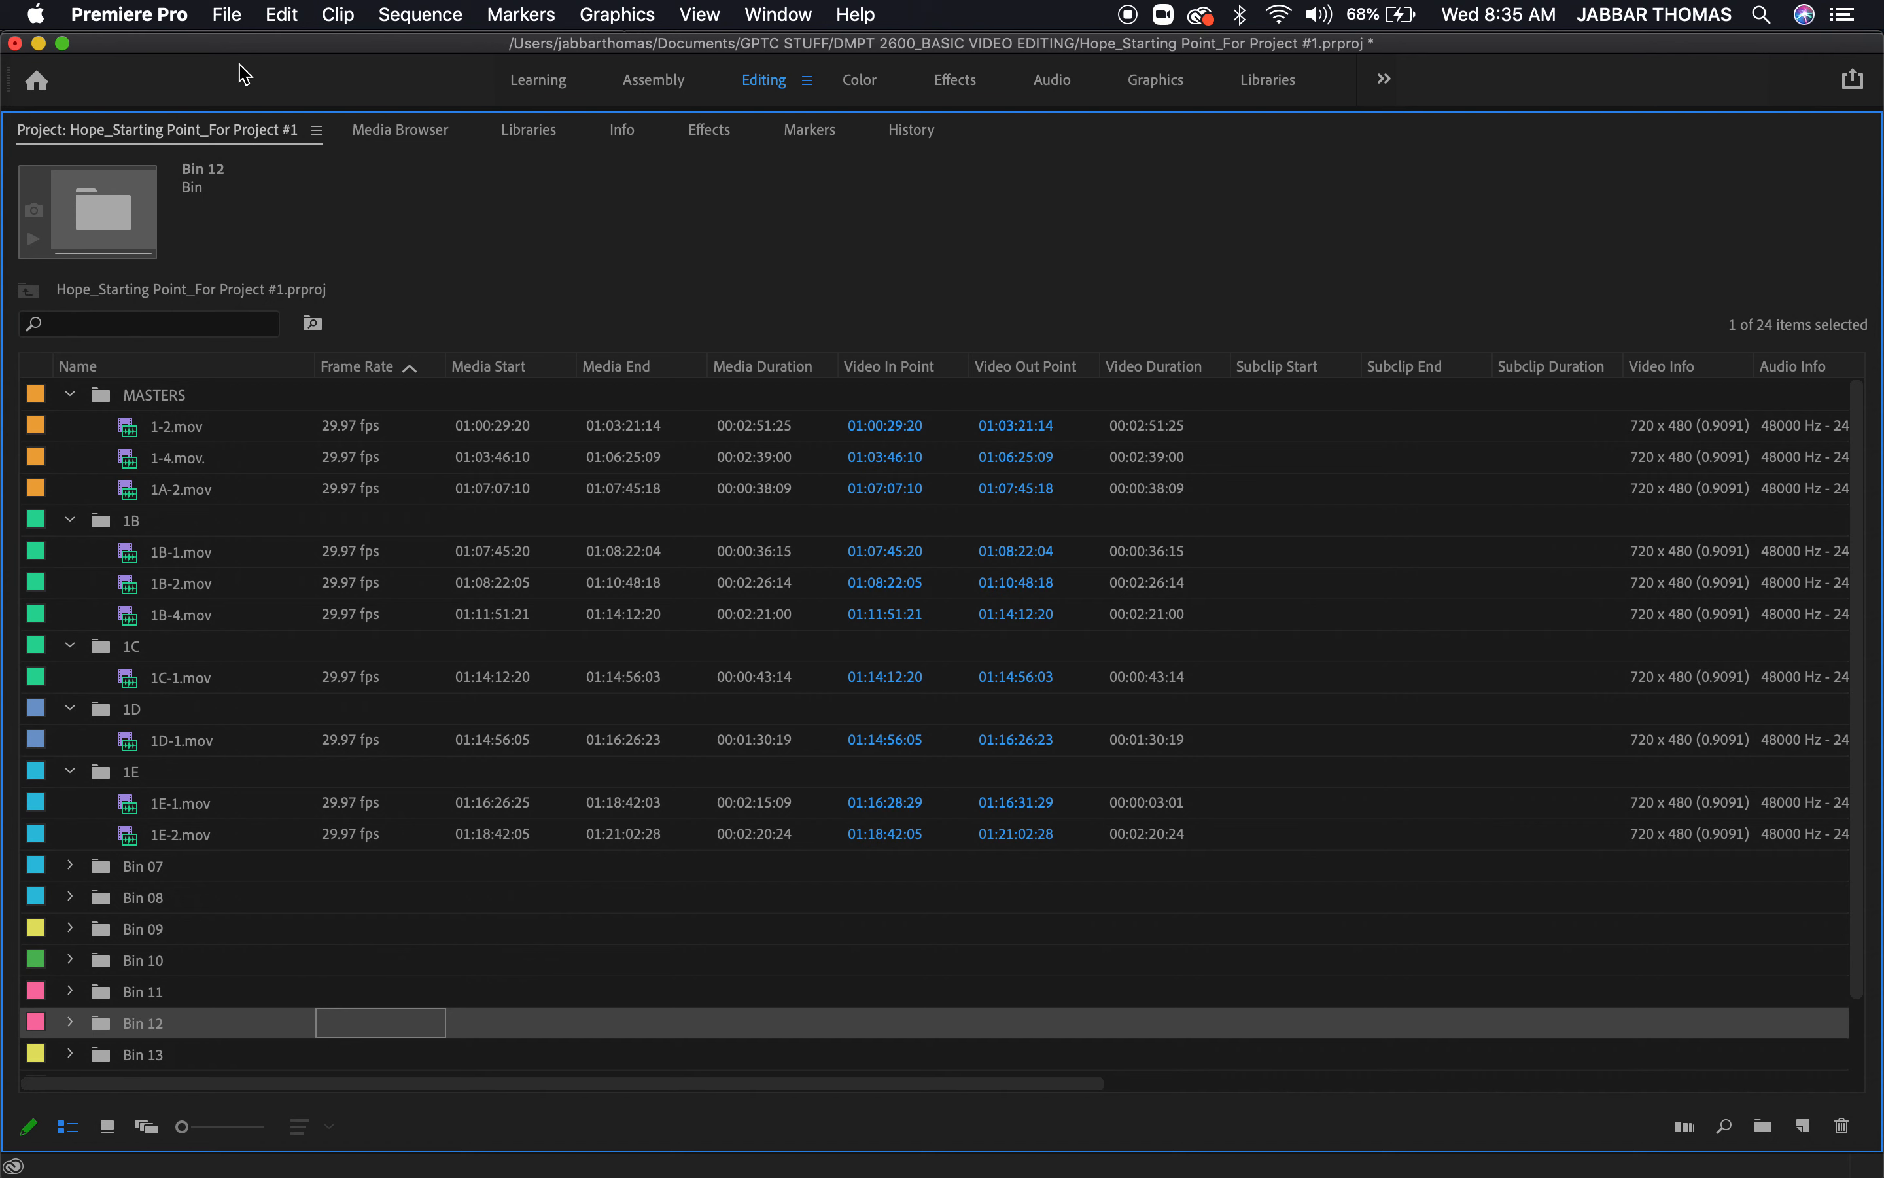
click(226, 14)
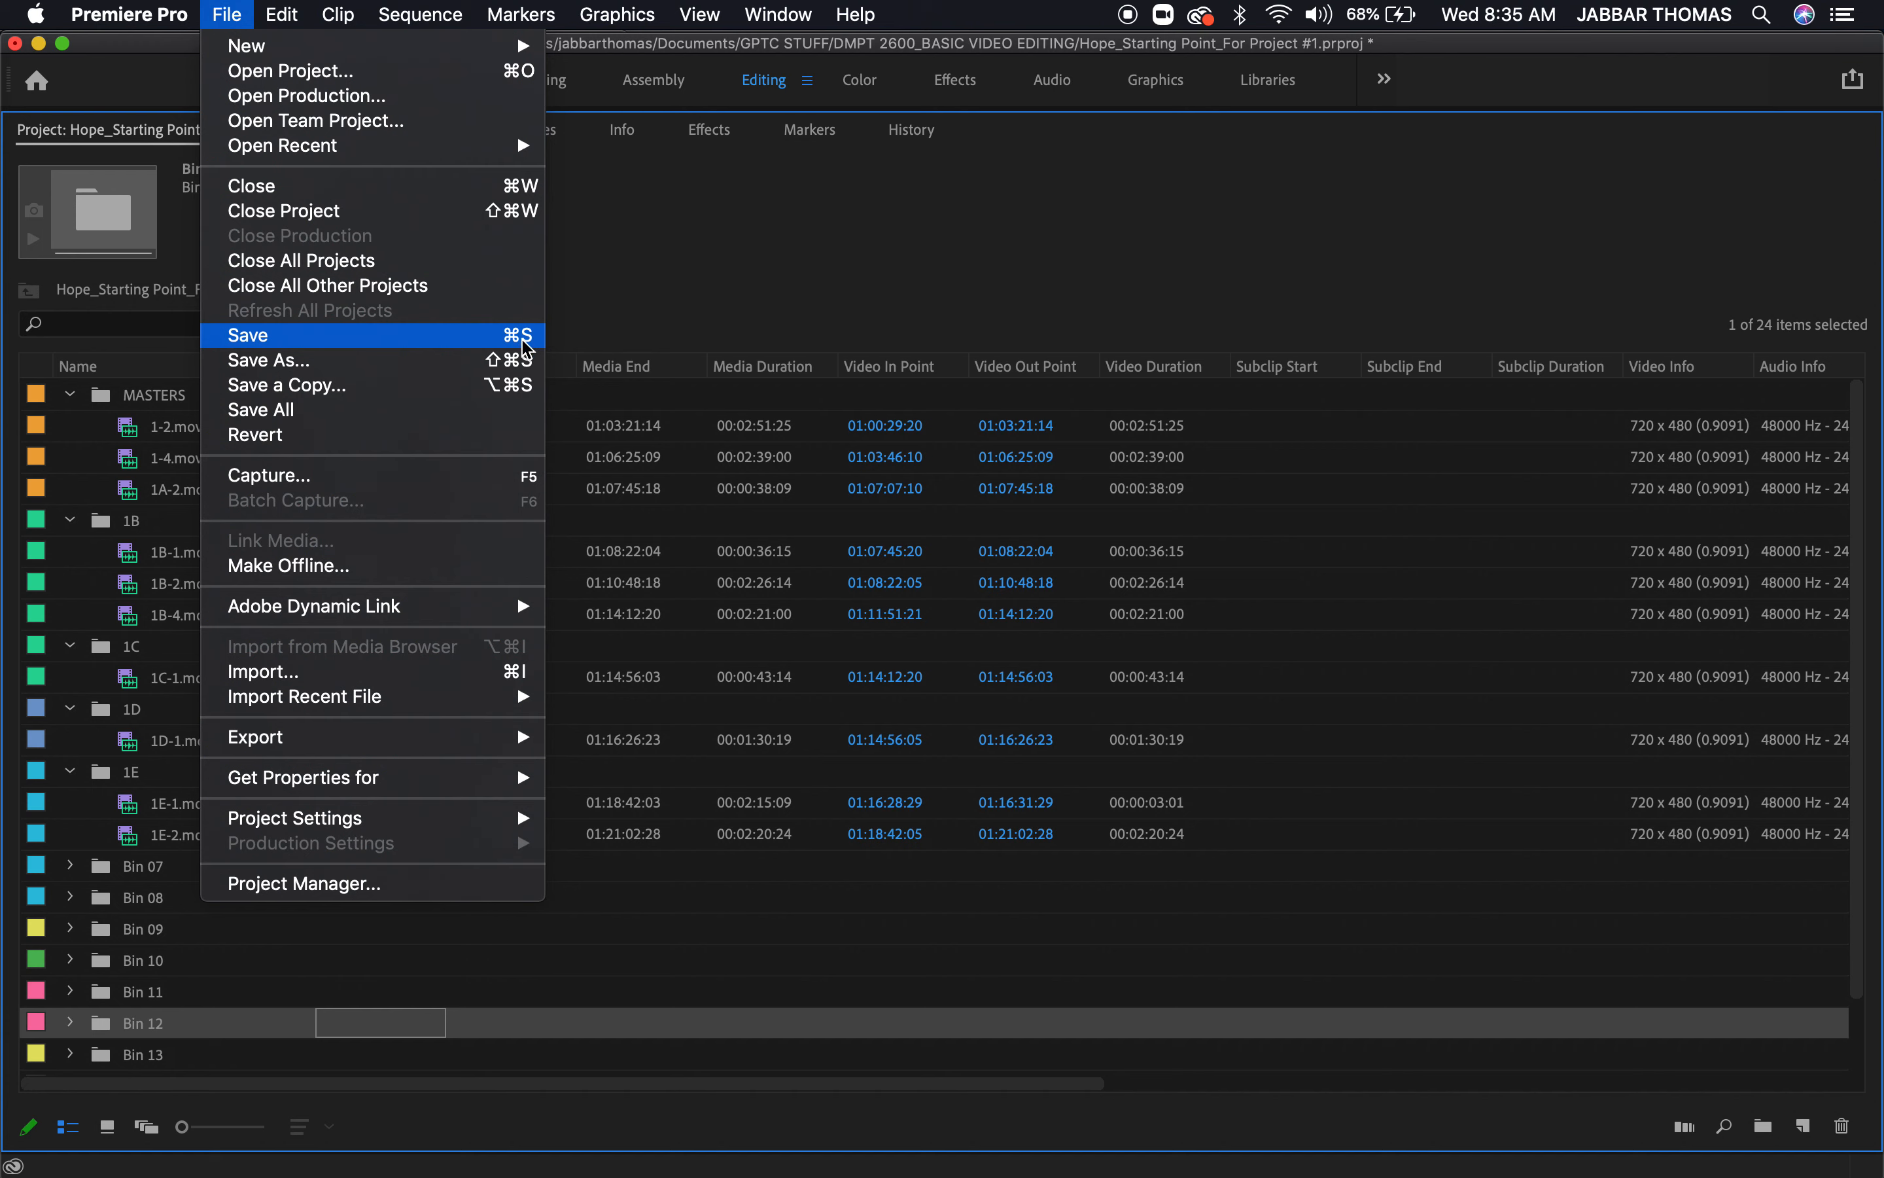
click(495, 954)
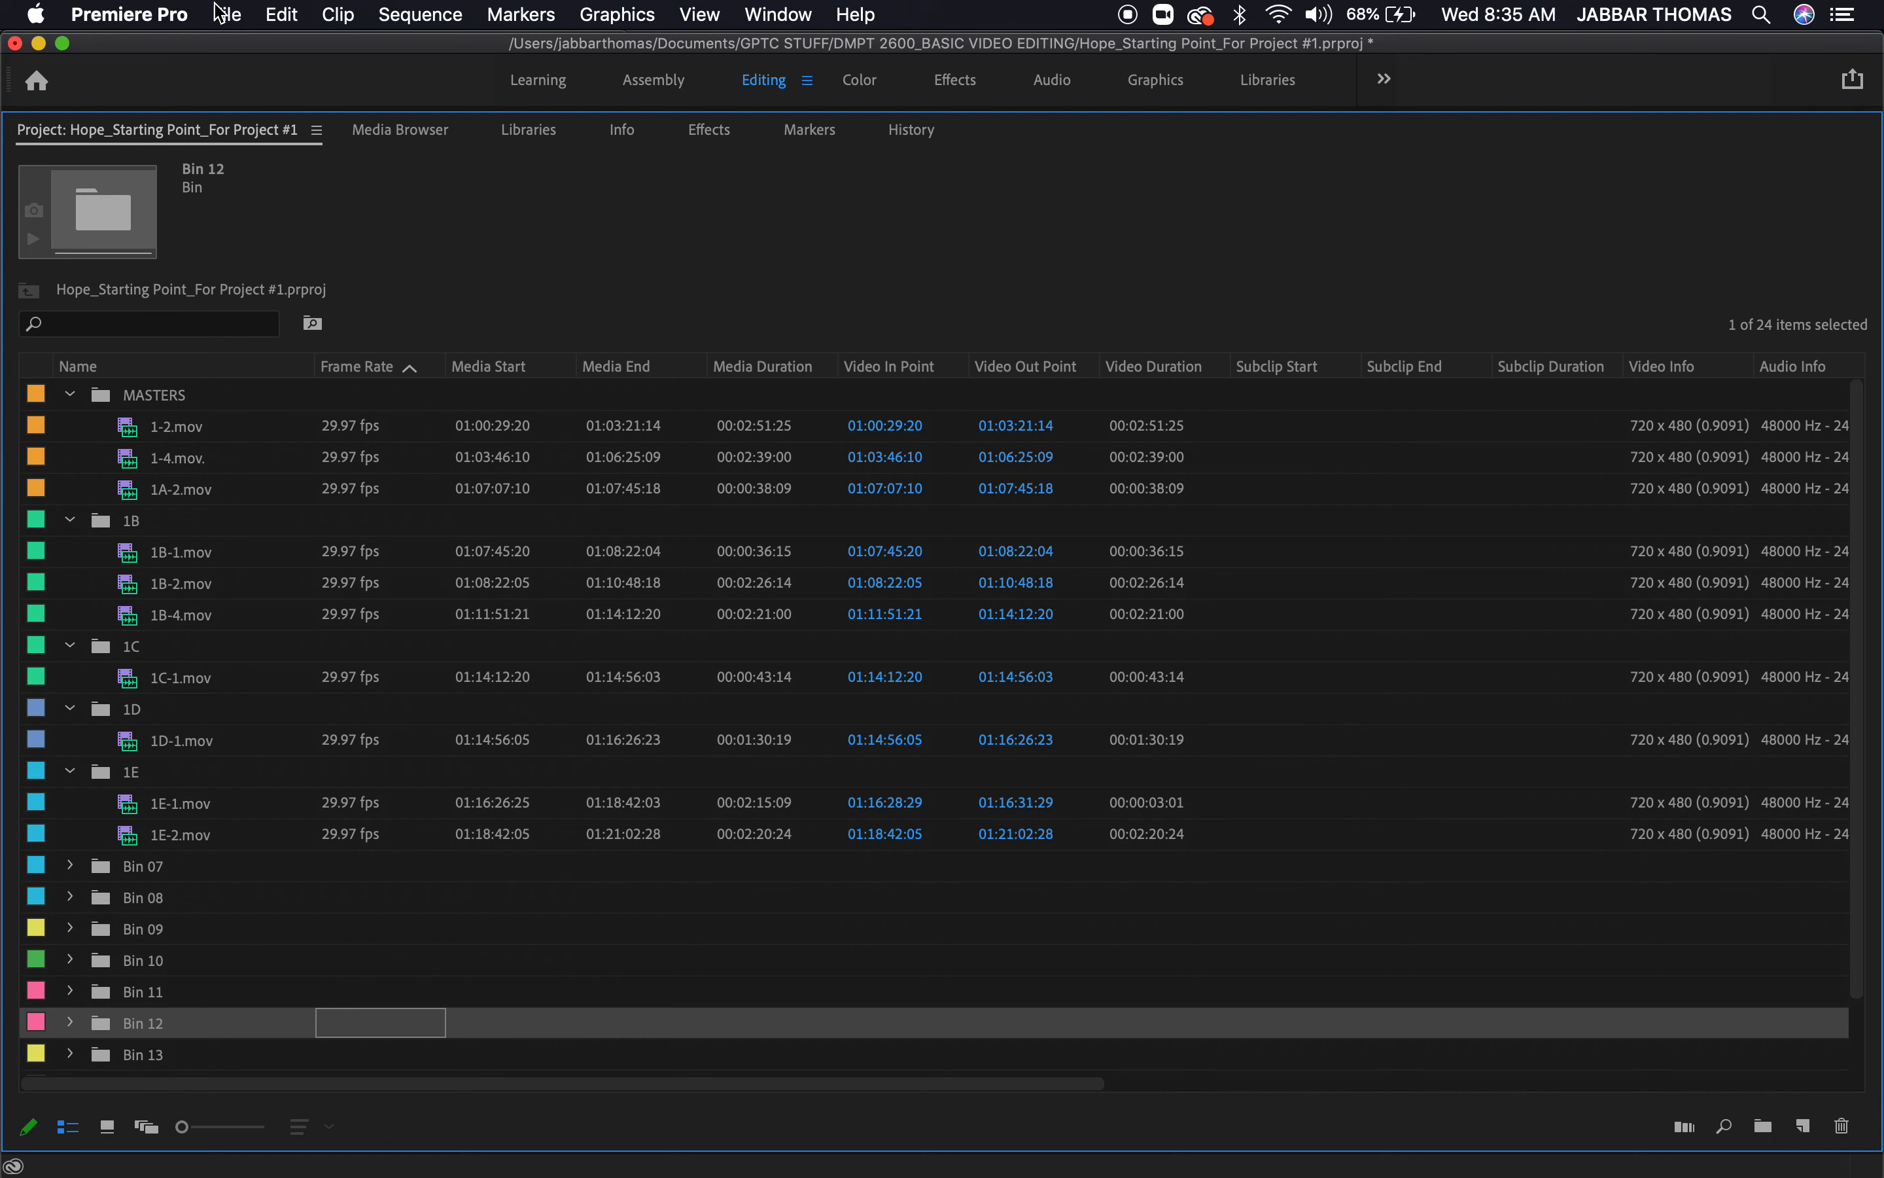
click(185, 12)
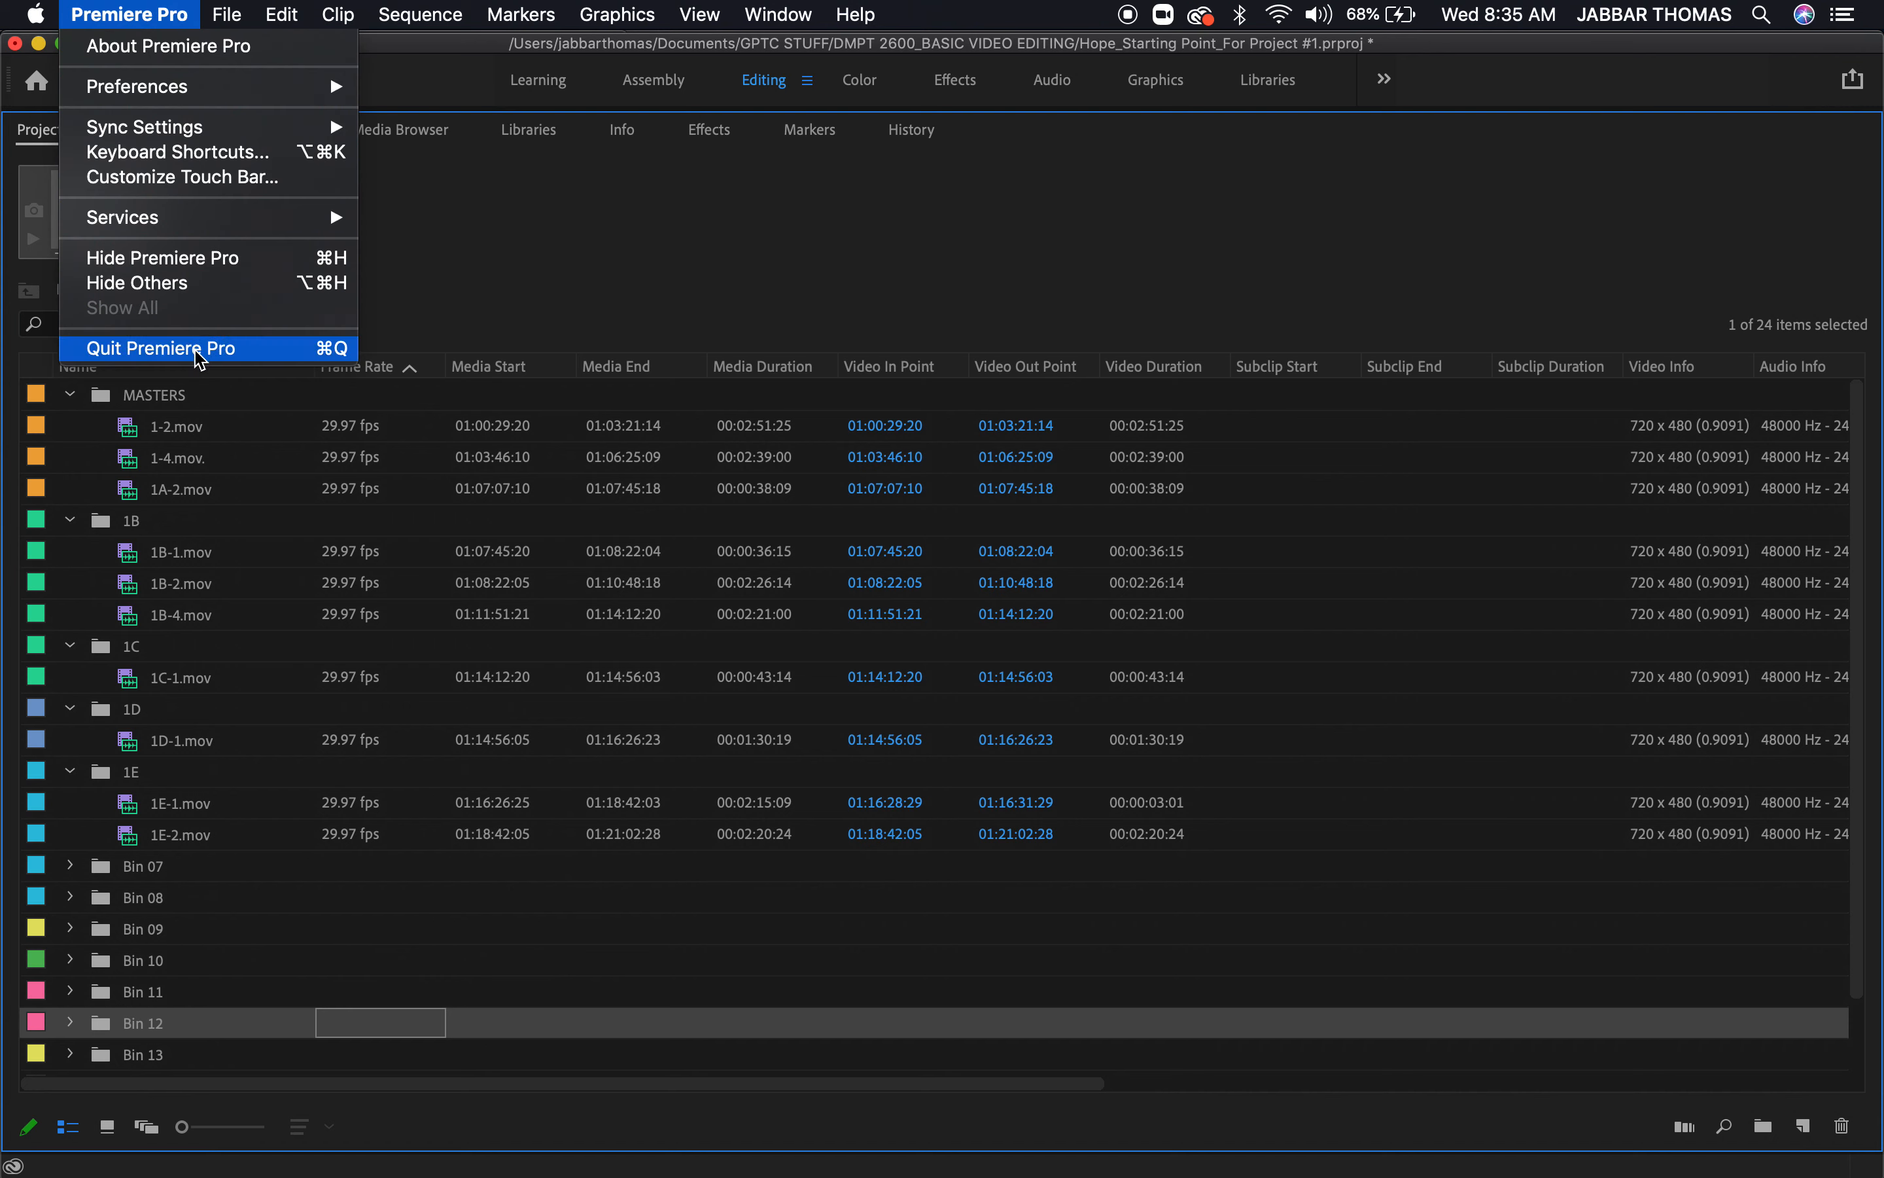
click(396, 902)
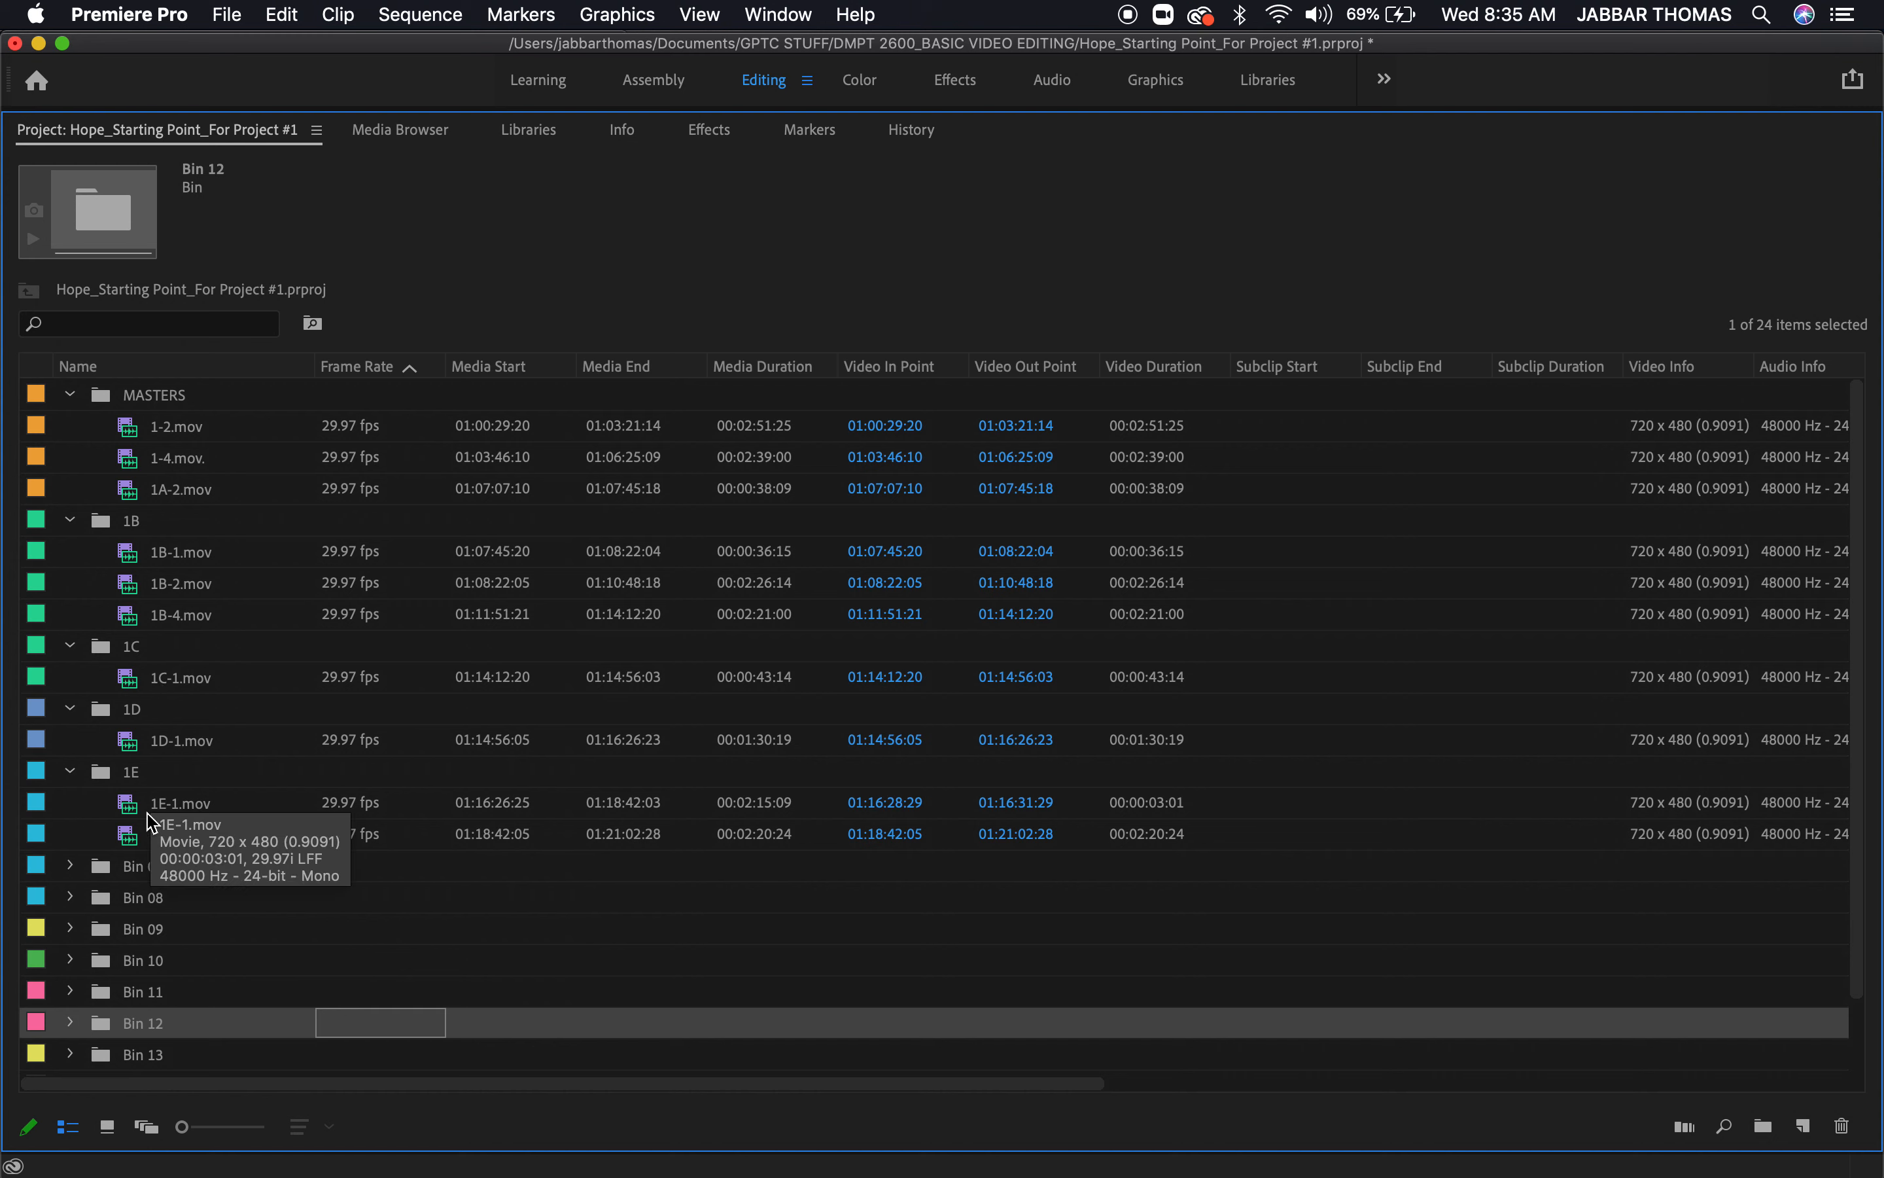
Expand Bin 07 and rename it 1F to match the clip inside
click(71, 866)
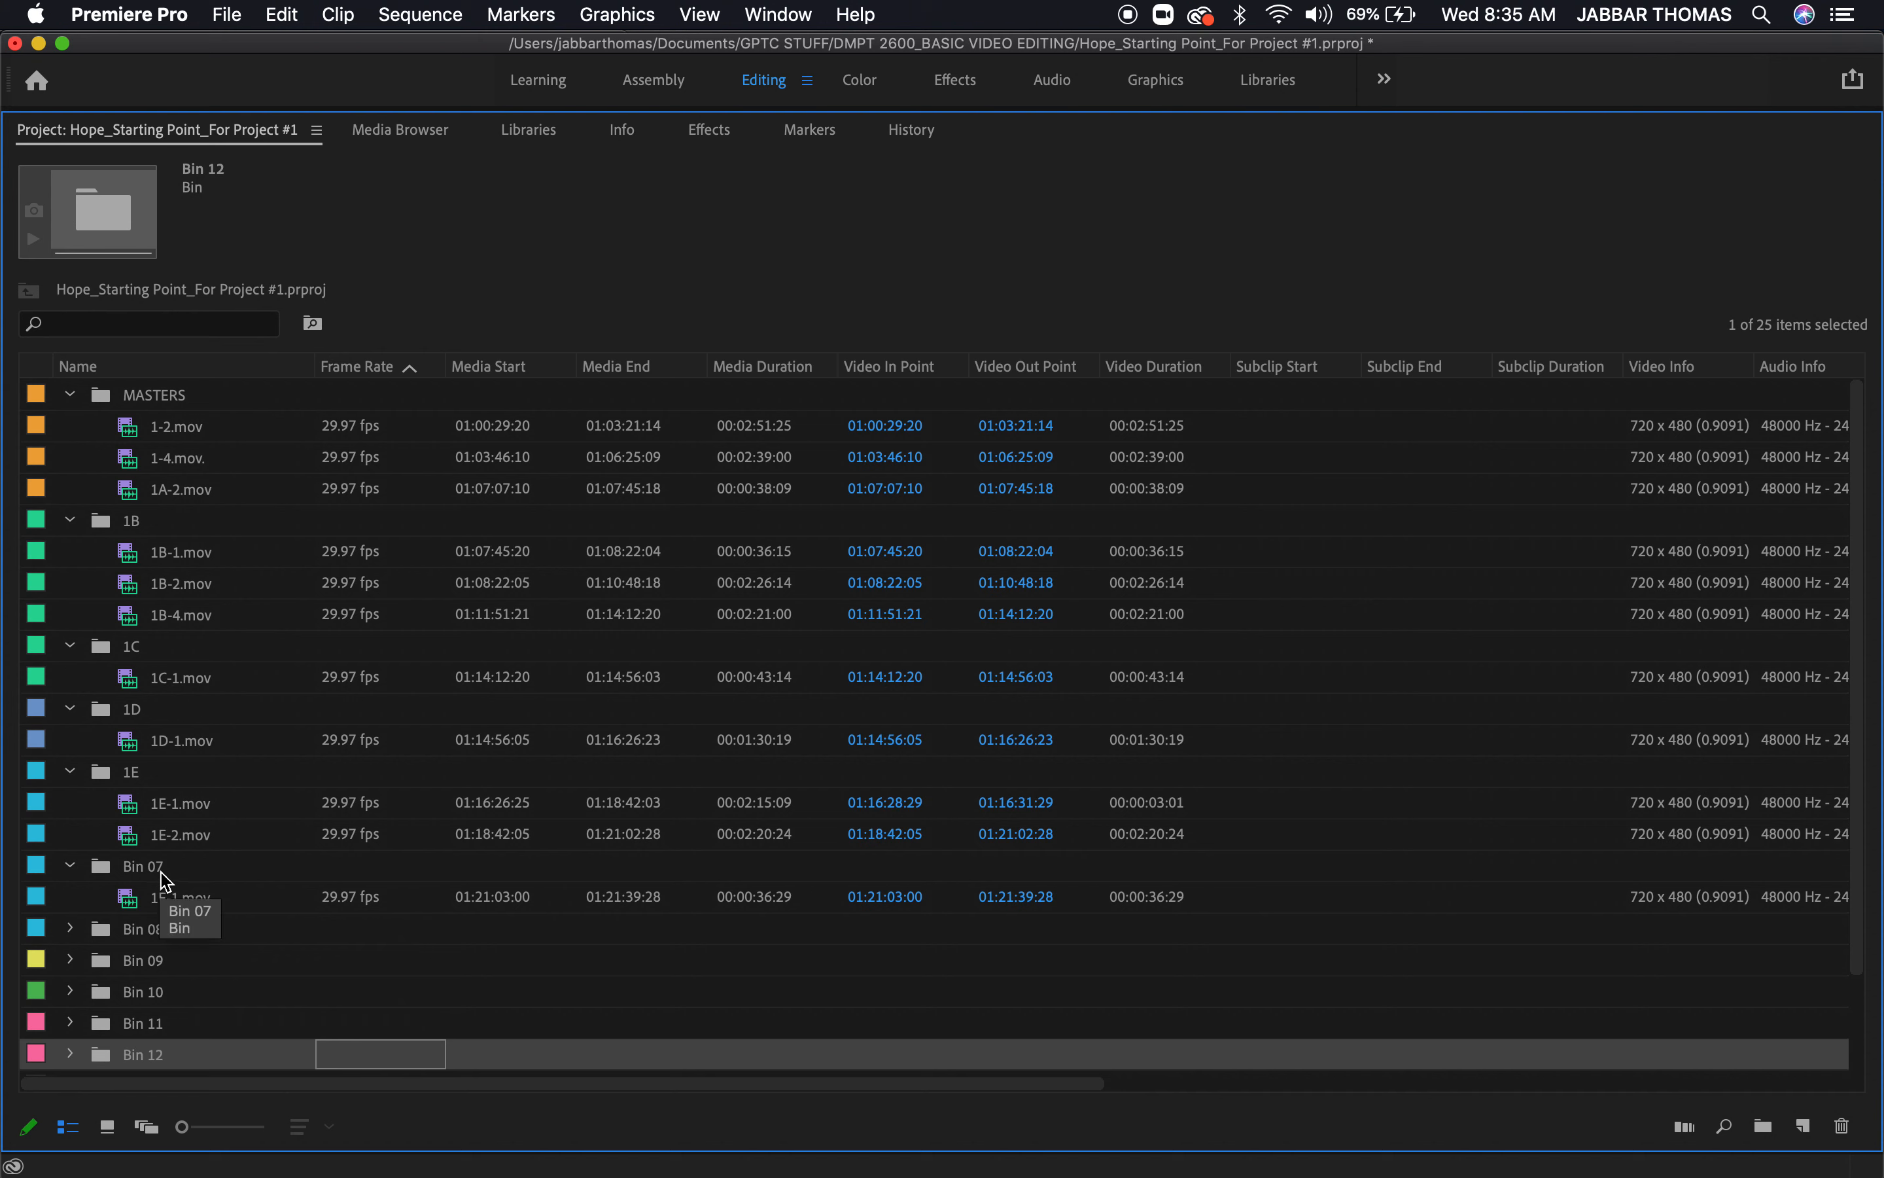
click(165, 881)
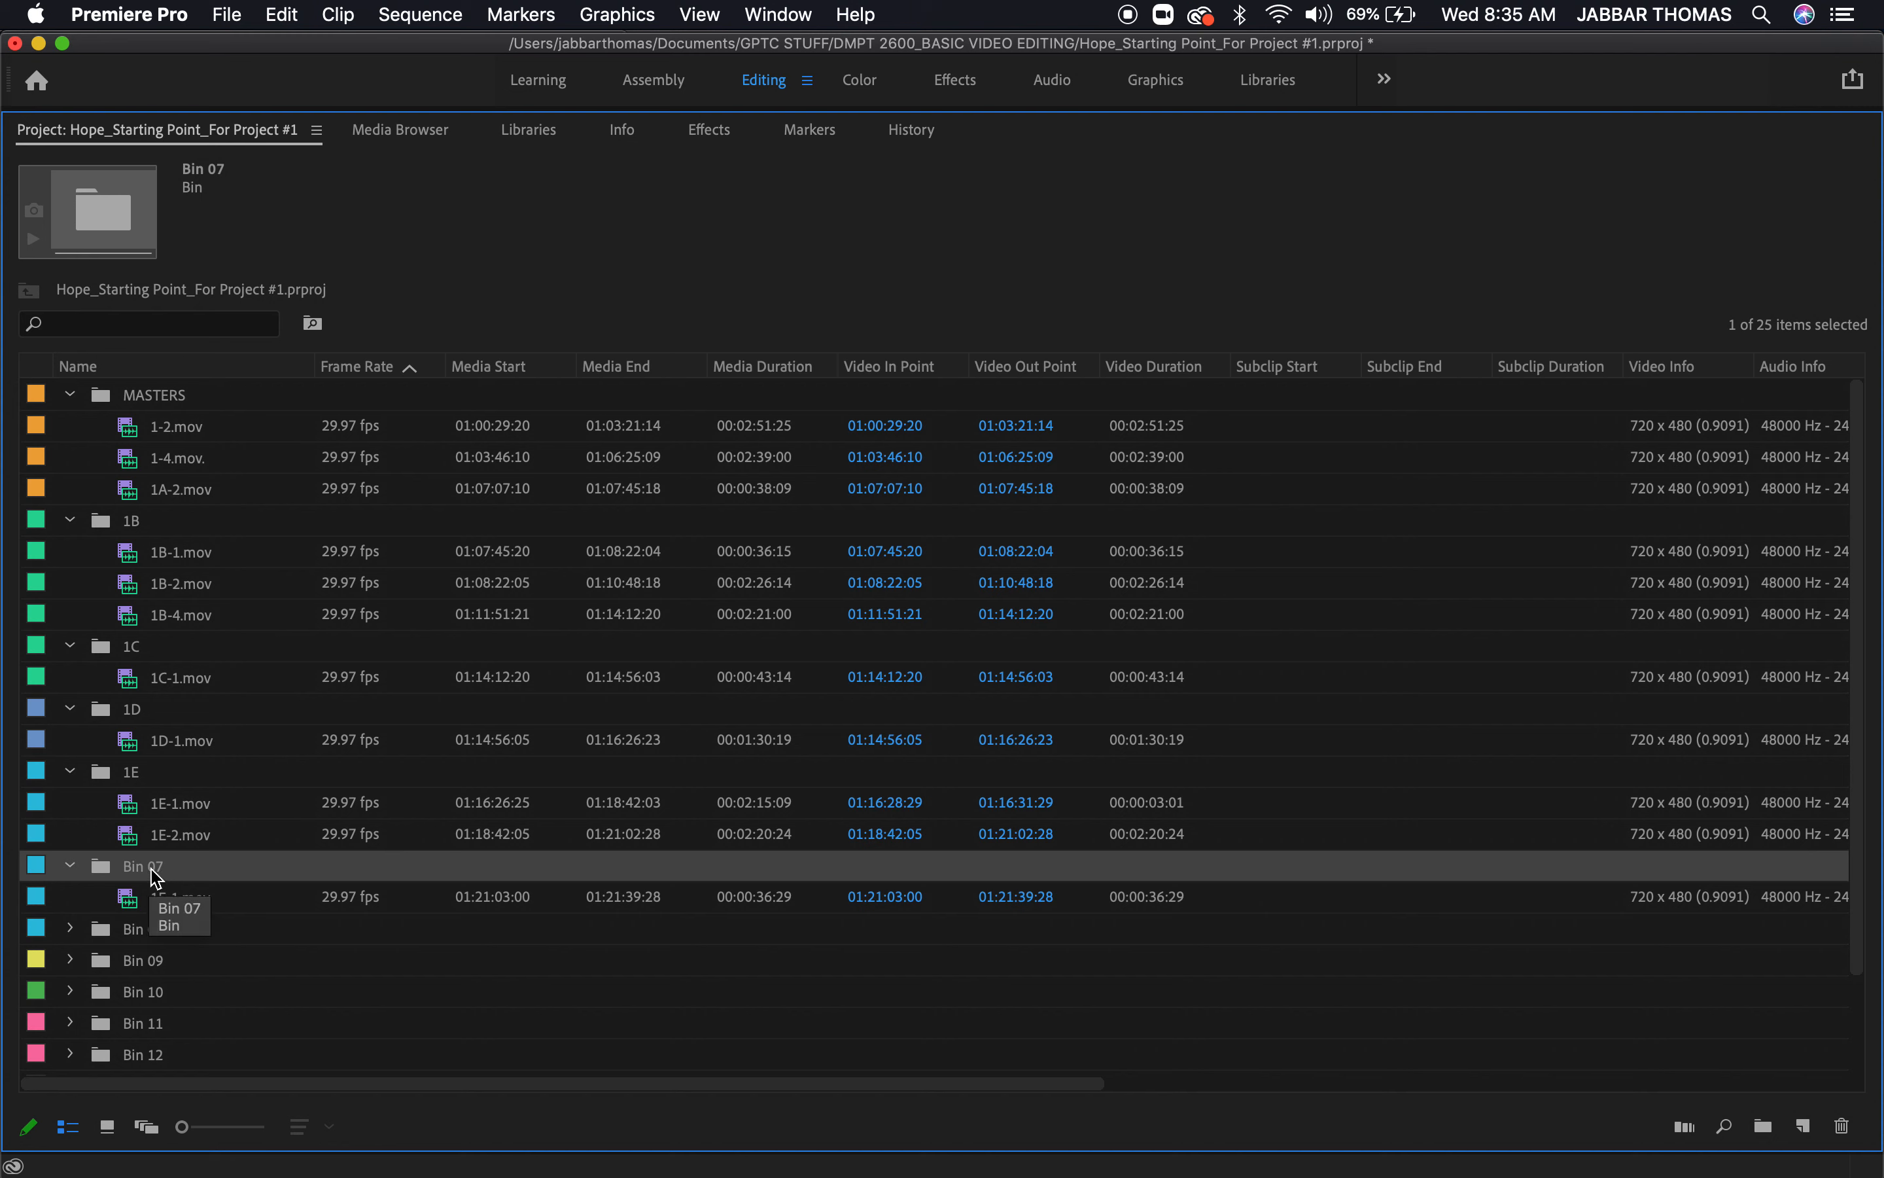
click(151, 867)
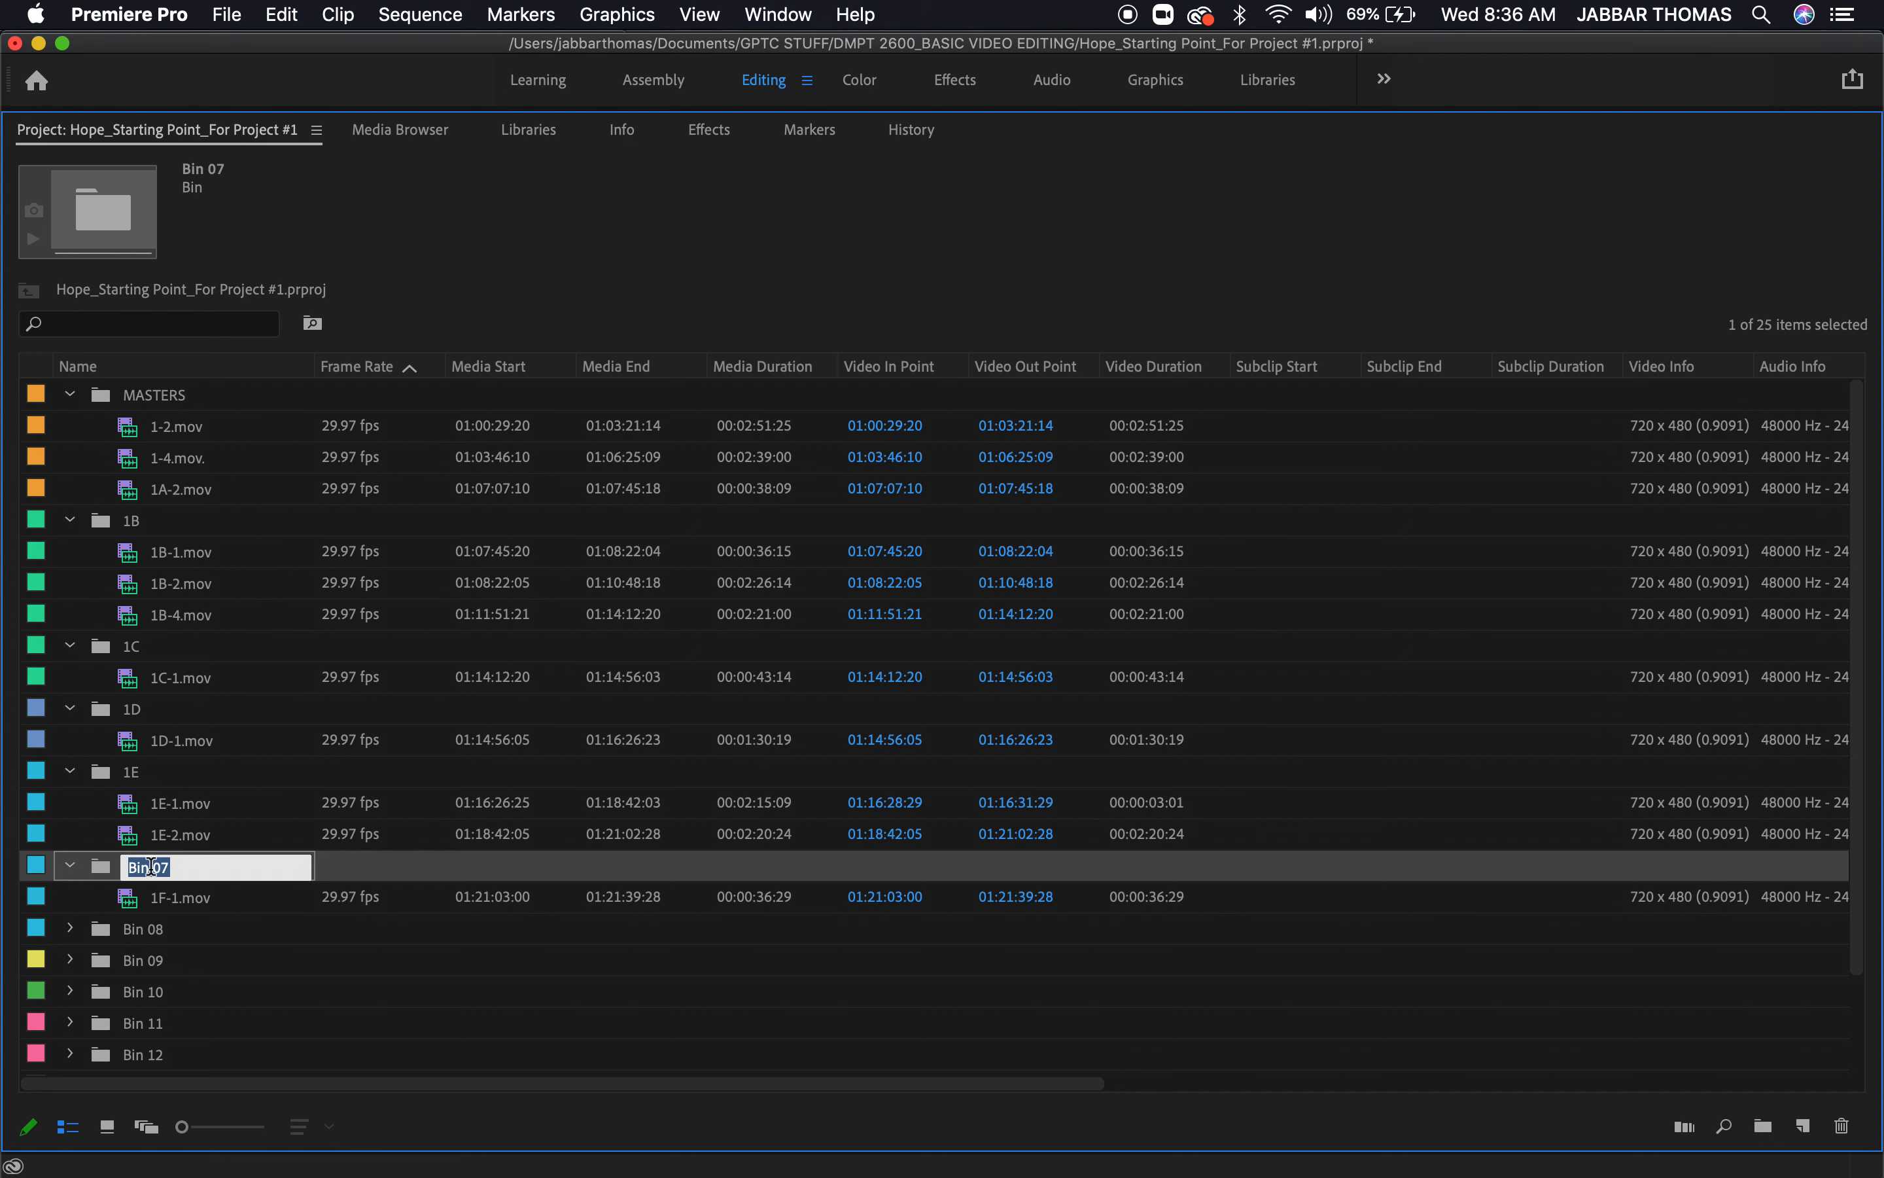
text(1F)
click(296, 1023)
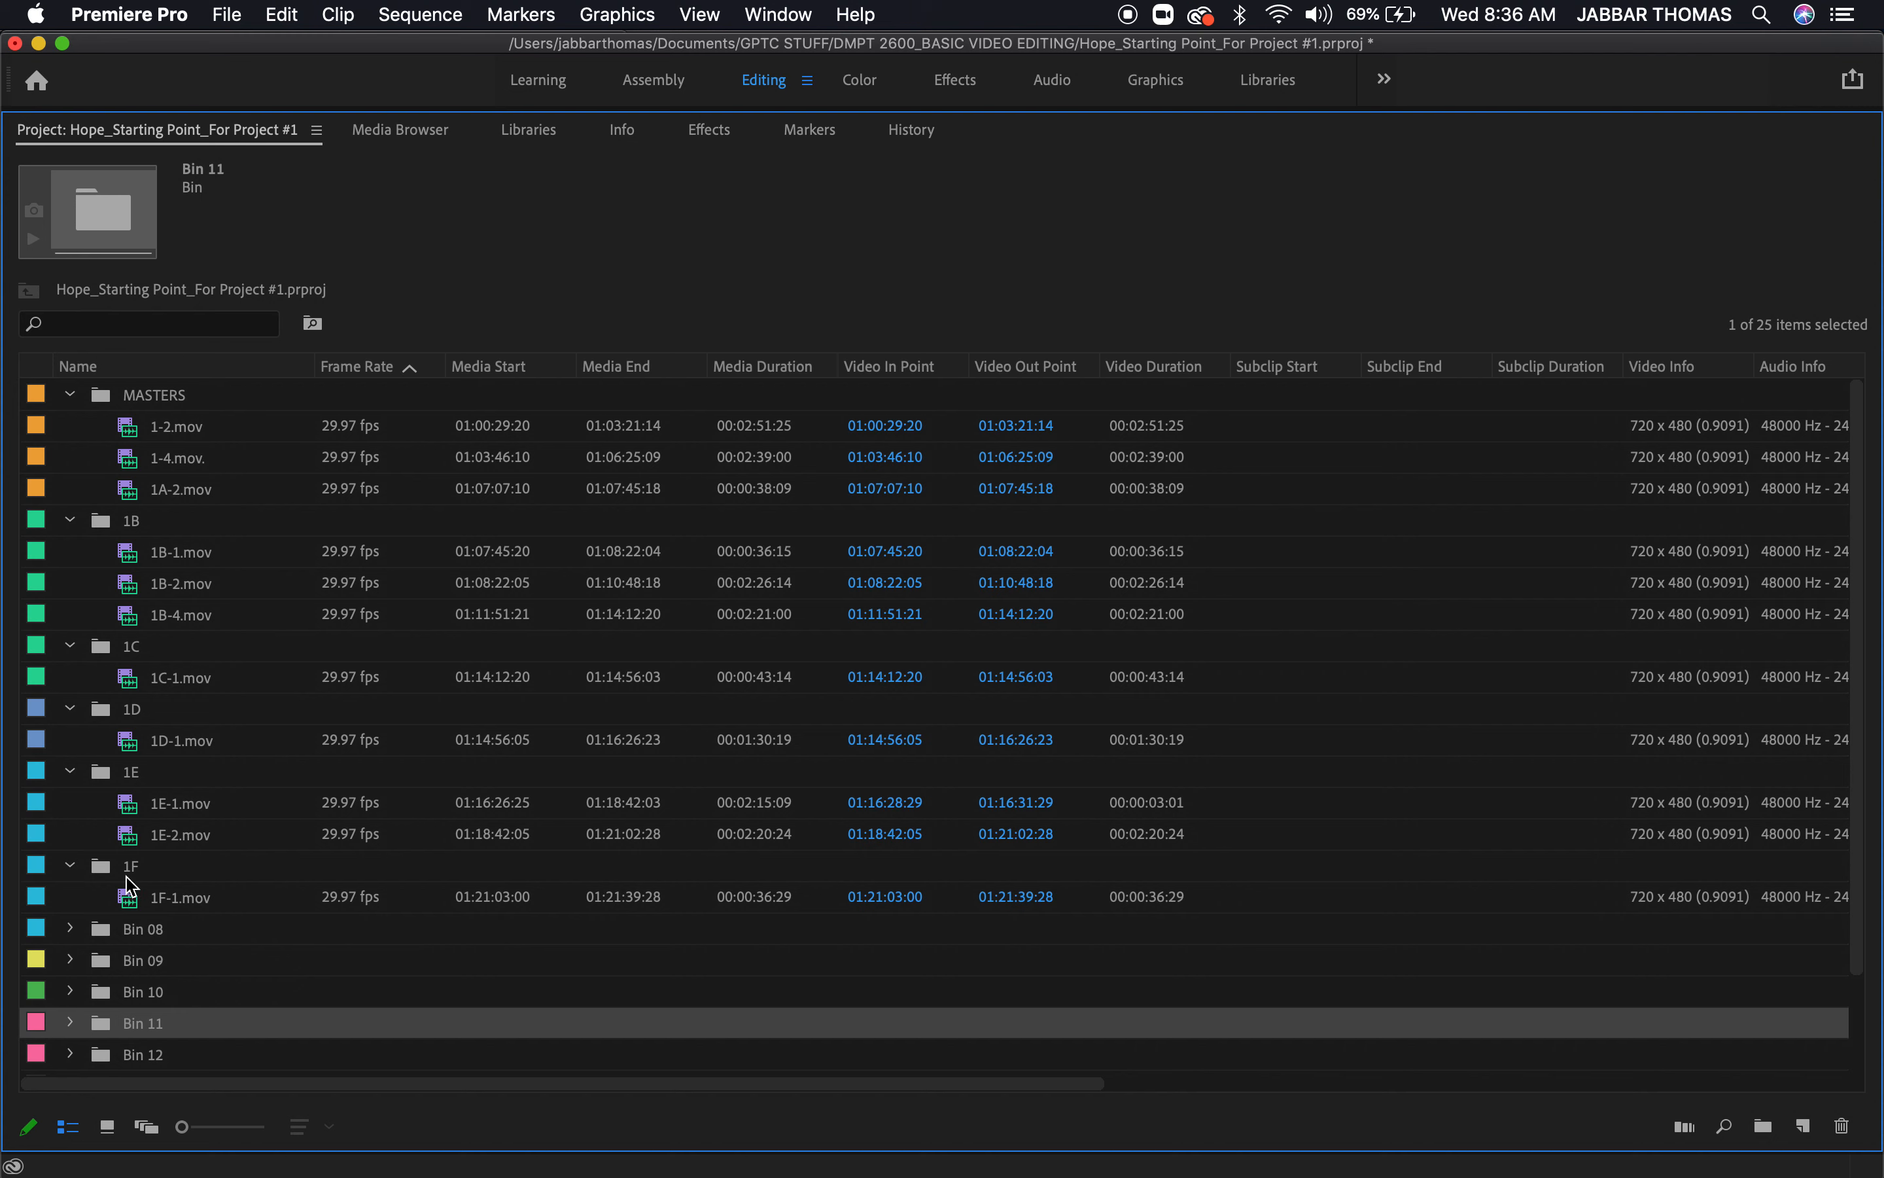
Expand Bin 08 and rename it 1G after the clip it contains
click(71, 929)
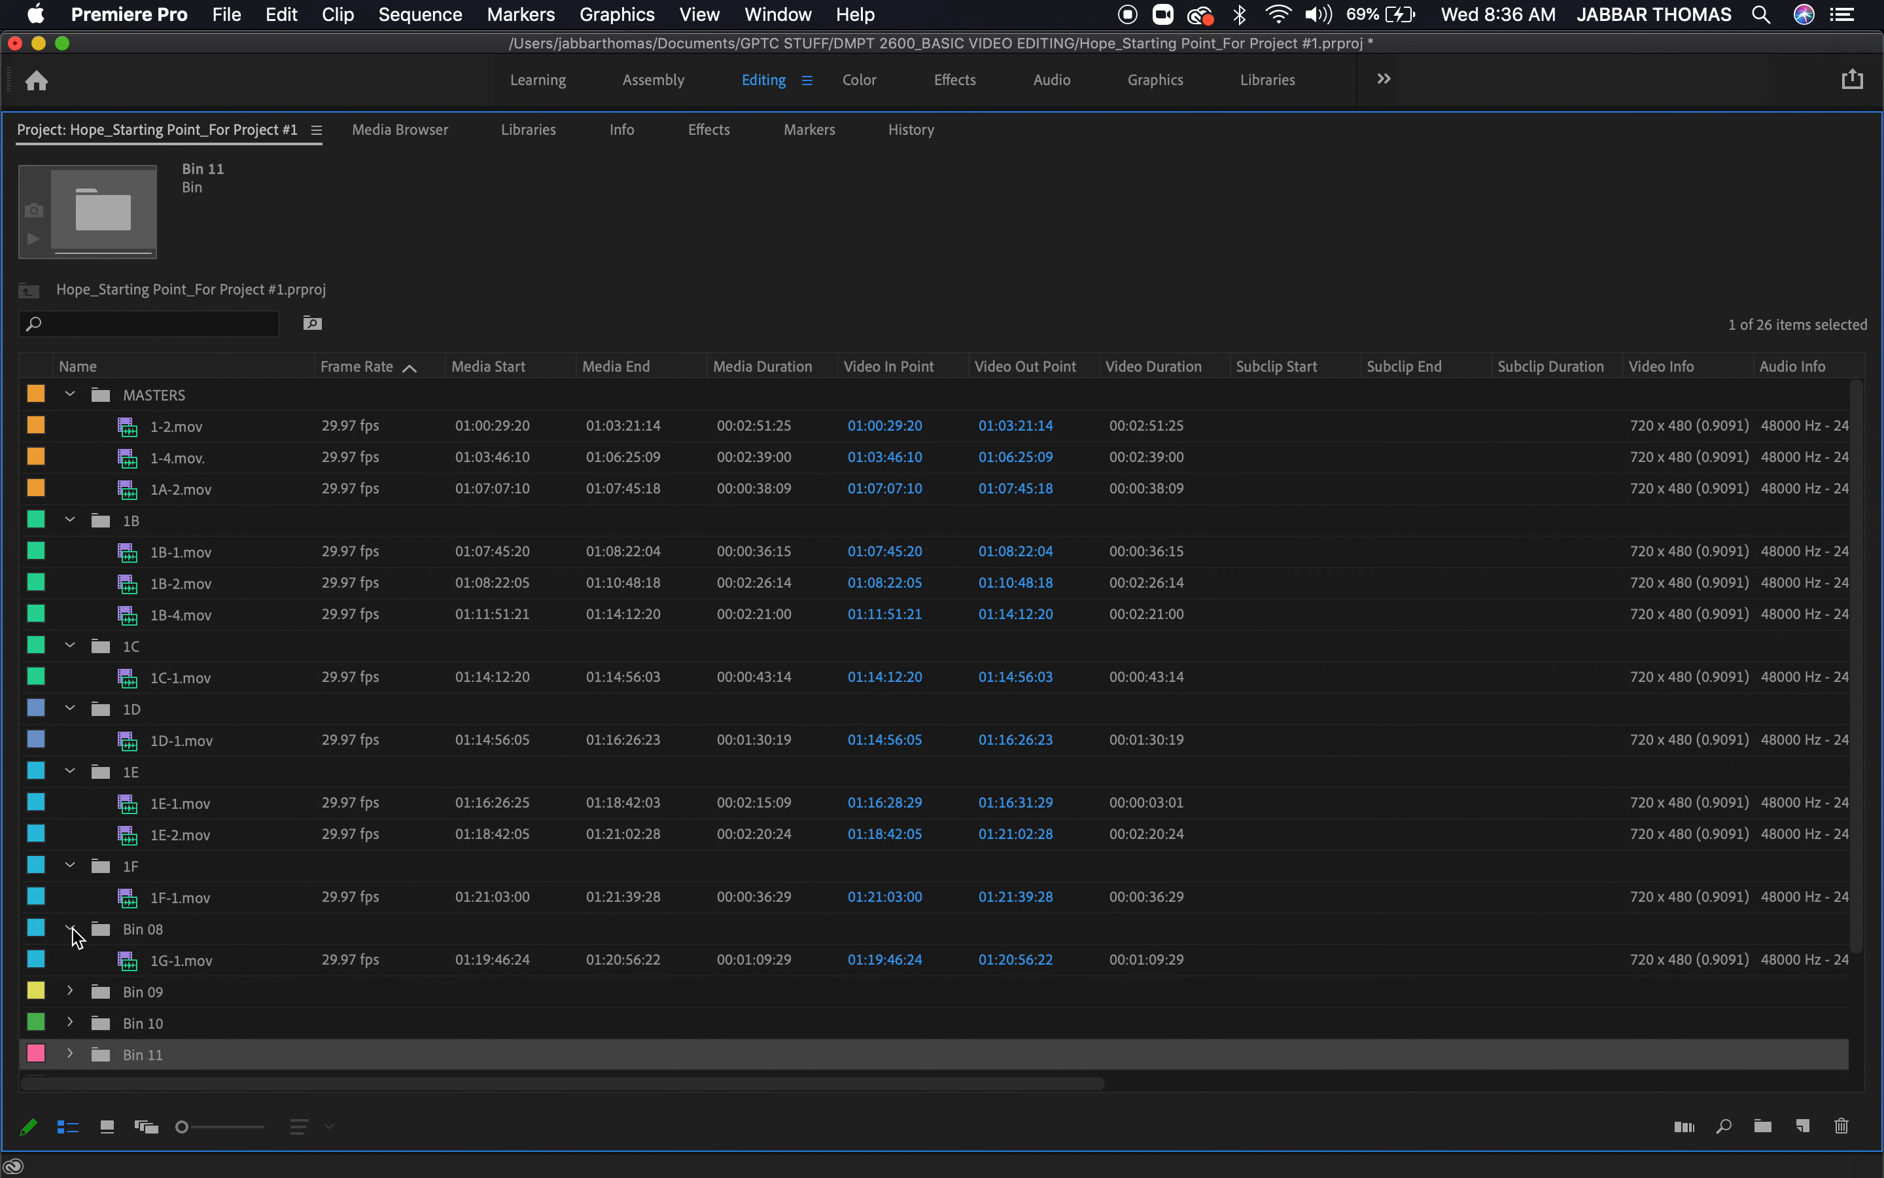
click(152, 930)
click(153, 933)
text(1G)
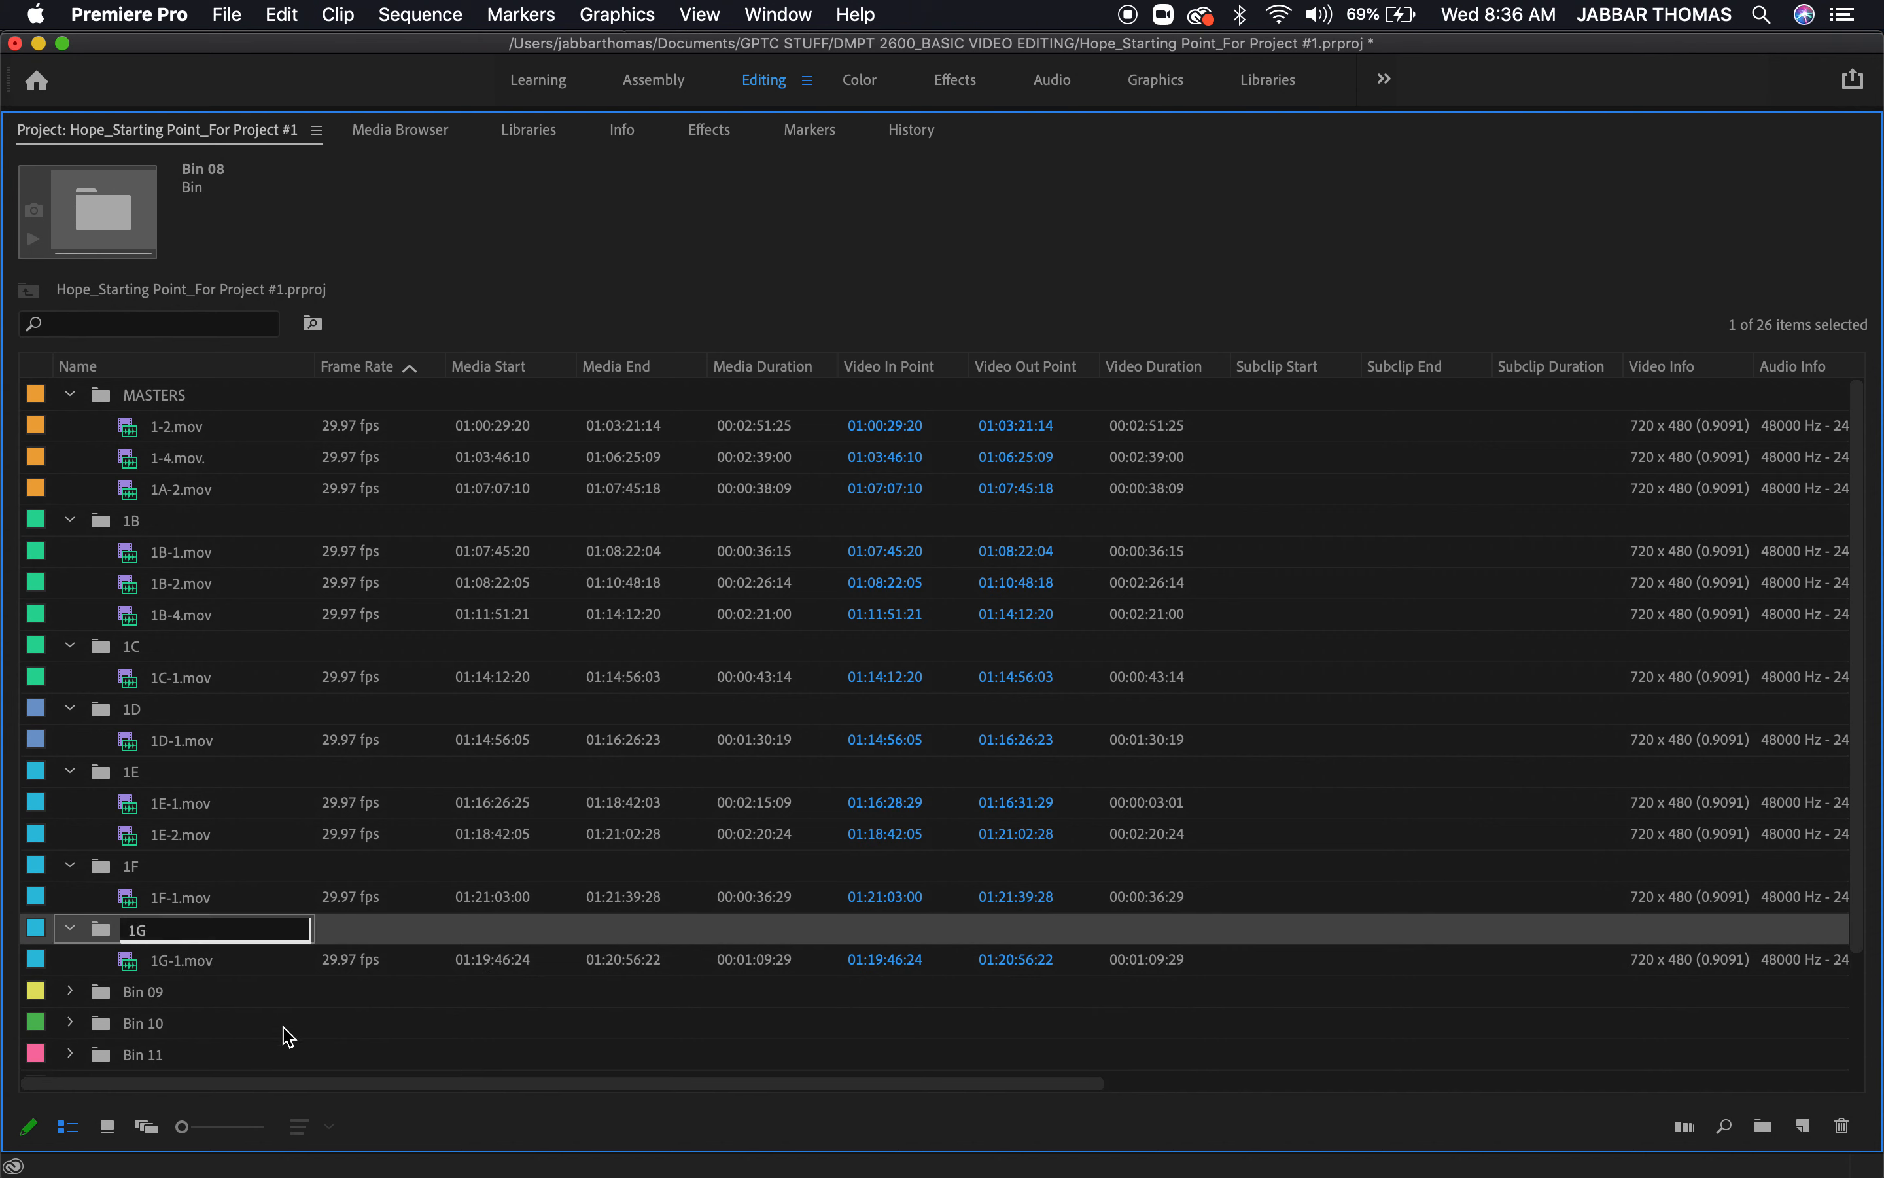
click(261, 1028)
Expand Bin 09 and rename it 1H after its clip
click(70, 991)
click(153, 999)
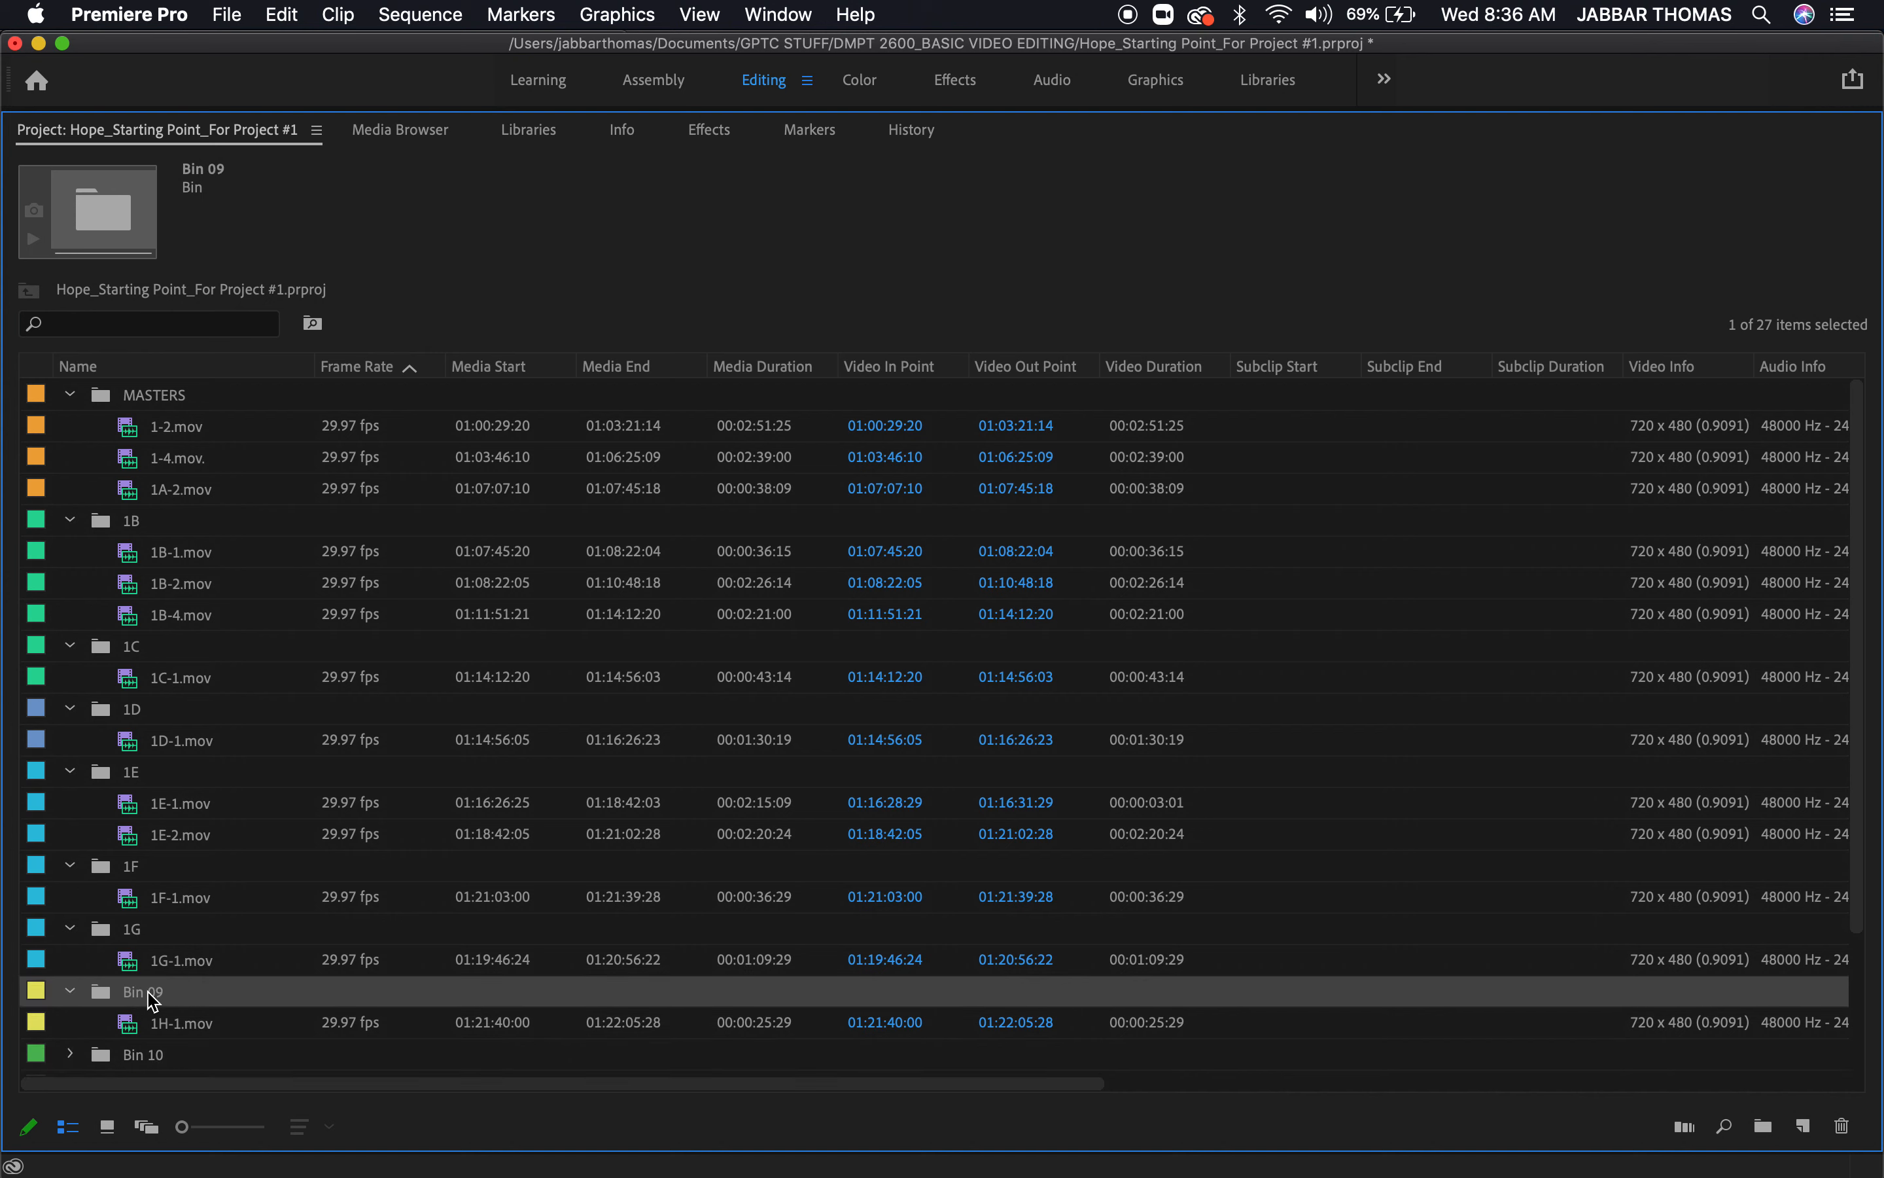
click(154, 999)
text(1H)
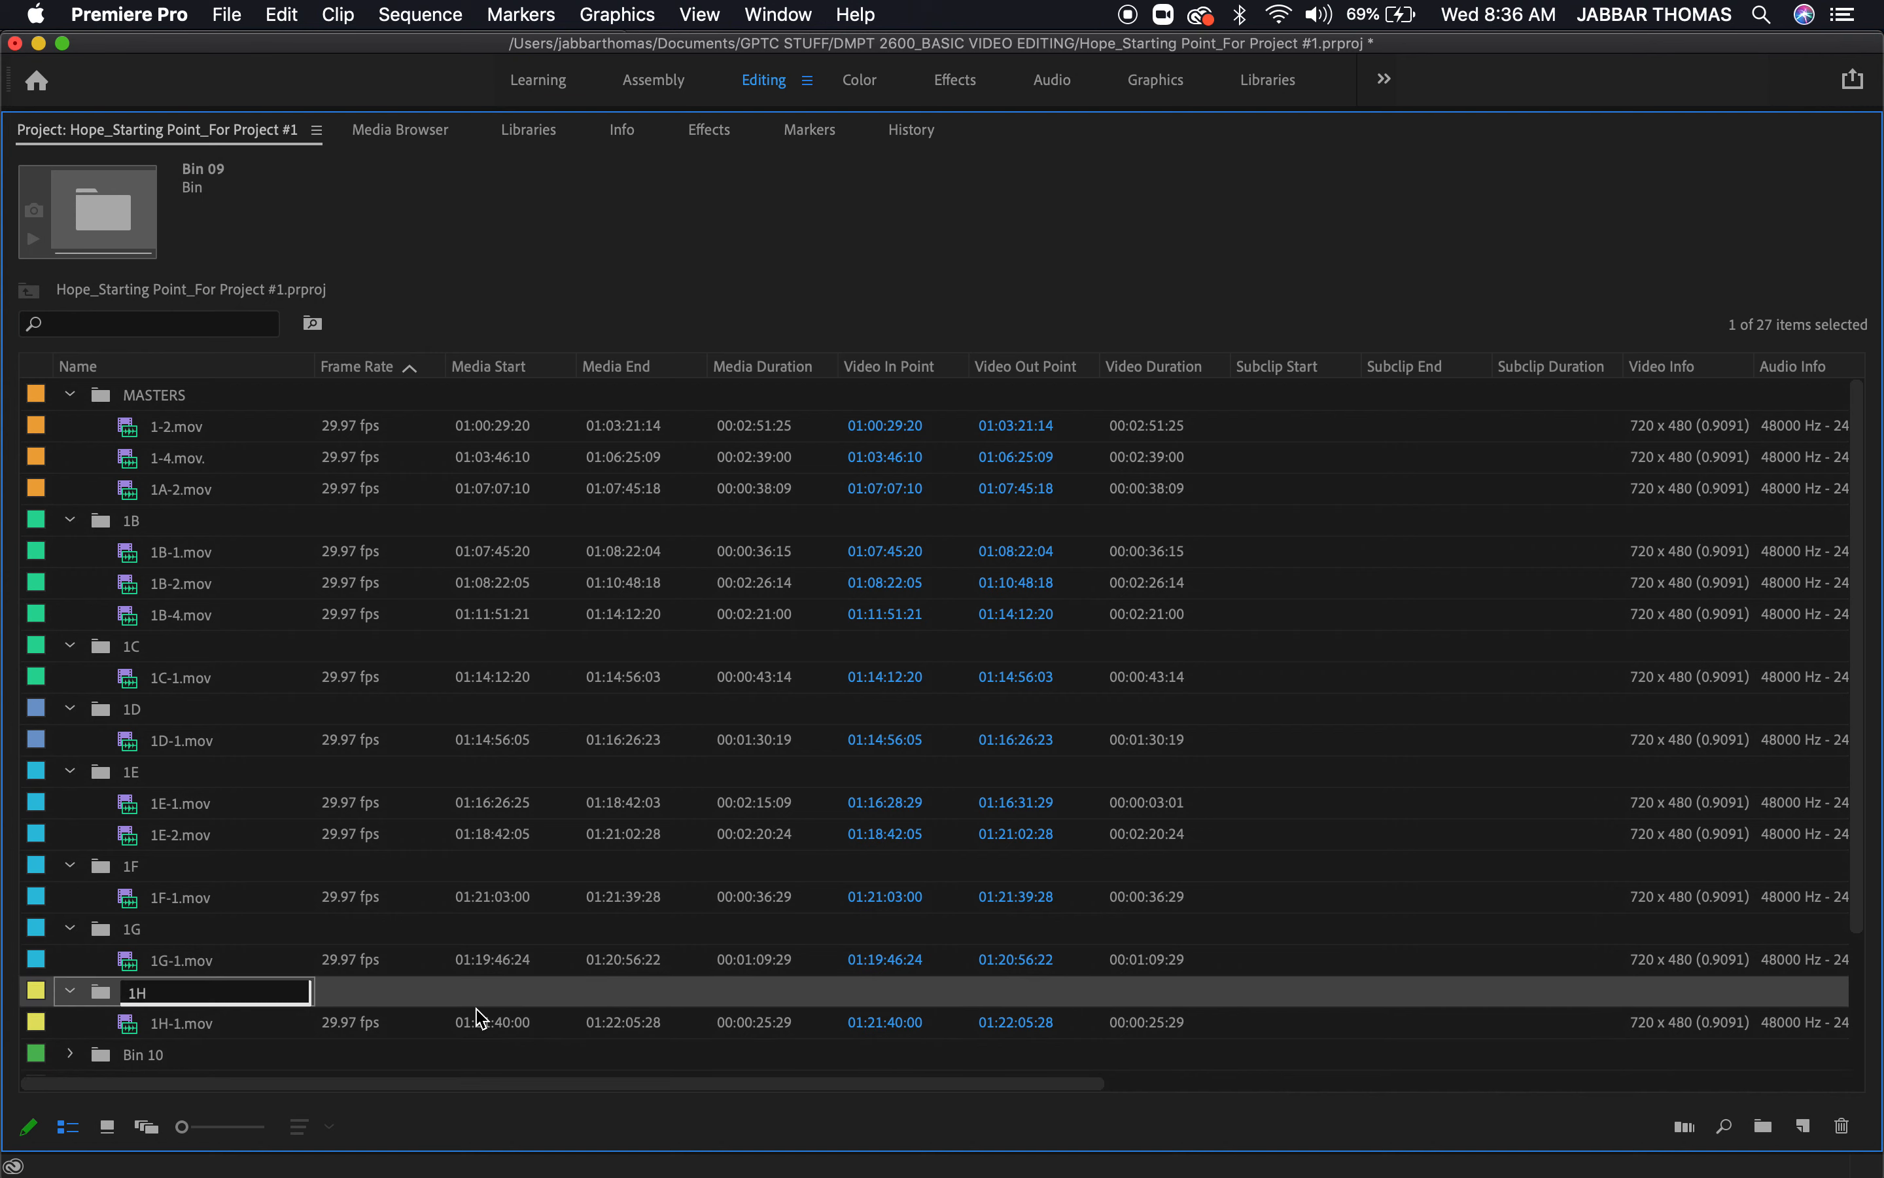
click(479, 1022)
Expand Bin 10 to show its clip and select the bin
scroll(483, 1018, down, 3)
click(70, 897)
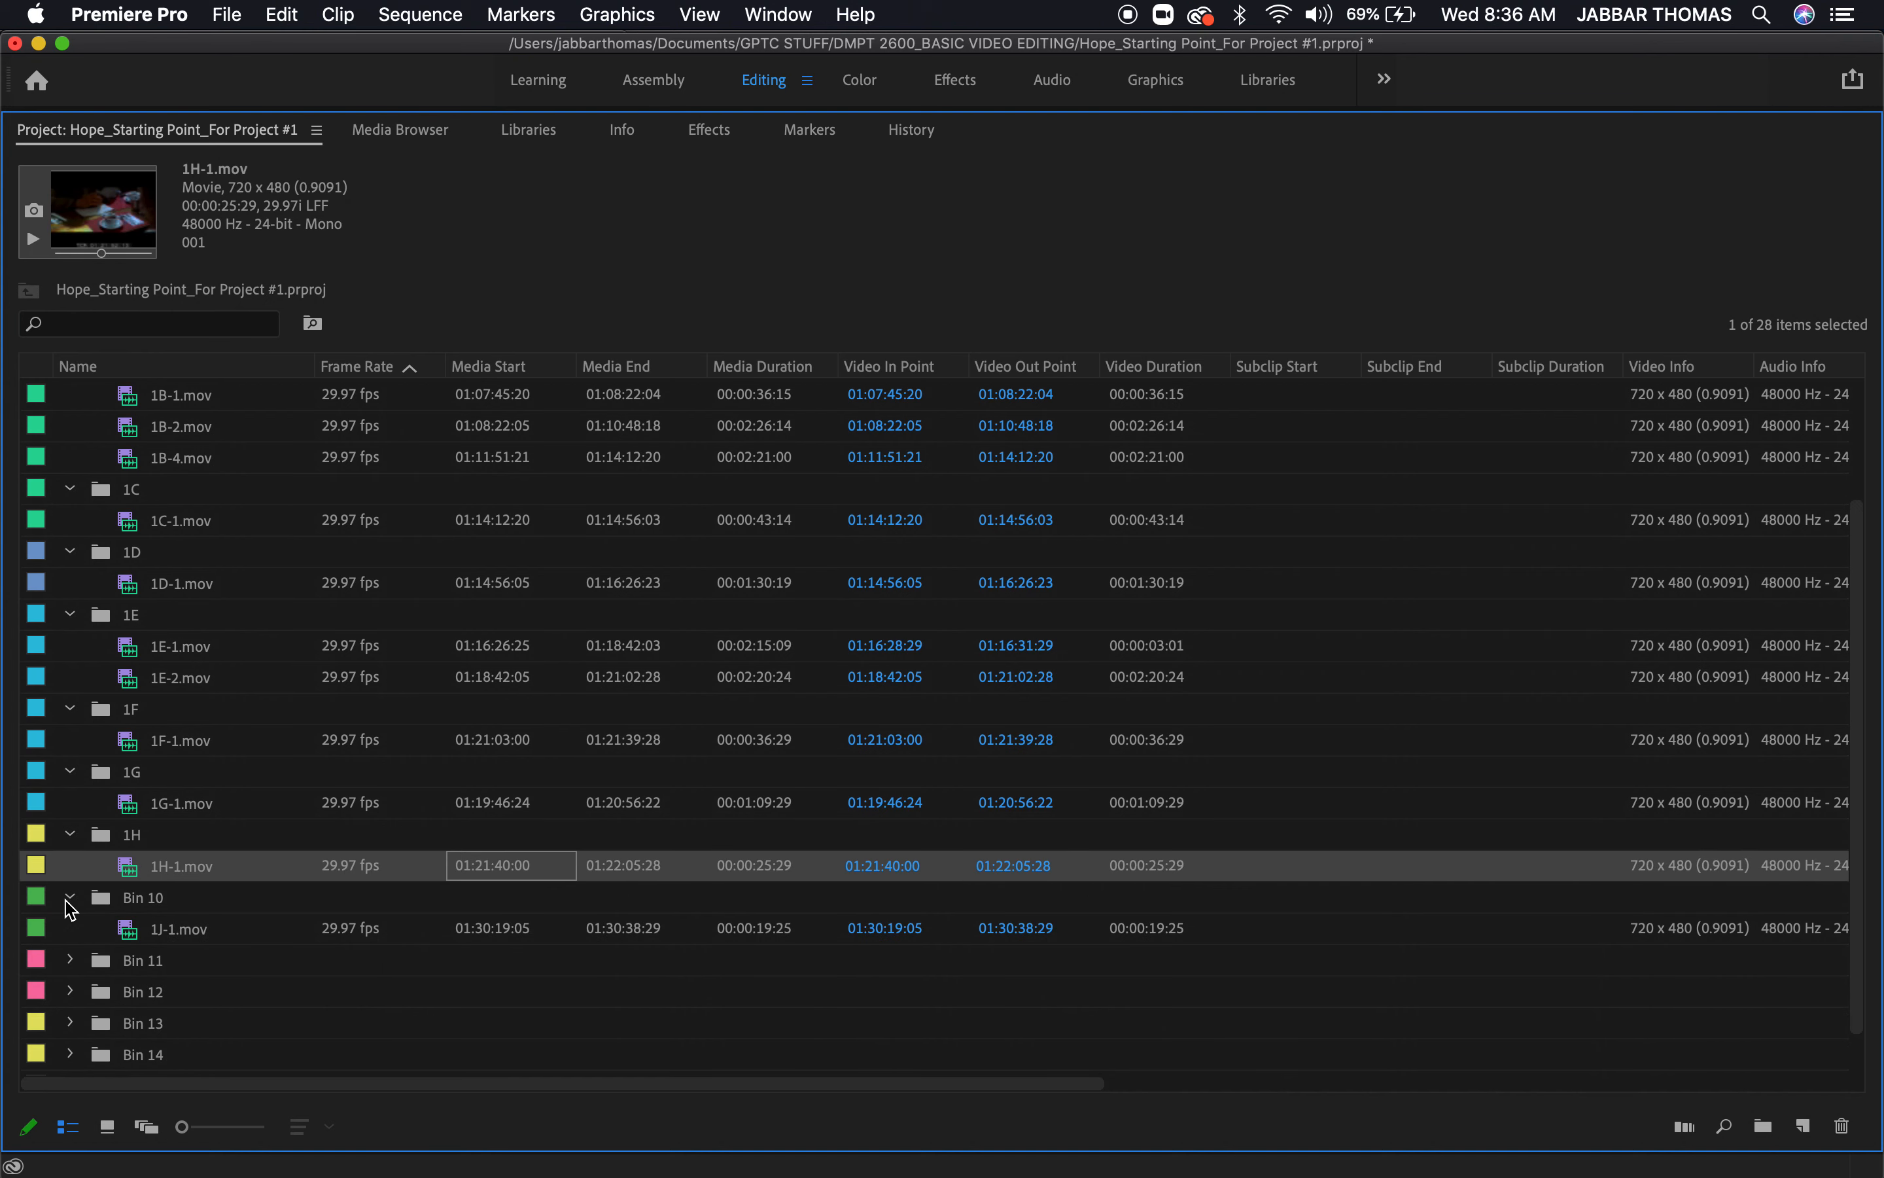
click(148, 898)
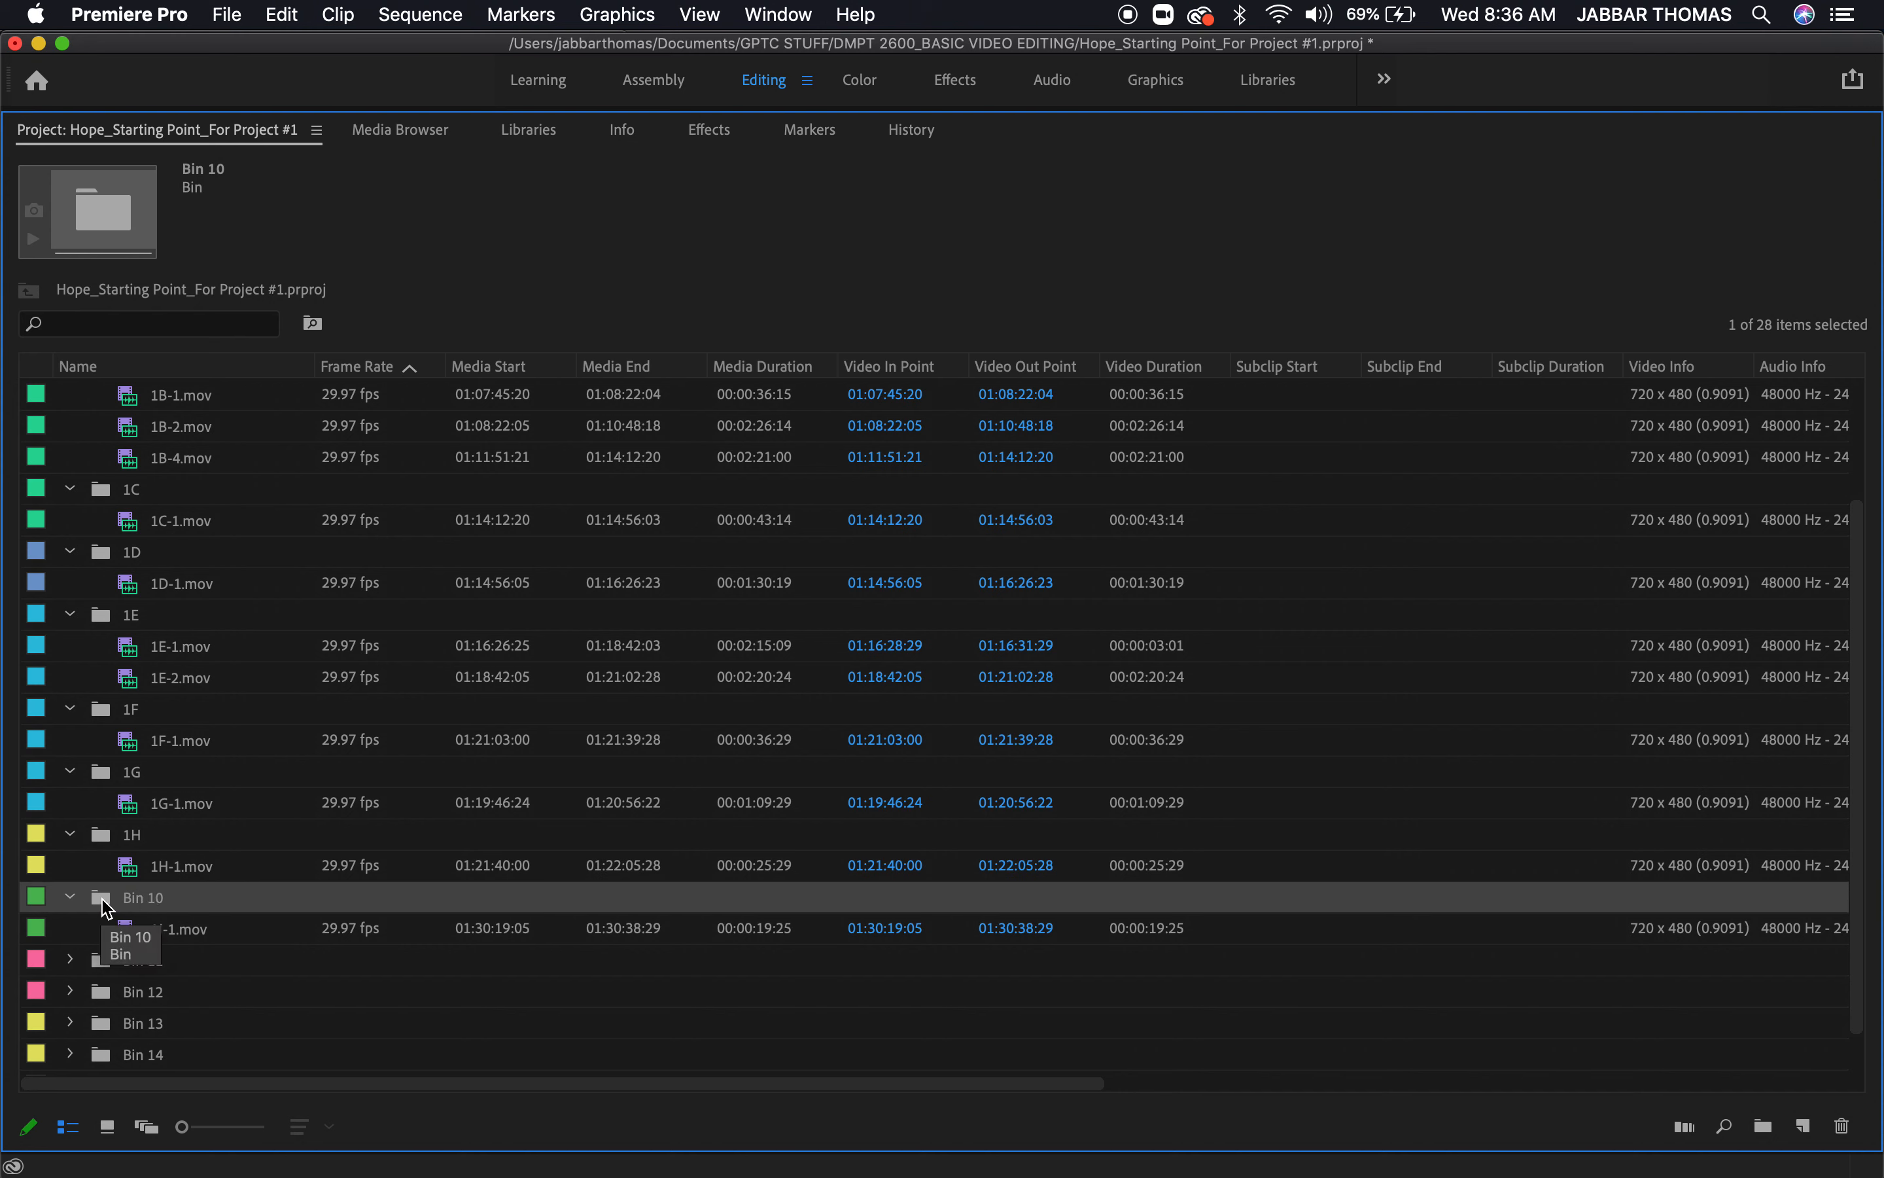
double_click(107, 907)
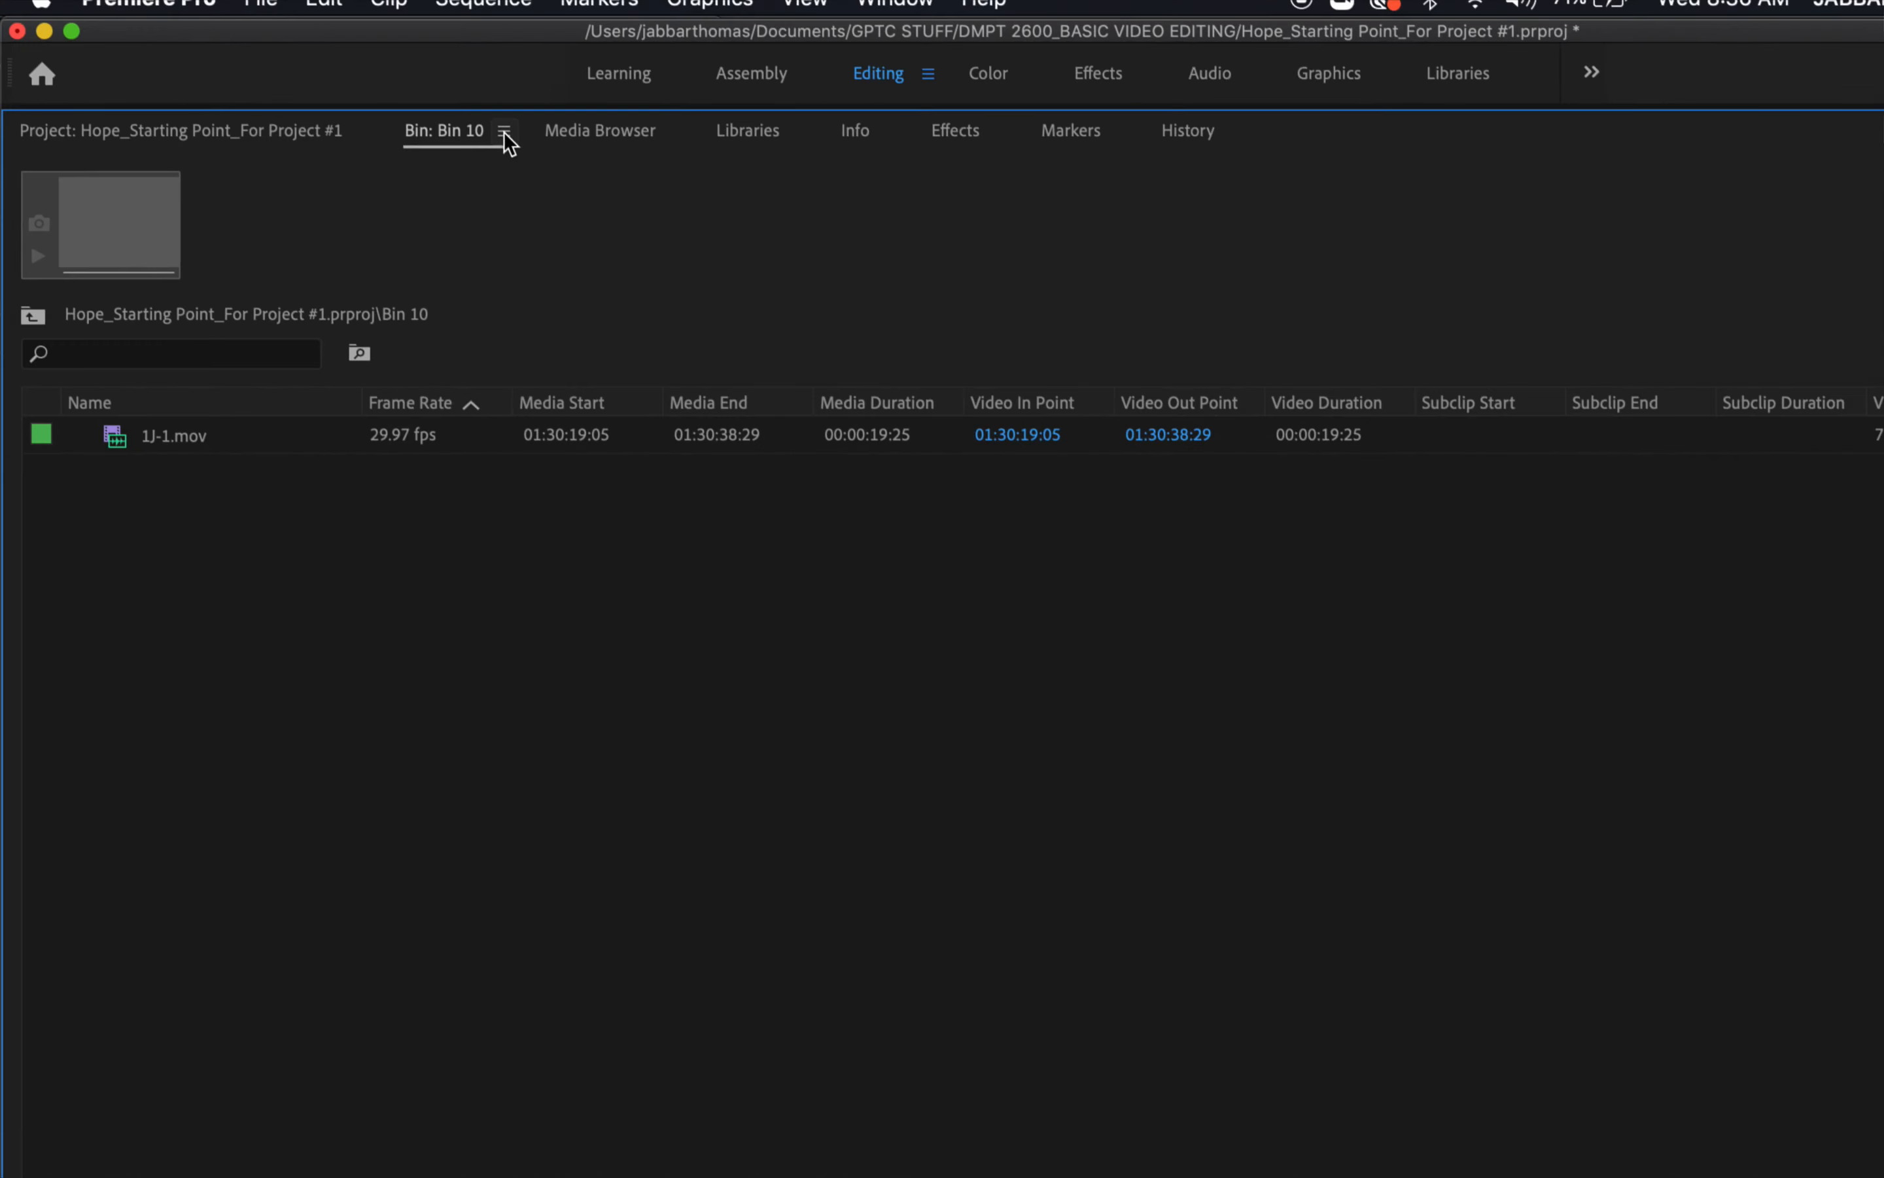
click(441, 132)
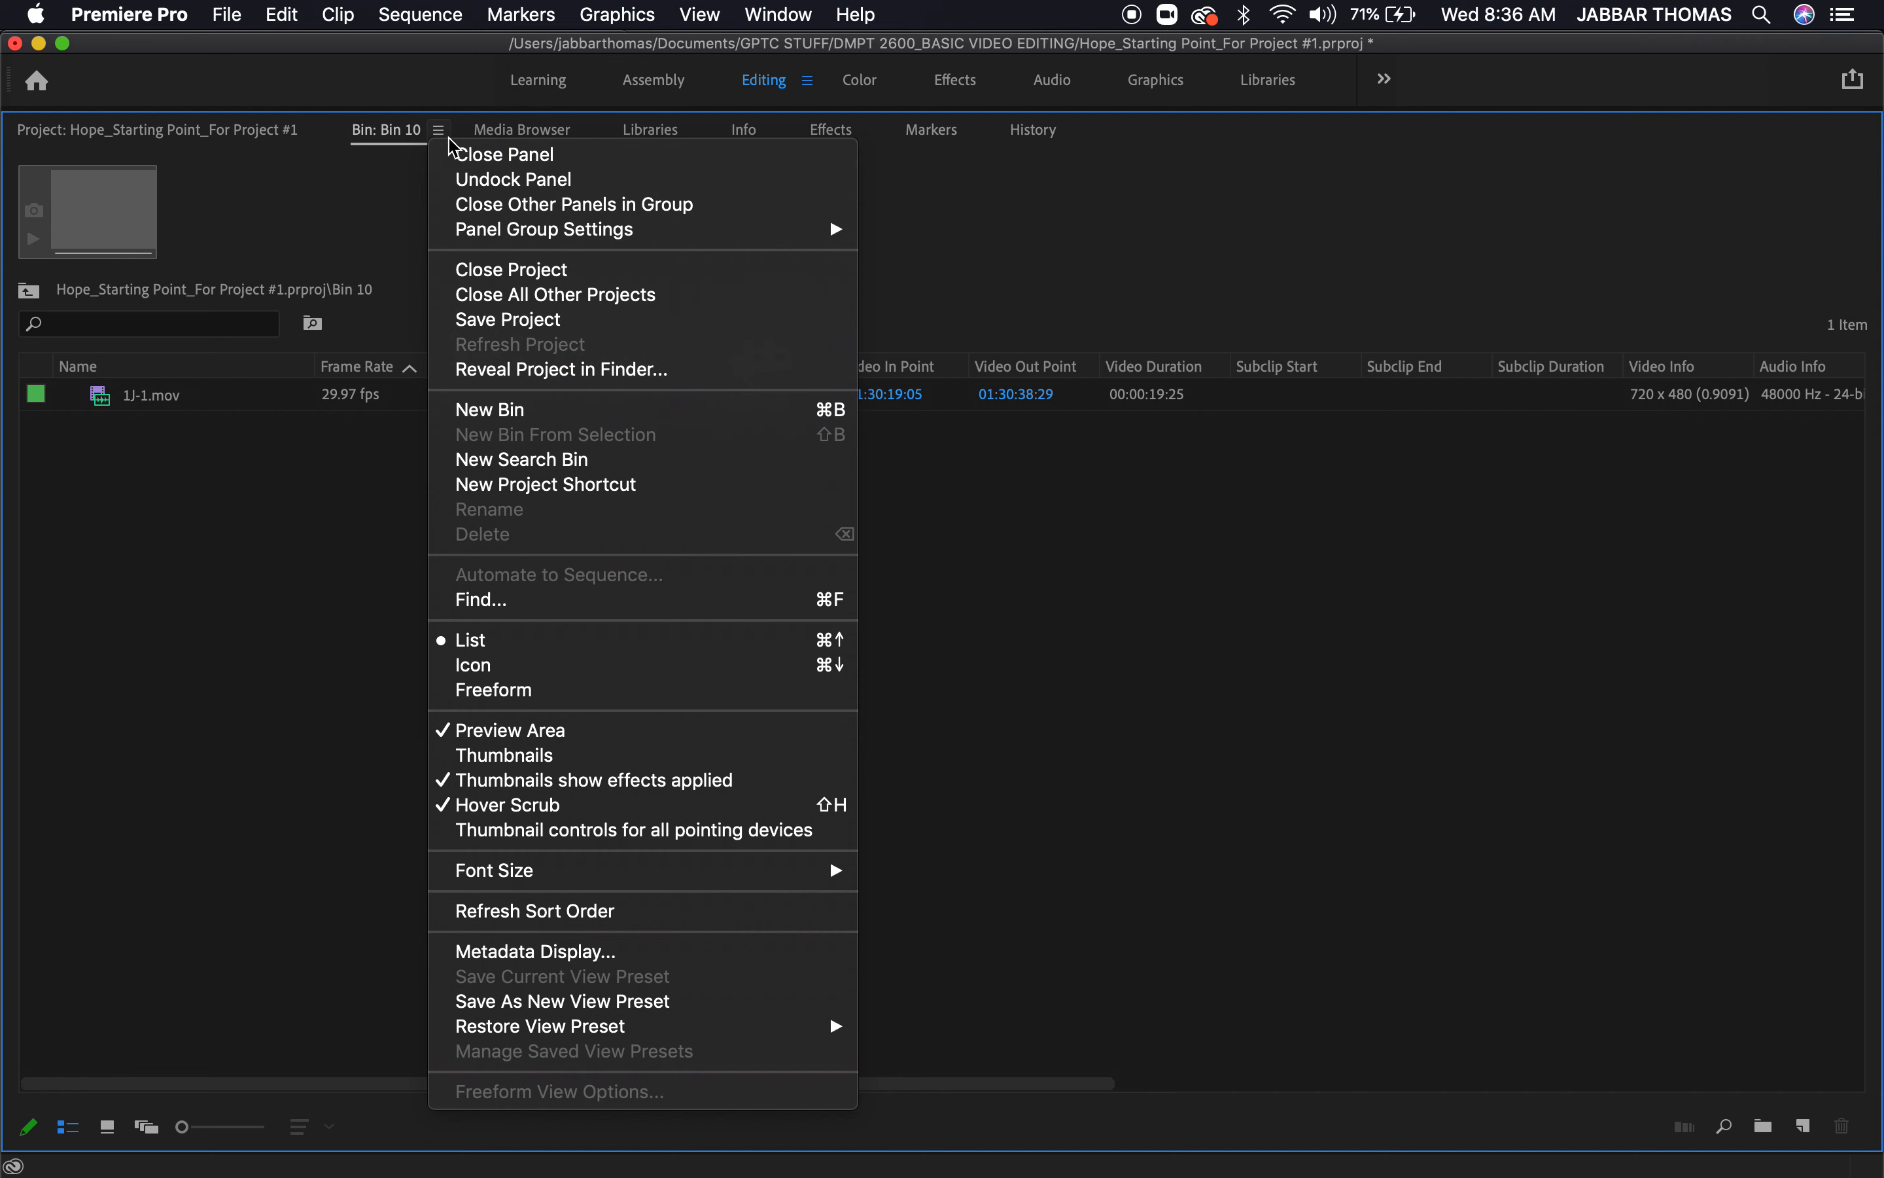
click(461, 156)
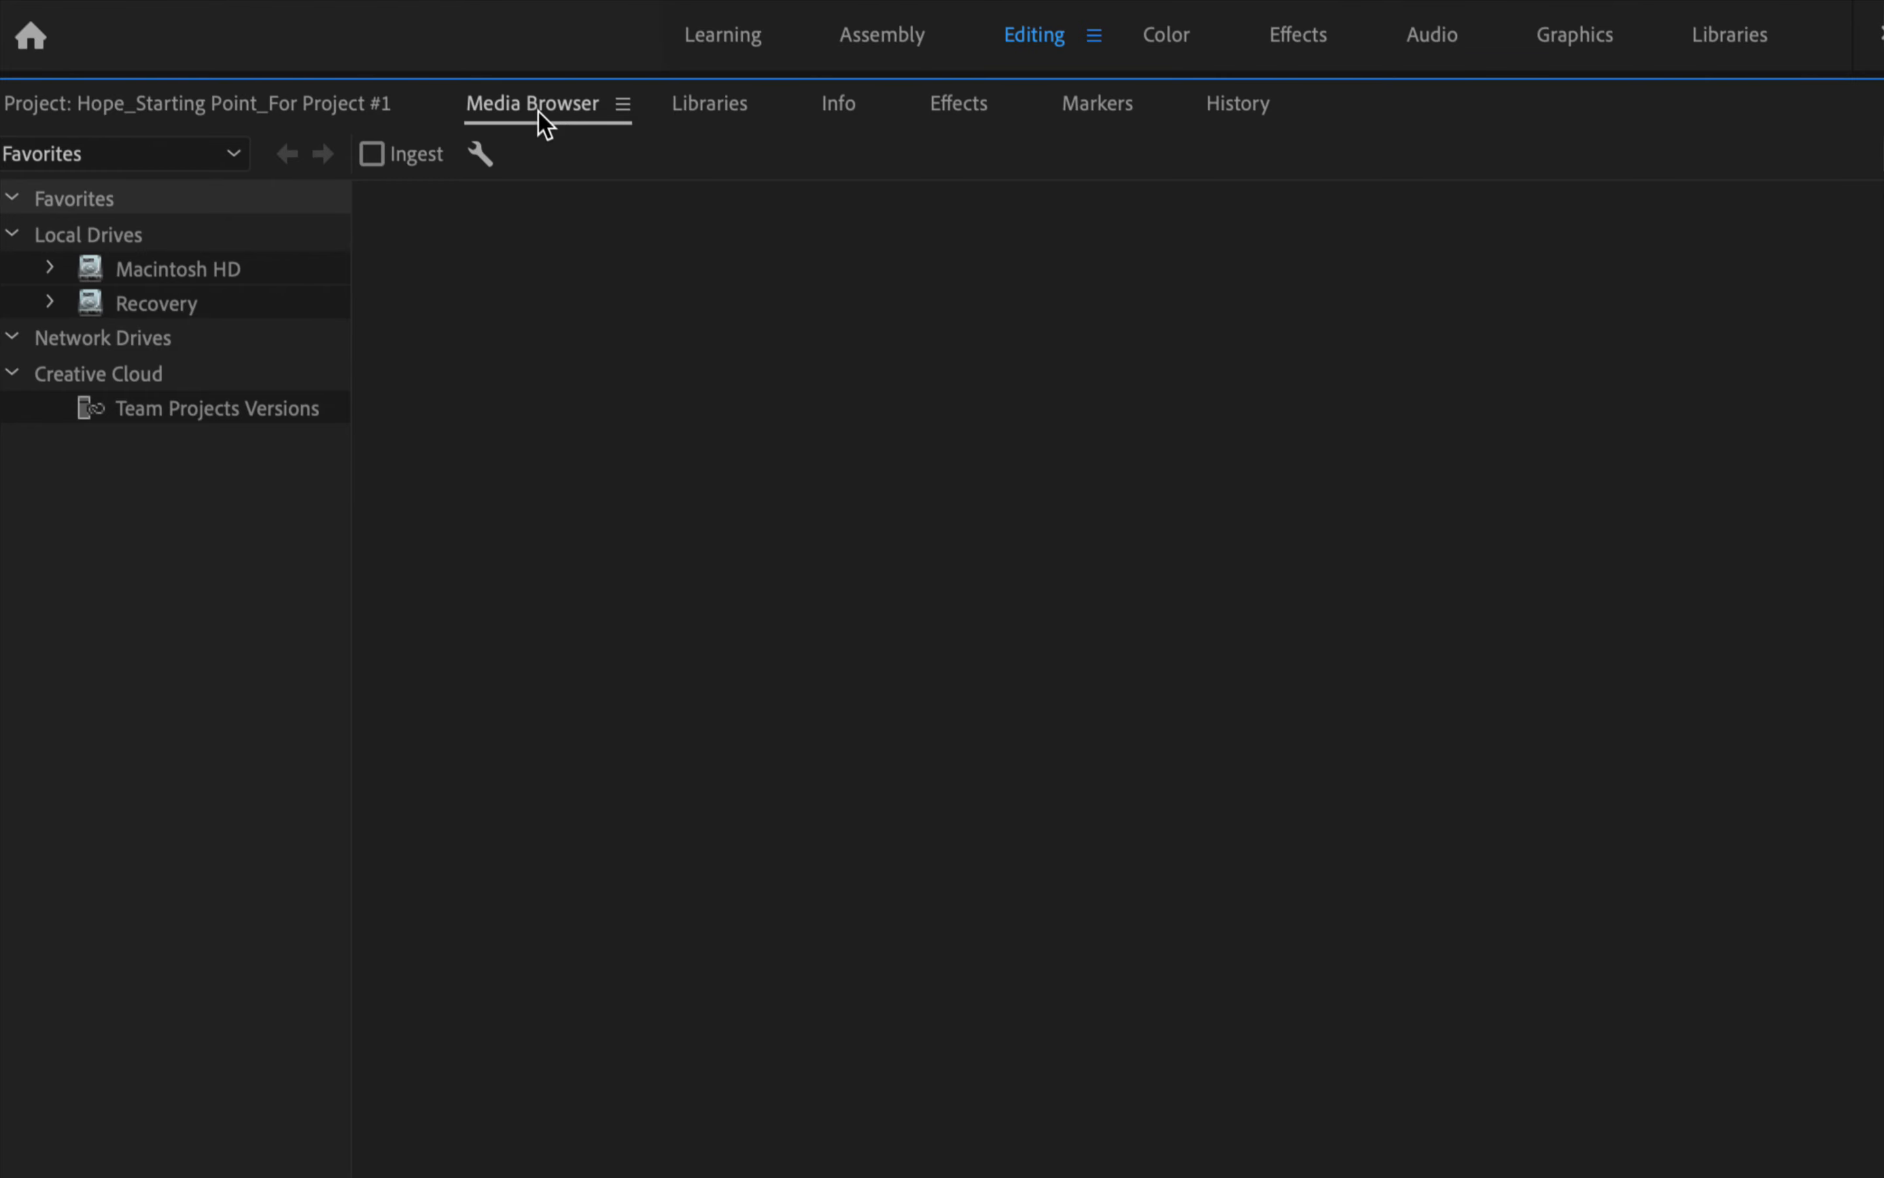
click(136, 118)
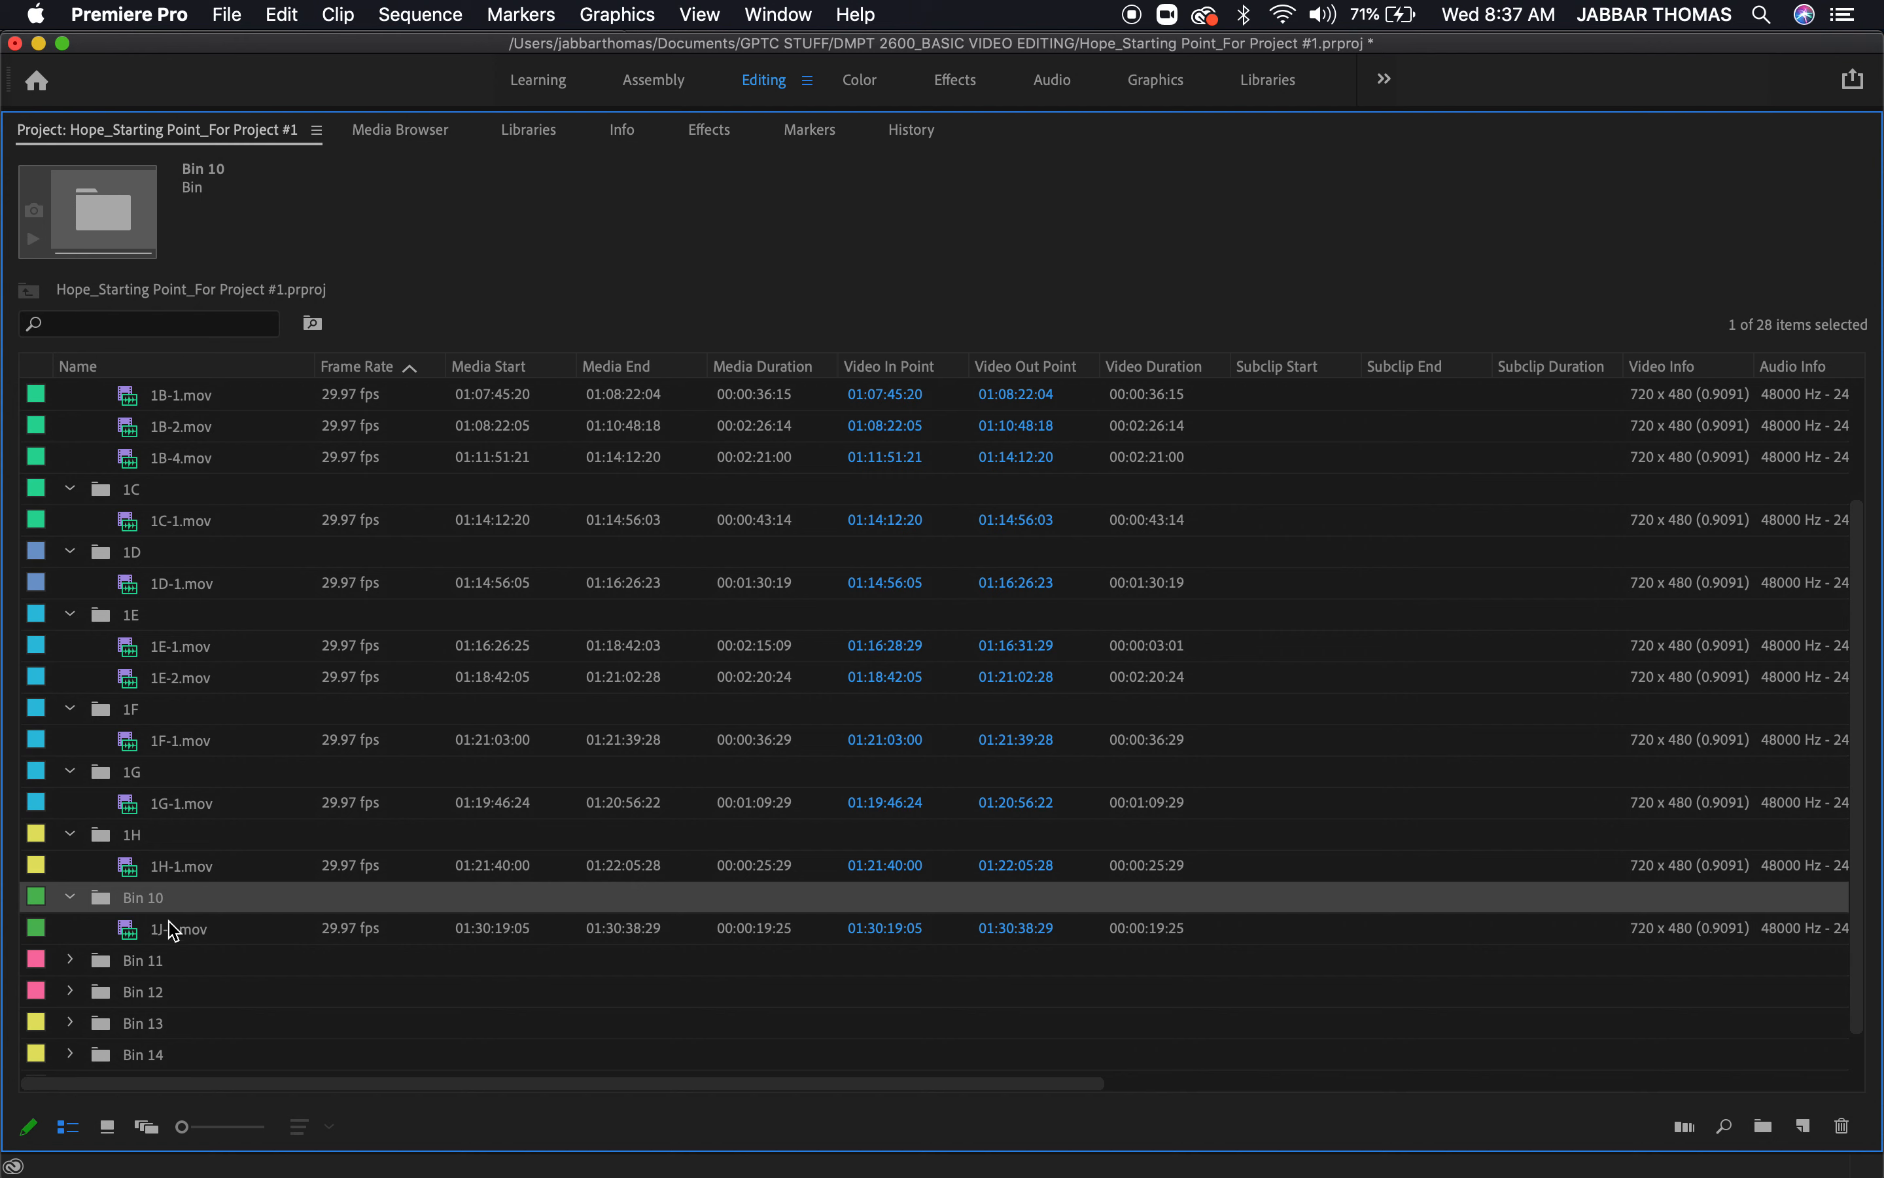
Rename Bin 10 as 1J to match its clip 1J-1.mov
click(160, 904)
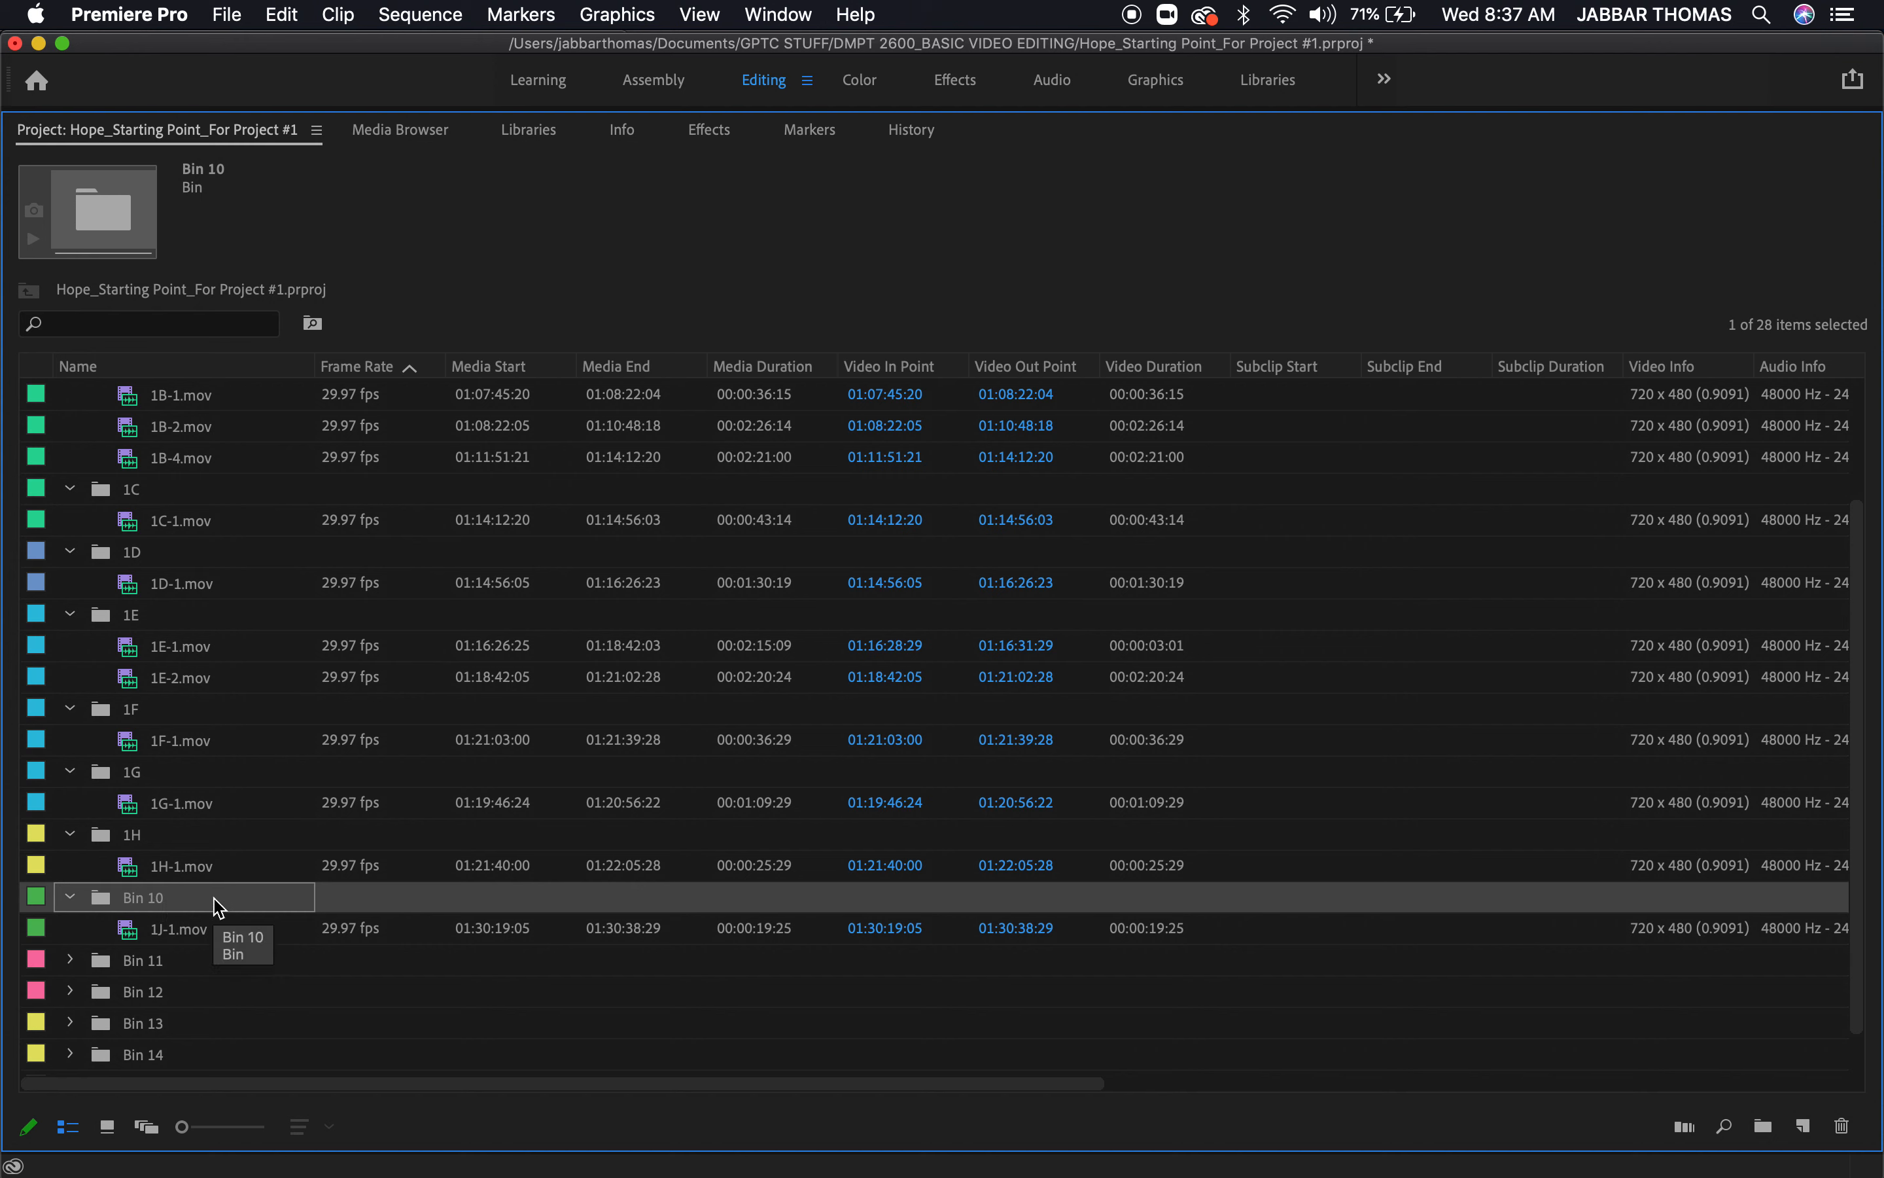
click(142, 897)
text(1J)
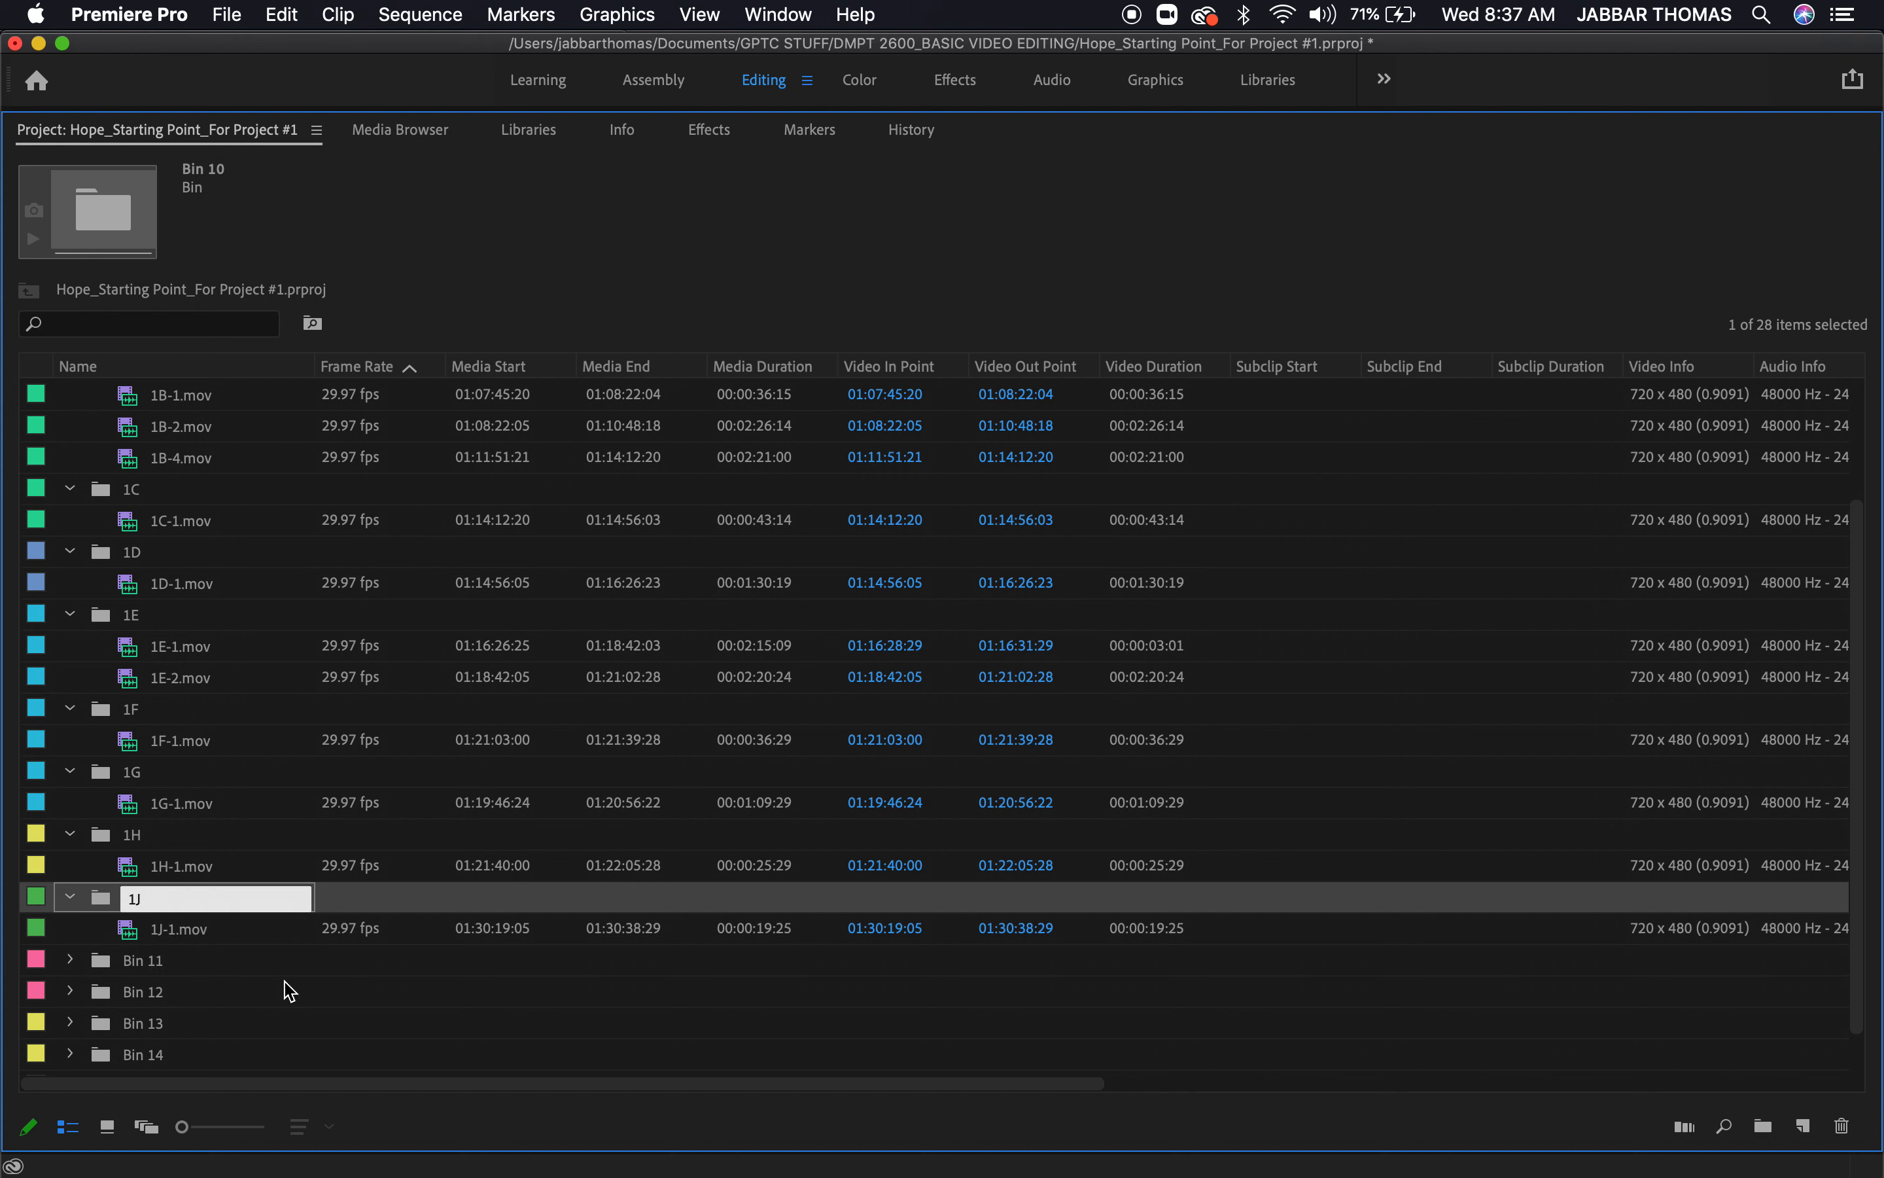
click(290, 991)
Expand Bin 11 and rename it 1K after the clip inside
click(148, 964)
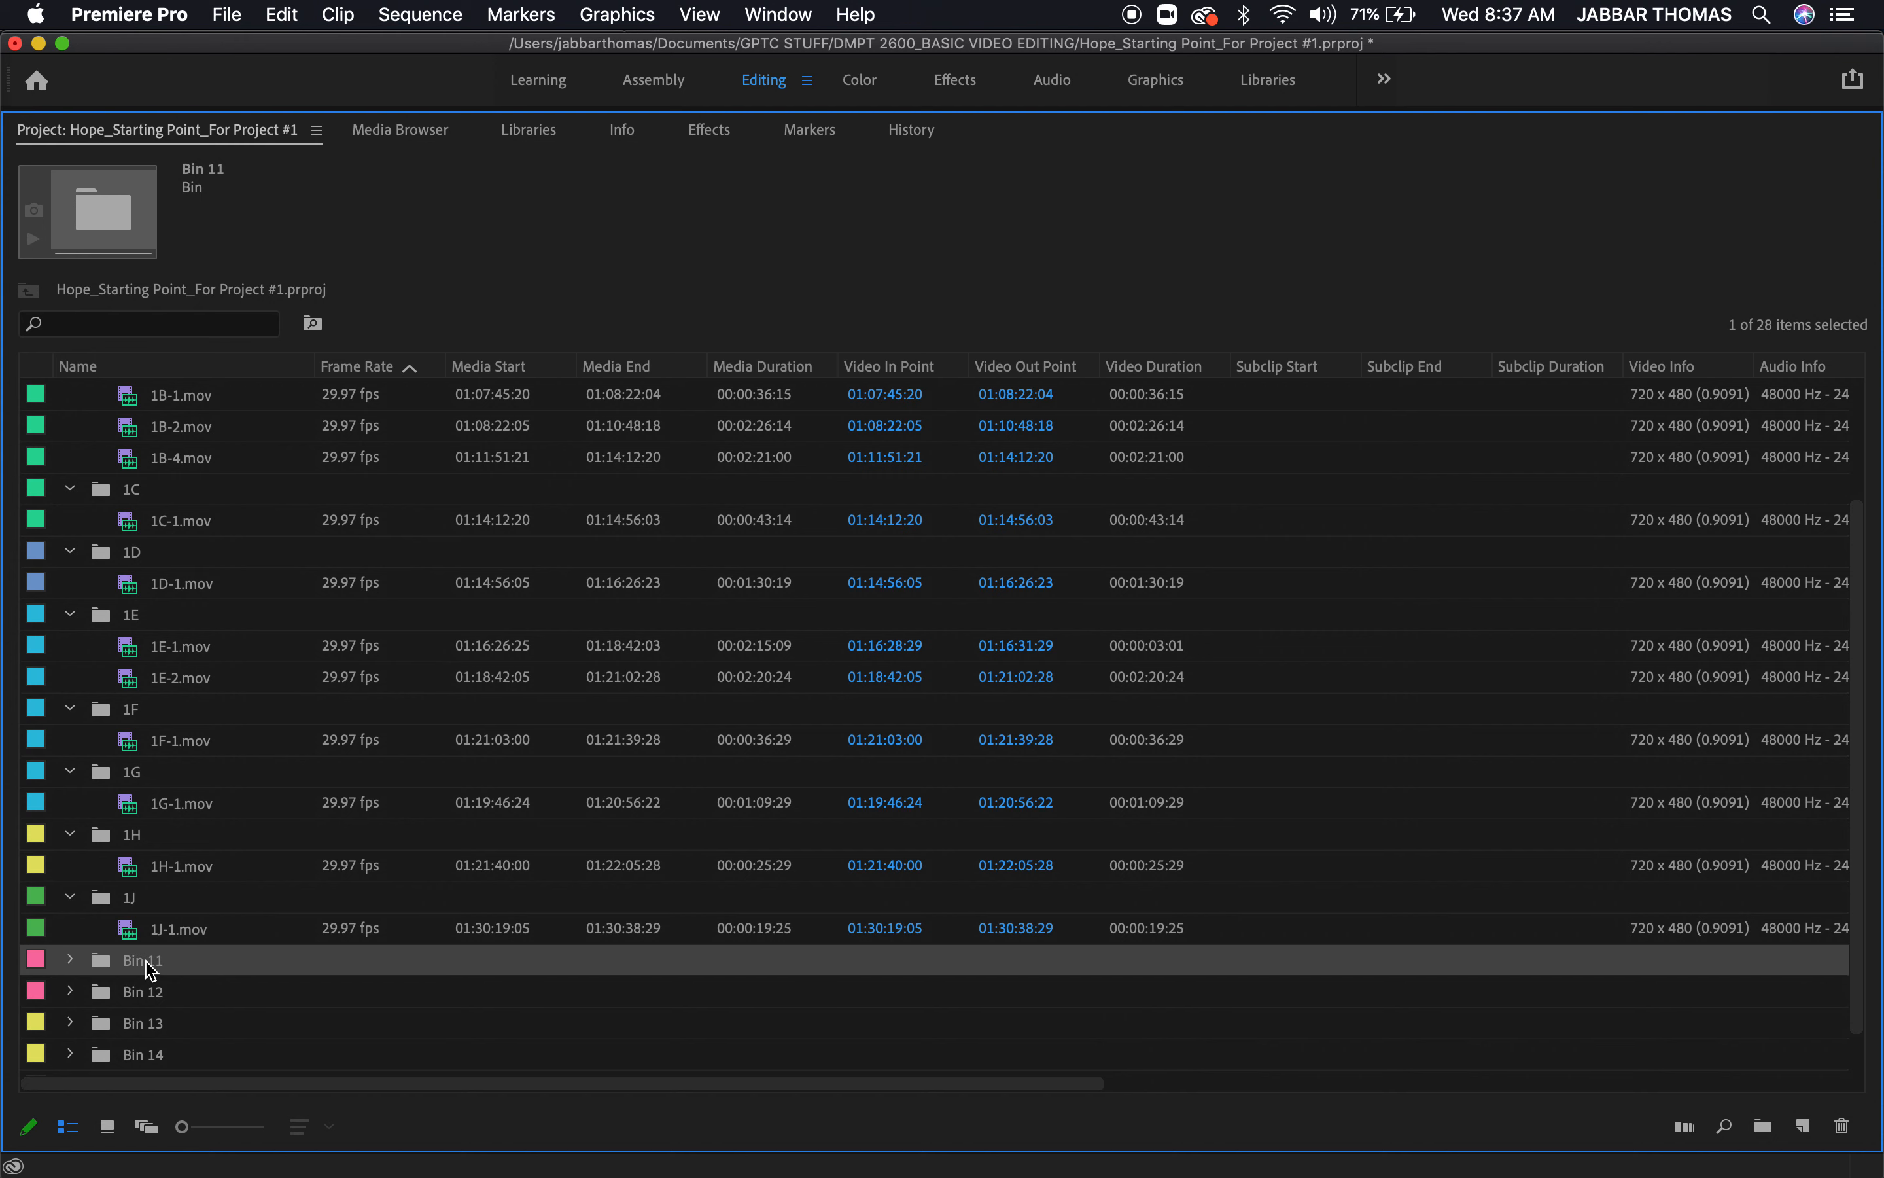
click(70, 959)
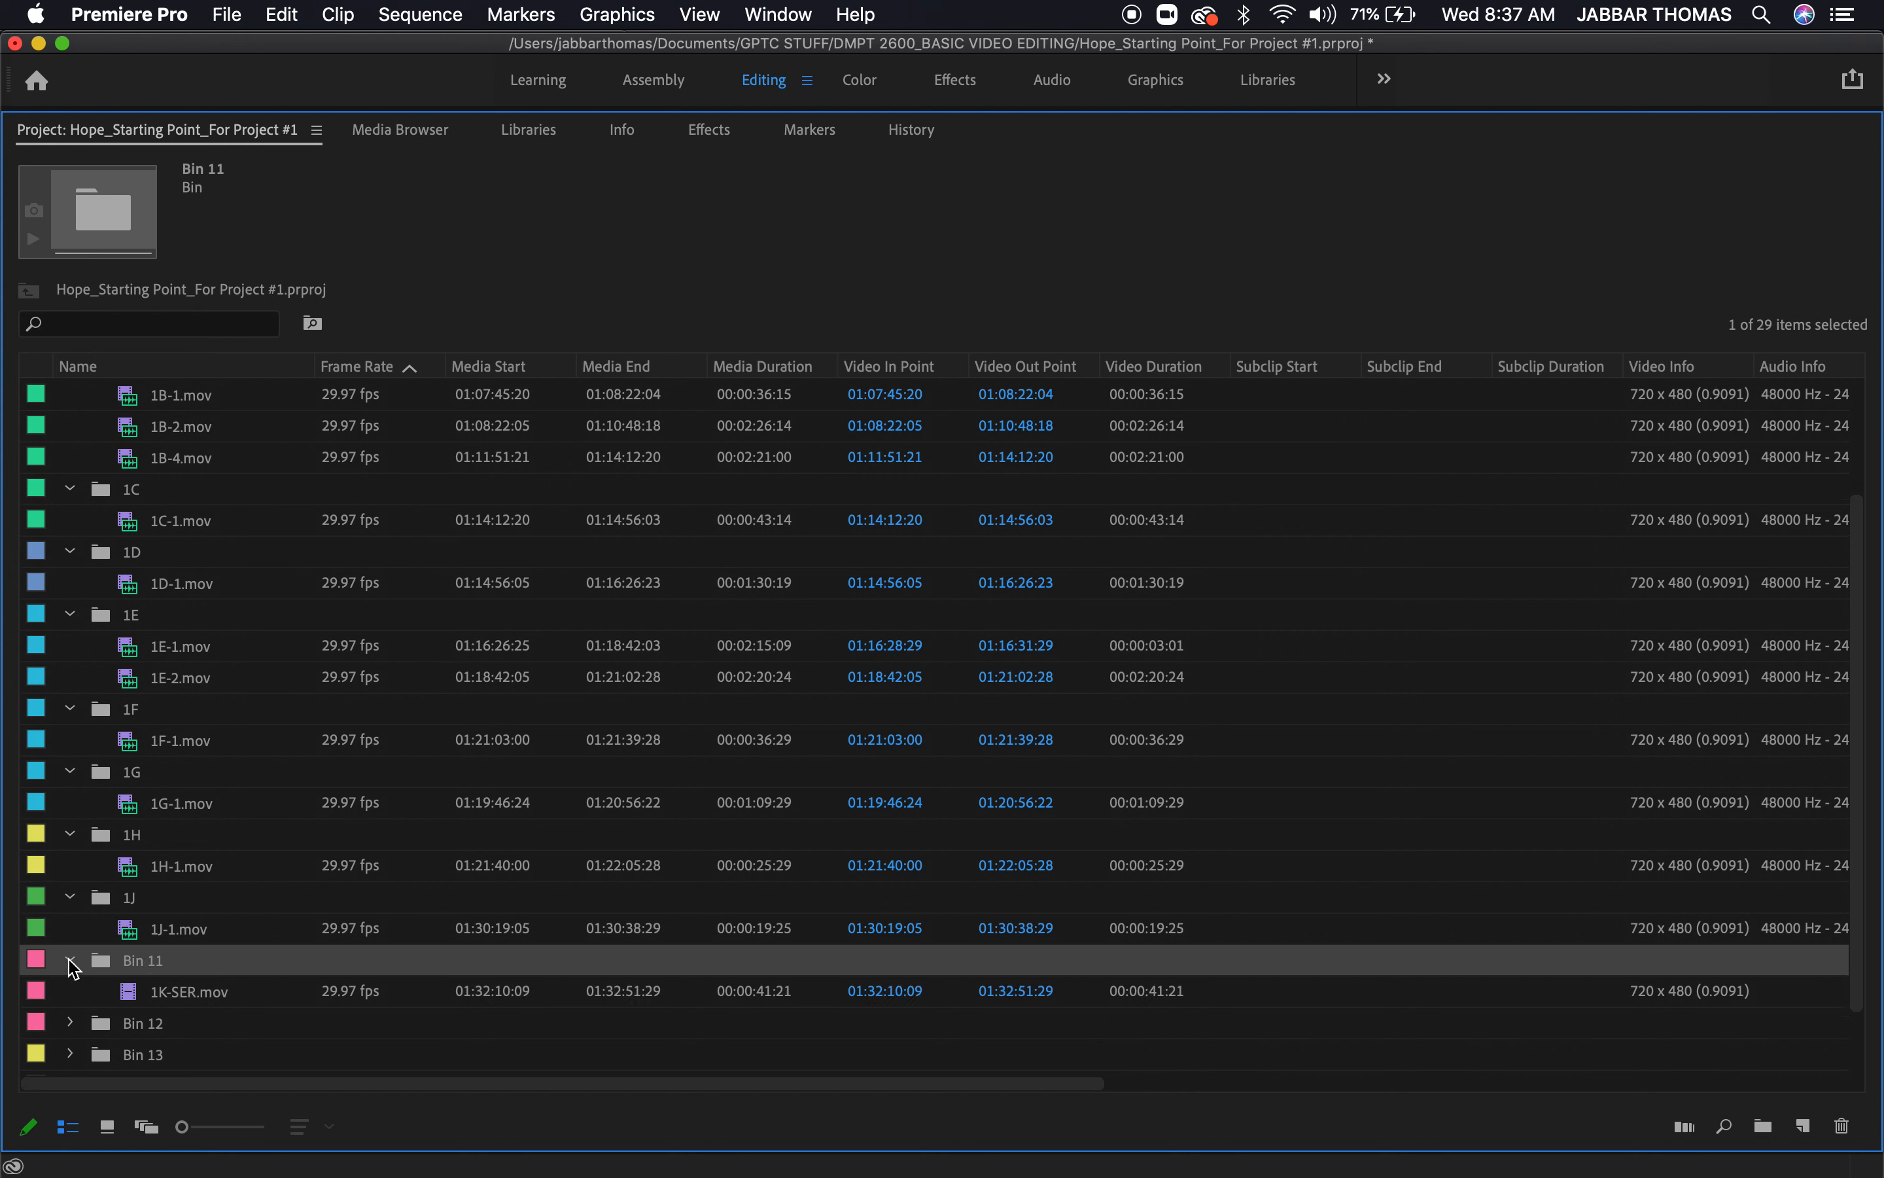
click(154, 965)
text(1K)
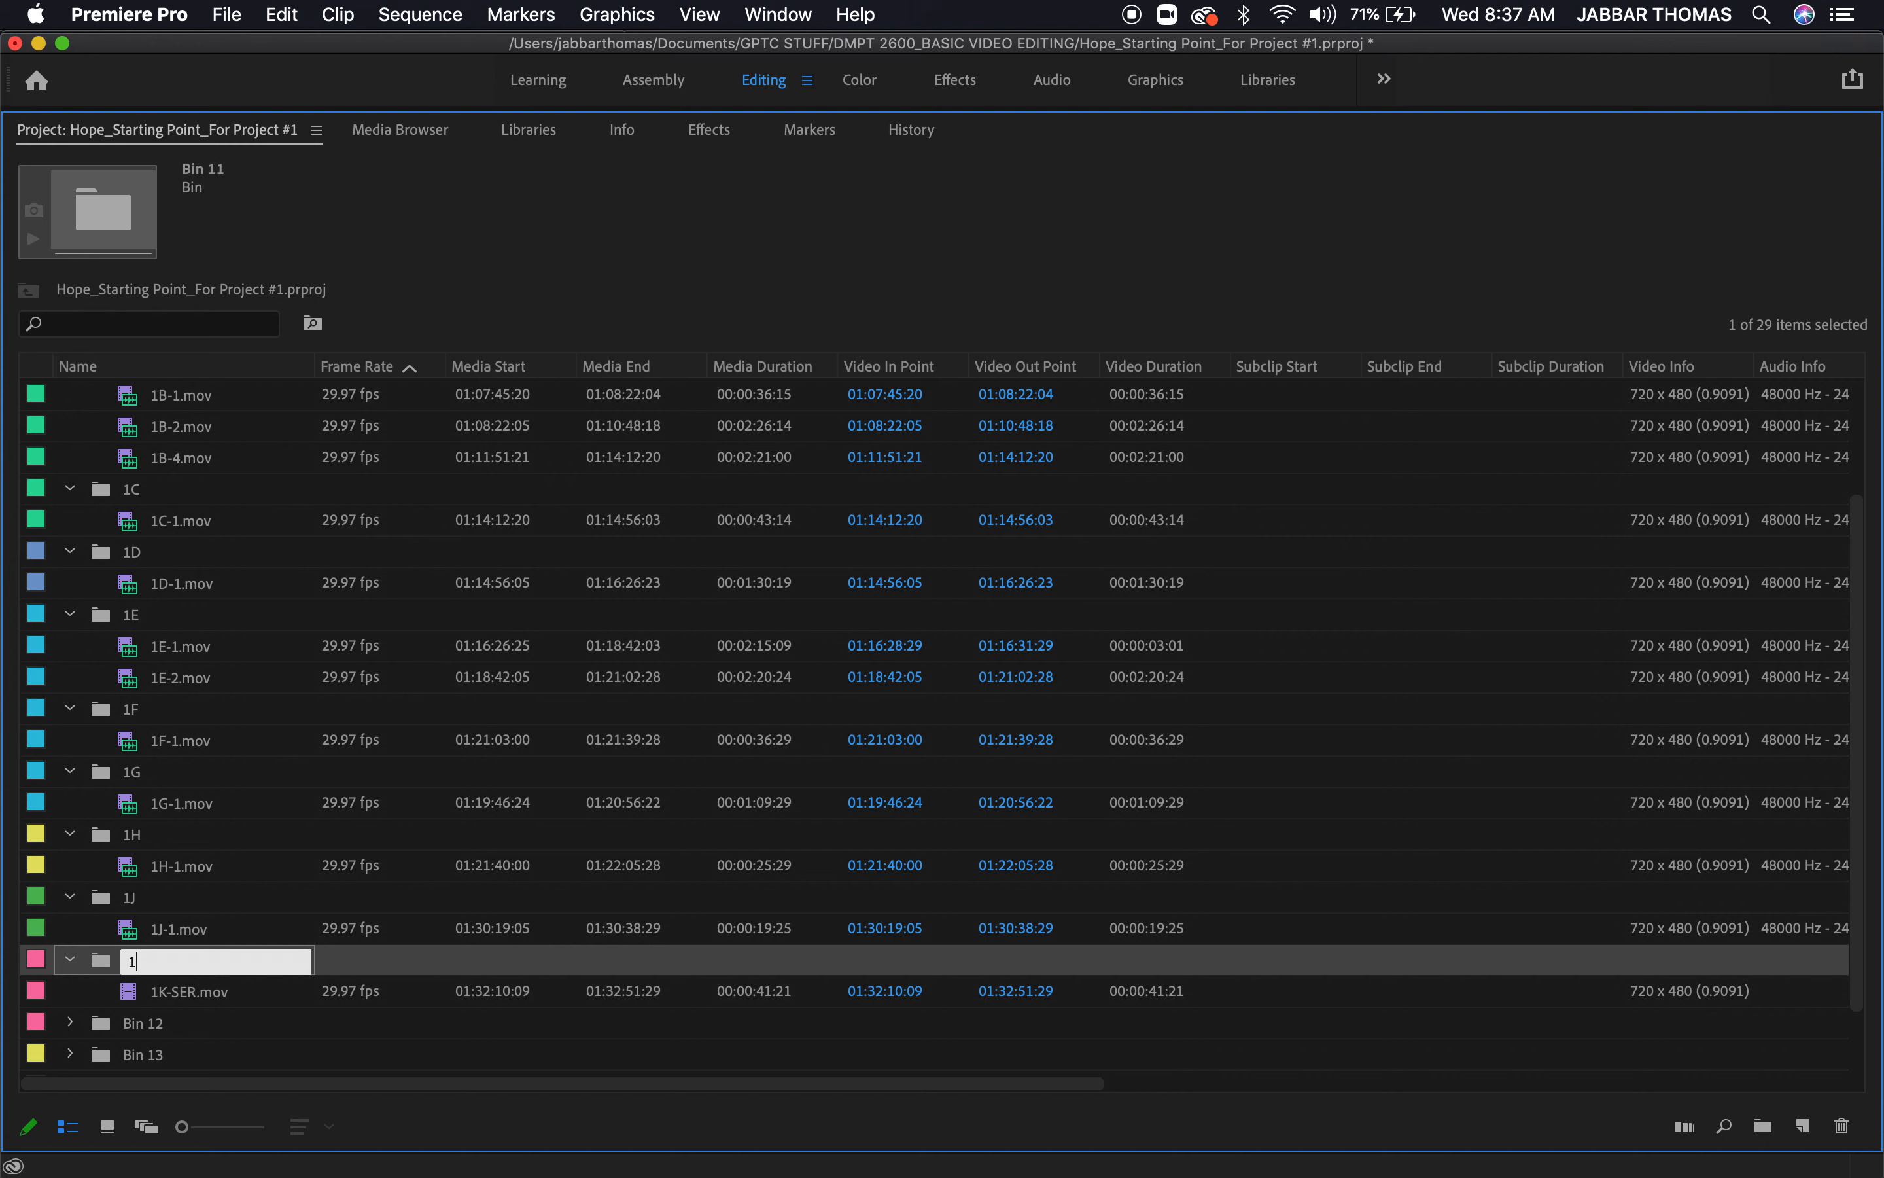
key(Return)
click(258, 1068)
Expand Bin 12 and rename it 1M to match its clip
click(72, 1024)
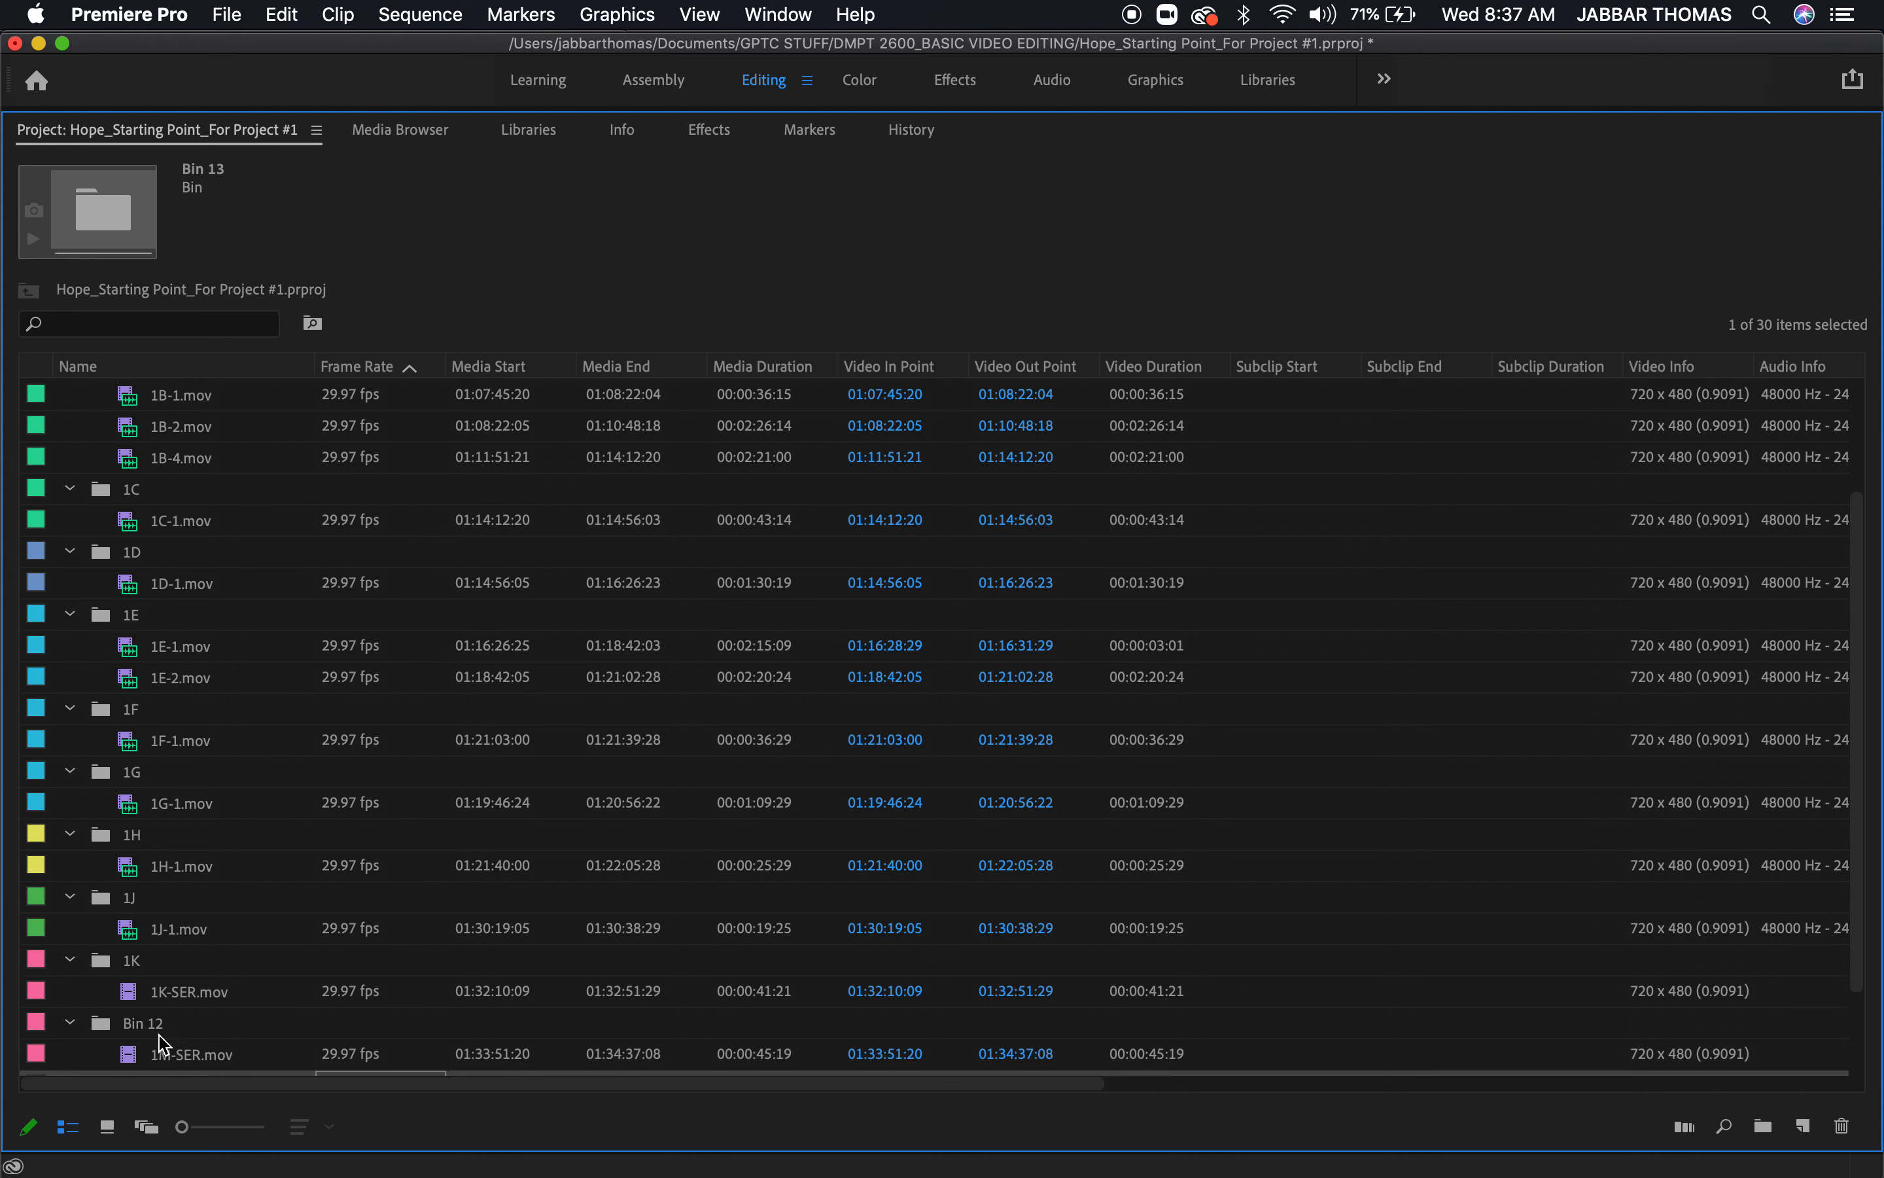
click(152, 1027)
click(155, 1034)
text(1)
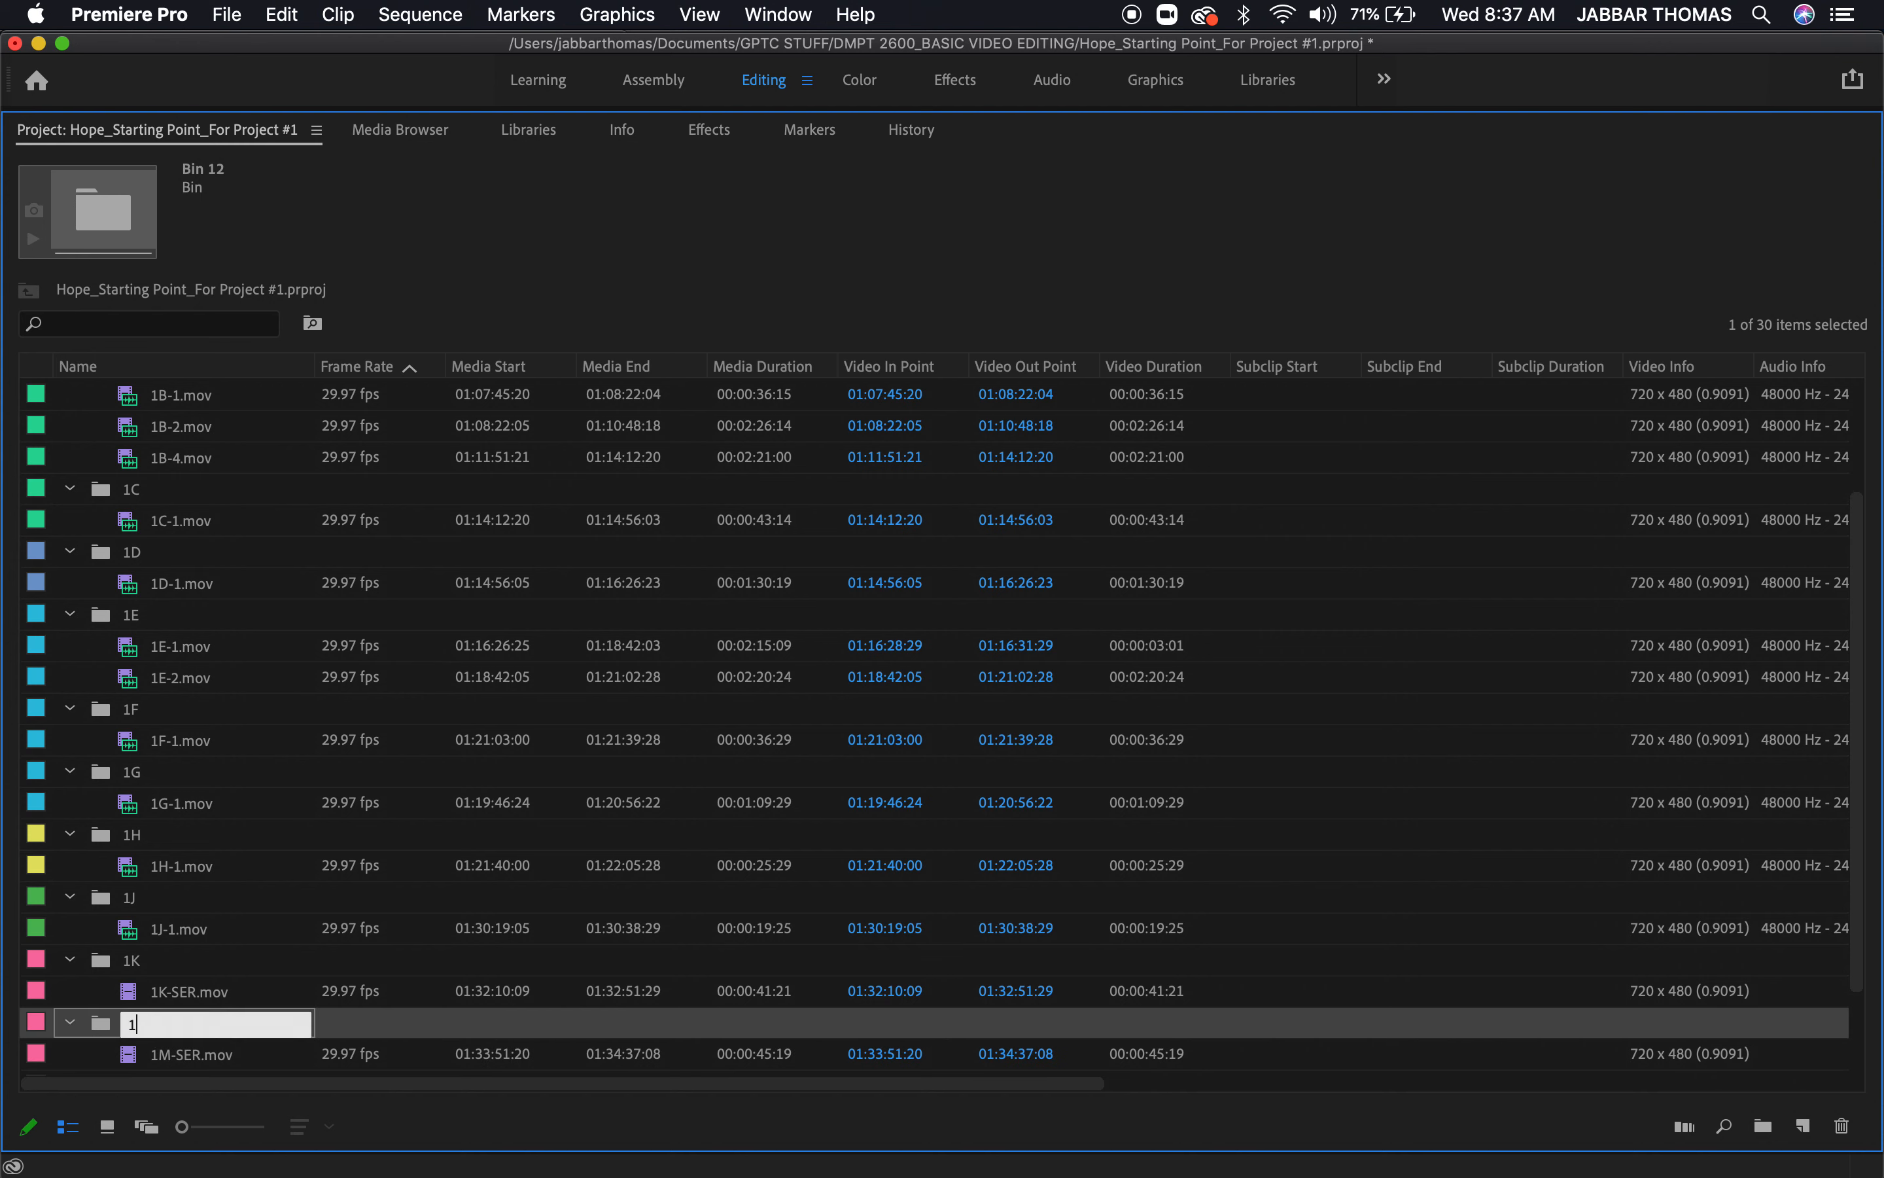
click(426, 997)
Expand Bin 13 and rename it 1N after the clip it holds
scroll(427, 998, down, 3)
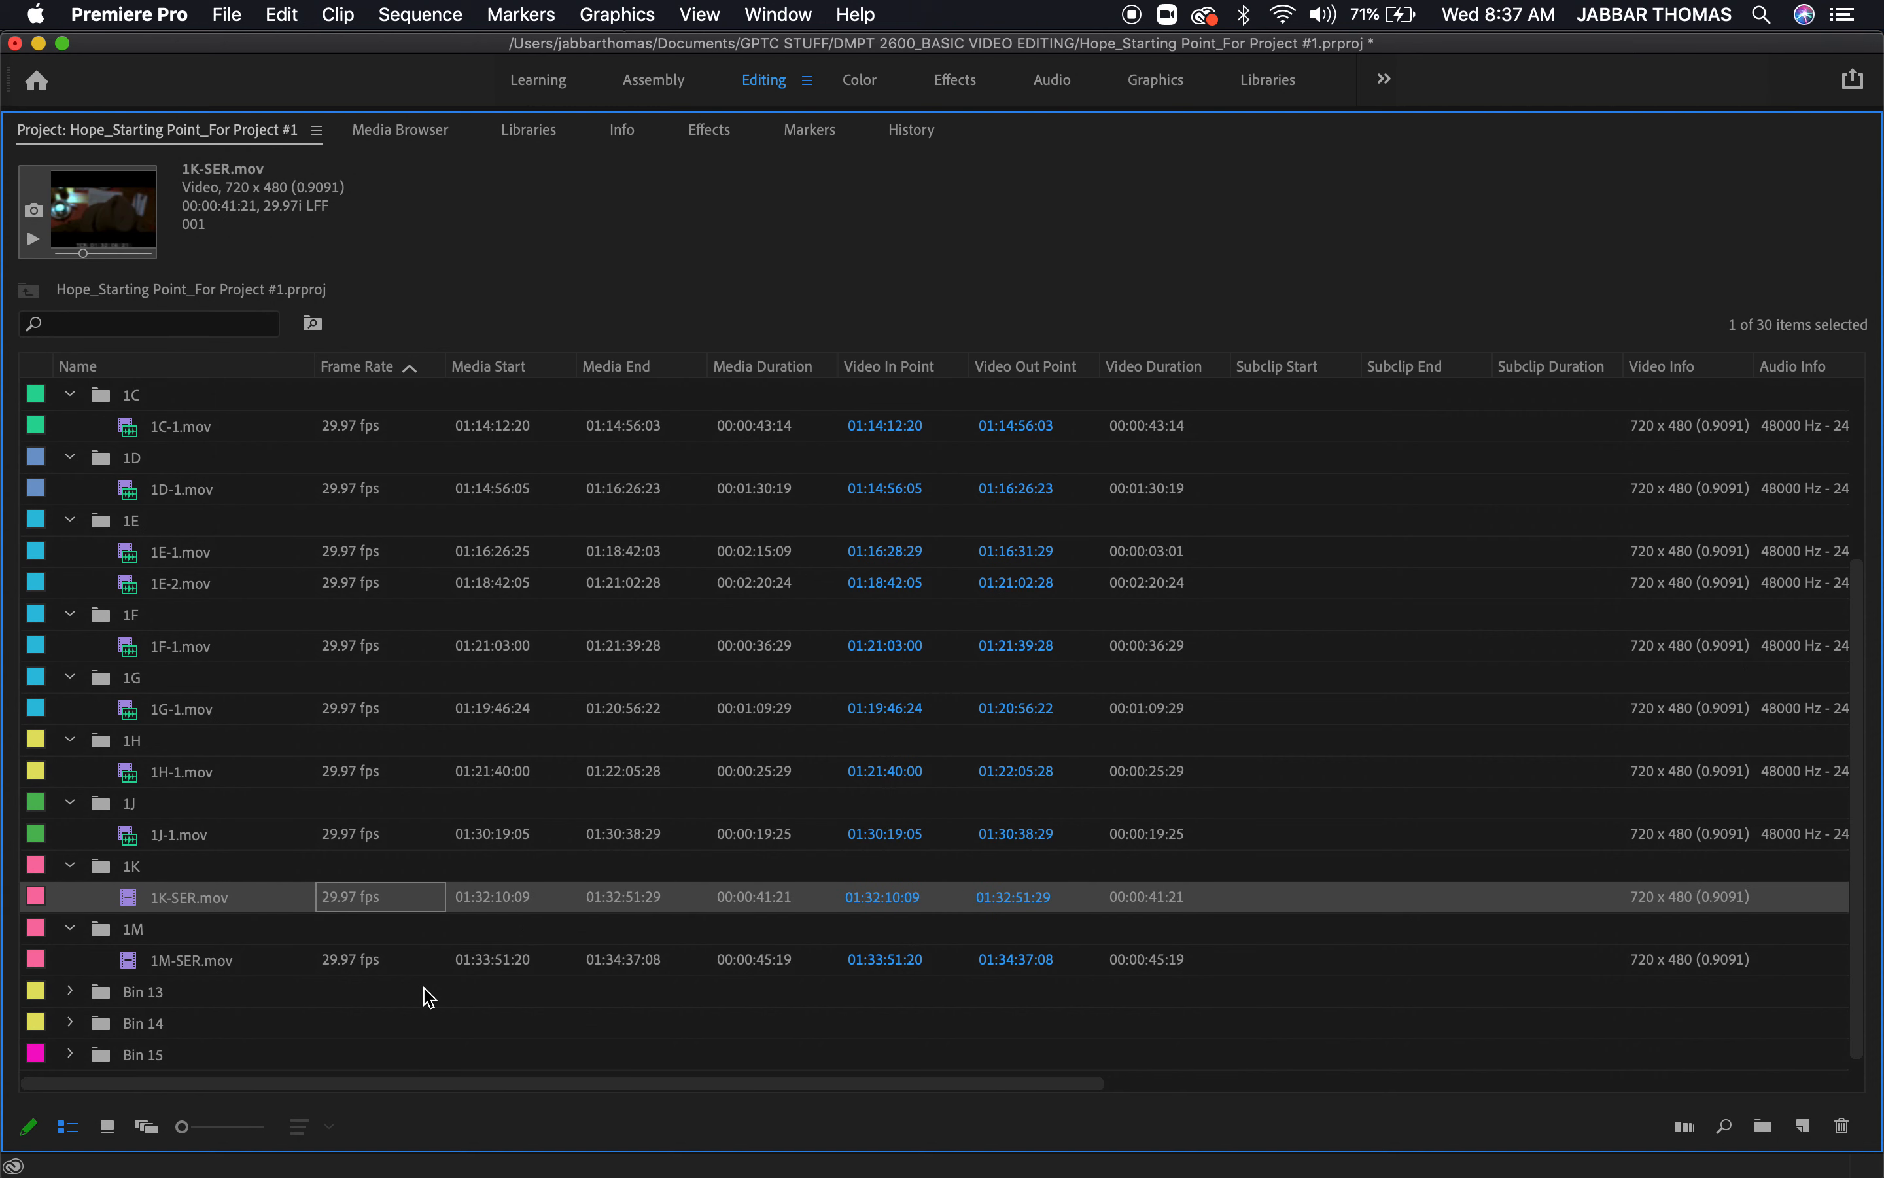
click(140, 992)
click(142, 990)
text(1N)
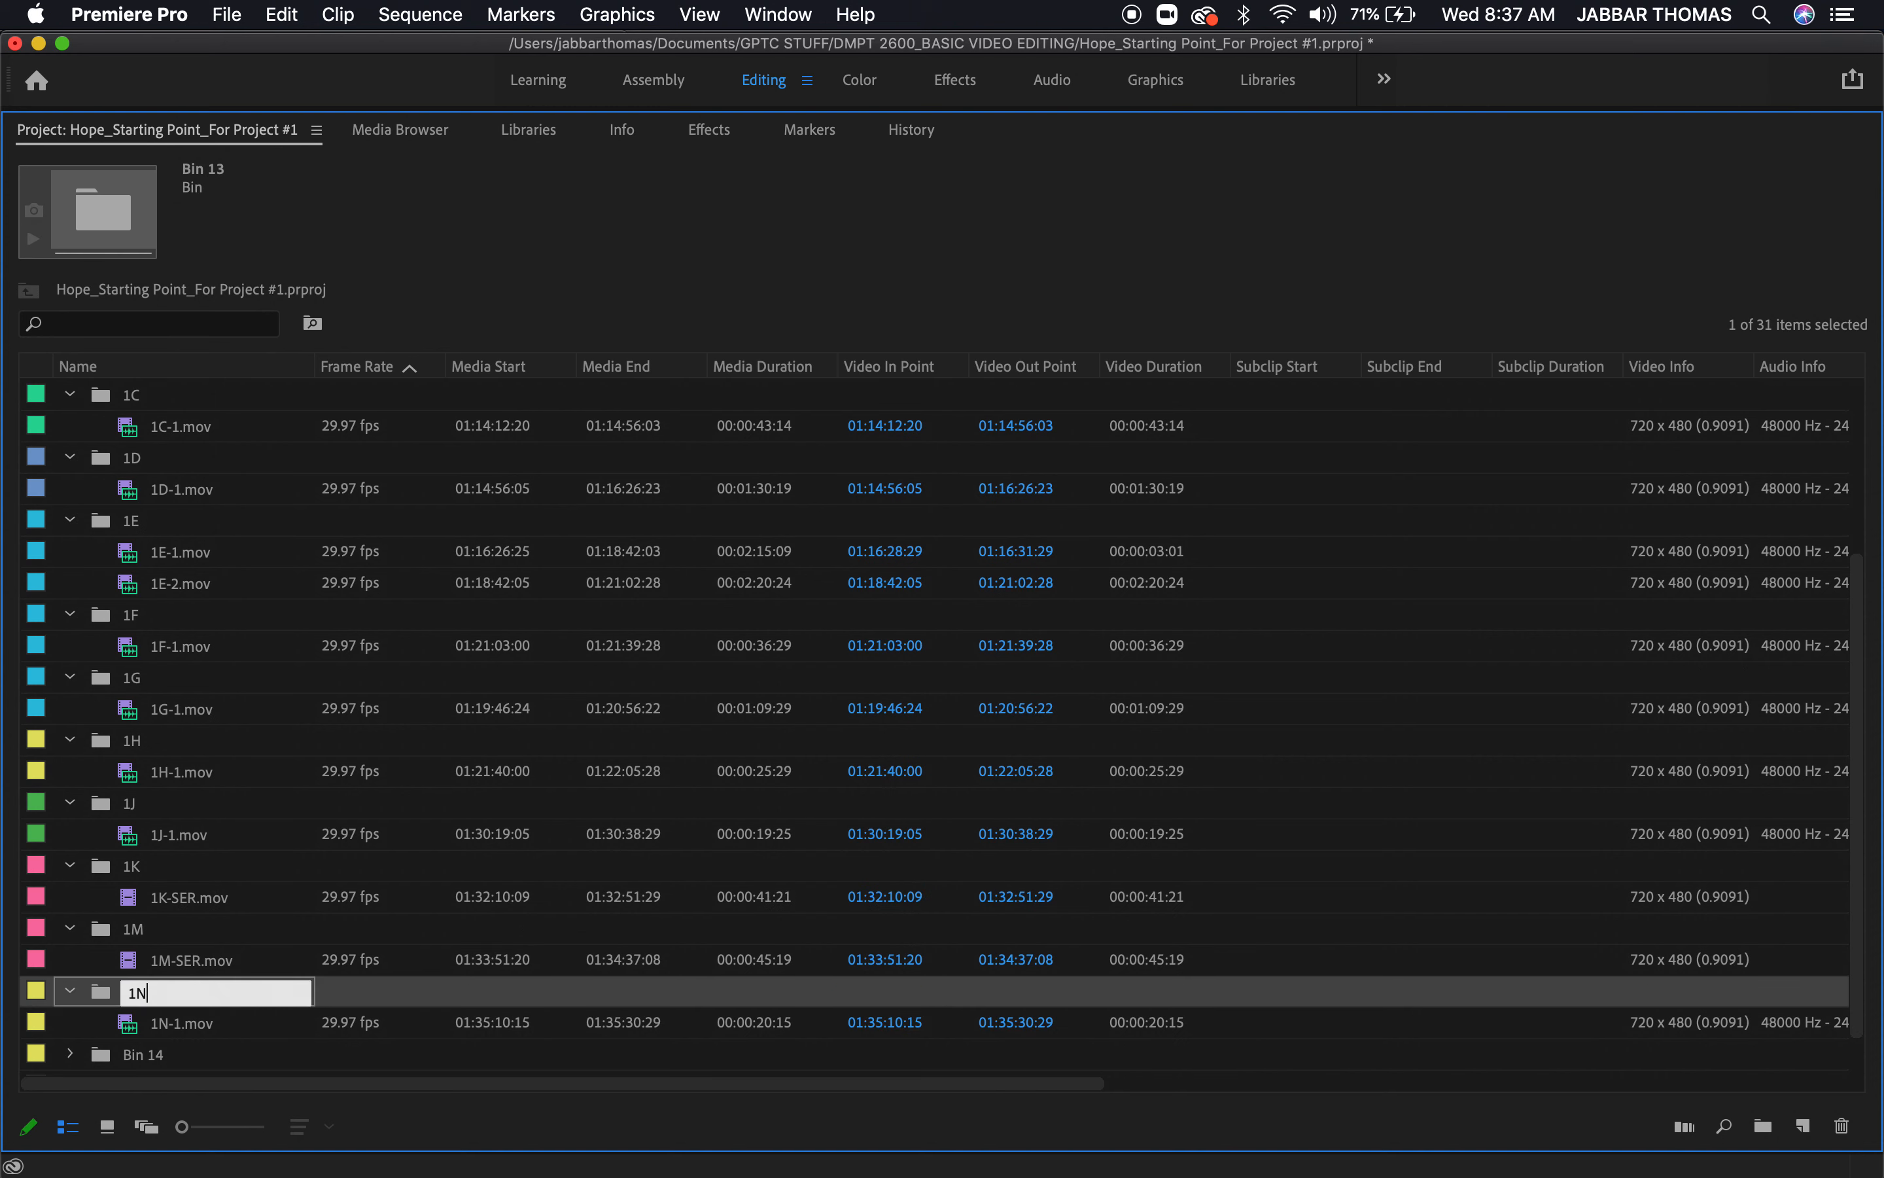
click(374, 1025)
Expand Bin 14 and rename it 1P to match the clip it contains
click(71, 1023)
click(144, 1026)
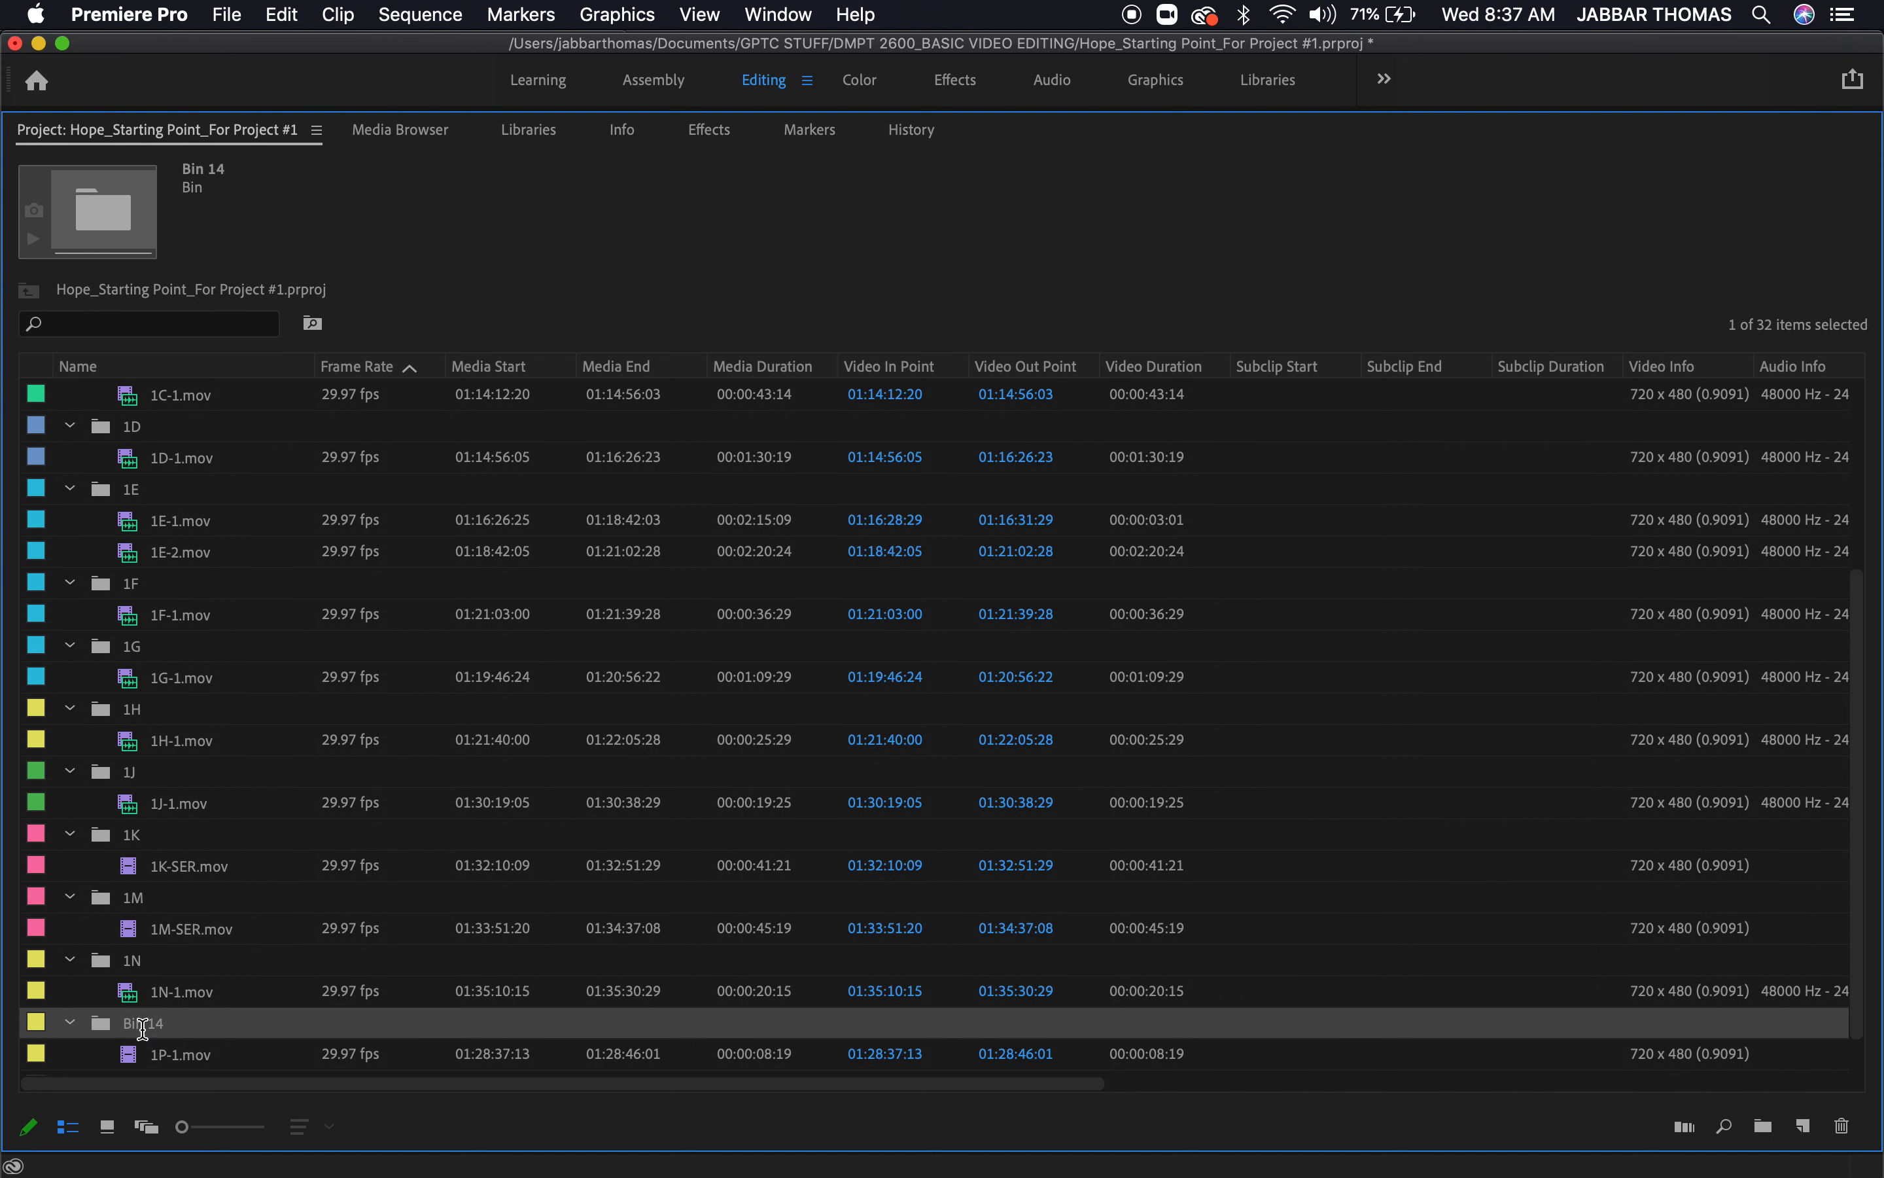
click(144, 1026)
text(1)
click(282, 962)
Expand Bin 15, which holds the Just the Master sequence, and rename it SEQUENCES
scroll(281, 962, down, 1)
scroll(282, 962, right, 1)
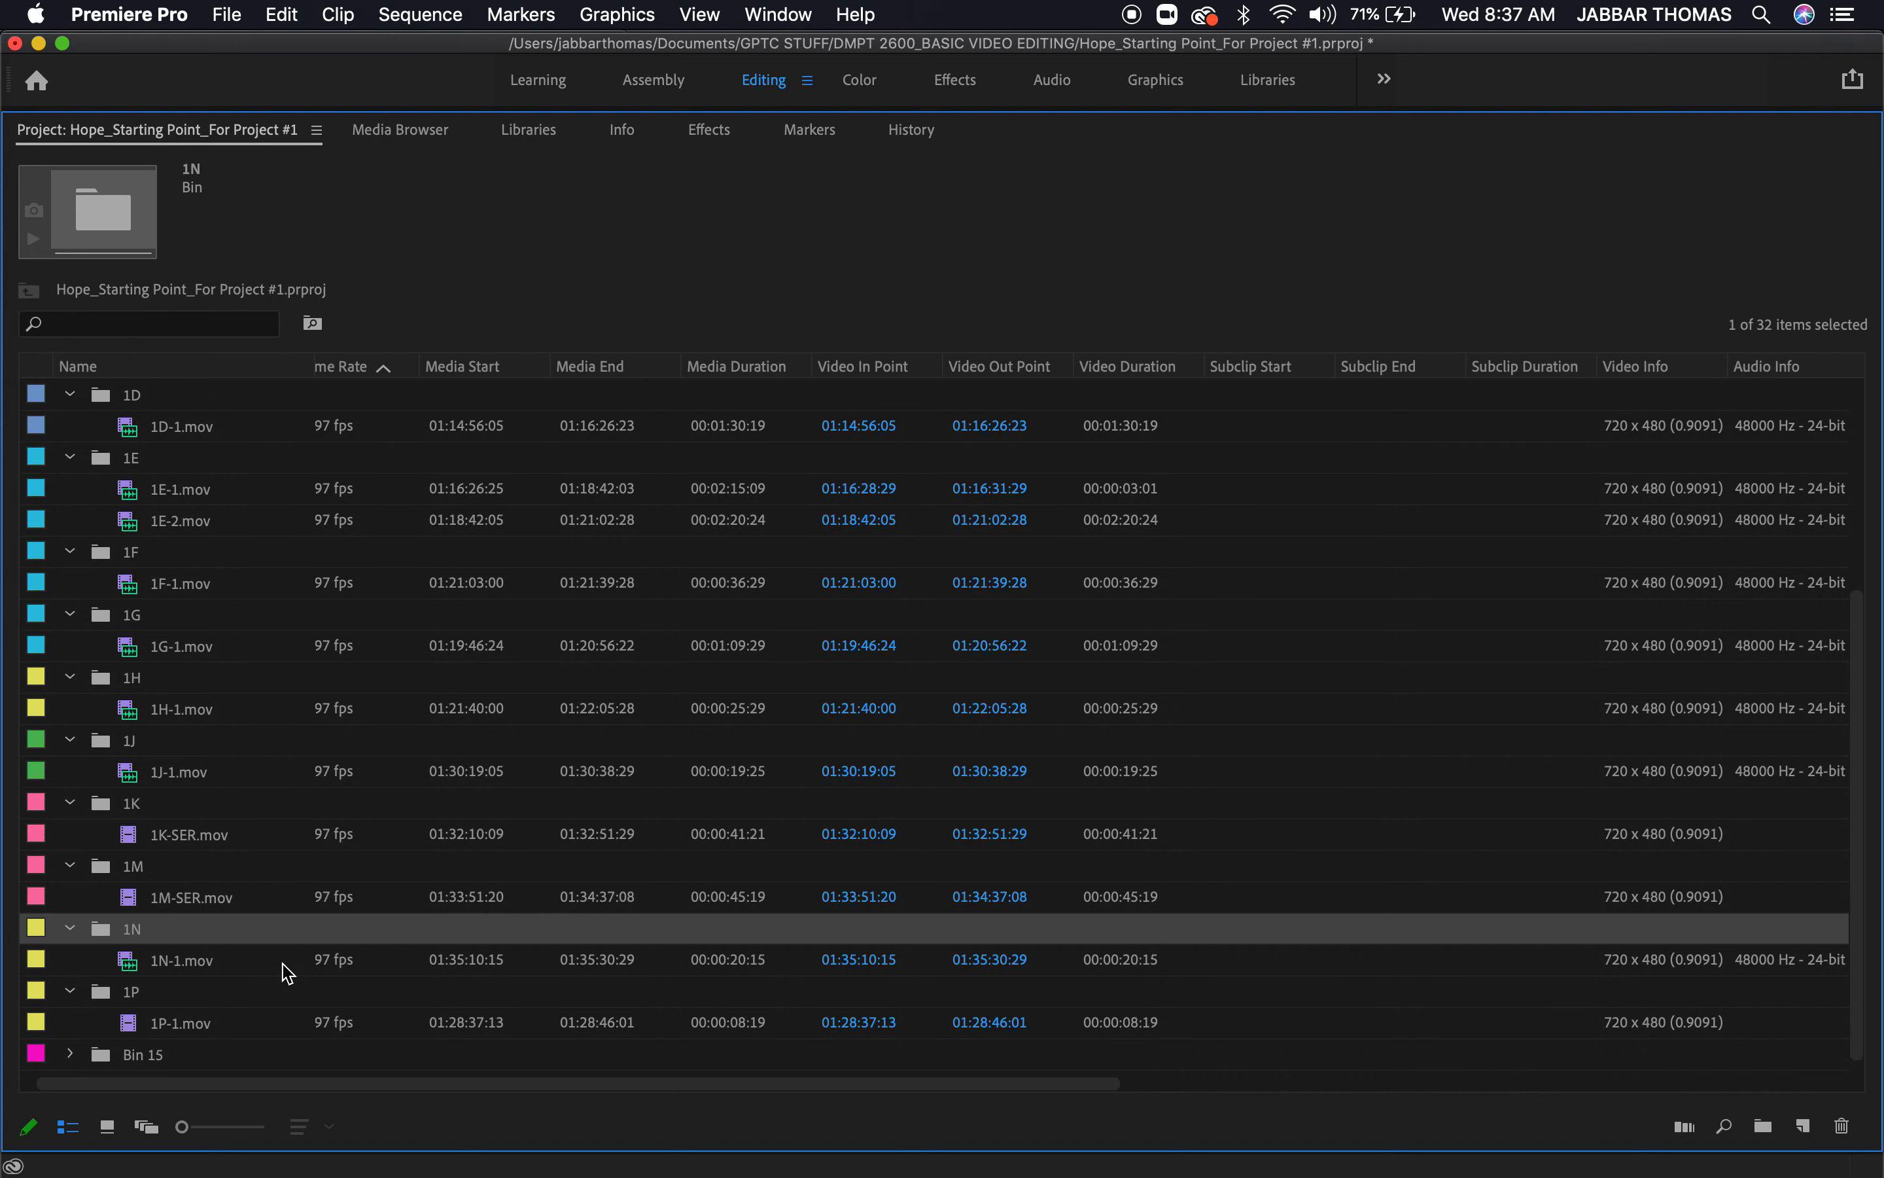
click(71, 1055)
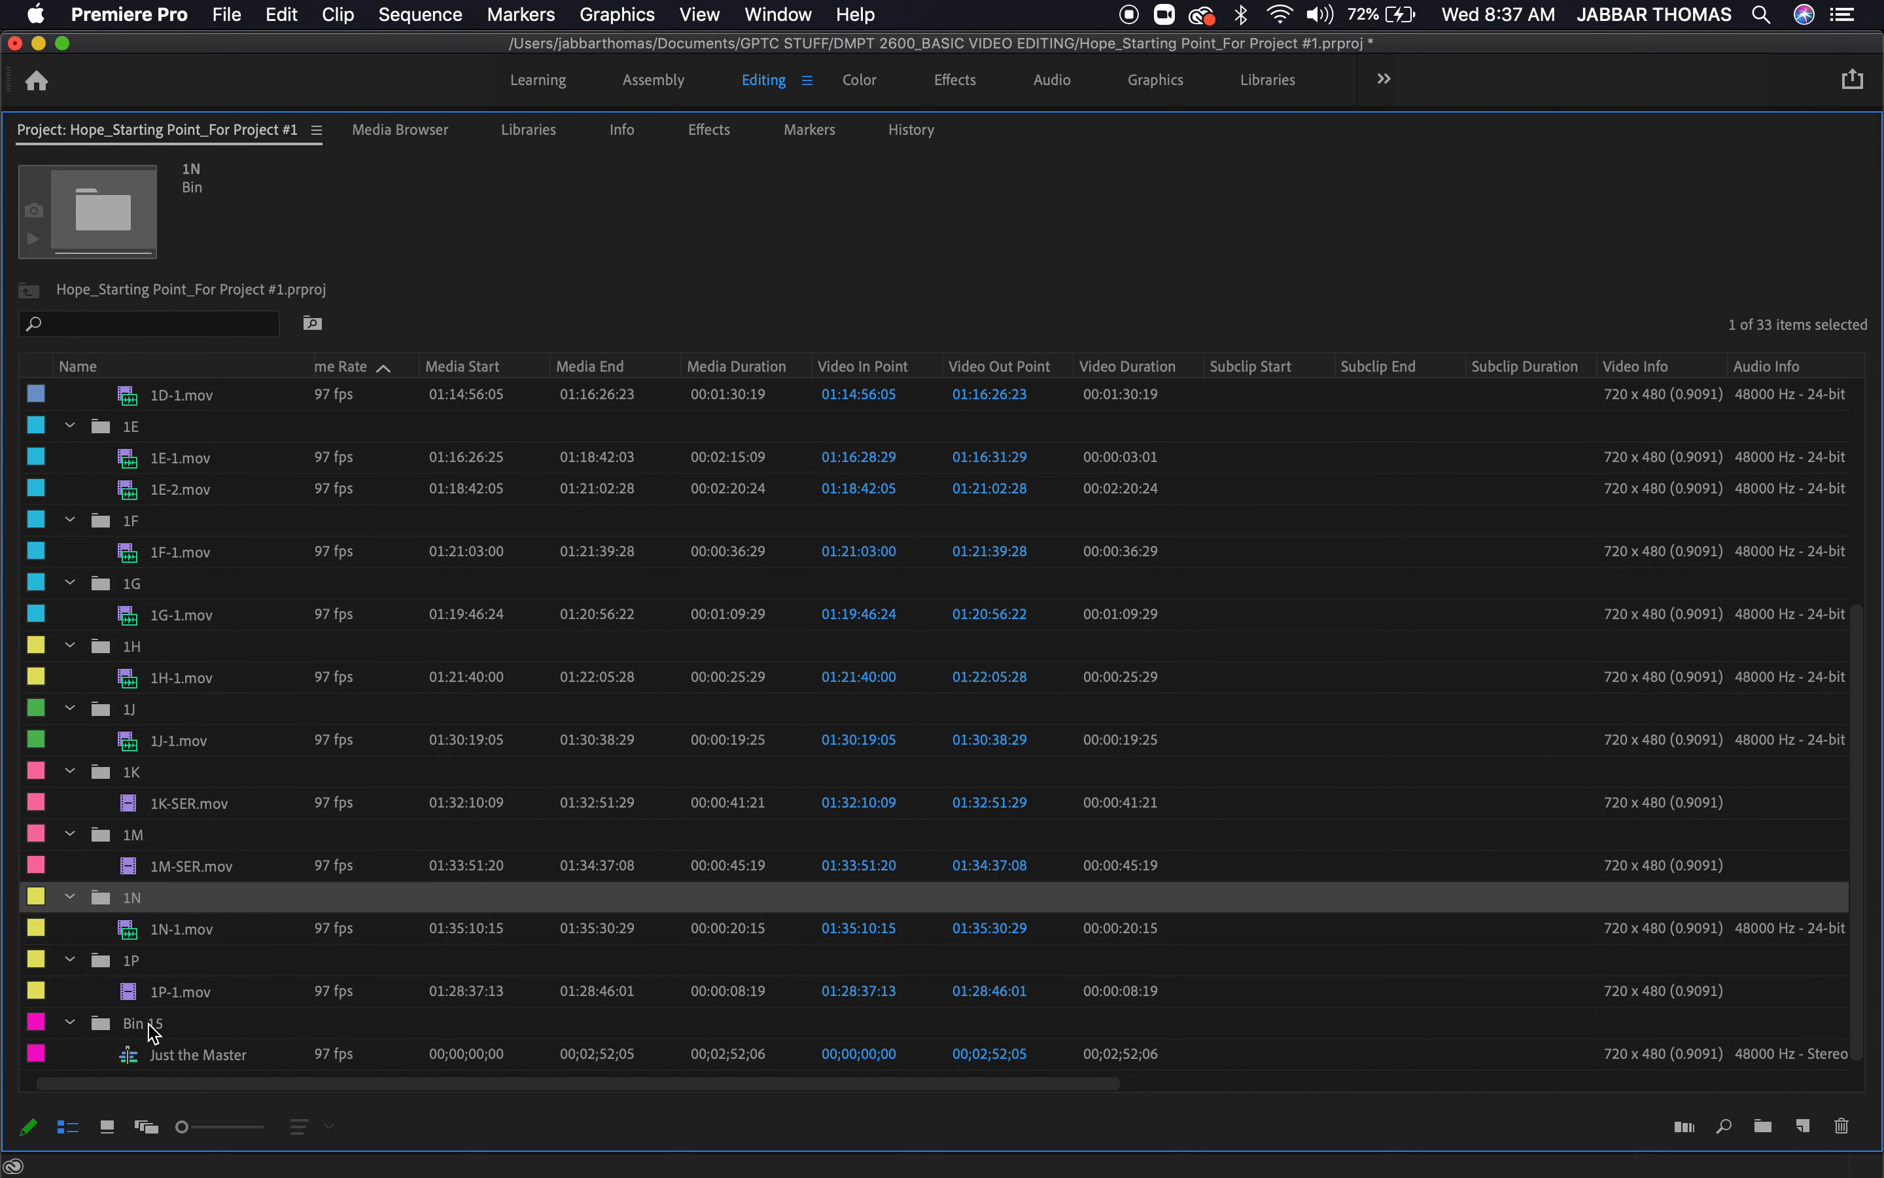
click(153, 1032)
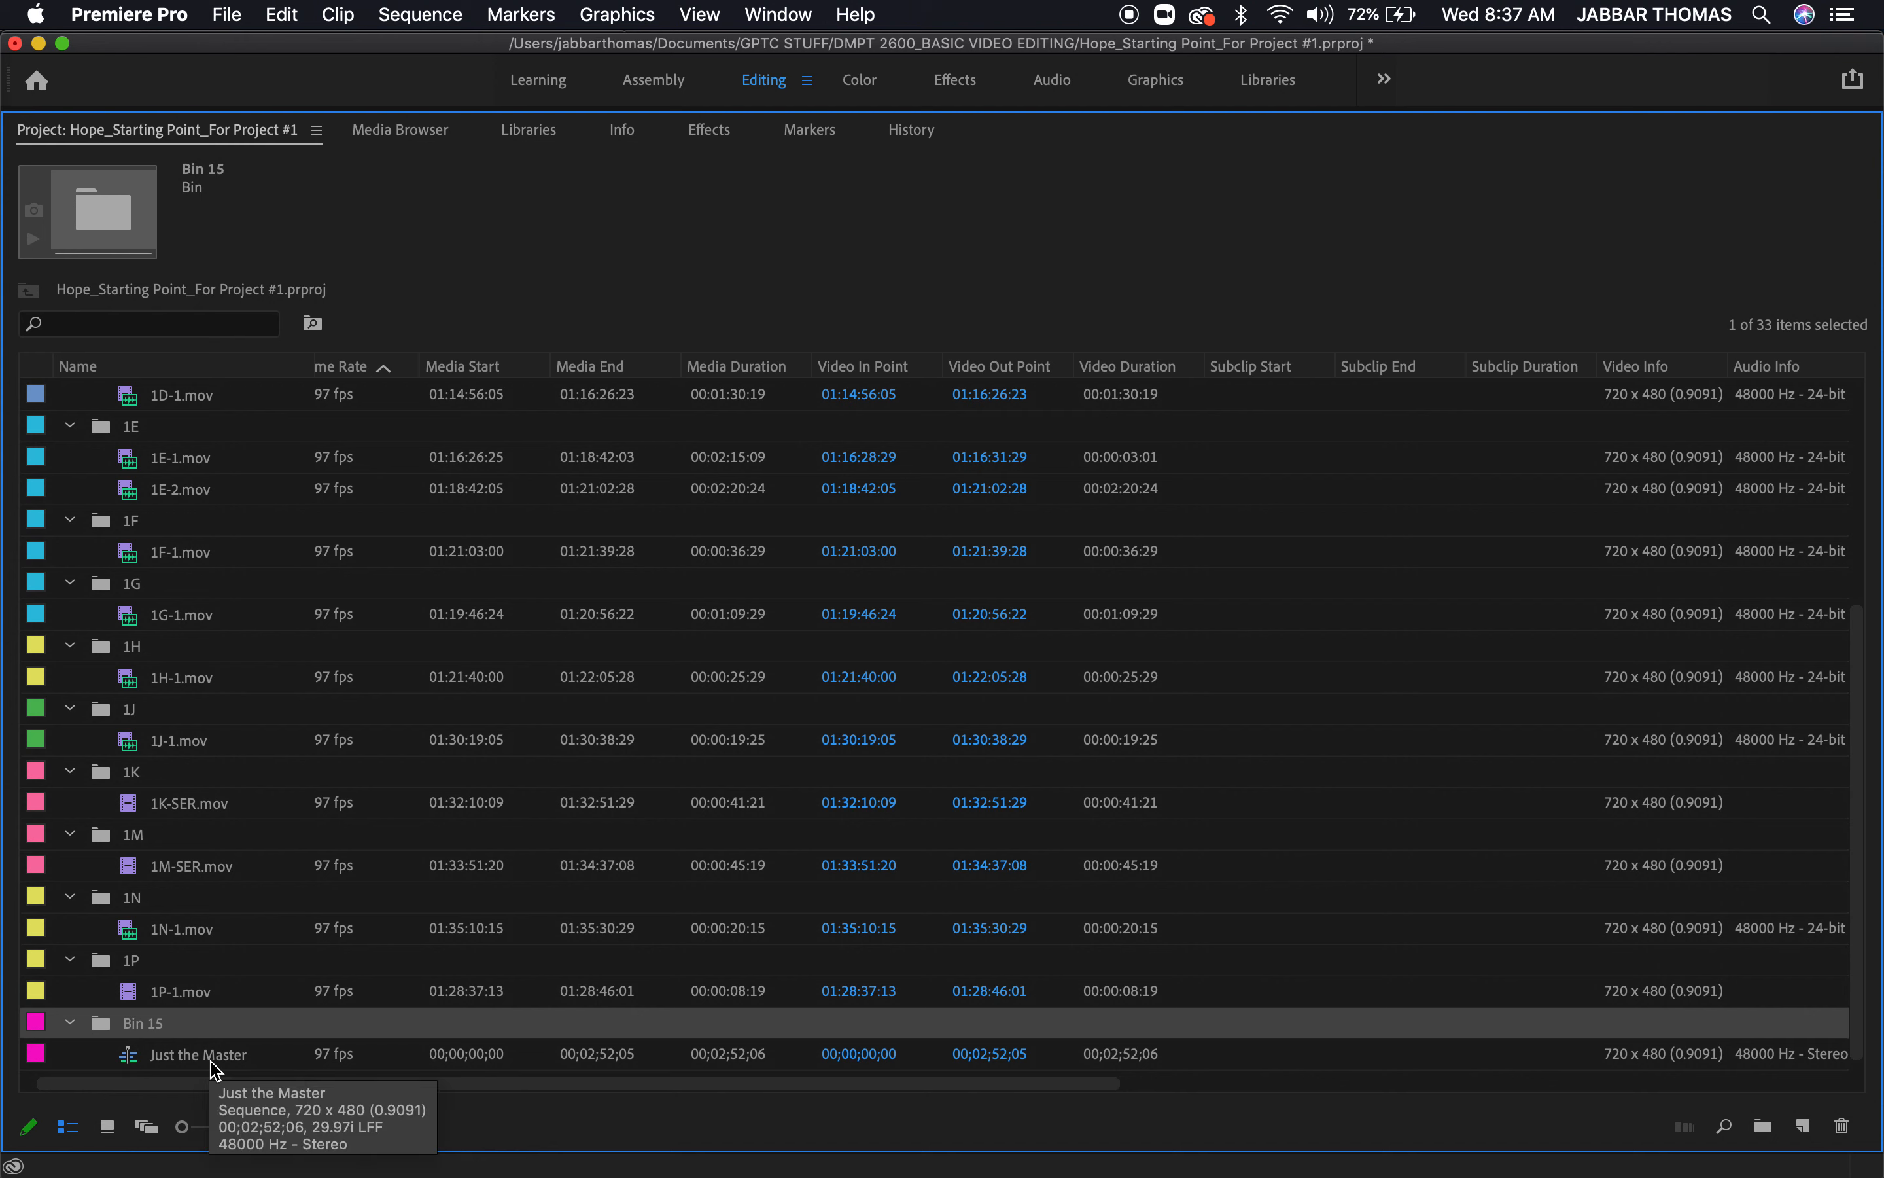
click(148, 1025)
text(SEQUENCES)
key(Return)
click(261, 958)
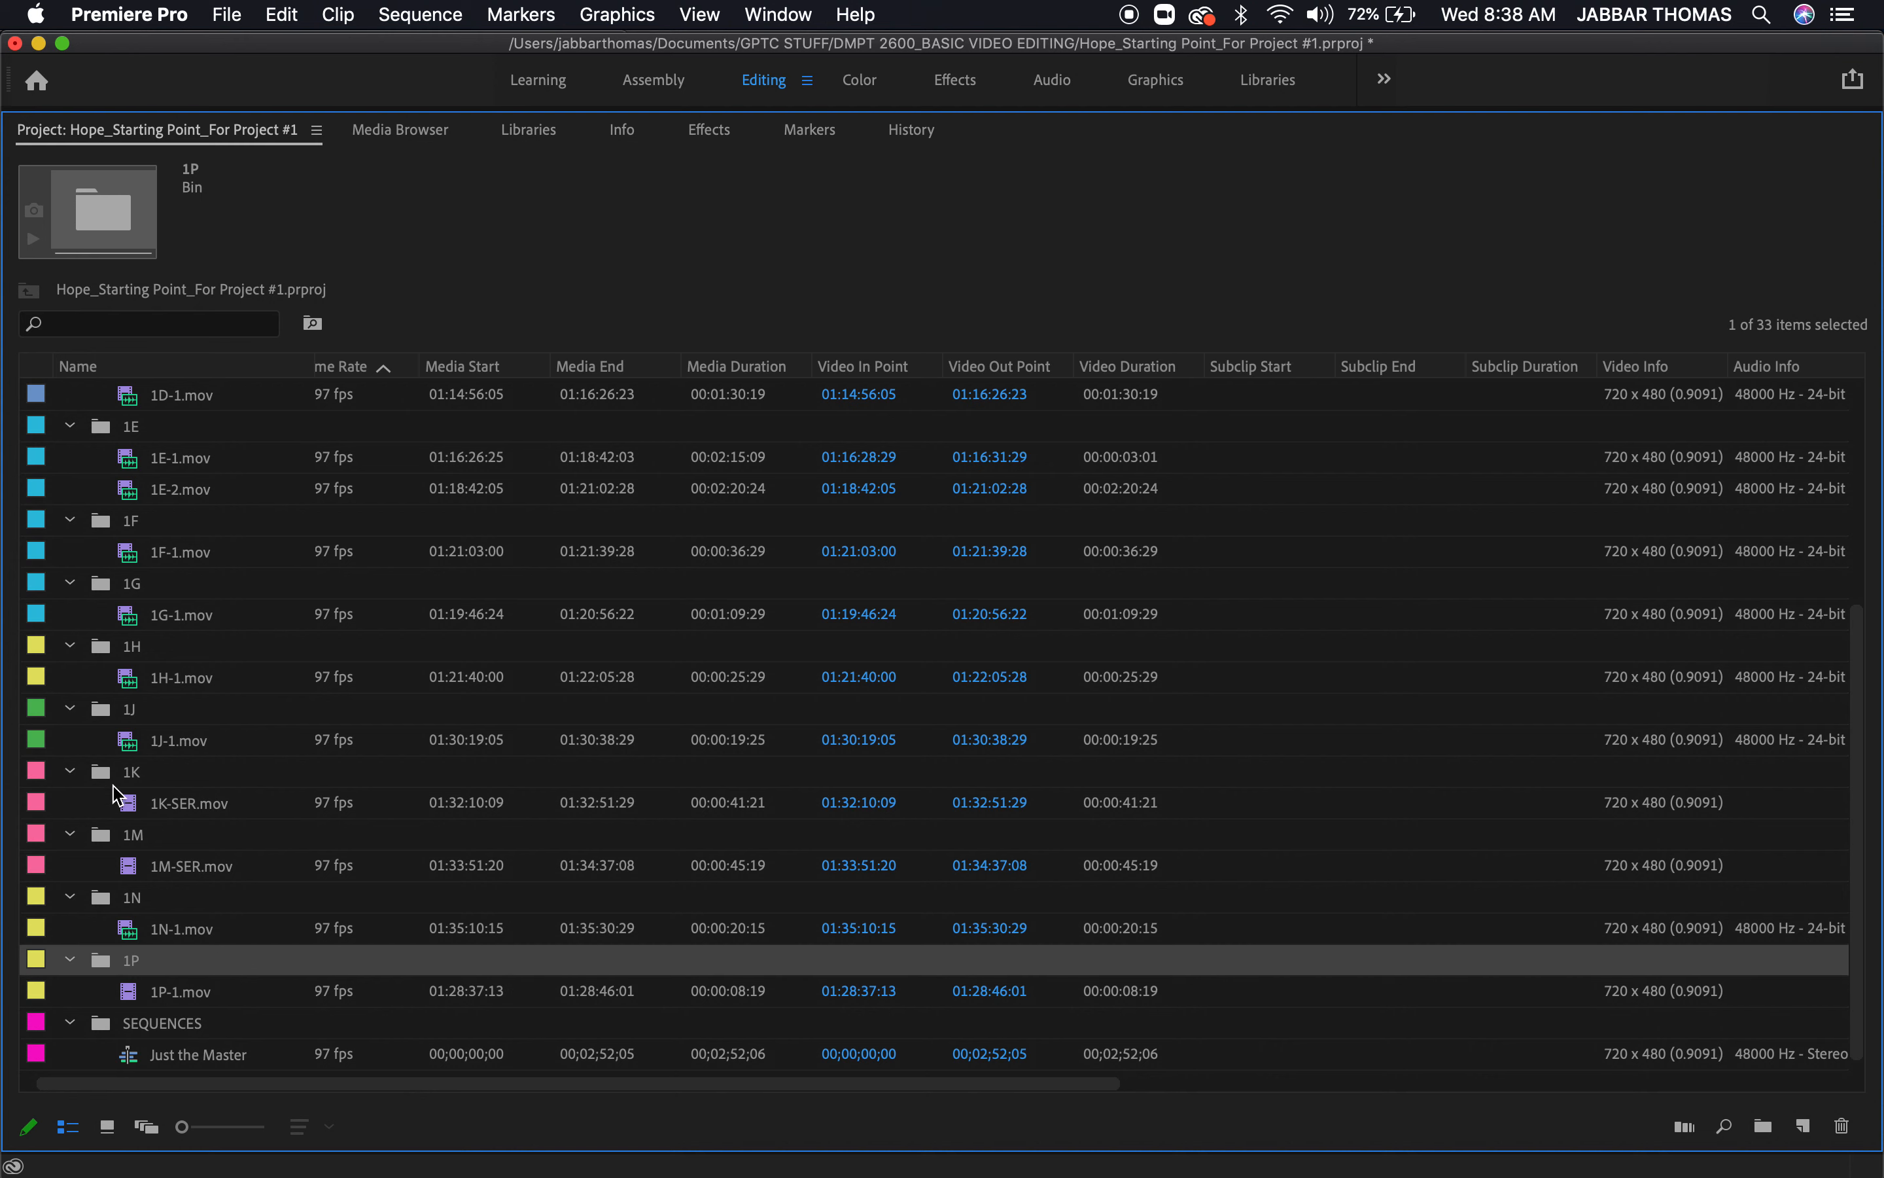
Enlarge the project's list icons to the maximum size and select the 1B bin
drag(182, 1126, 265, 1126)
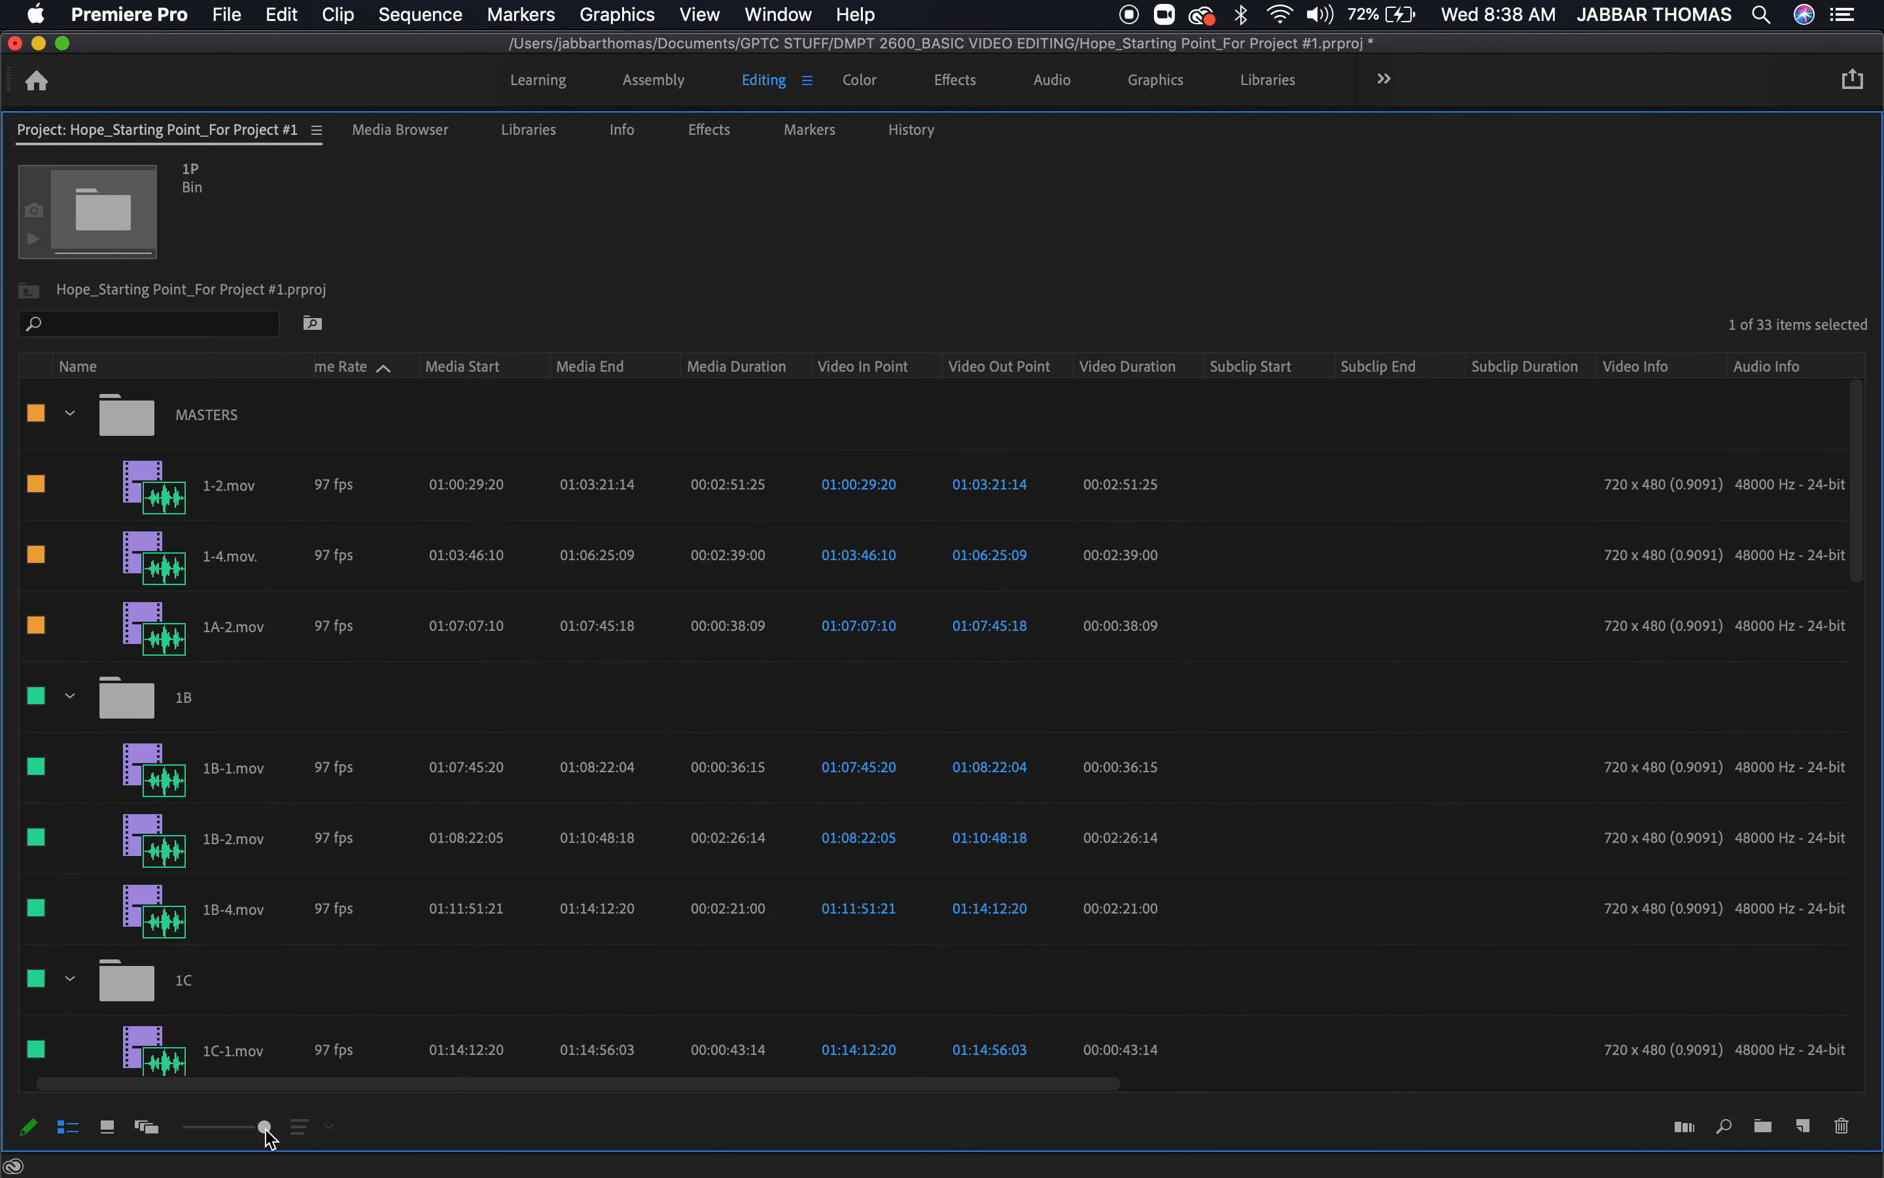
click(144, 712)
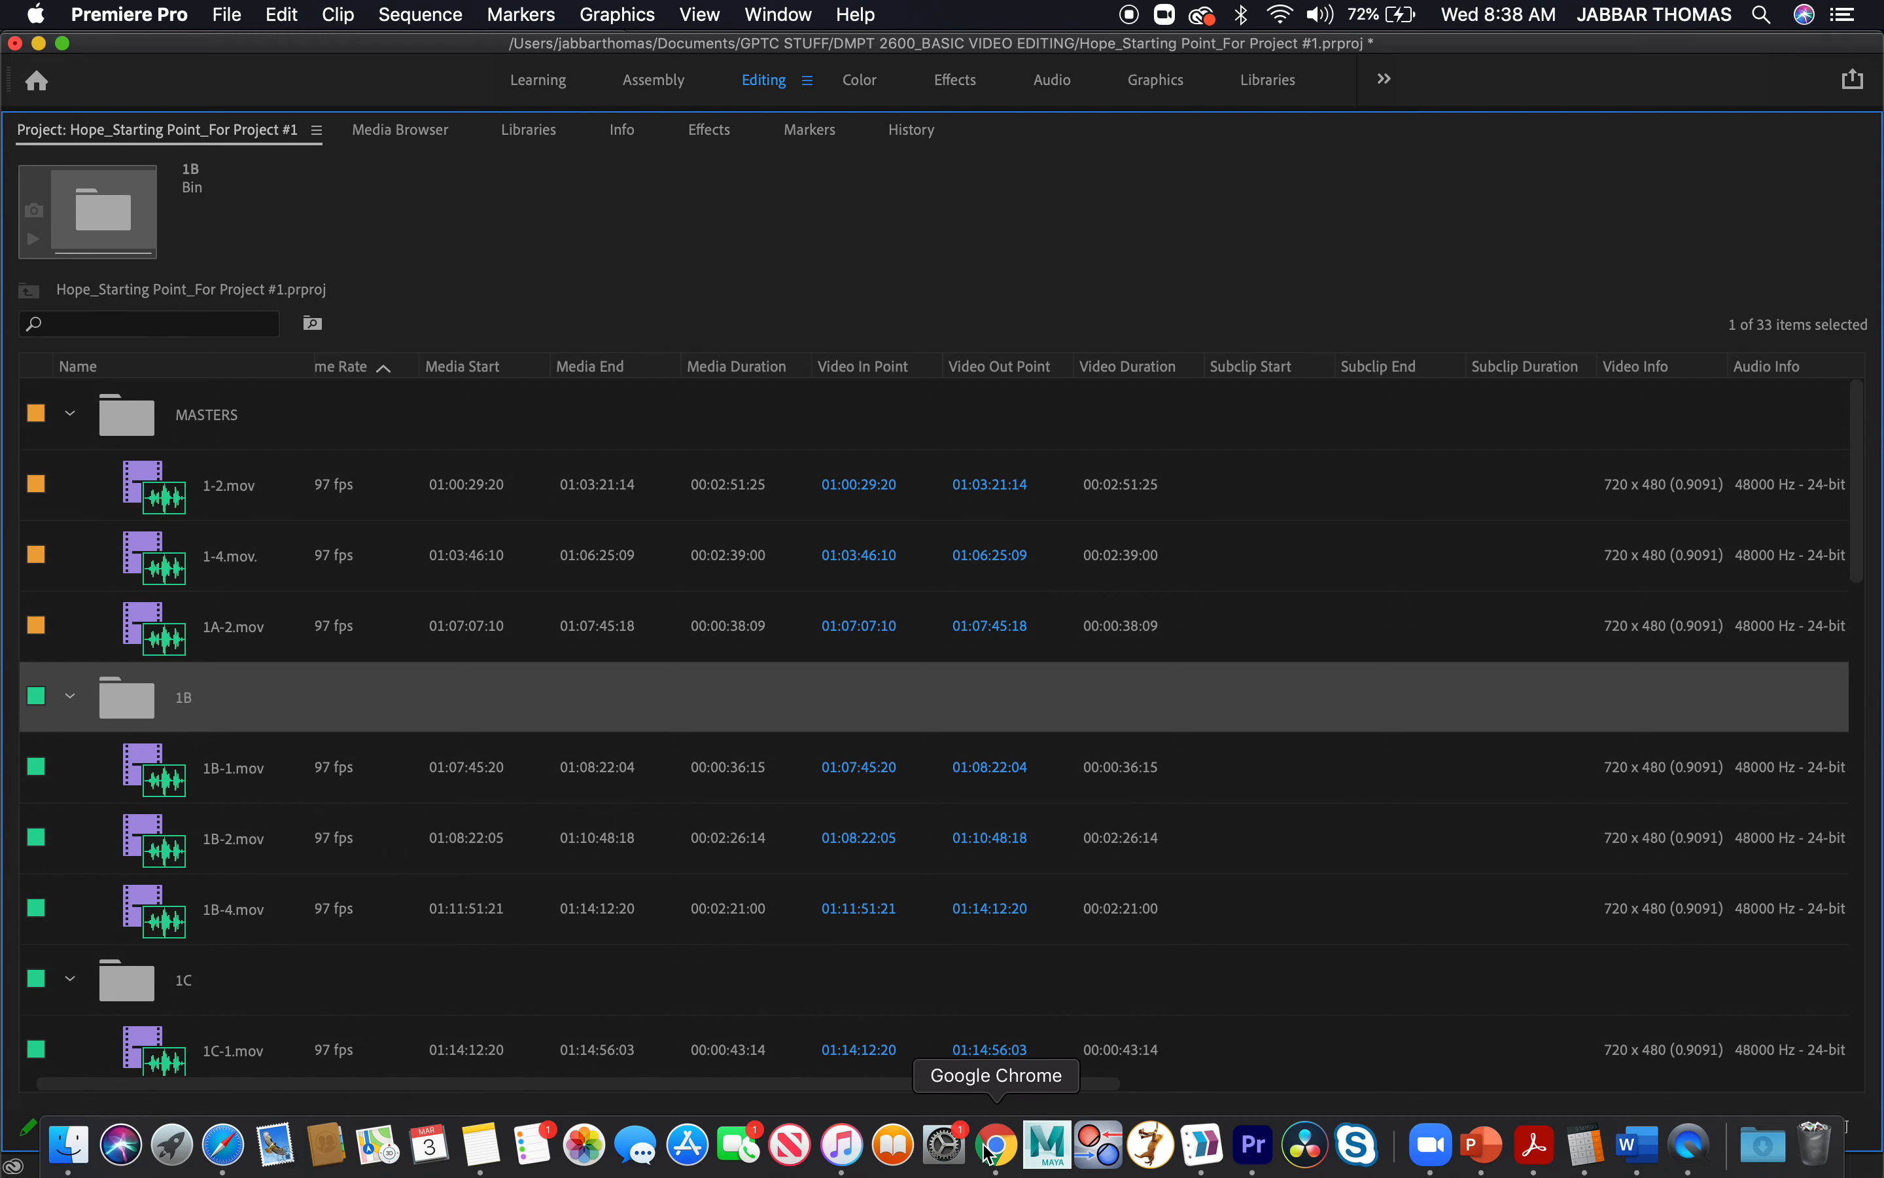
Switch to Chrome and run a Google search for "film bins" in a new tab
click(988, 1148)
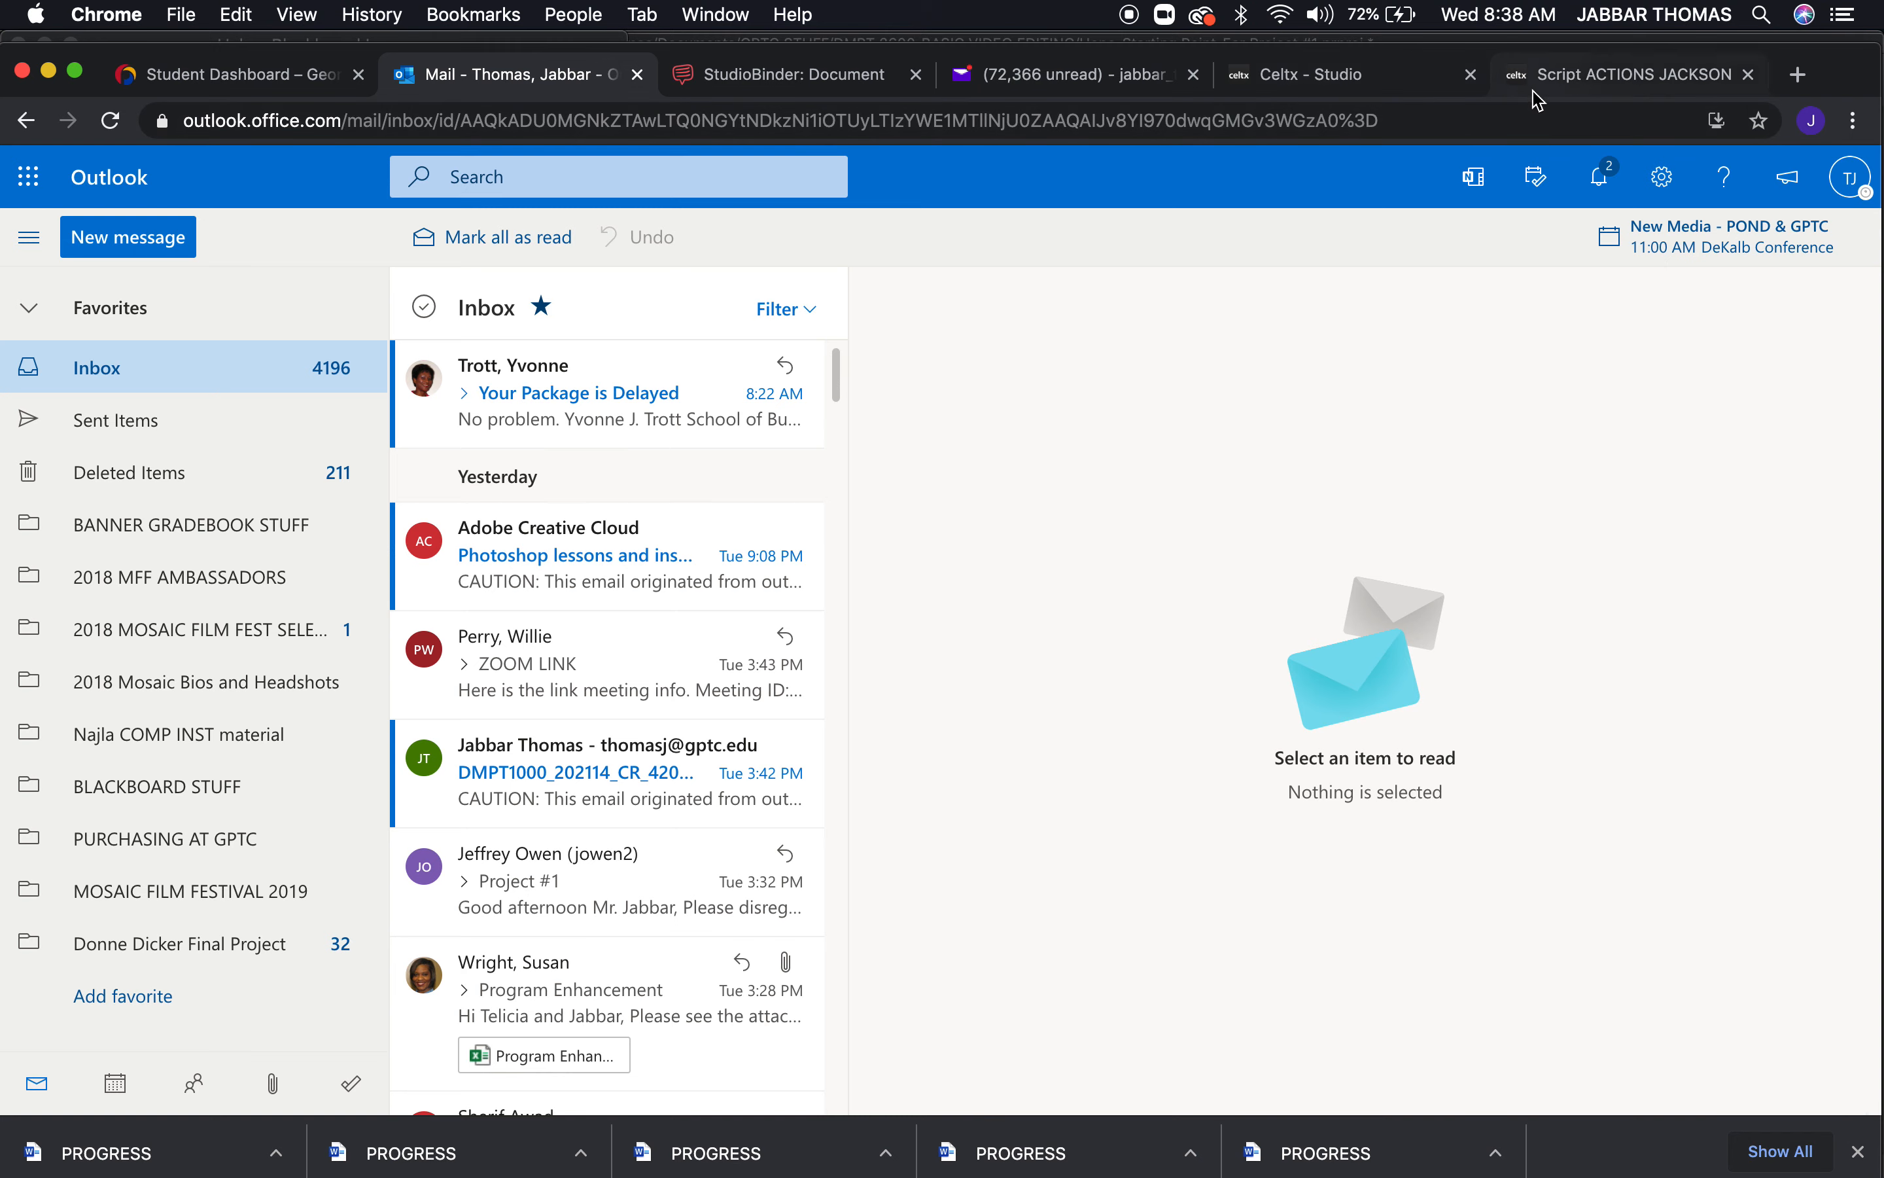
click(1799, 74)
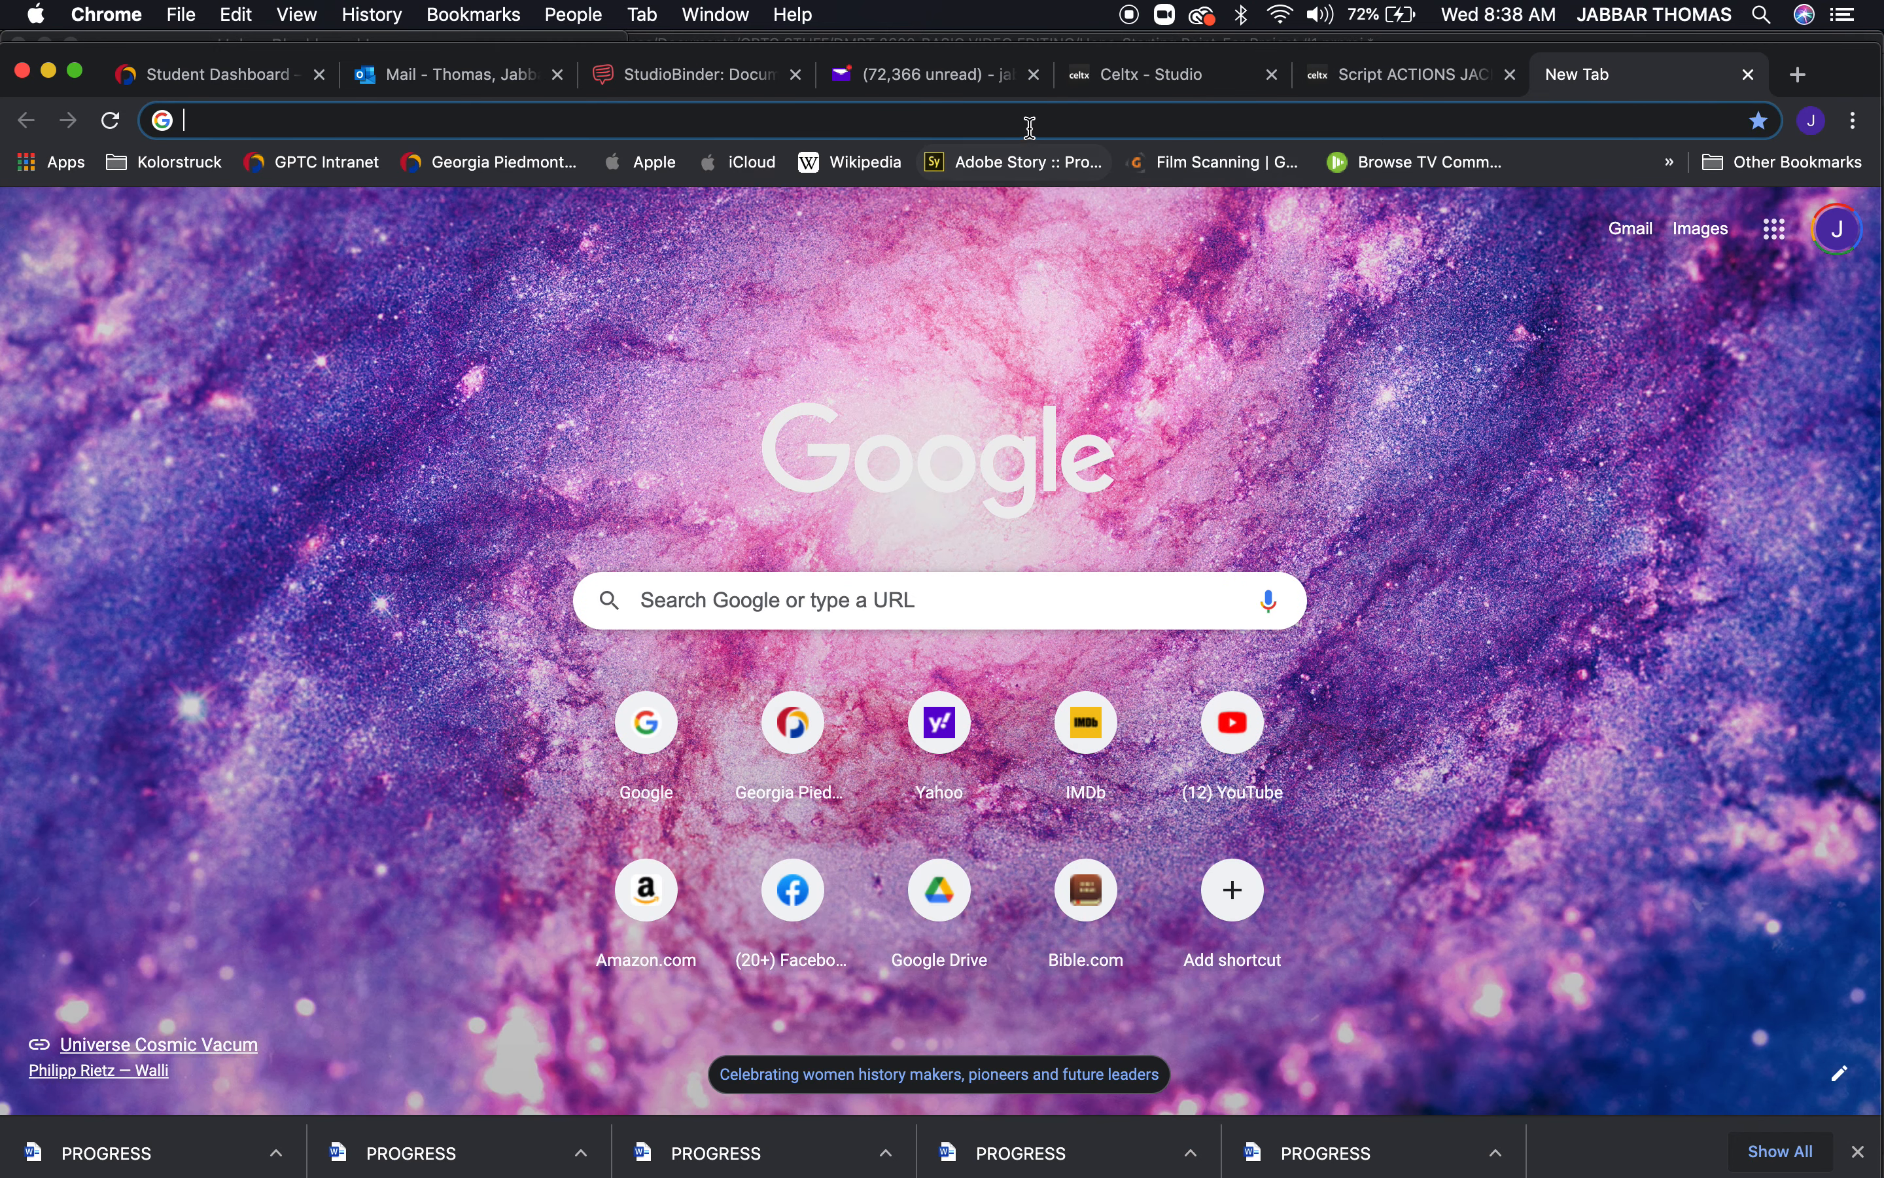
click(1029, 126)
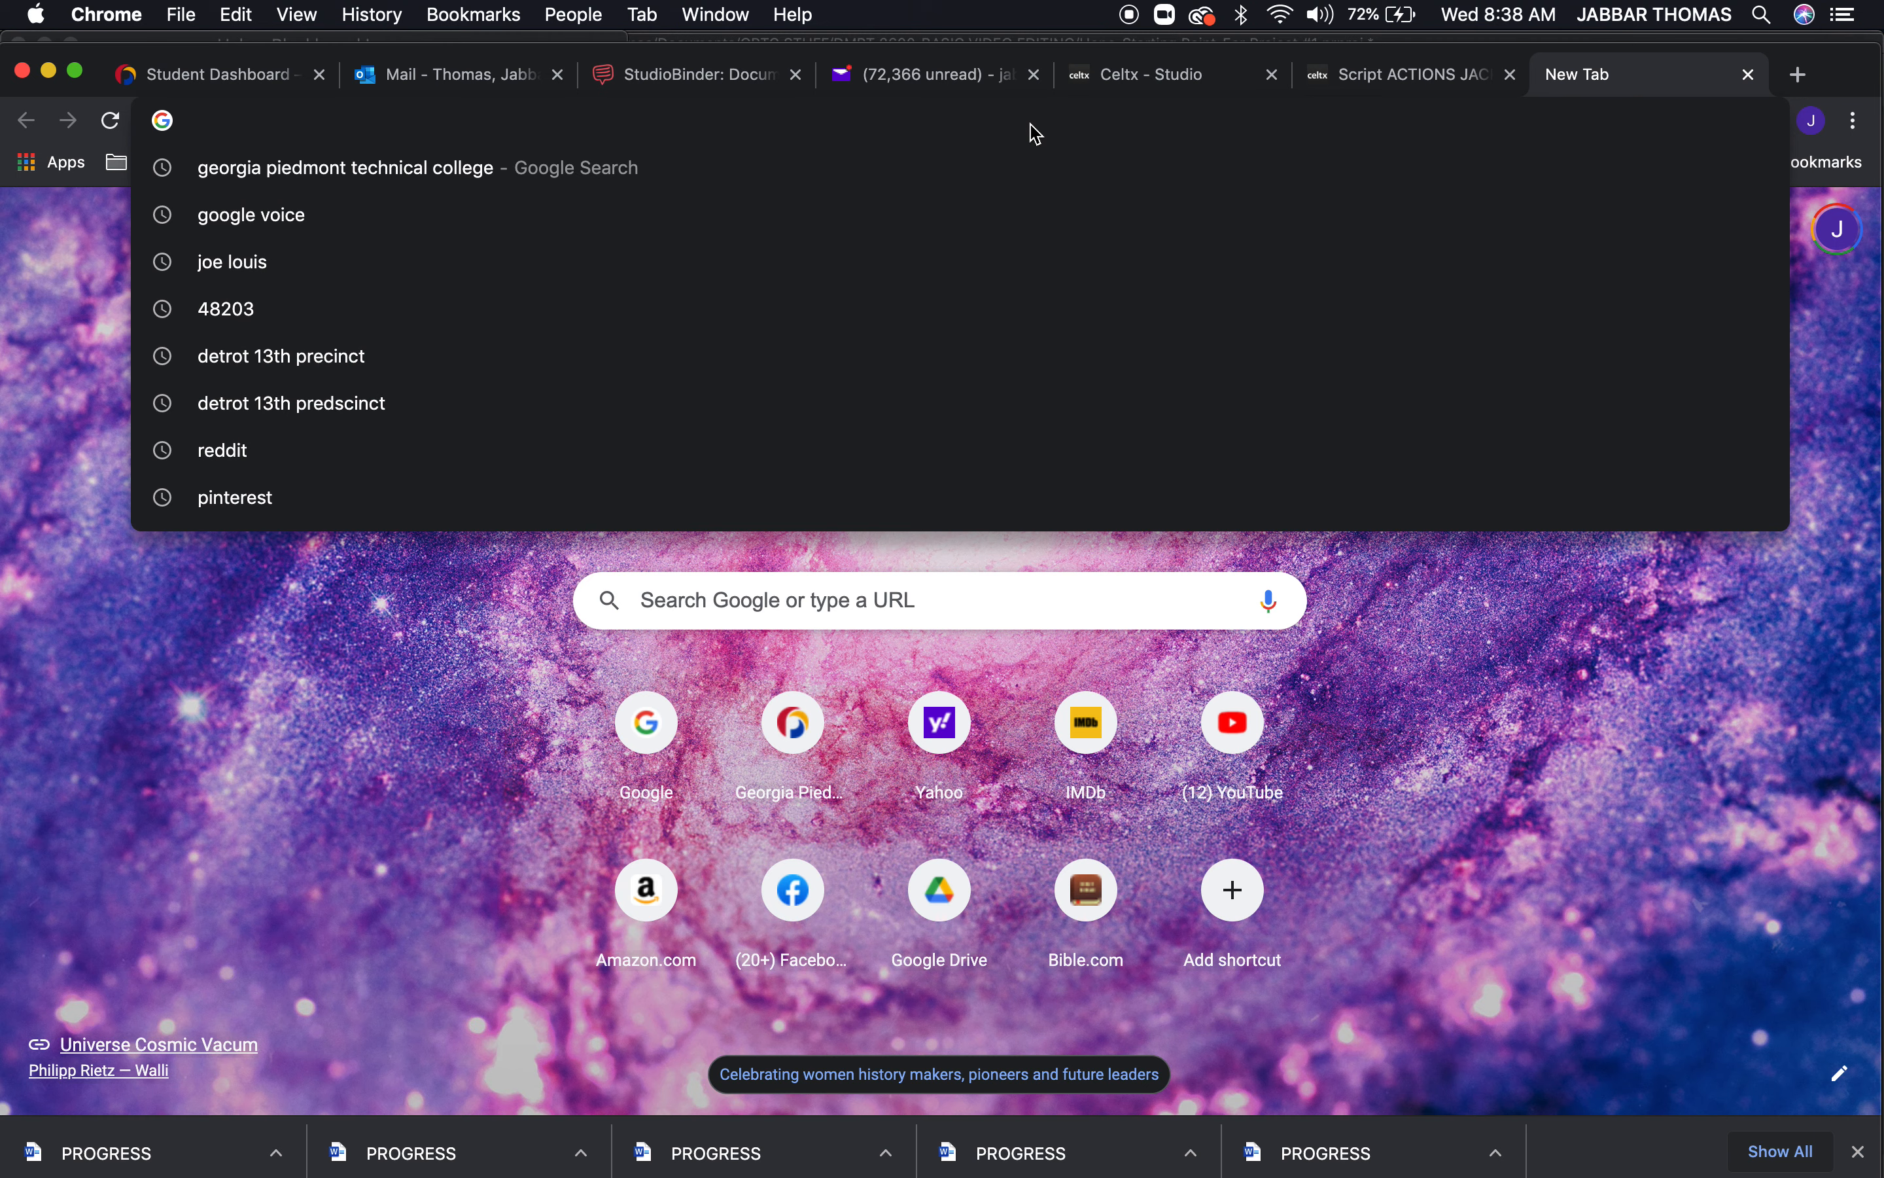
text(film )
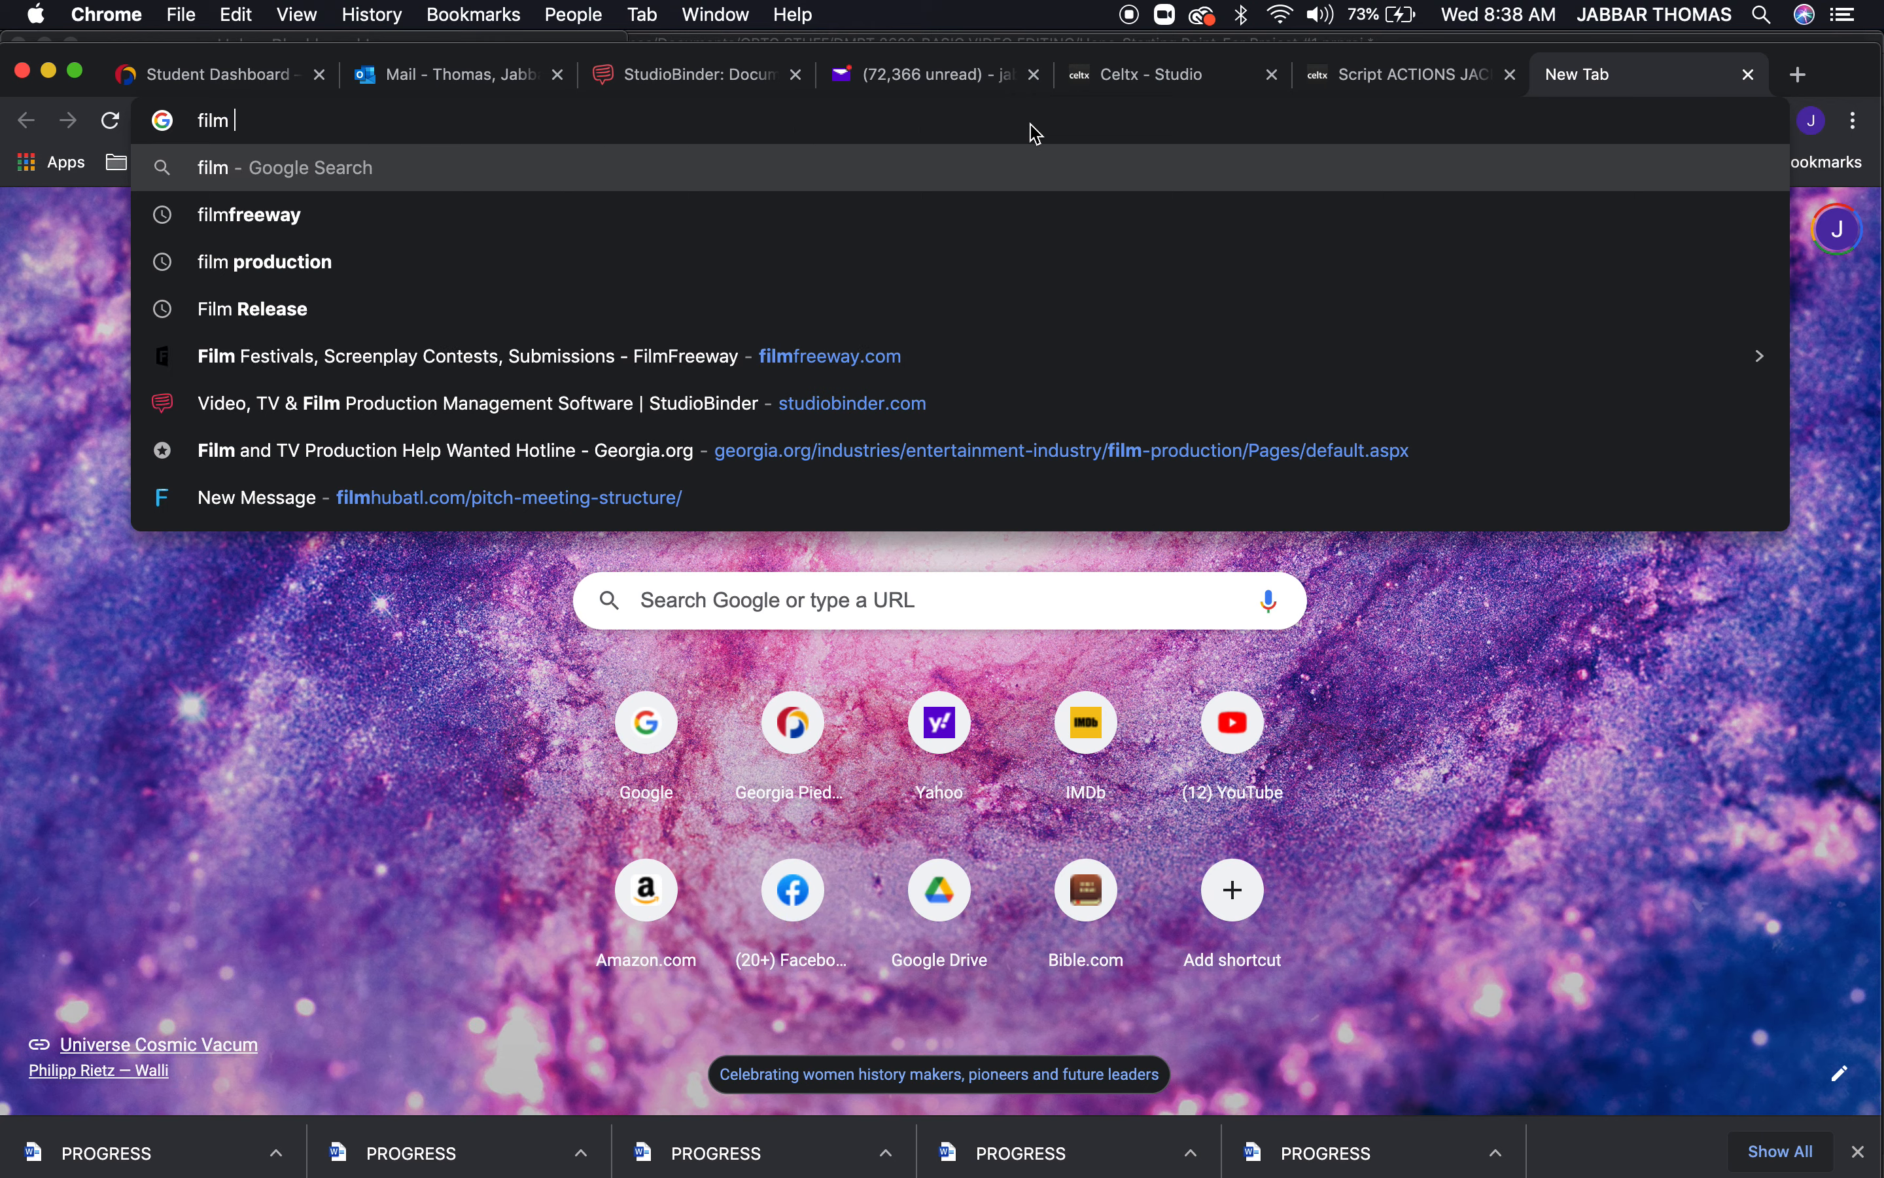
text(bins)
key(Return)
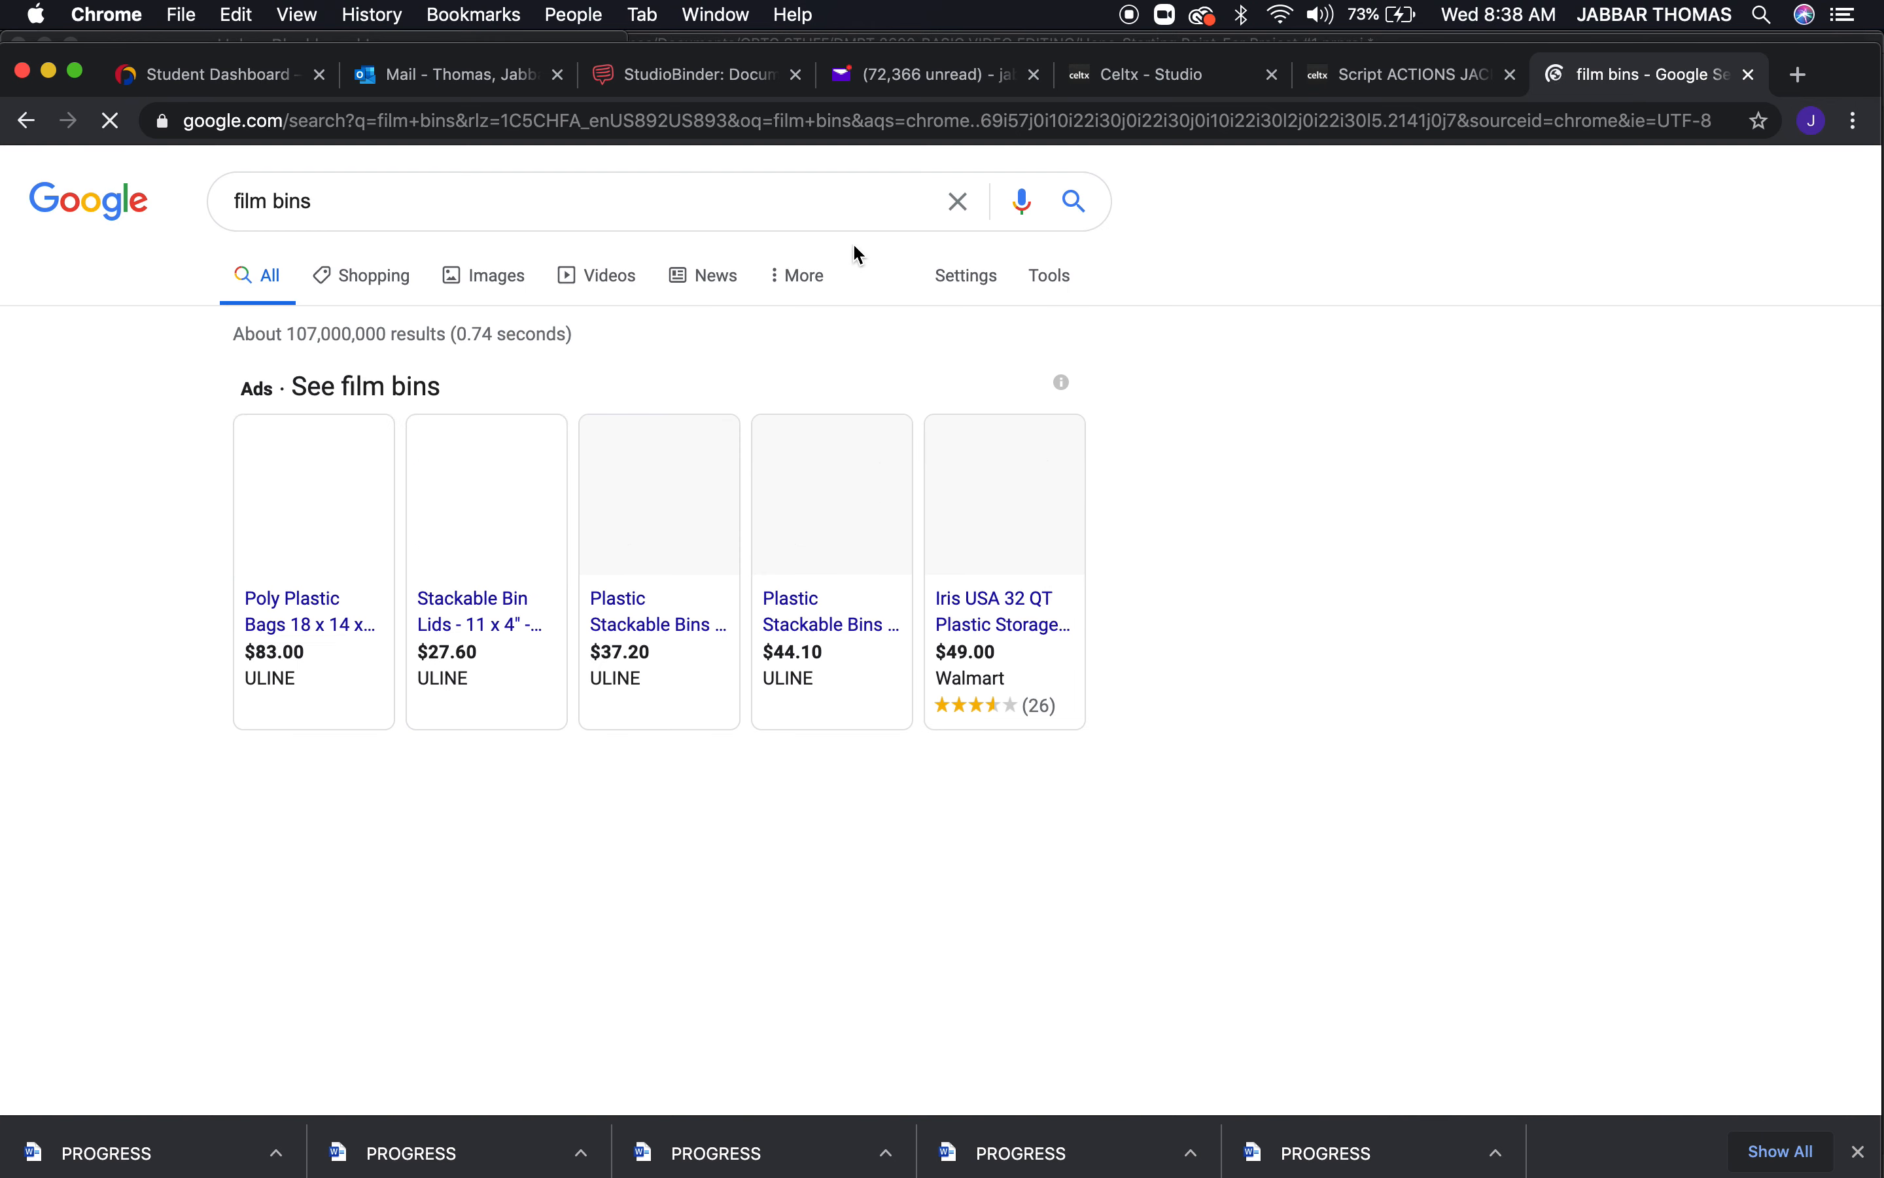
Browse the image results for film bins, preview the Digital Video Editing I picture from documents.sessions.edu, and close the search tab
click(505, 286)
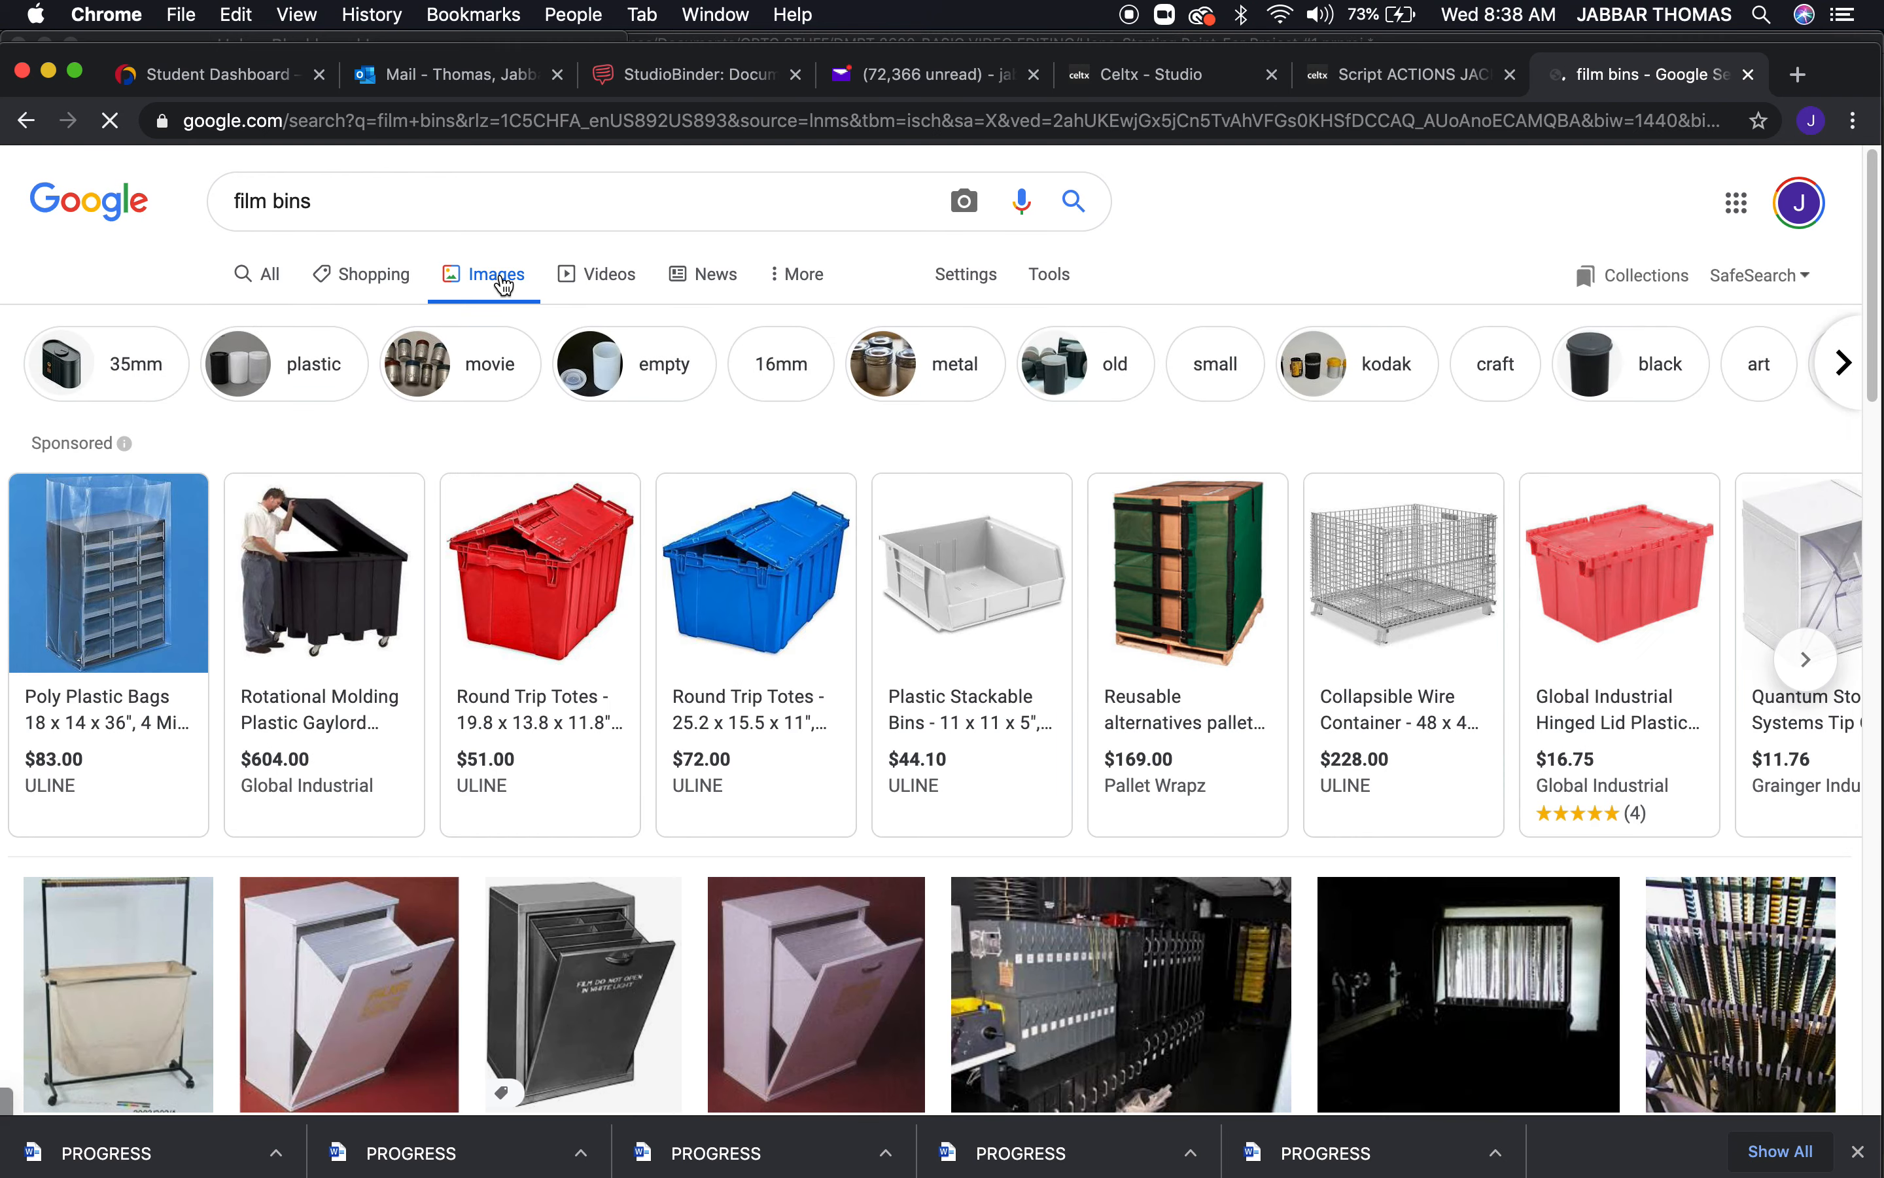
scroll(842, 720, down, 10)
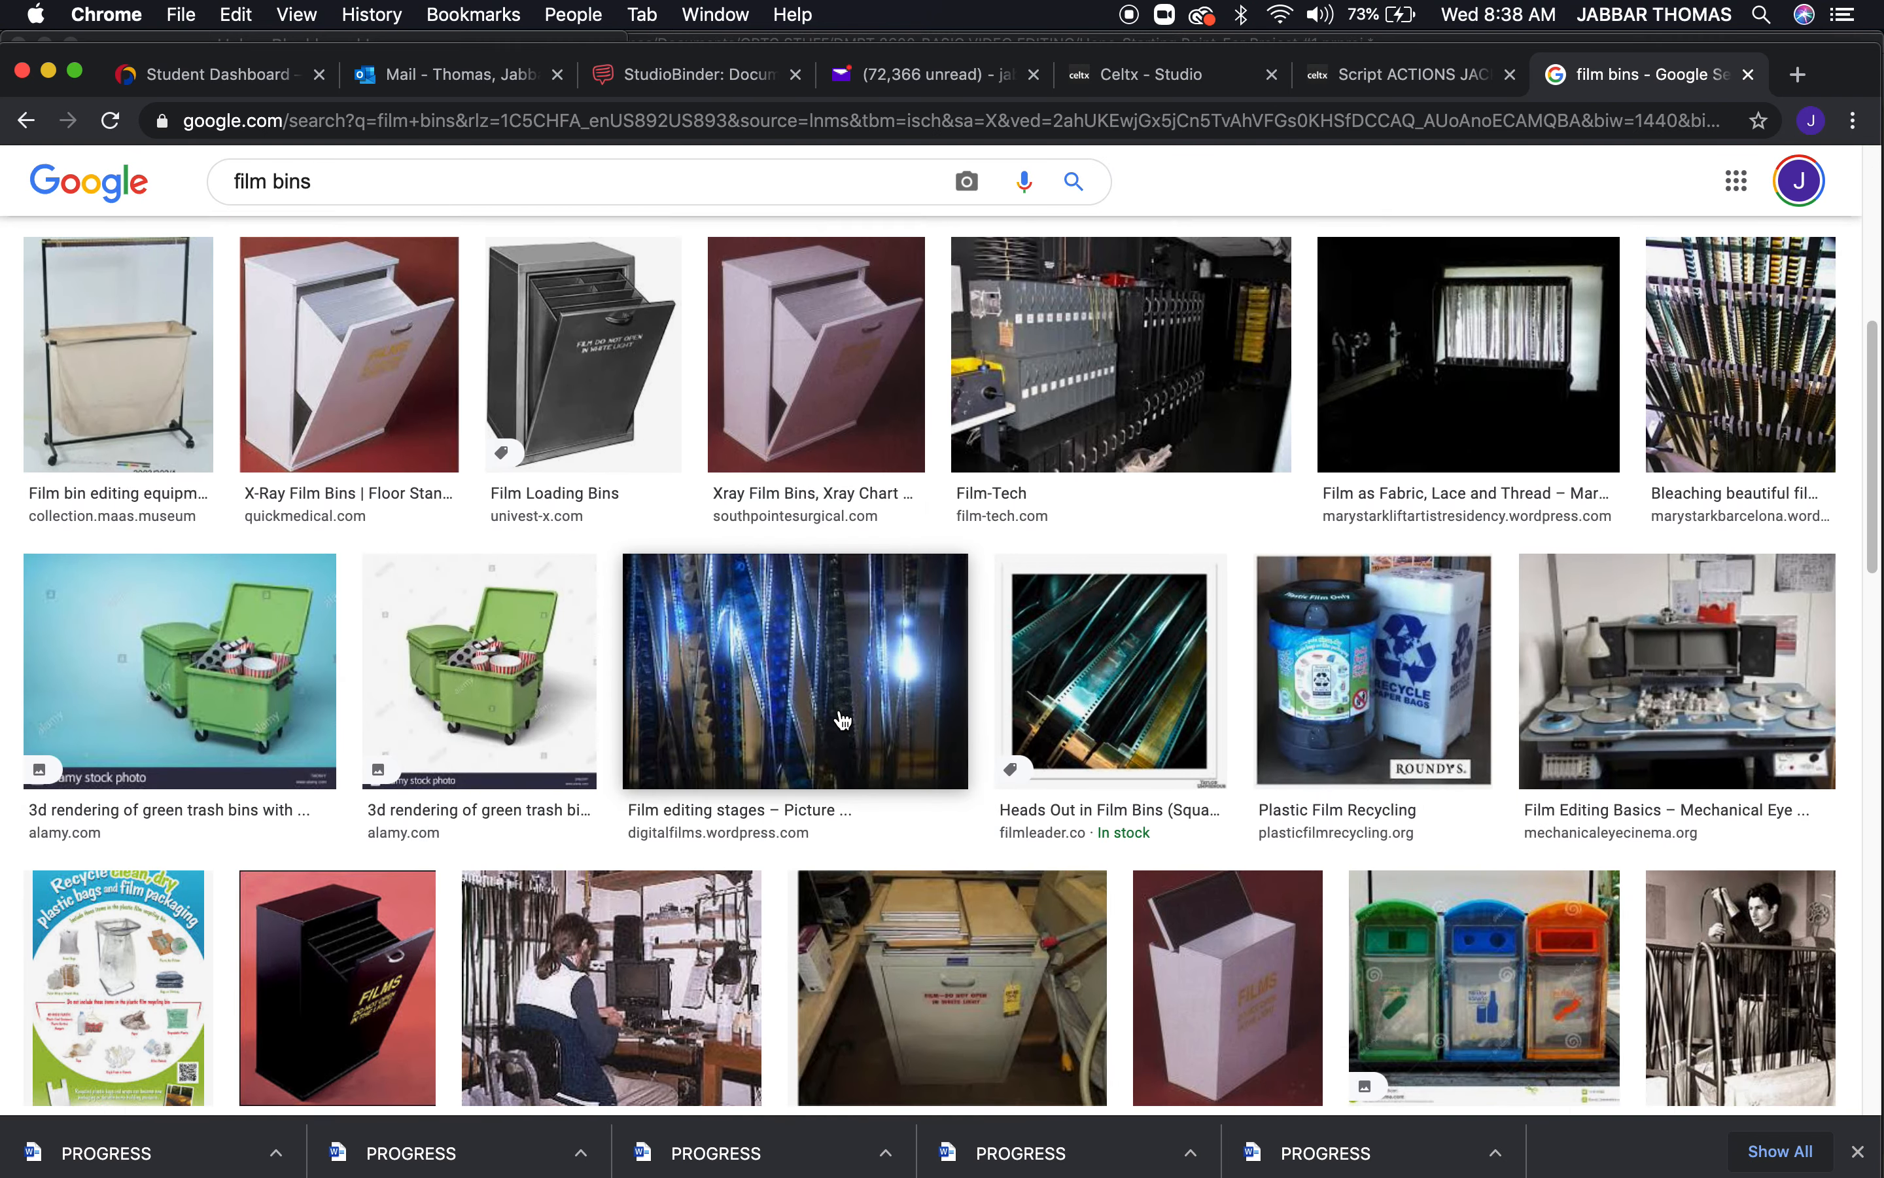
scroll(881, 942, down, 3)
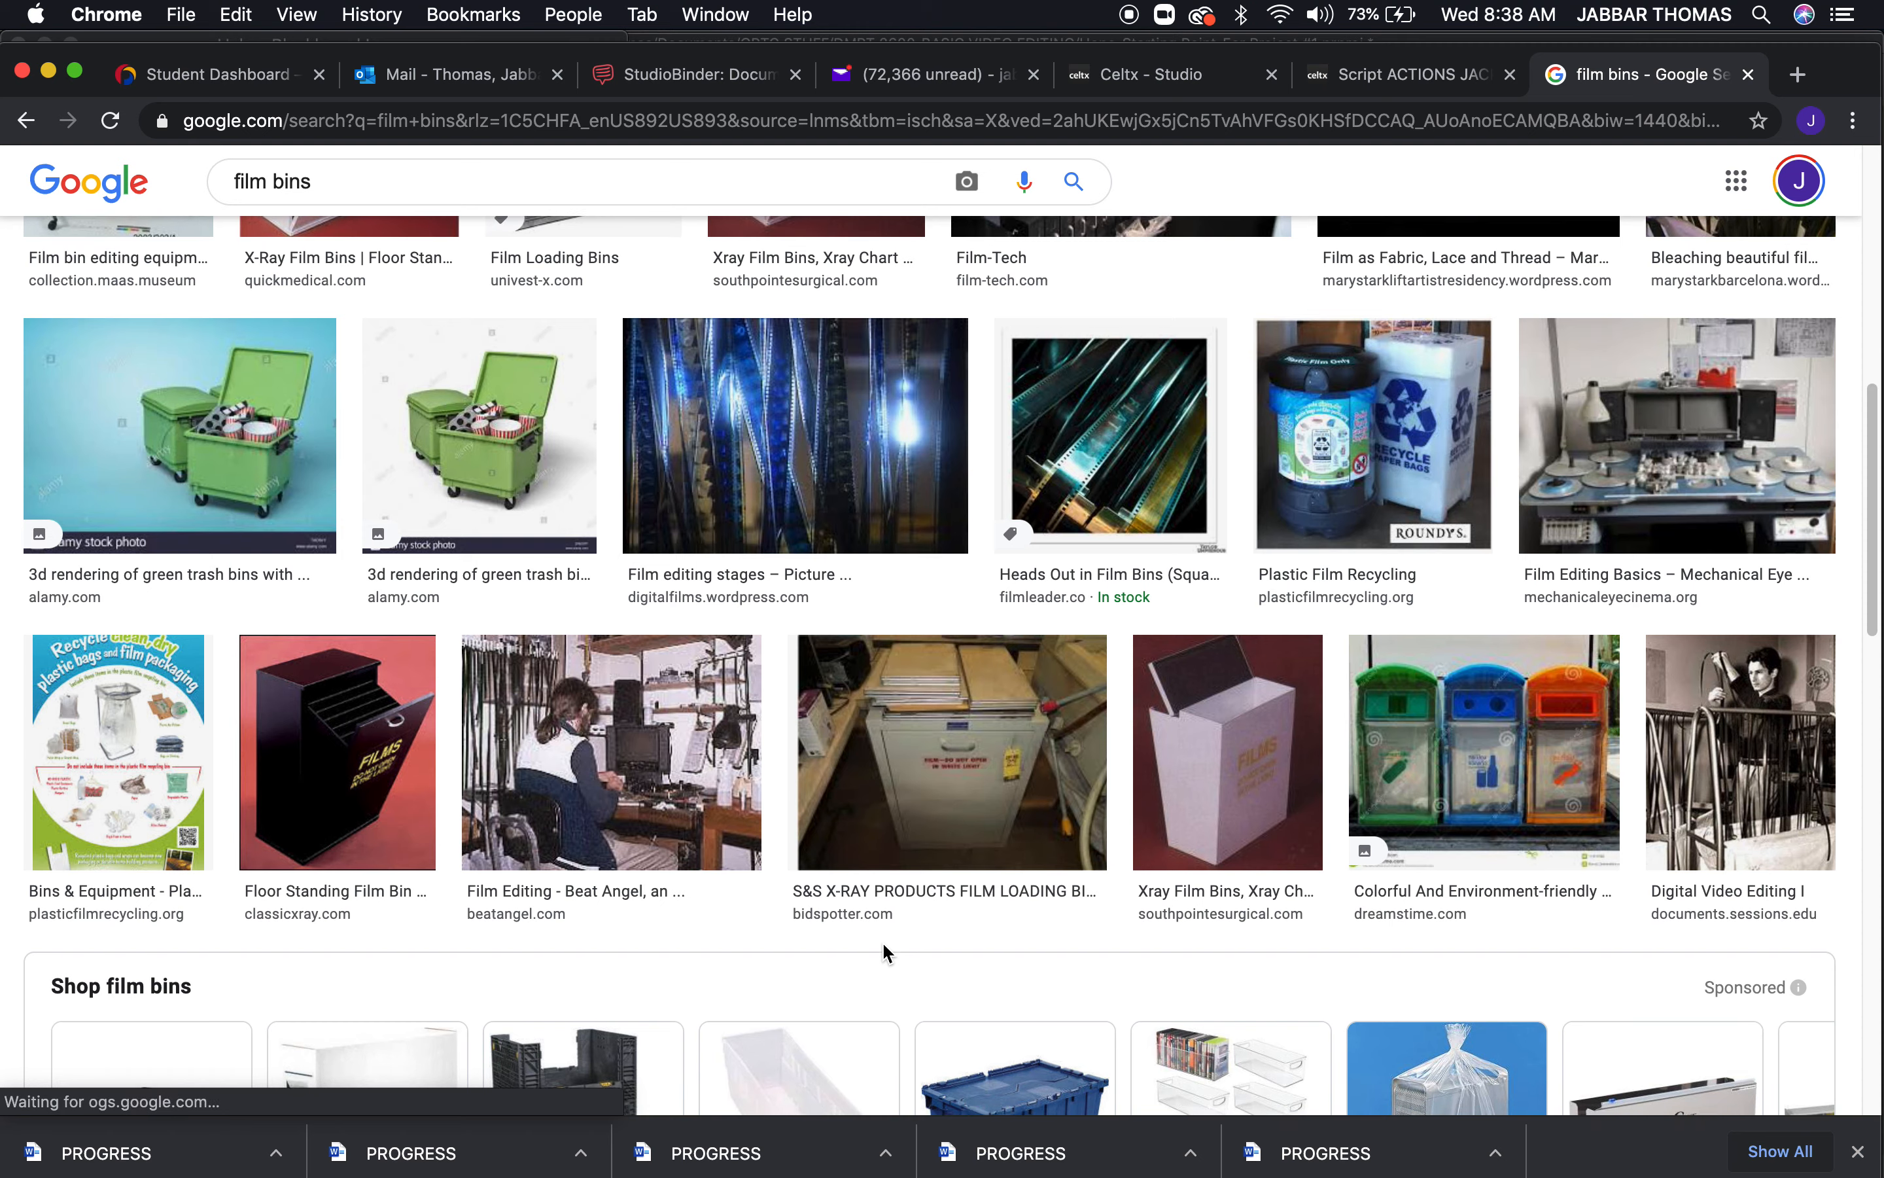
scroll(881, 941, down, 4)
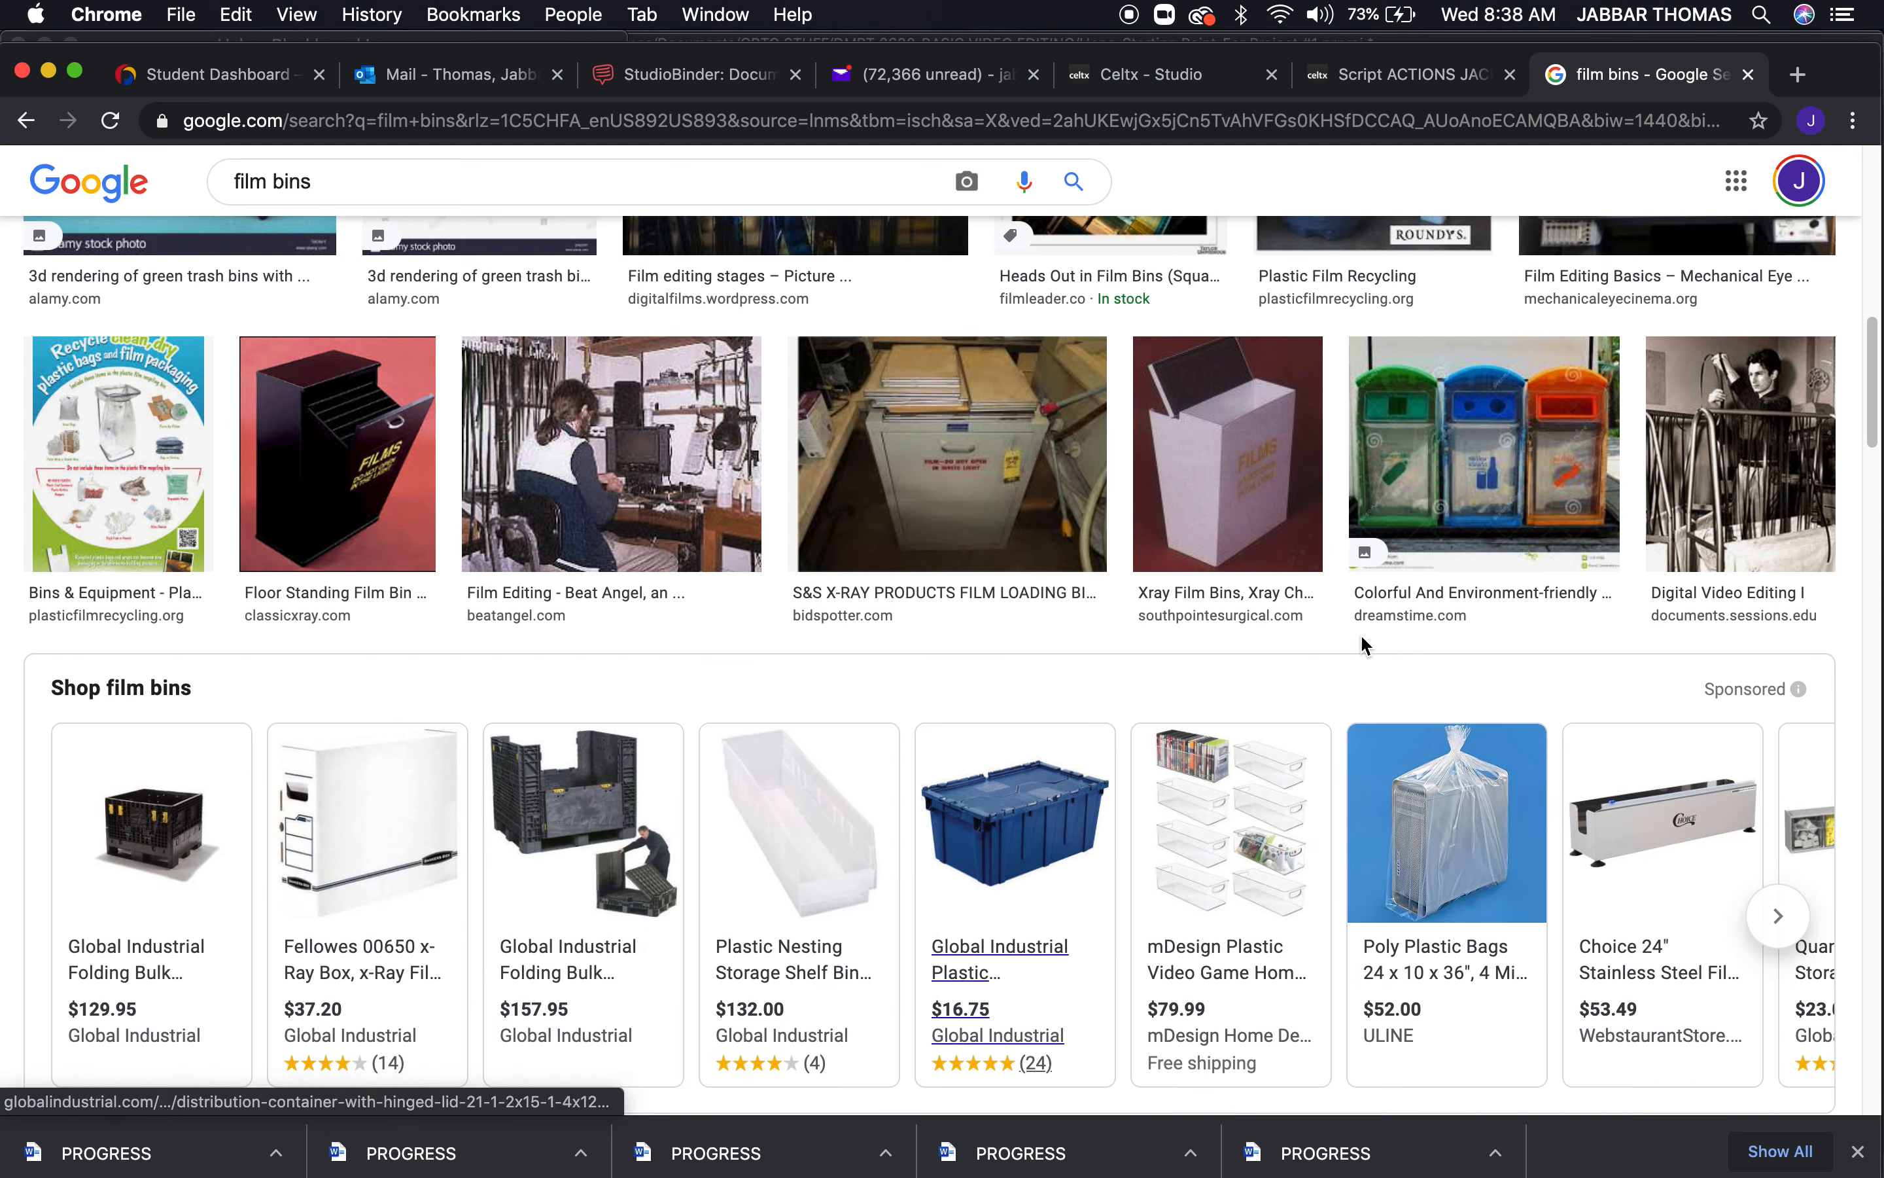
click(1744, 537)
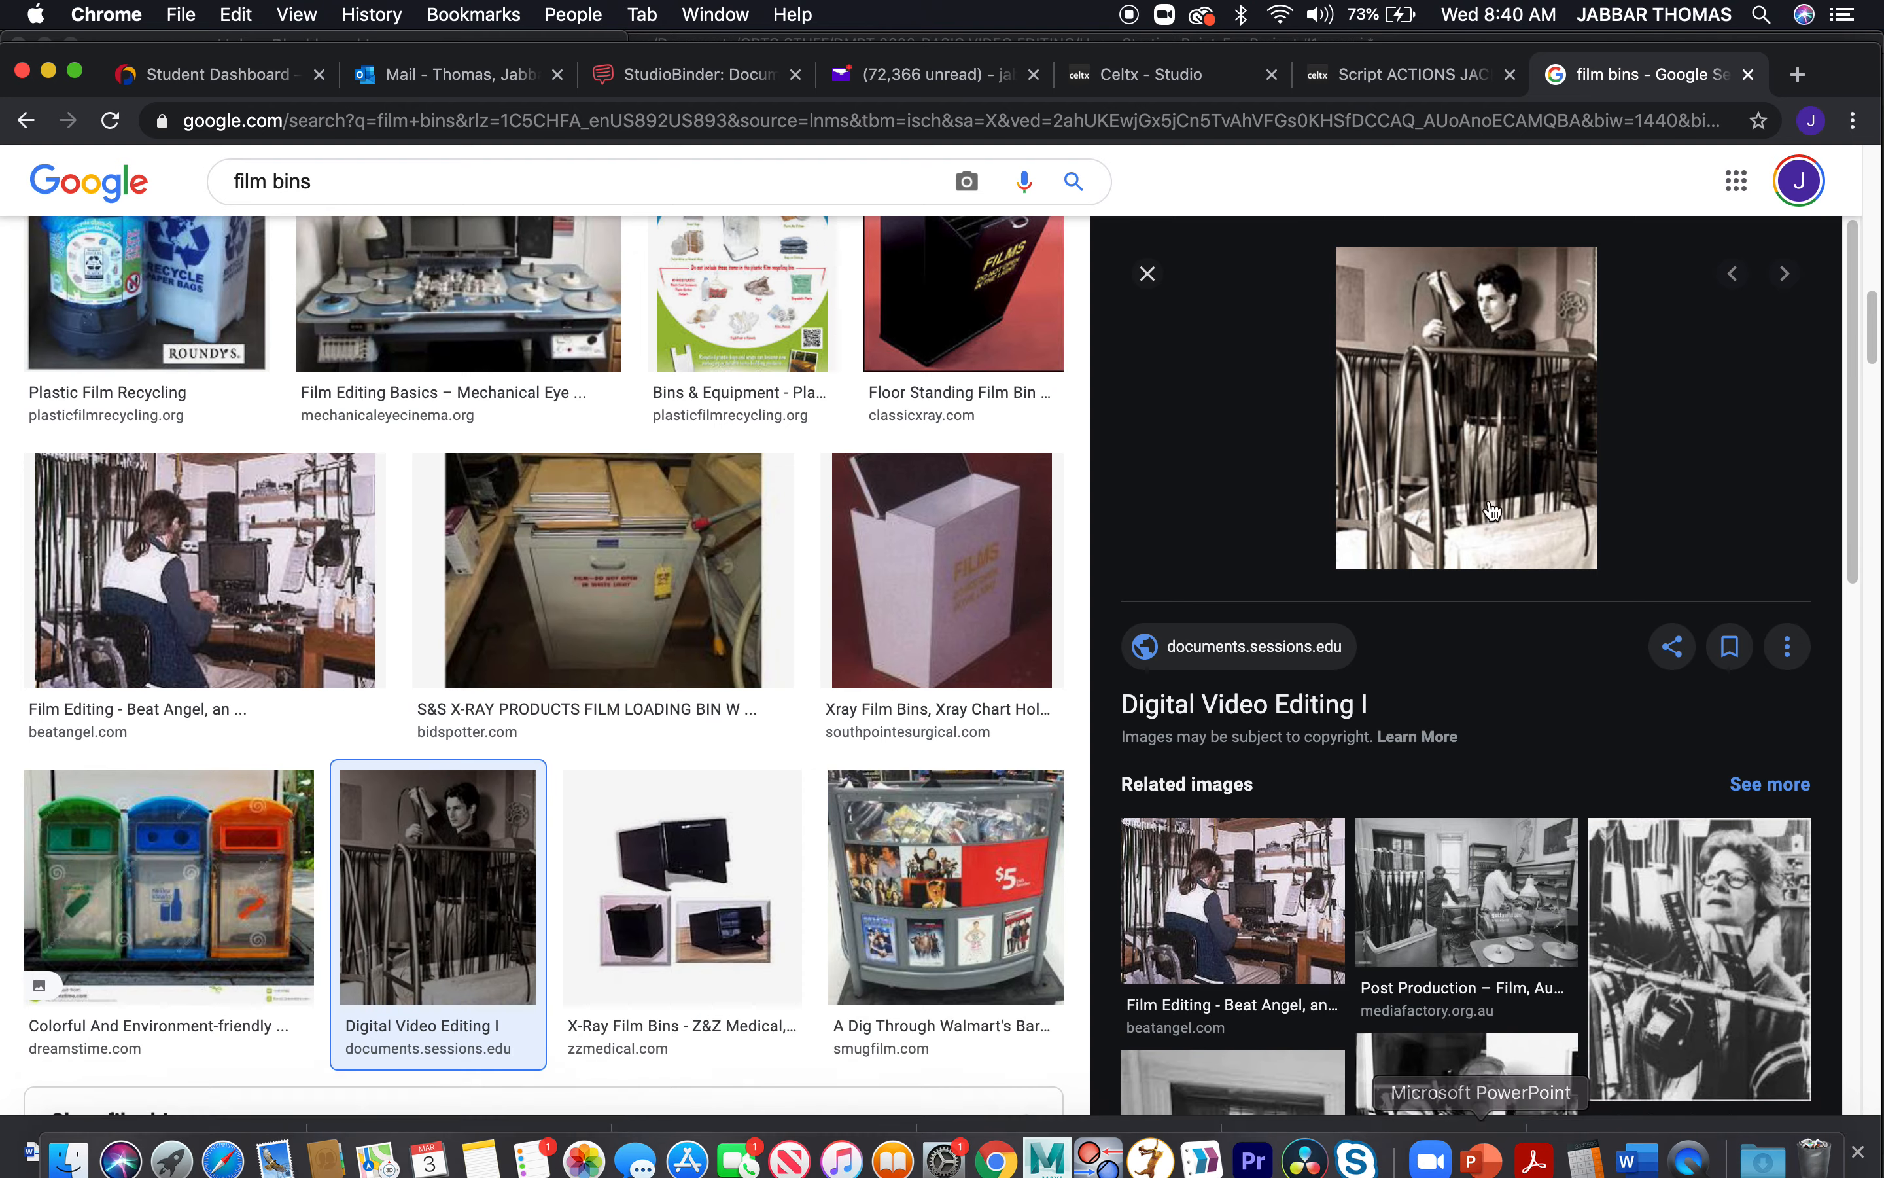
click(1749, 74)
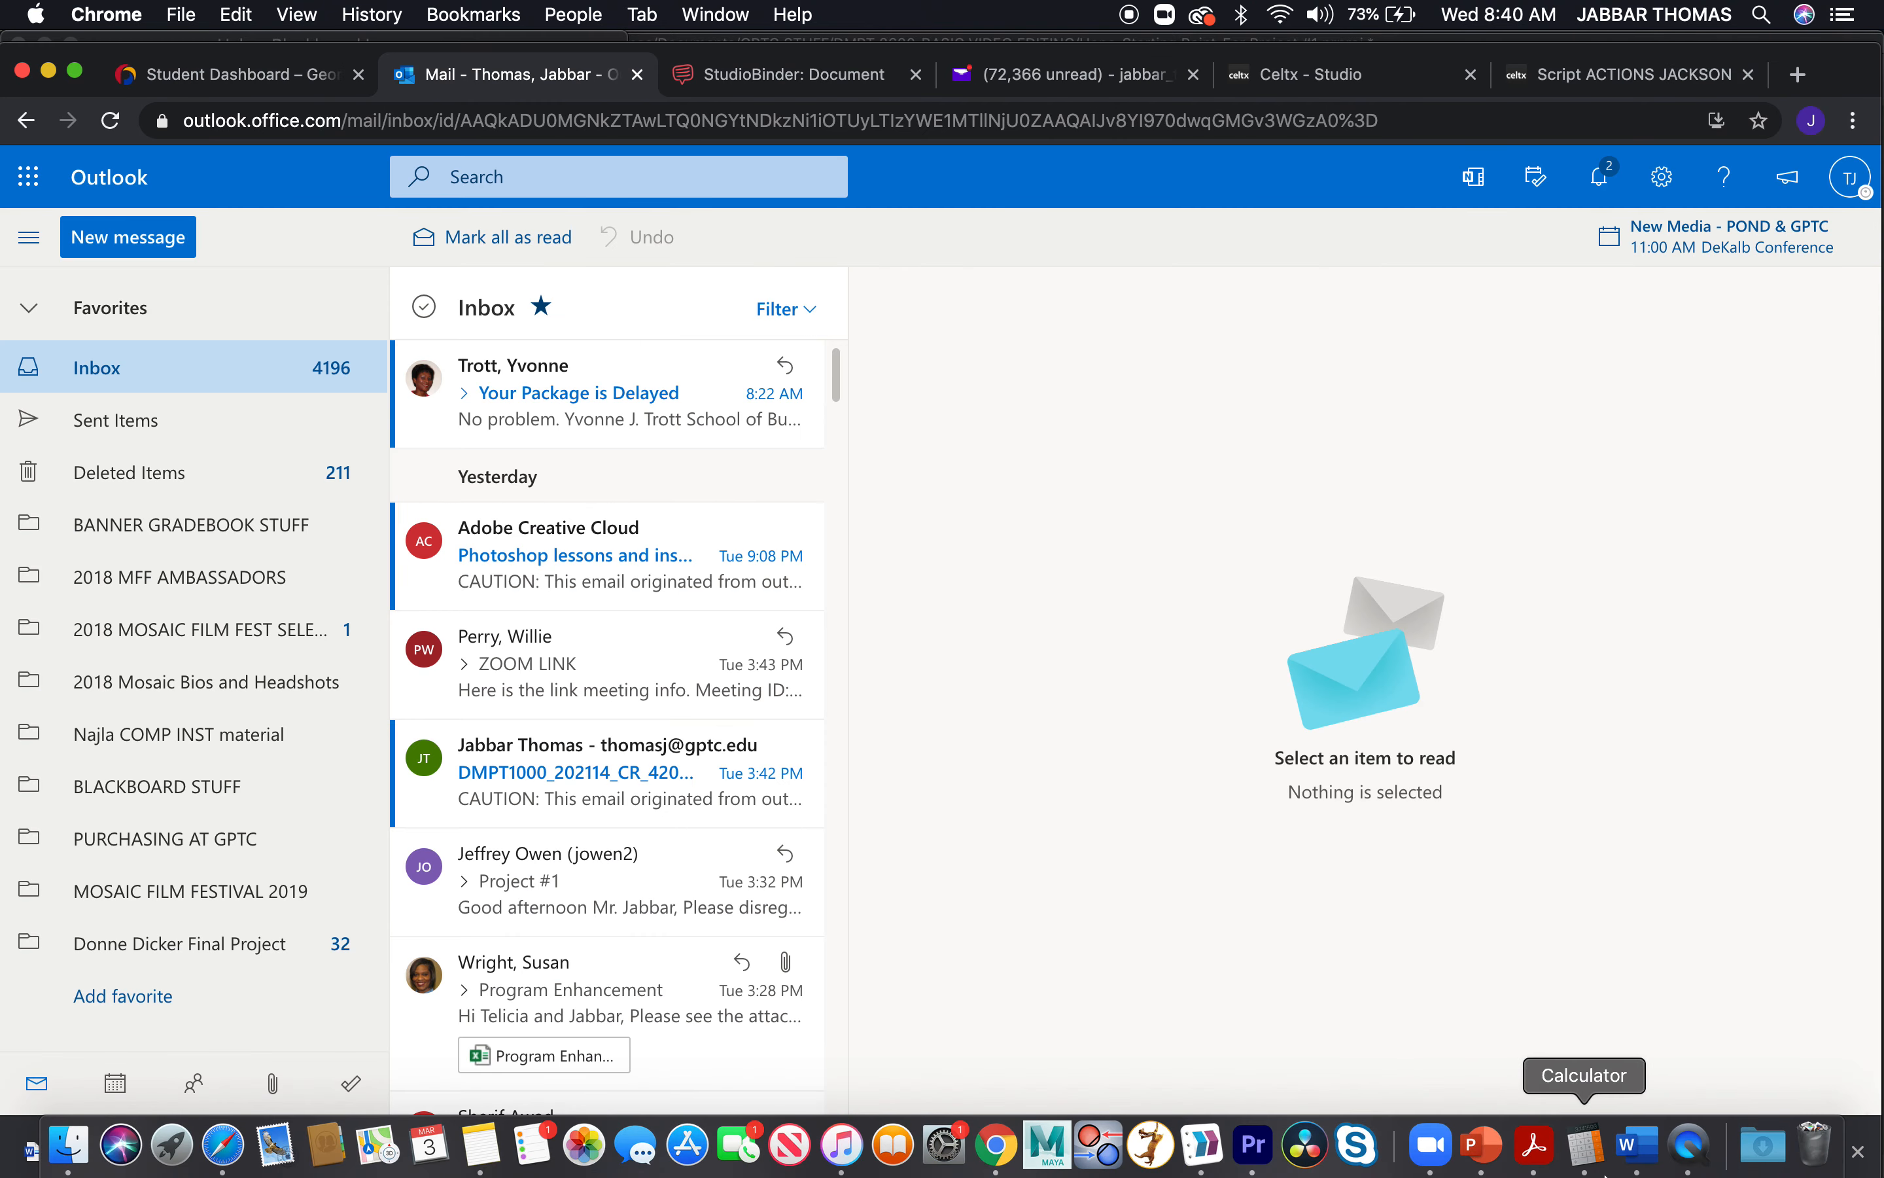
Switch back to Premiere Pro and look over the MASTERS and 1B bins and the clips they hold
click(1251, 1159)
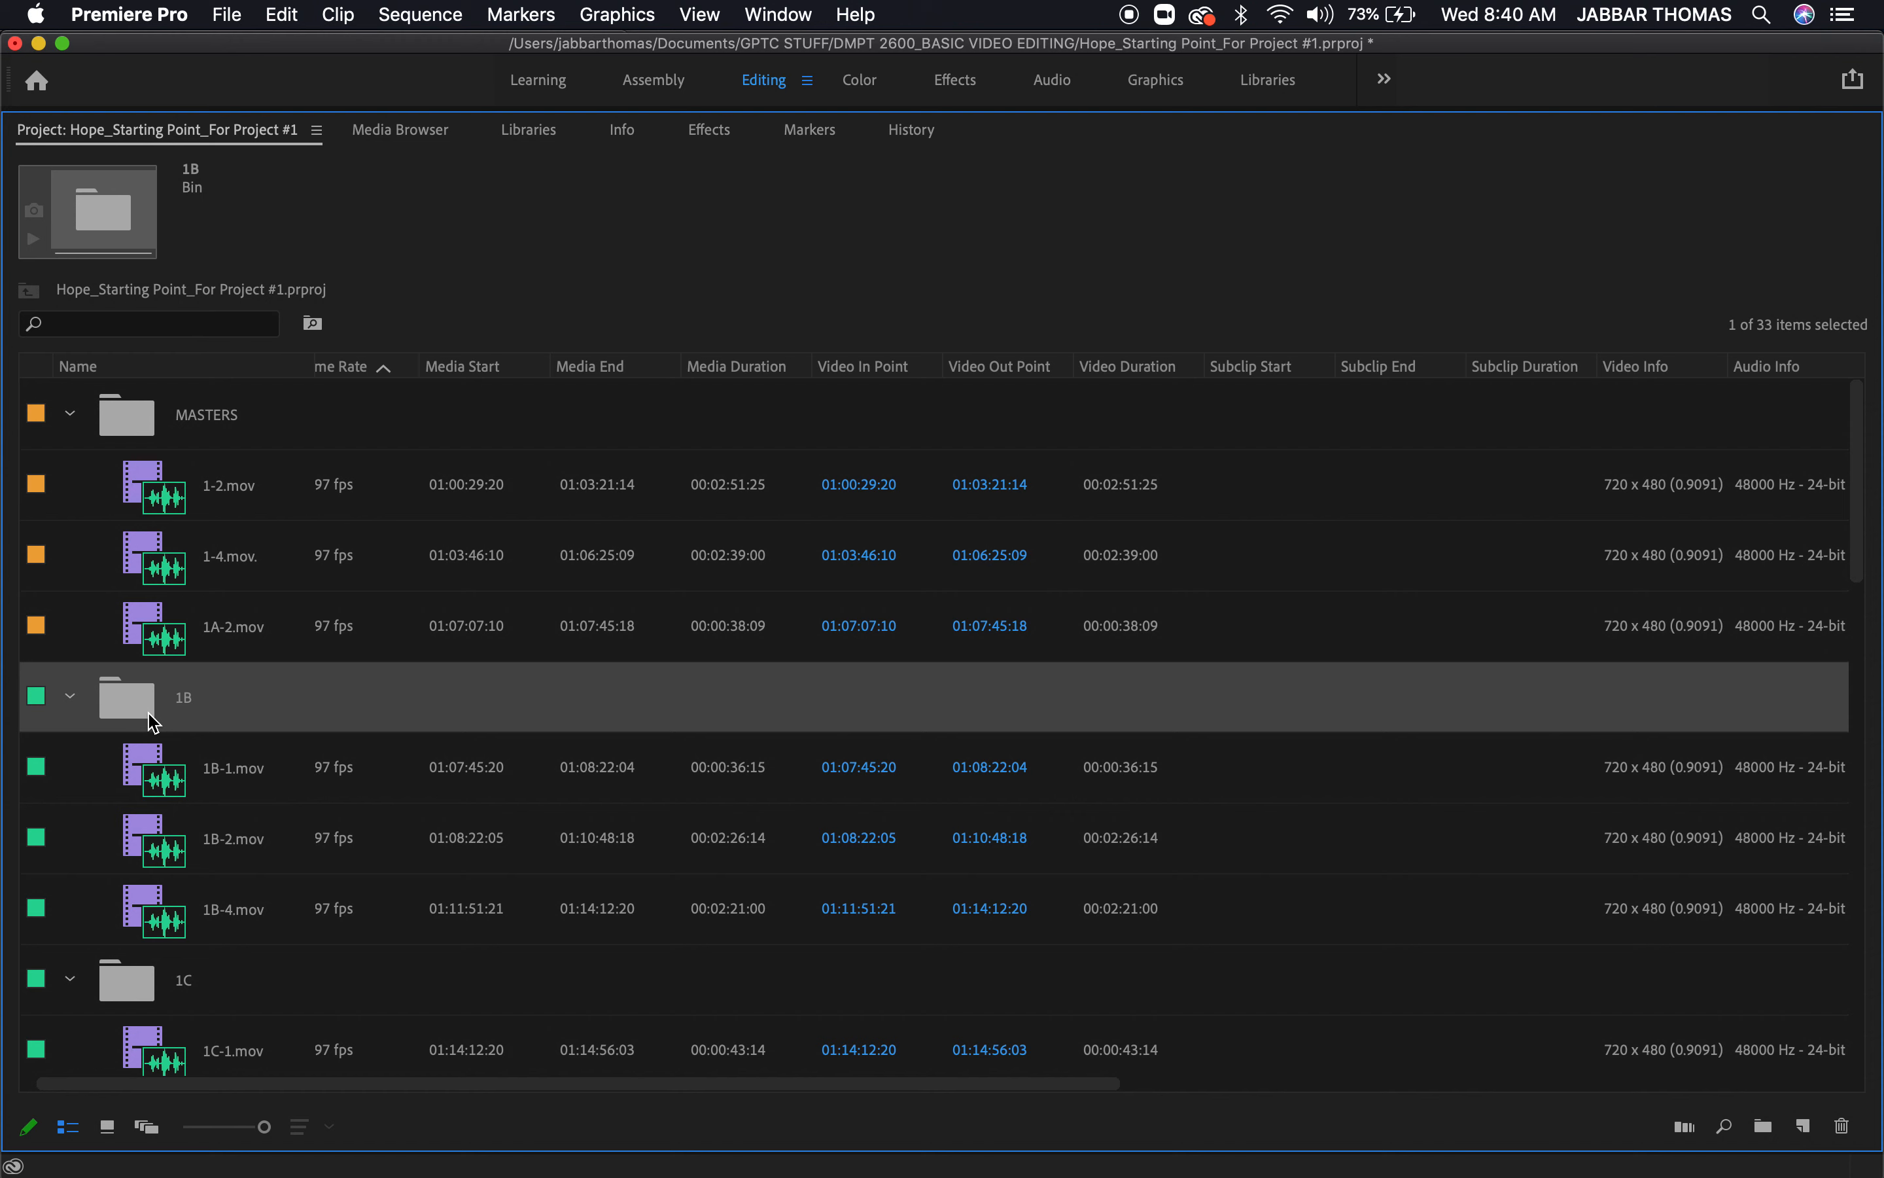
scroll(153, 723, down, 5)
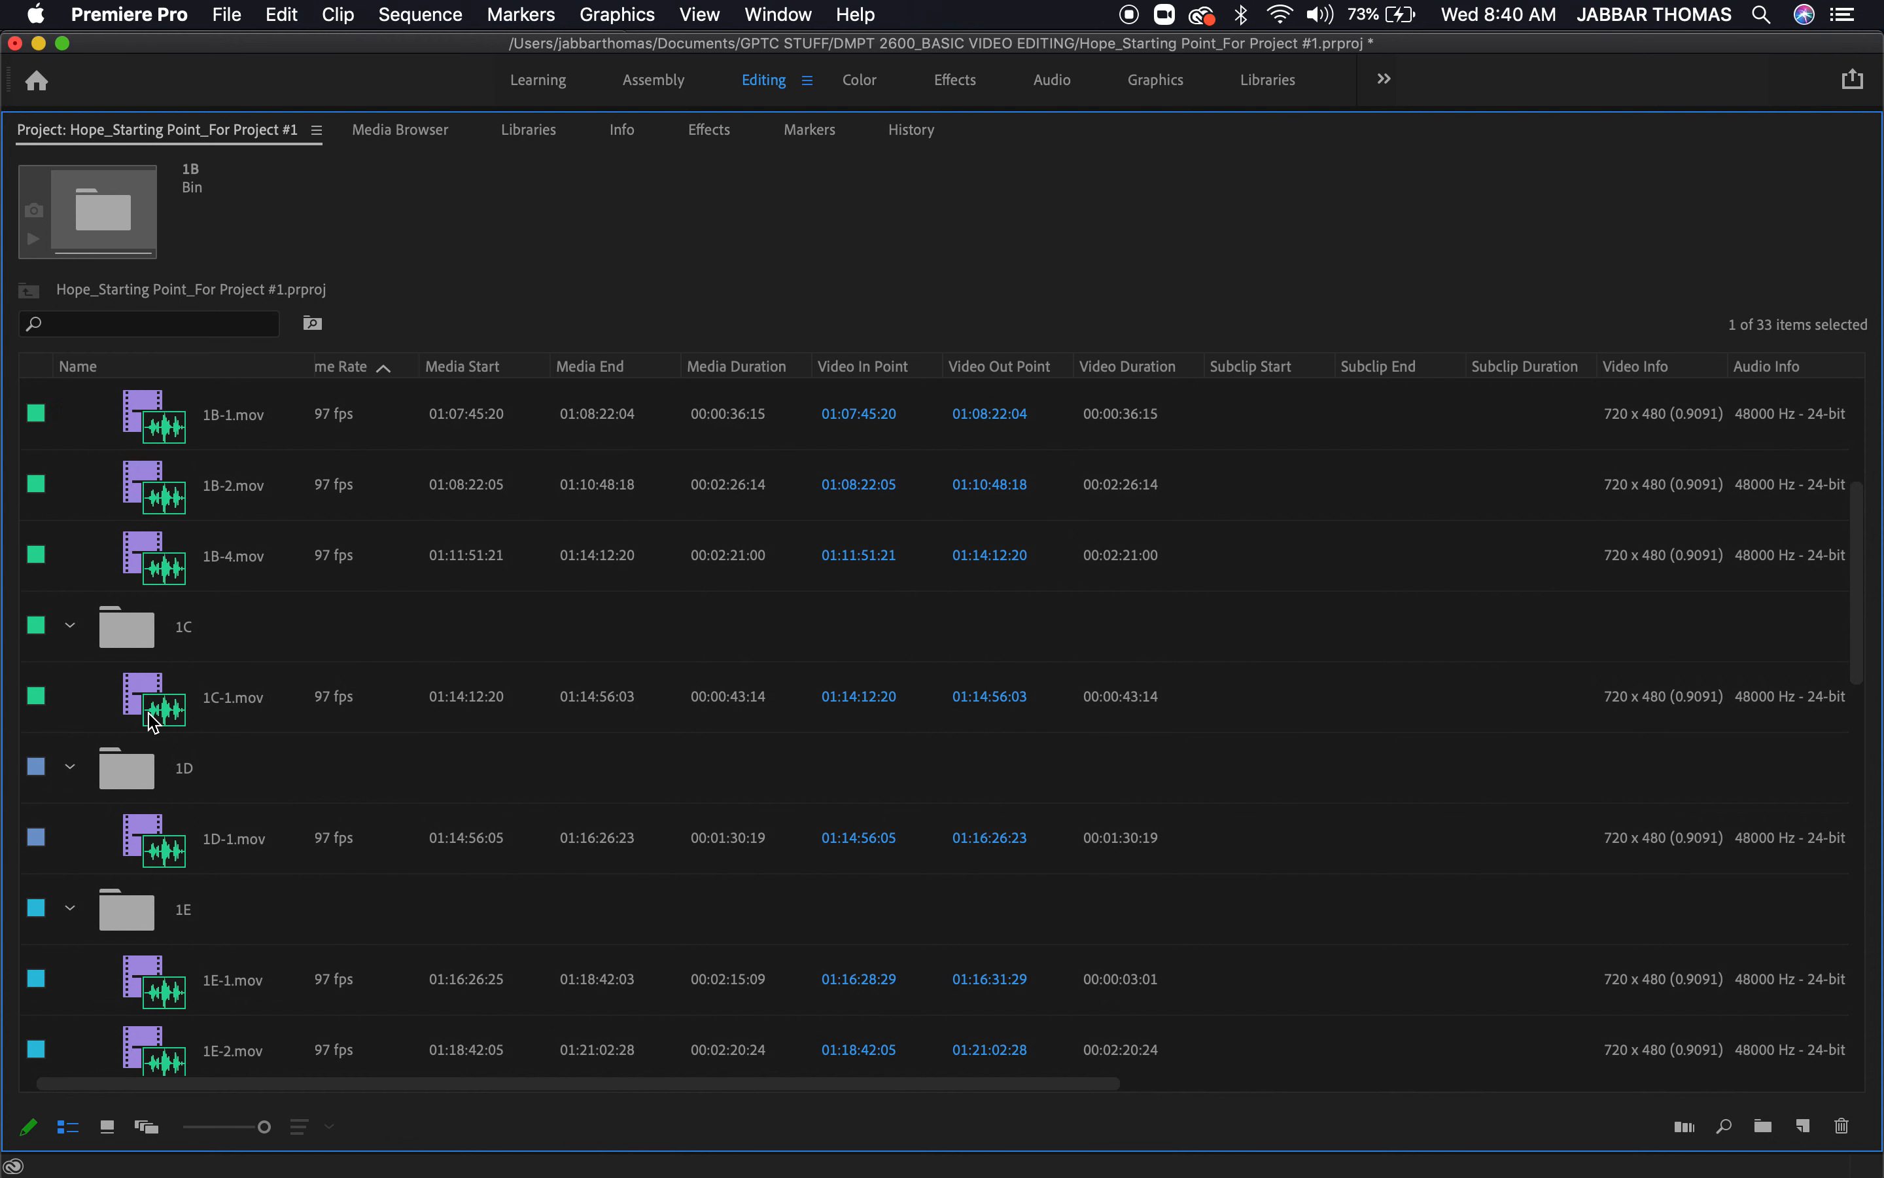
scroll(153, 723, down, 5)
scroll(153, 723, up, 10)
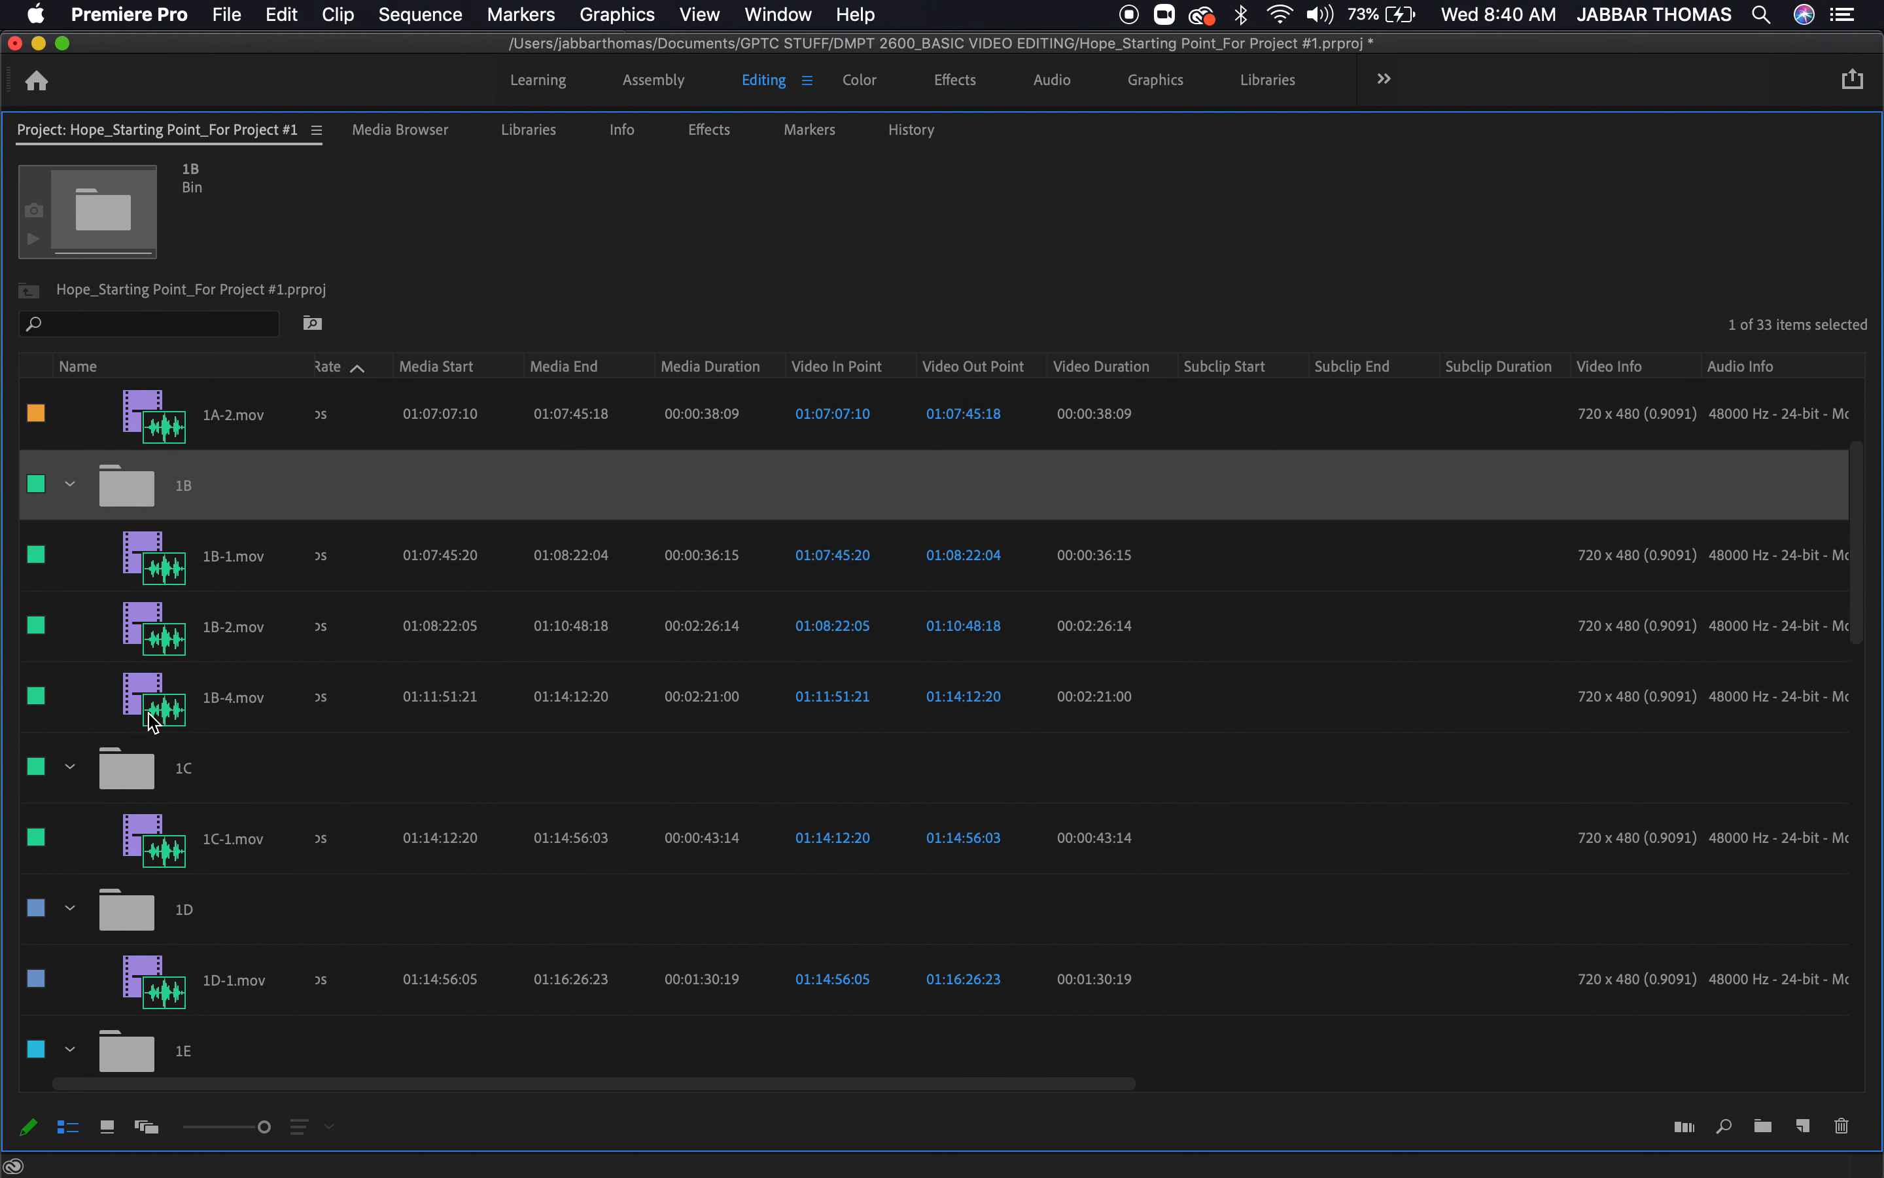
click(117, 399)
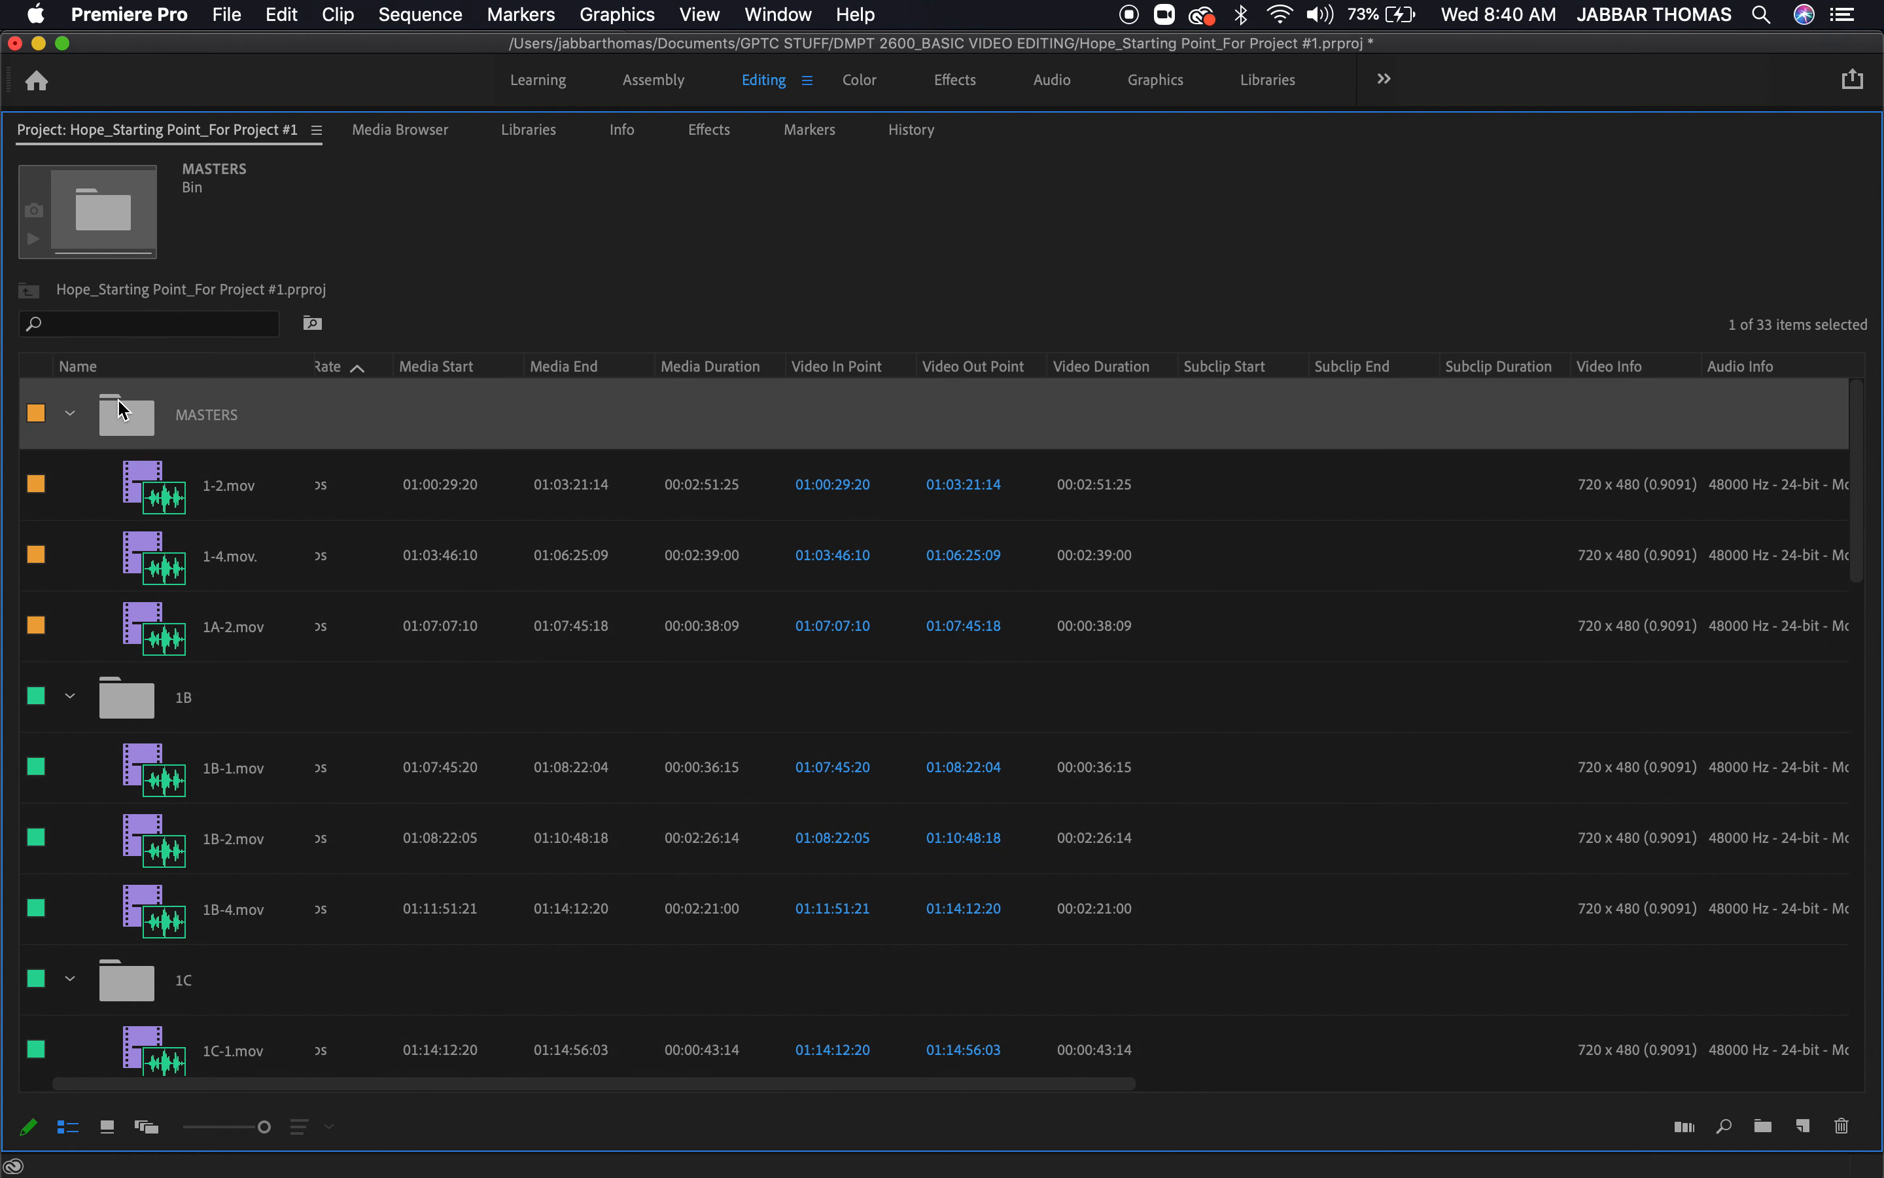
click(153, 700)
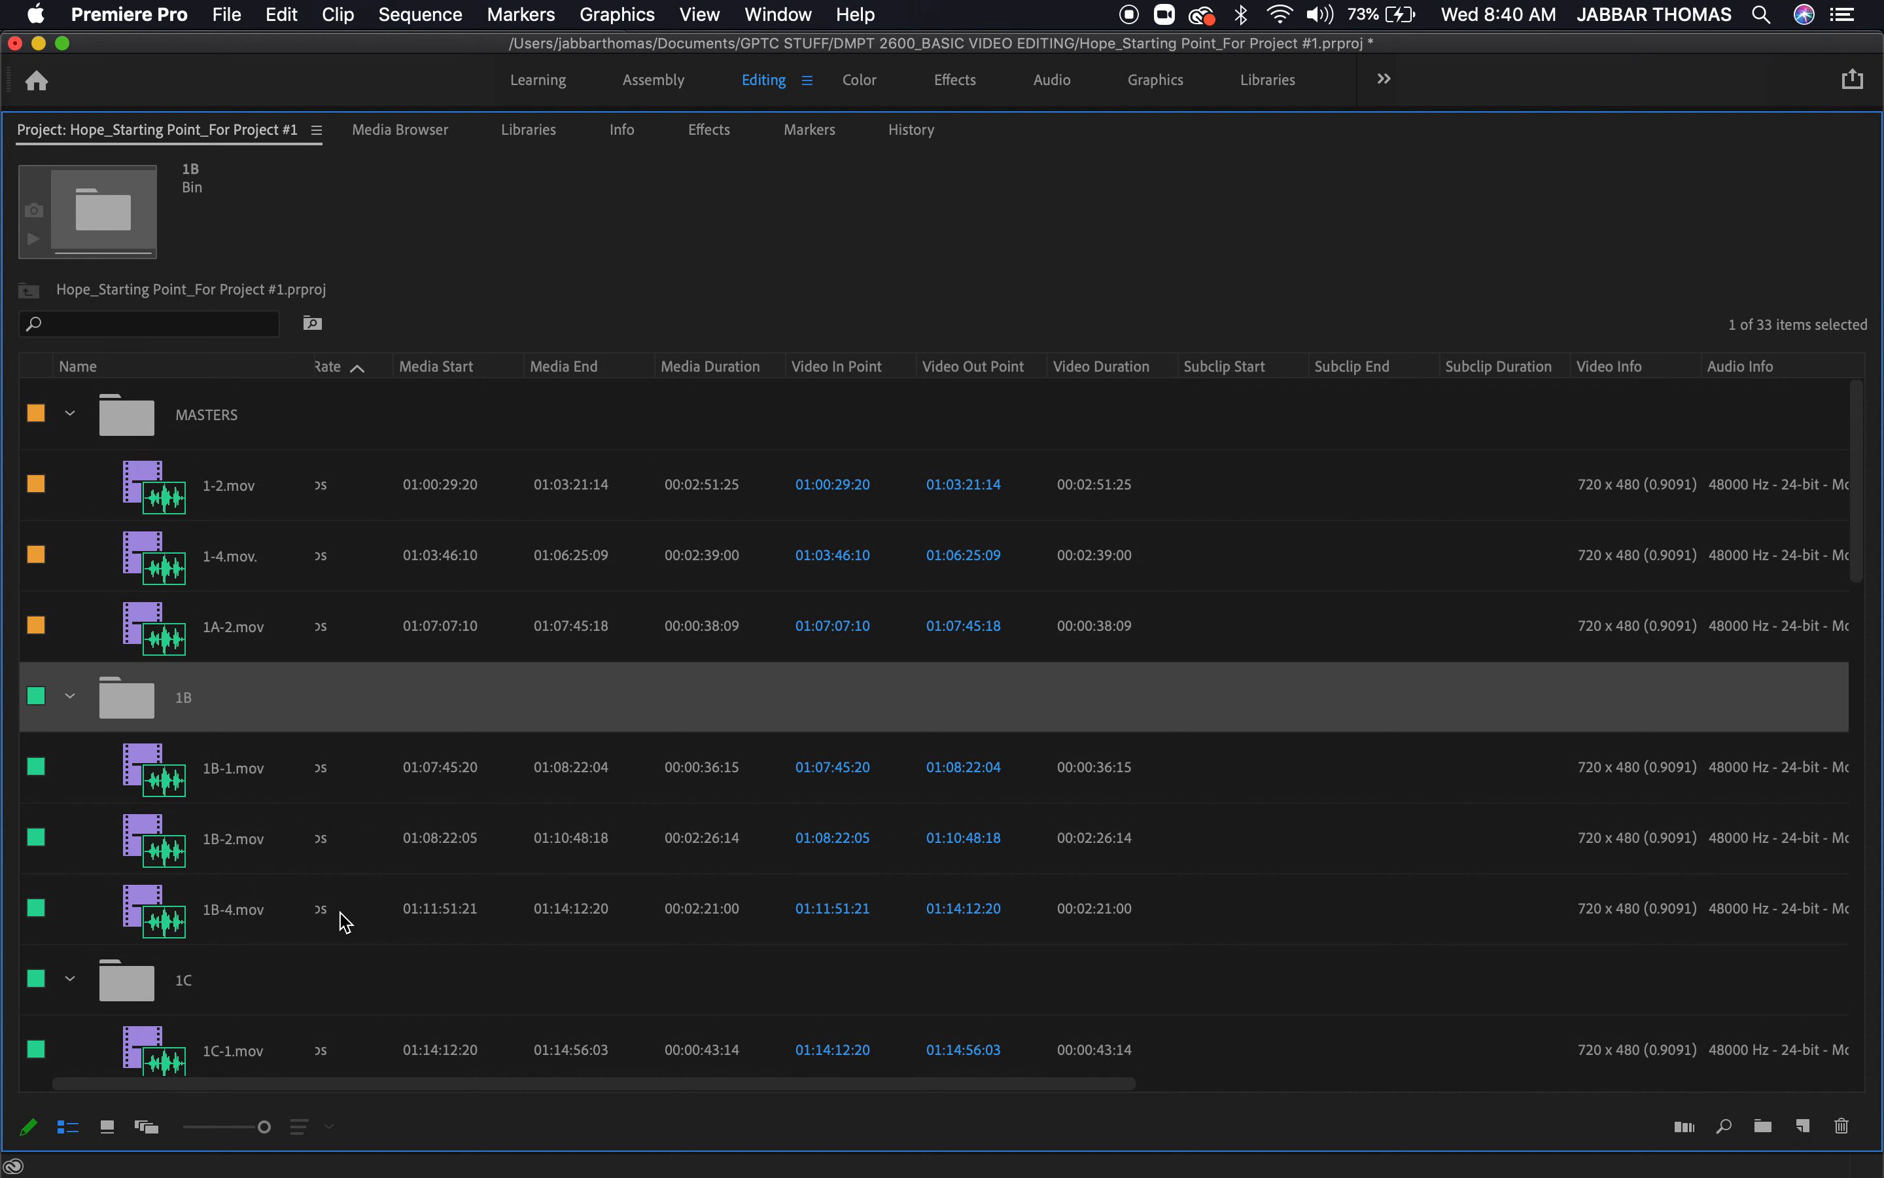
scroll(345, 909, down, 3)
scroll(344, 909, up, 3)
Select 1-2.mov in the MASTERS bin and 1P-1.mov in the 1P bin to compare their icons and clip details
click(135, 505)
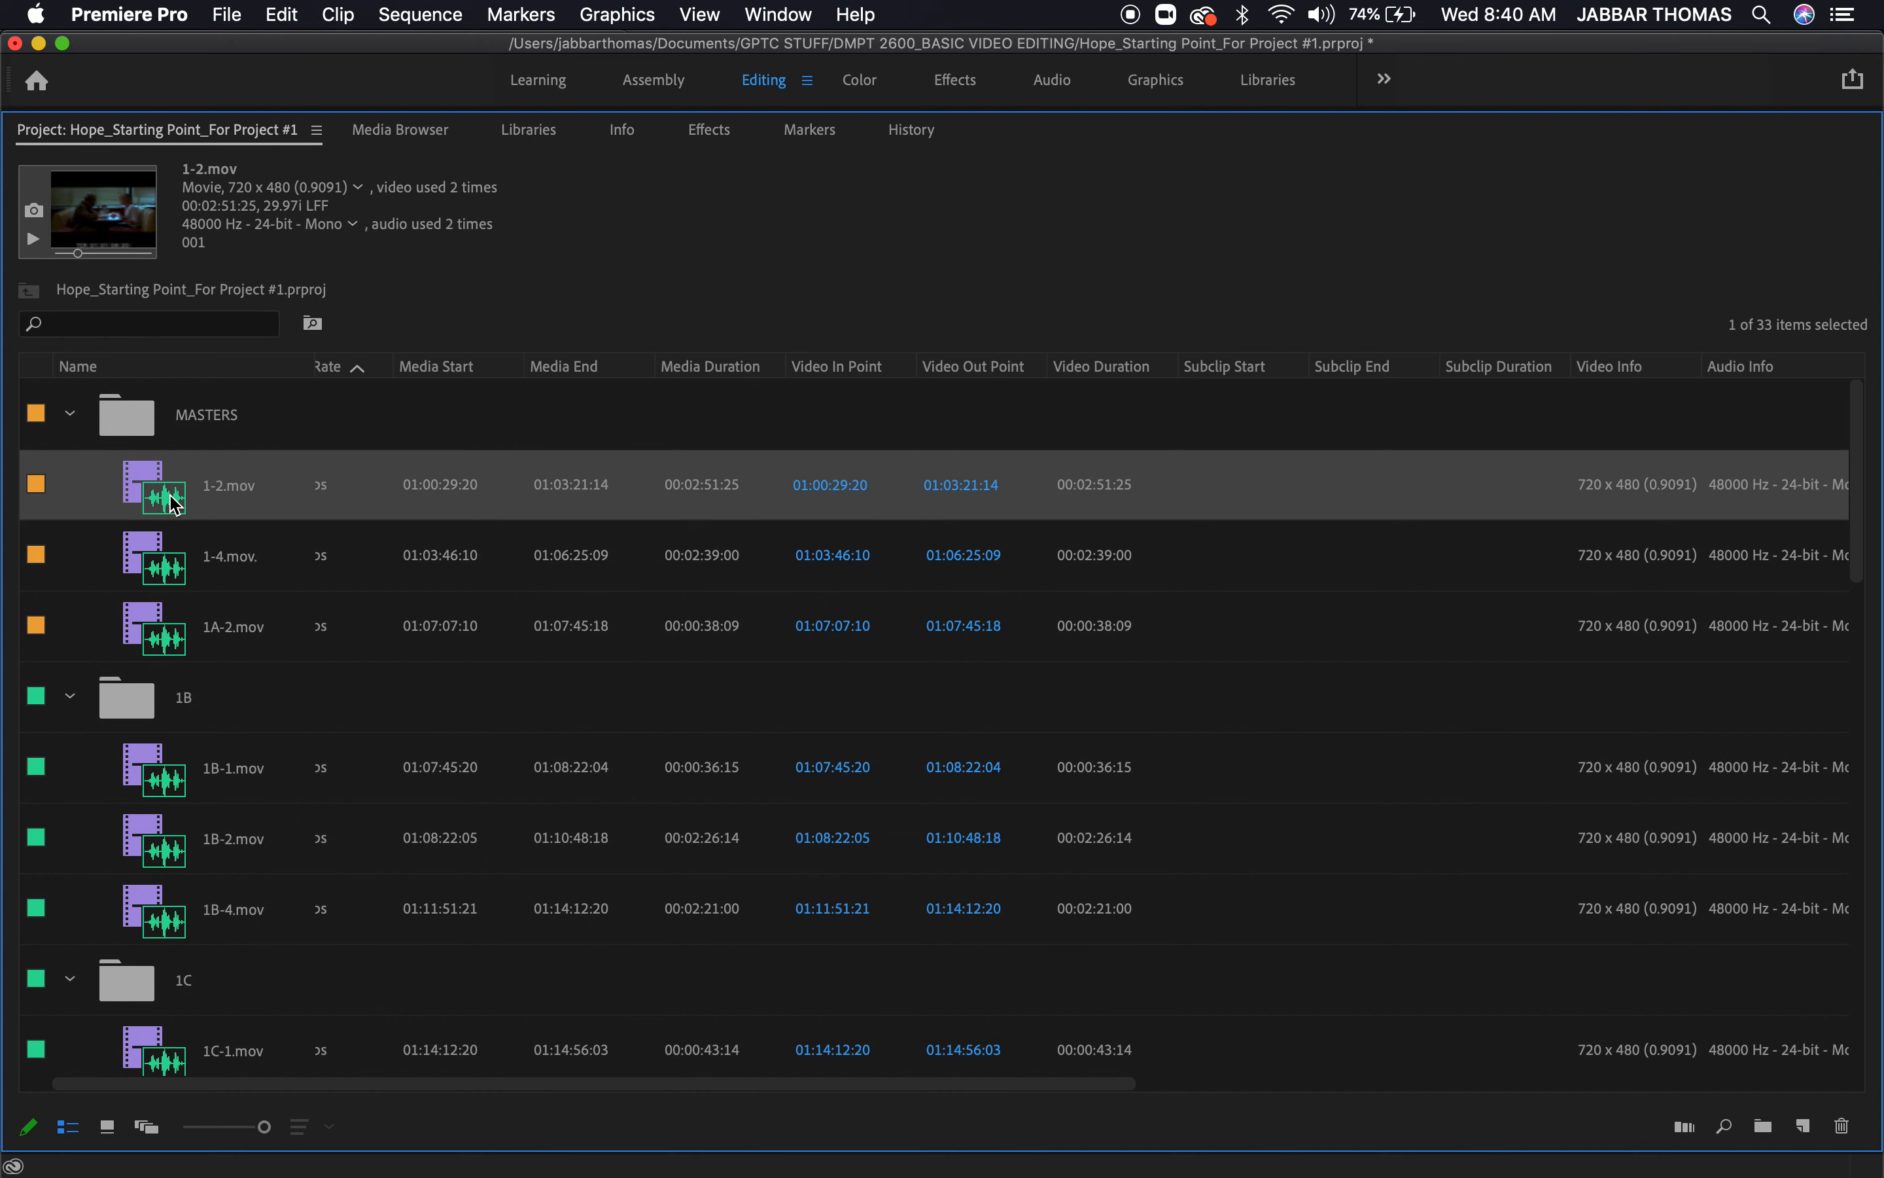
scroll(294, 794, down, 20)
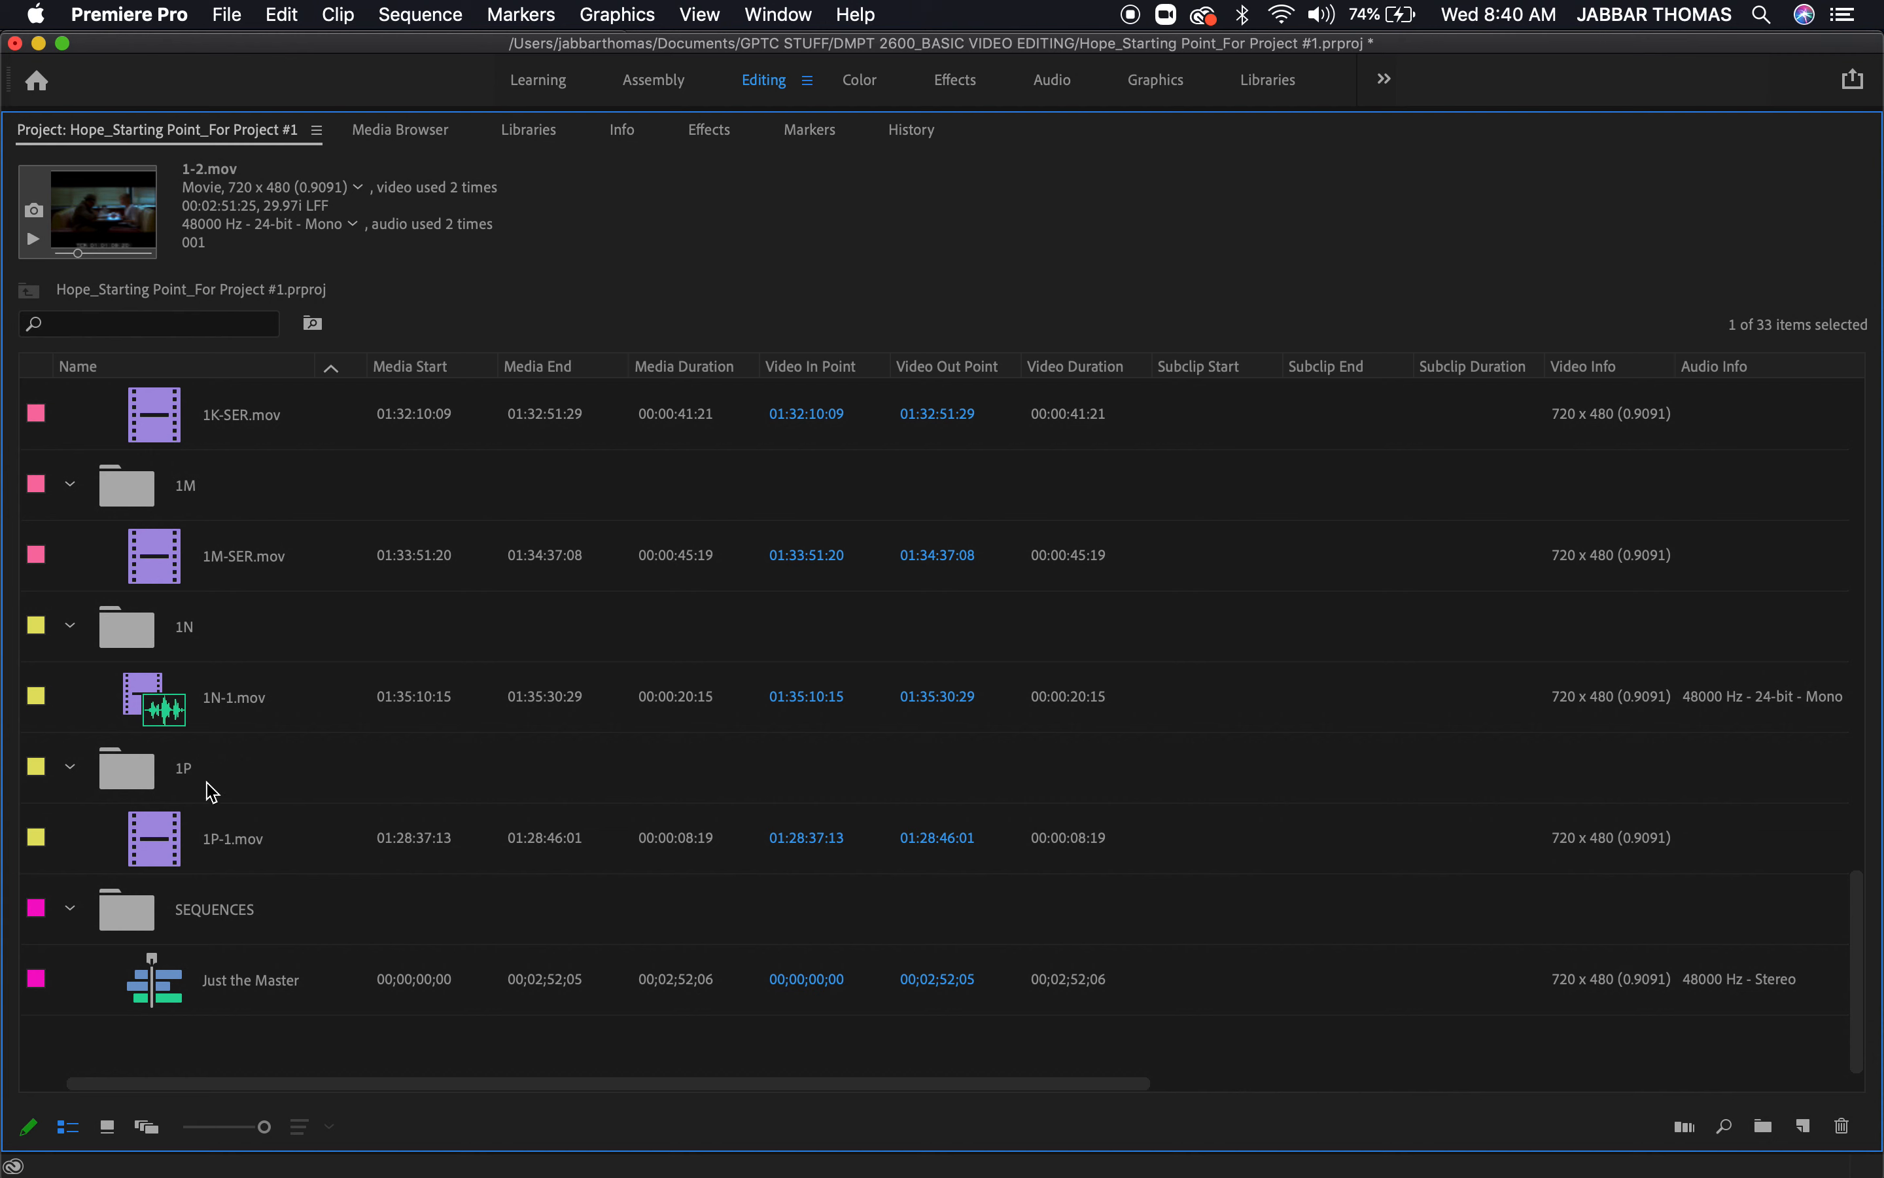
click(163, 843)
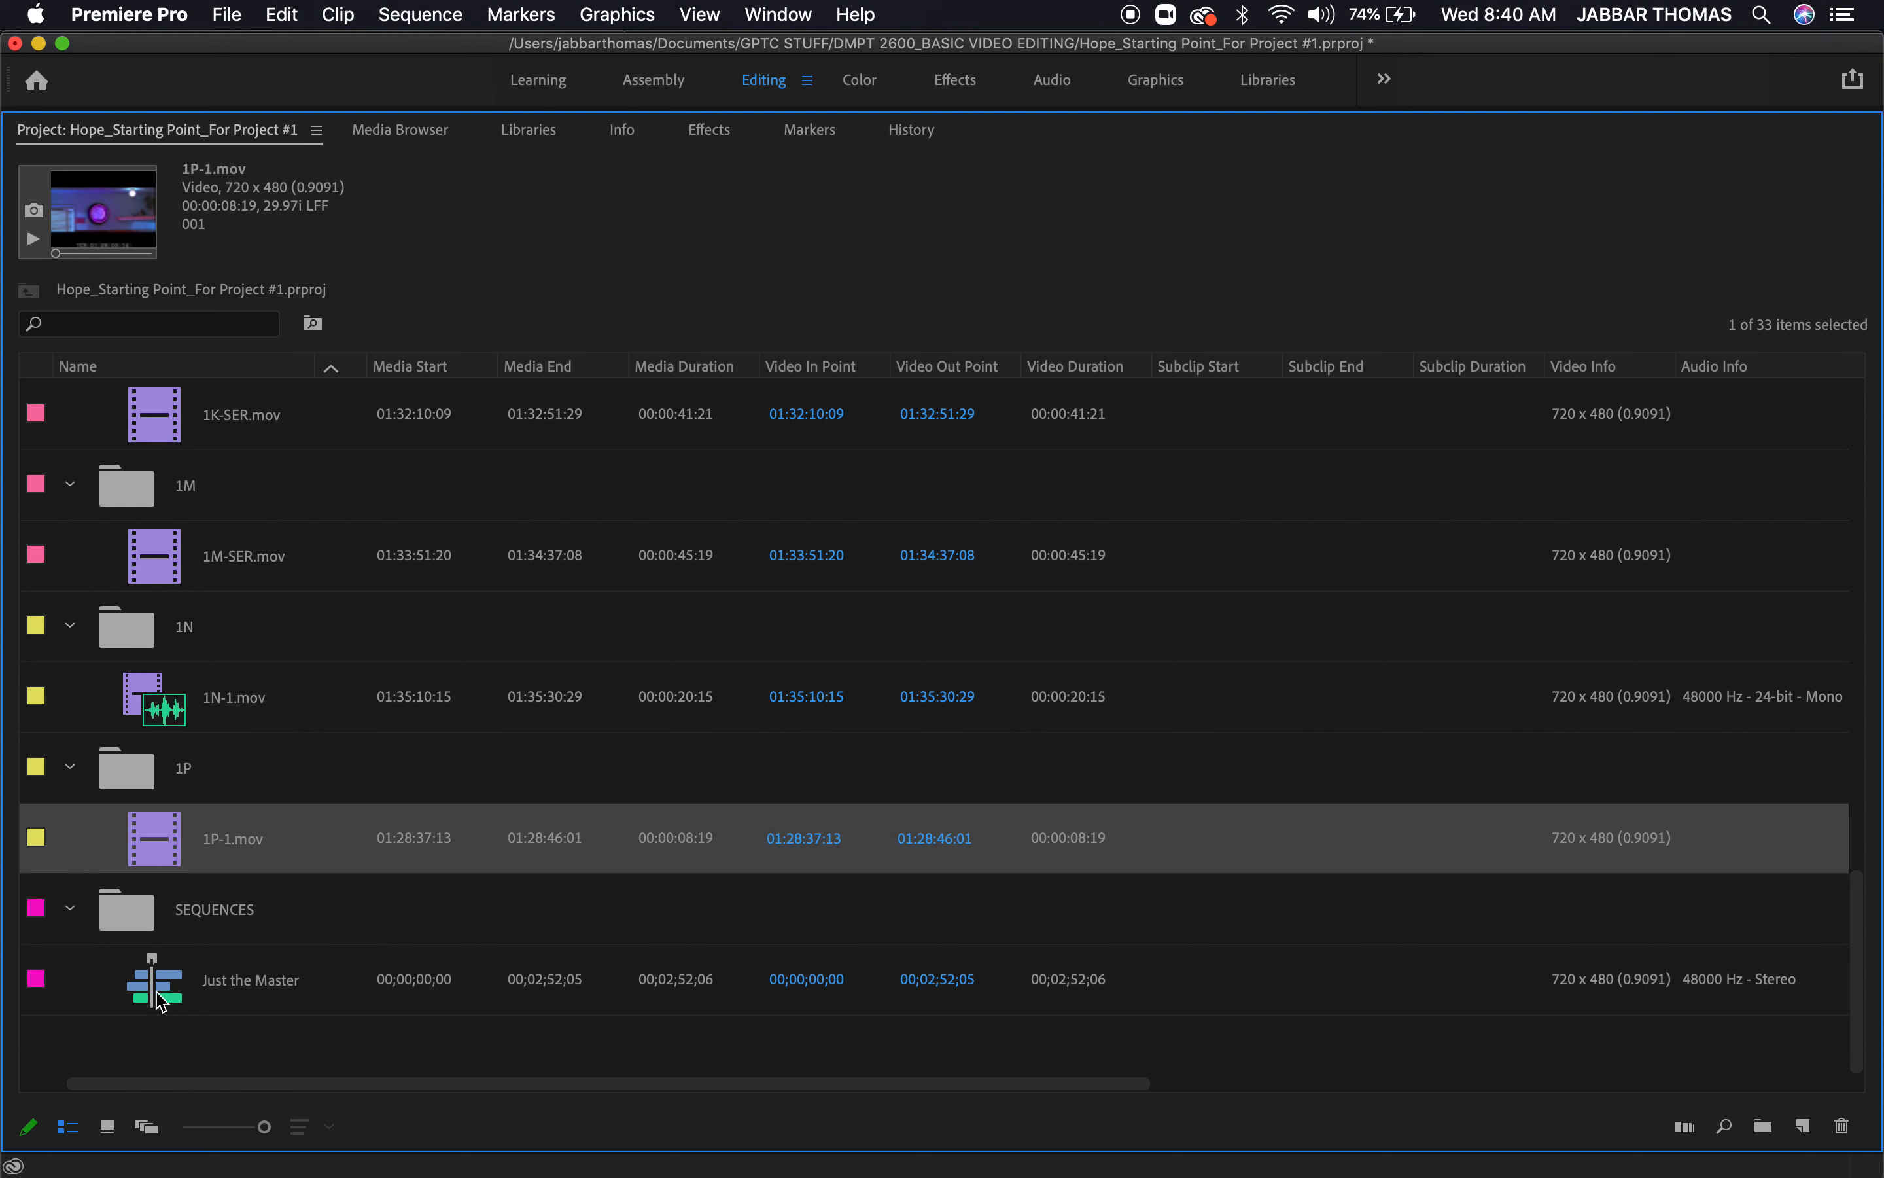
Start a media import, go to the THE CRAFT OF EDITING FILES folder, and search for ".mp3"
double_click(182, 1051)
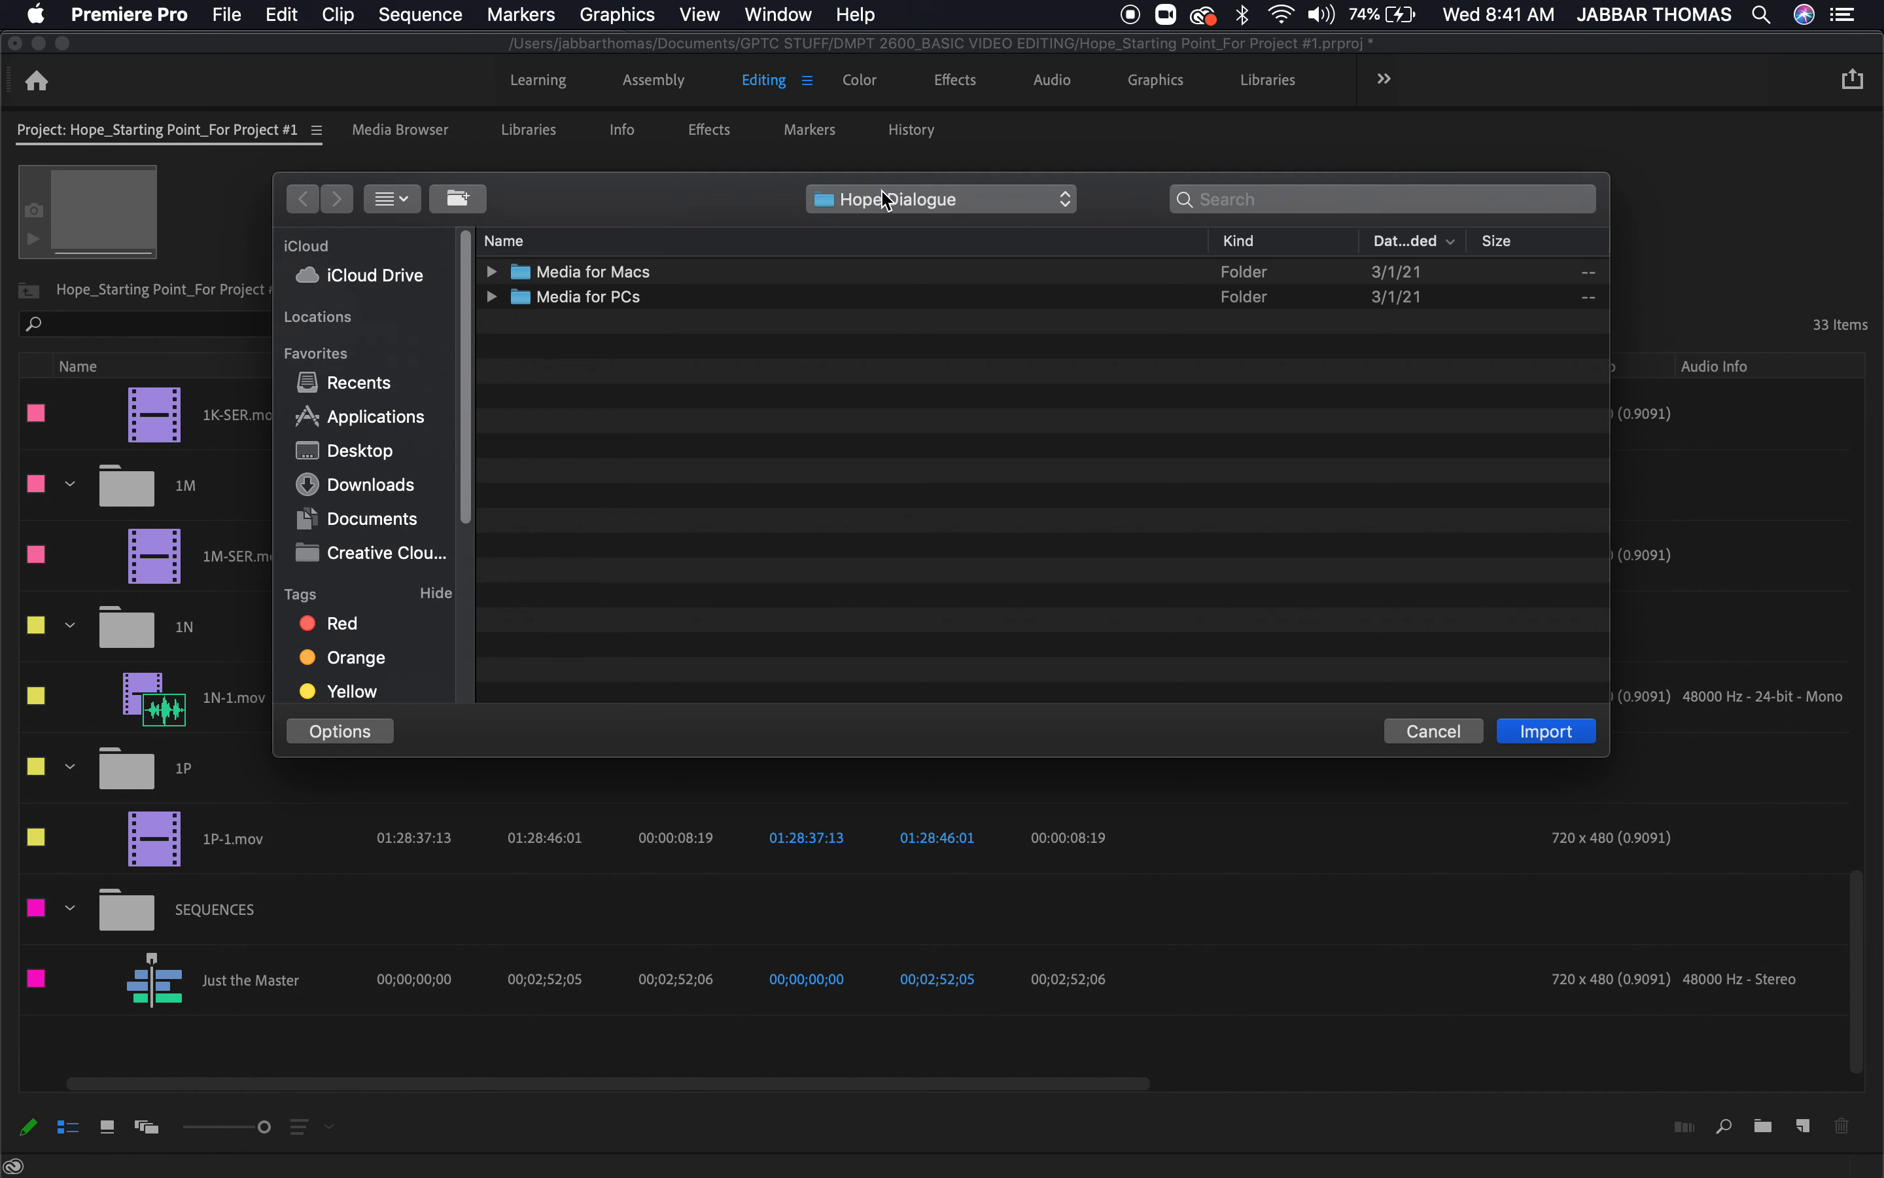
click(902, 203)
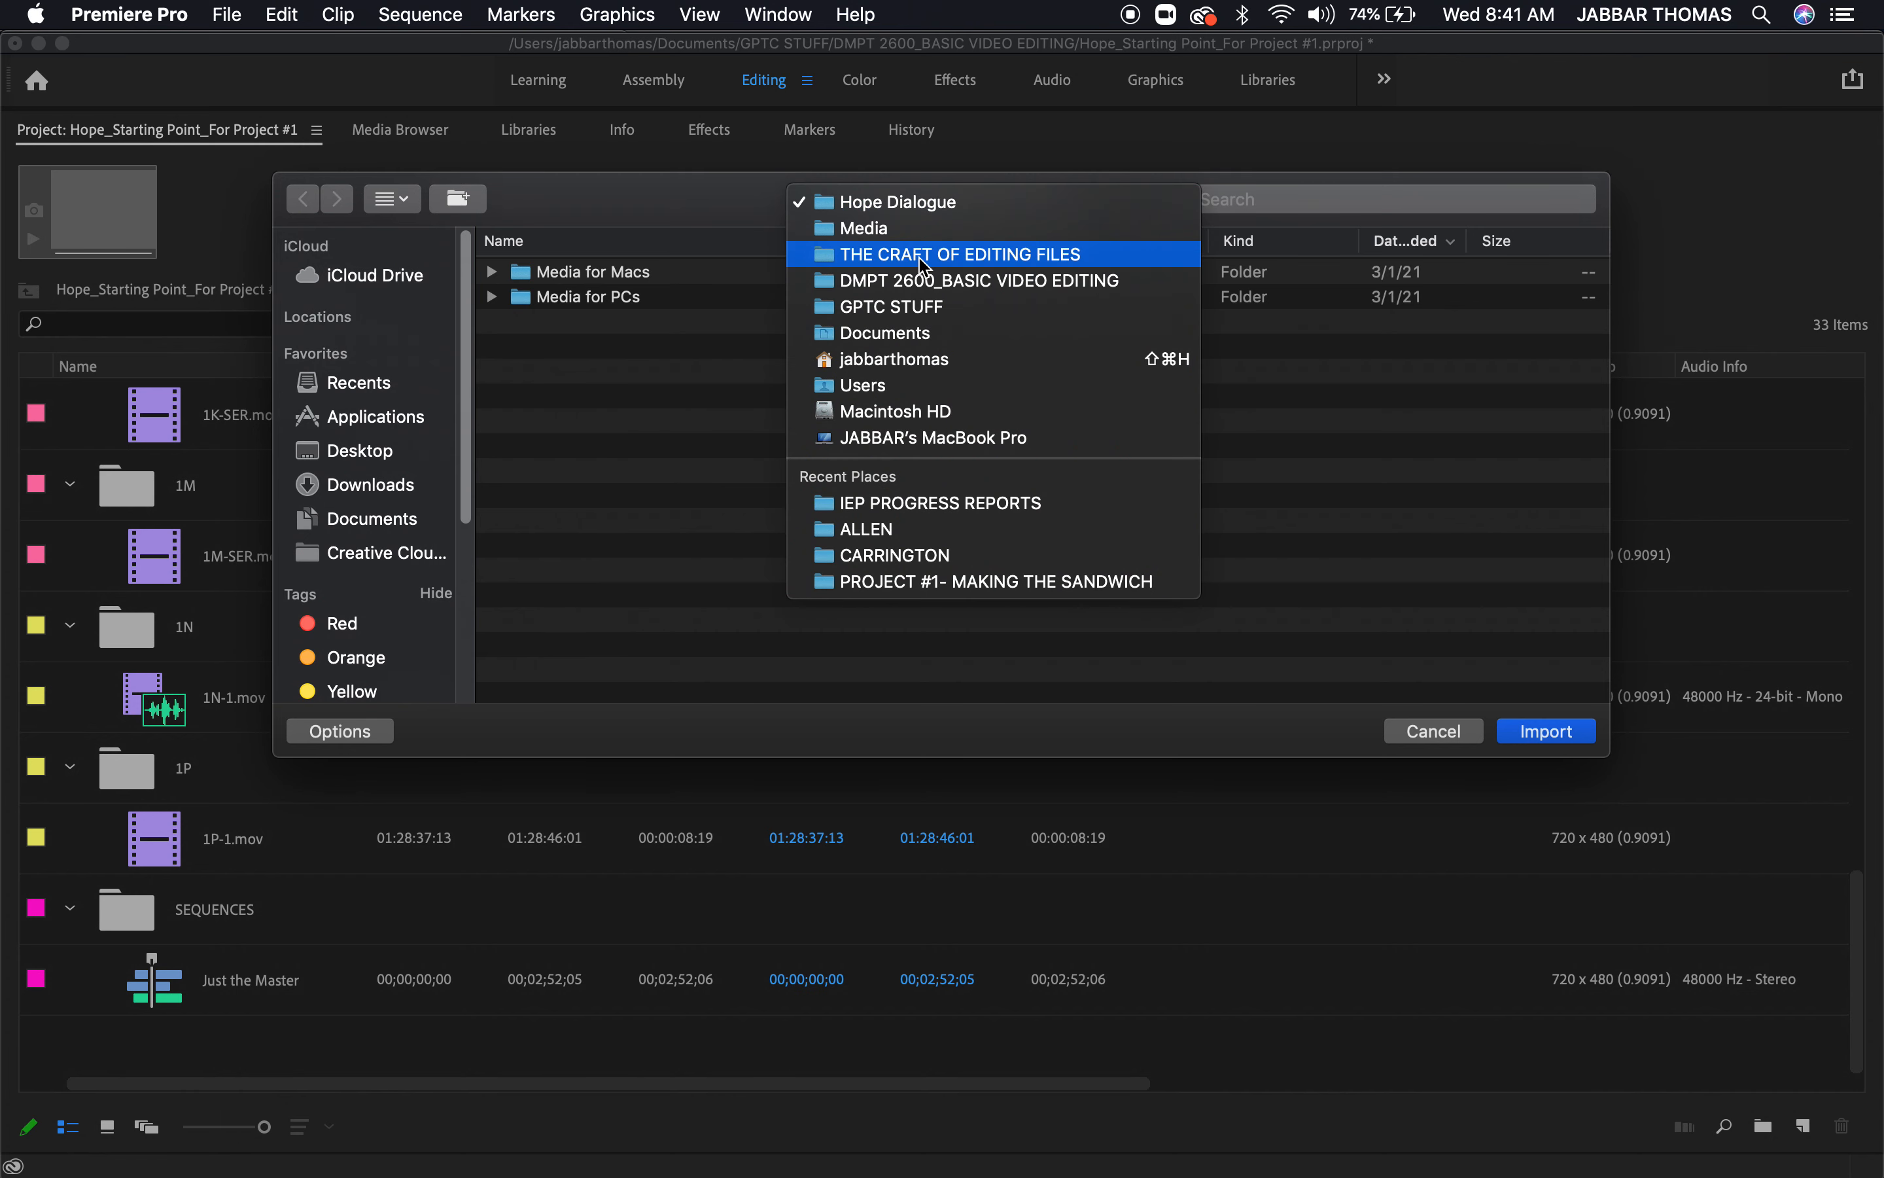
click(955, 255)
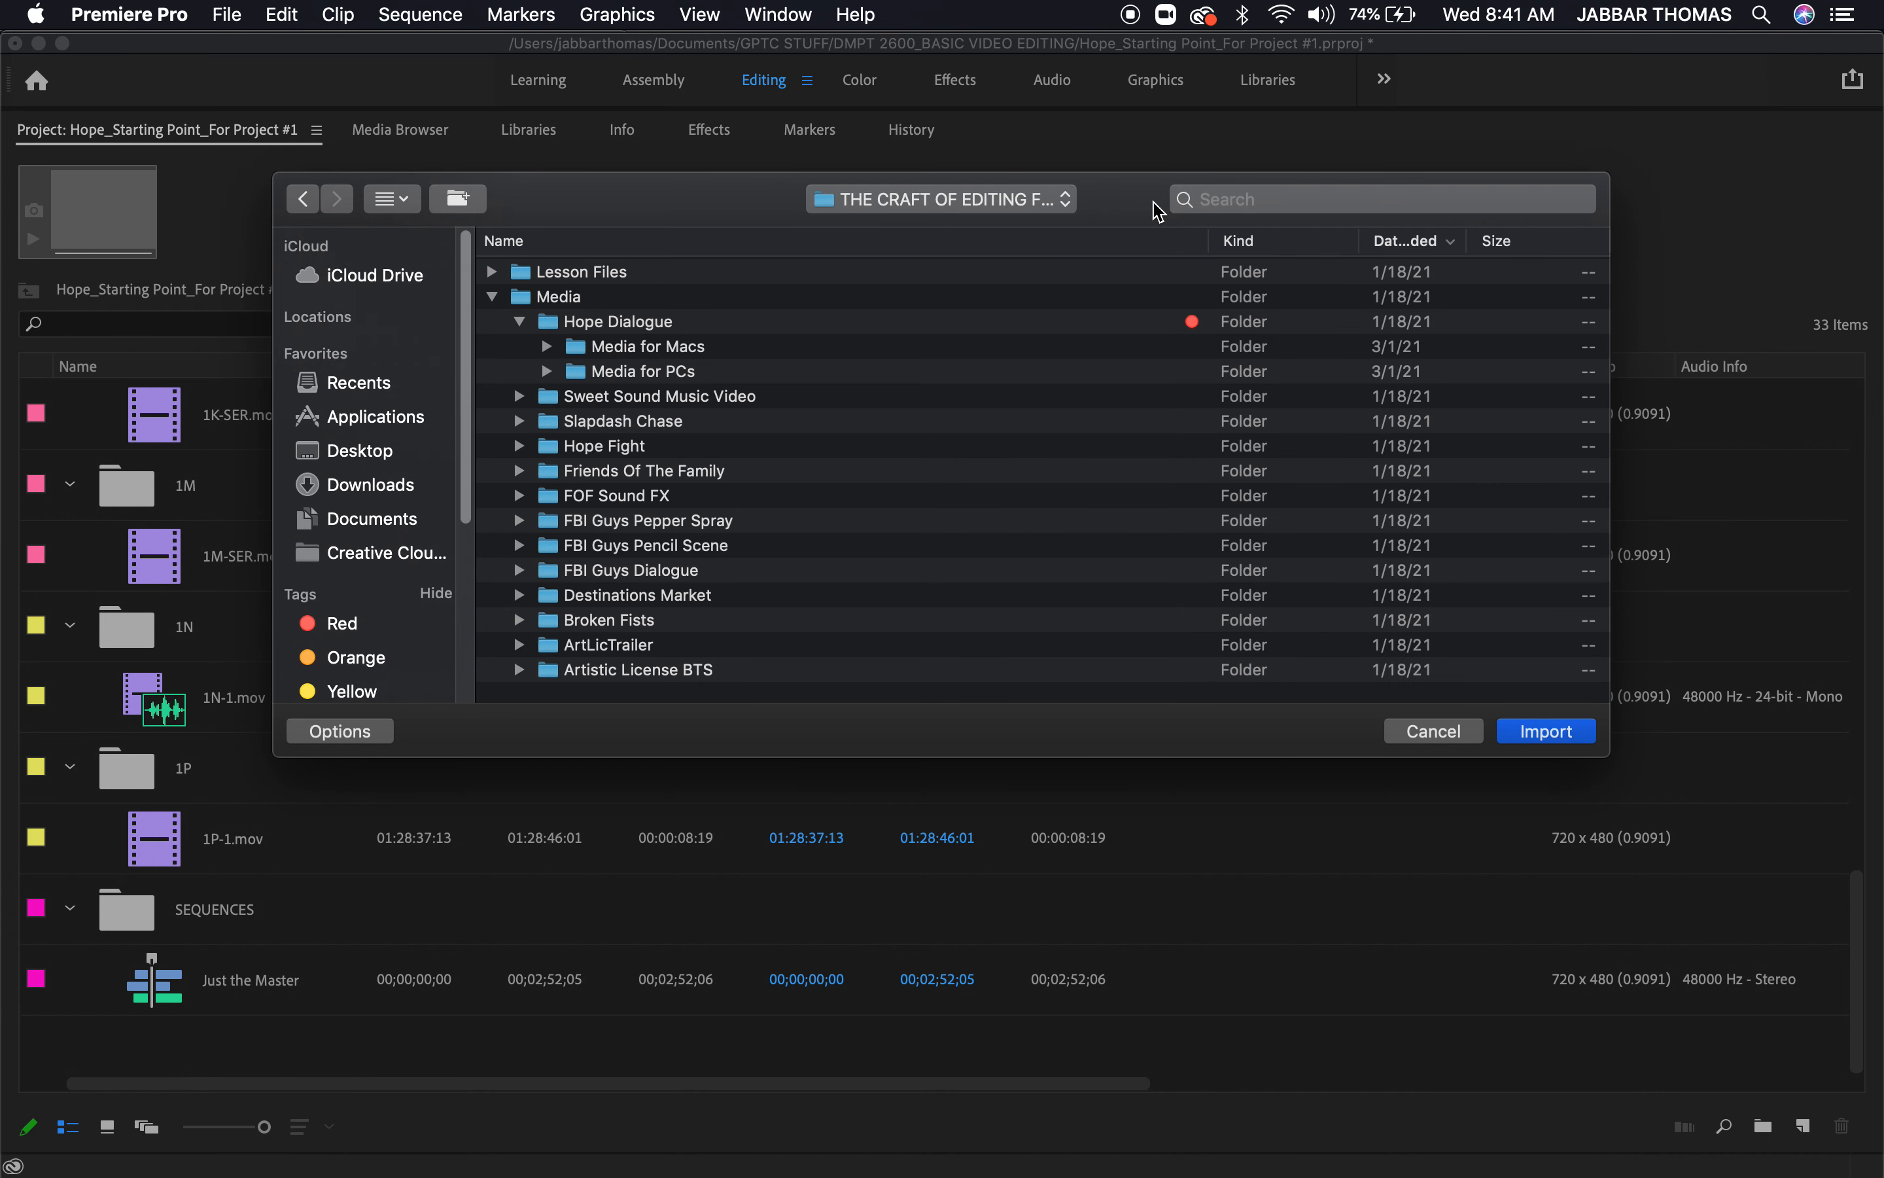
click(1255, 201)
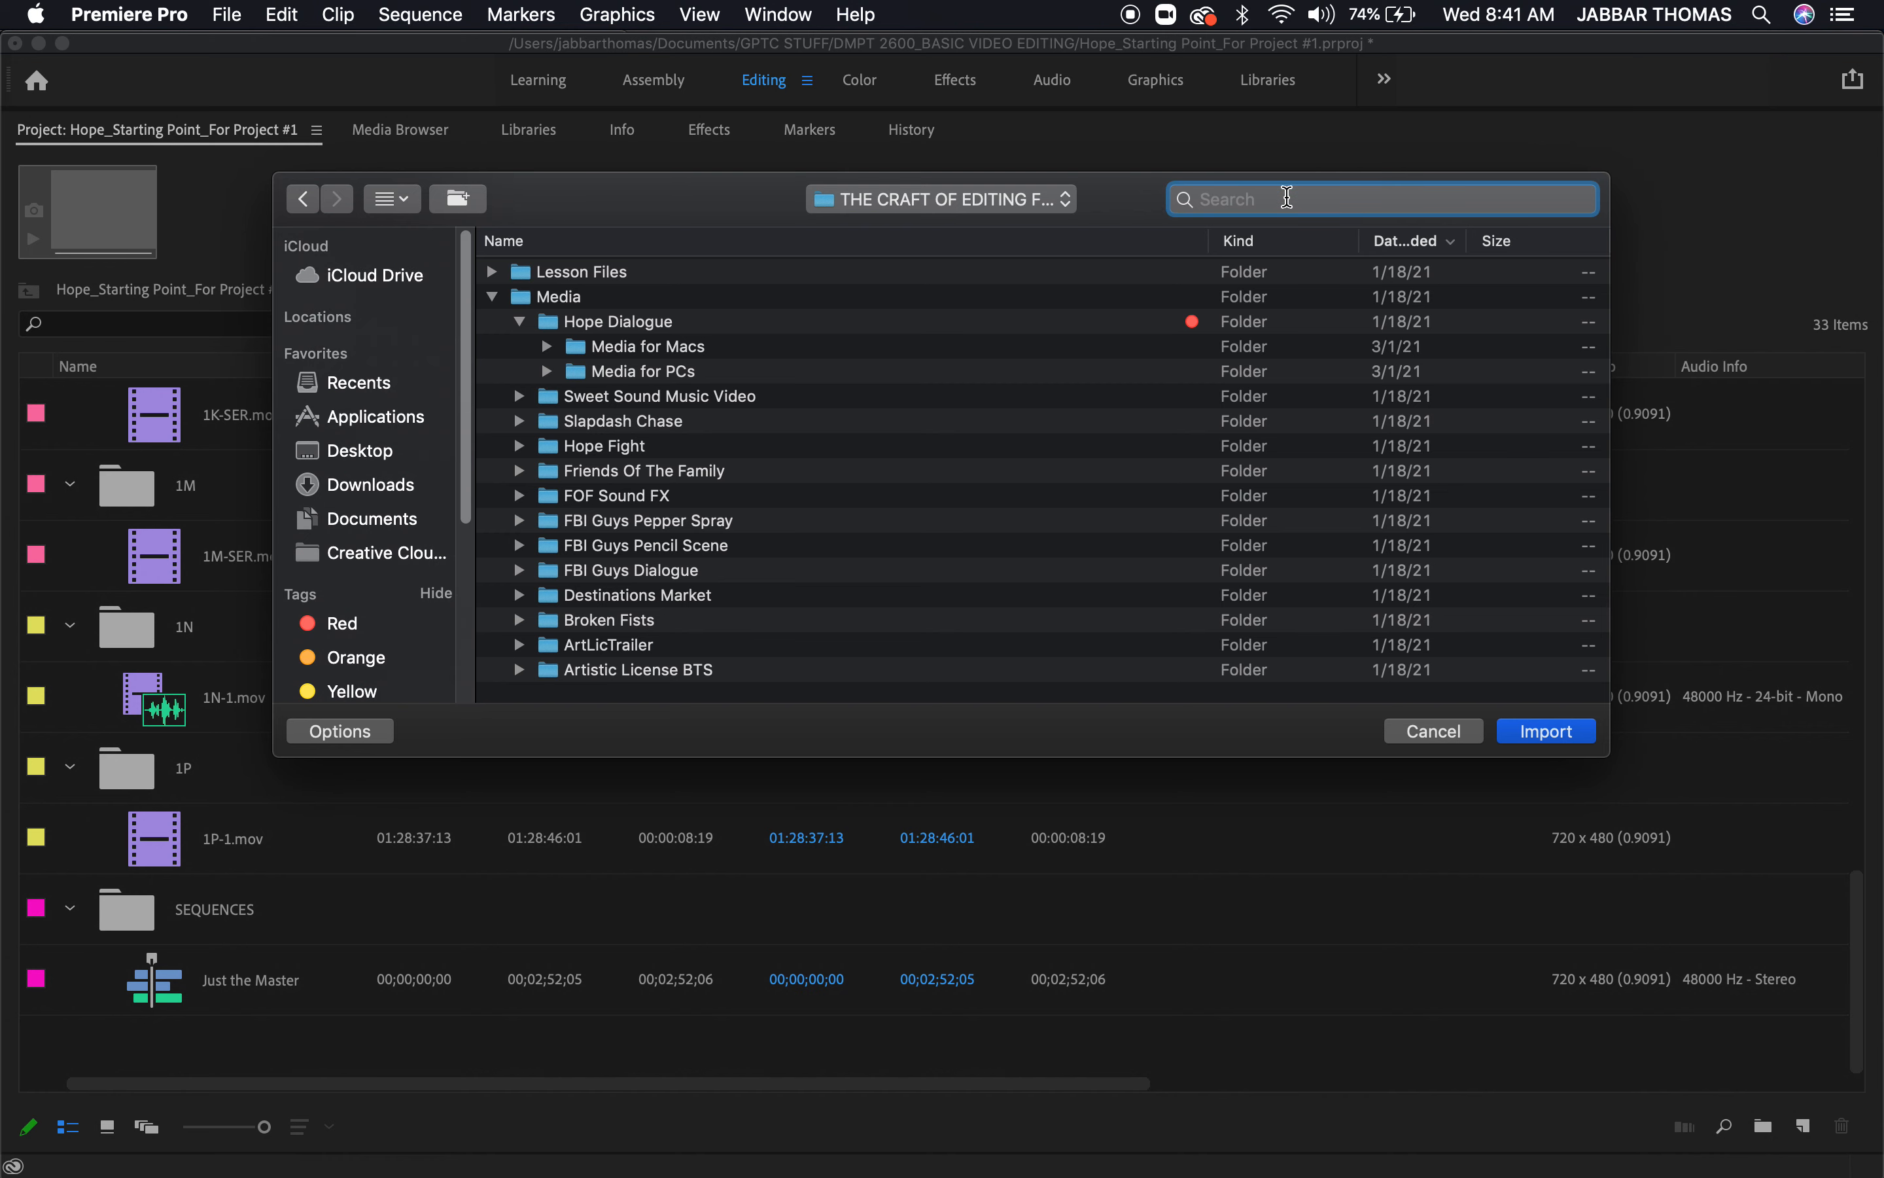
text(.mp3)
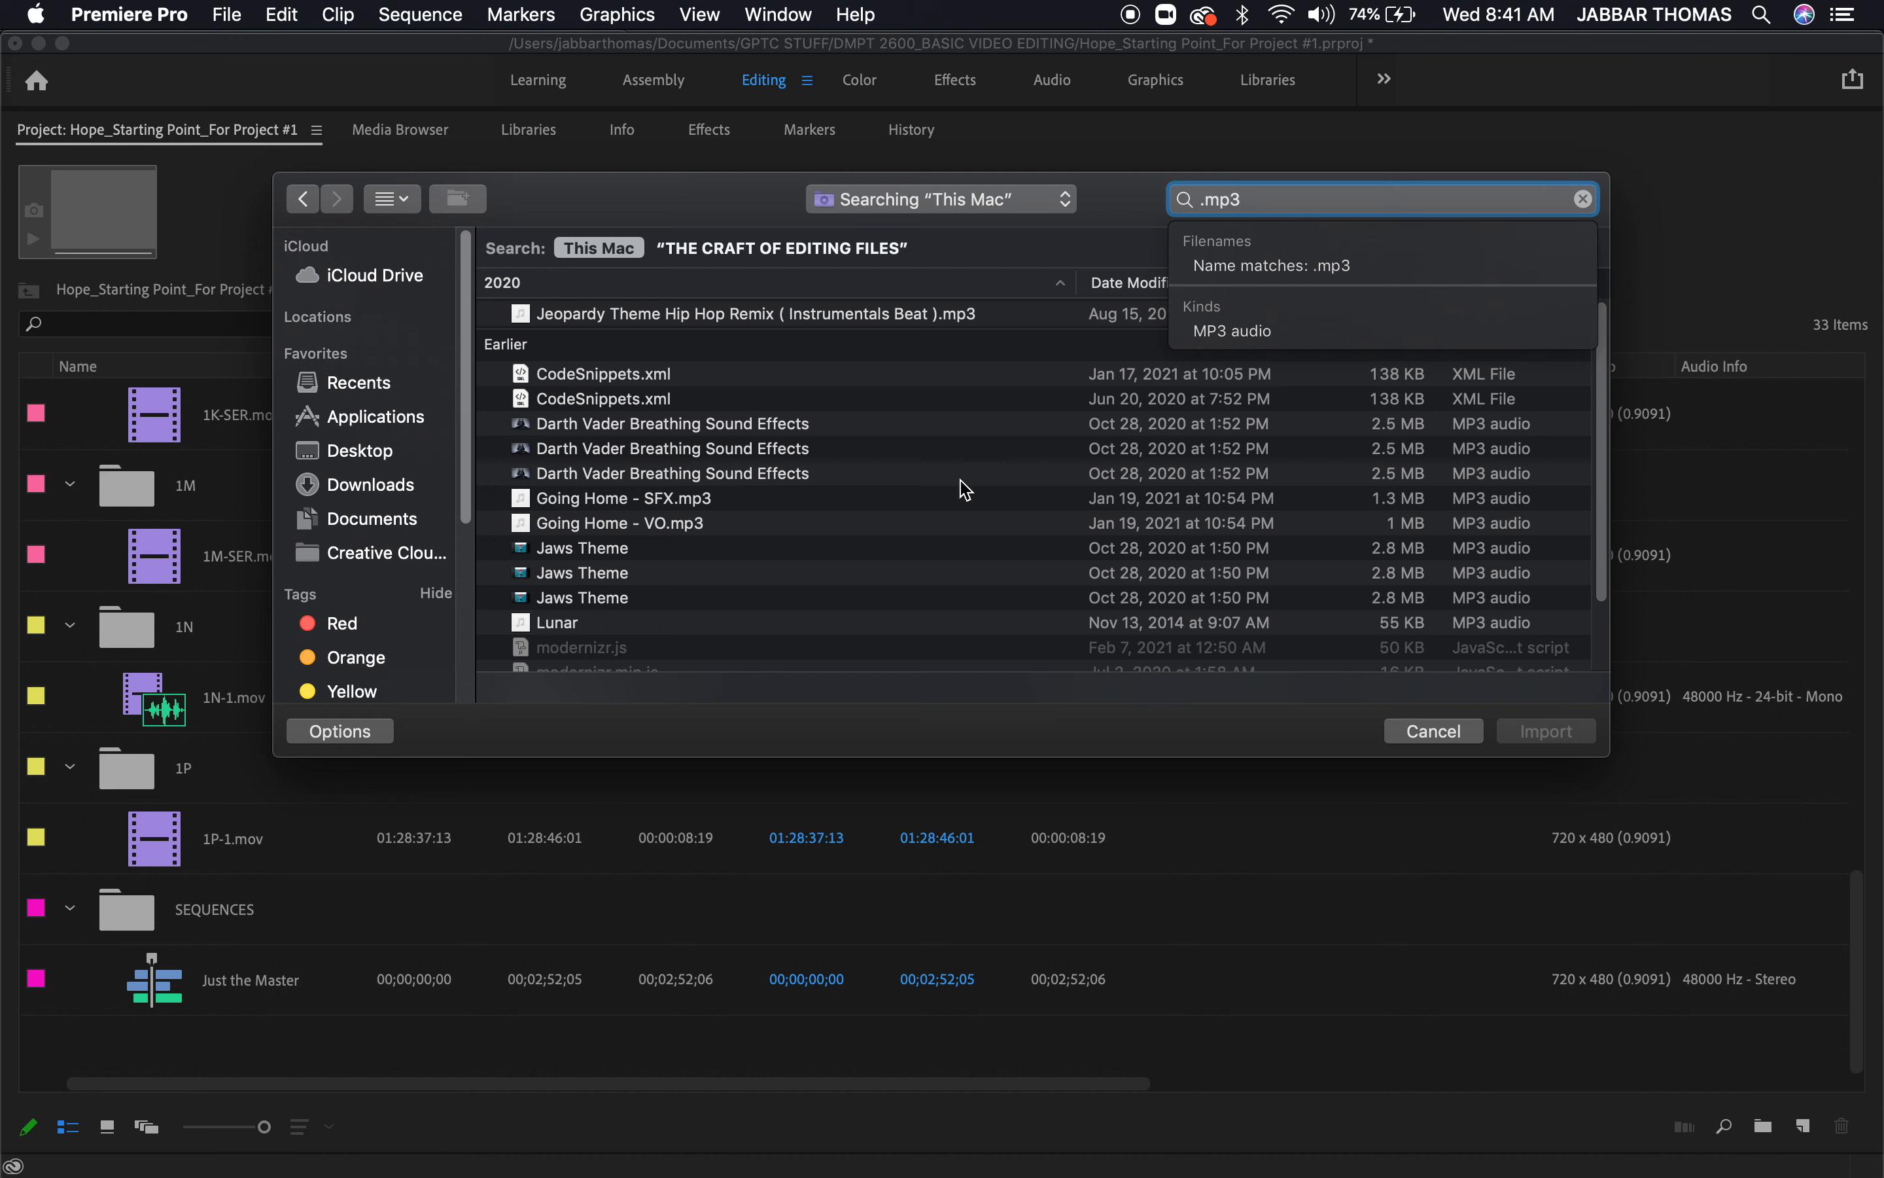
Select Going Home - VO.mp3 in the search results and open the Audio folder that contains it
click(698, 524)
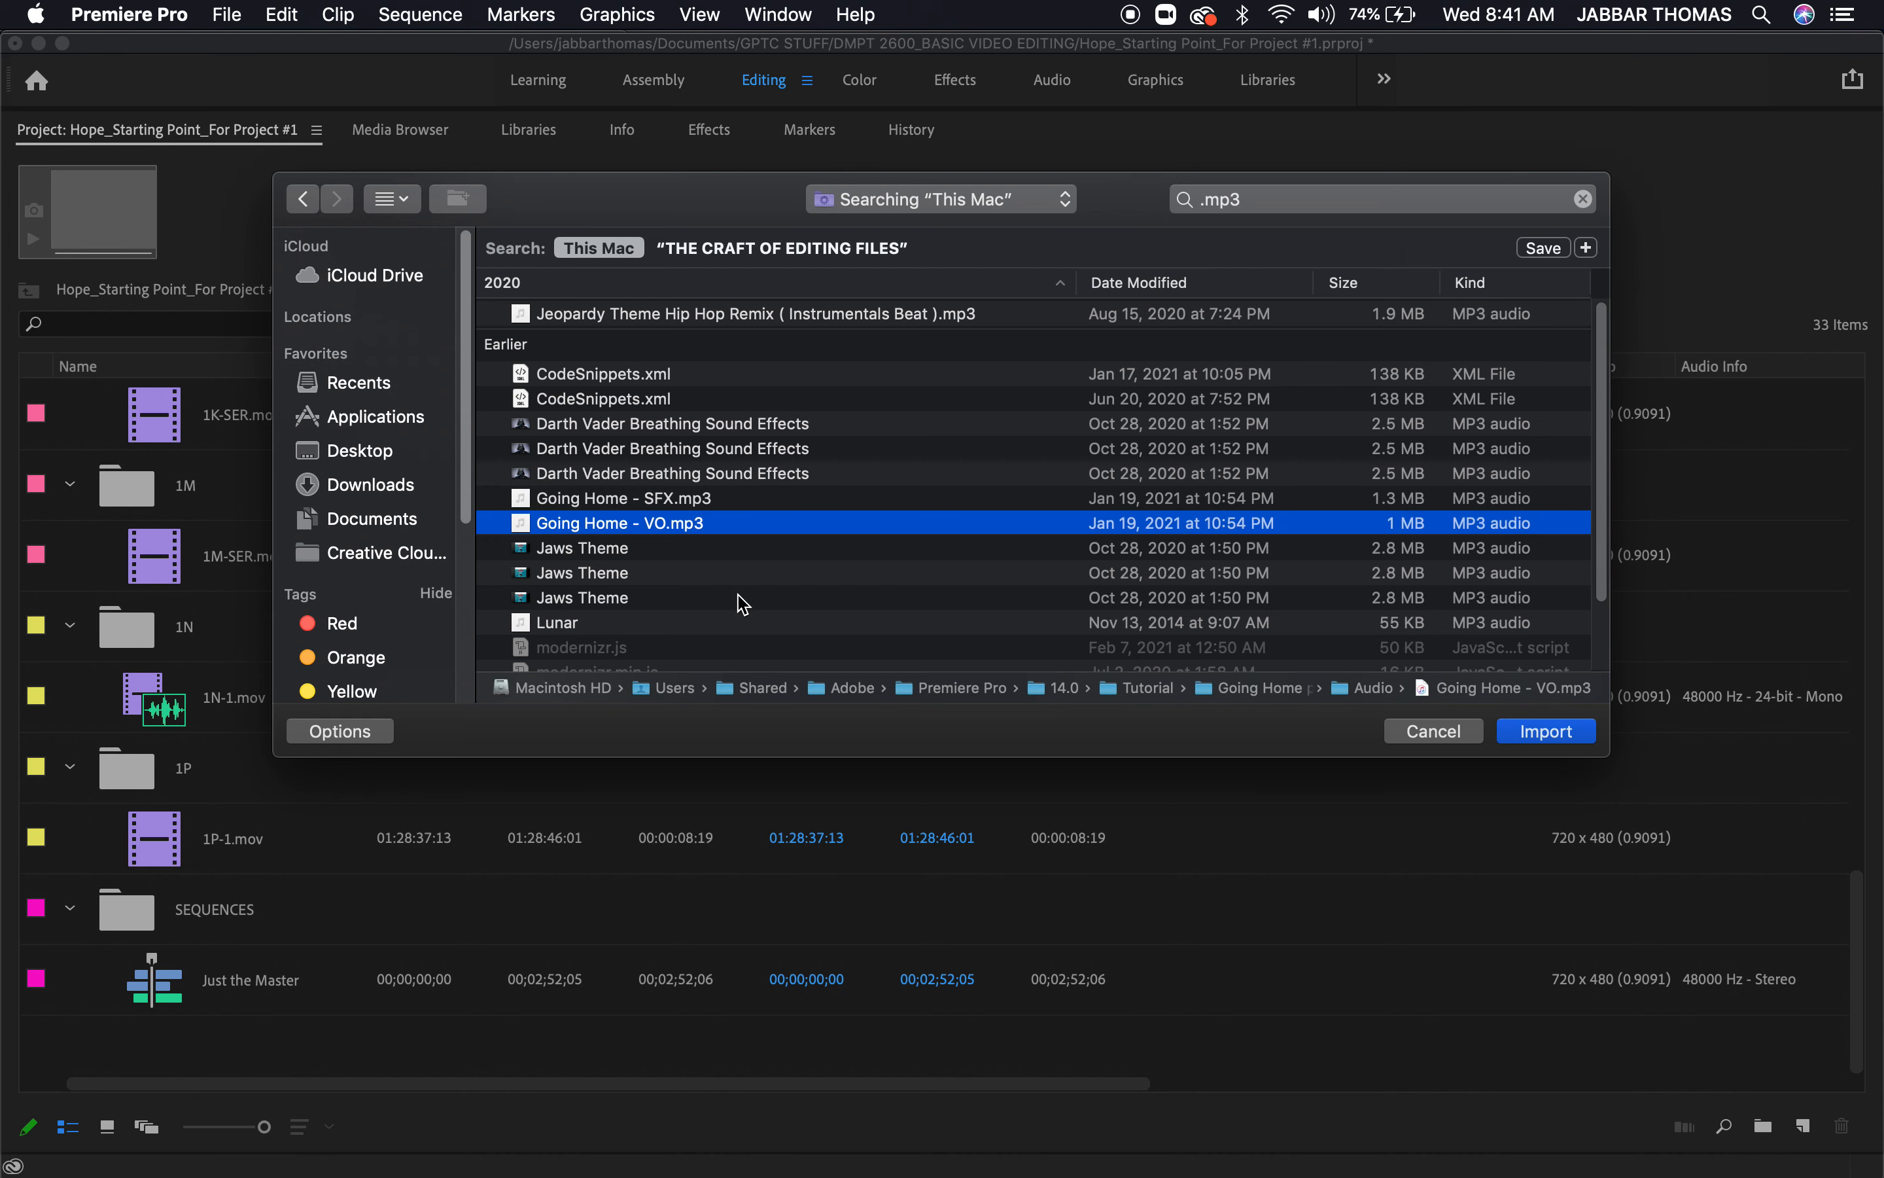
scroll(740, 604, down, 3)
scroll(744, 604, up, 3)
drag(532, 530, 564, 556)
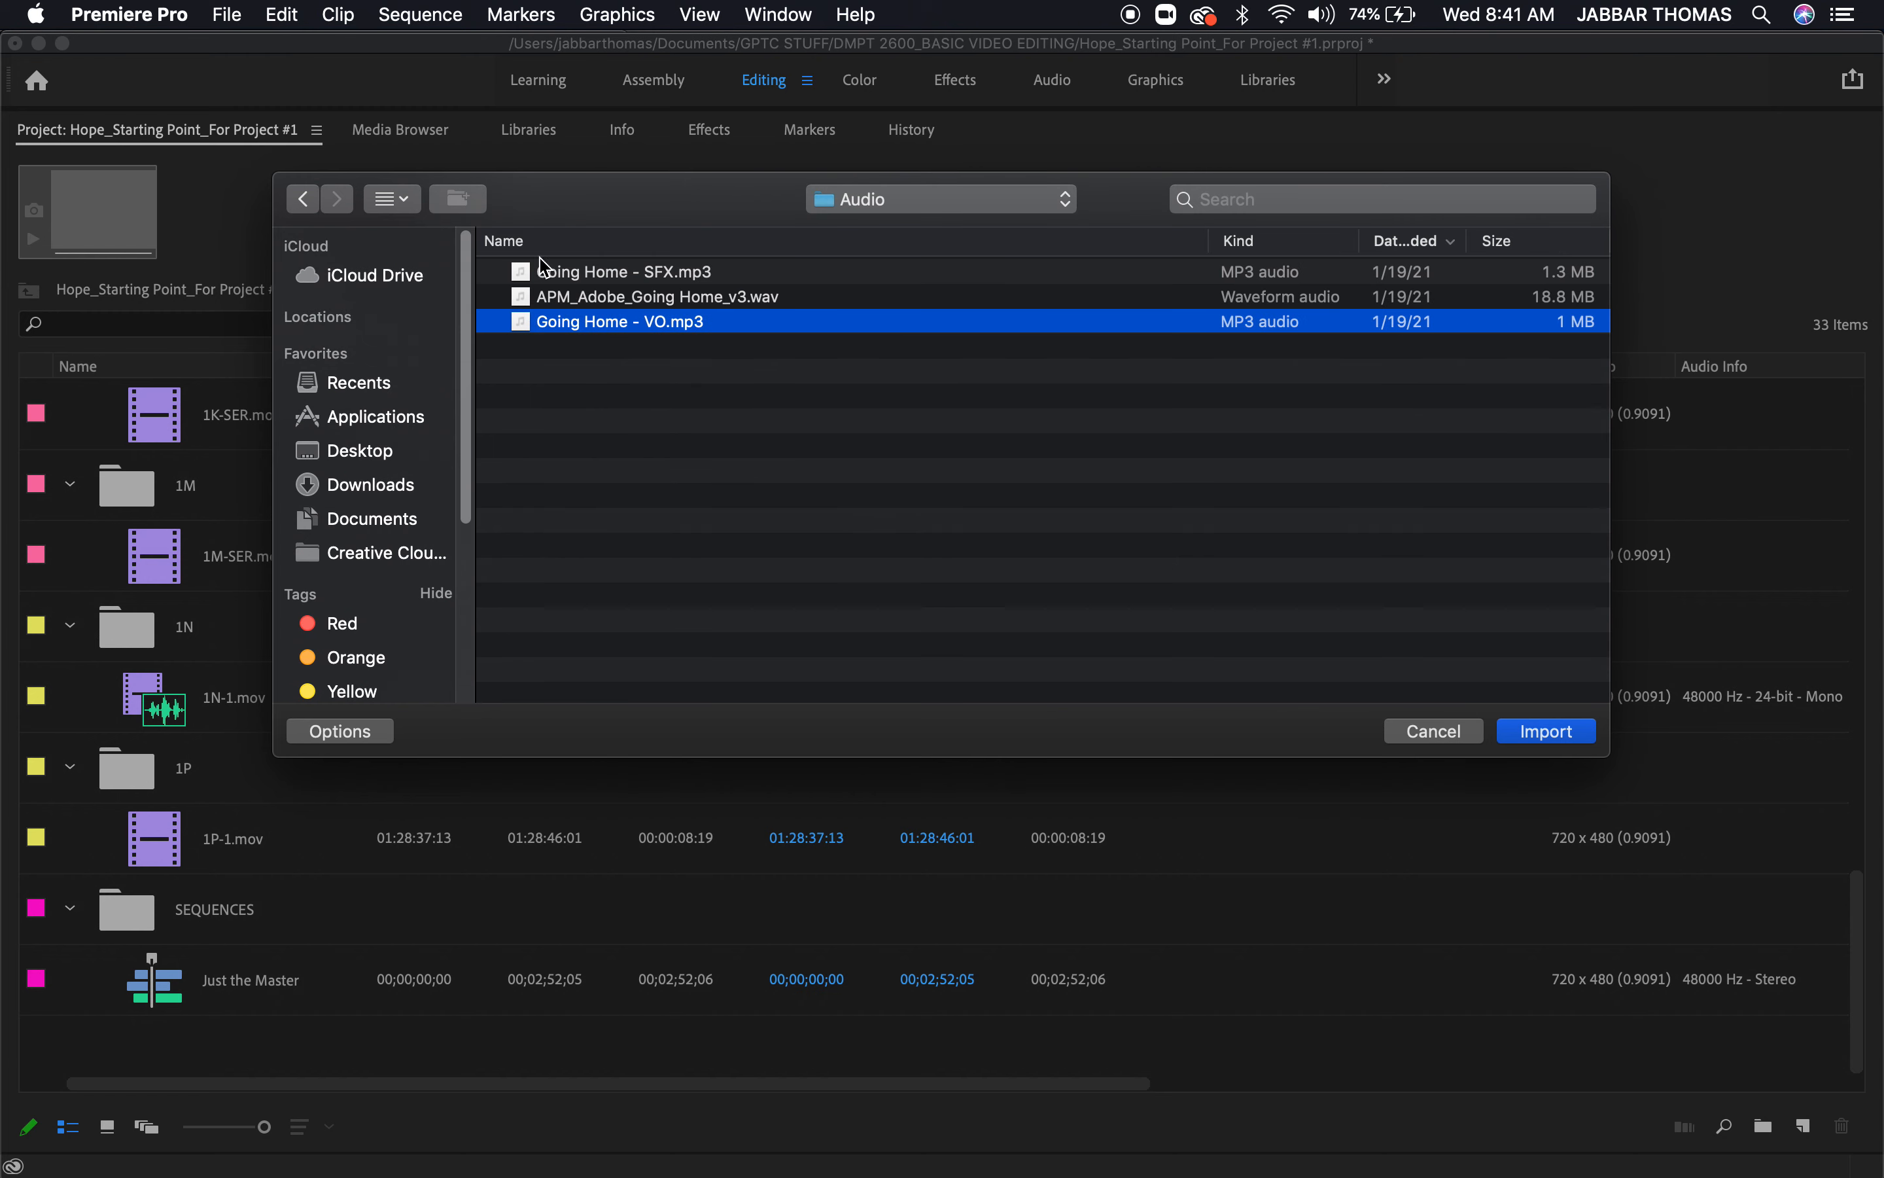
Return to the .mp3 search and limit its scope to the THE CRAFT OF EDITING FILES folder
click(304, 199)
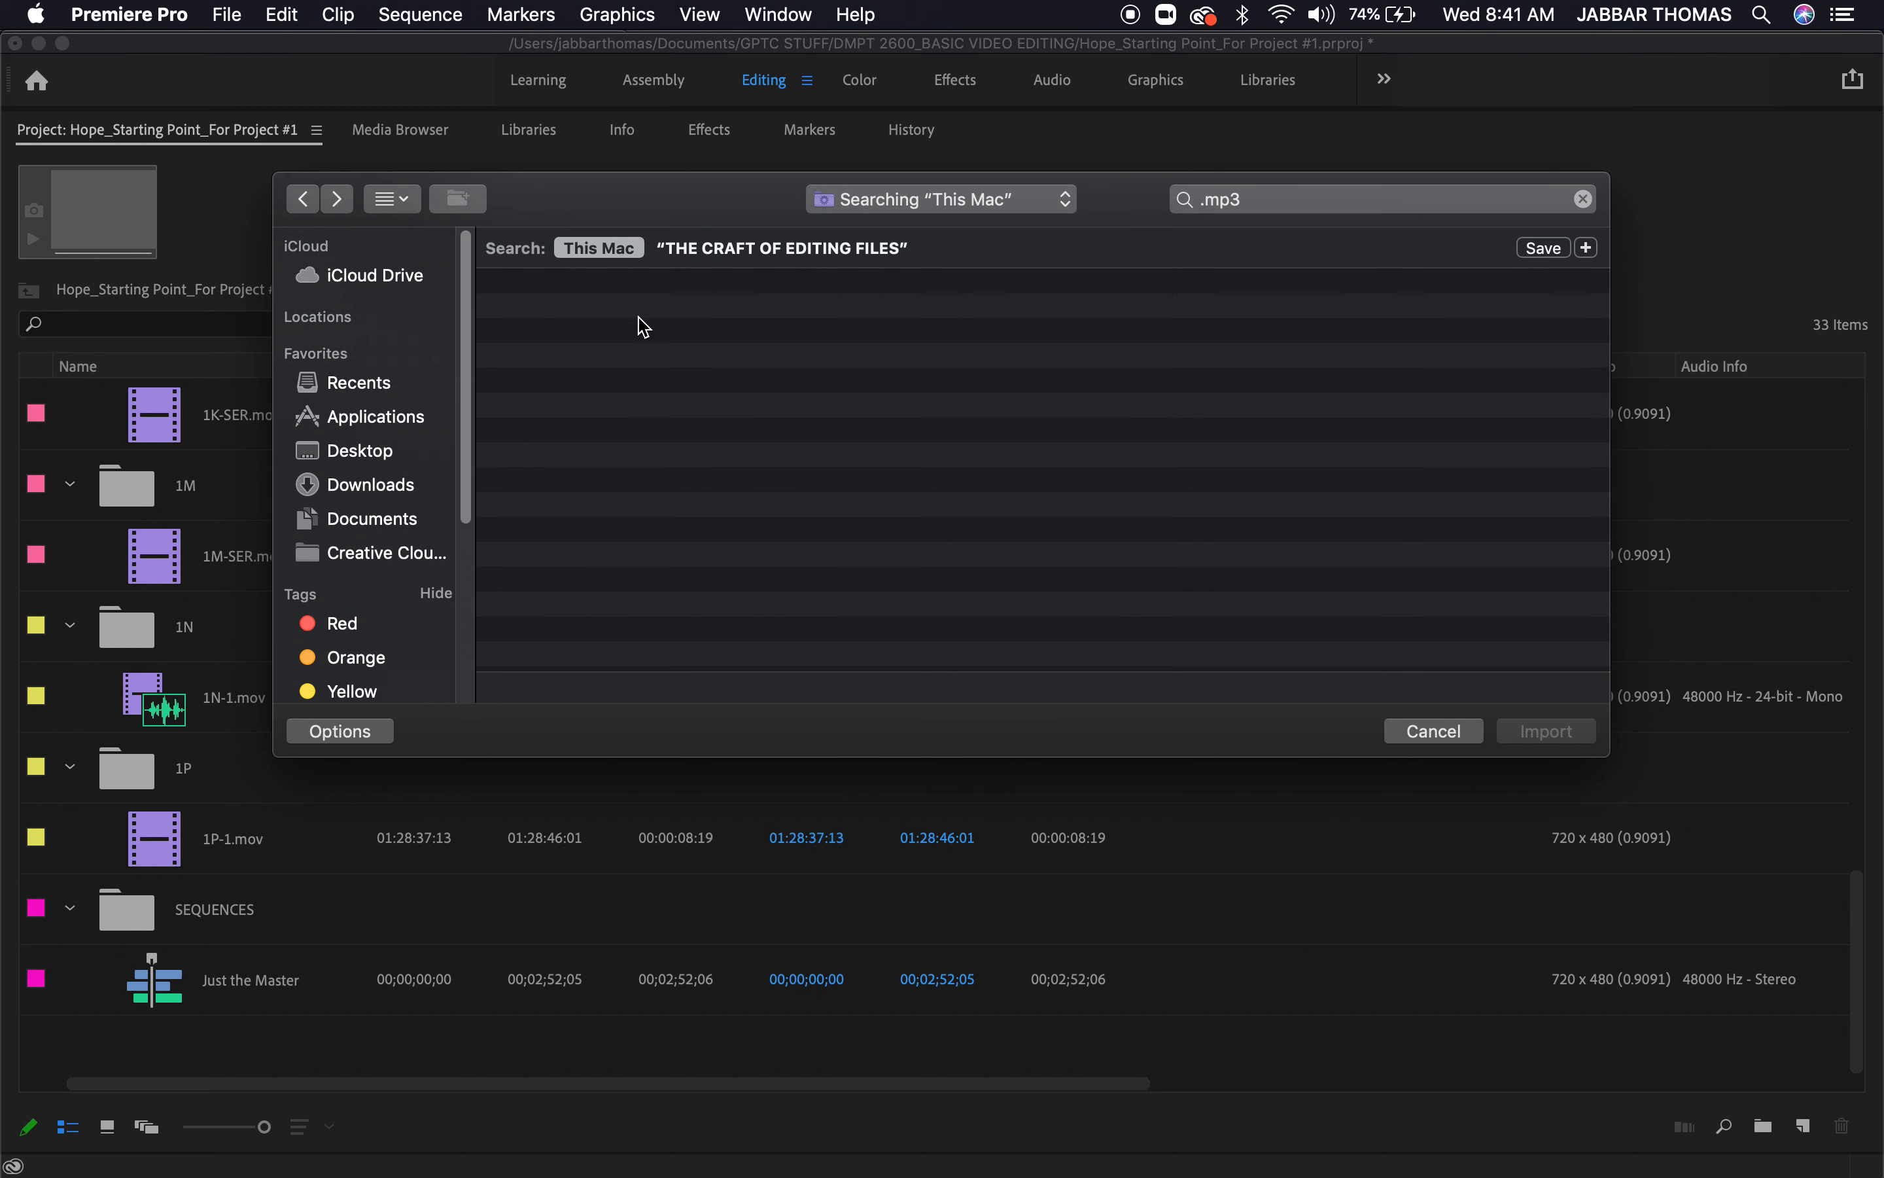
click(751, 253)
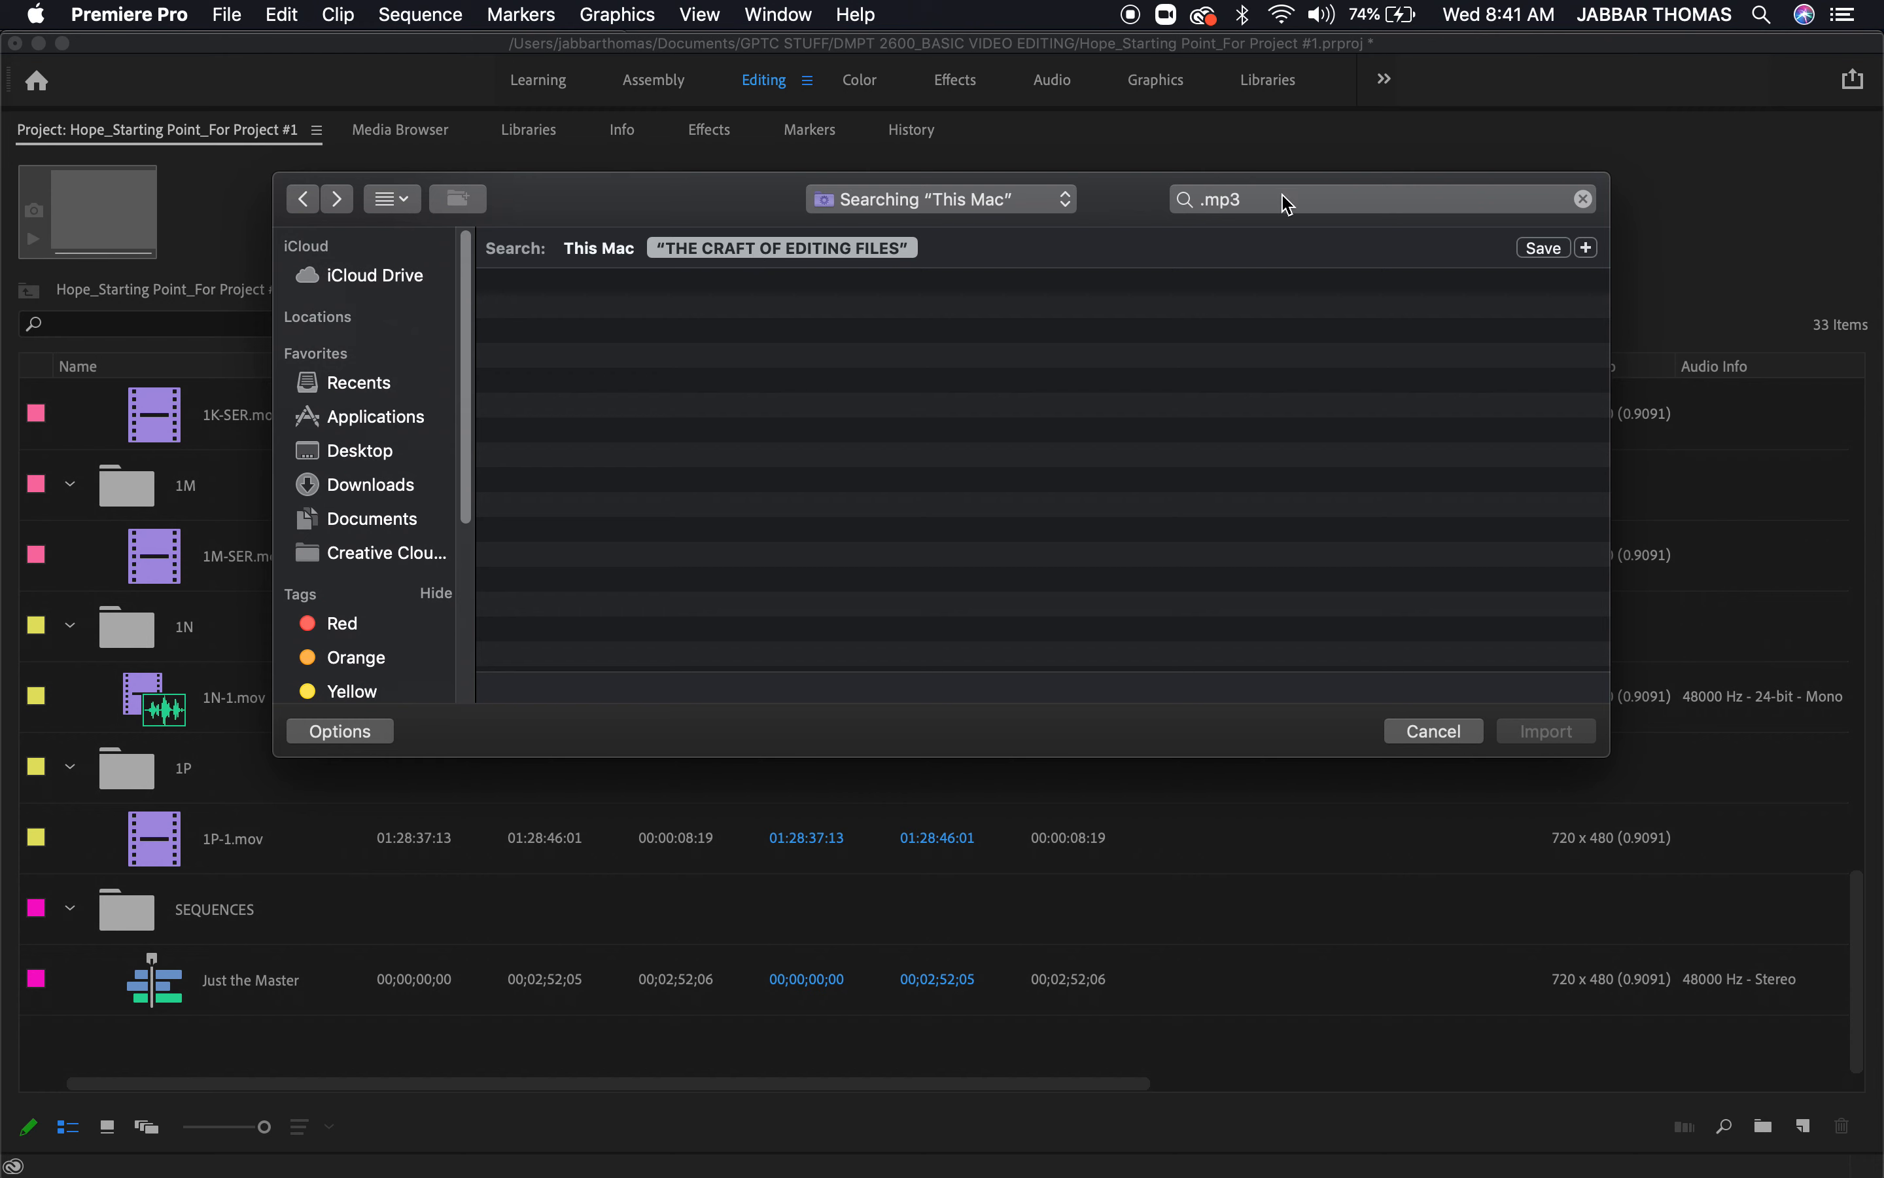
click(1313, 201)
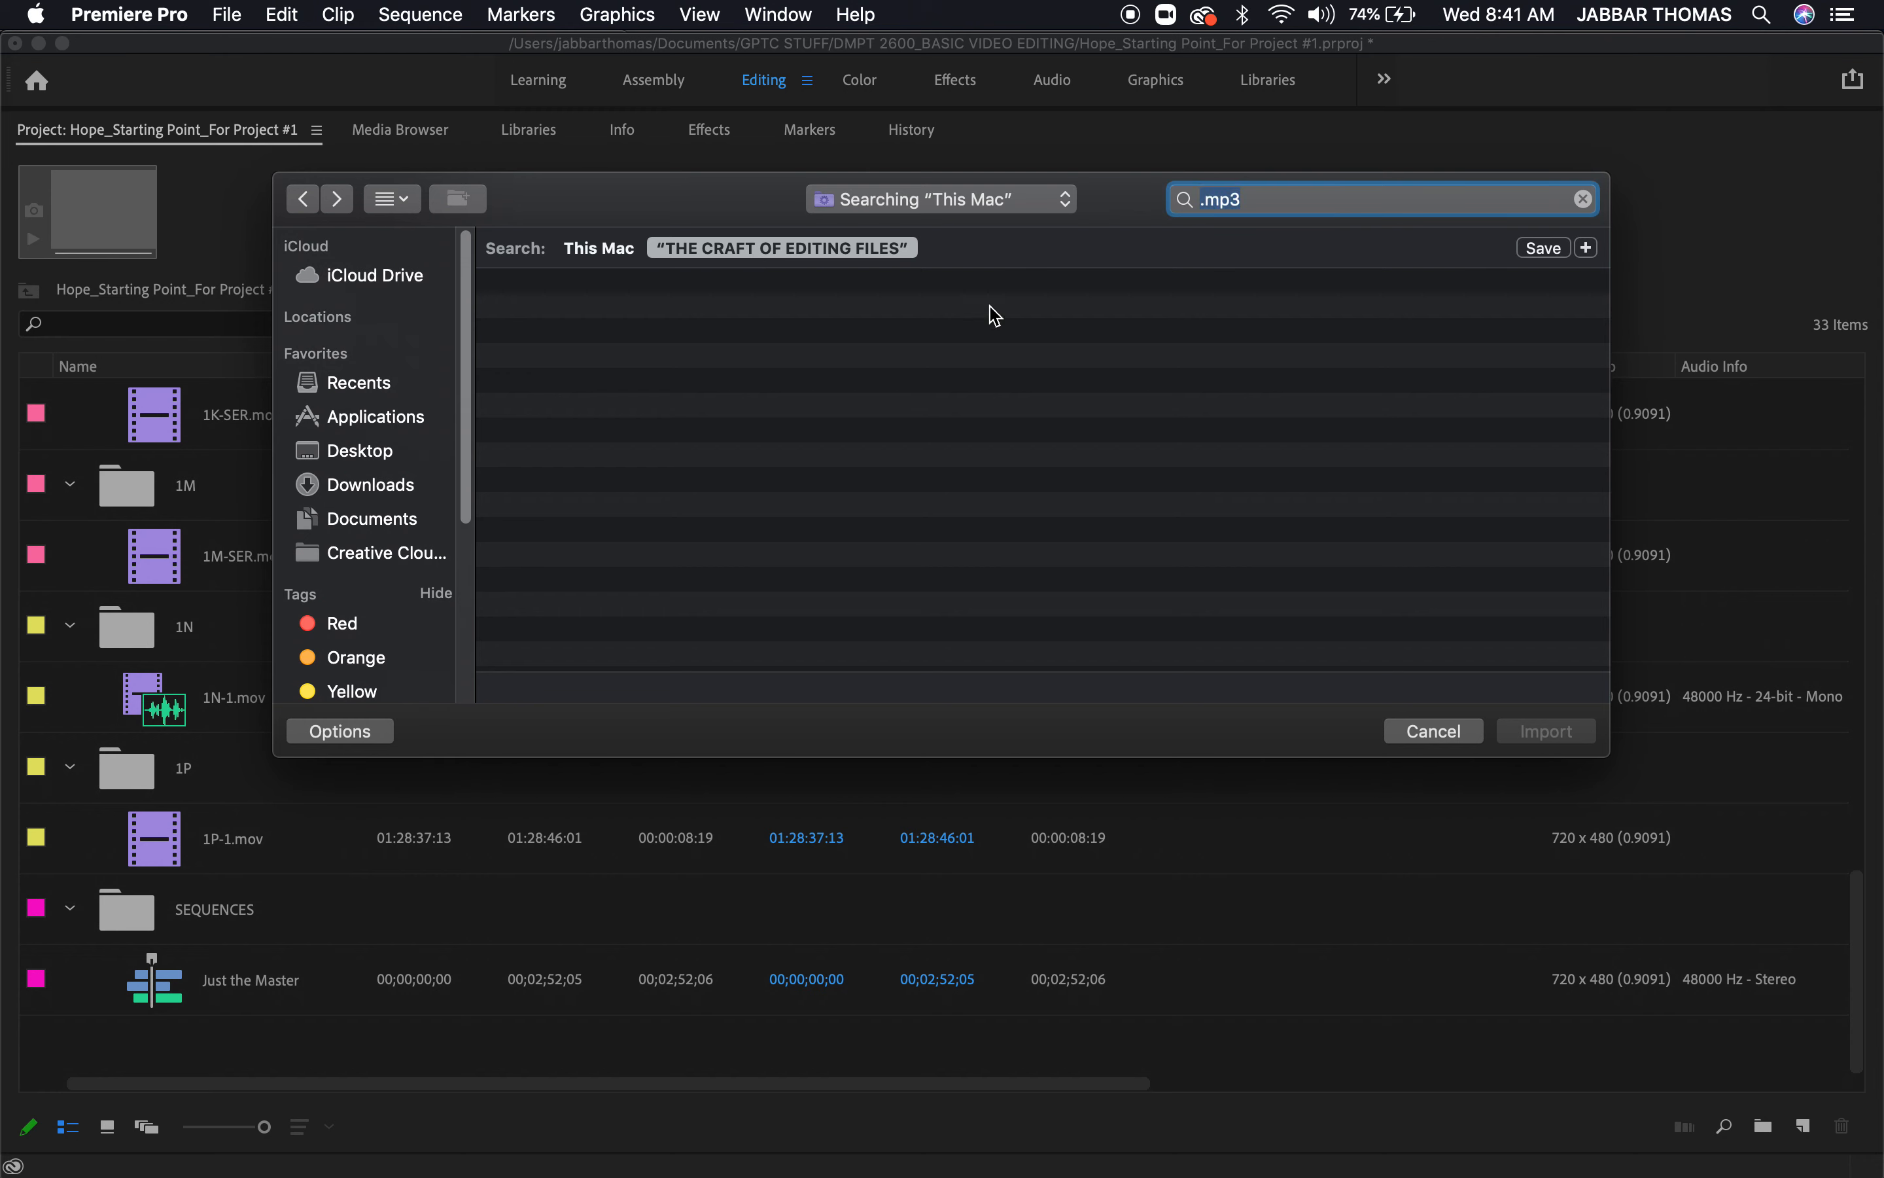
click(1011, 204)
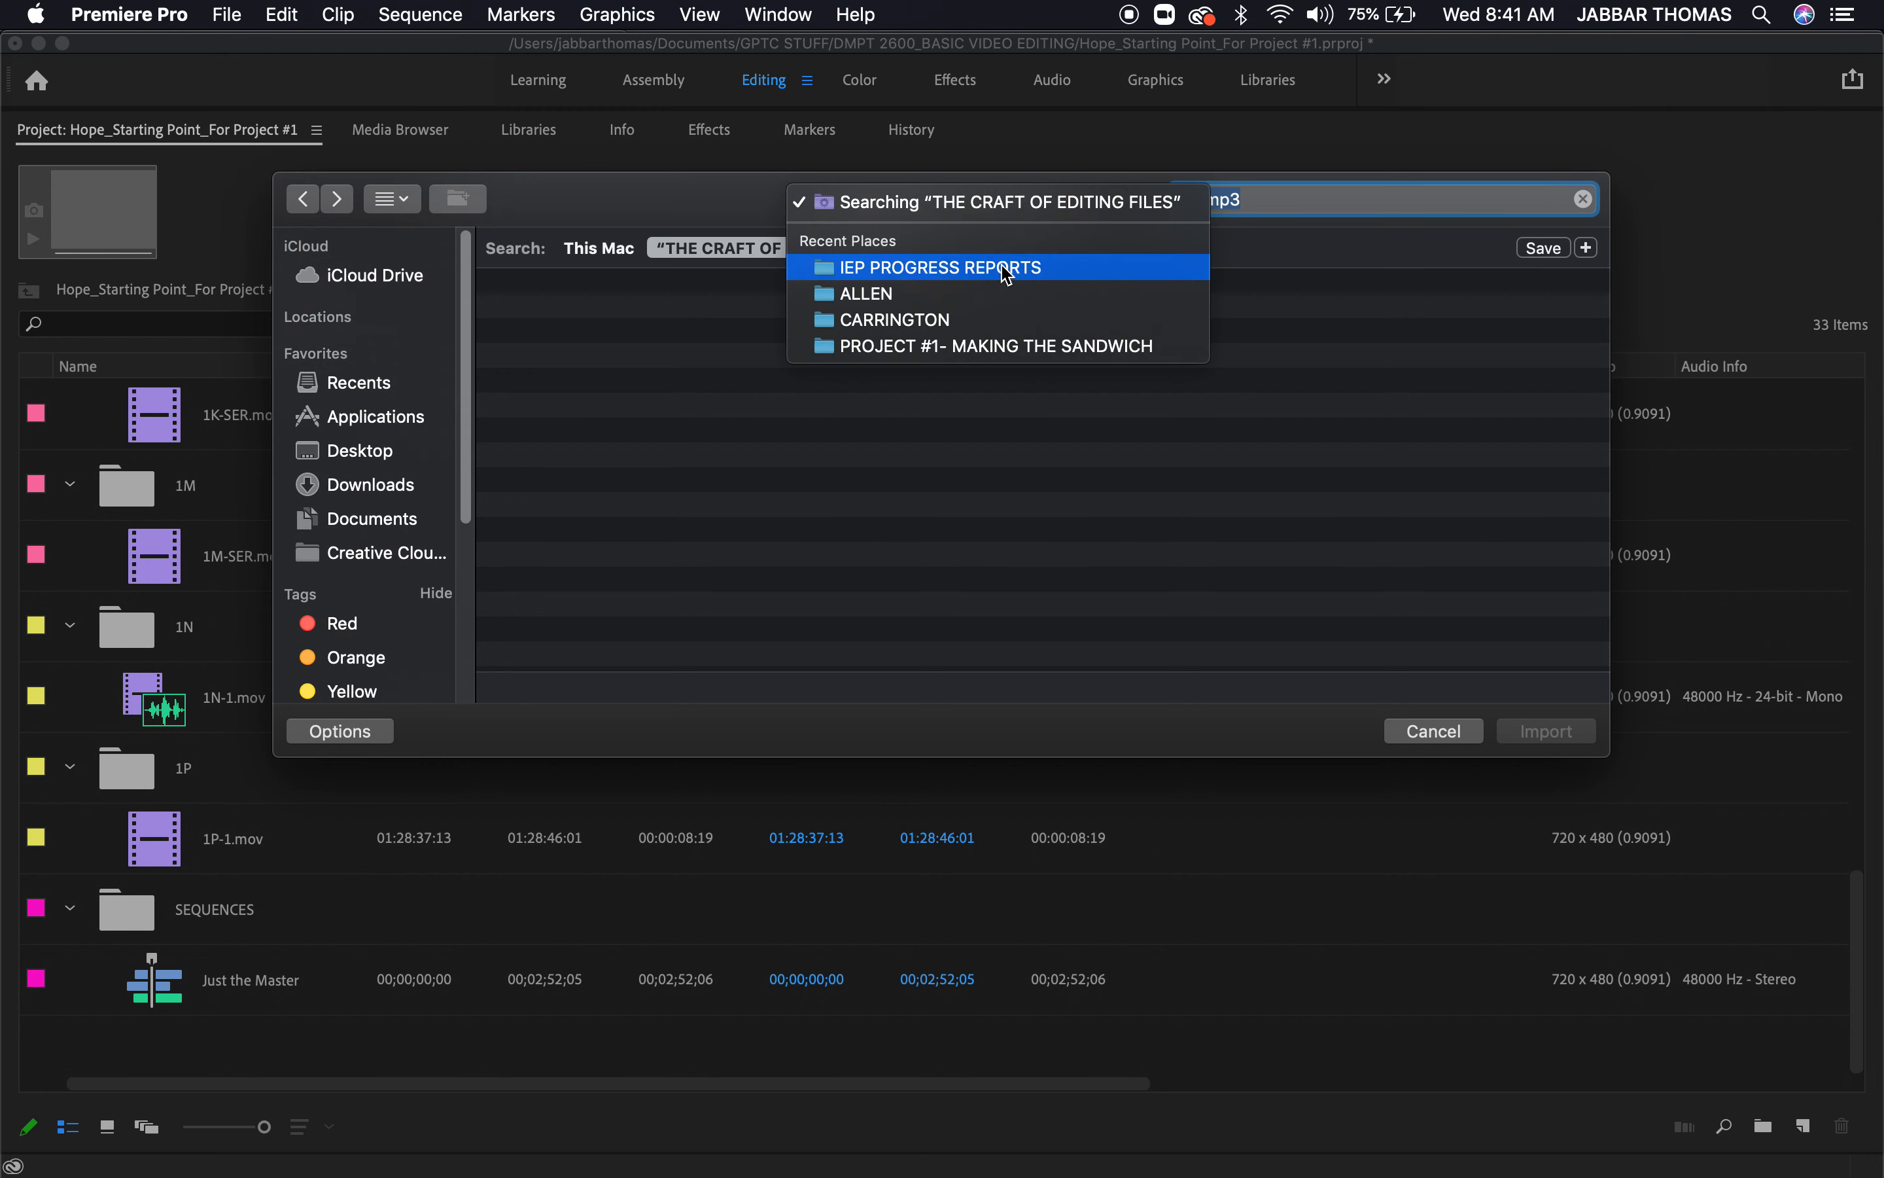
click(1152, 506)
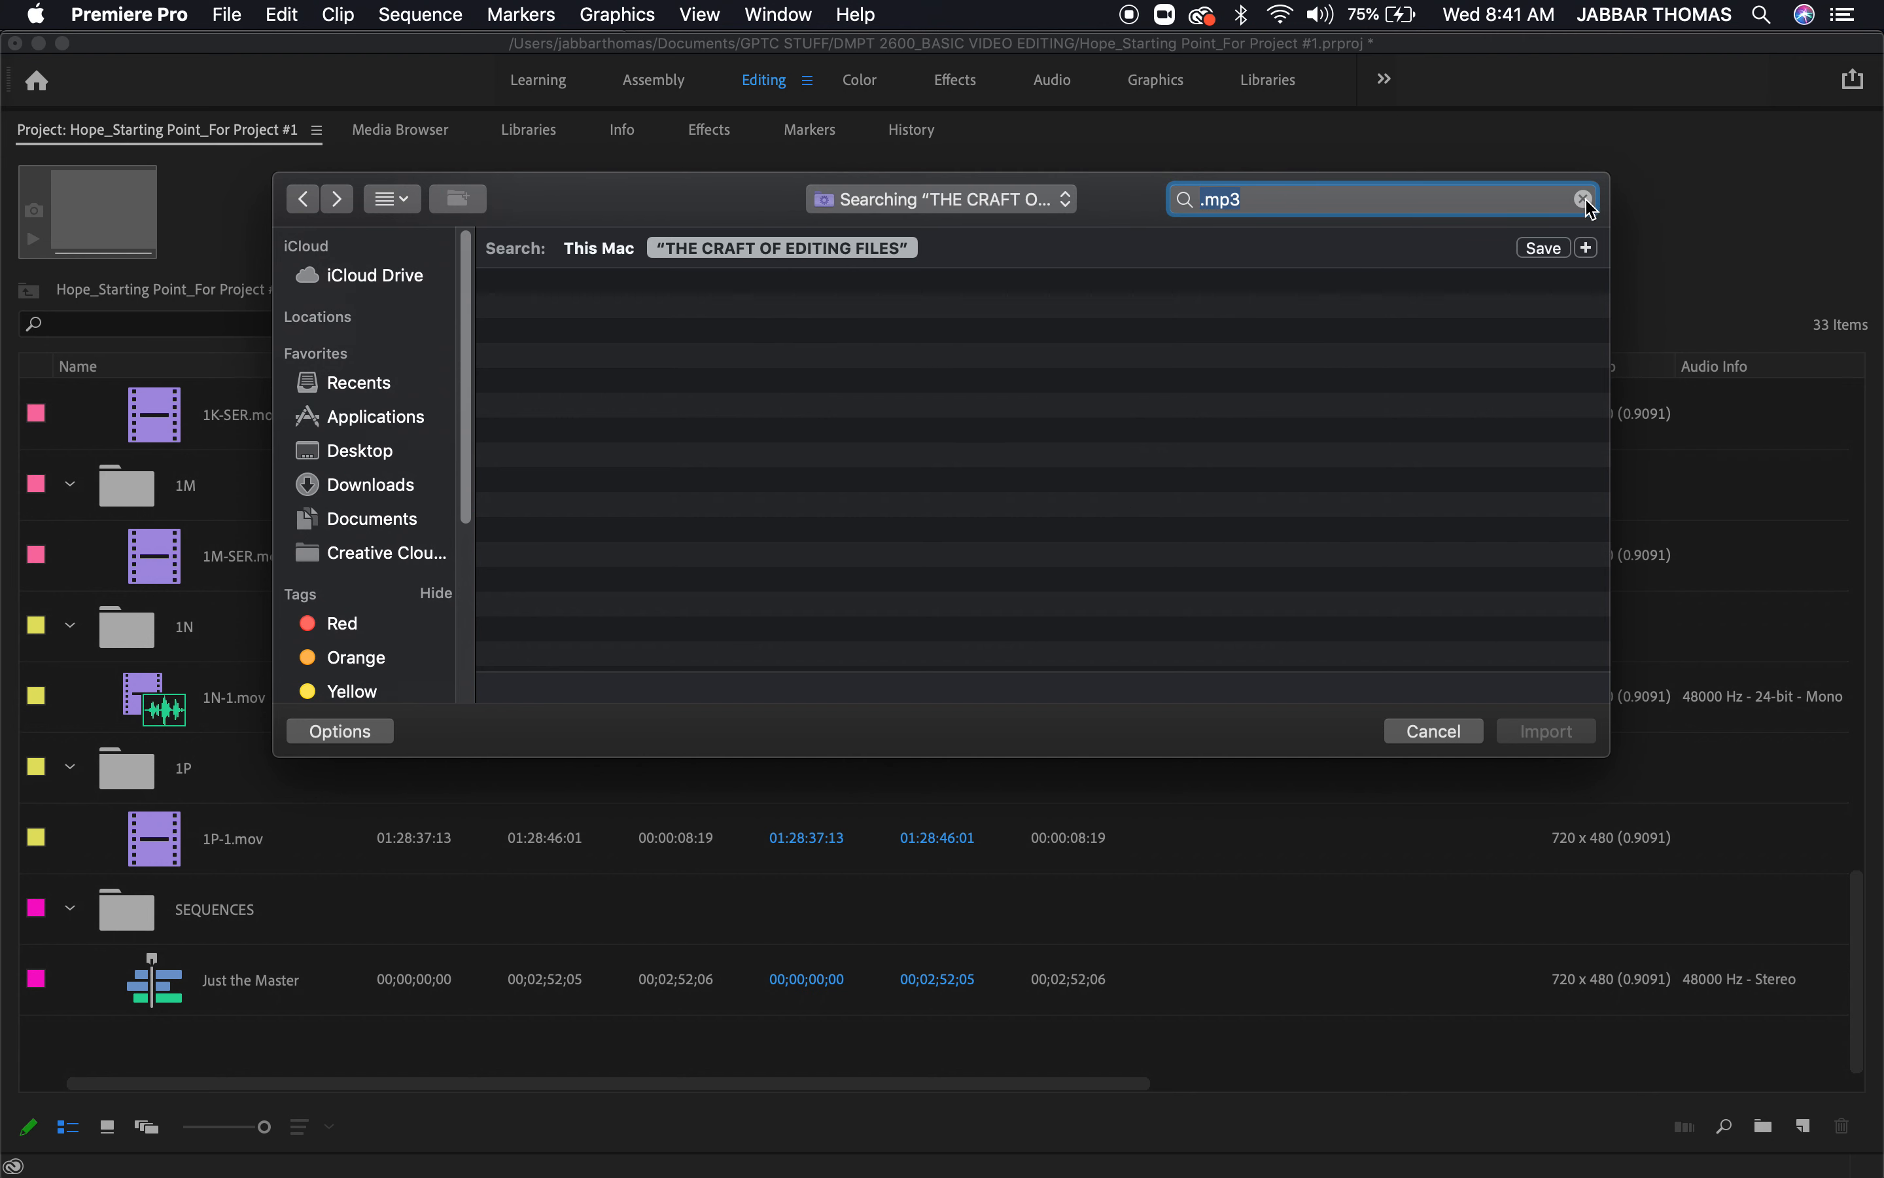
Clear the import search and enter ".mp3" again to search the whole Mac
click(1583, 199)
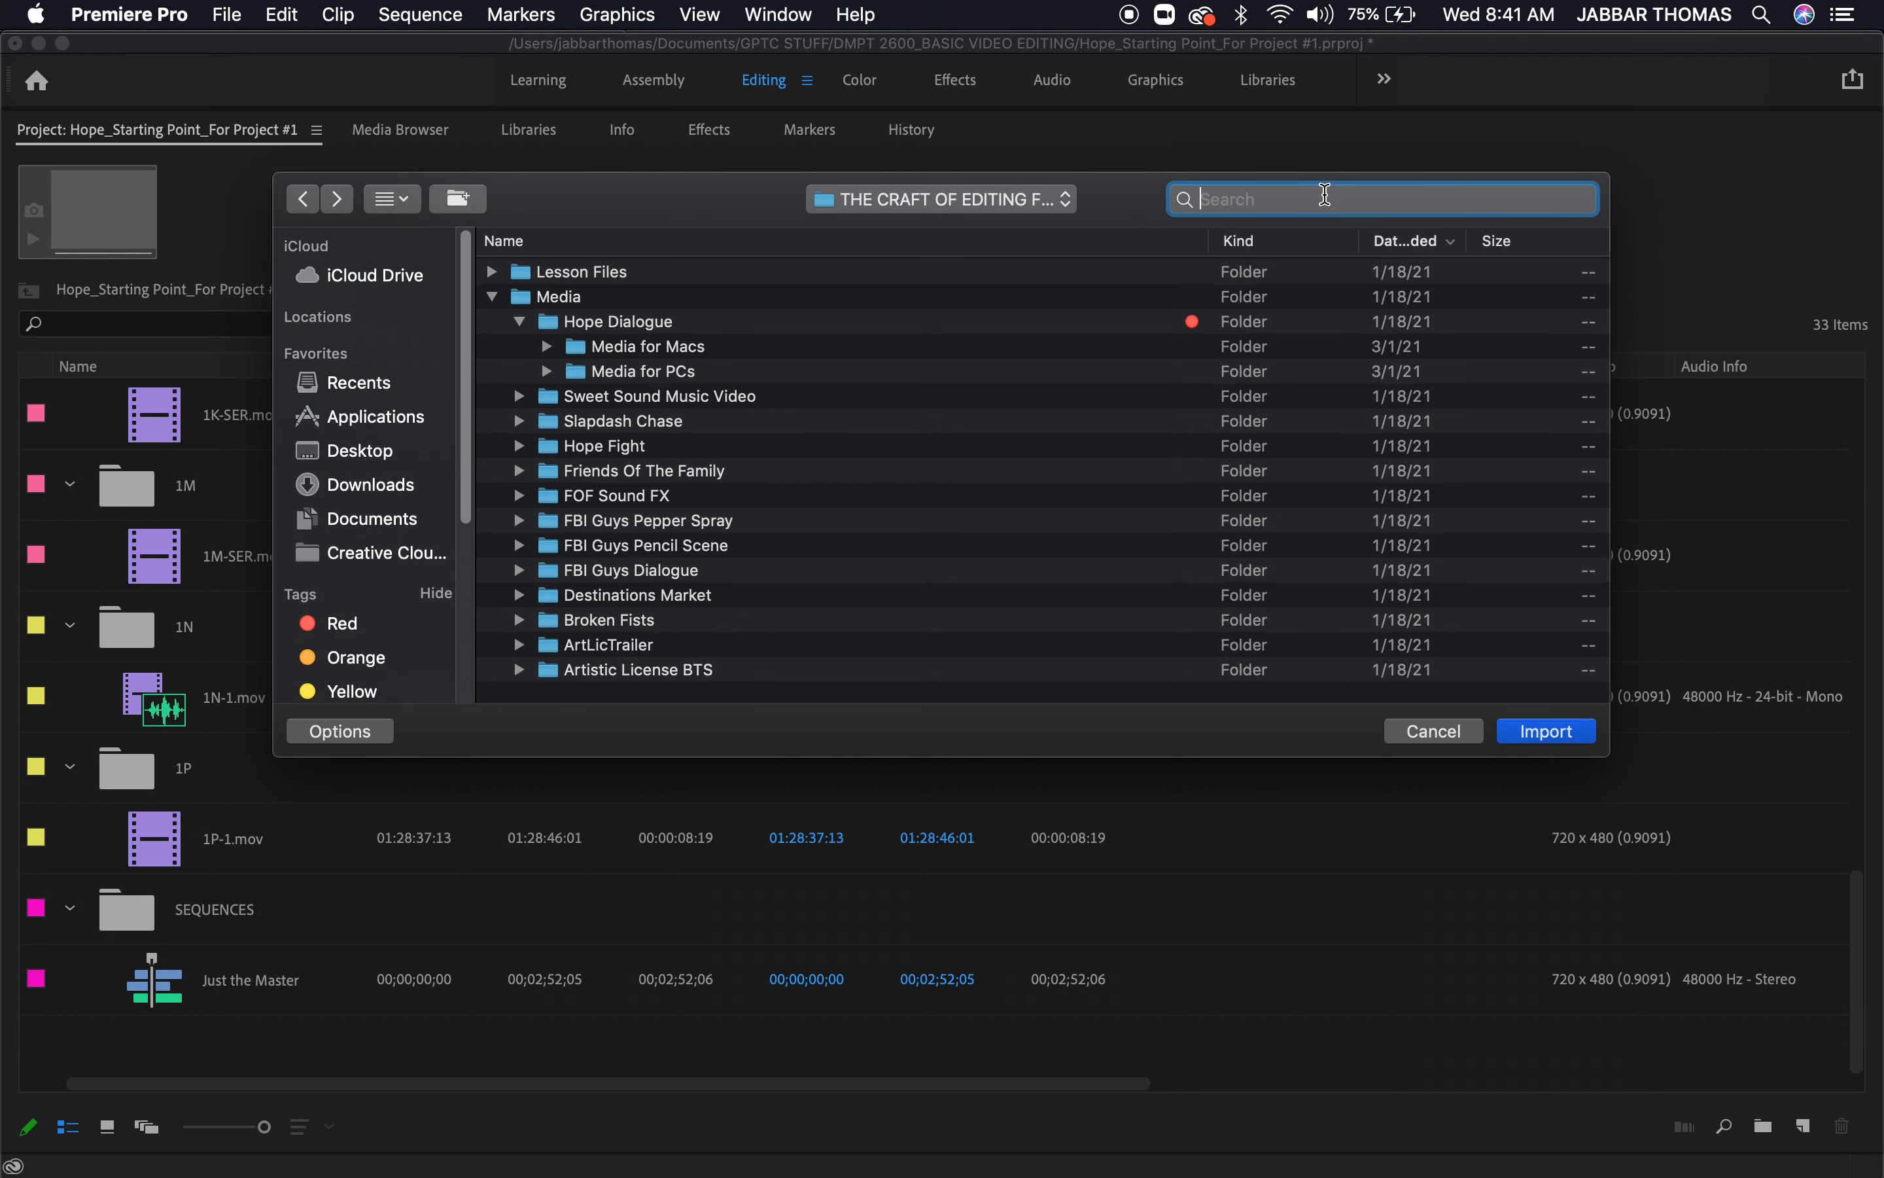
text(.mp)
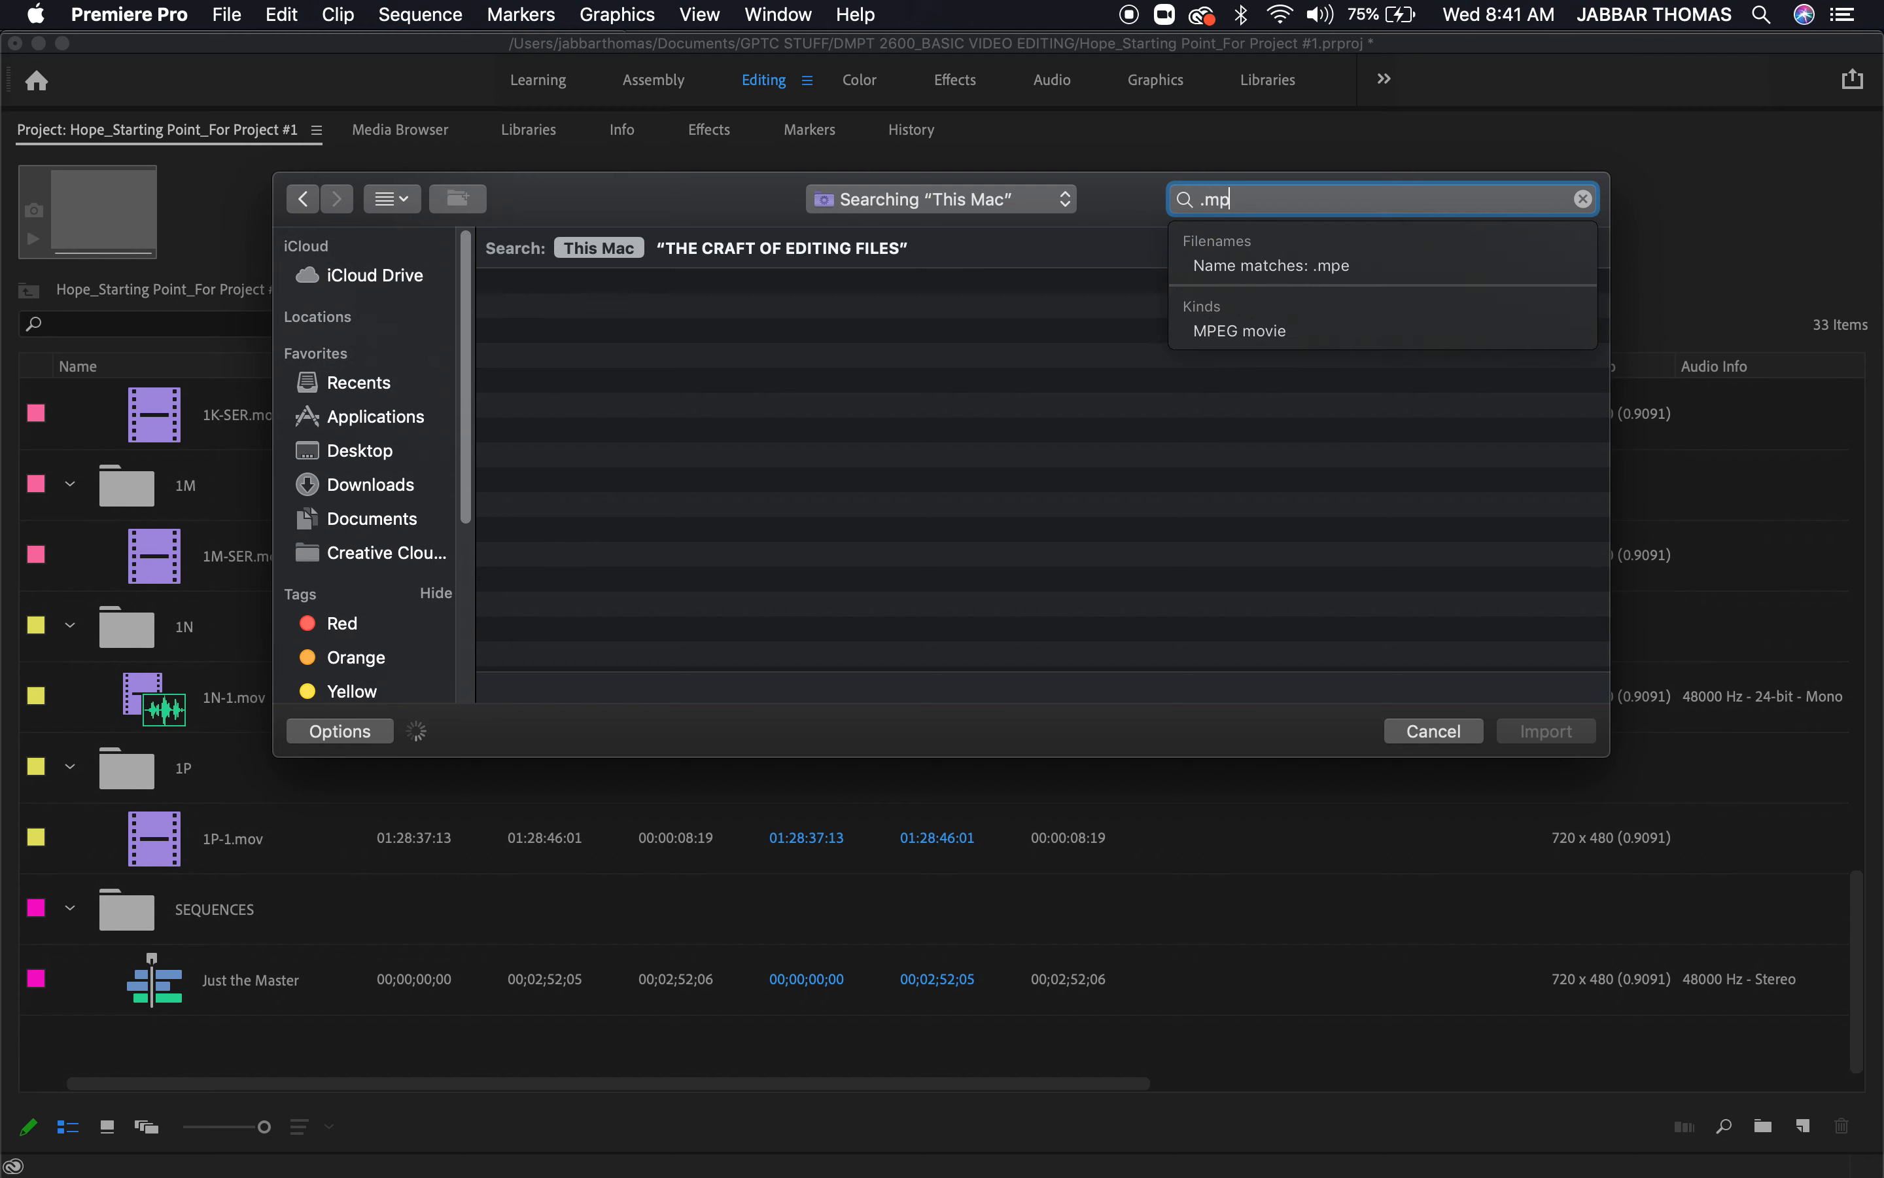
text(3)
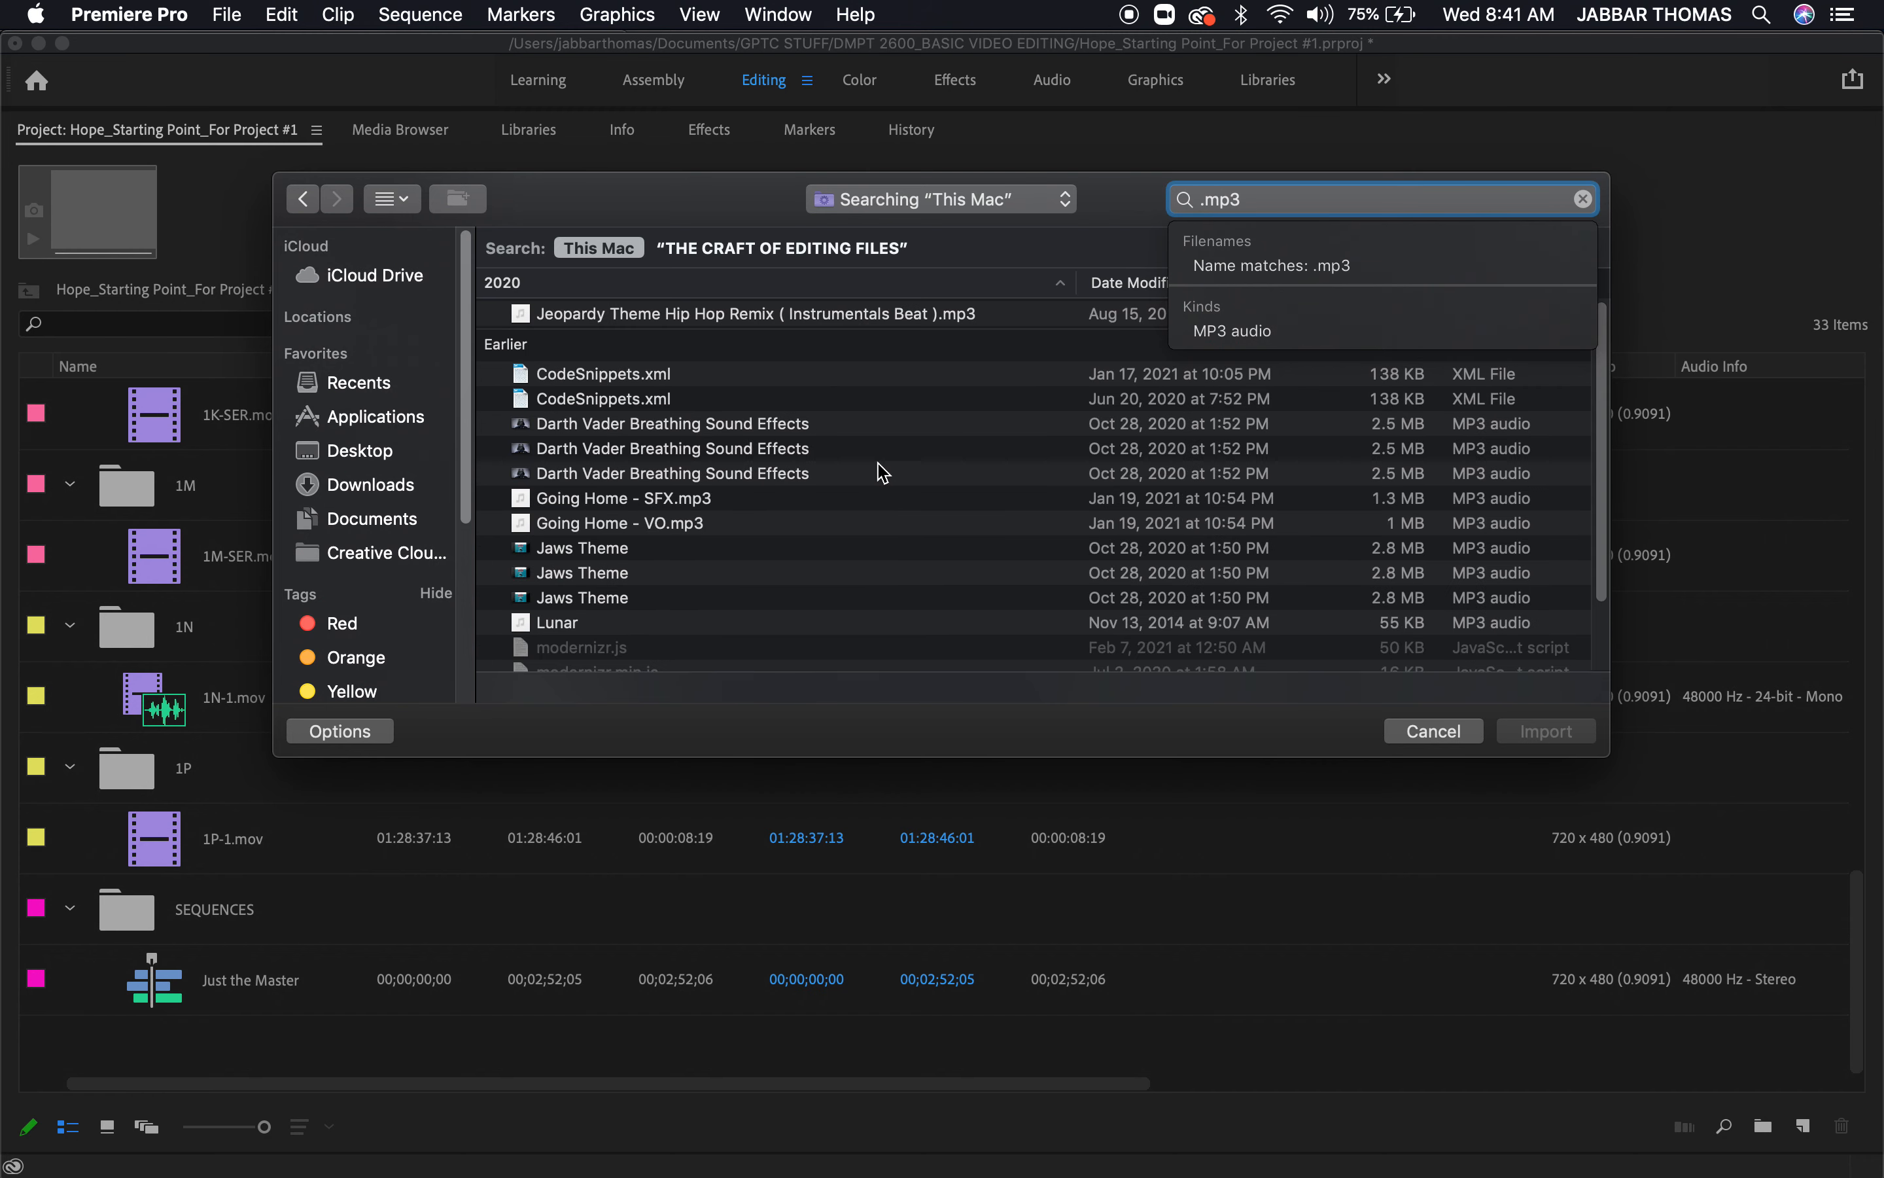
Import the Jaws Theme MP3 and play it in the source monitor to examine its stereo audio waveform
click(565, 550)
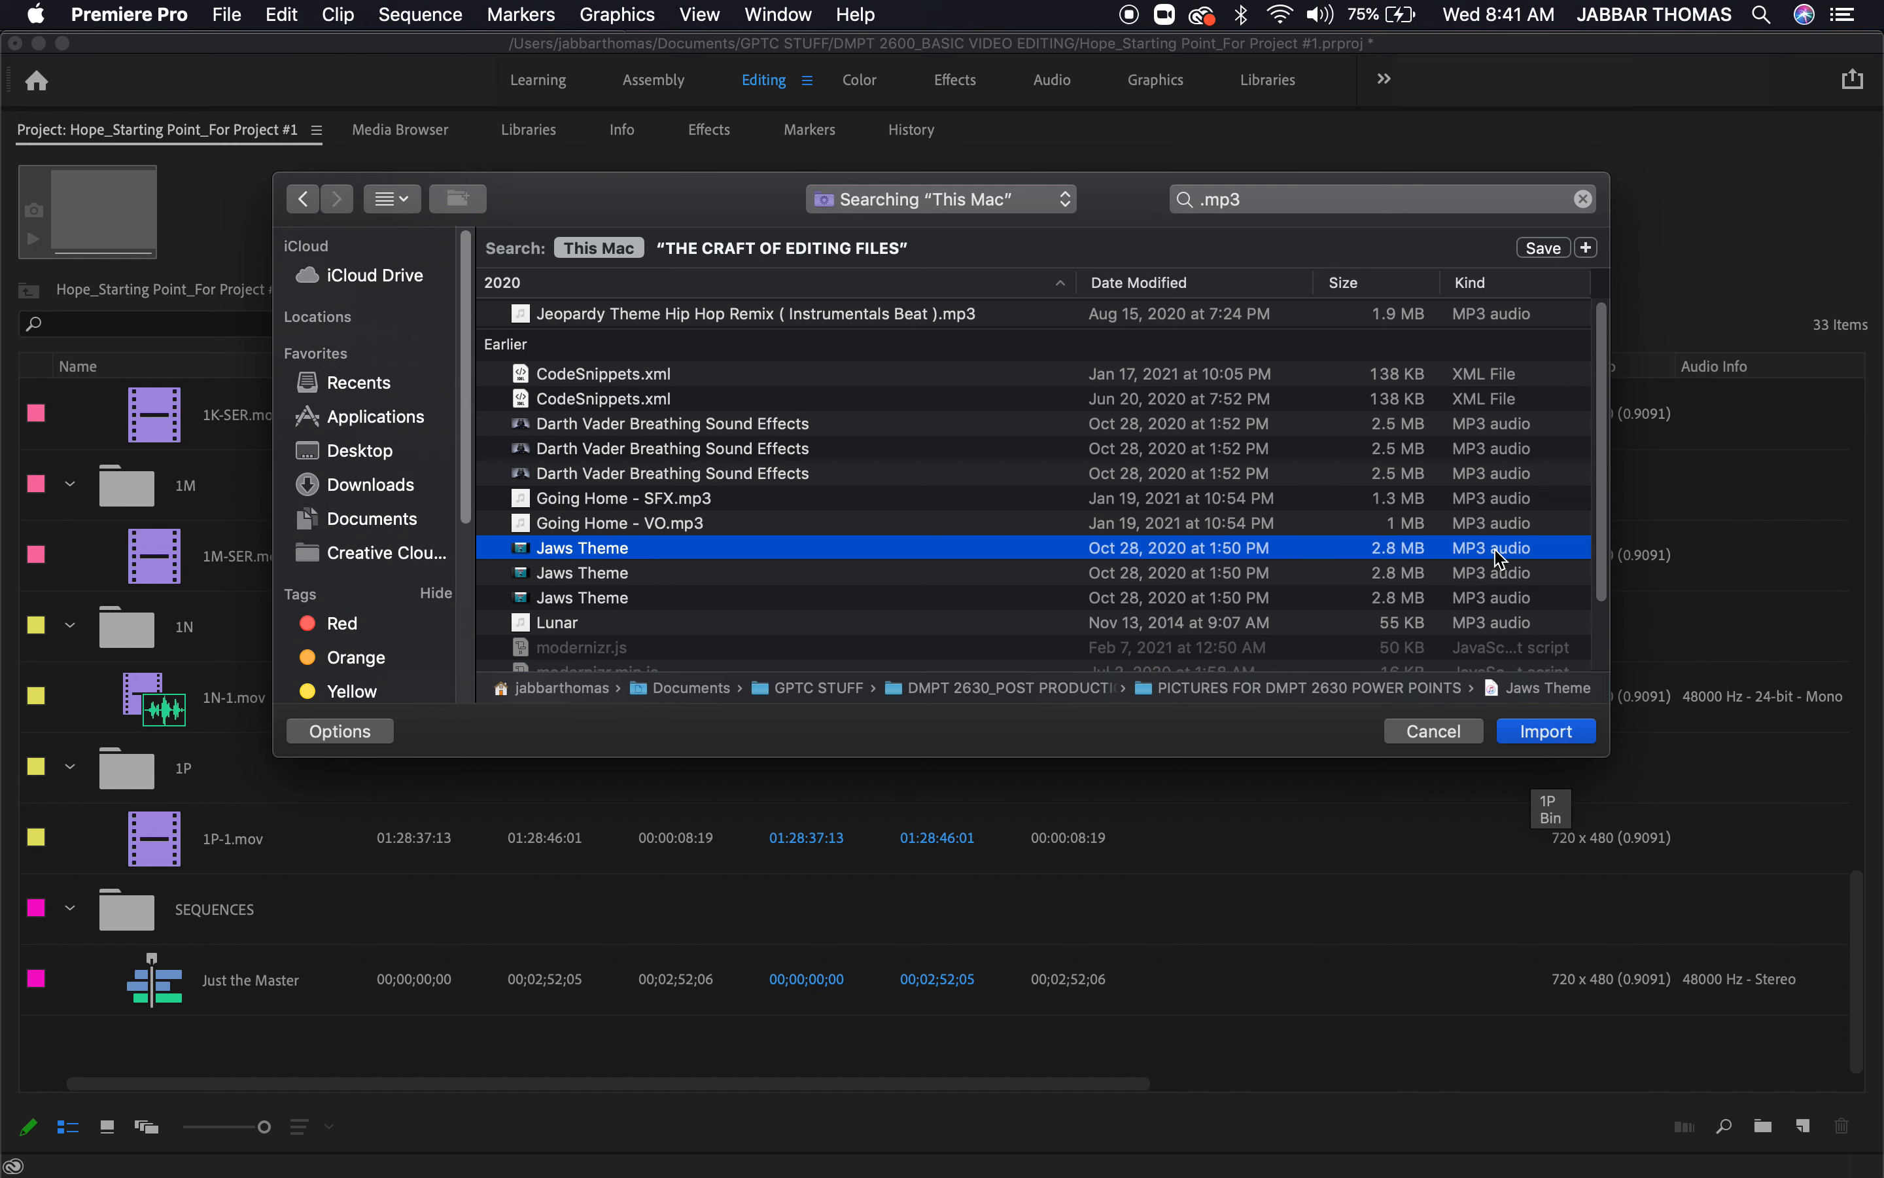
click(1545, 732)
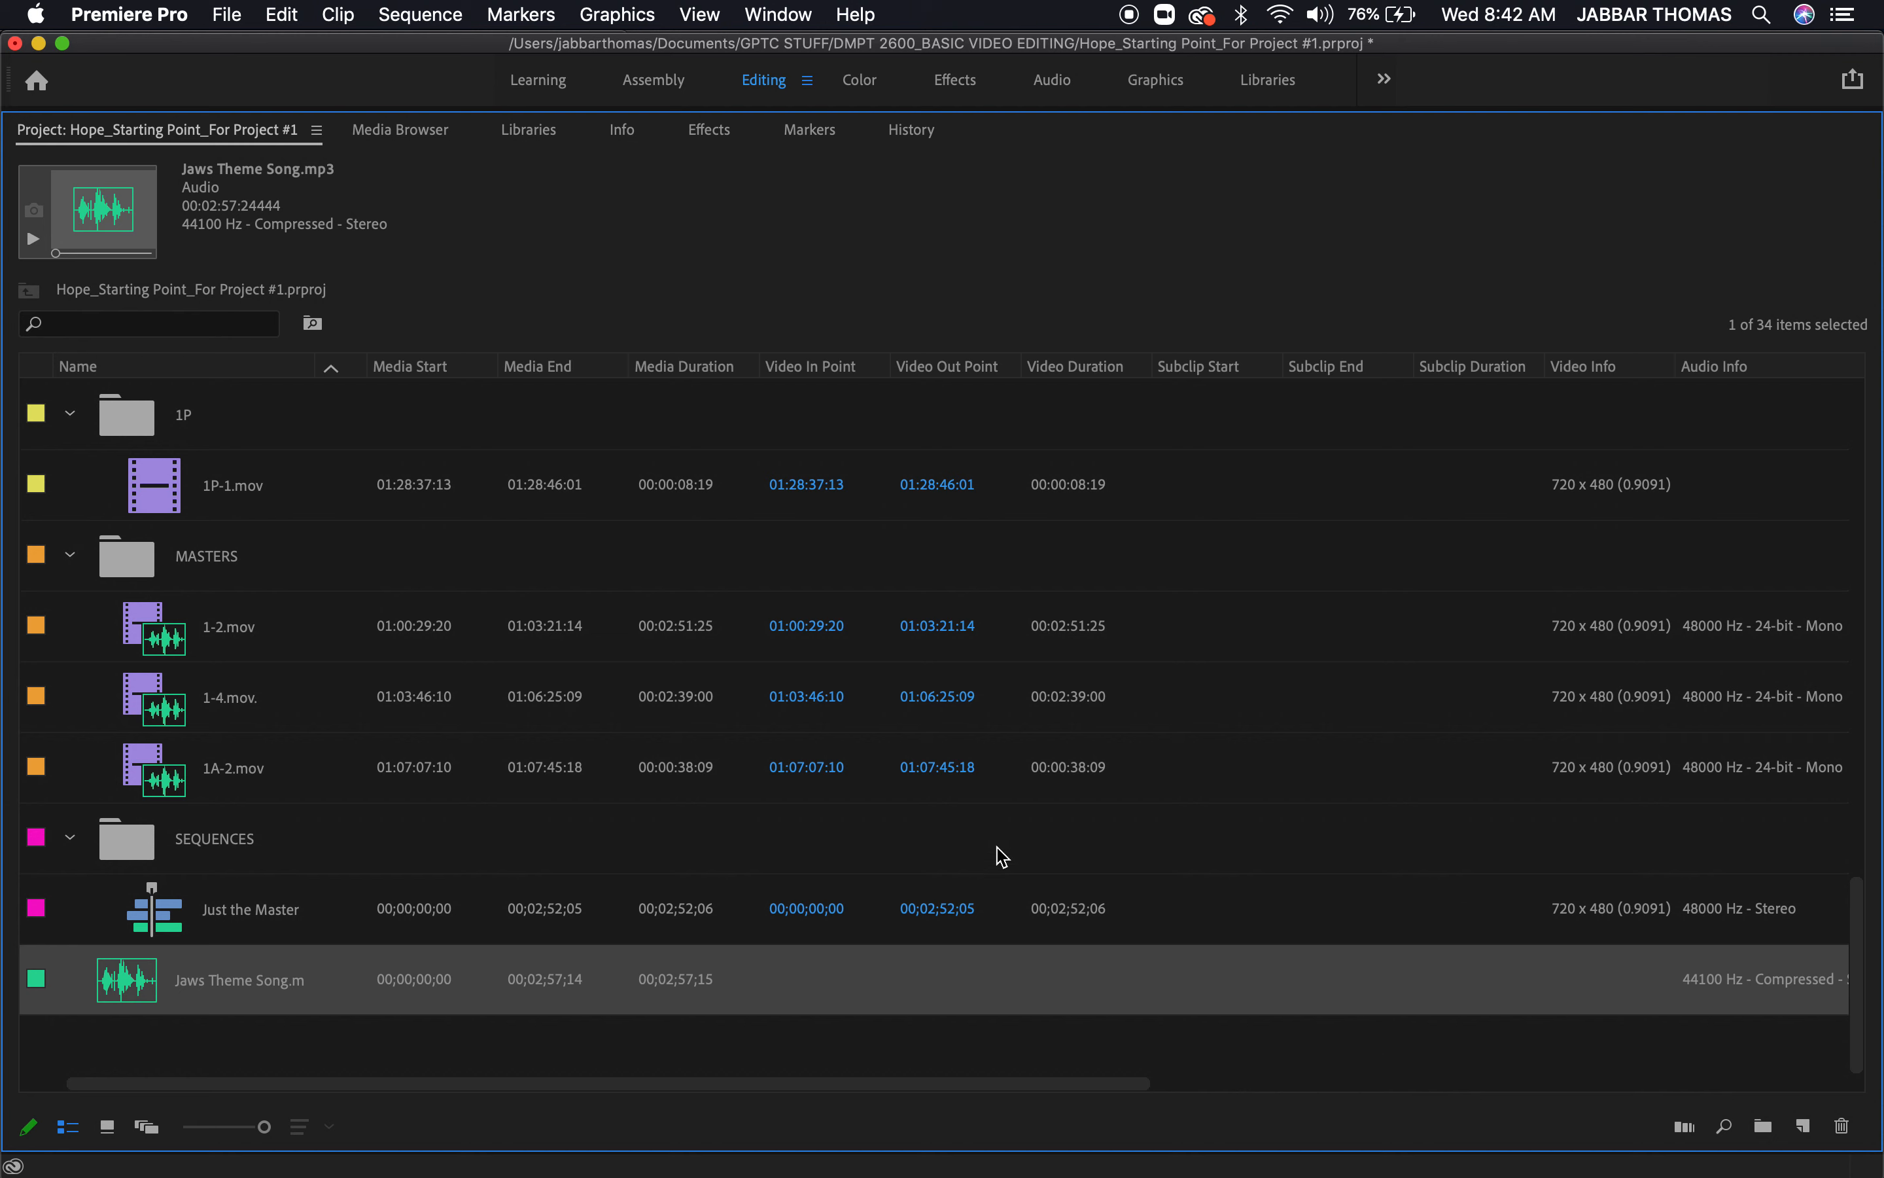
double_click(146, 990)
key(space)
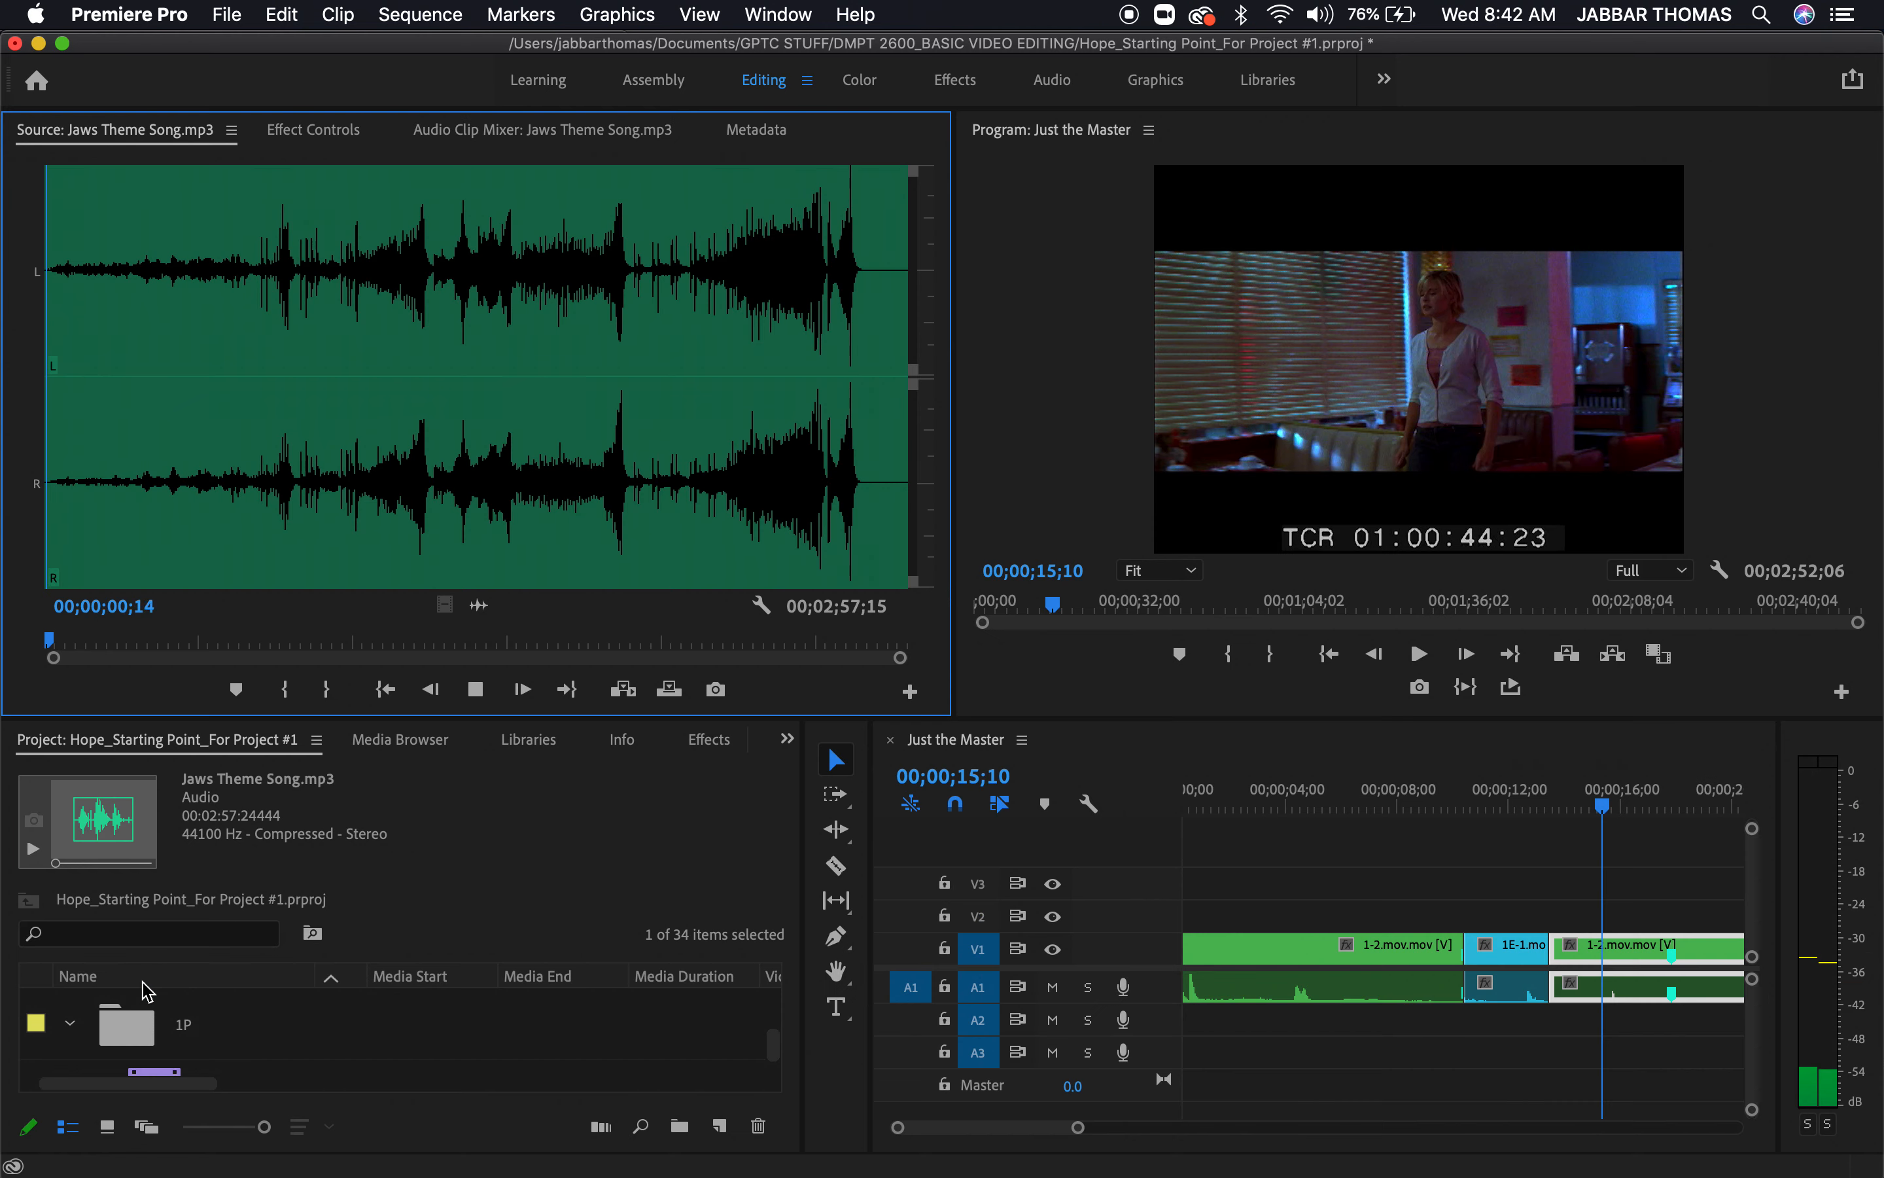
key(XF86AudioRaiseVolume)
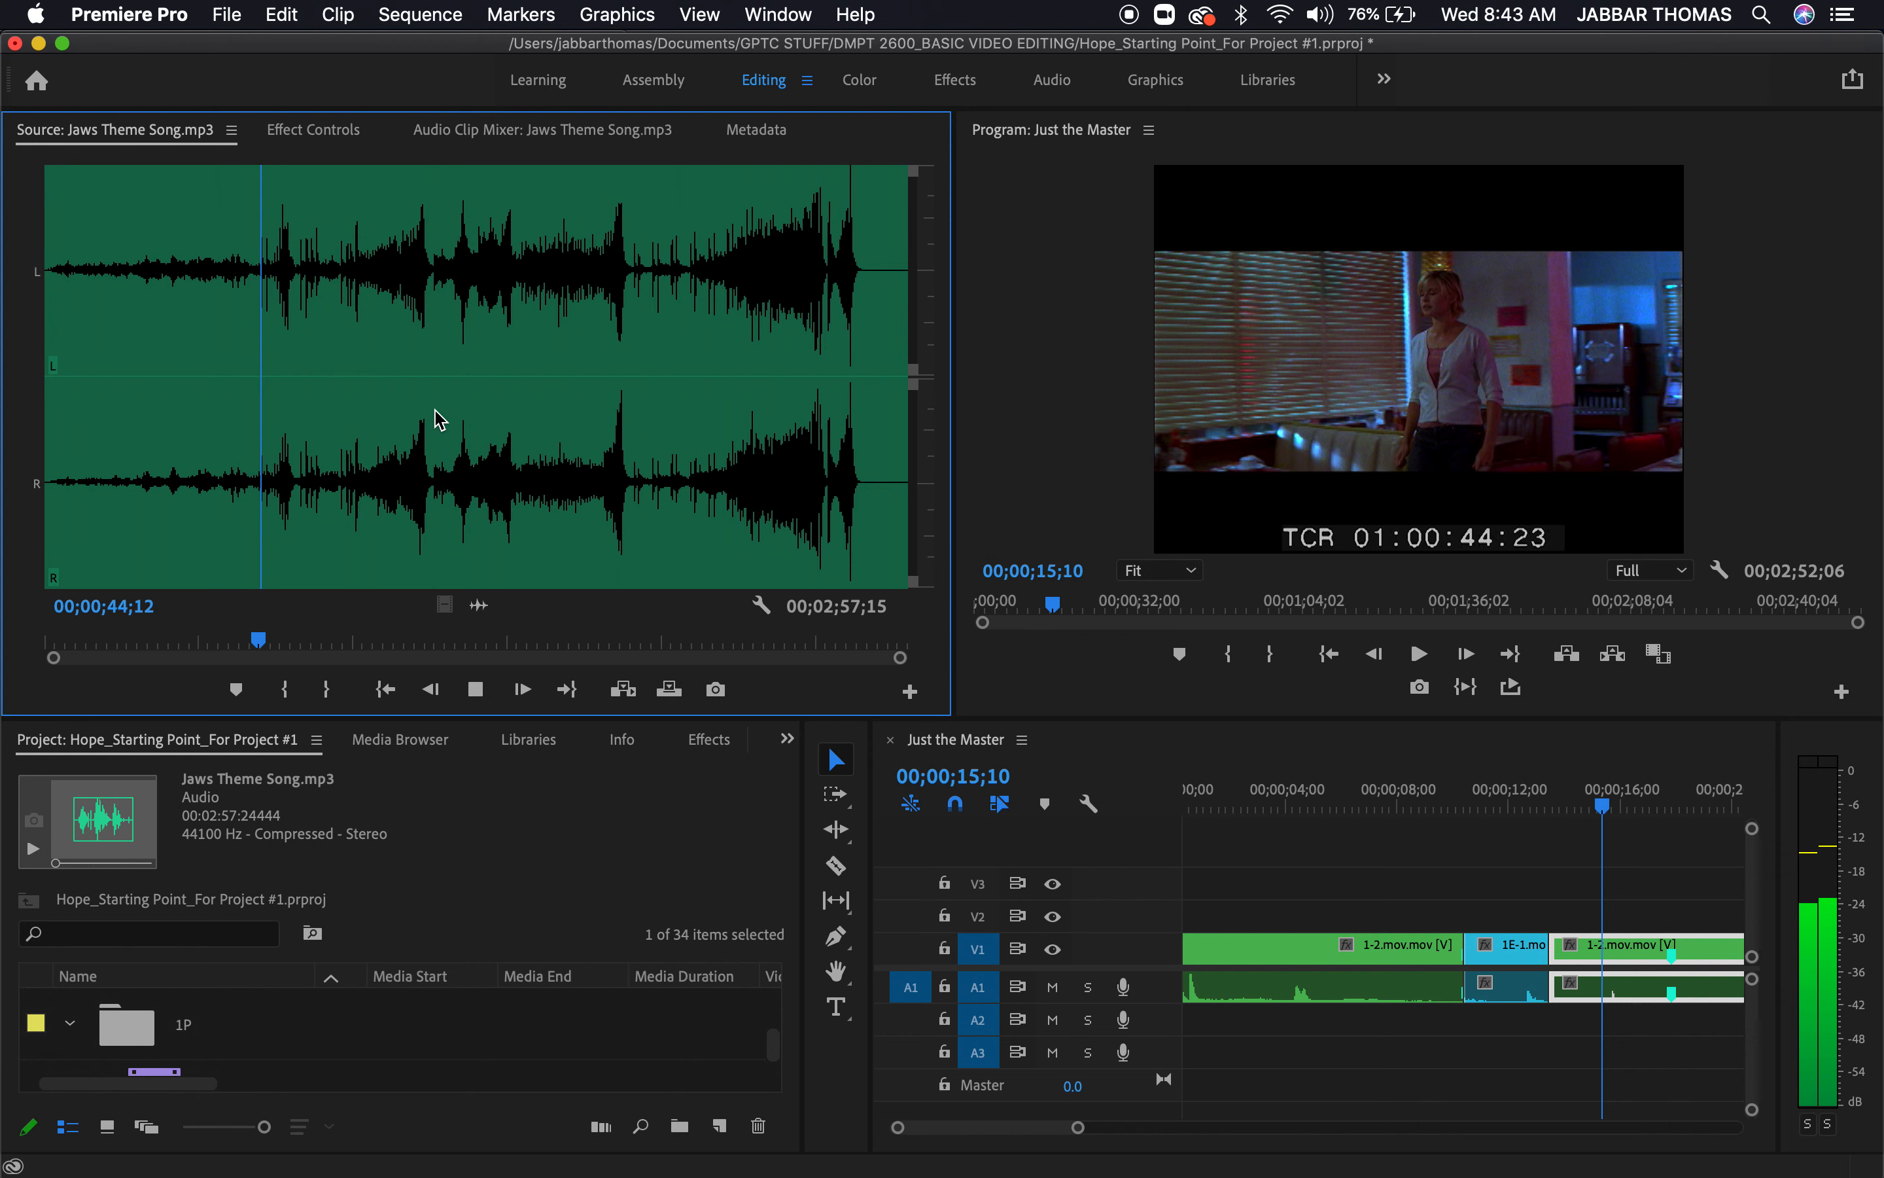
key(space)
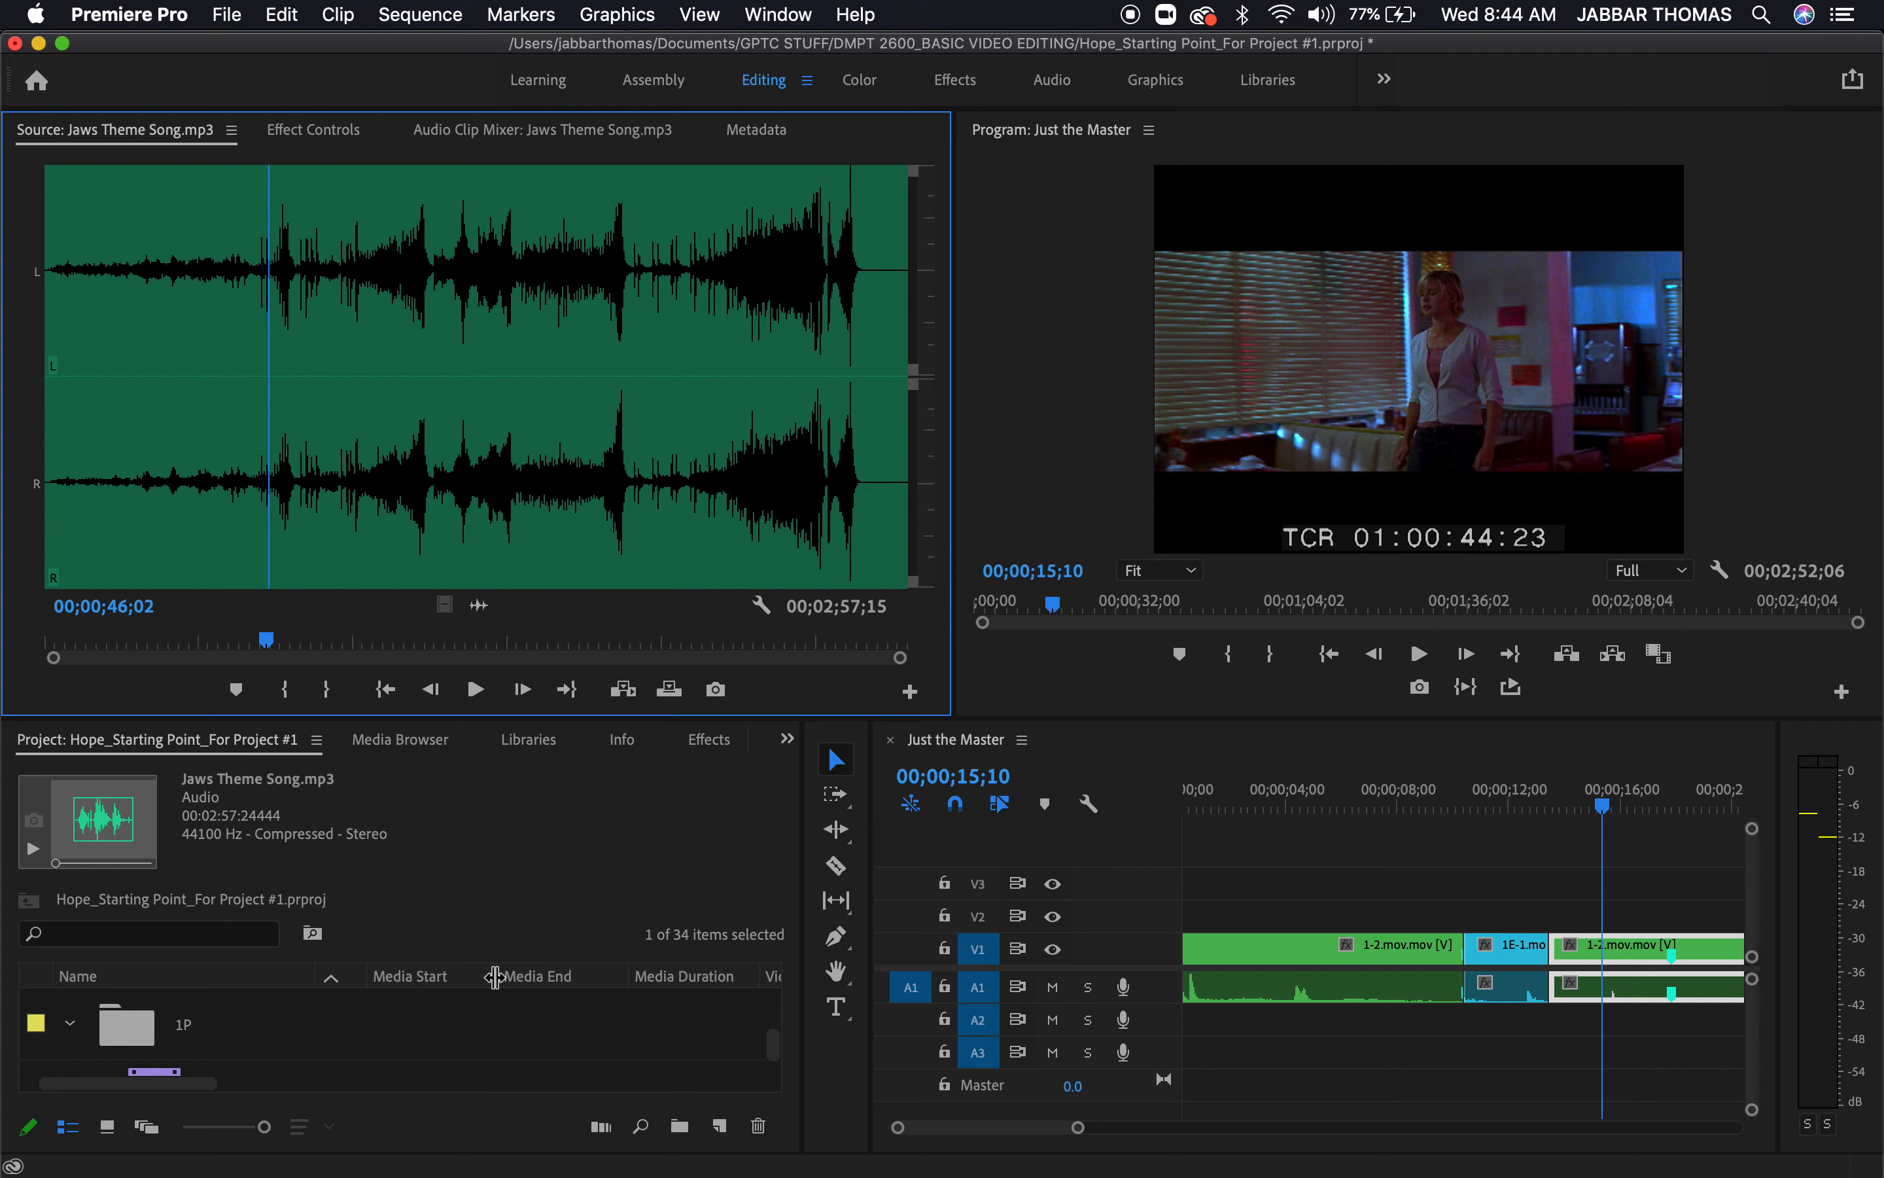
Enlarge the project panel to examine the icon of Jaws Theme Song.mp3, then restore the normal layout
scroll(536, 1036, down, 4)
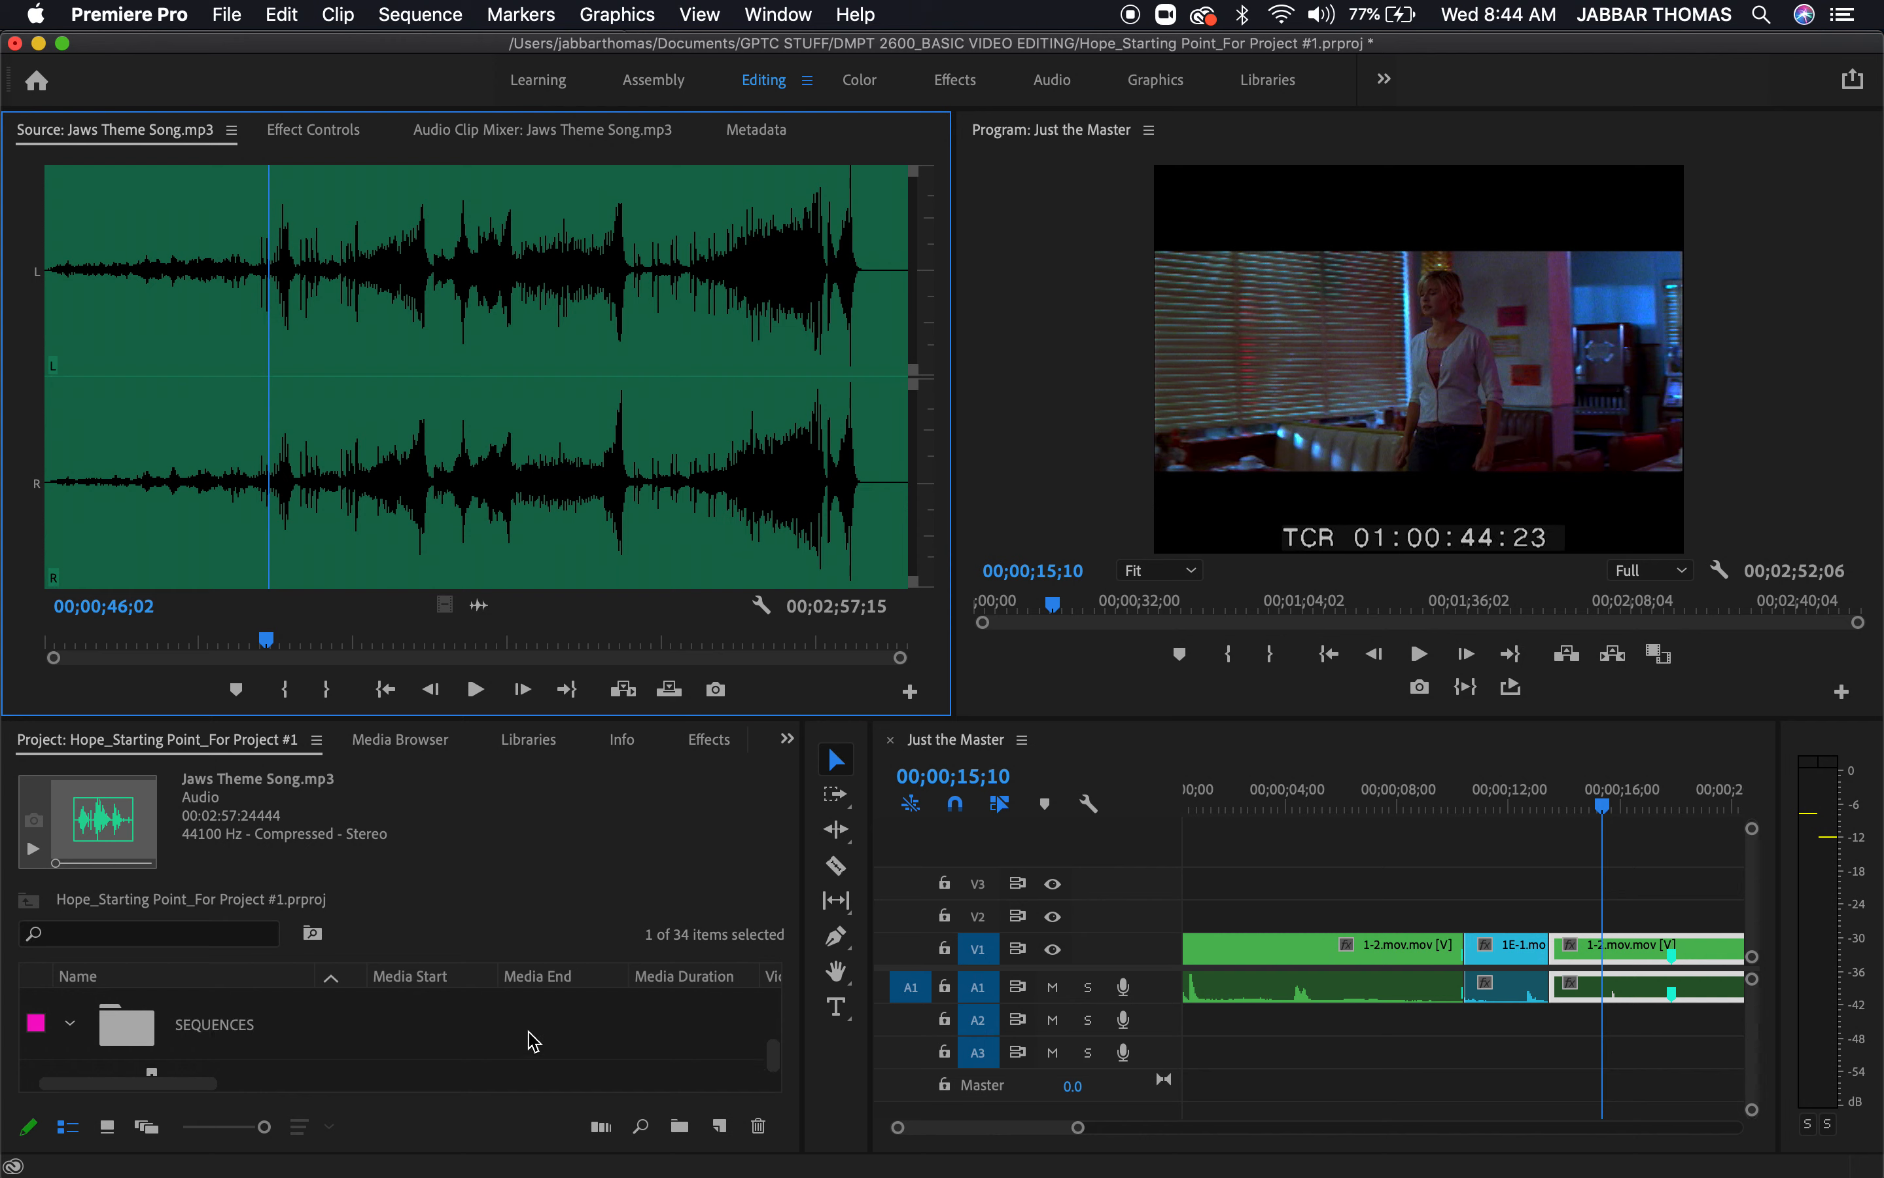
click(573, 883)
key(grave)
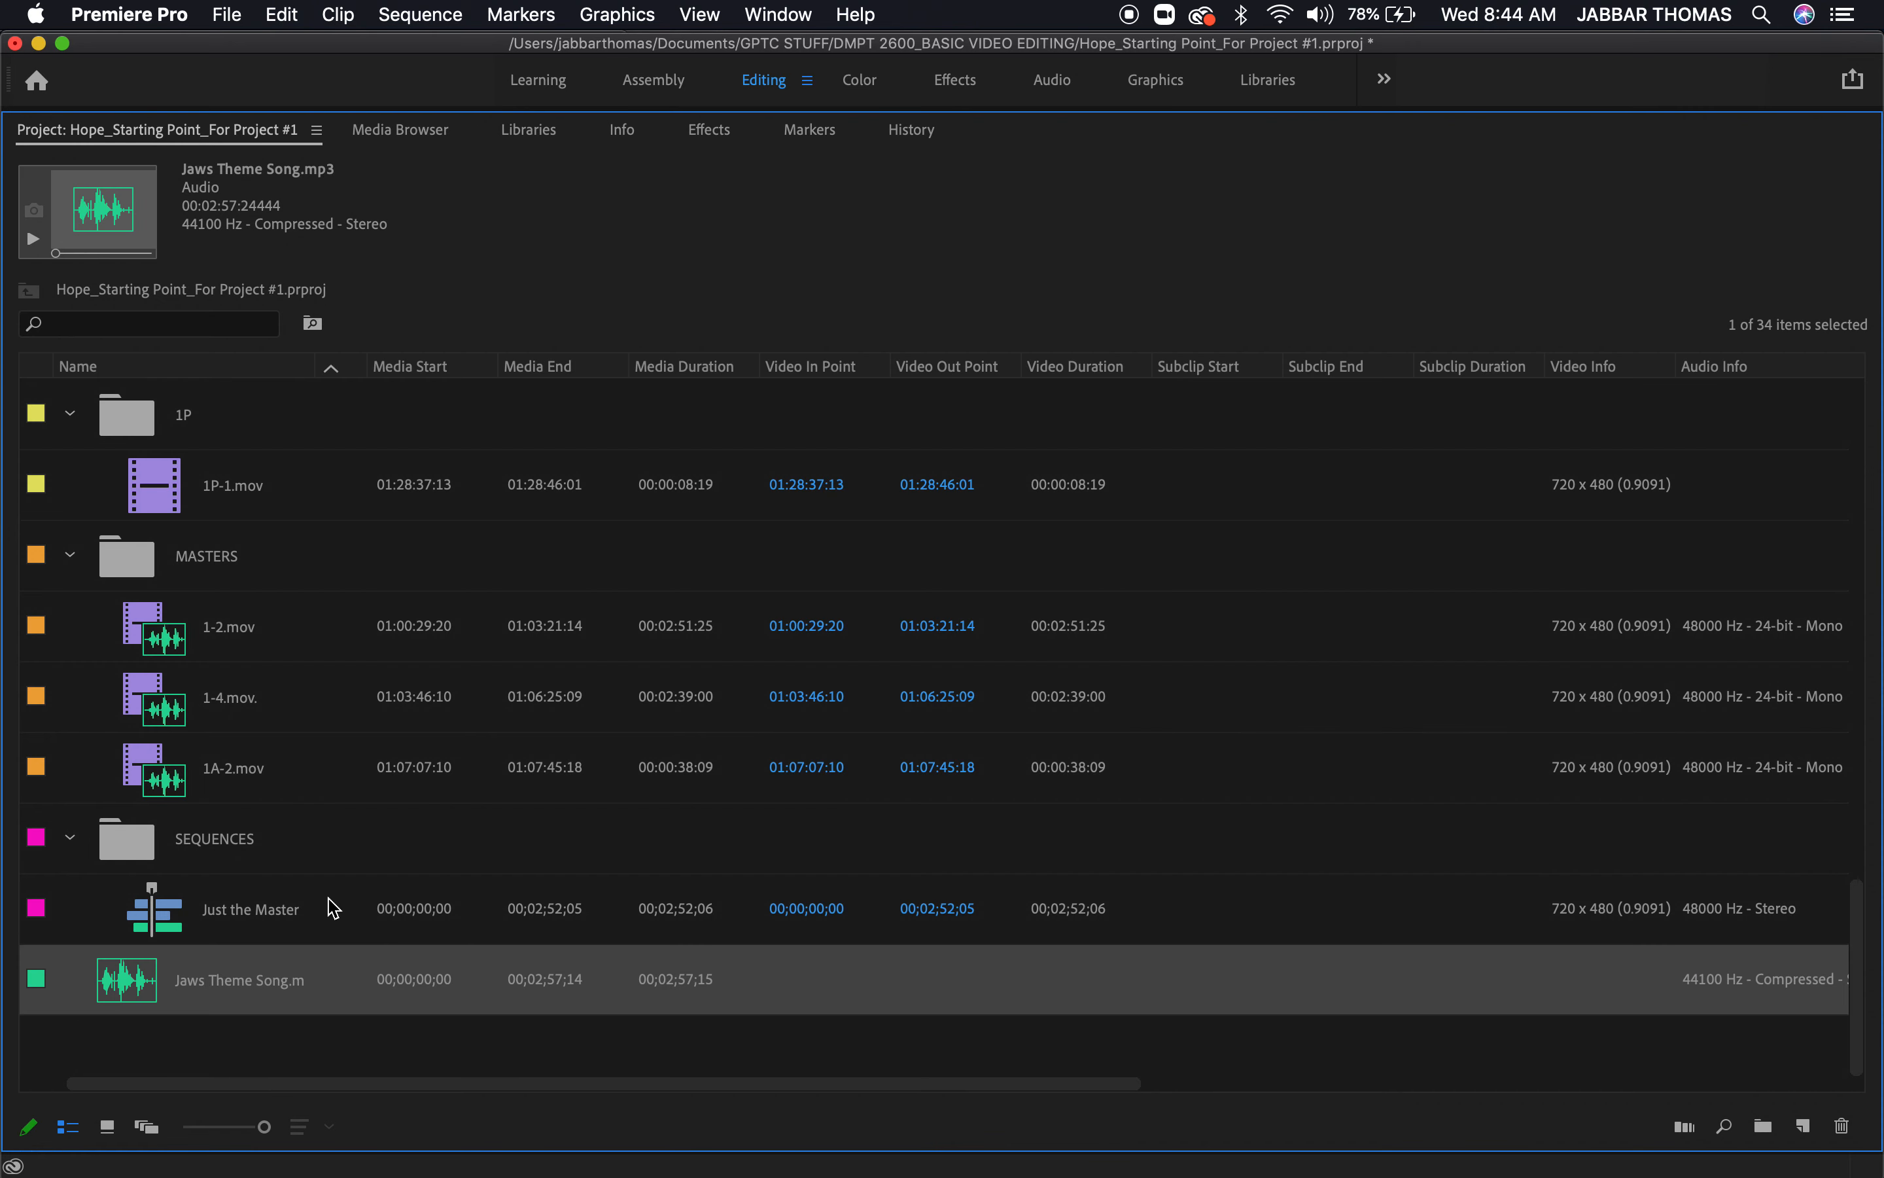
key(grave)
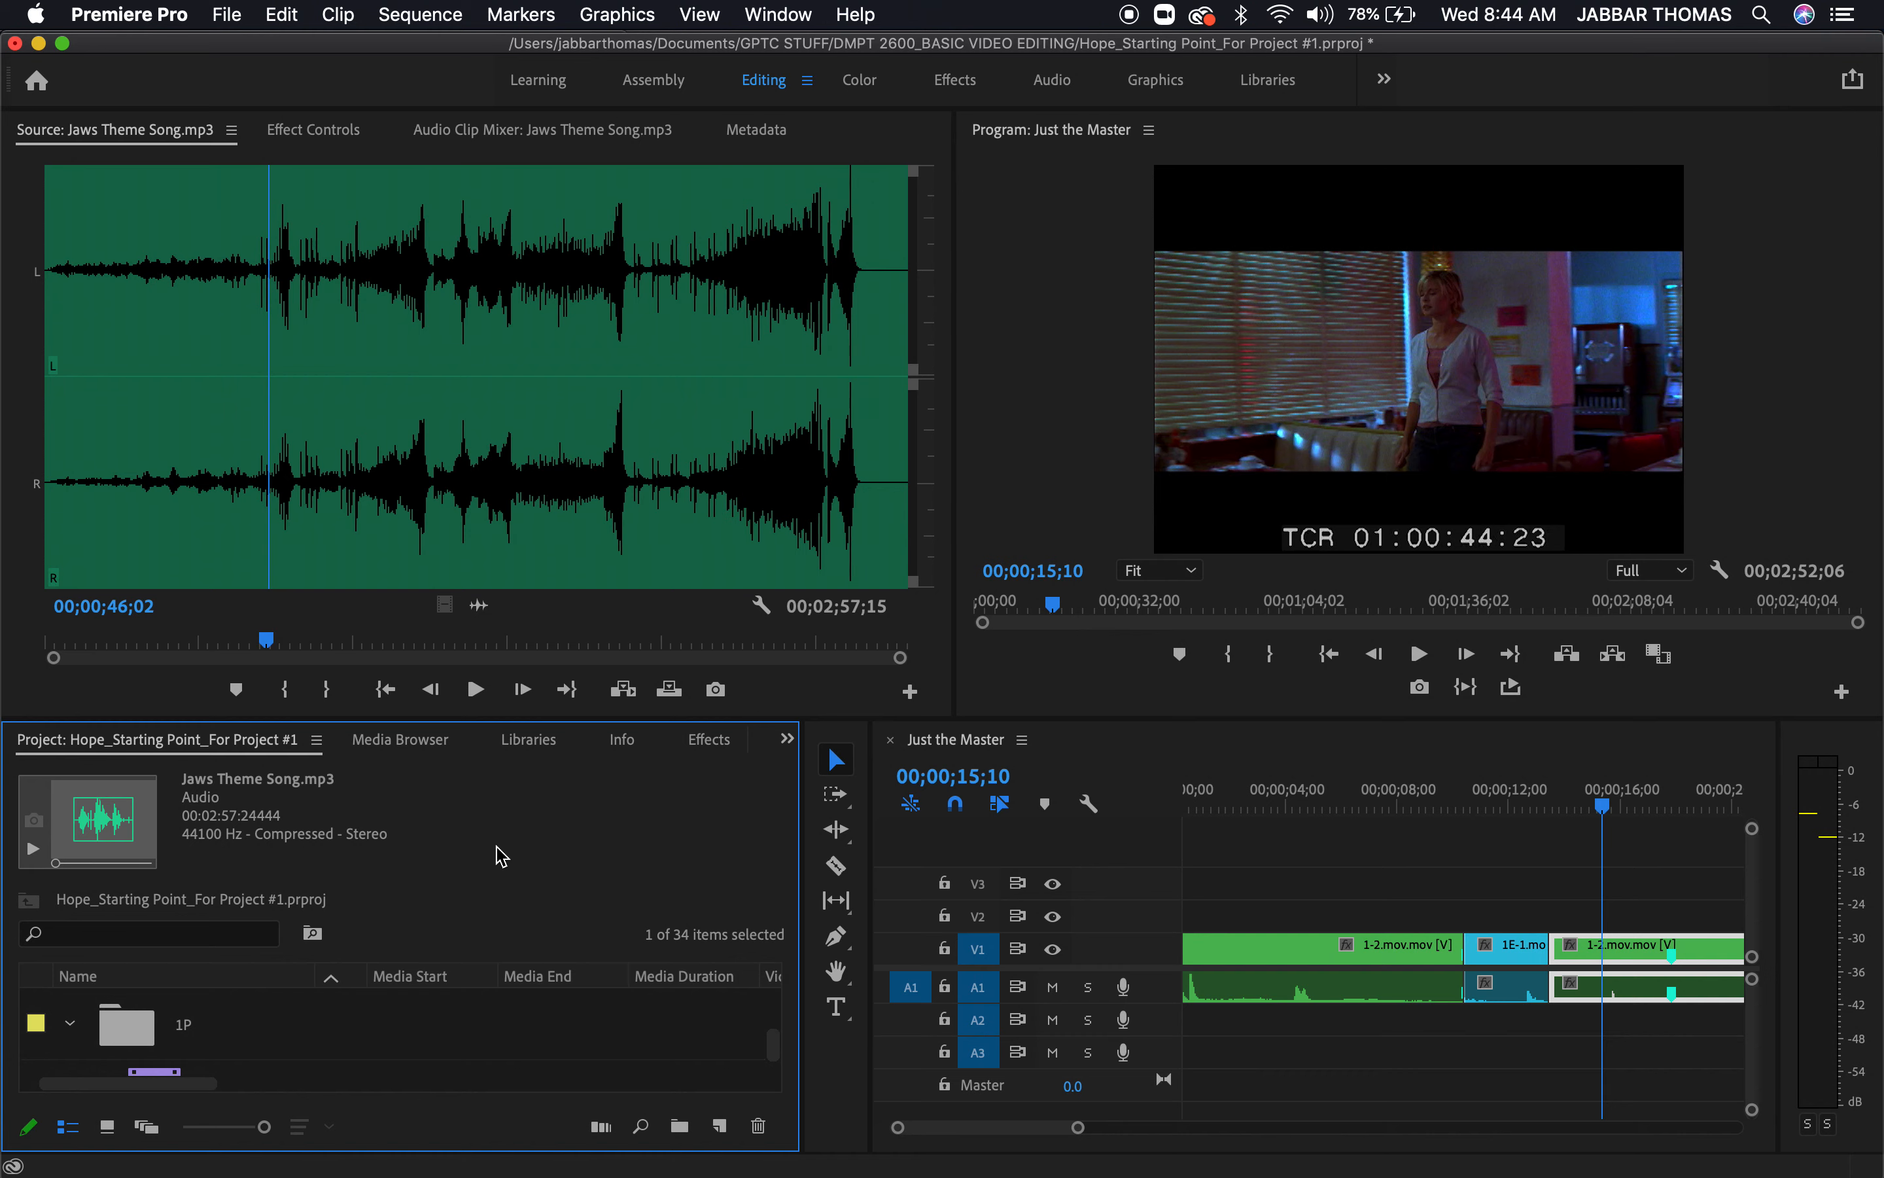
key(grave)
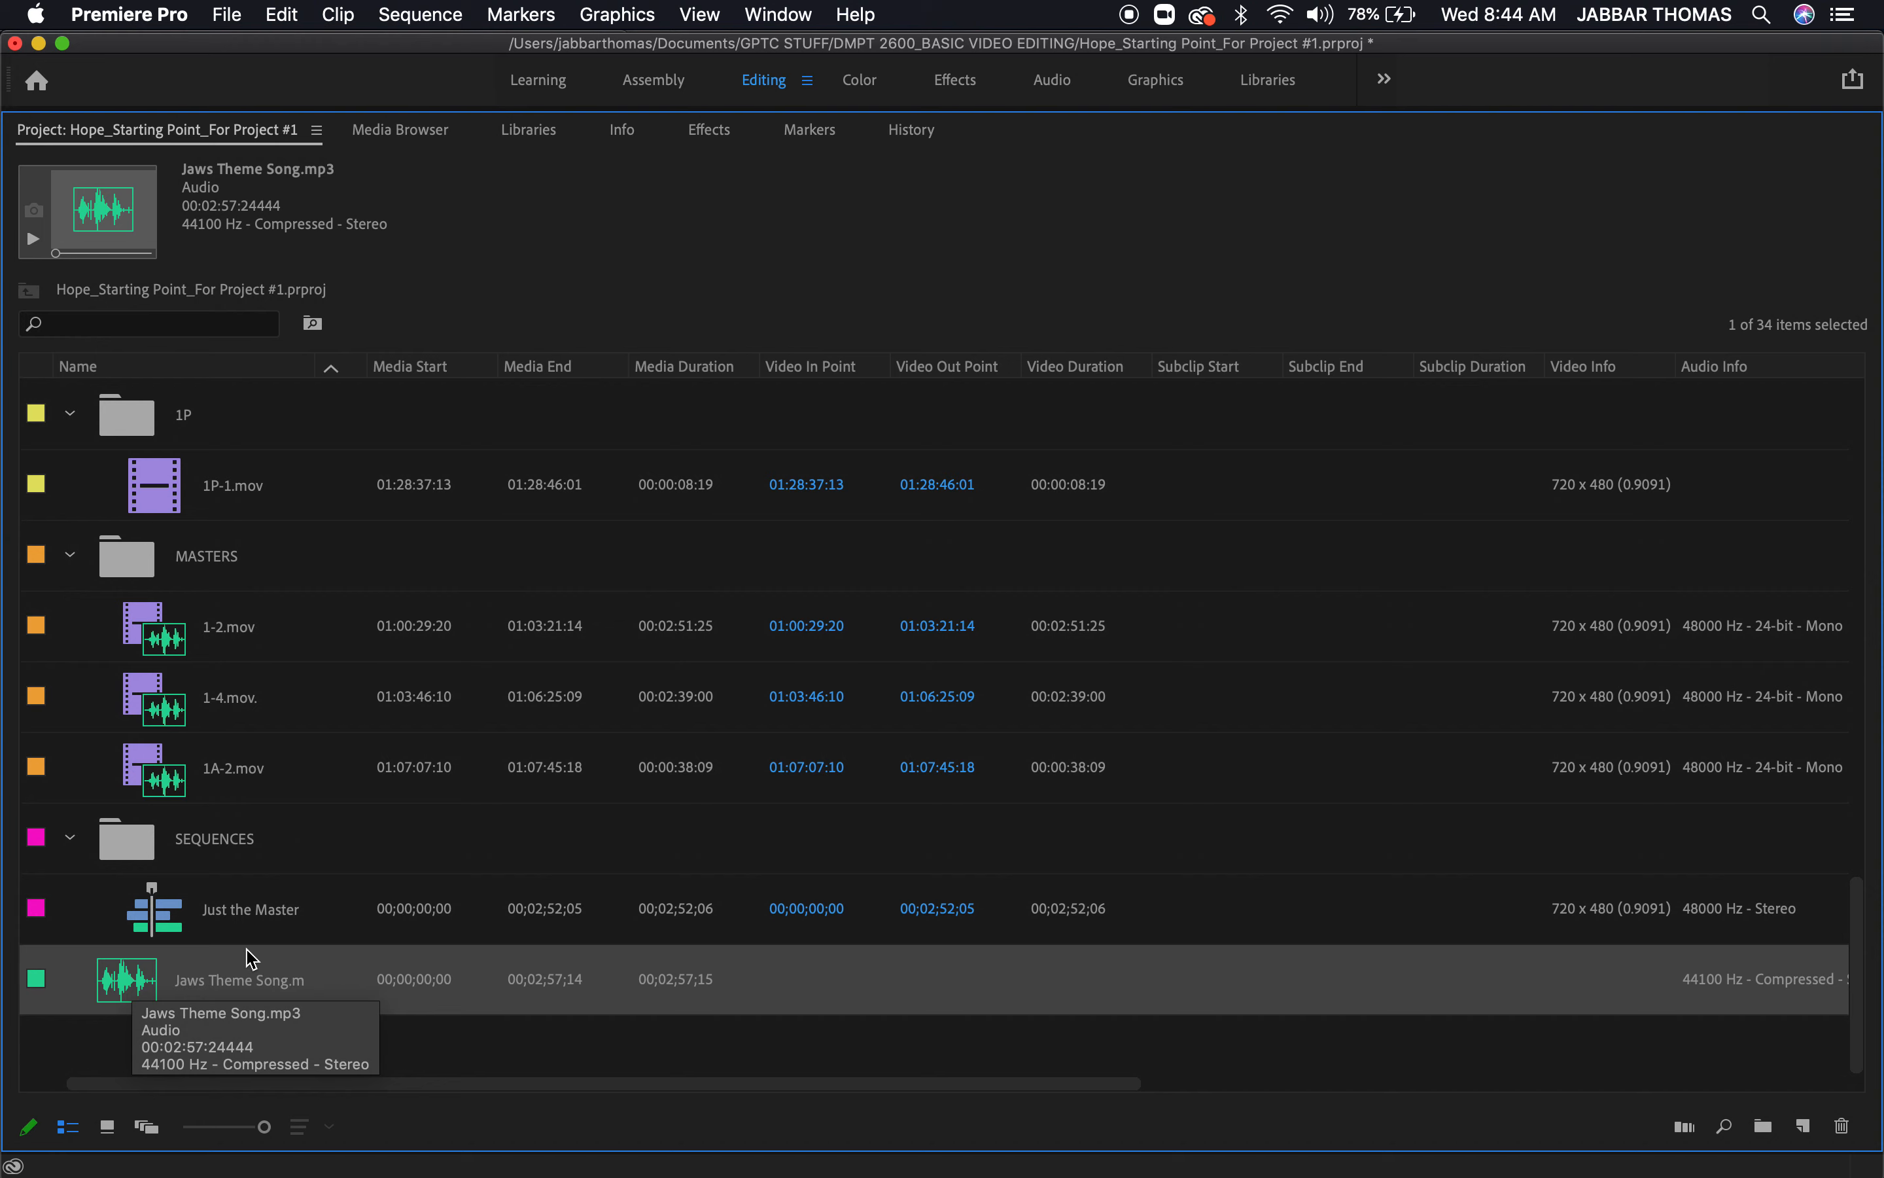
key(grave)
key(grave)
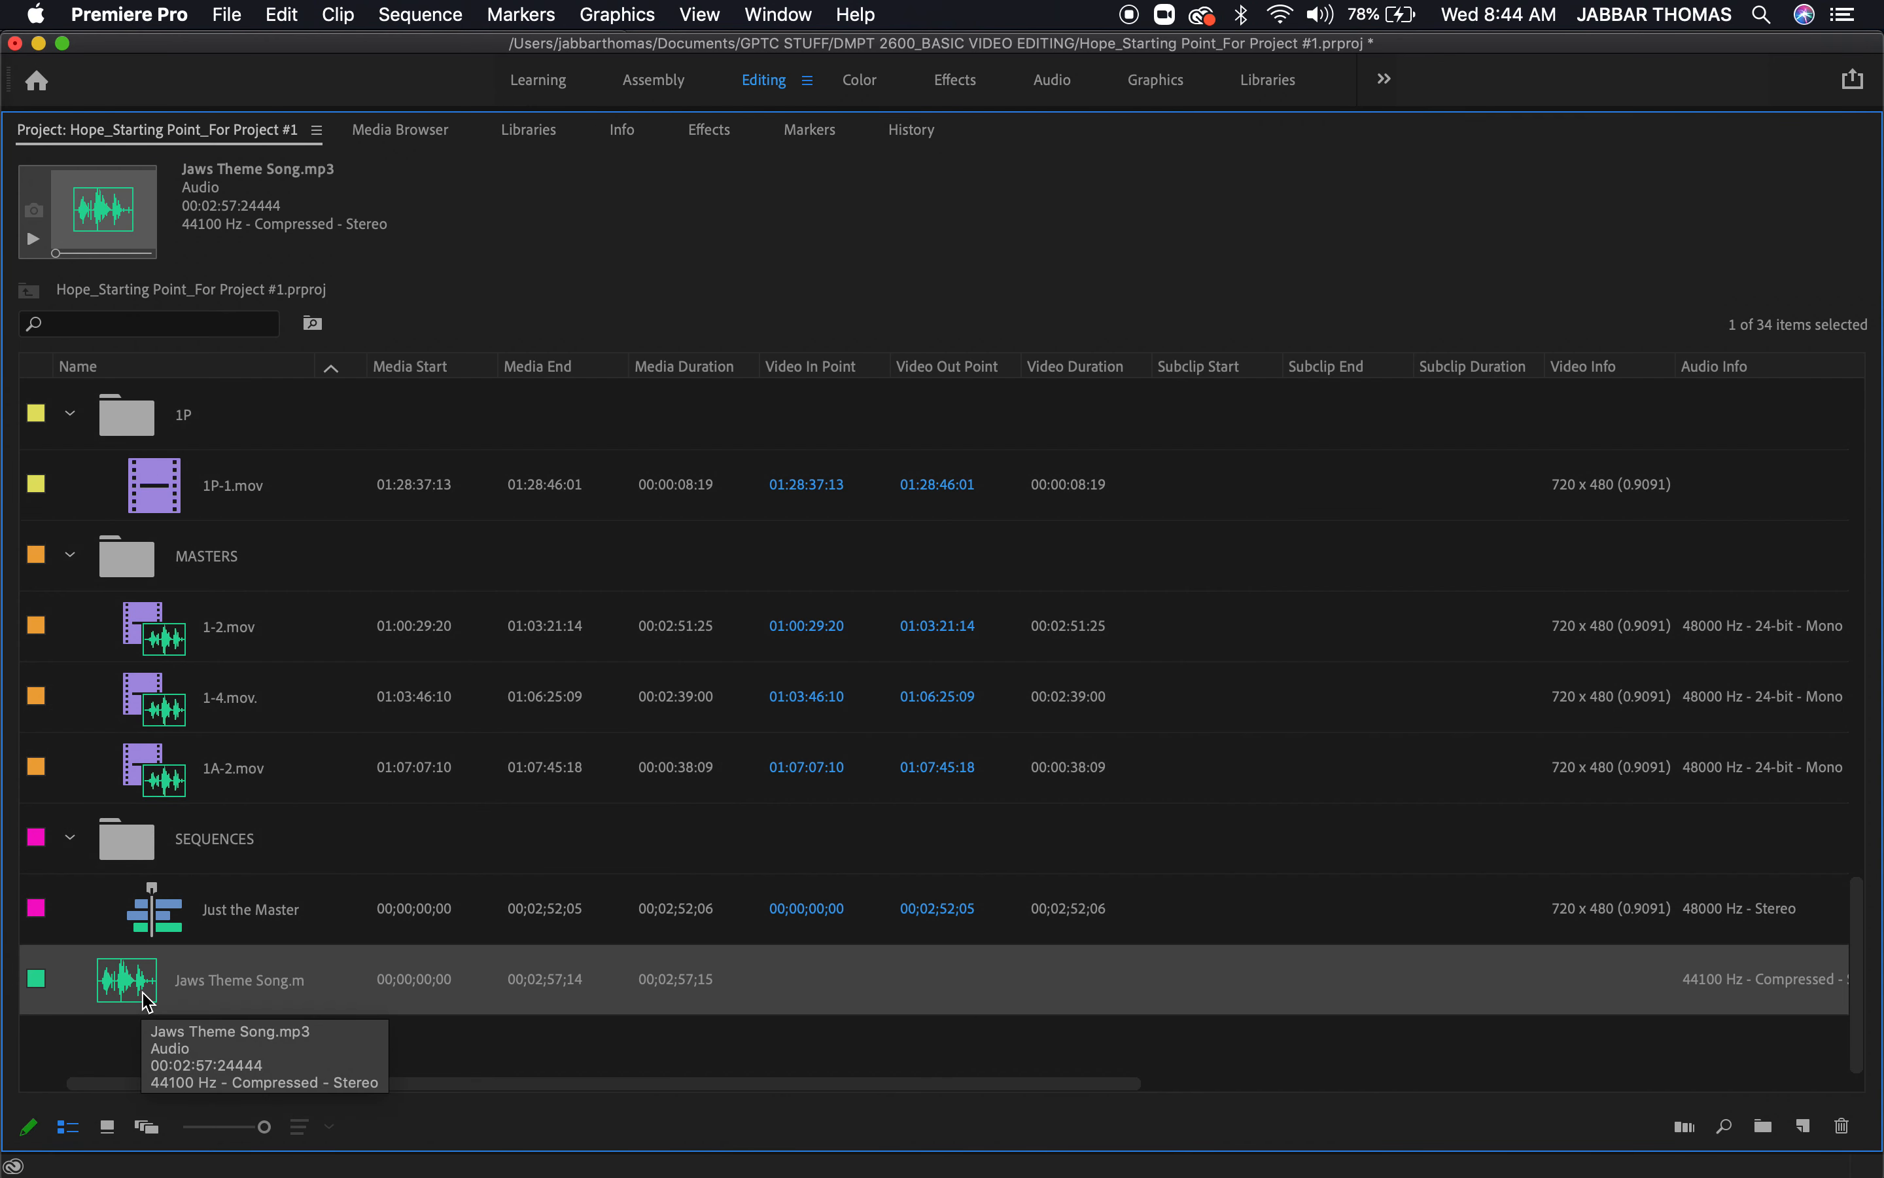
key(grave)
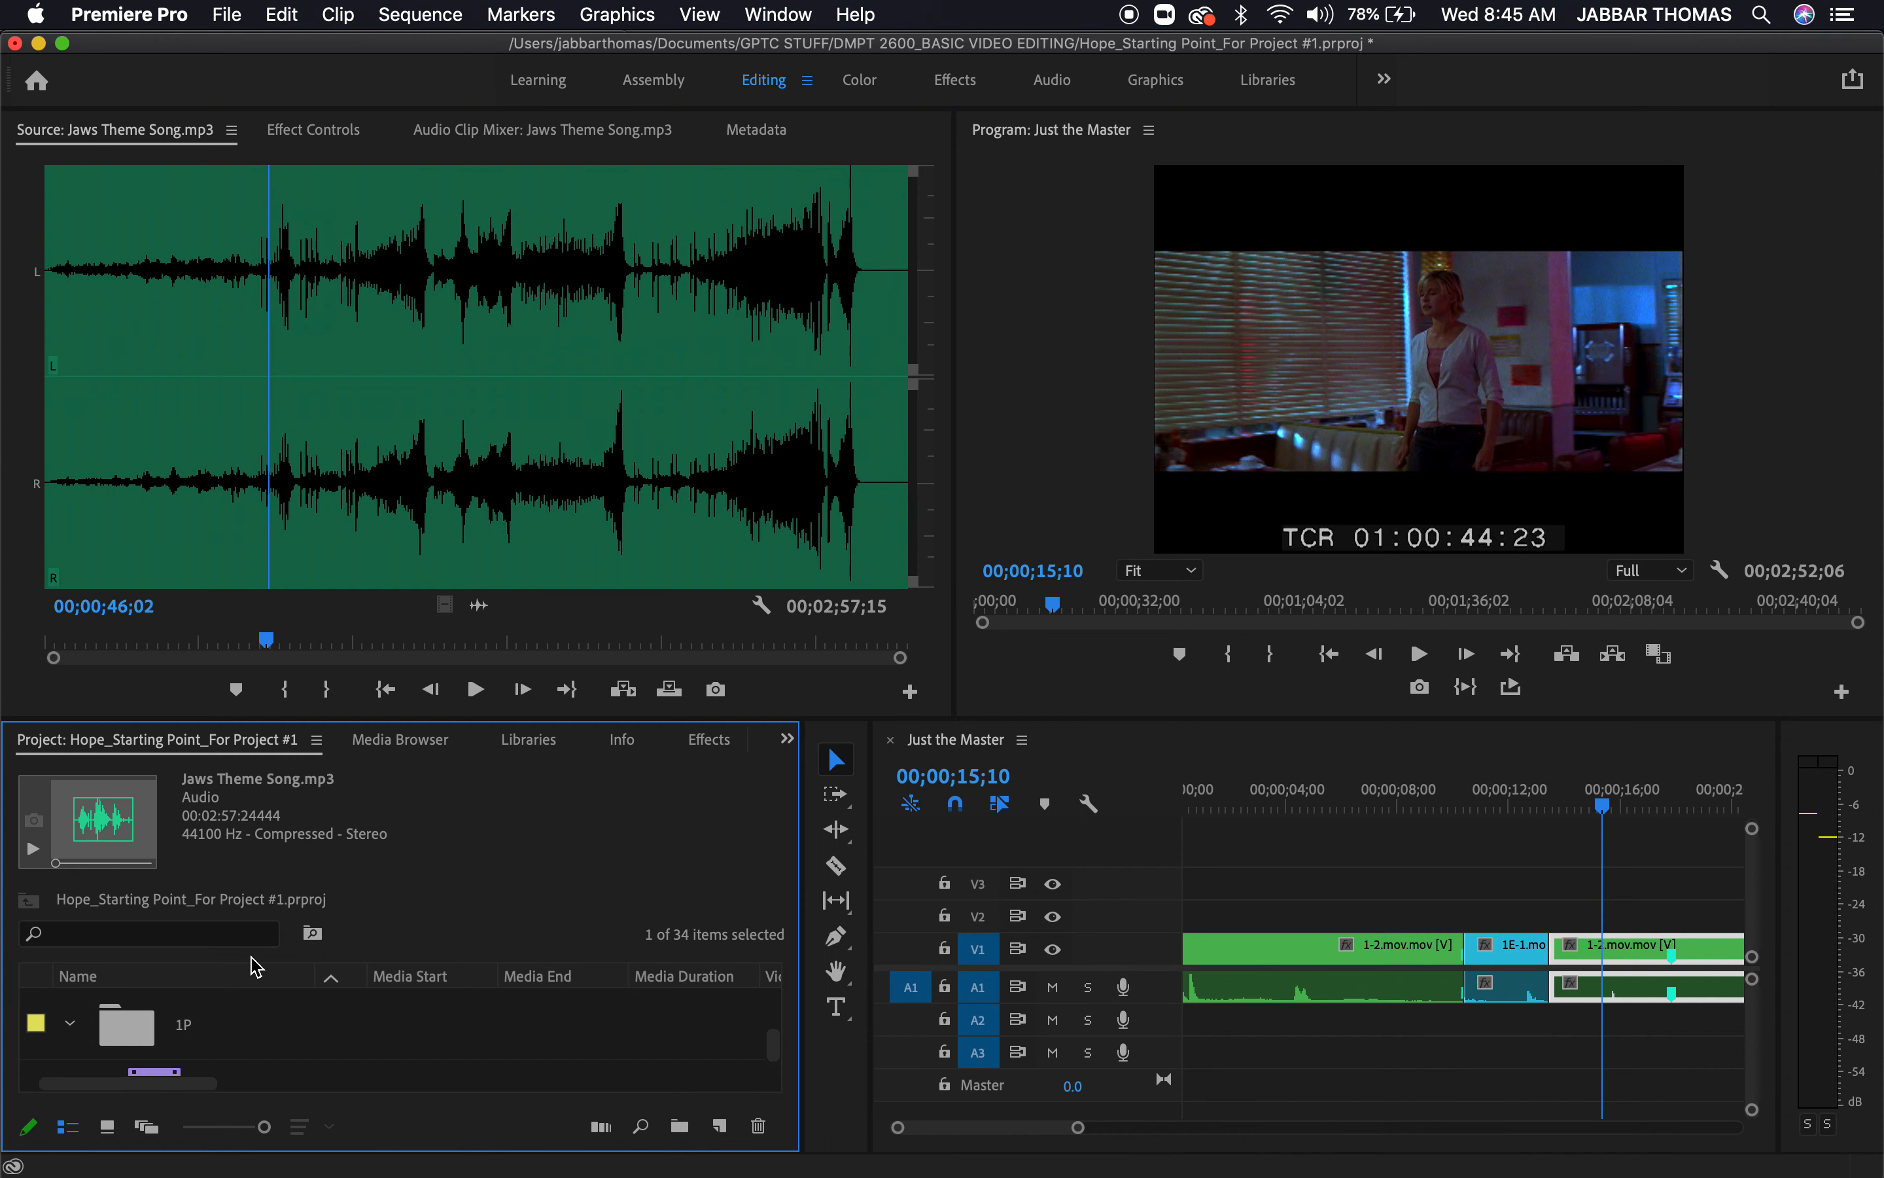
Increase the height of the Audio 1 track and show the first timeline clip, 1-2.mov, as an audio waveform in the source monitor
click(1312, 802)
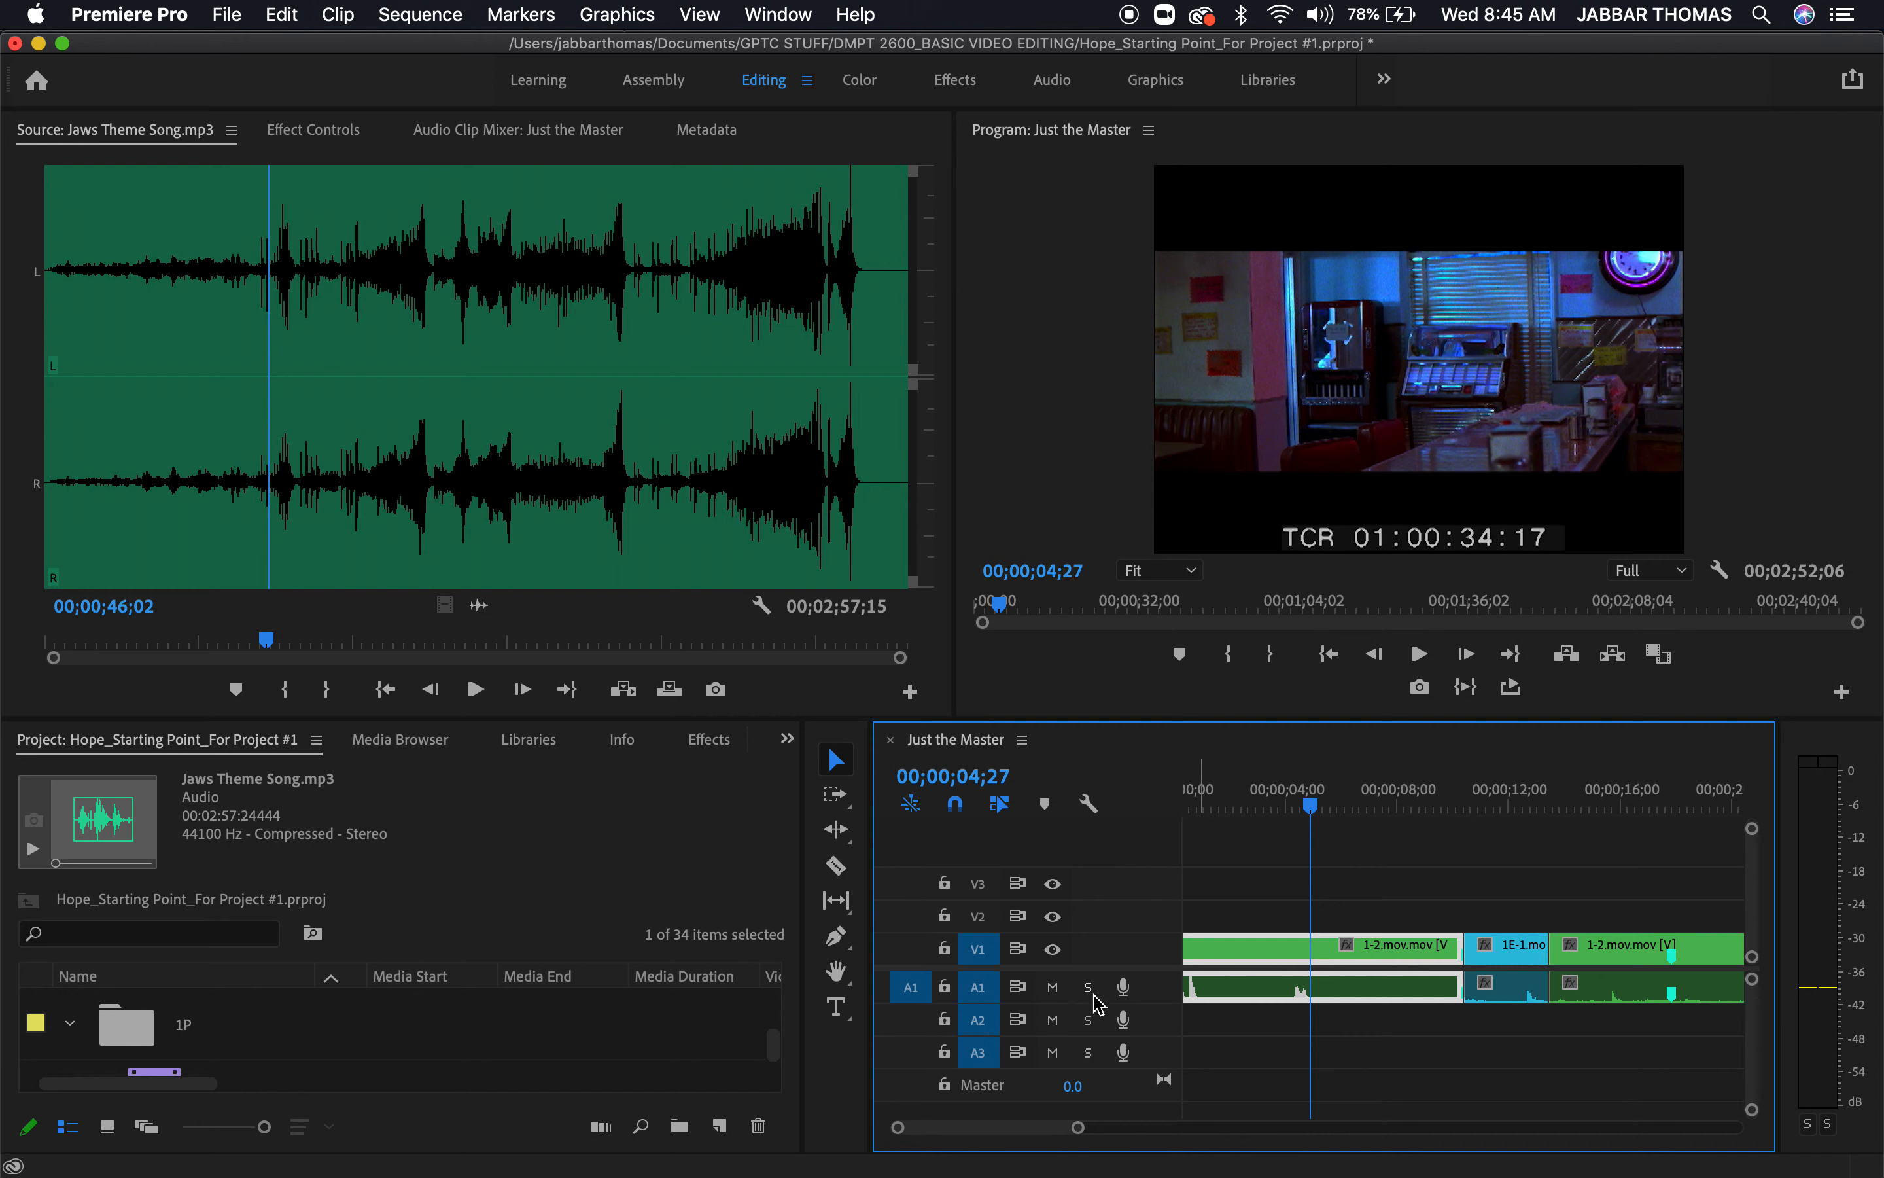
drag(1102, 1004, 1102, 1095)
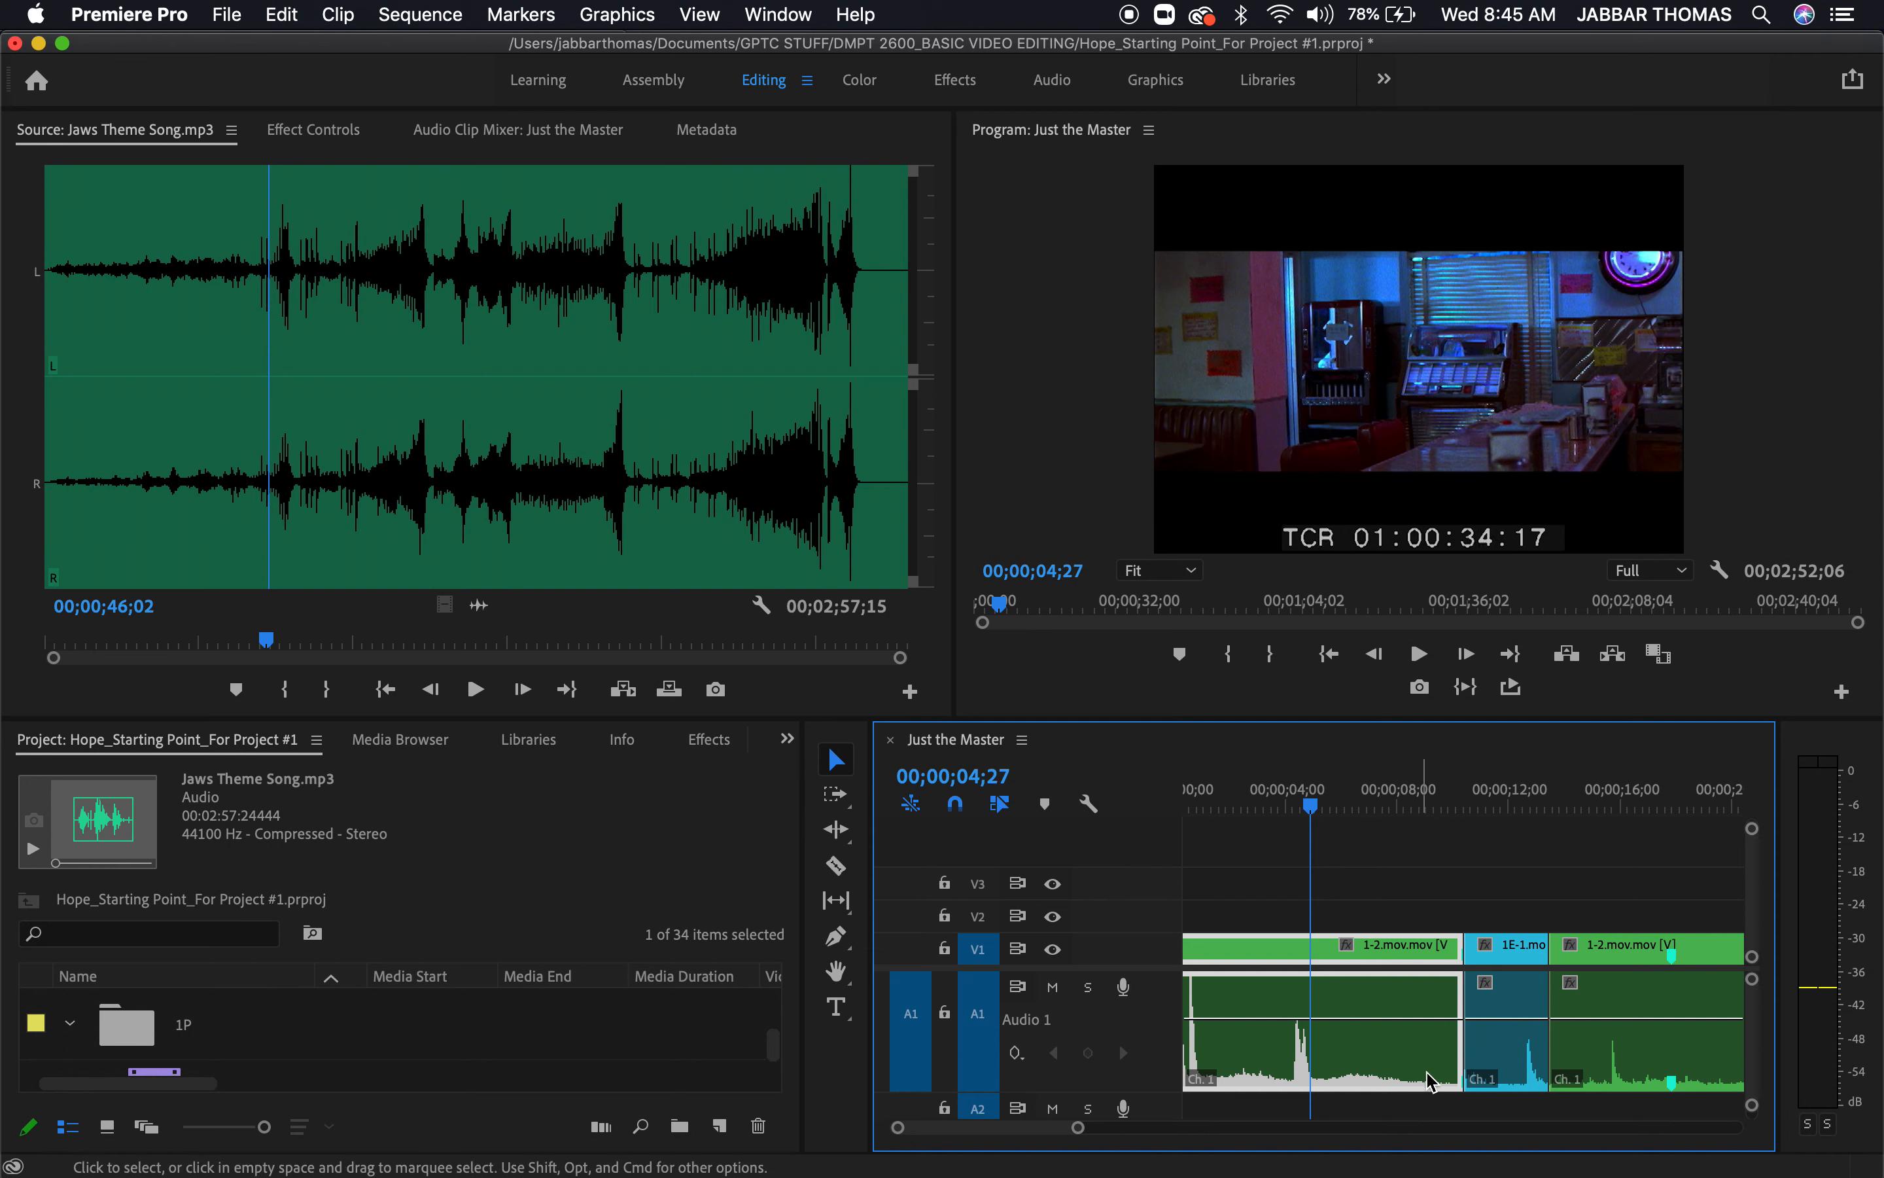
double_click(1277, 1077)
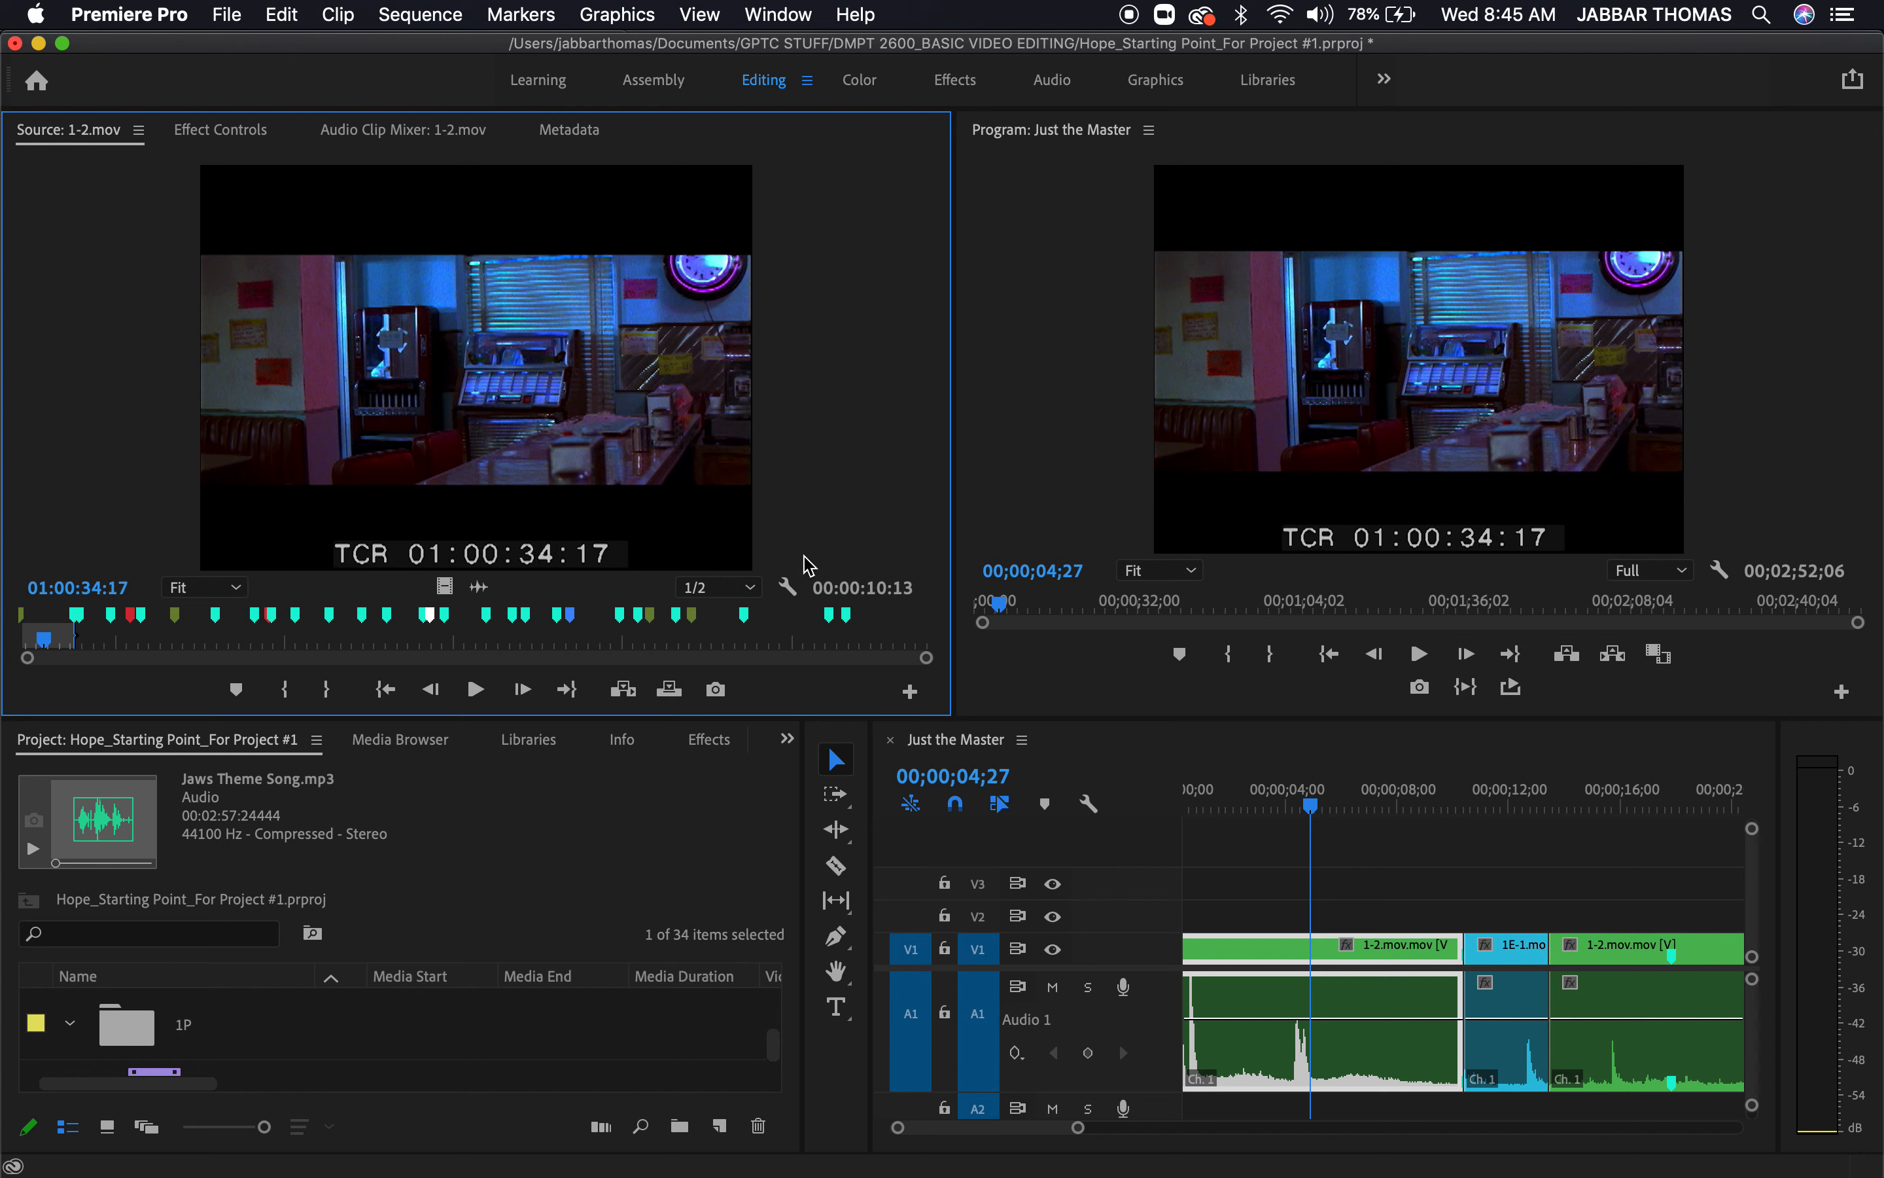
click(795, 597)
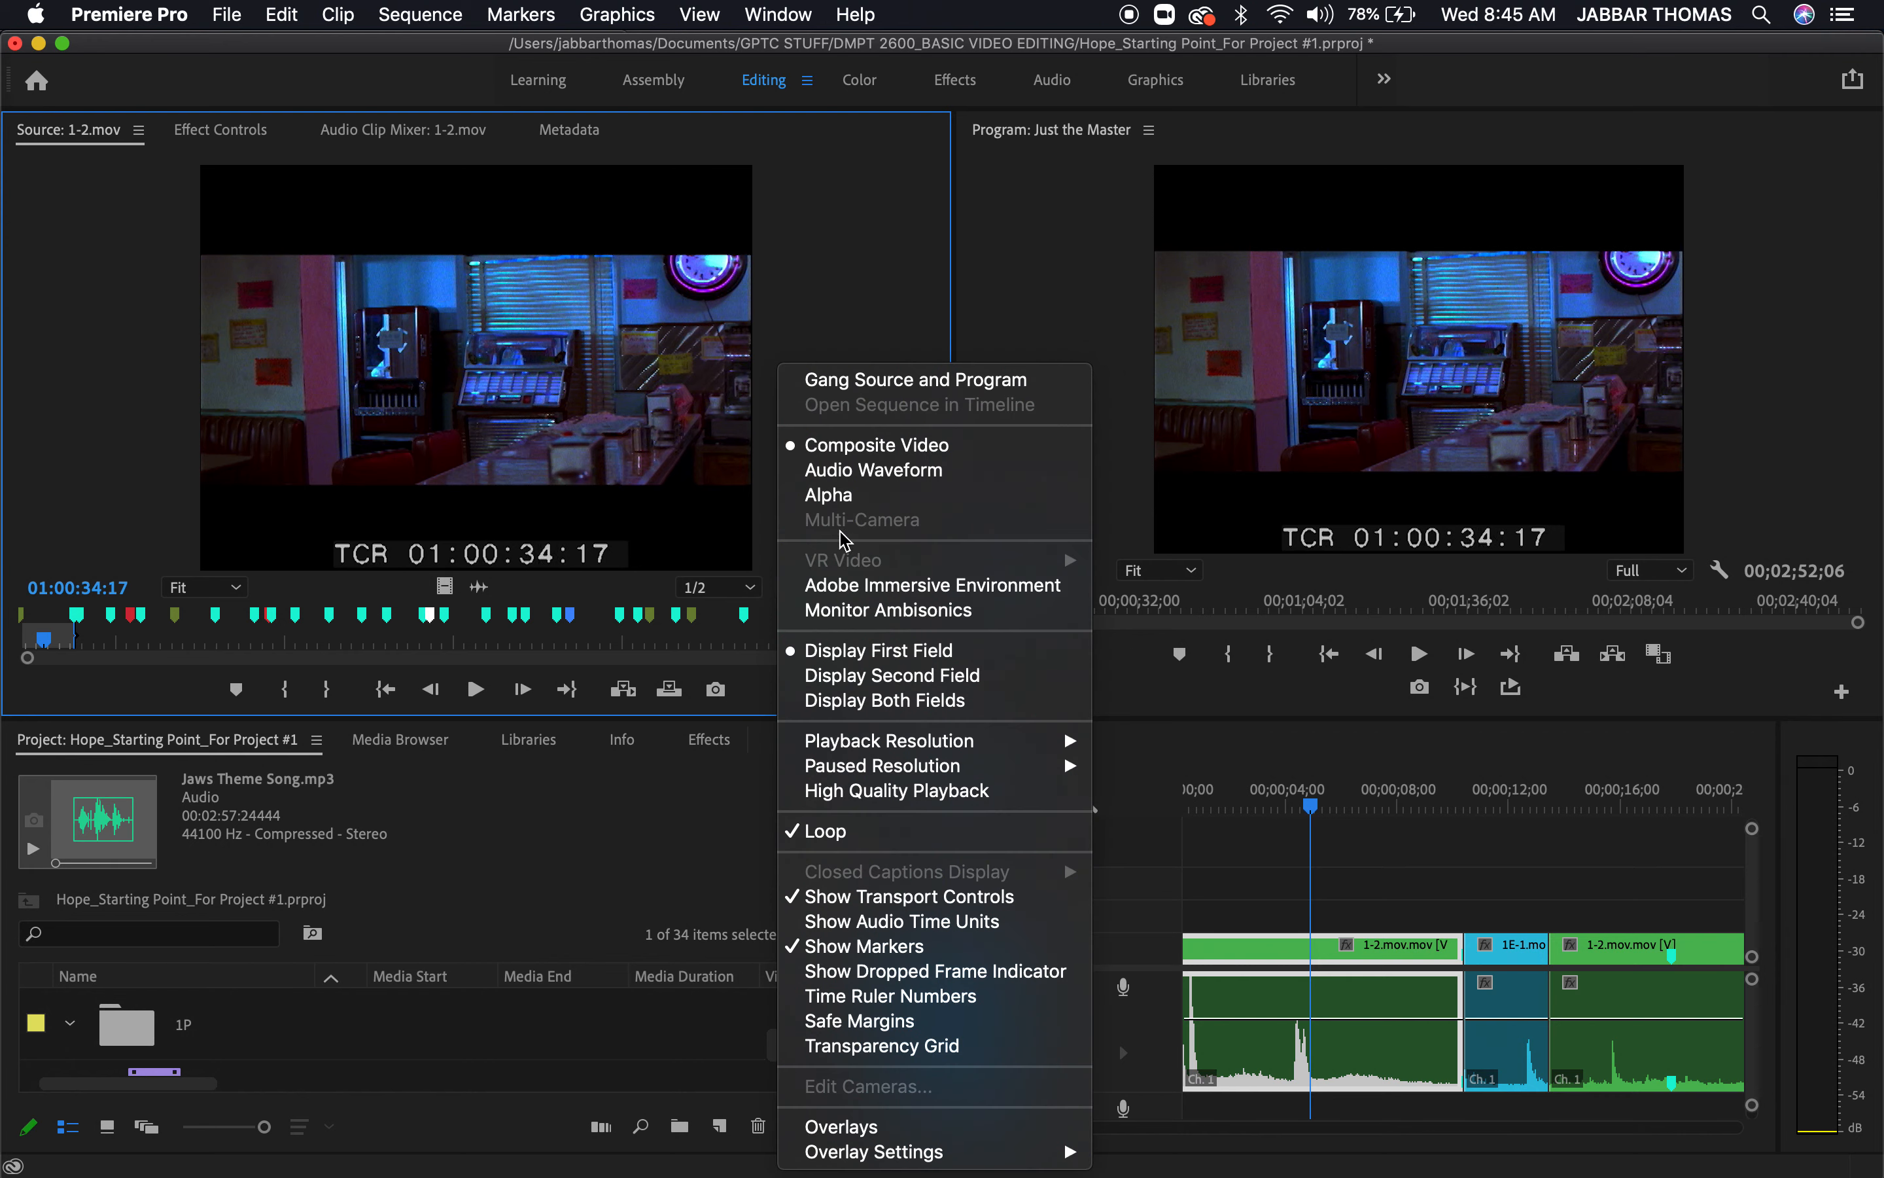
click(865, 471)
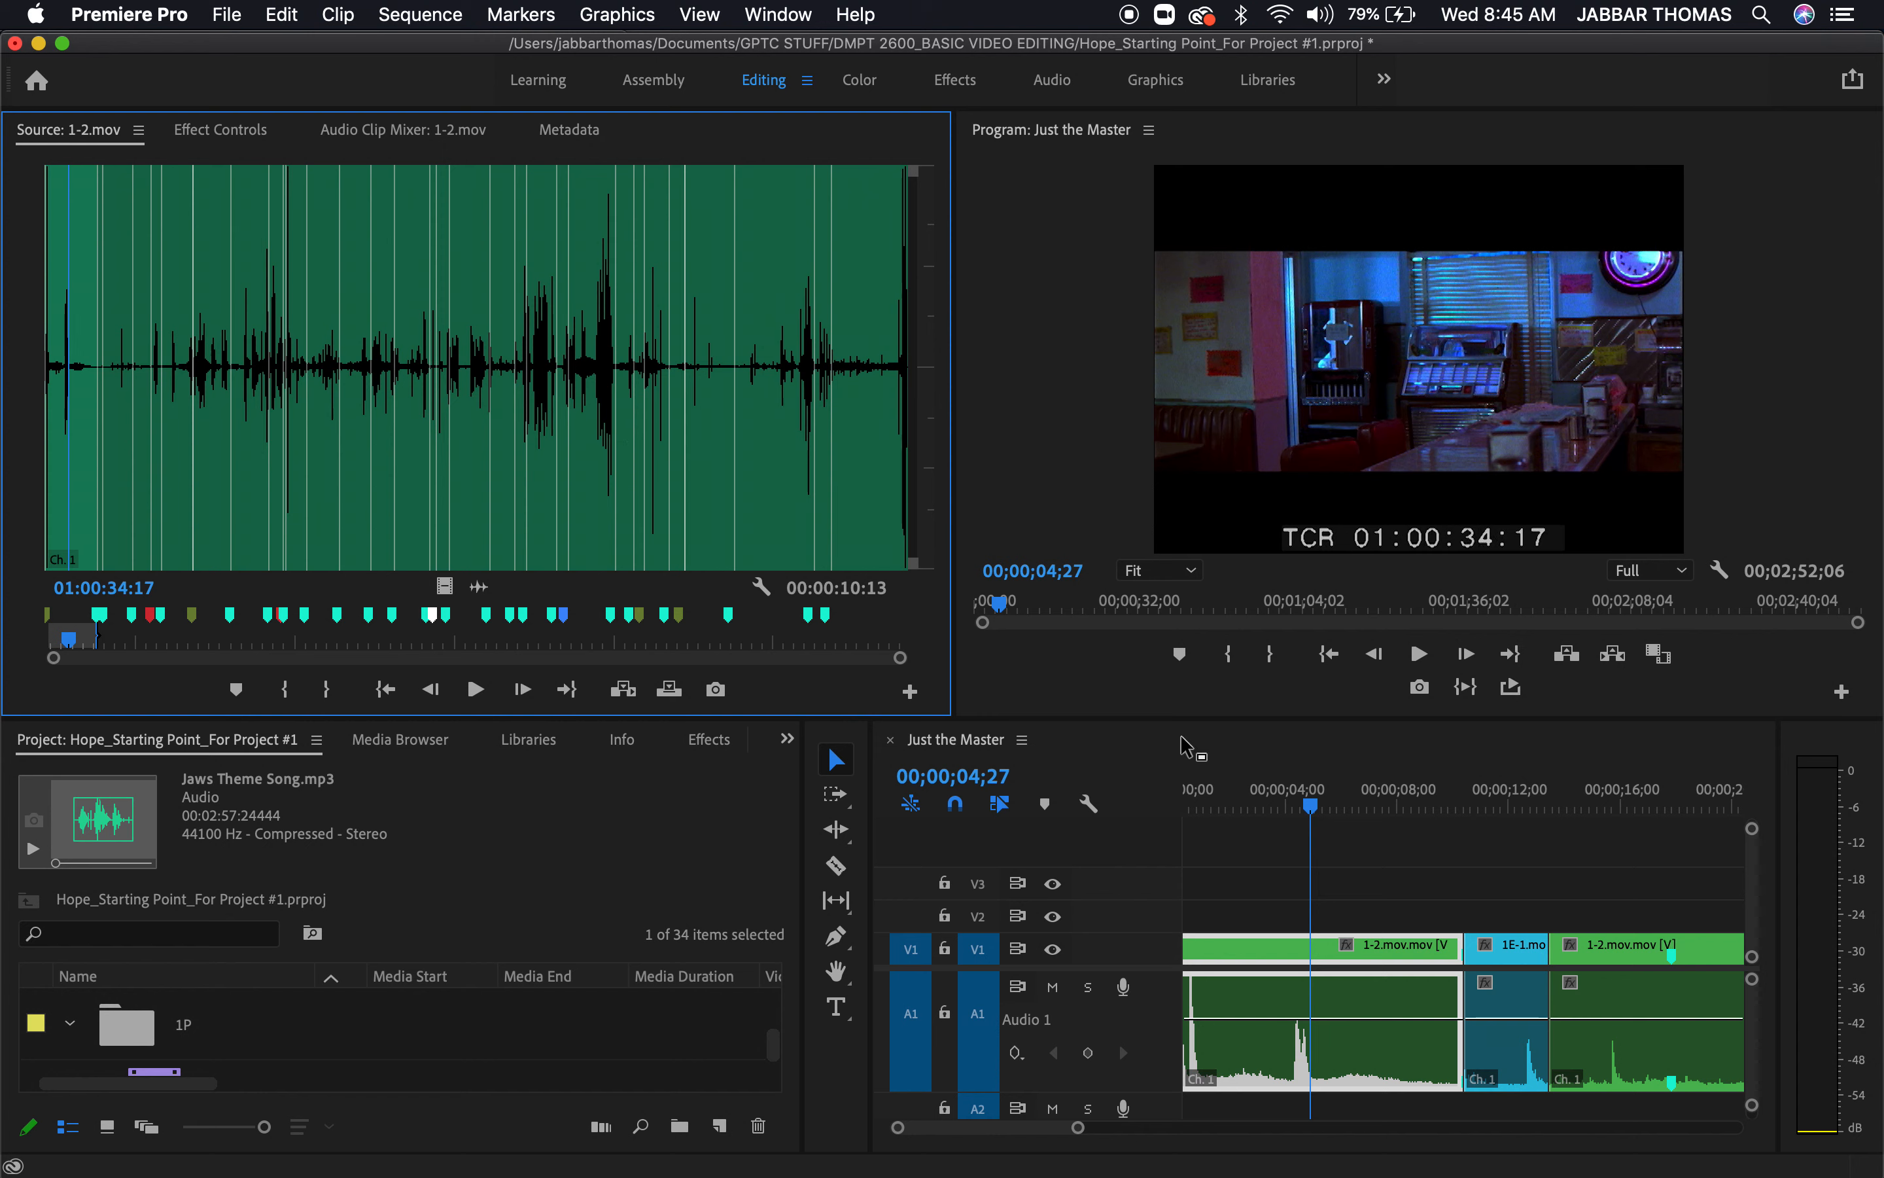
Play the Just the Master sequence from near its start into the 1E-1.mov clip and watch the audio meters
click(1225, 804)
key(space)
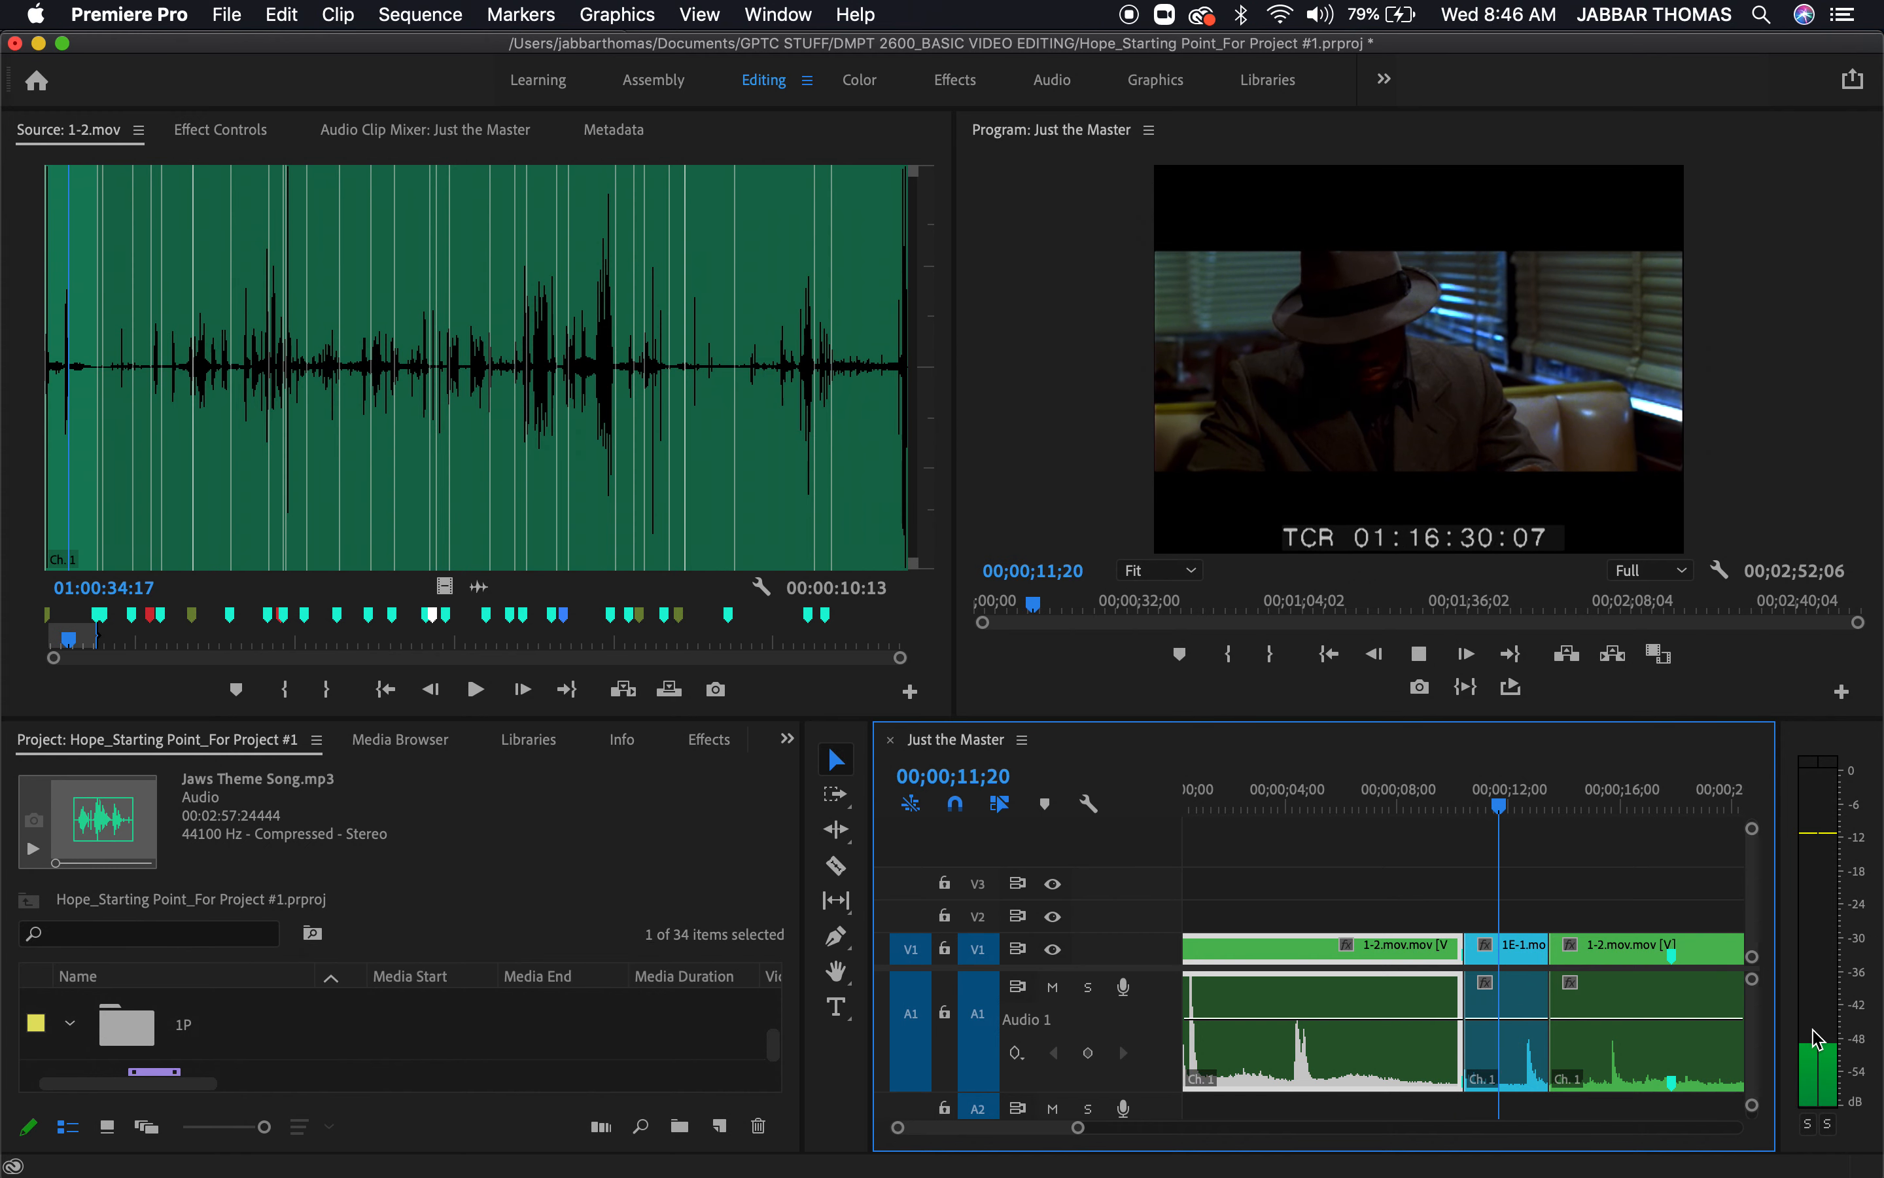
key(space)
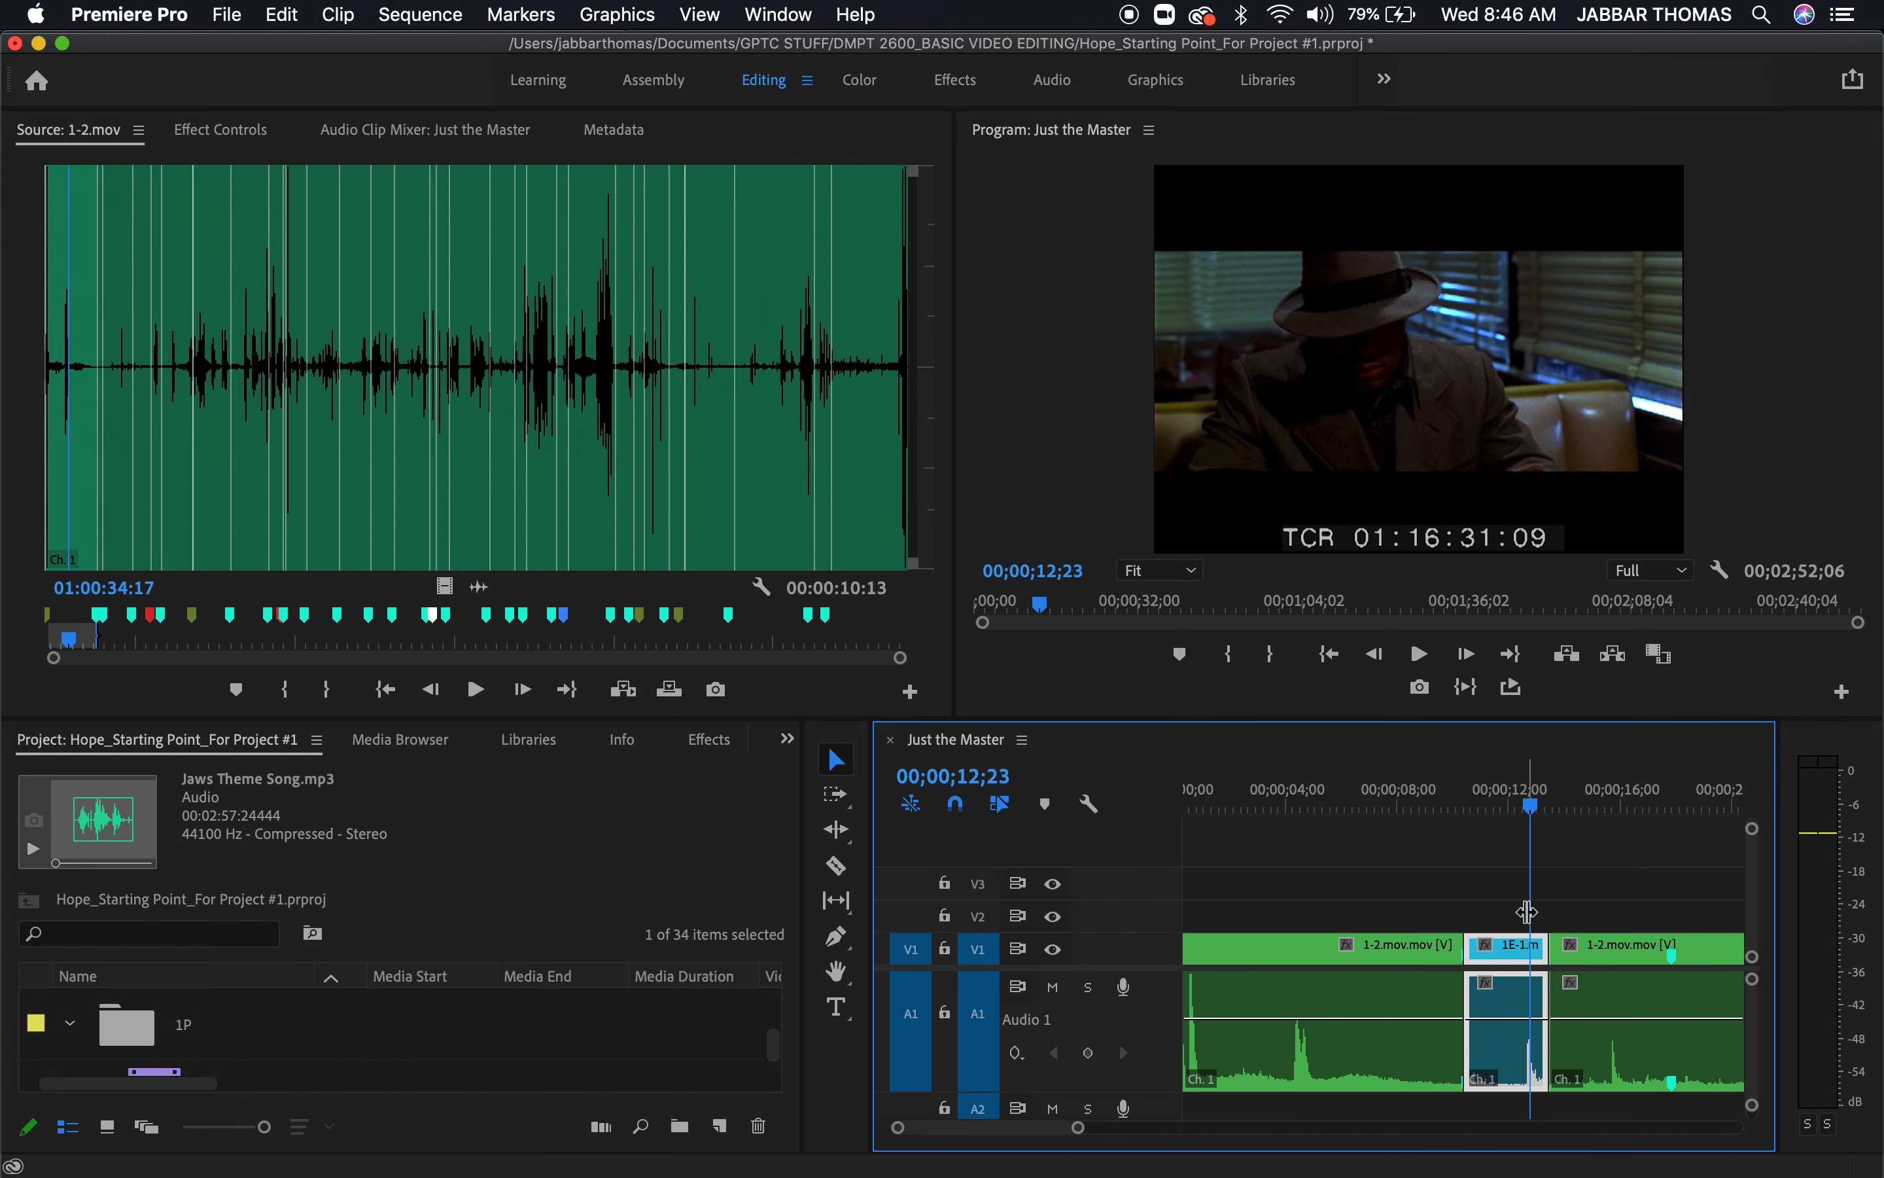
Match-frame the 1E-1.mov clip, show its audio waveform in the source monitor, and play that clip in the timeline
key(f)
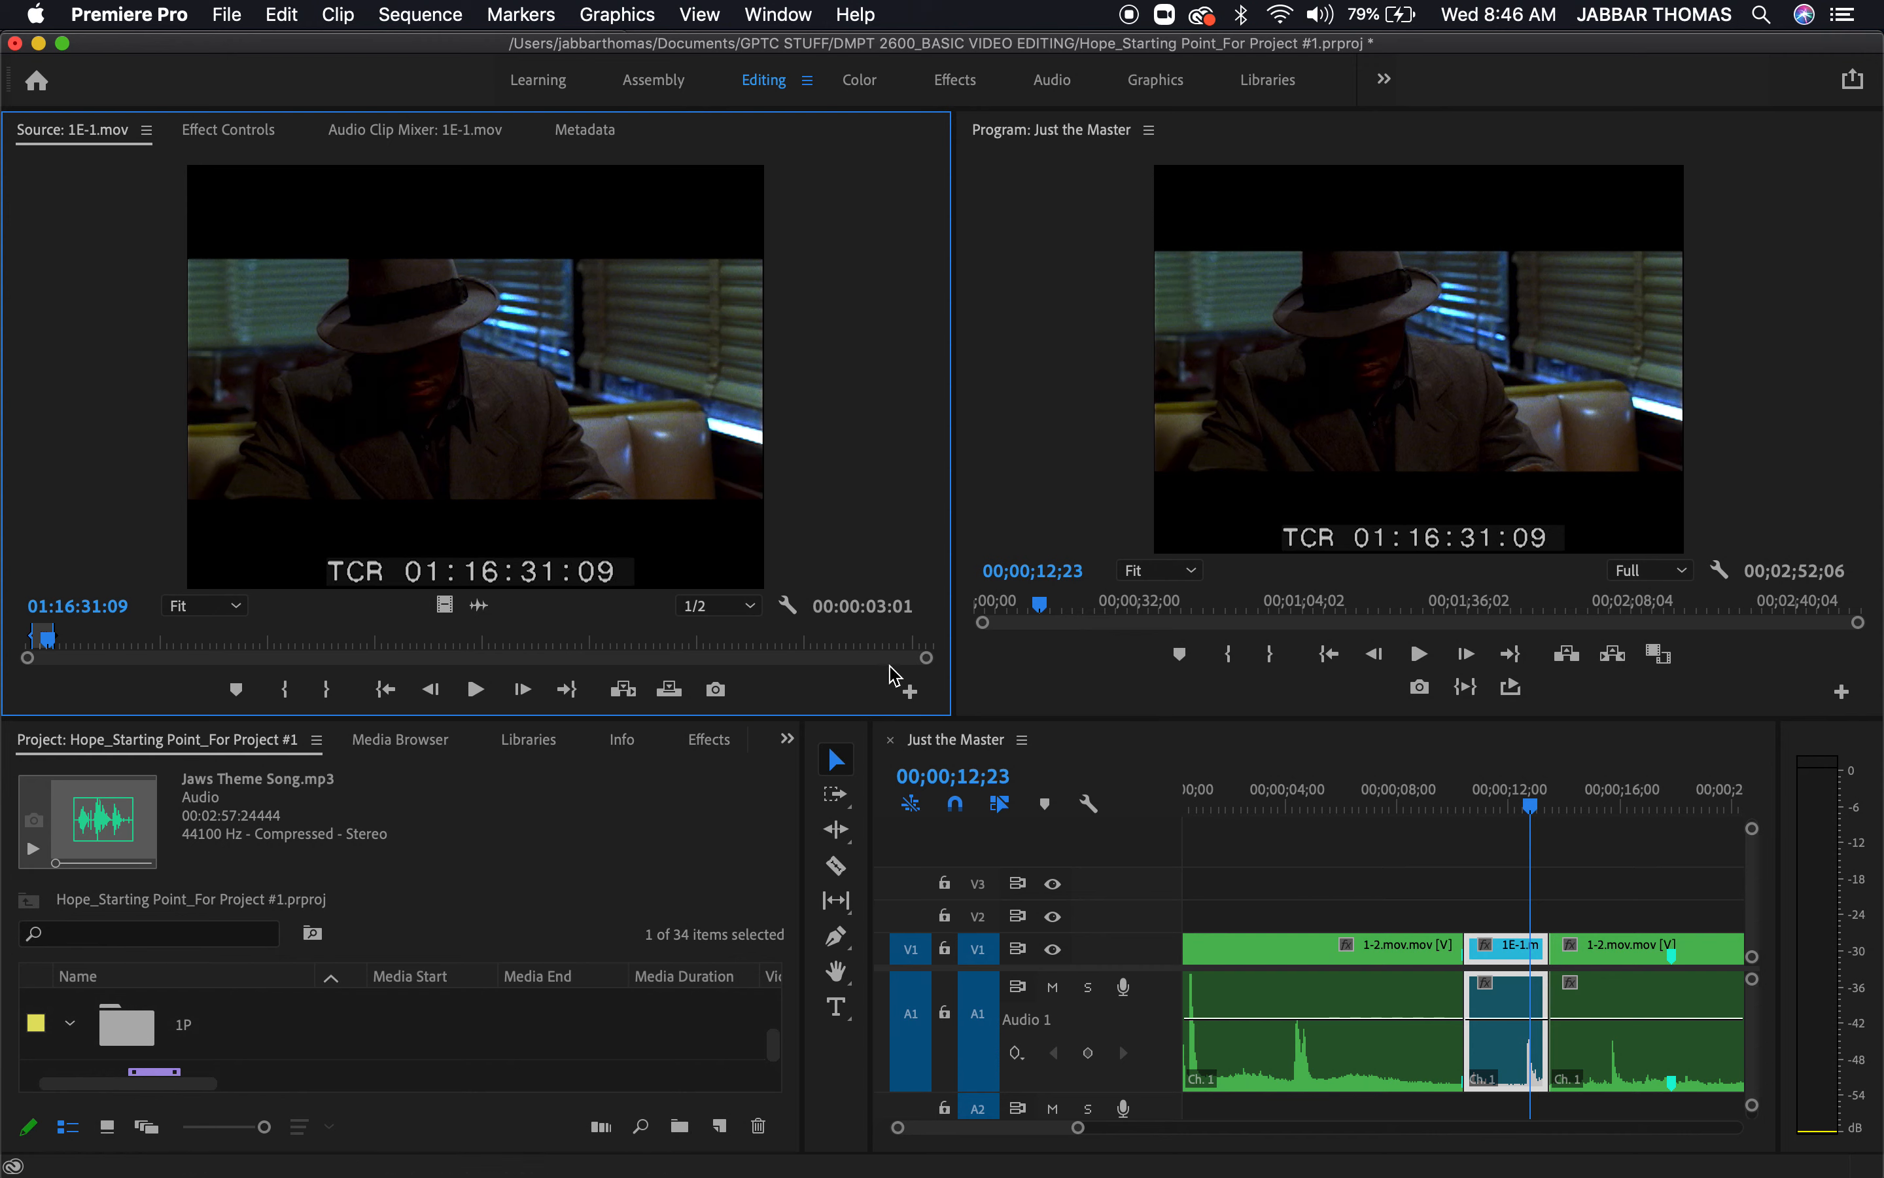
click(787, 605)
click(872, 472)
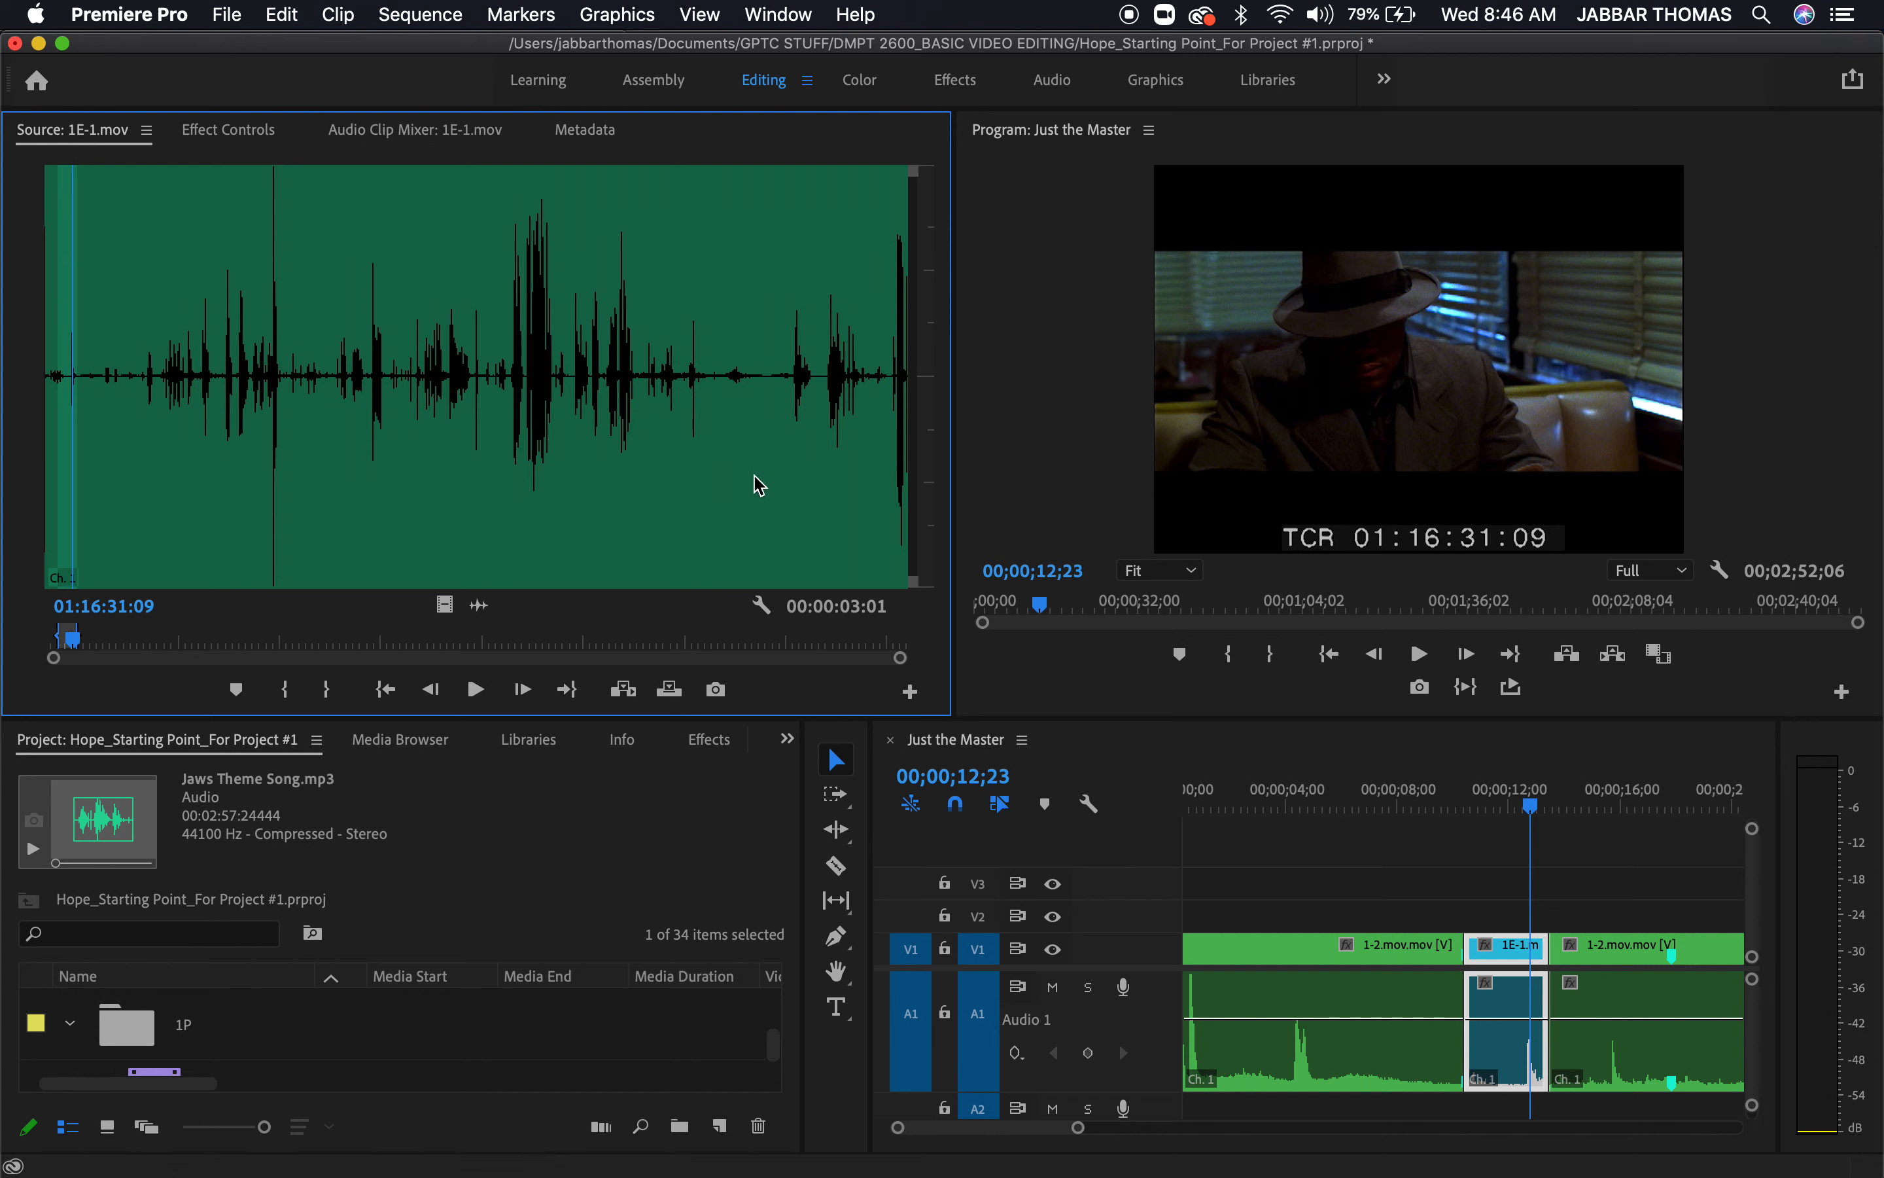
click(1483, 793)
key(space)
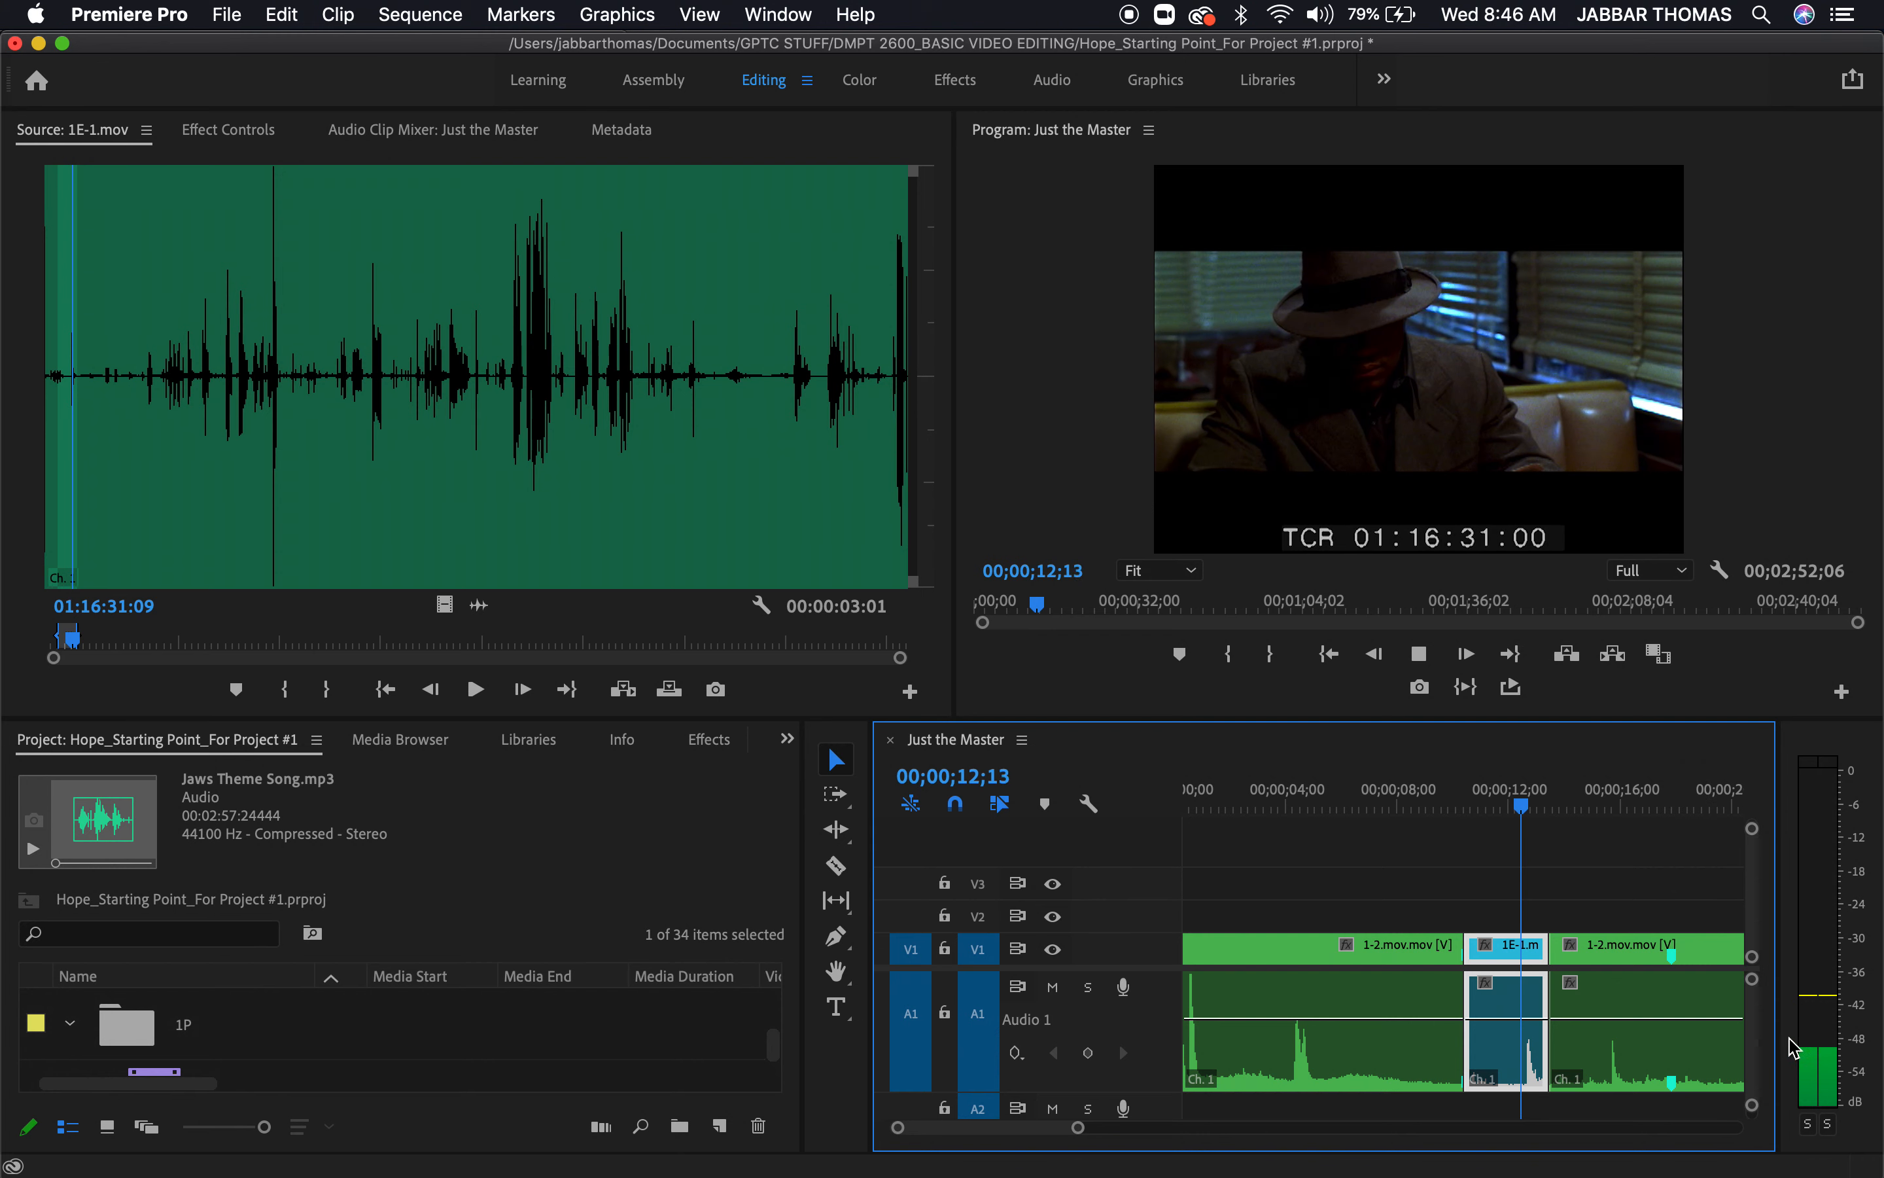
key(space)
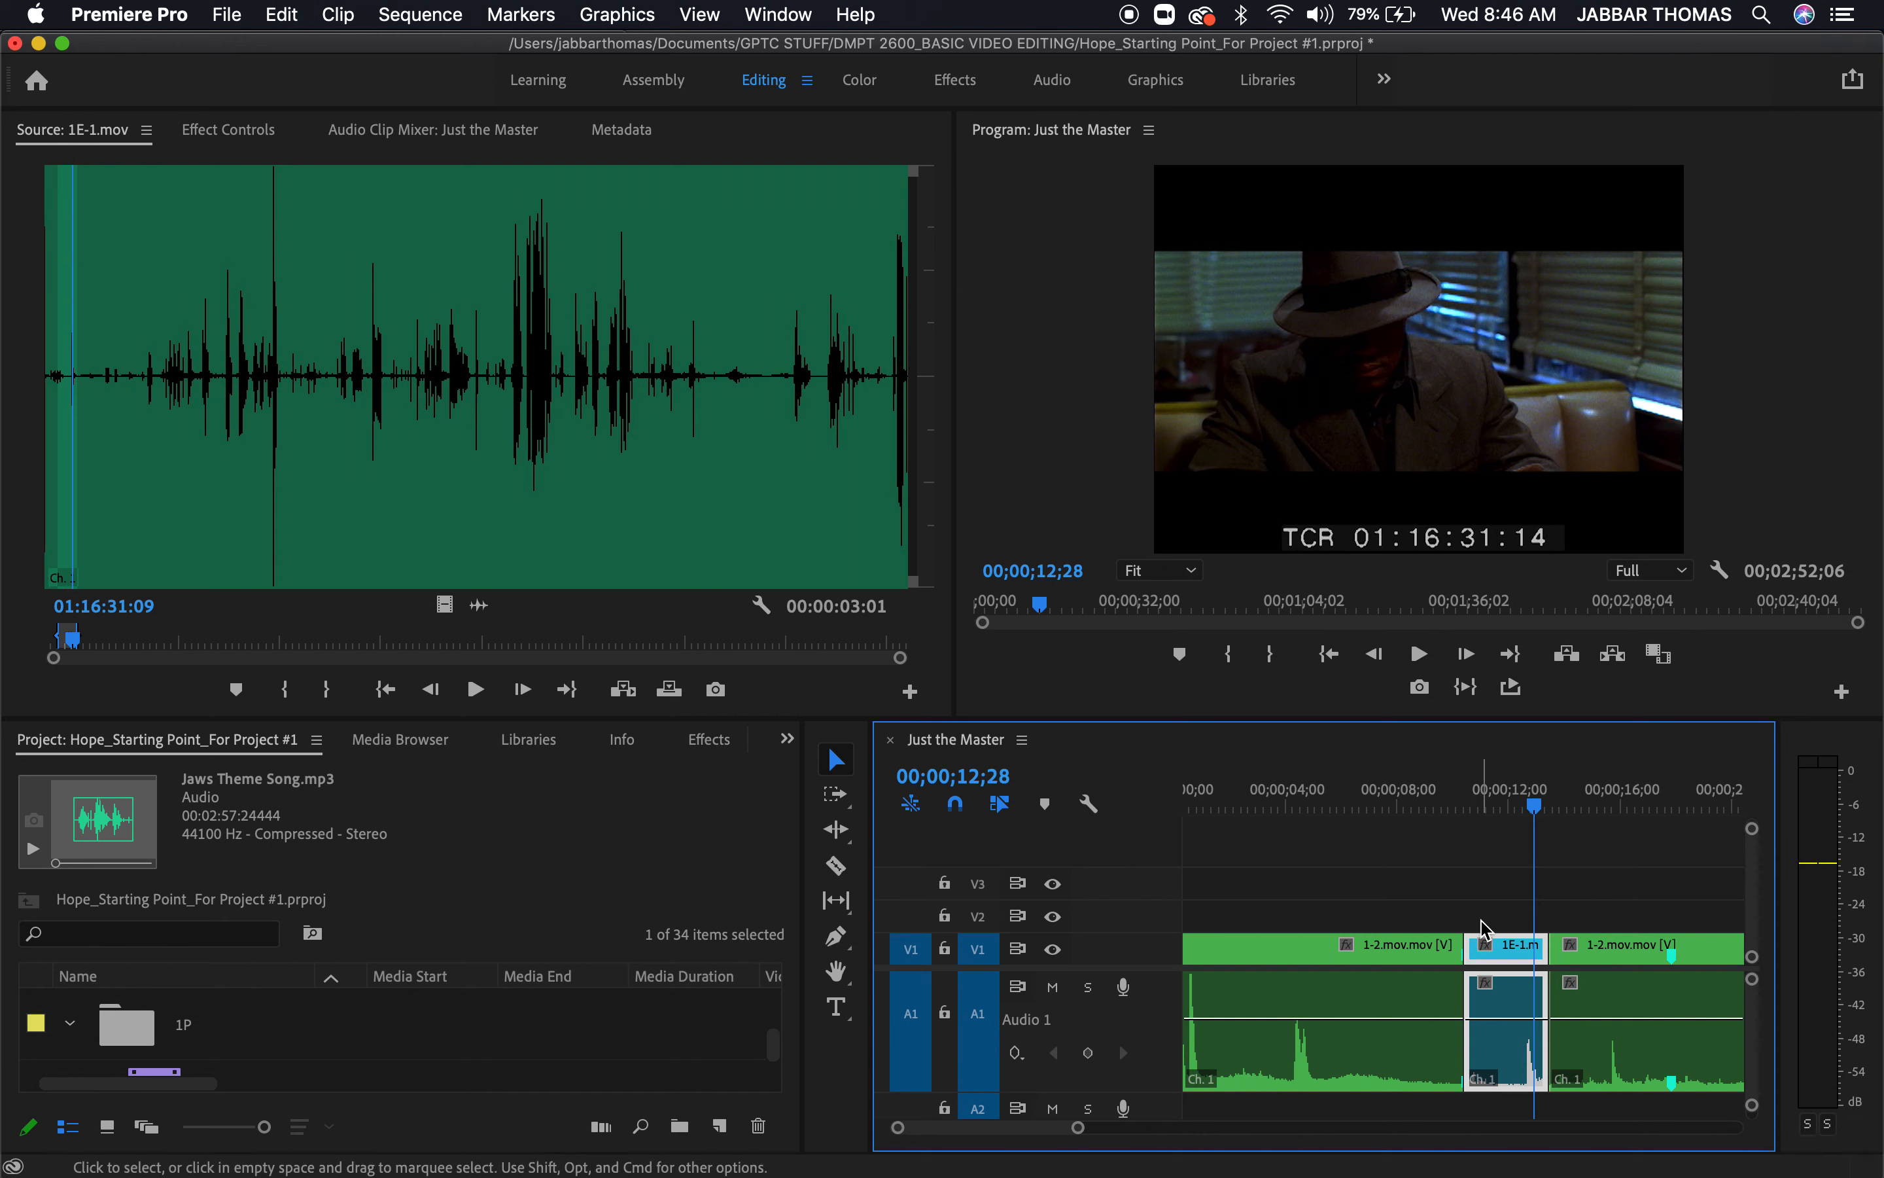
Switch the source monitor back to Composite Video for 1E-1.mov and for 1-2.mov, match-framed at 00;00;04;10
click(1429, 889)
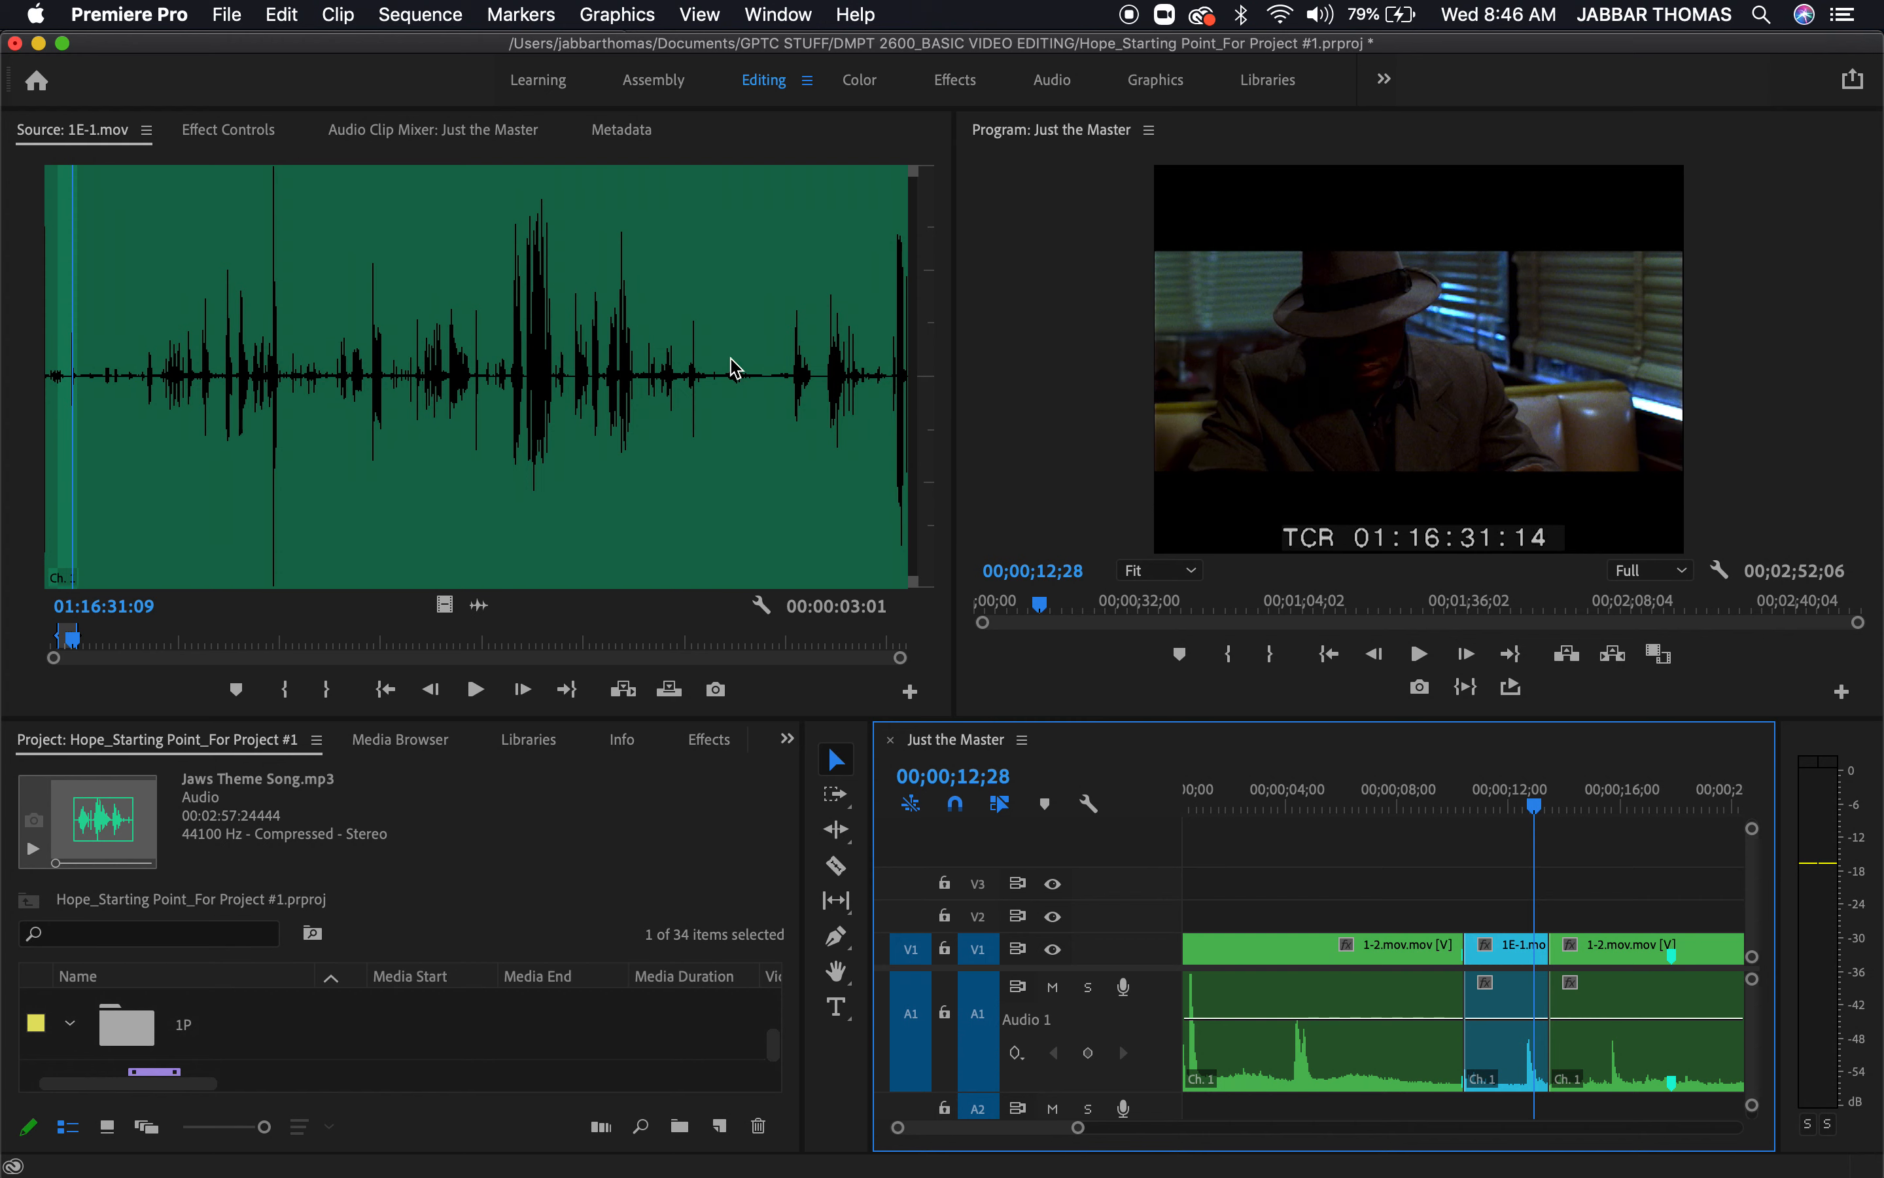
click(765, 606)
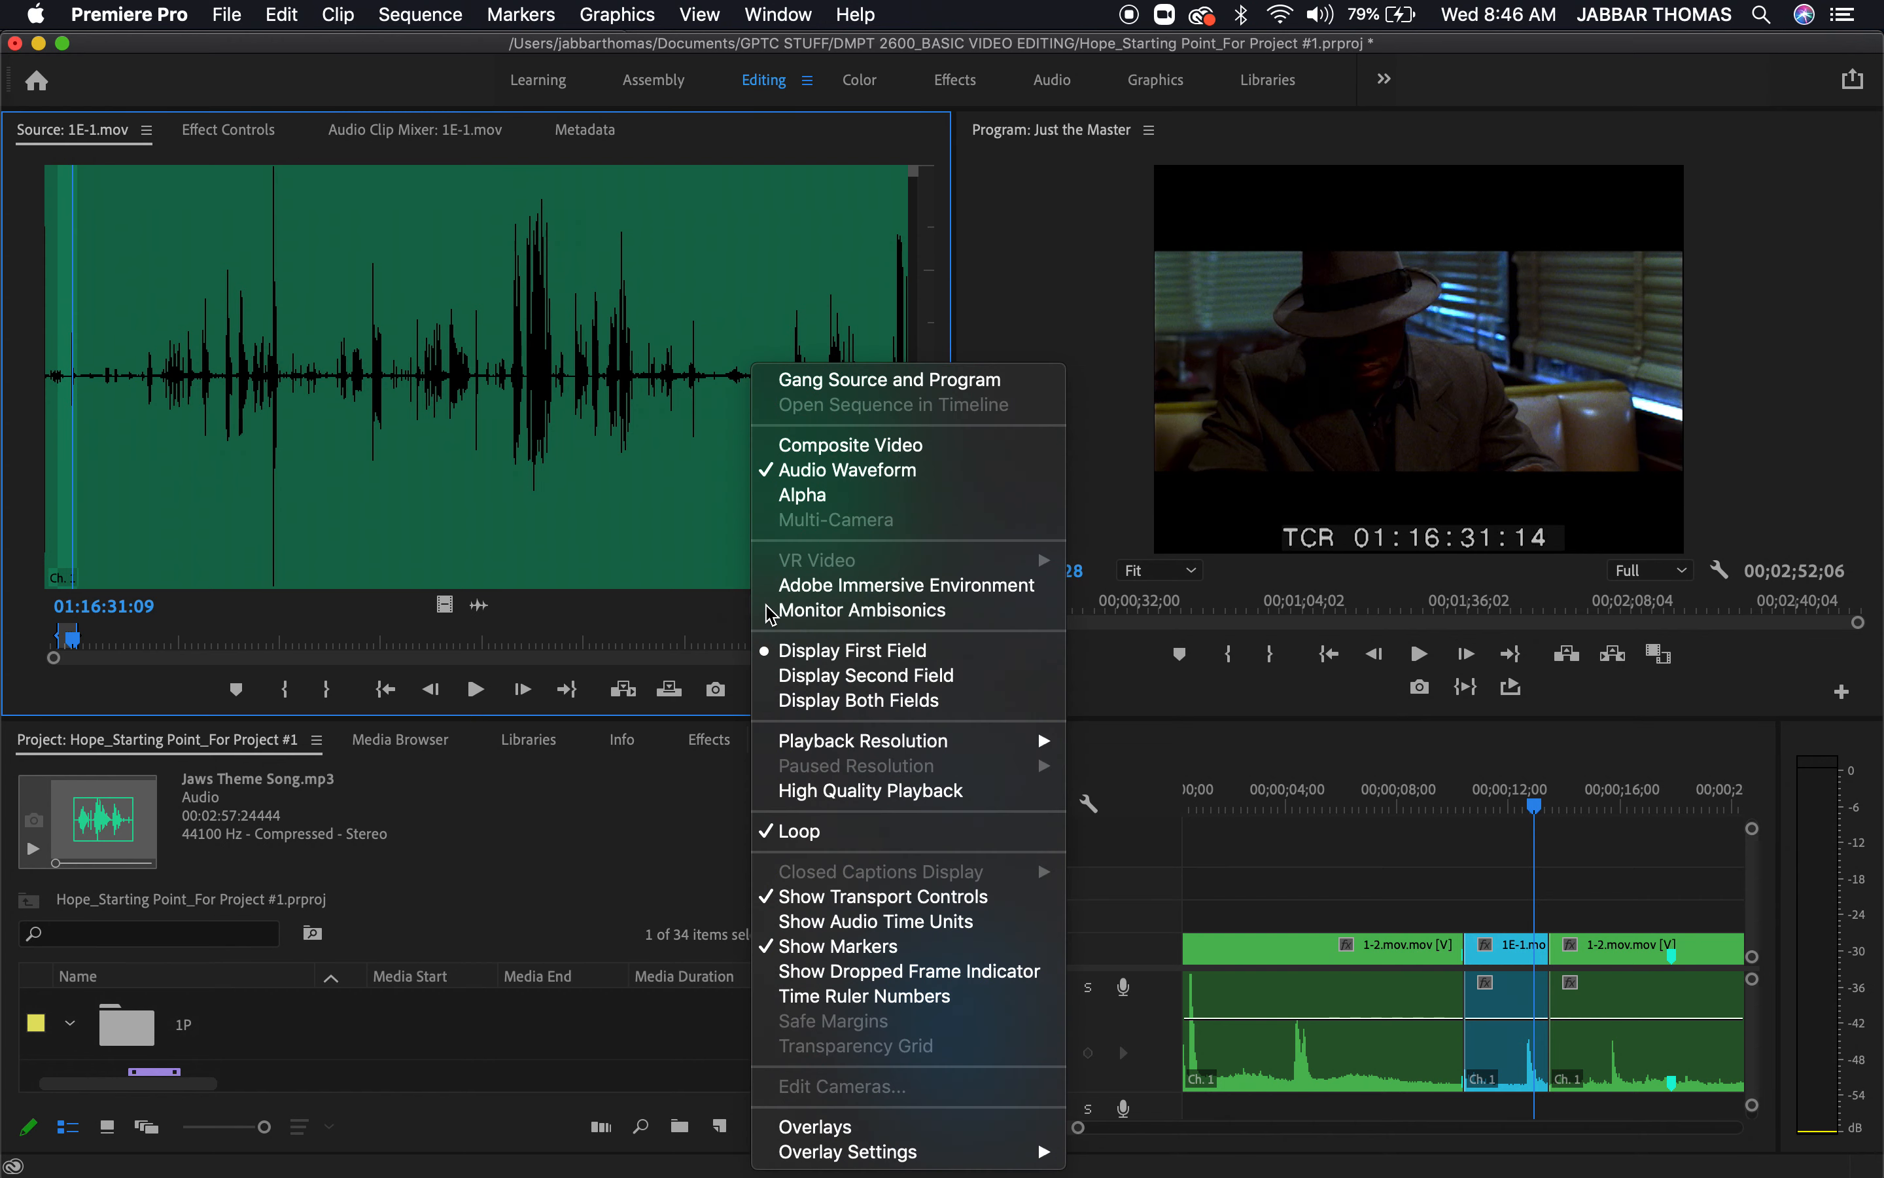
click(828, 452)
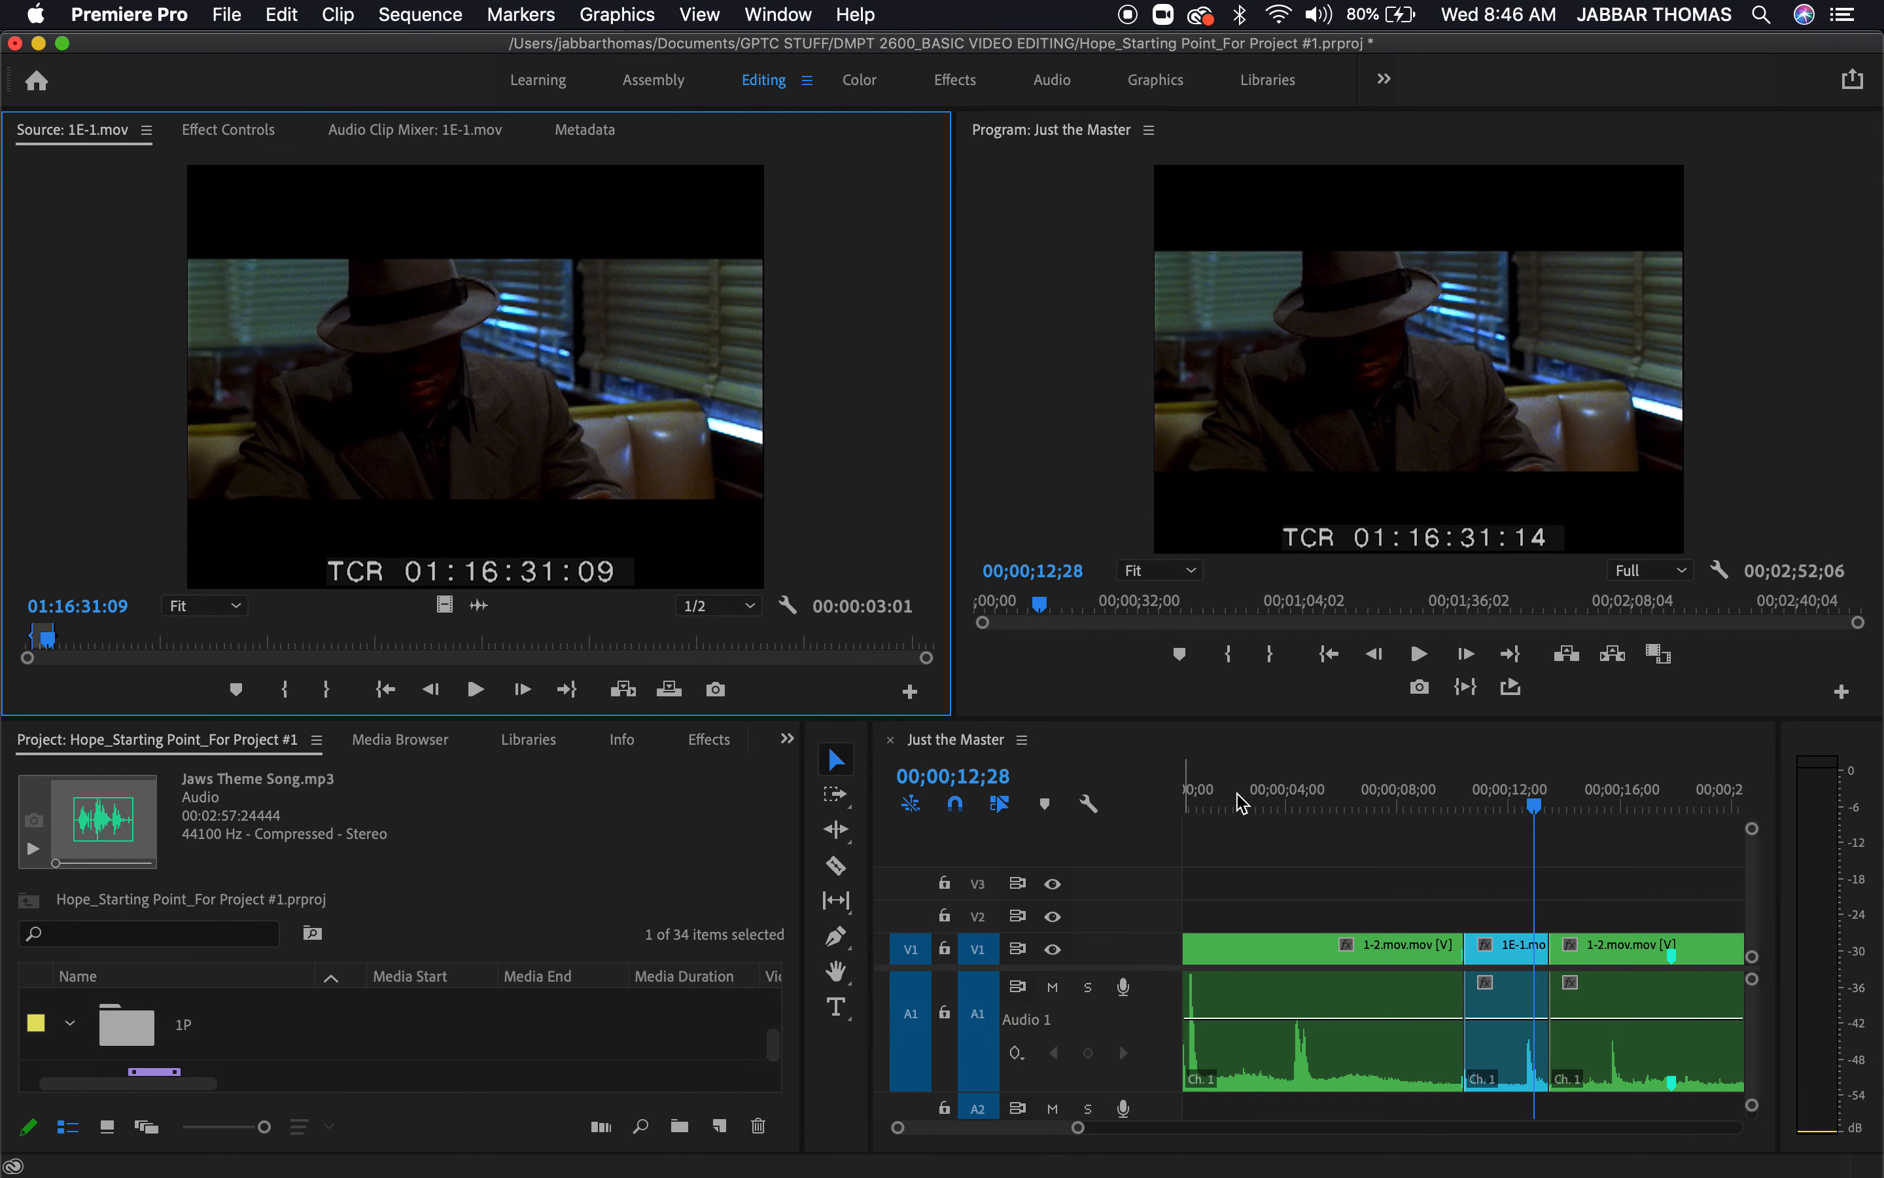
click(1297, 800)
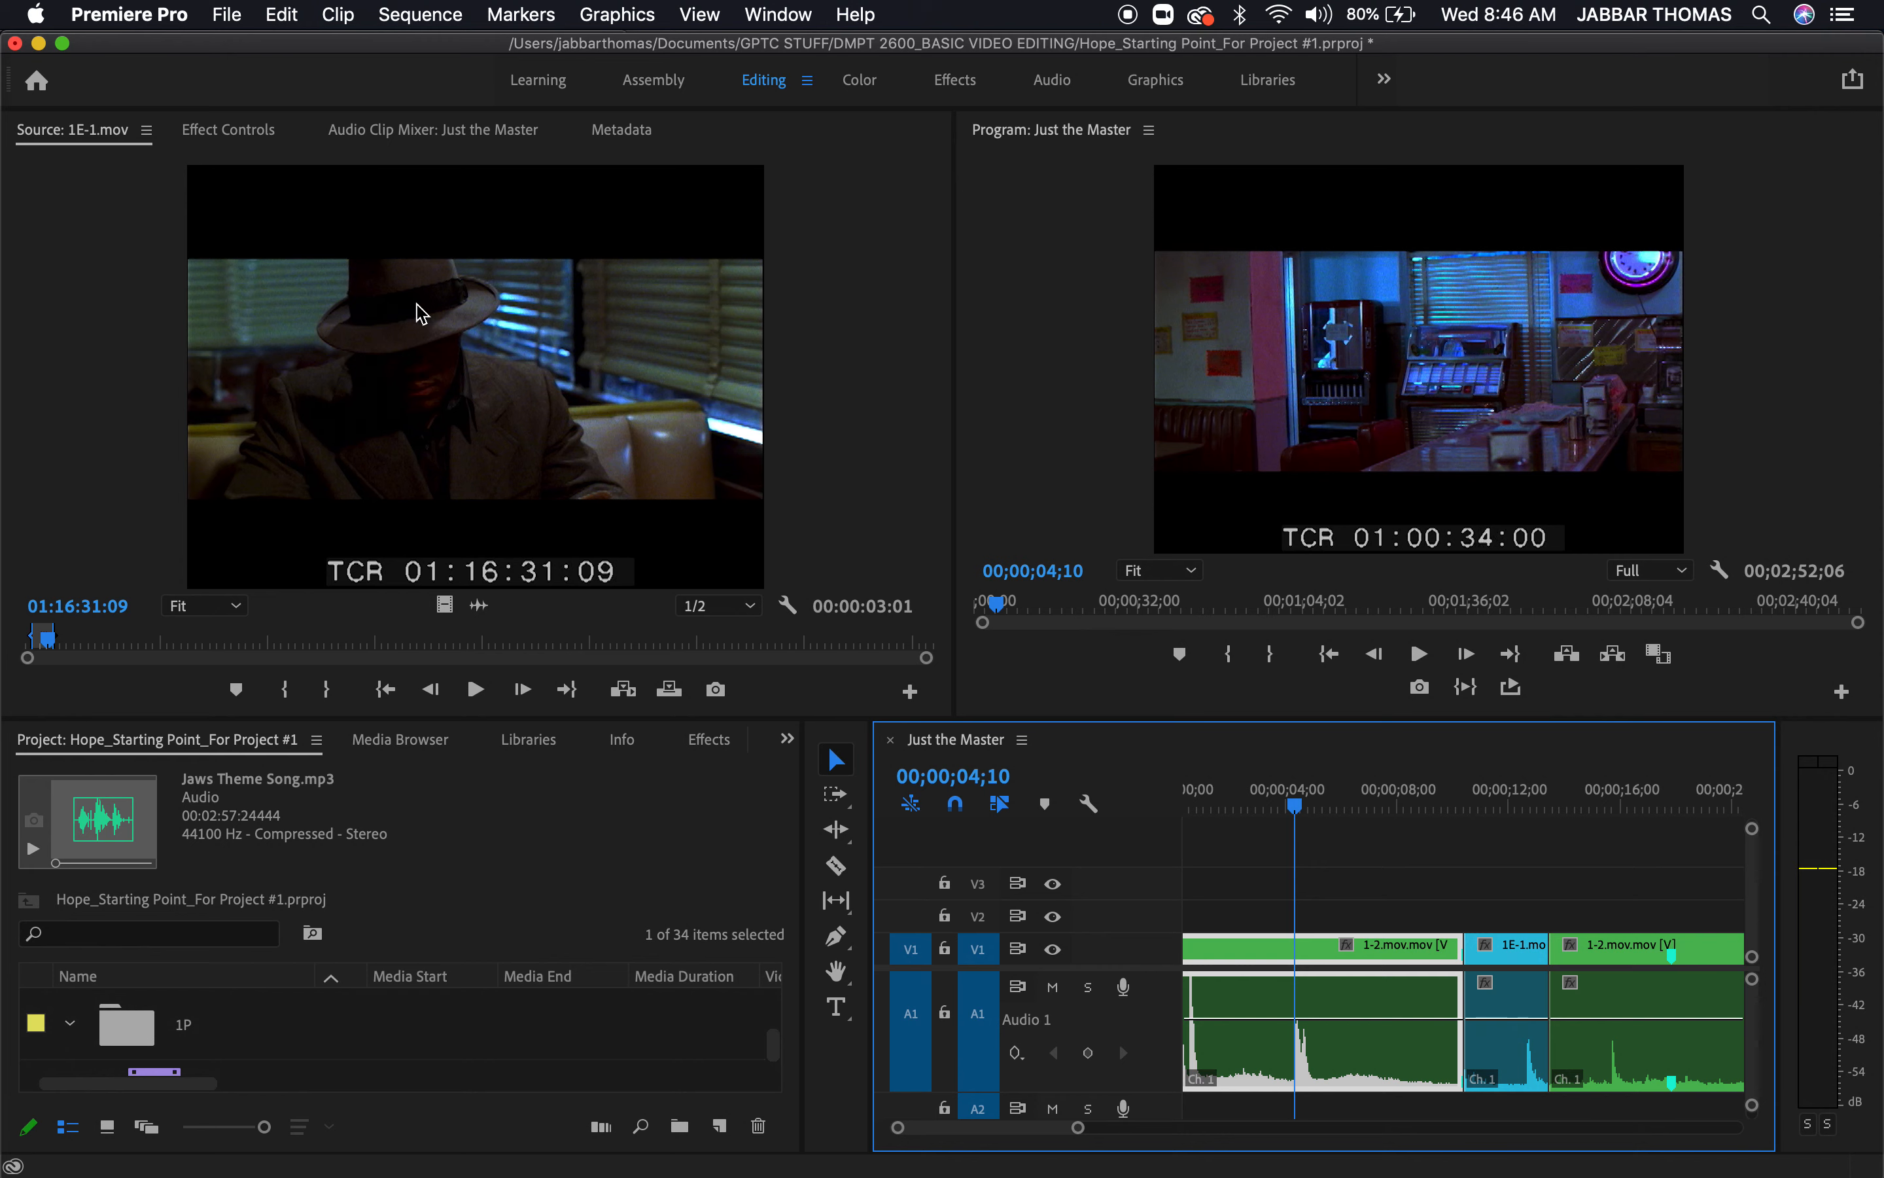
key(f)
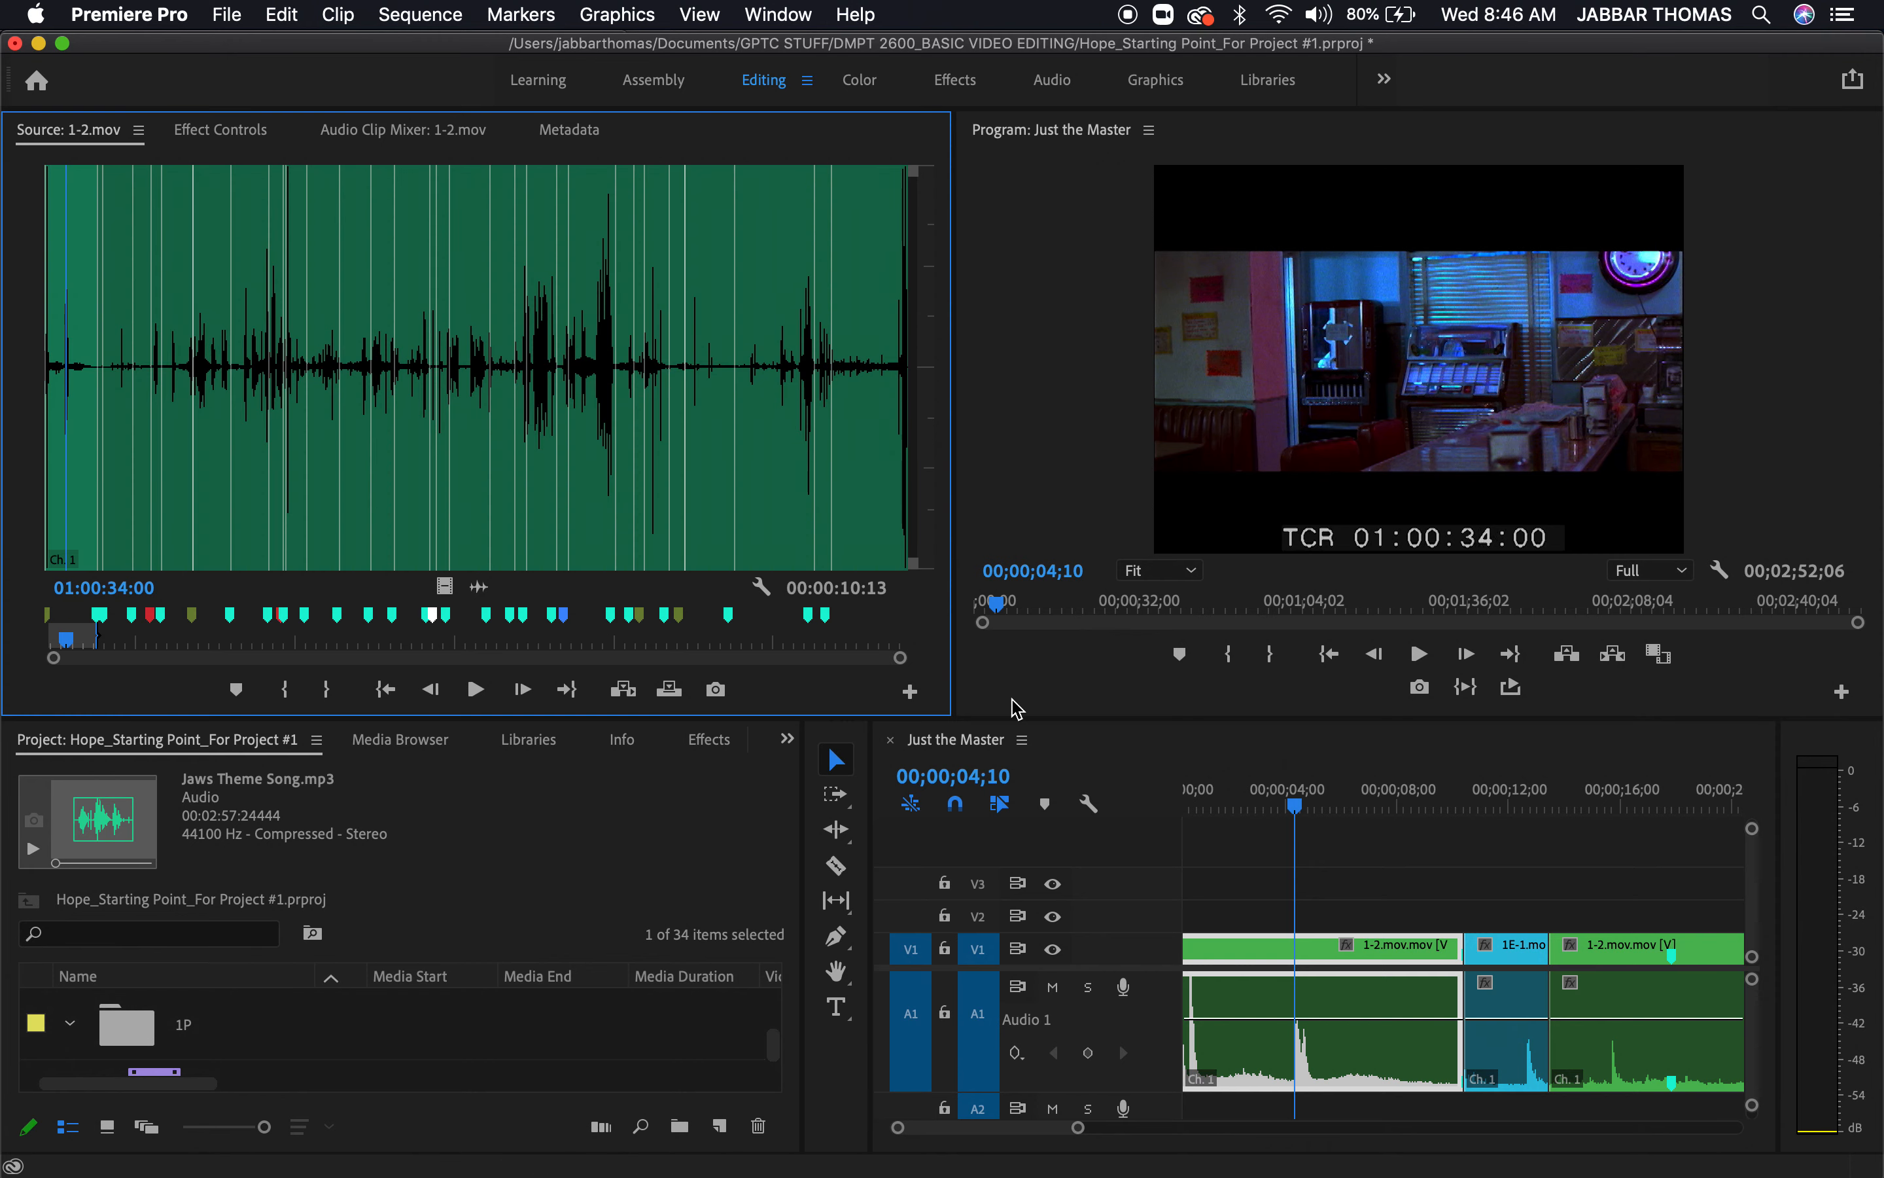
click(762, 588)
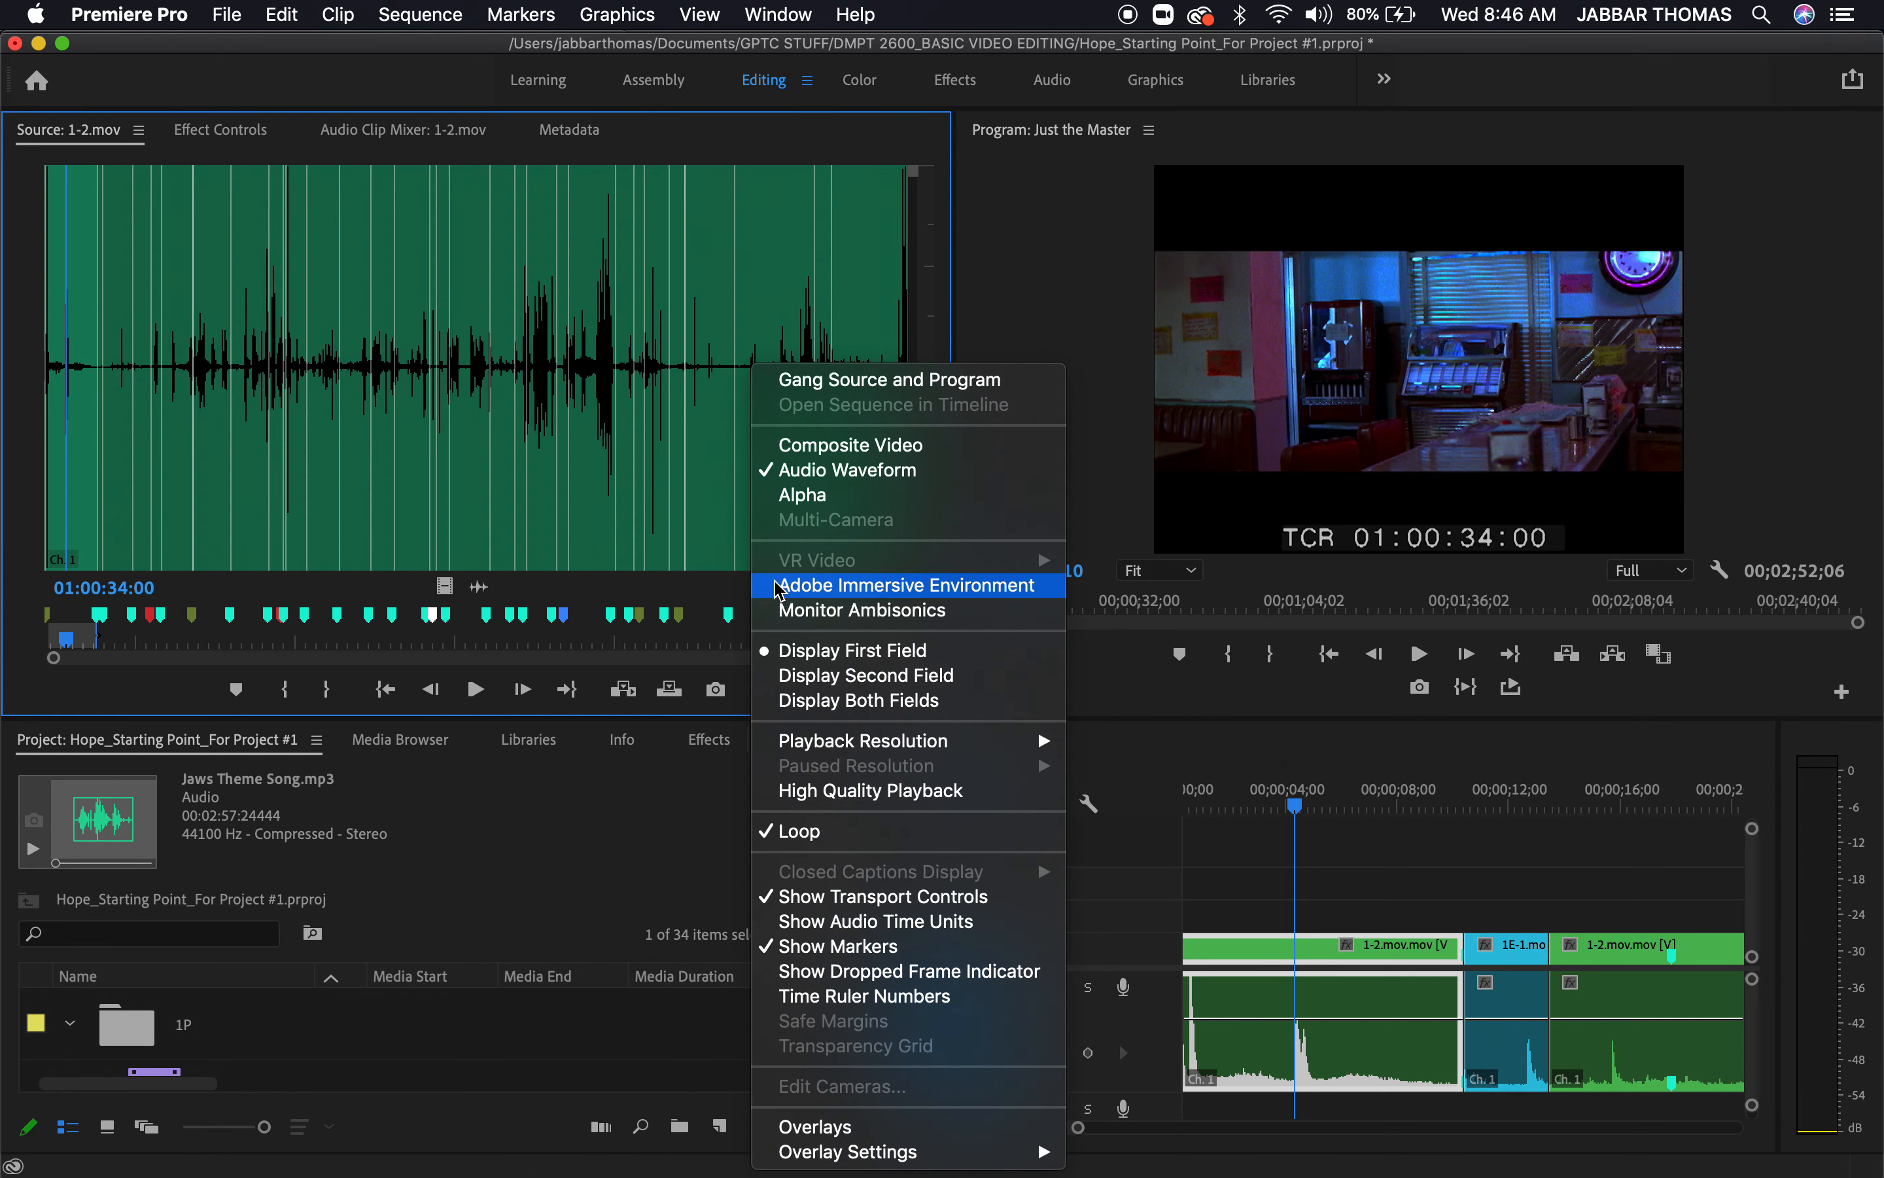
click(852, 448)
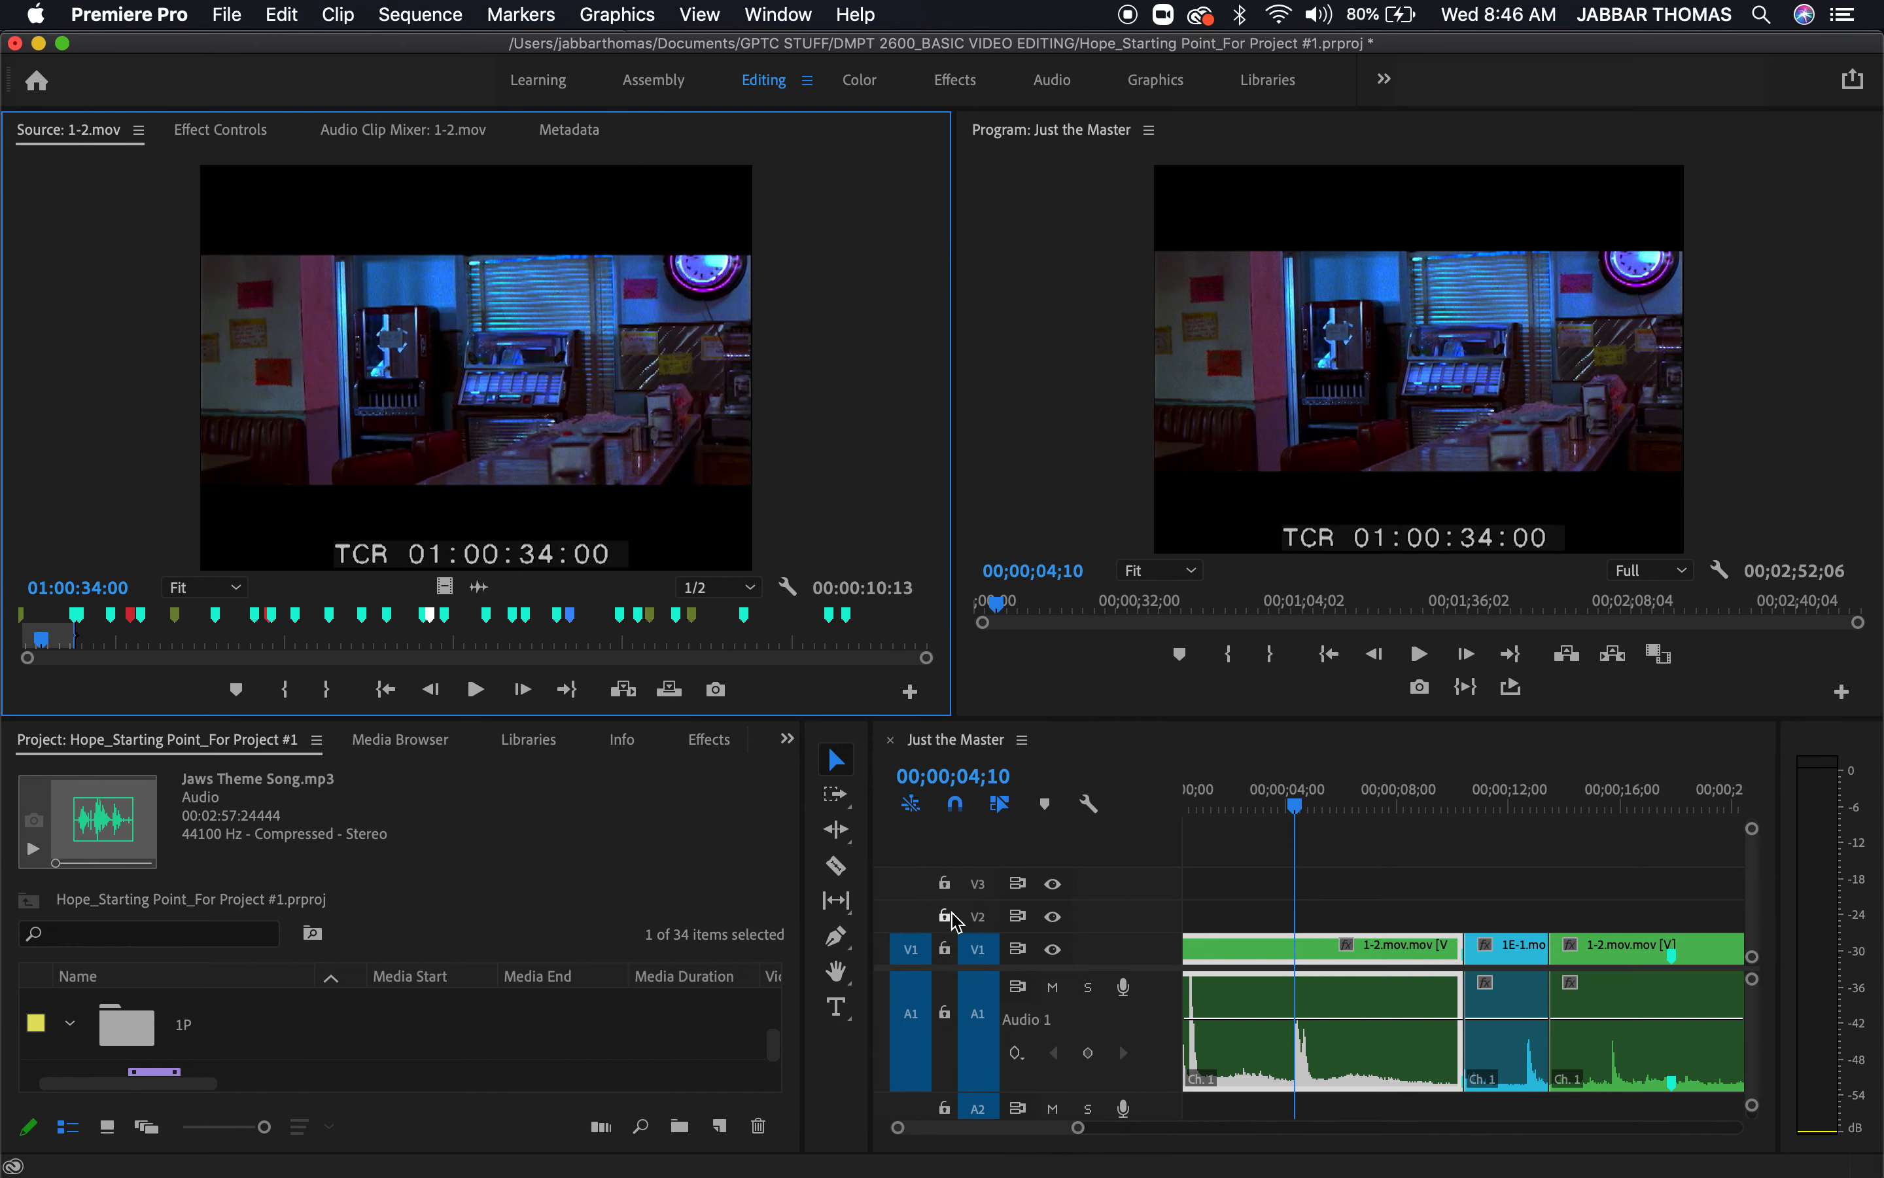
Delete Jaws Theme Song.mp3 from the enlarged project panel and return to the normal editing layout
click(656, 851)
key(grave)
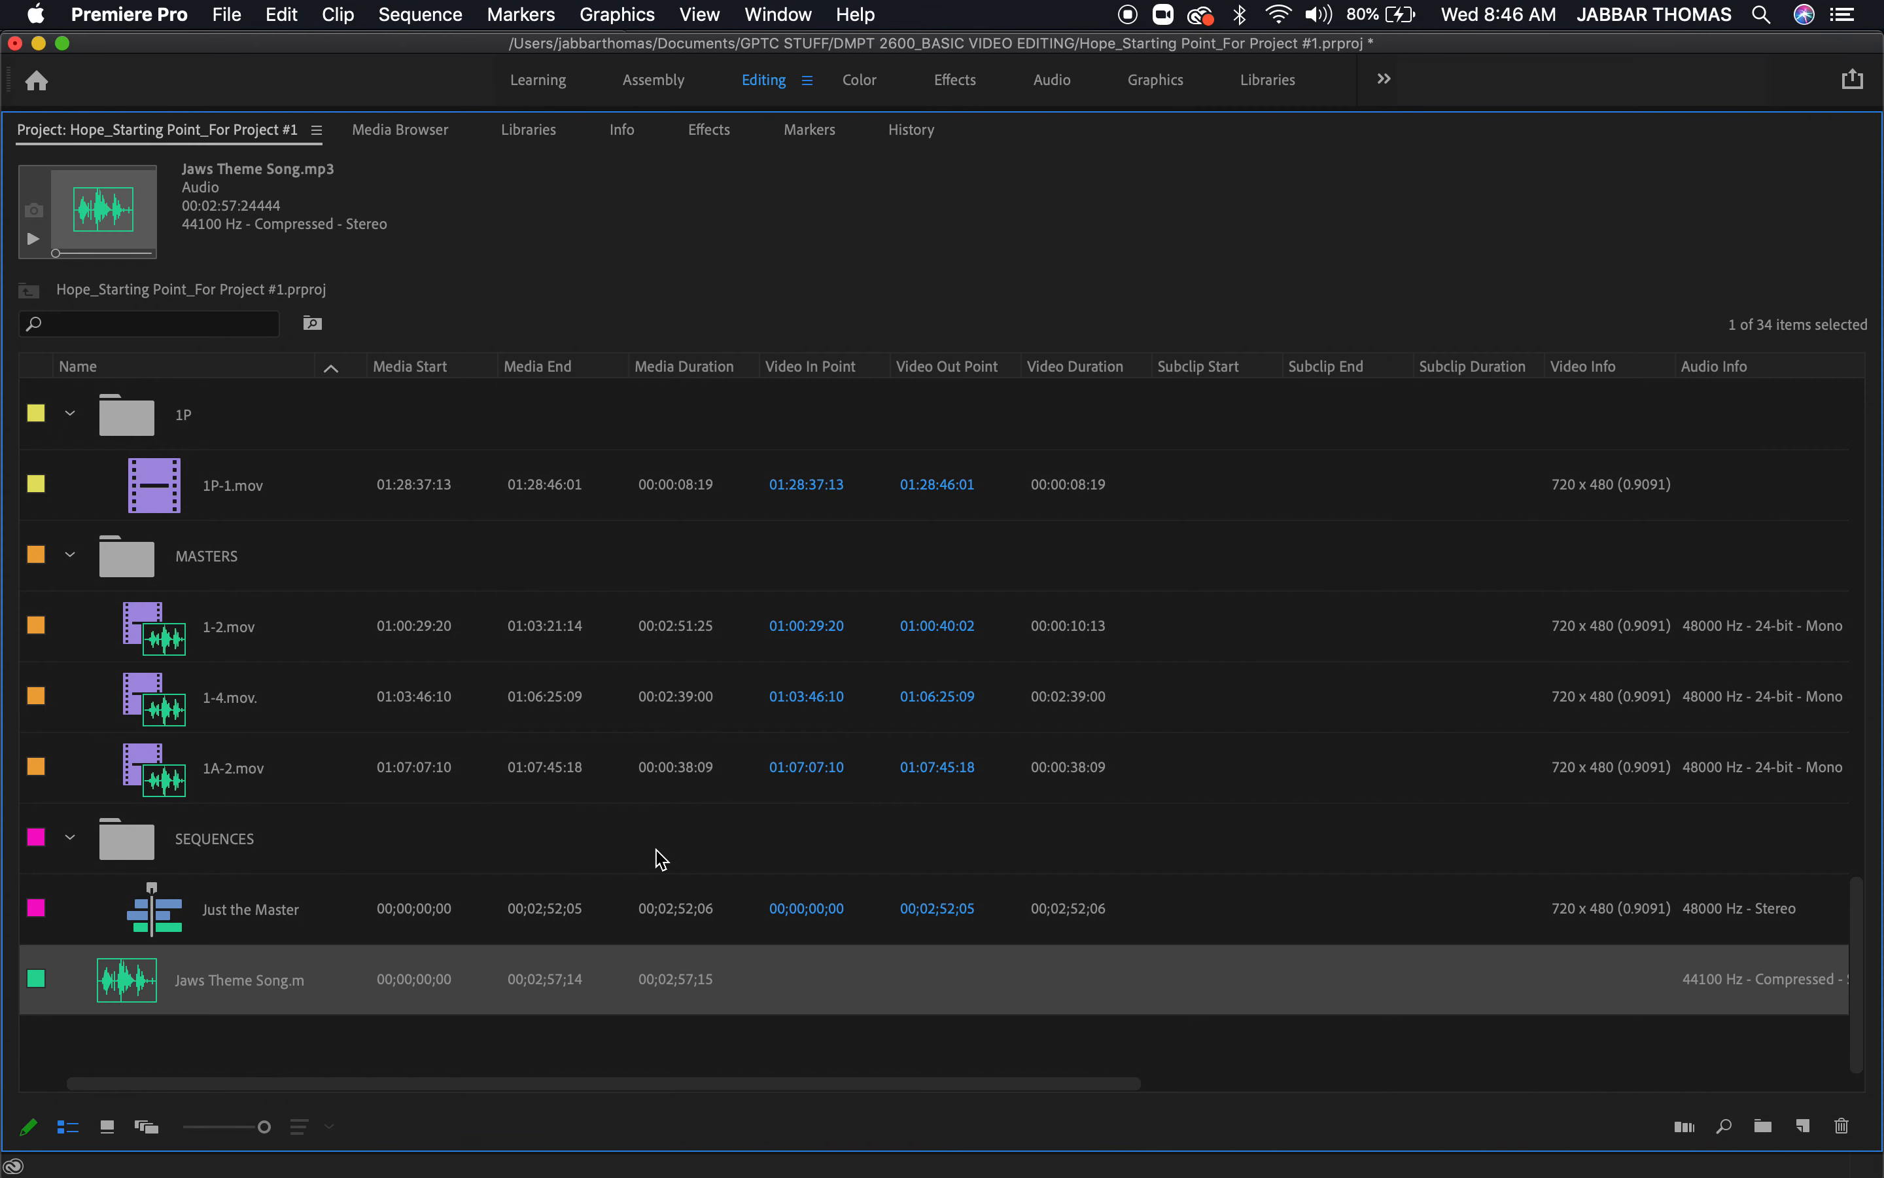
click(218, 1034)
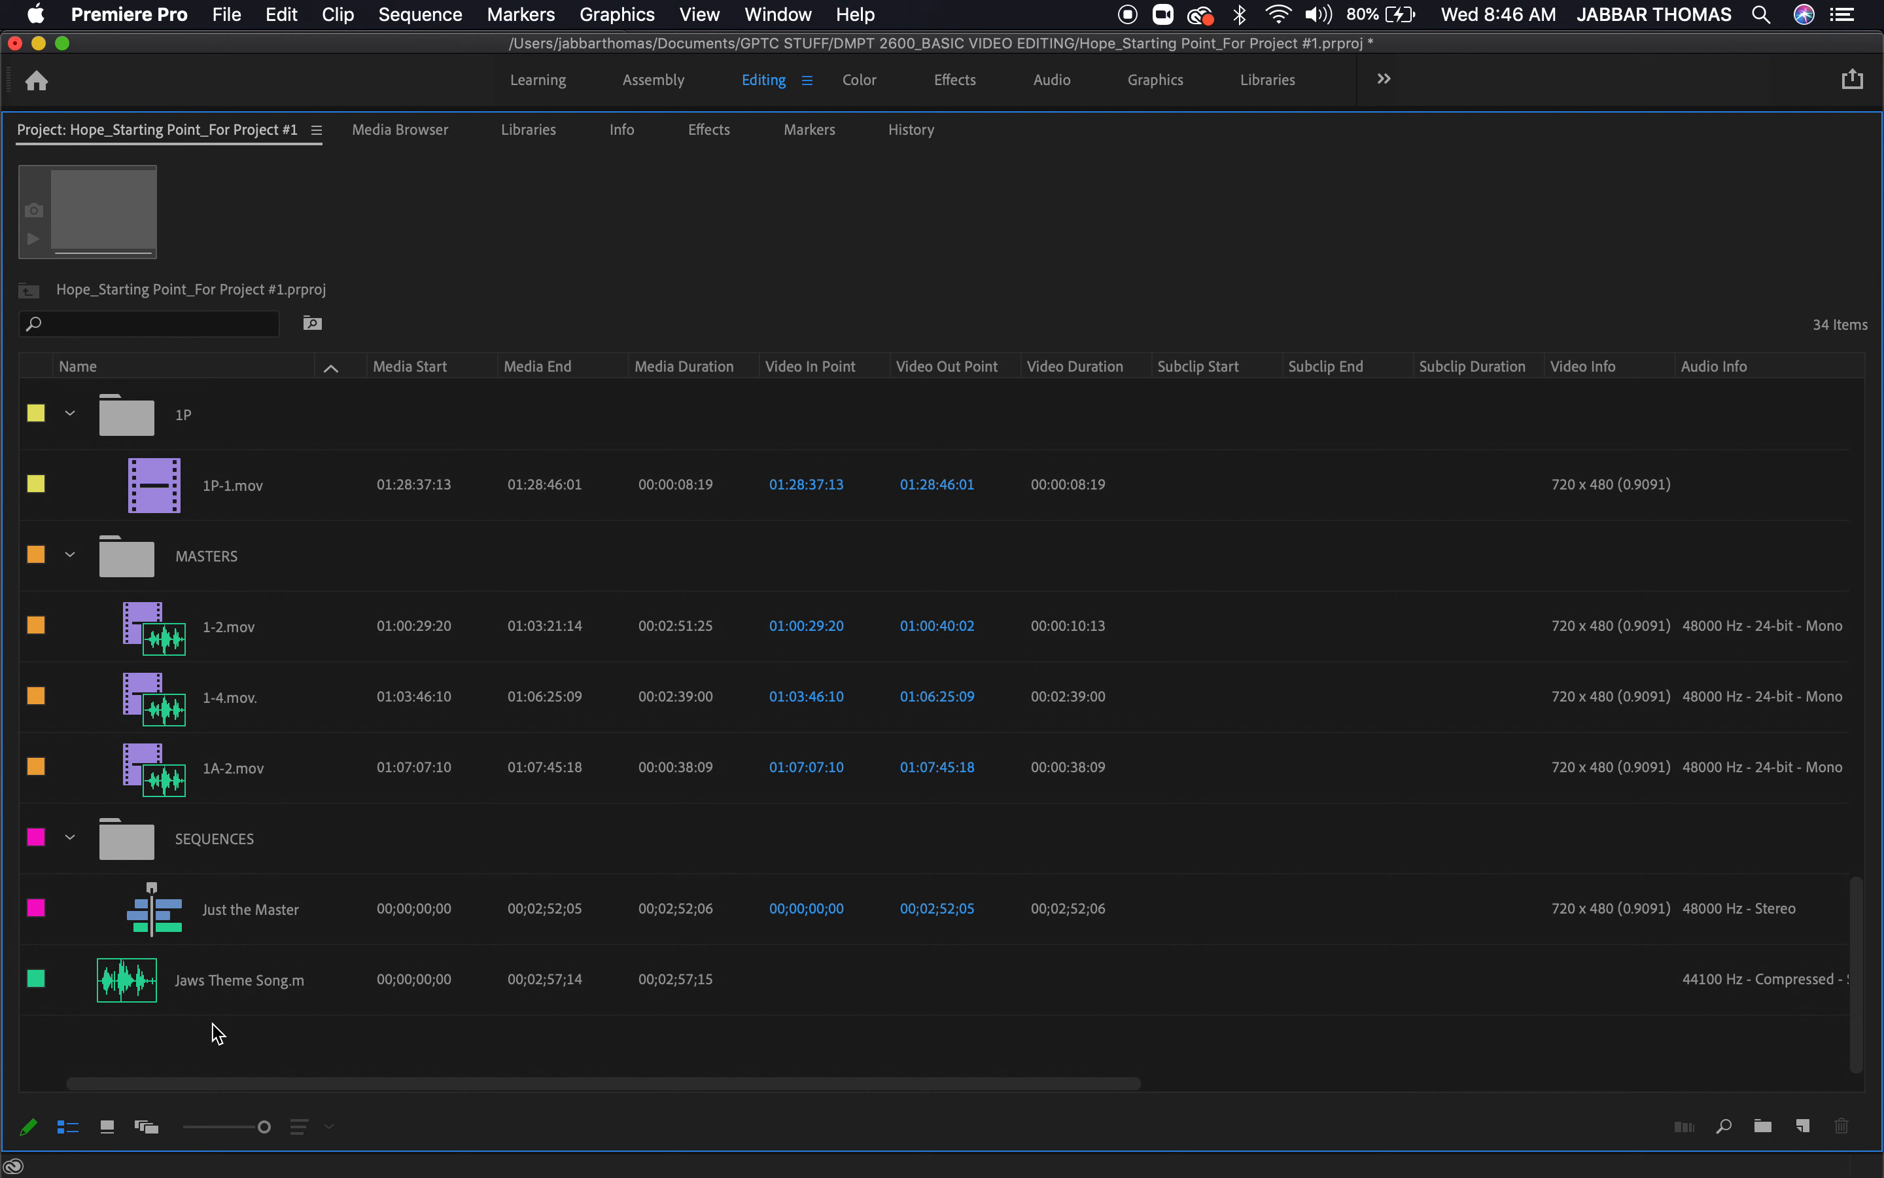
click(117, 973)
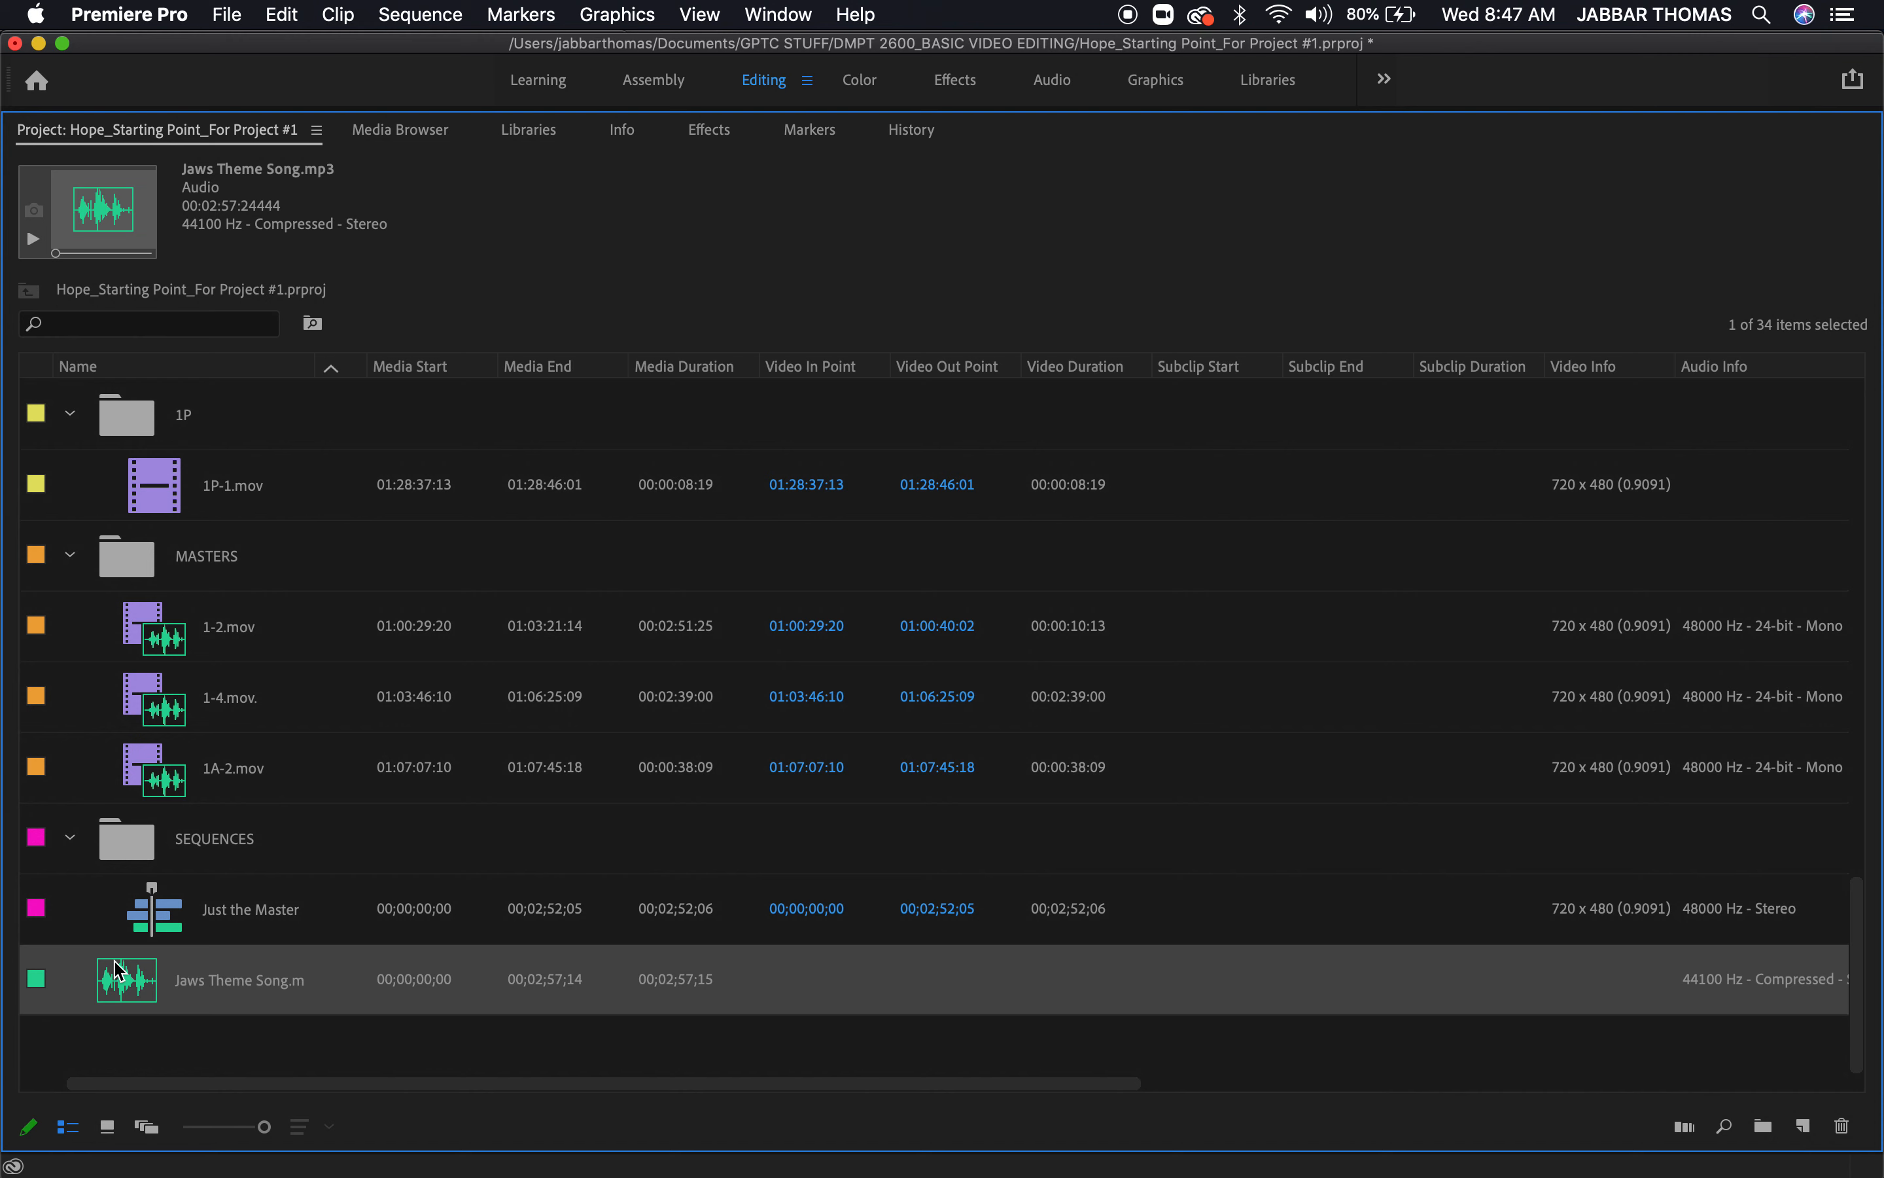
key(Delete)
click(270, 986)
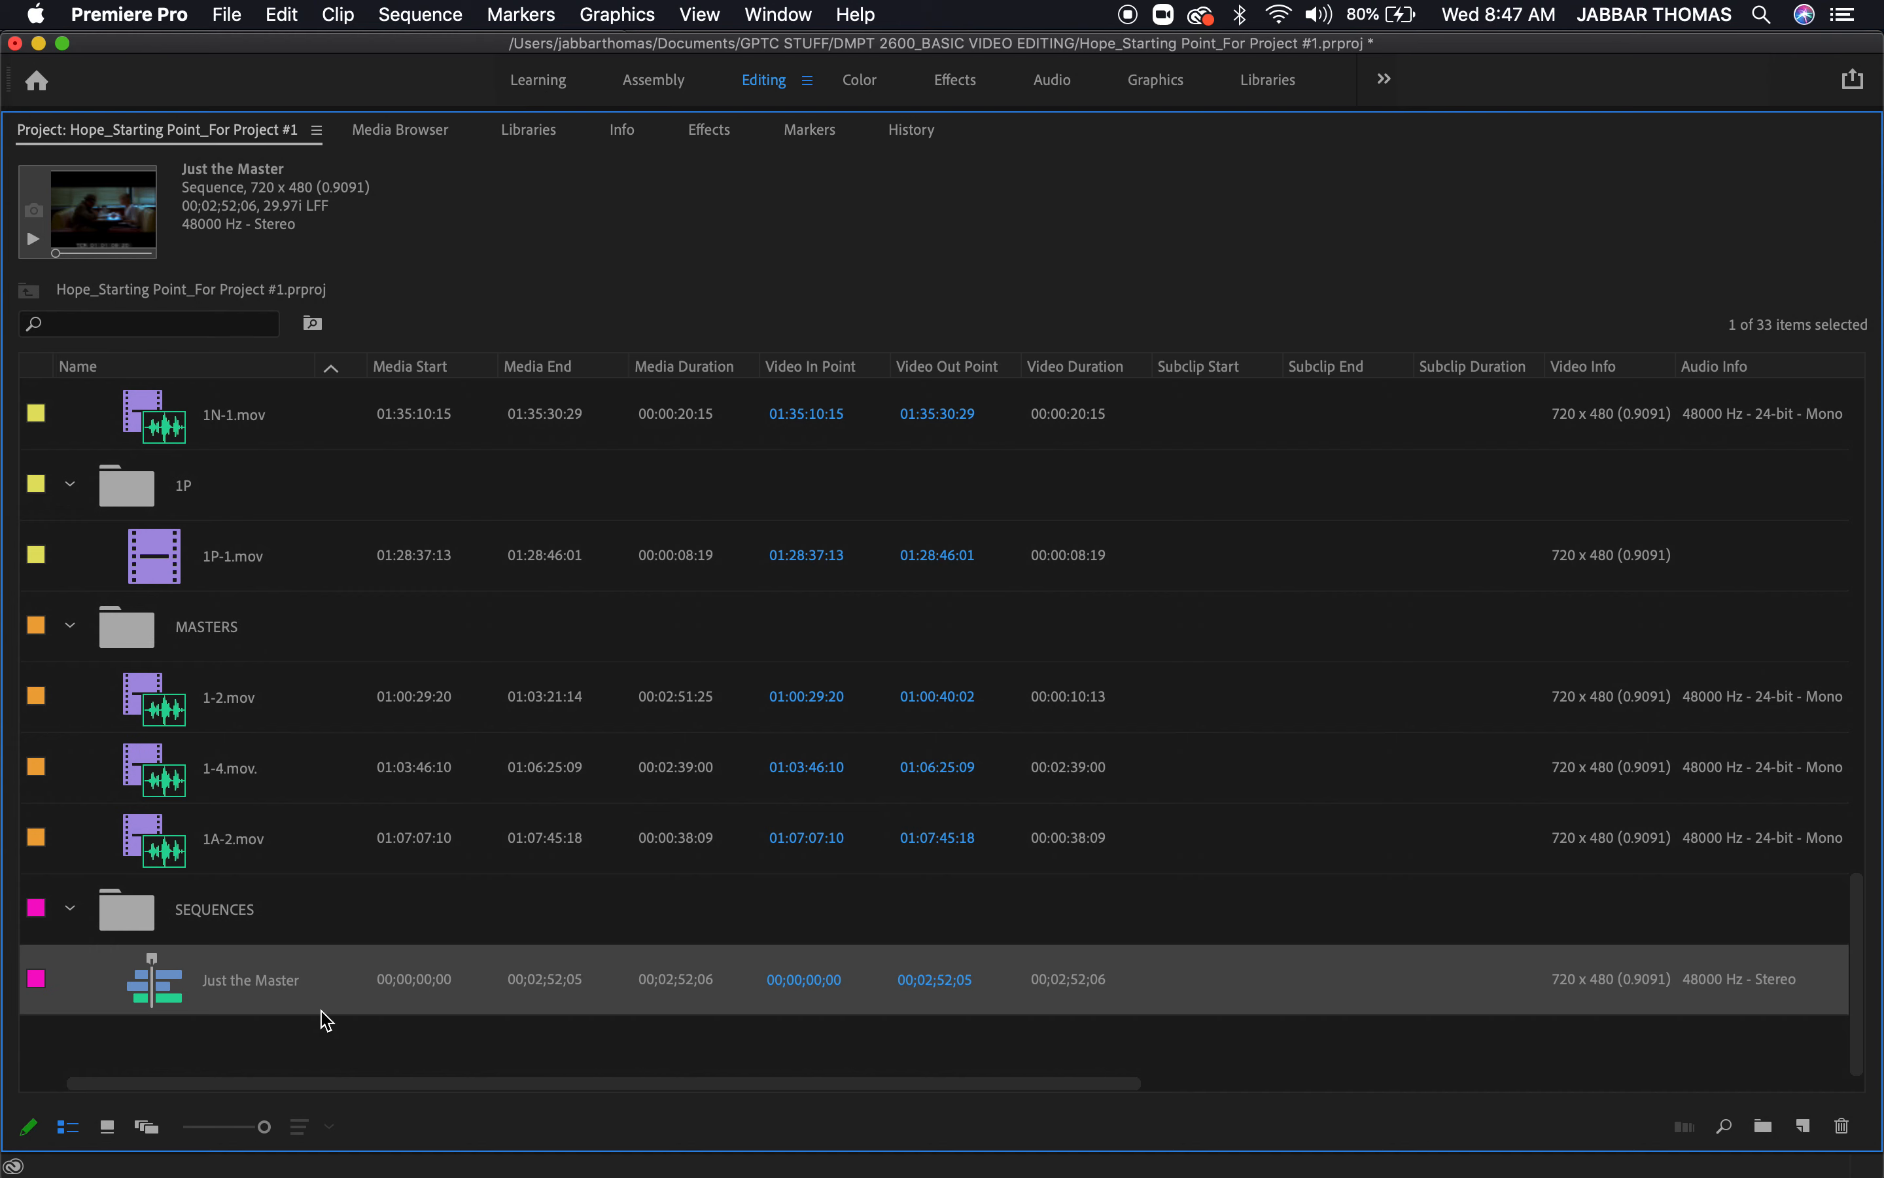
key(grave)
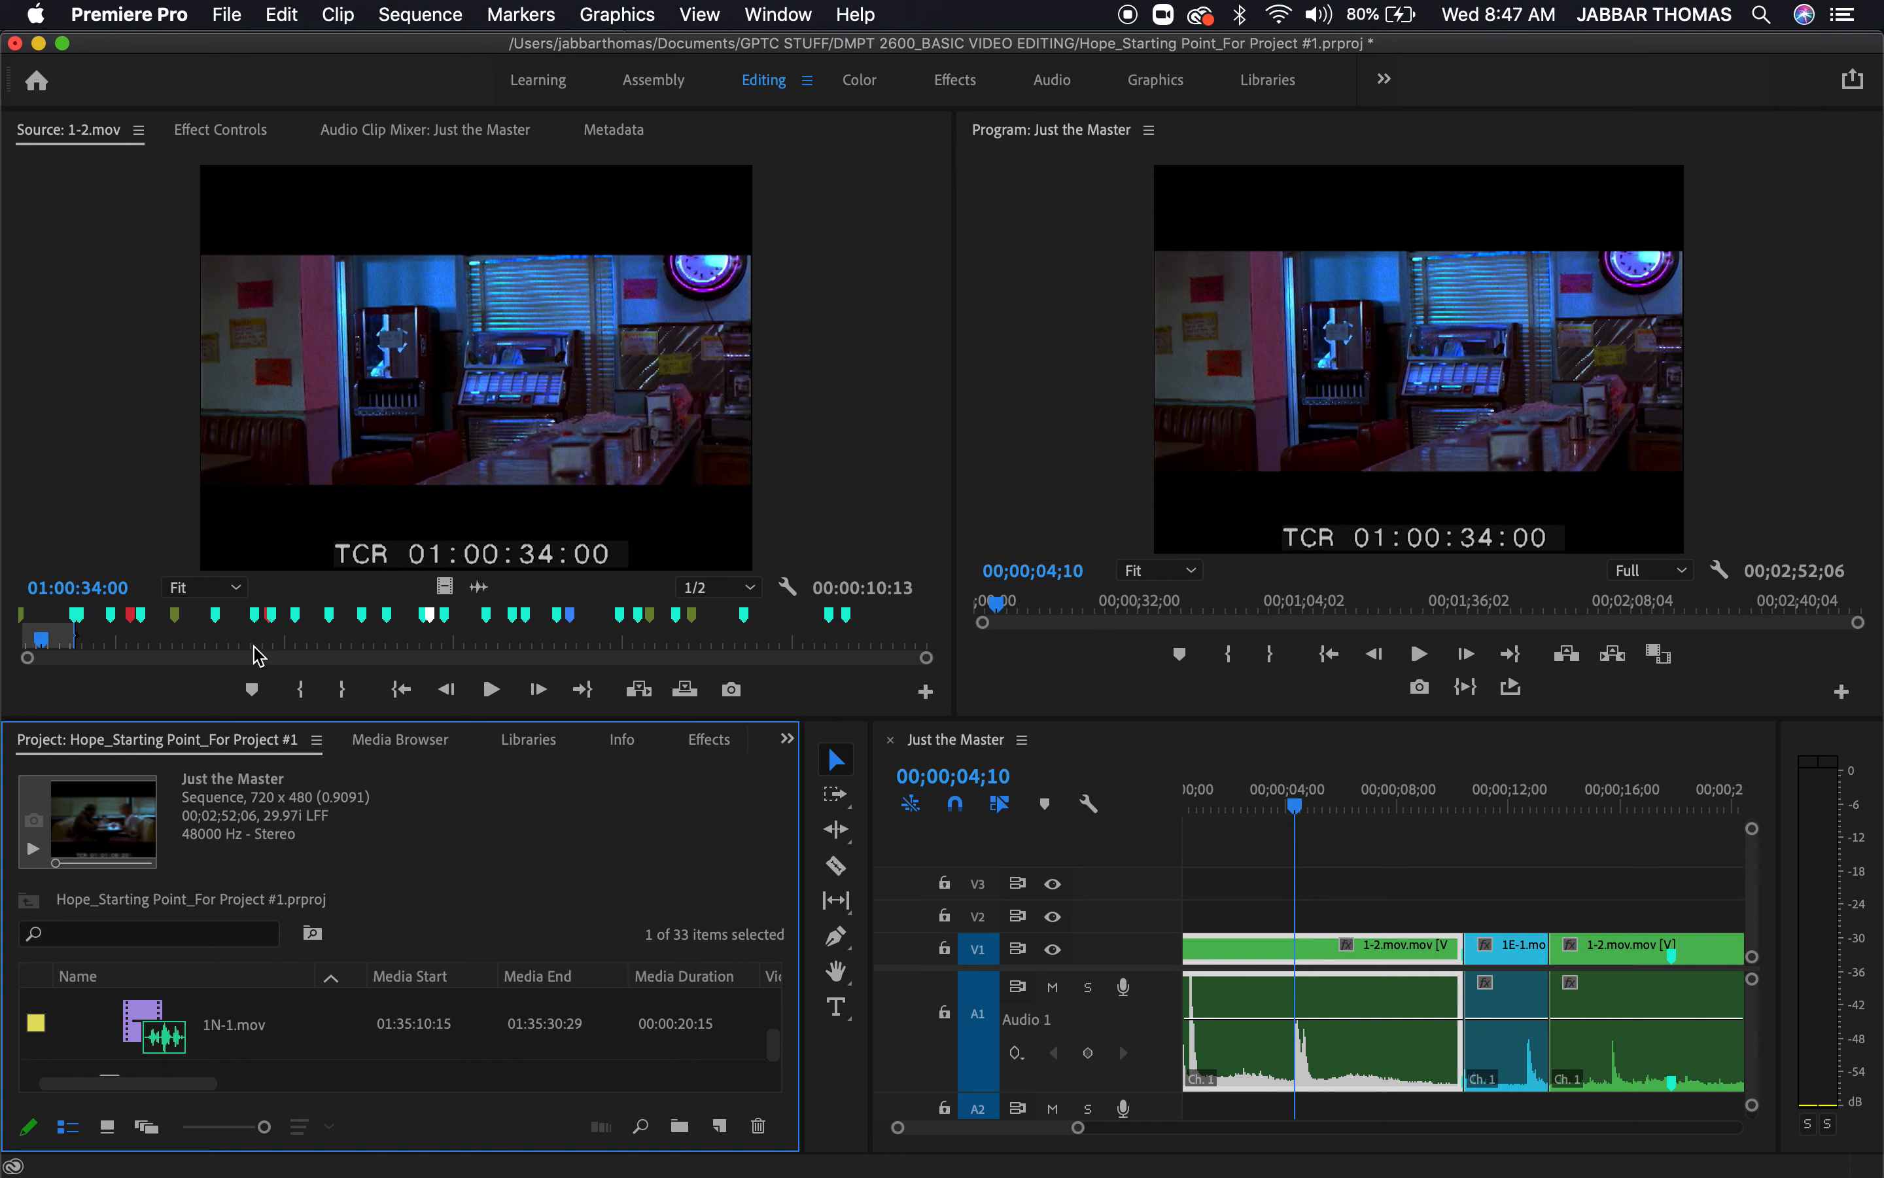
Scrub 1-2.mov in the source monitor to 01:00:43:16 and read the note on the nearby Cut marker
mouse_move(263, 643)
mouse_down()
mouse_move(28, 637)
mouse_move(93, 628)
mouse_up()
mouse_move(117, 623)
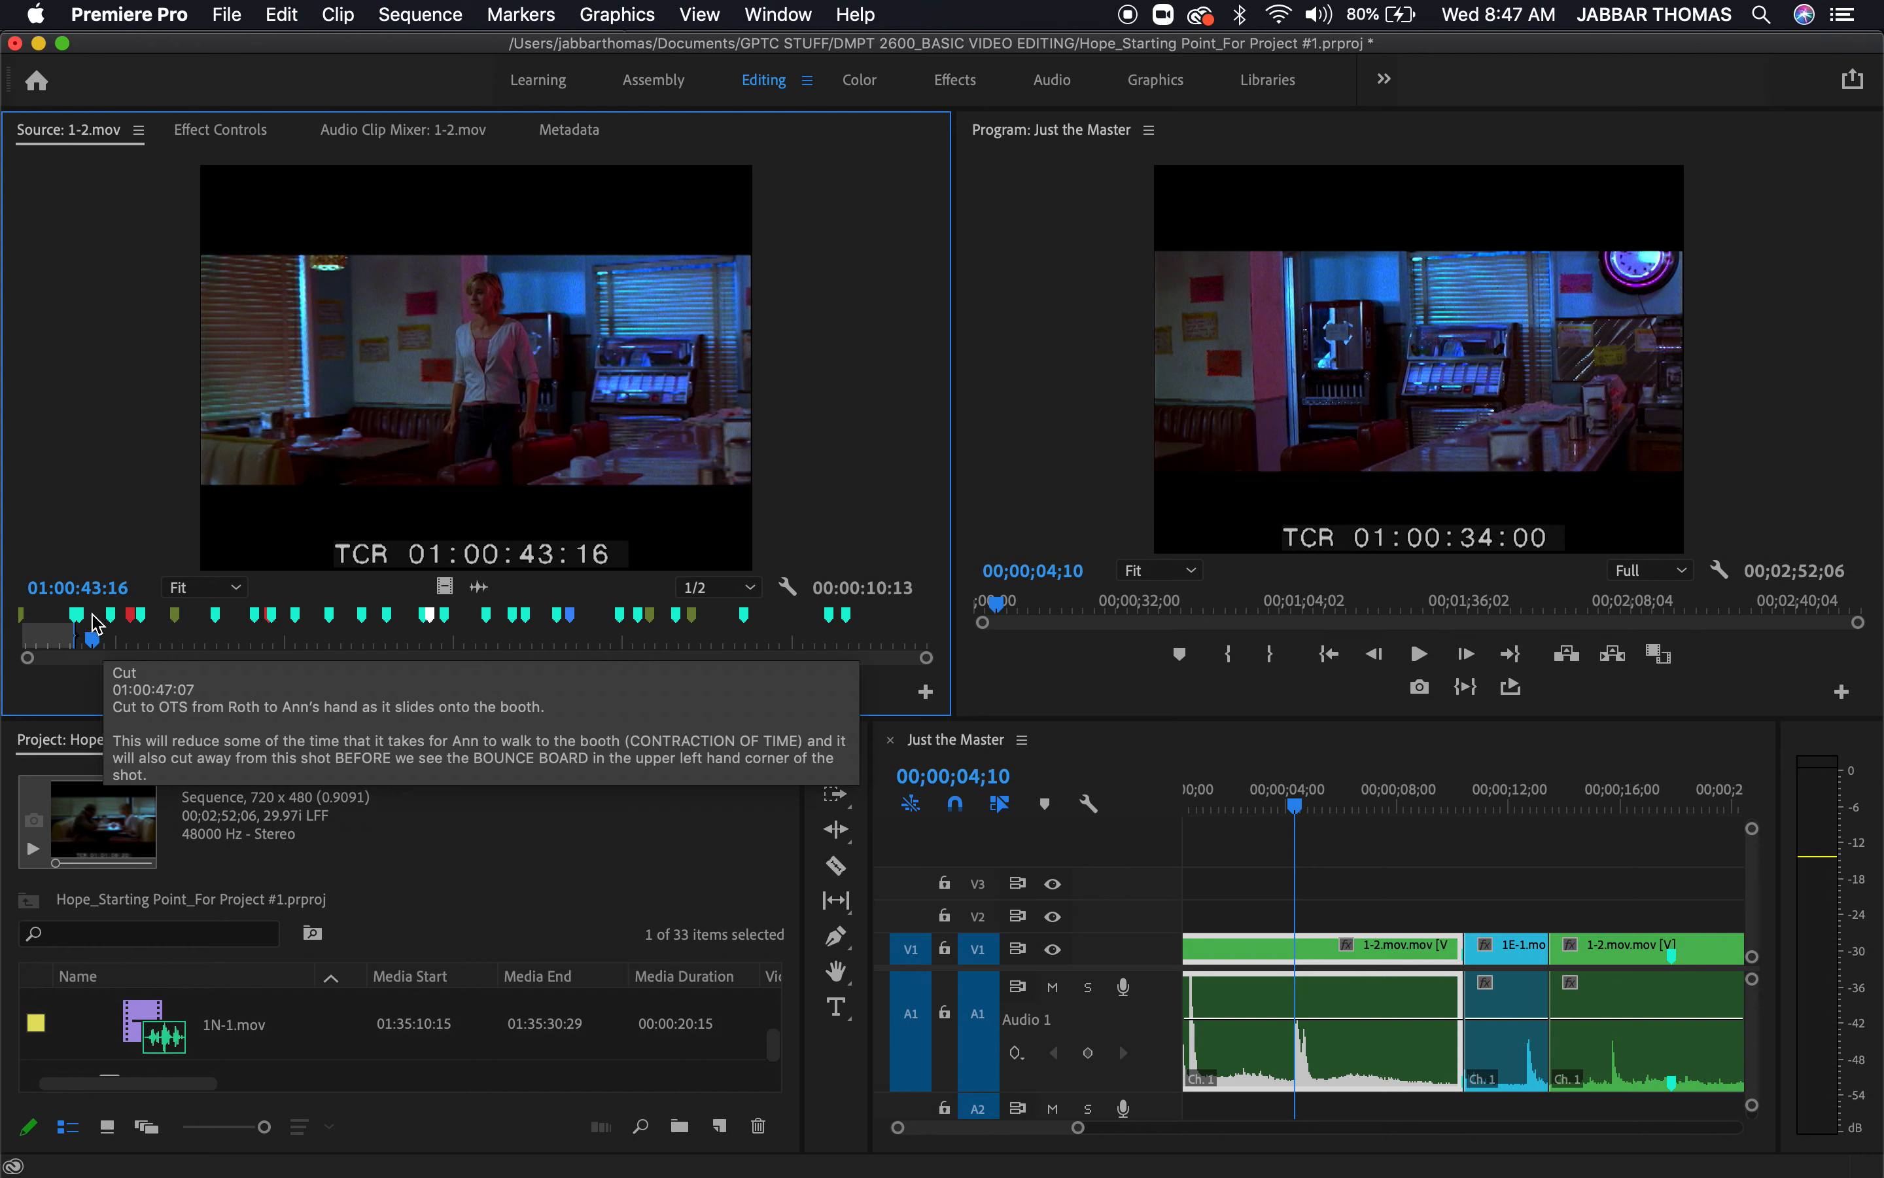
Move the source playhead to the Cut marker at 01:00:47:07 and read the comments of the red Errors in the MASTER marker
drag(93, 641, 110, 641)
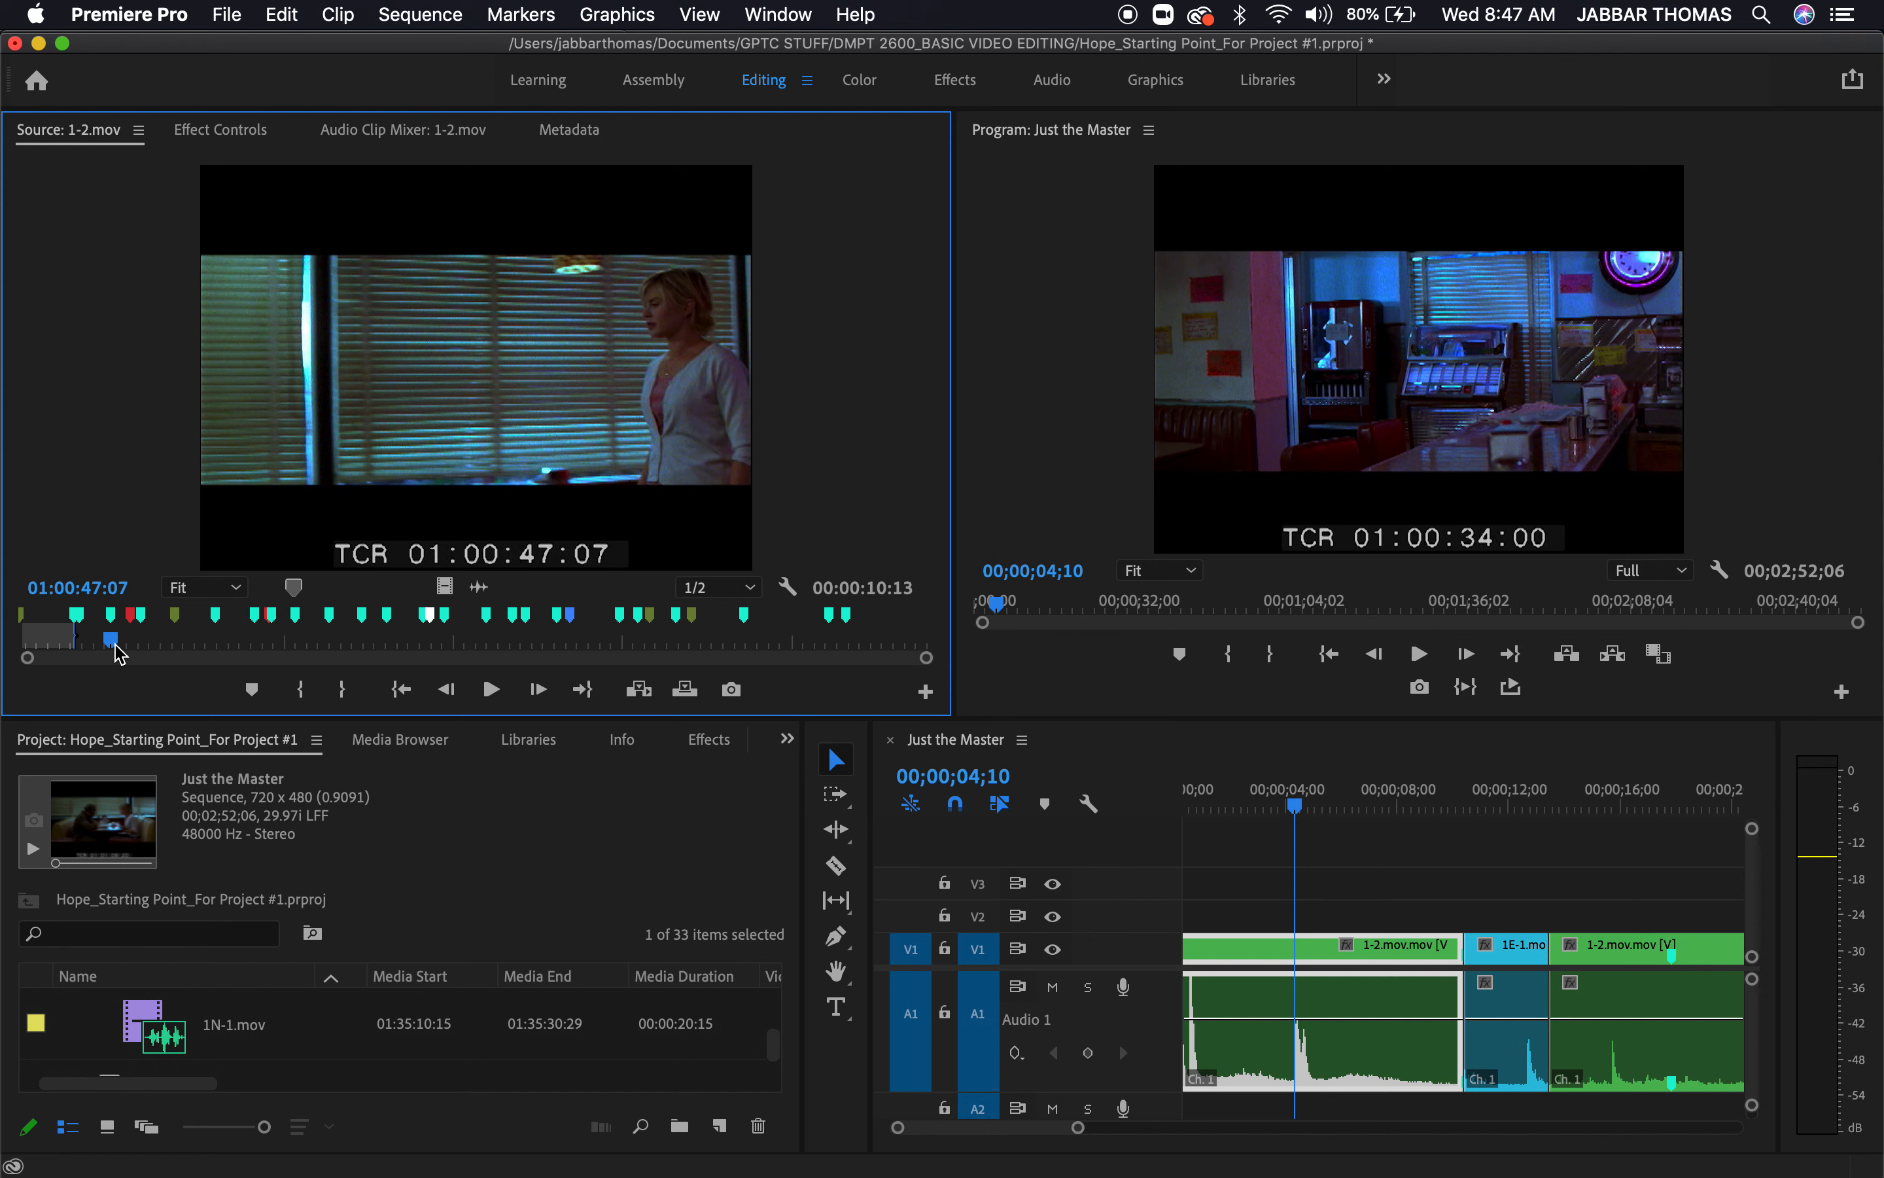
mouse_move(115, 625)
mouse_move(137, 626)
double_click(135, 617)
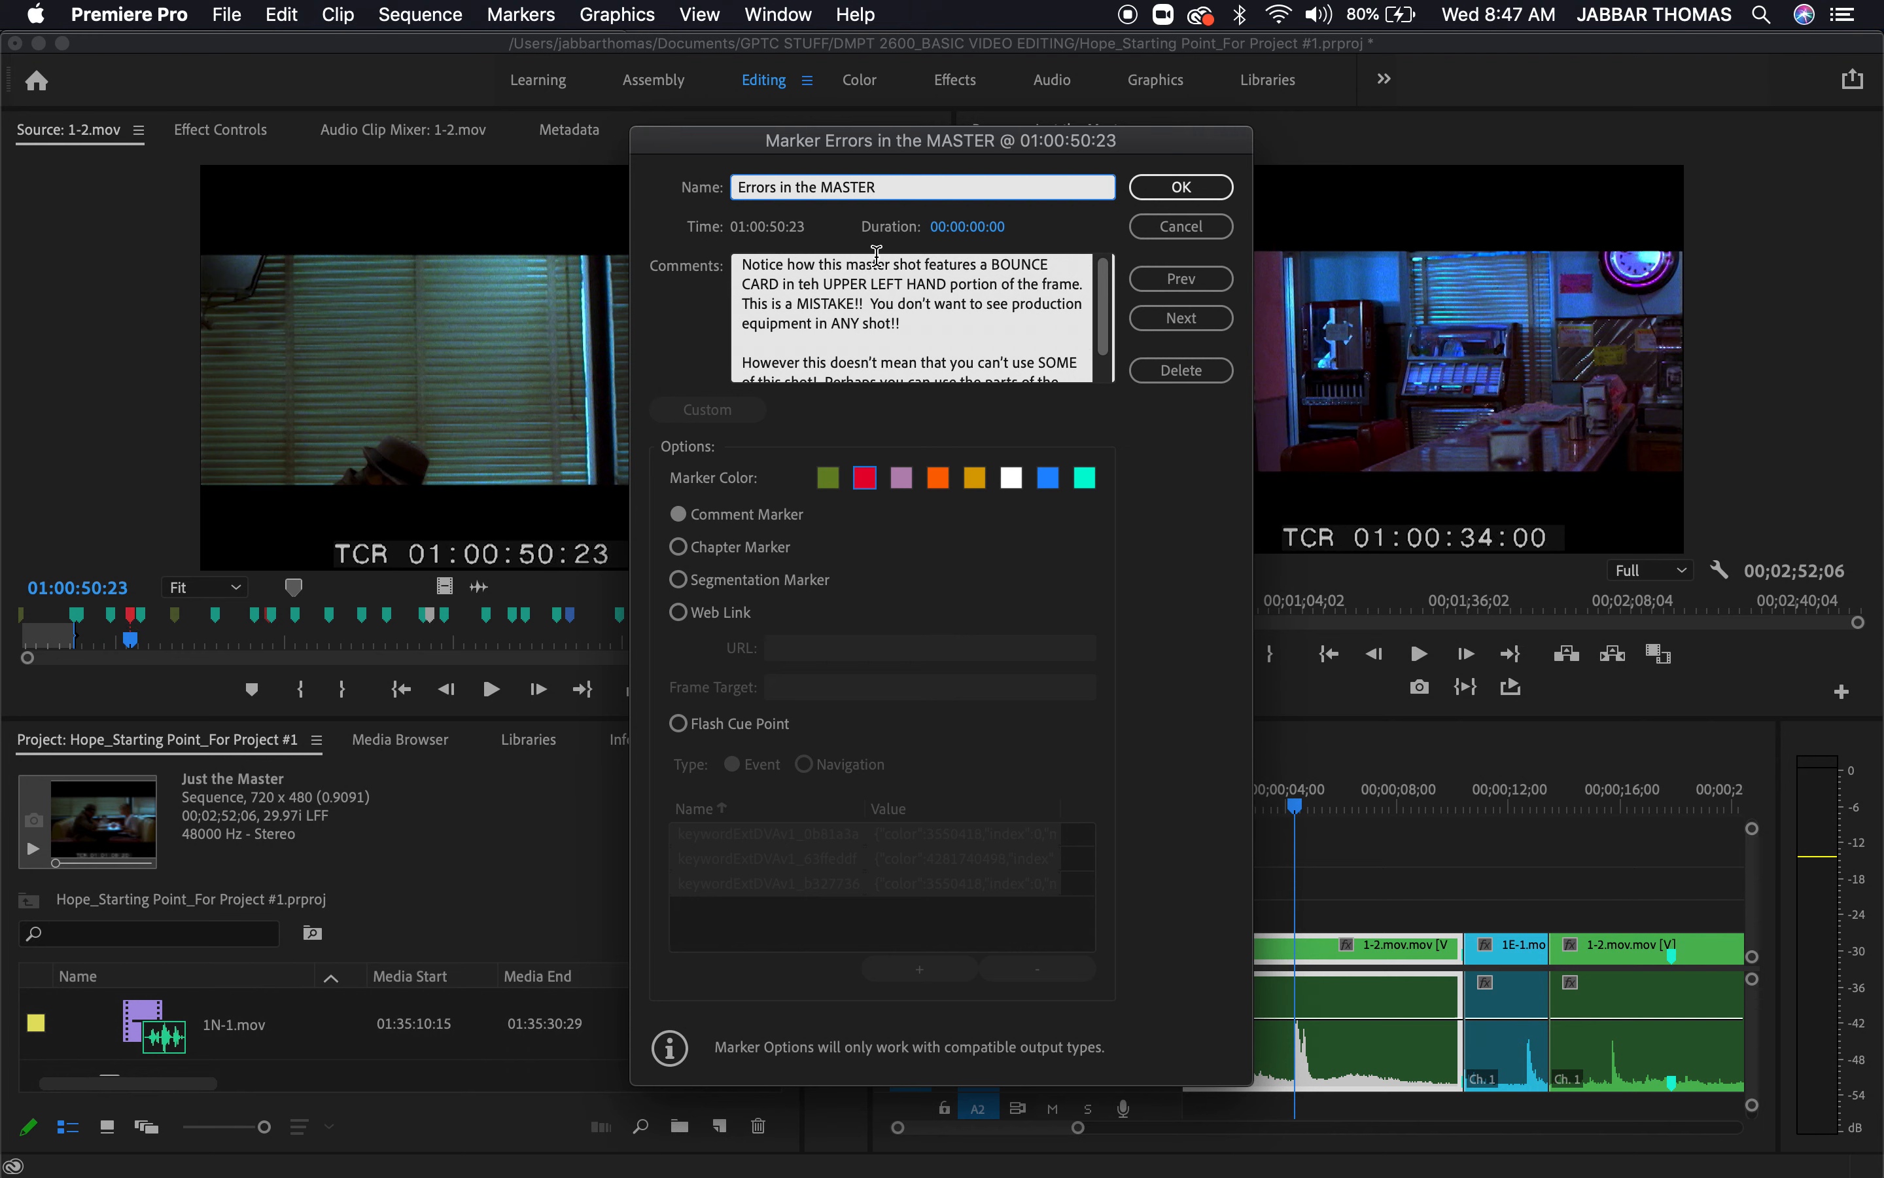
scroll(883, 307, down, 1)
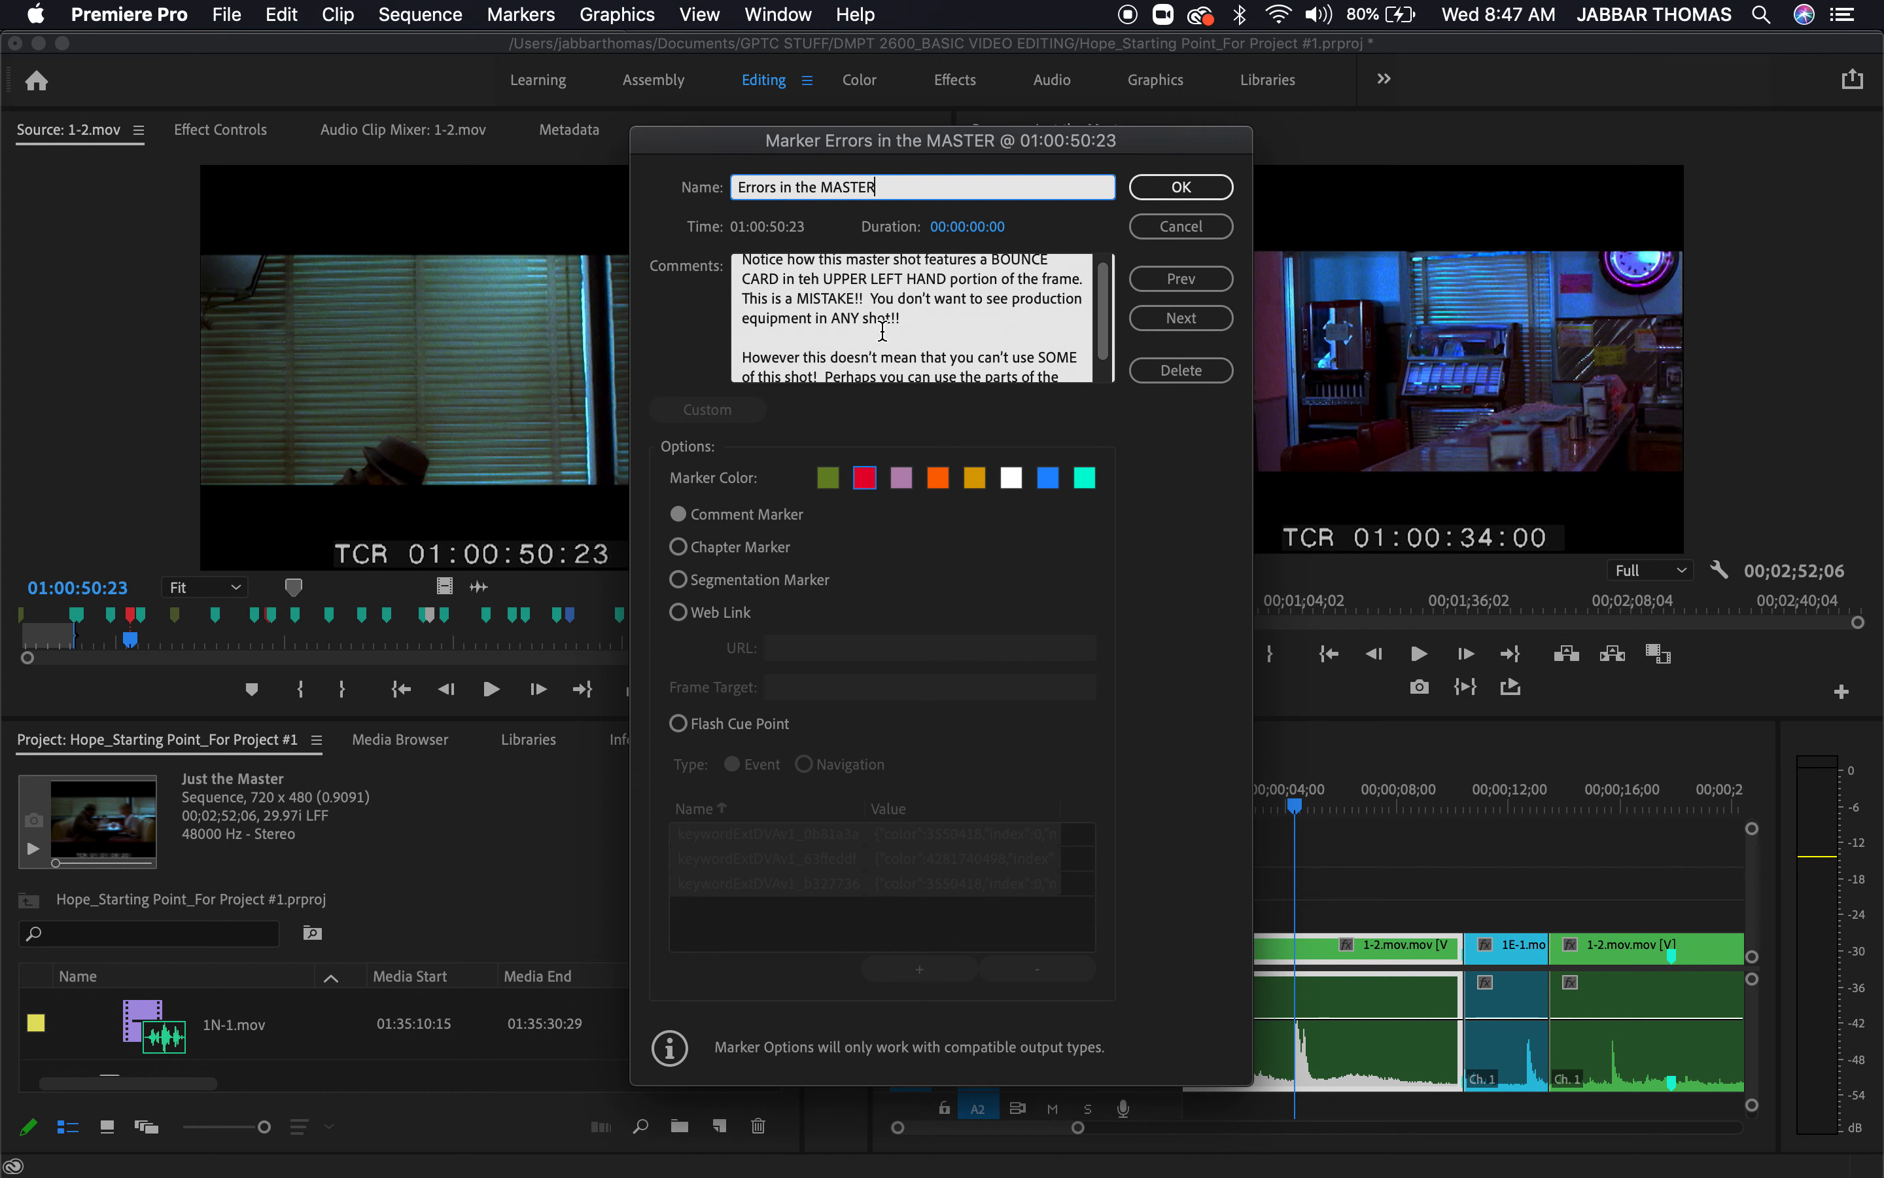
scroll(880, 321, up, 1)
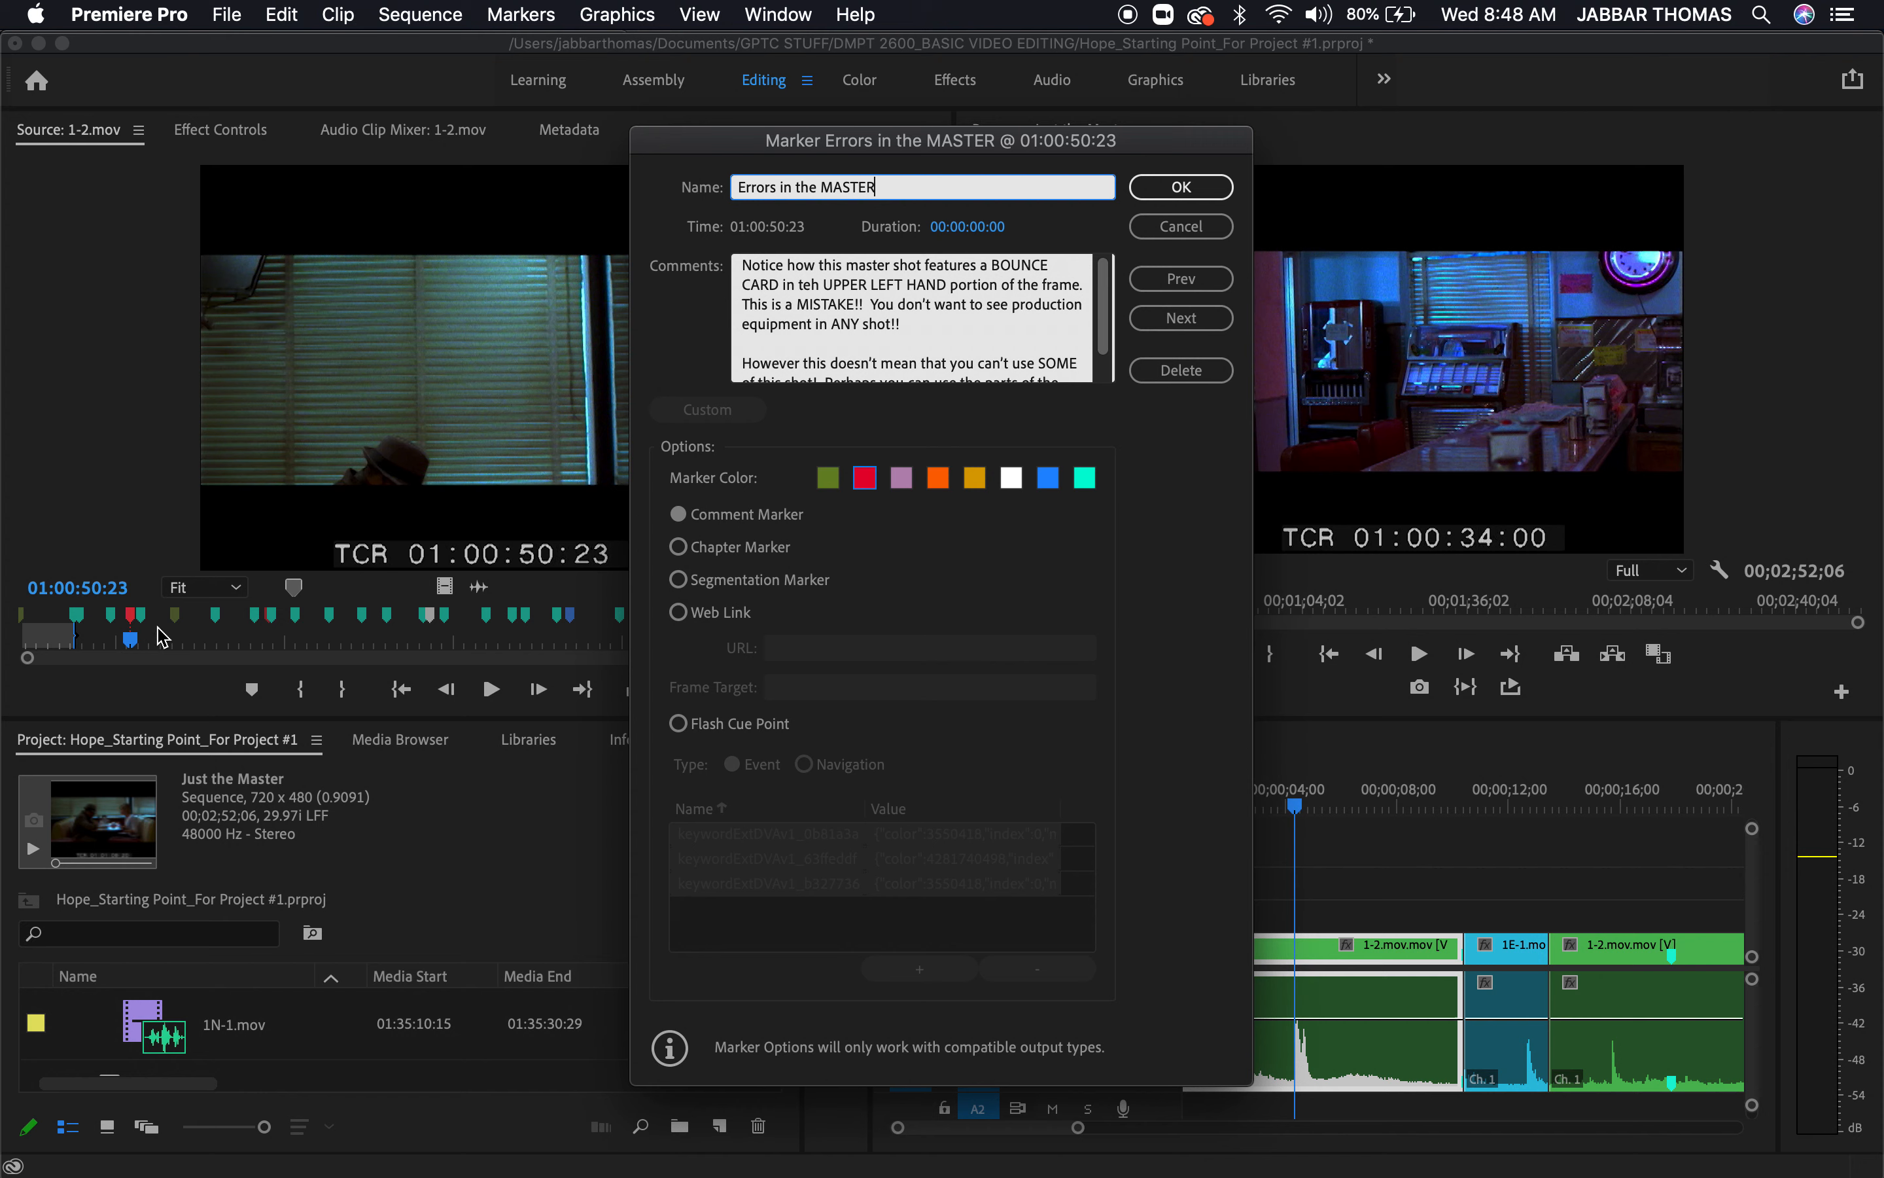
click(1163, 187)
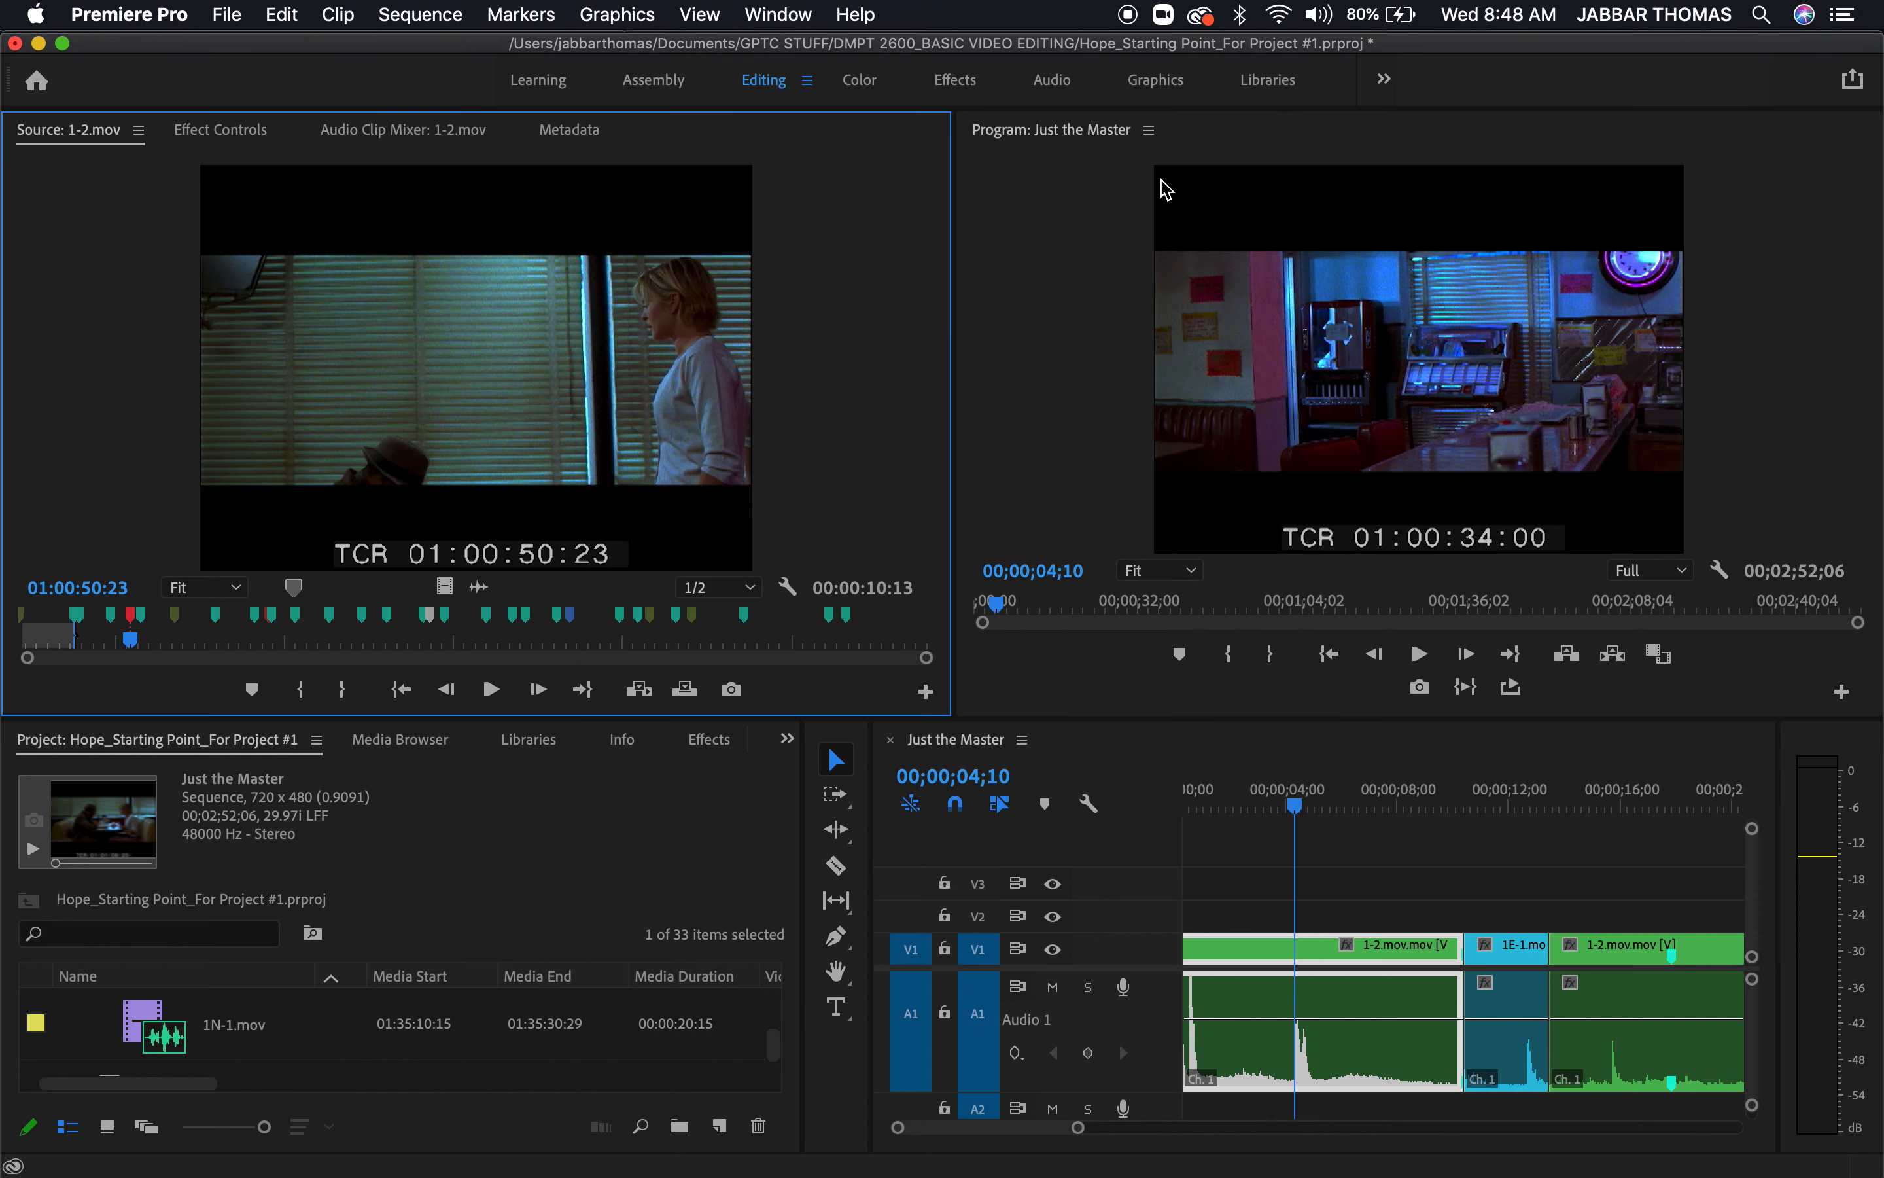
Open the CUT TO WAITRESS marker at 01:01:14:10 in 1-2.mov, read its comments, and close it
mouse_move(292, 627)
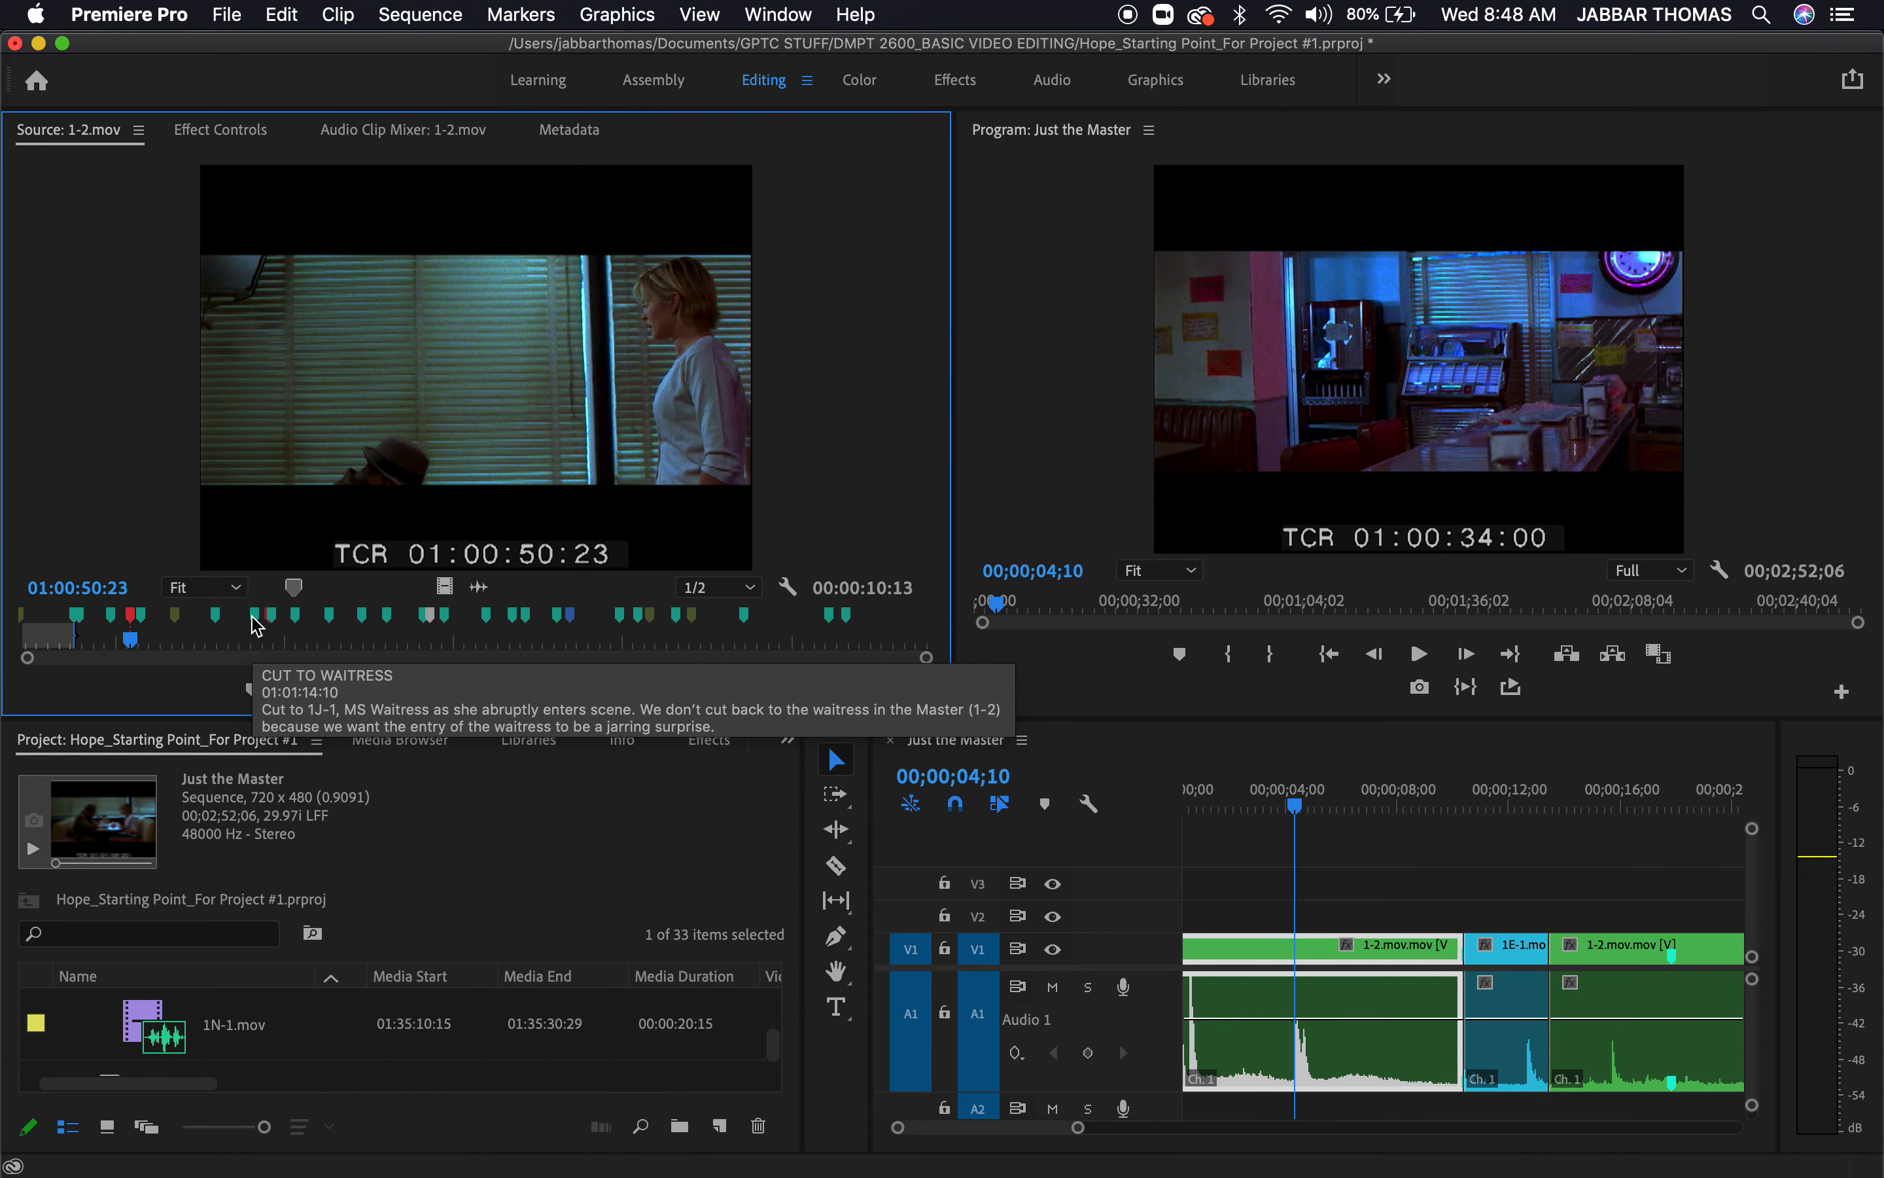
double_click(257, 621)
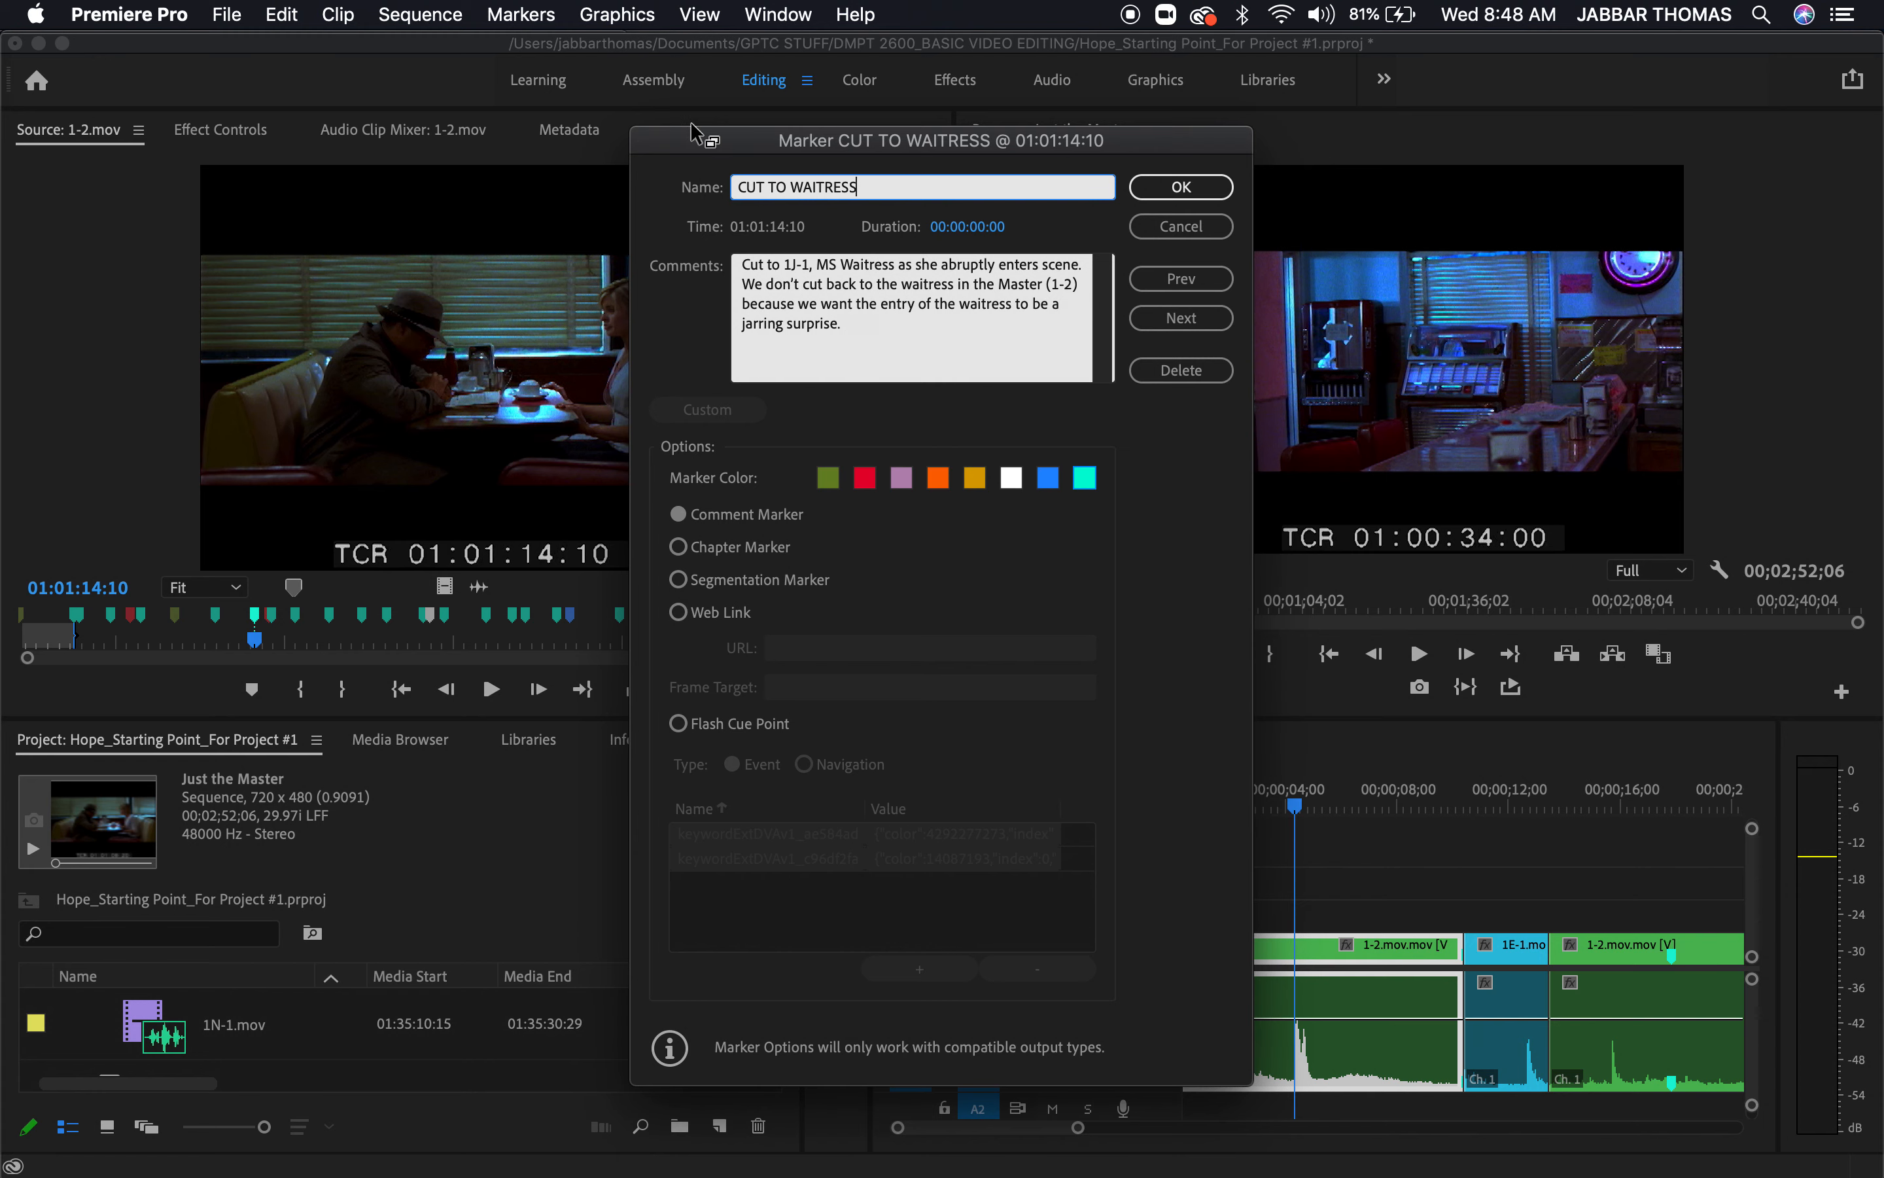
drag(759, 160, 975, 194)
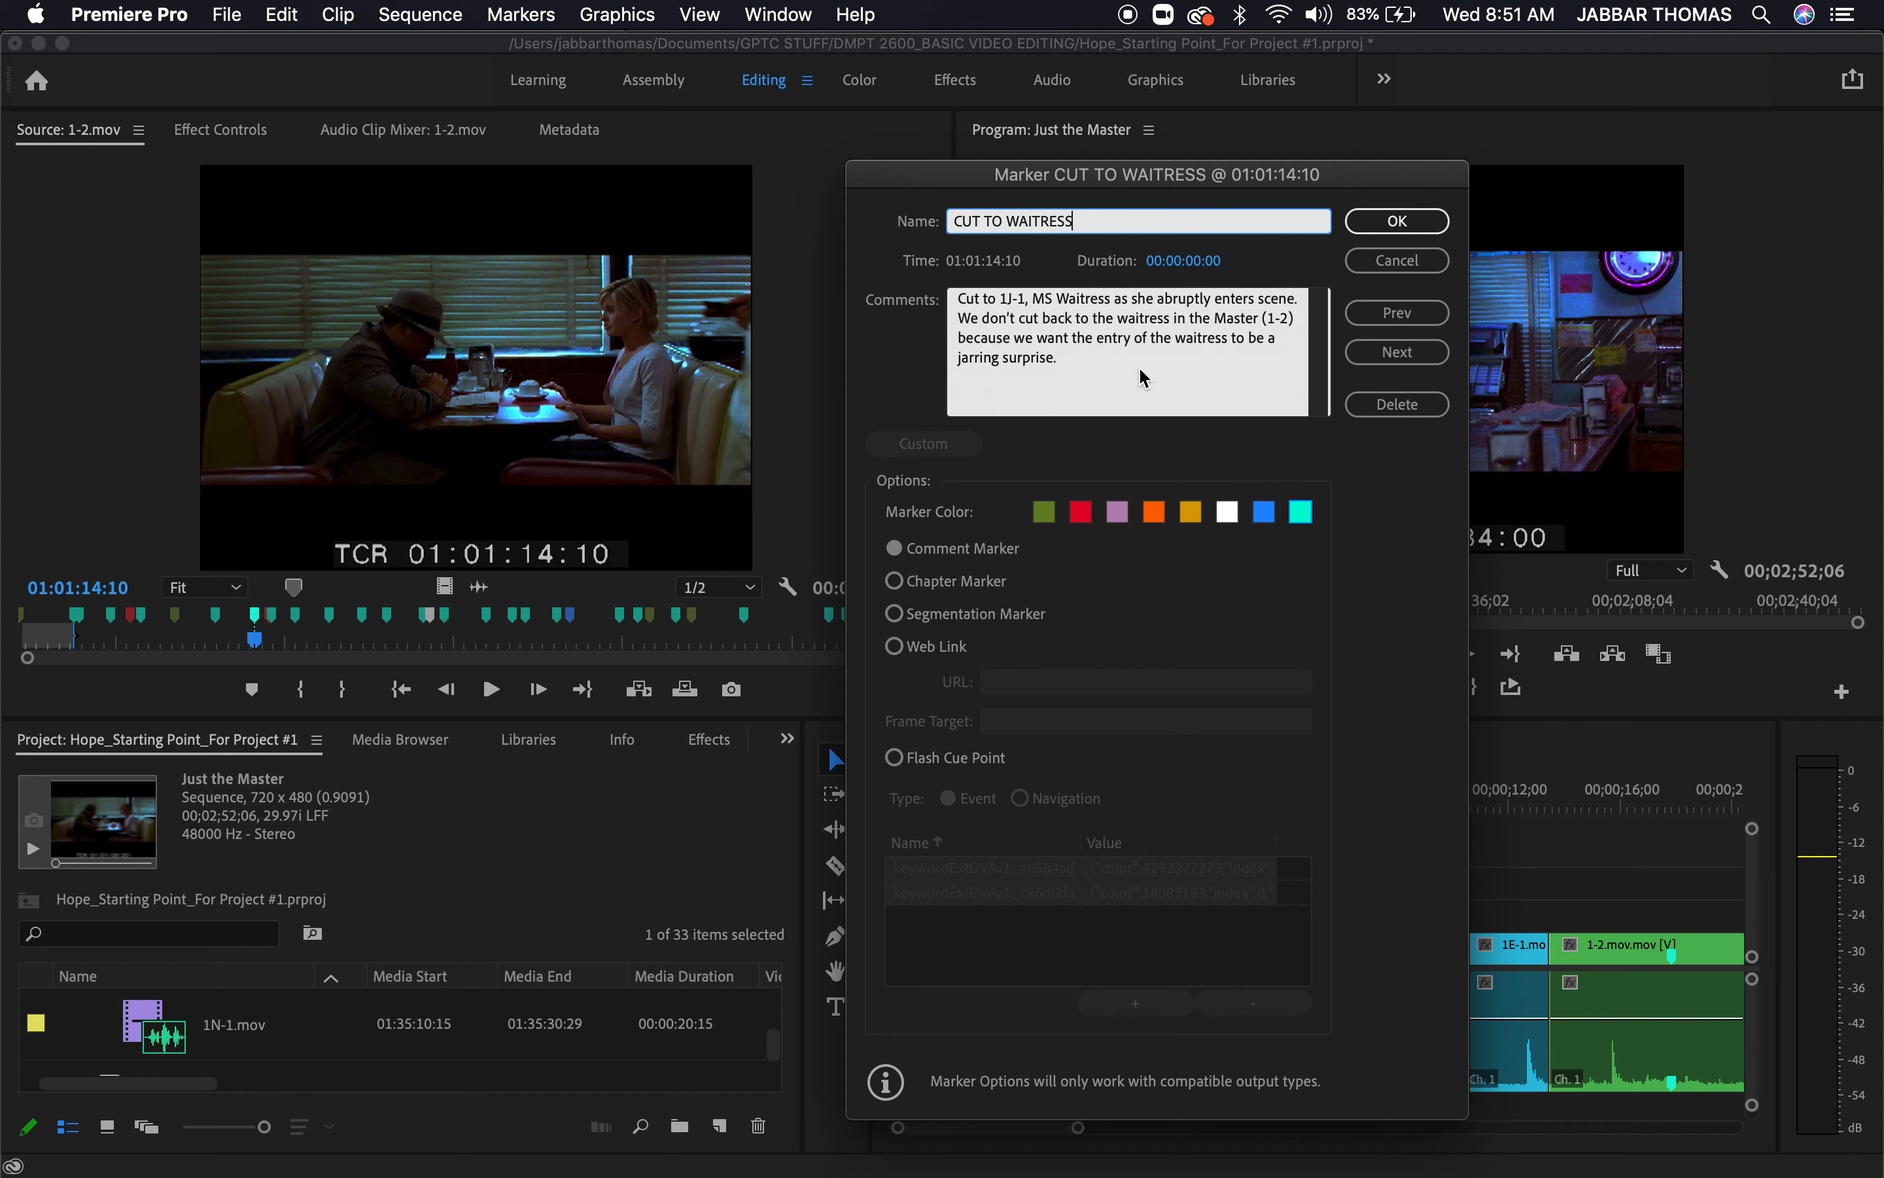
click(1398, 221)
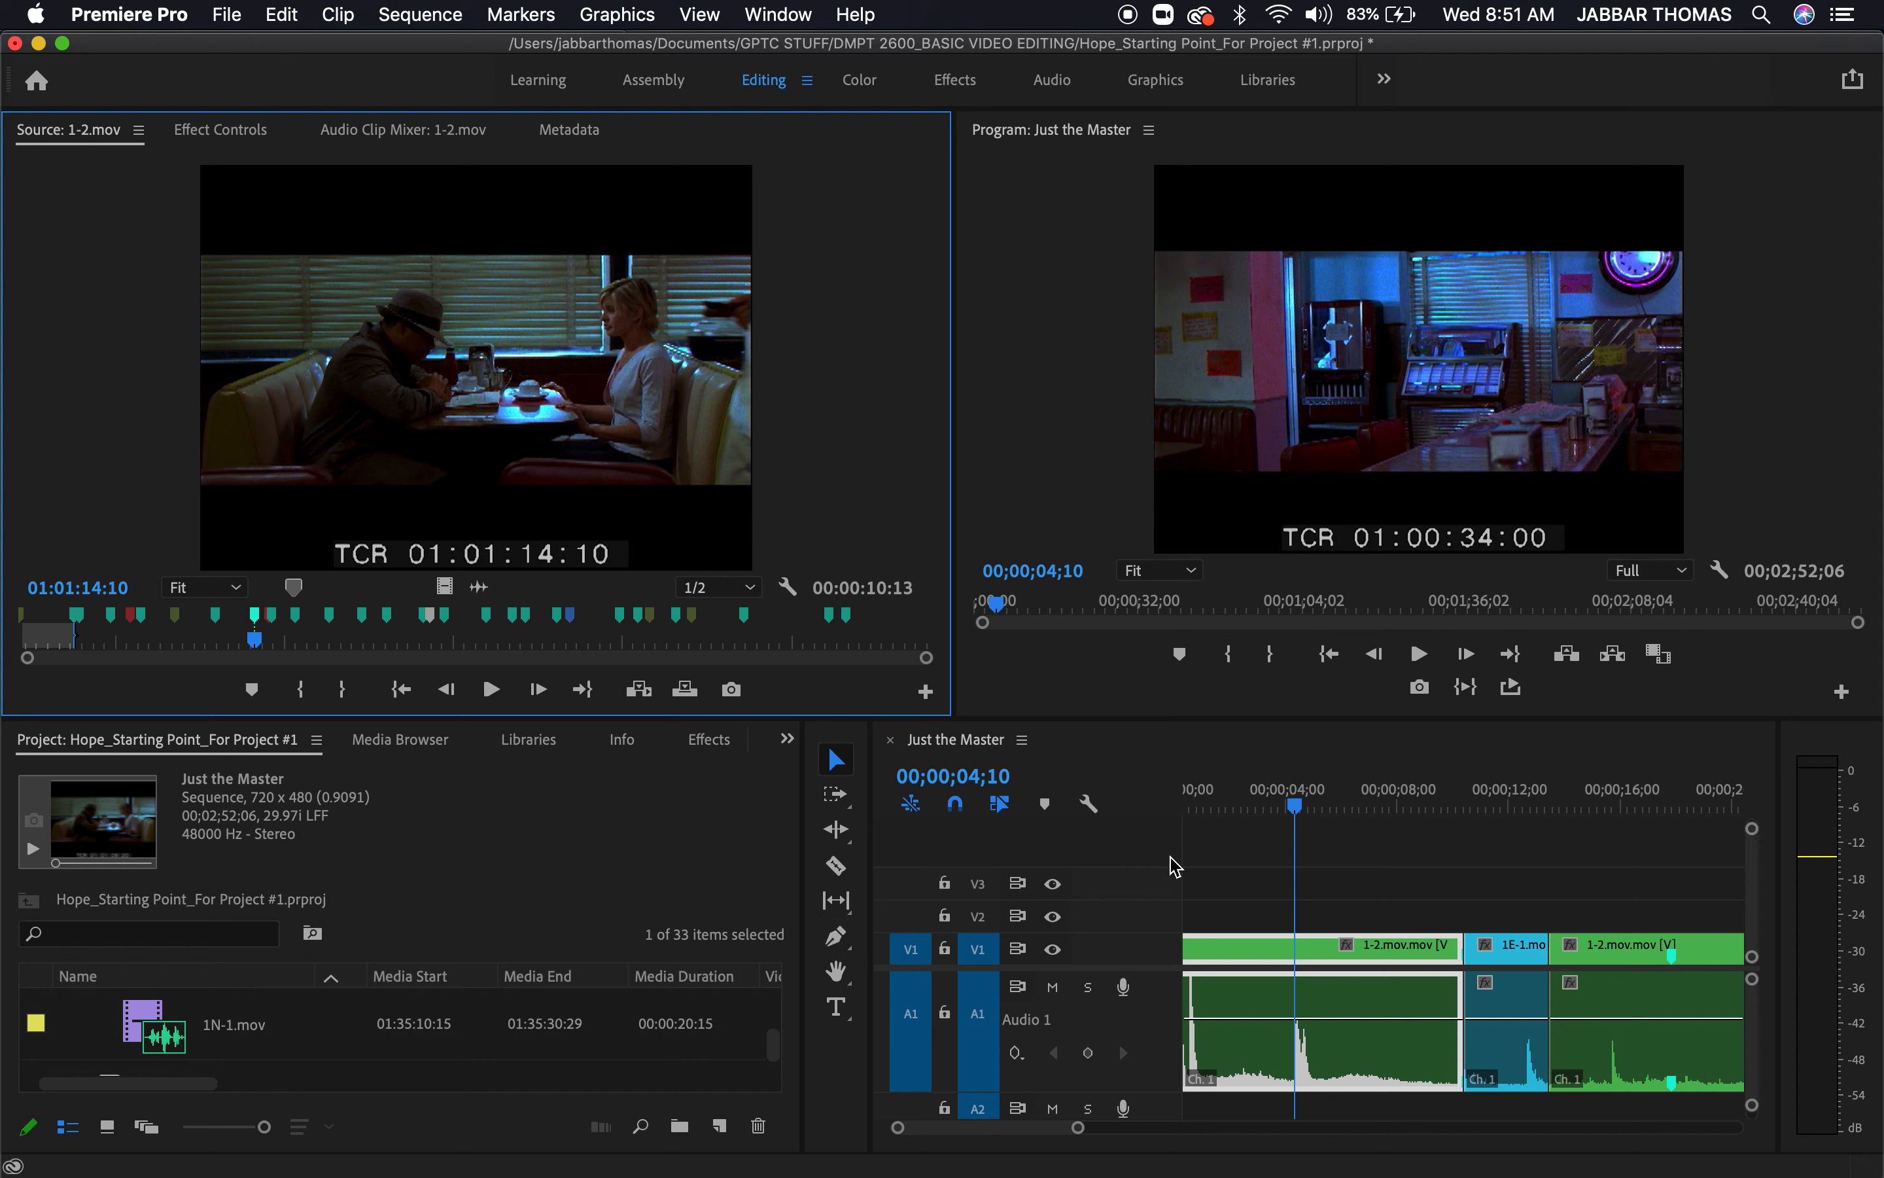
Scrub the Just the Master sequence to 00;00;23;14 to view the markers on its 1-2.mov clip
scroll(1425, 977, right, 5)
drag(1439, 777, 1521, 881)
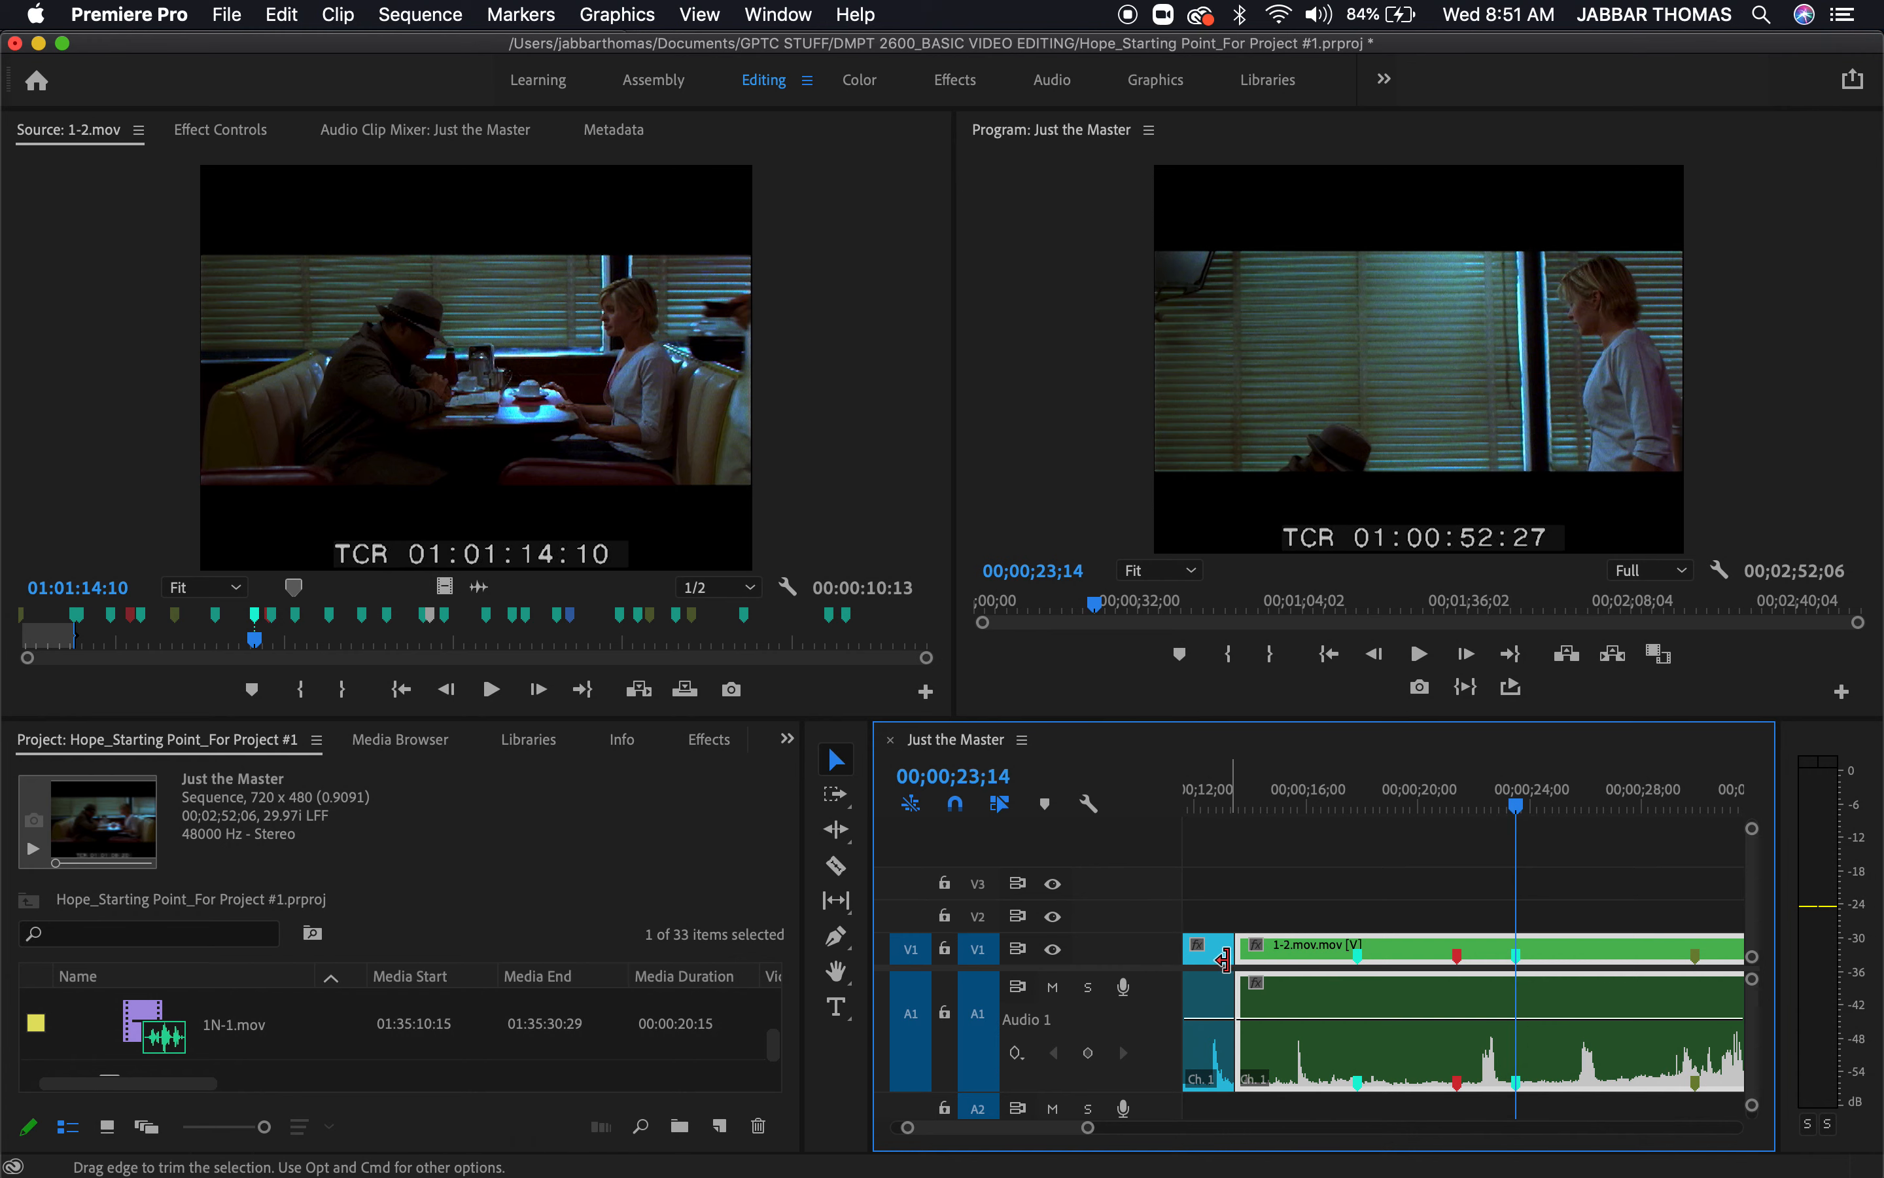
Enlarge the project panel and create a new sequence from the 1-4.mov clip in the MASTERS bin
click(675, 846)
key(grave)
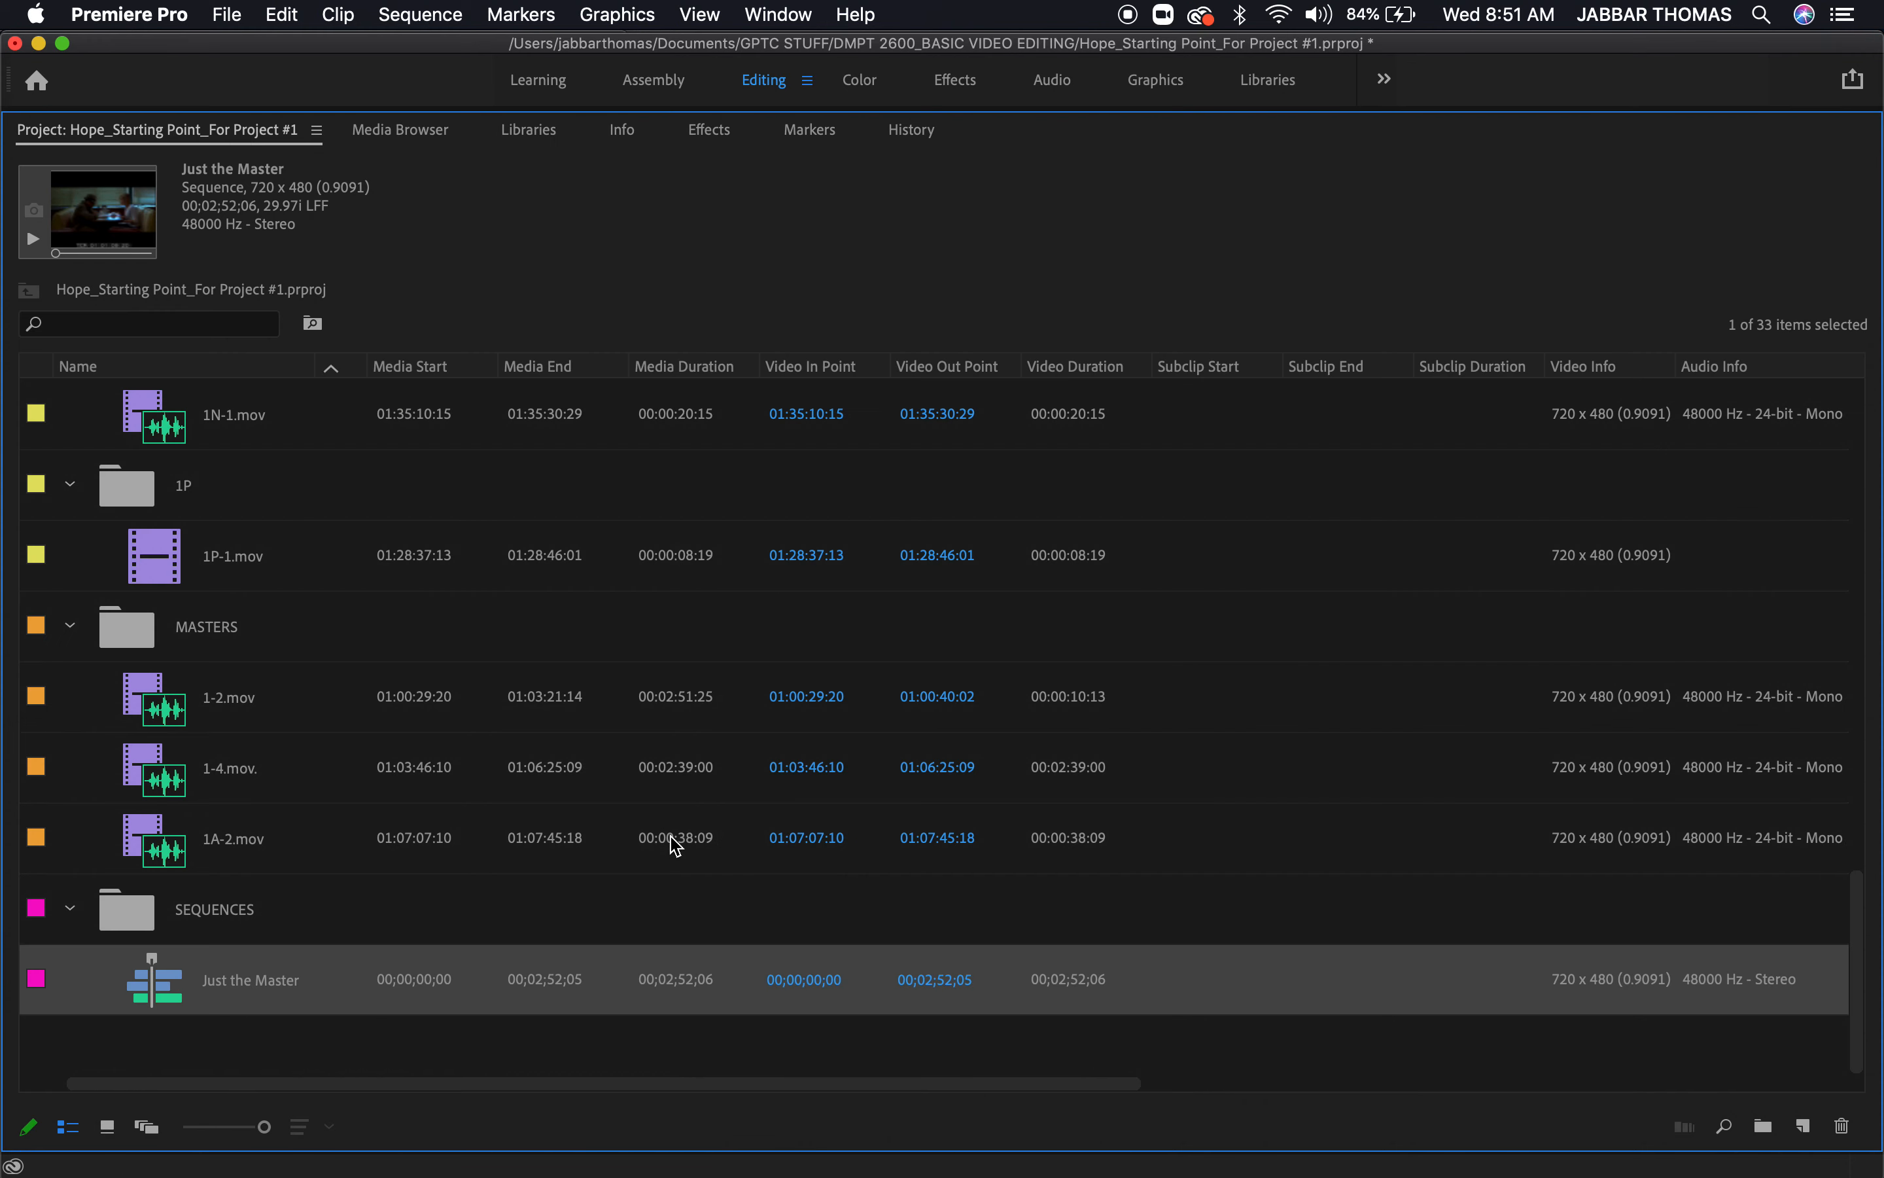
click(151, 779)
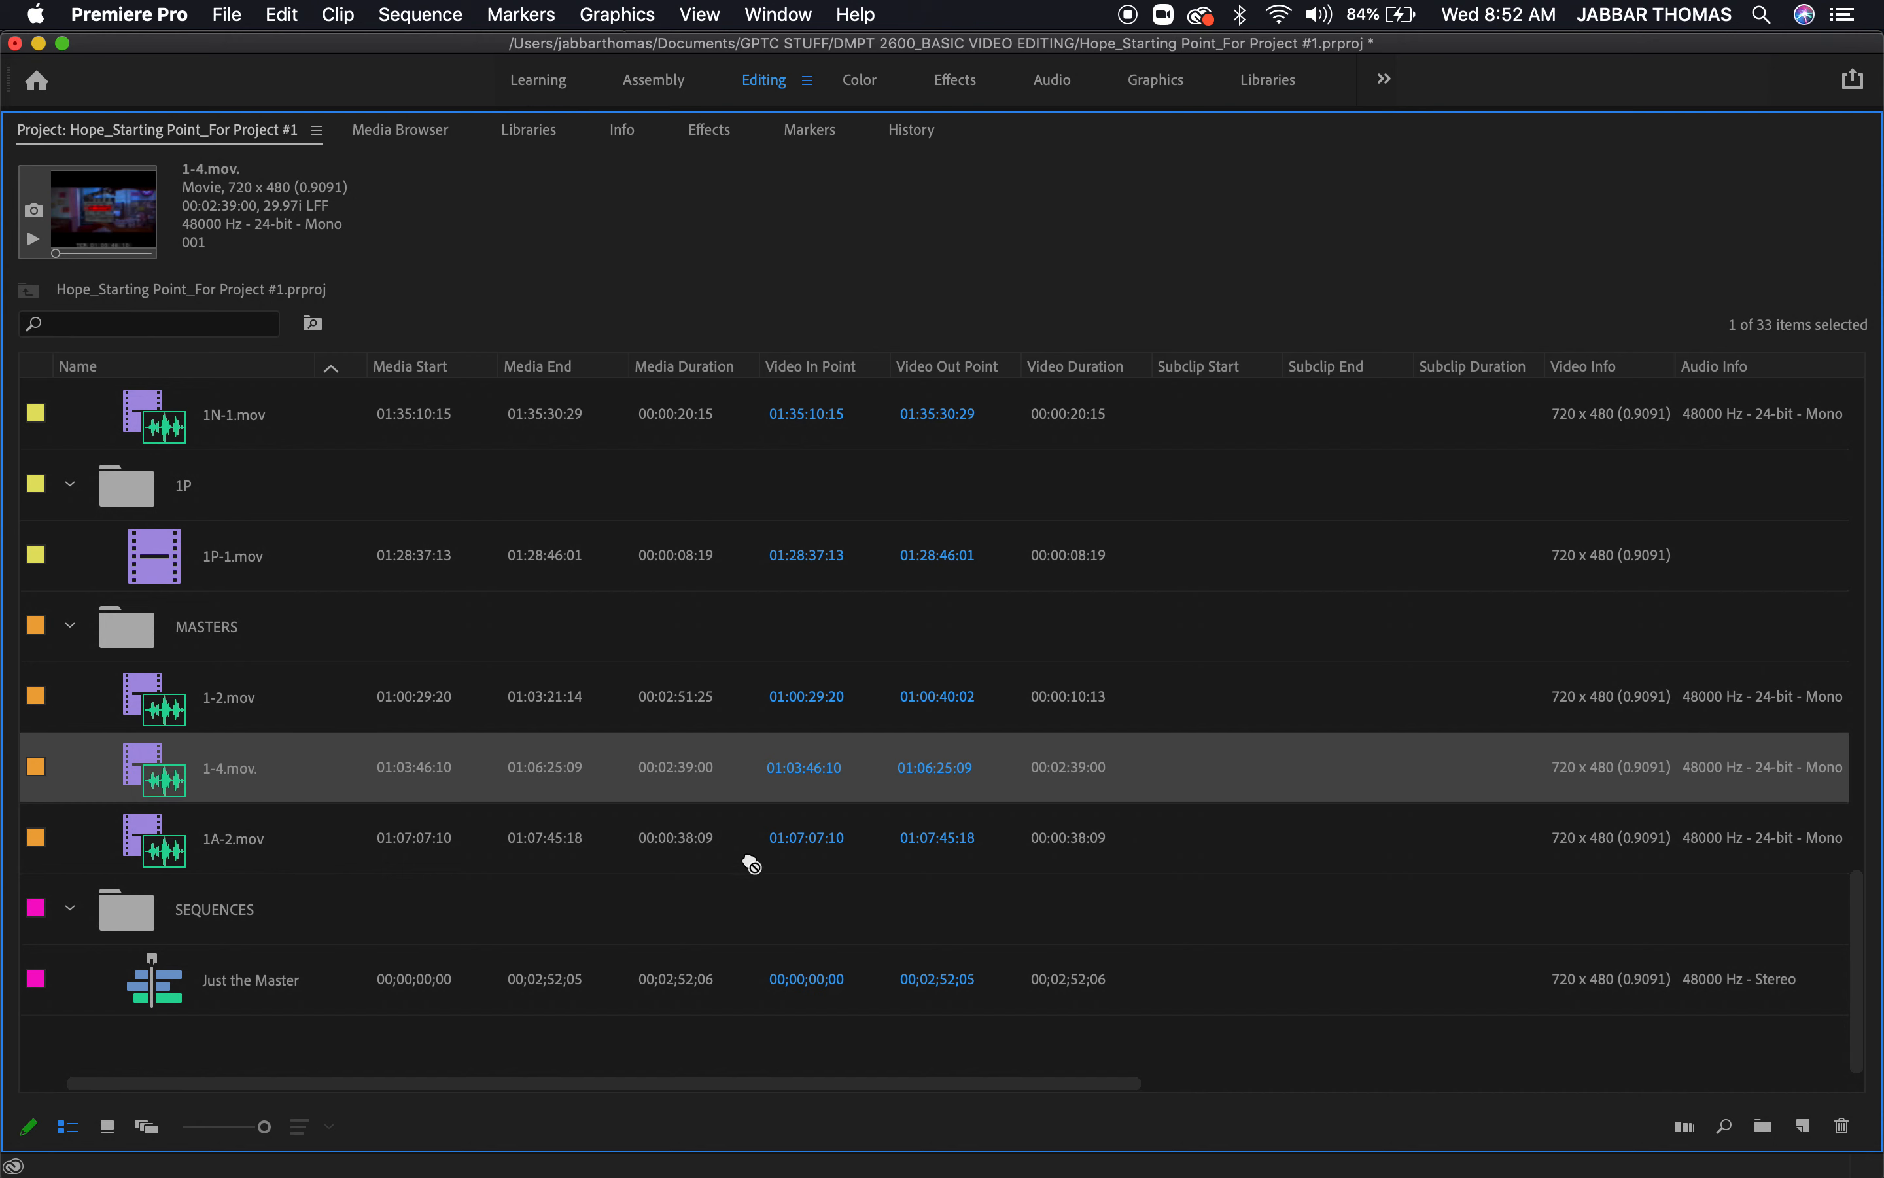
drag(1759, 1129, 1832, 1100)
drag(1838, 1022, 273, 765)
drag(151, 773, 1805, 1134)
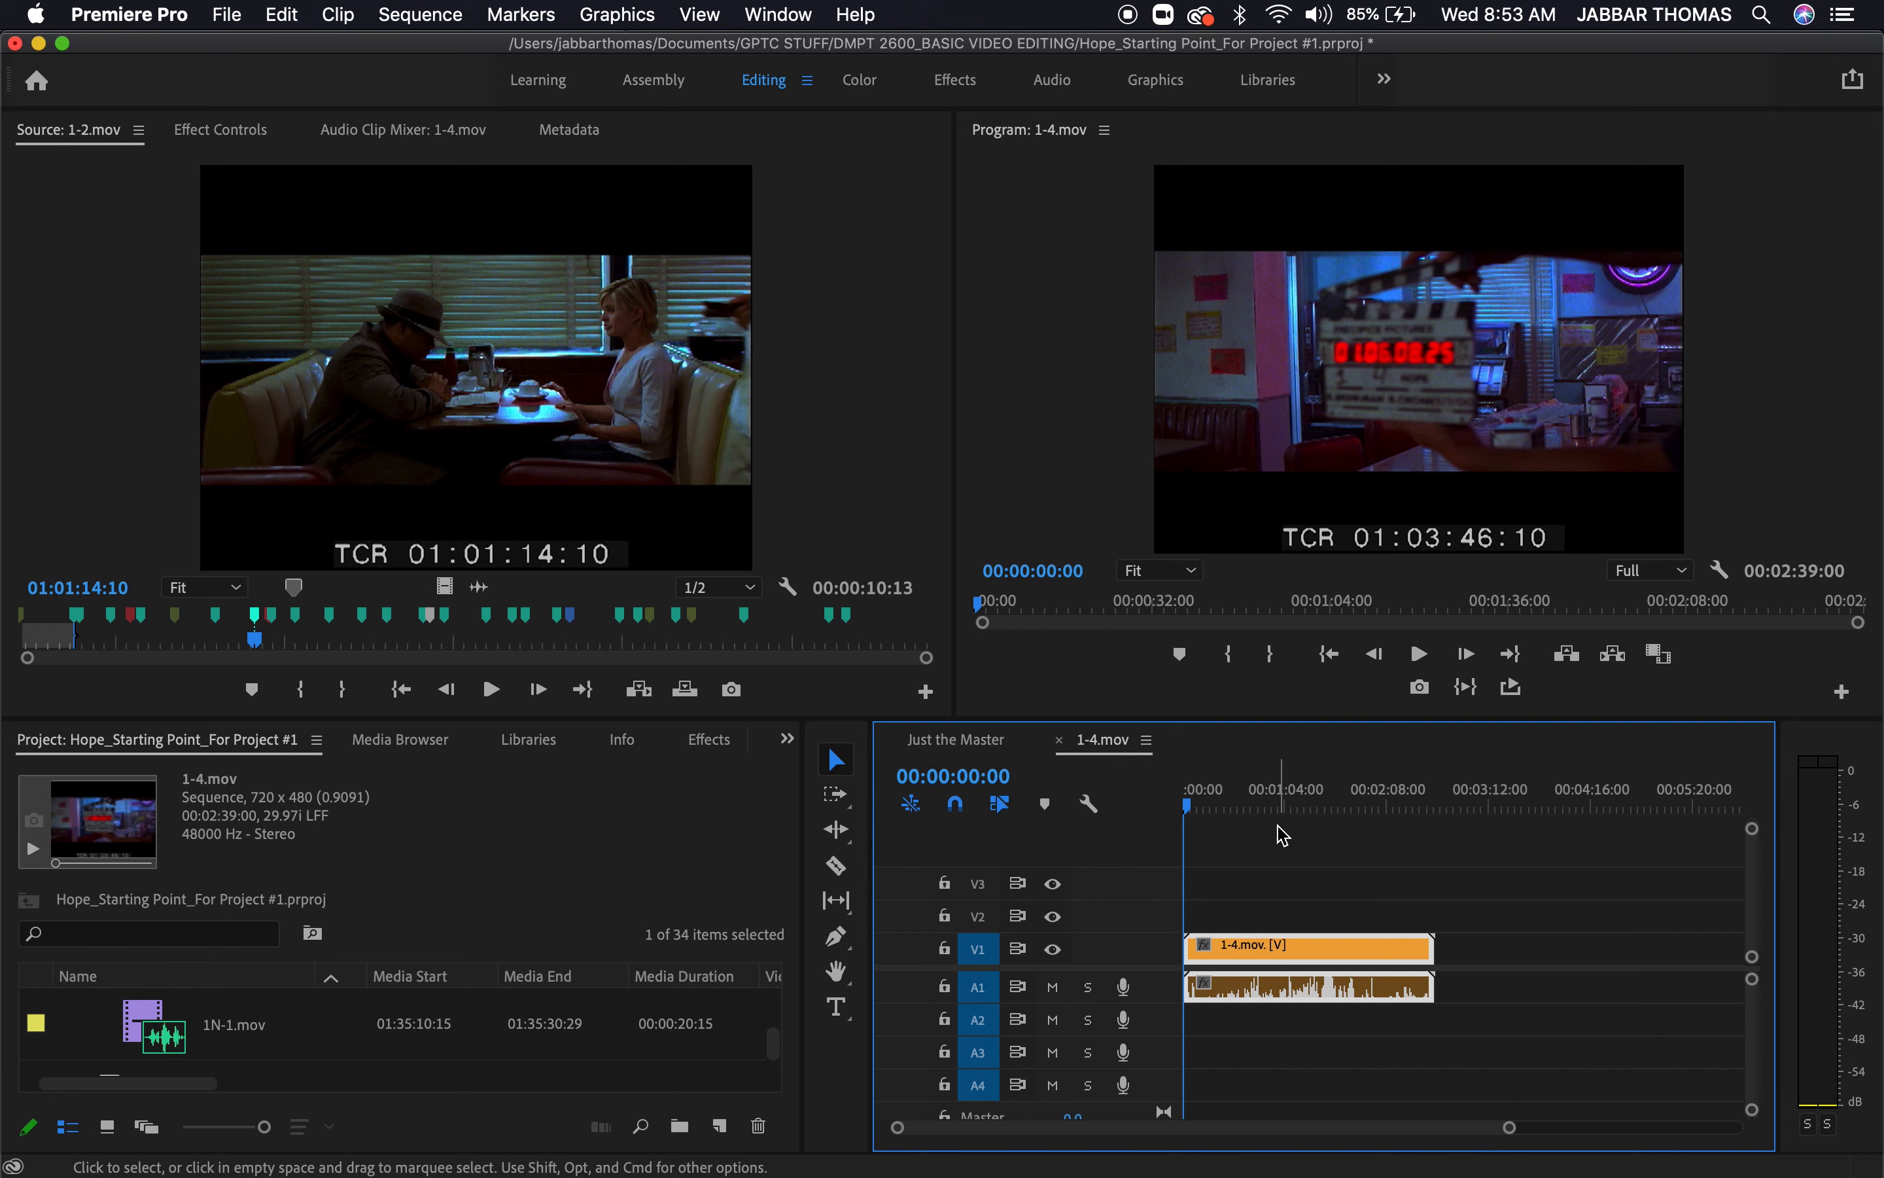
Delete the 1-4.mov clip from the new sequence's timeline
drag(1255, 810, 1165, 824)
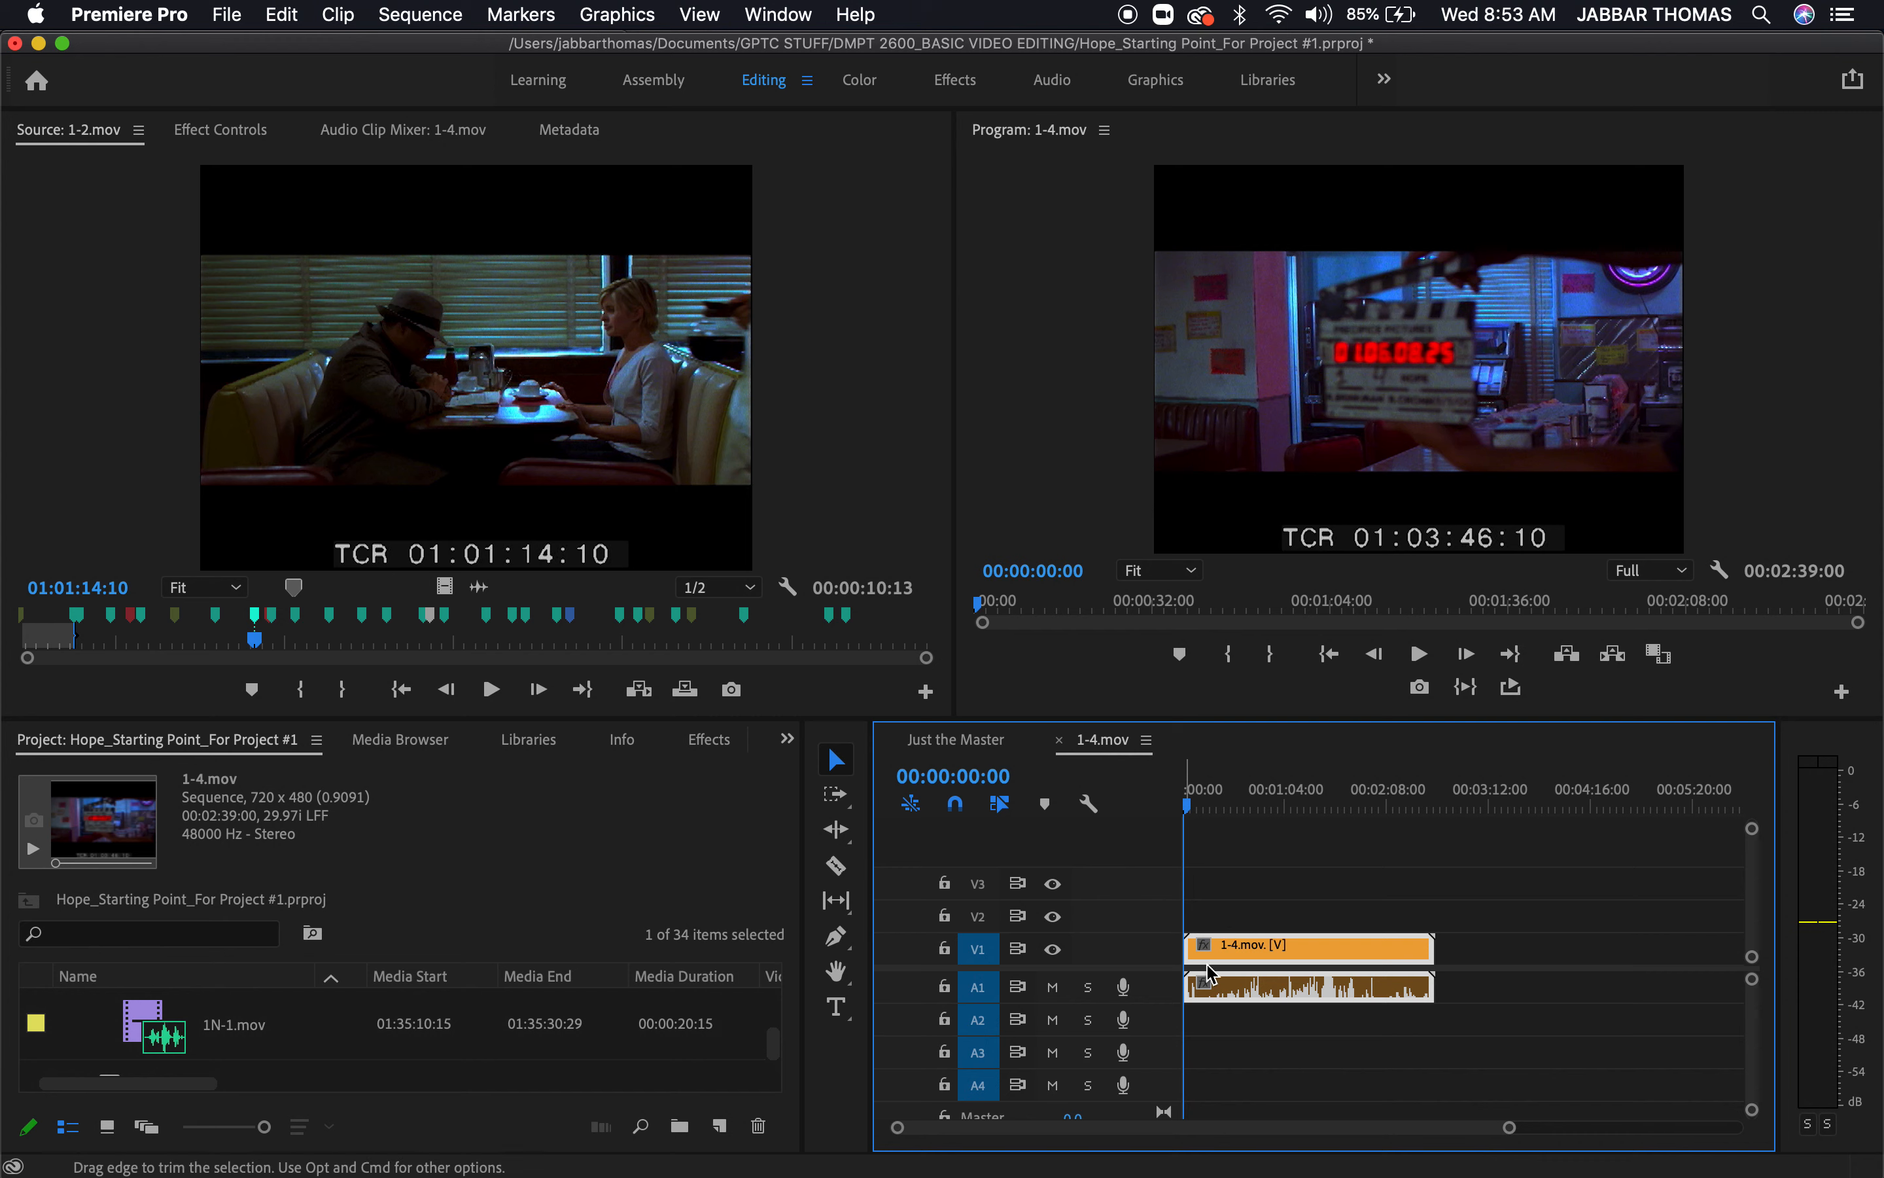
click(1258, 957)
key(Delete)
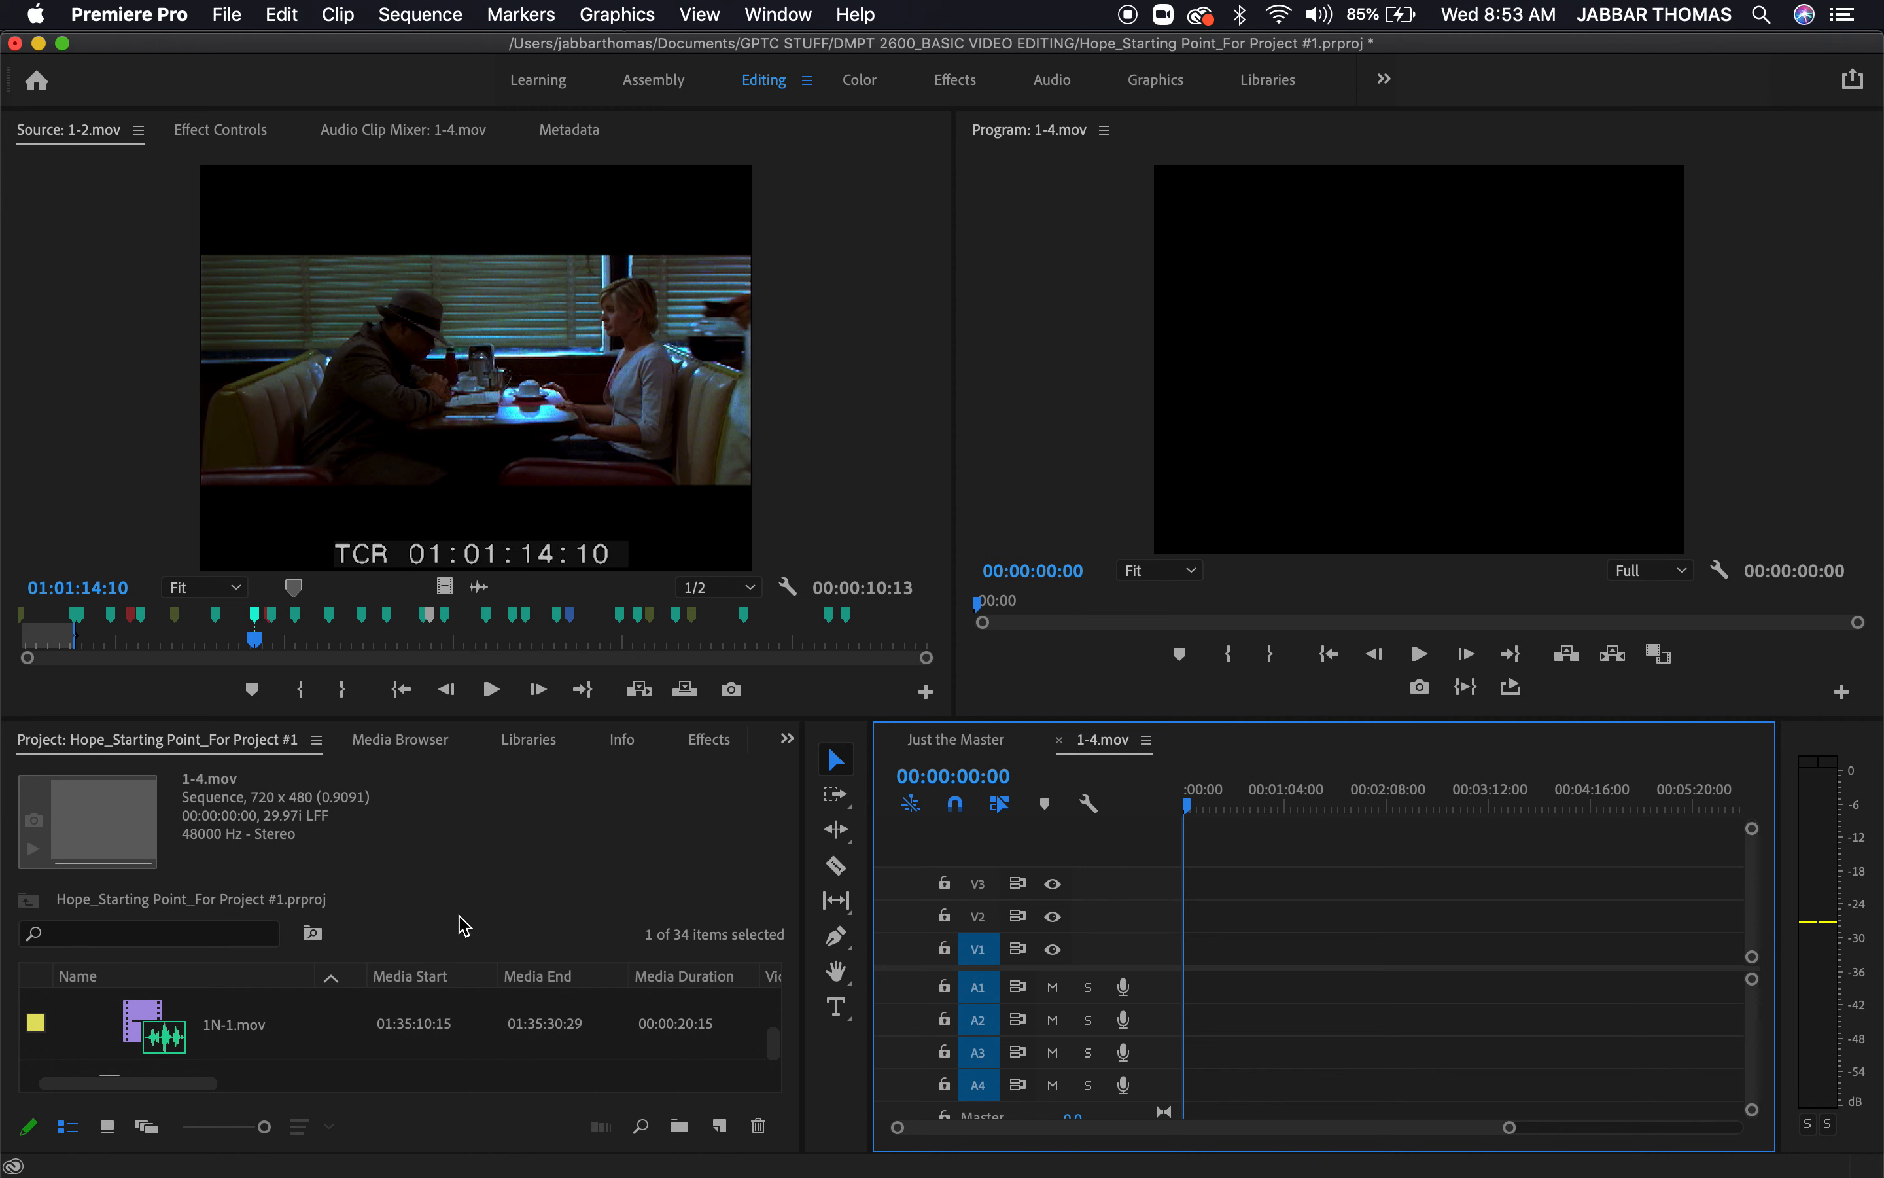
Enlarge the project panel and move the empty 1-4.mov sequence from the MASTERS bin to the SEQUENCES bin
click(553, 838)
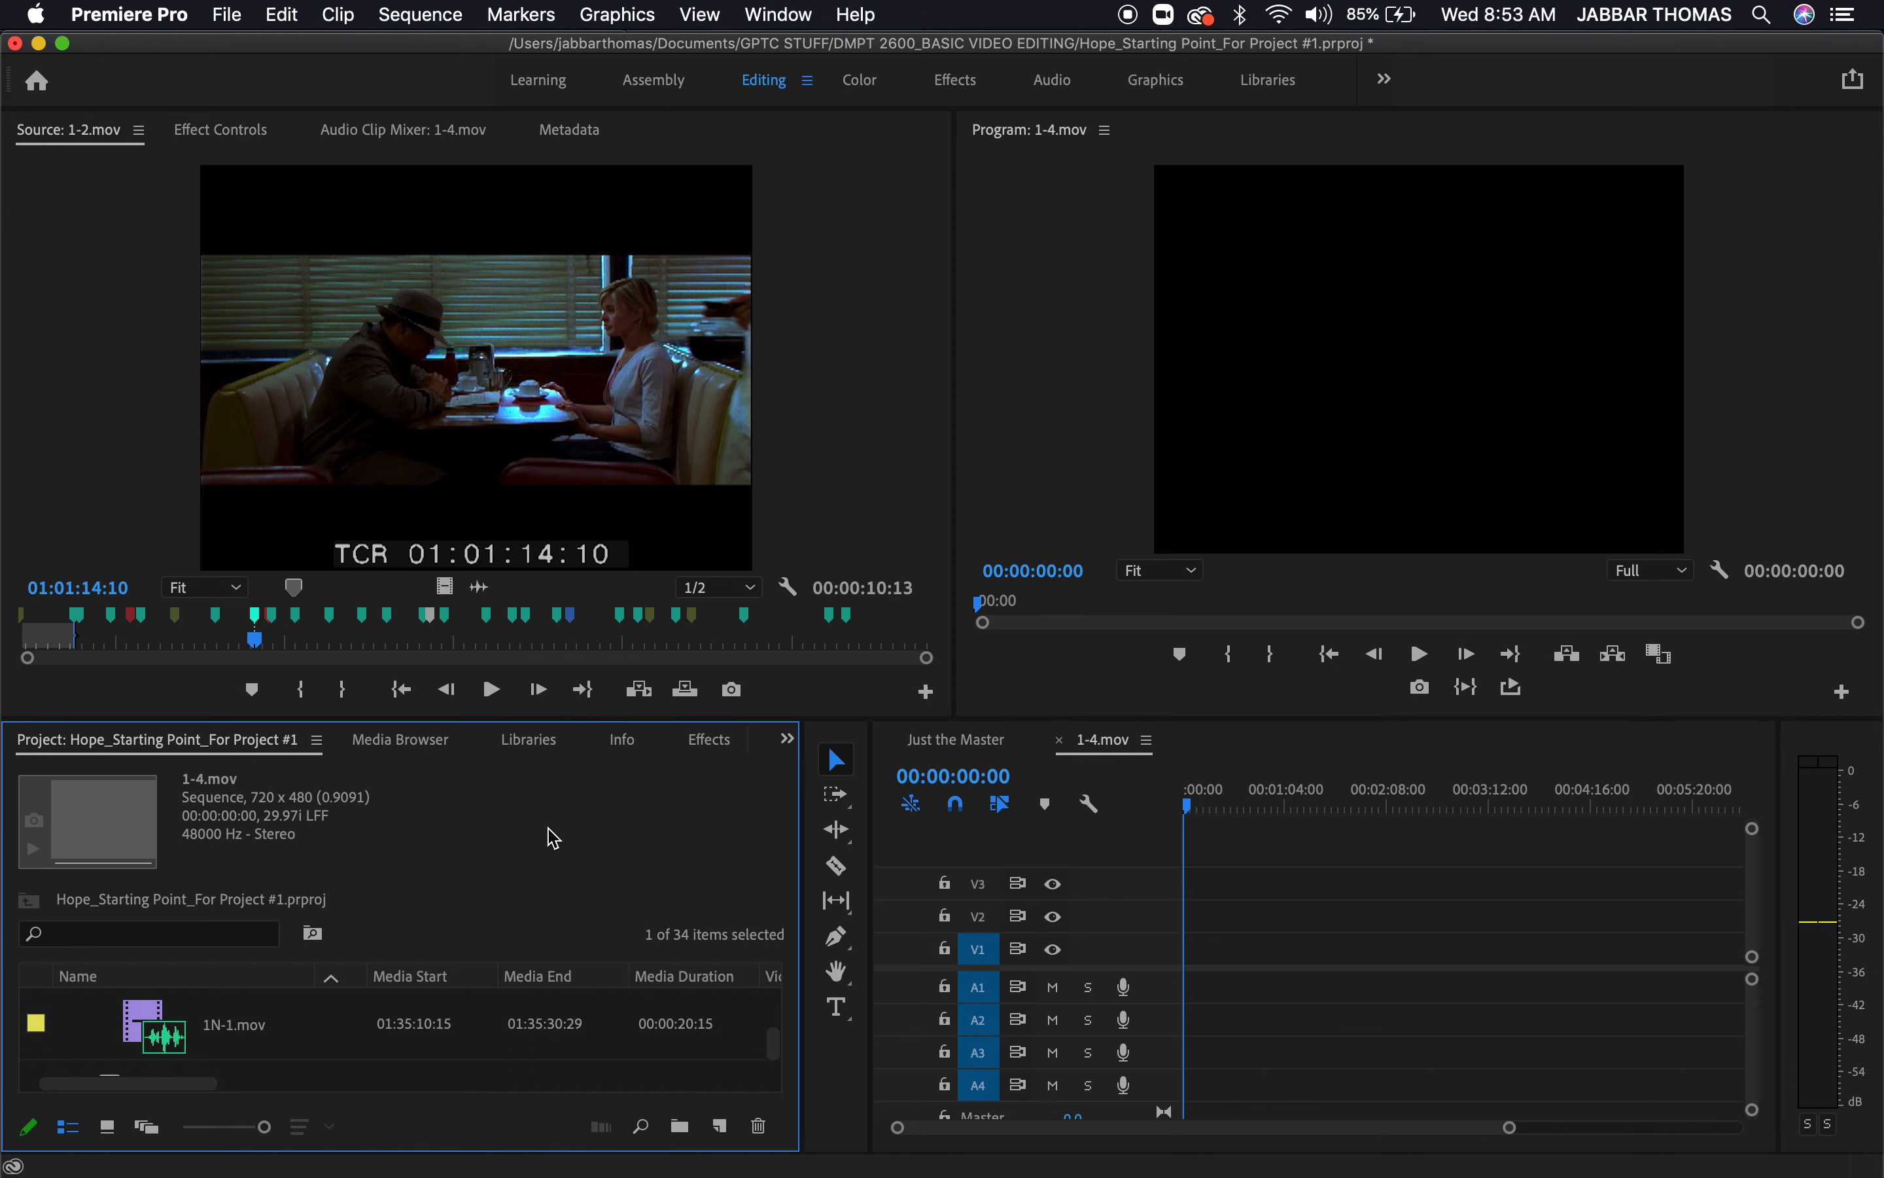
key(grave)
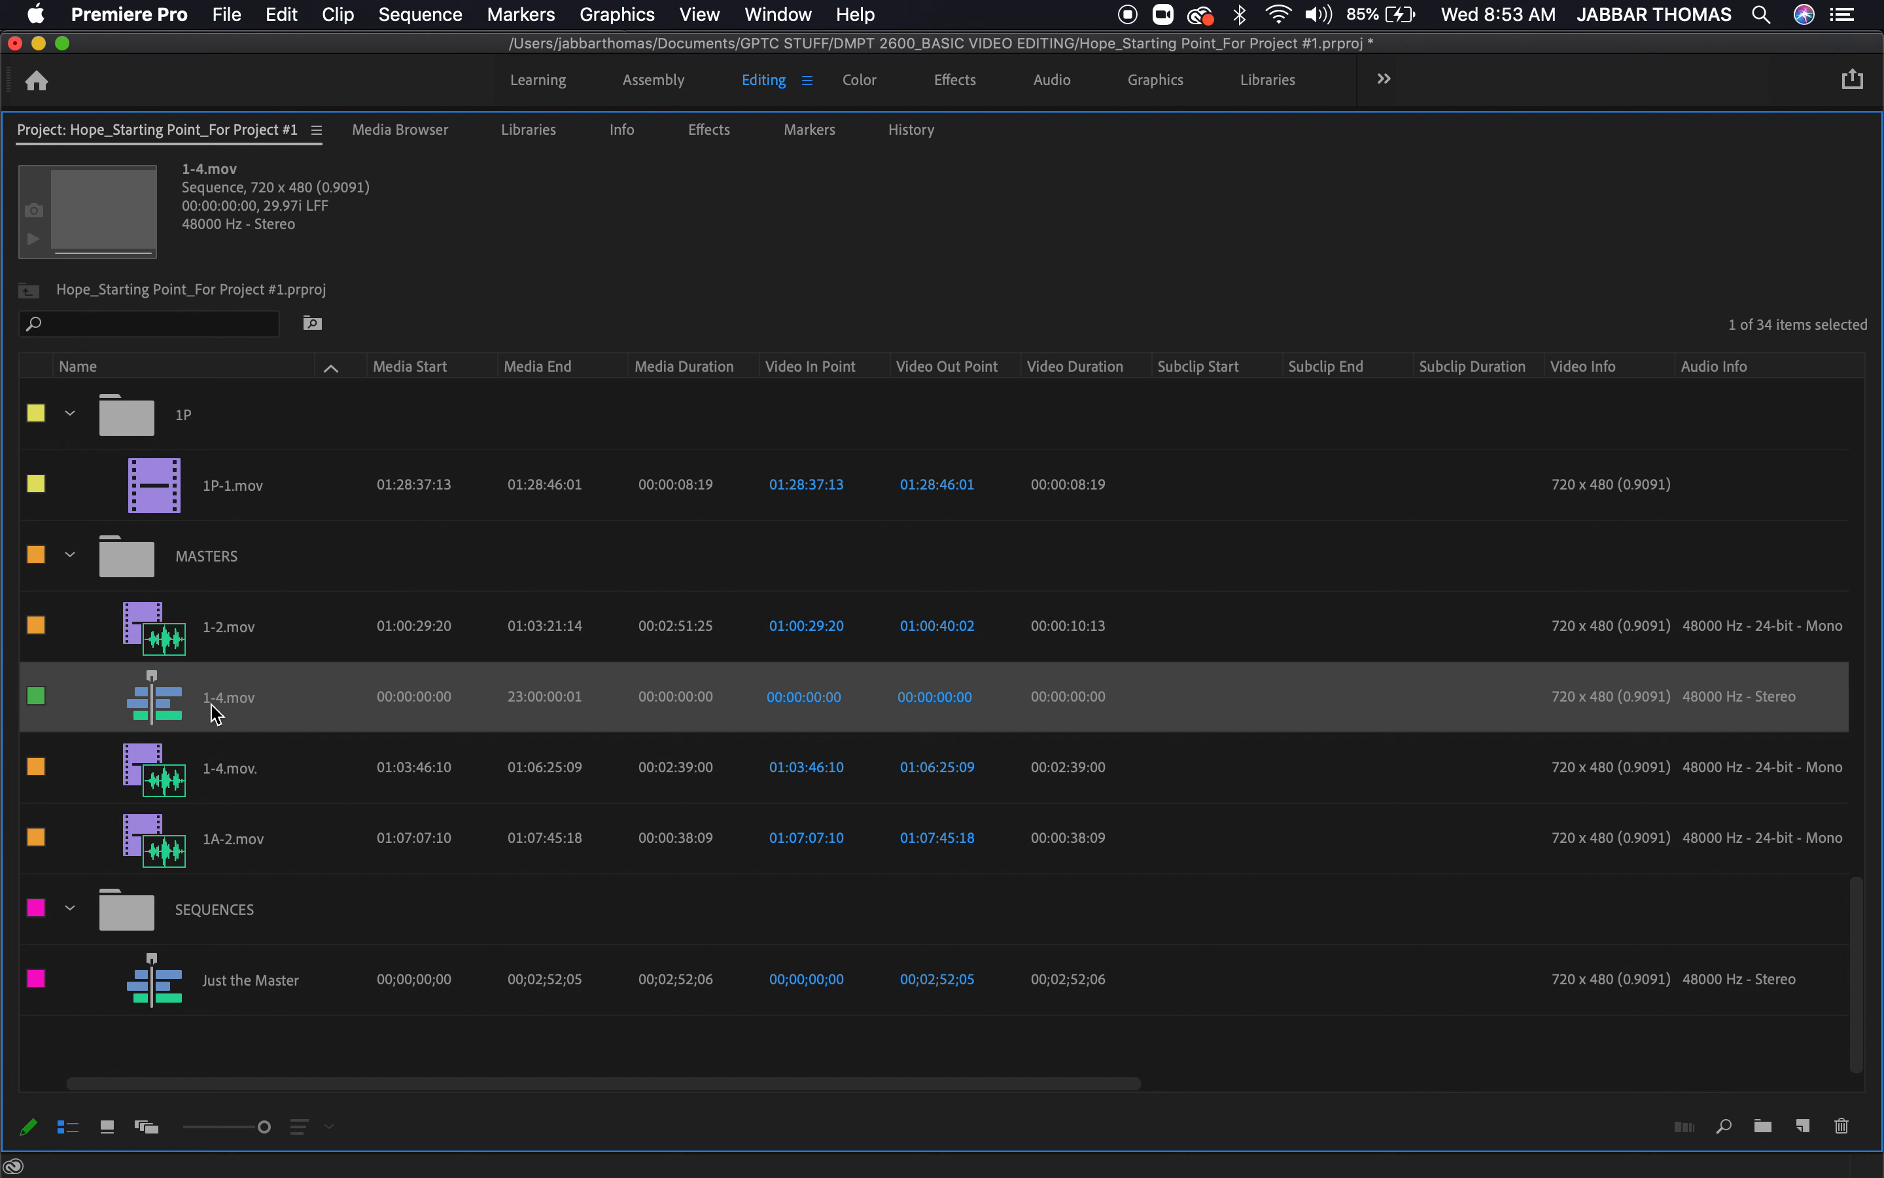
drag(170, 704, 156, 921)
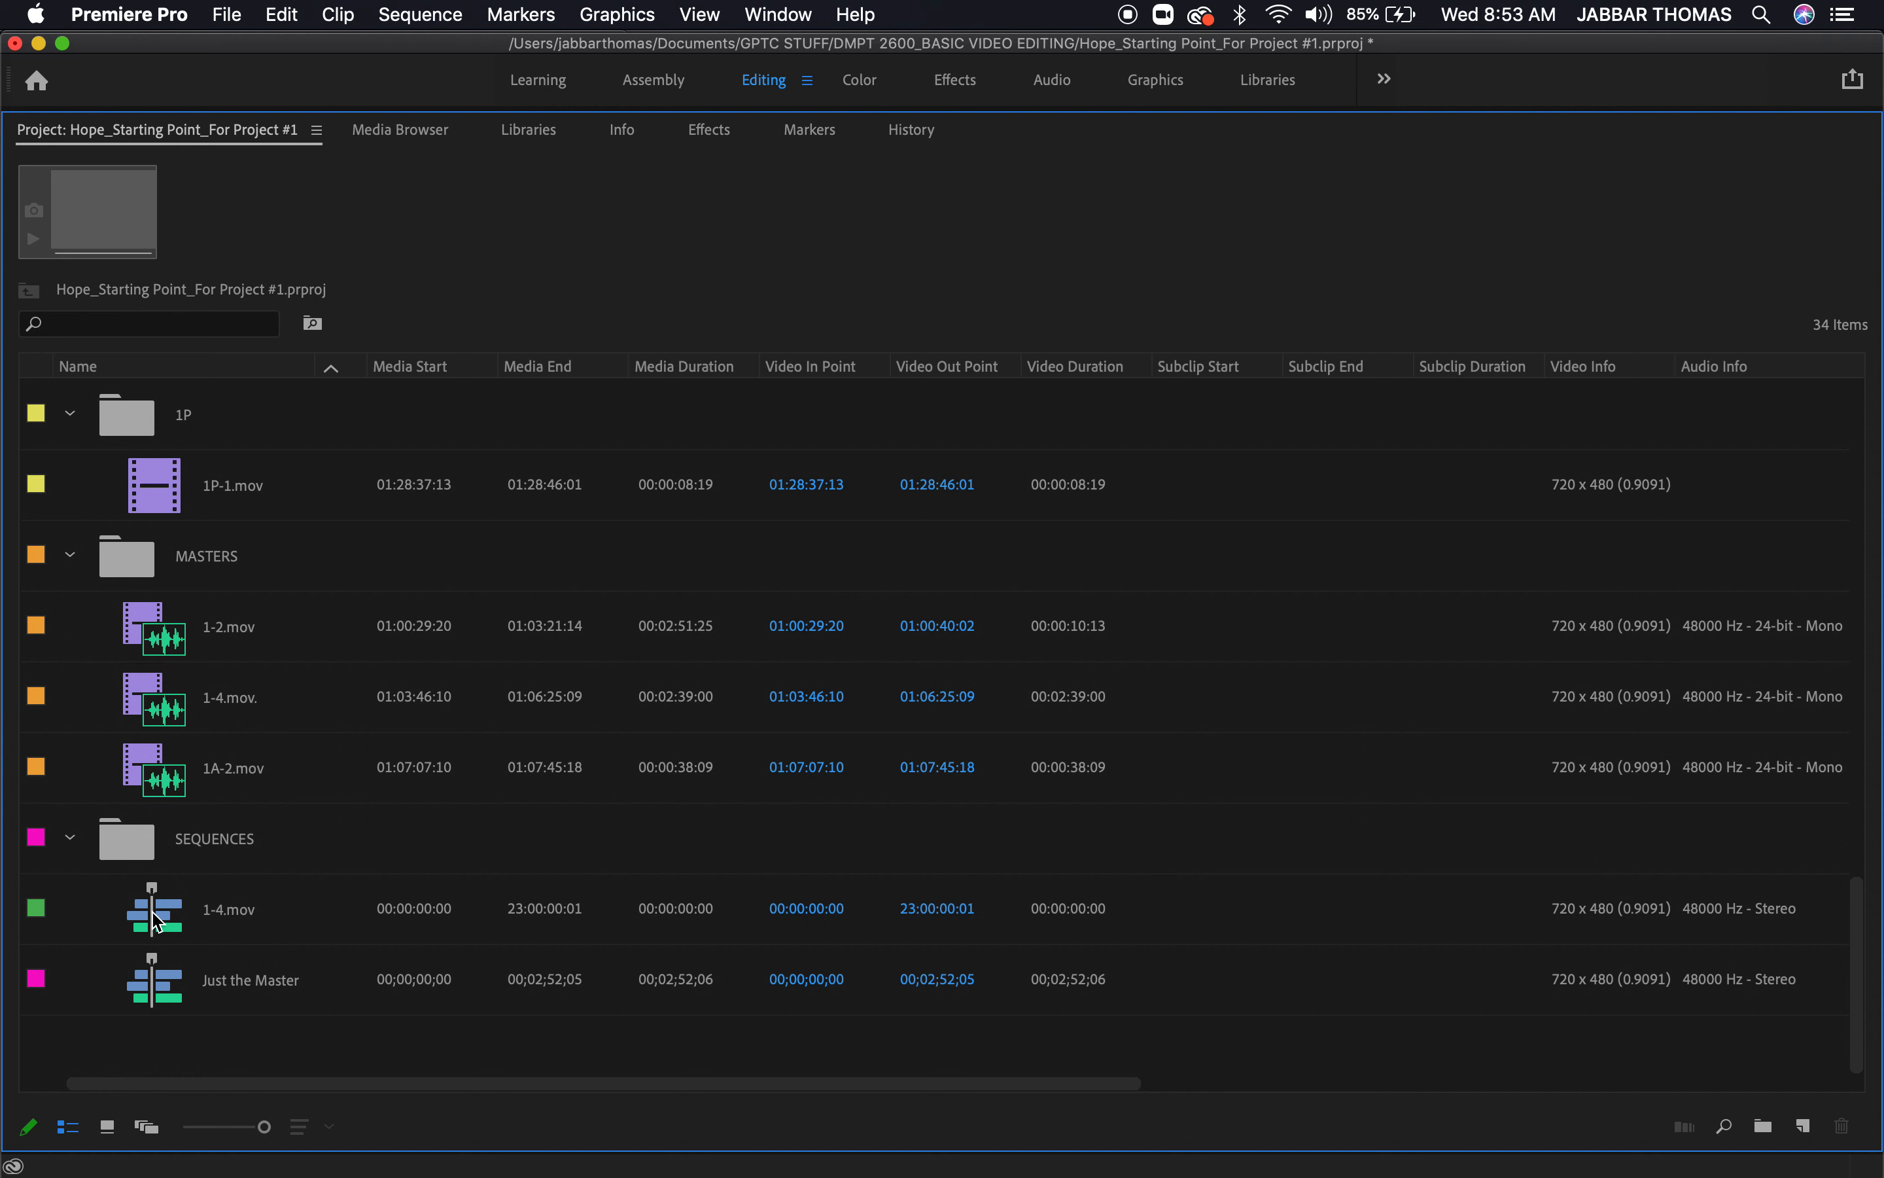
Rename the 1-4.mov sequence in the SEQUENCES bin as FINAL
click(221, 923)
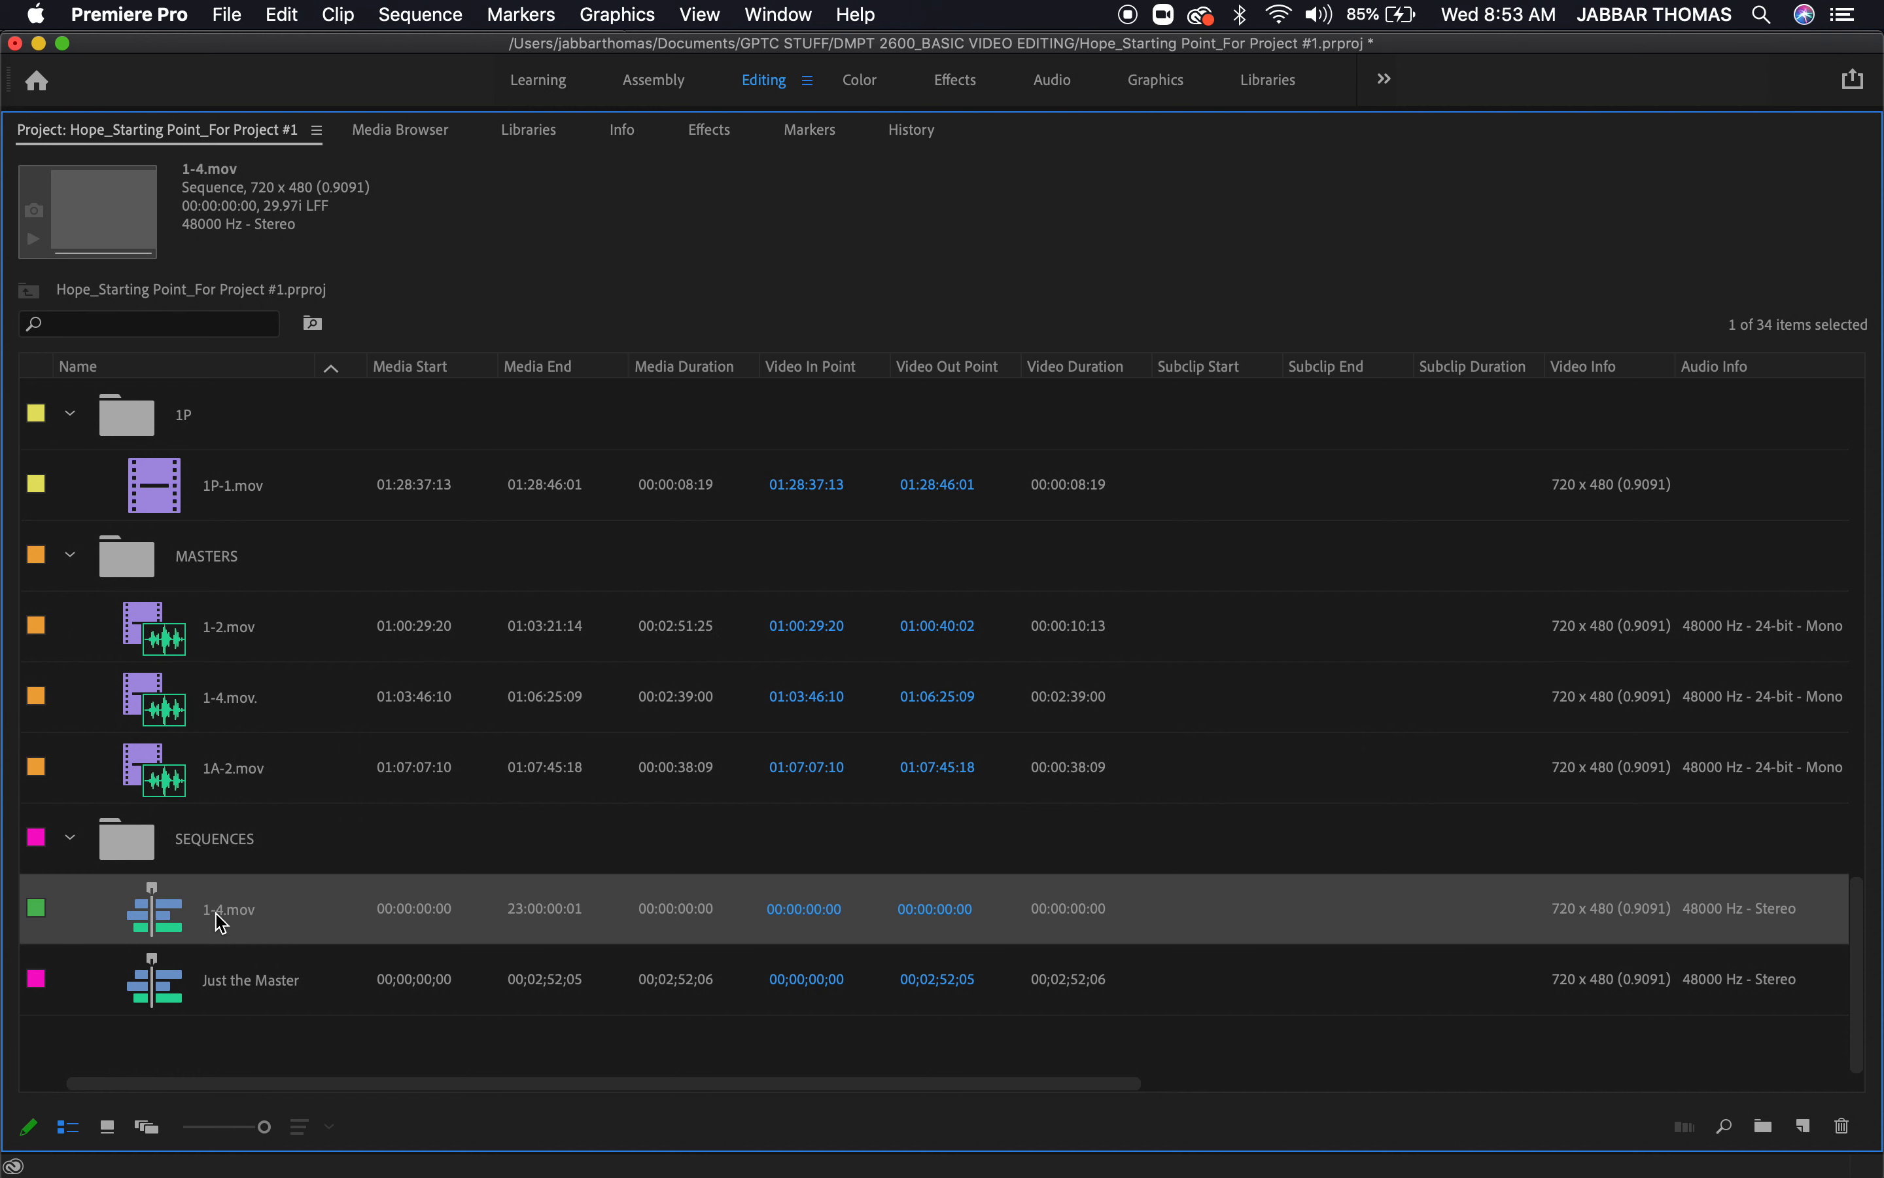
click(220, 923)
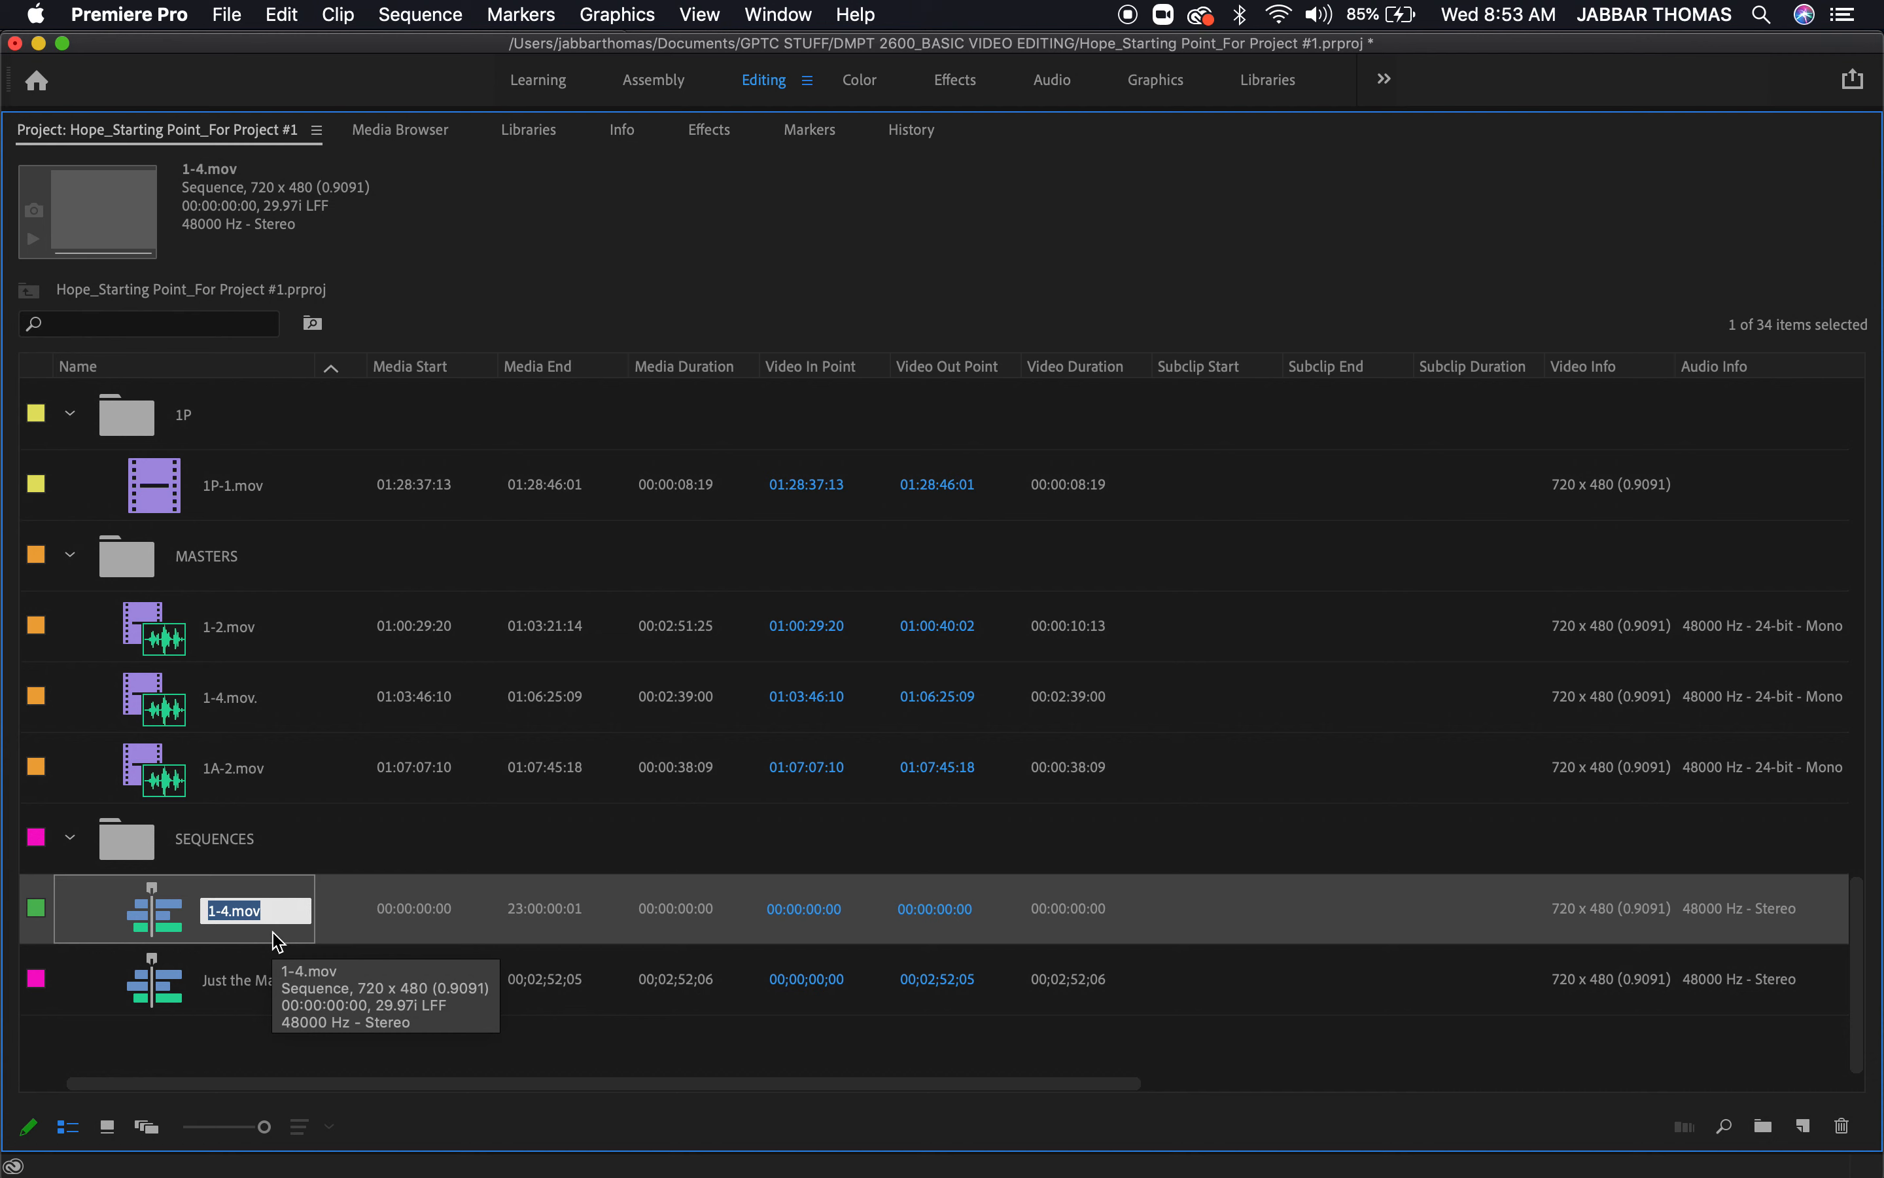
text(FINAL)
click(382, 1044)
Rename the empty sequence in the SEQUENCES bin as HOPE ROUGH CUT
click(225, 908)
click(225, 906)
text(HOPE)
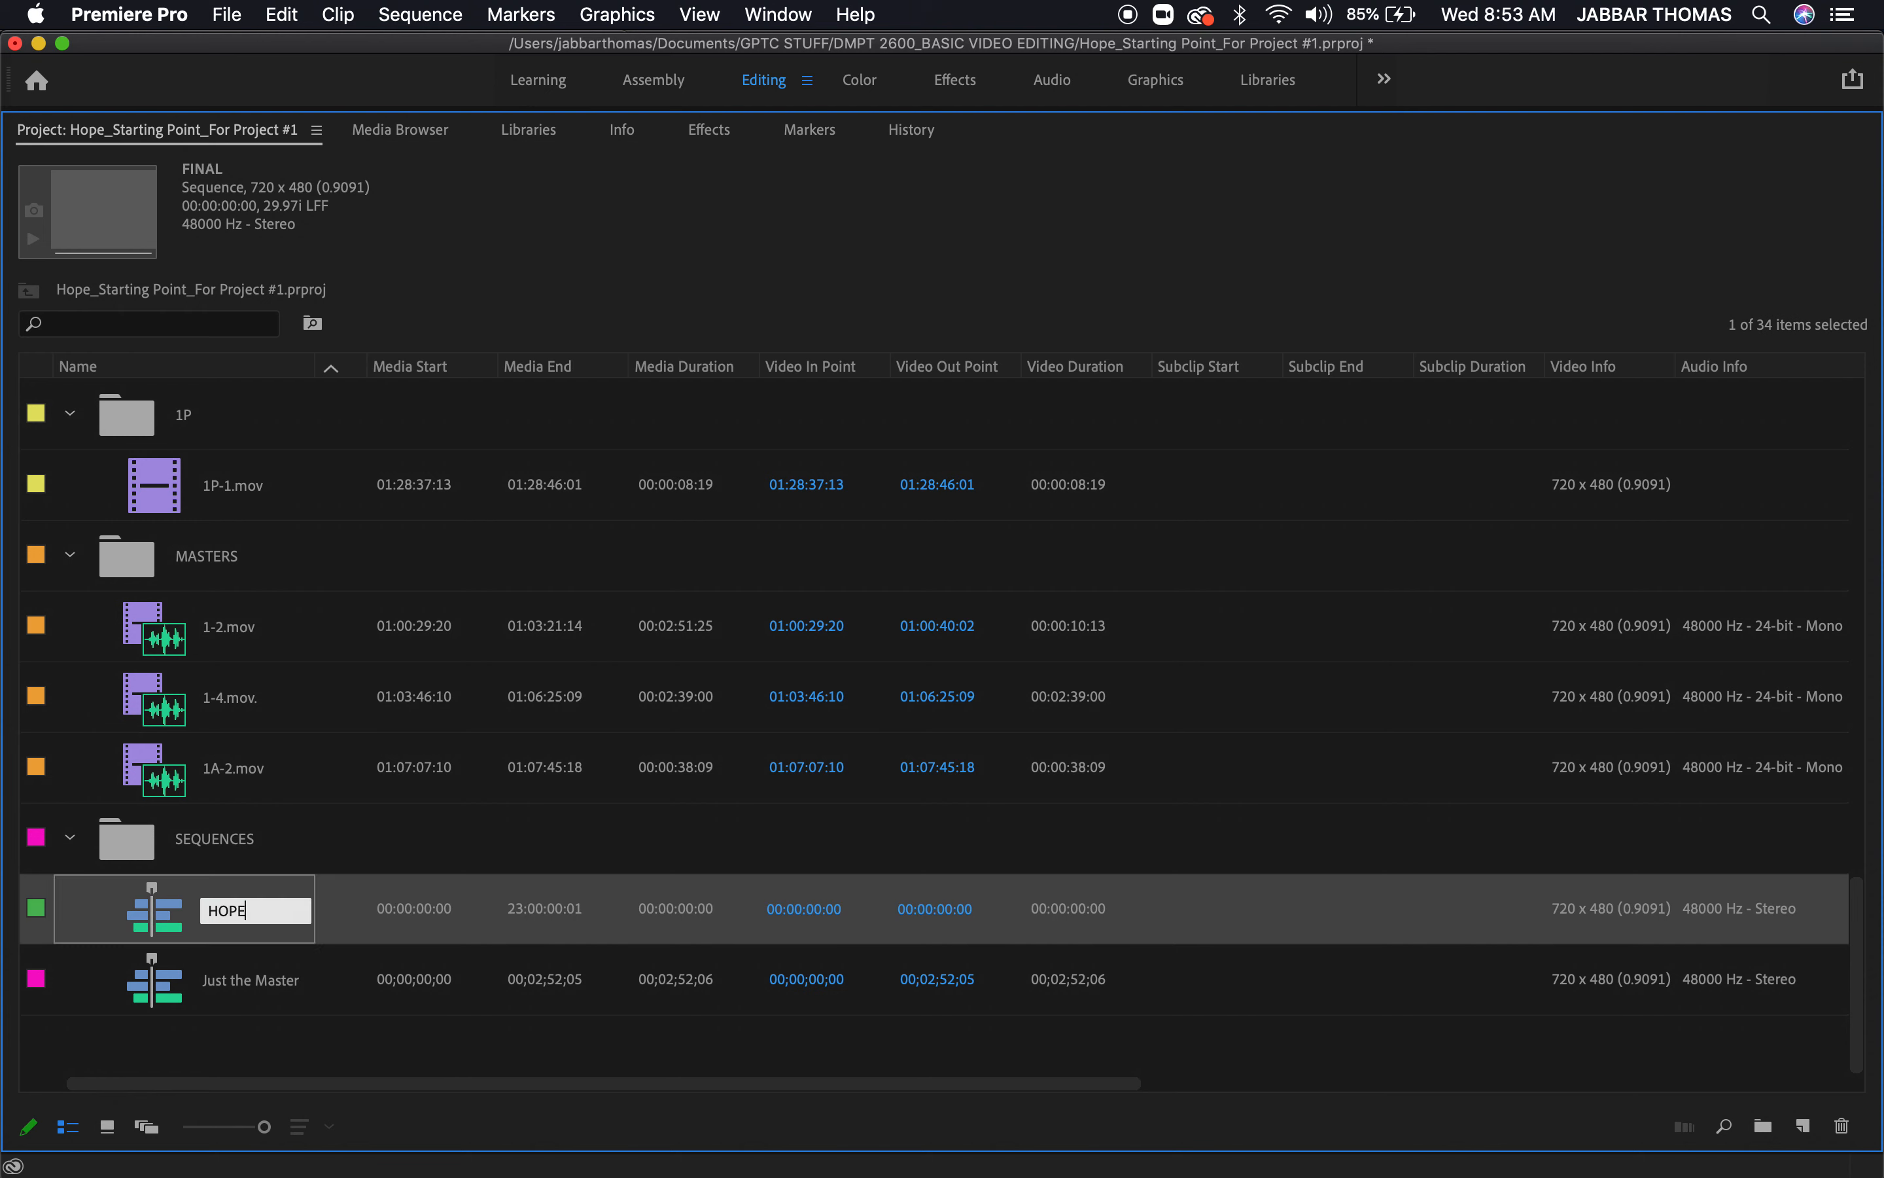
text( ROUGH CUT)
click(343, 1059)
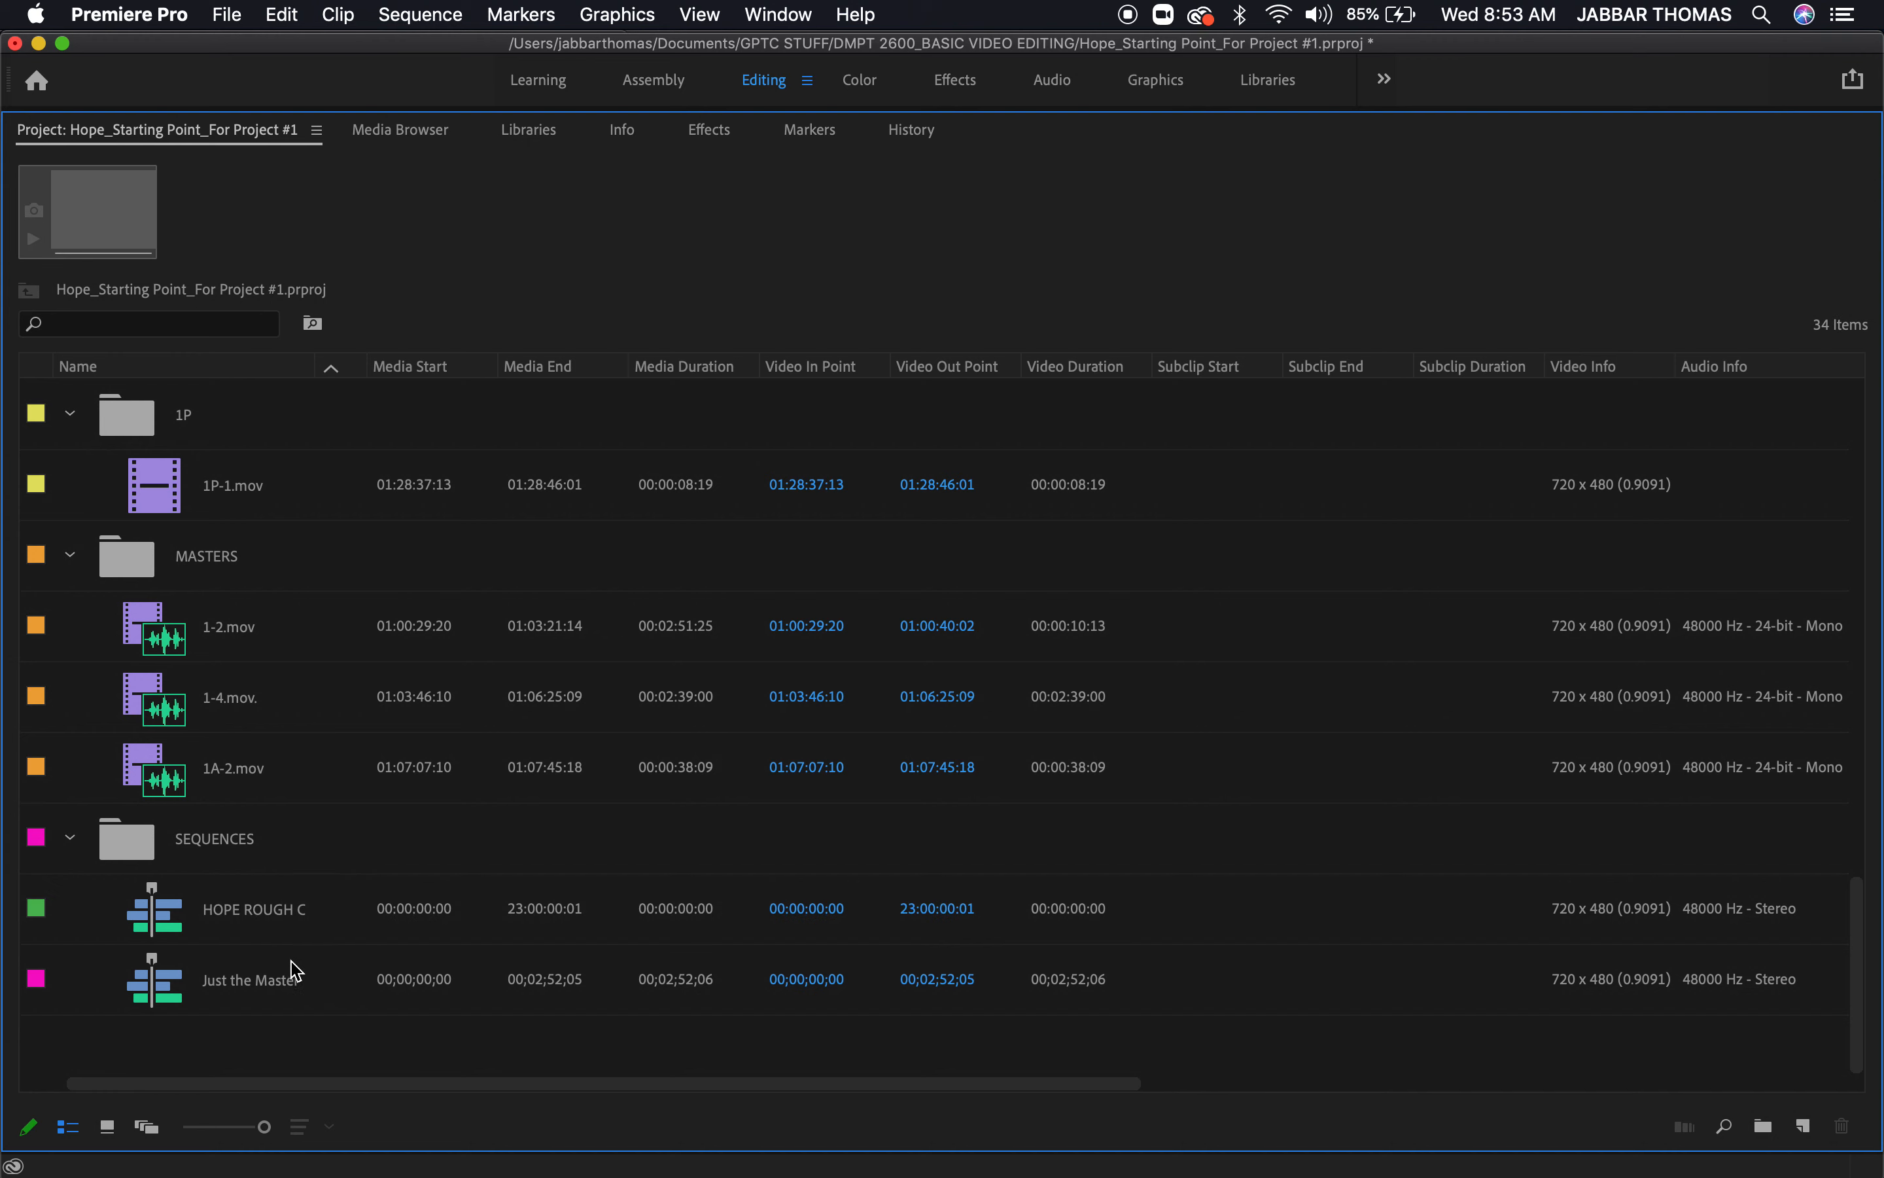
Open the HOPE ROUGH CUT sequence in the timeline and place its playhead at 00:00:27:03
click(176, 928)
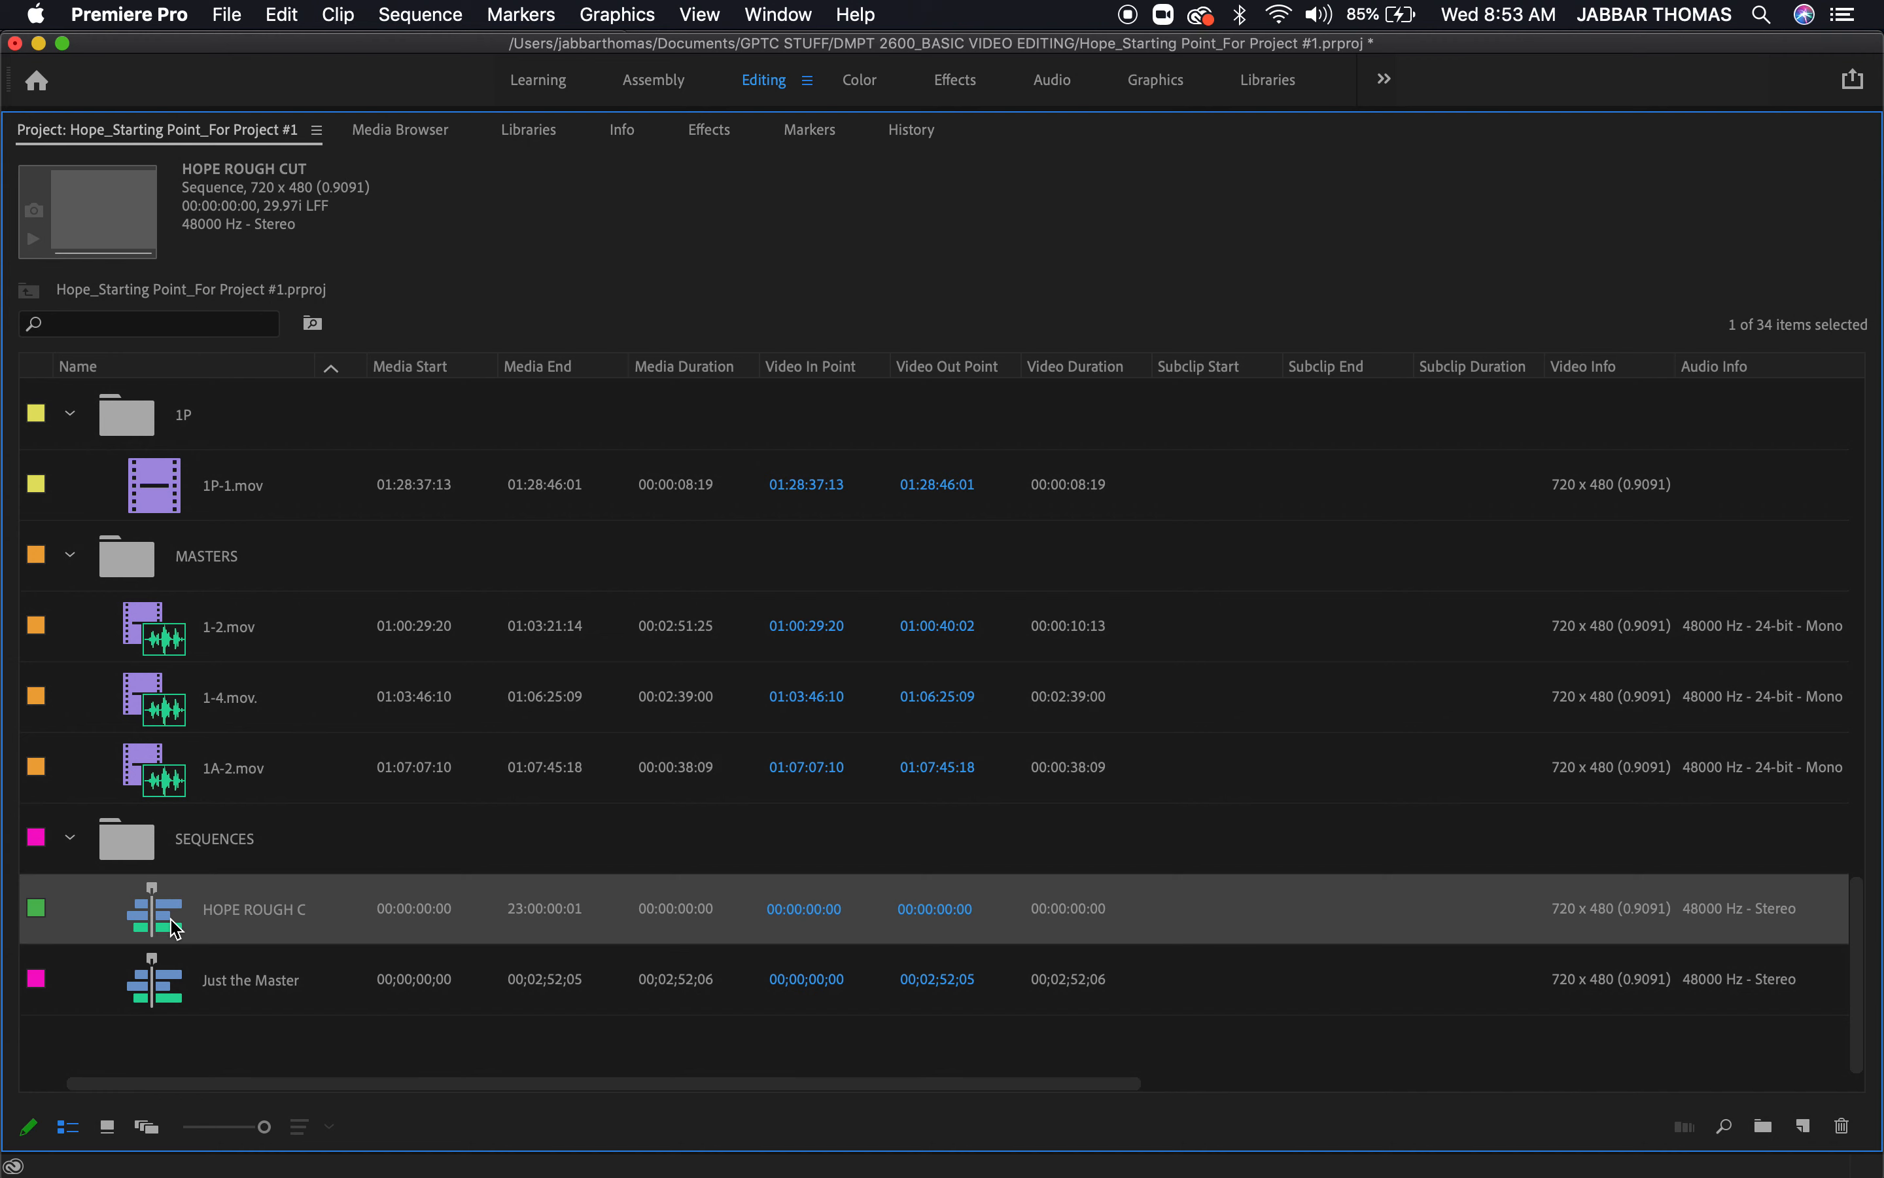
double_click(176, 929)
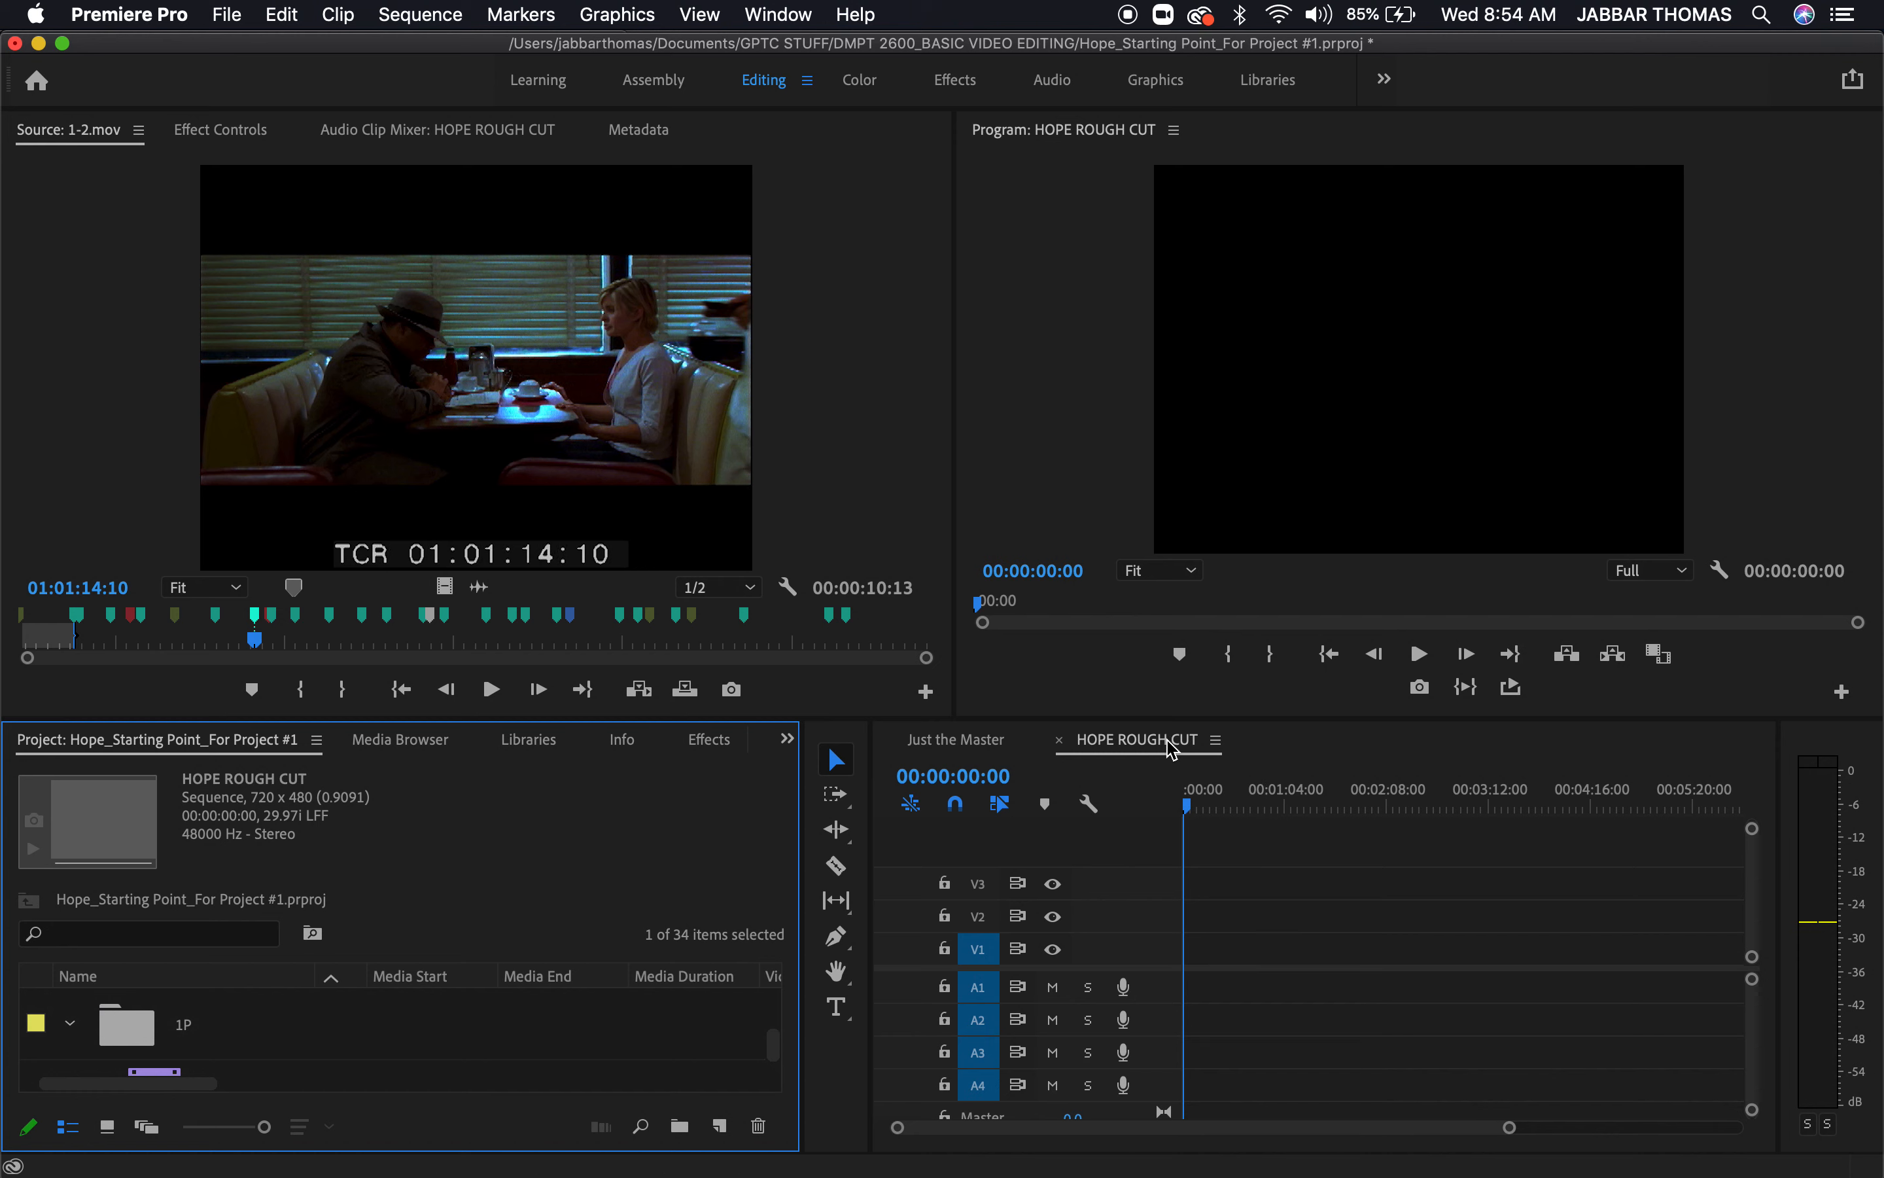
click(1226, 806)
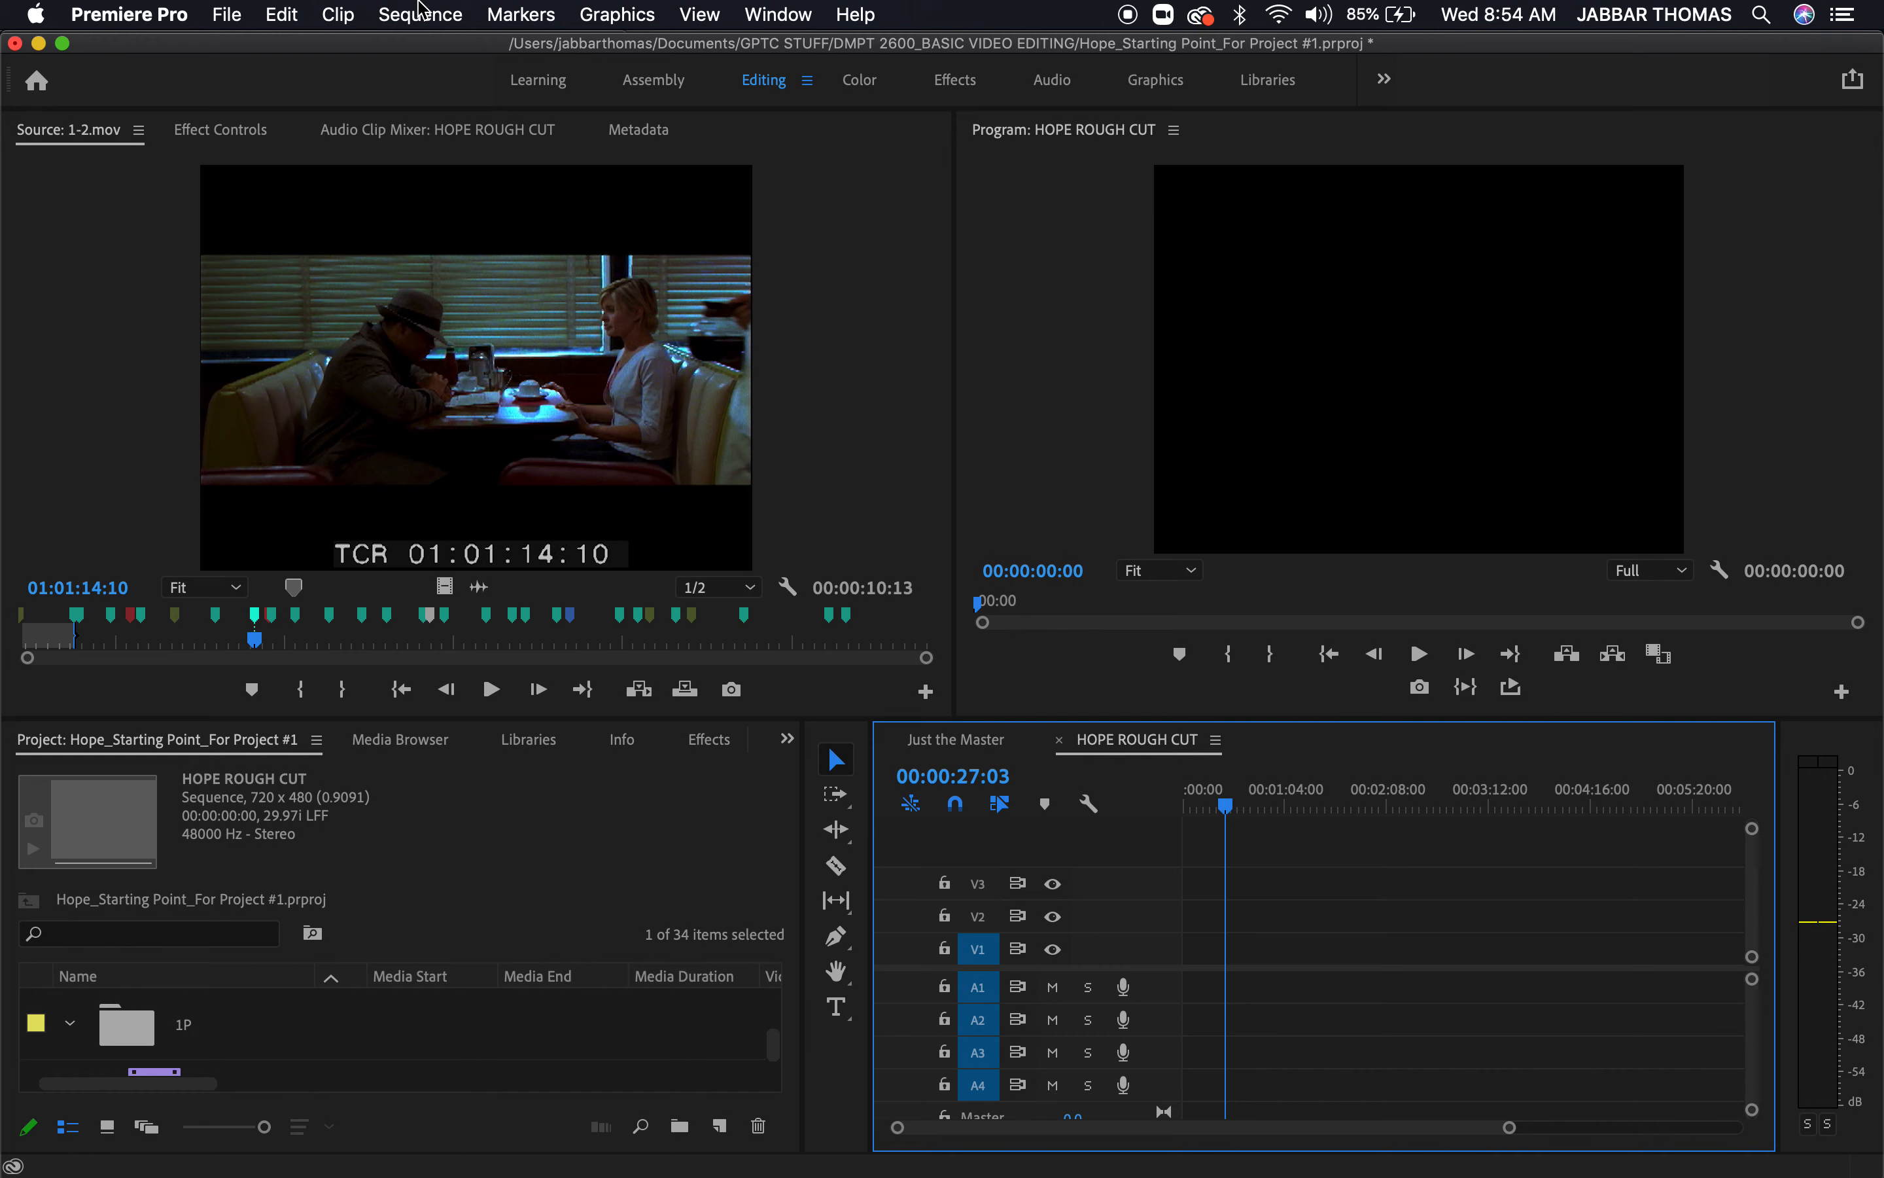
Start a new sequence and choose the DV - NTSC Widescreen 48kHz preset
click(393, 16)
mouse_move(228, 14)
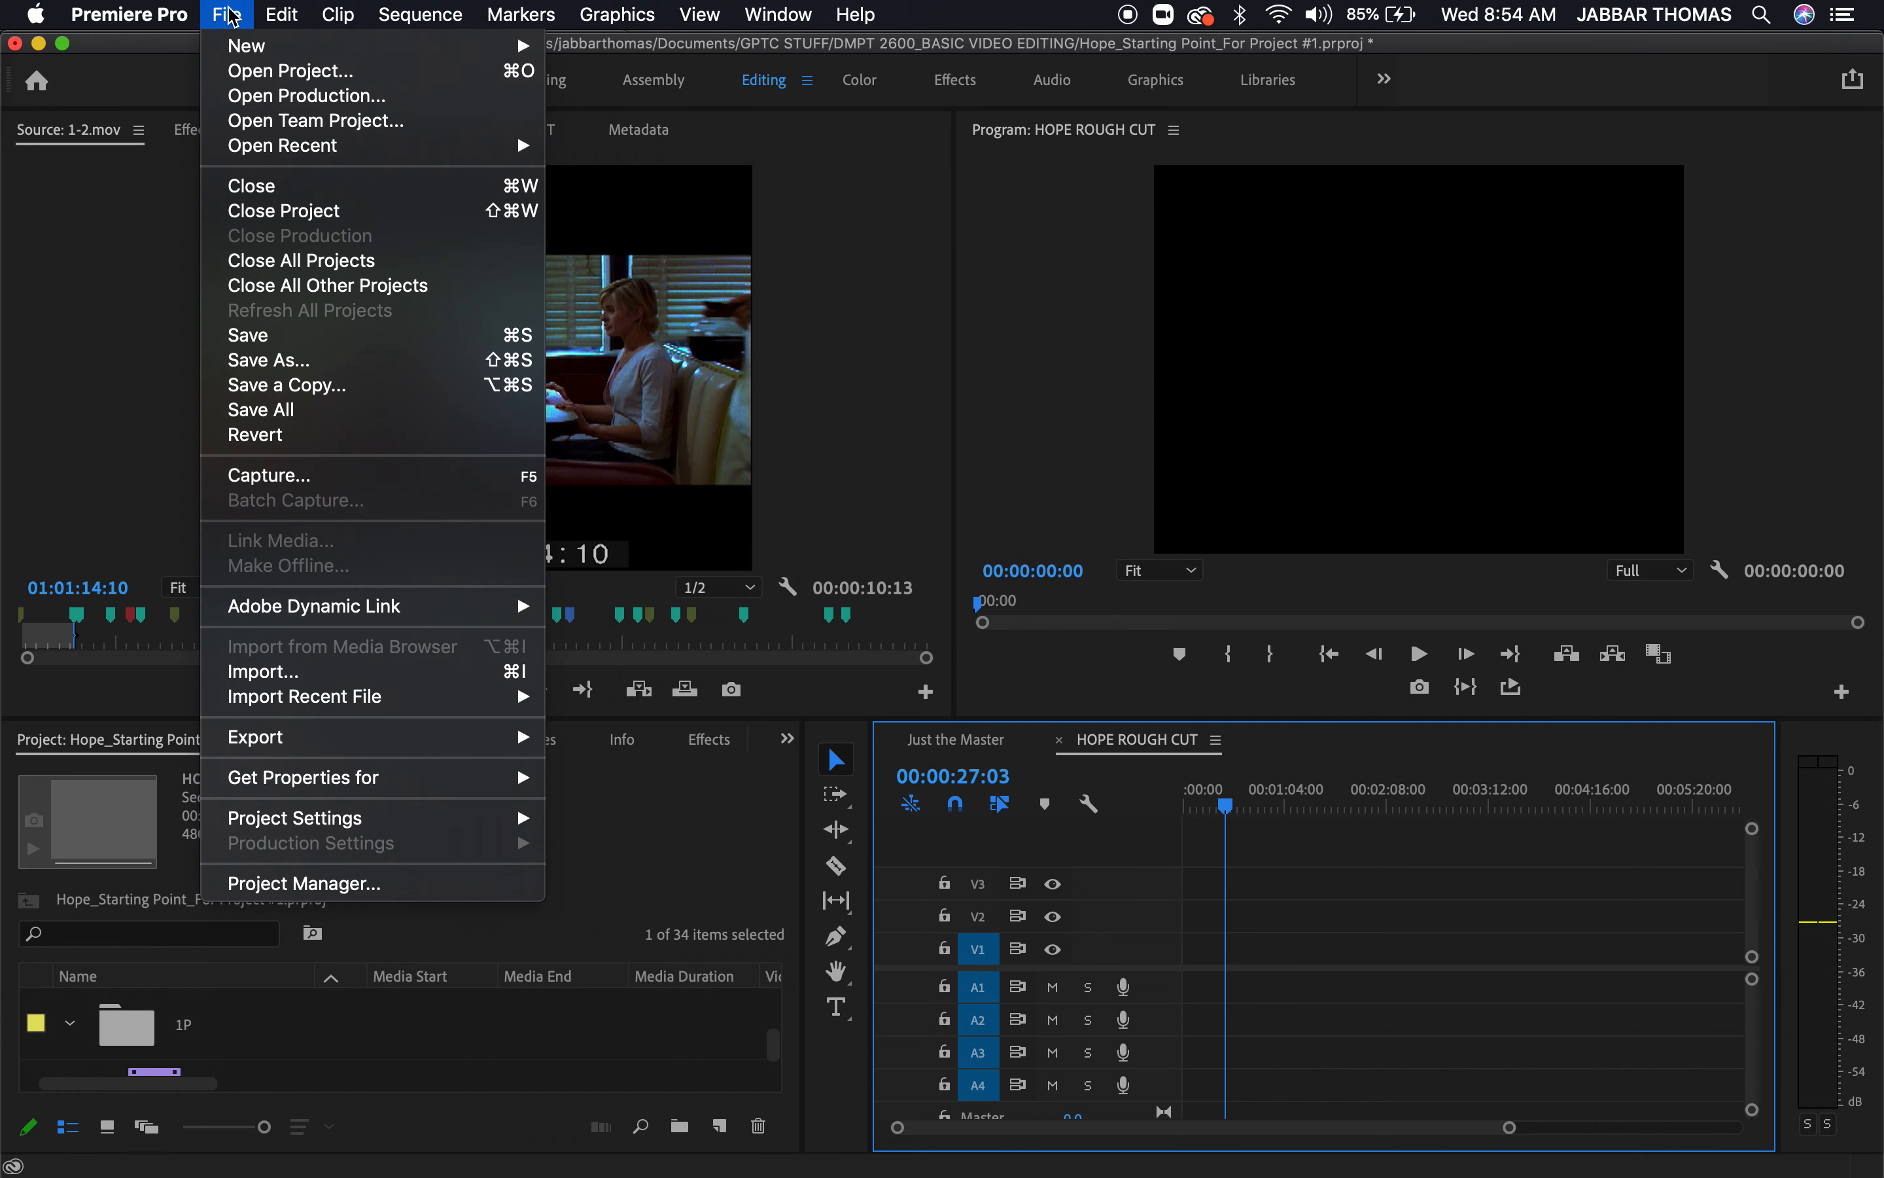
mouse_move(244, 51)
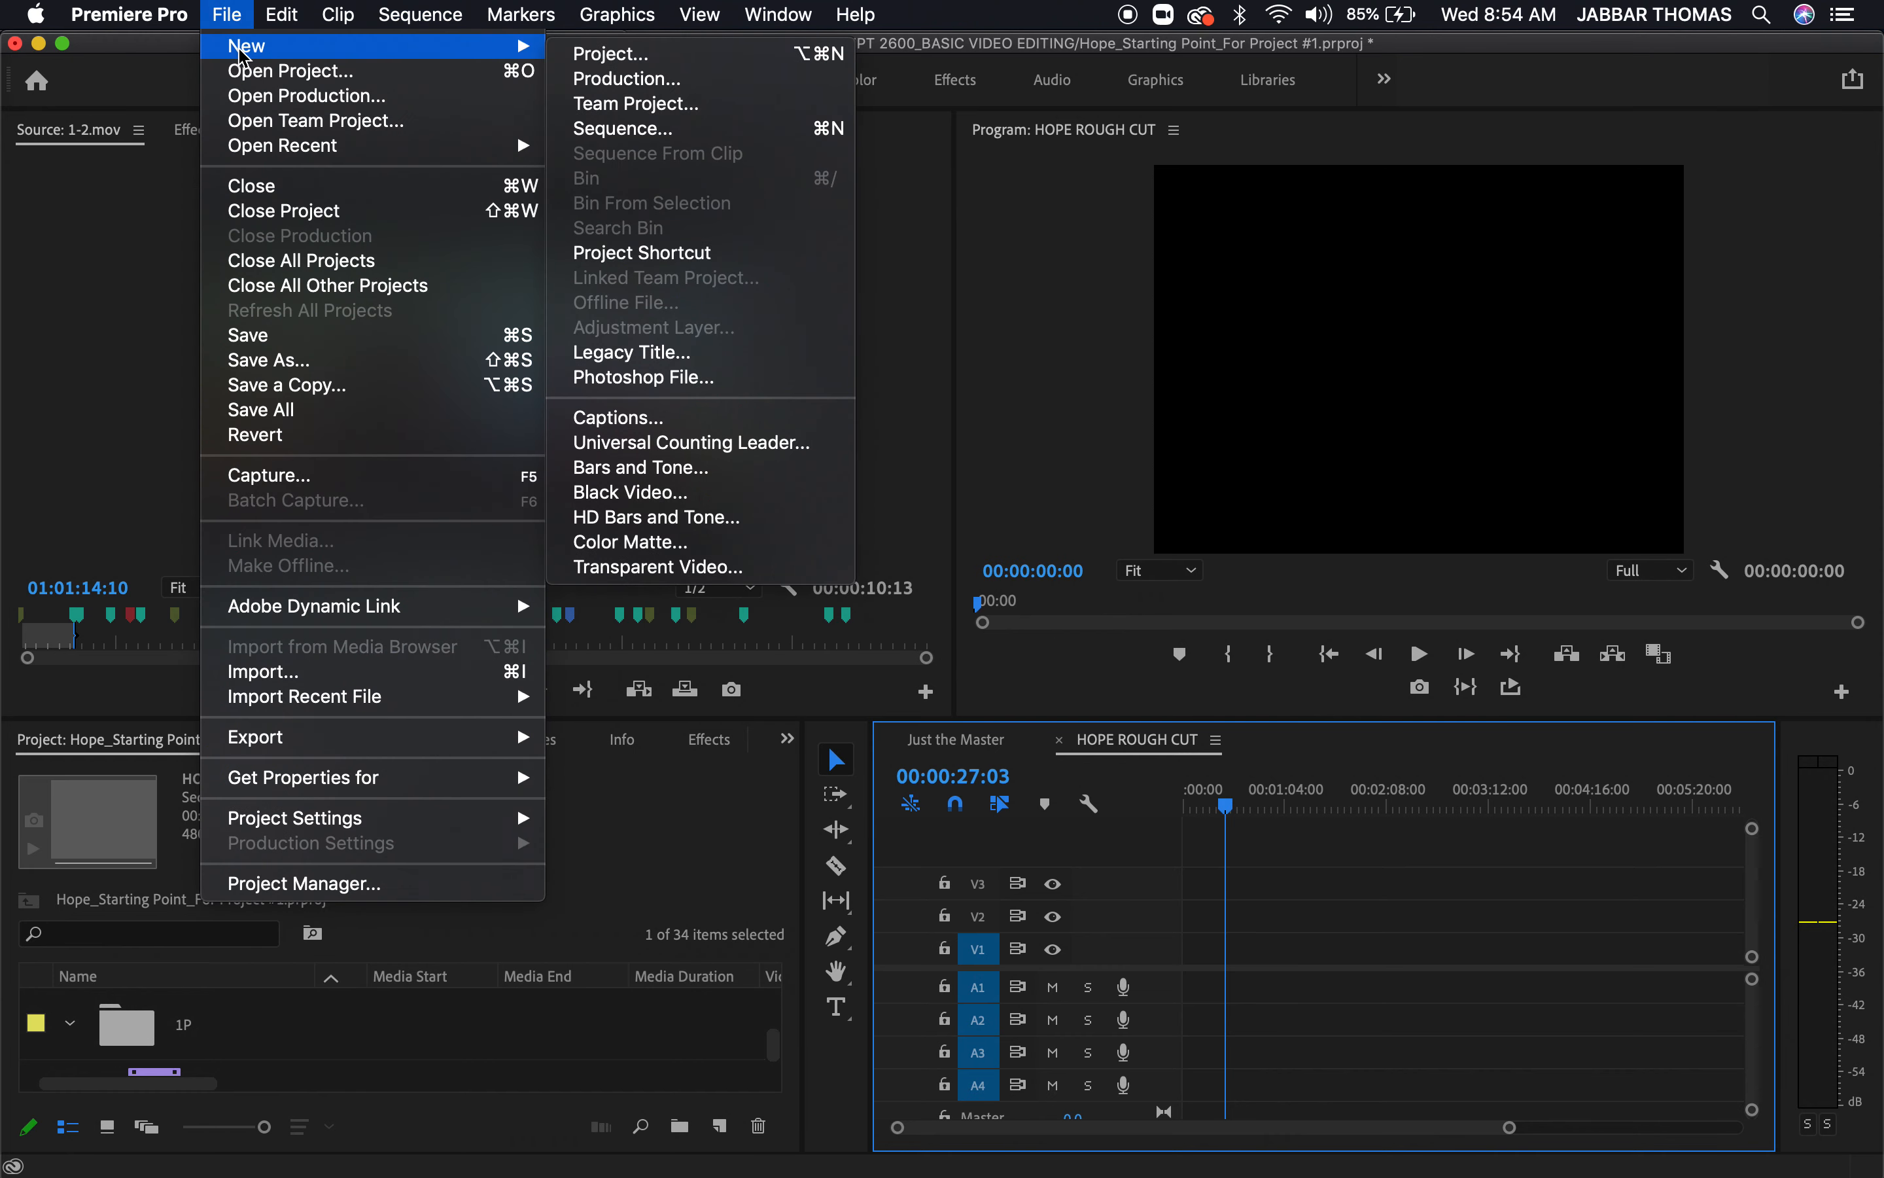
click(704, 132)
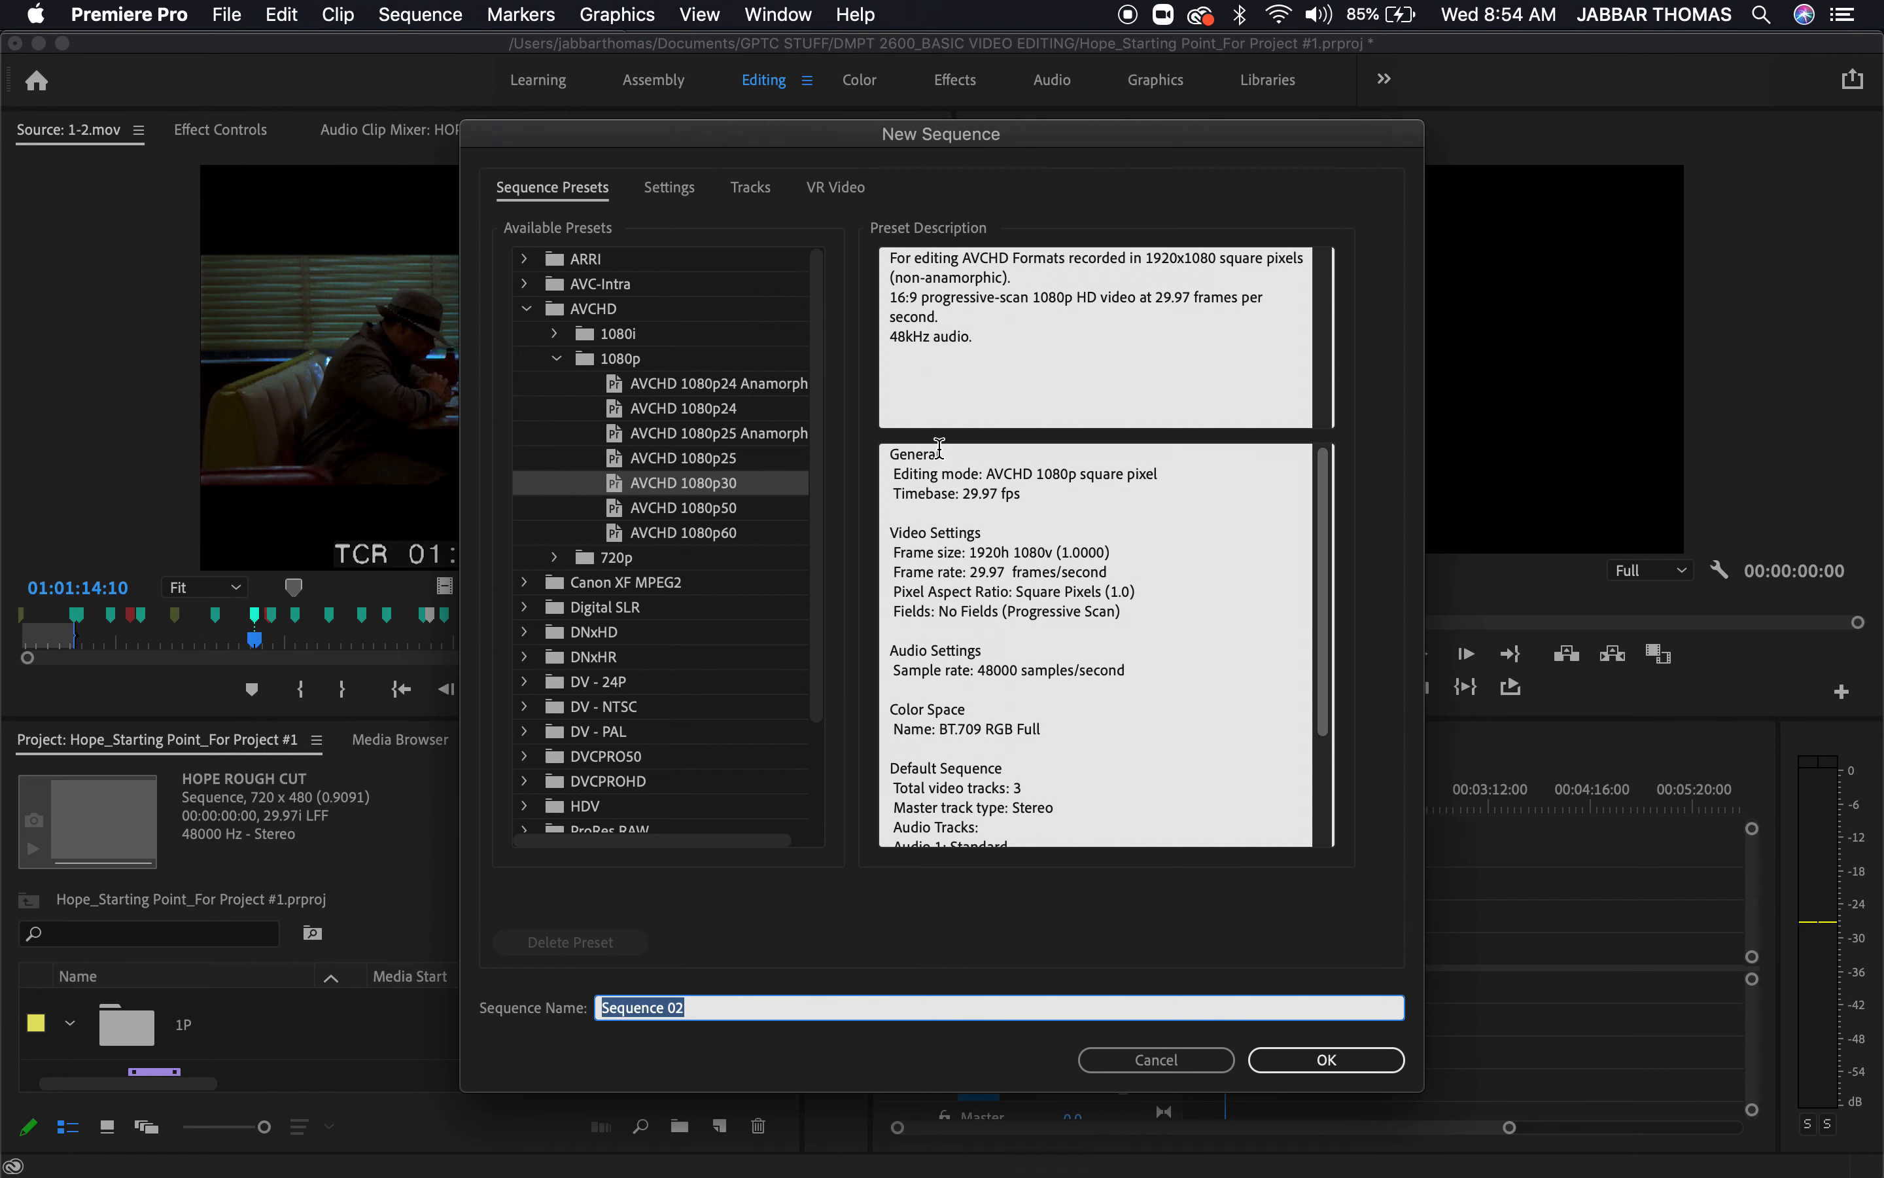
click(557, 358)
click(529, 310)
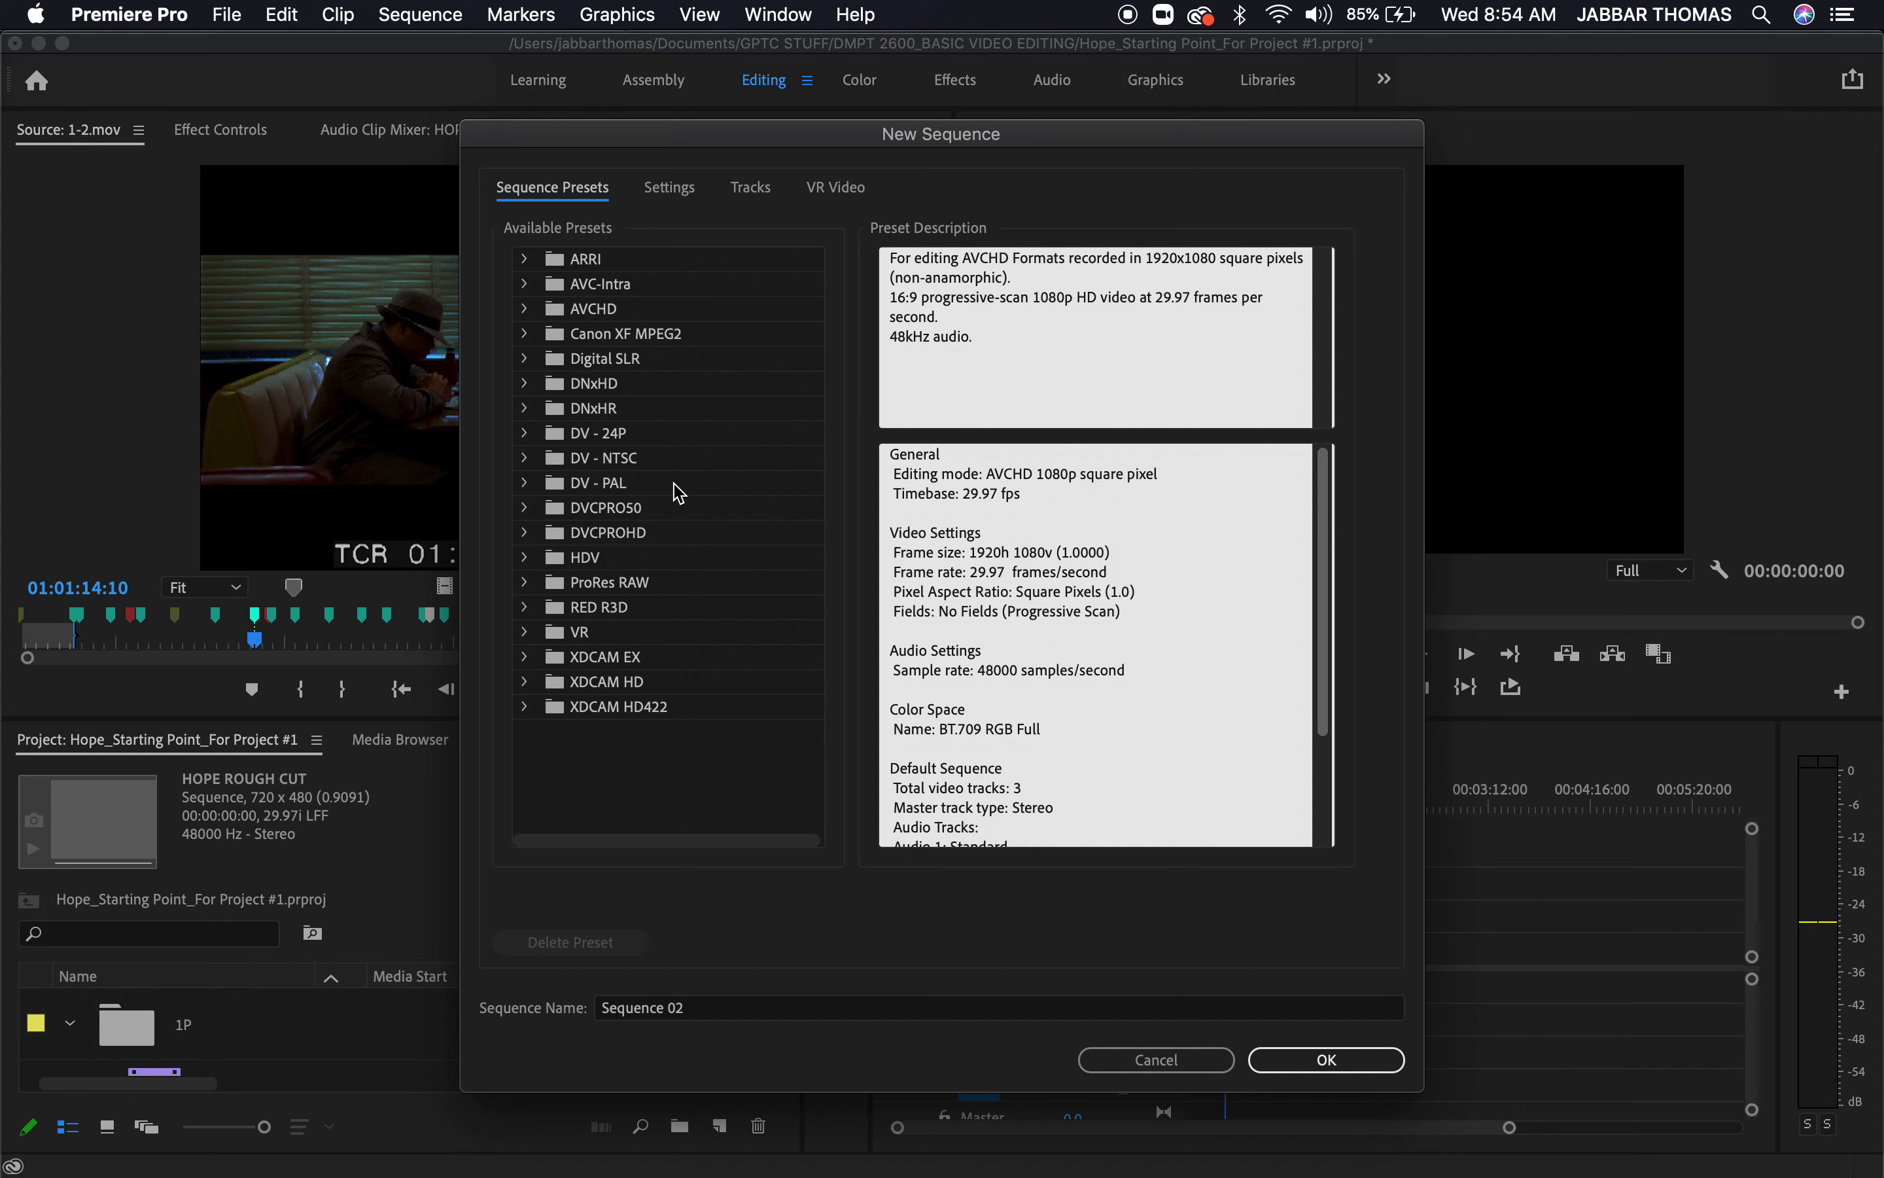
click(577, 459)
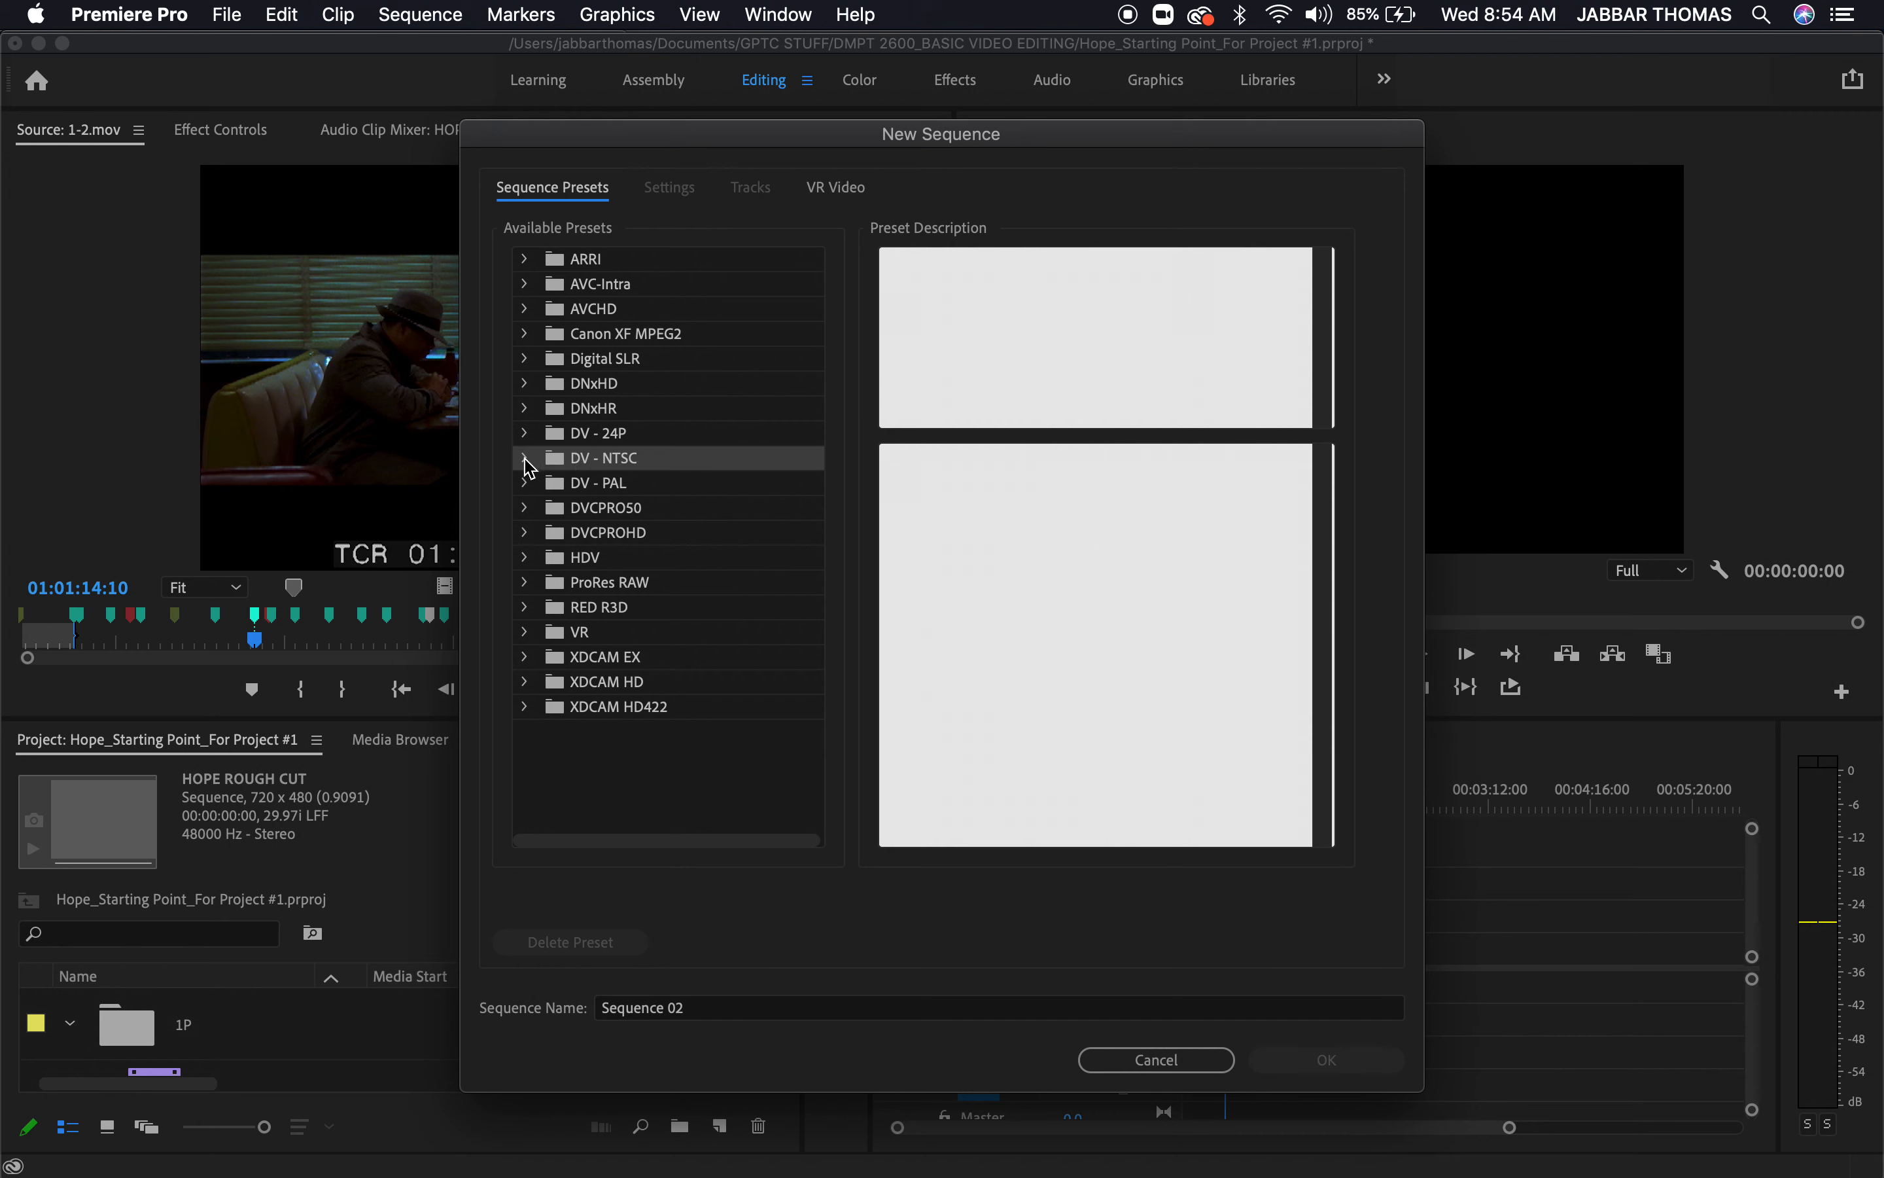
click(528, 460)
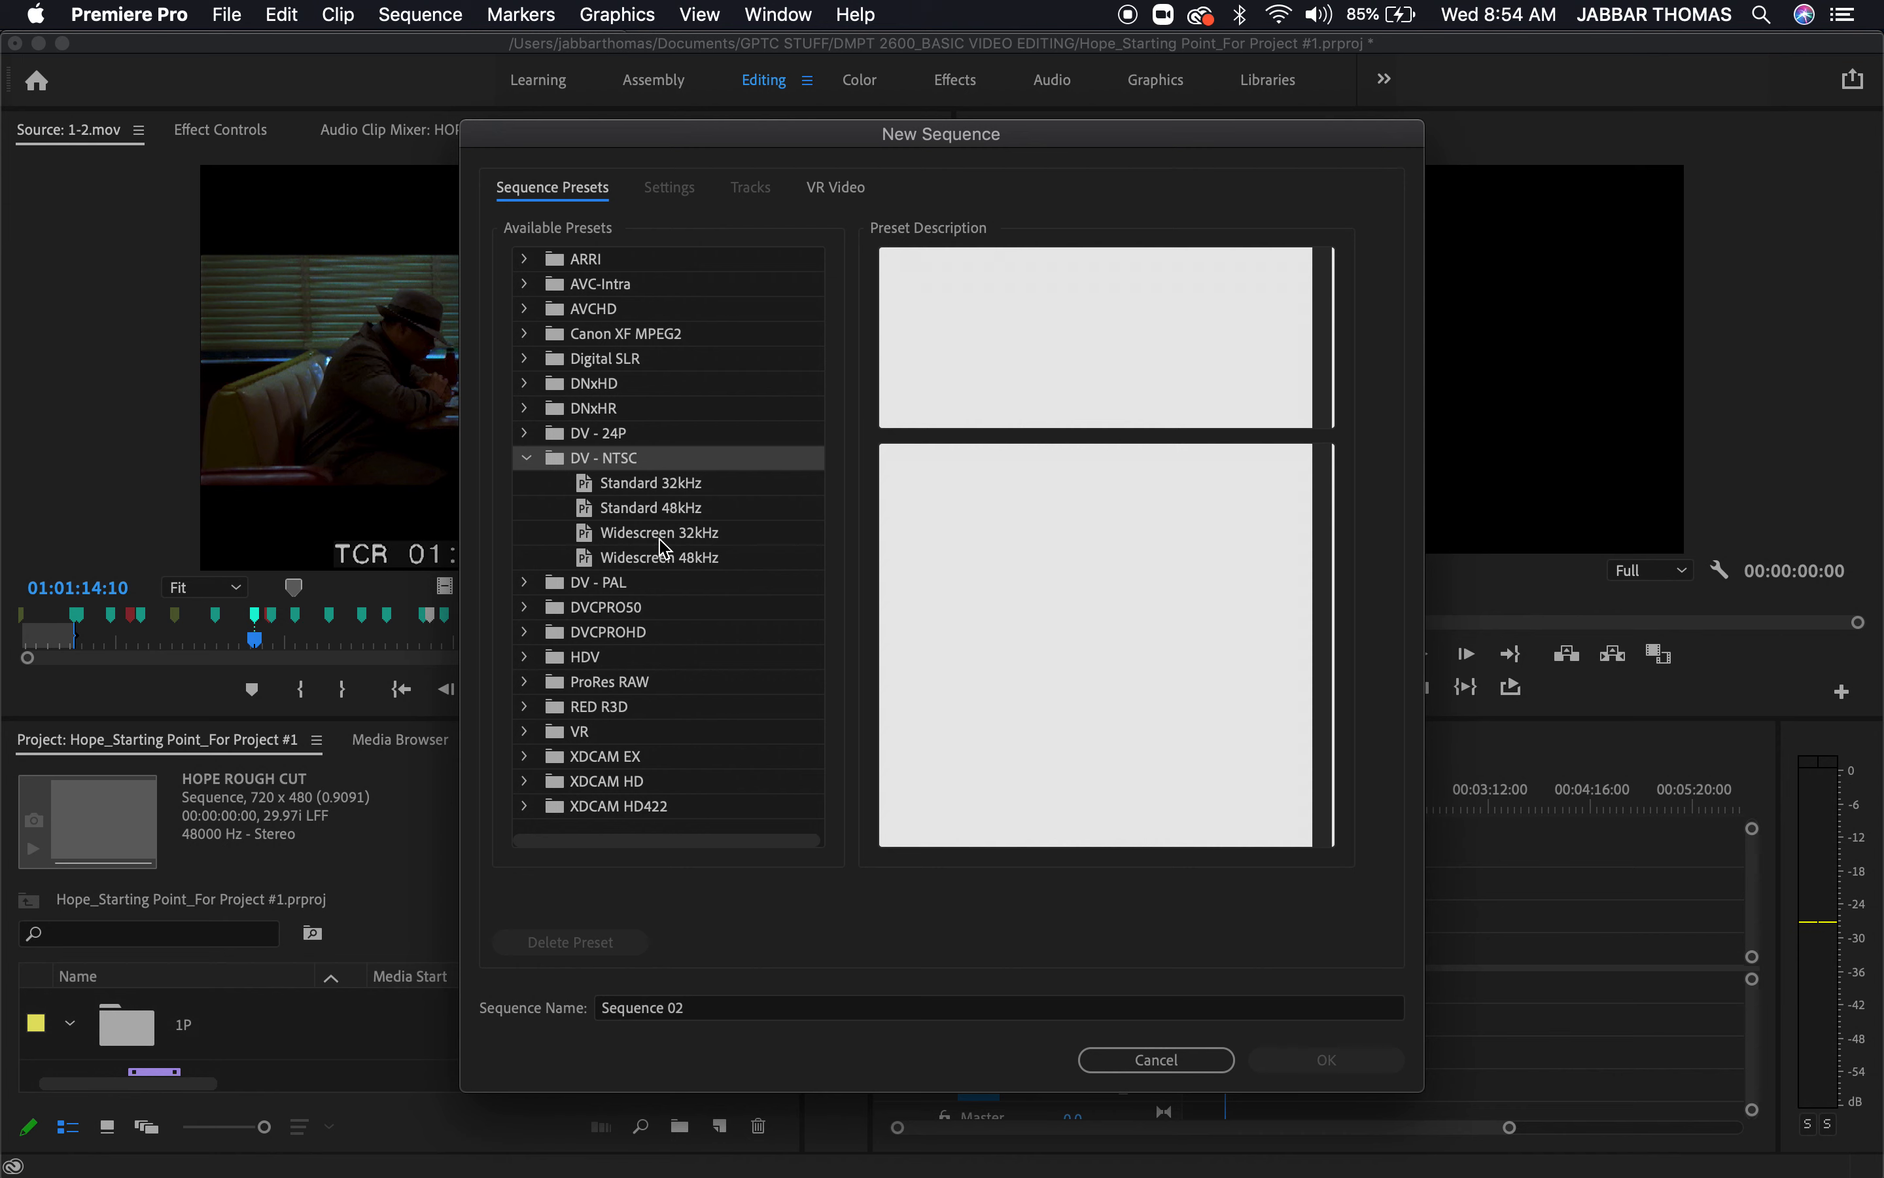
click(705, 572)
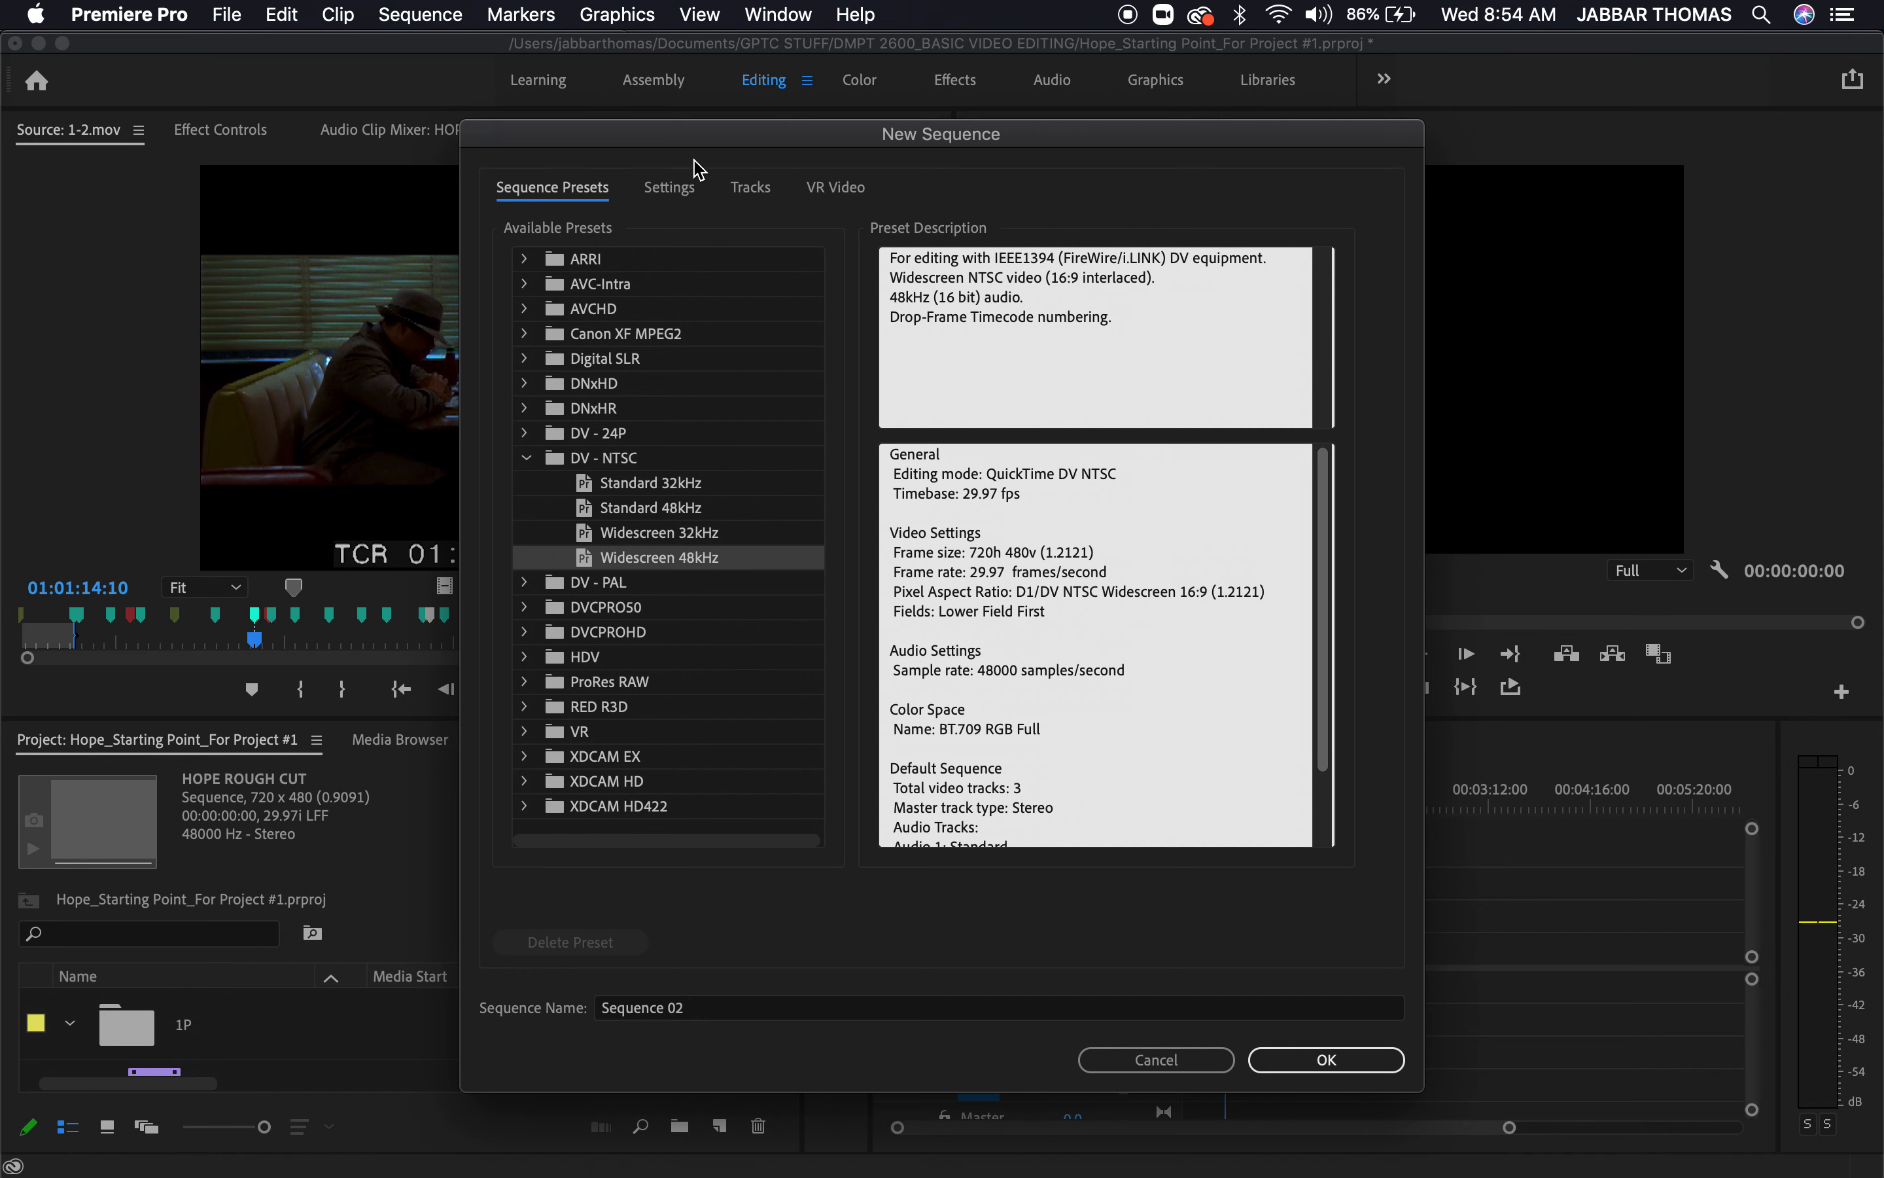
Review the new sequence's audio sample rates, track layout and master audio types, and discard the sequence
click(683, 189)
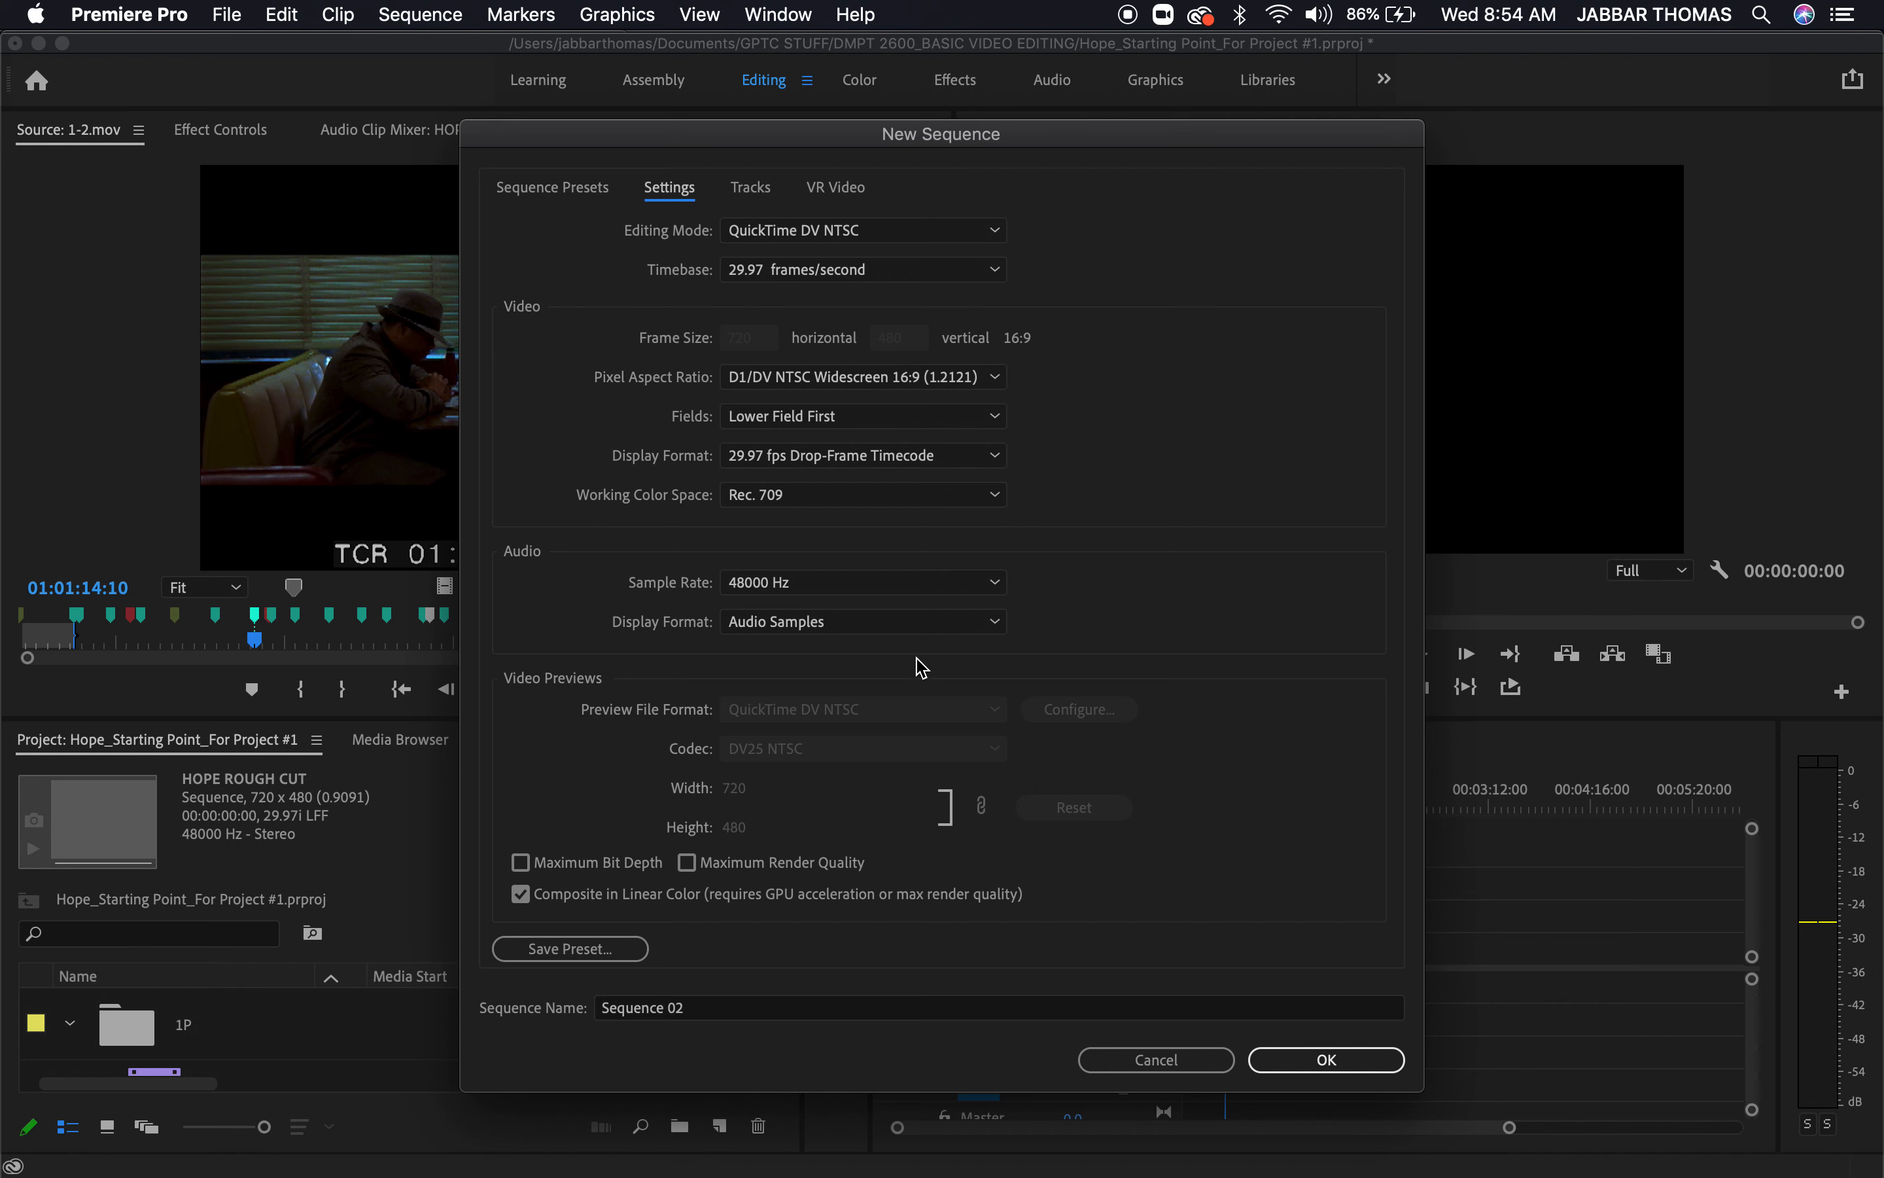
click(849, 586)
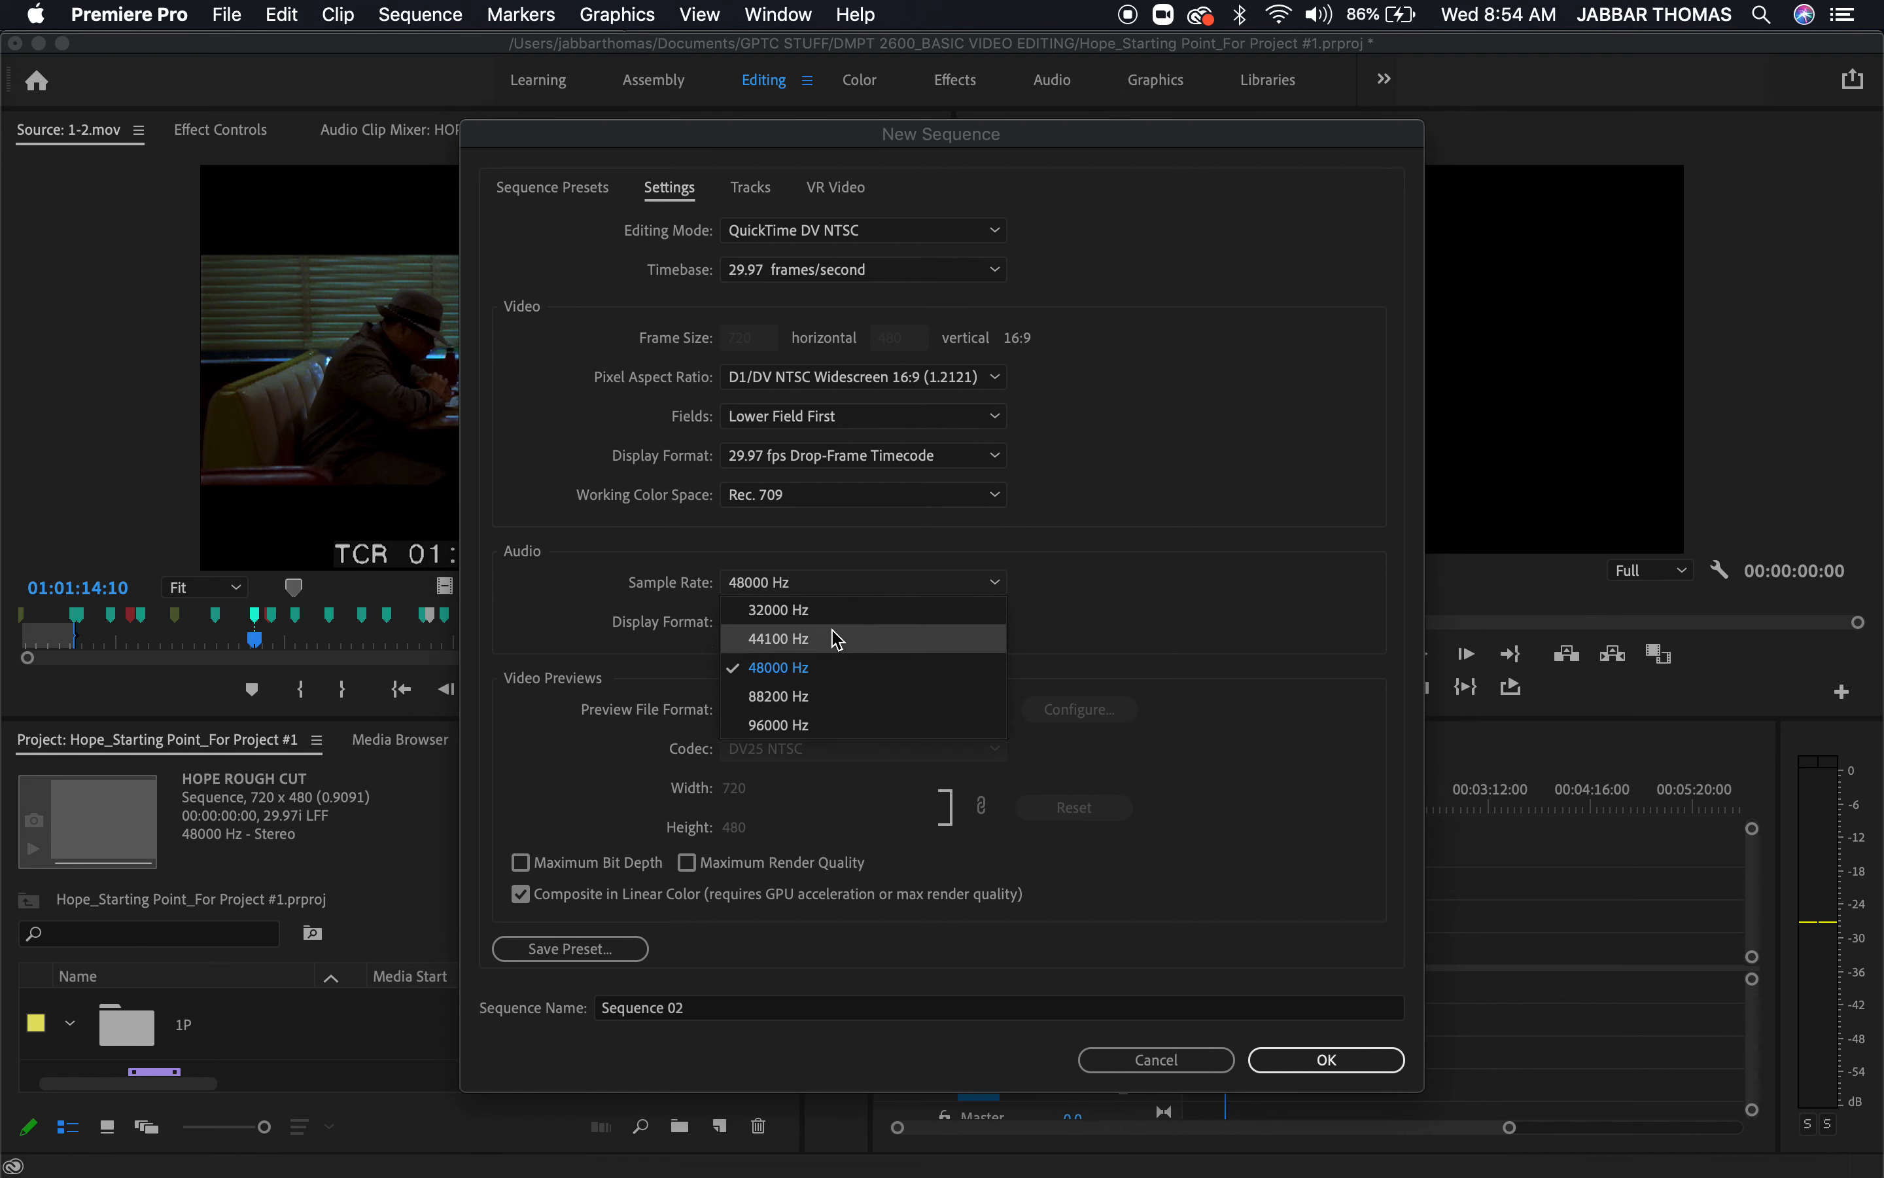
click(1183, 622)
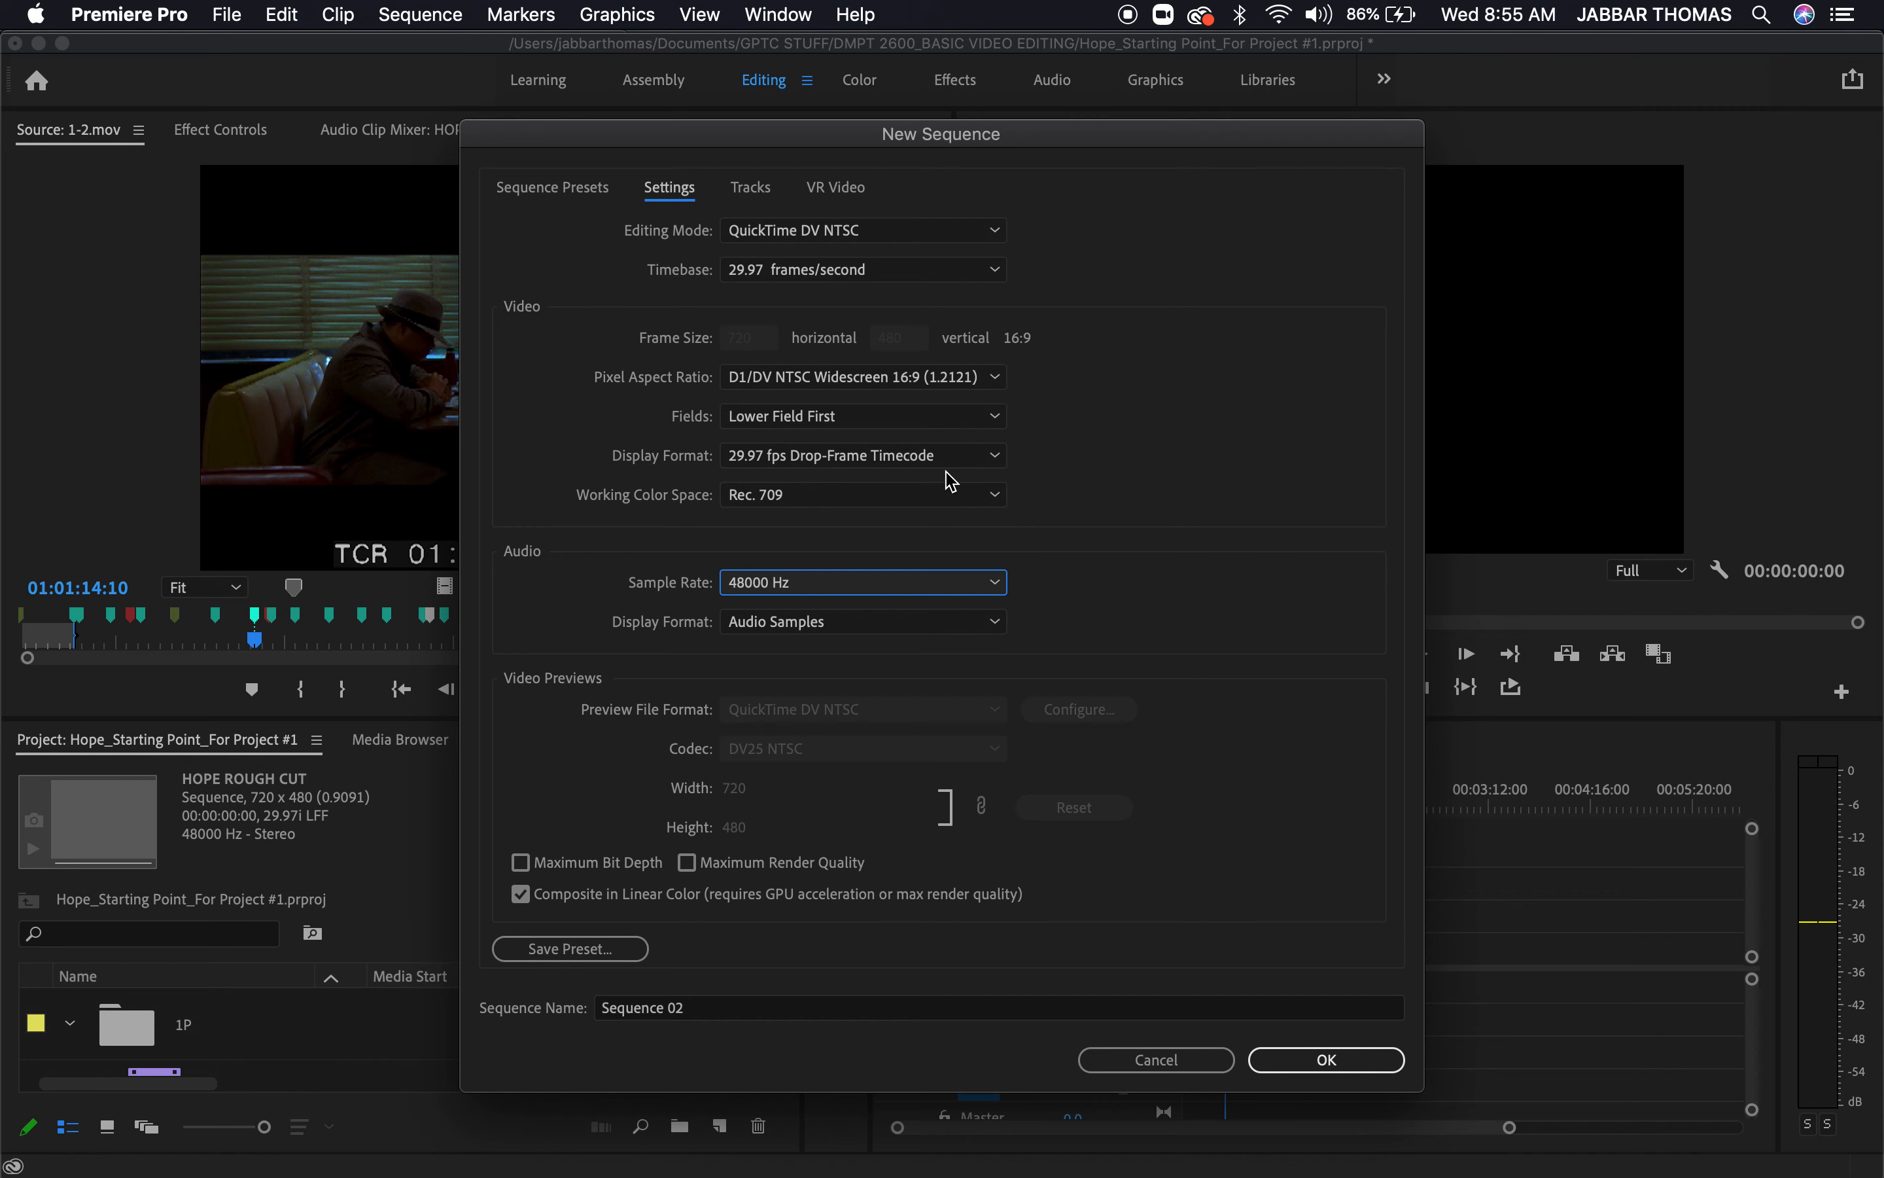
click(769, 193)
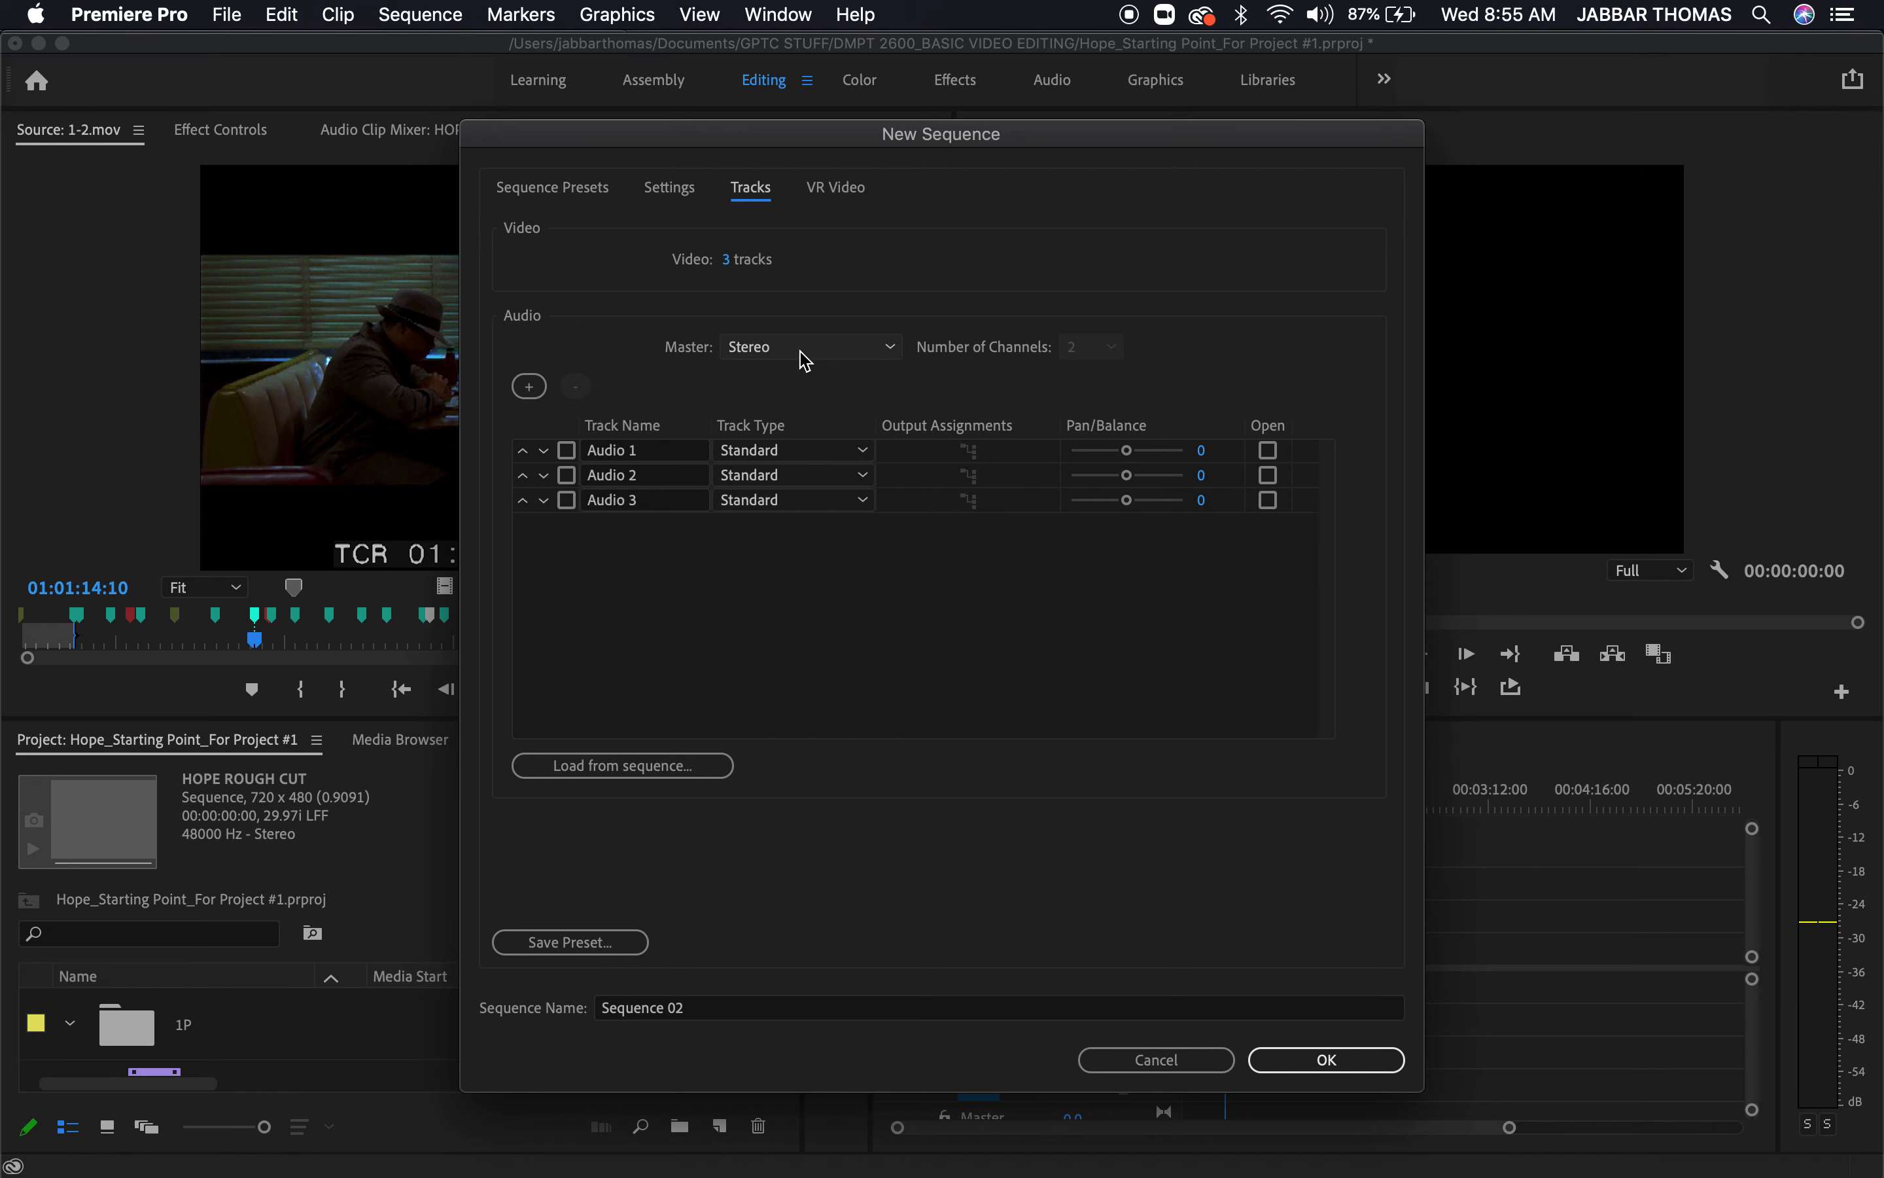
click(833, 357)
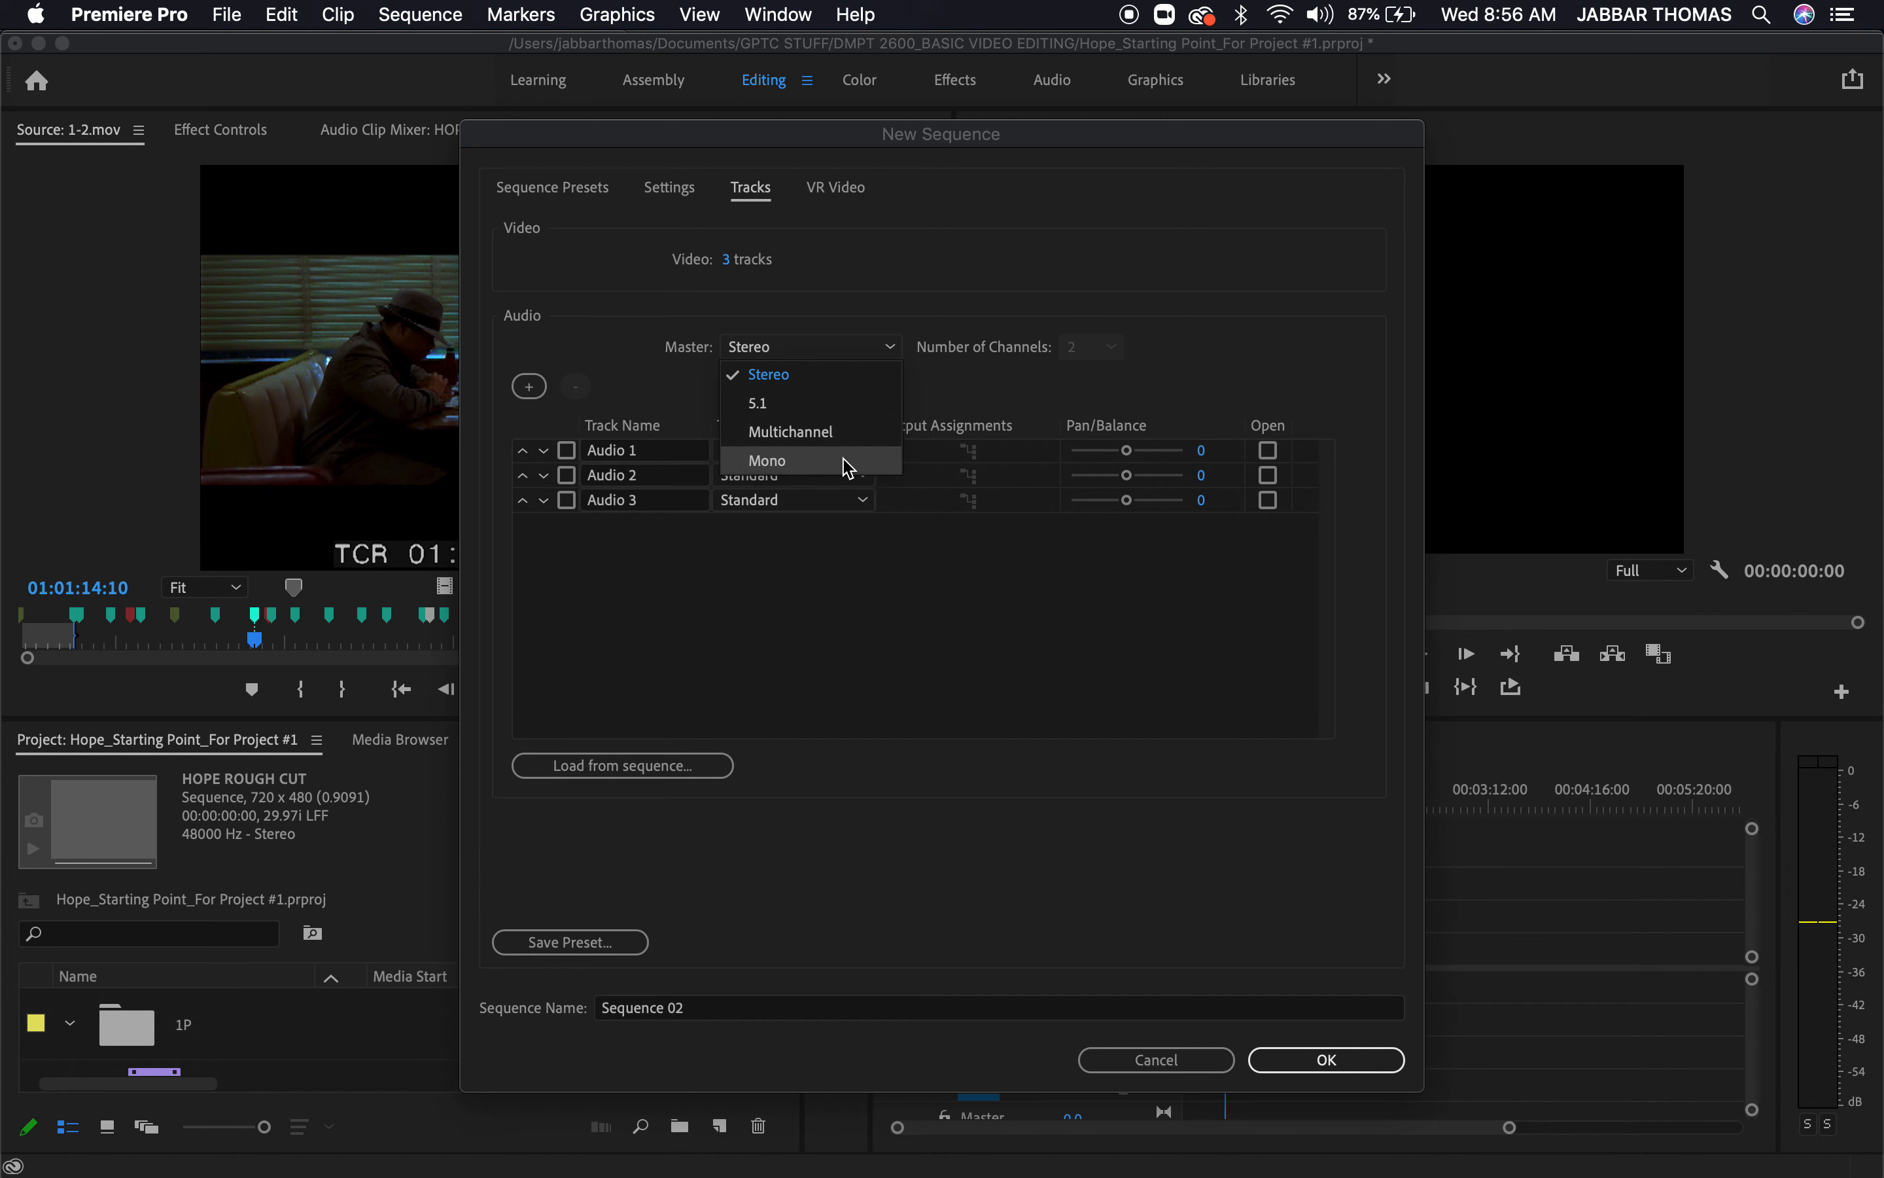
click(1191, 375)
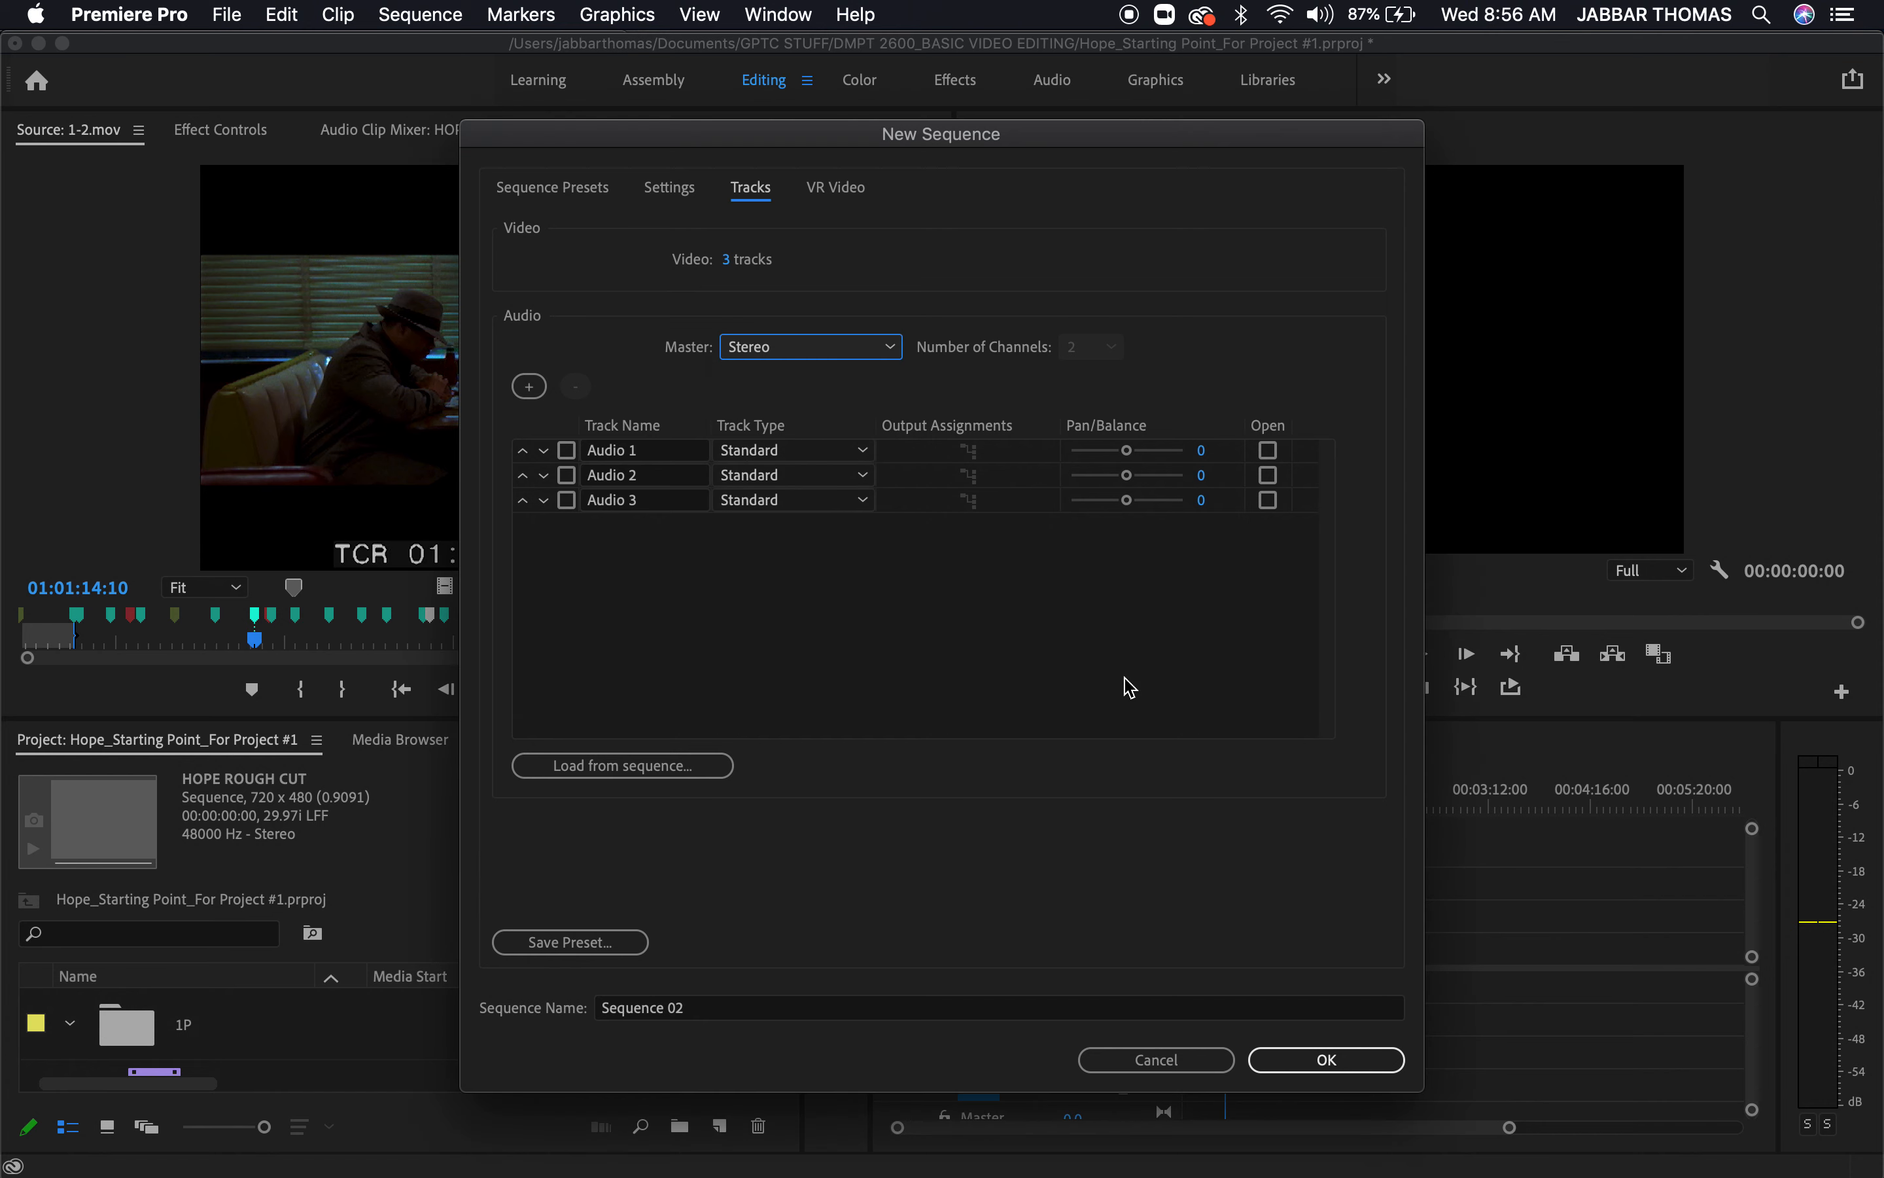
click(1195, 1060)
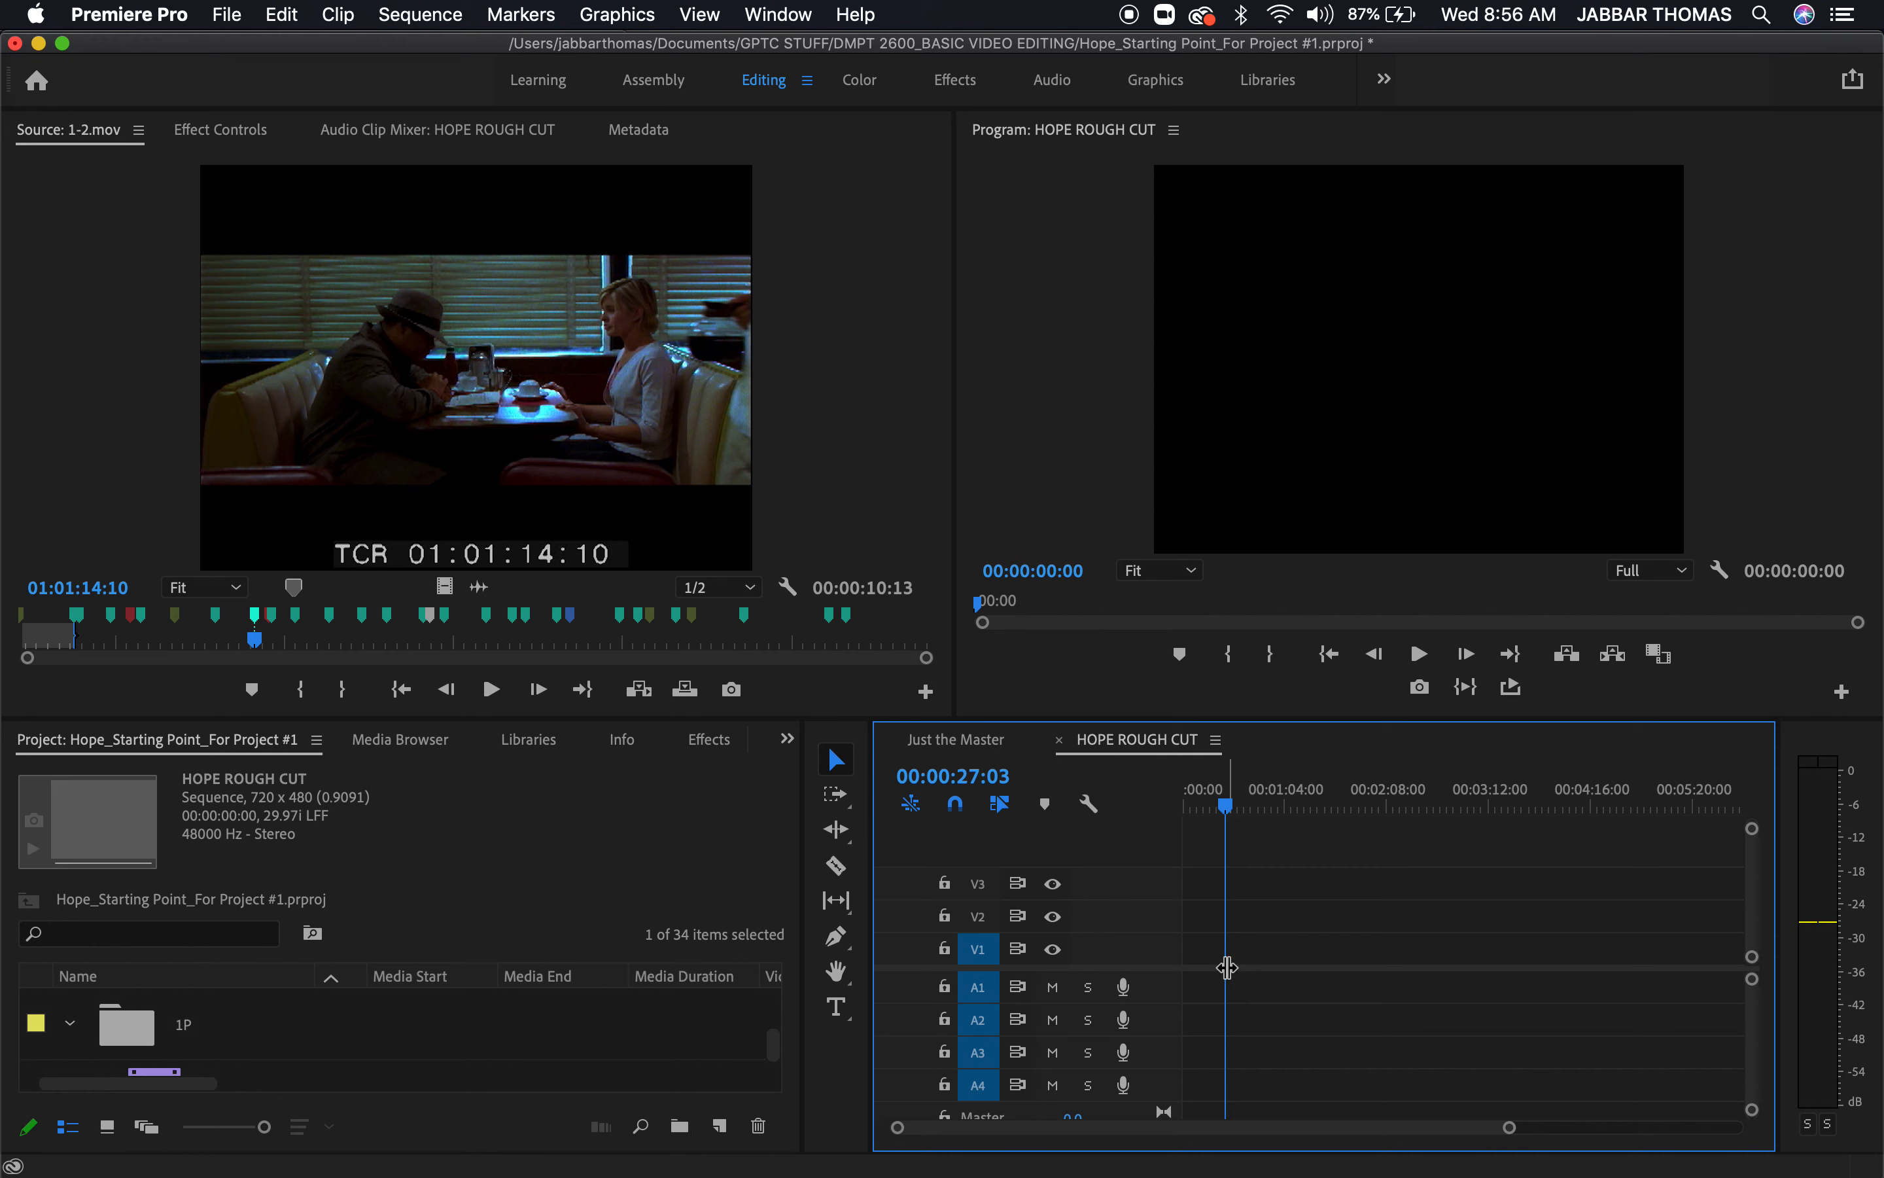
Start a new sequence based on the DV - NTSC Widescreen 48kHz preset
click(422, 12)
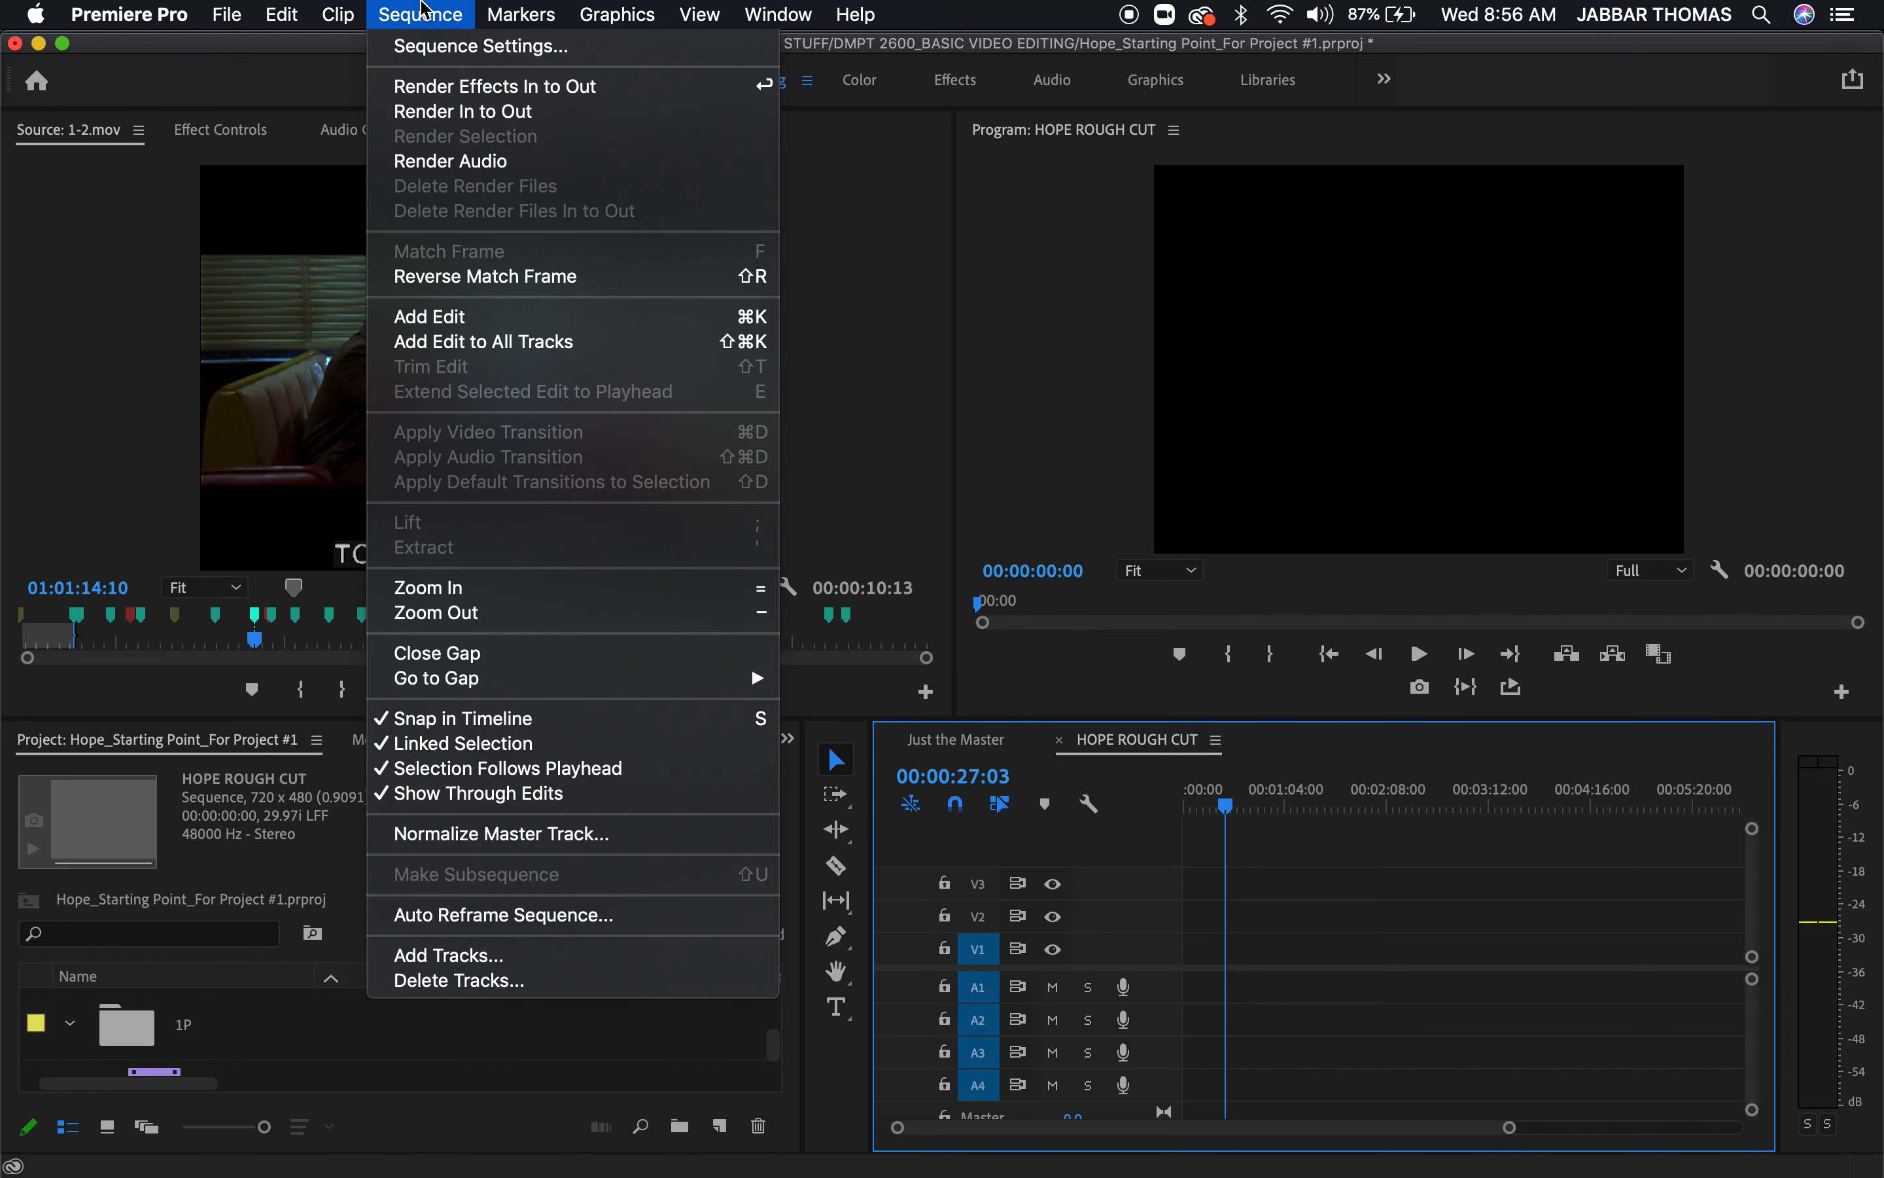
mouse_move(229, 12)
mouse_move(253, 45)
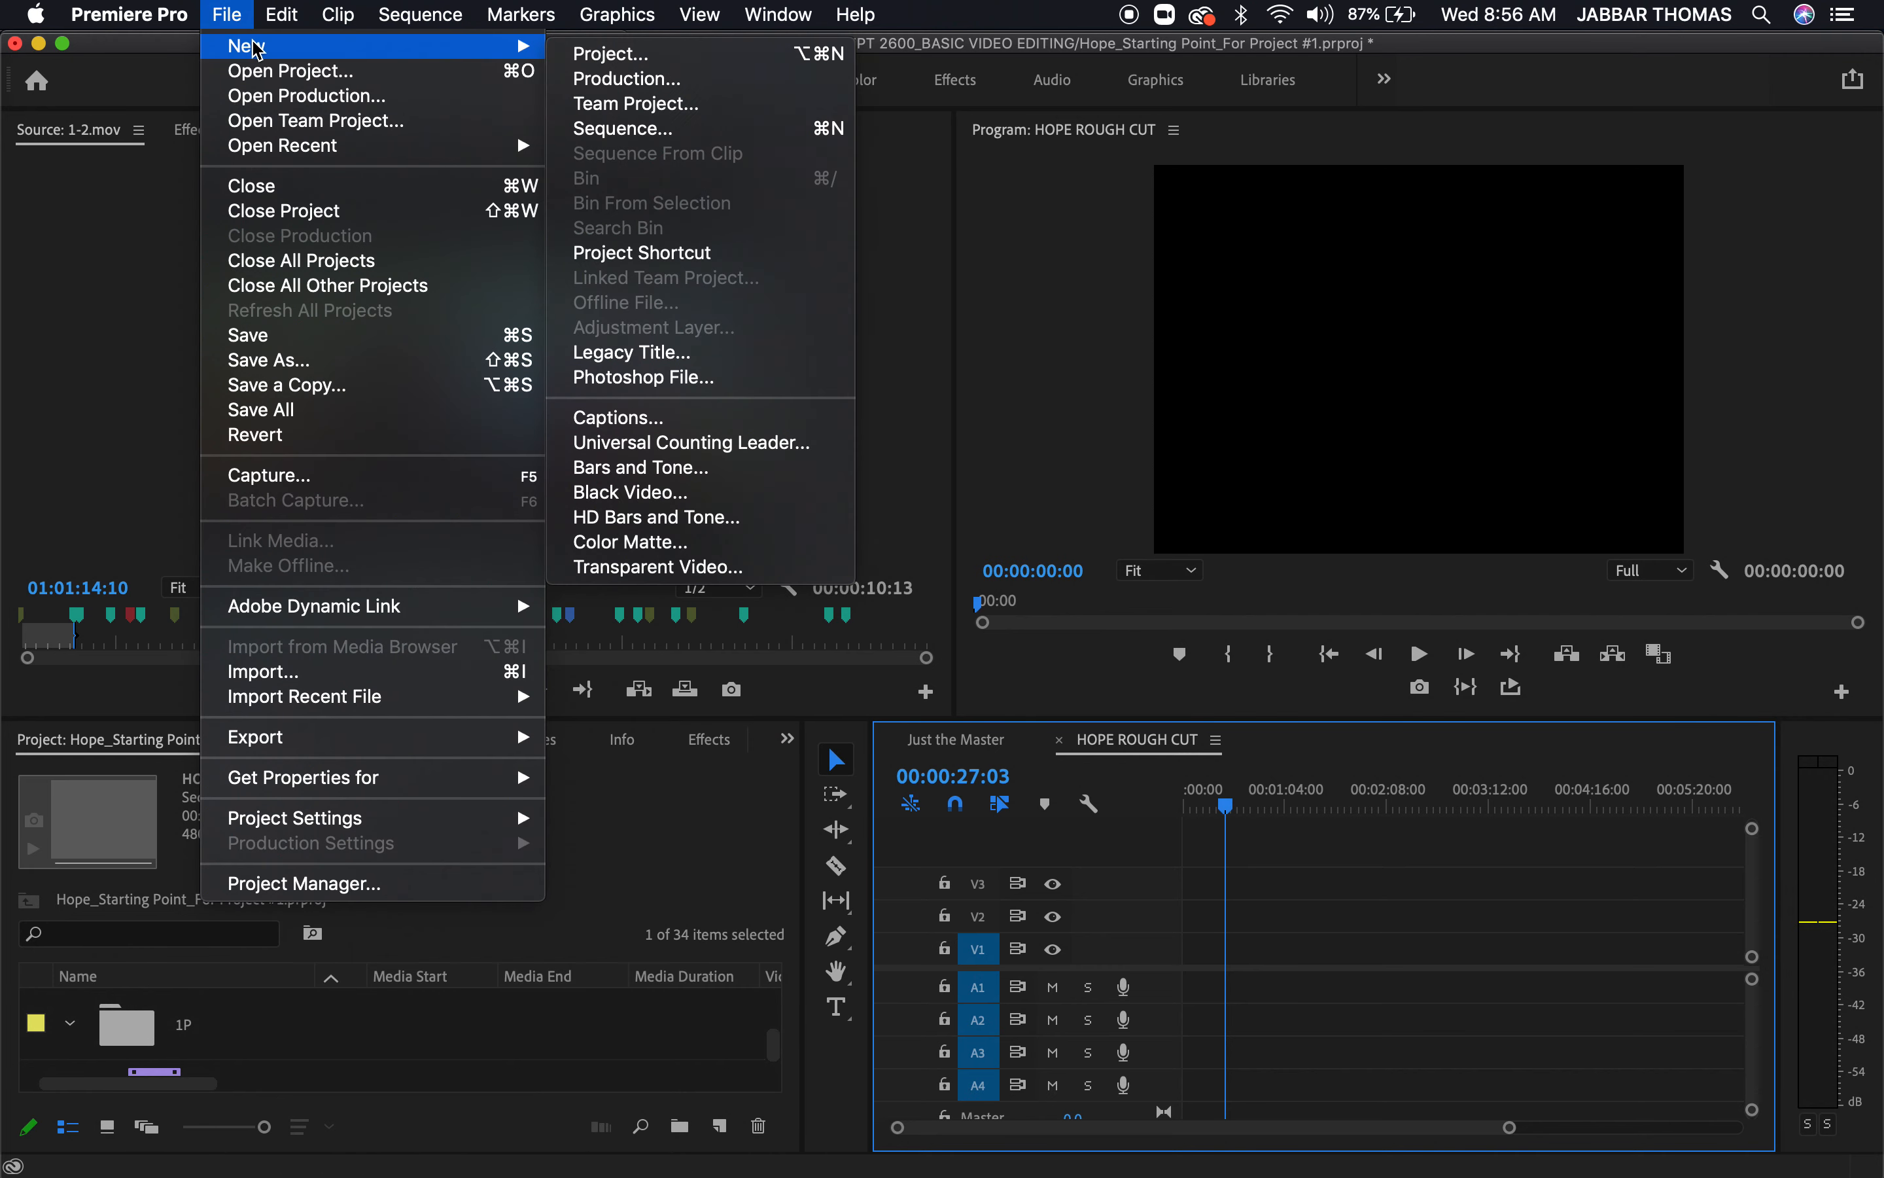
click(588, 128)
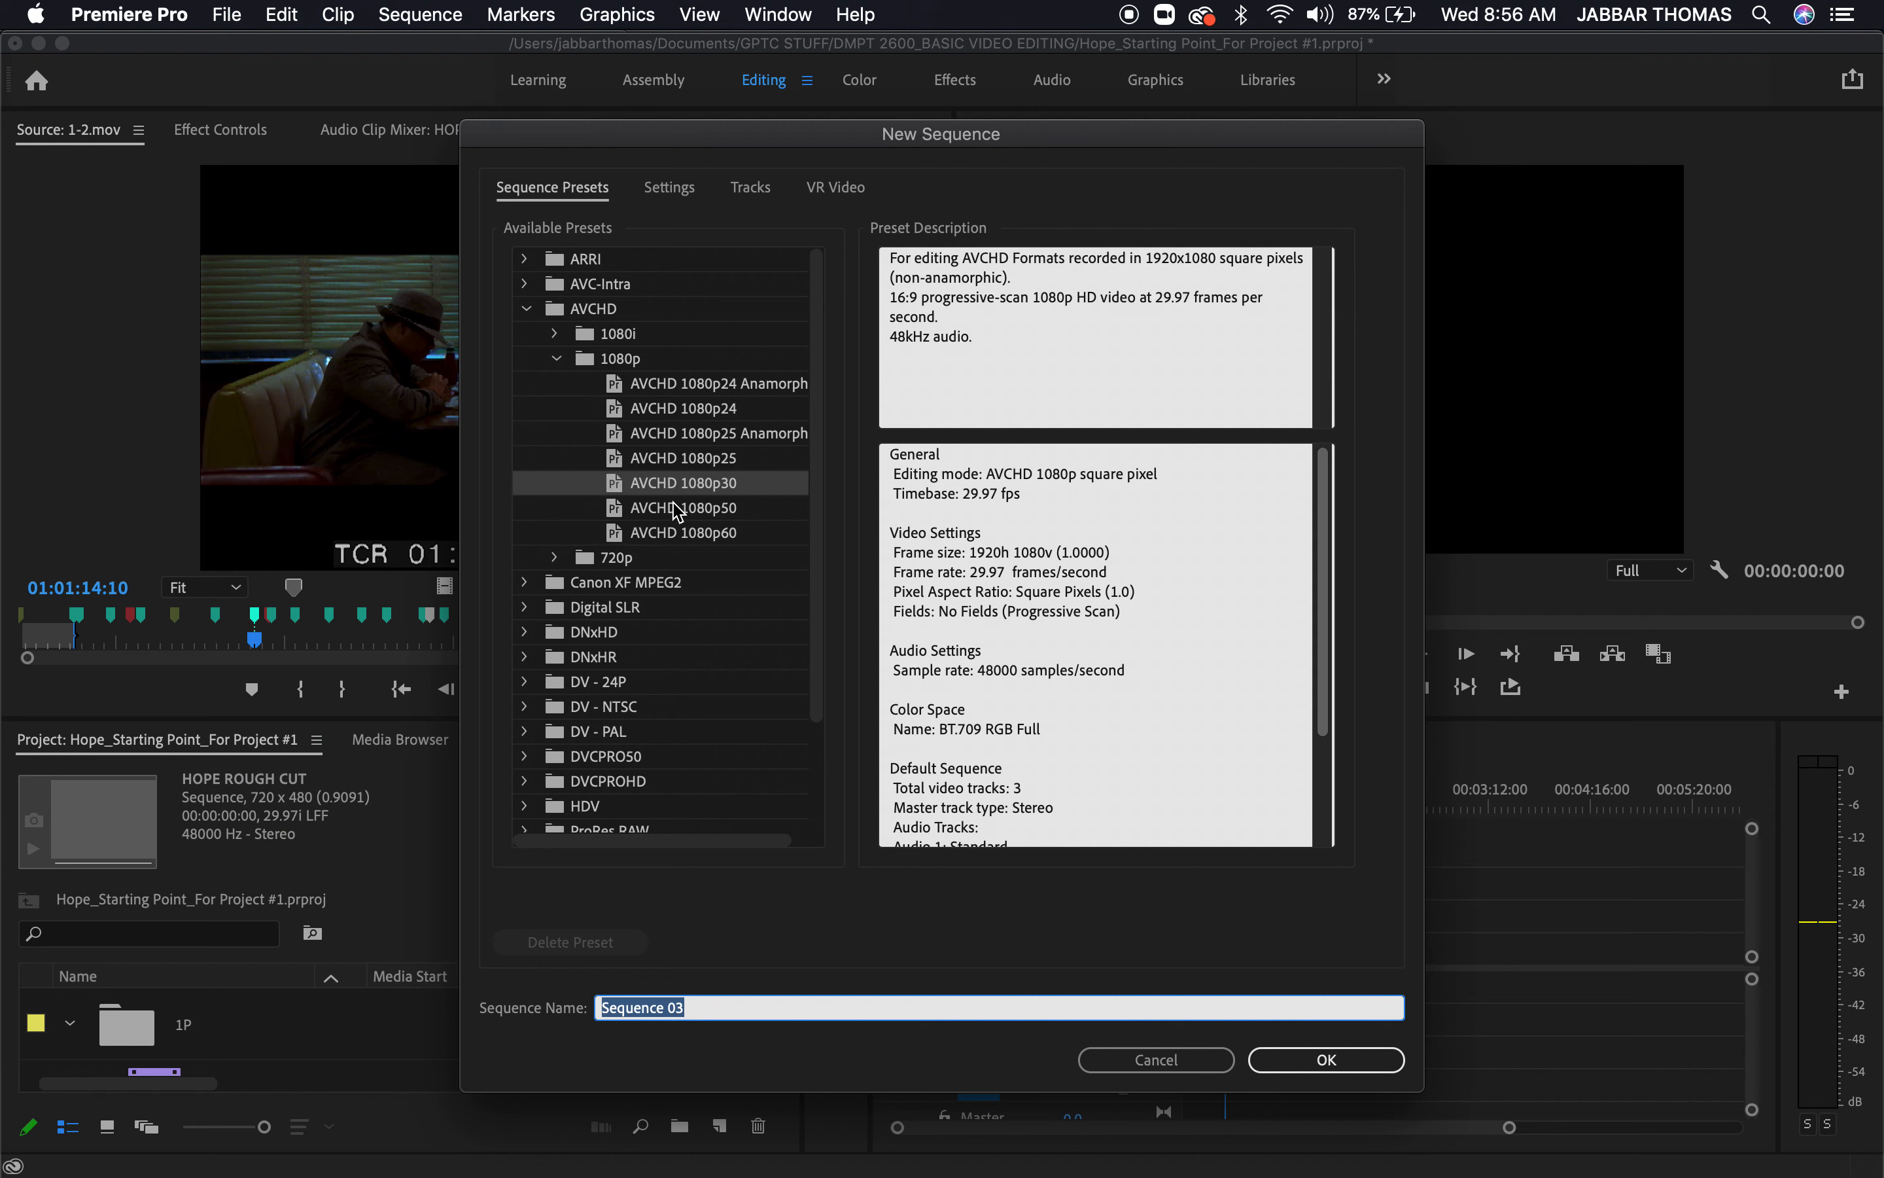
click(528, 308)
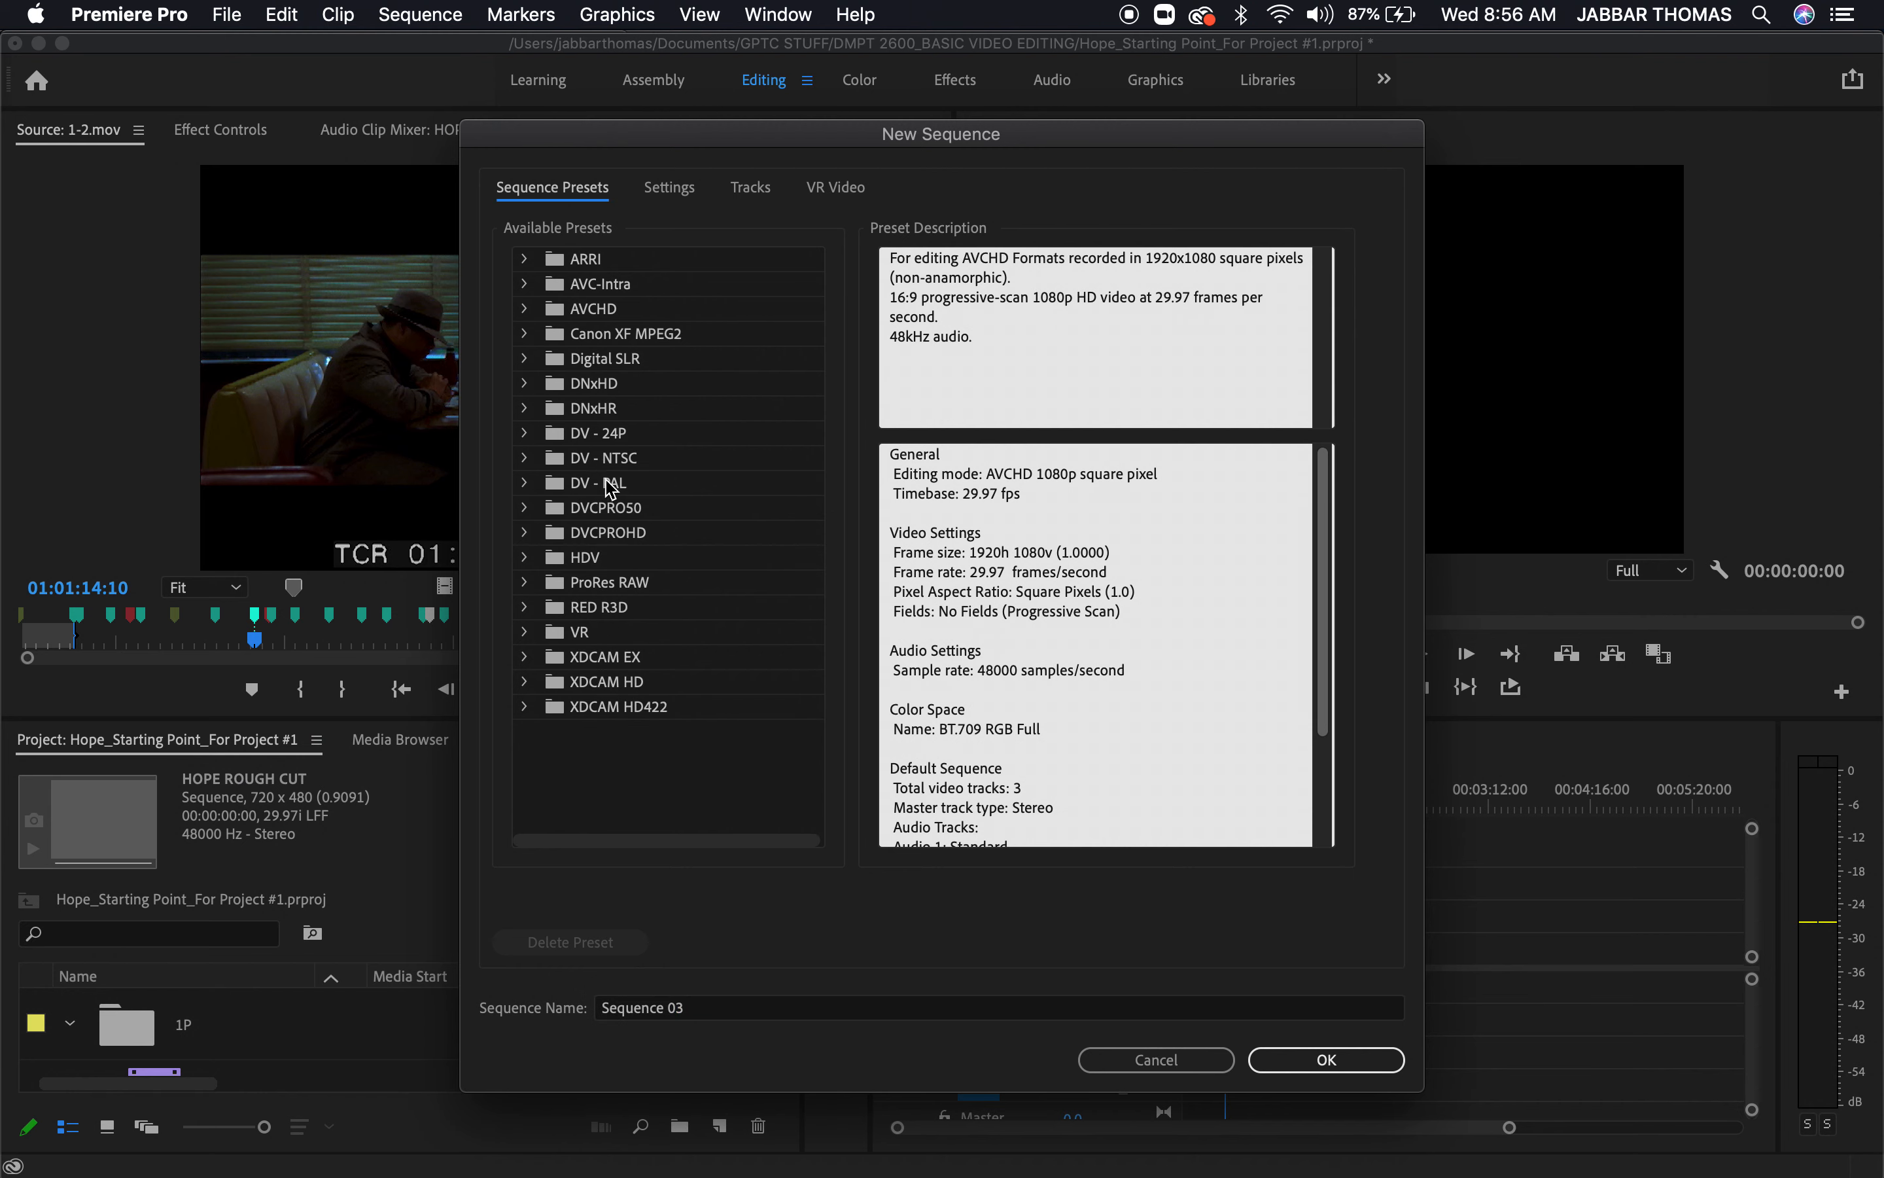
click(525, 457)
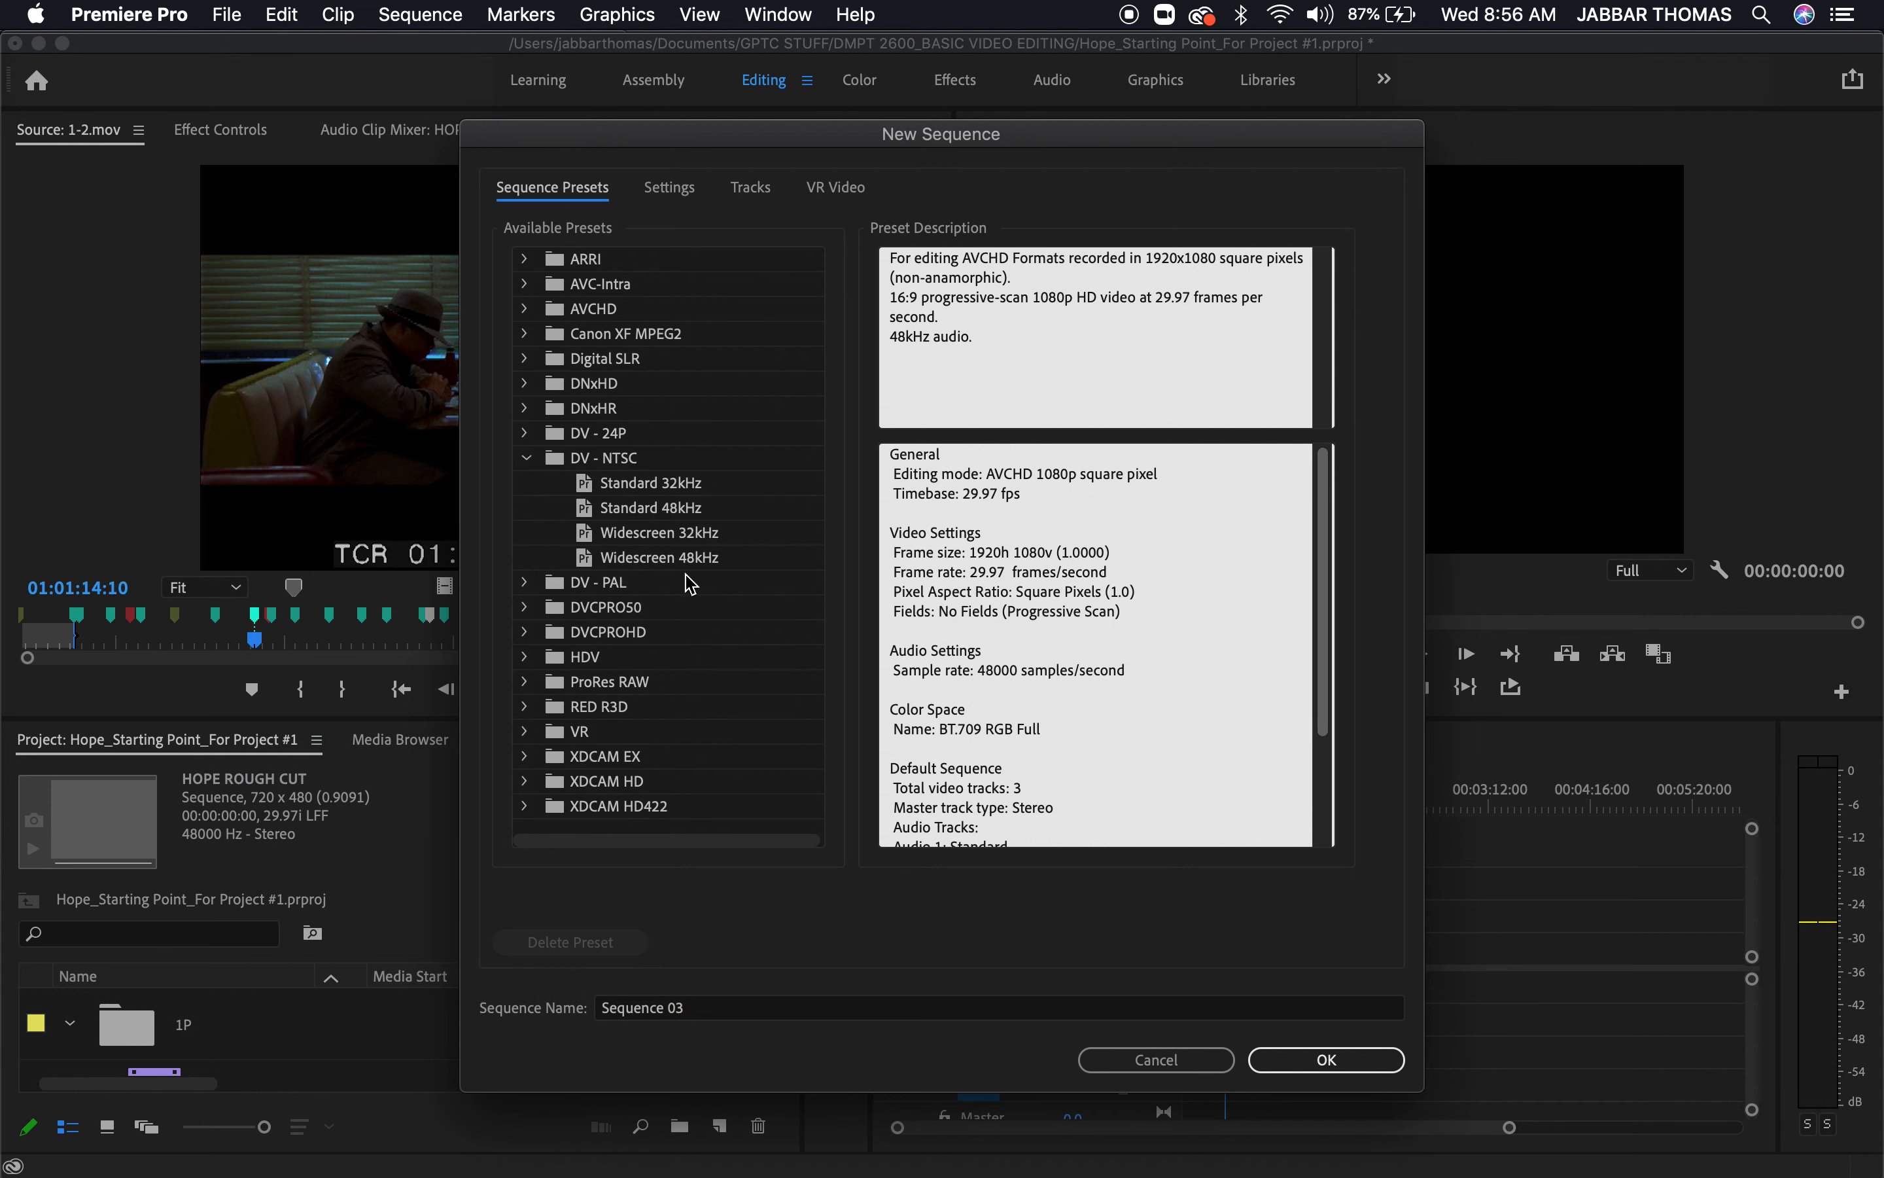
click(660, 558)
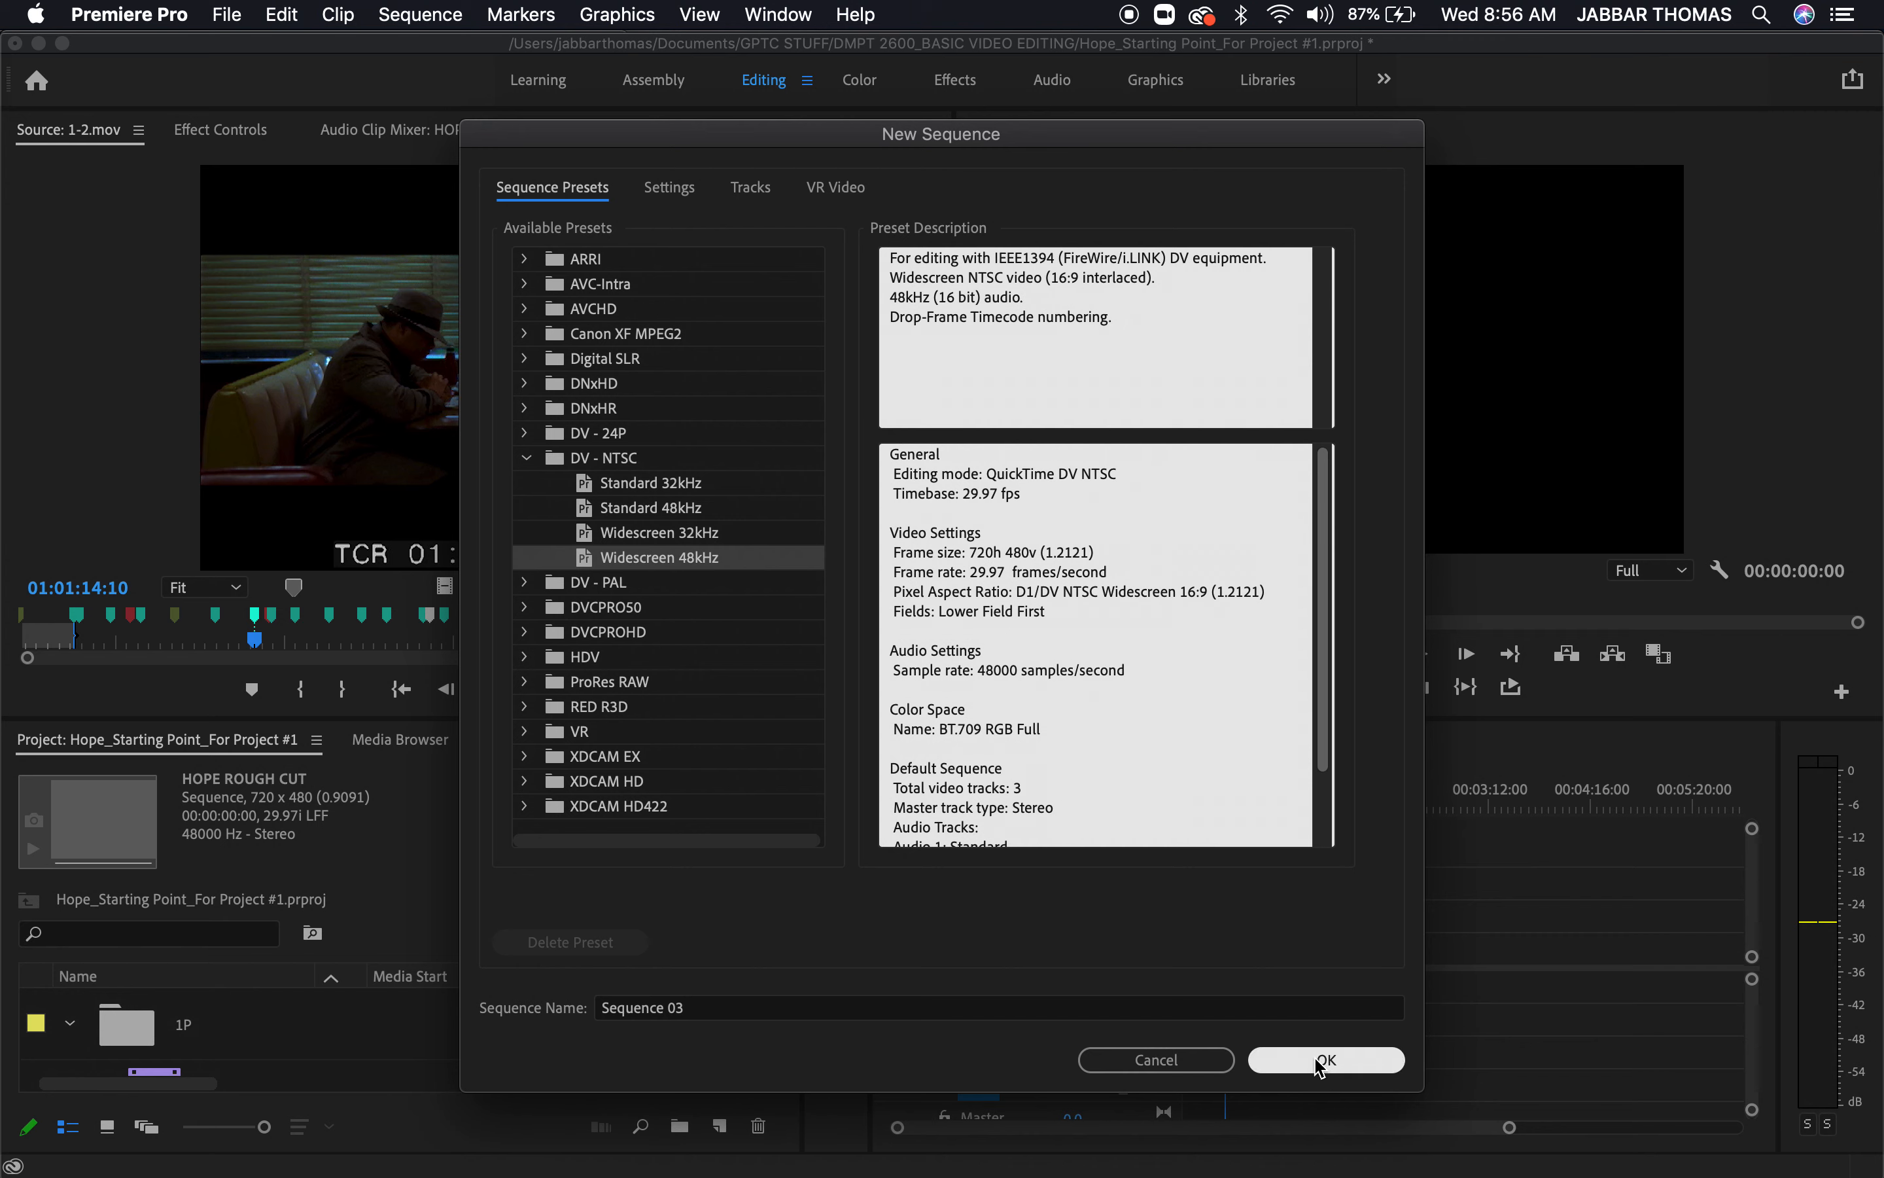
Name the new sequence LONG WAY ROUND and create it
click(738, 1008)
triple_click(707, 1011)
text(LOM)
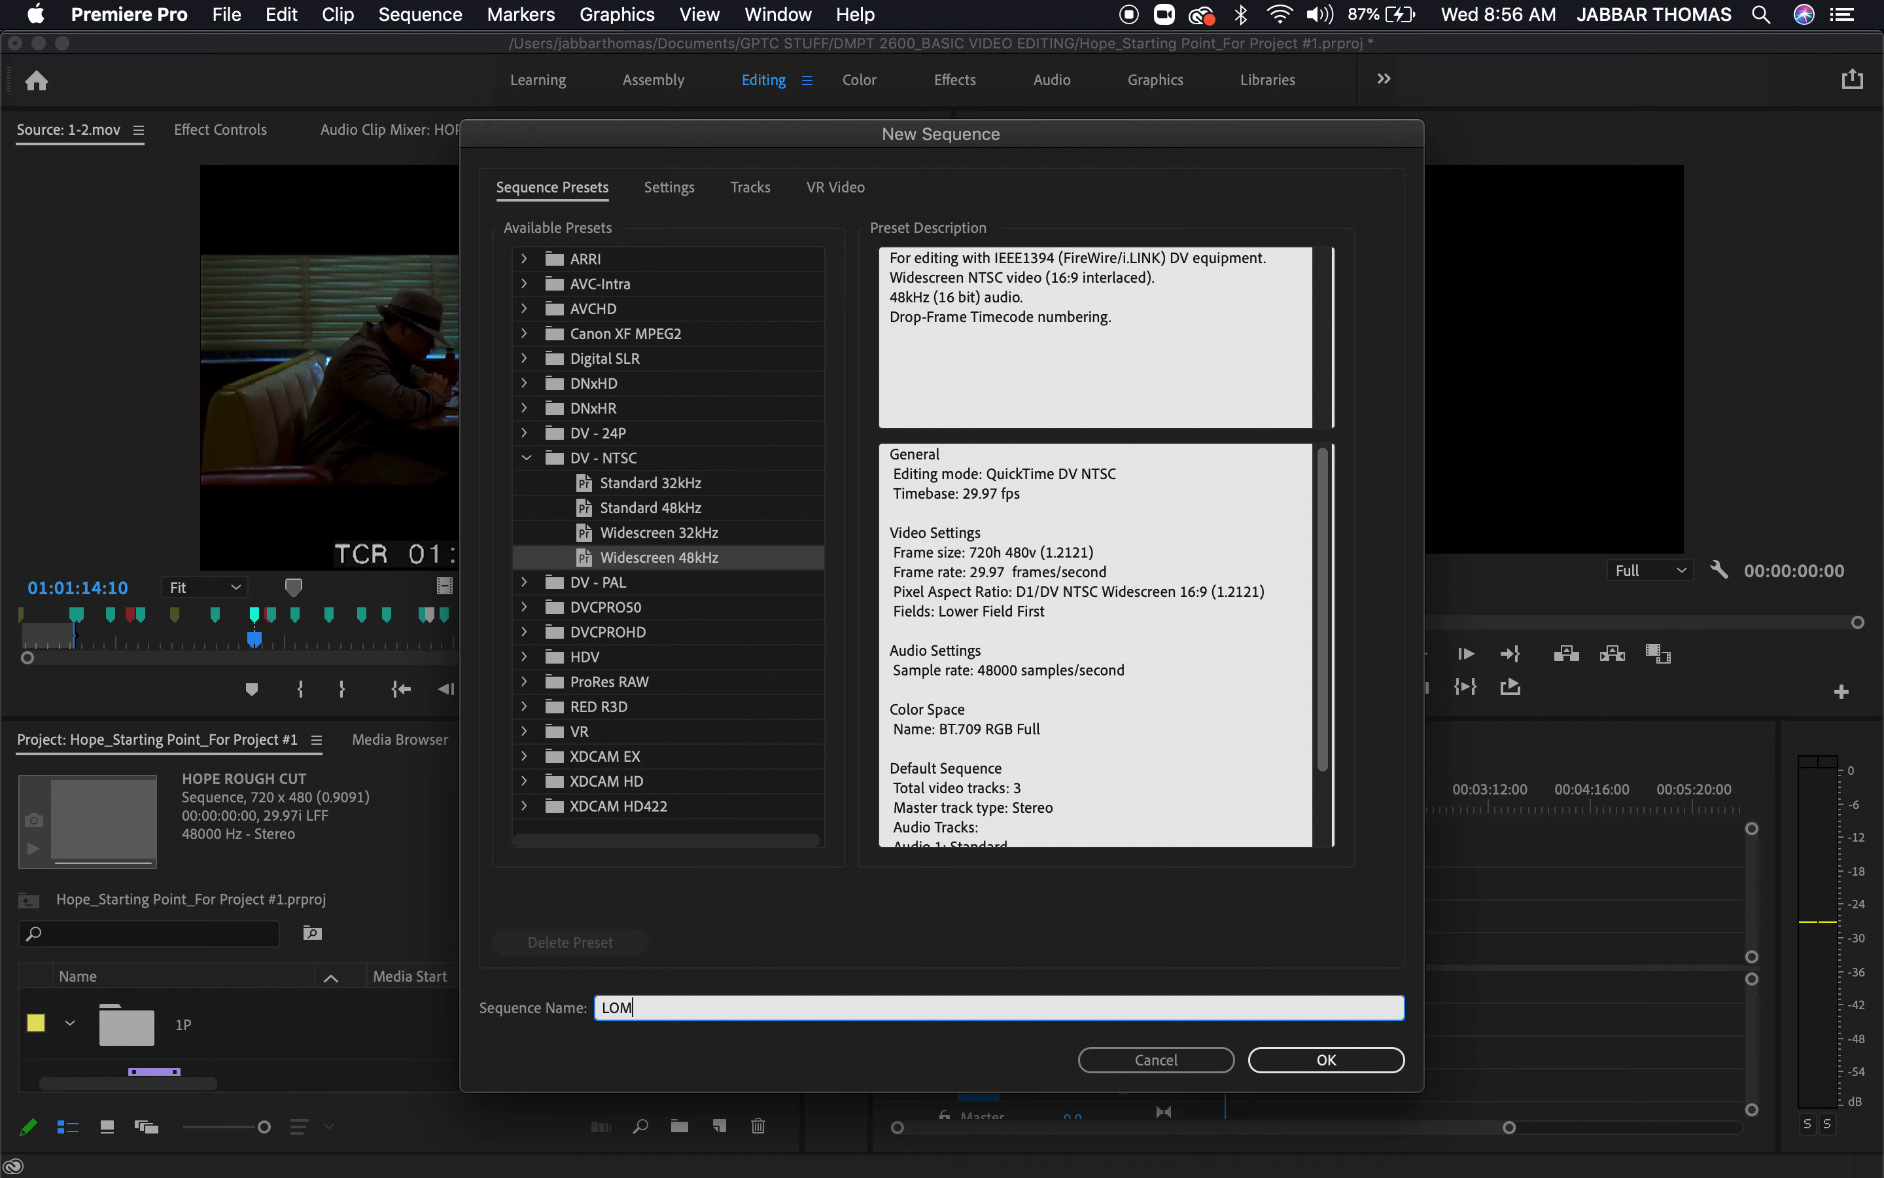
key(BackSpace)
text(NG WAY ROUND)
click(1316, 1064)
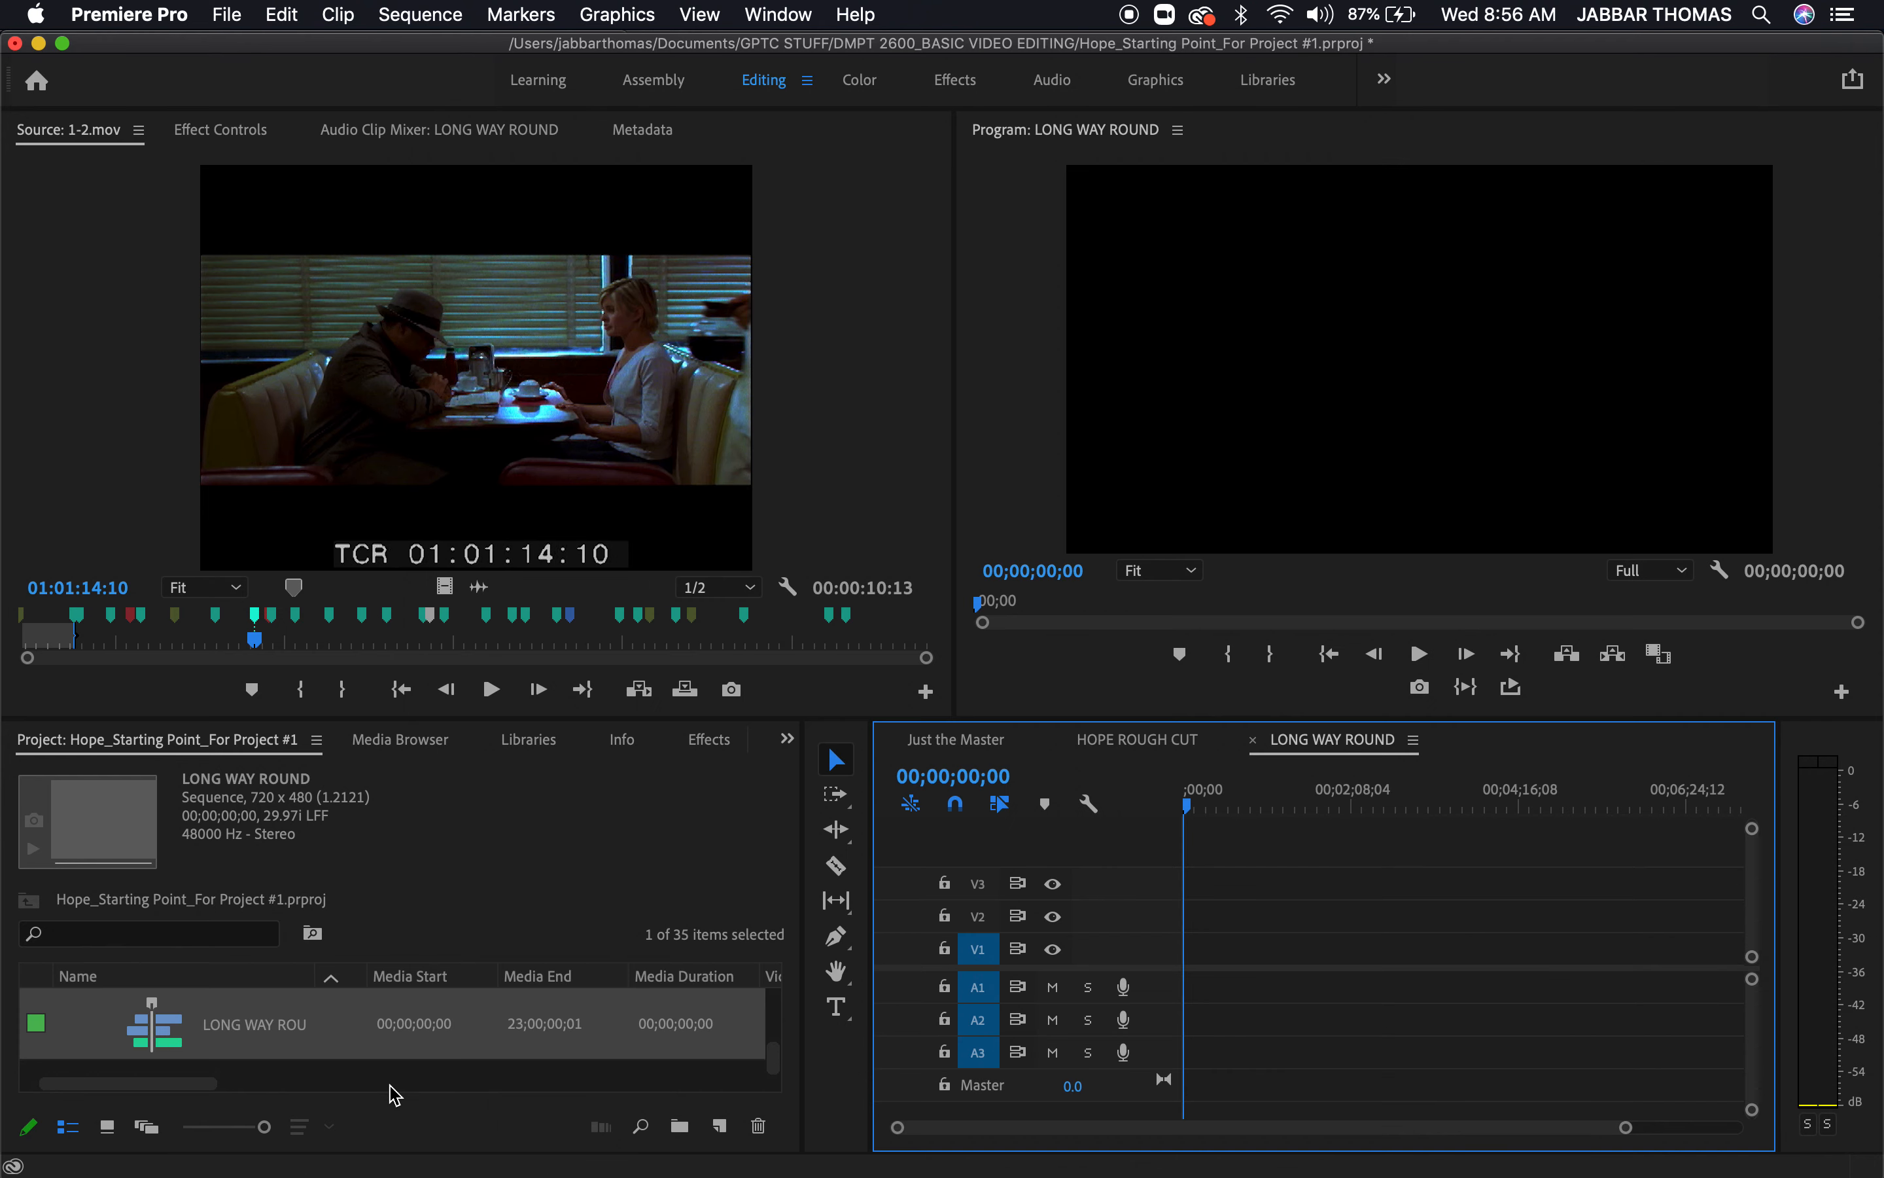
Compare the HOPE ROUGH CUT and LONG WAY ROUND timelines and inspect the SEQUENCES bin in an enlarged project view
click(1137, 746)
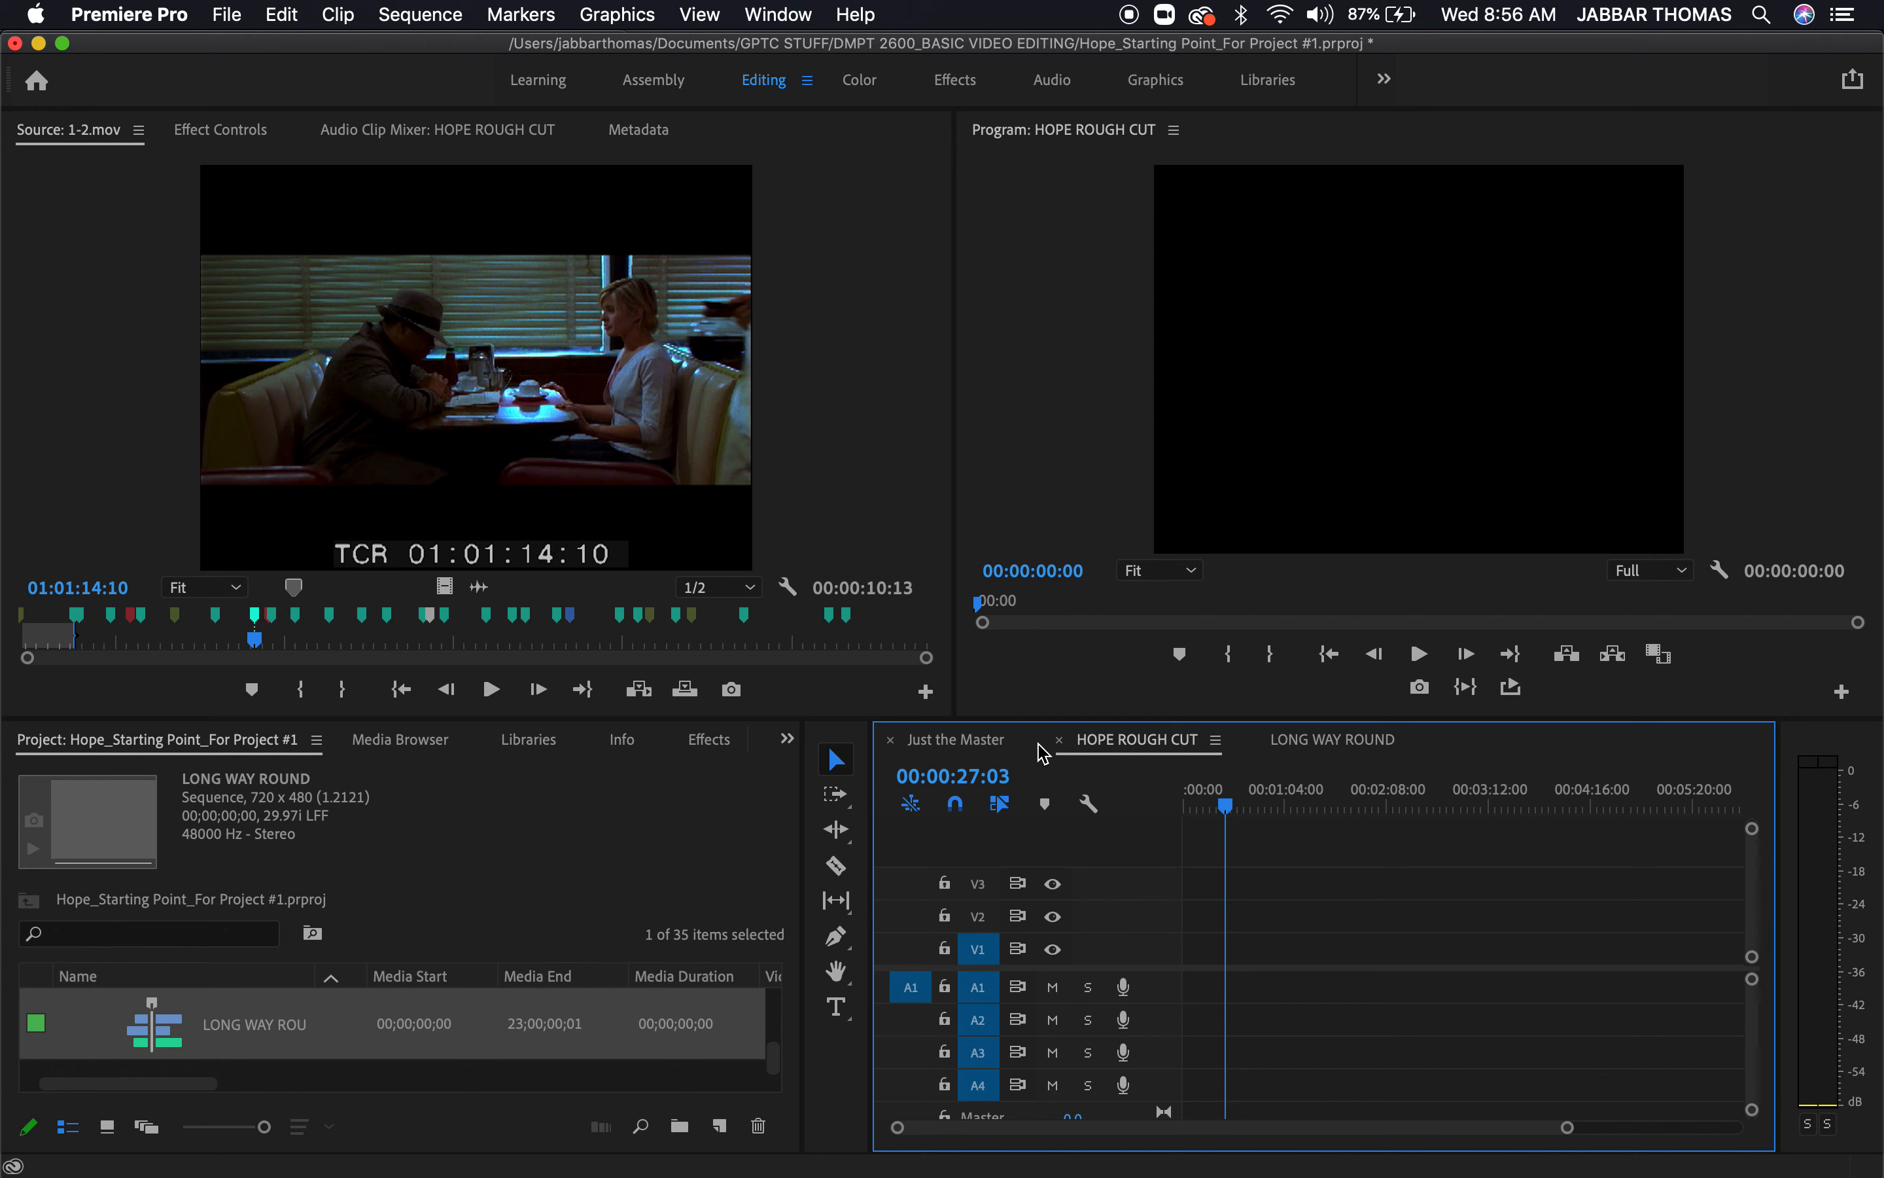
click(1287, 744)
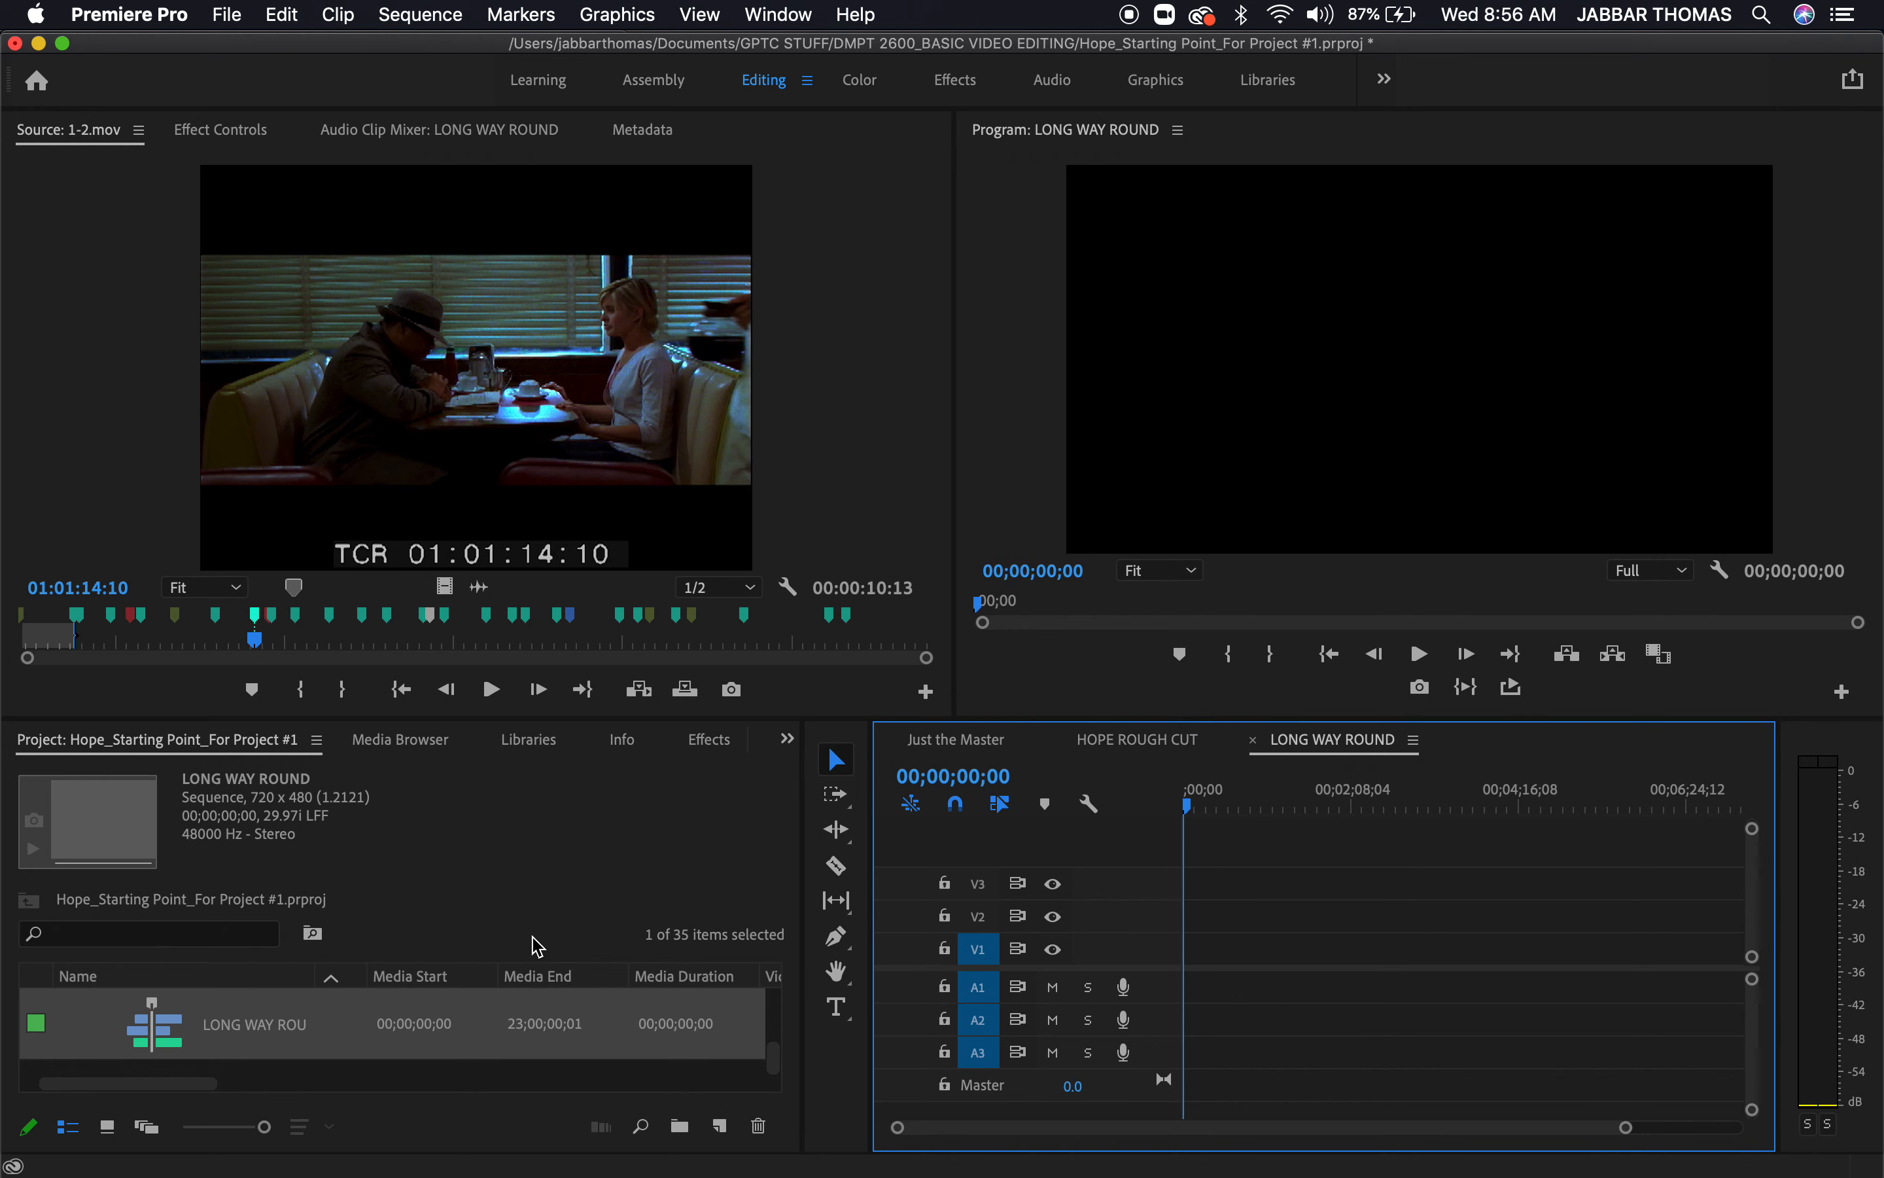
click(573, 891)
key(grave)
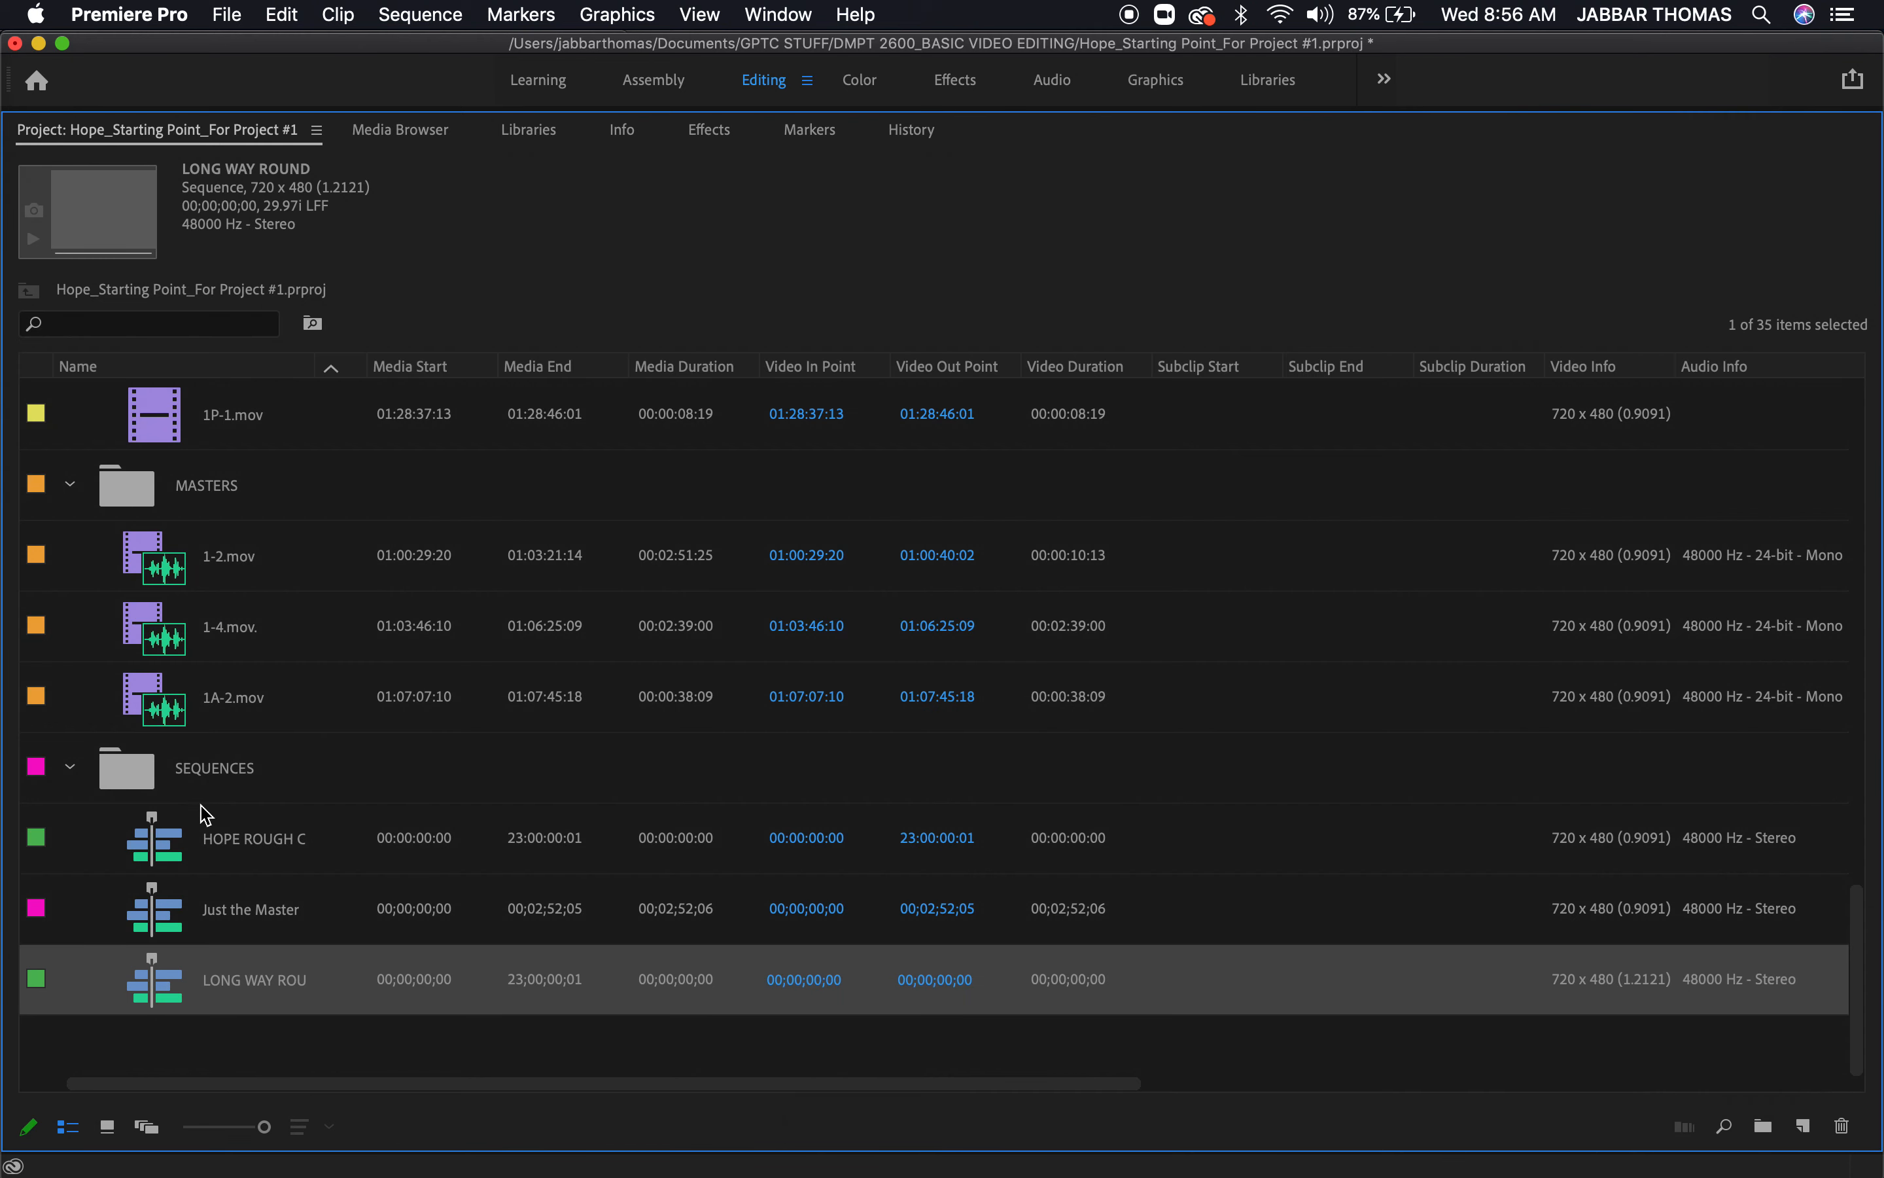
click(184, 729)
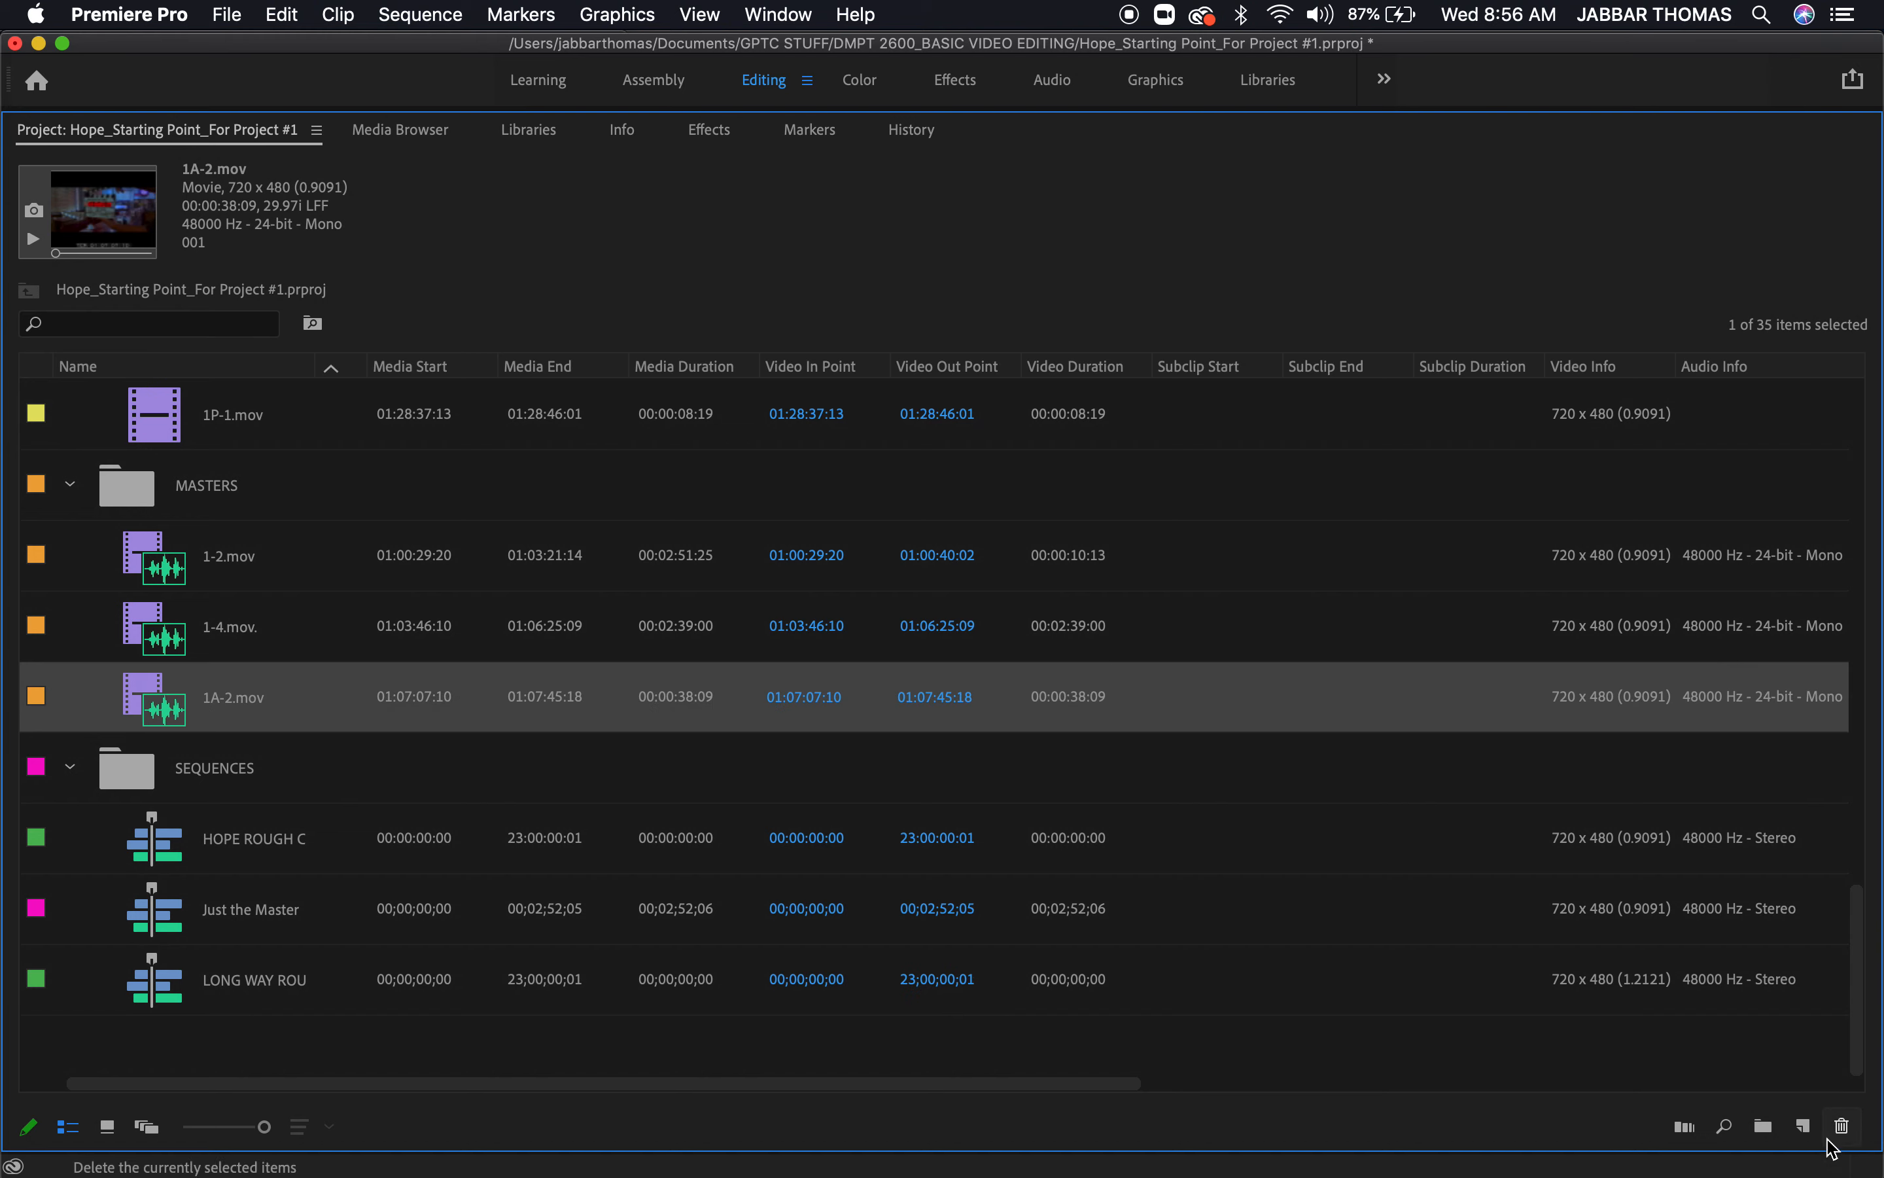
key(grave)
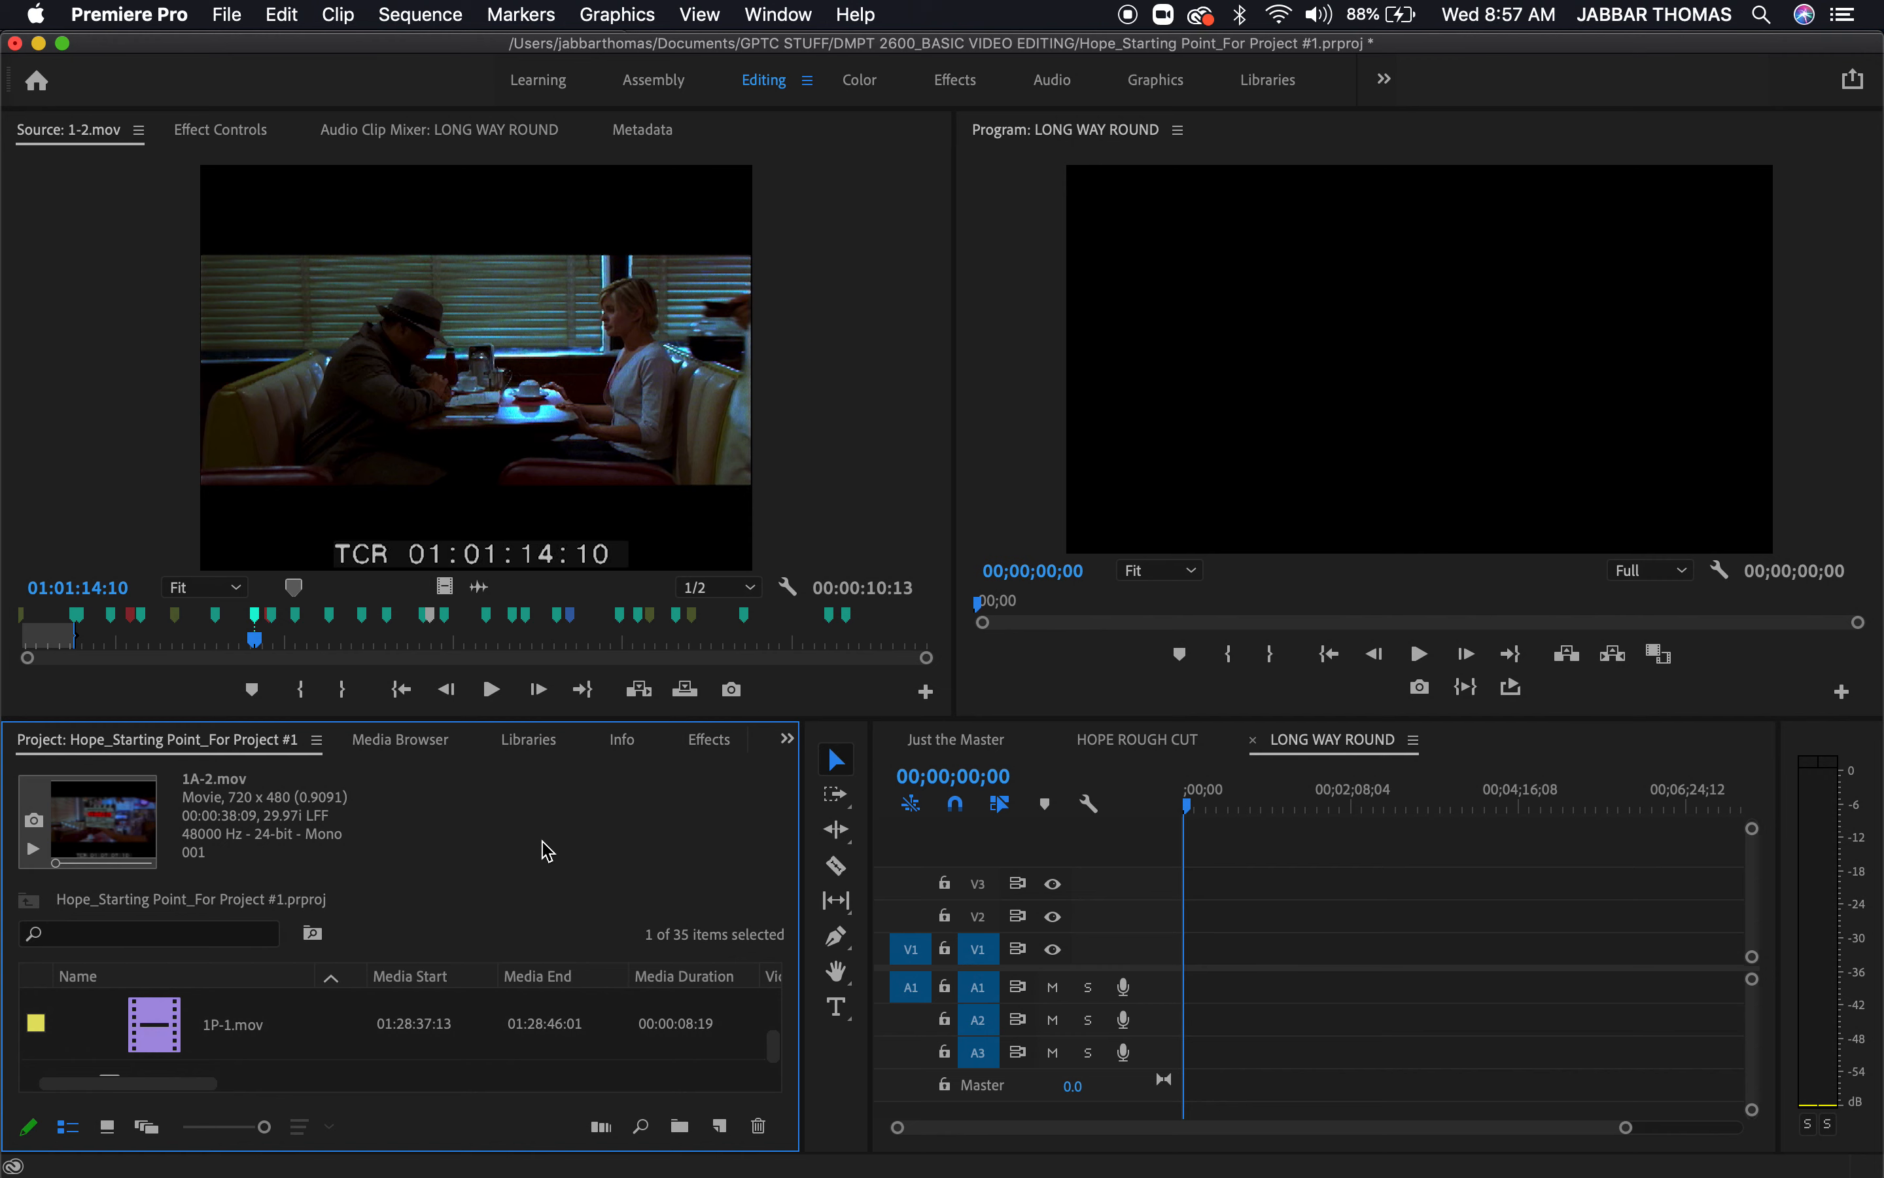
Delete the LONG WAY ROUND and HOPE ROUGH CUT sequences from the SEQUENCES bin
key(grave)
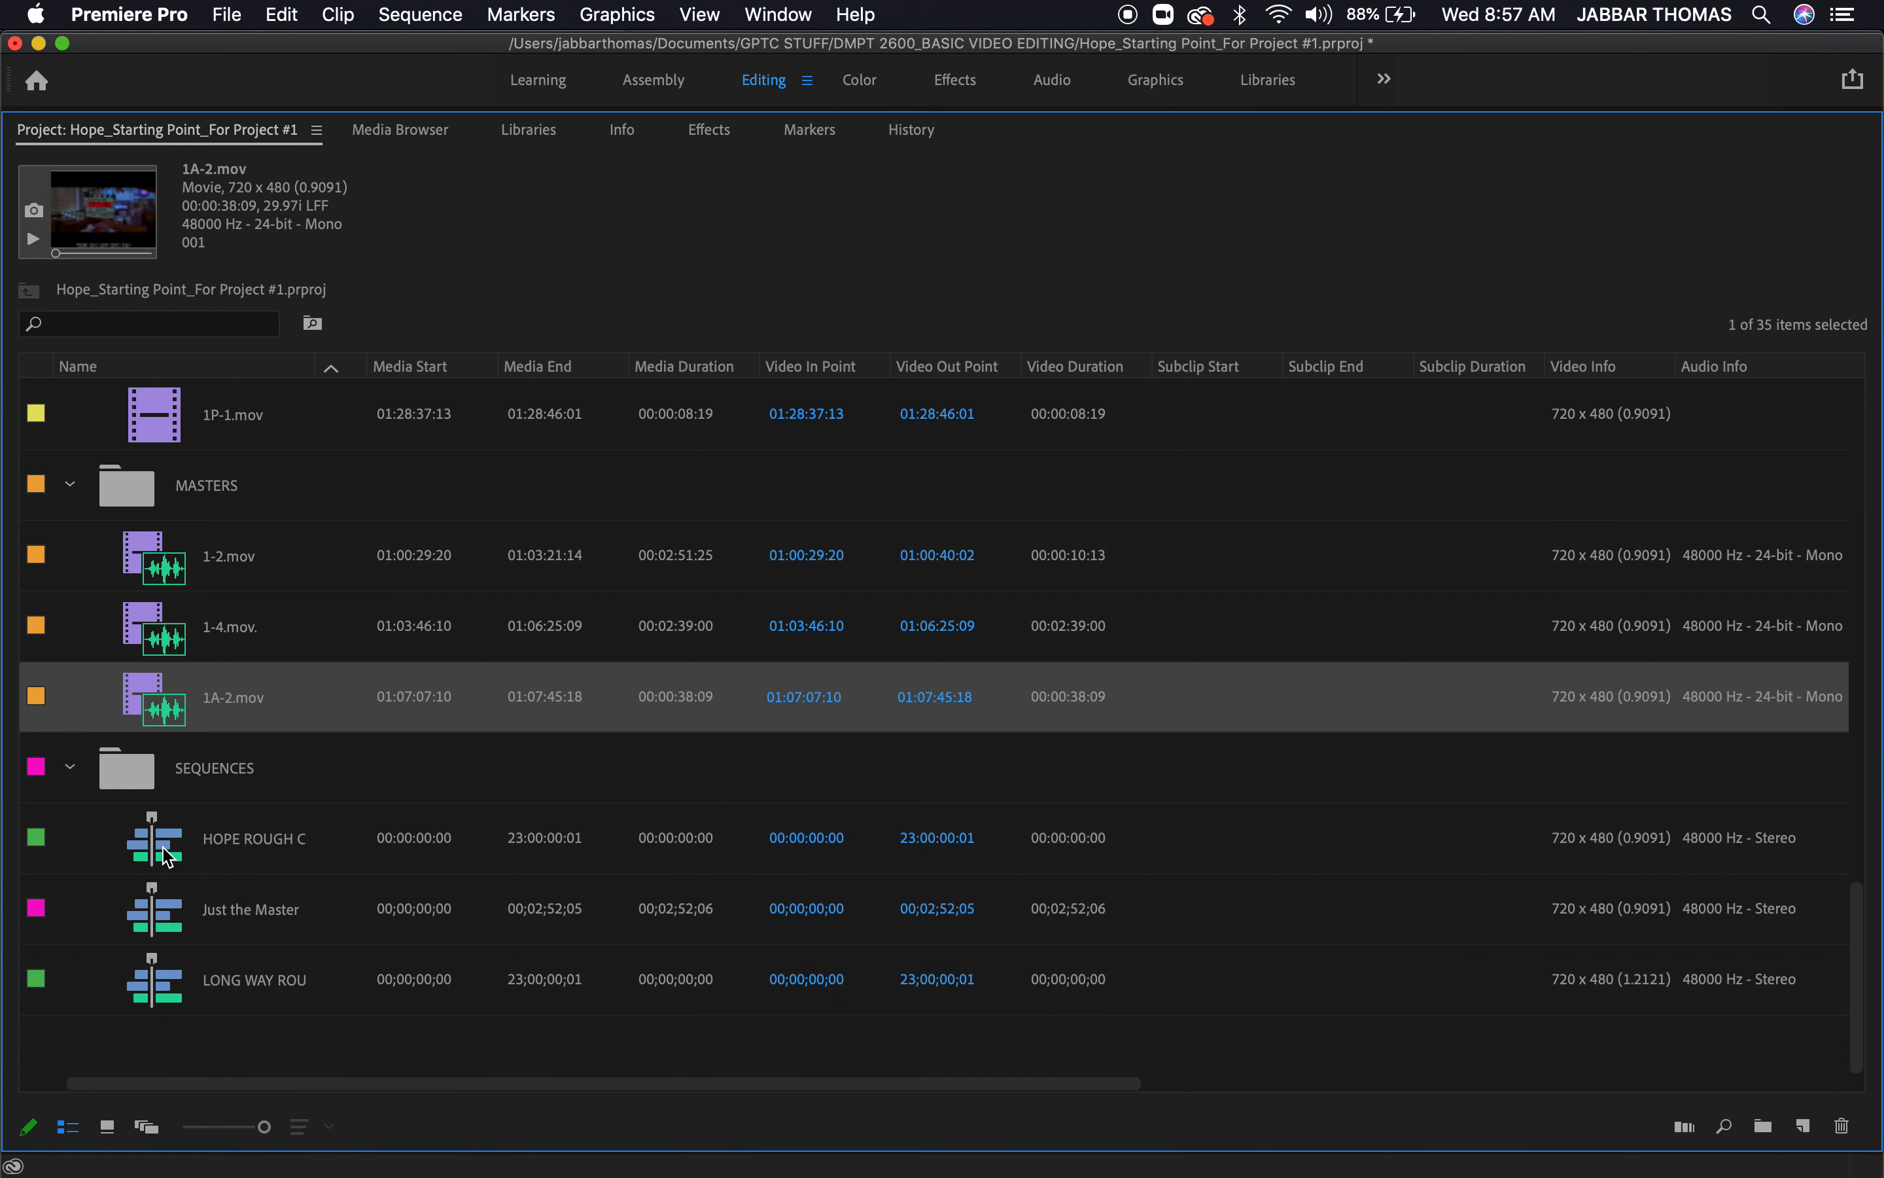
click(173, 888)
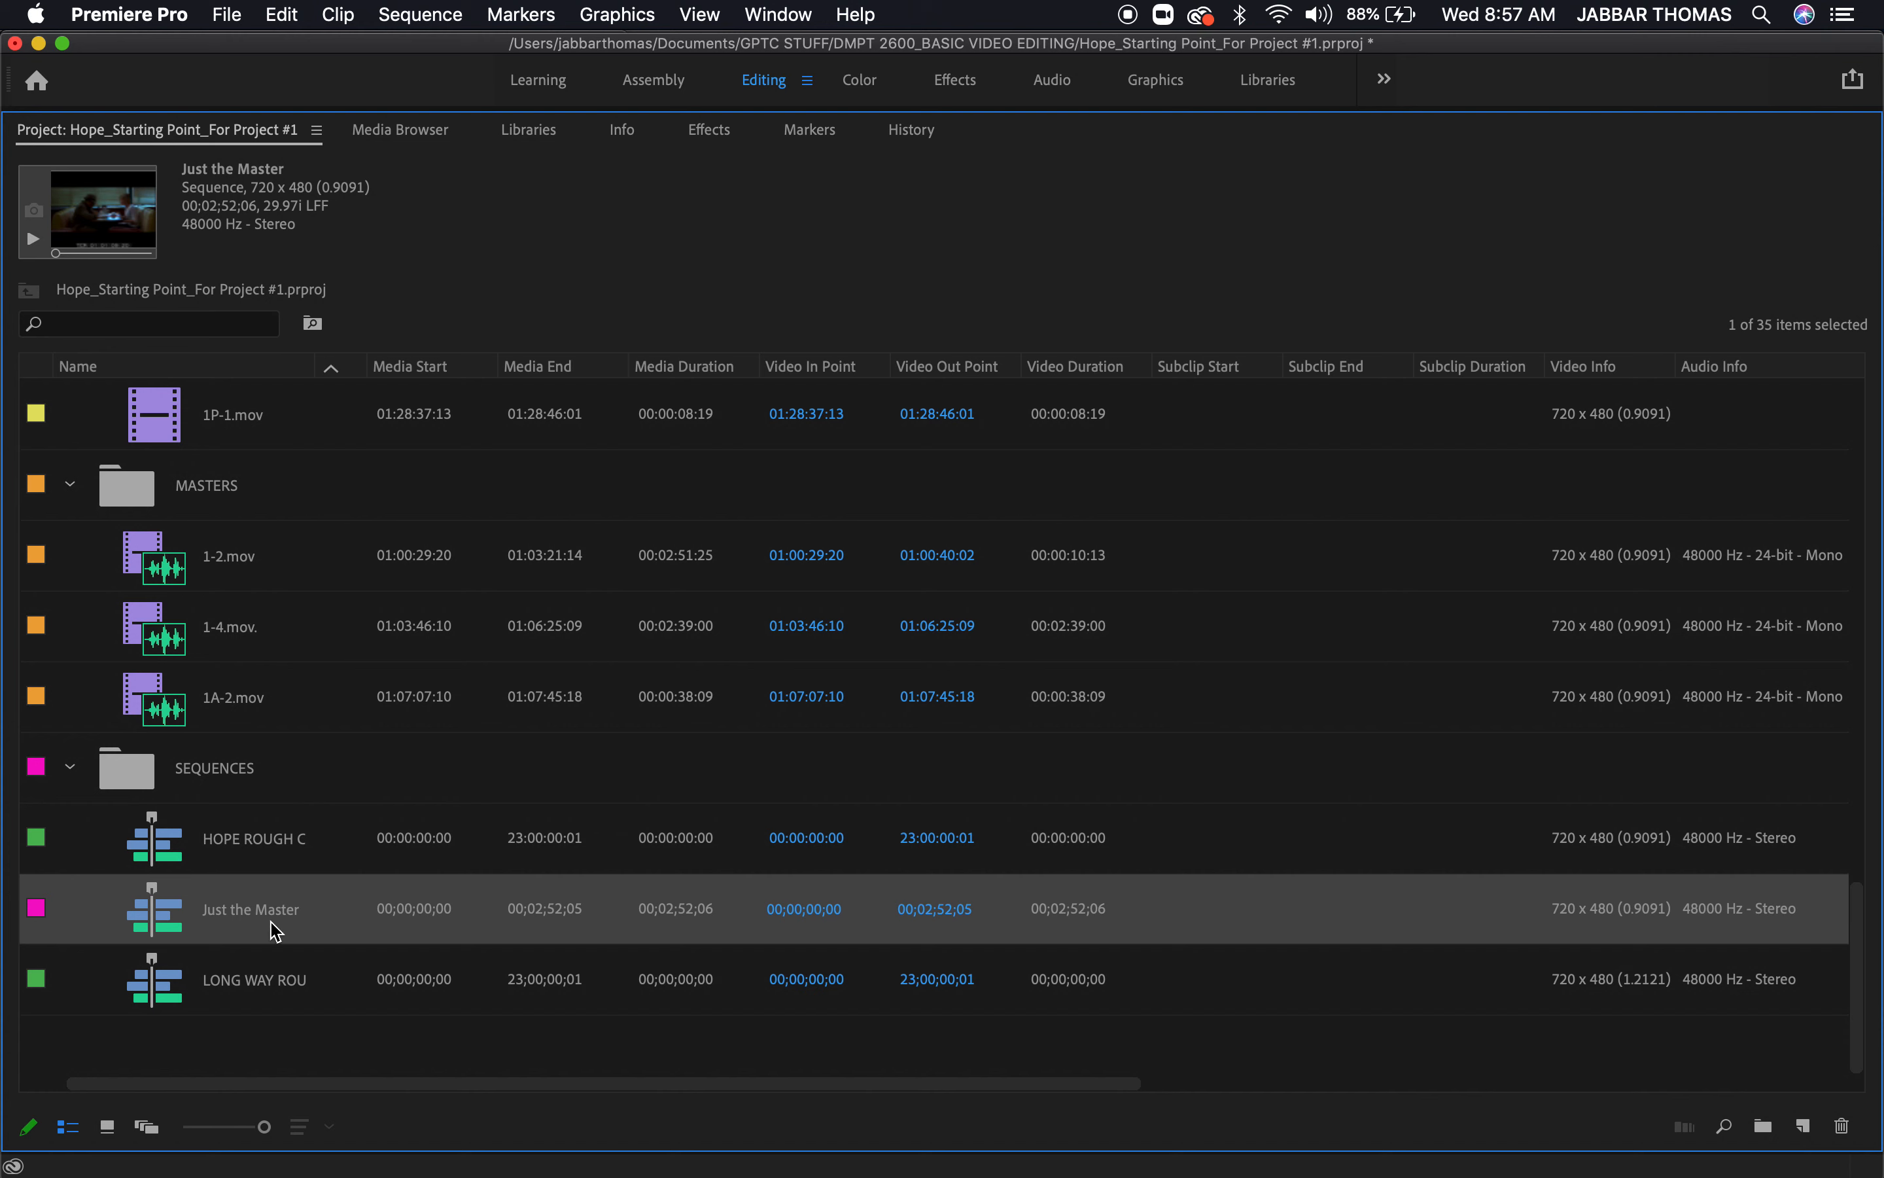
click(174, 986)
key(Delete)
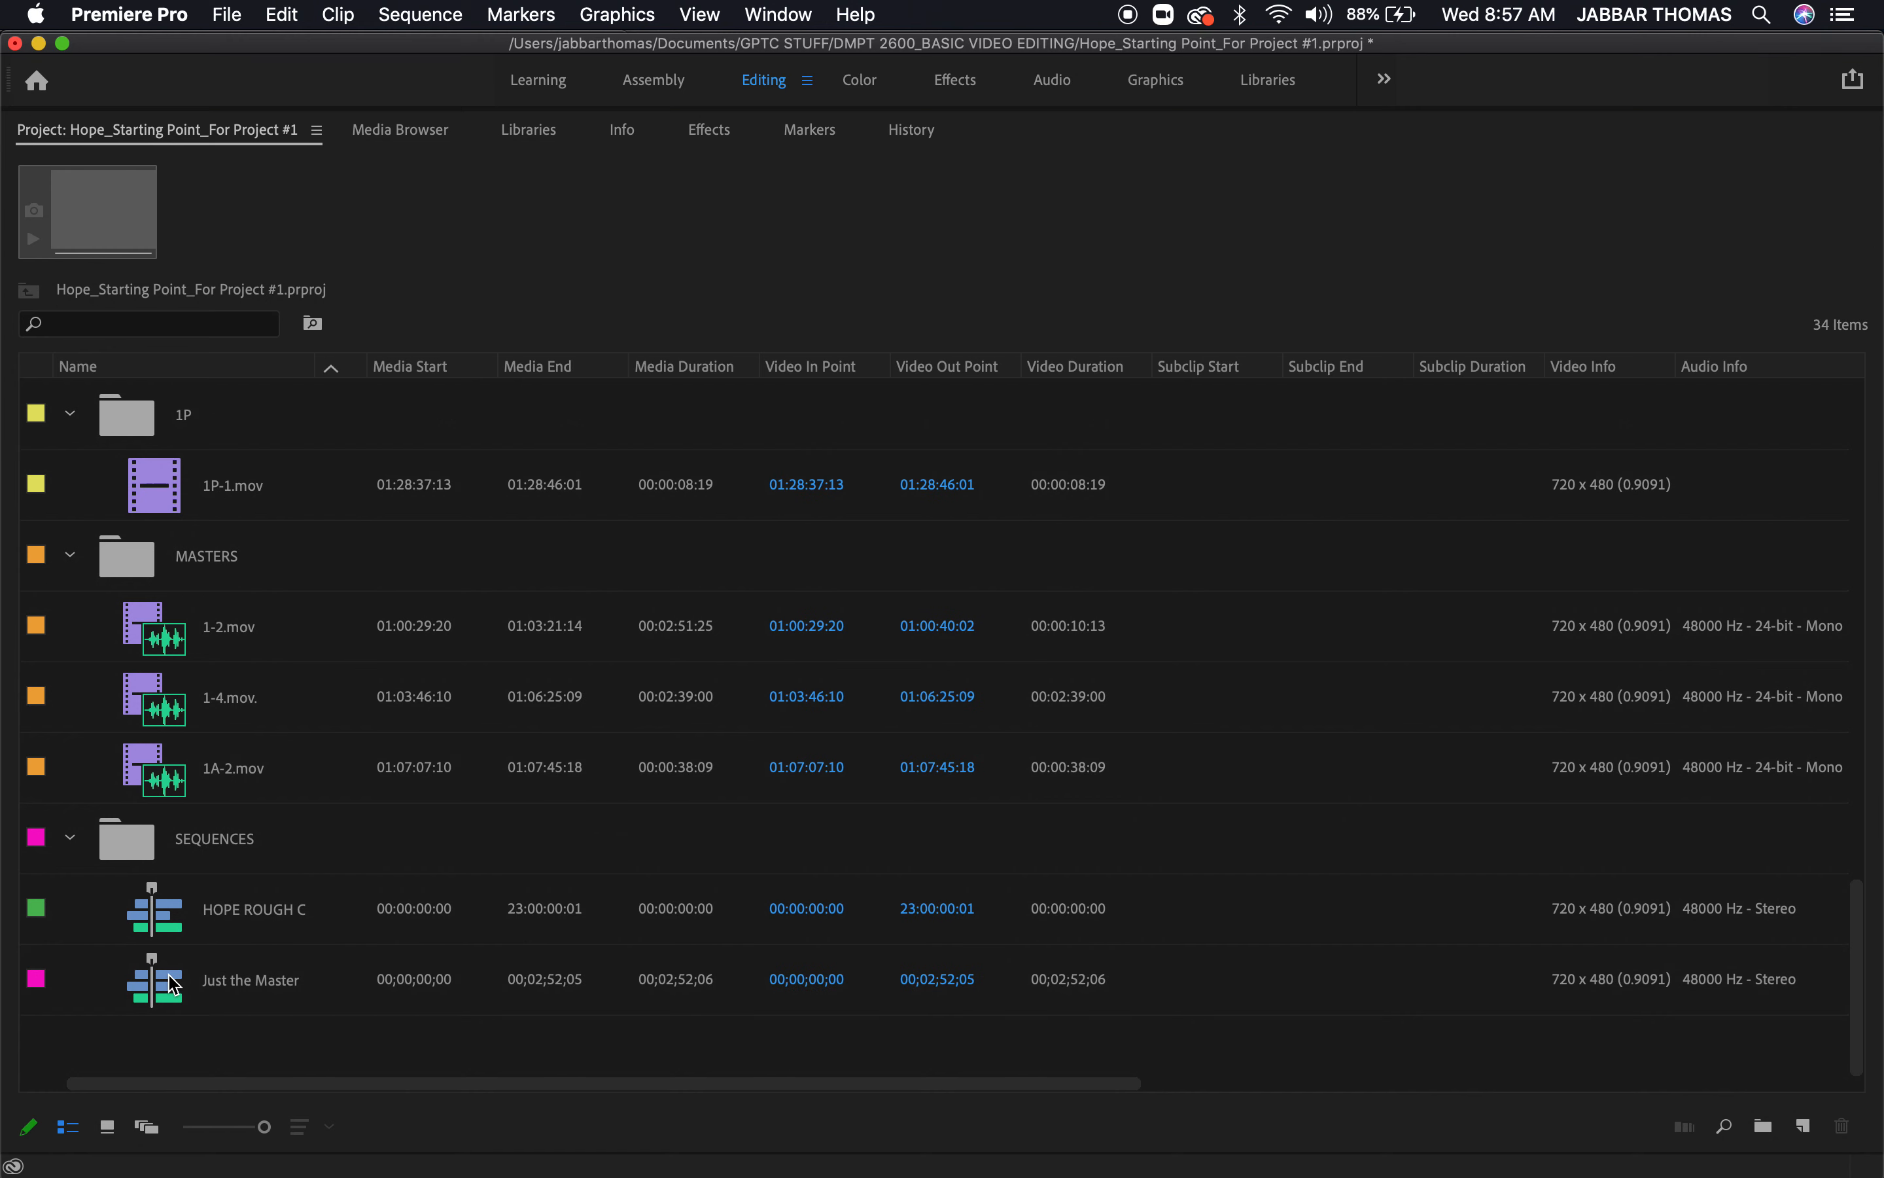
click(159, 928)
key(Delete)
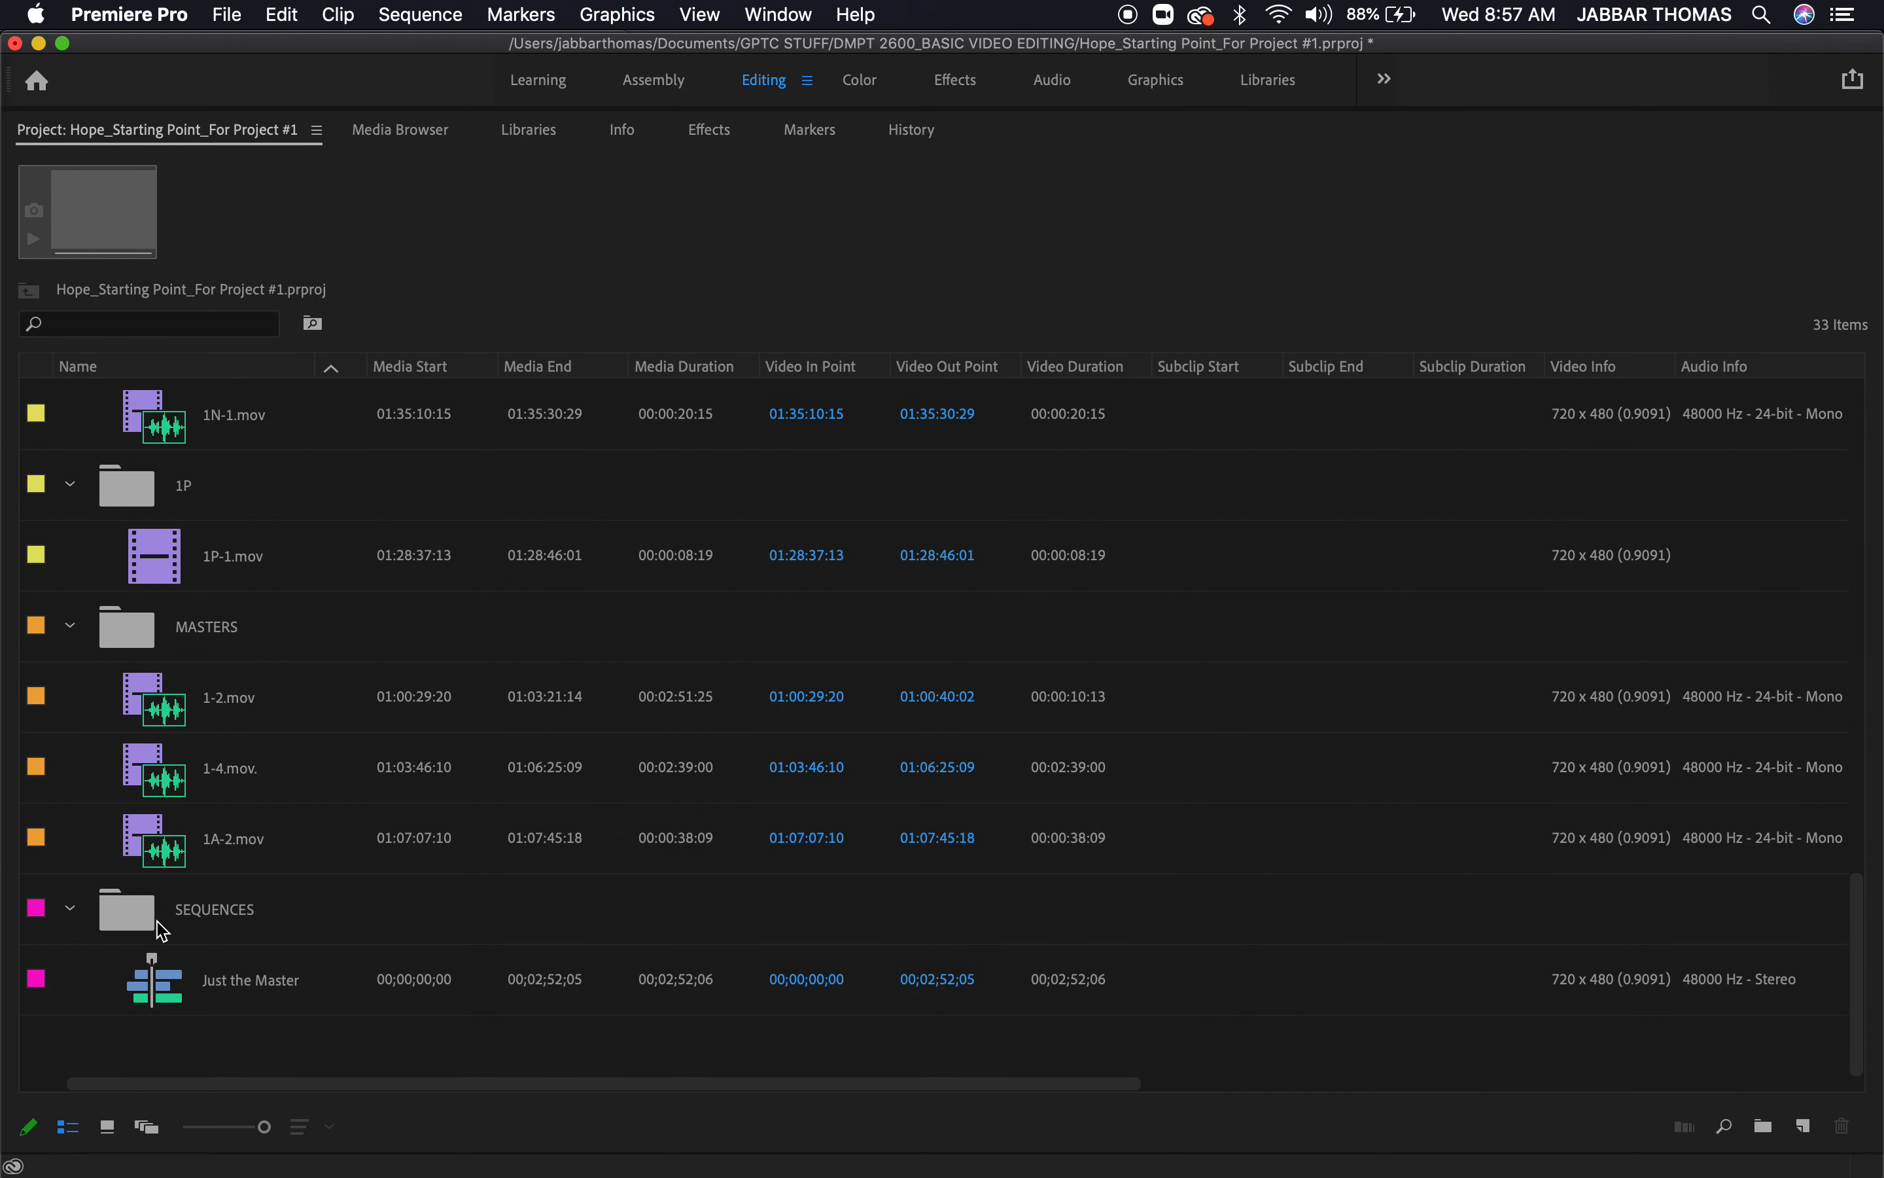
Return the Just the Master playhead to the sequence start and delete all clips from its timeline
click(164, 1003)
key(grave)
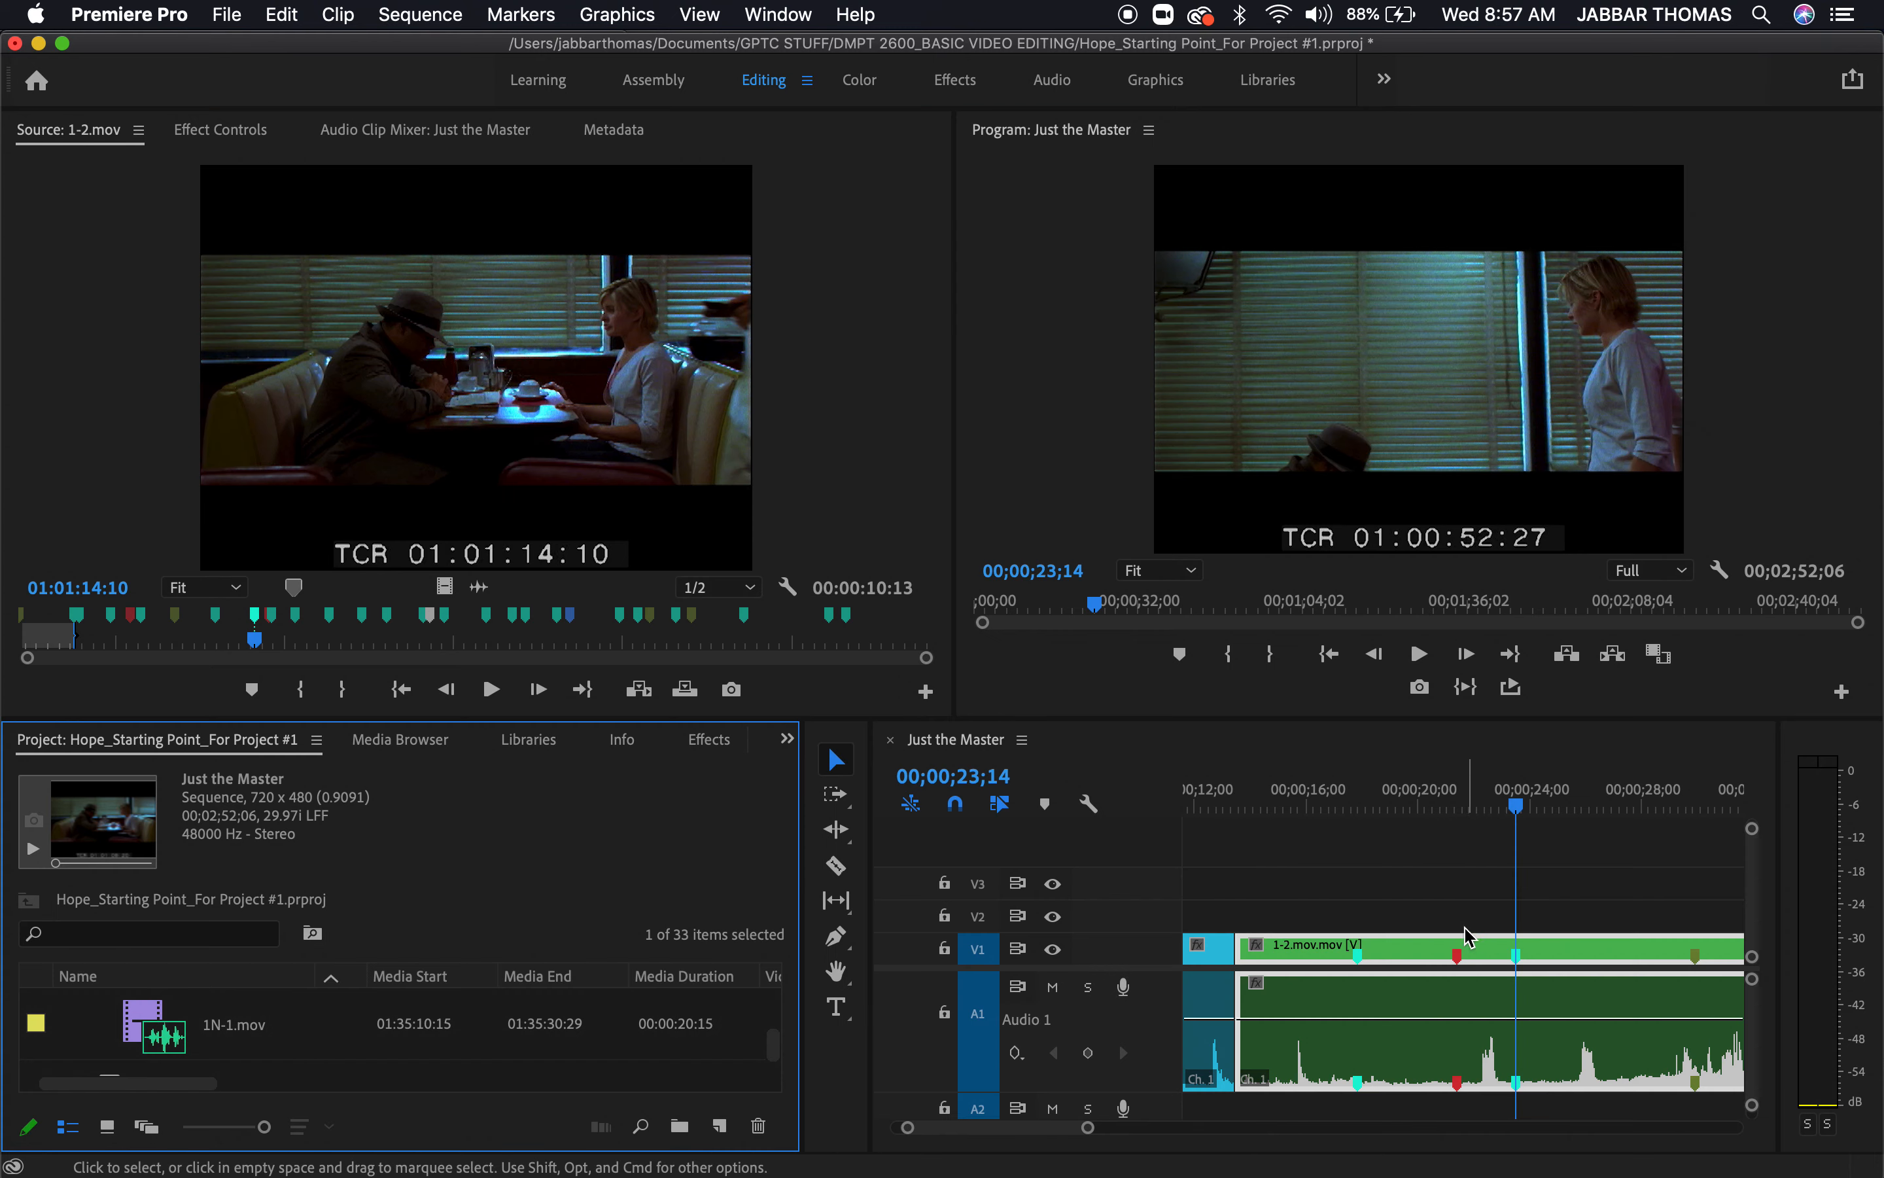
drag(1514, 803, 1211, 802)
drag(921, 763, 1070, 802)
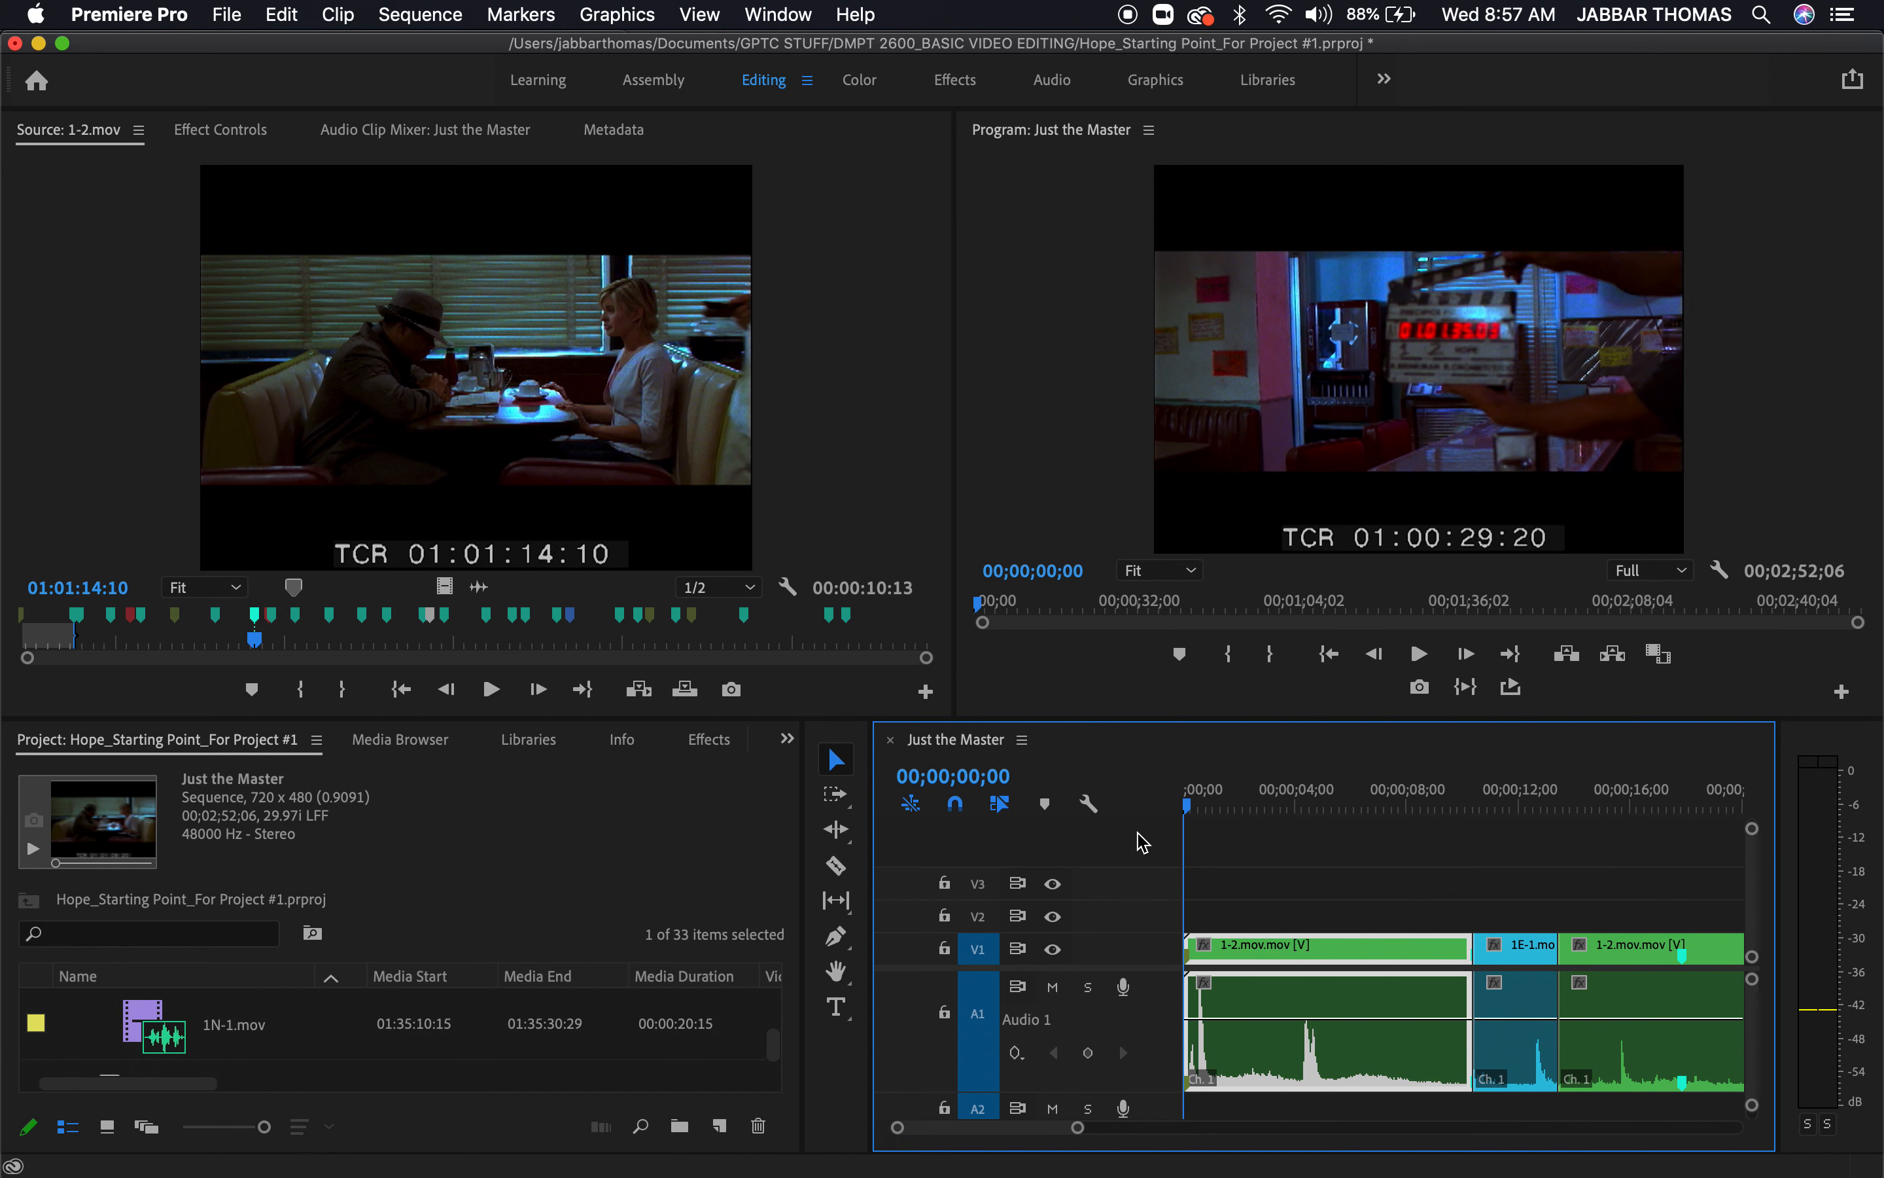
drag(1312, 890, 1606, 1093)
key(Delete)
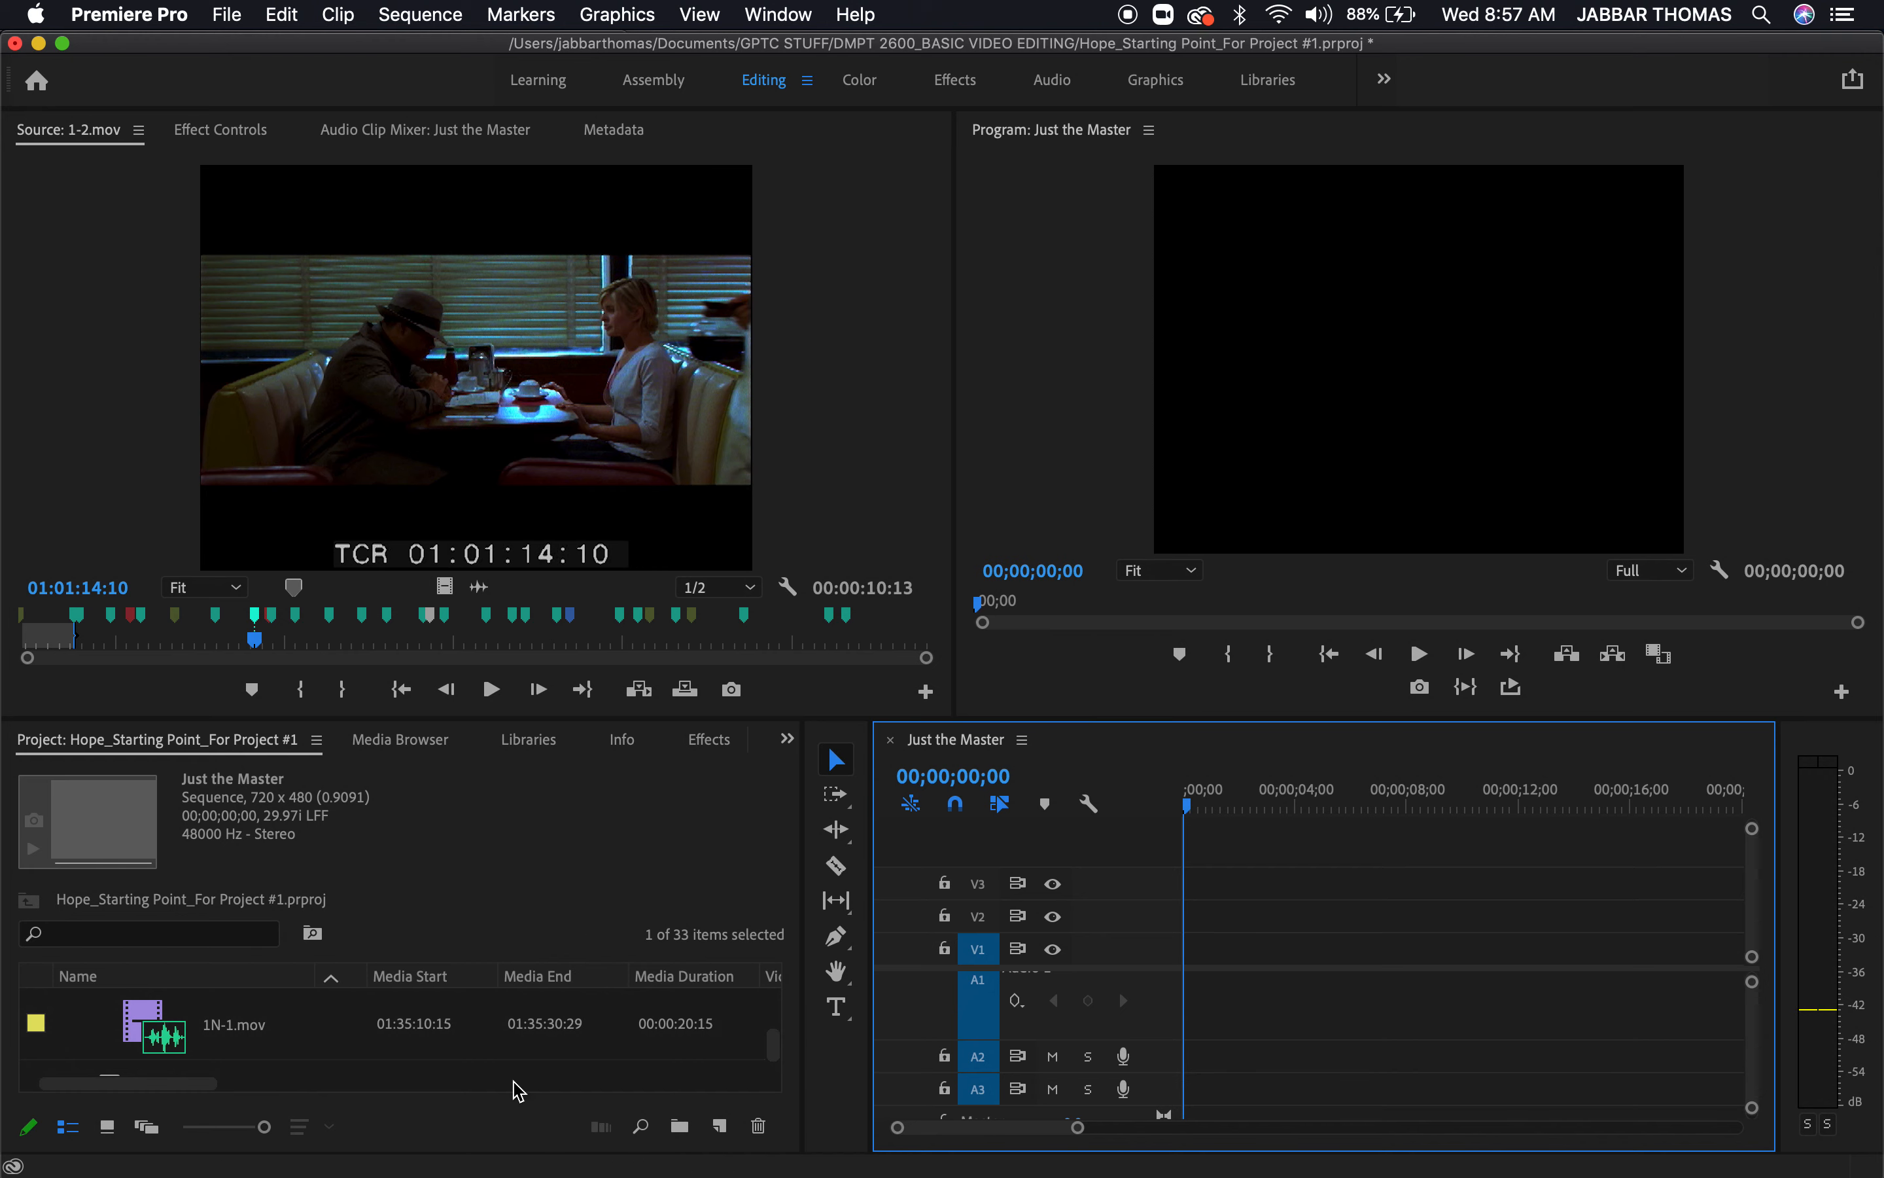
Look through the project's bins in the enlarged project view and save the project
key(grave)
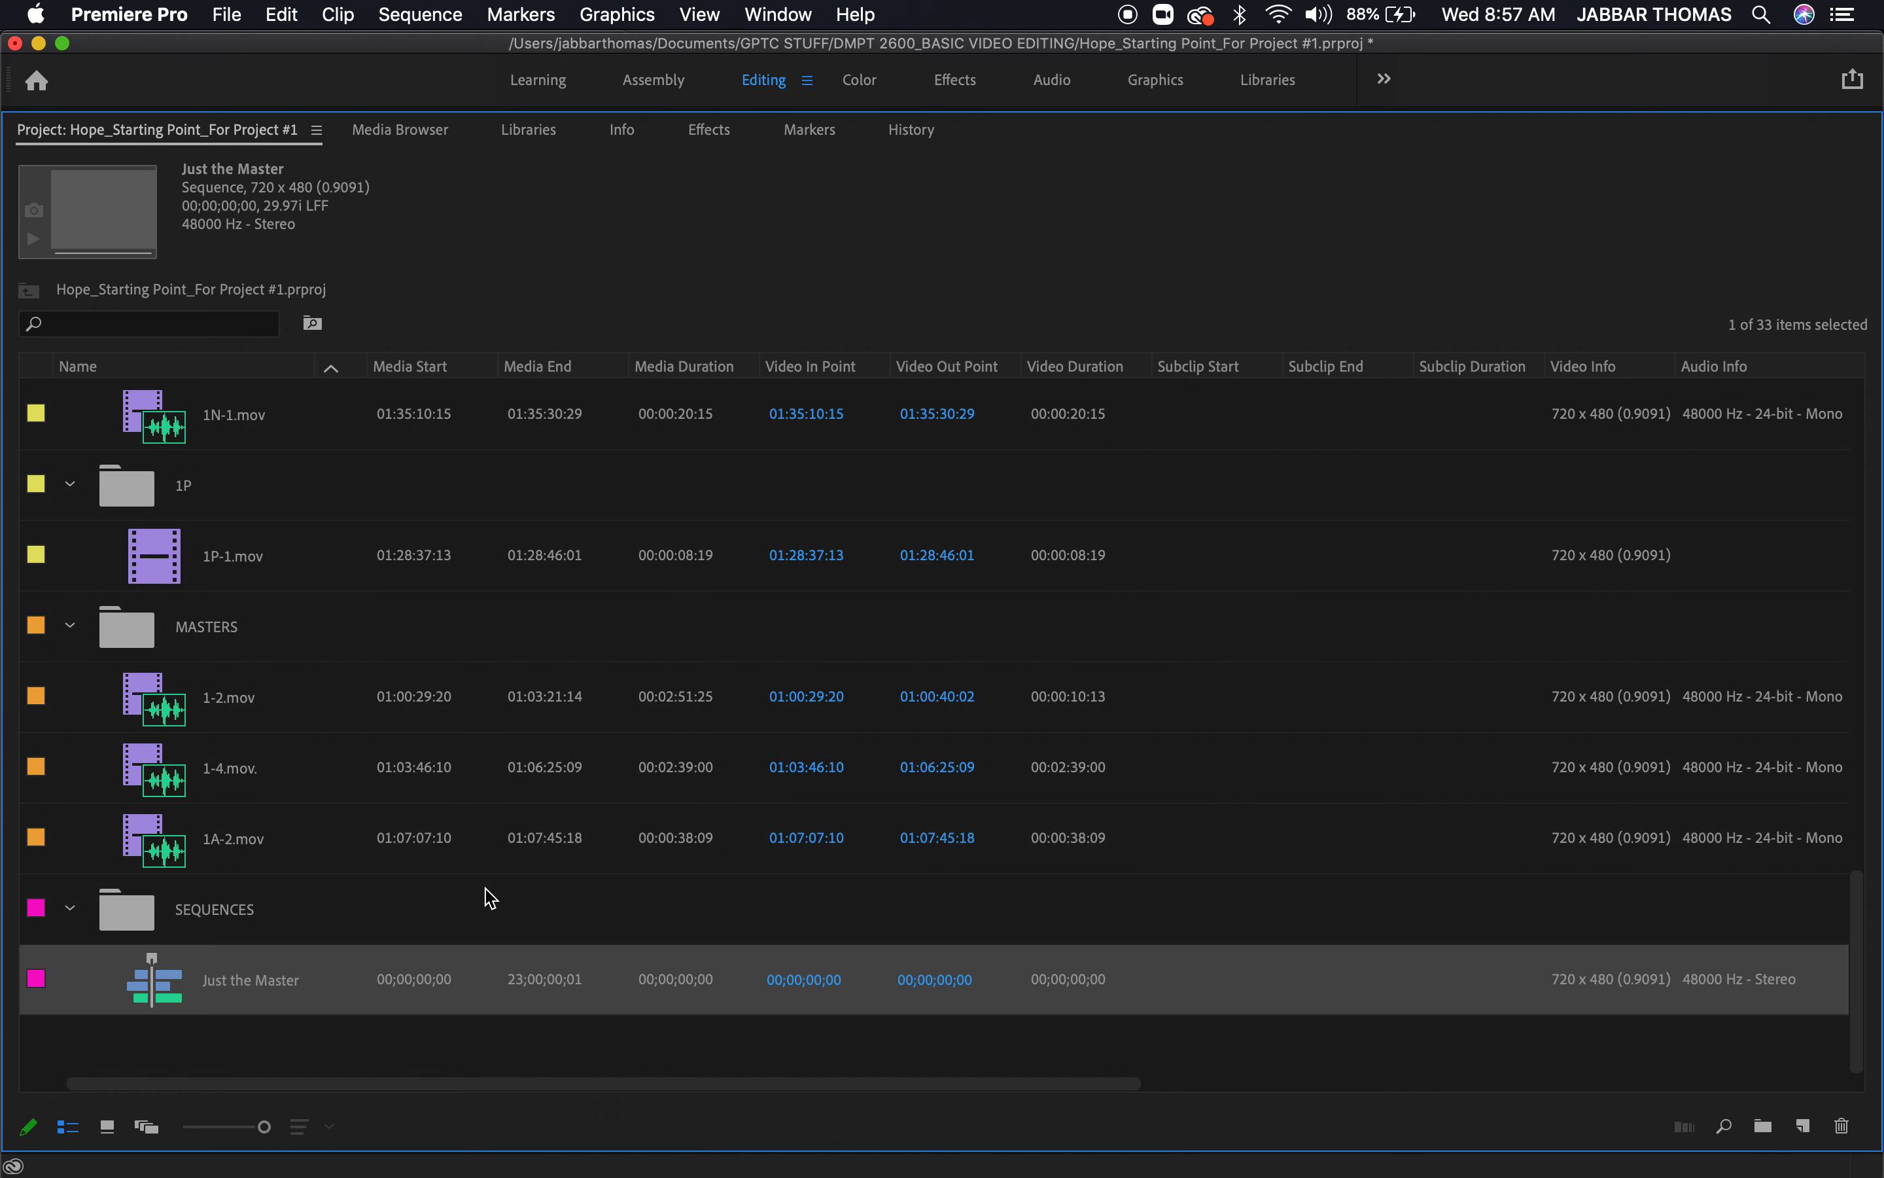
scroll(238, 543, up, 1)
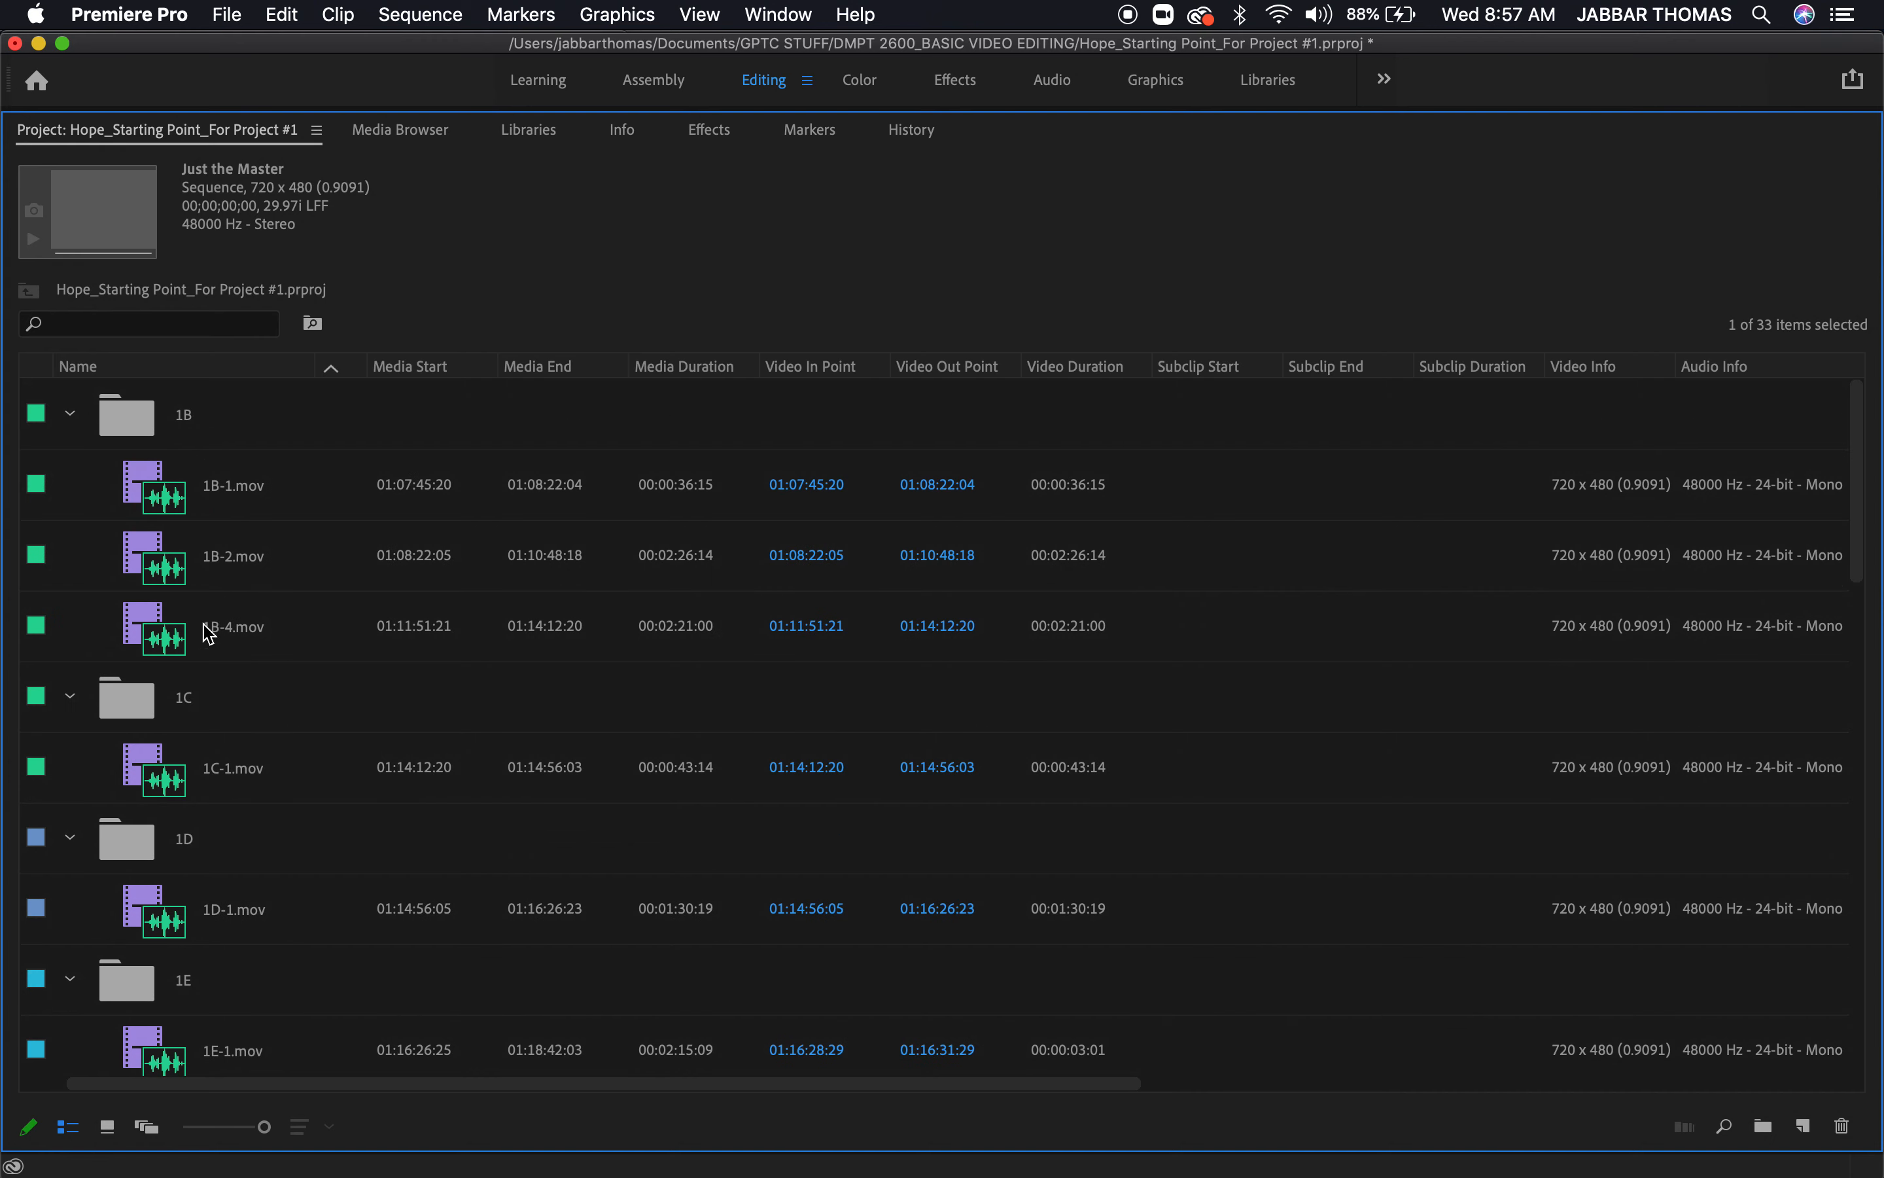
scroll(223, 623, left, 1)
scroll(231, 628, down, 5)
scroll(231, 628, down, 20)
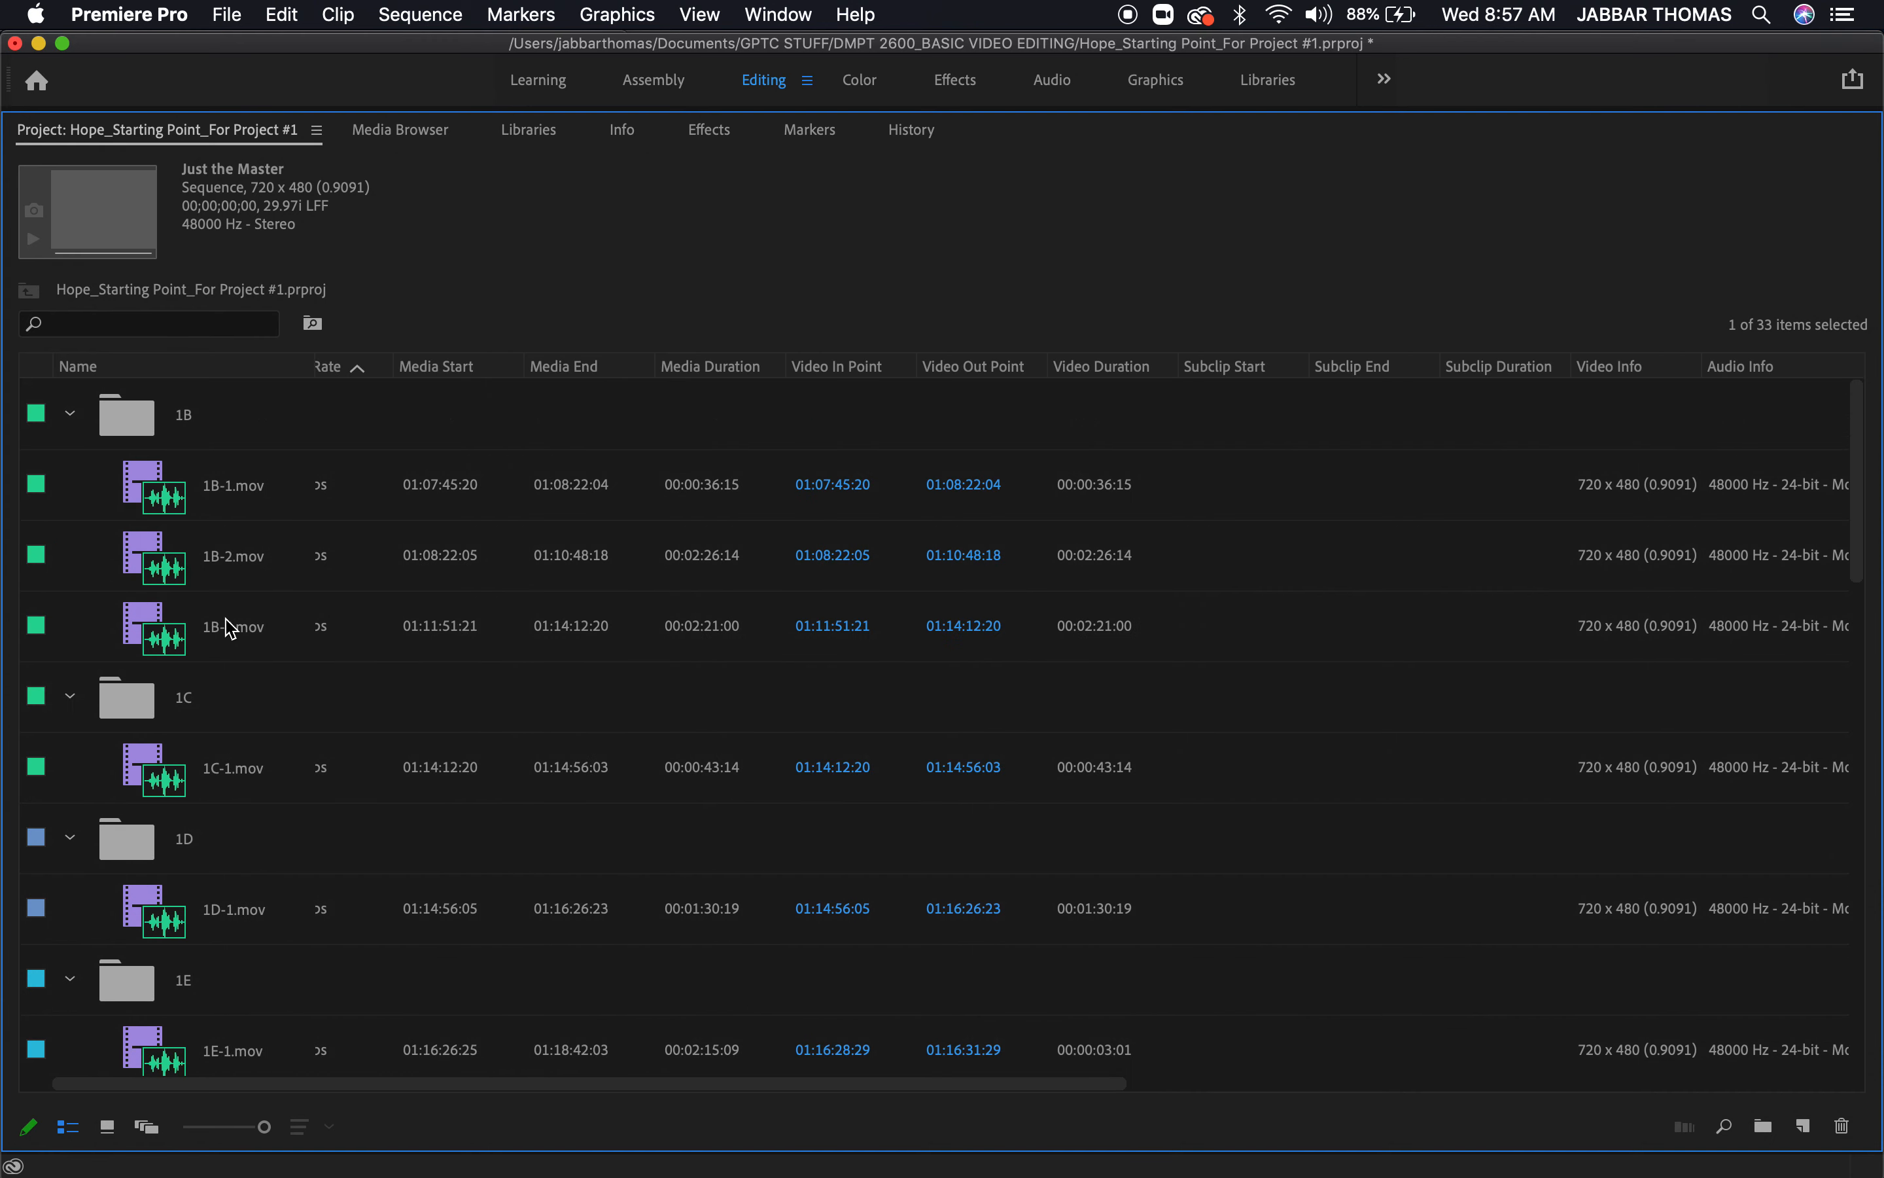
scroll(231, 628, down, 2)
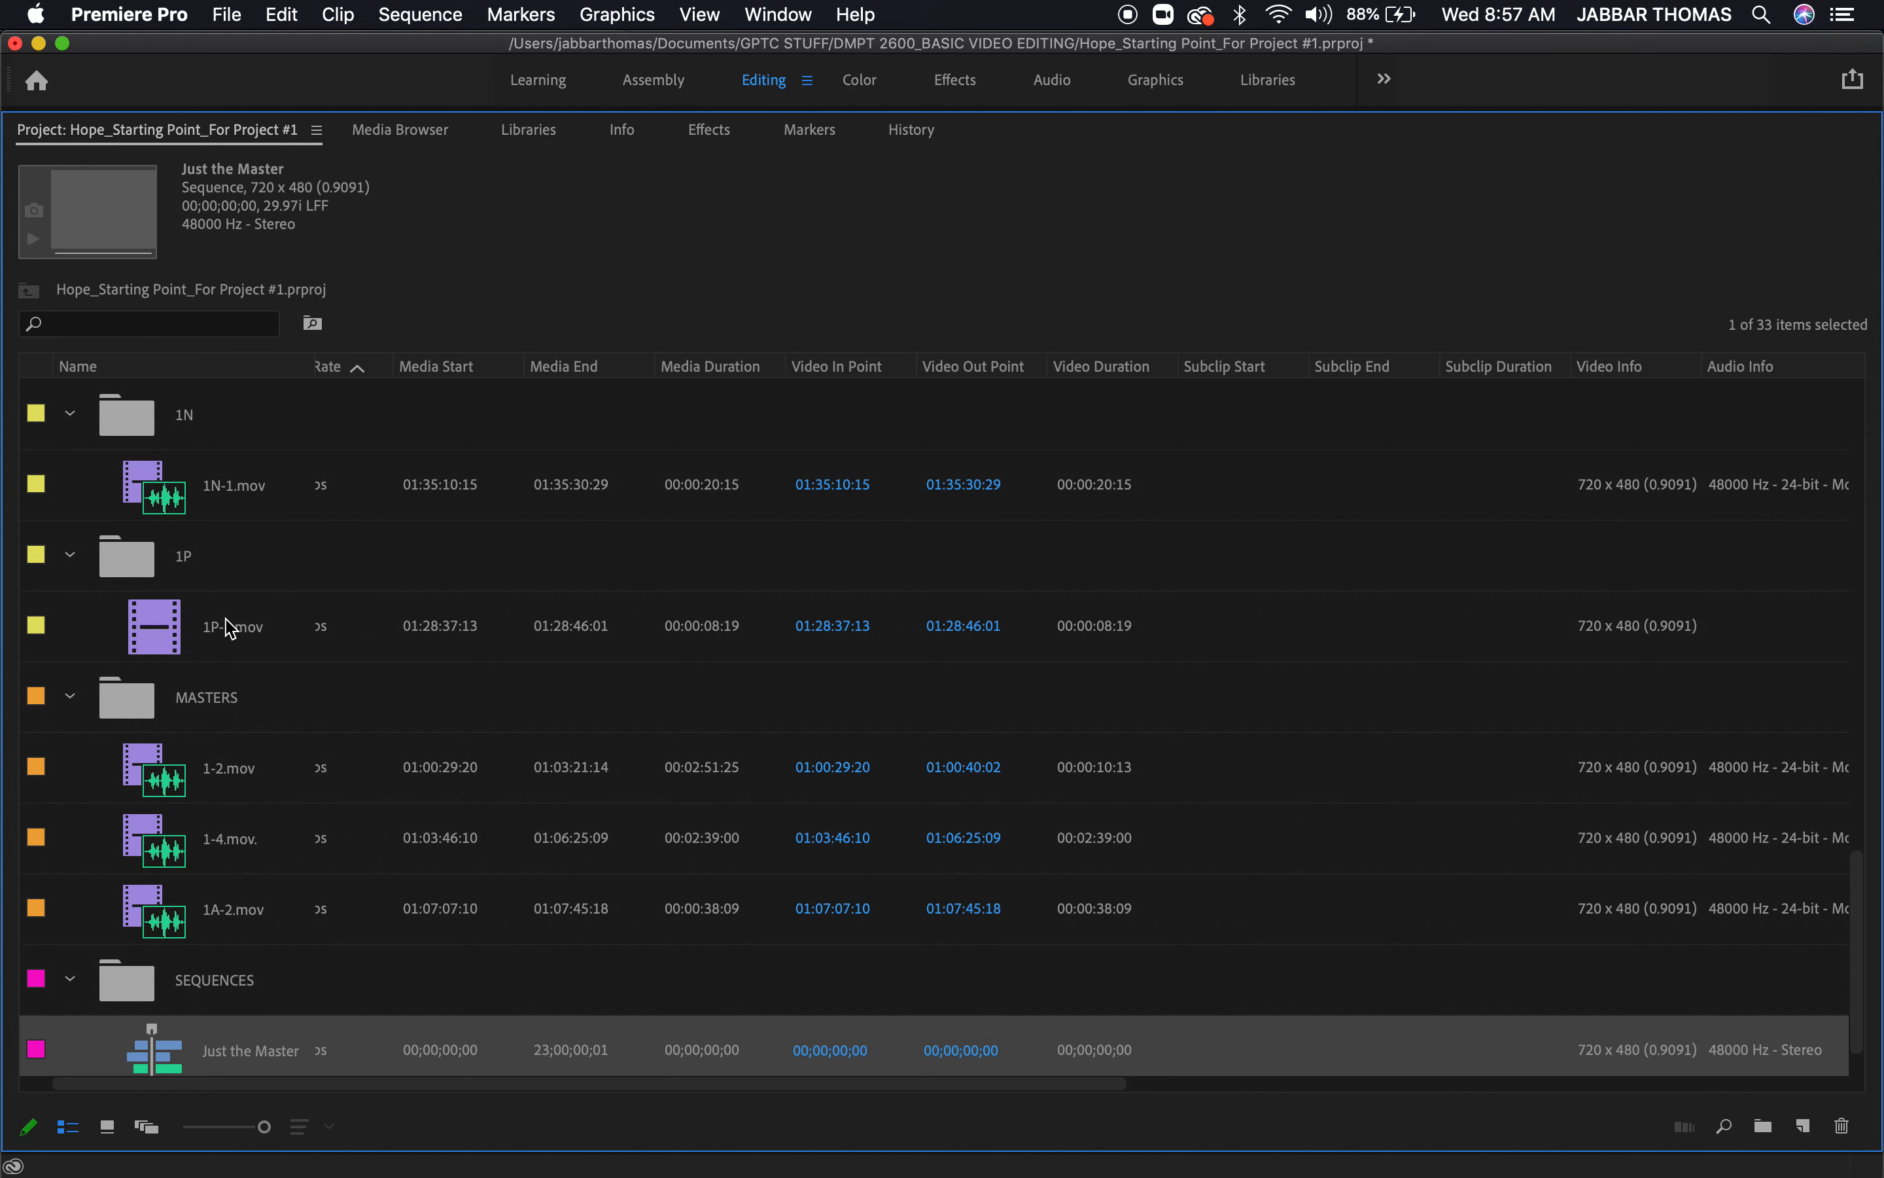
key(super+s)
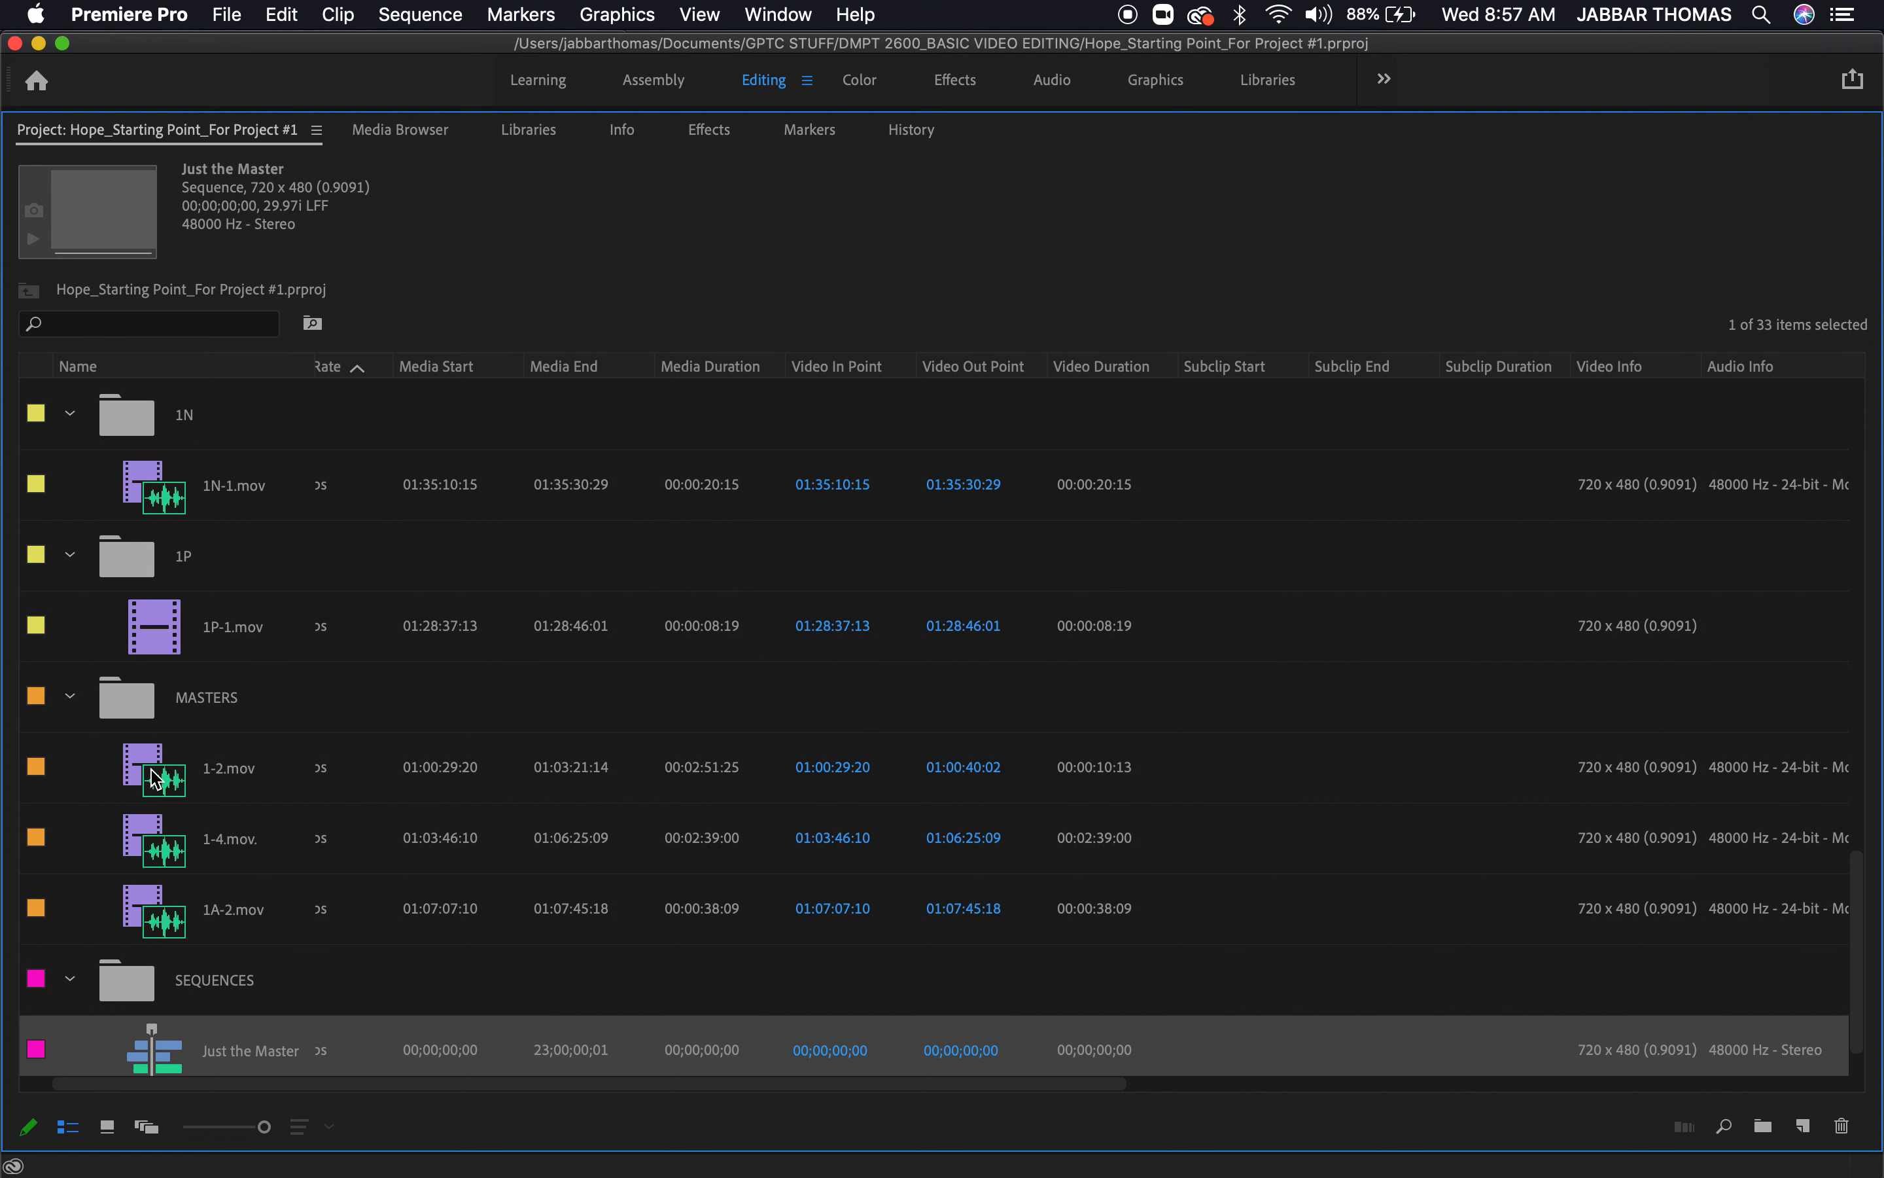
Load 1-2.mov from the MASTERS bin and overwrite its marked range at the start of the Just the Master timeline
click(151, 776)
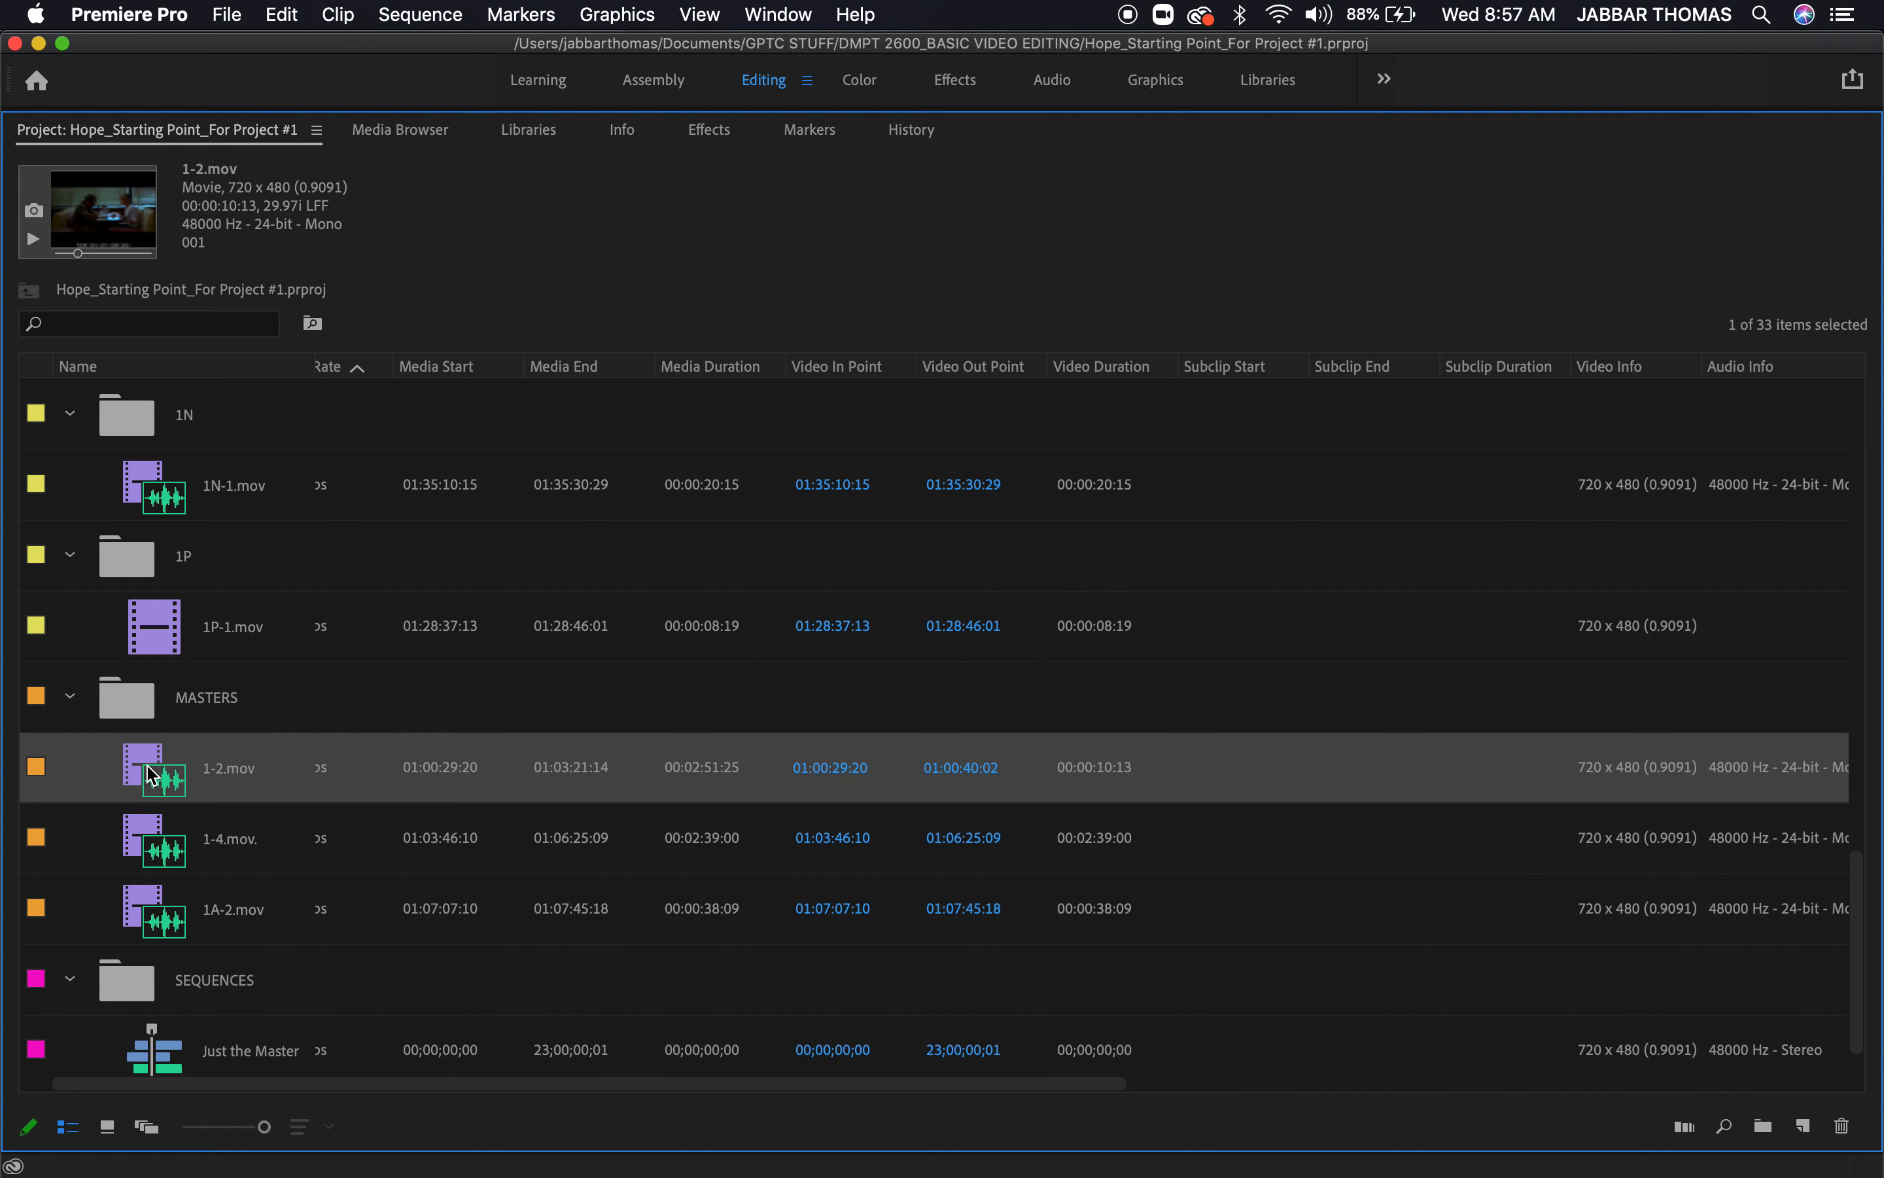
double_click(147, 766)
click(1124, 798)
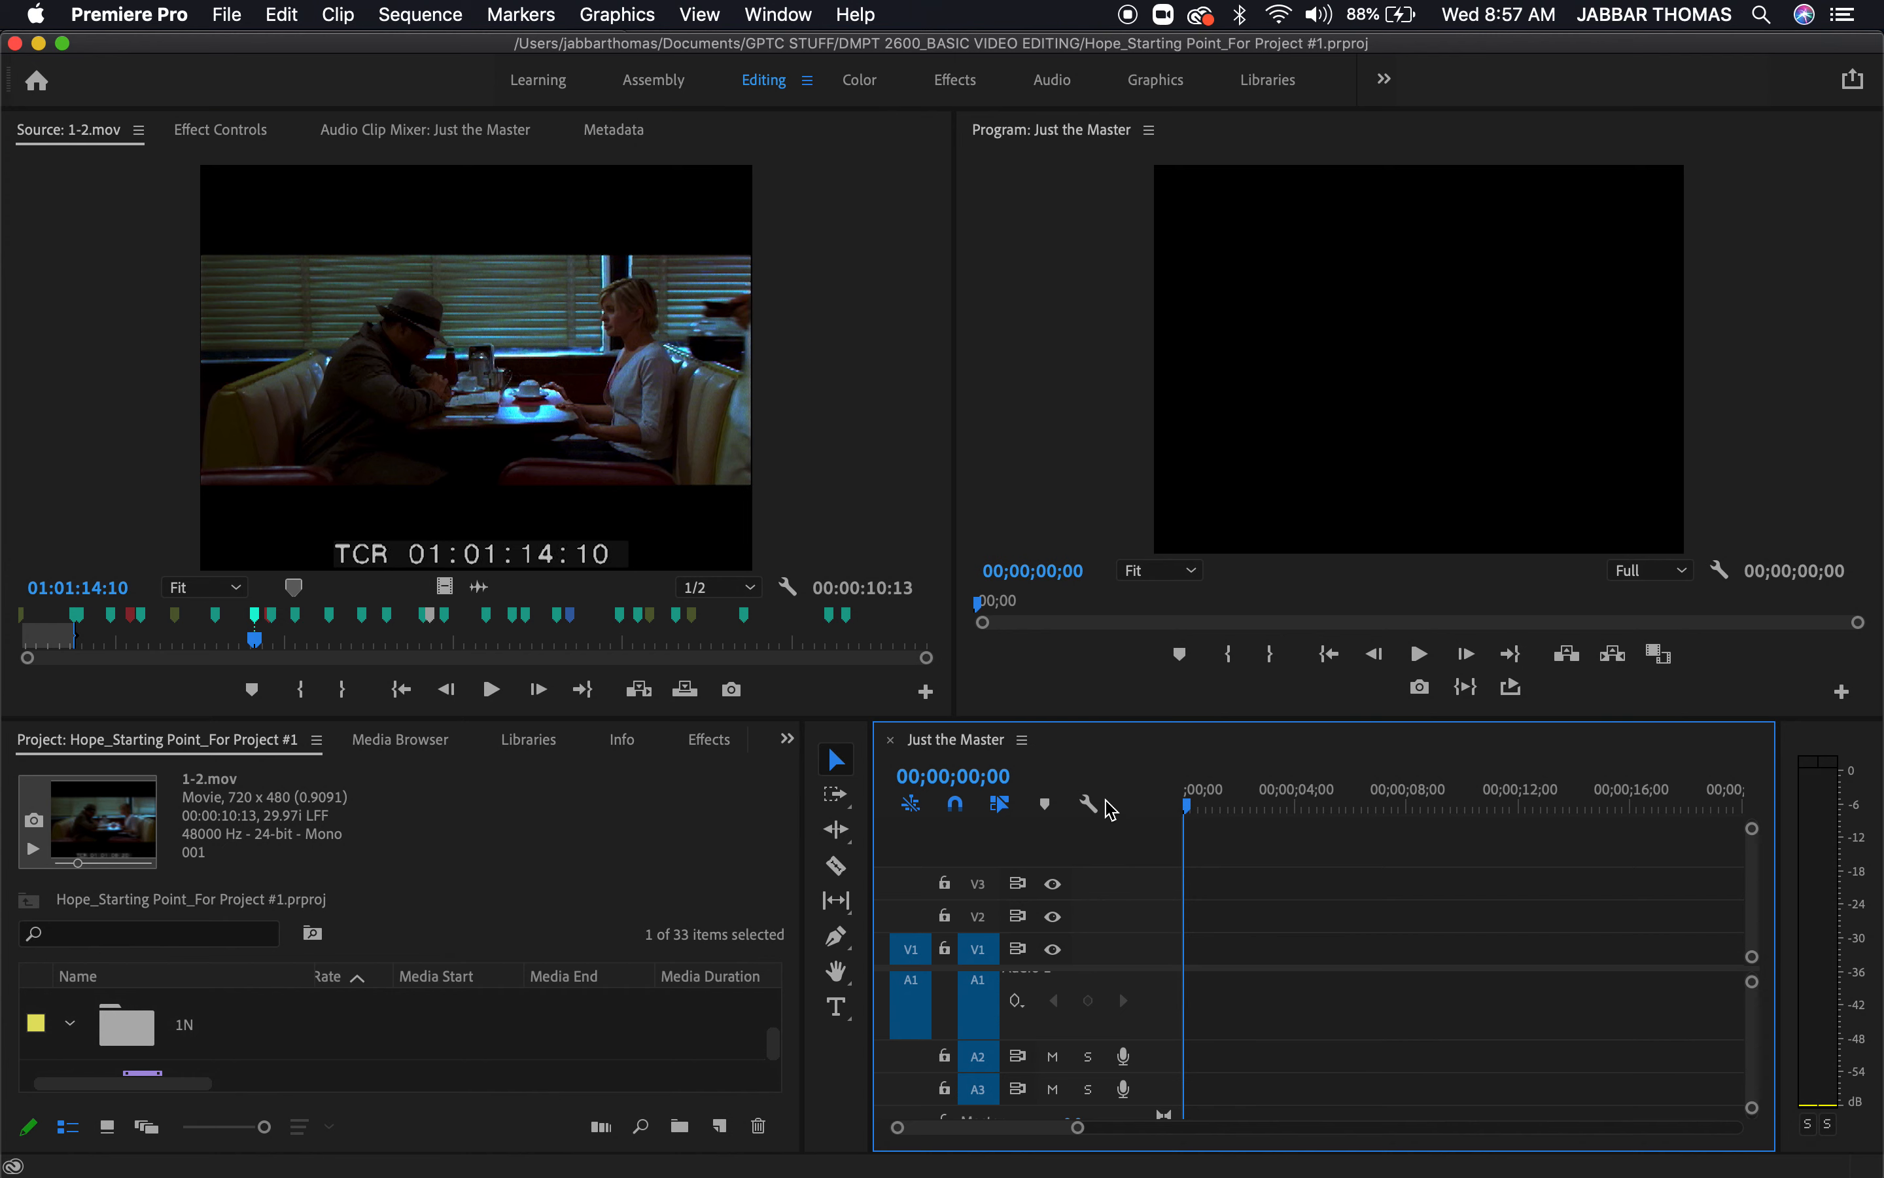
key(i)
key(period)
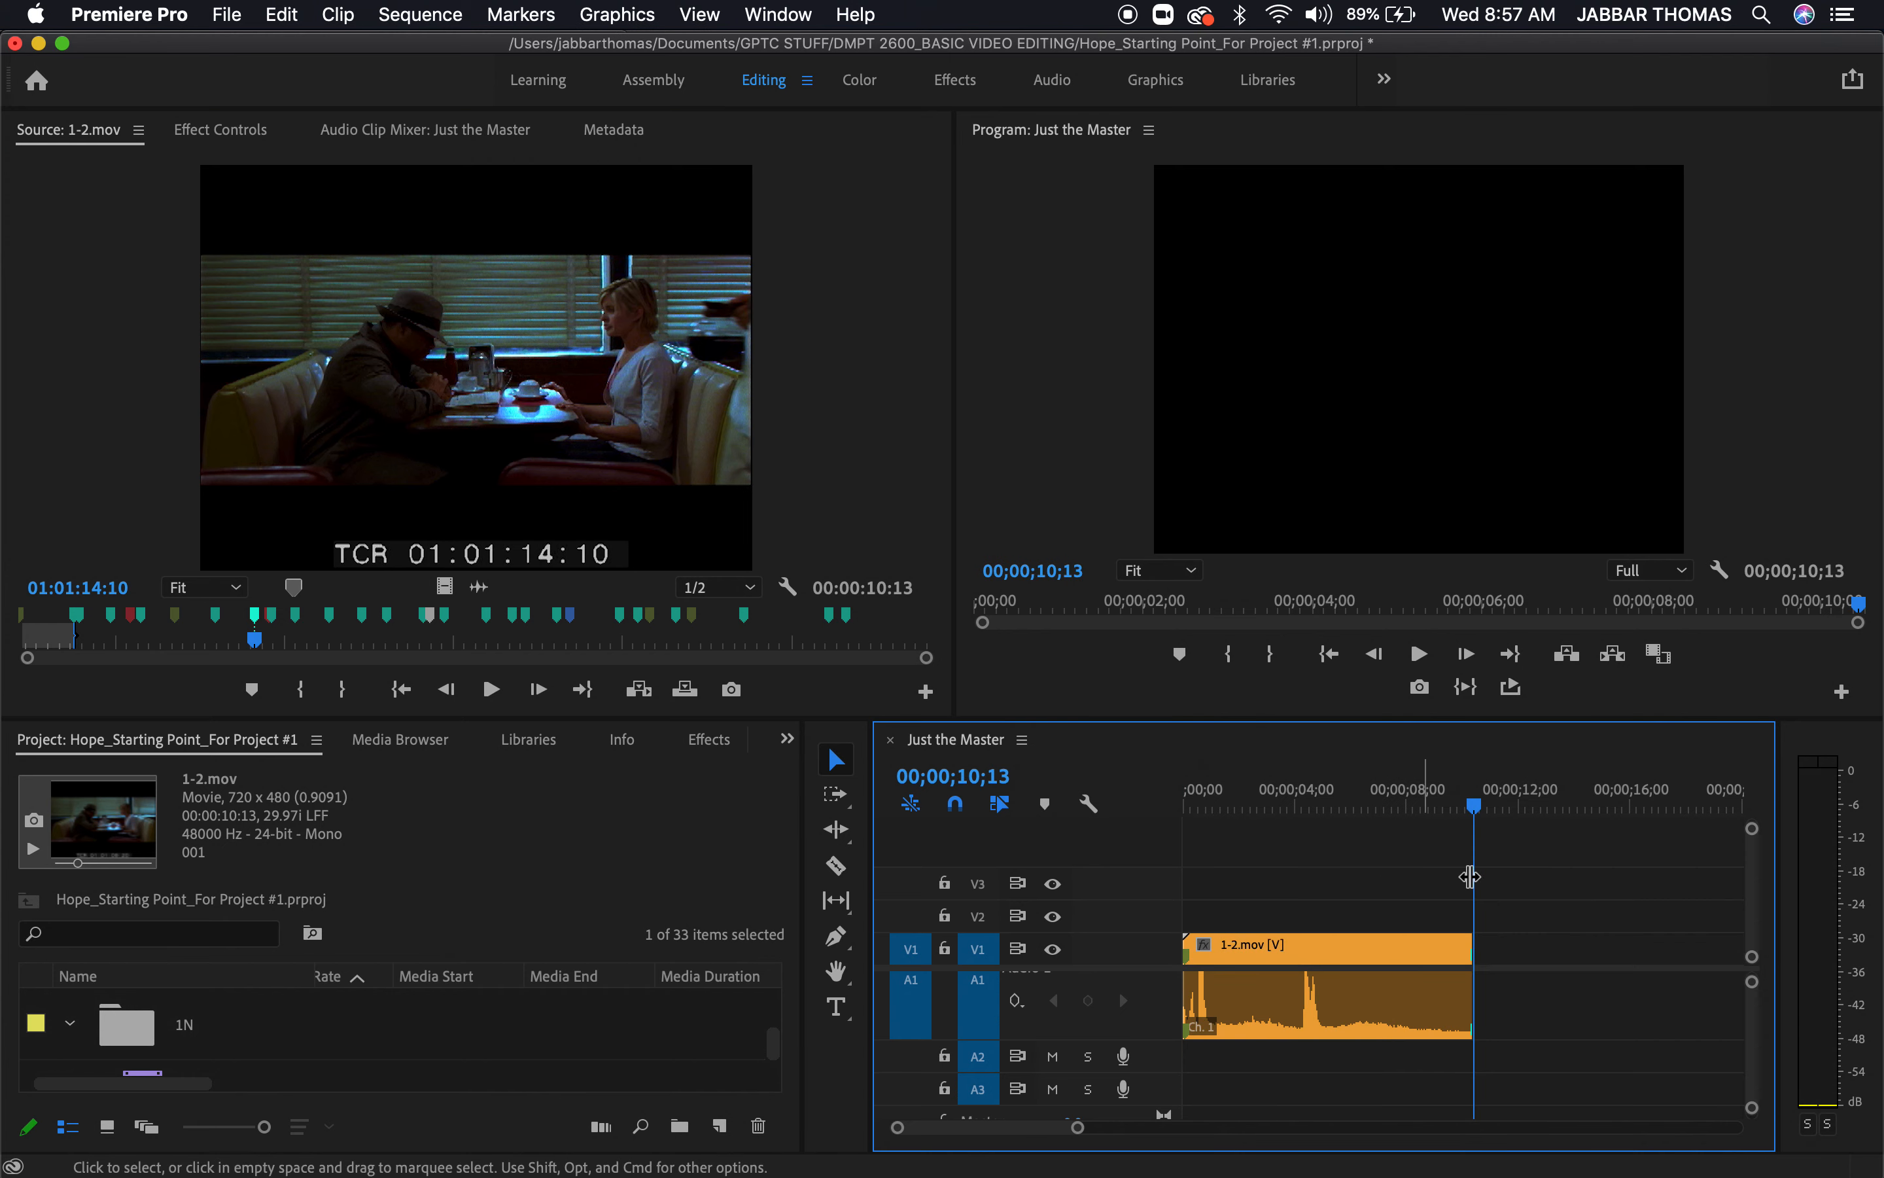
Return the Just the Master playhead to the sequence start and delete the short 1-2.mov clip from the timeline
key(backslash)
drag(1471, 802, 1177, 769)
click(1297, 949)
key(Delete)
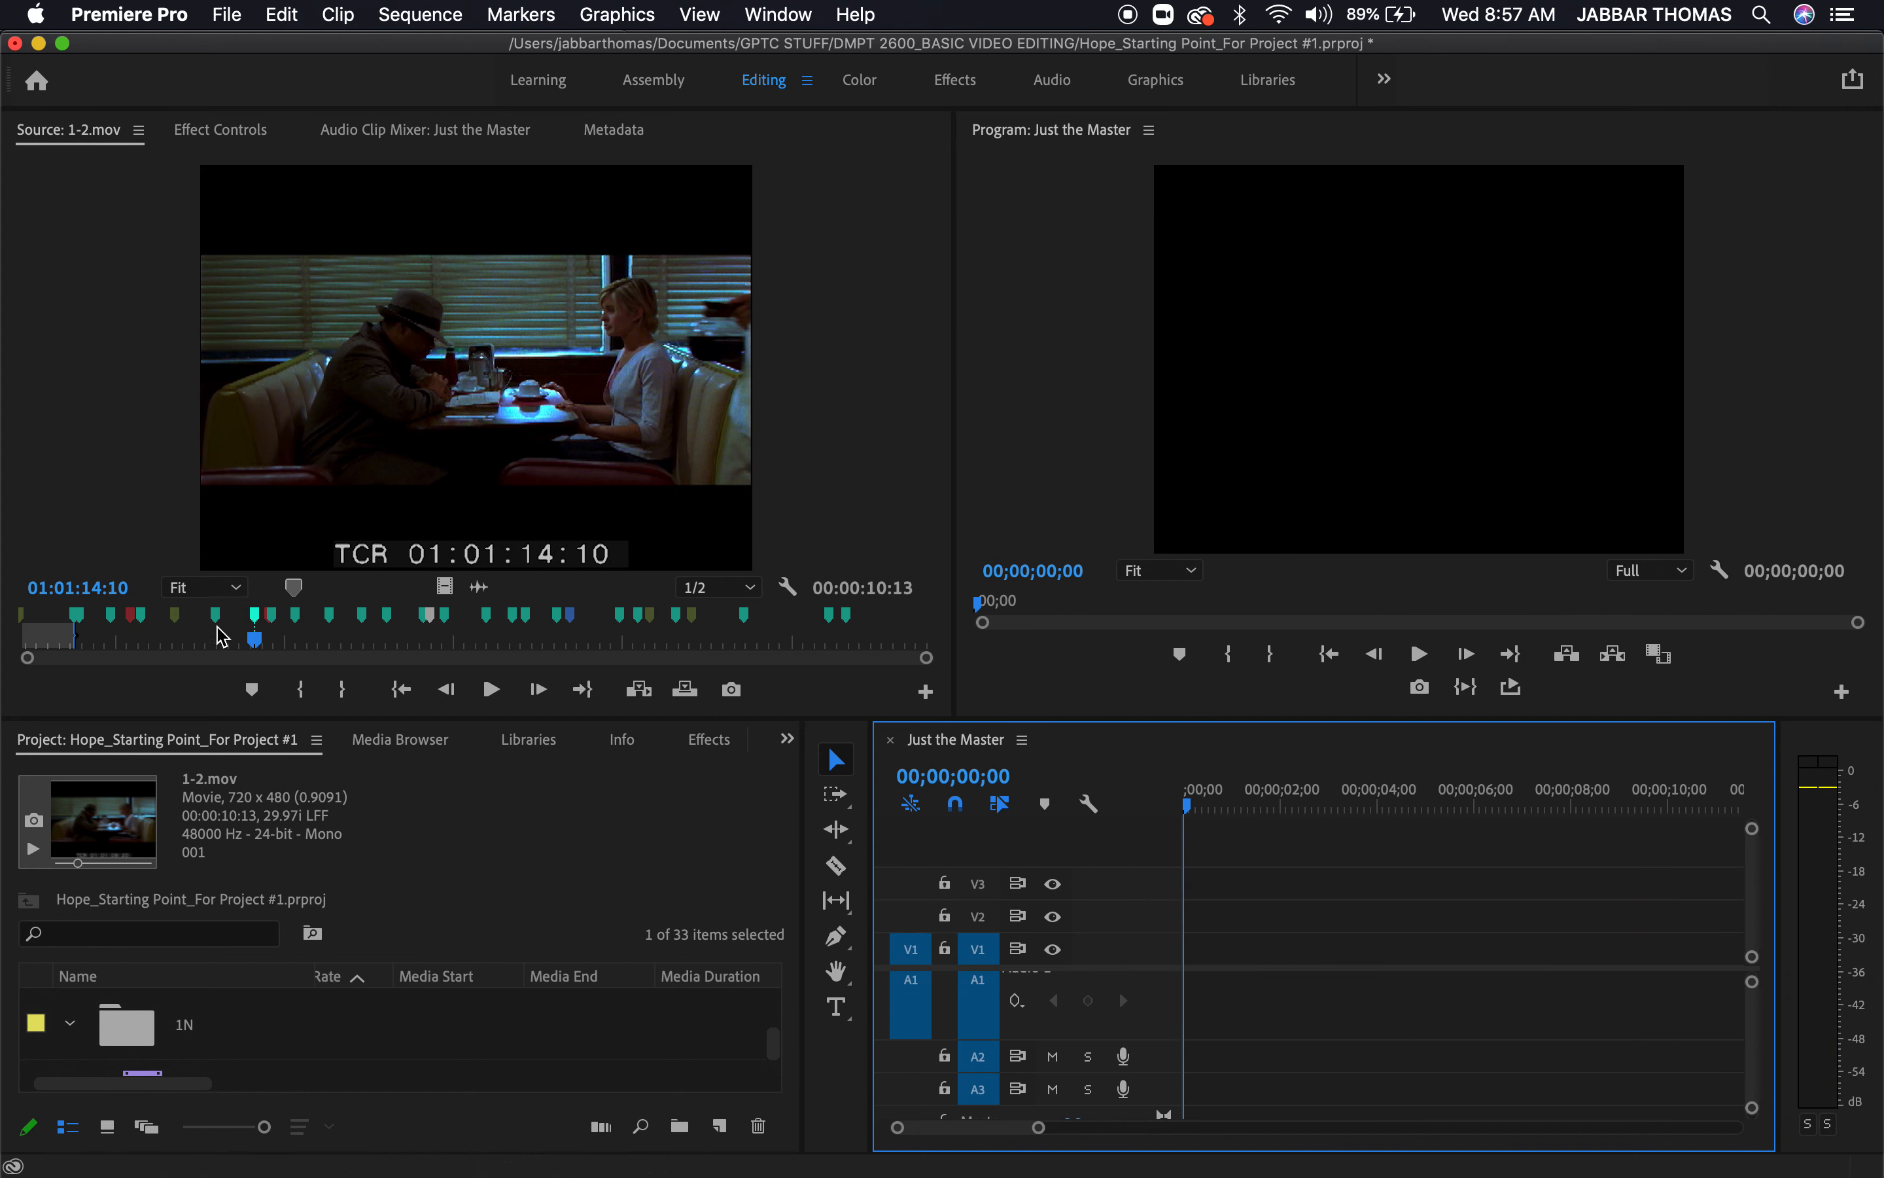
Mark the out point at the very end of 1-2.mov and overwrite the full take at the start of the Just the Master timeline
click(269, 645)
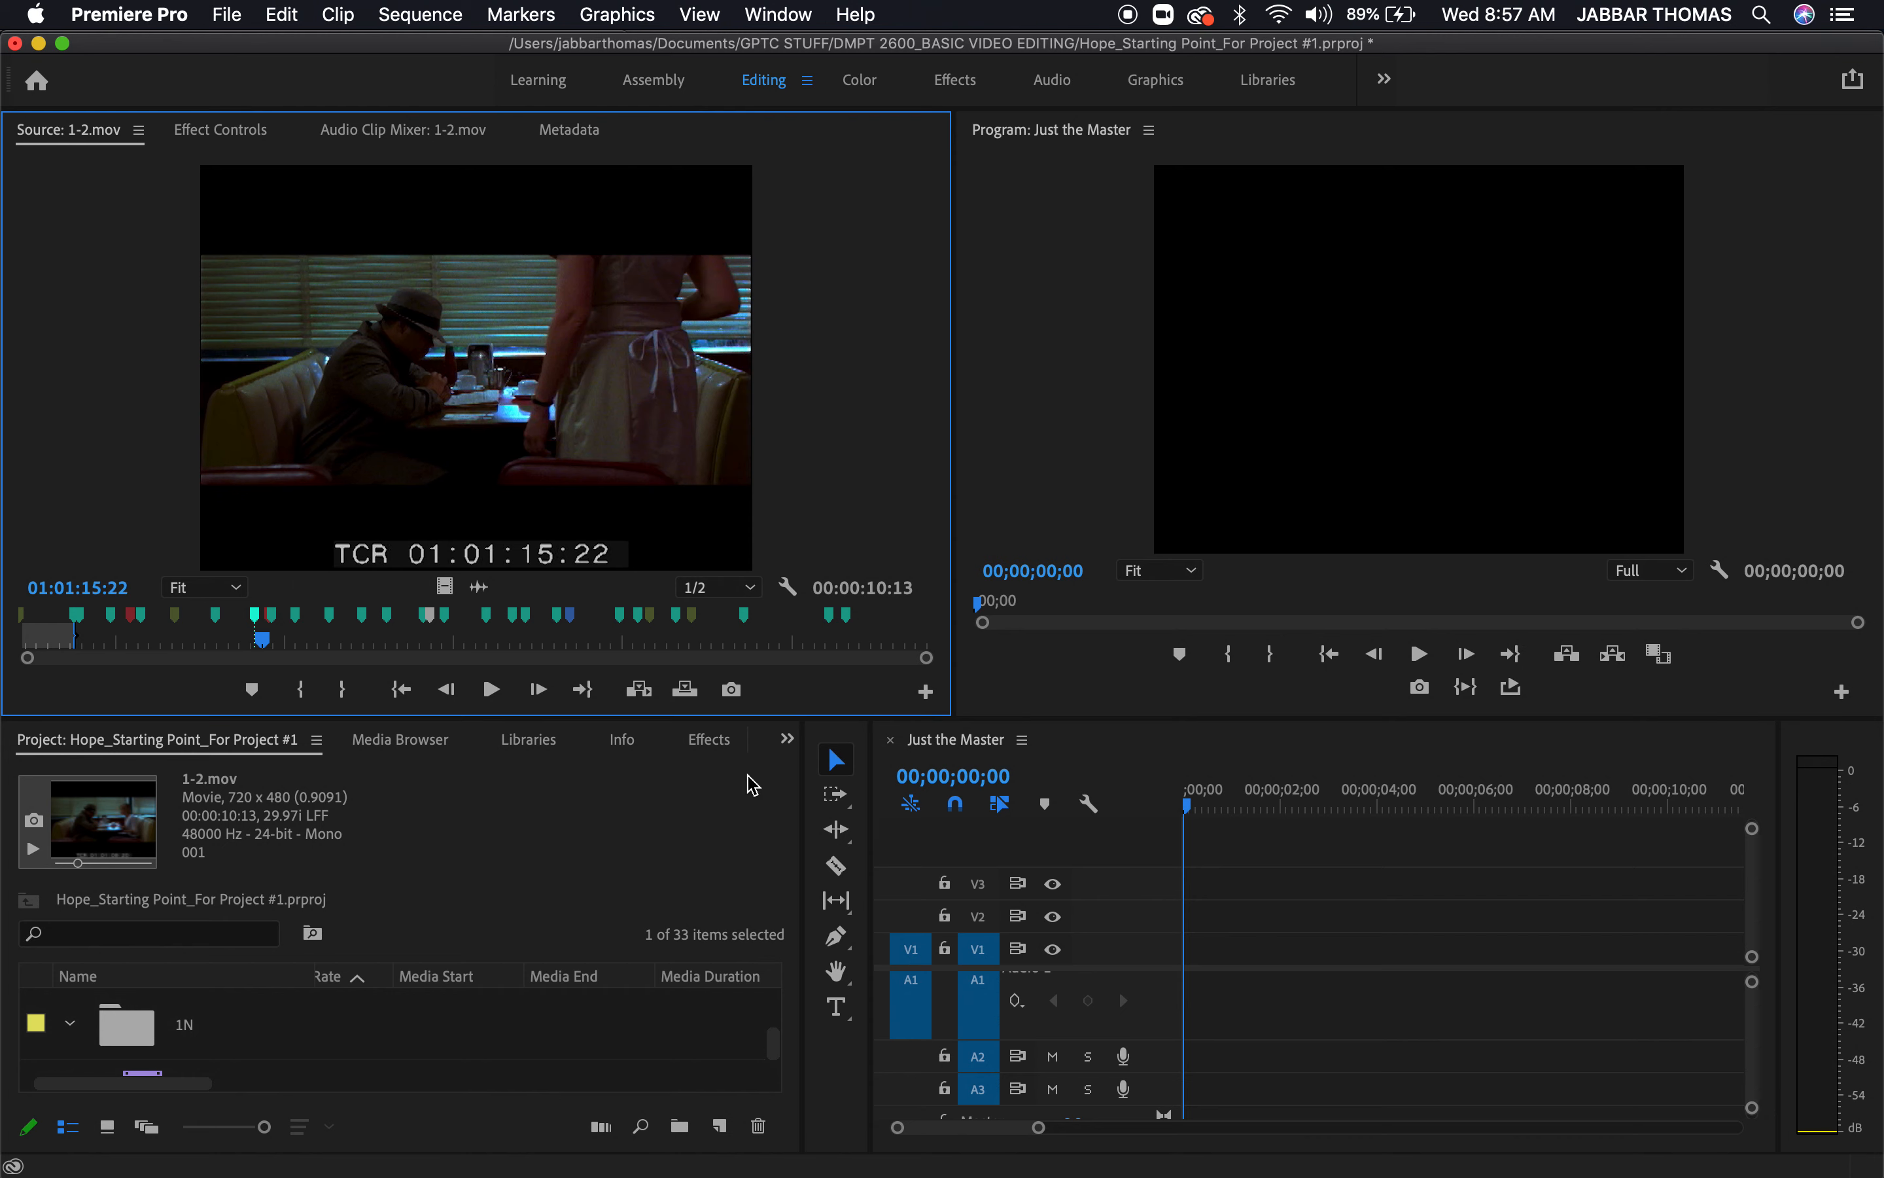
click(458, 645)
drag(694, 643, 999, 716)
key(o)
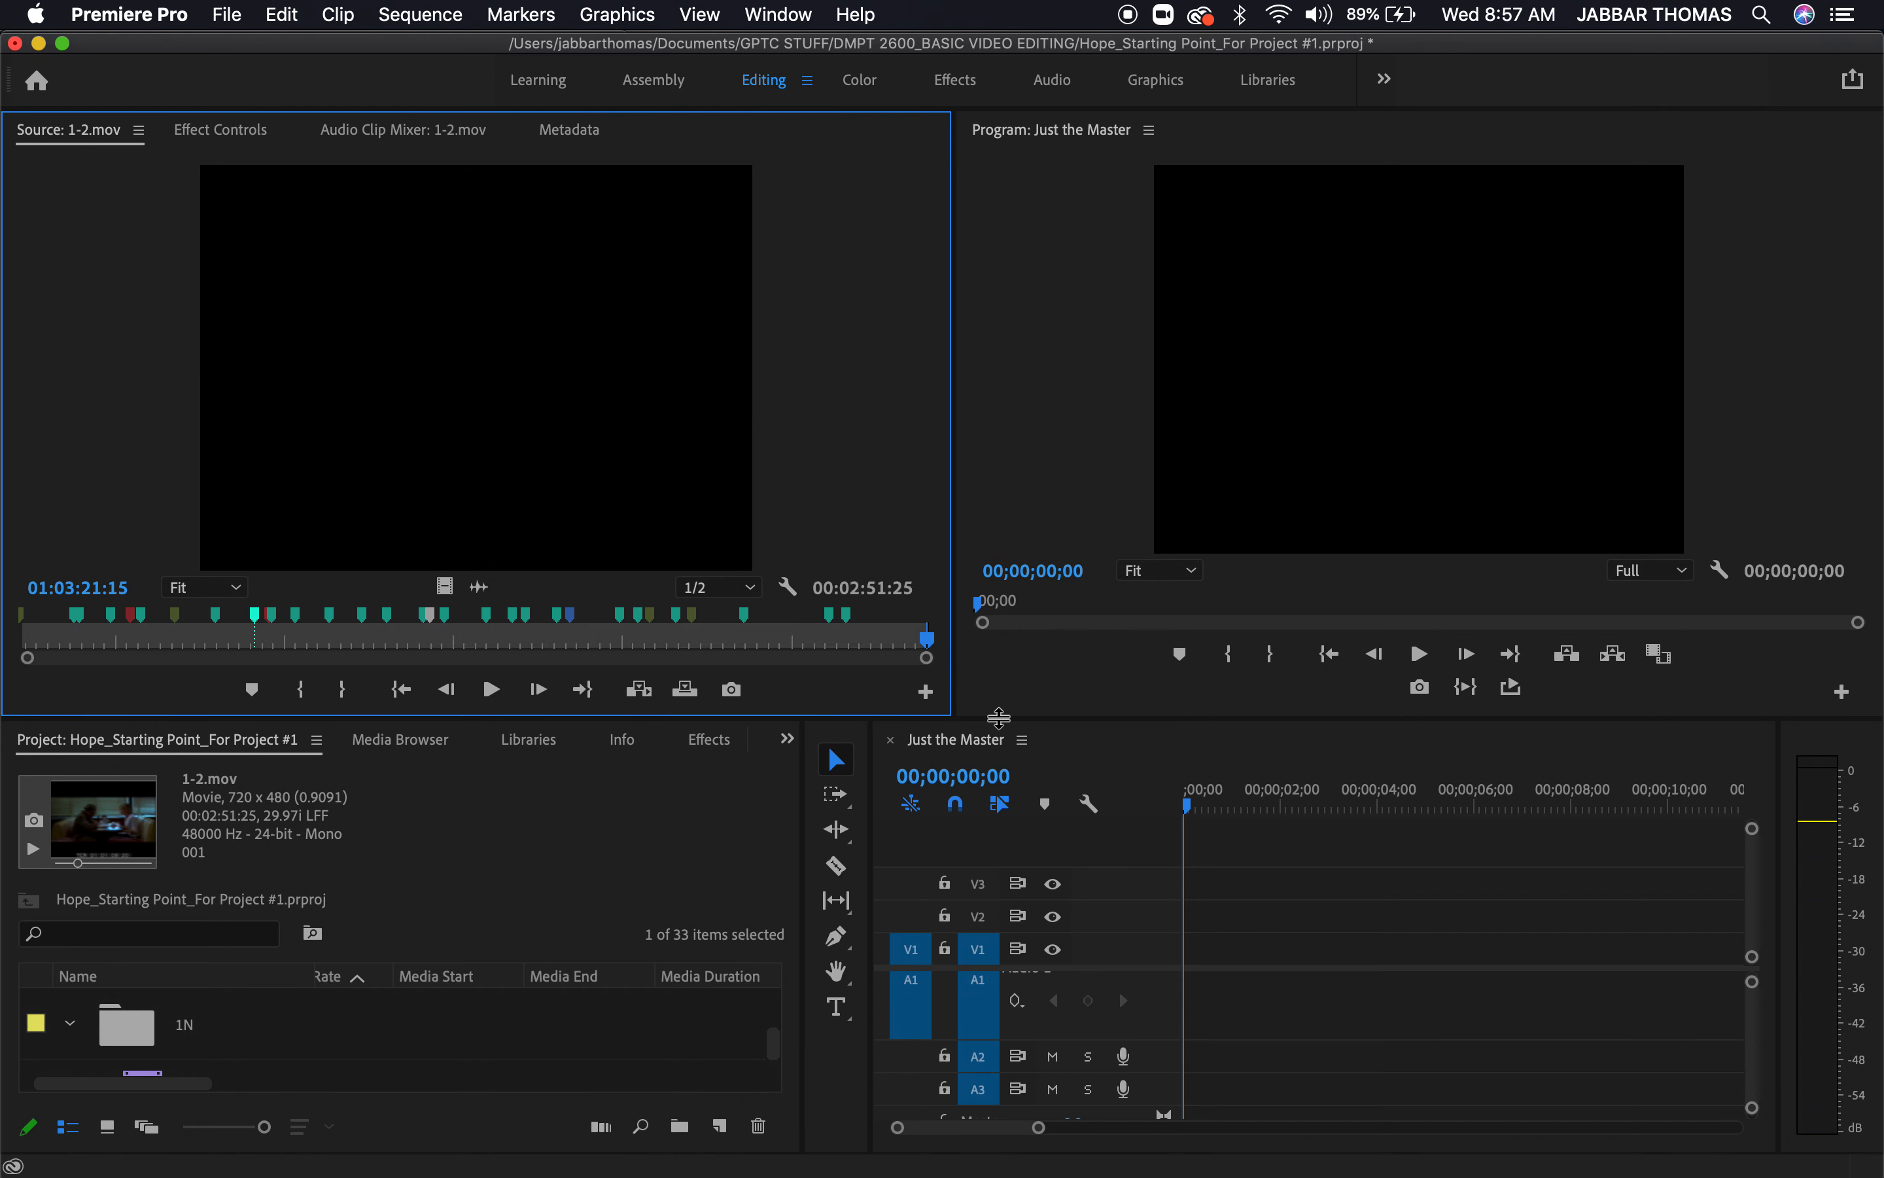
click(1098, 775)
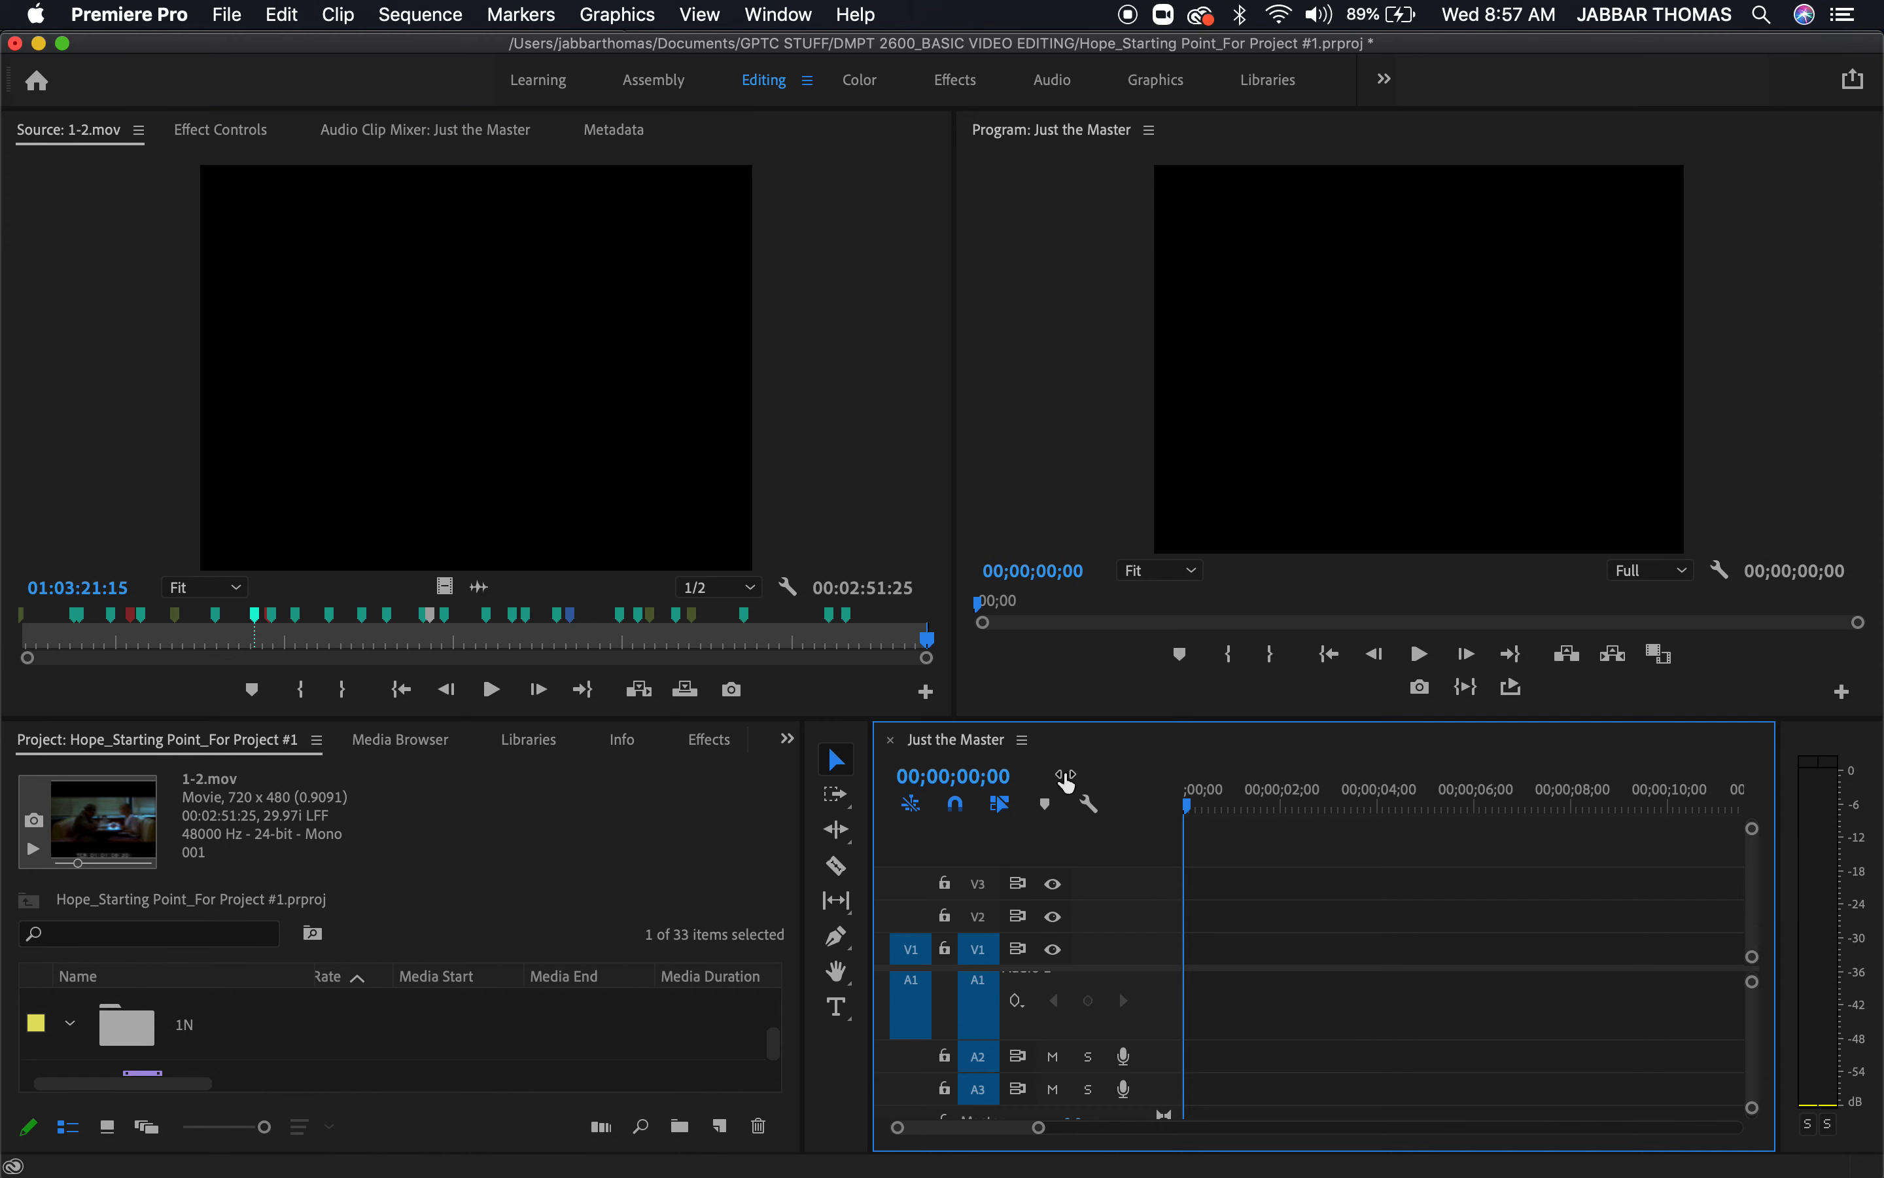
key(i)
key(period)
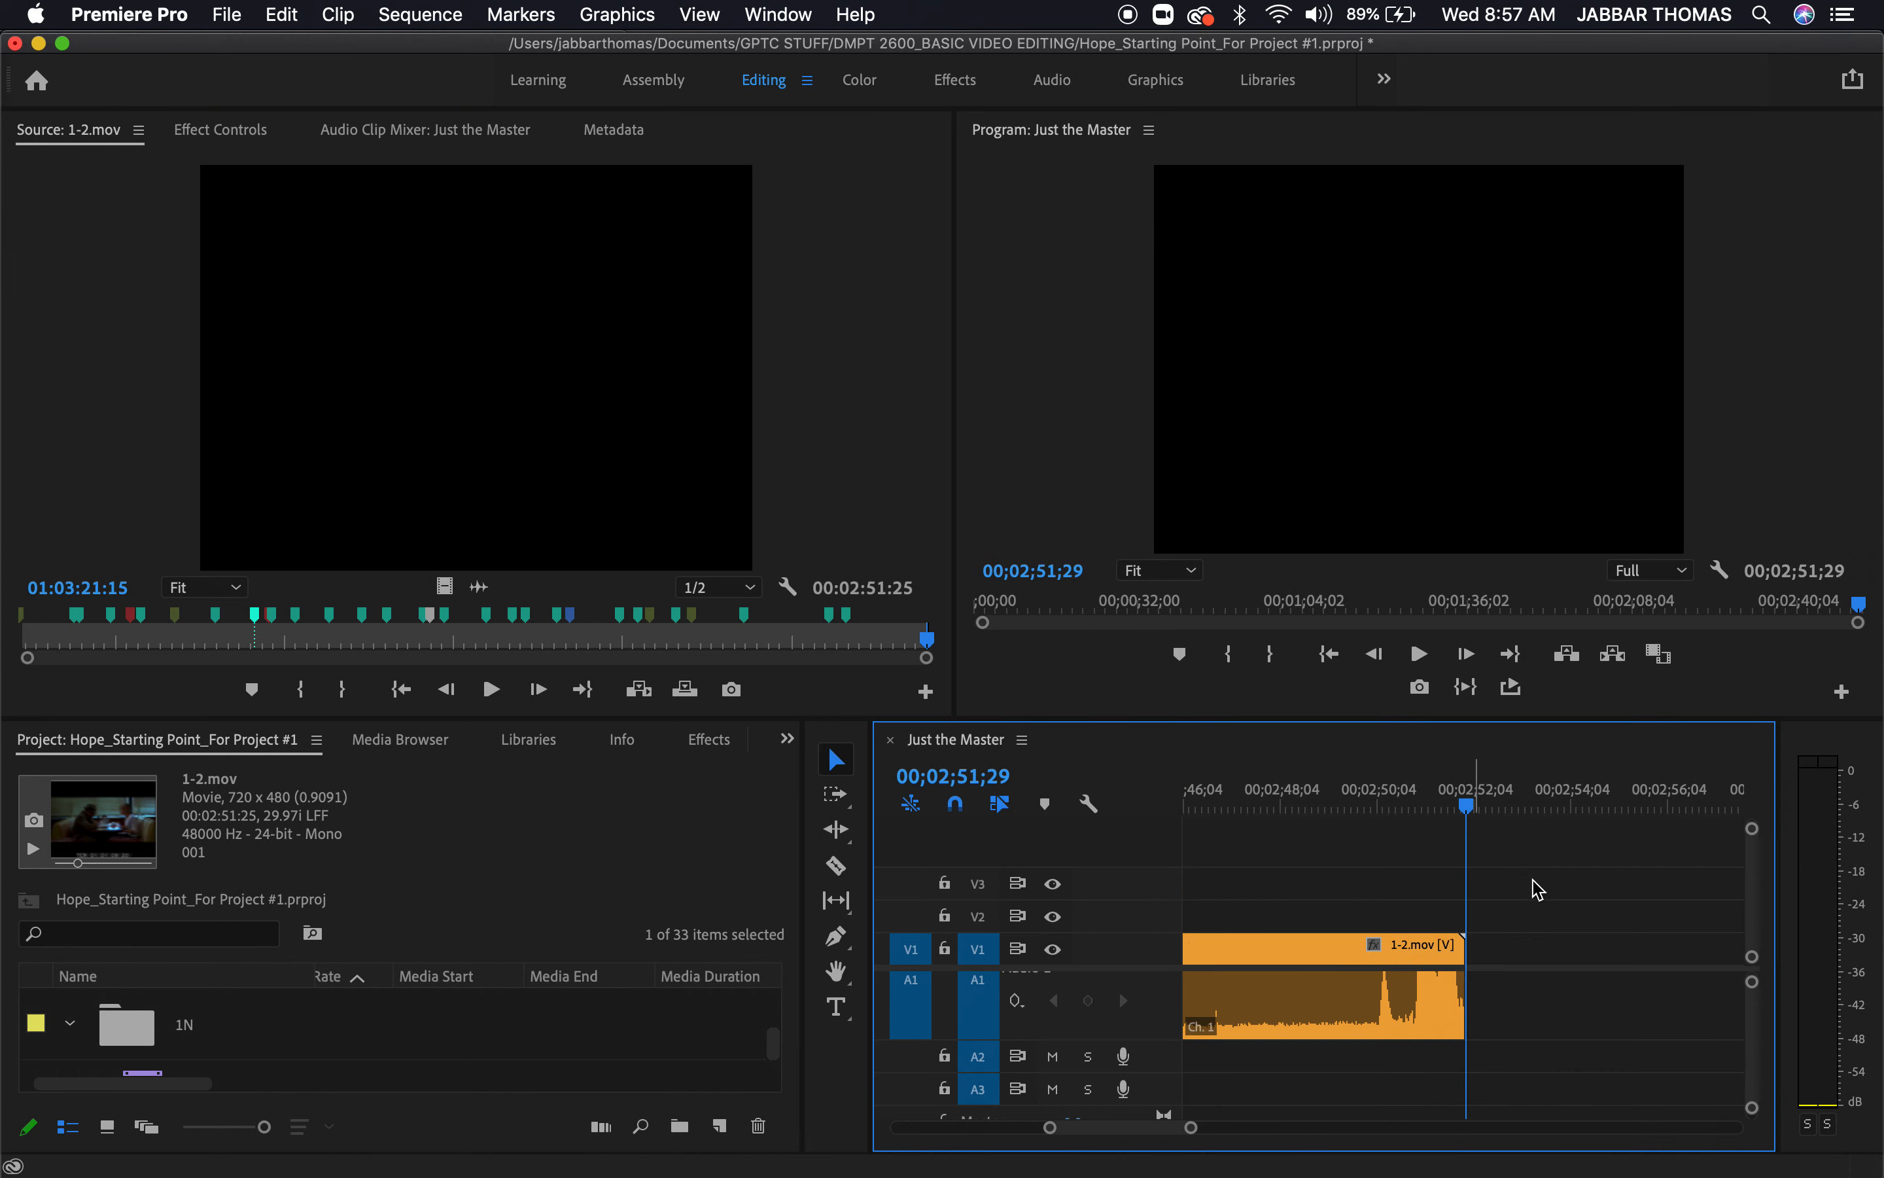
Fit the whole Just the Master sequence in the timeline and scrub through the 1-2.mov clip to about 00;00;39;16
drag(1341, 785, 706, 721)
key(backslash)
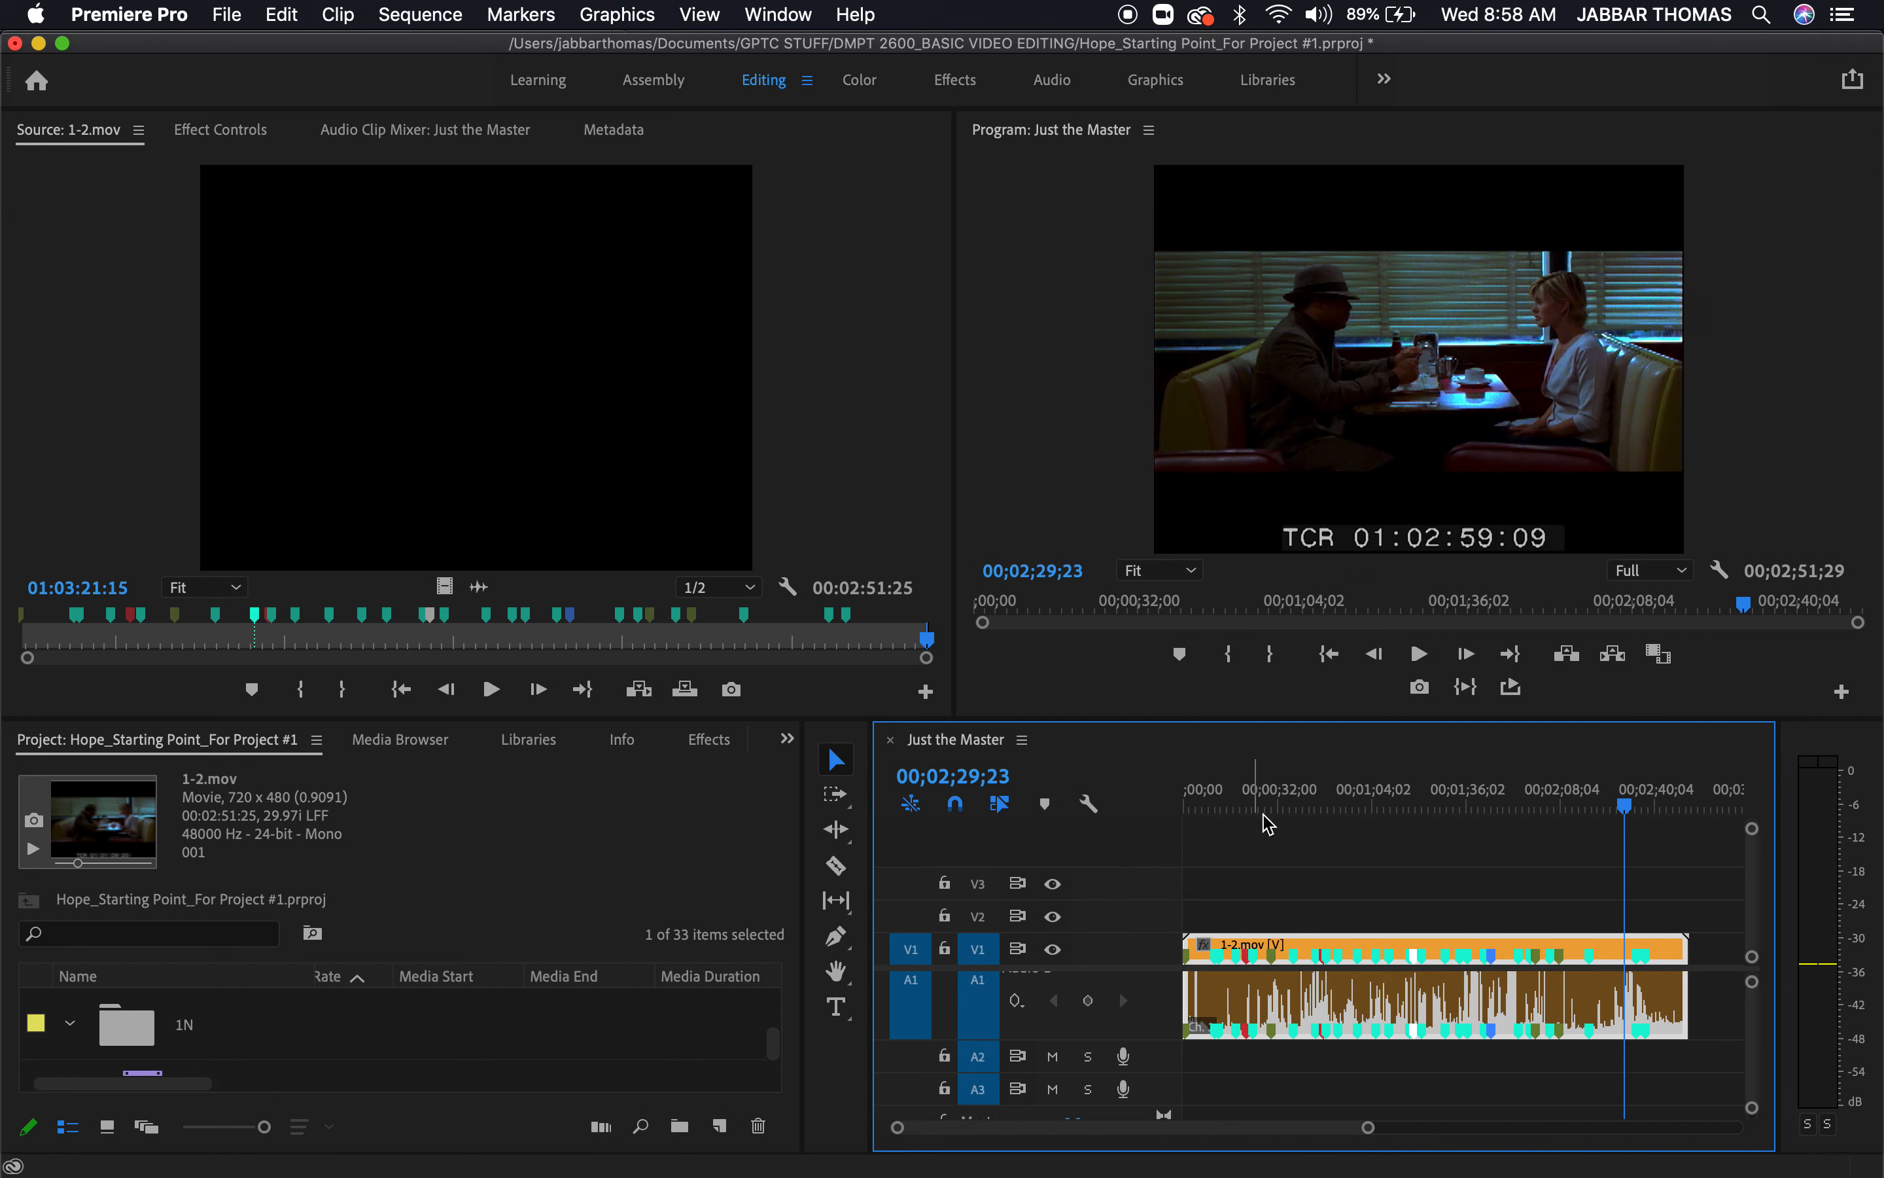
mouse_move(1298, 810)
mouse_down()
mouse_move(1190, 808)
mouse_move(1308, 819)
mouse_up()
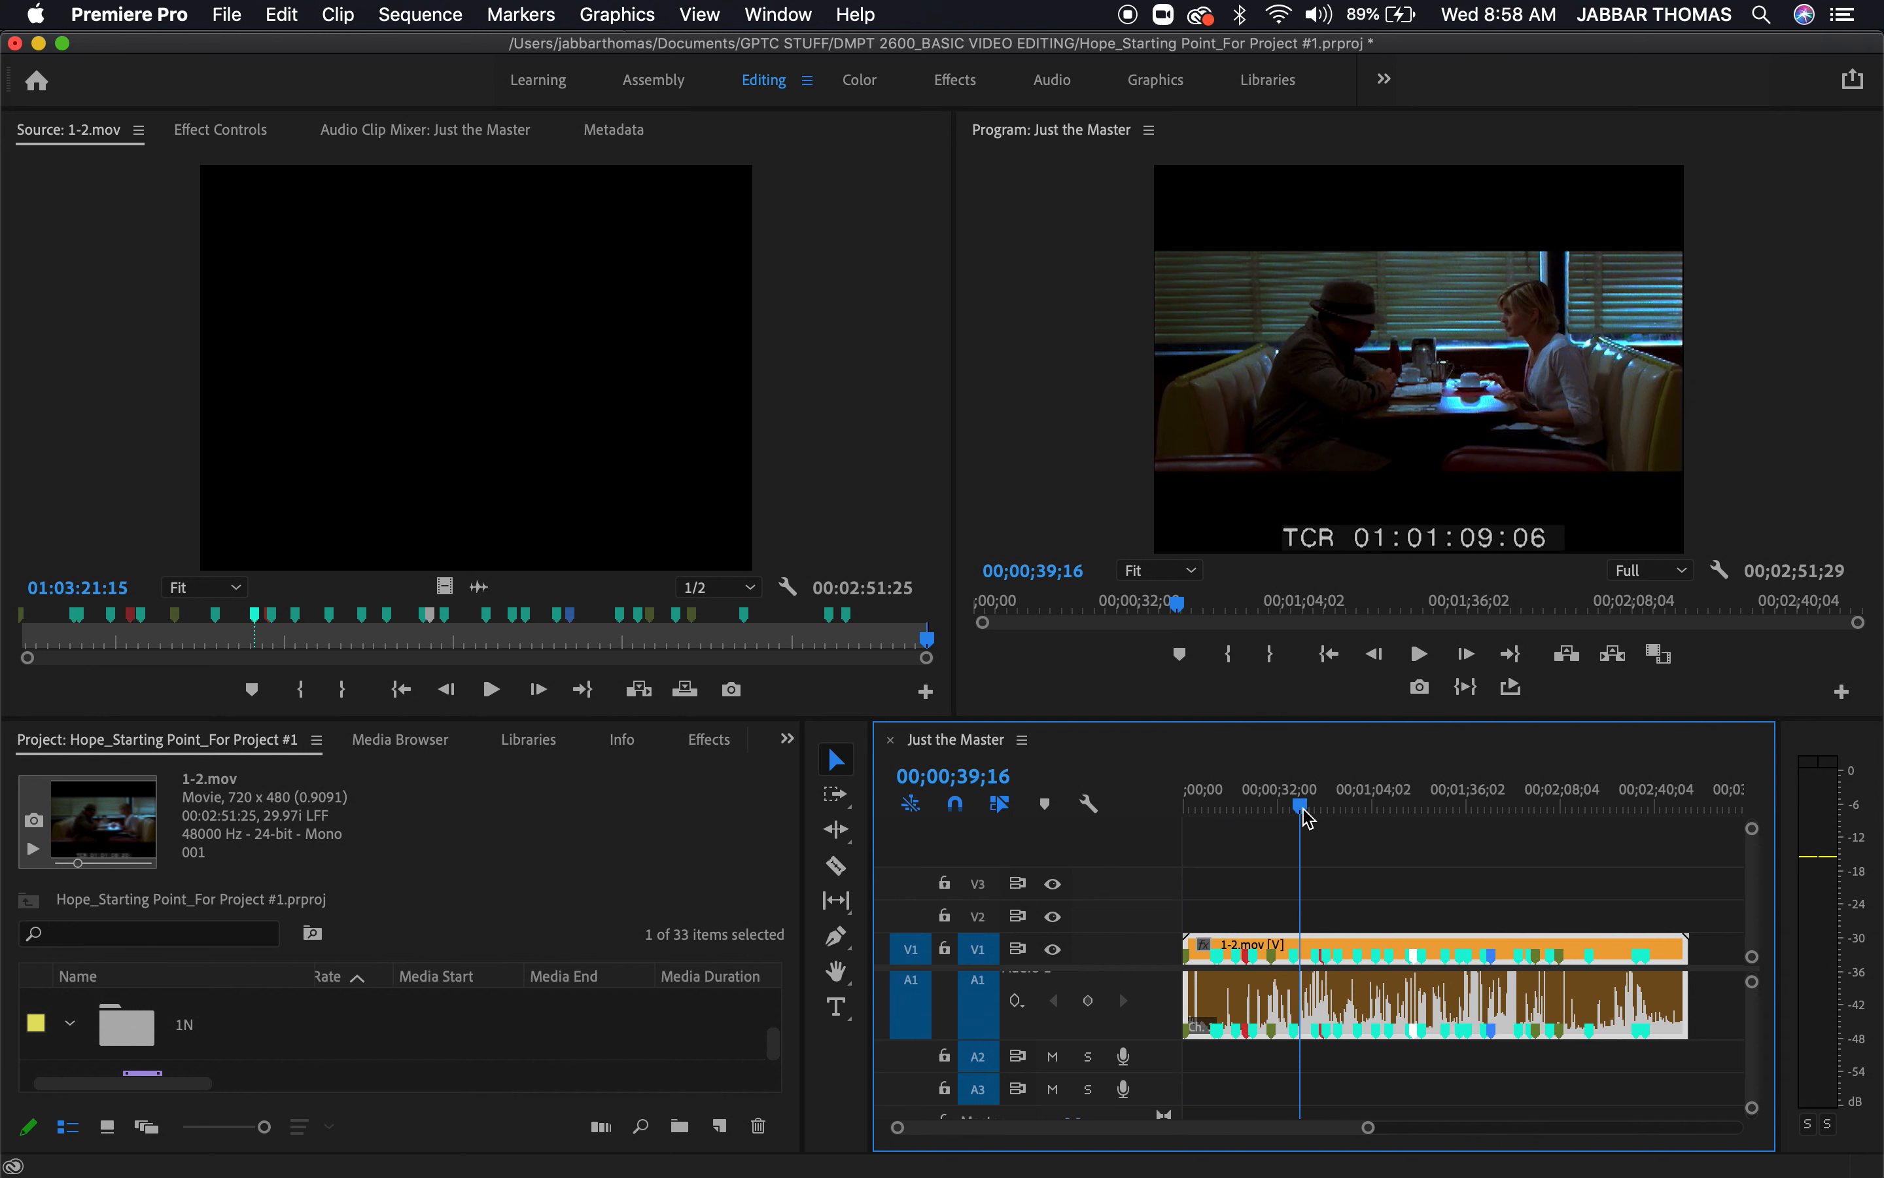
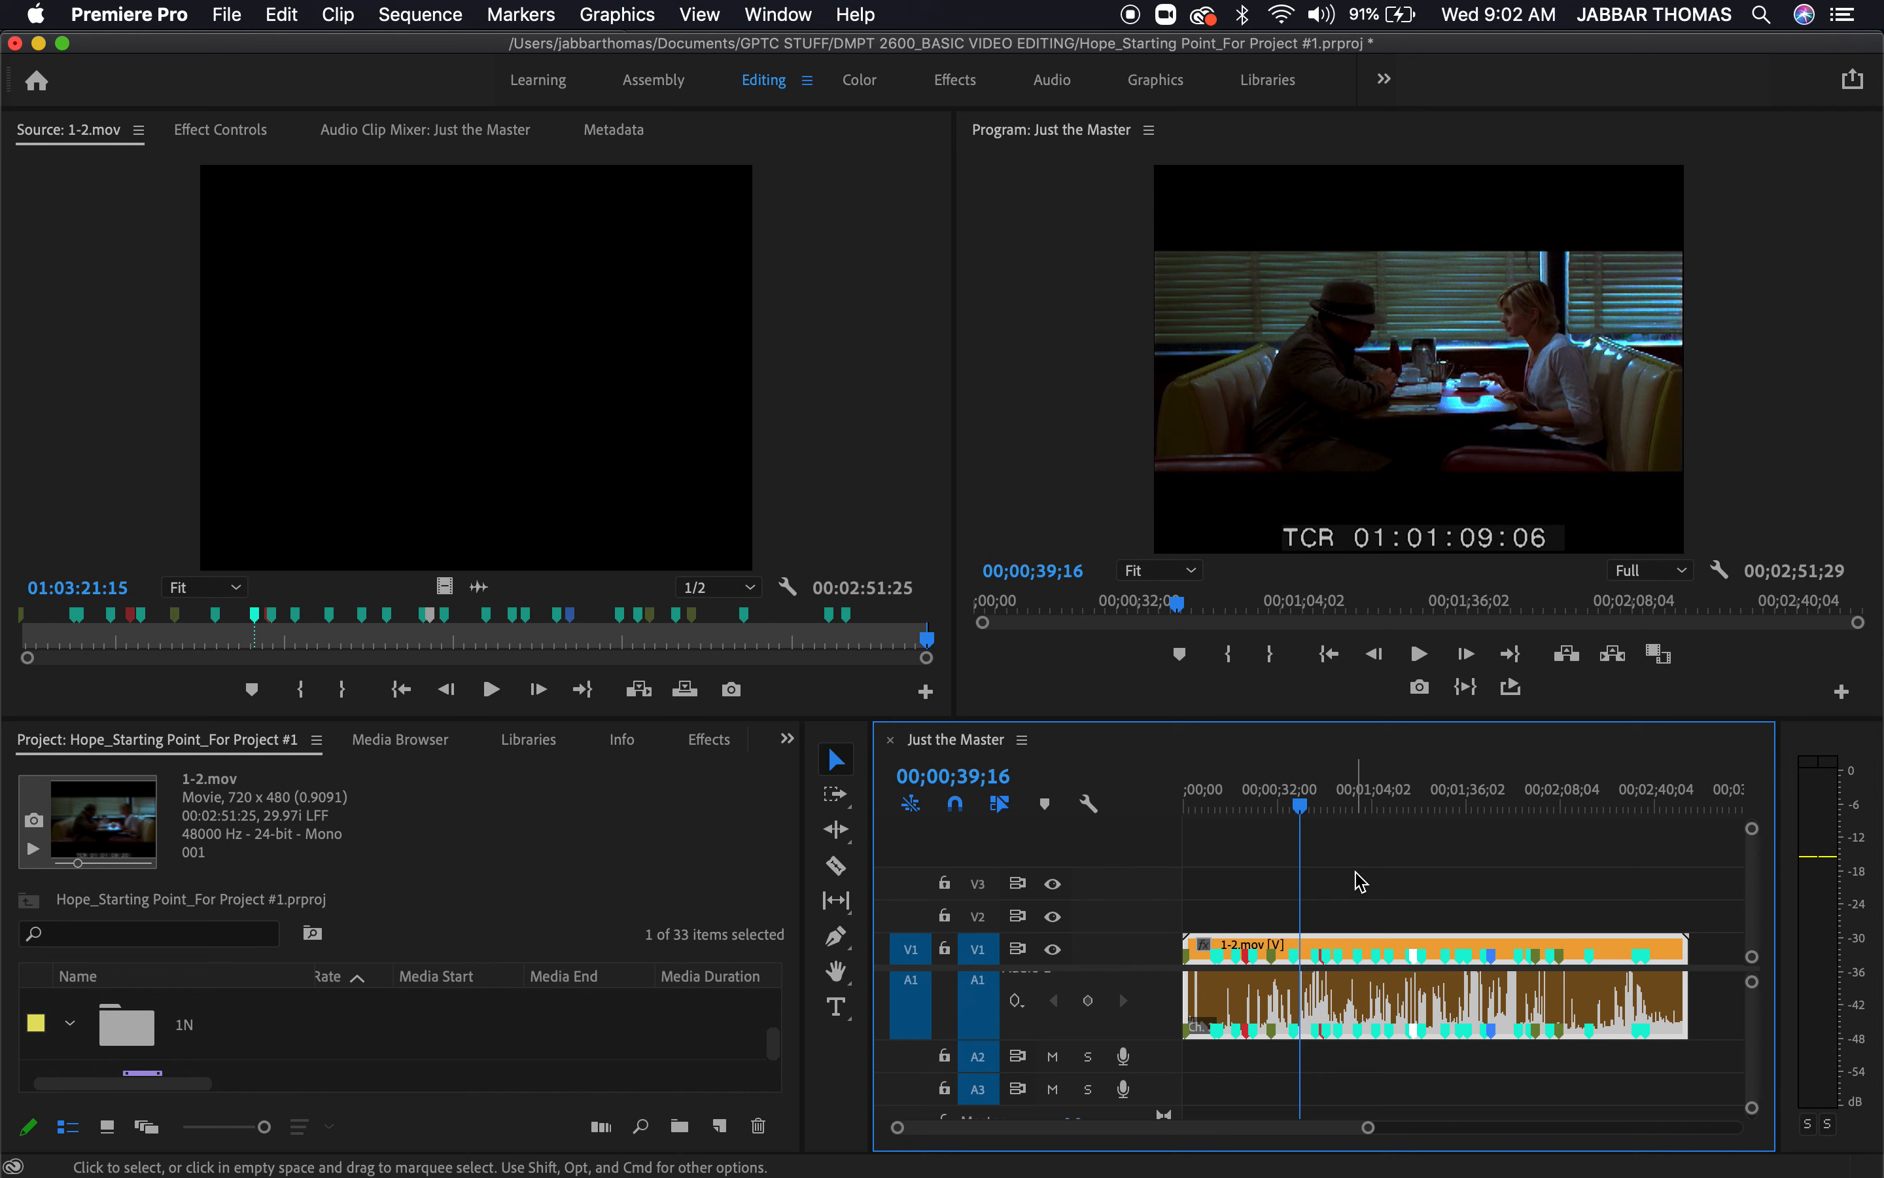
Play the Just the Master sequence from its start in the maximised Program monitor and stop at about 00;00;10;05
drag(1301, 807, 1169, 831)
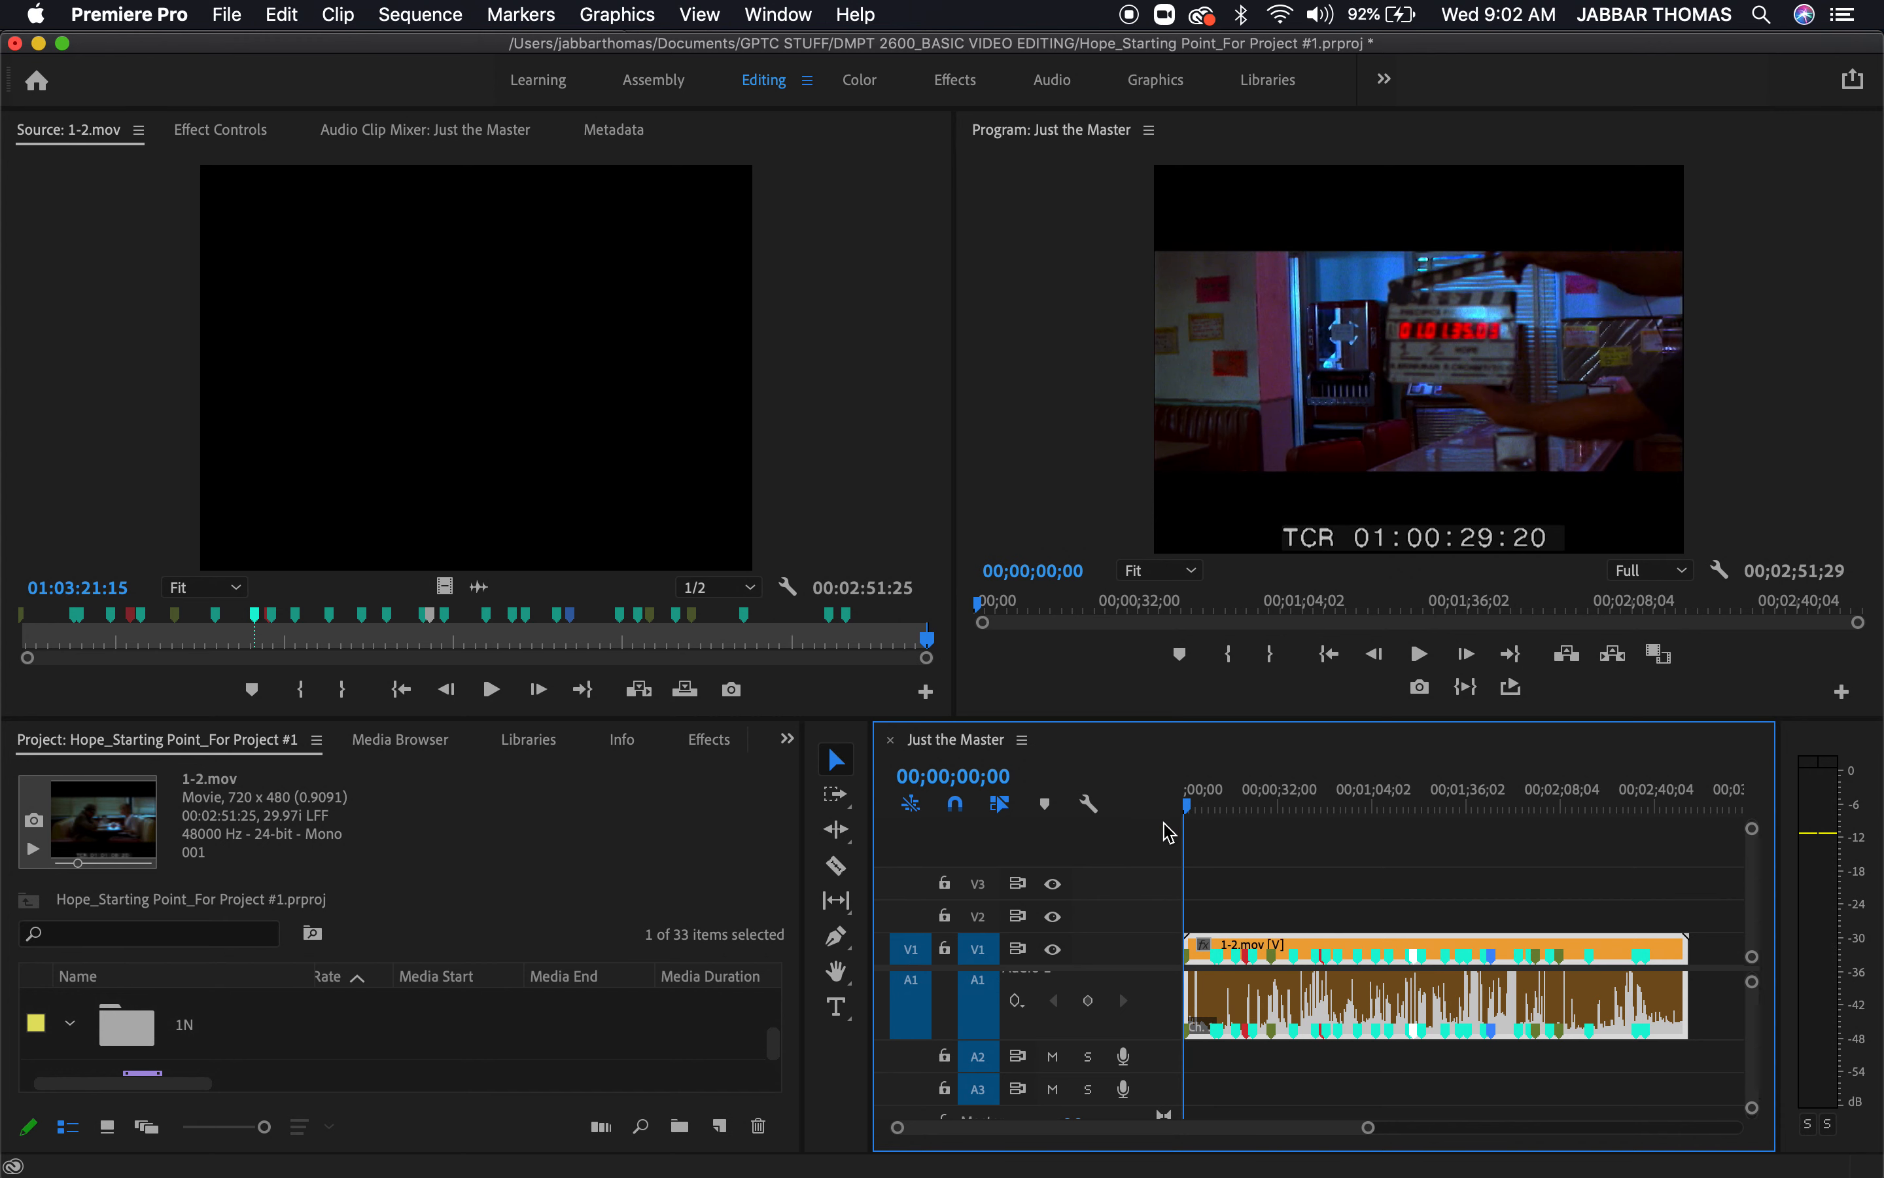
key(space)
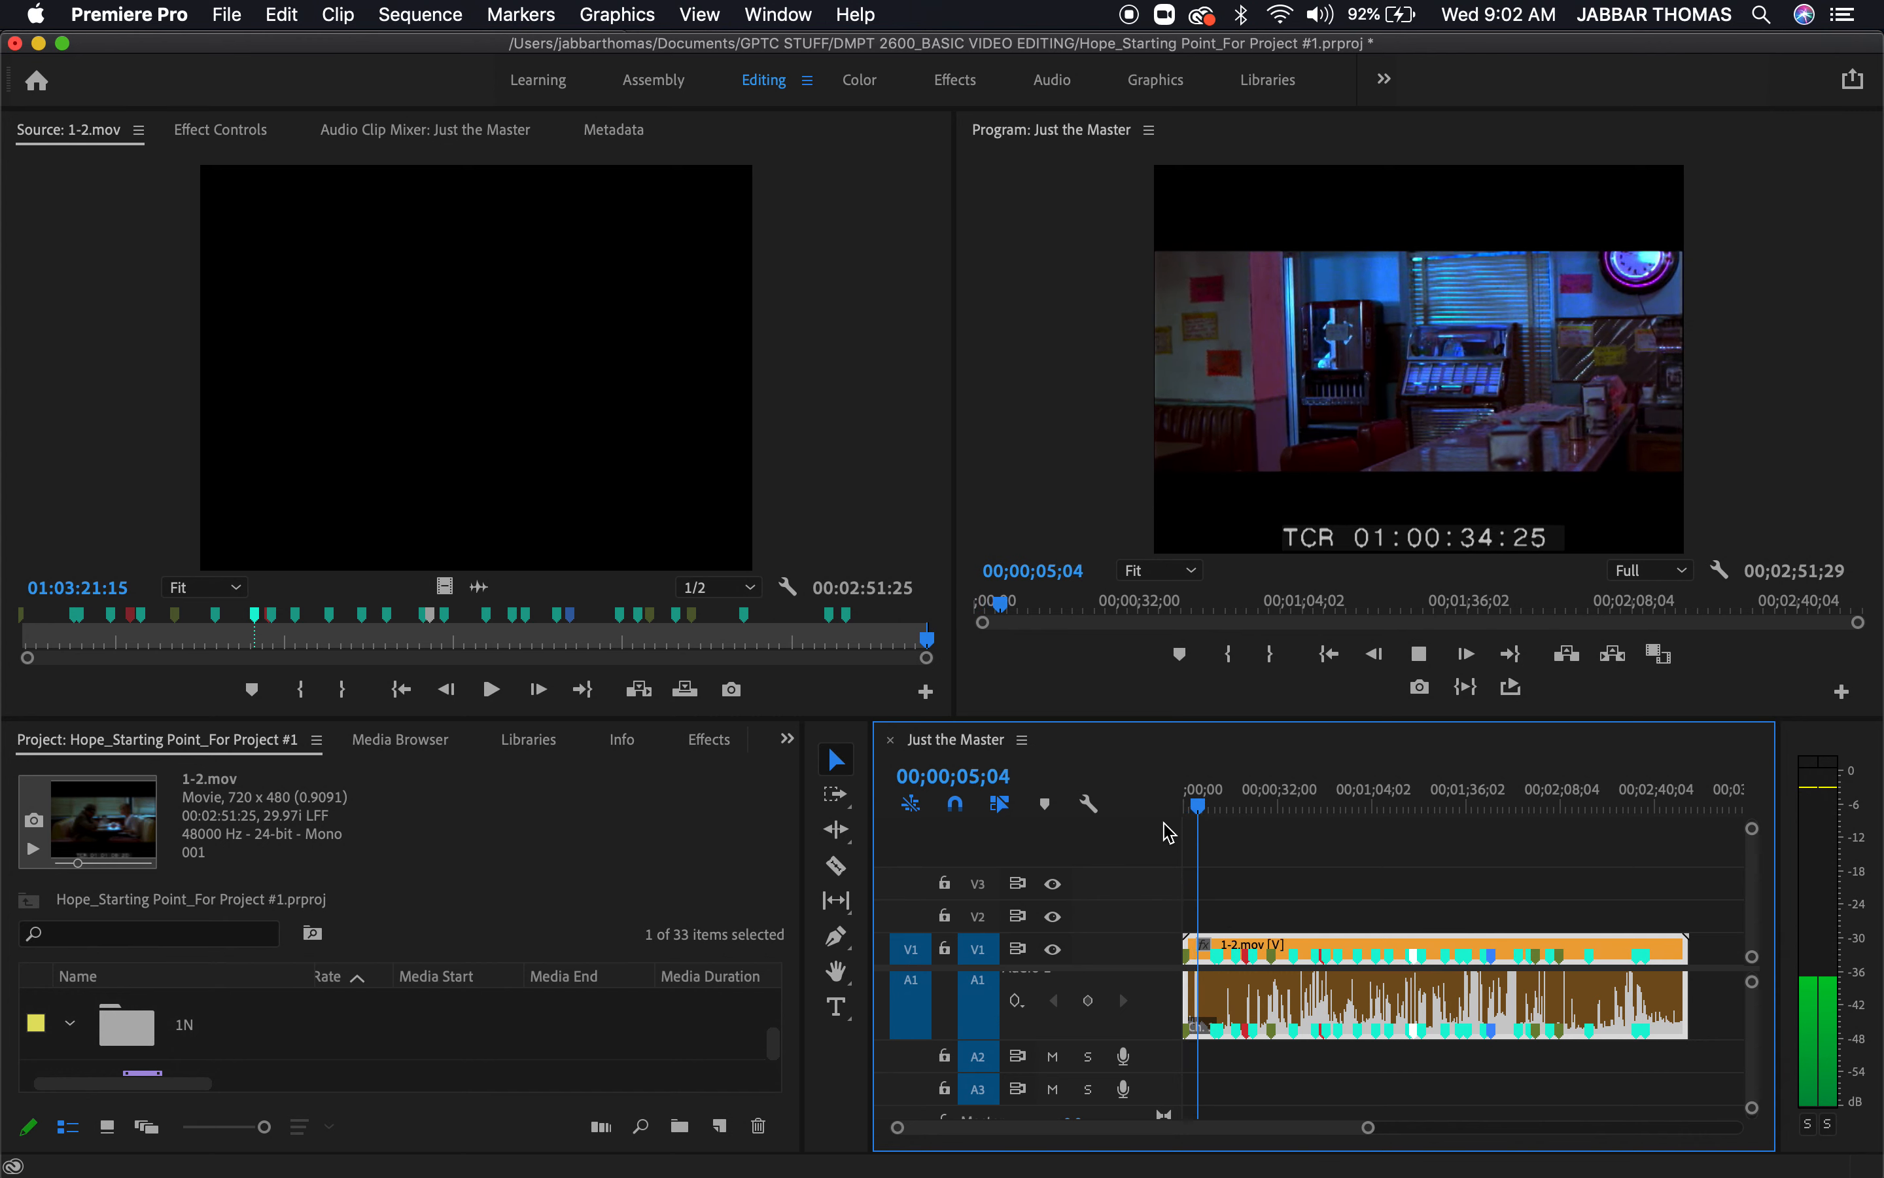
key(grave)
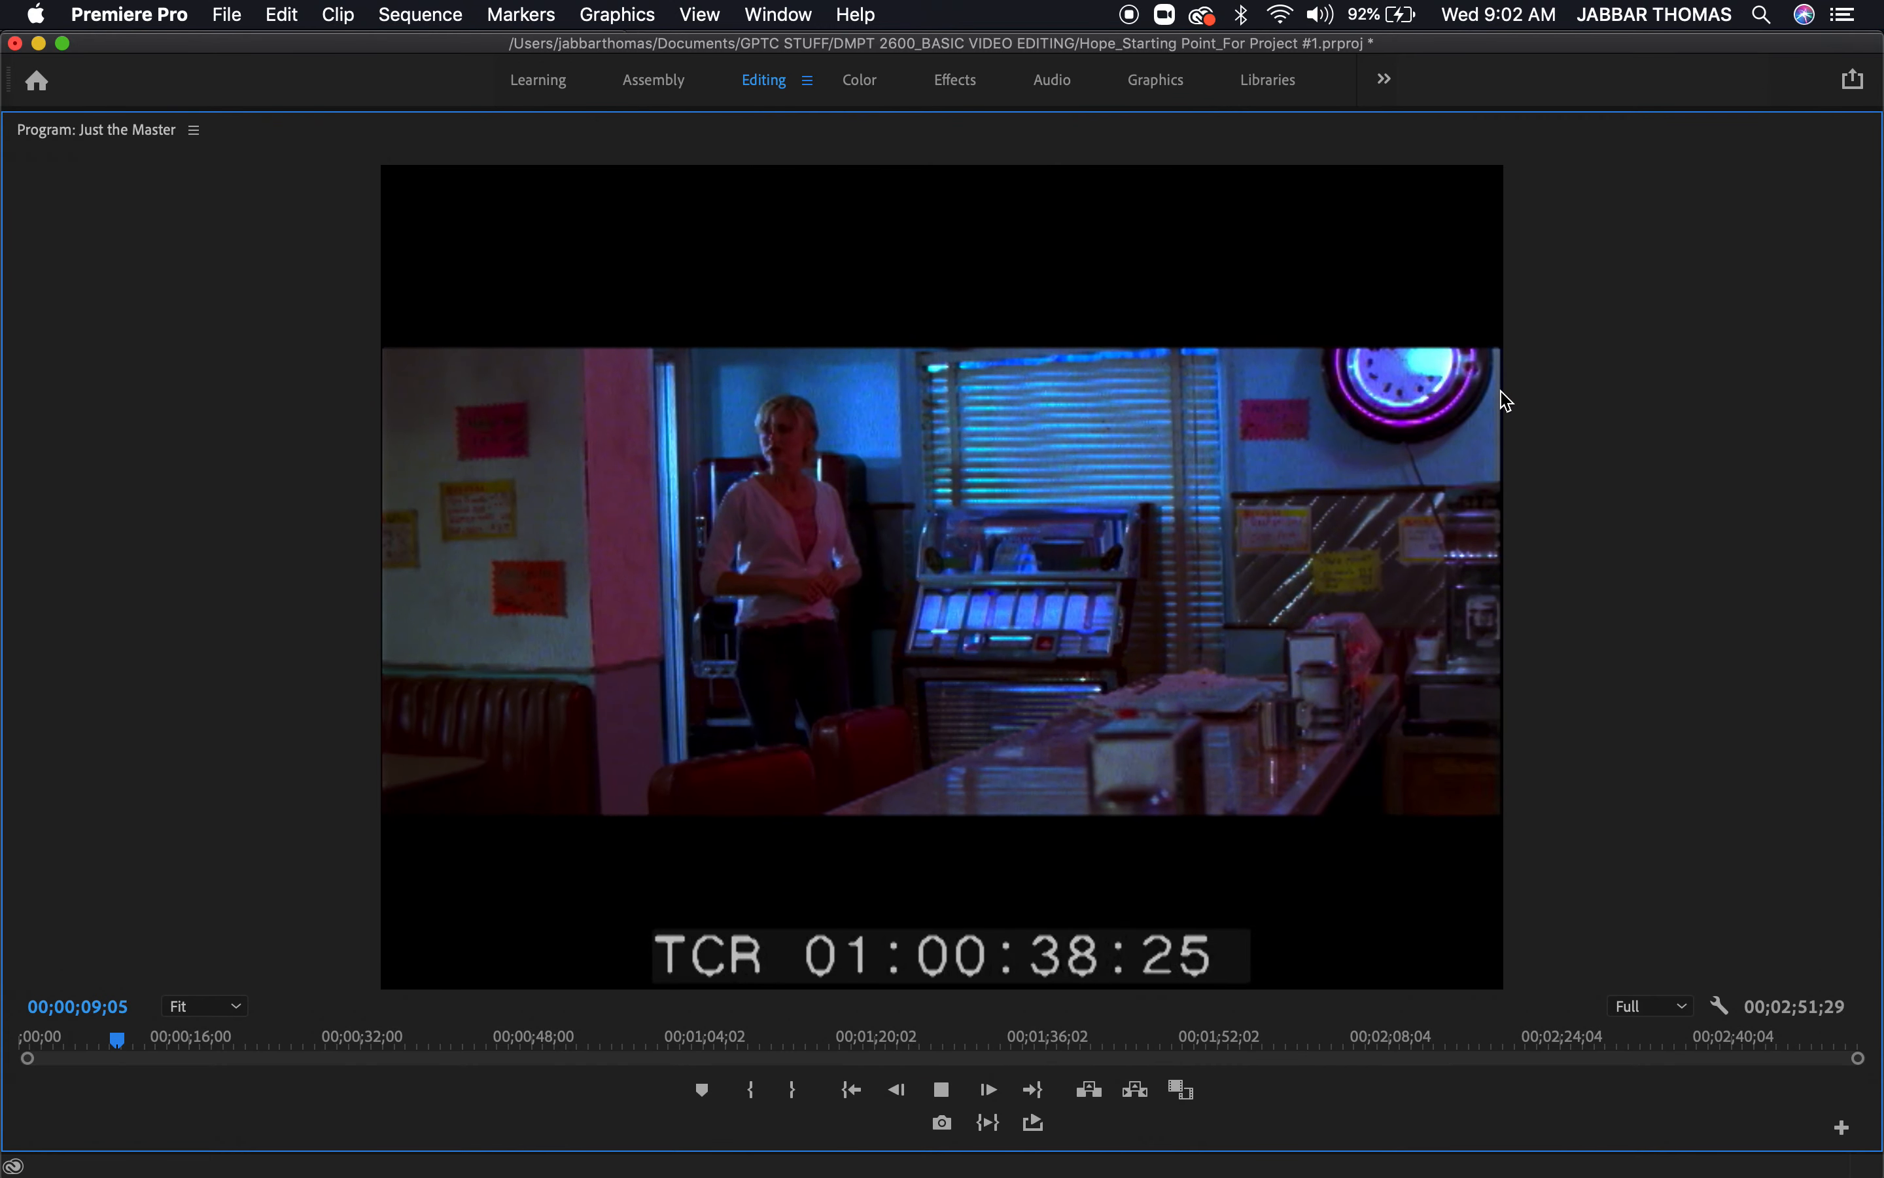
key(space)
key(grave)
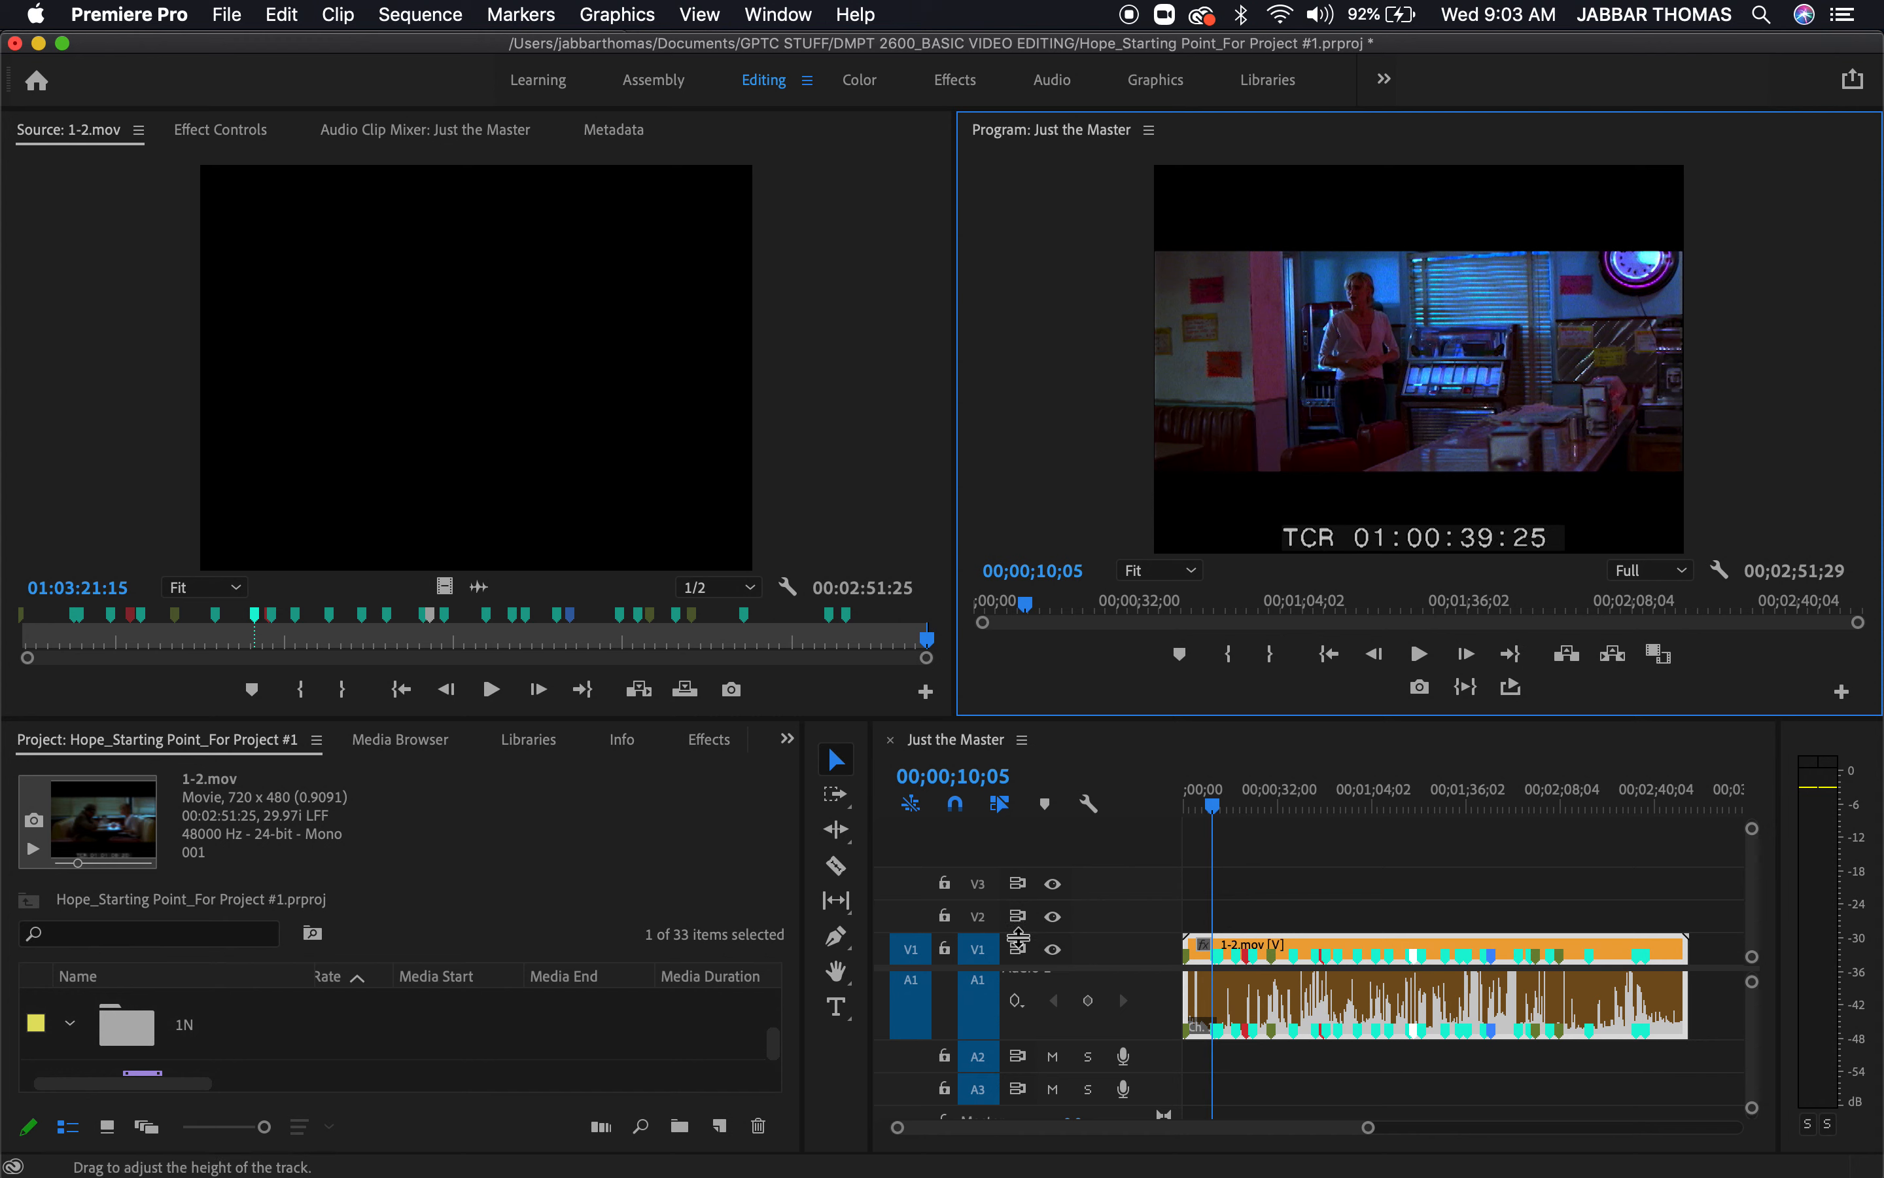
Move the playhead to the Cut marker at 00;00;10;13 on the 1-2.mov clip and read the marker's comment
key(=)
key(=)
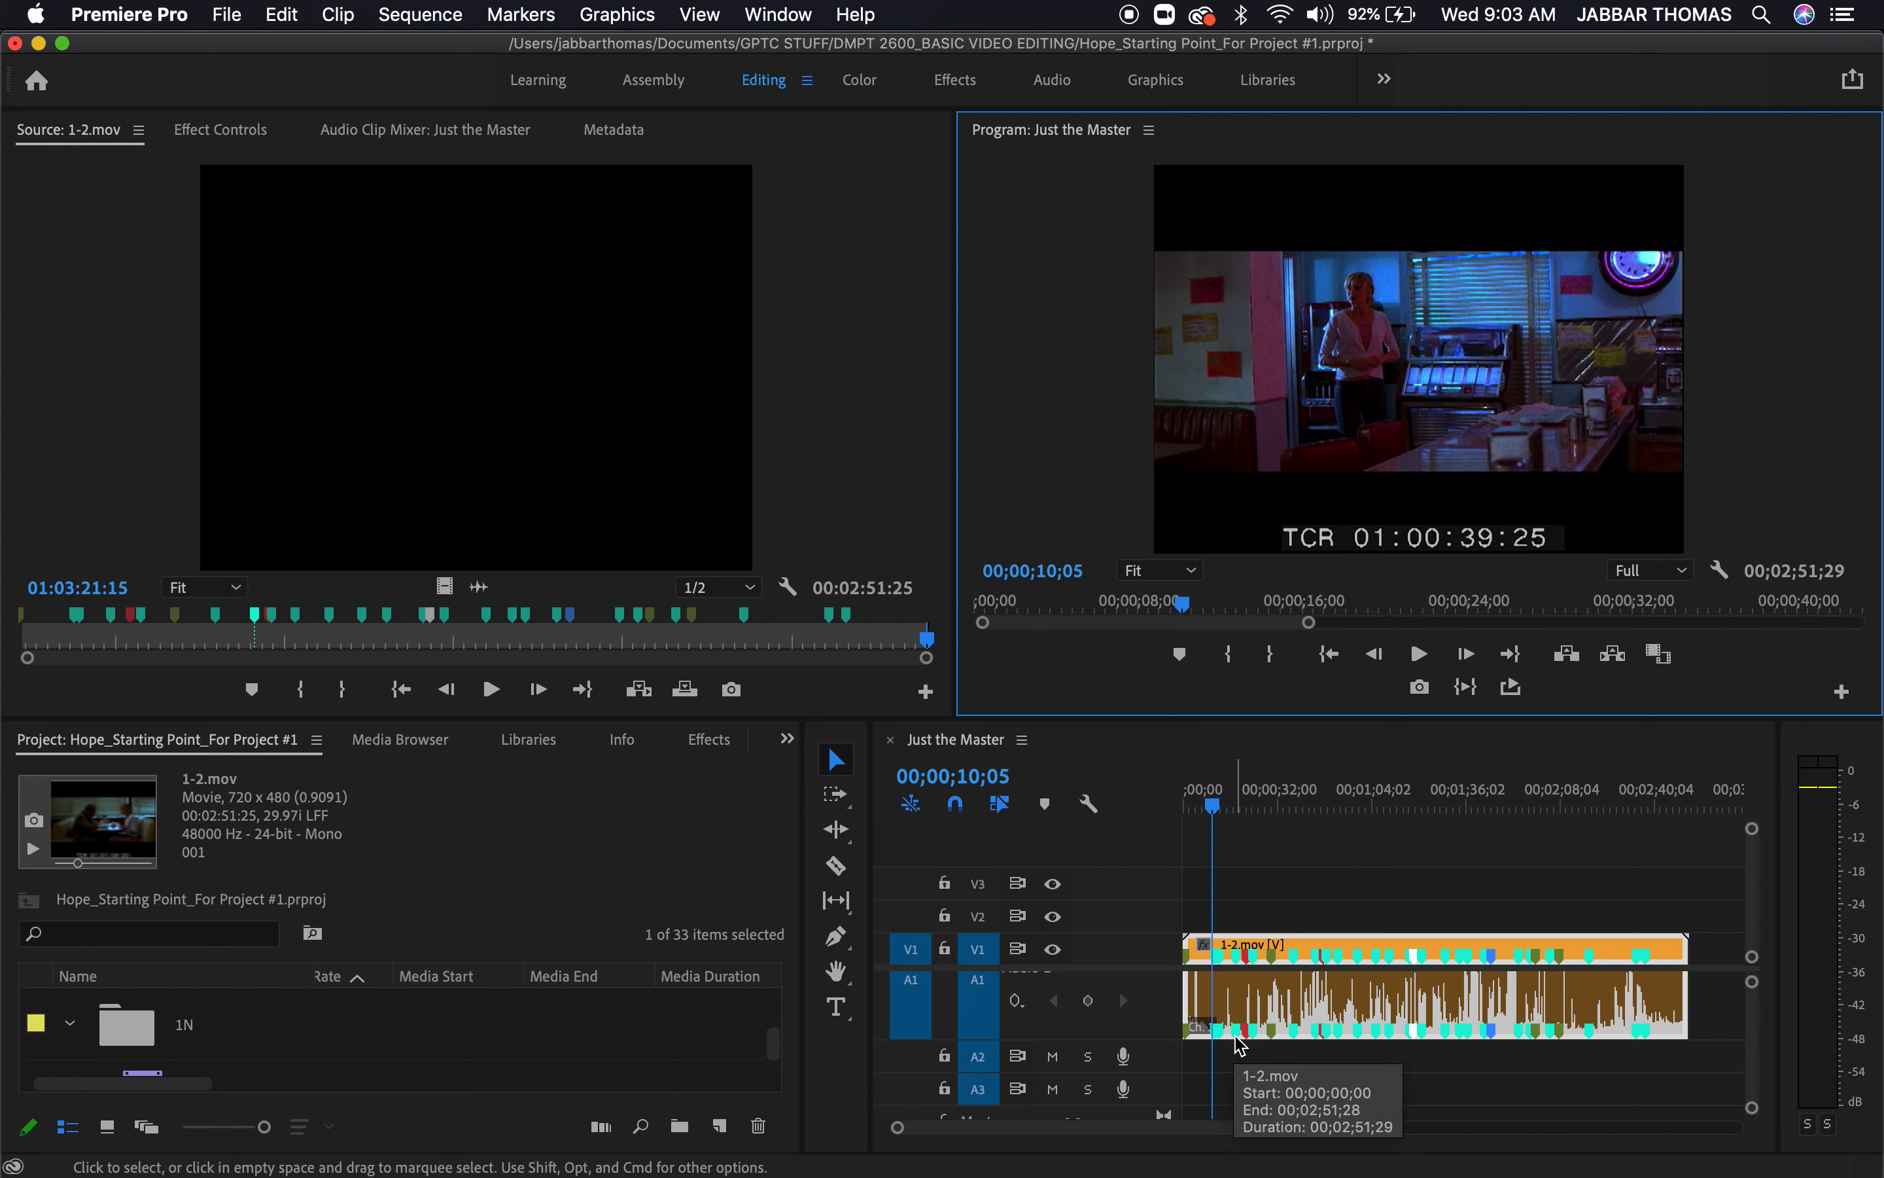
click(1268, 867)
key(=)
key(=)
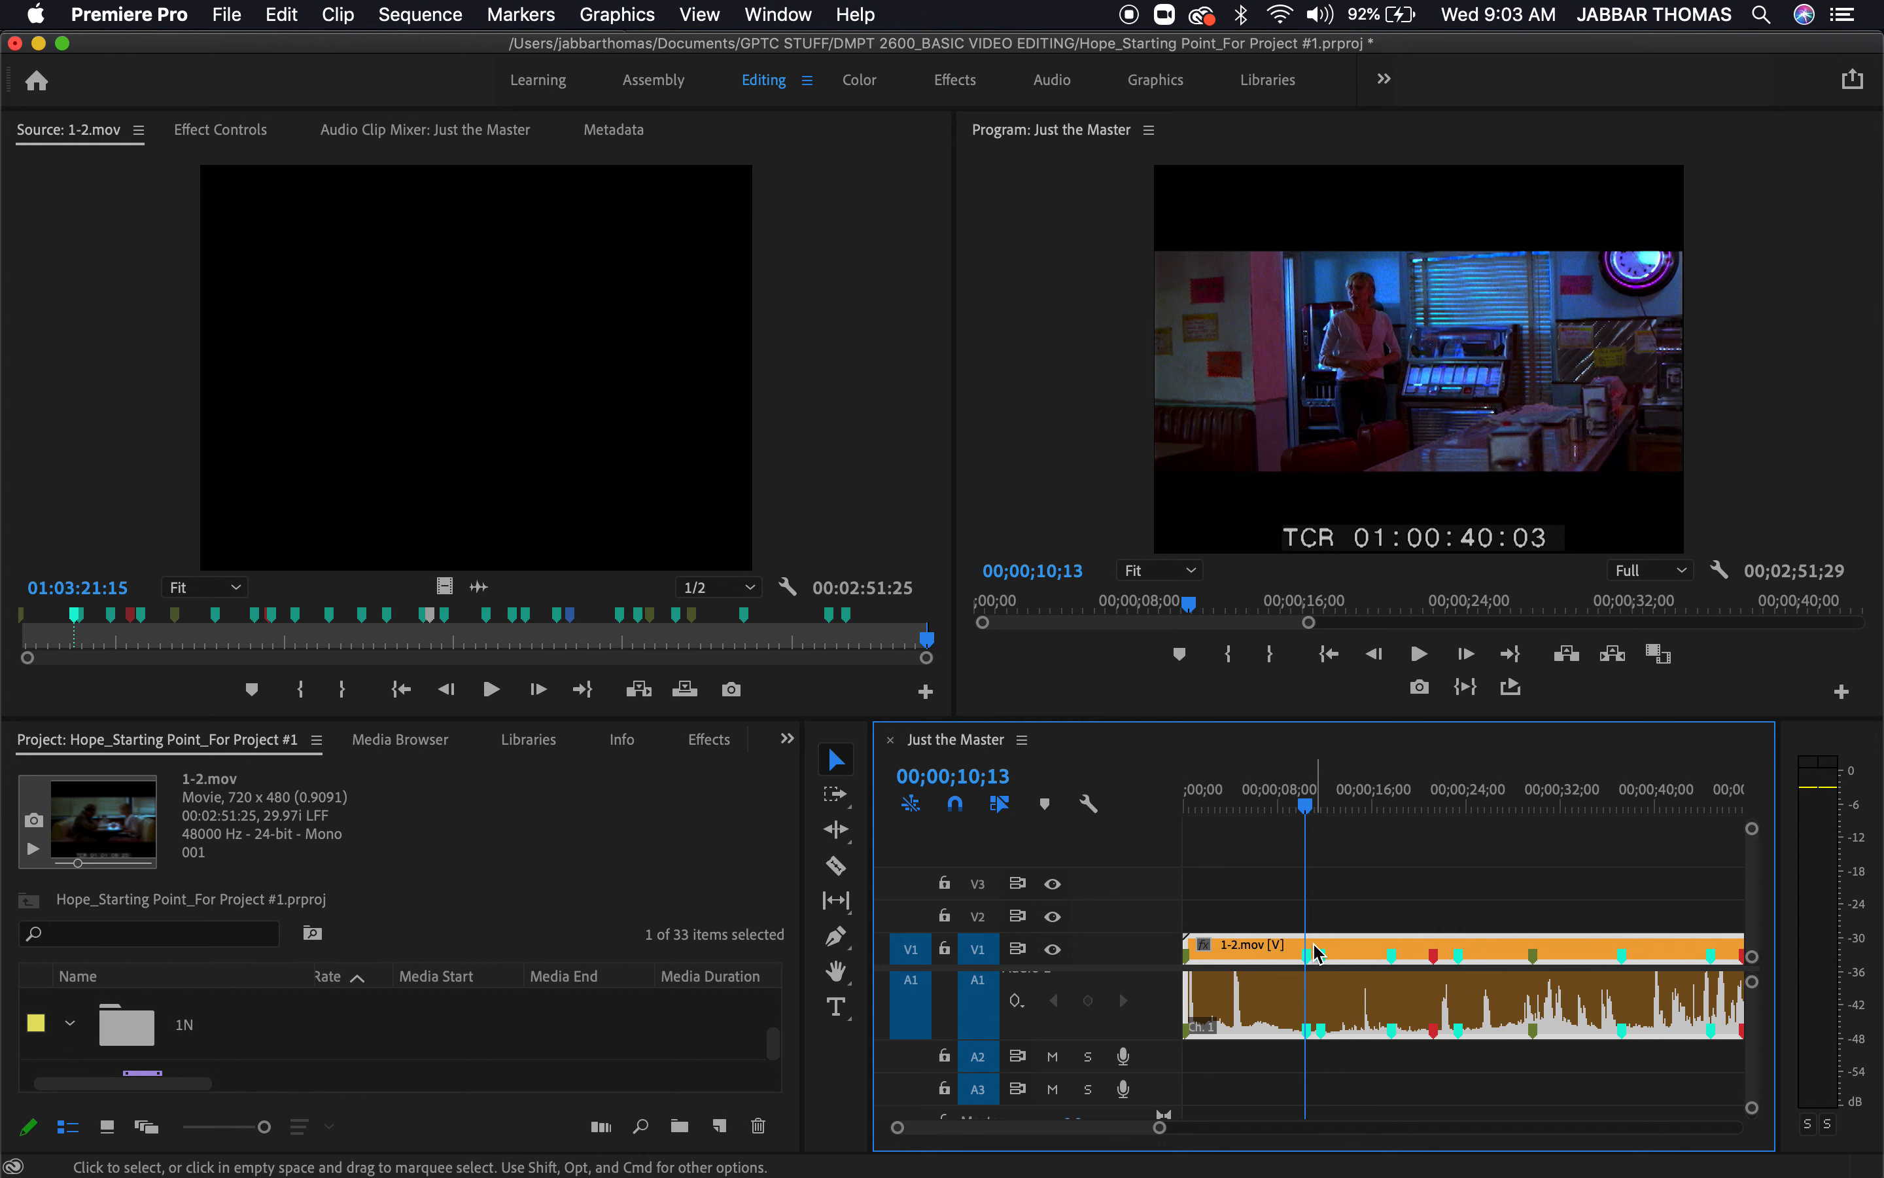
double_click(1312, 966)
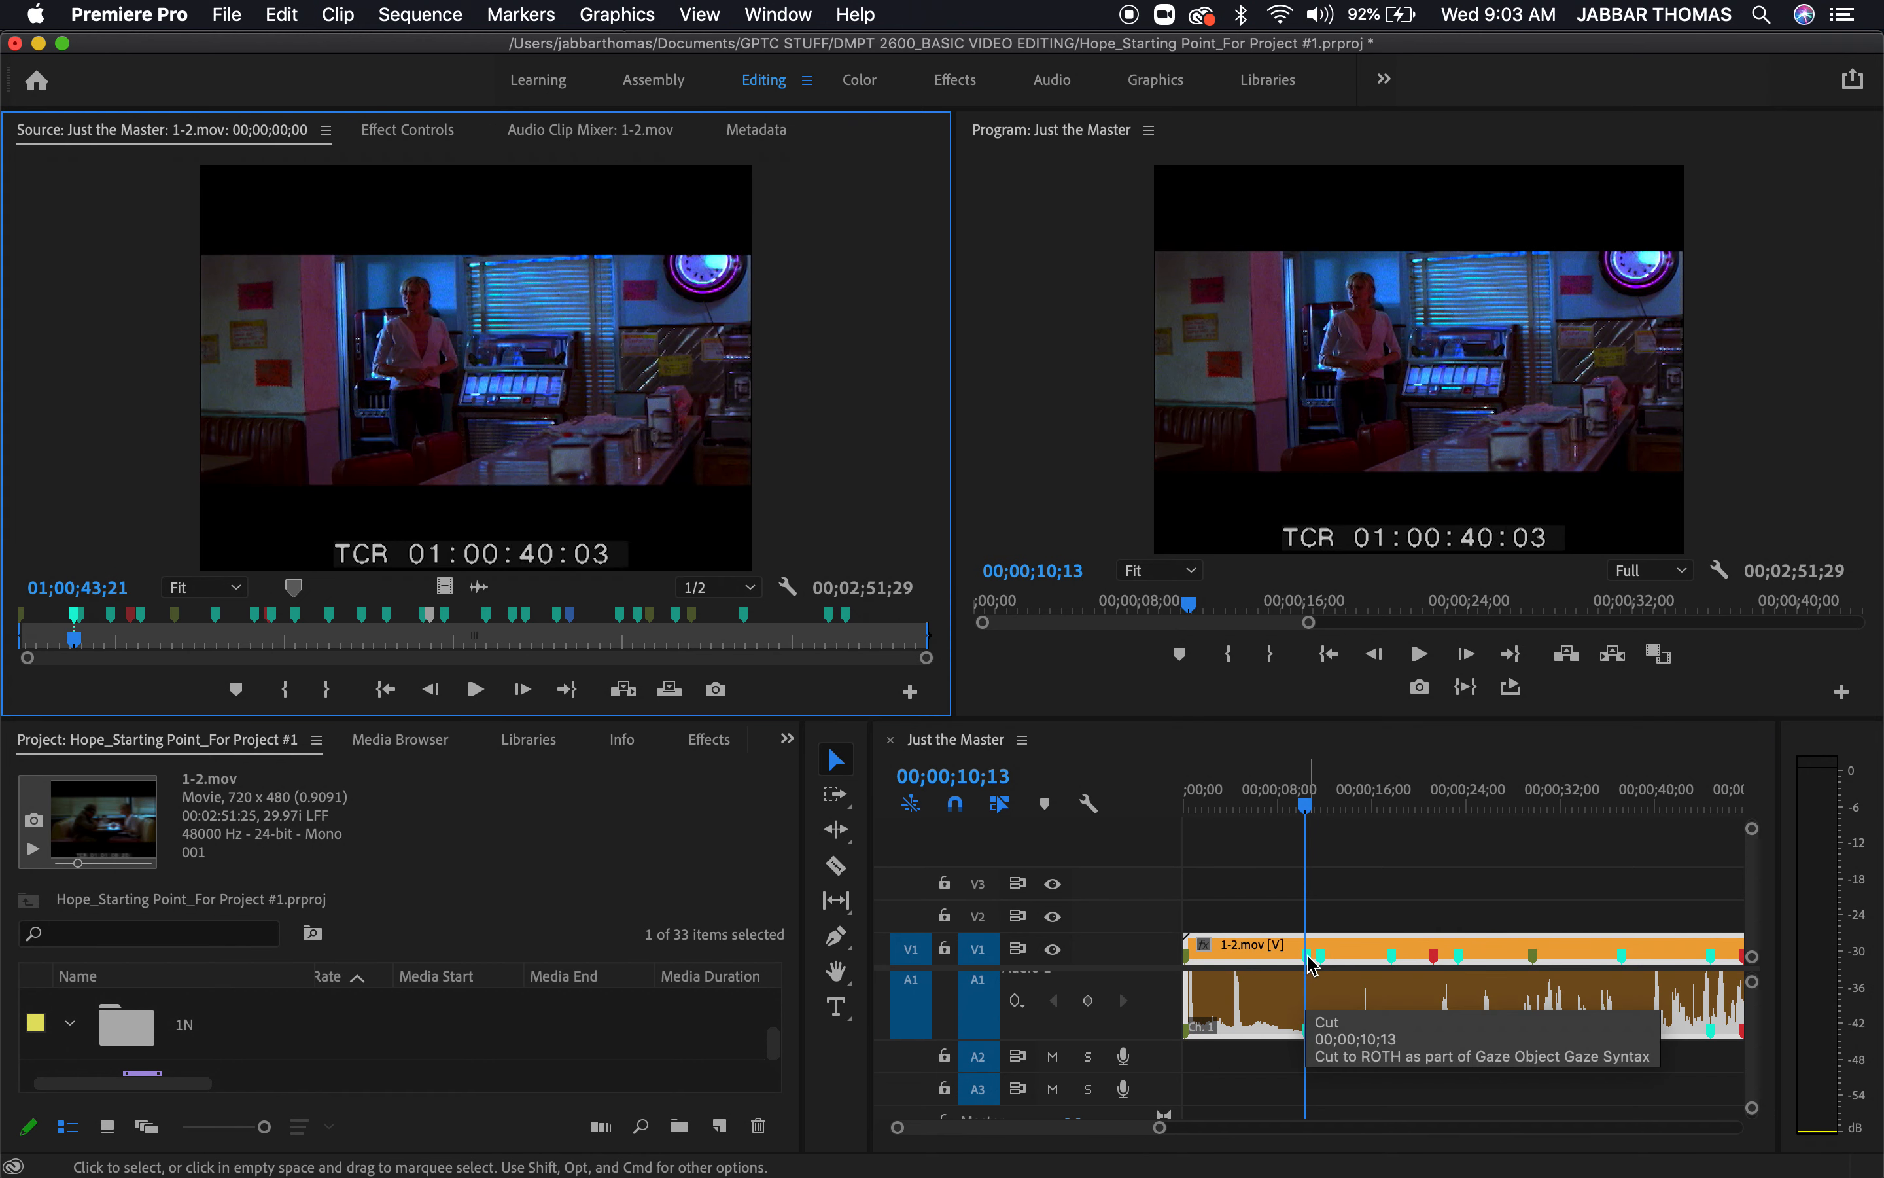
double_click(76, 617)
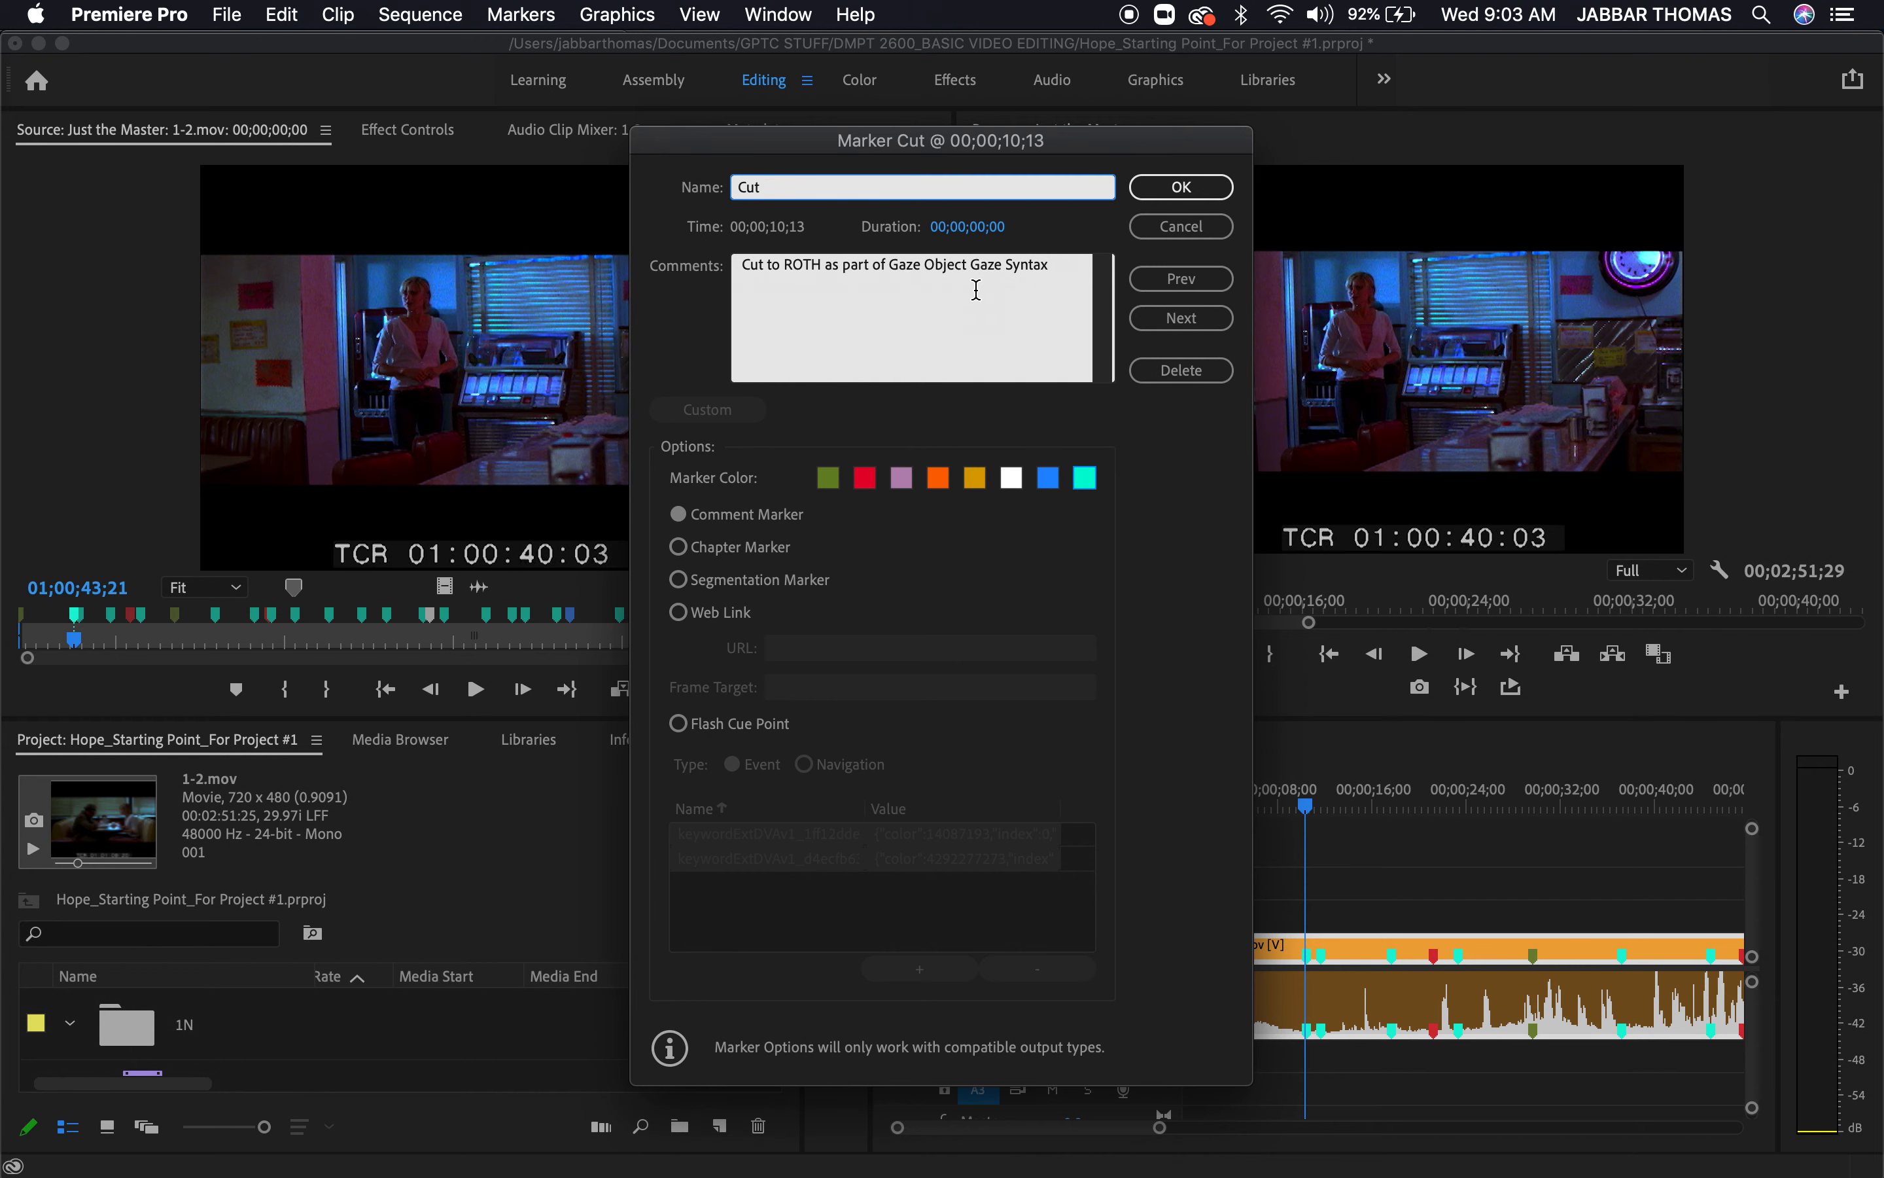
click(1169, 198)
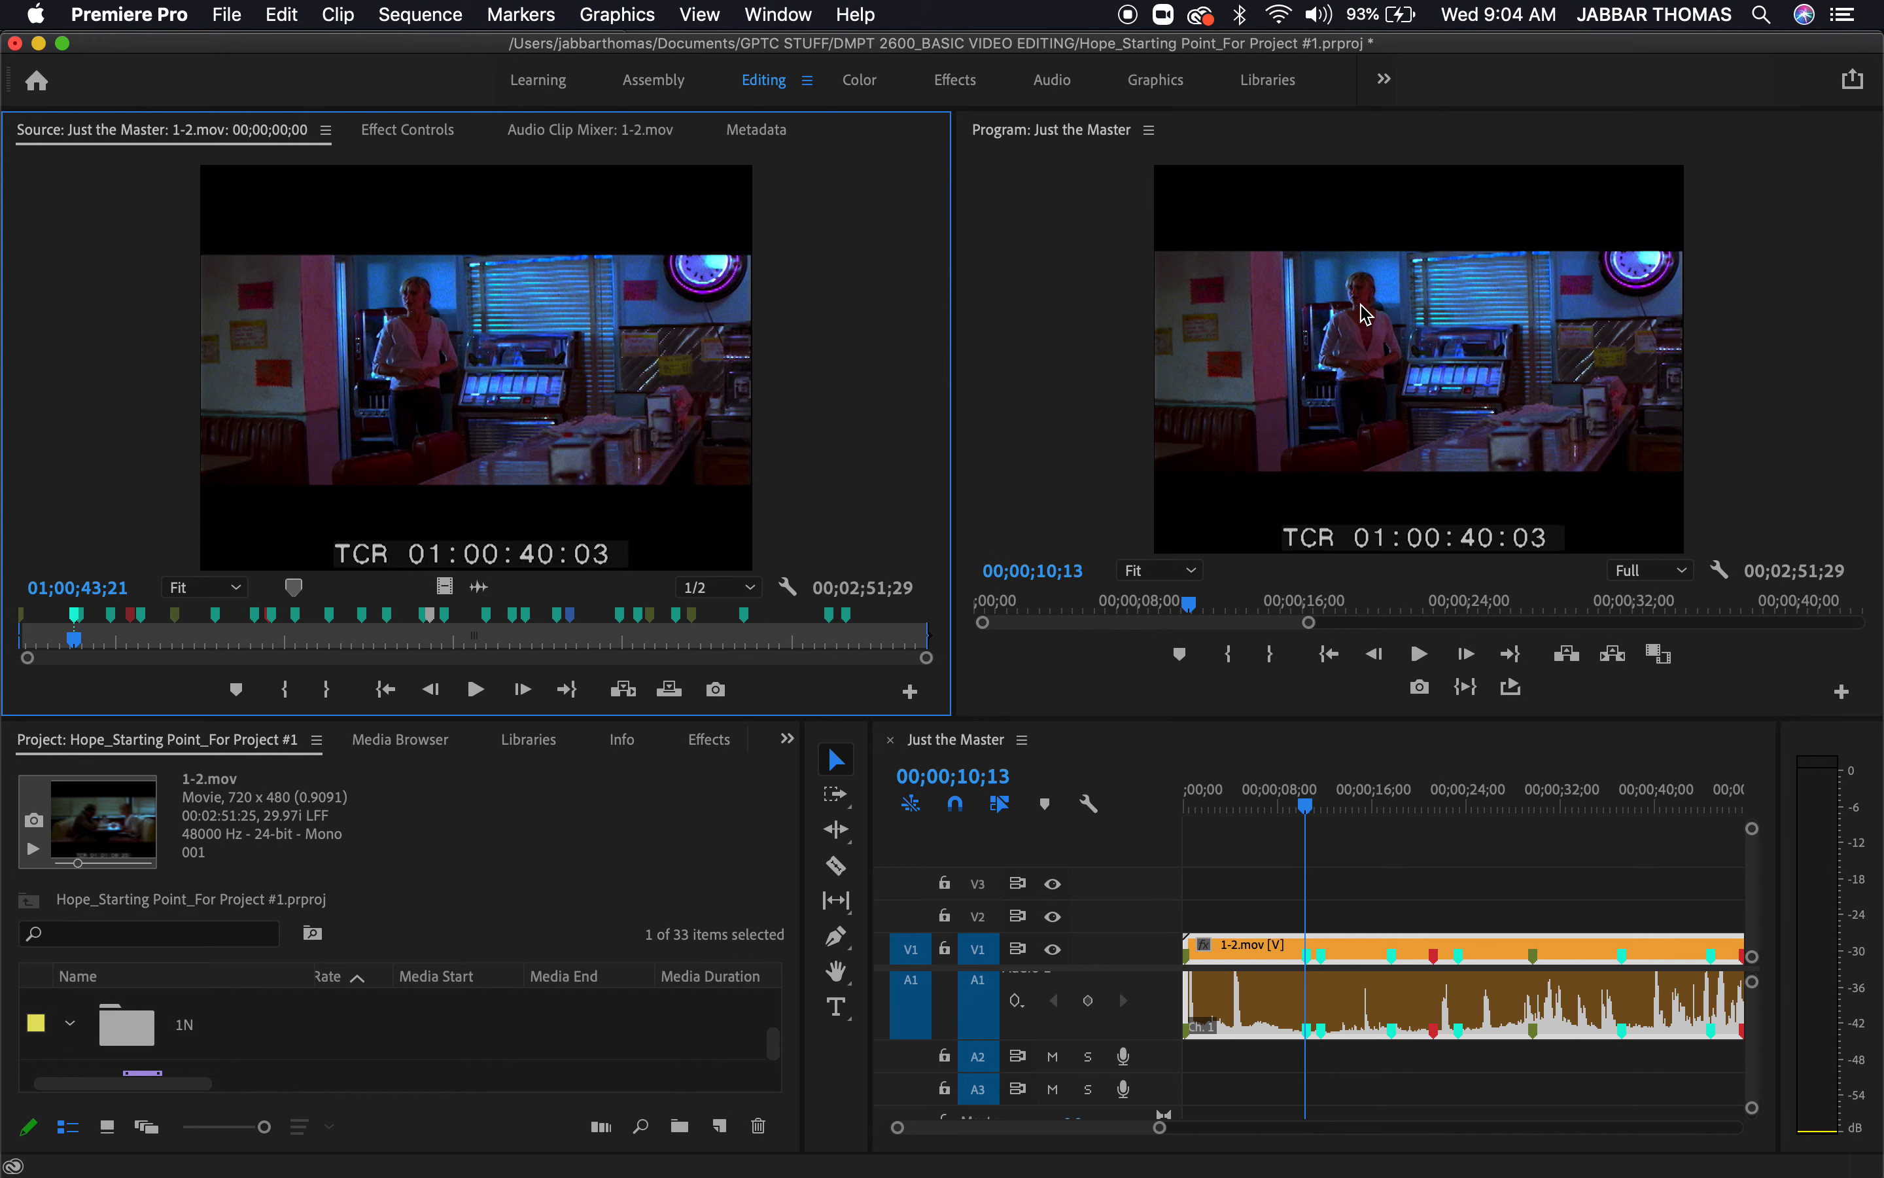
Turn on thumbnails for the project's clip list
click(613, 814)
key(grave)
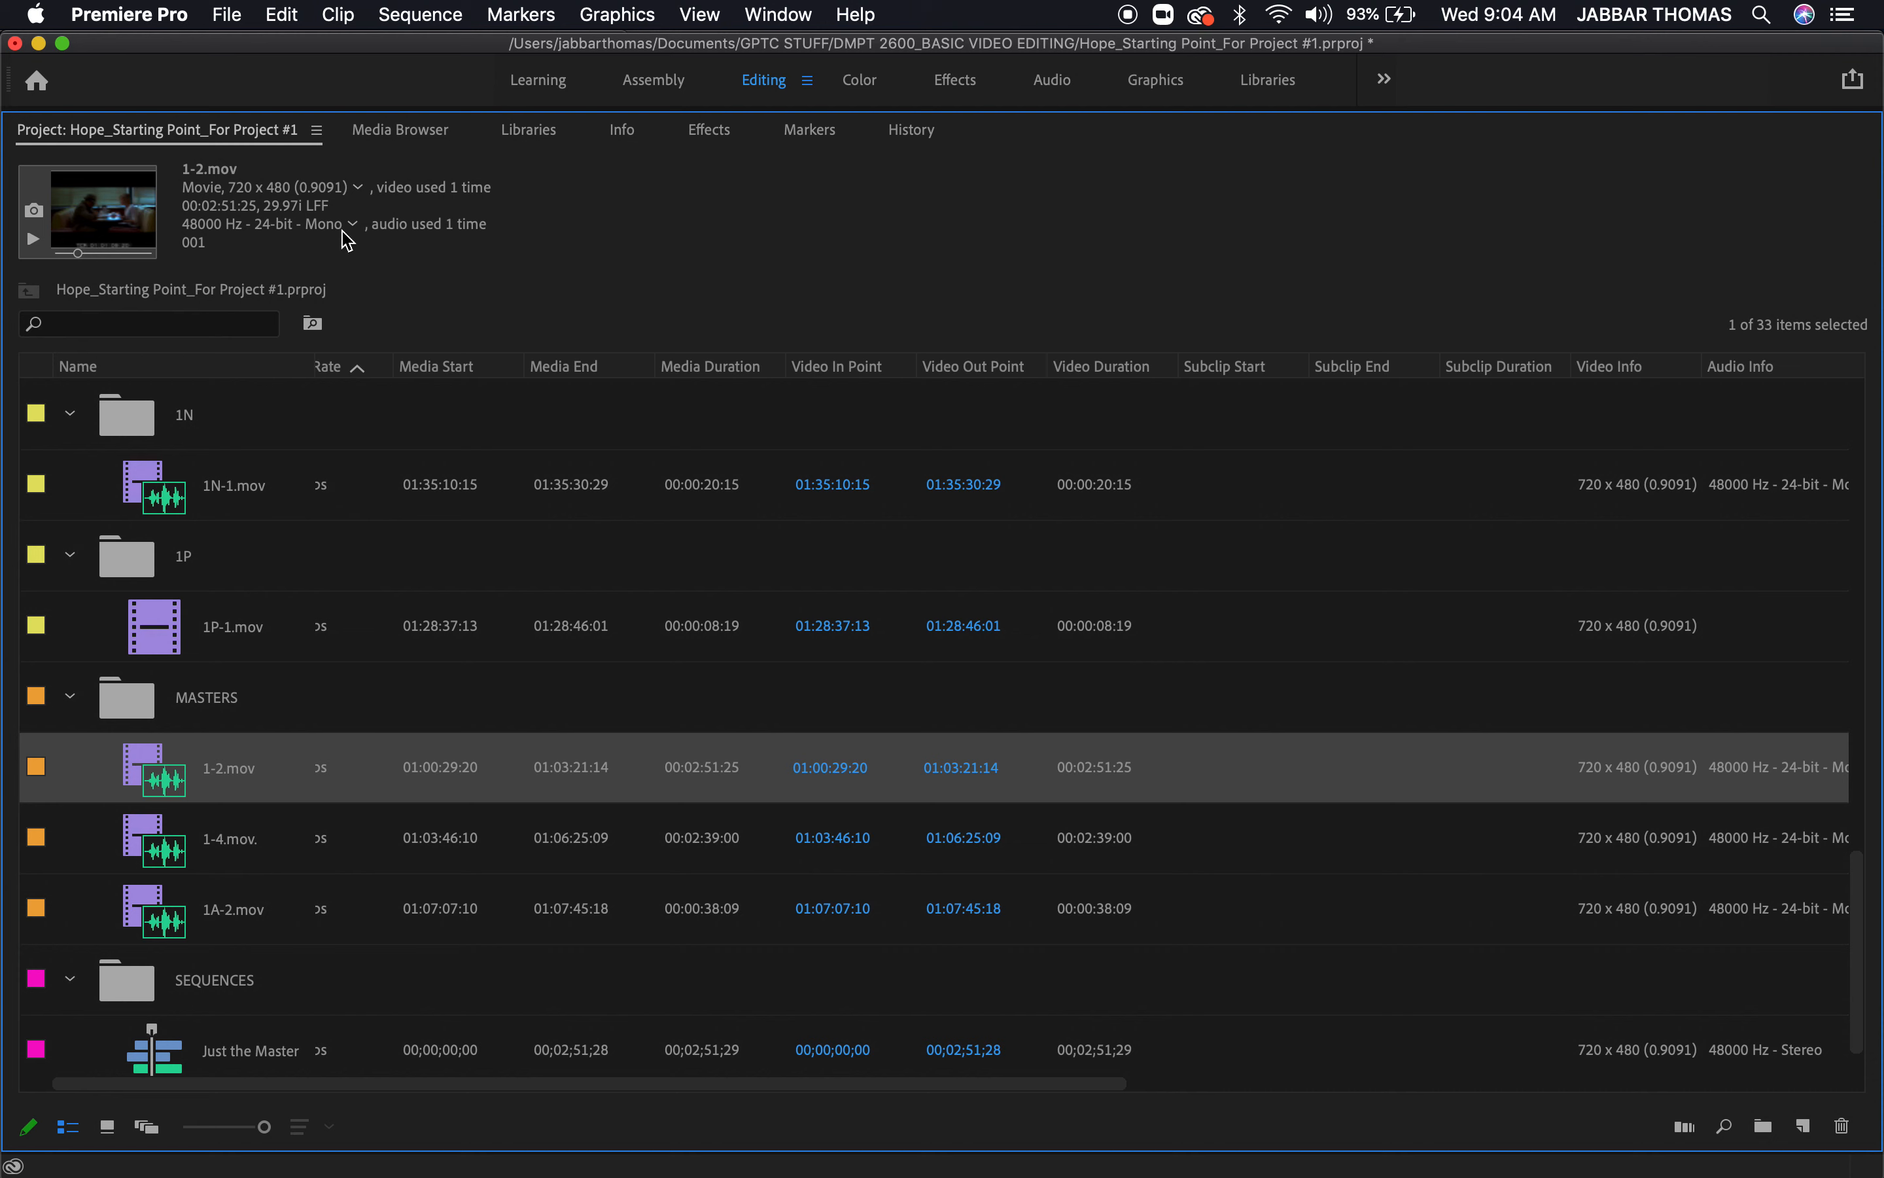
click(317, 131)
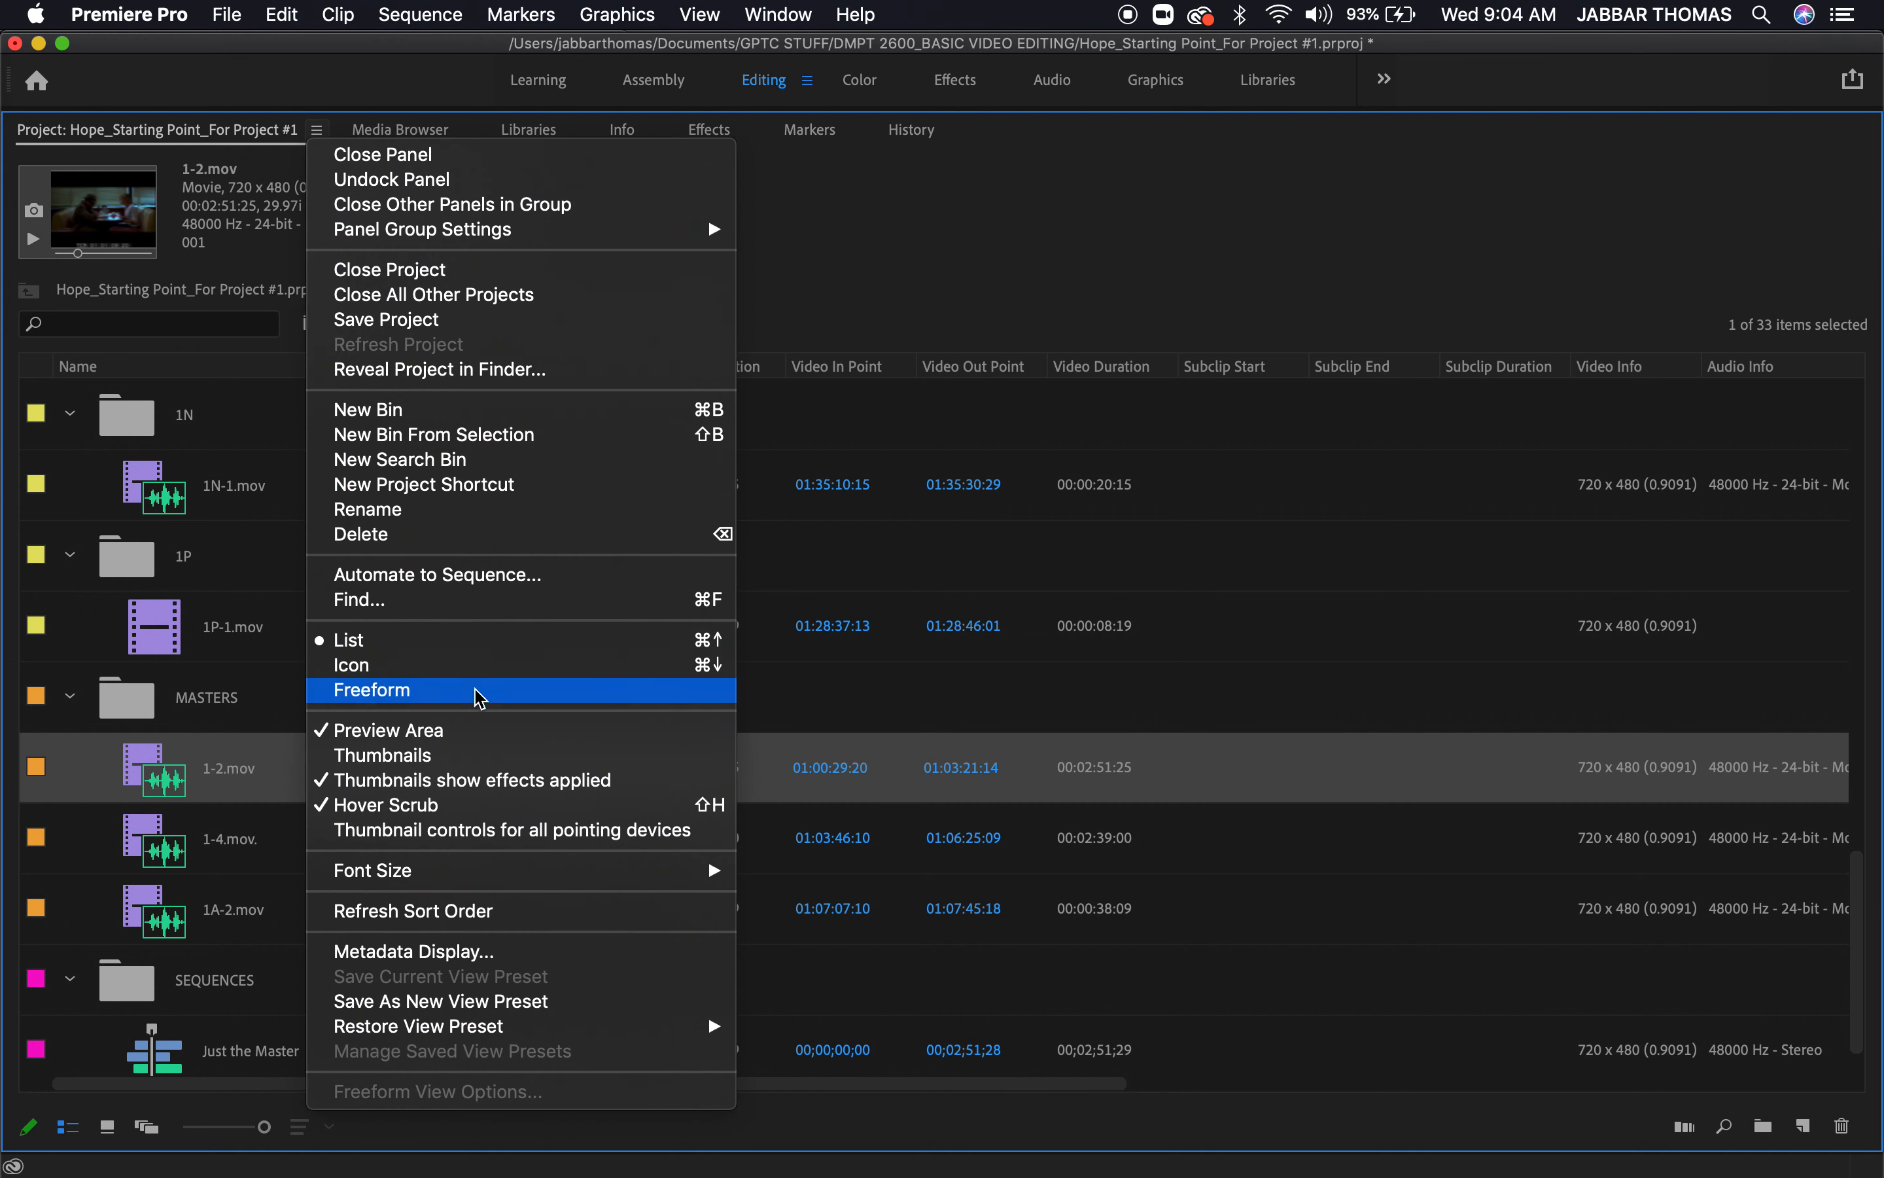
click(467, 756)
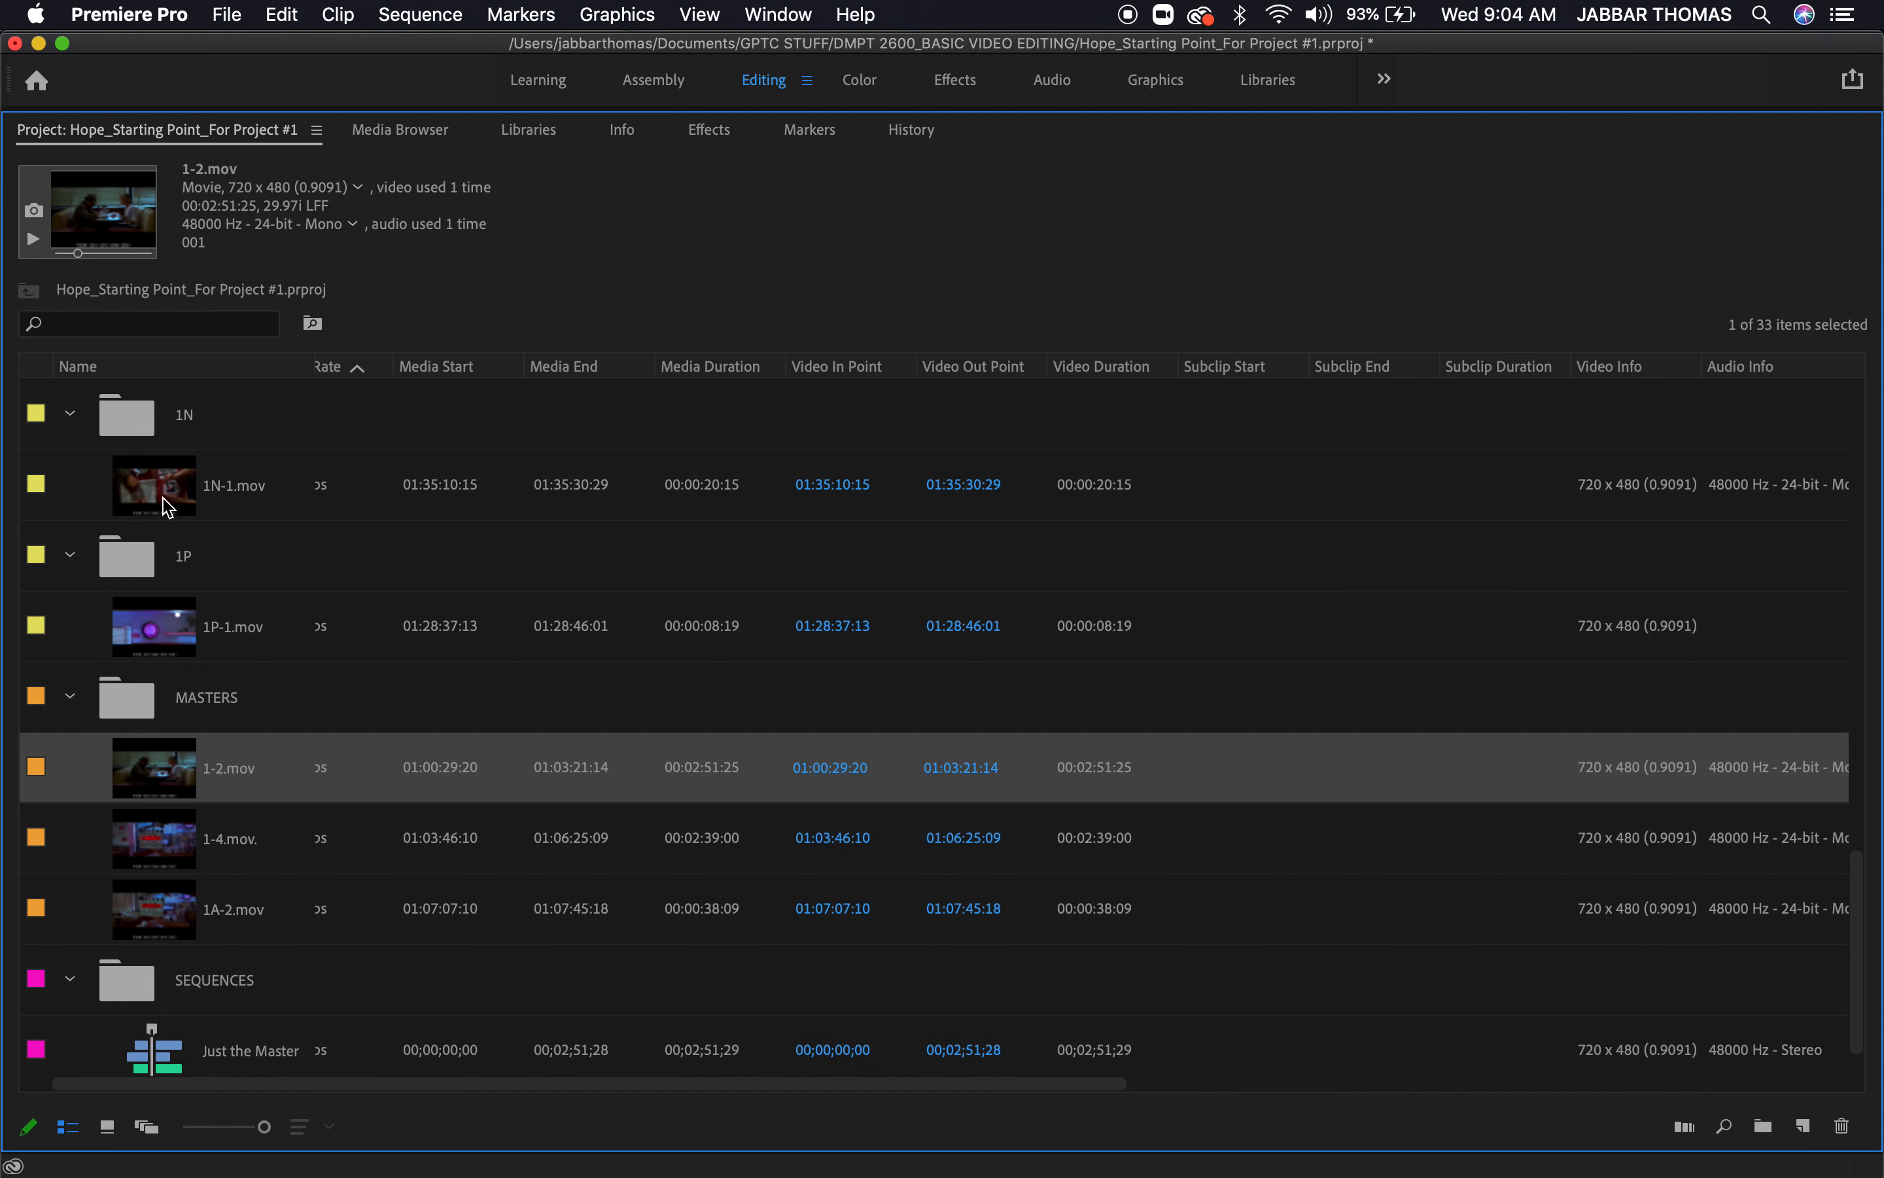
Look through the clip thumbnails, load 1G-1.mov from bin 1G and scrub it to about 01:19:52:28
scroll(221, 835, down, 1)
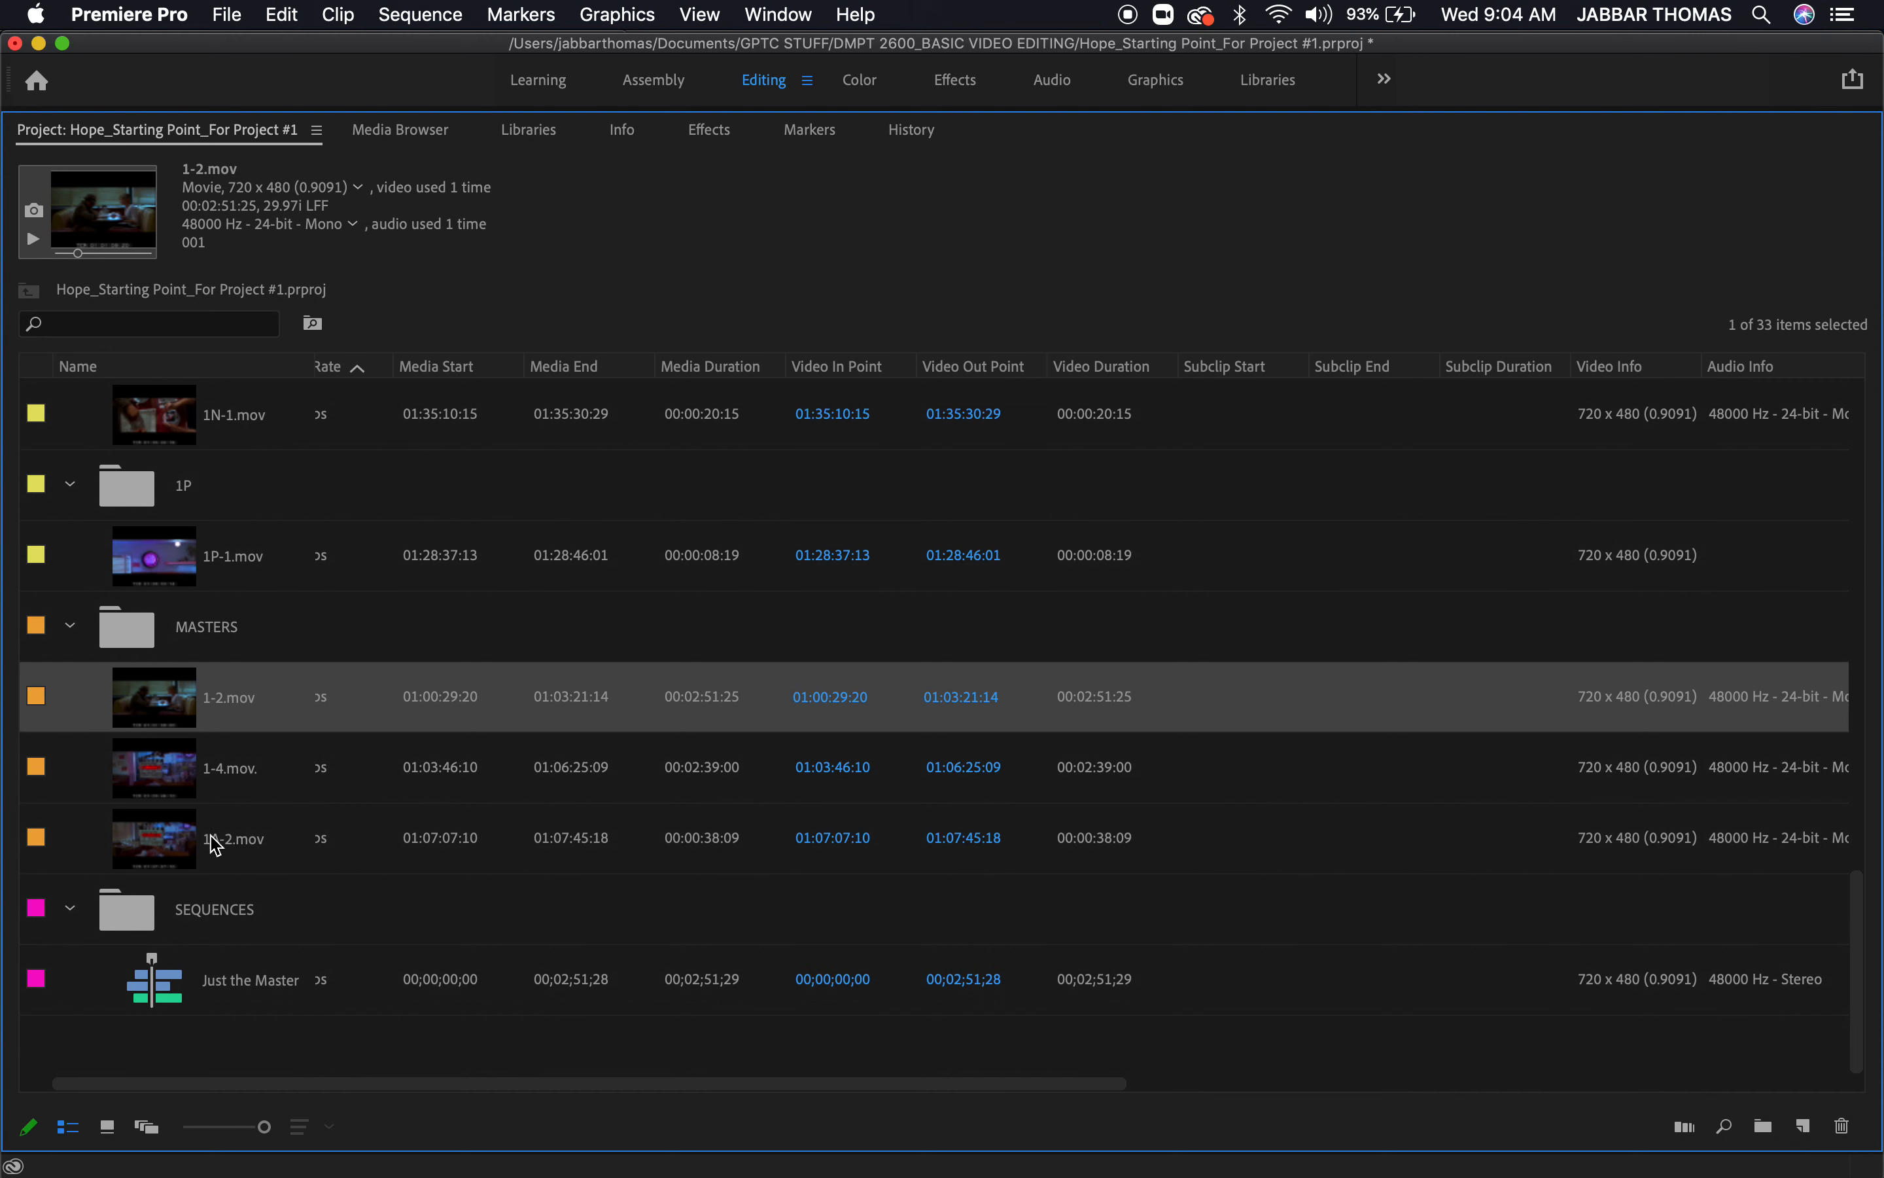
scroll(162, 782, up, 10)
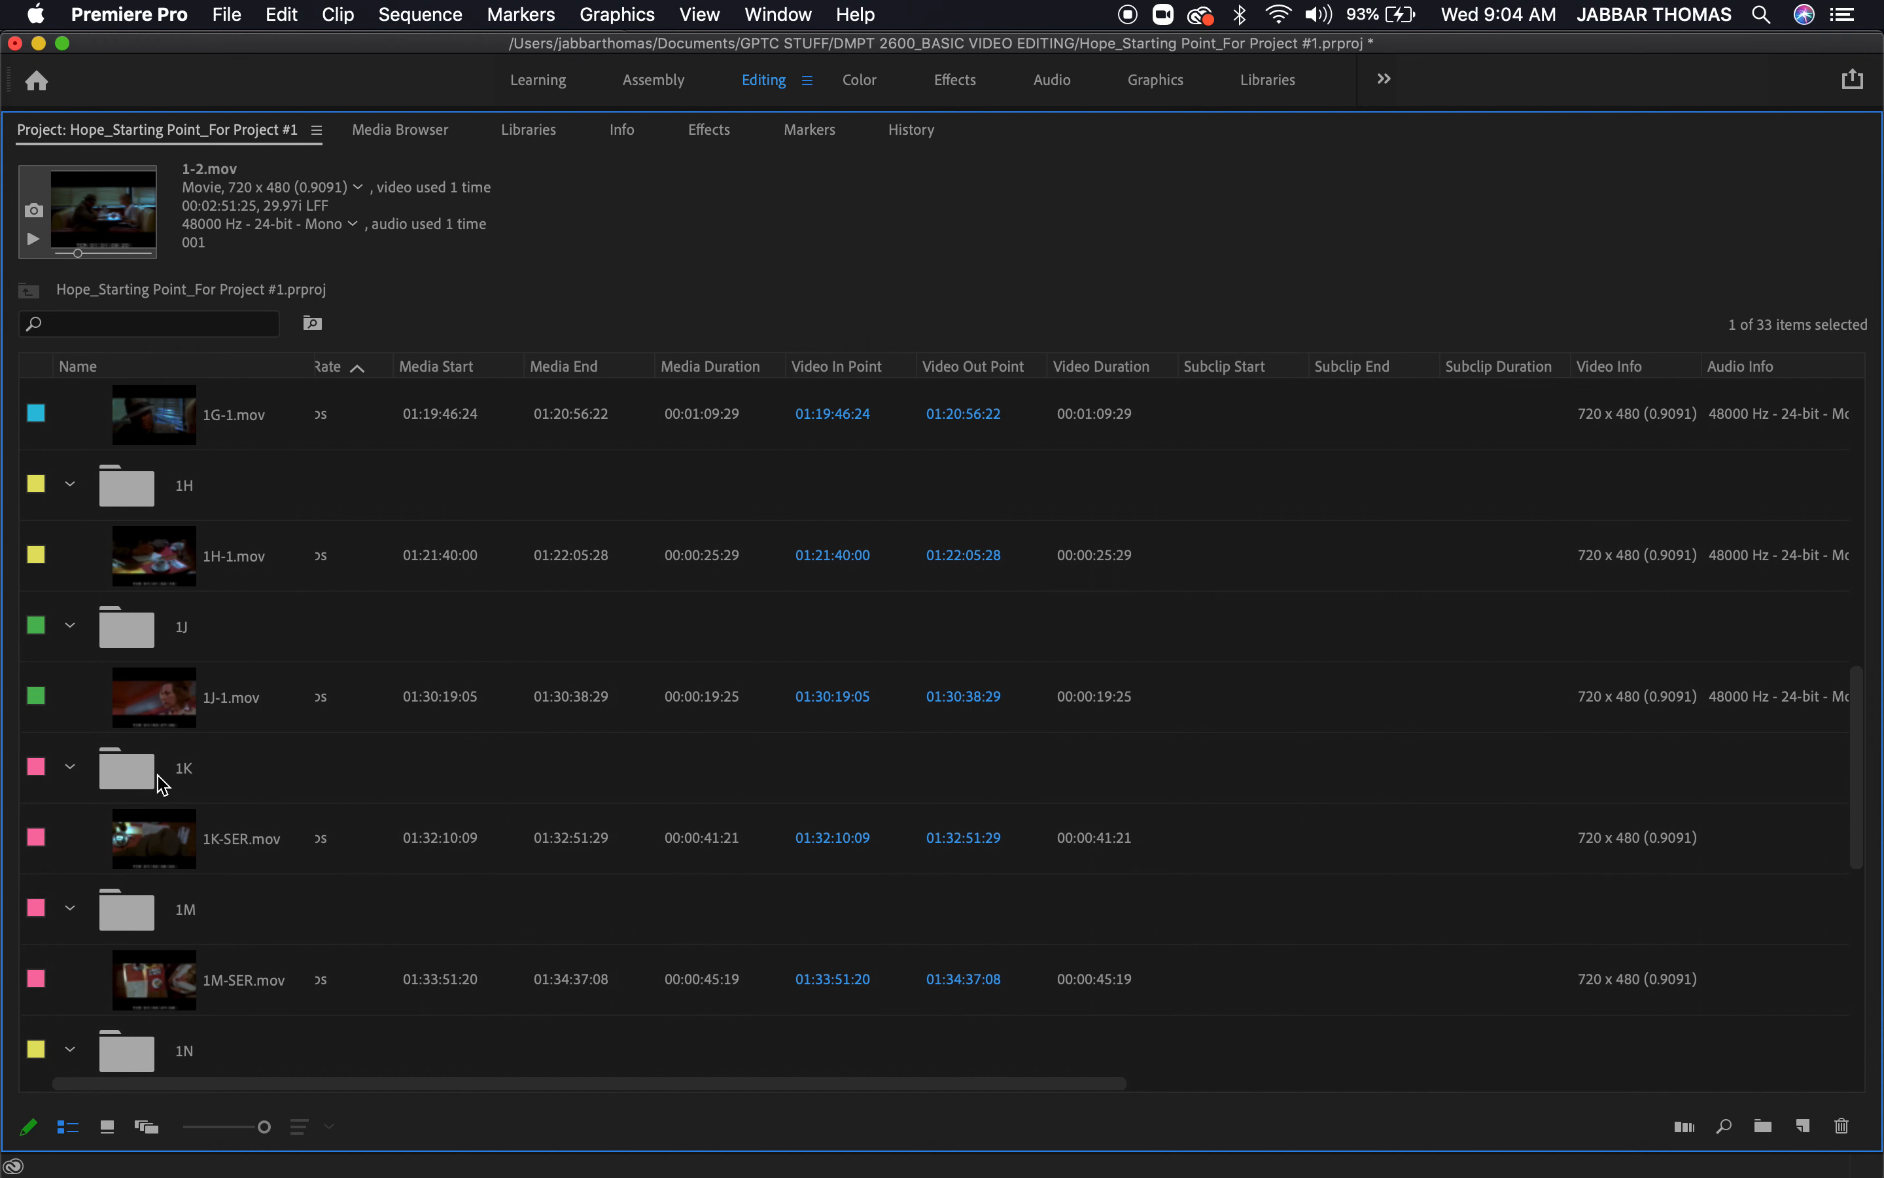
scroll(162, 783, up, 3)
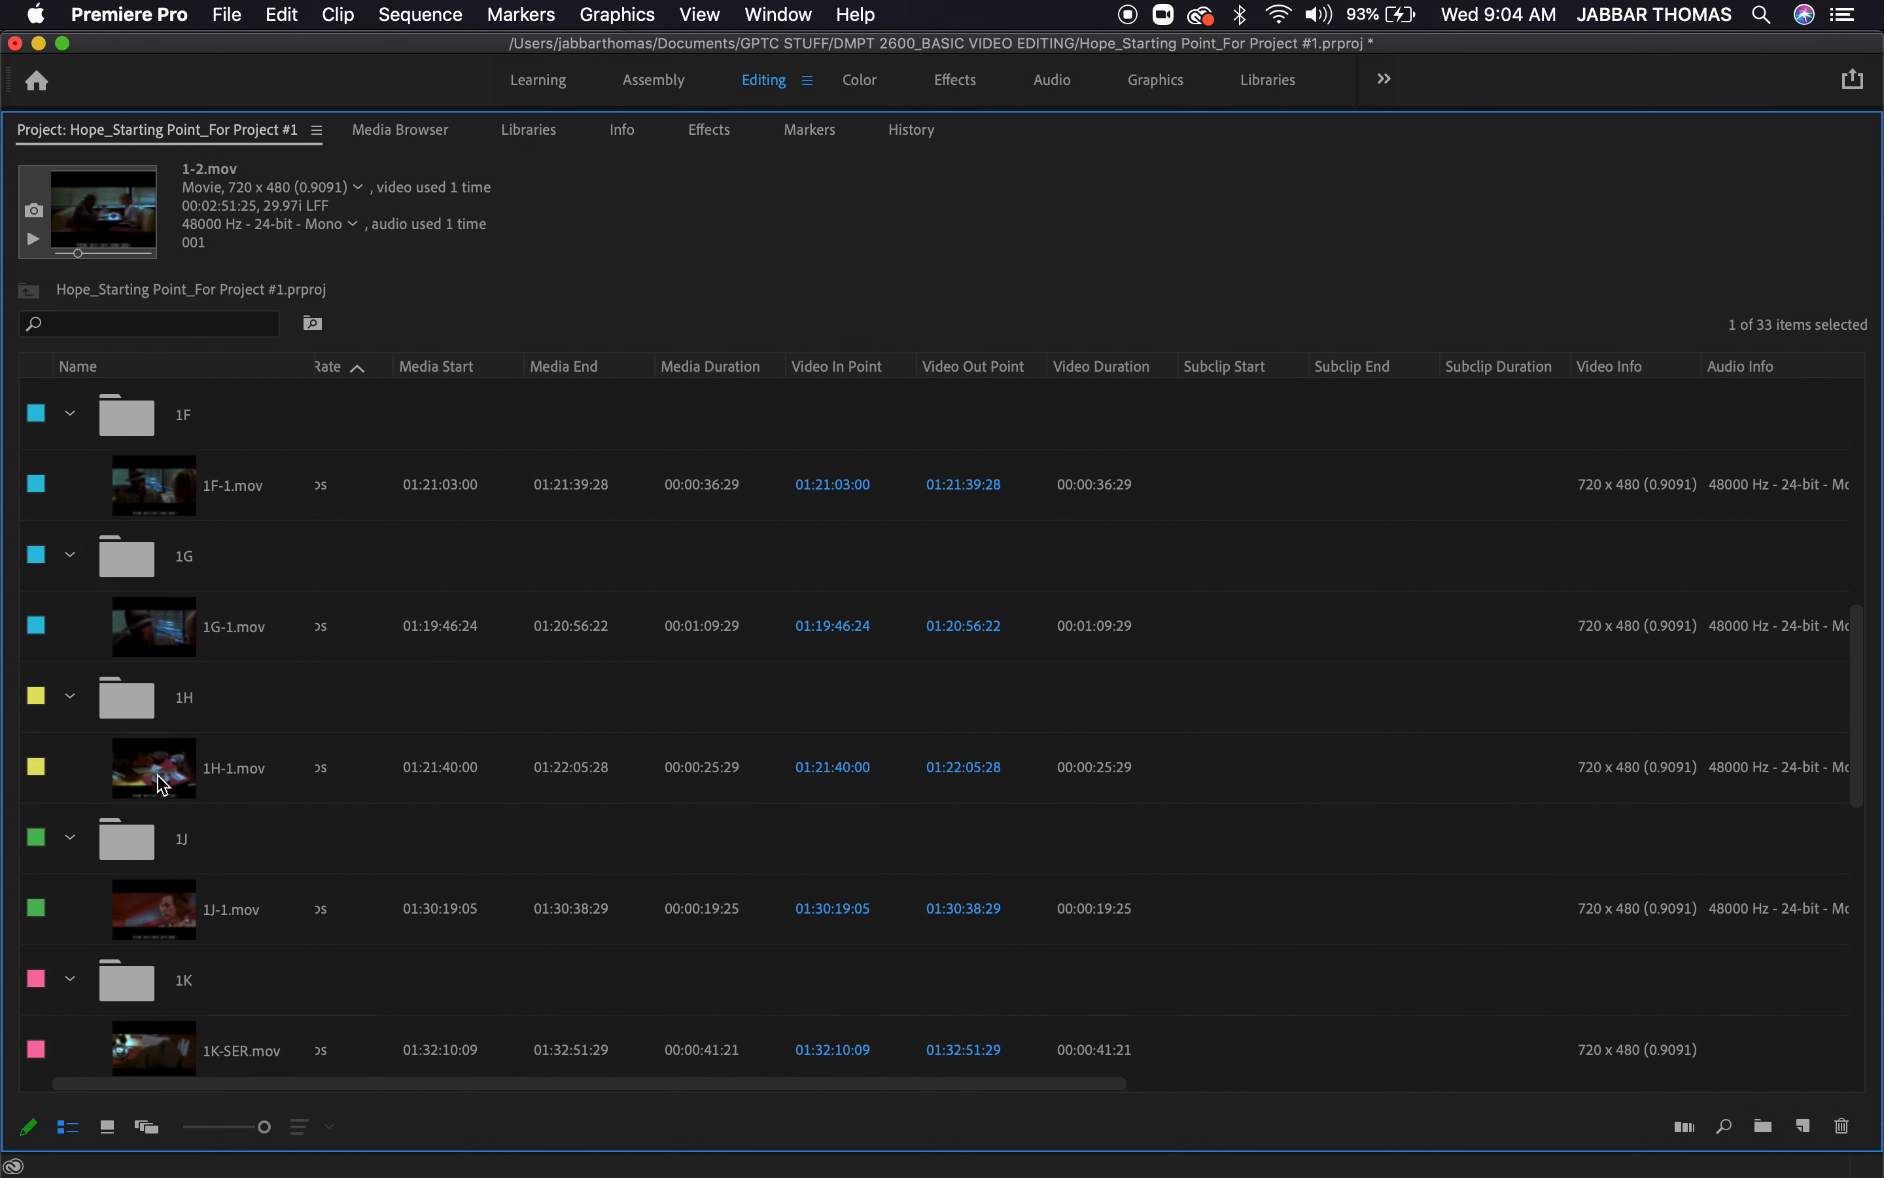
click(151, 639)
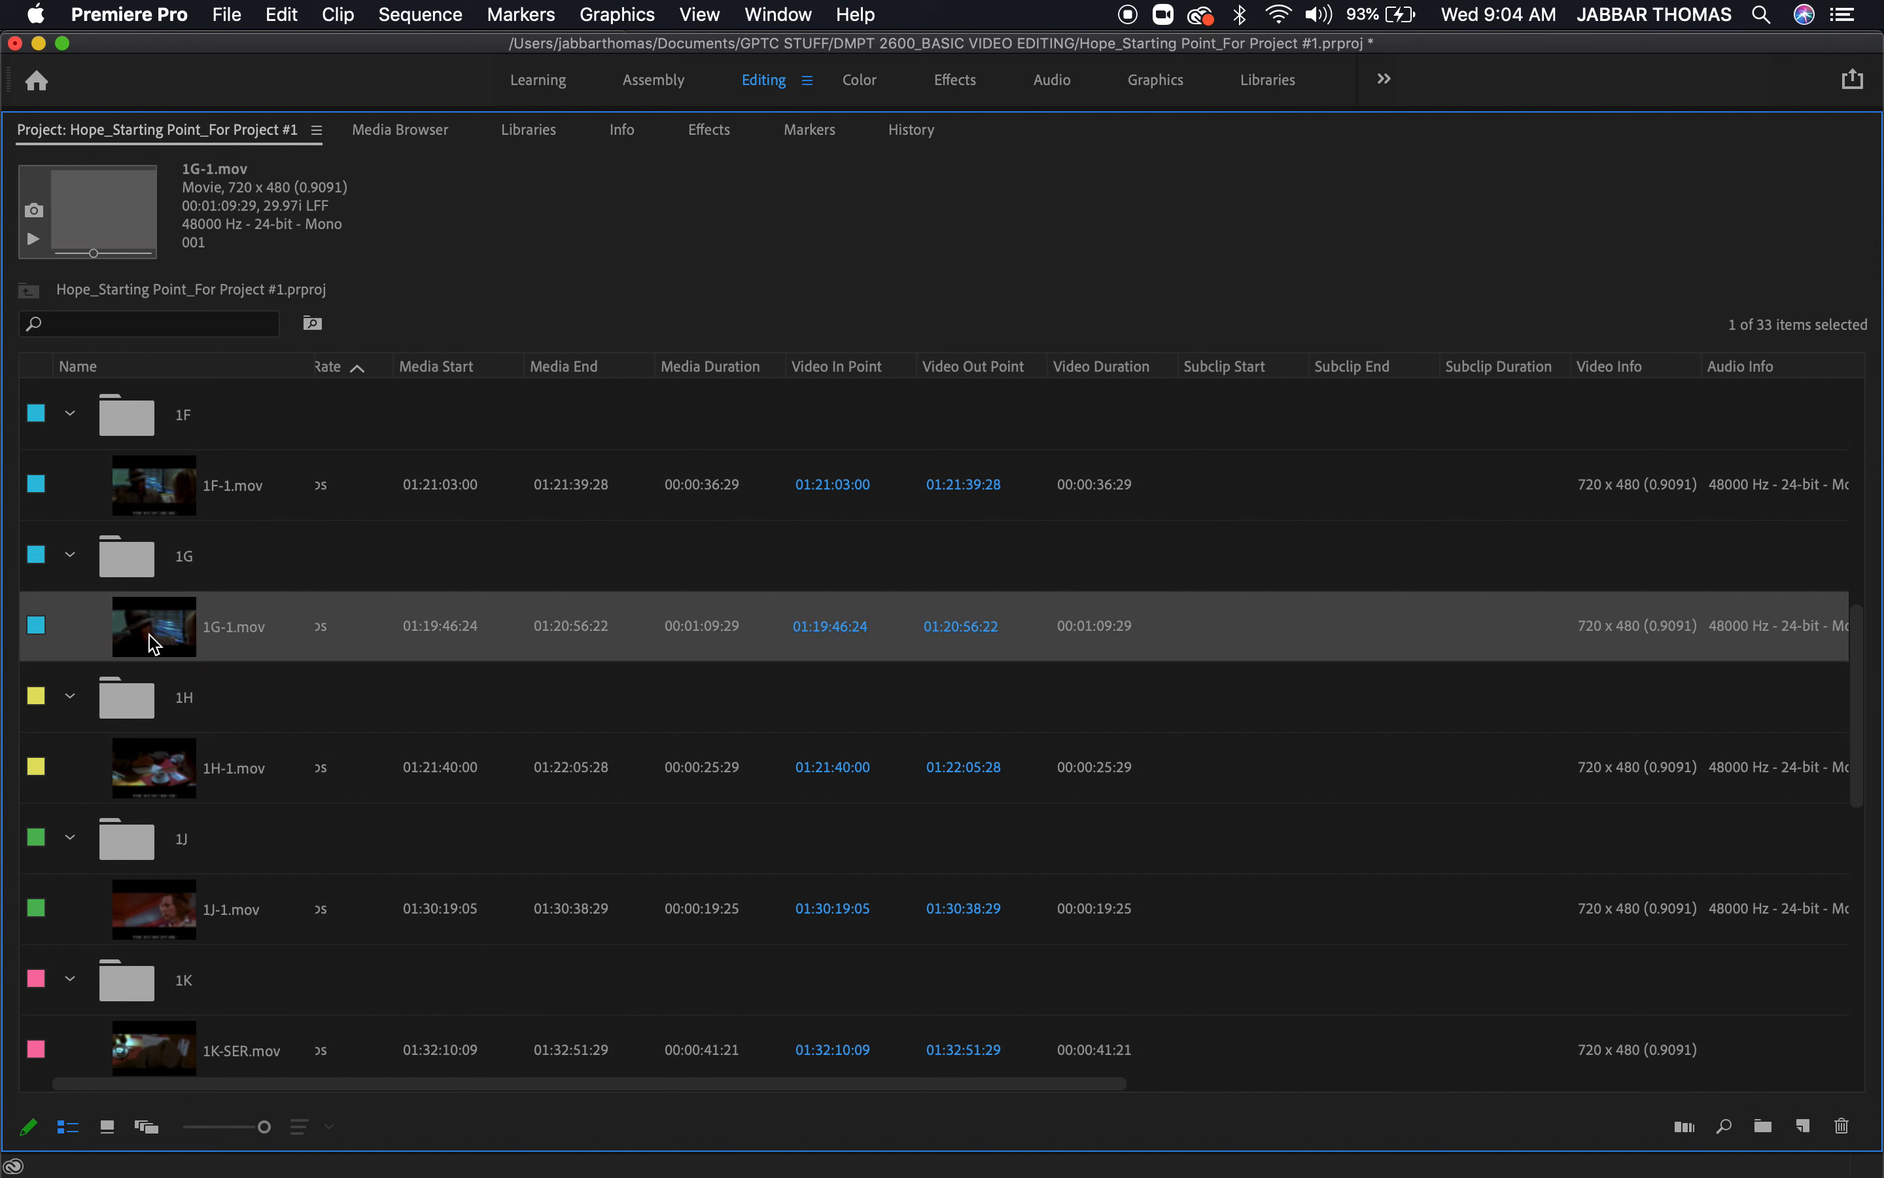
double_click(167, 638)
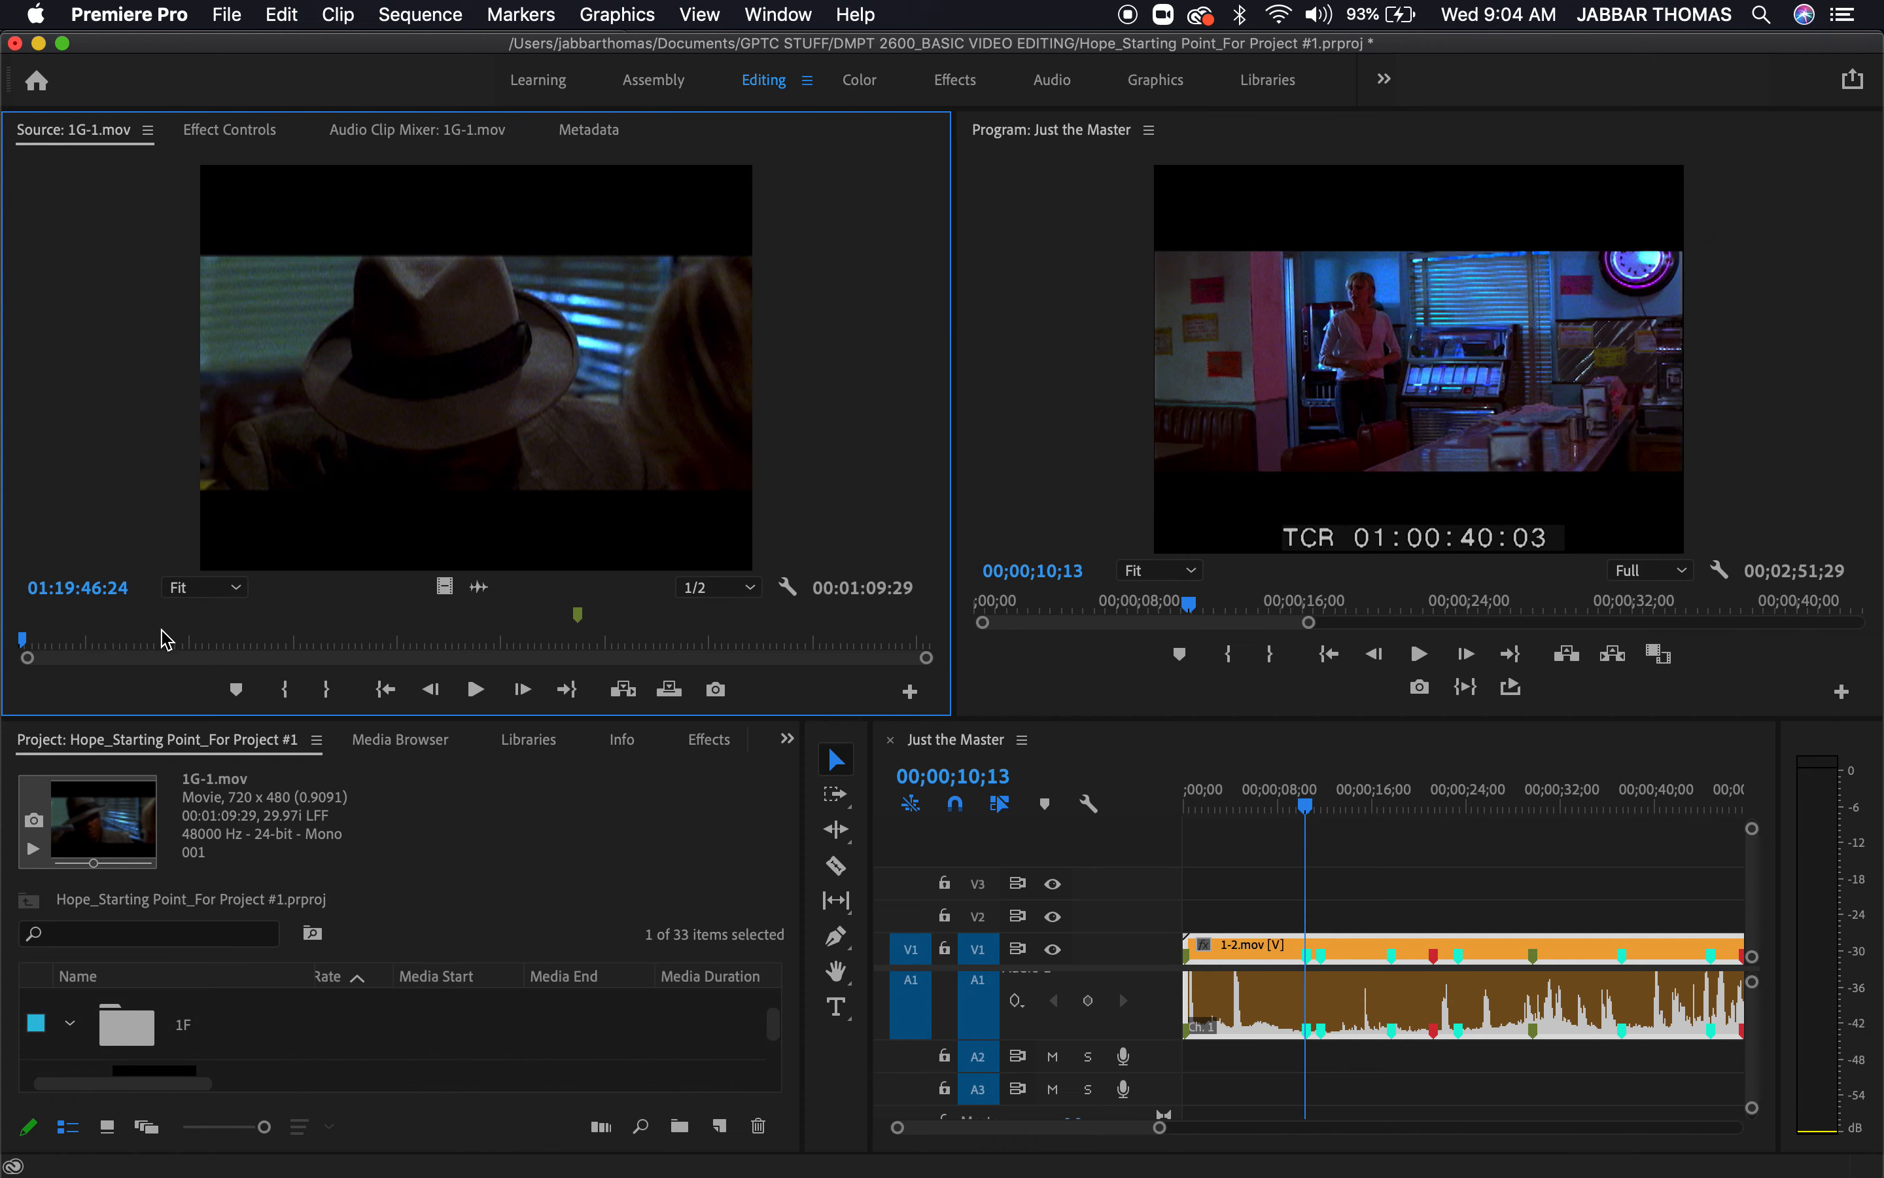
mouse_move(87, 632)
mouse_down()
mouse_move(17, 638)
mouse_move(100, 638)
mouse_up()
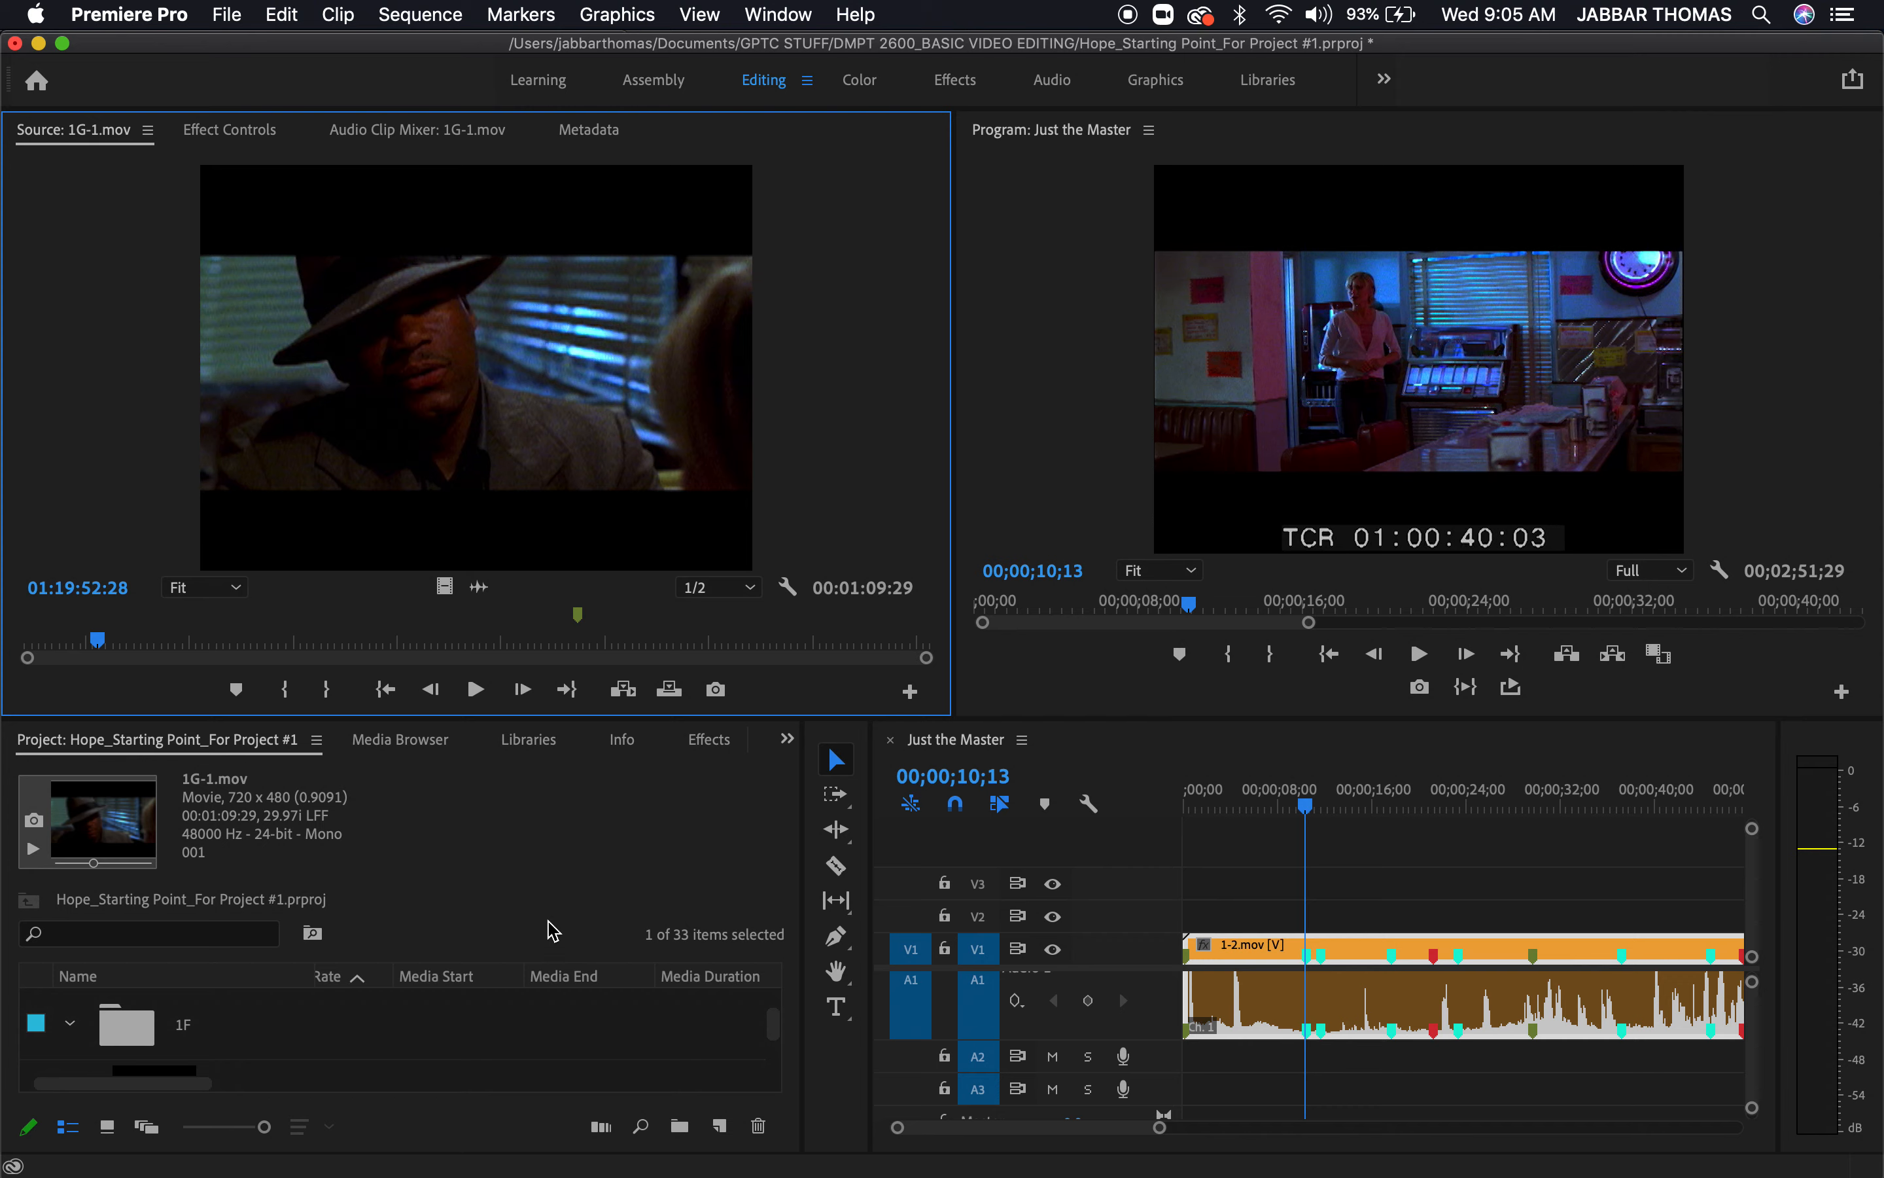
Load 1F-1.mov from bin 1F in the Source monitor and check the shot at about 01:21:09:13
click(454, 888)
key(grave)
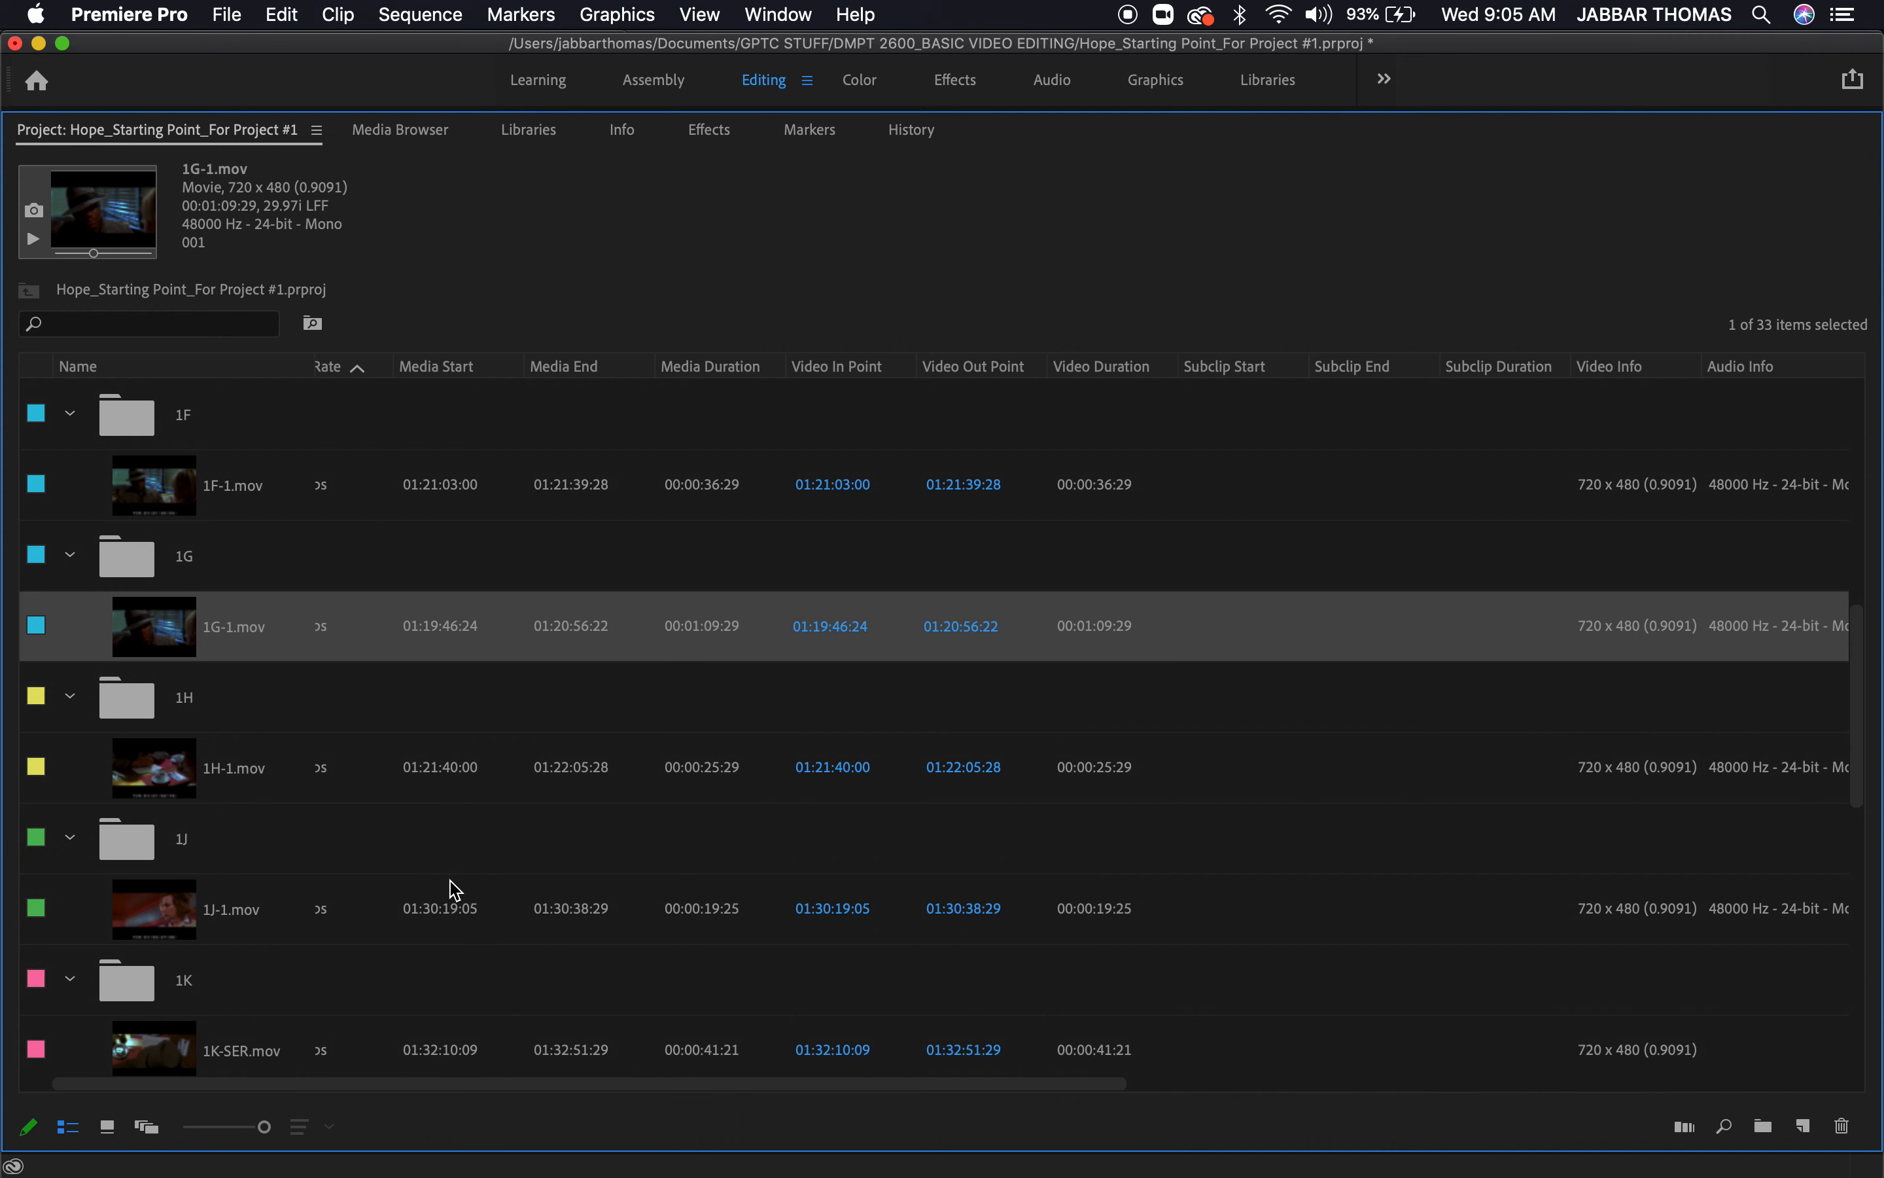
key(grave)
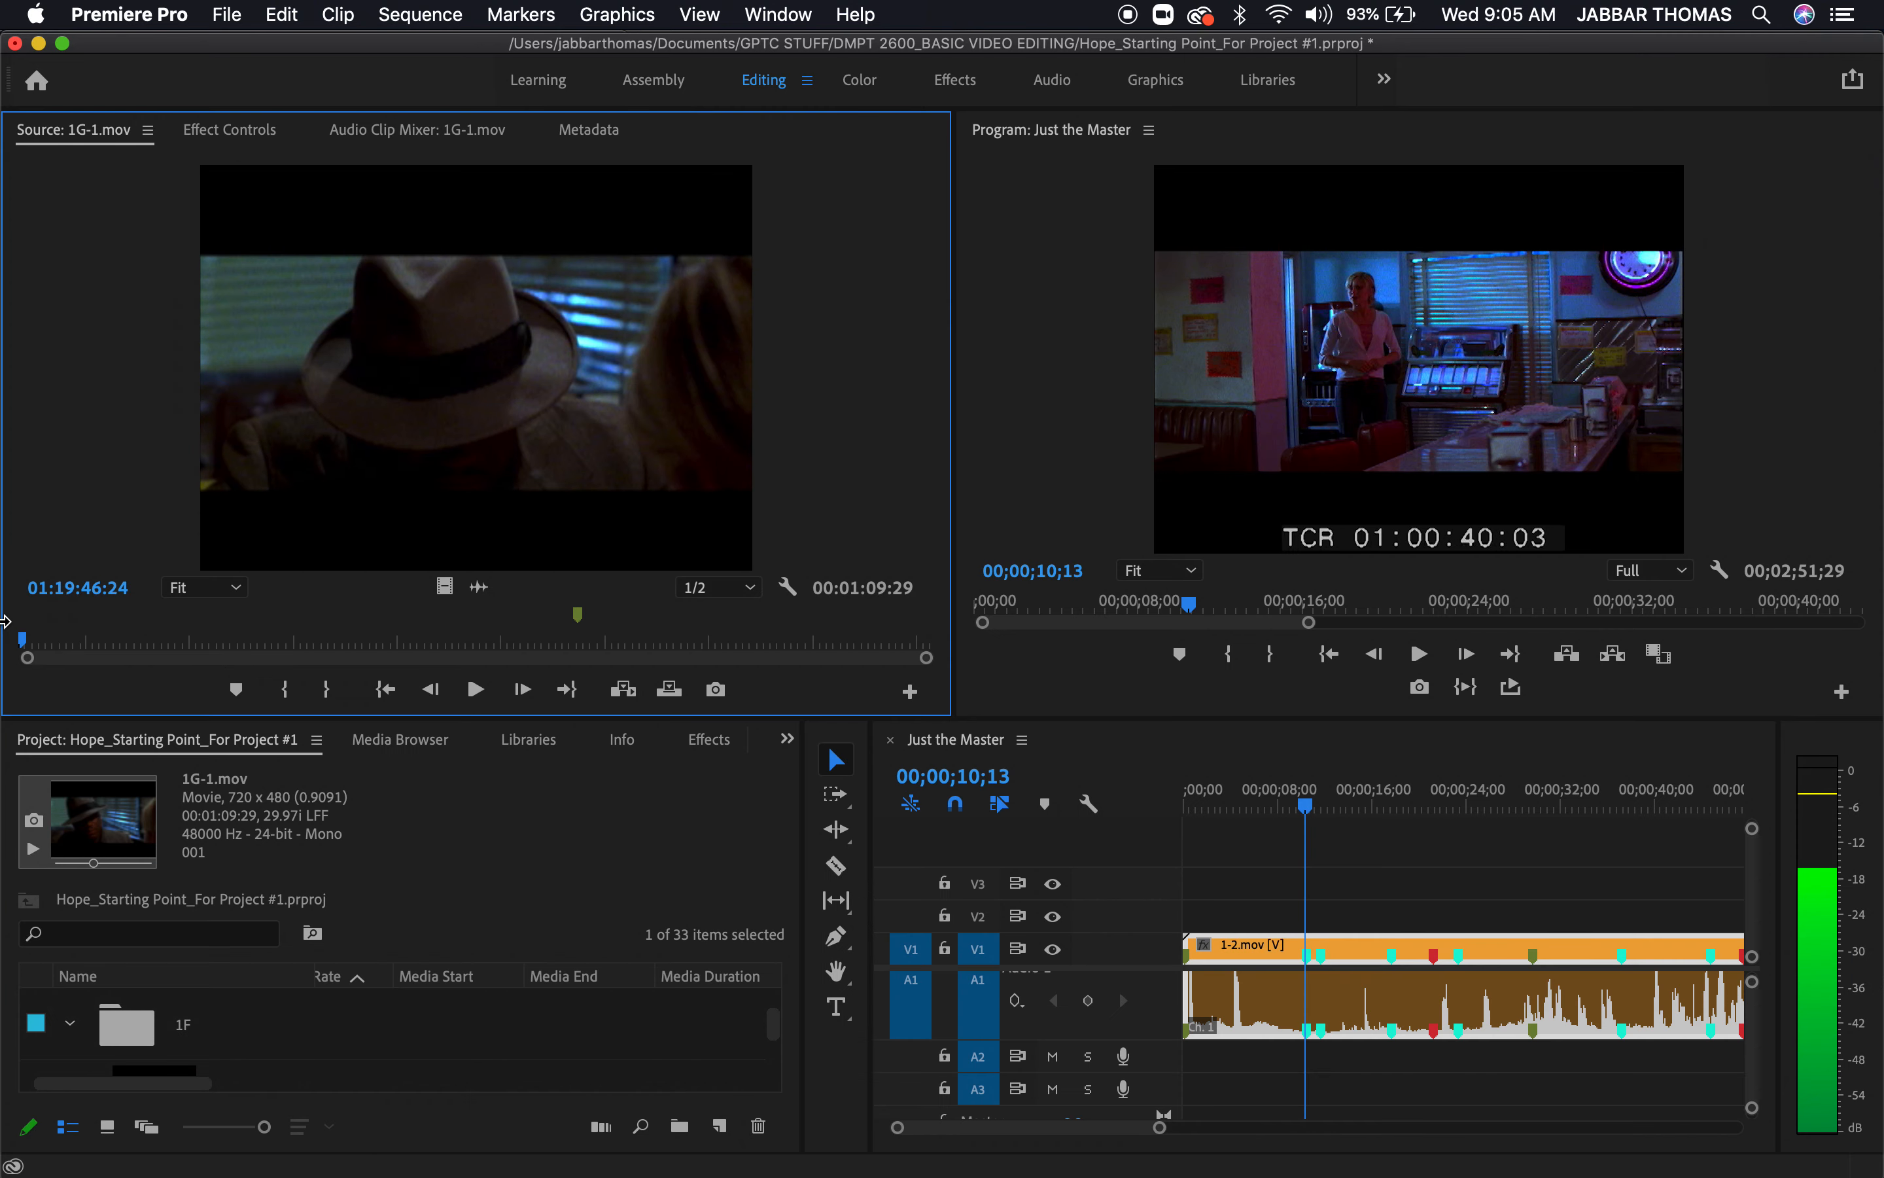
key(grave)
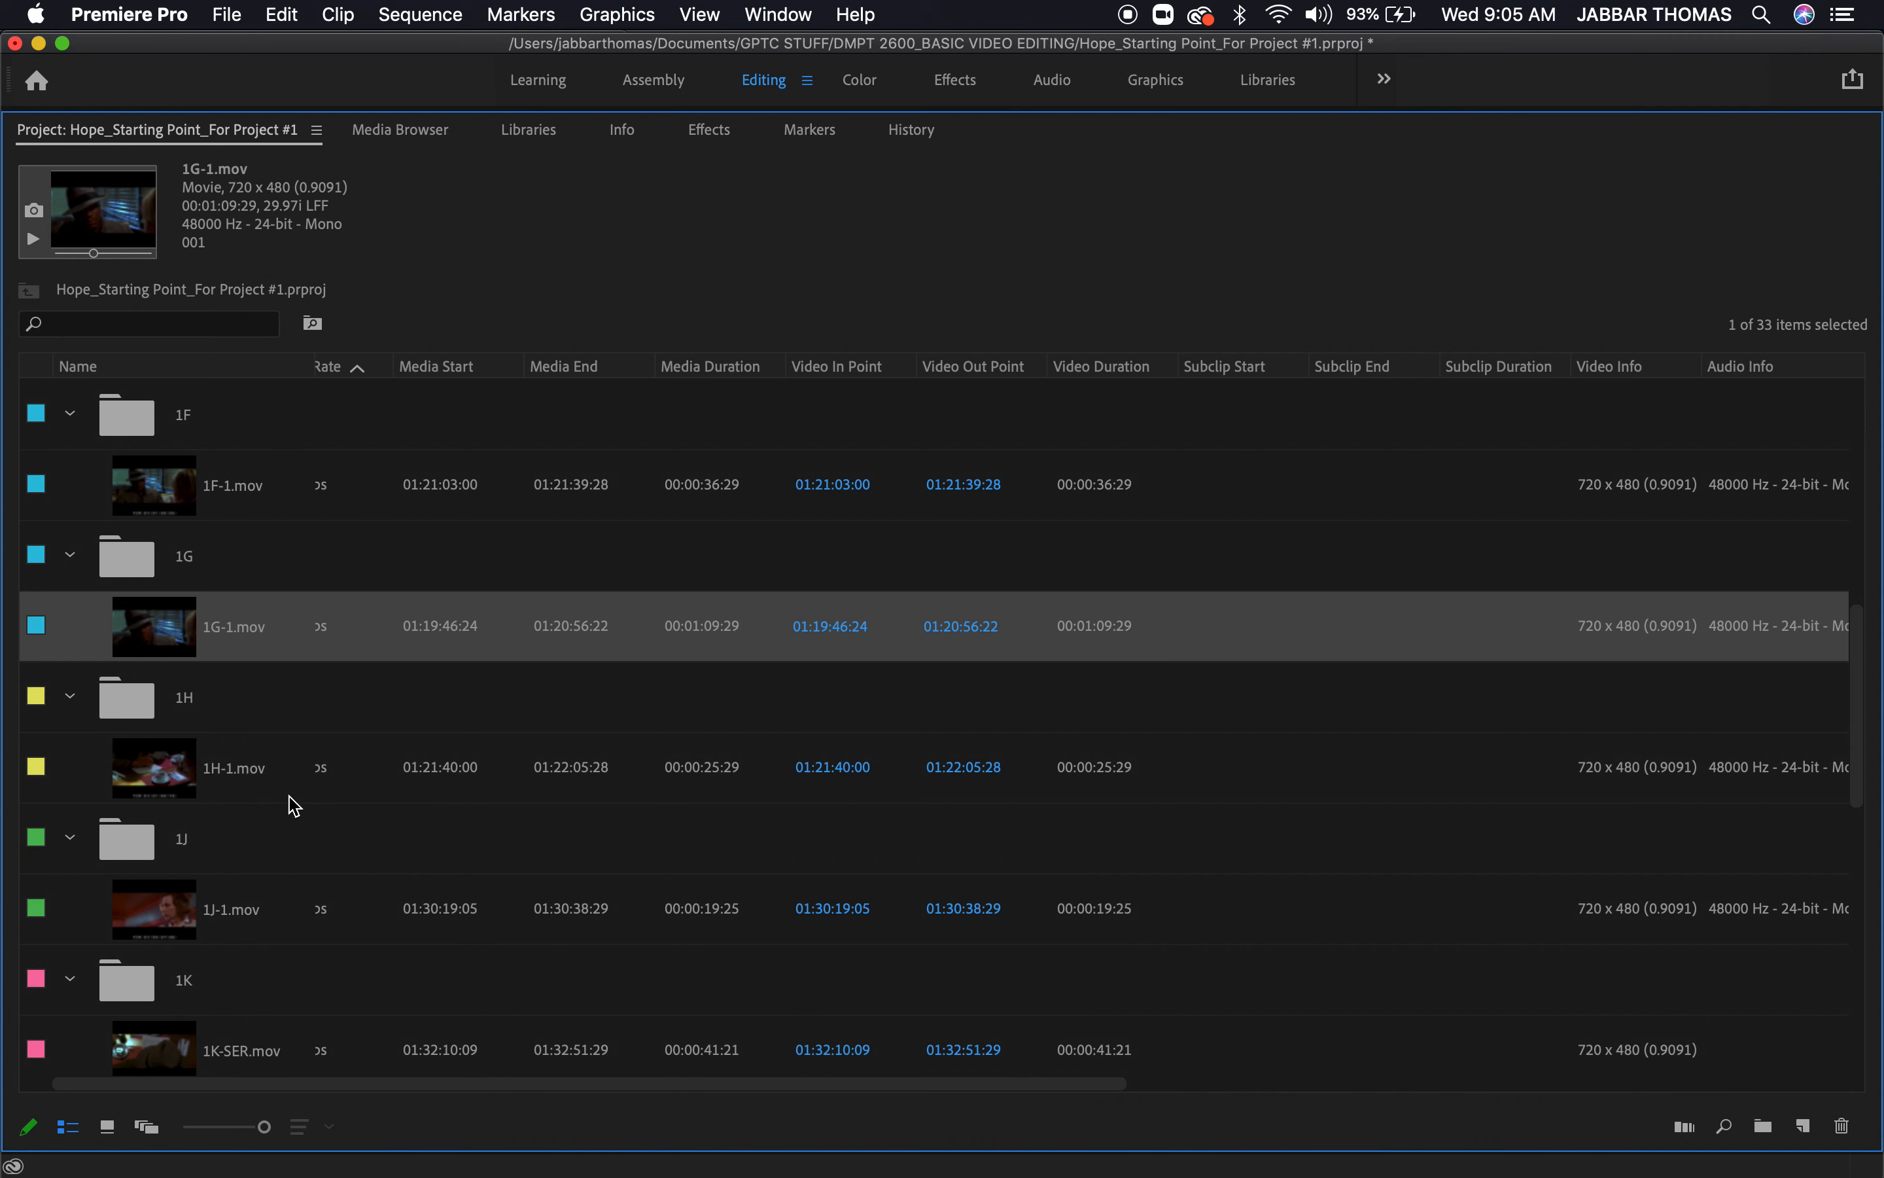
double_click(176, 498)
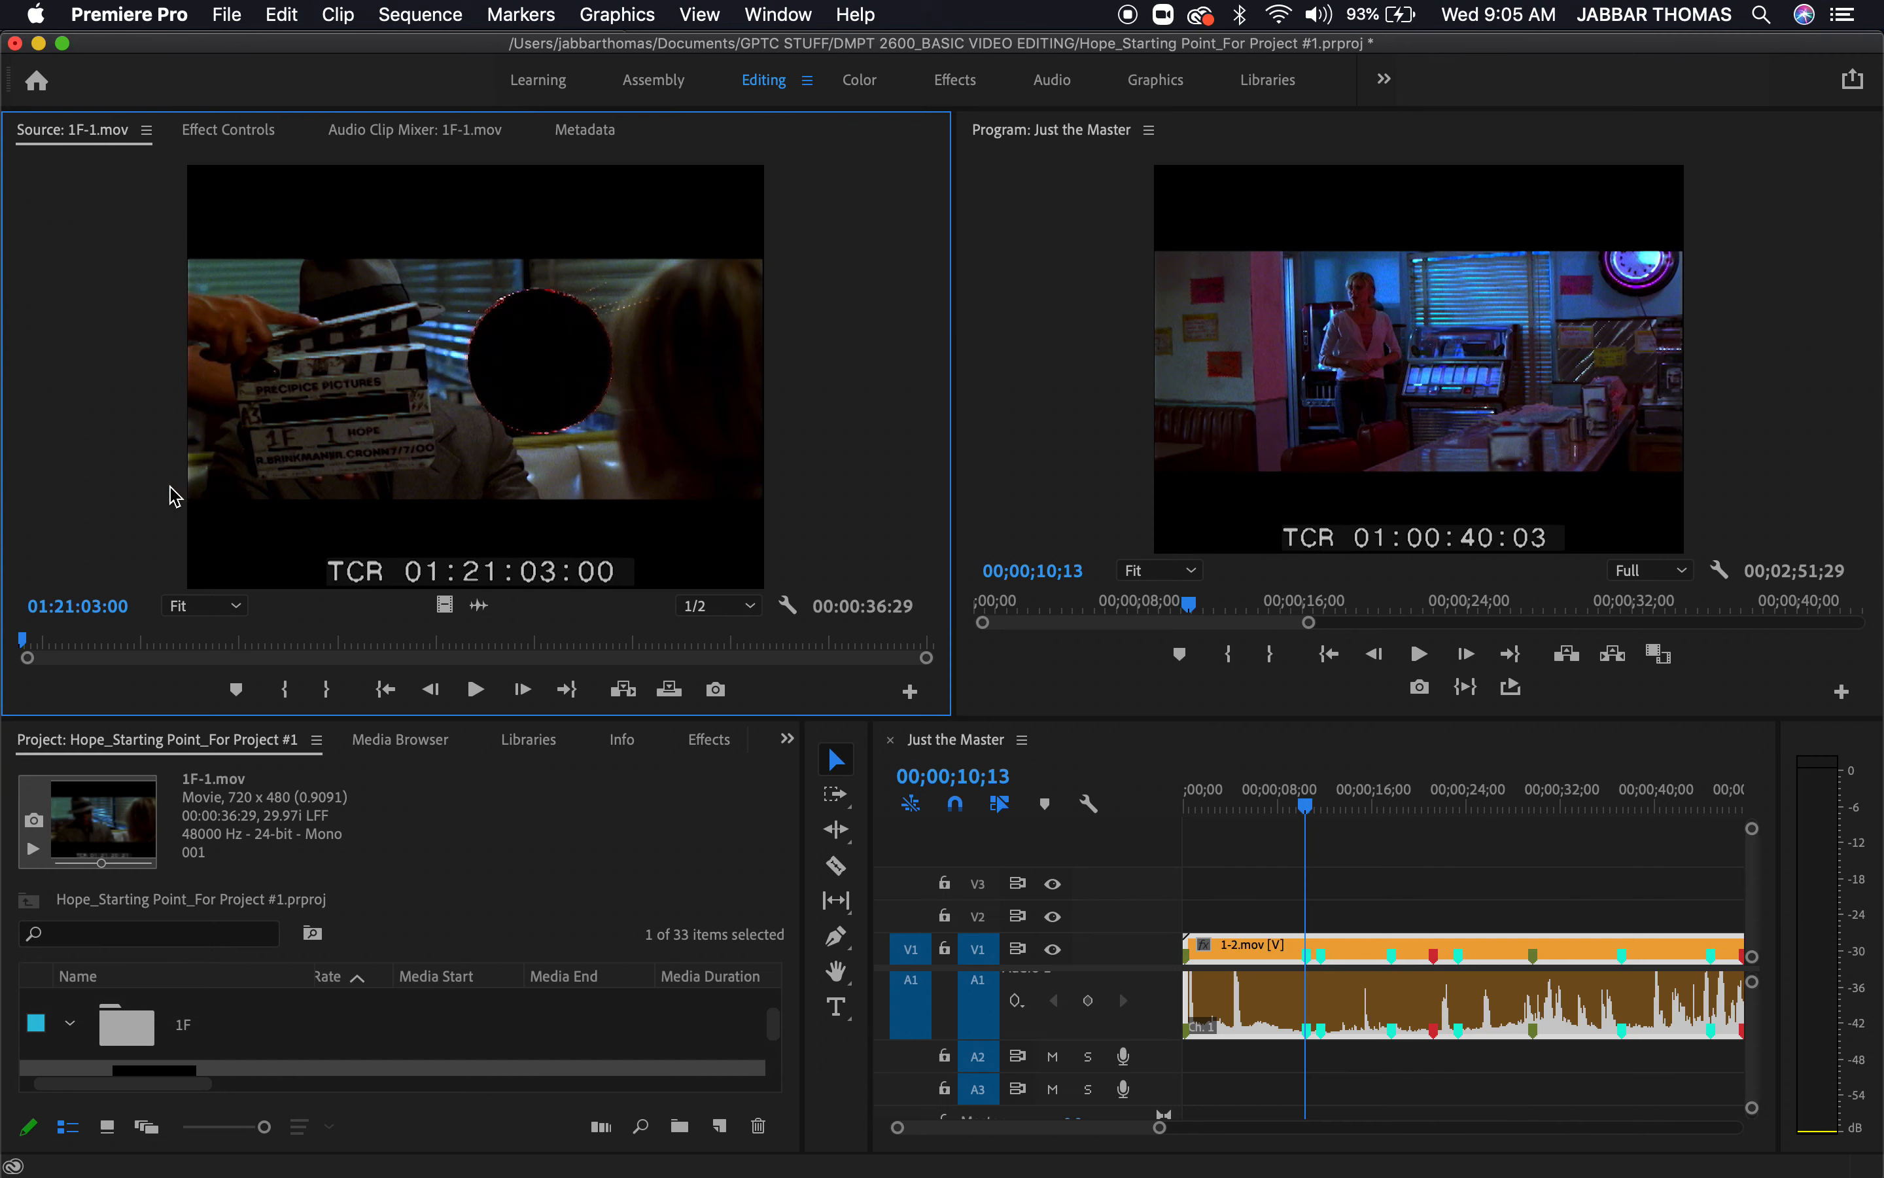
click(176, 641)
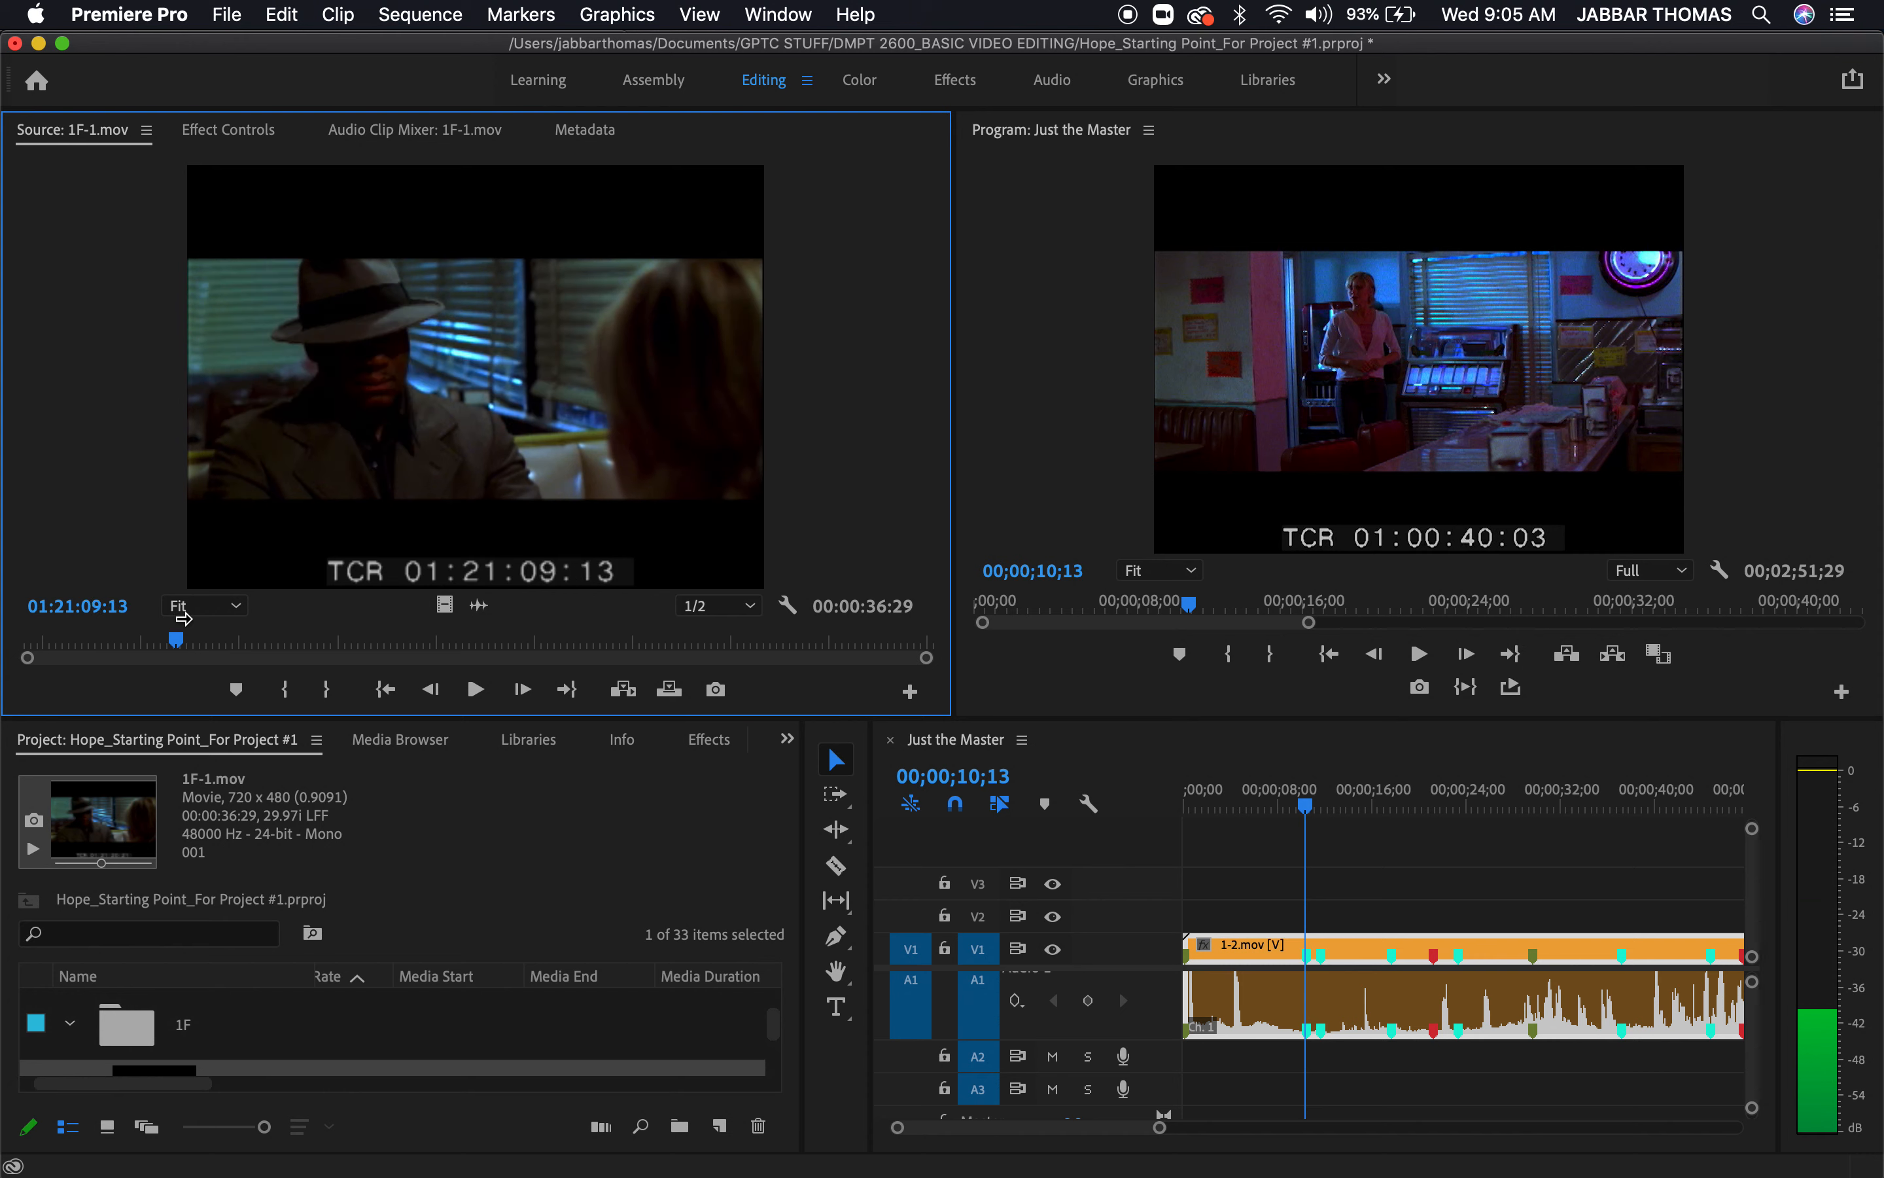
Load 1E-2.mov from bin 1E and scrub back close to its beginning, at about 01:18:43:17
key(grave)
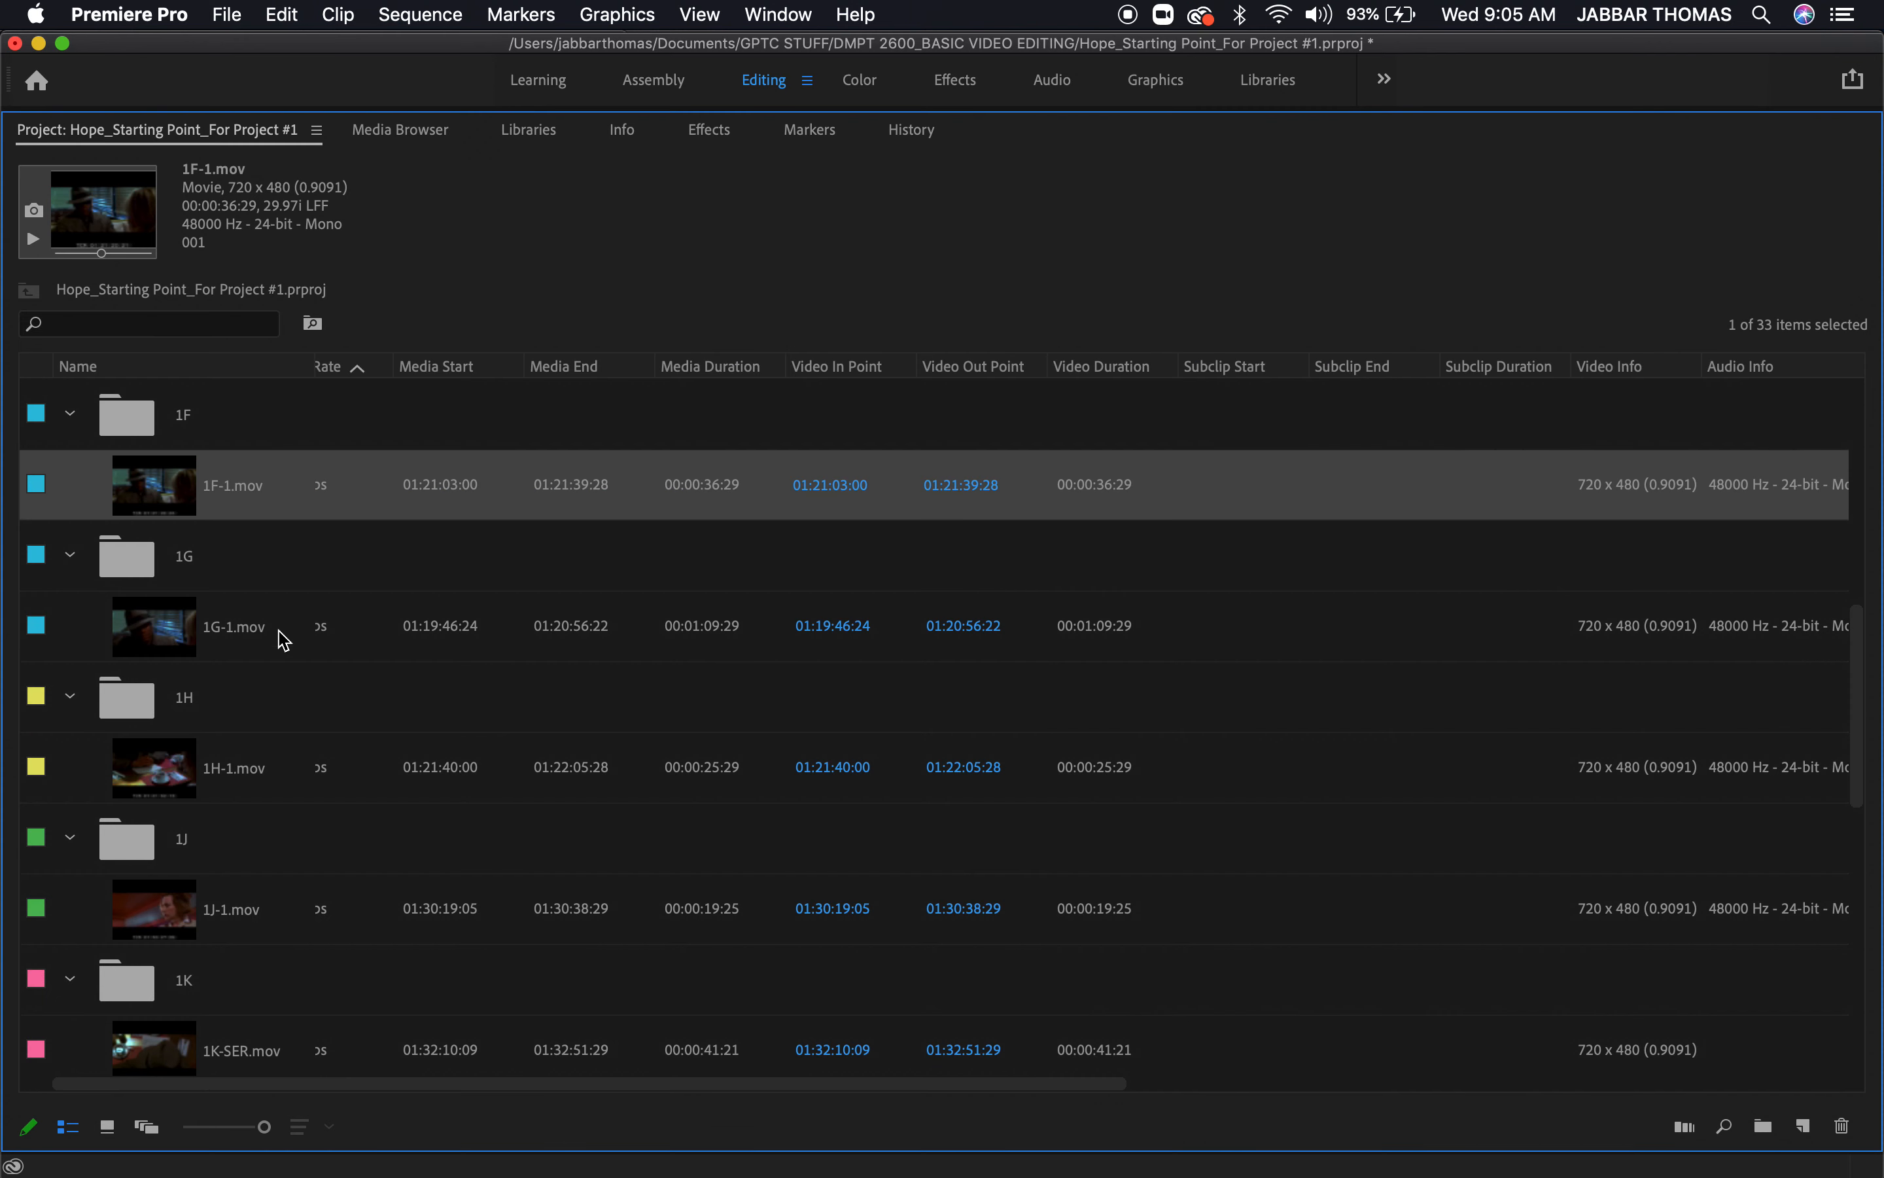
scroll(284, 640, up, 3)
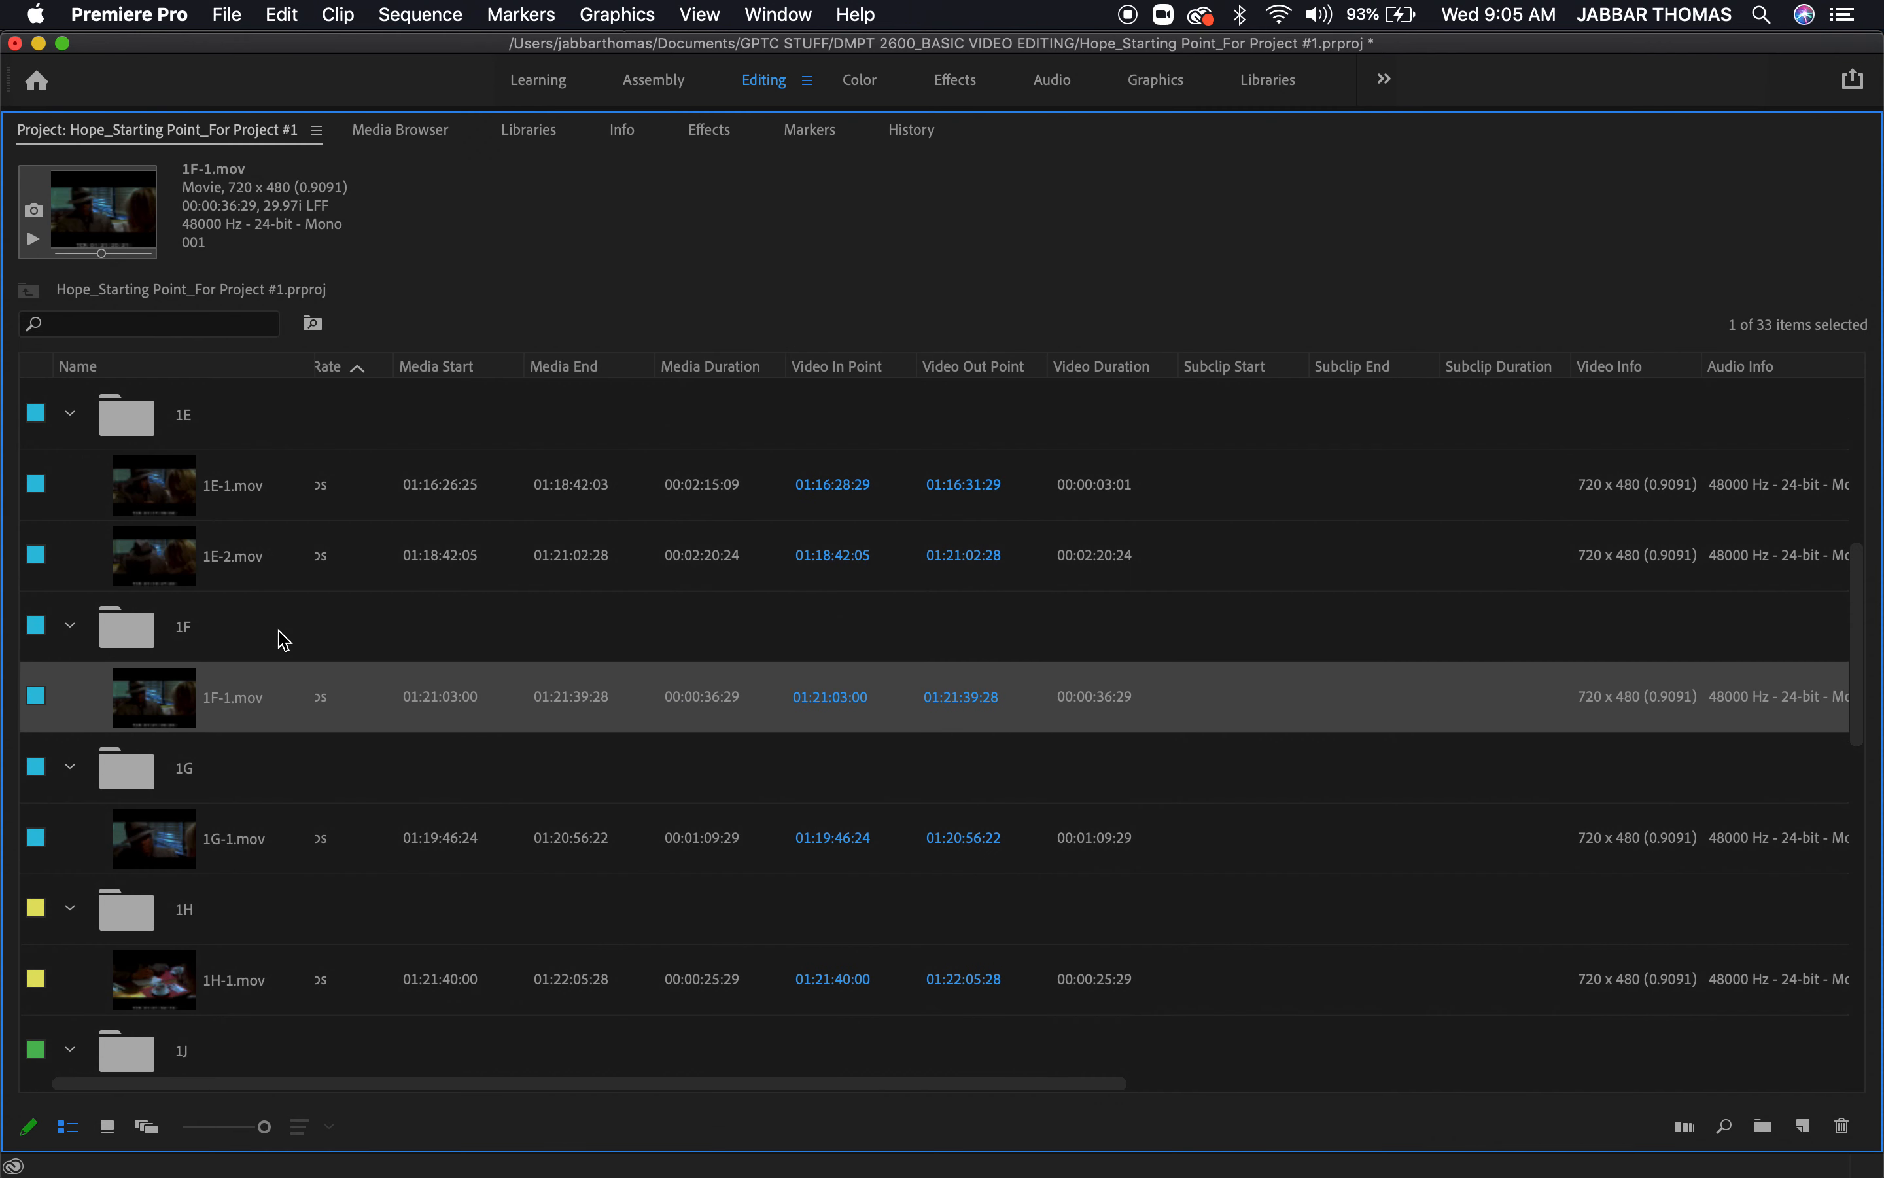
double_click(177, 567)
click(125, 642)
drag(123, 641, 36, 653)
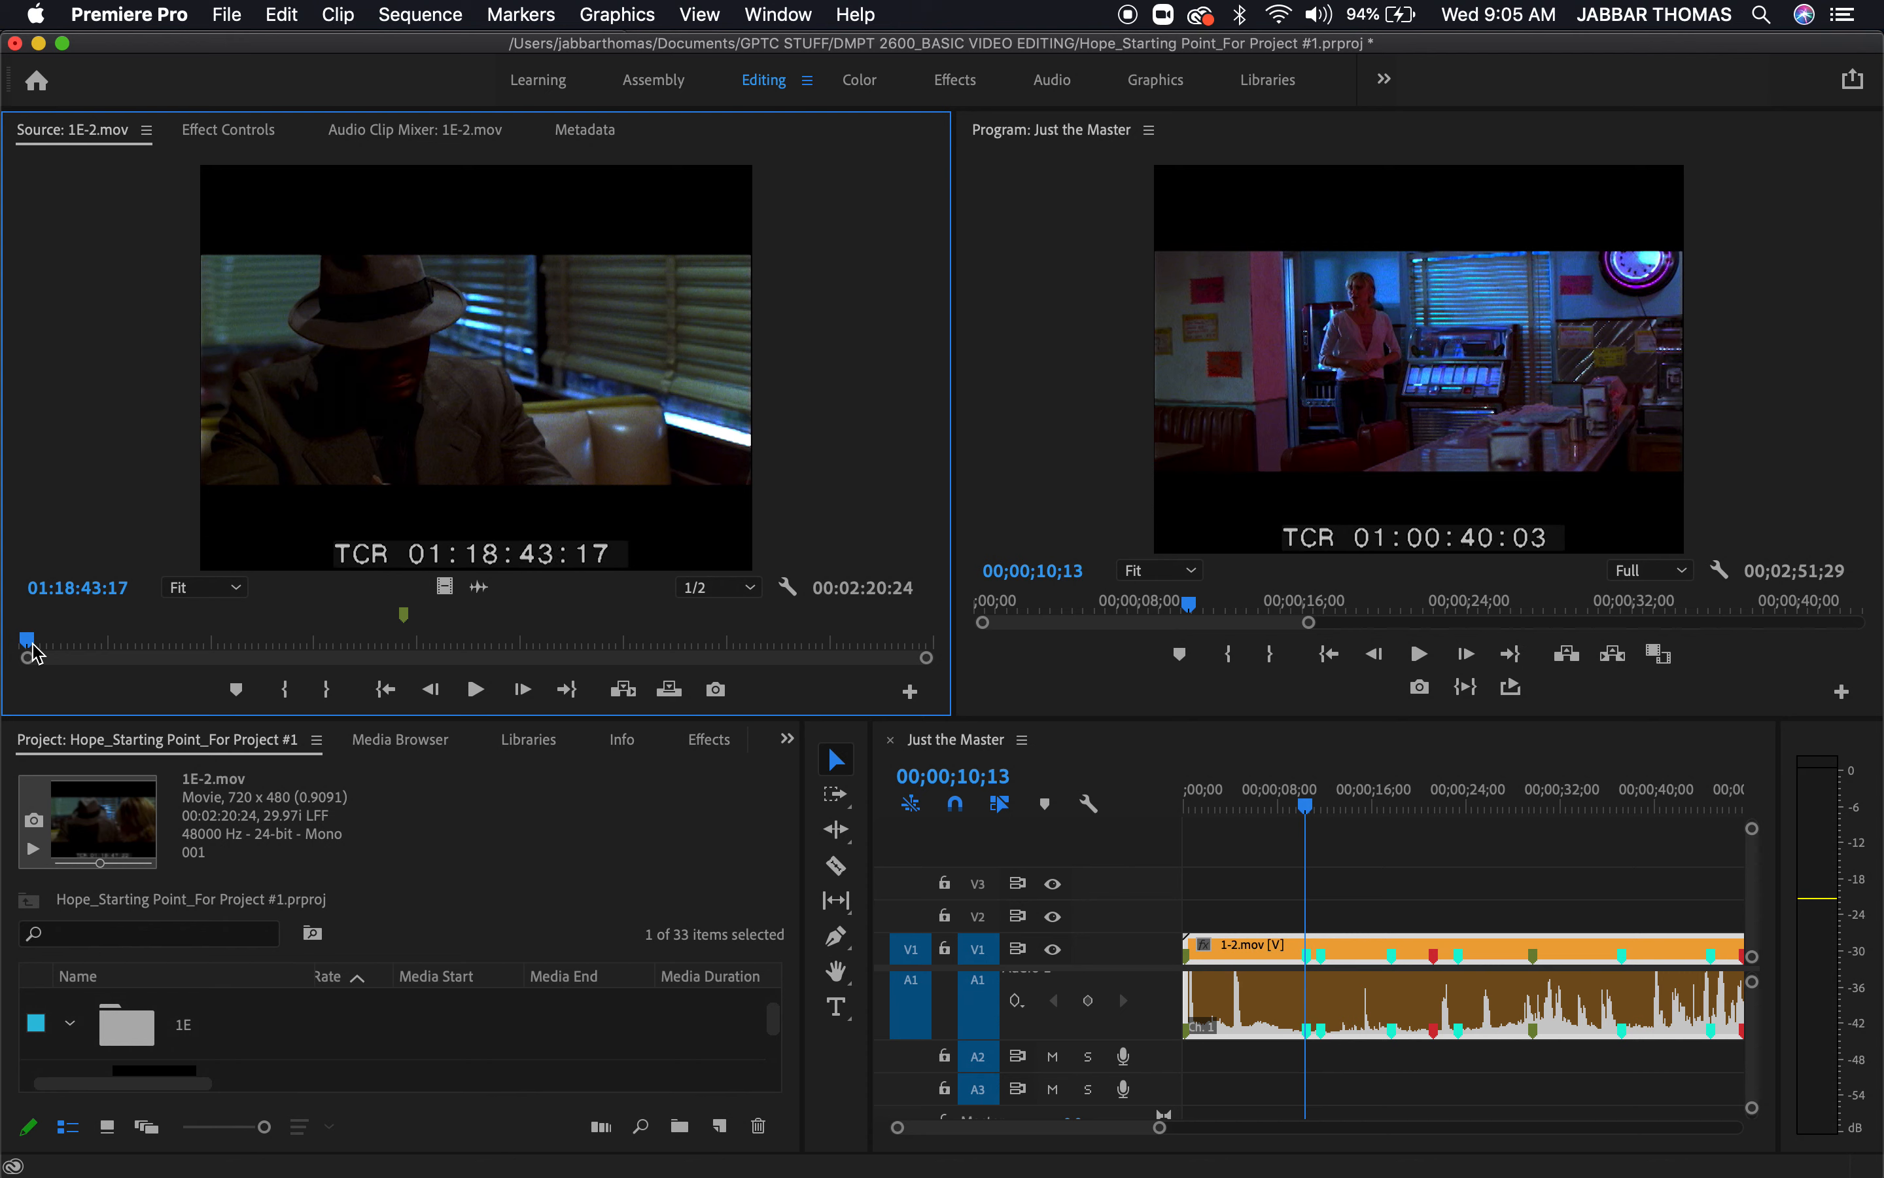
Step frame by frame through 1E-2.mov and mark its in point at 01:18:43:15
key(Left)
key(Left)
key(Left)
key(Left)
key(Left)
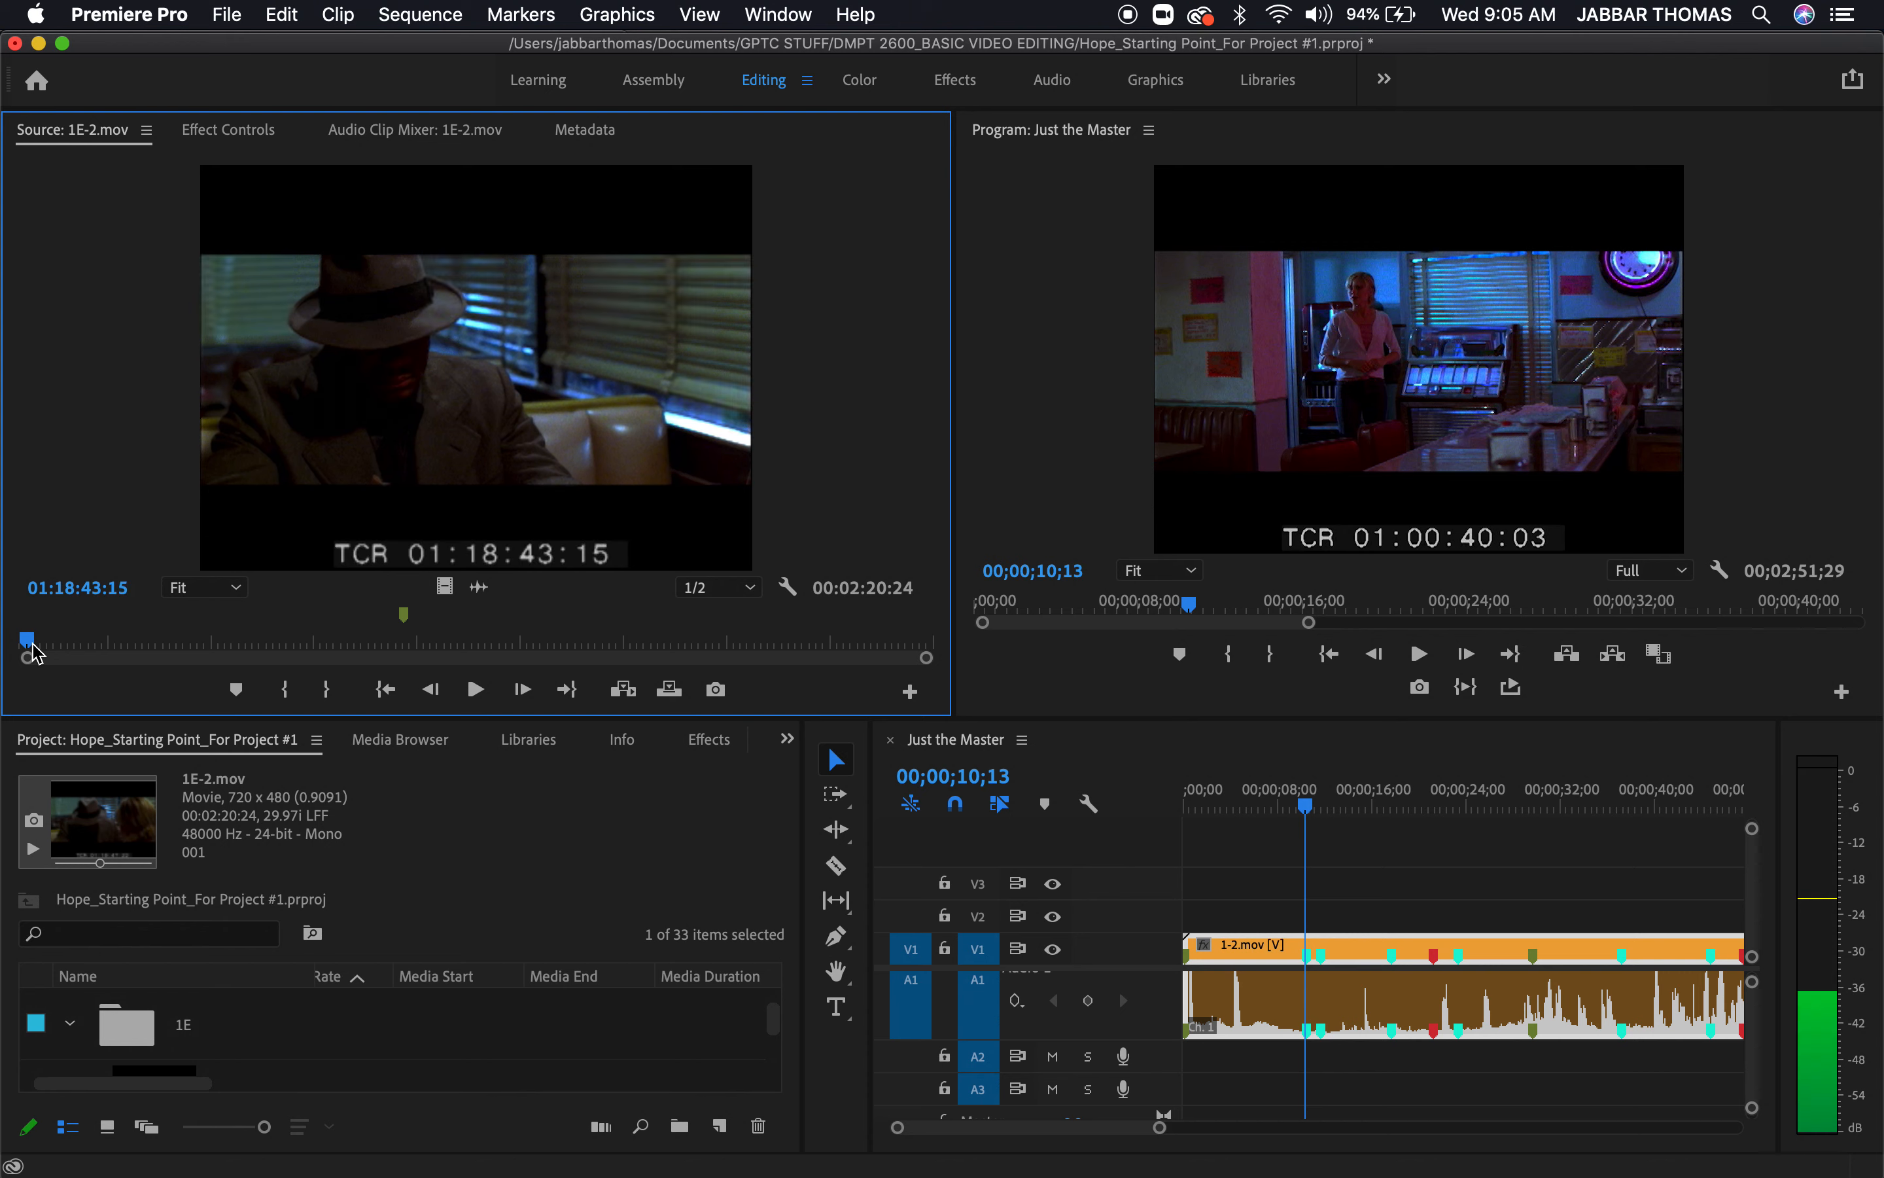
key(Right)
key(Right)
key(Right)
key(Left)
key(Right)
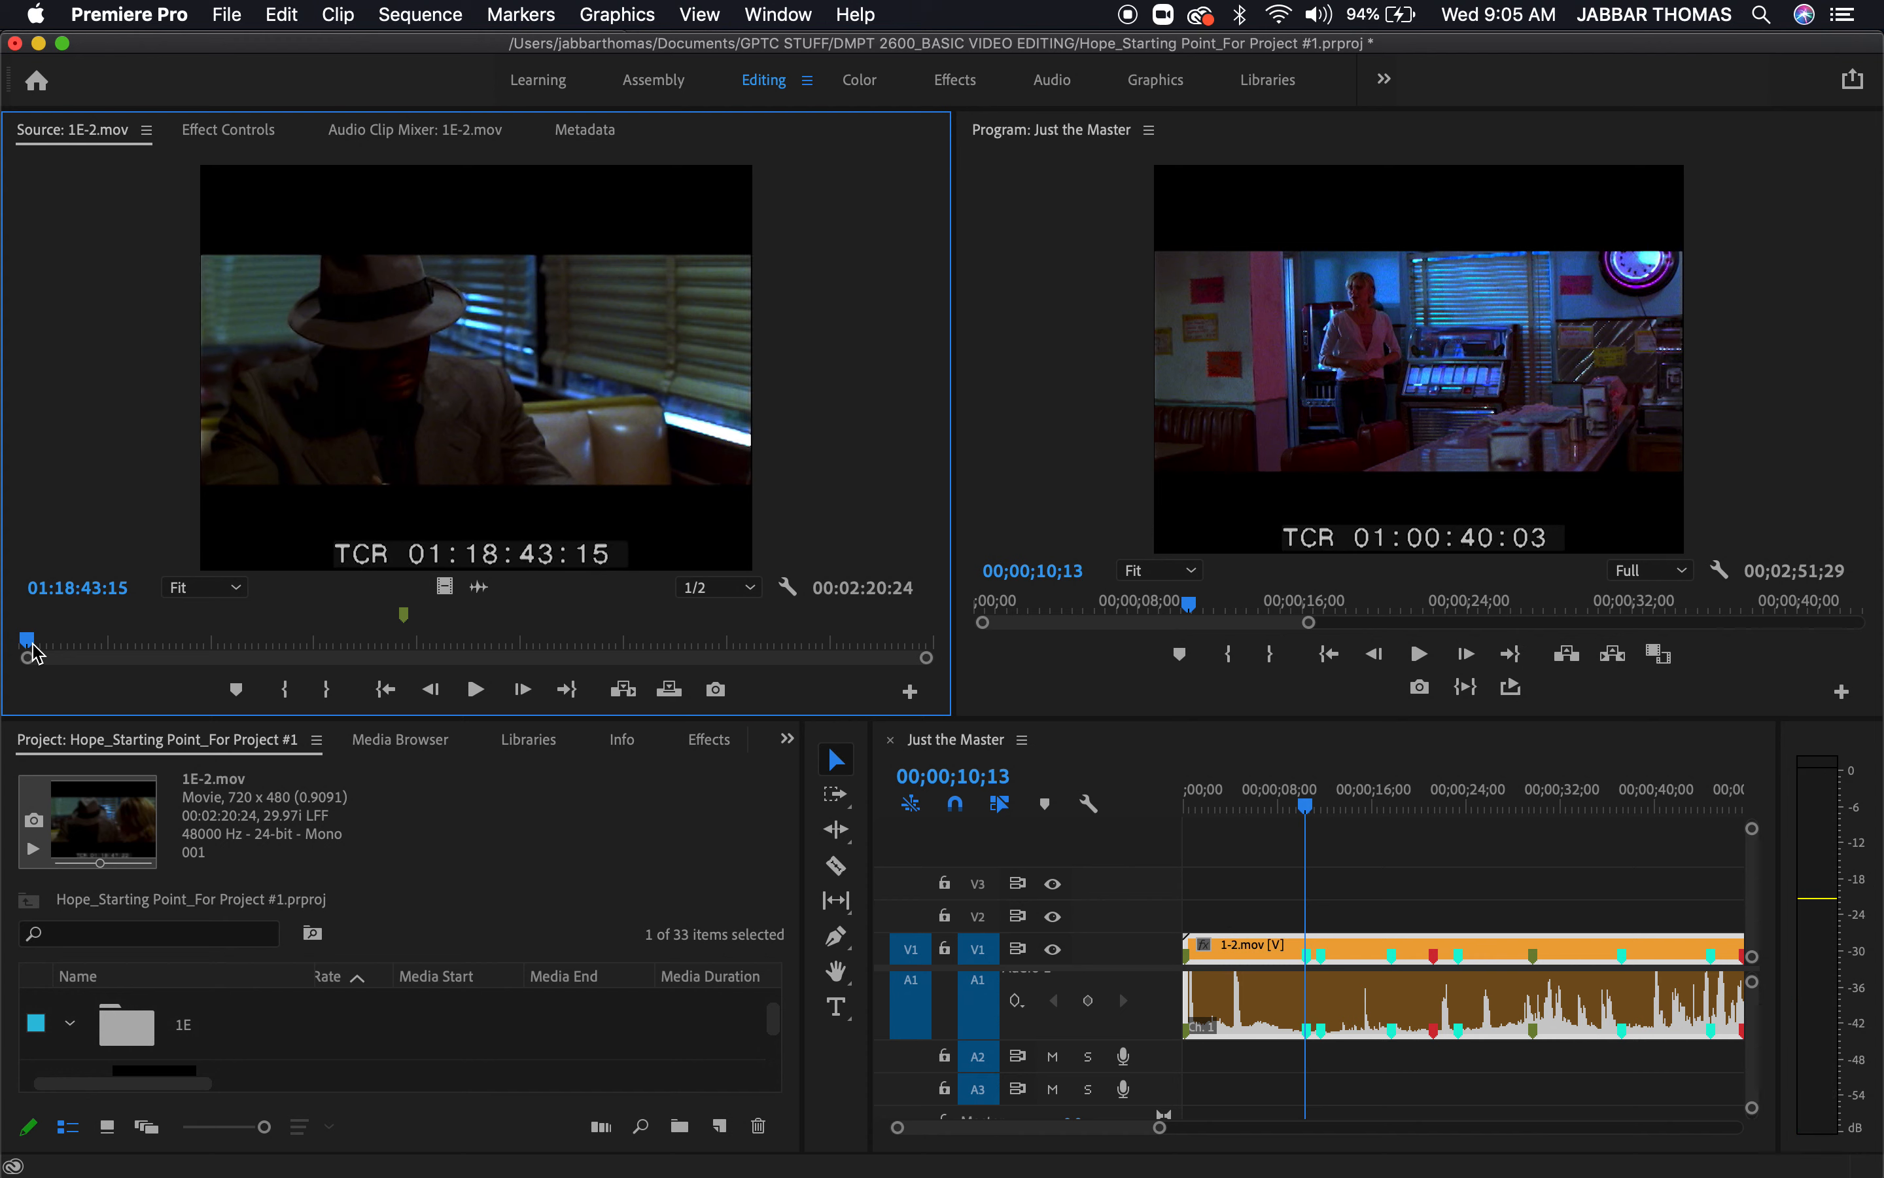
key(i)
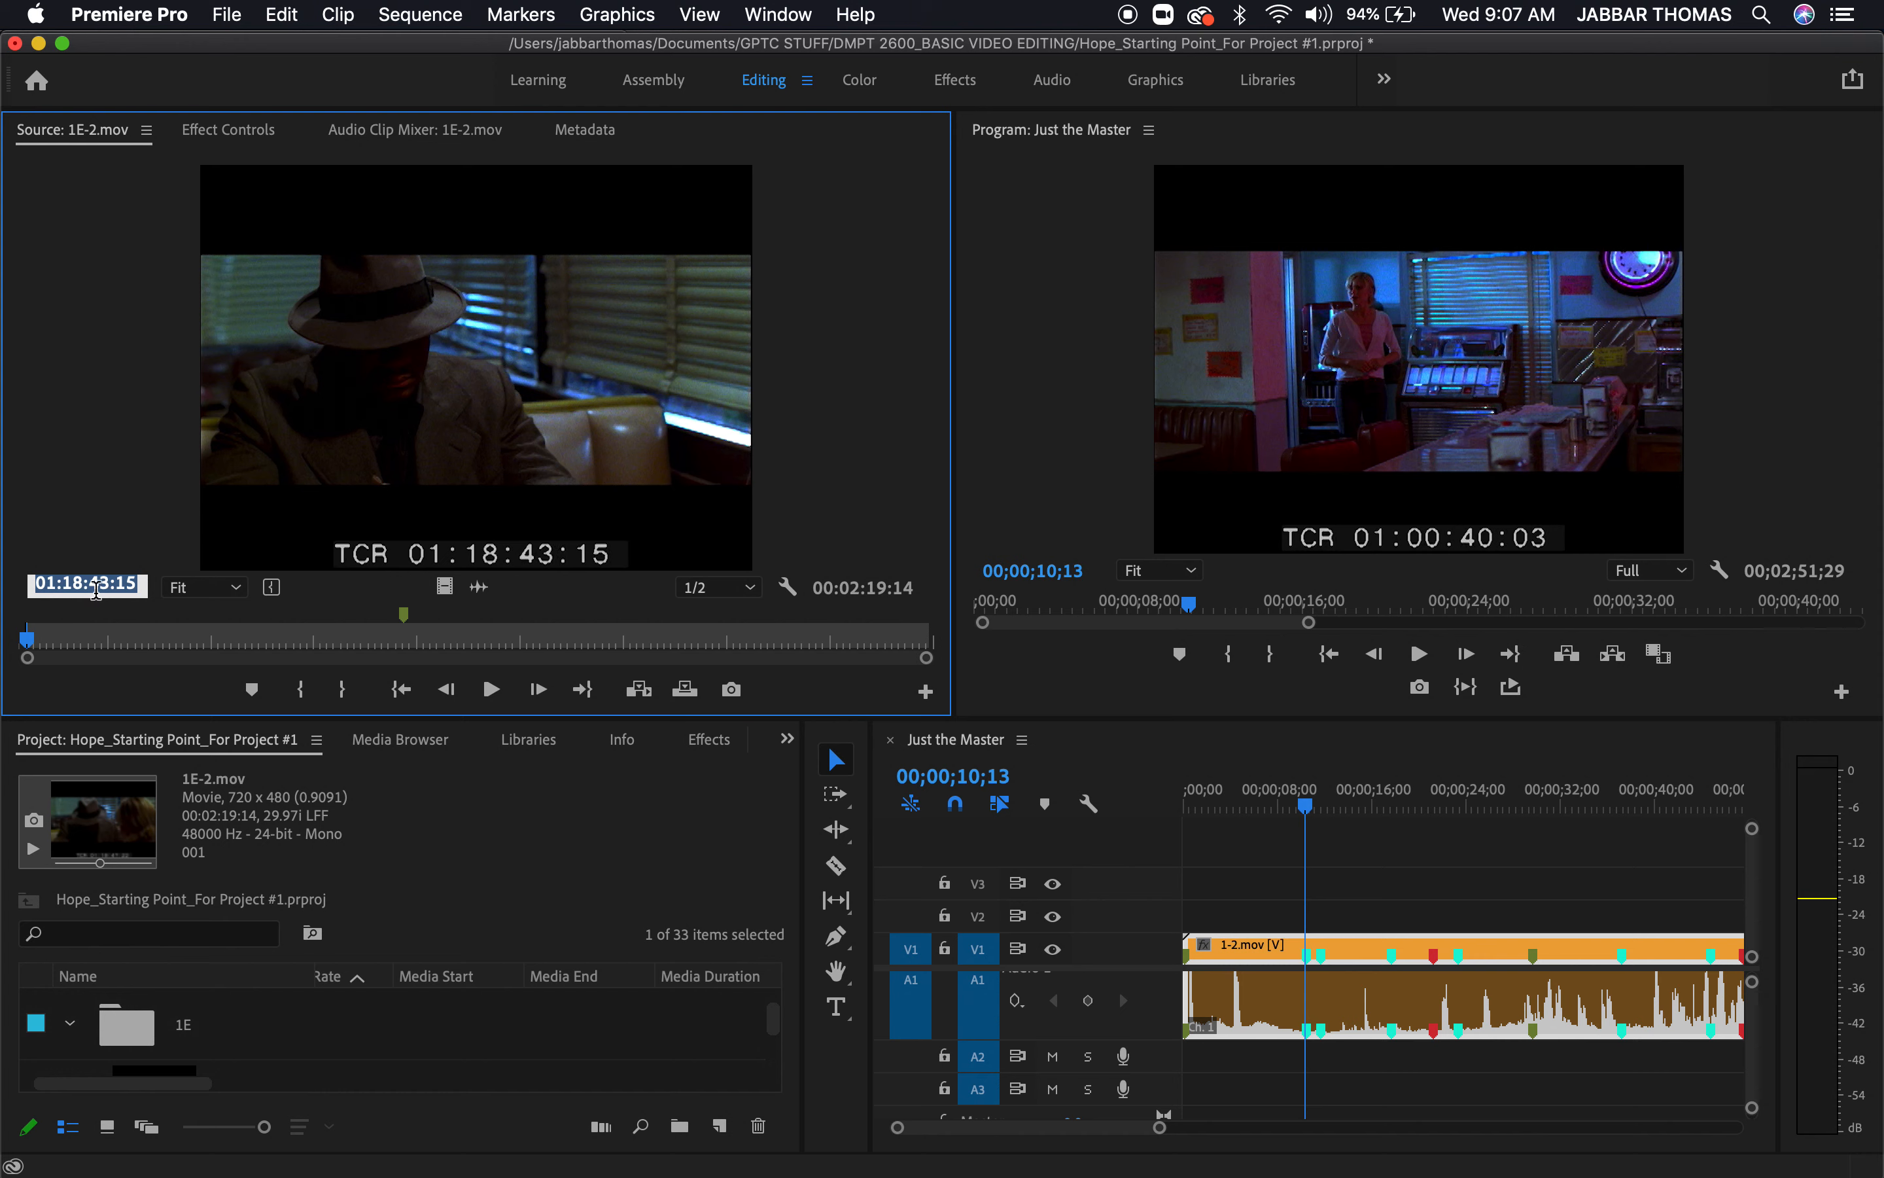
Advance 1E-2.mov by +115 (1 second 15 frames) and mark the out point at 01:18:45:00
text(+115)
key(Return)
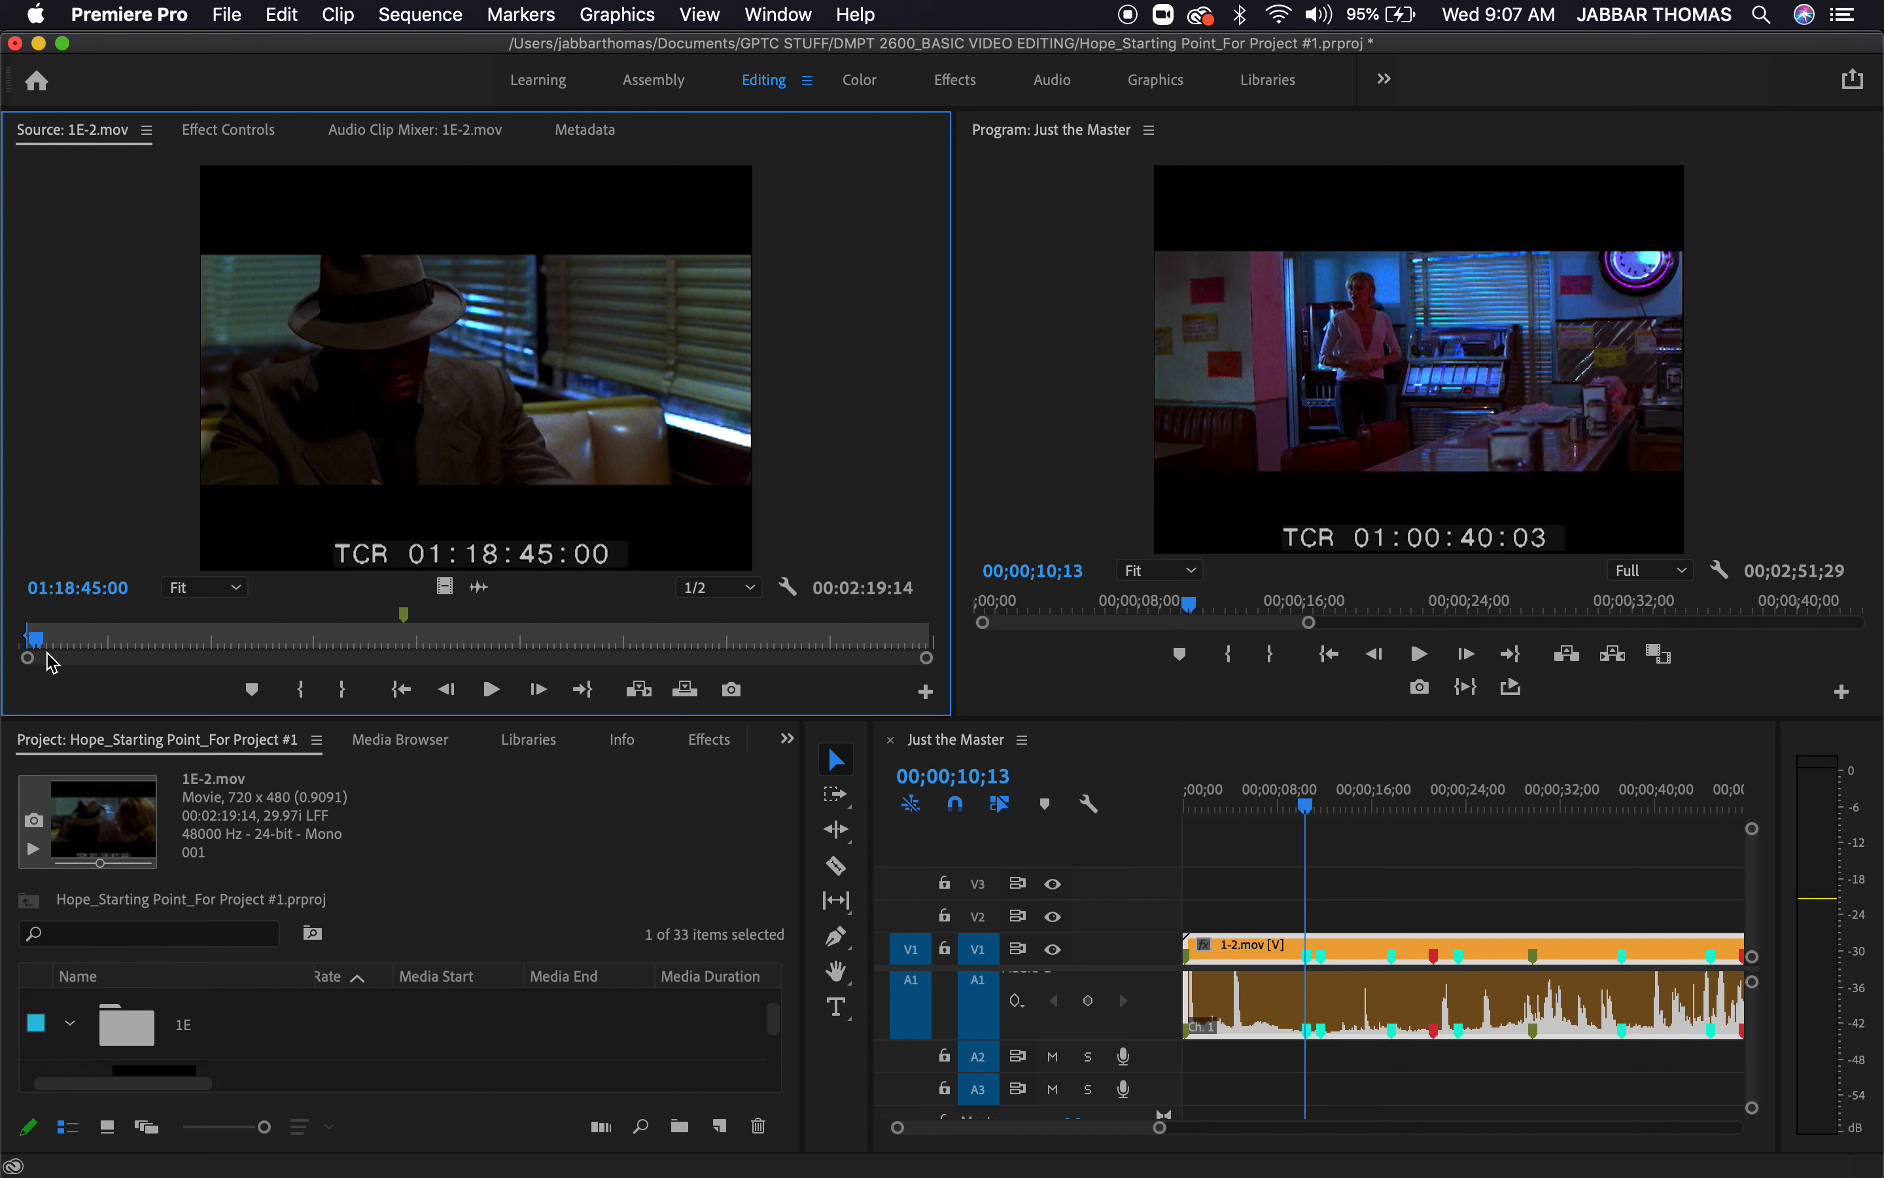
key(o)
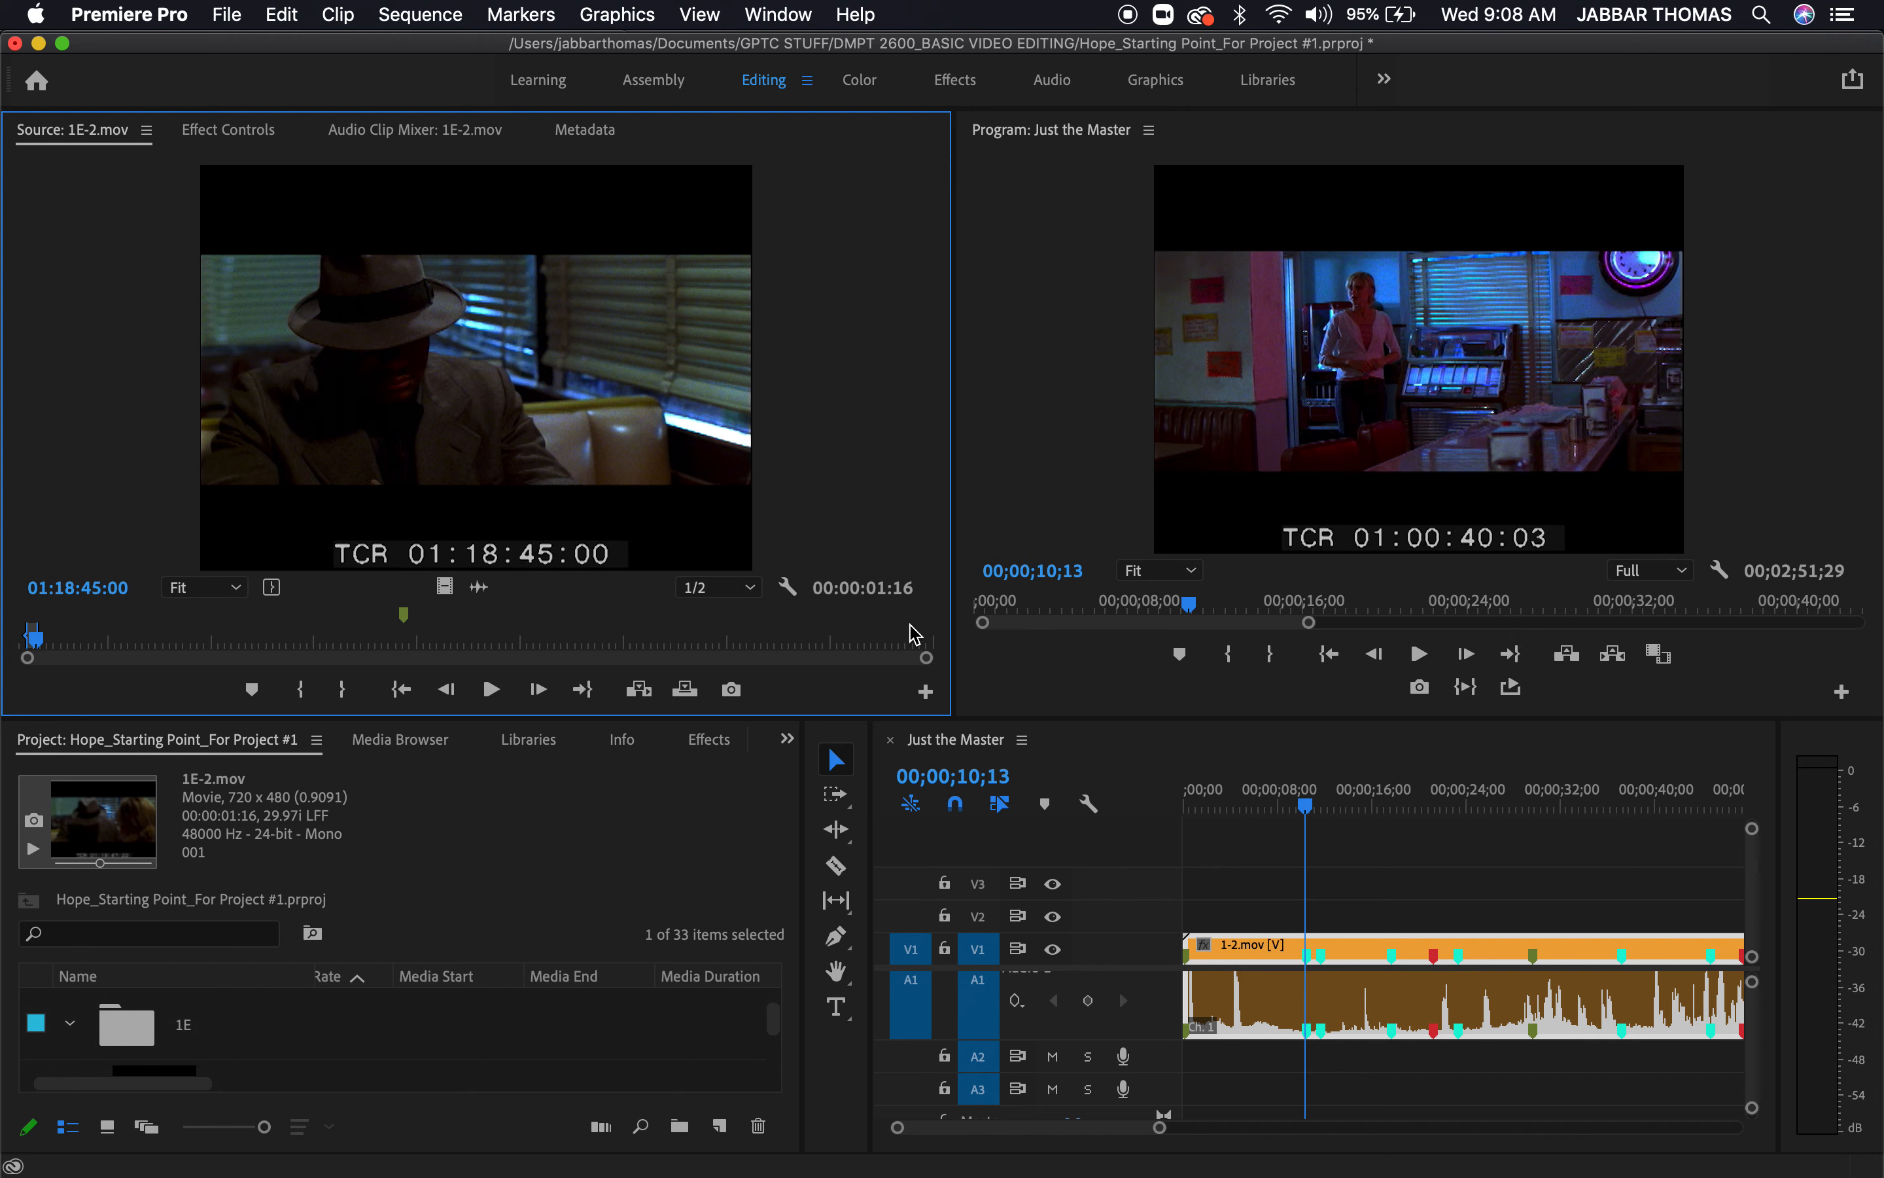
Set the Just the Master playhead to 00;00;10;10 and mark the sequence in point there
click(1308, 810)
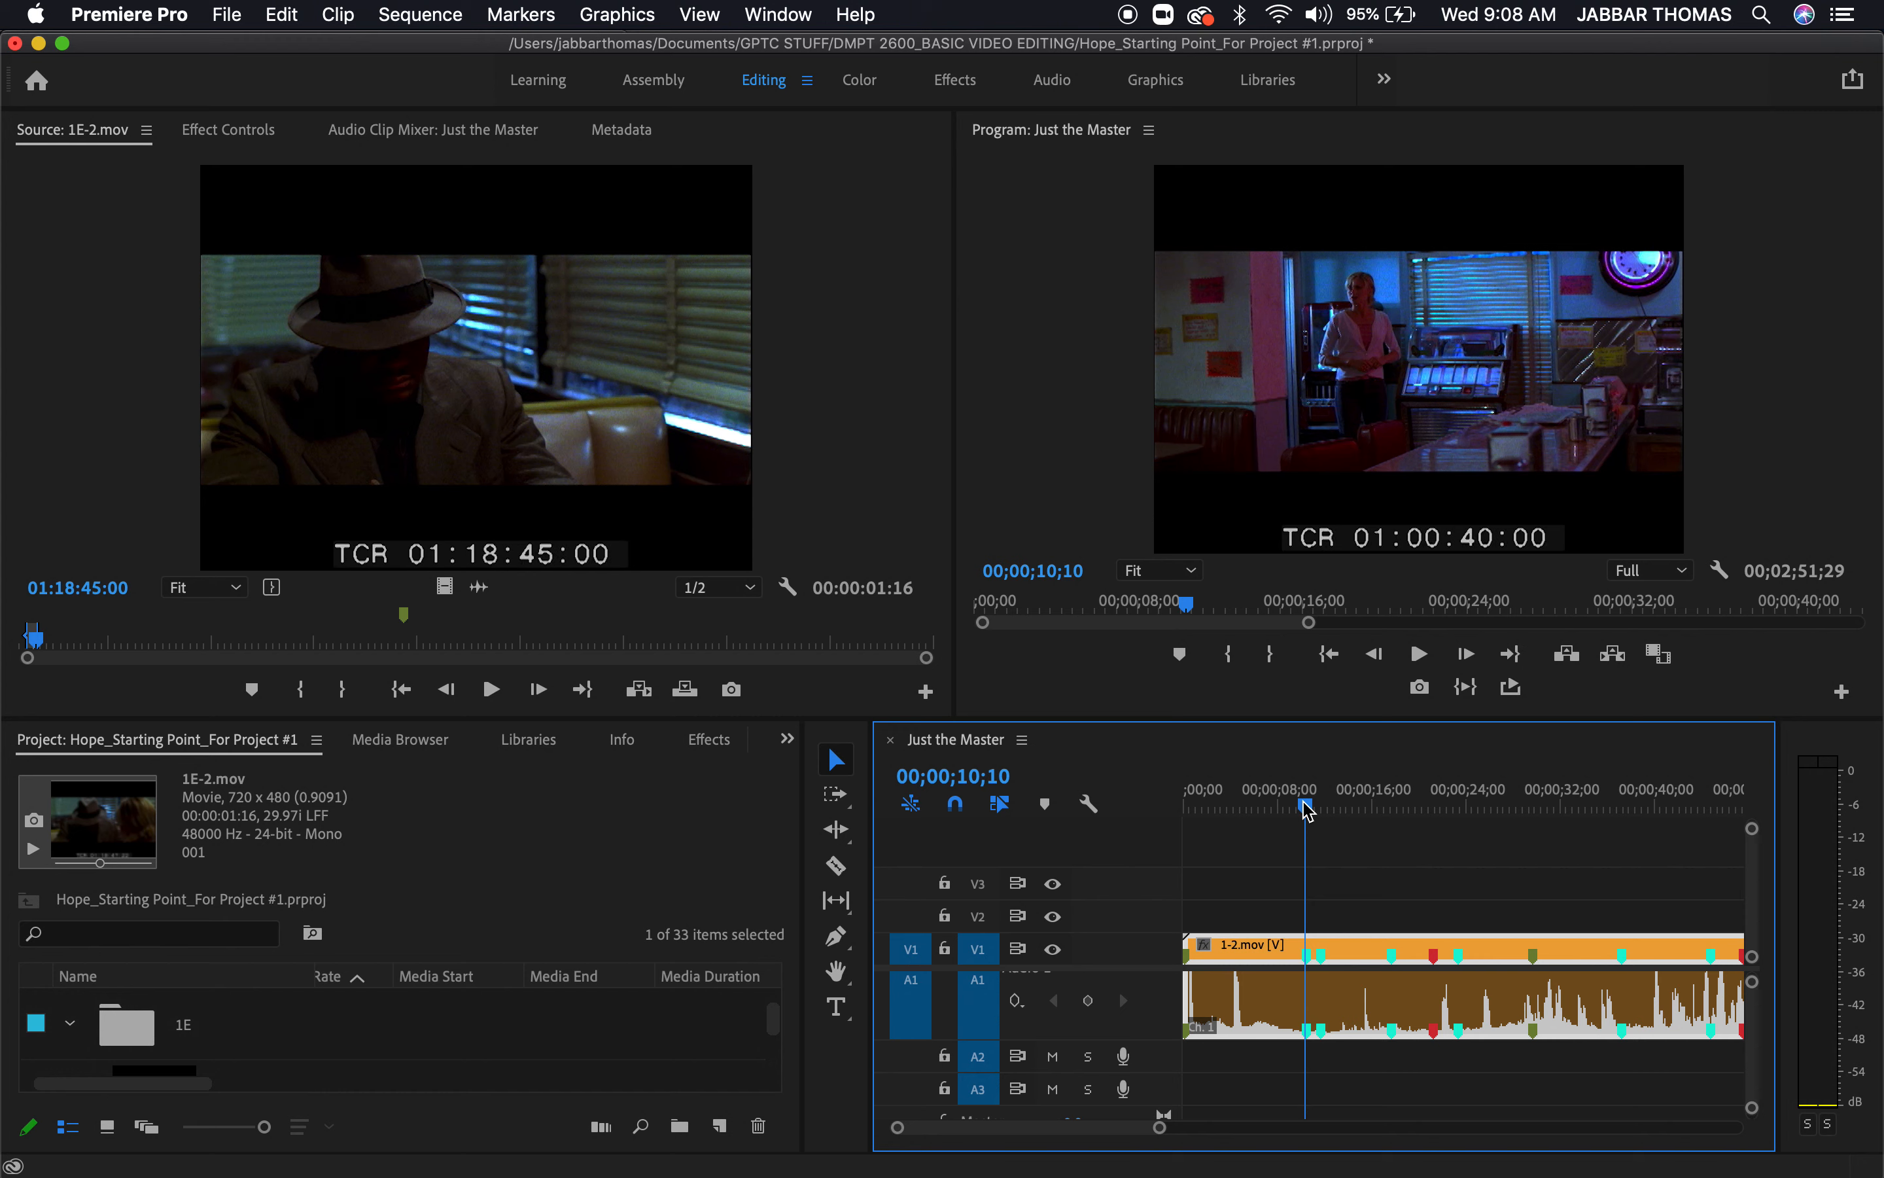
key(i)
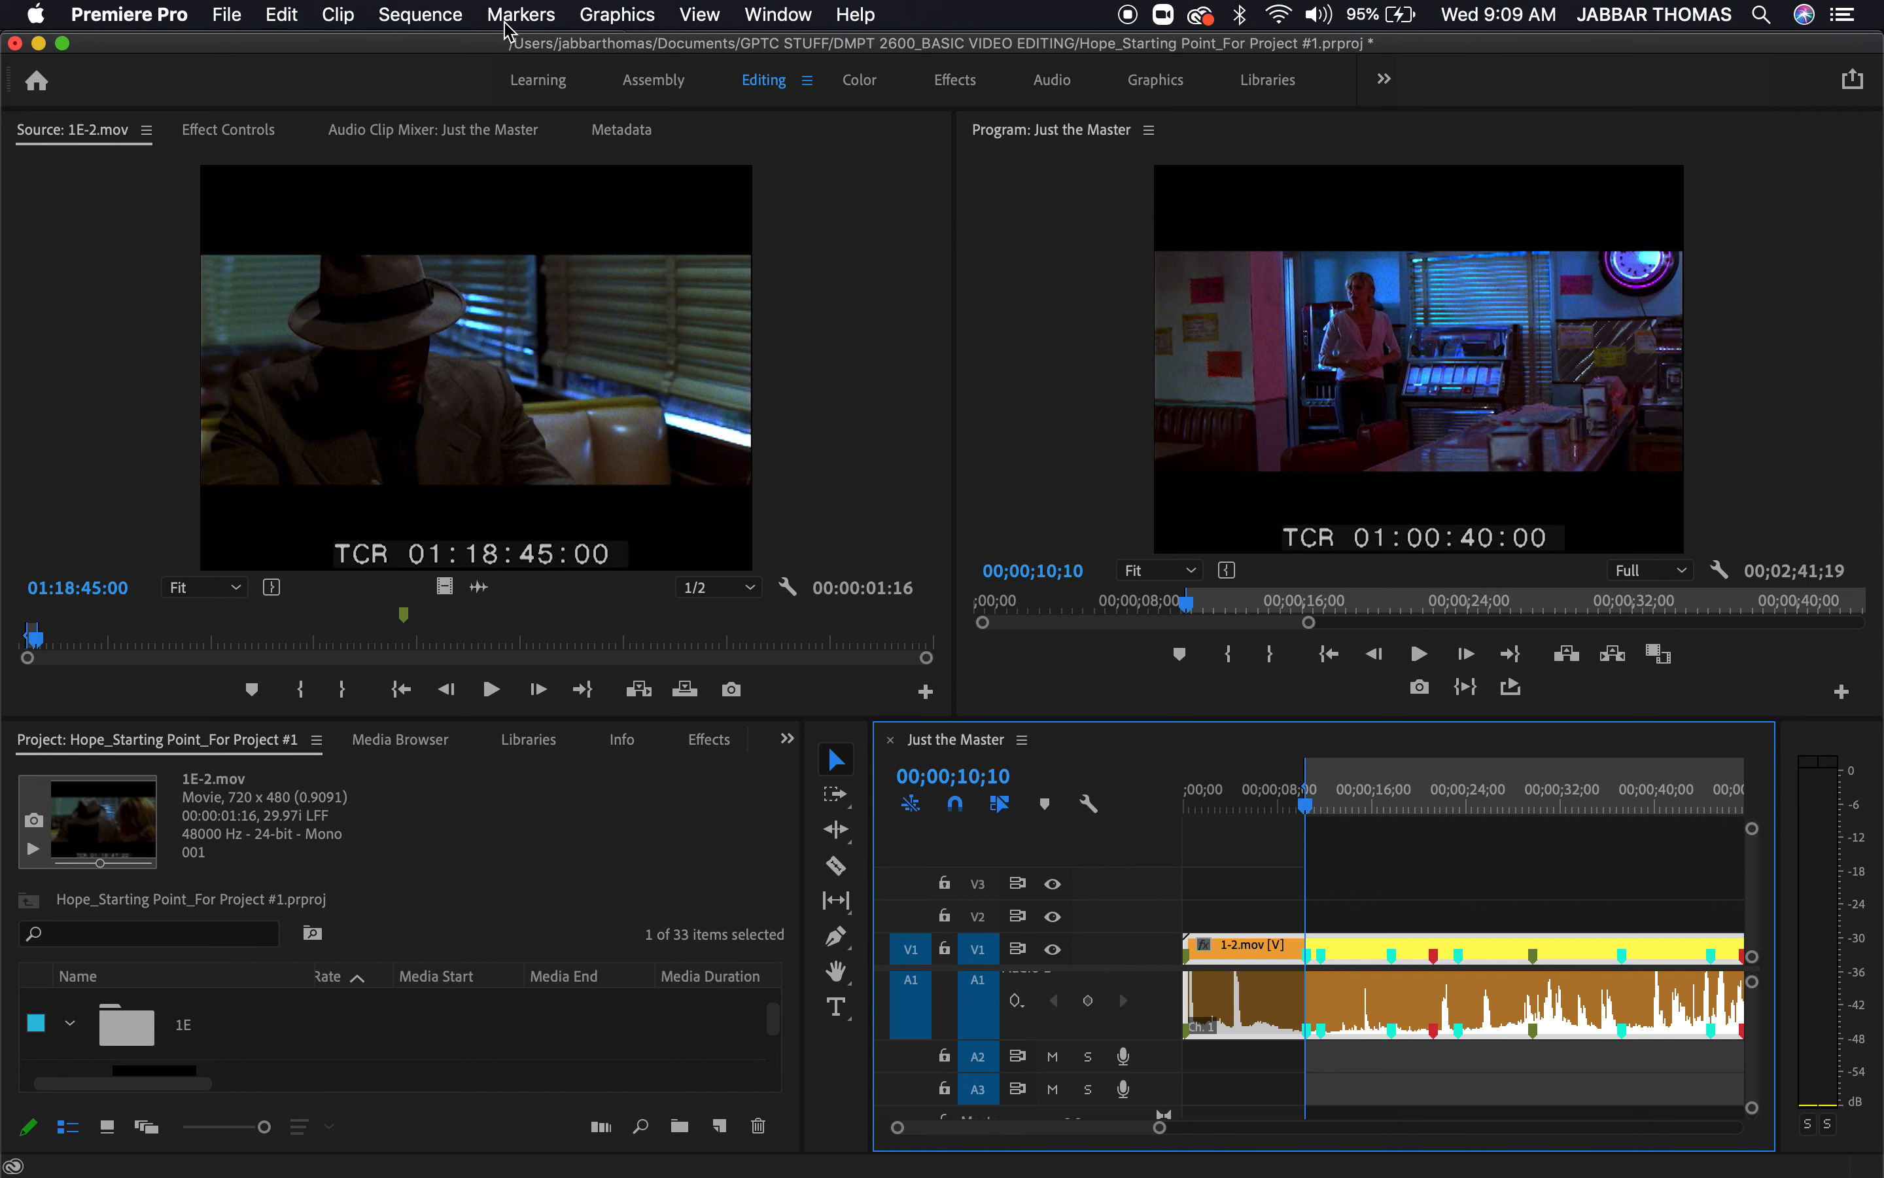
click(425, 15)
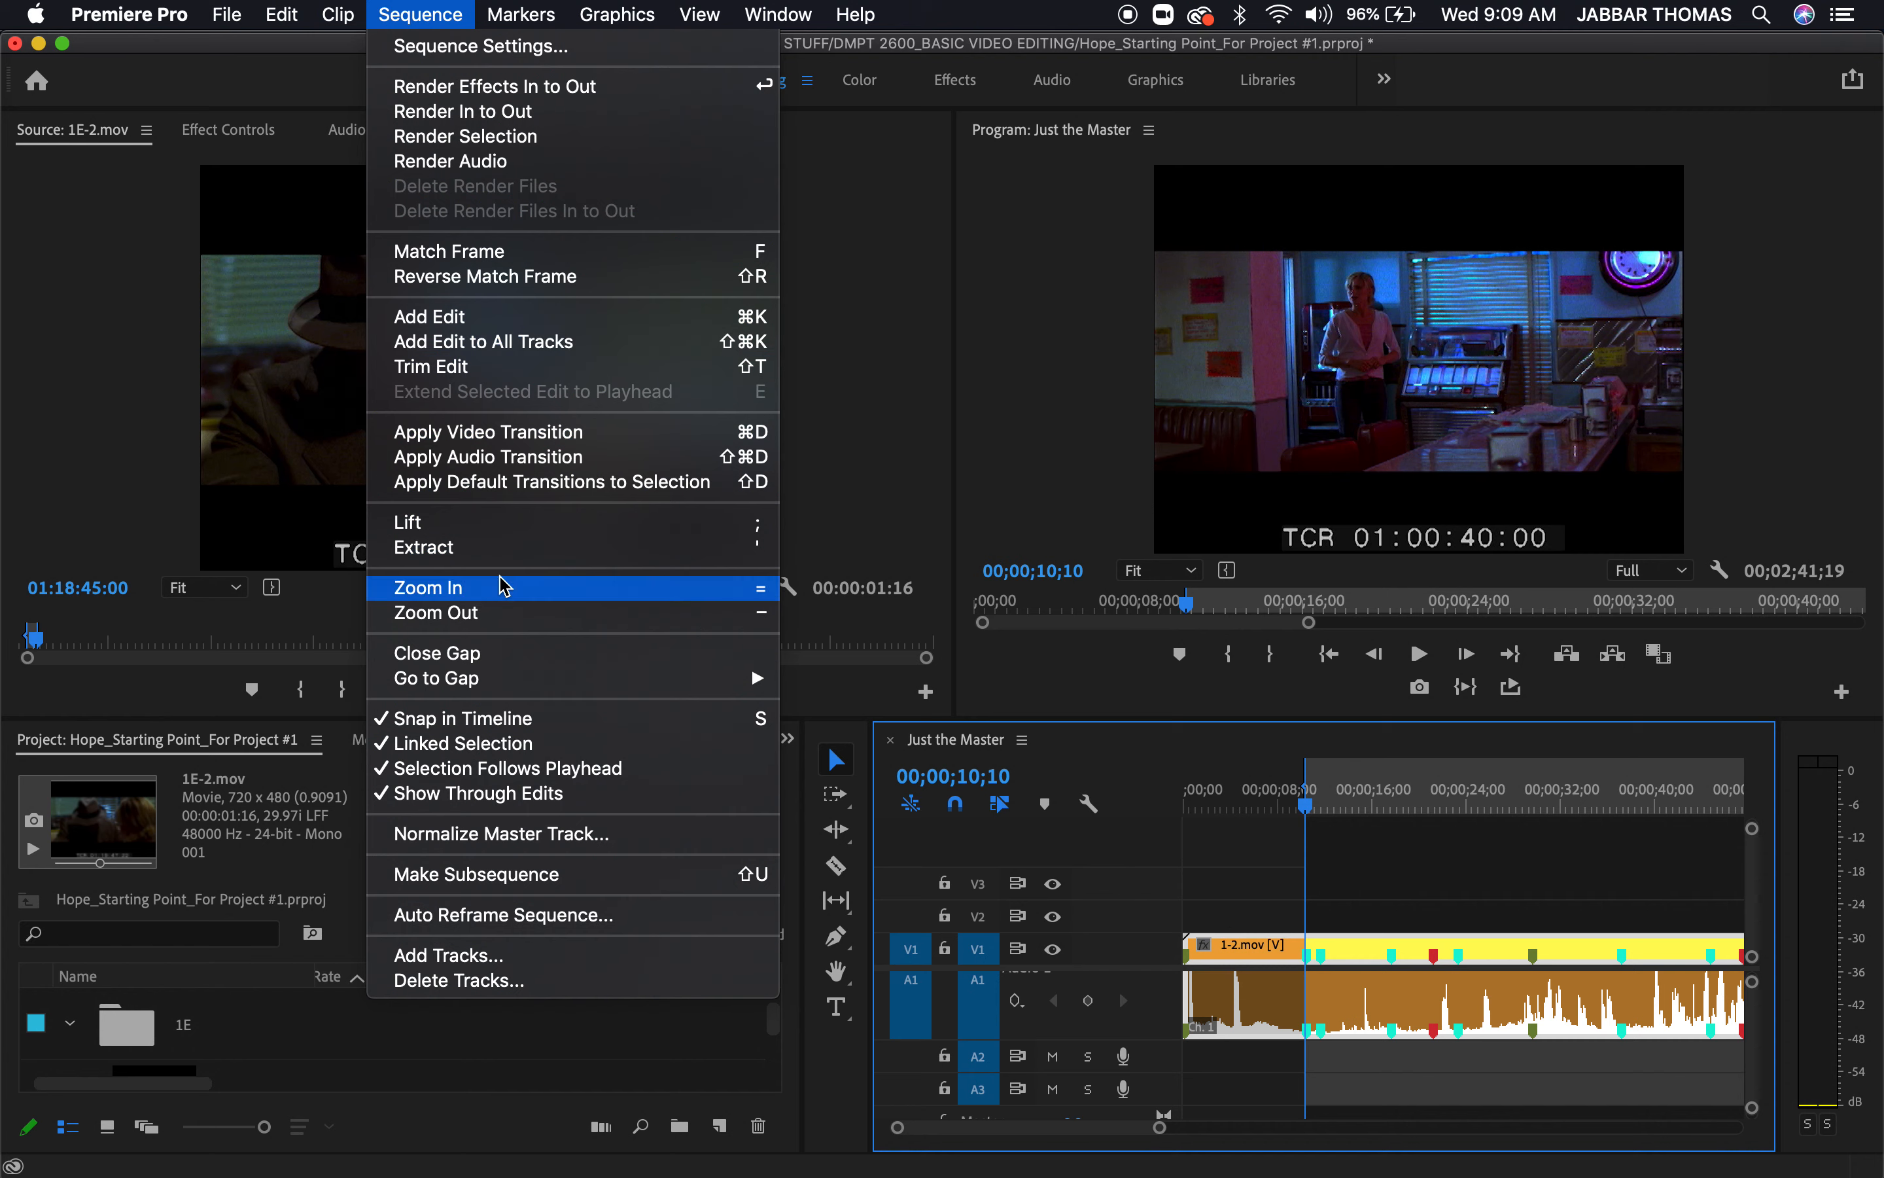
click(507, 432)
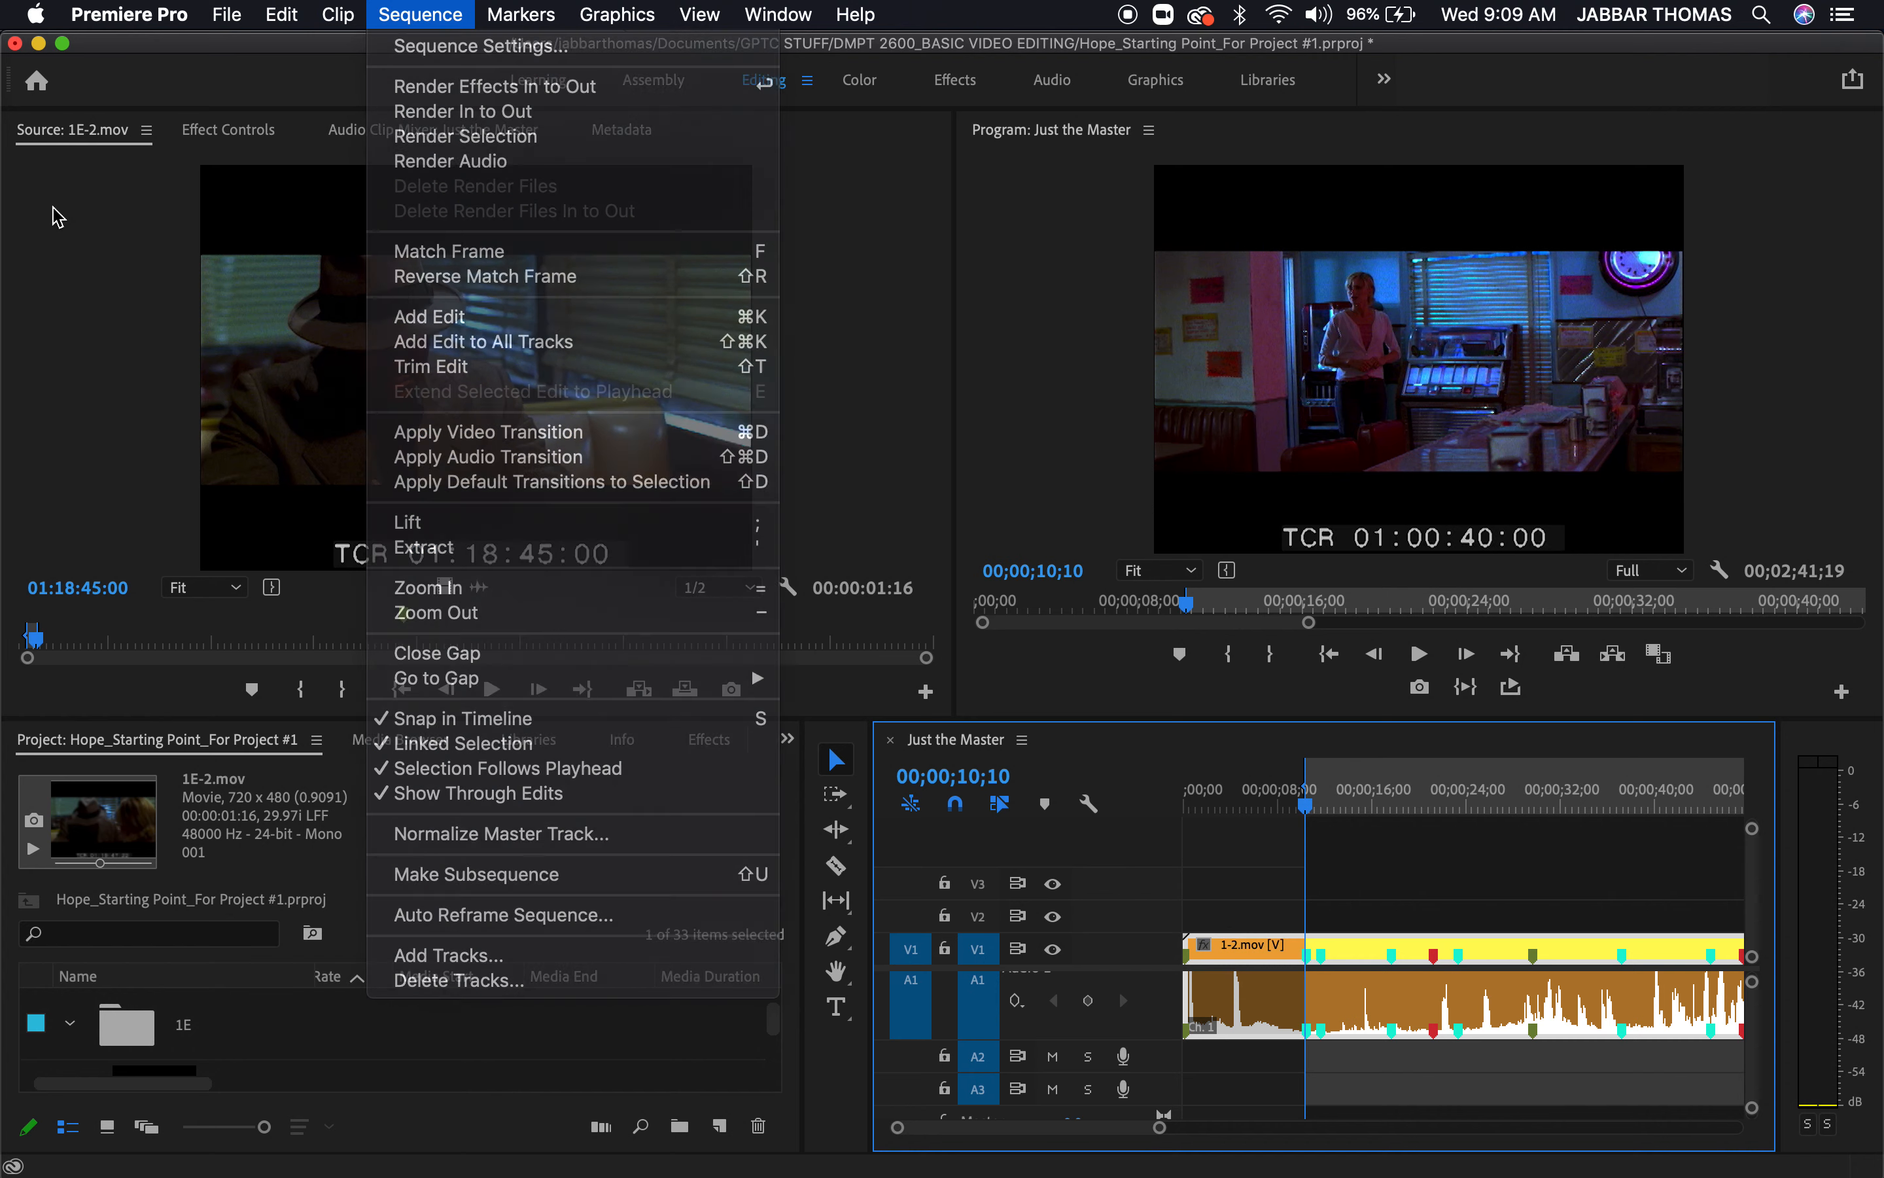
Insert the marked 1E-2.mov excerpt into Just the Master at 00;00;10;10, splitting the 1-2.mov clip there
click(341, 16)
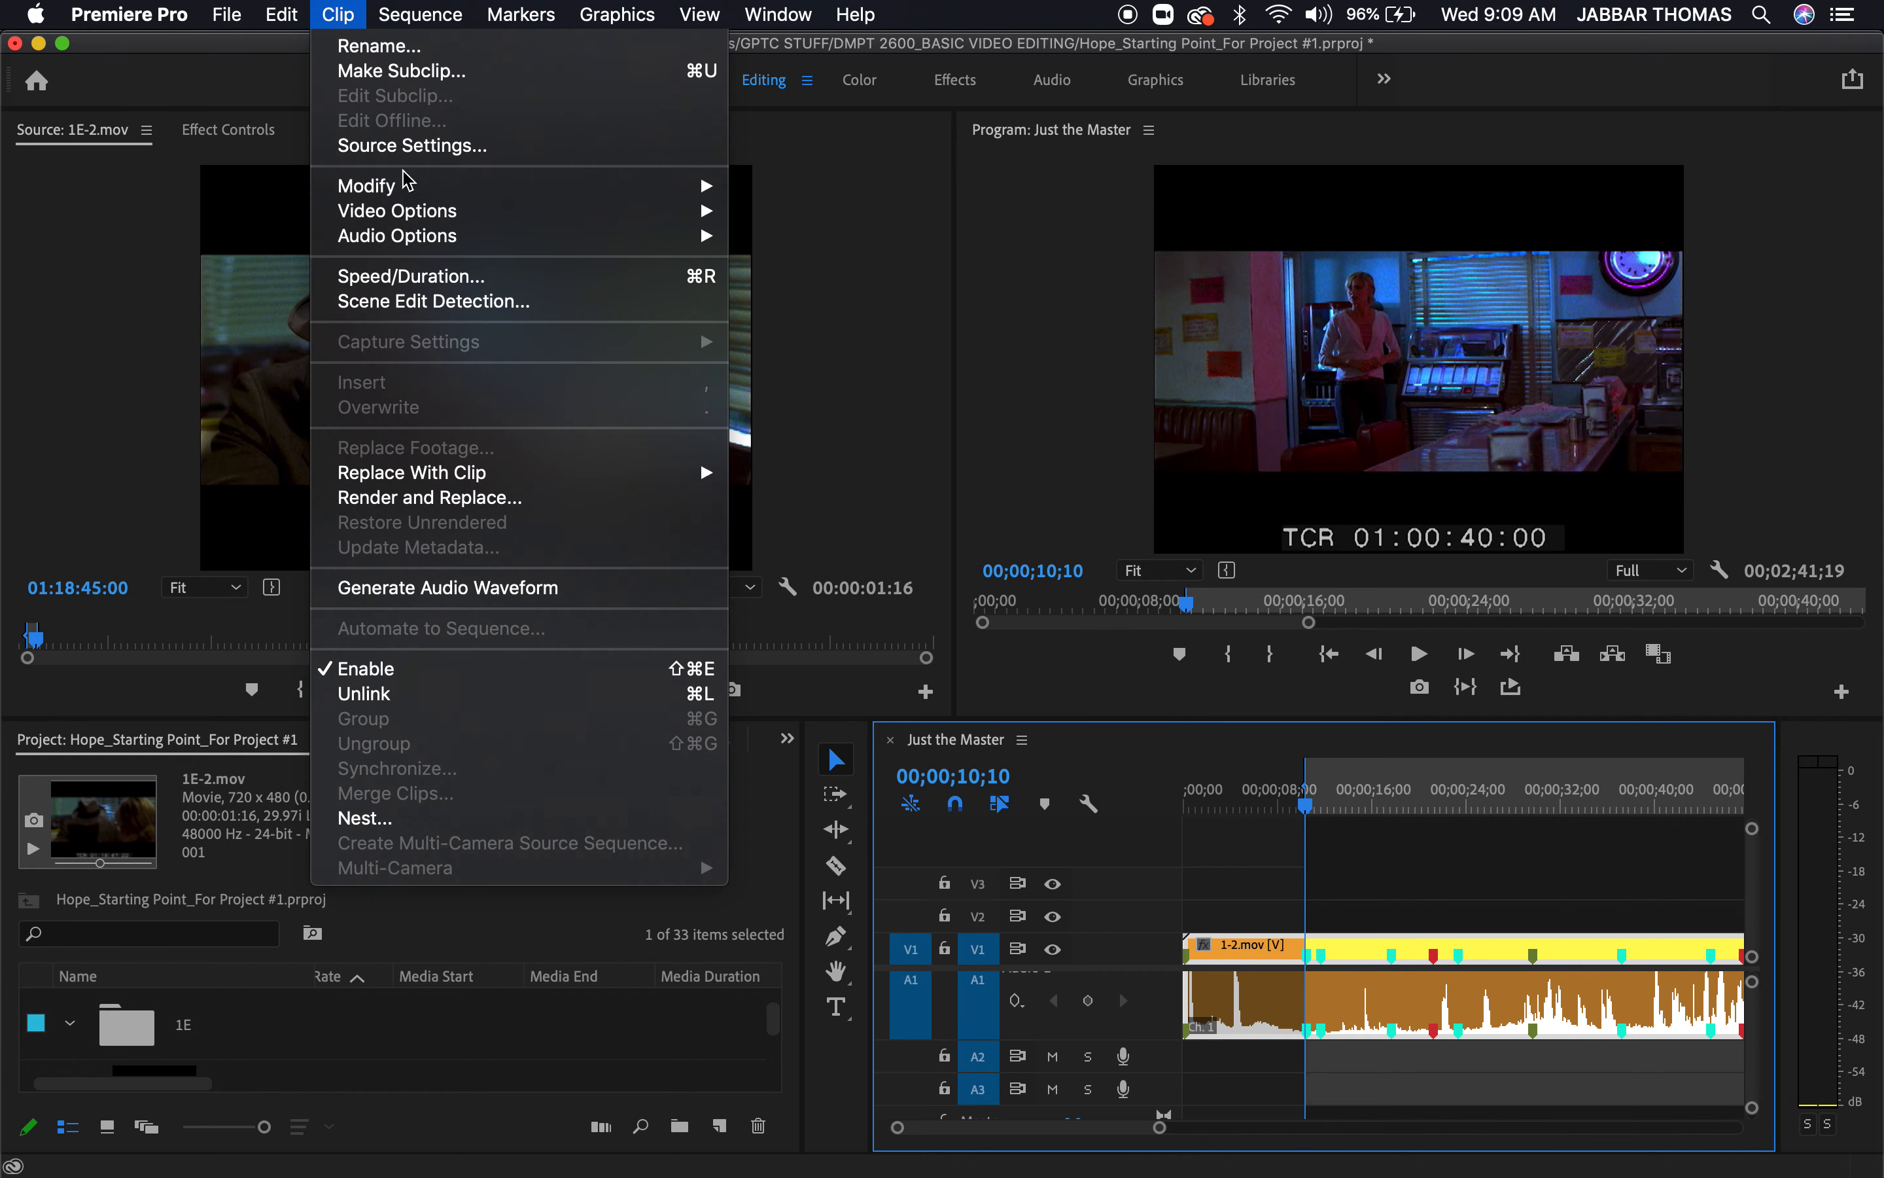
click(131, 393)
click(353, 446)
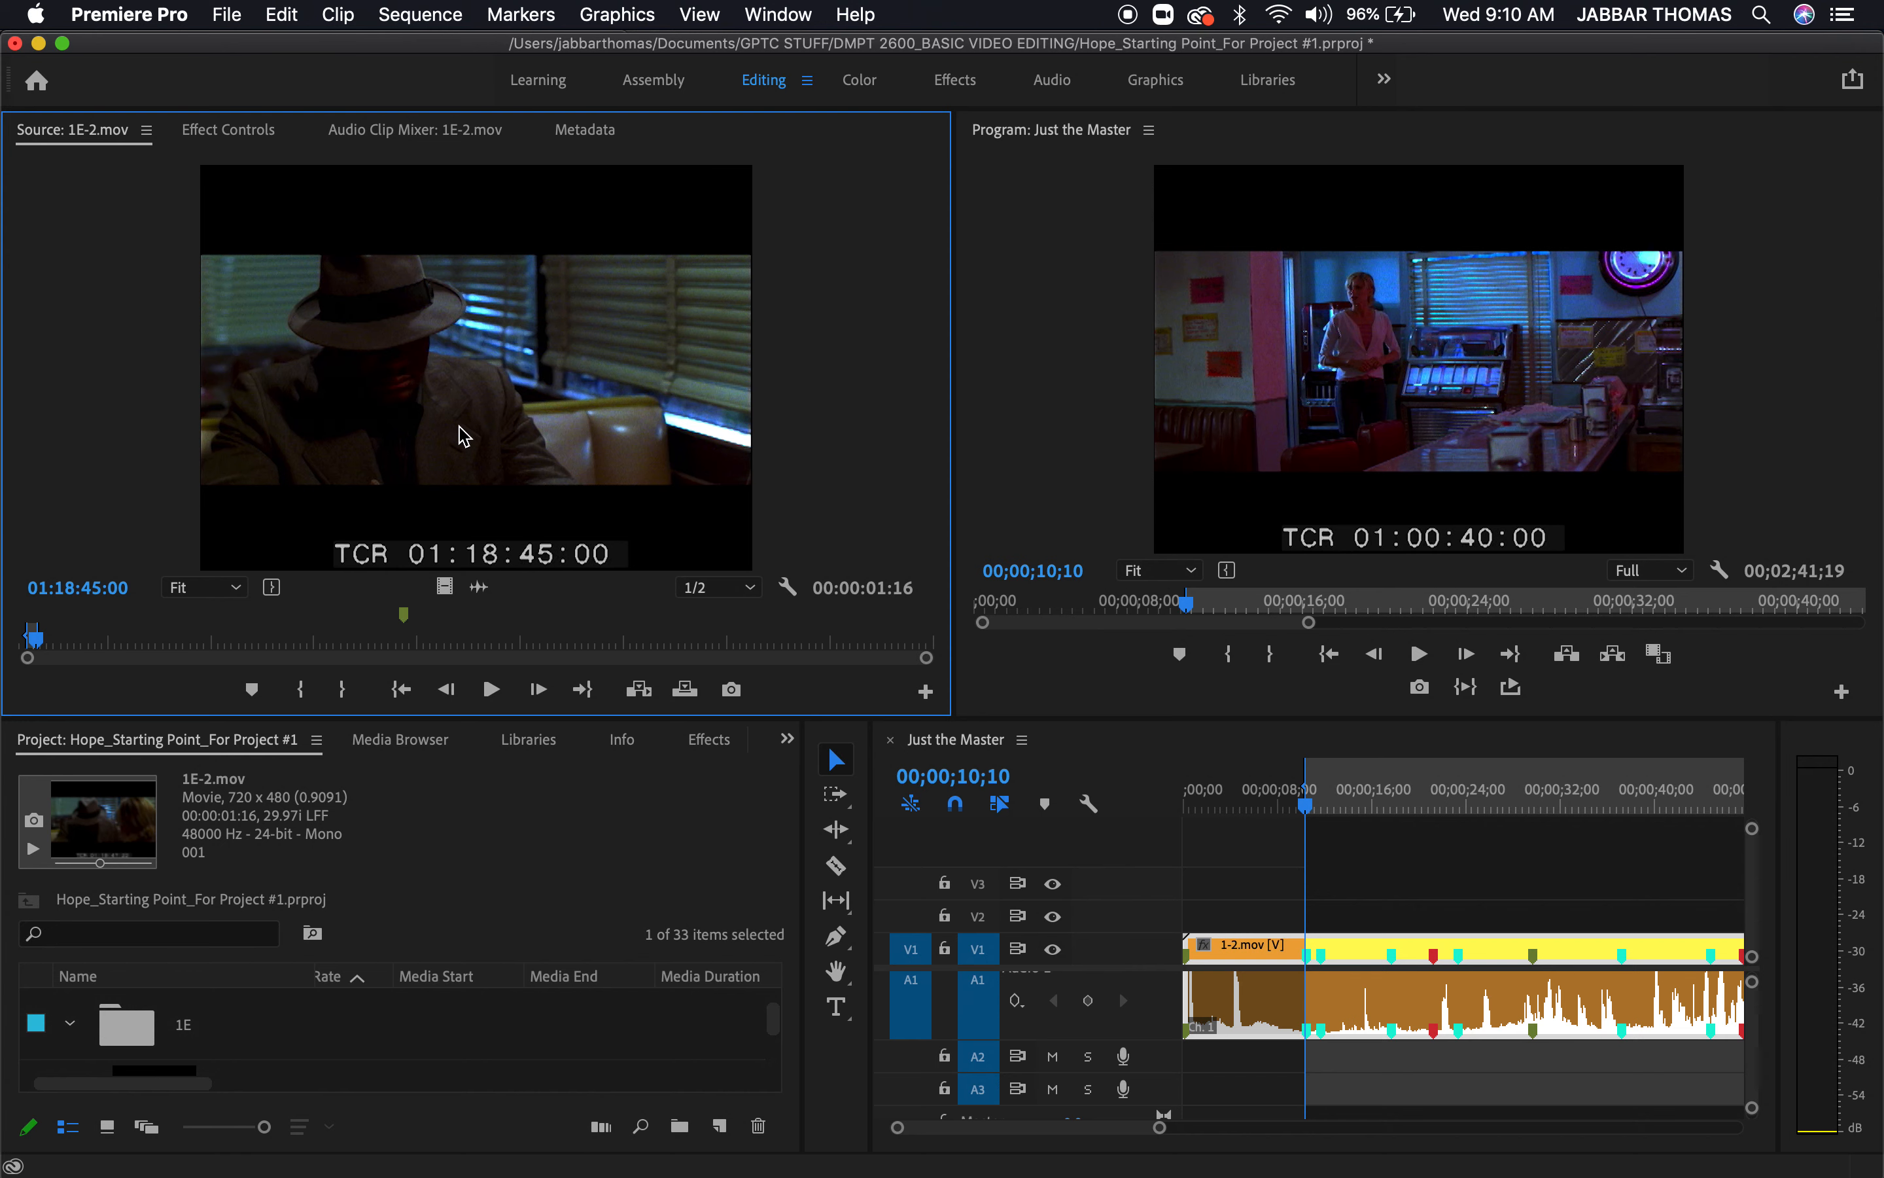
click(339, 15)
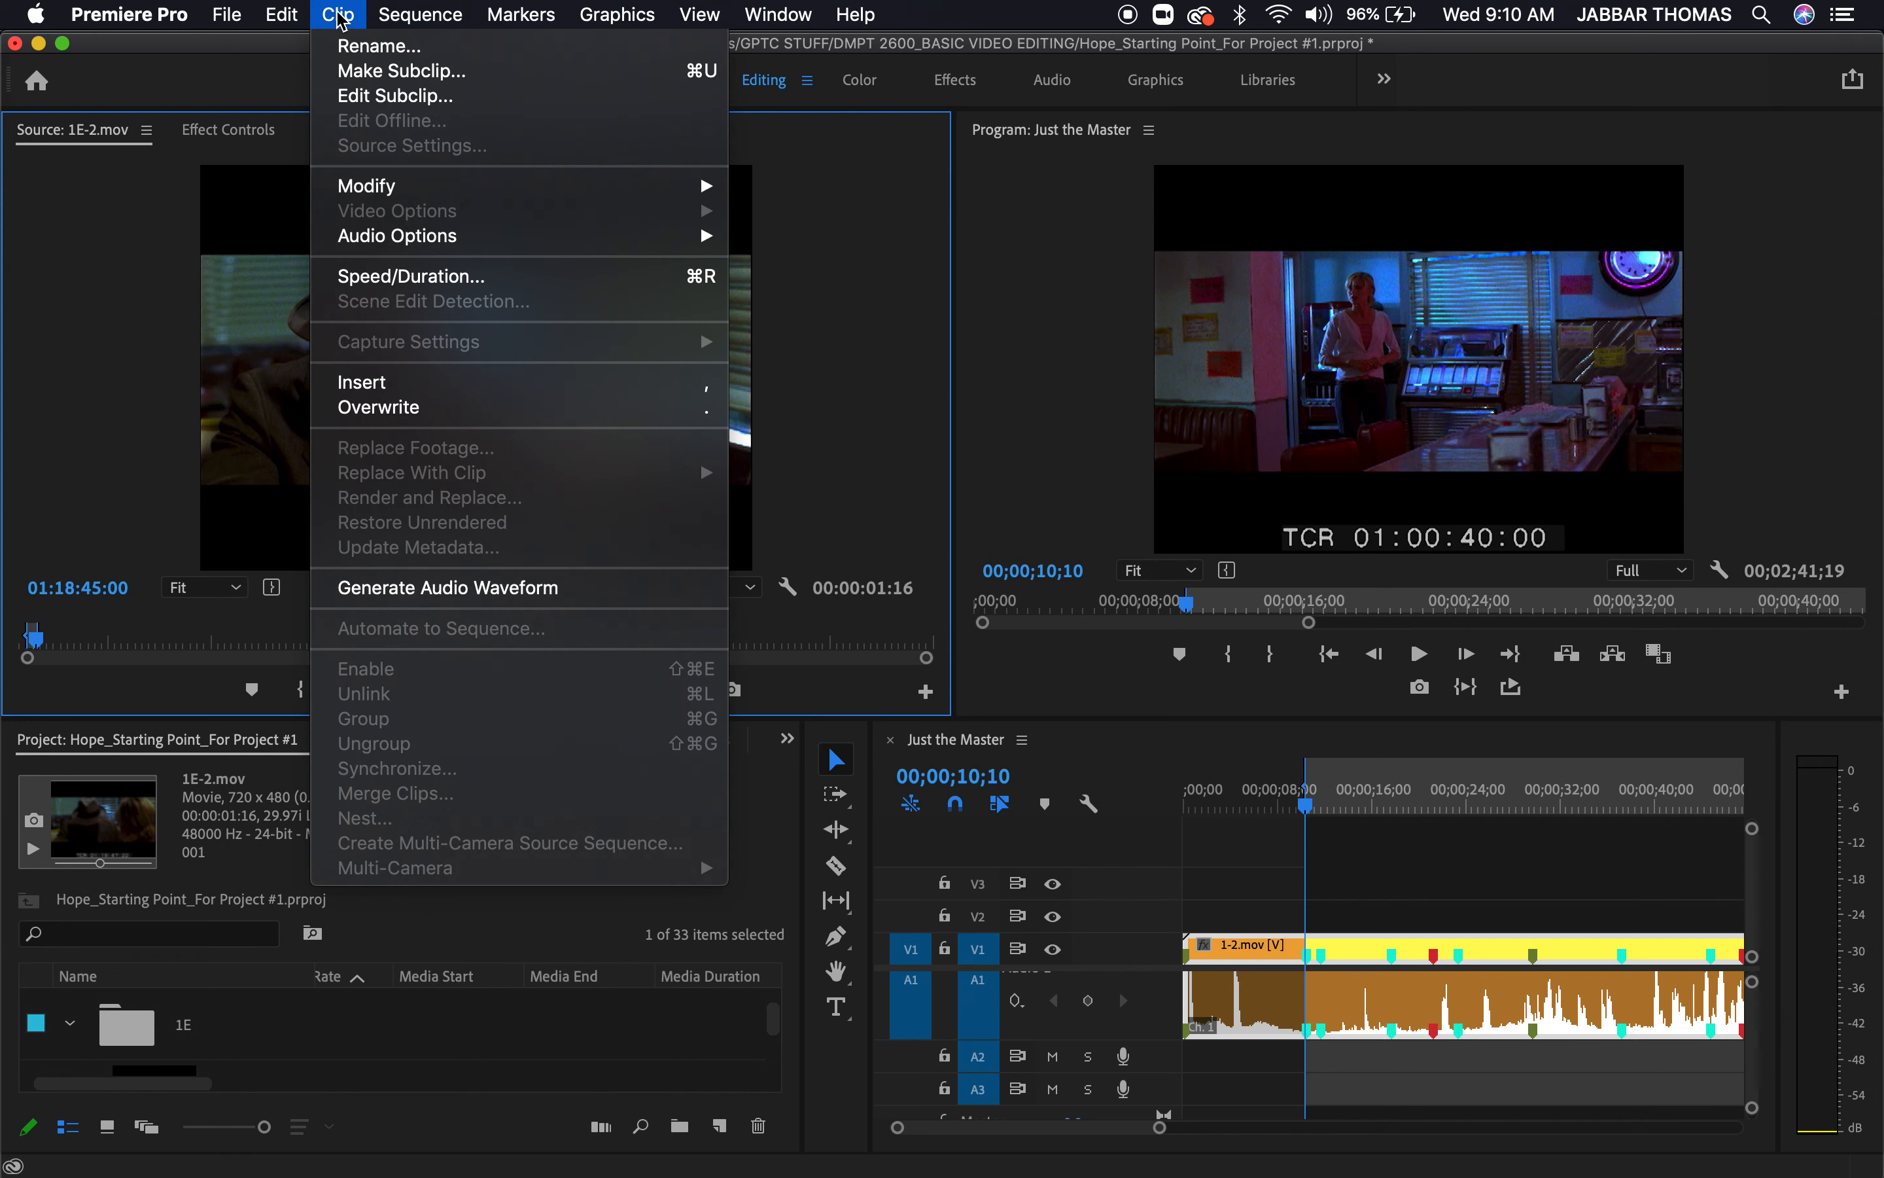
click(398, 393)
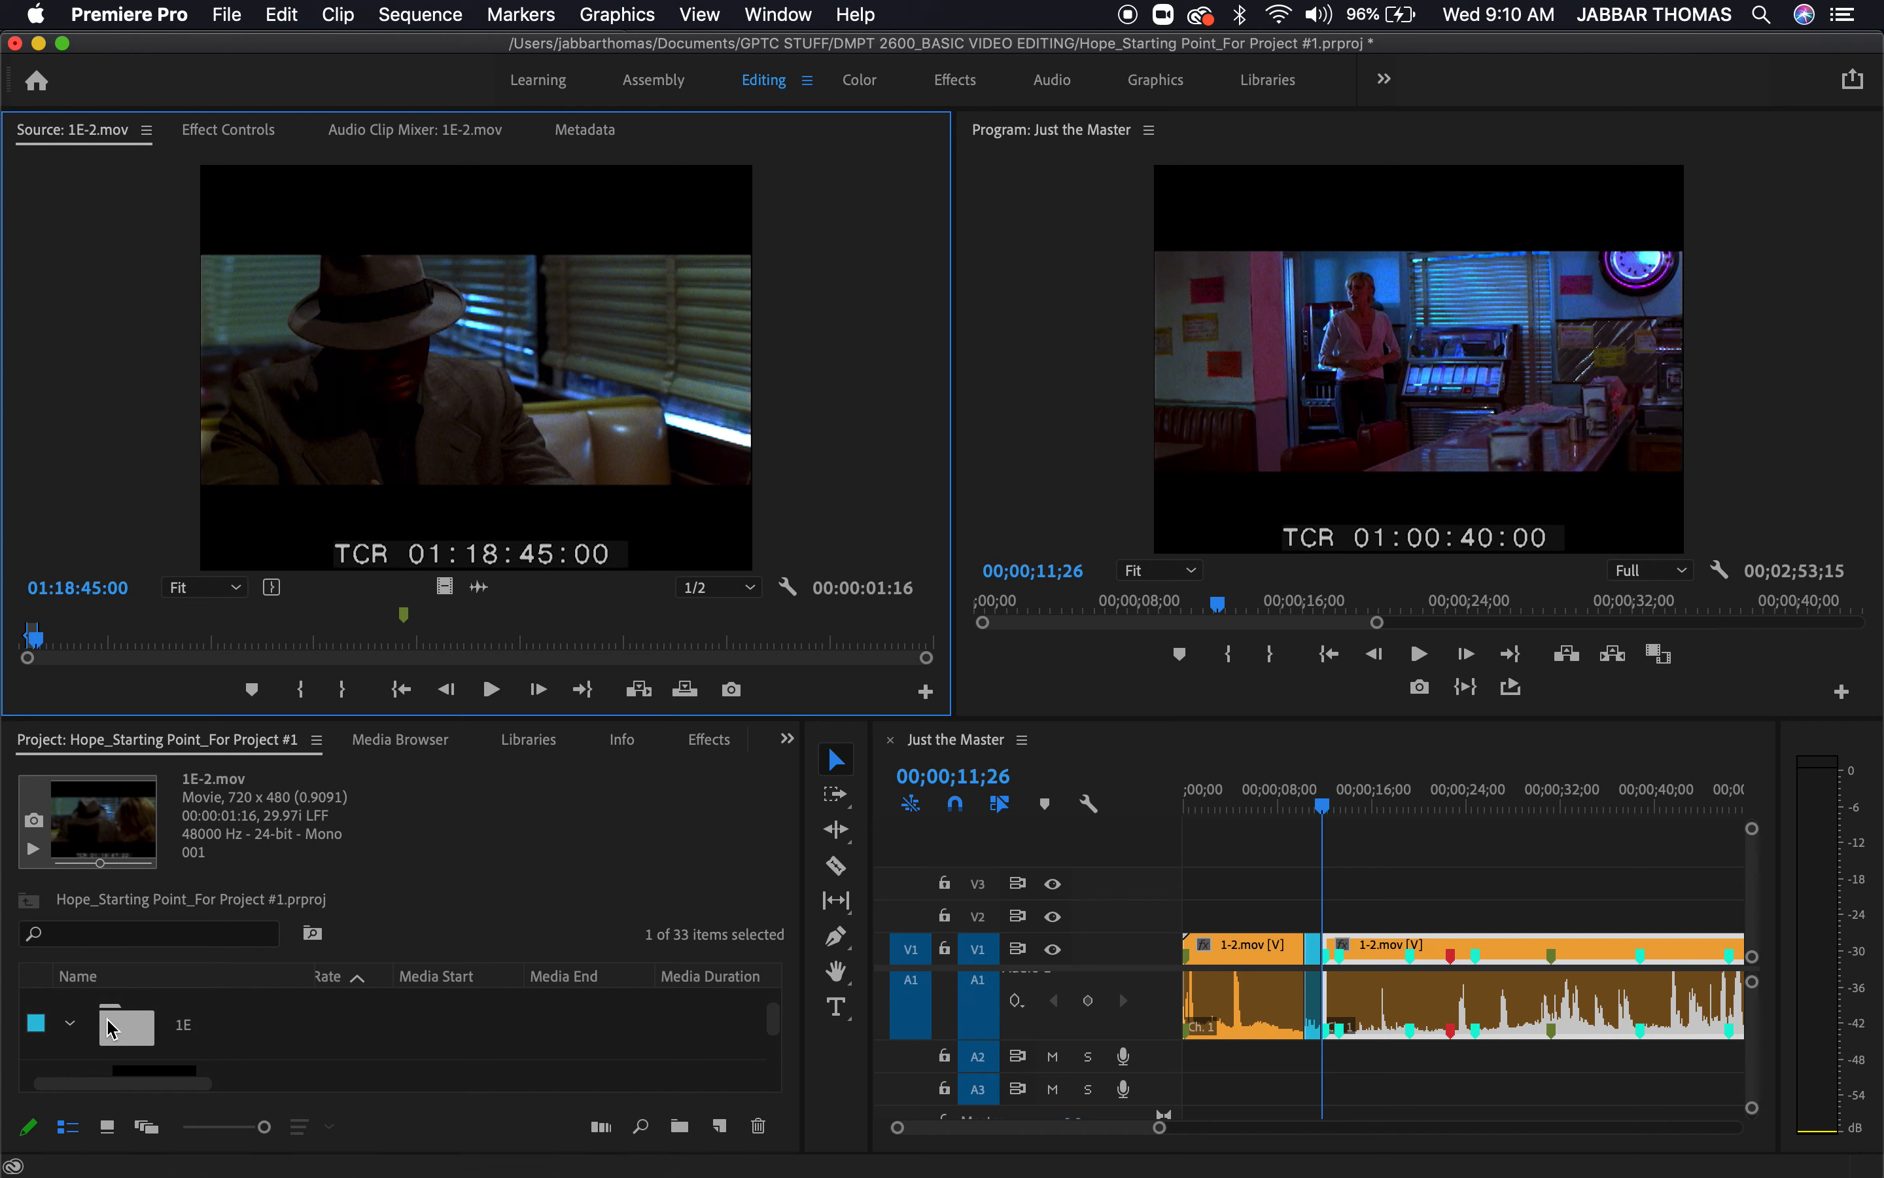
Play Just the Master from near its start through the inserted 1E-2.mov cutaway to review the edit
click(1292, 802)
drag(1295, 804, 1221, 821)
key(space)
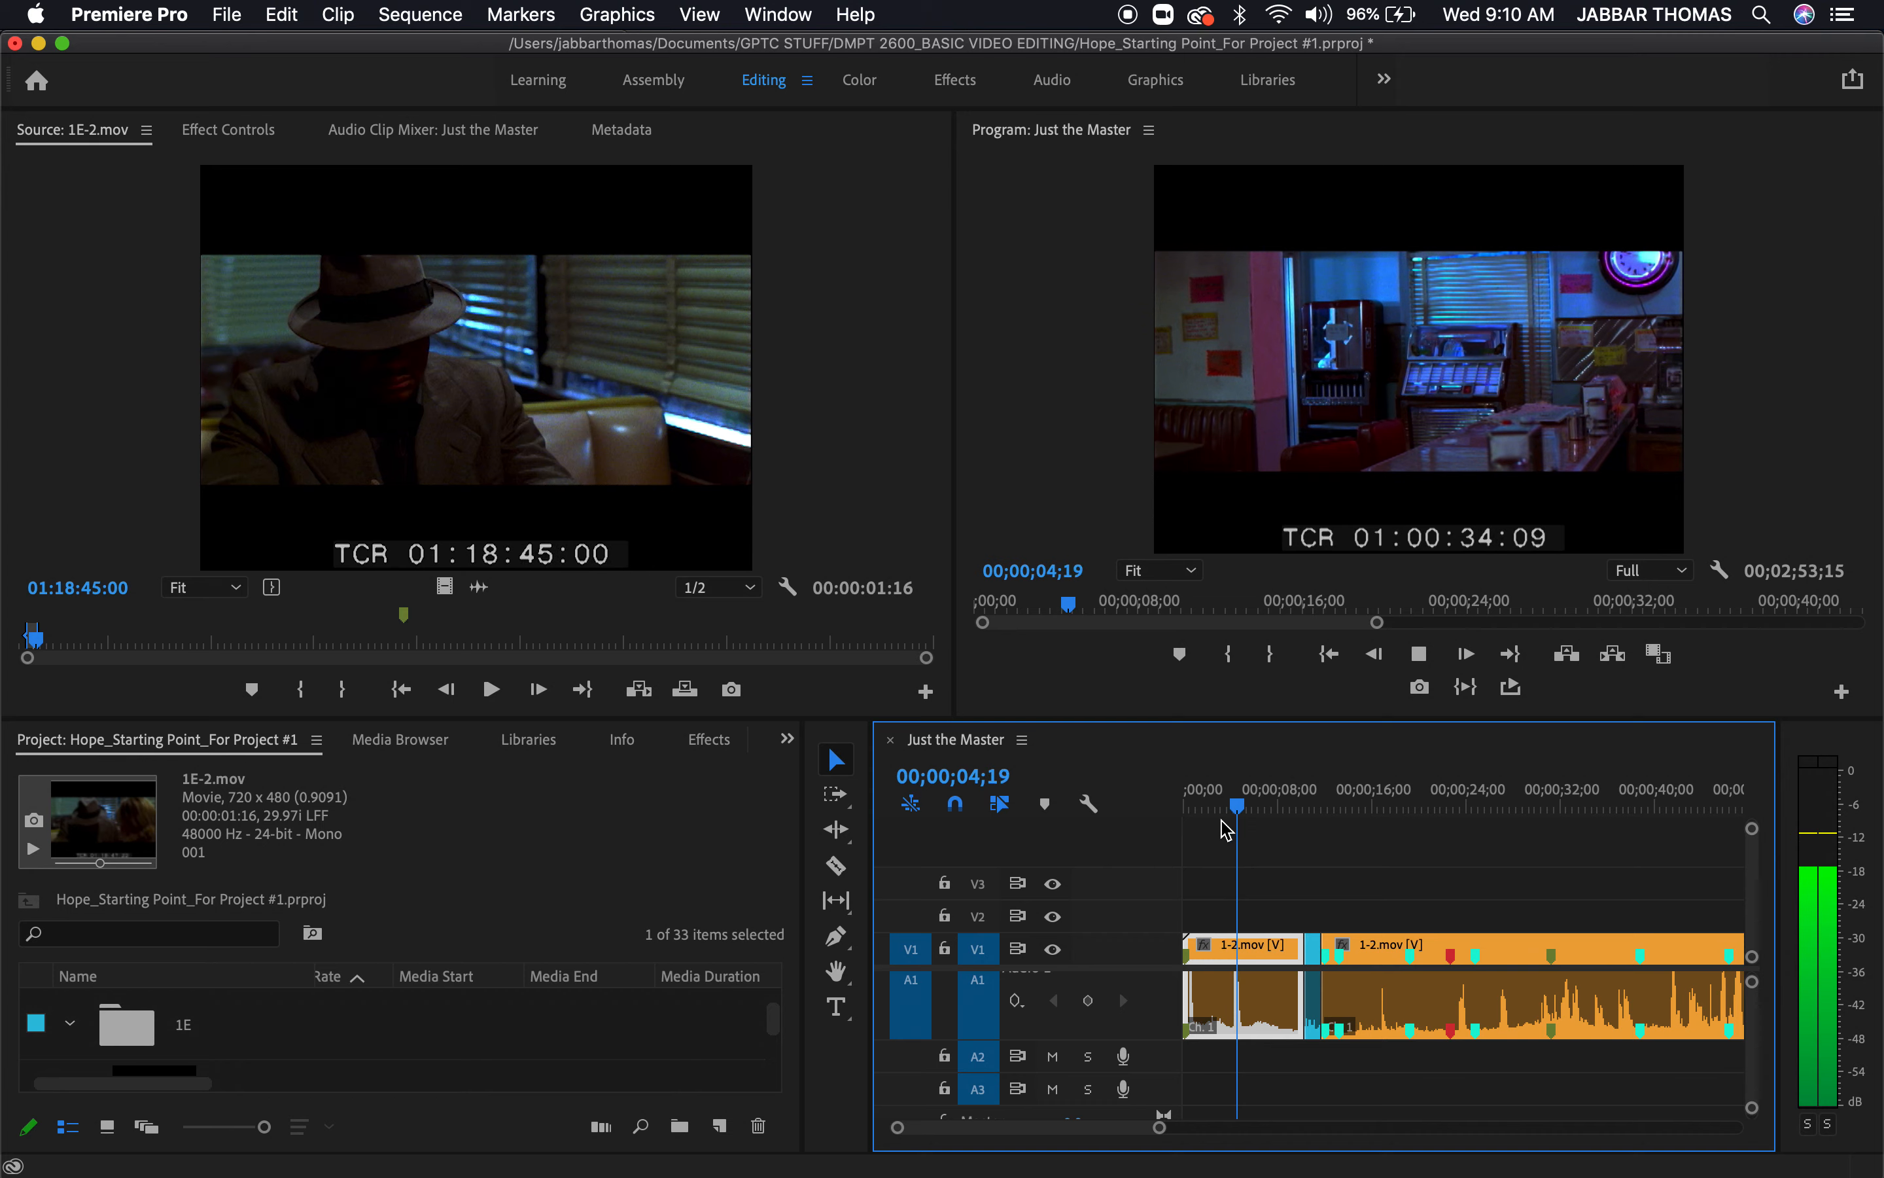
key(grave)
key(grave)
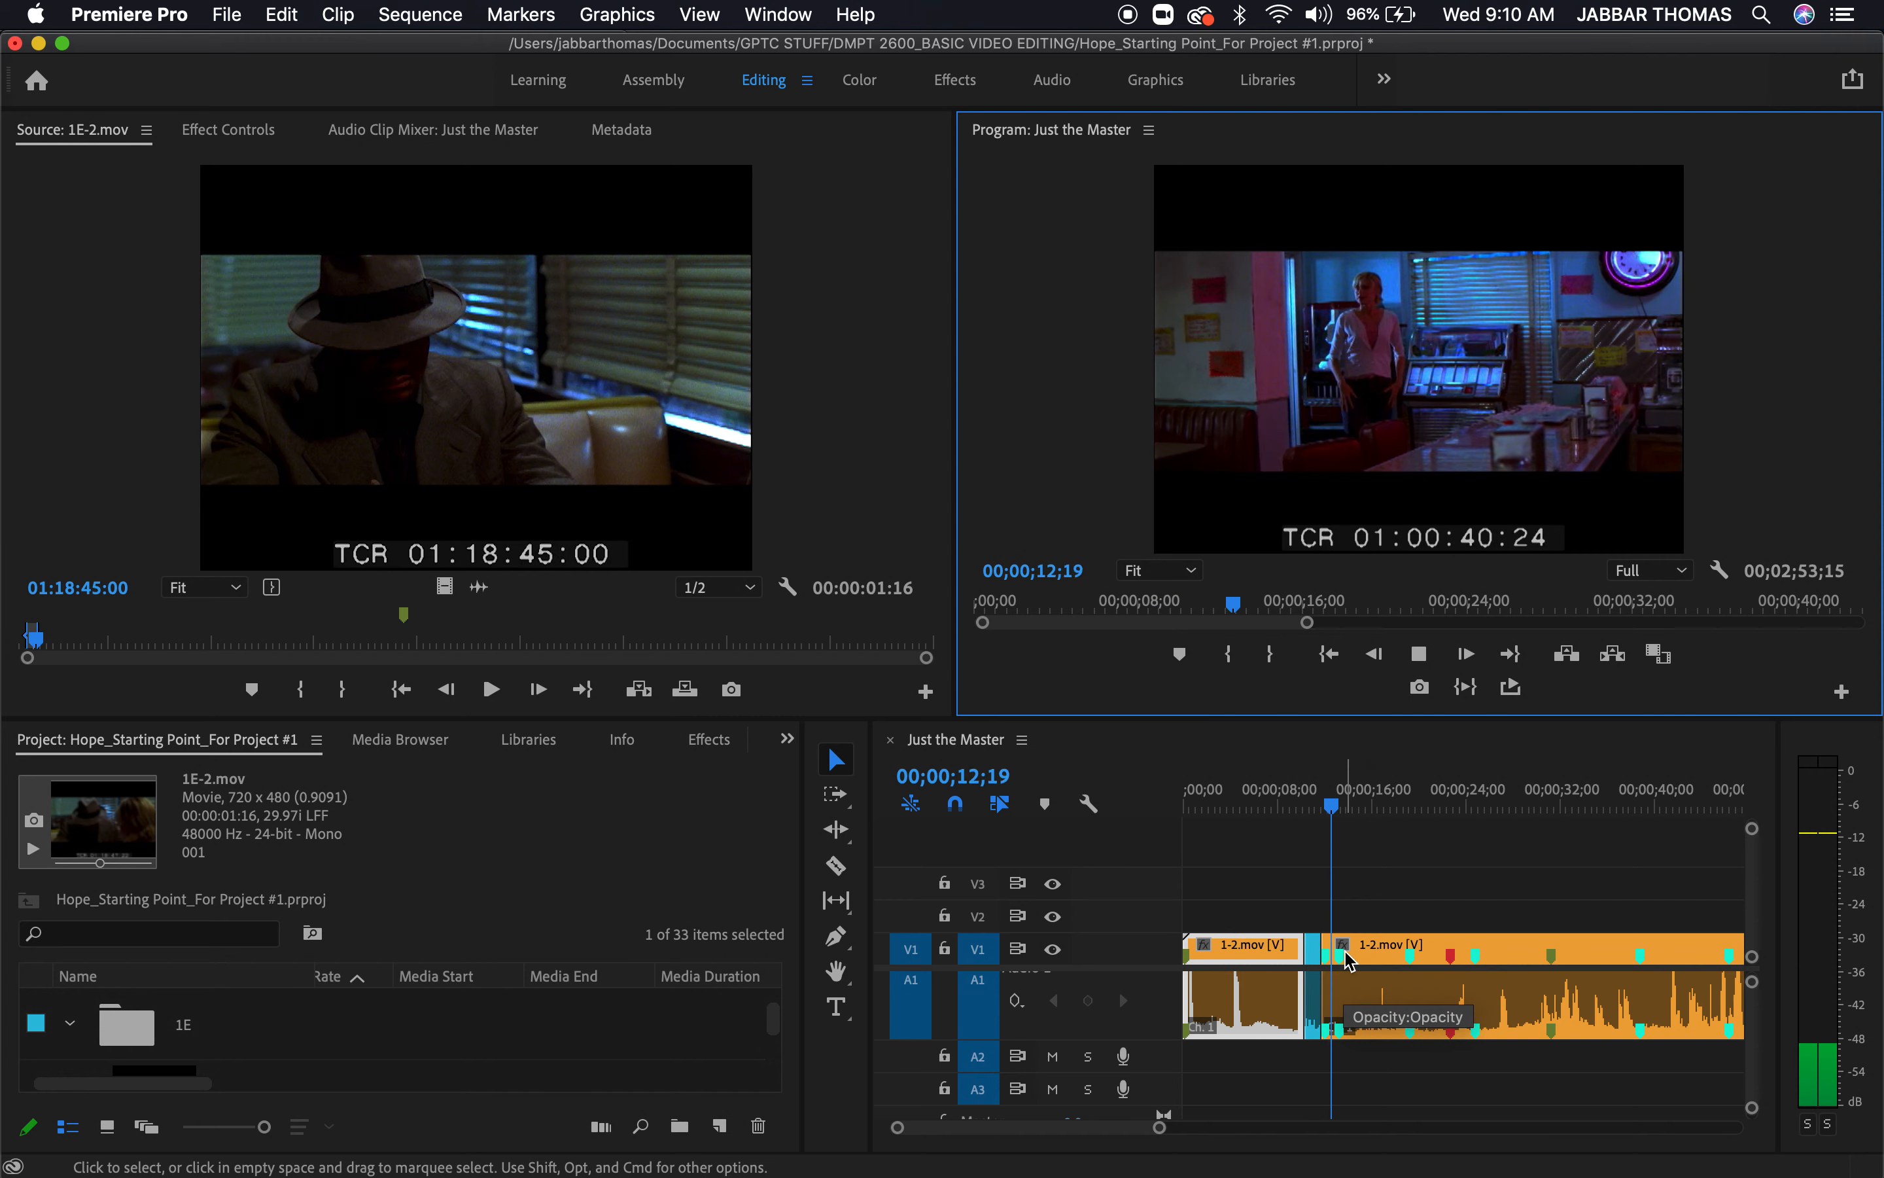
Maximize the Program monitor and replay the cutaway from around 00;00;08;10 to 00;00;16;00
click(1283, 806)
click(1378, 489)
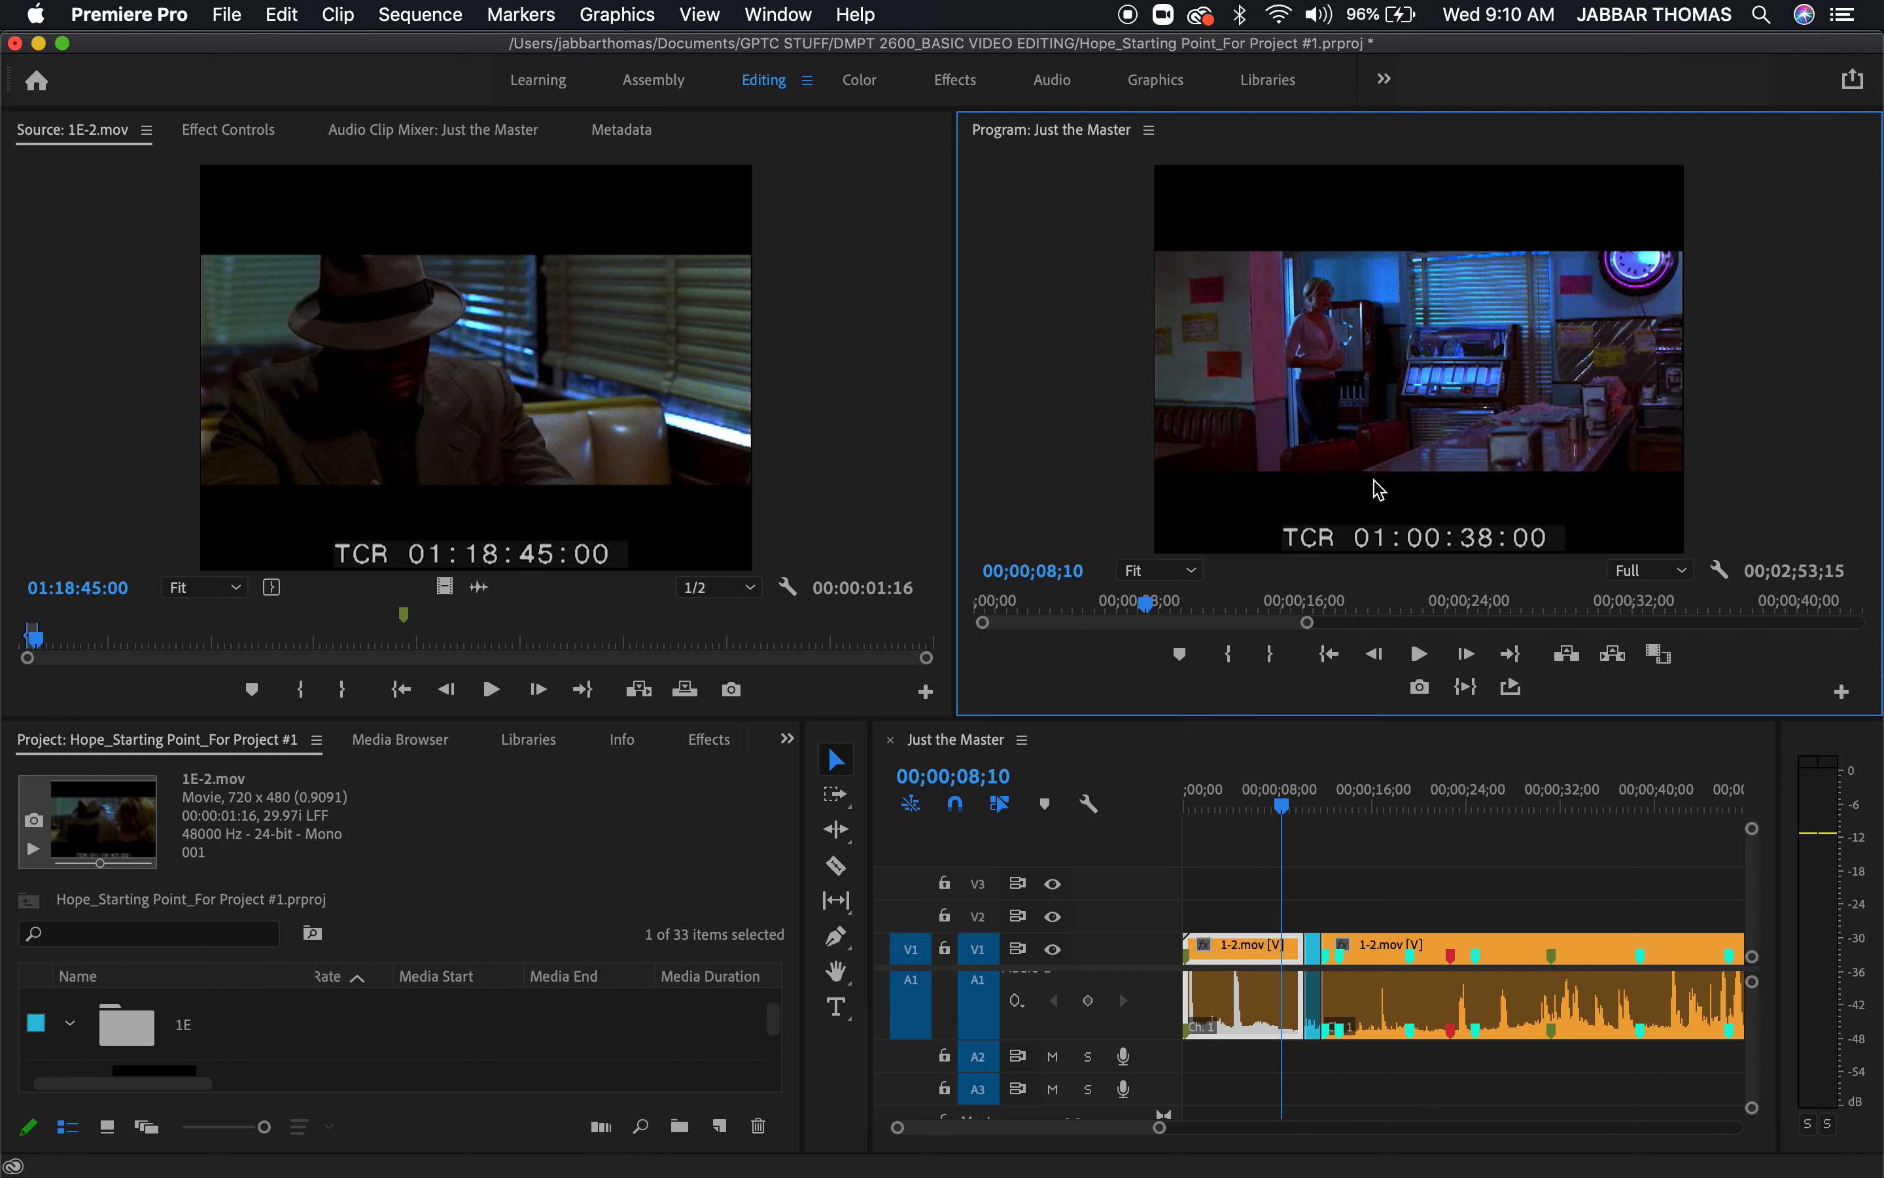
key(grave)
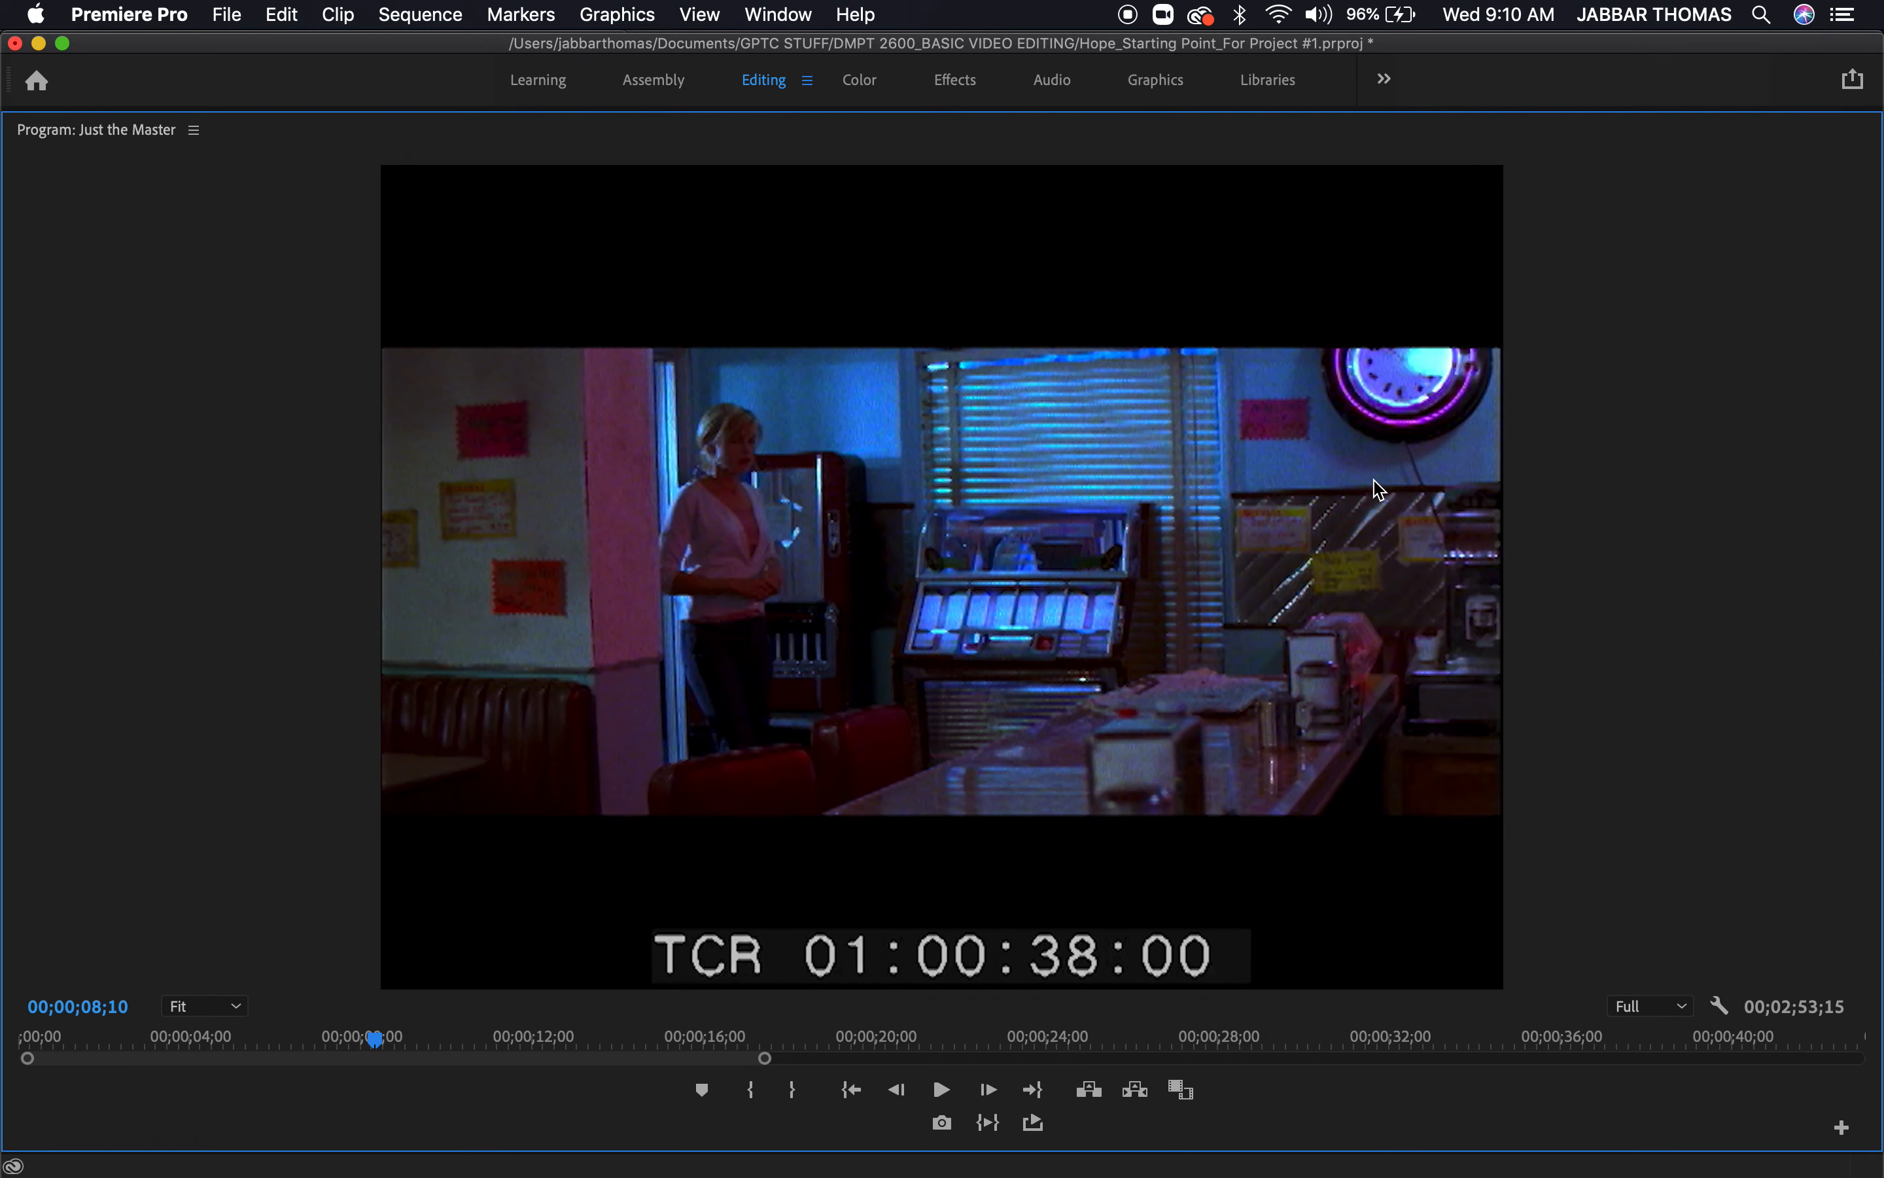
key(j)
key(j)
key(l)
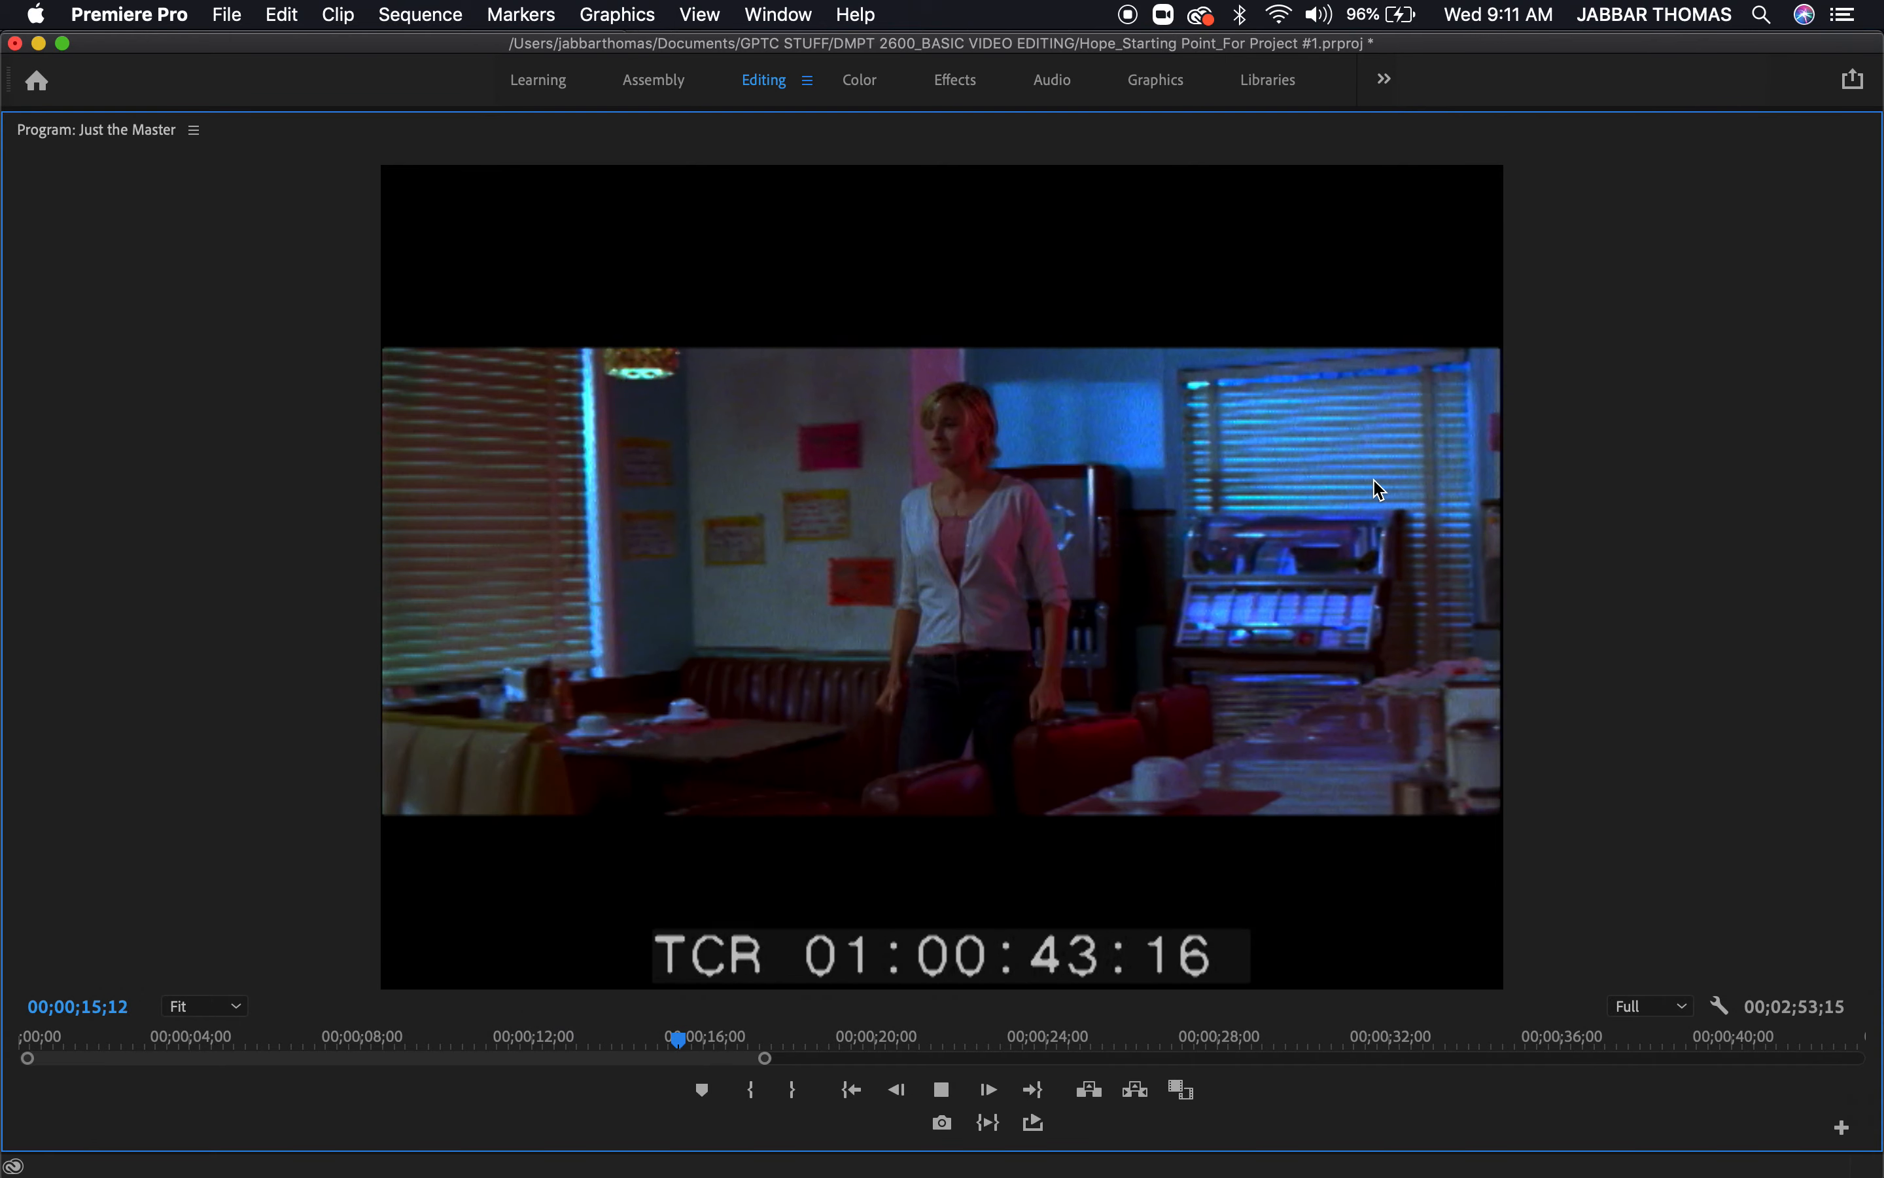
key(space)
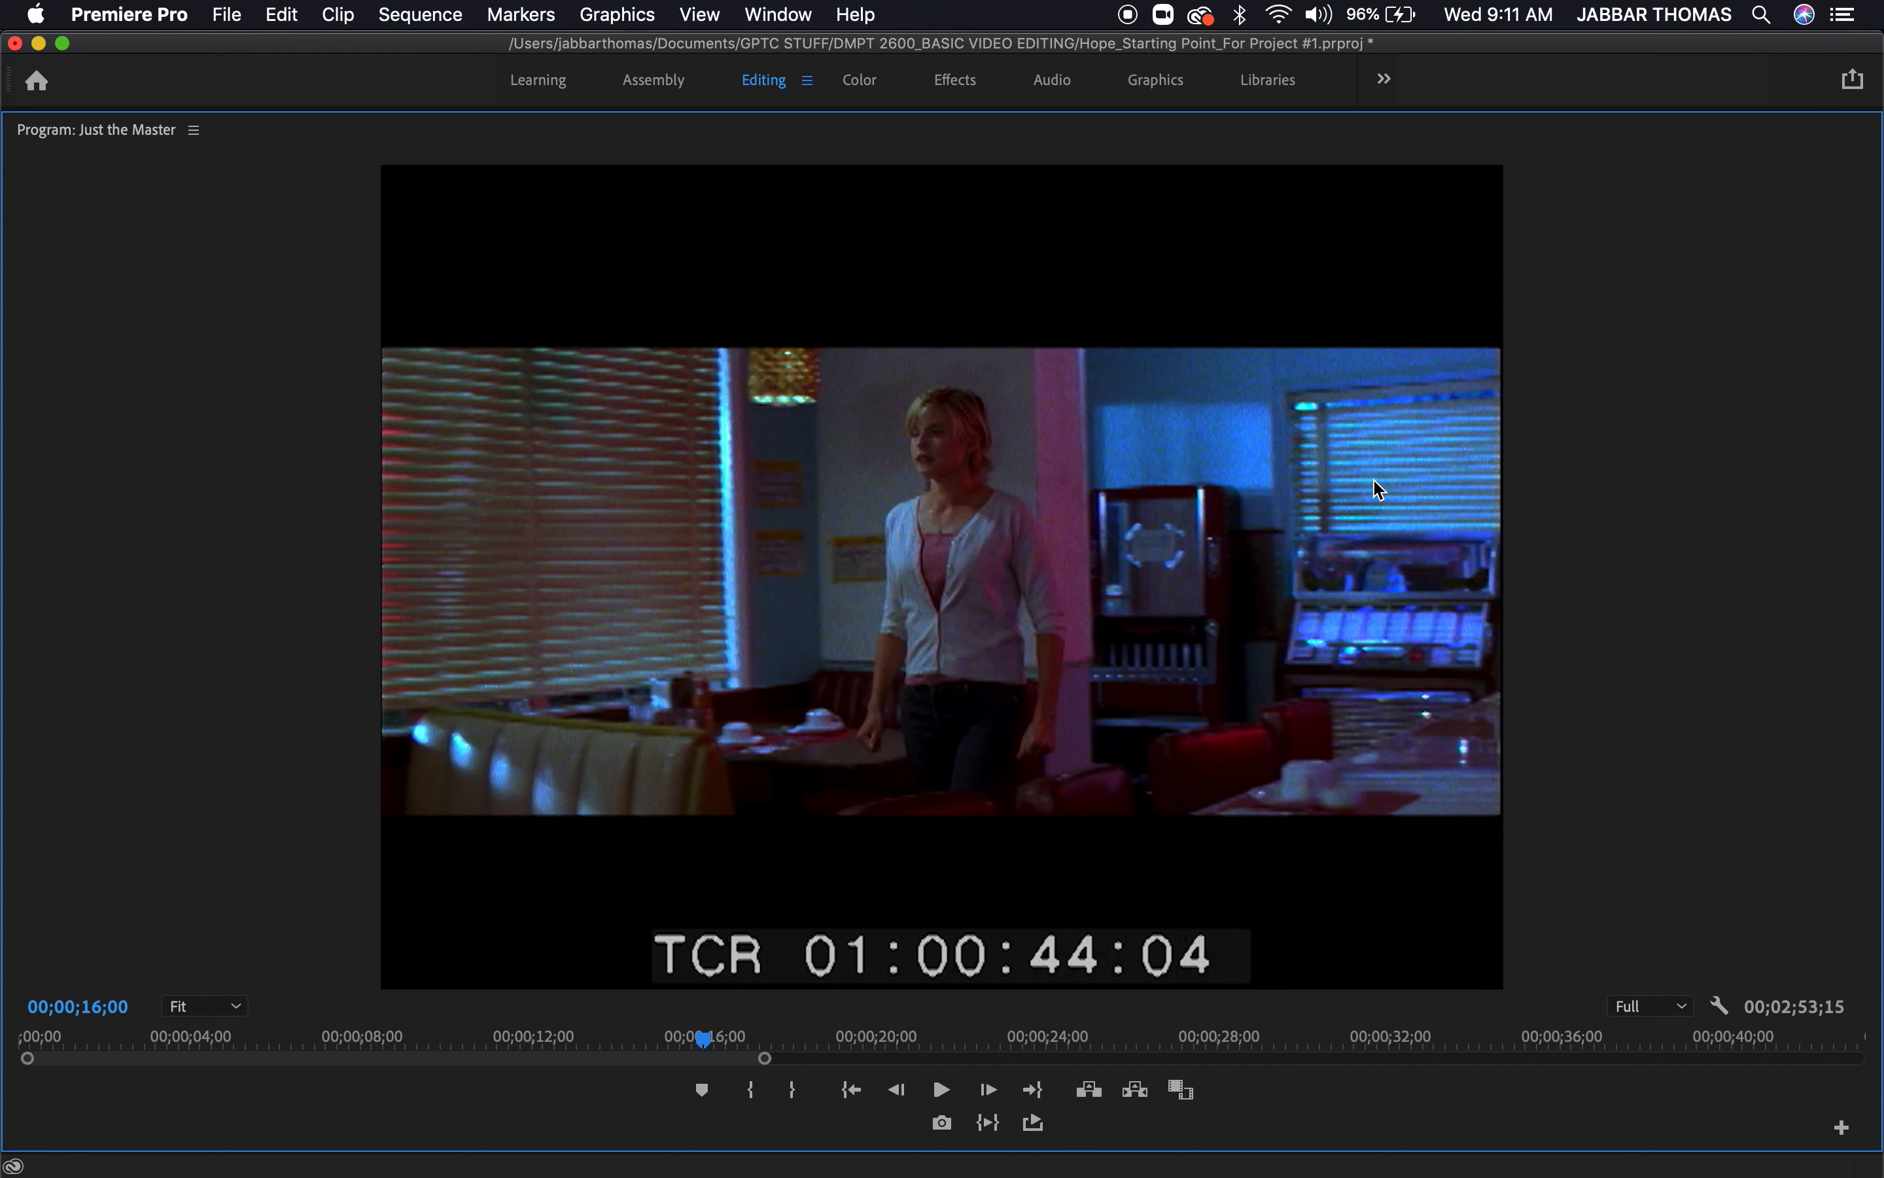
Replay the cutaway in the maximized Program monitor, stopping at 00;00;14;25, and restore the normal layout
key(grave)
mouse_move(1285, 802)
mouse_down()
mouse_move(1239, 806)
mouse_move(1282, 810)
mouse_up()
key(grave)
key(space)
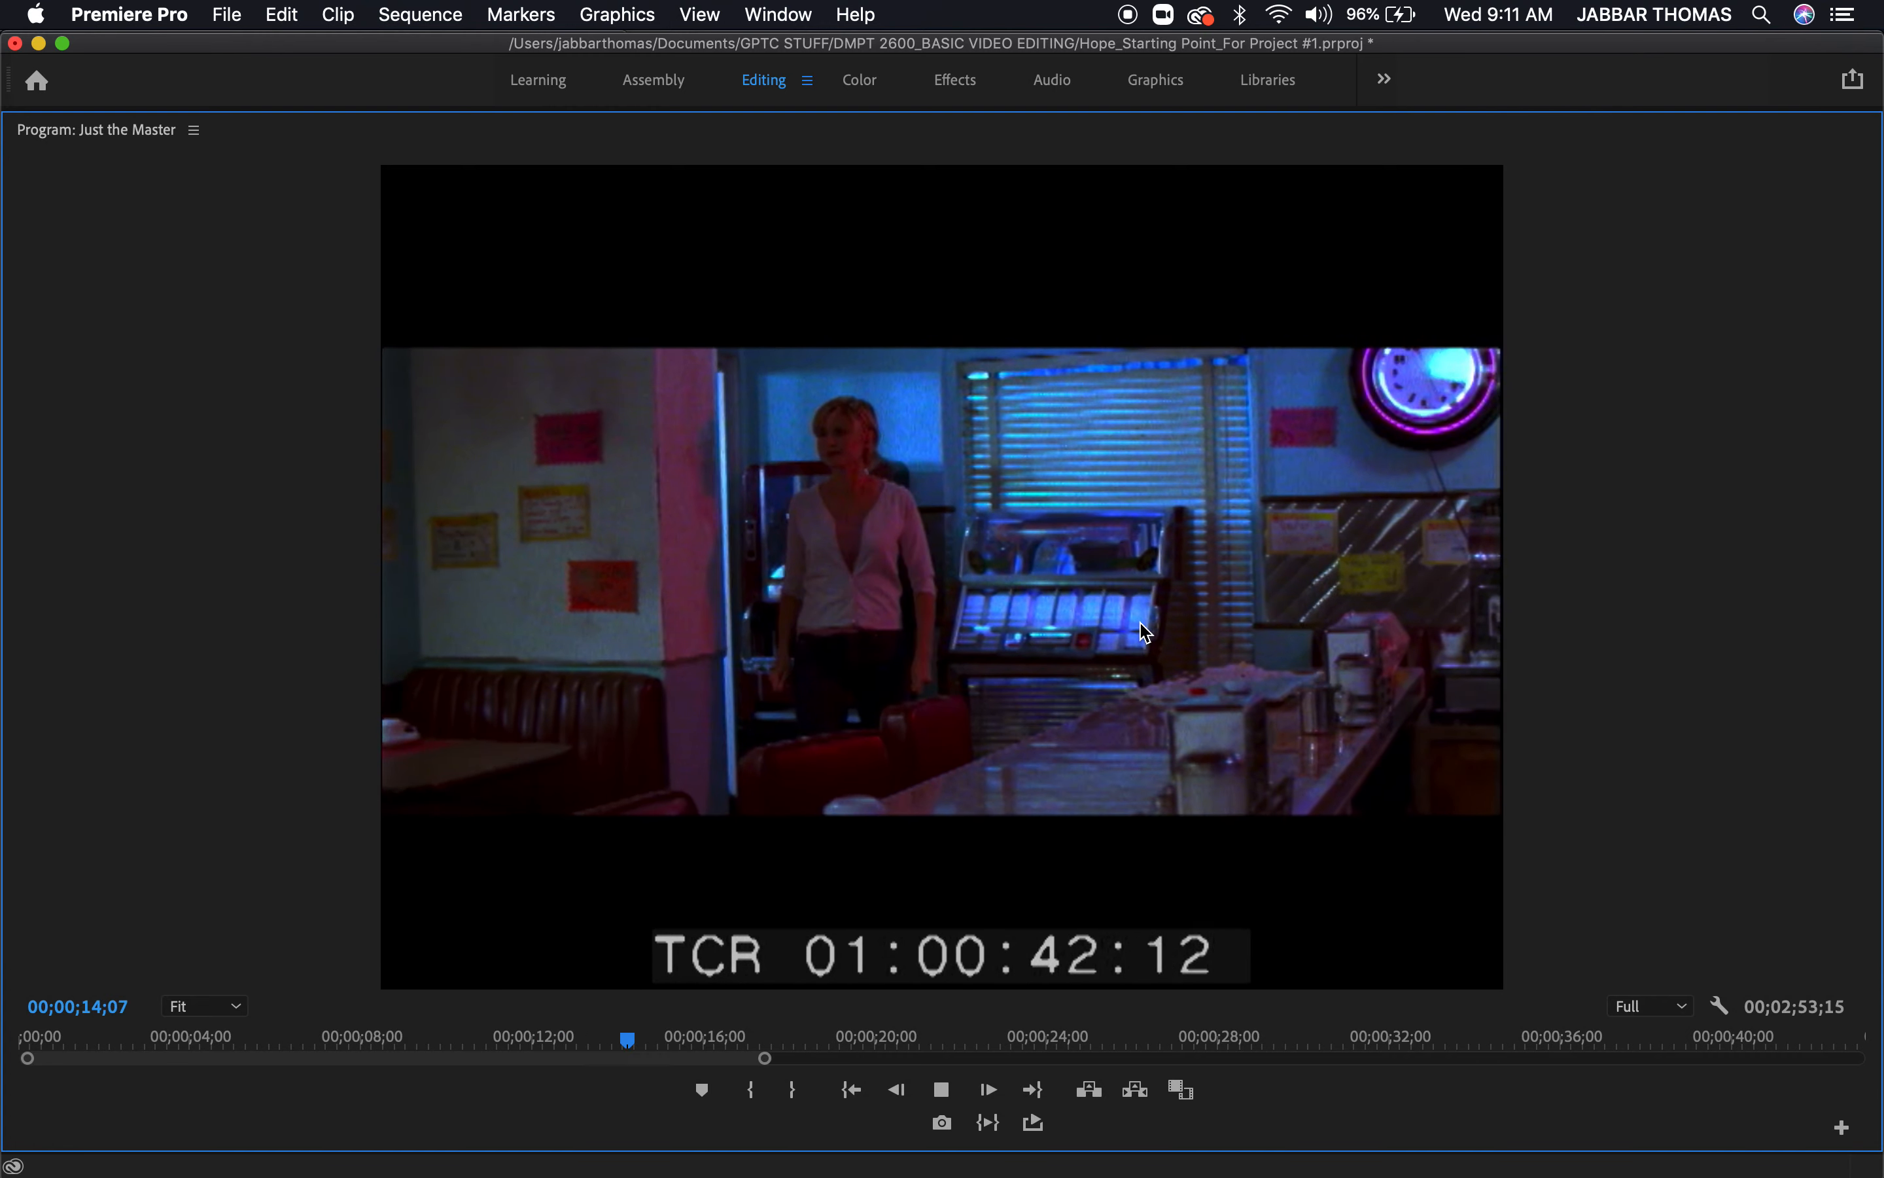
key(space)
key(grave)
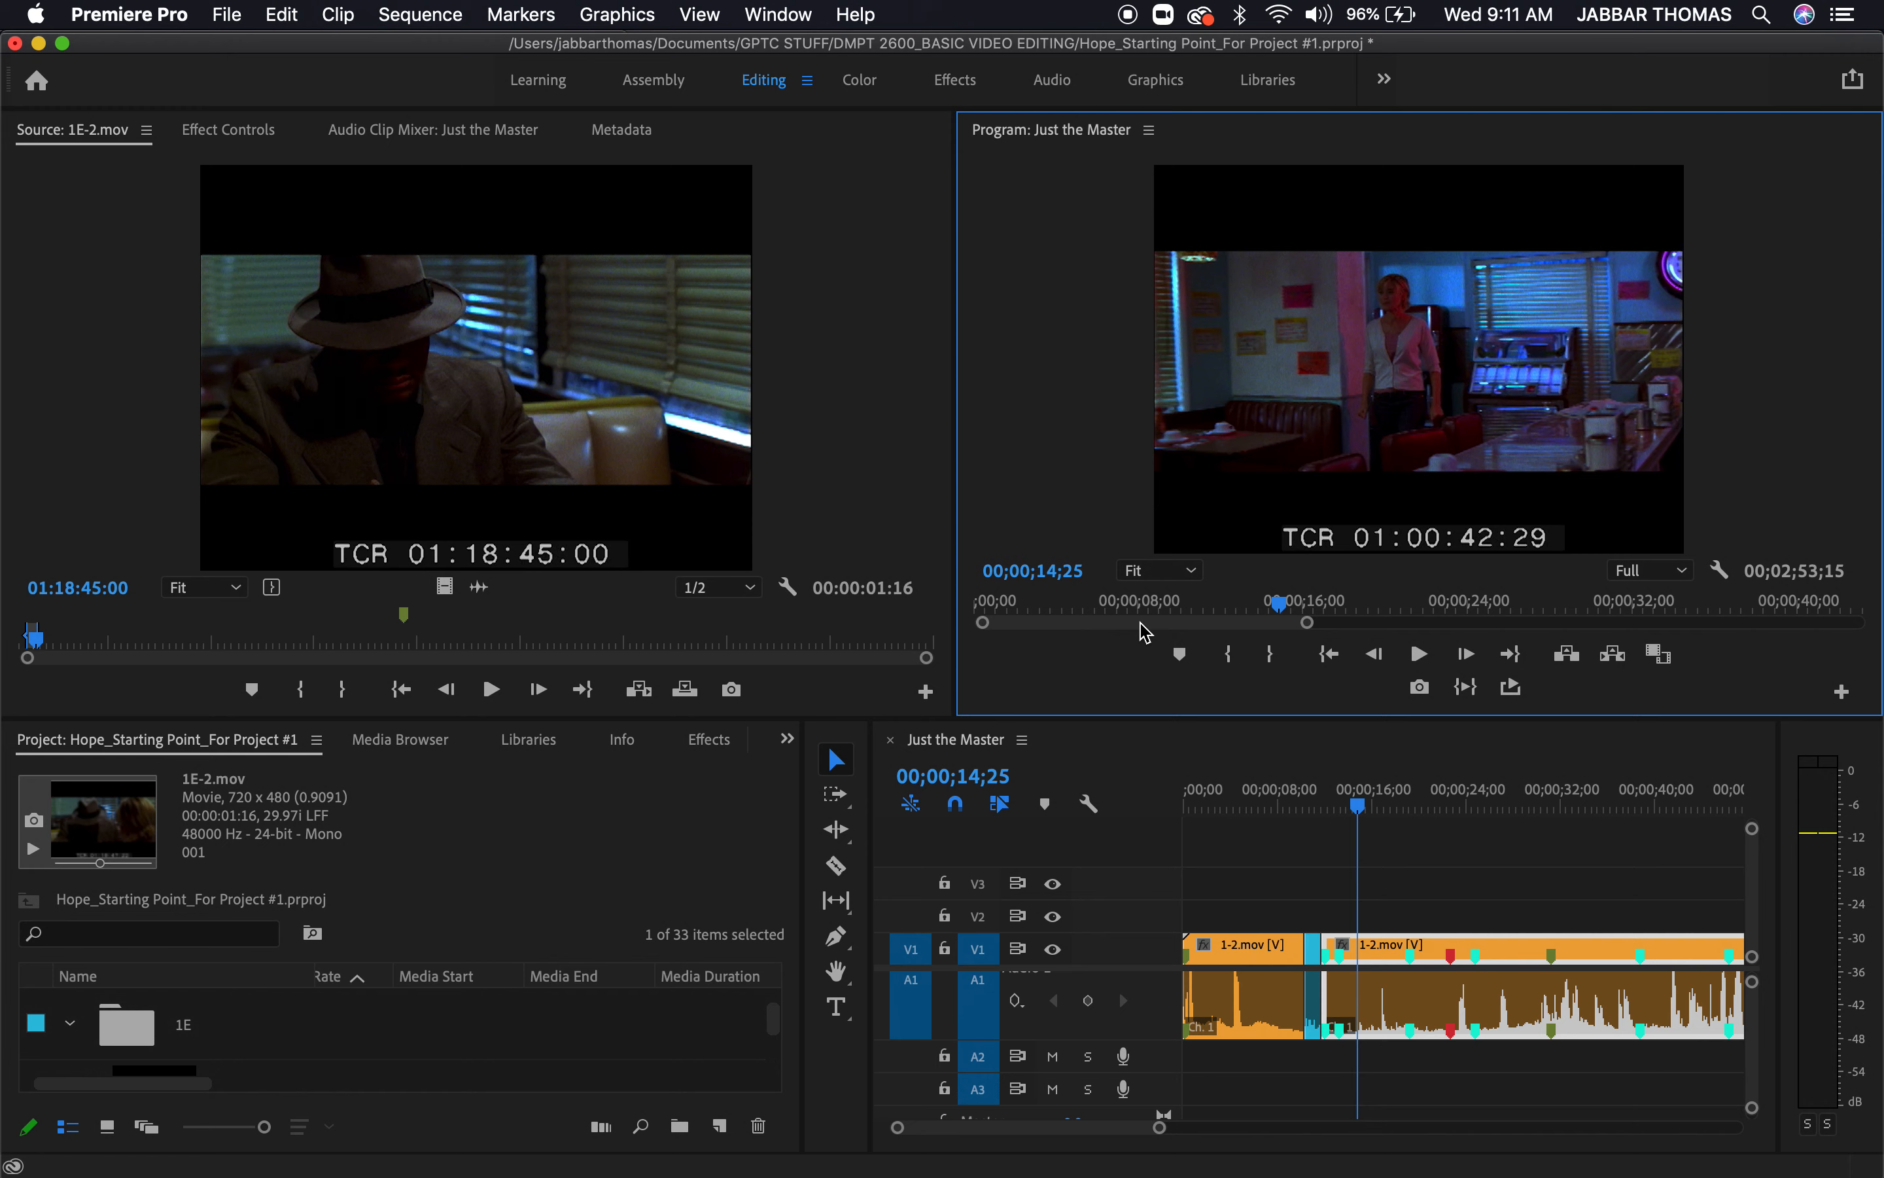
Play backward to before the cutaway and replay it at full panel size up to 00;00;16;25 to examine the action's continuity
key(cmd+s)
key(grave)
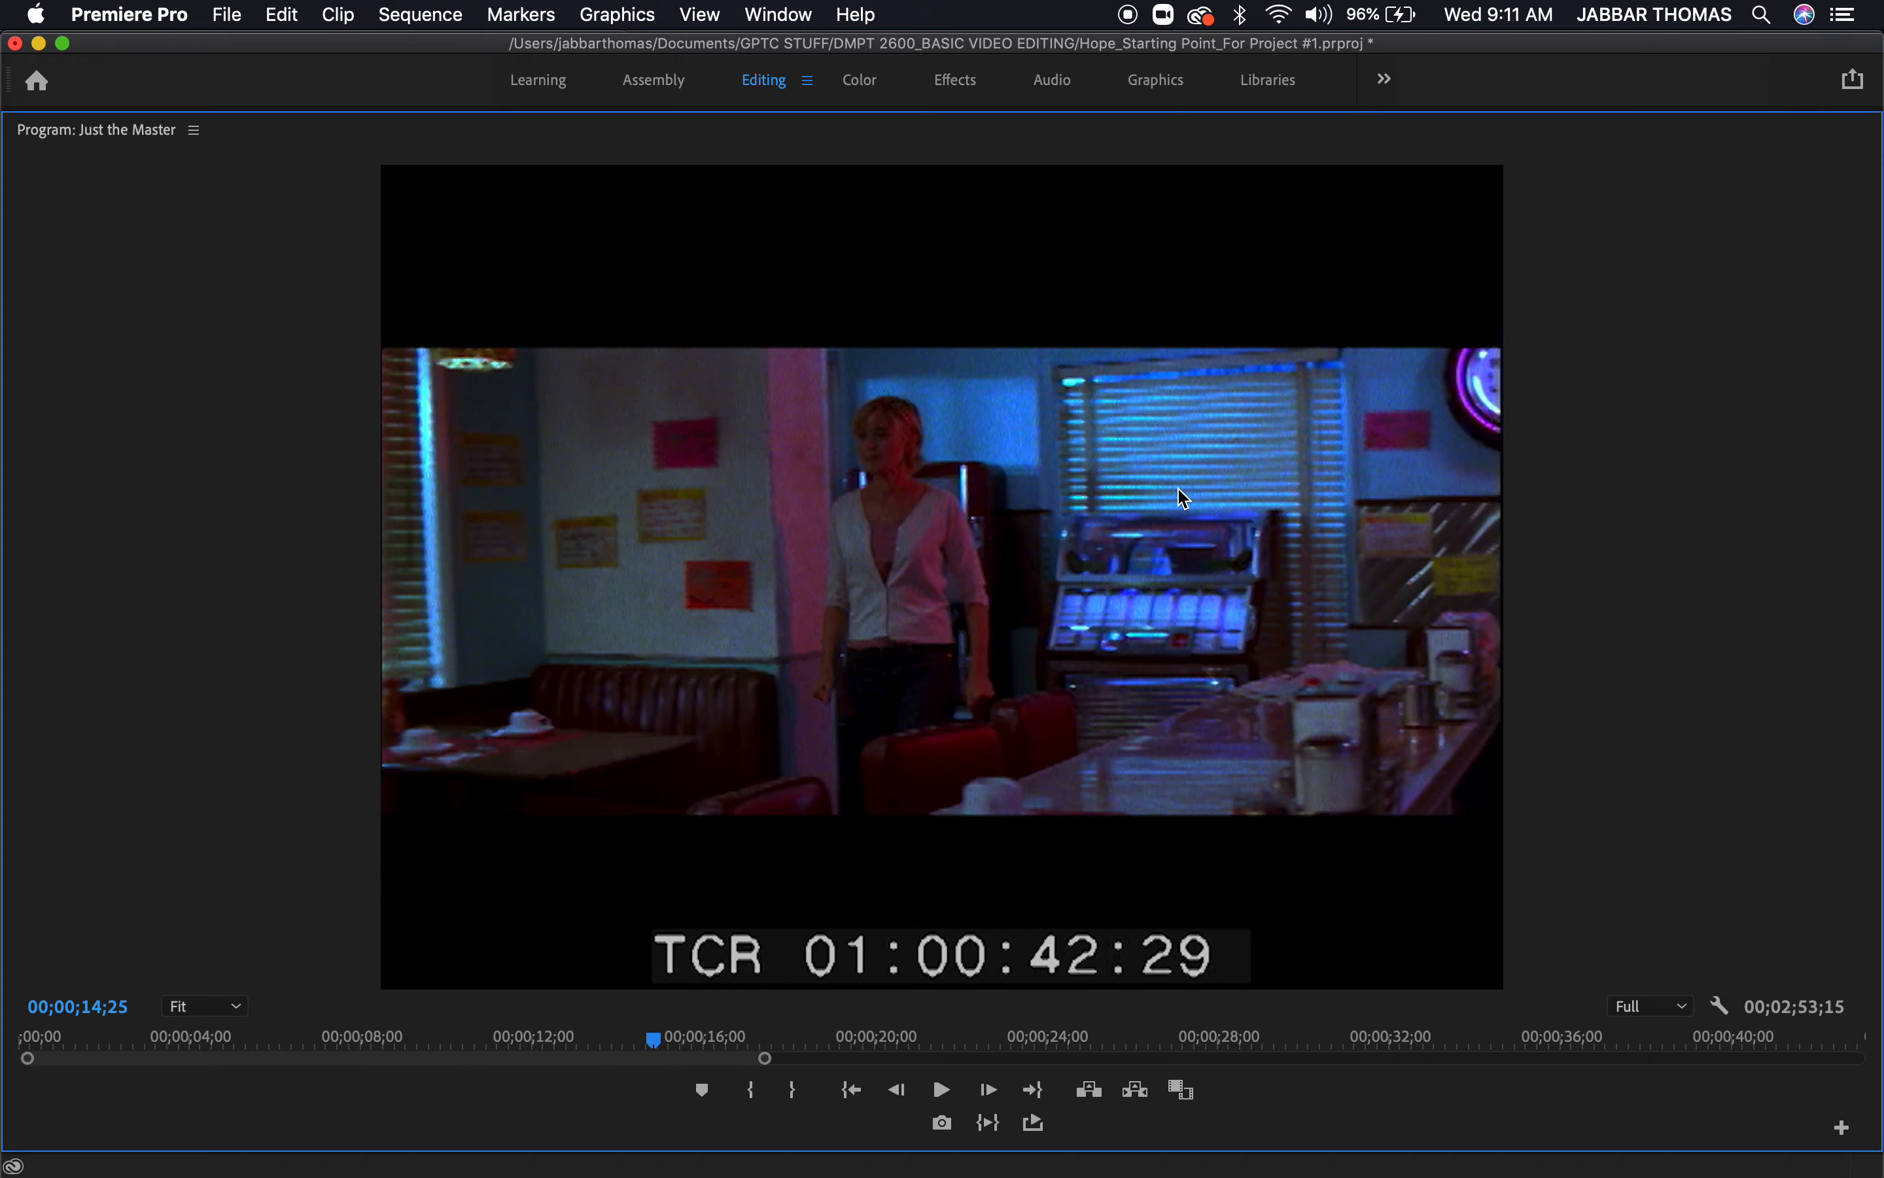
key(j)
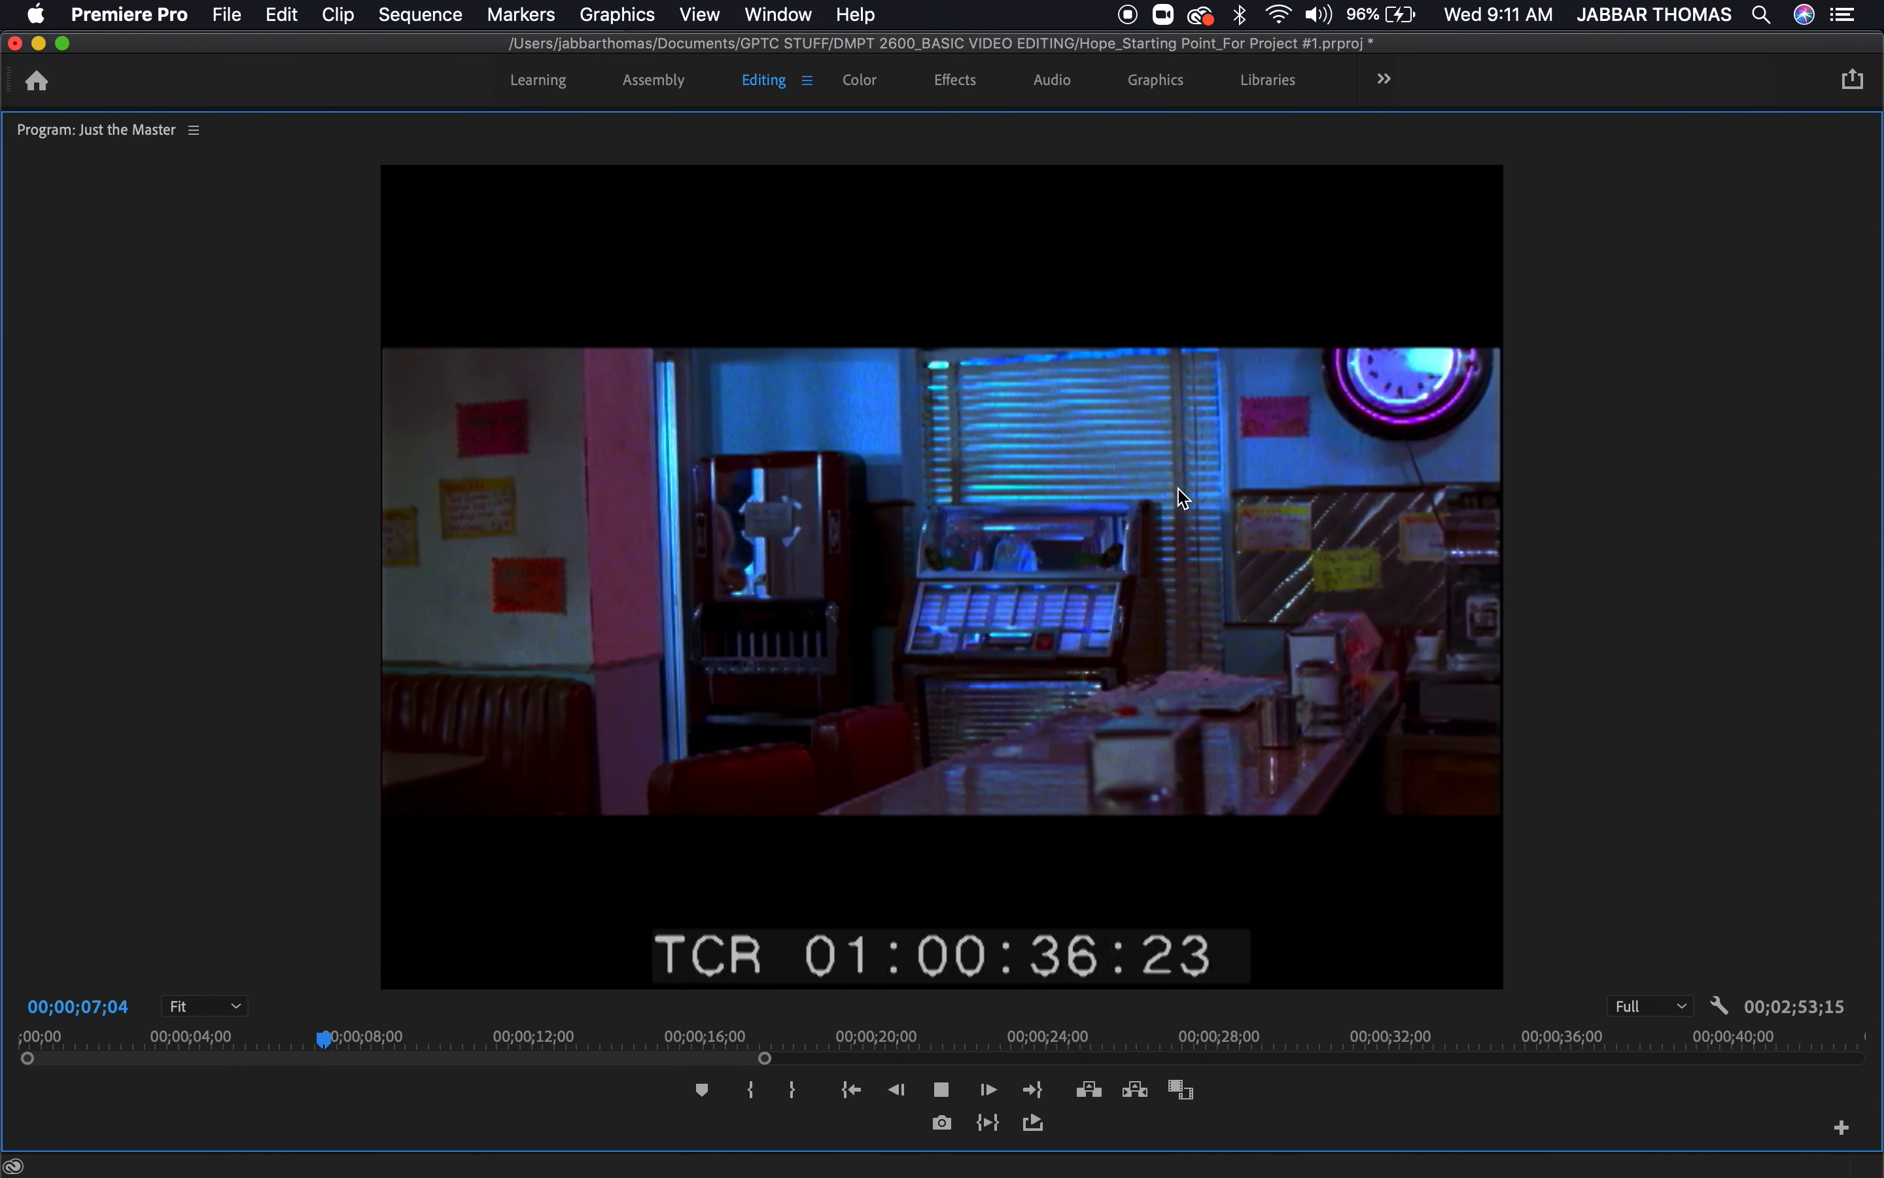
key(l)
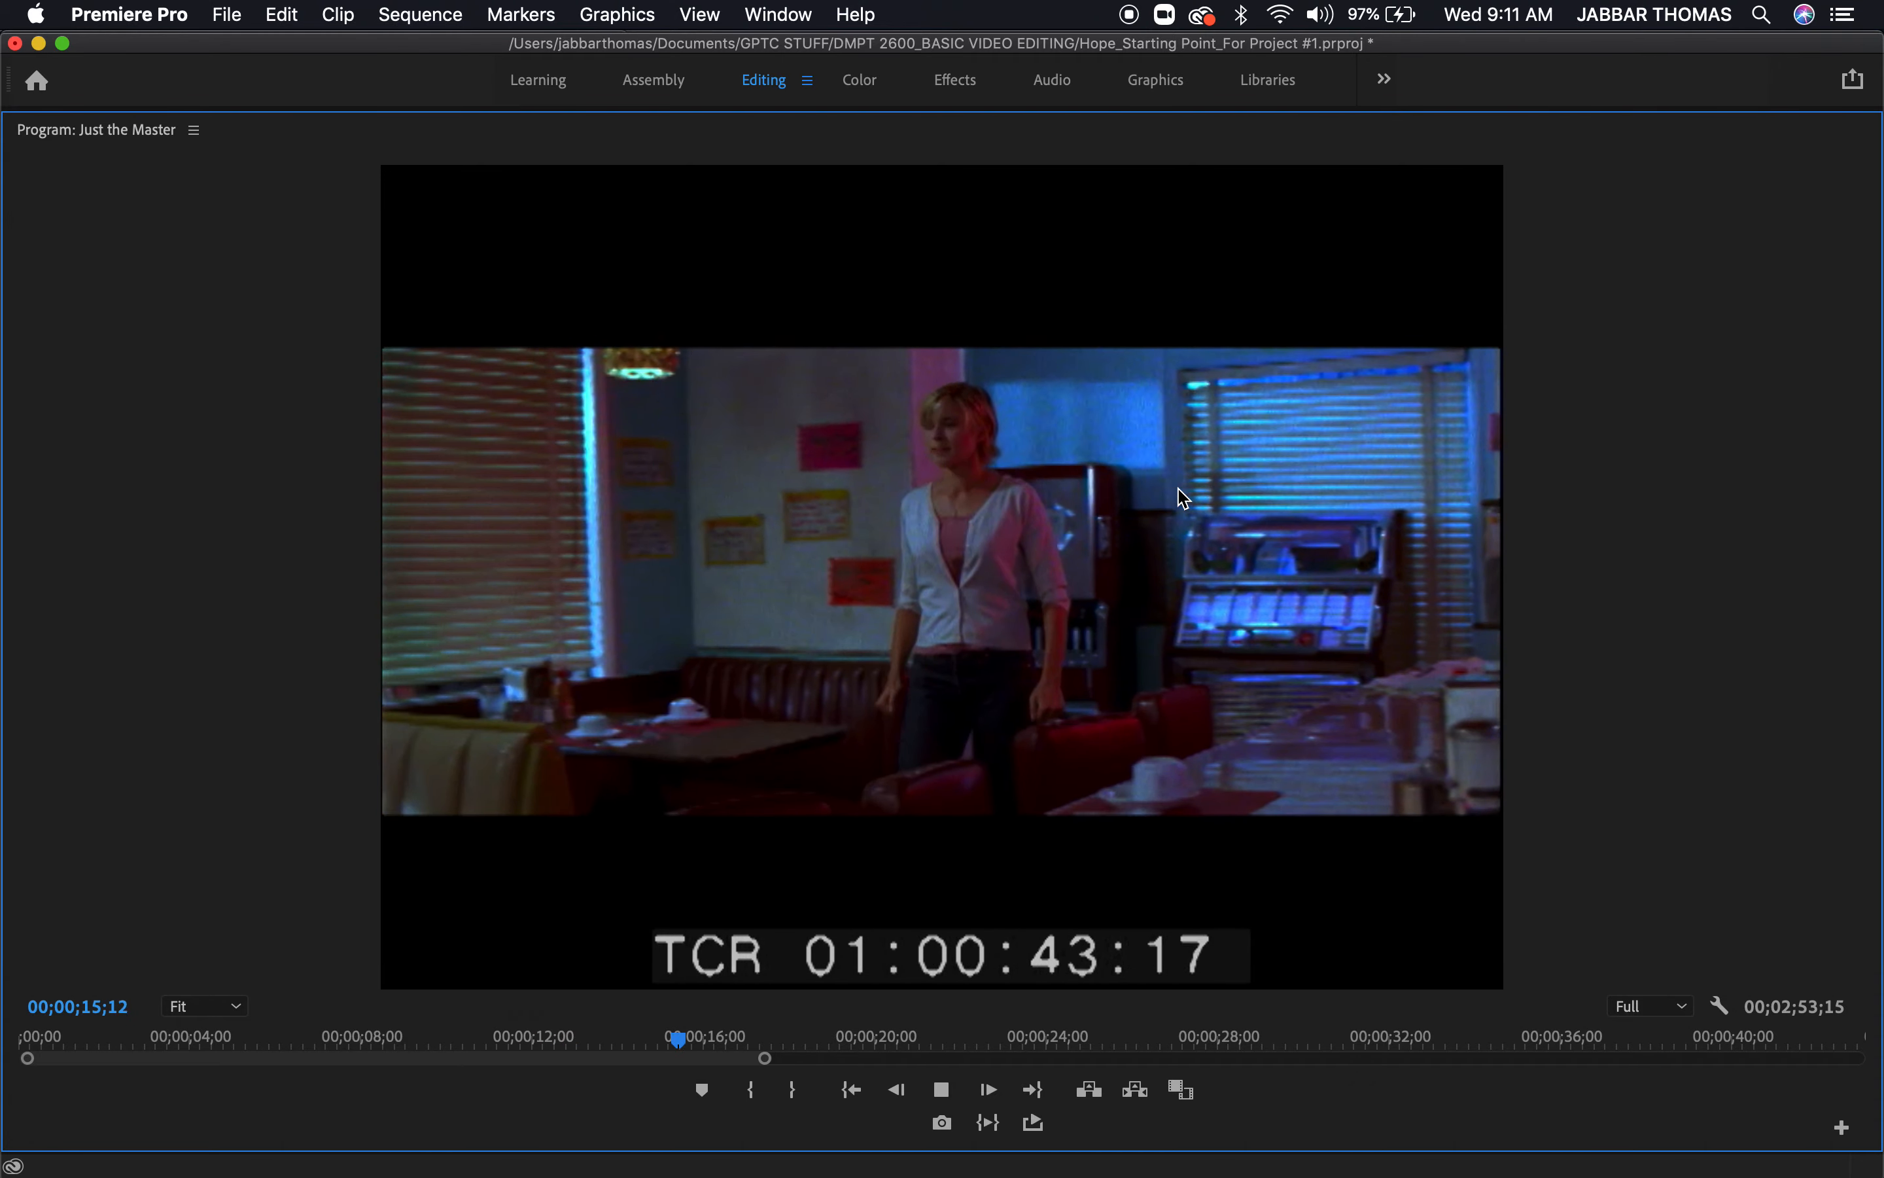
key(space)
key(grave)
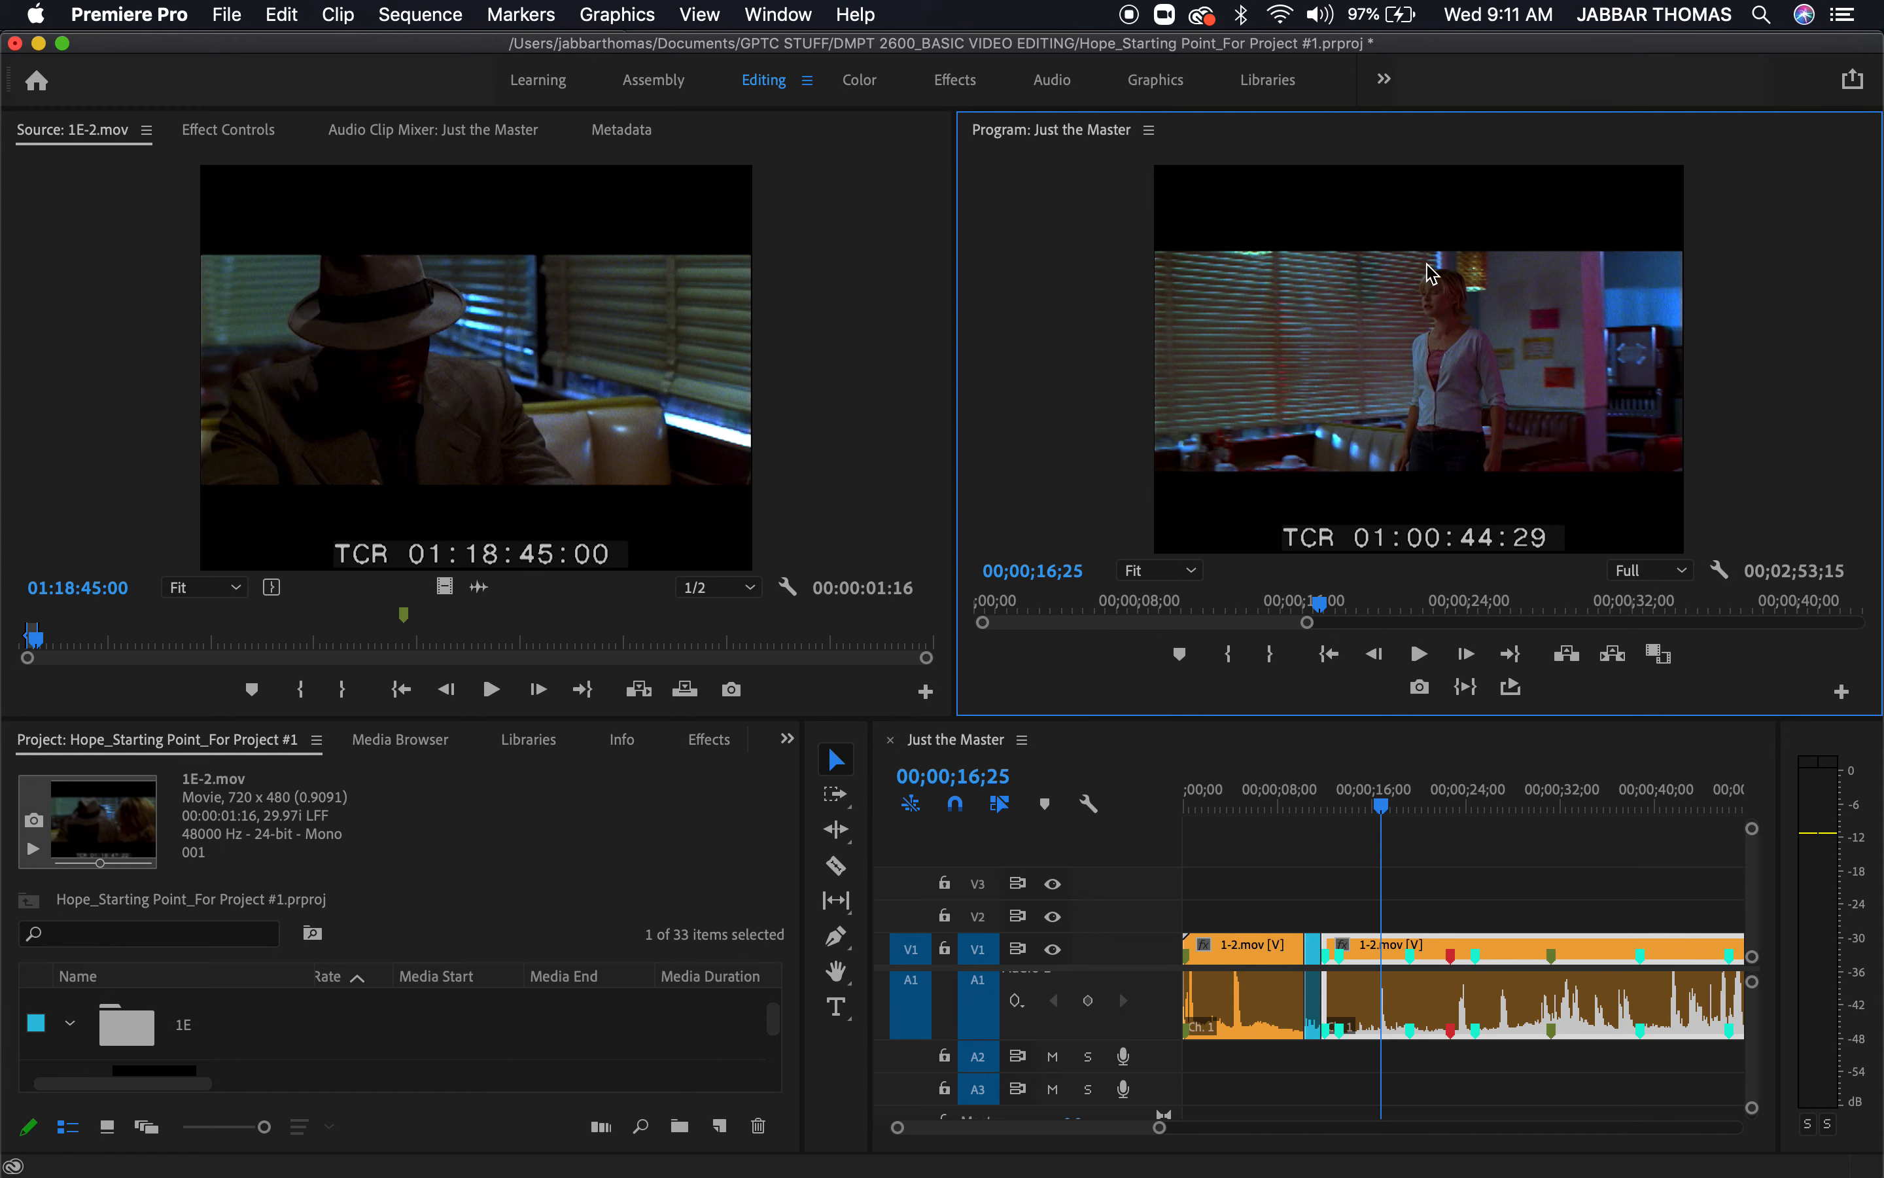
key(grave)
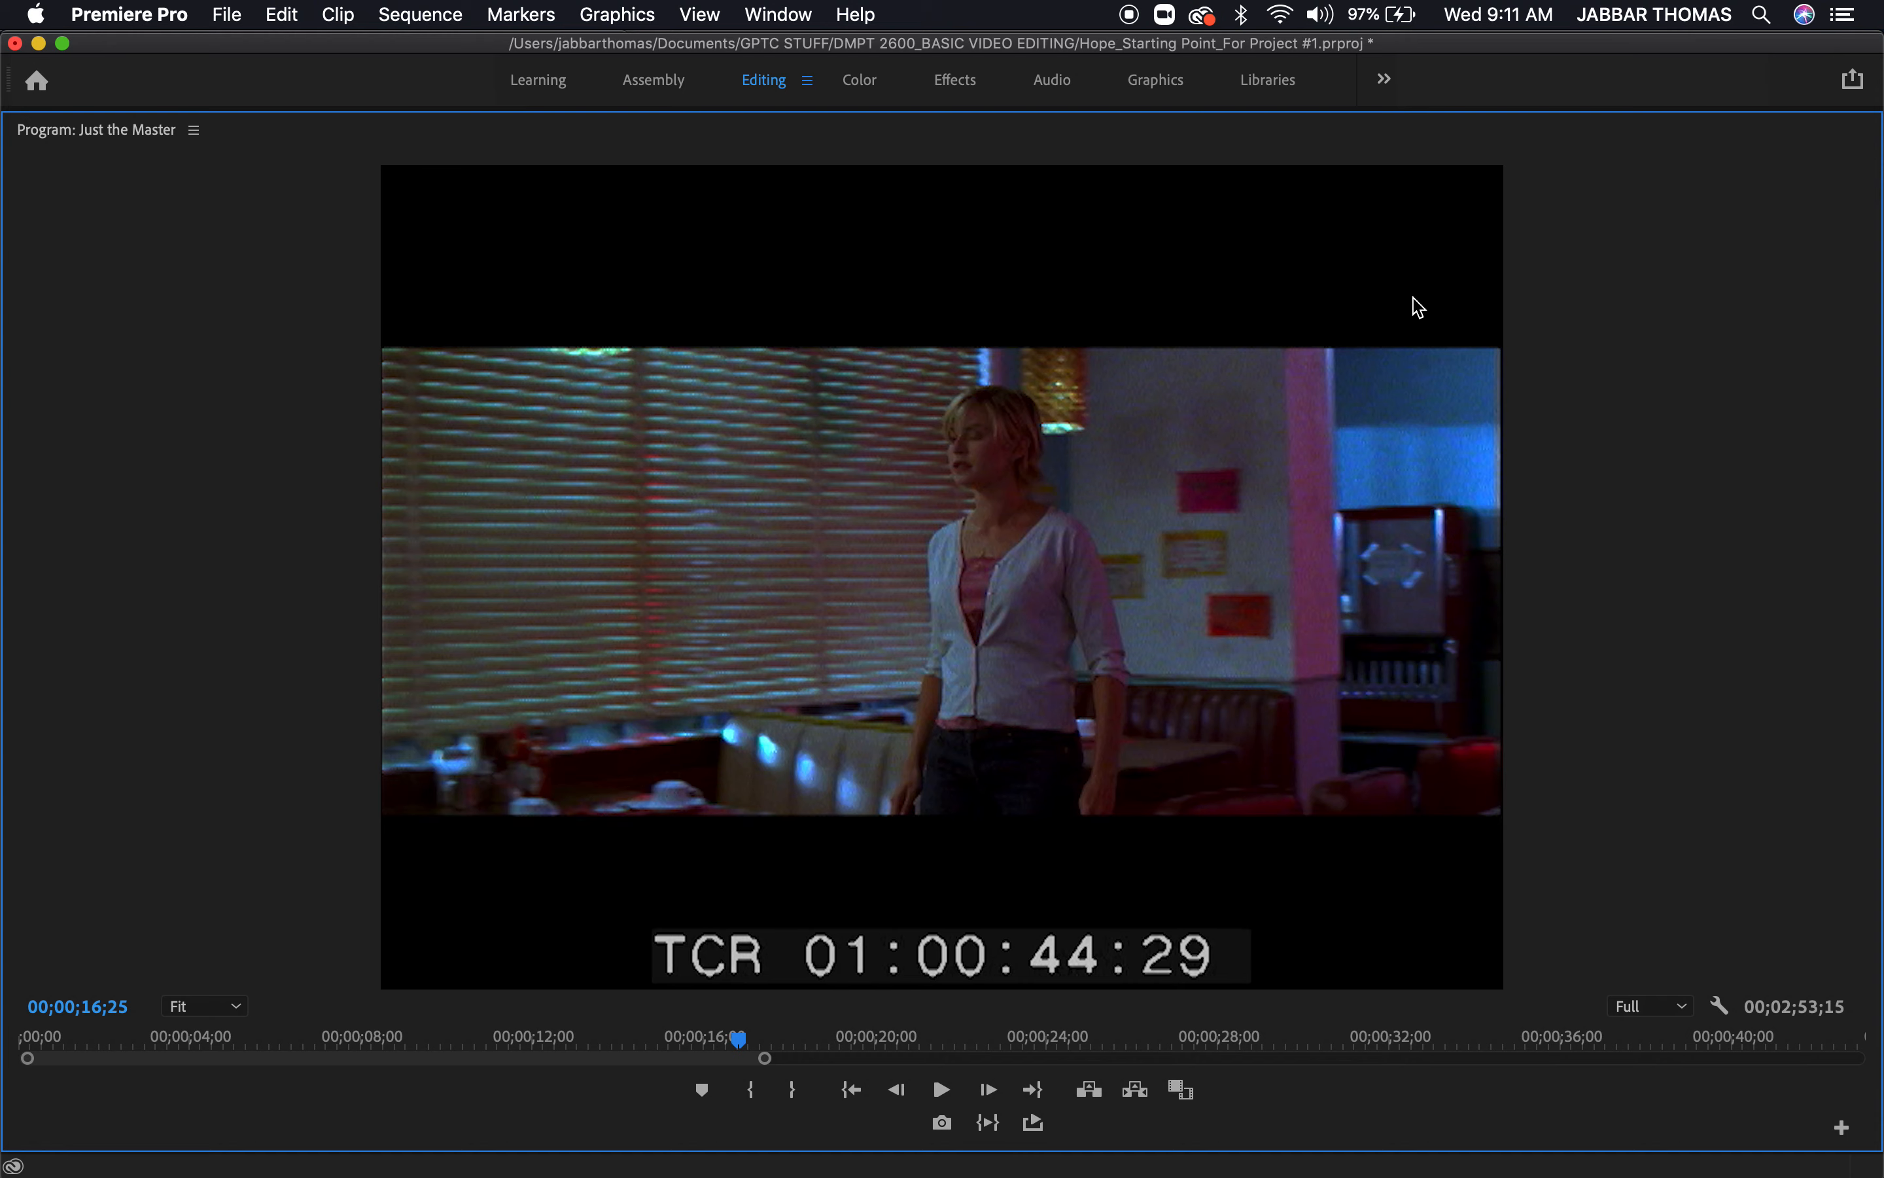
key(grave)
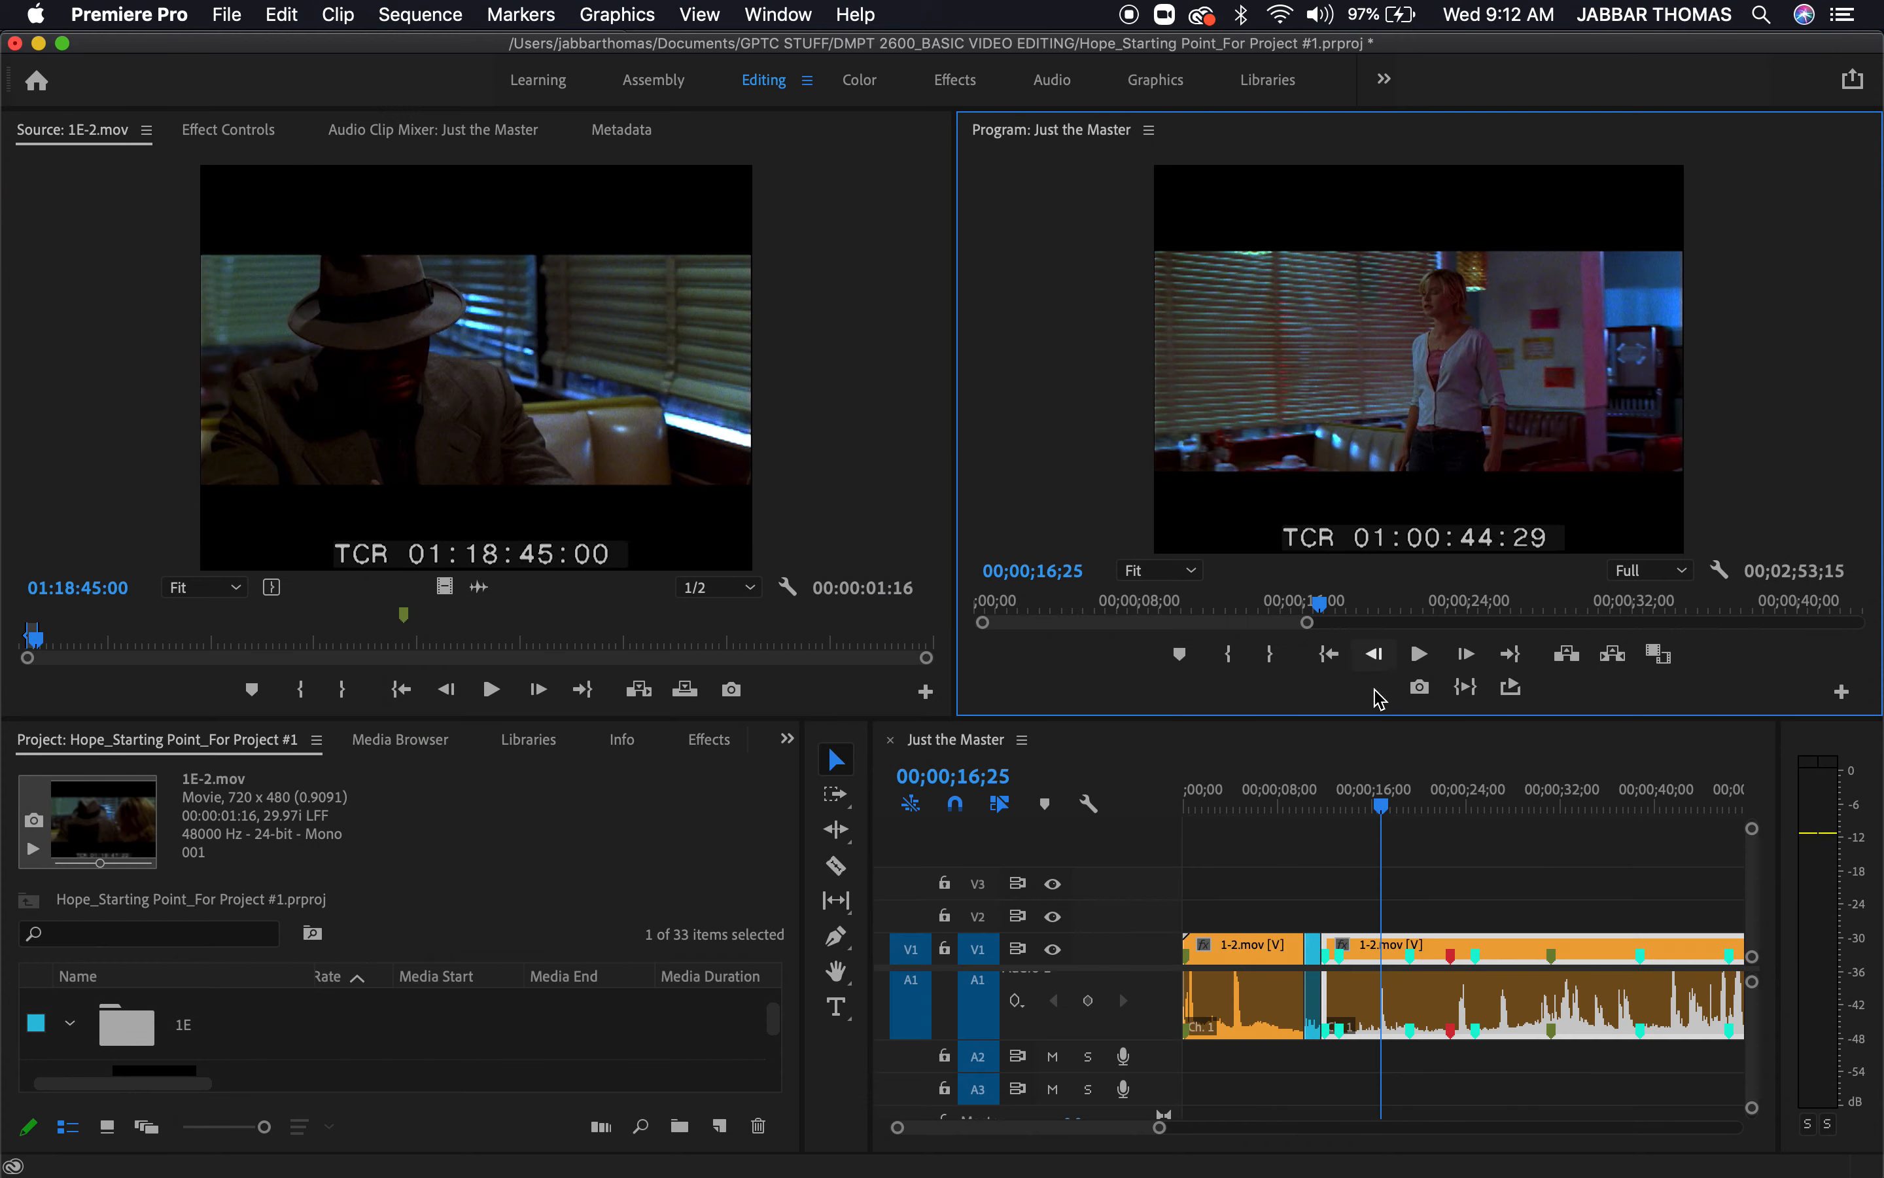
Play from 00;00;09;13 into the 1E-2.mov cutaway at full panel size, stopping at 00;00;11;19
mouse_move(1298, 810)
mouse_down()
mouse_move(1279, 810)
mouse_move(1304, 813)
mouse_up()
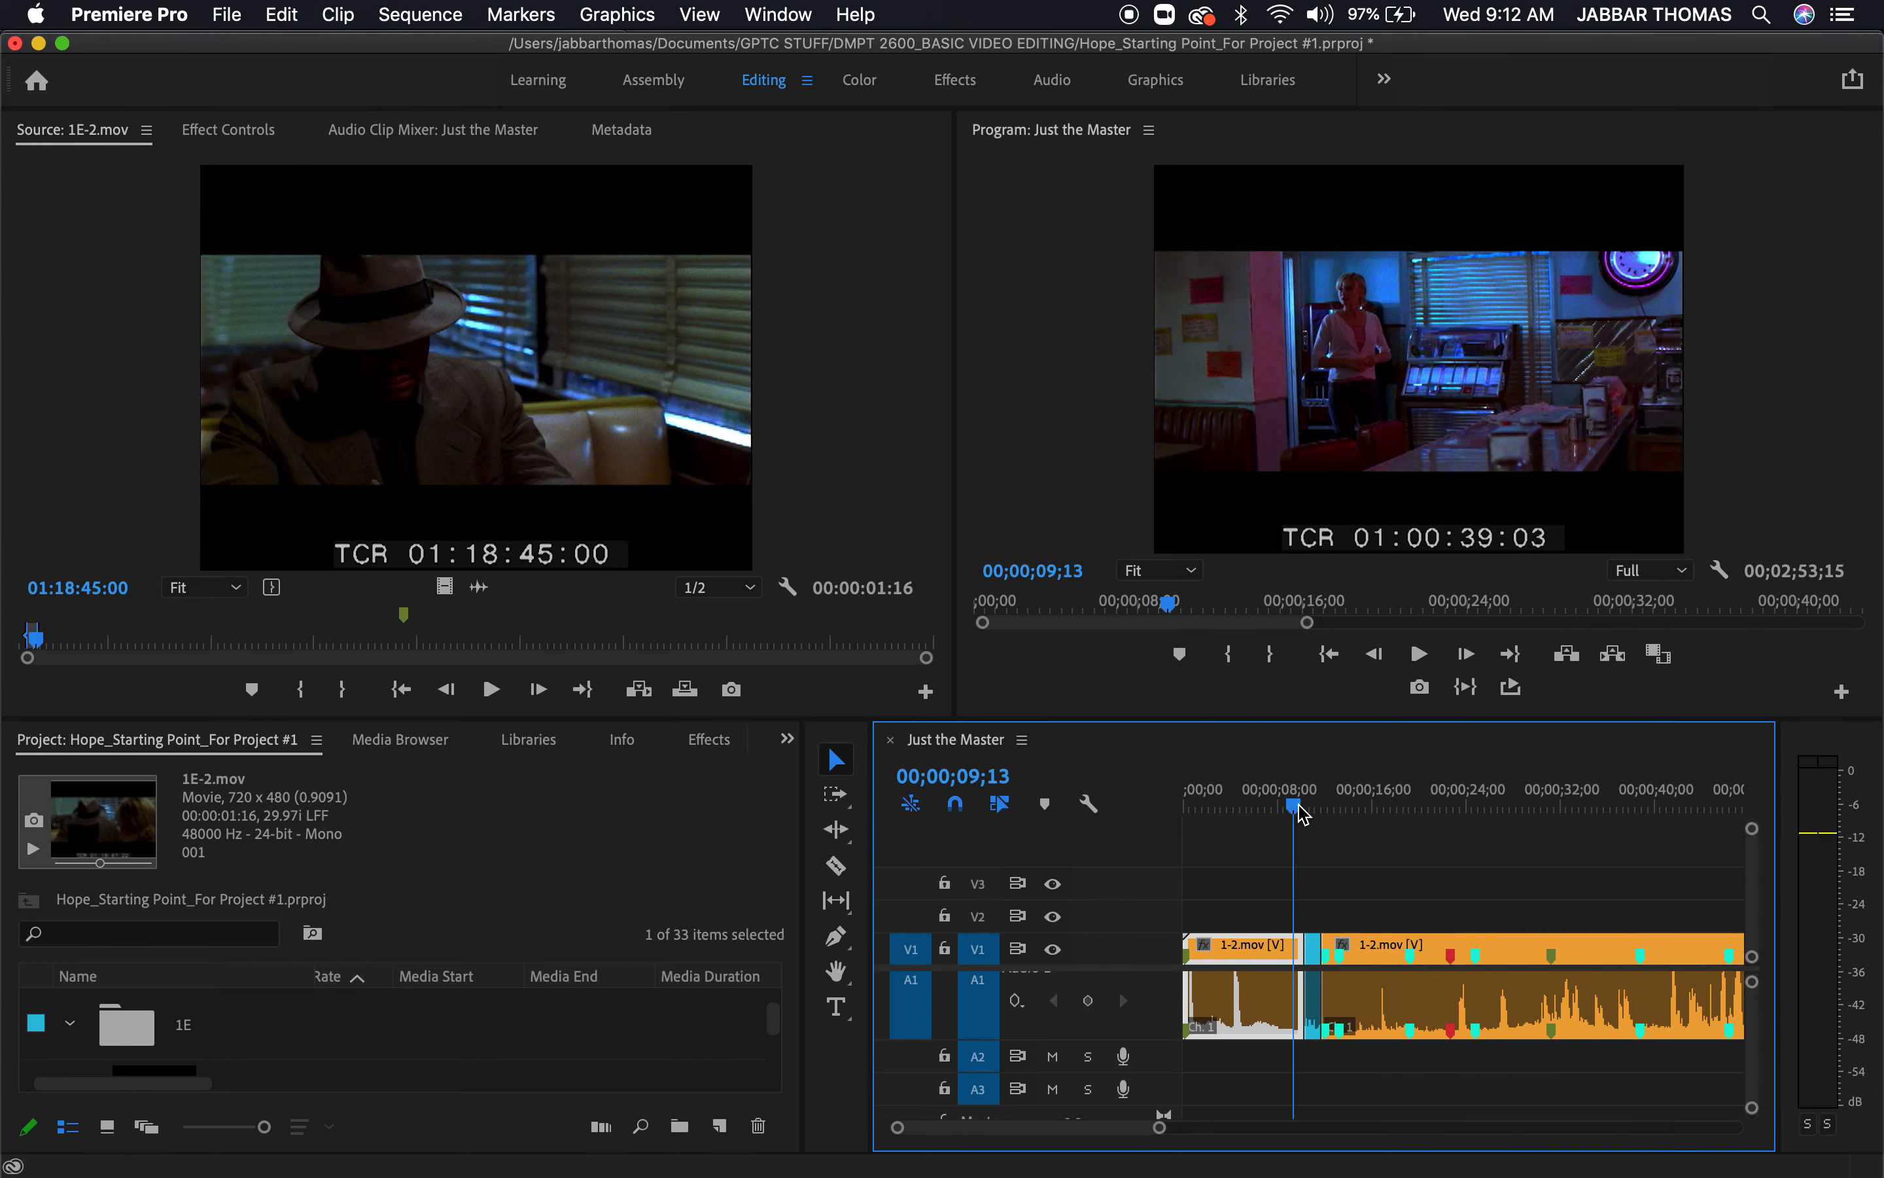
key(grave)
key(space)
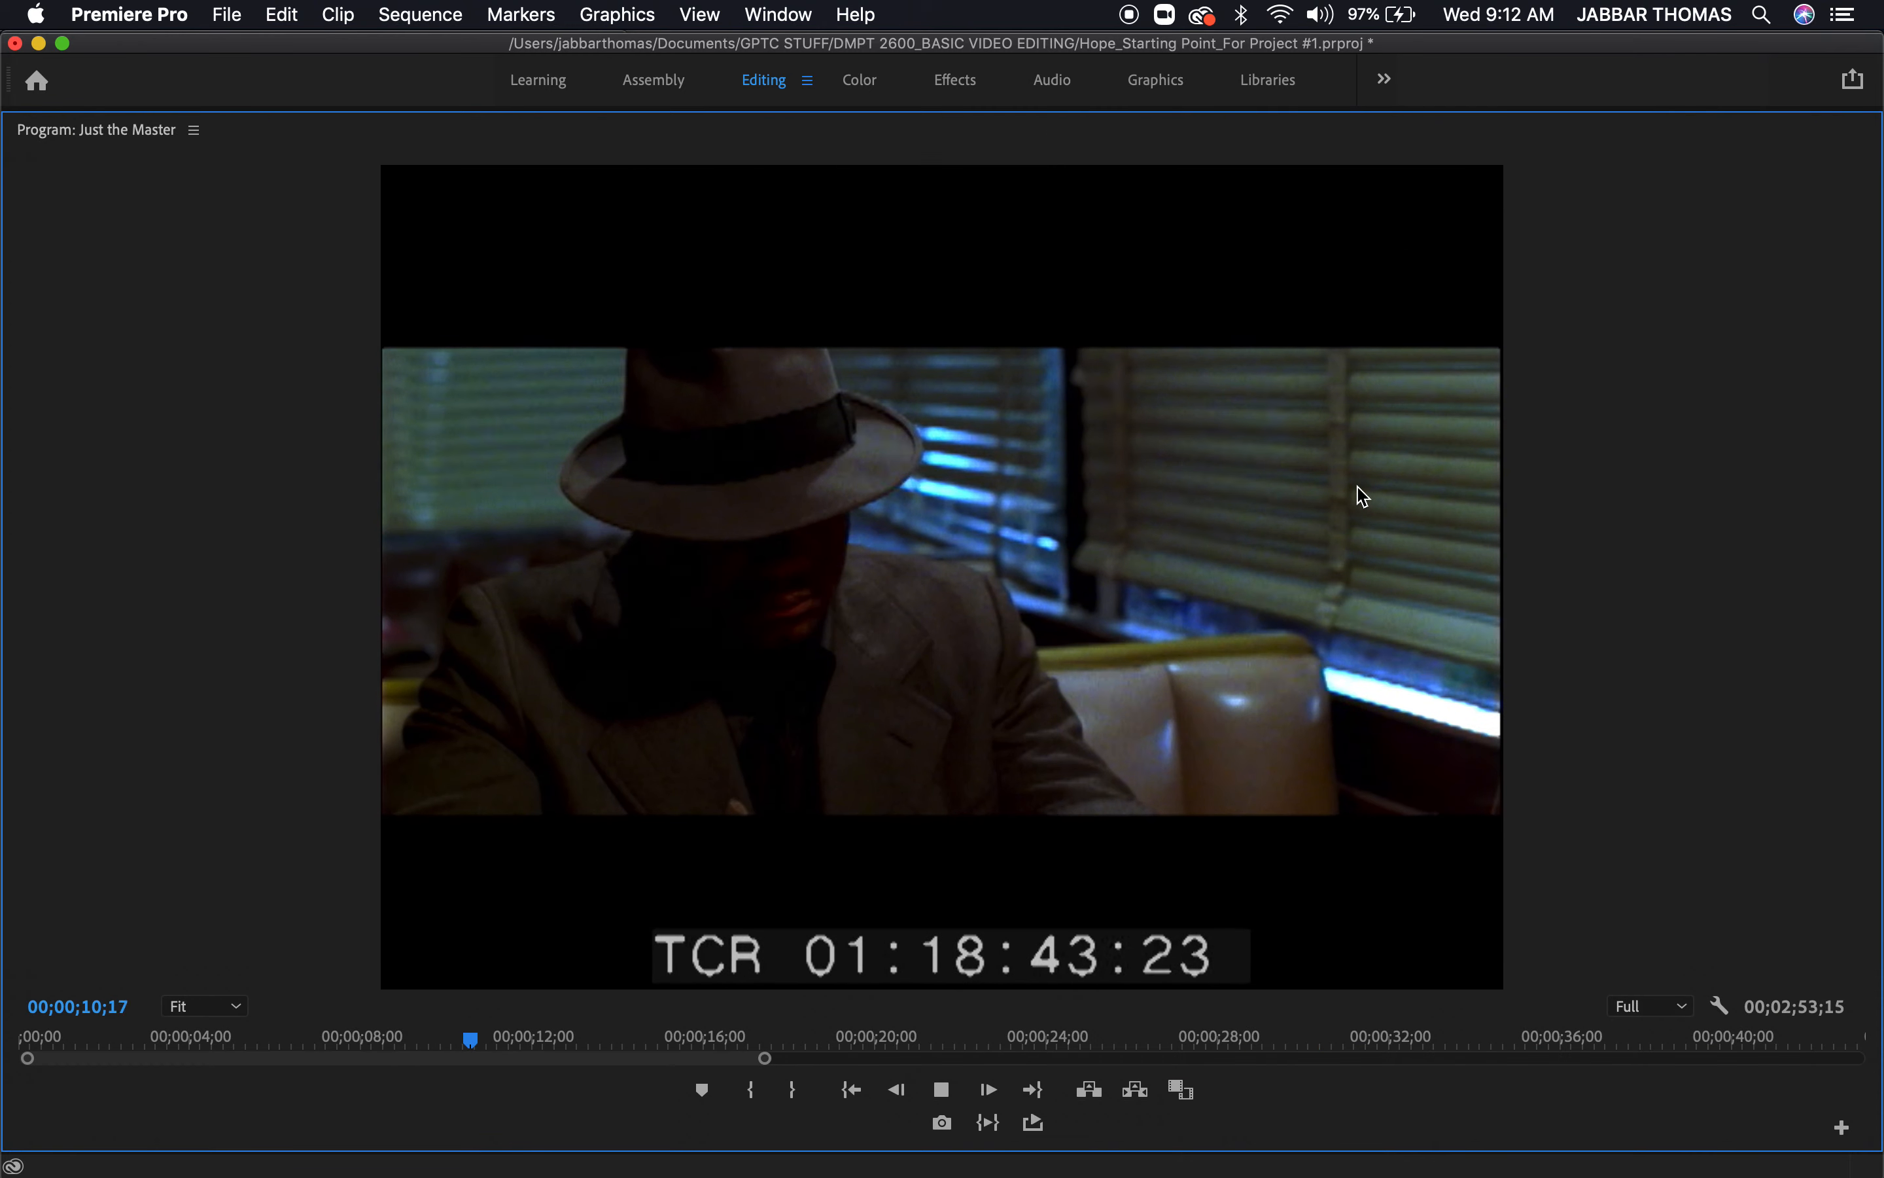
key(space)
key(grave)
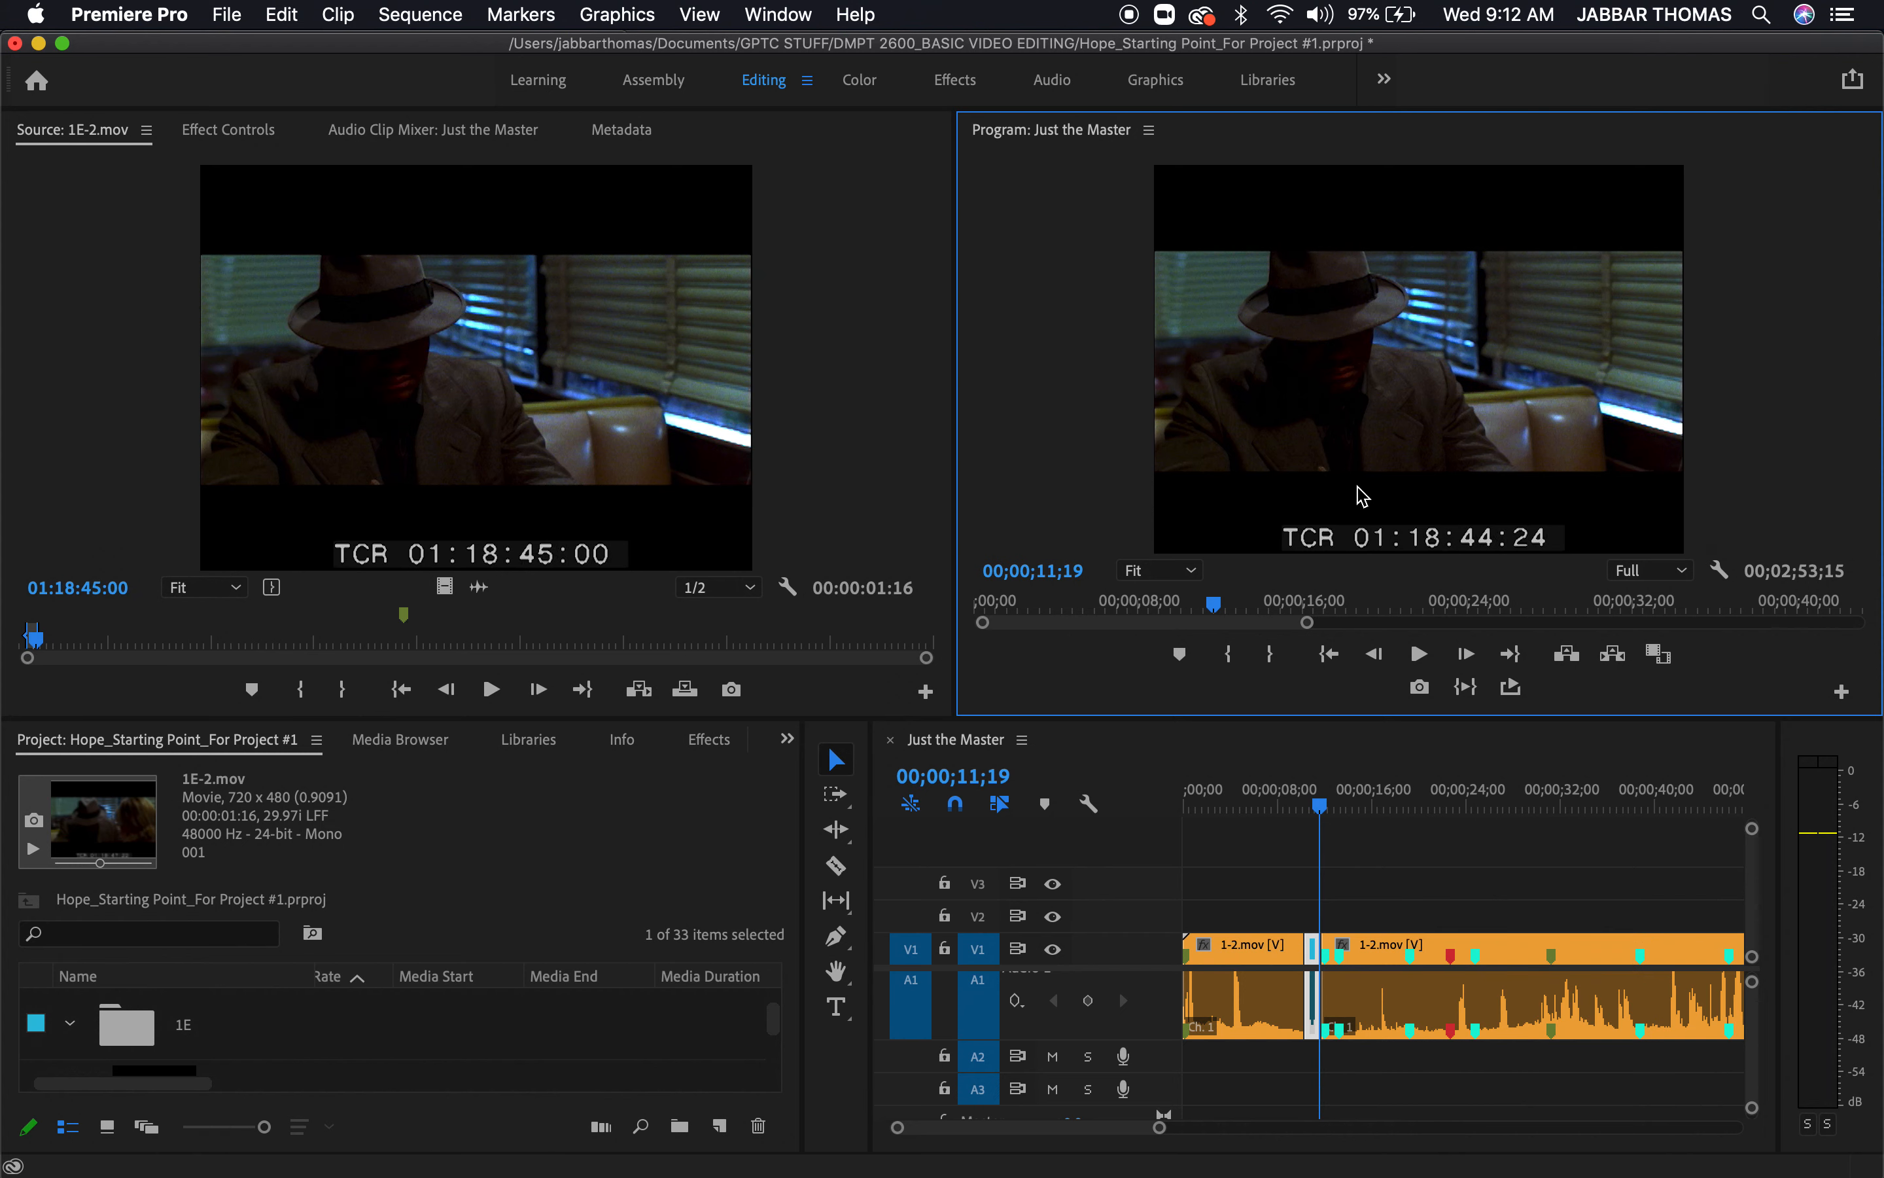
Split the 1-2.mov clip that follows the cutaway at 00;00;15;17 with the Razor tool
key(=)
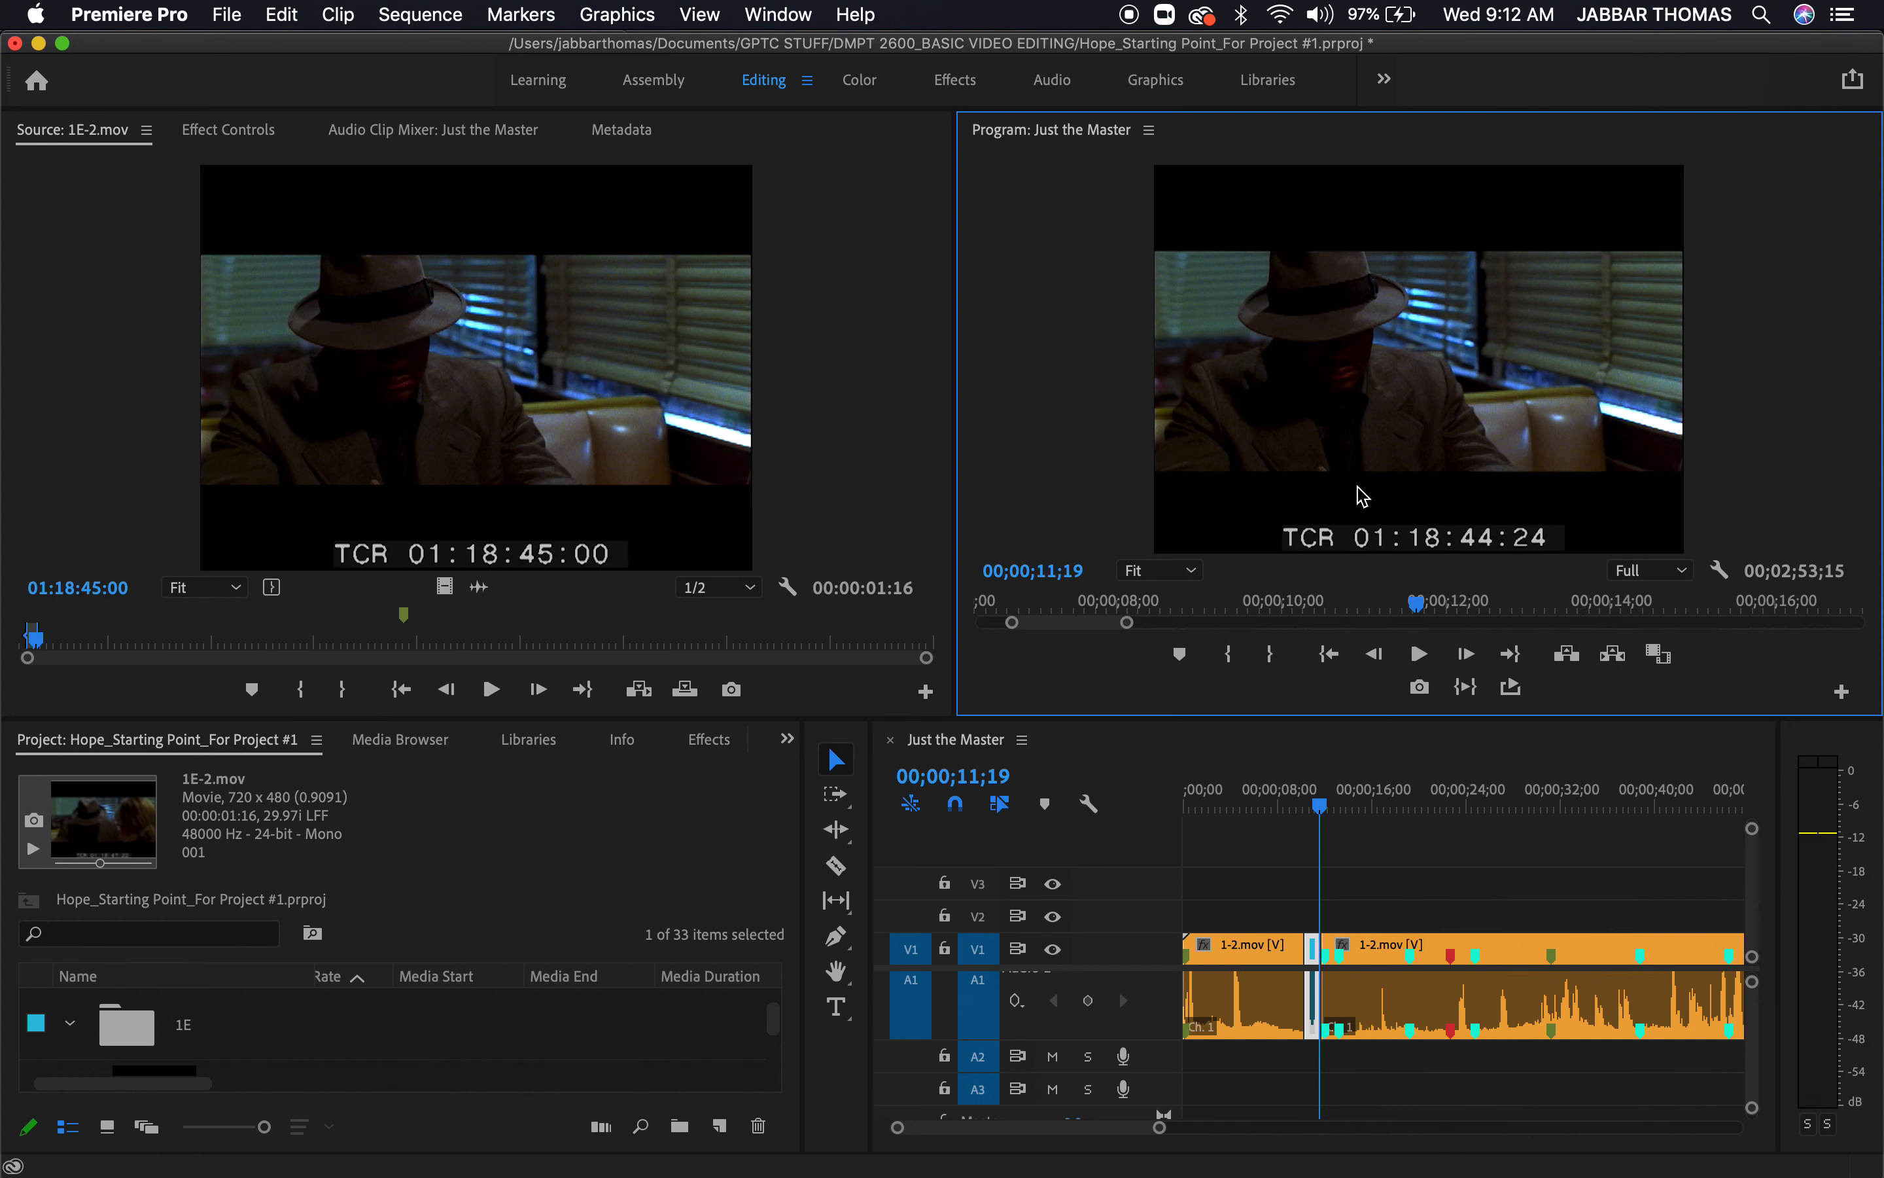
click(1321, 800)
key(=)
key(=)
key(=)
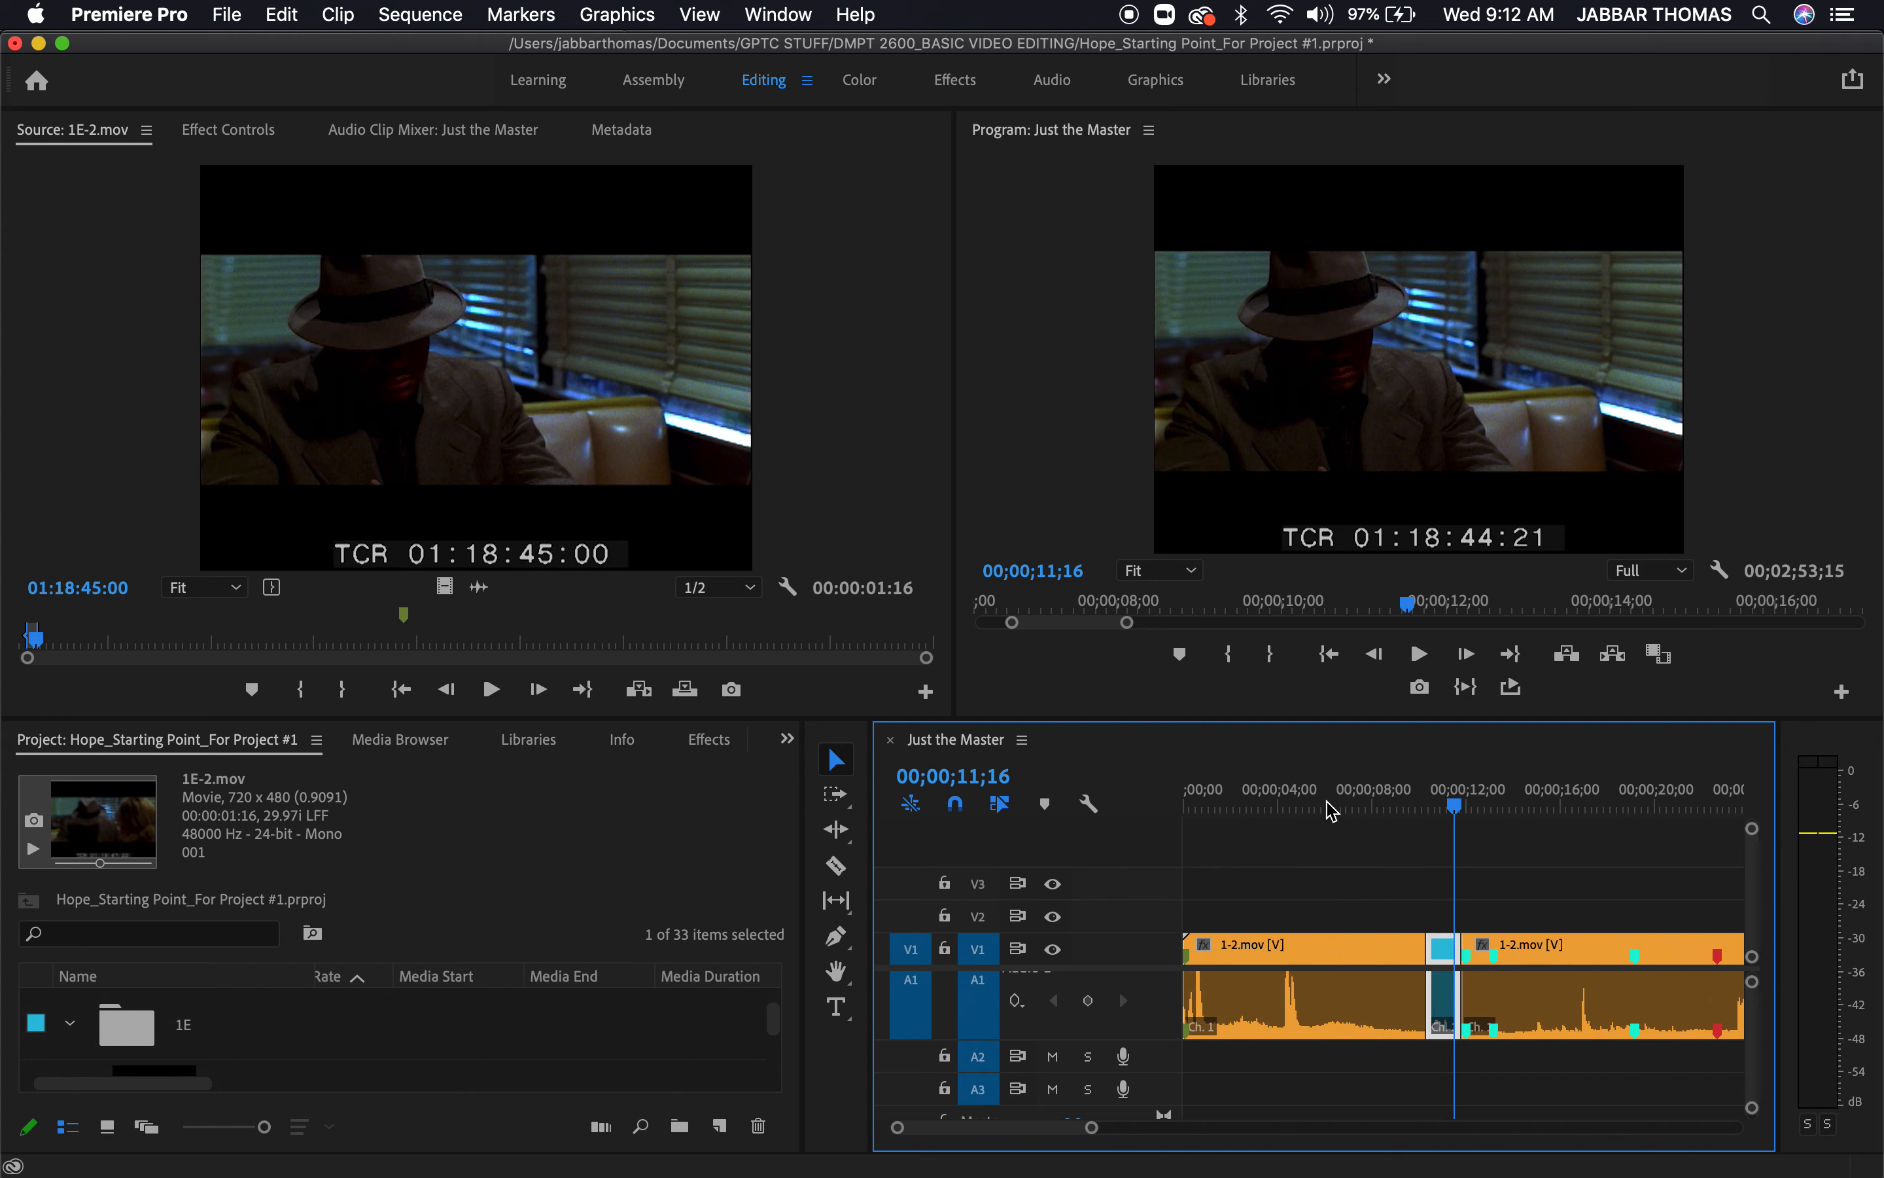
drag(1466, 806, 1639, 880)
scroll(1523, 874, right, 3)
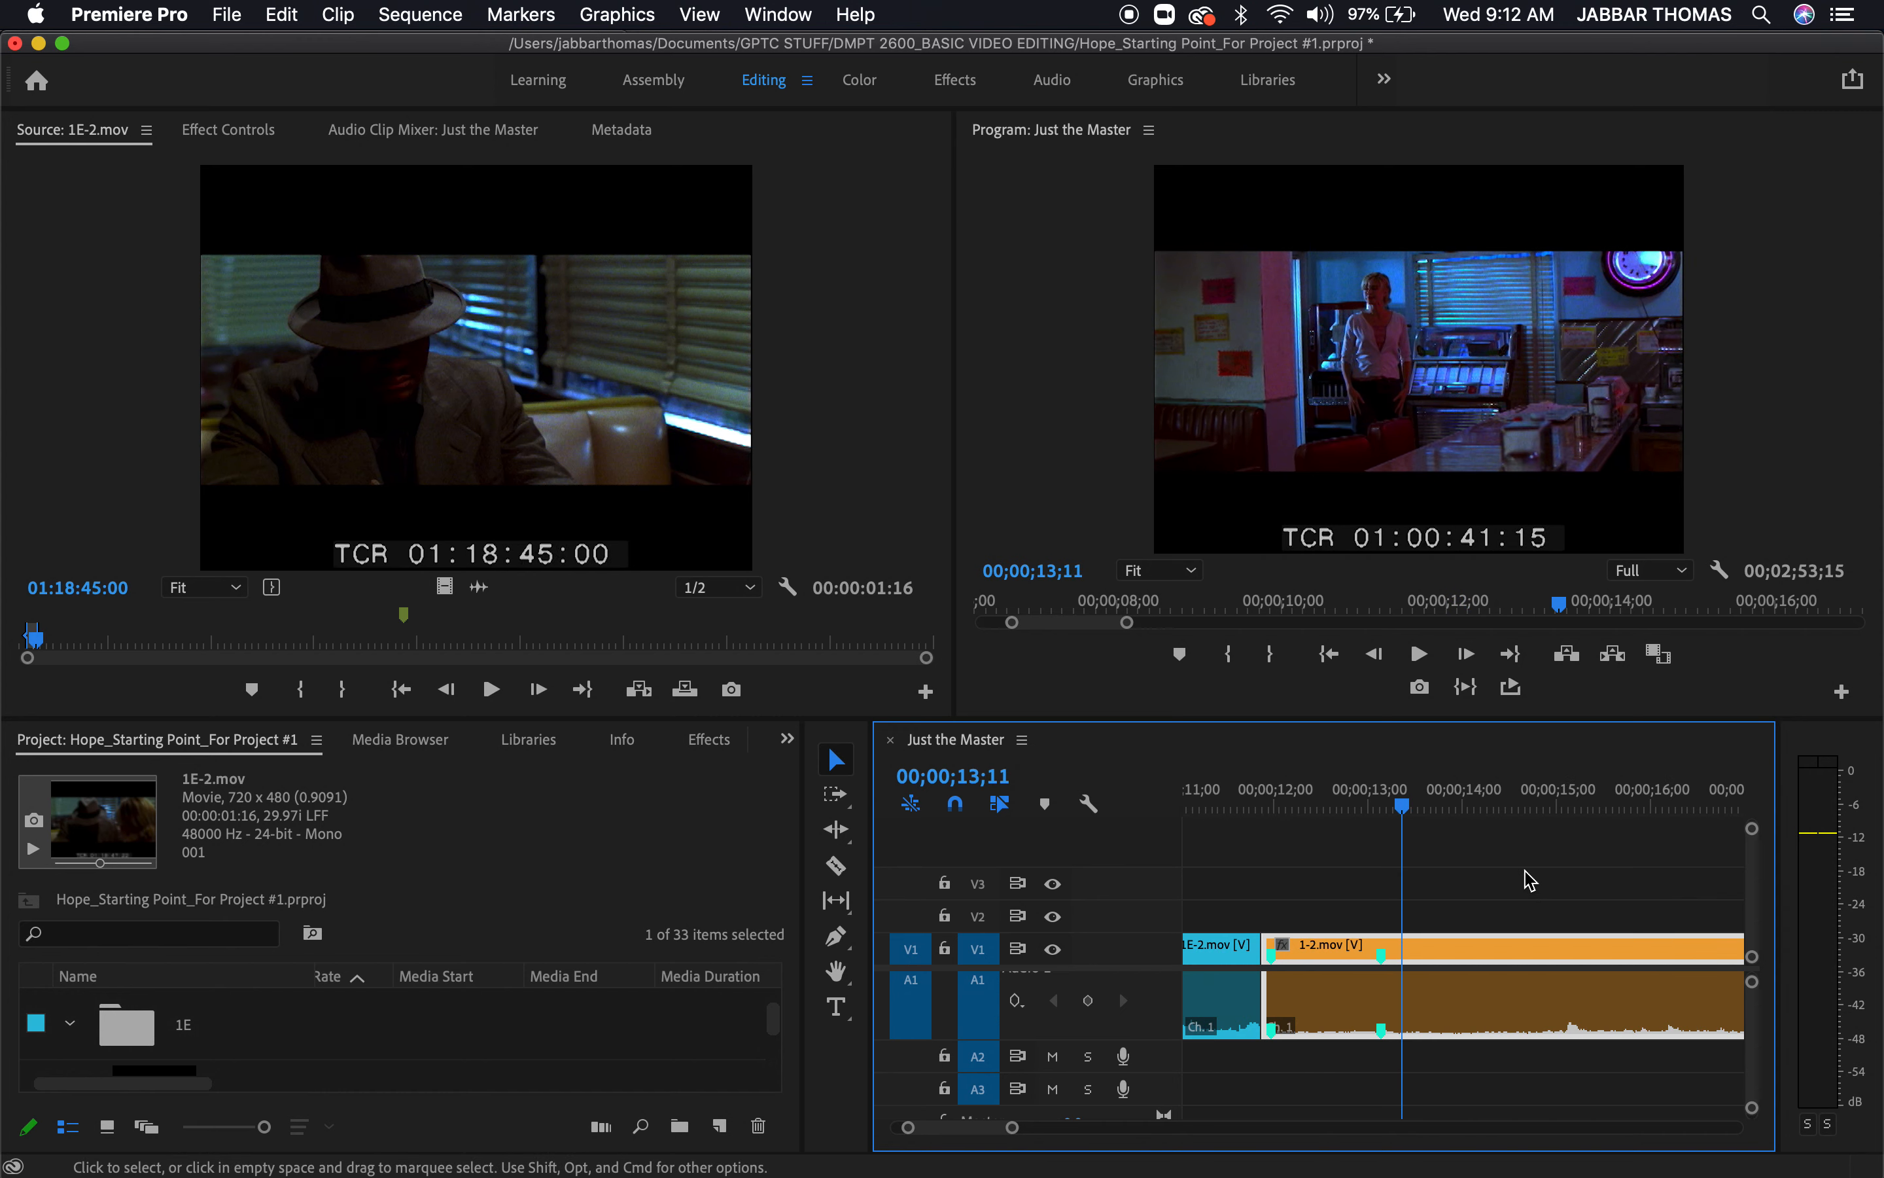
drag(1413, 802, 1618, 860)
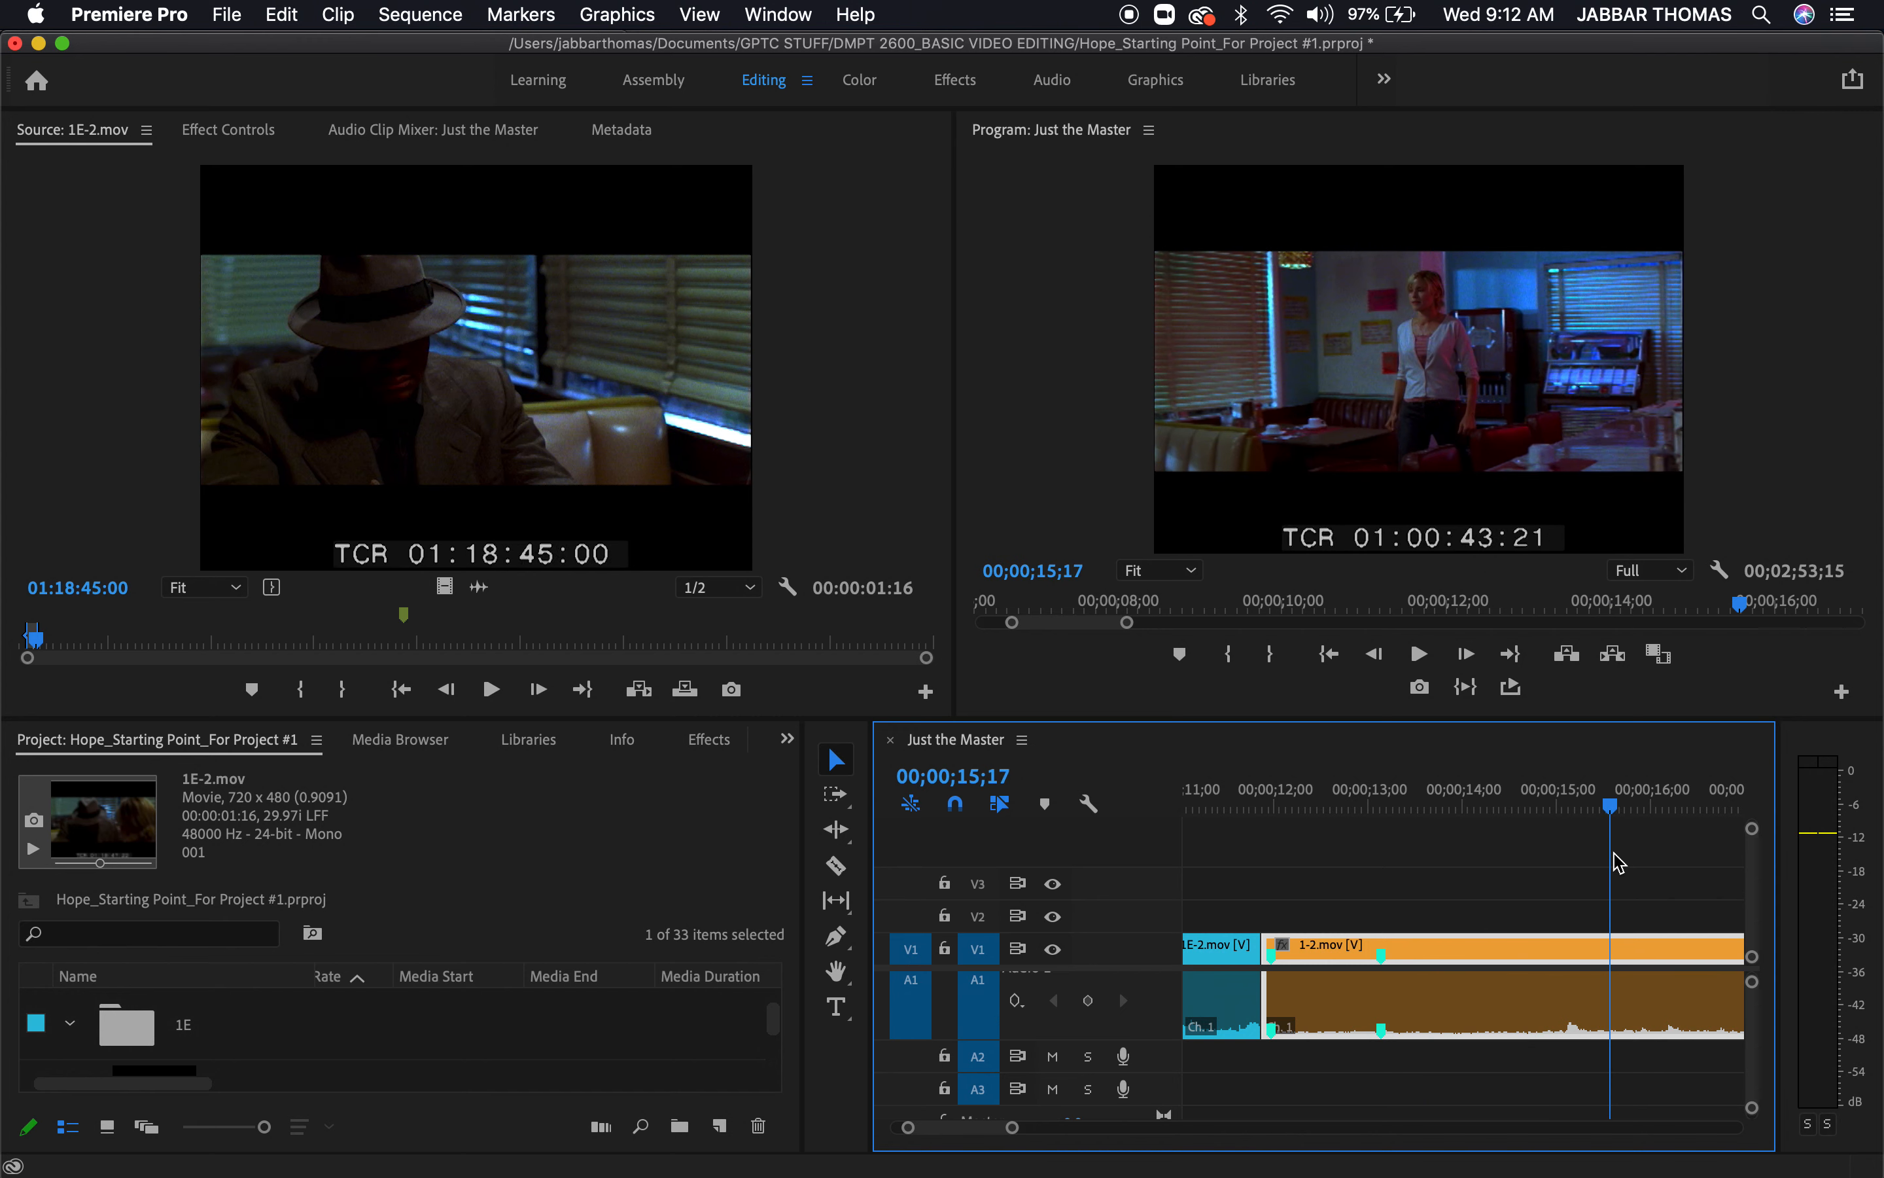
click(1646, 918)
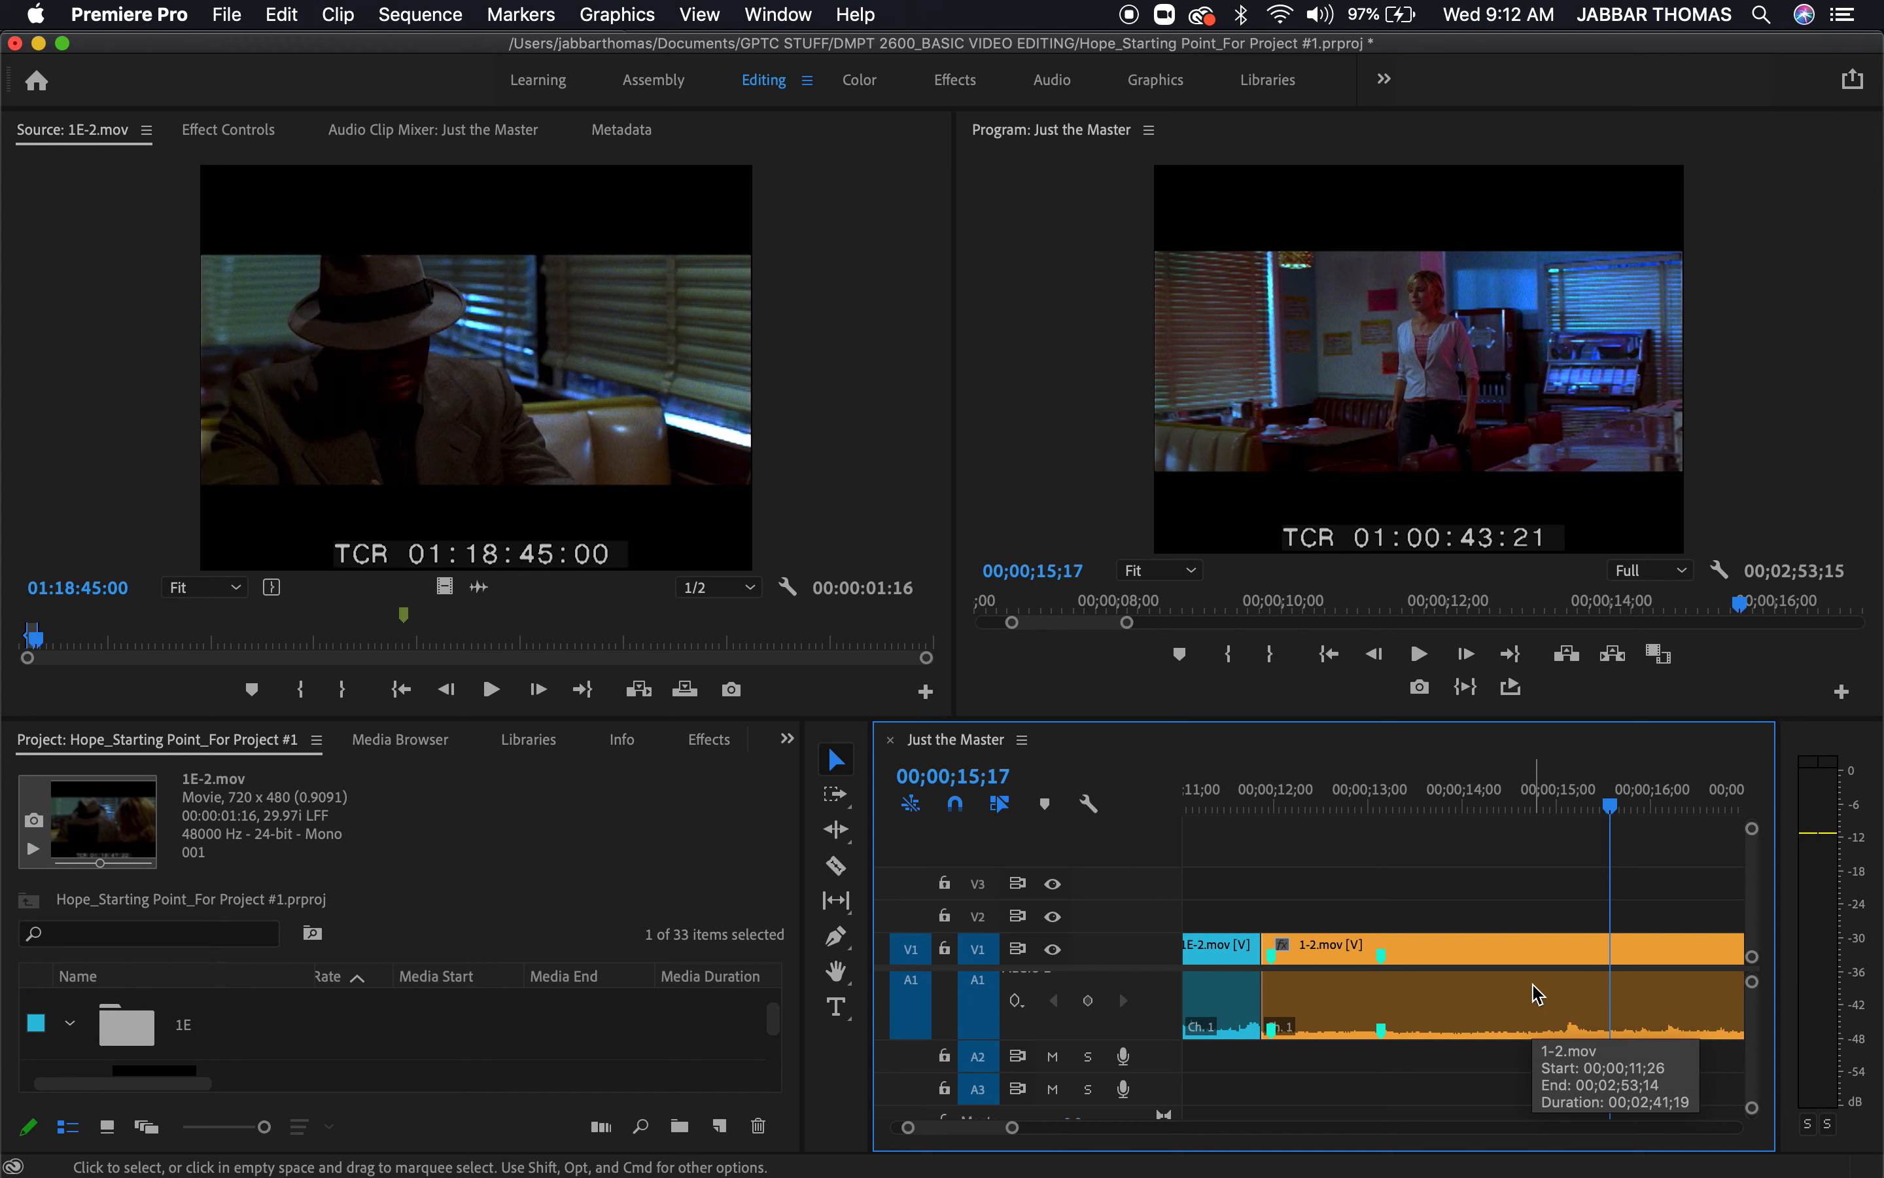
click(848, 876)
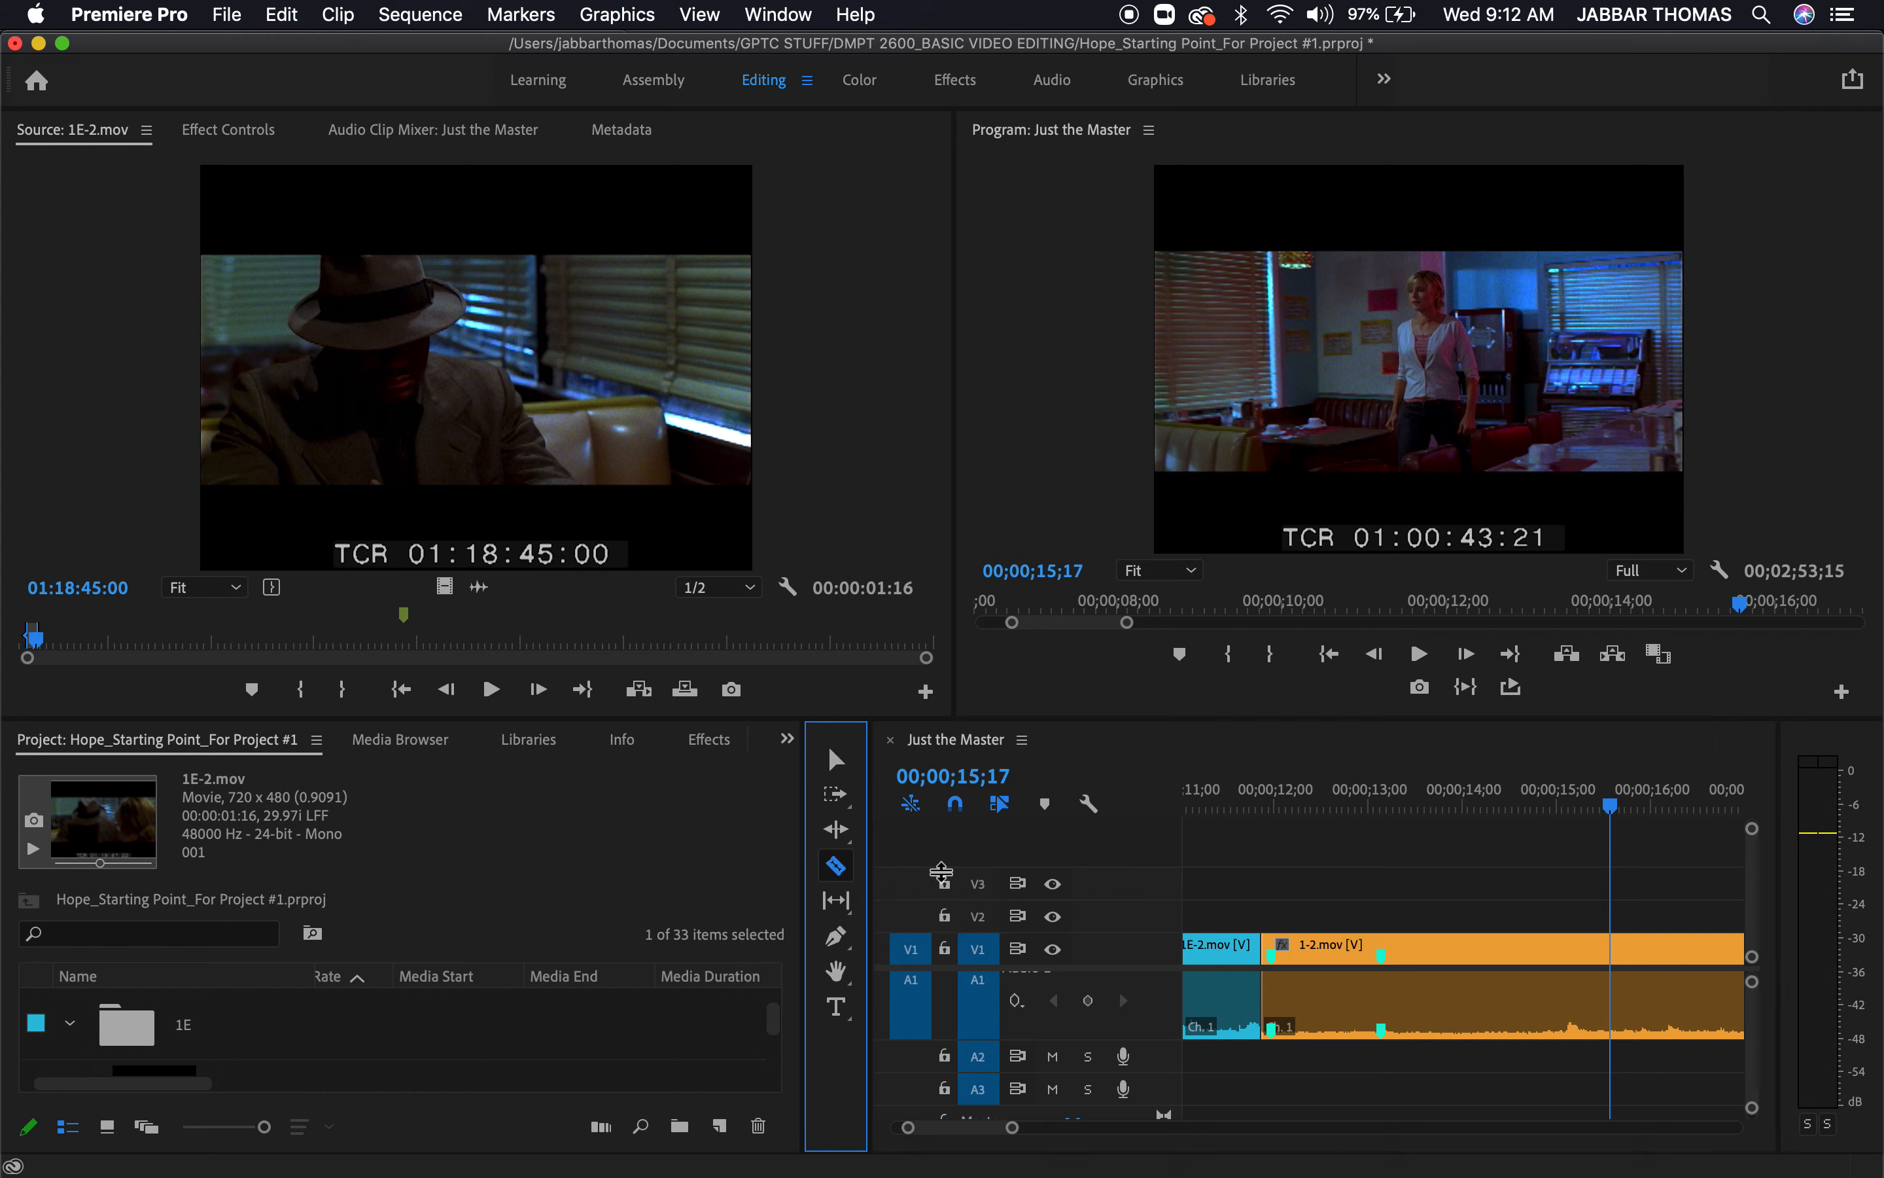
click(1616, 949)
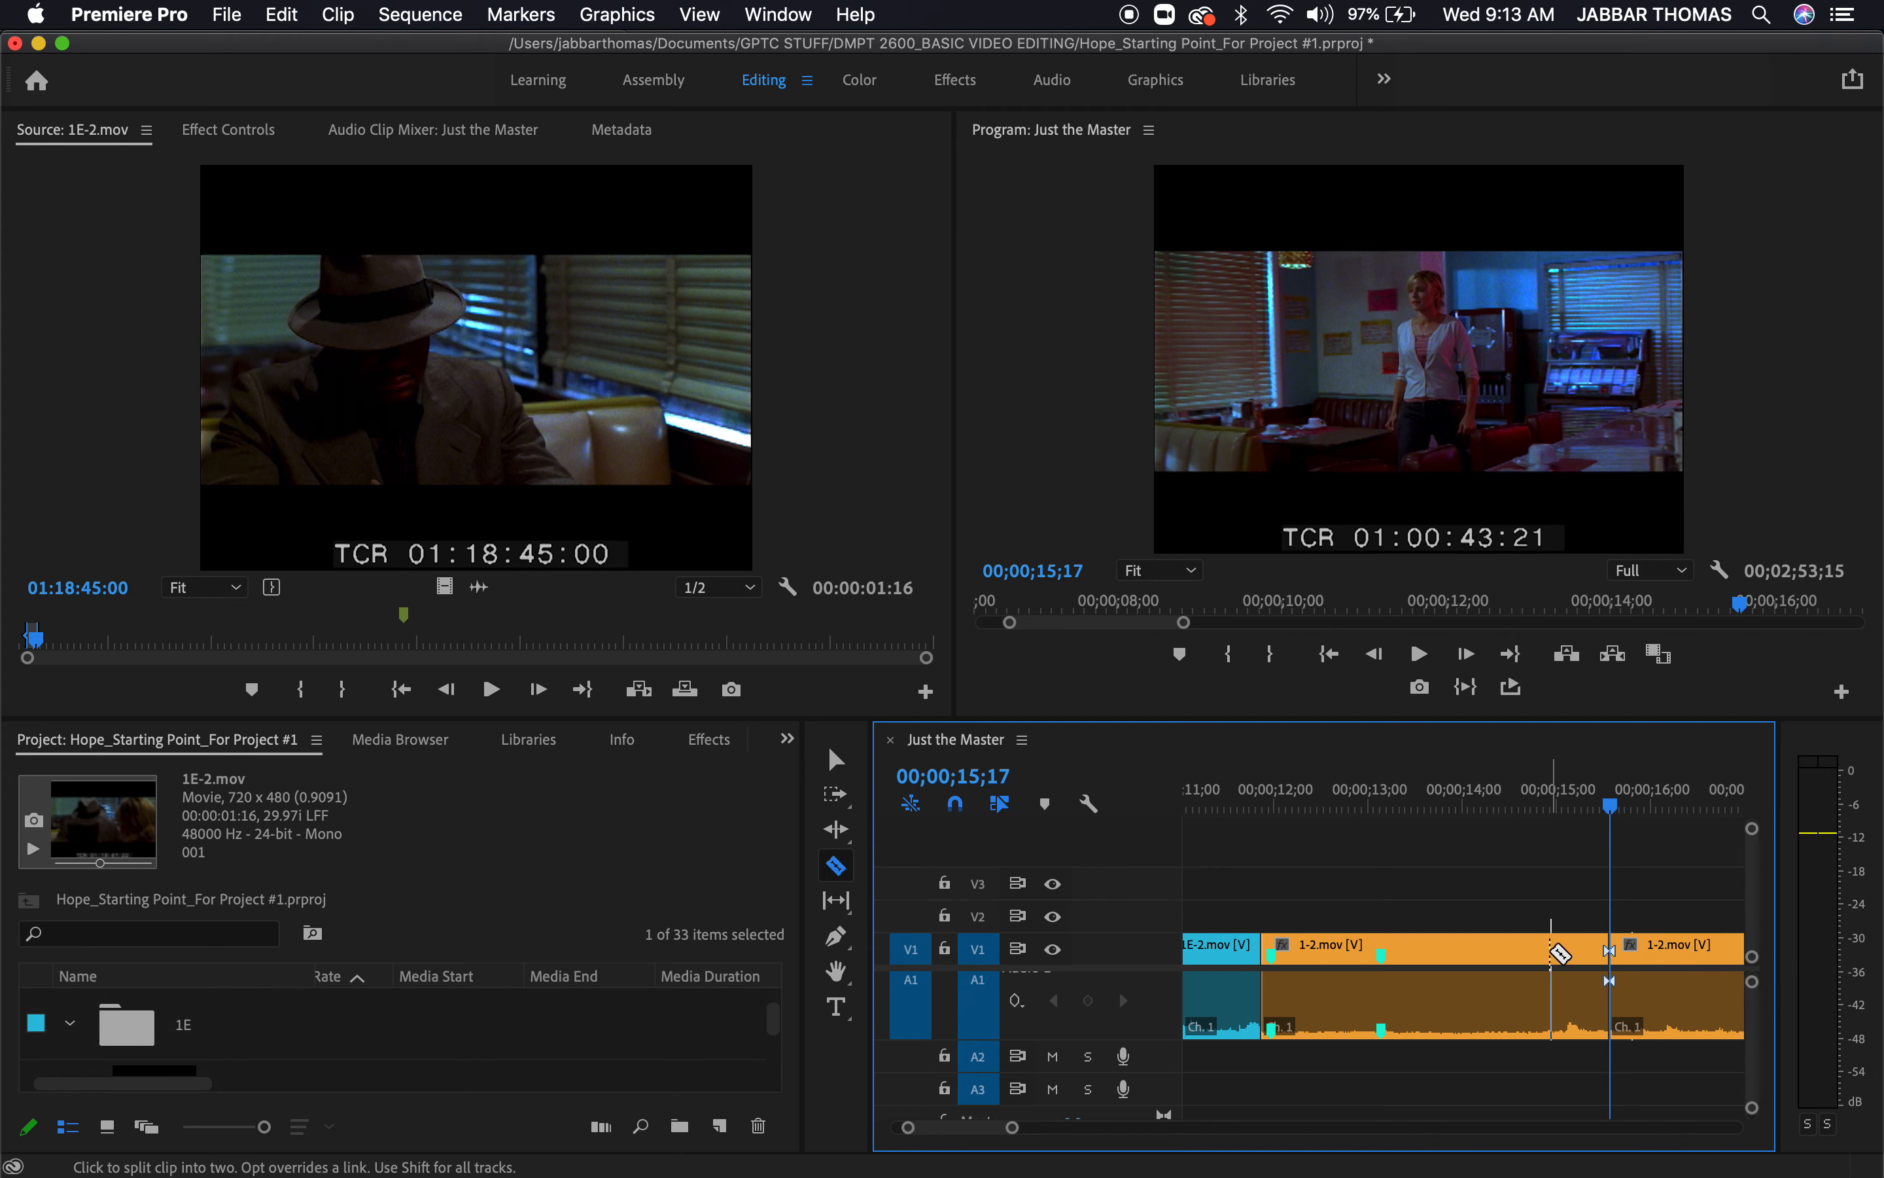
Delete the 1-2.mov segment between the end of the 1E-2.mov cutaway and the razor cut at 00;00;15;17
click(838, 761)
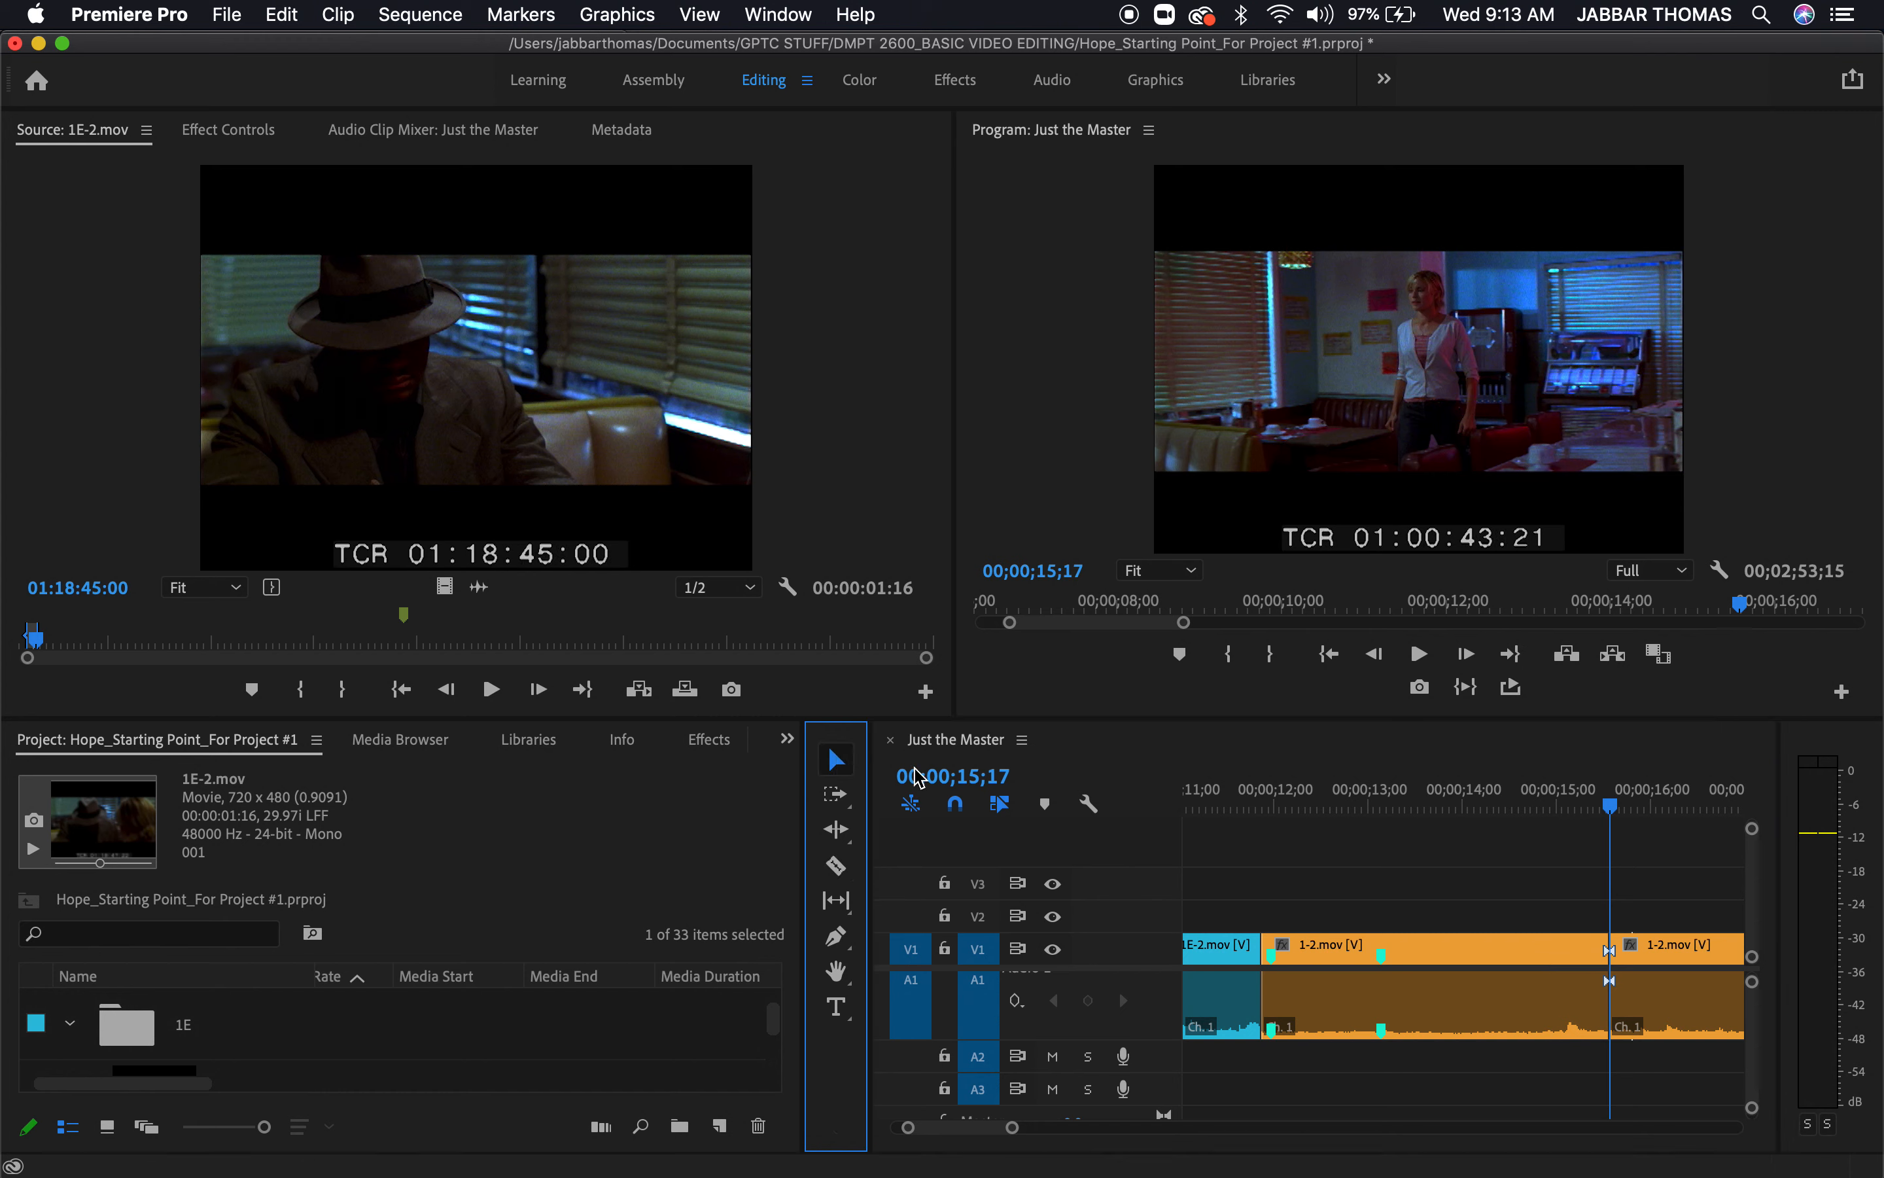
click(1457, 956)
drag(1466, 779, 1609, 790)
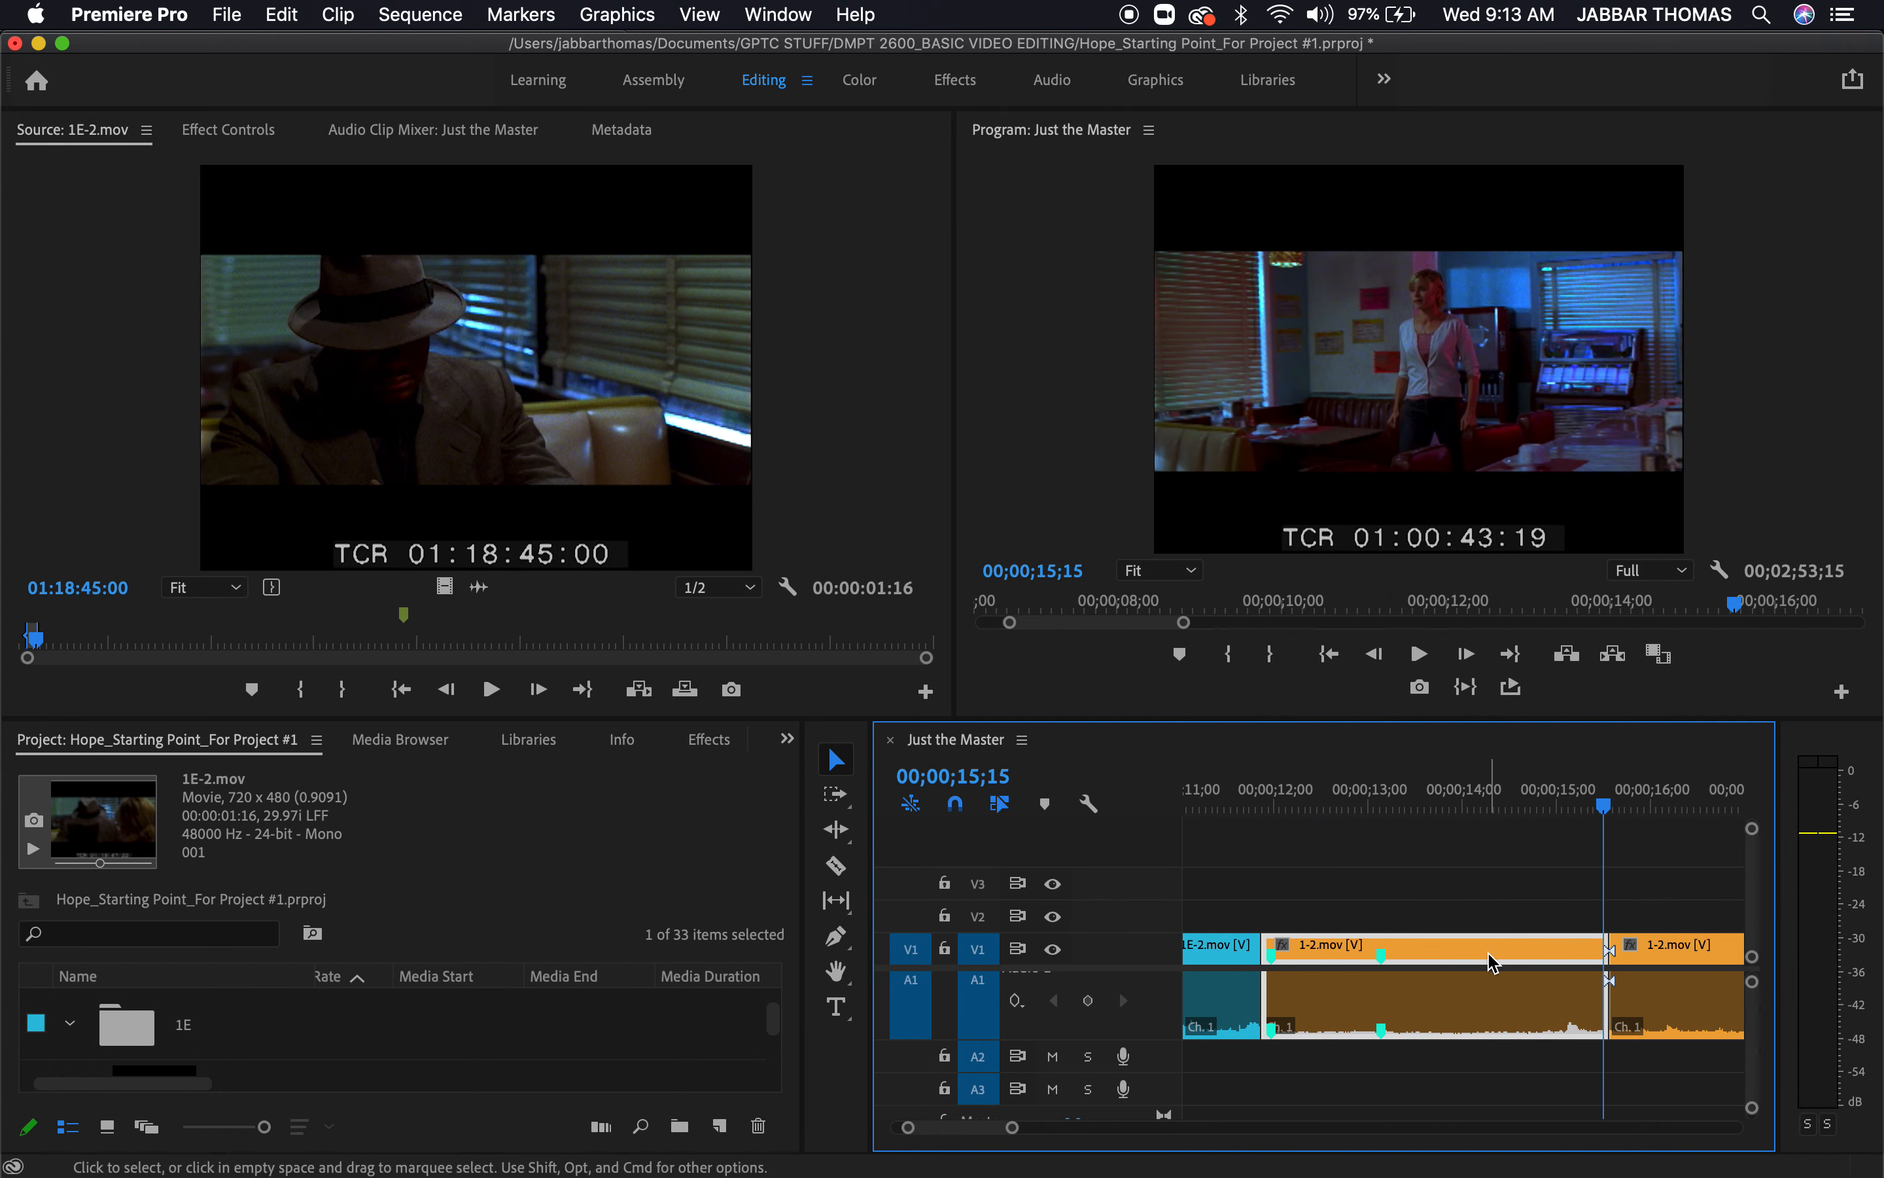
key(Delete)
Play across the gap after the 1E-2.mov cutaway and ripple delete it so the remaining 1-2.mov clip follows directly
click(1228, 789)
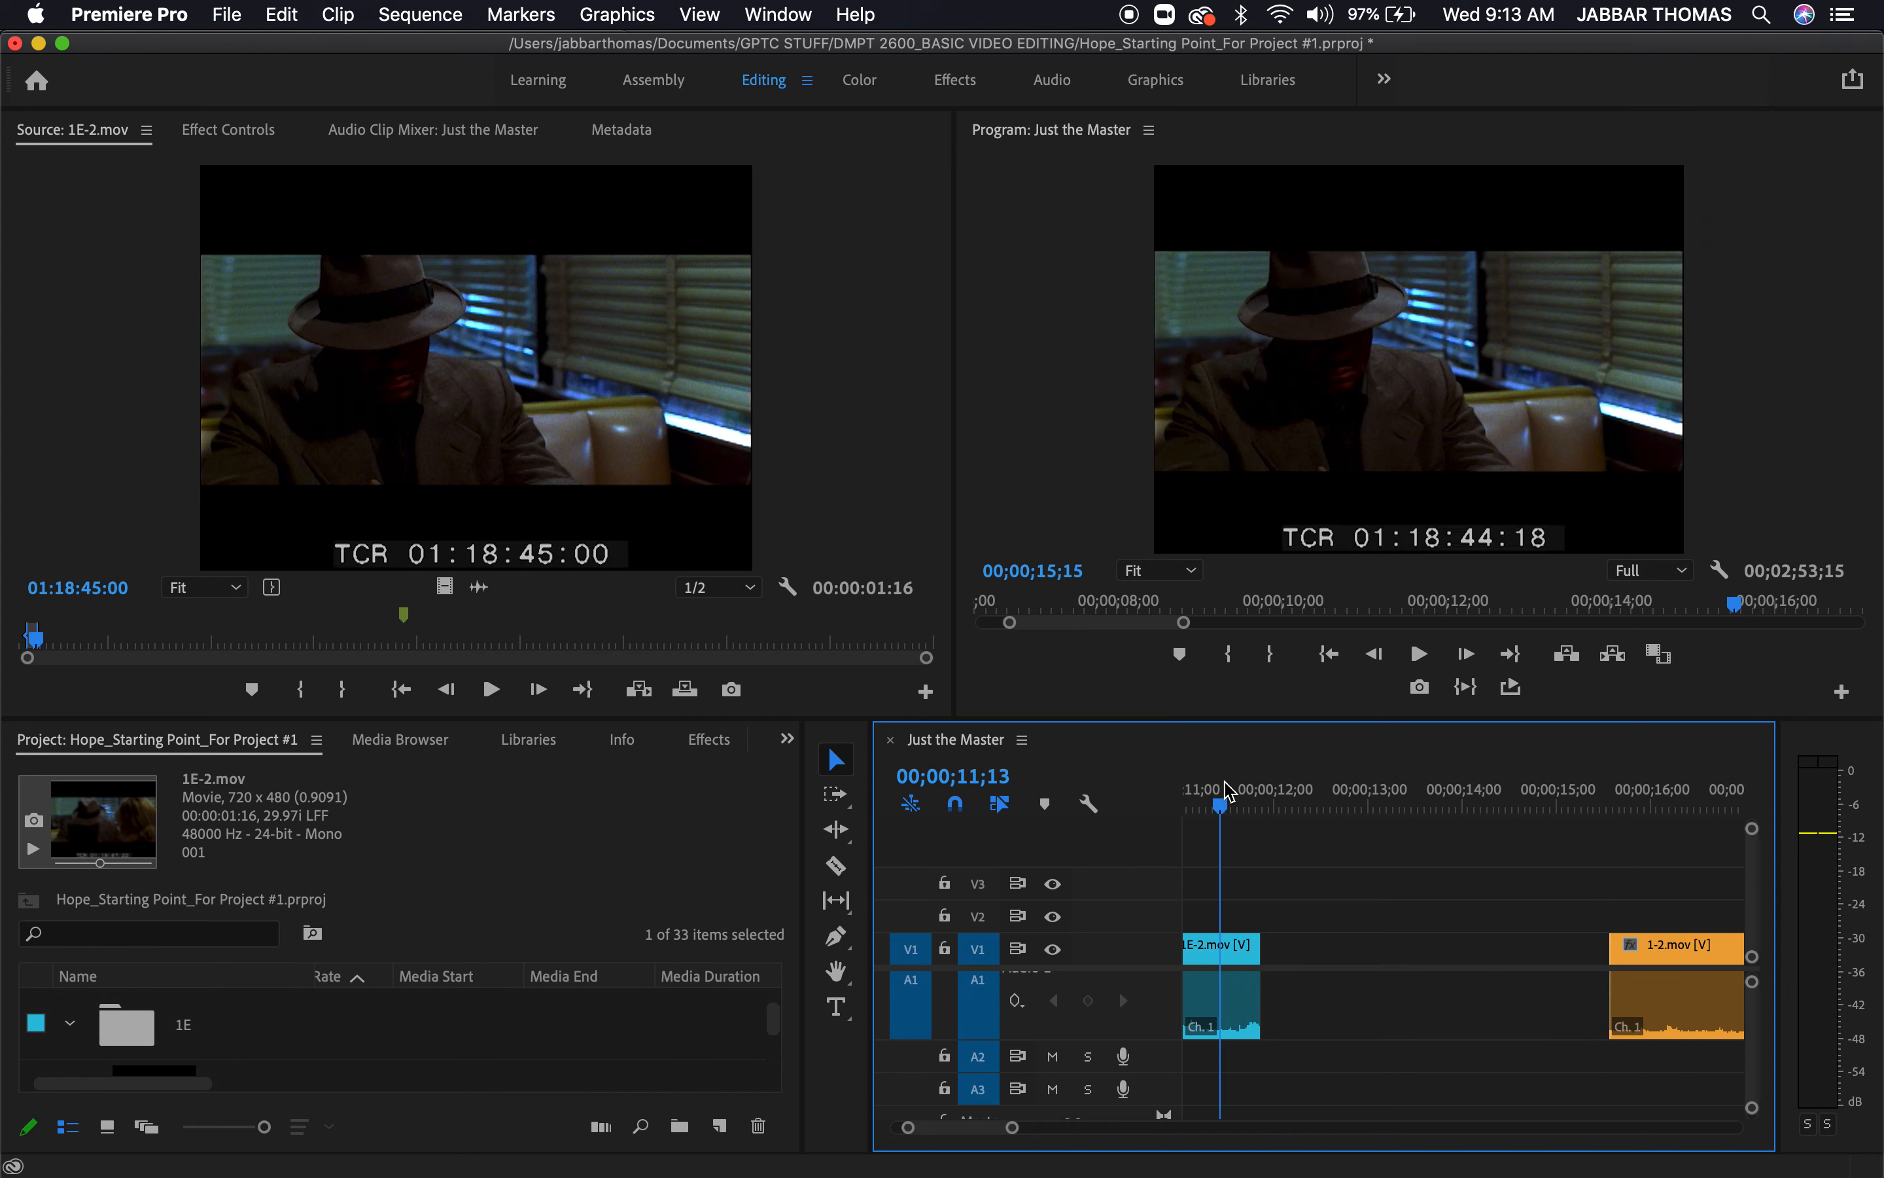
key(space)
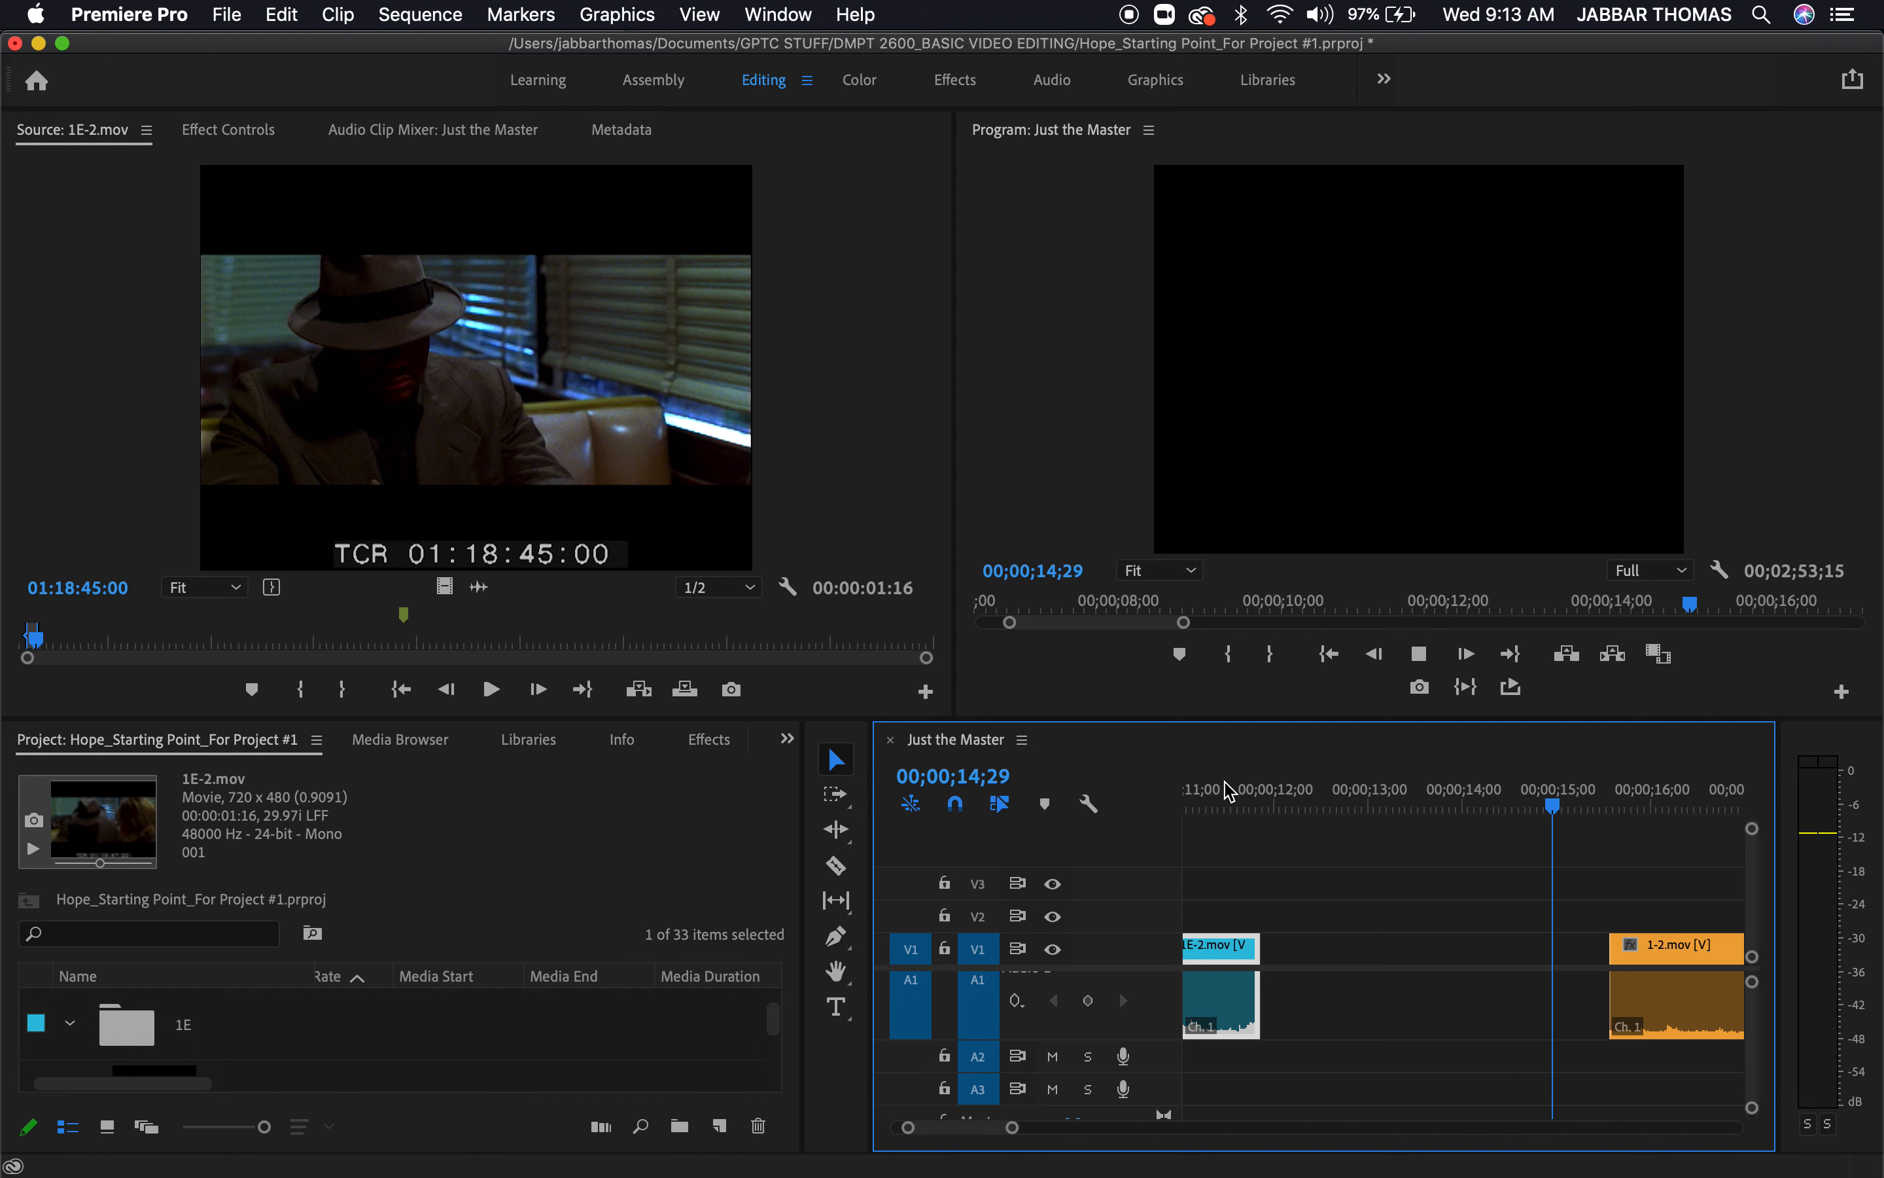
key(space)
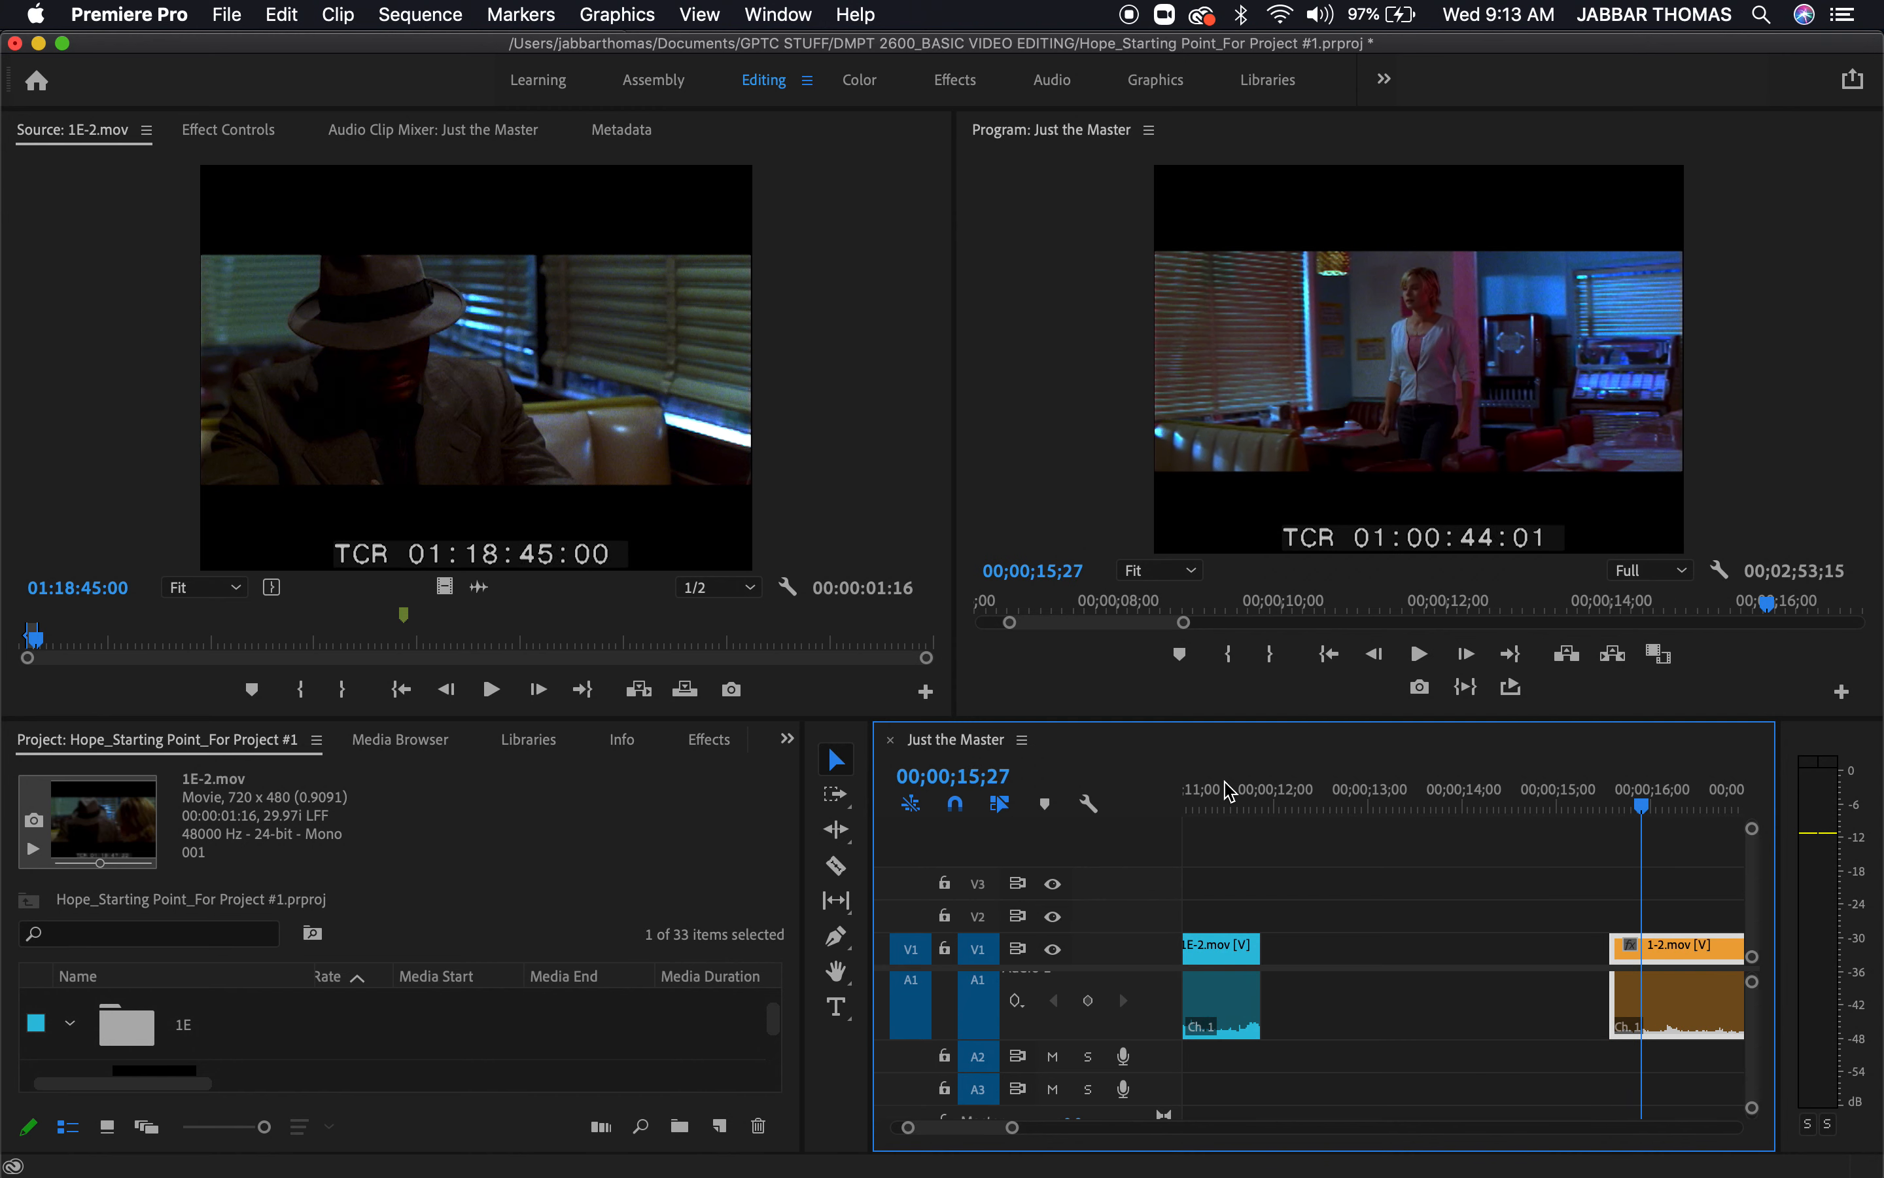
click(1383, 960)
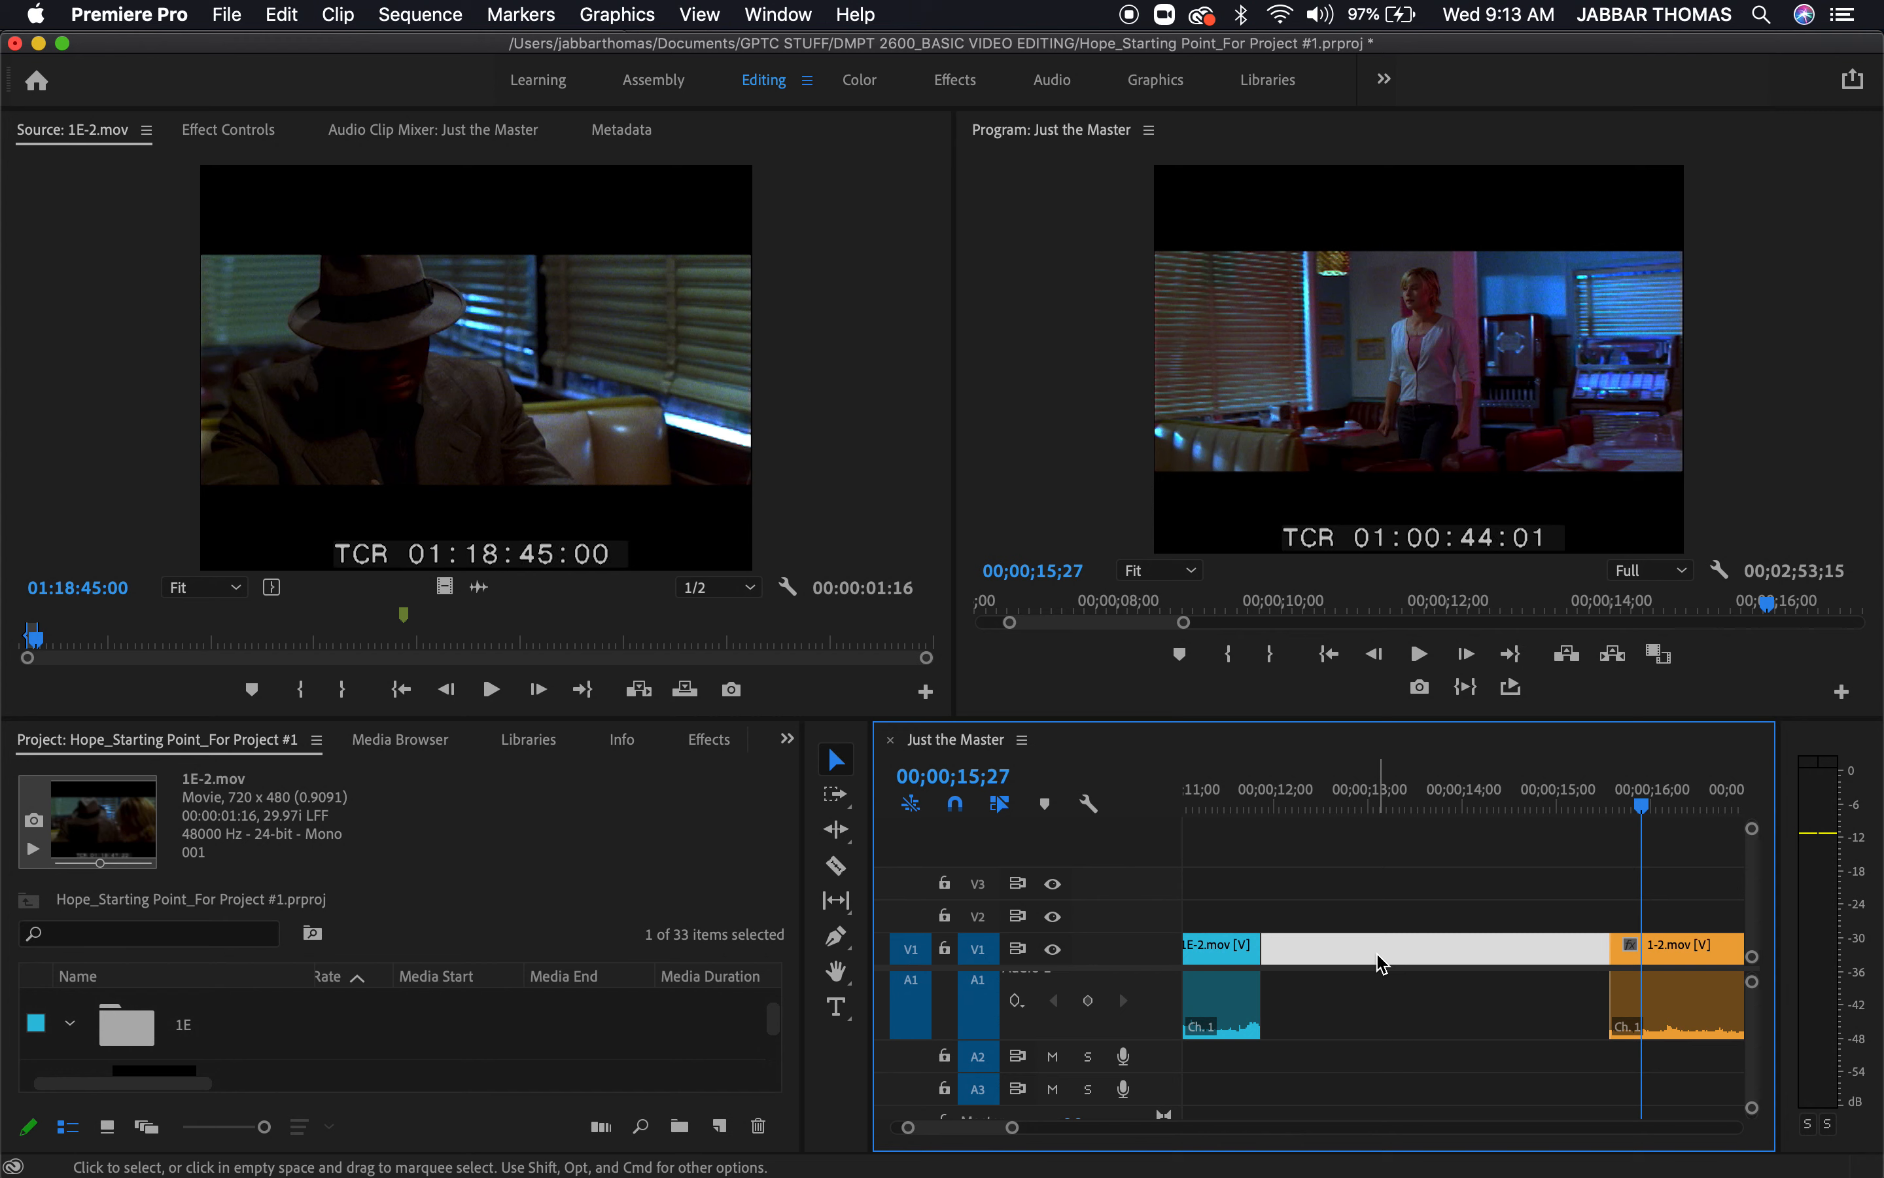
key(Delete)
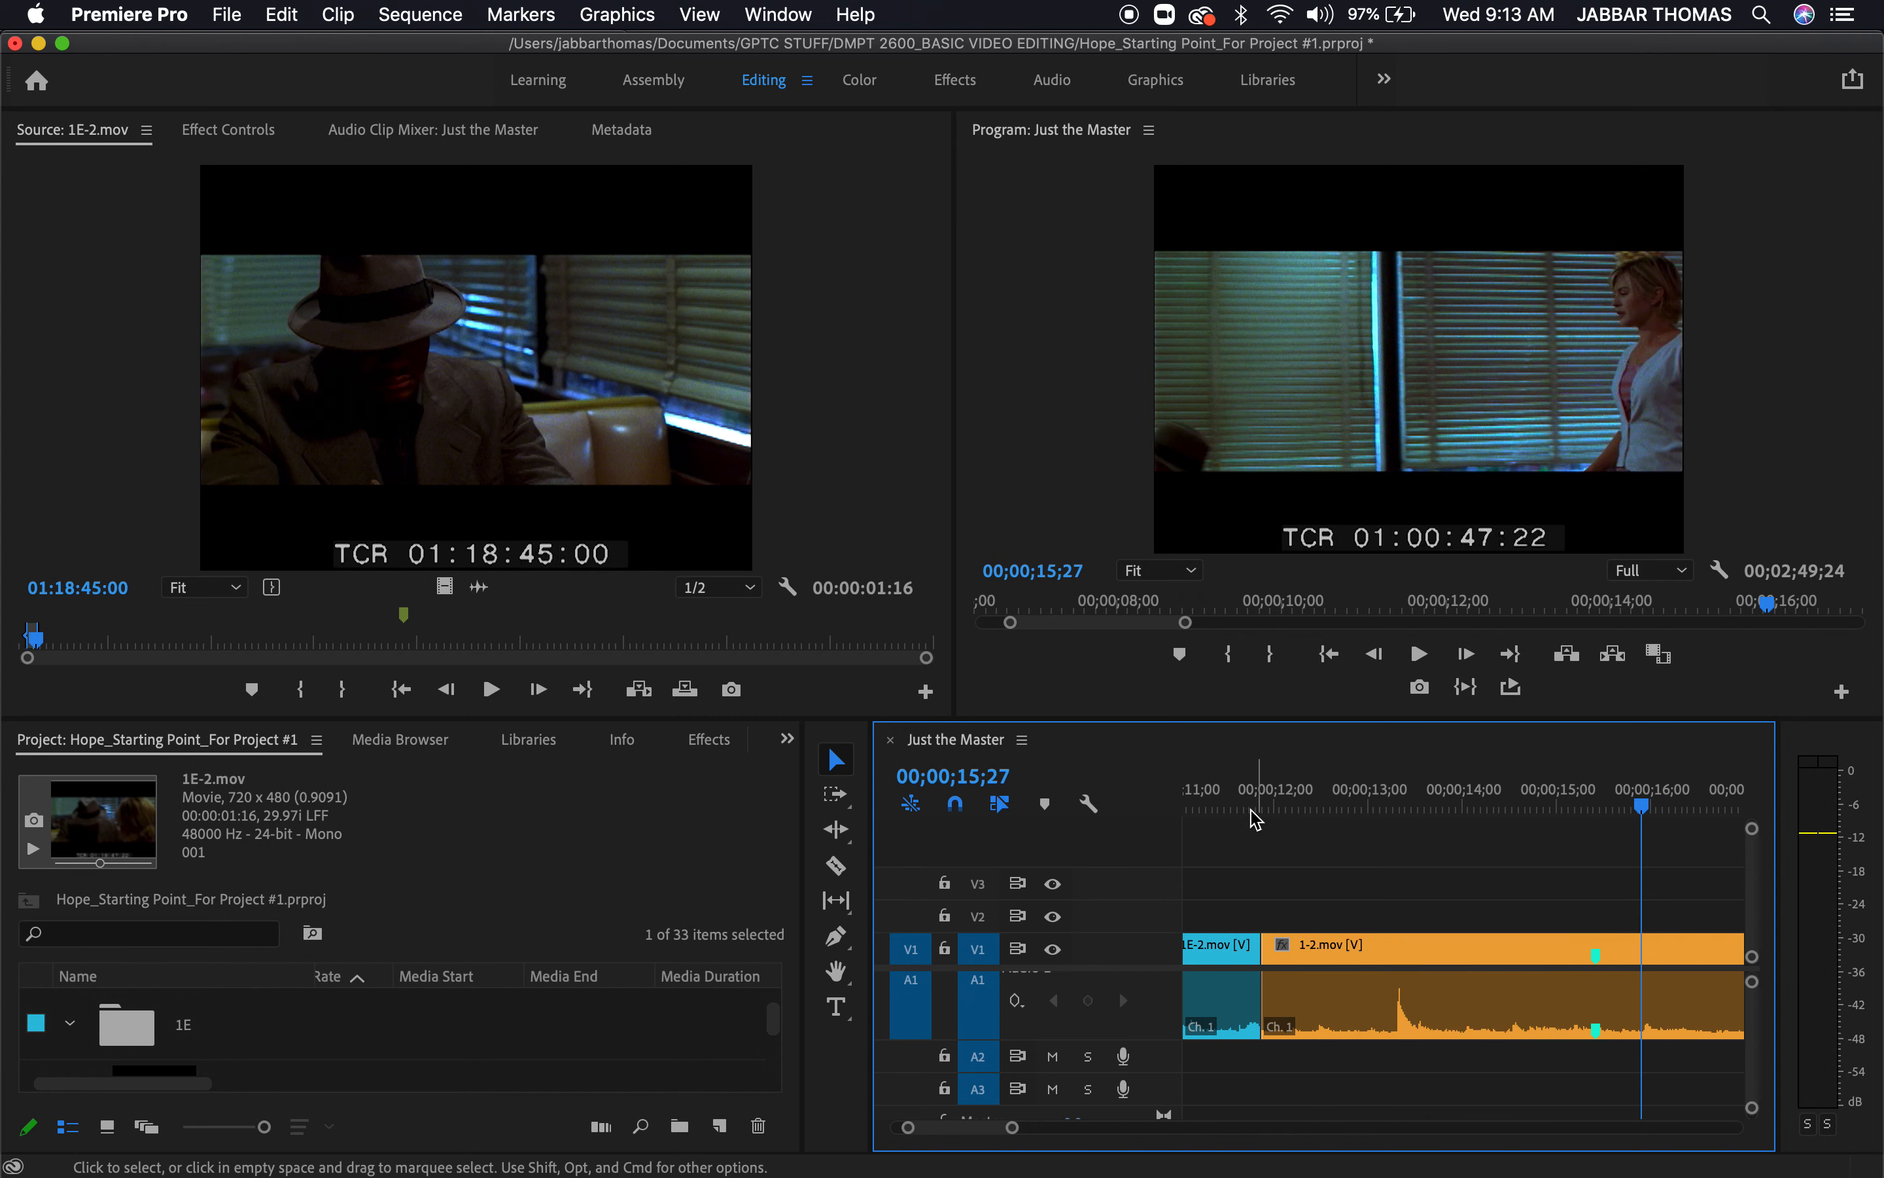
Play through the 1E-2.mov cutaway into the 1-2.mov clip that follows it, stopping at 00;00;12;29
click(1217, 806)
scroll(1303, 854, left, 4)
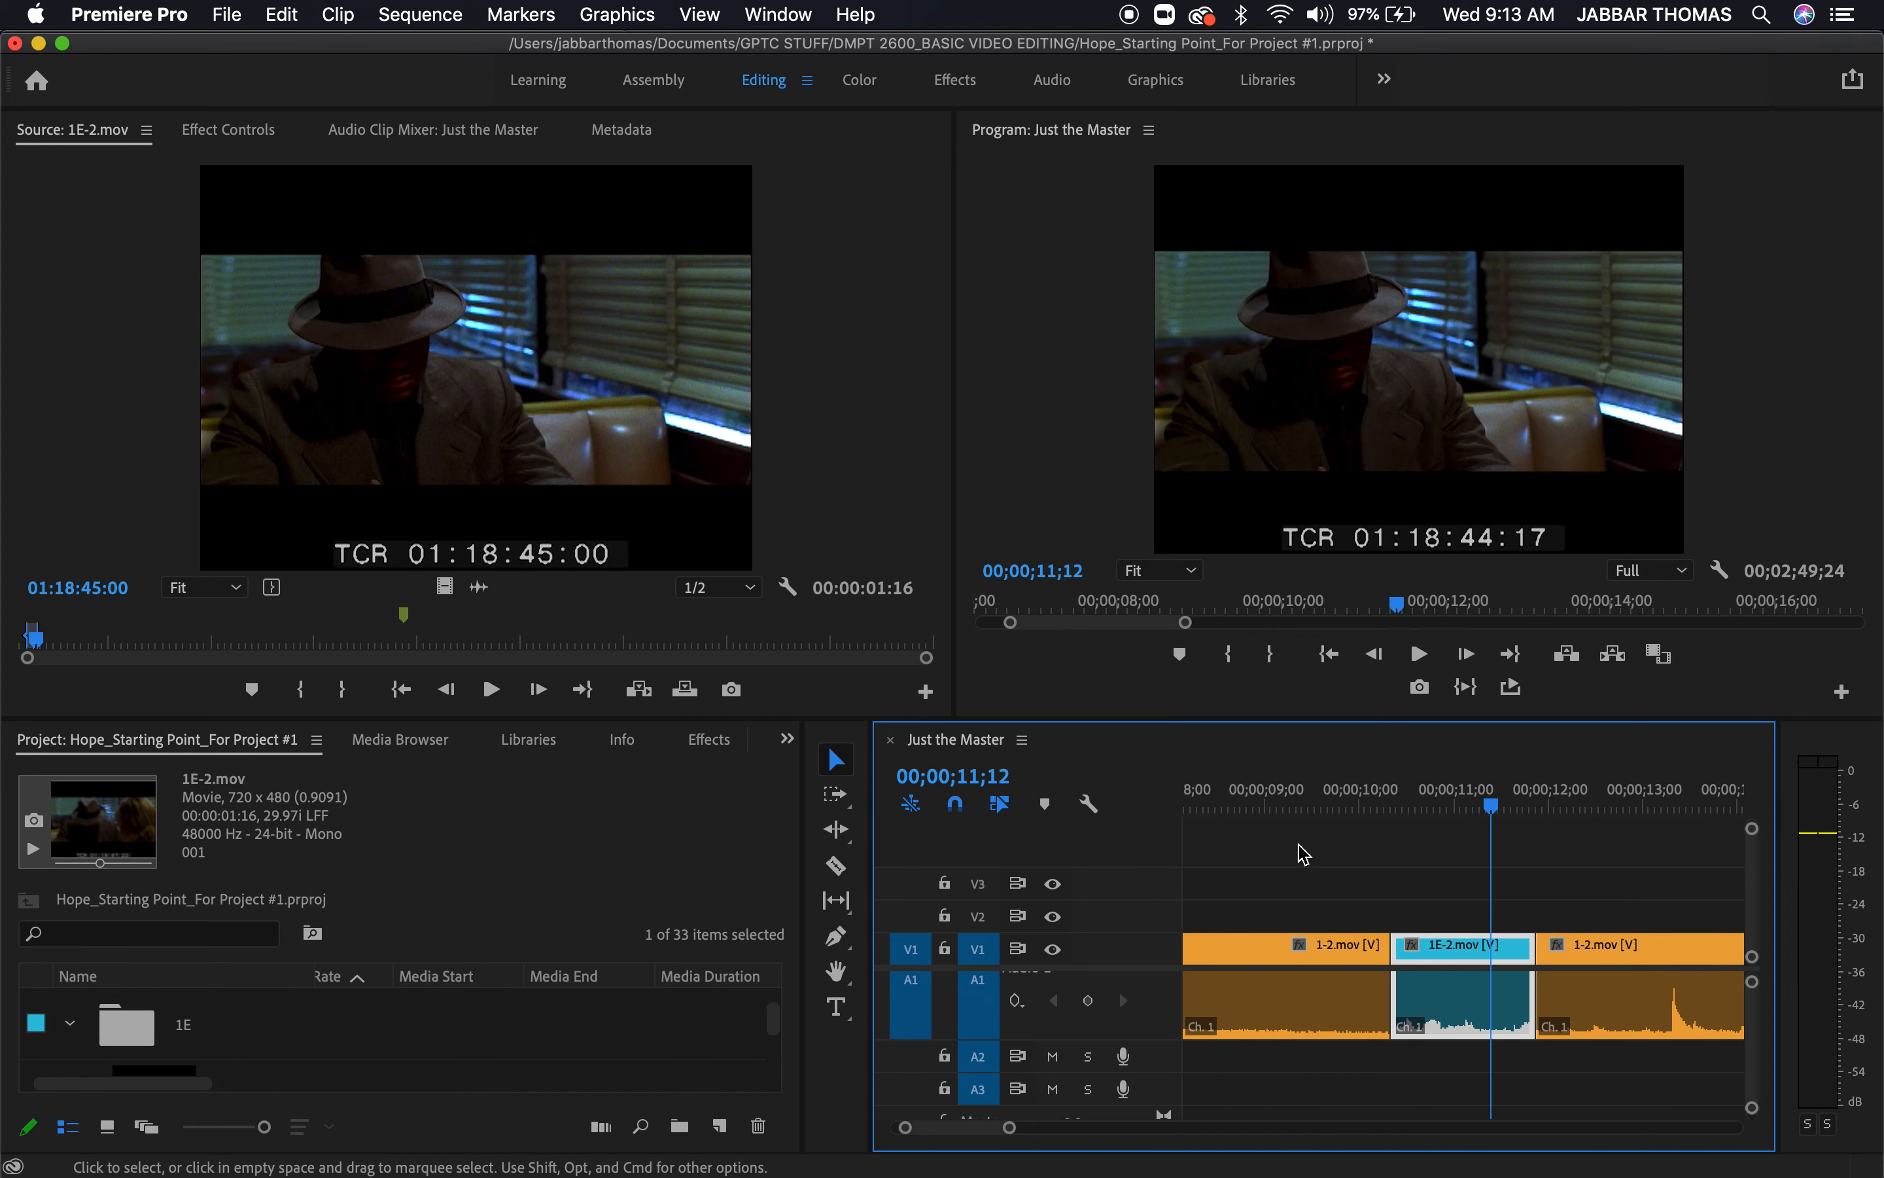
click(1353, 790)
key(space)
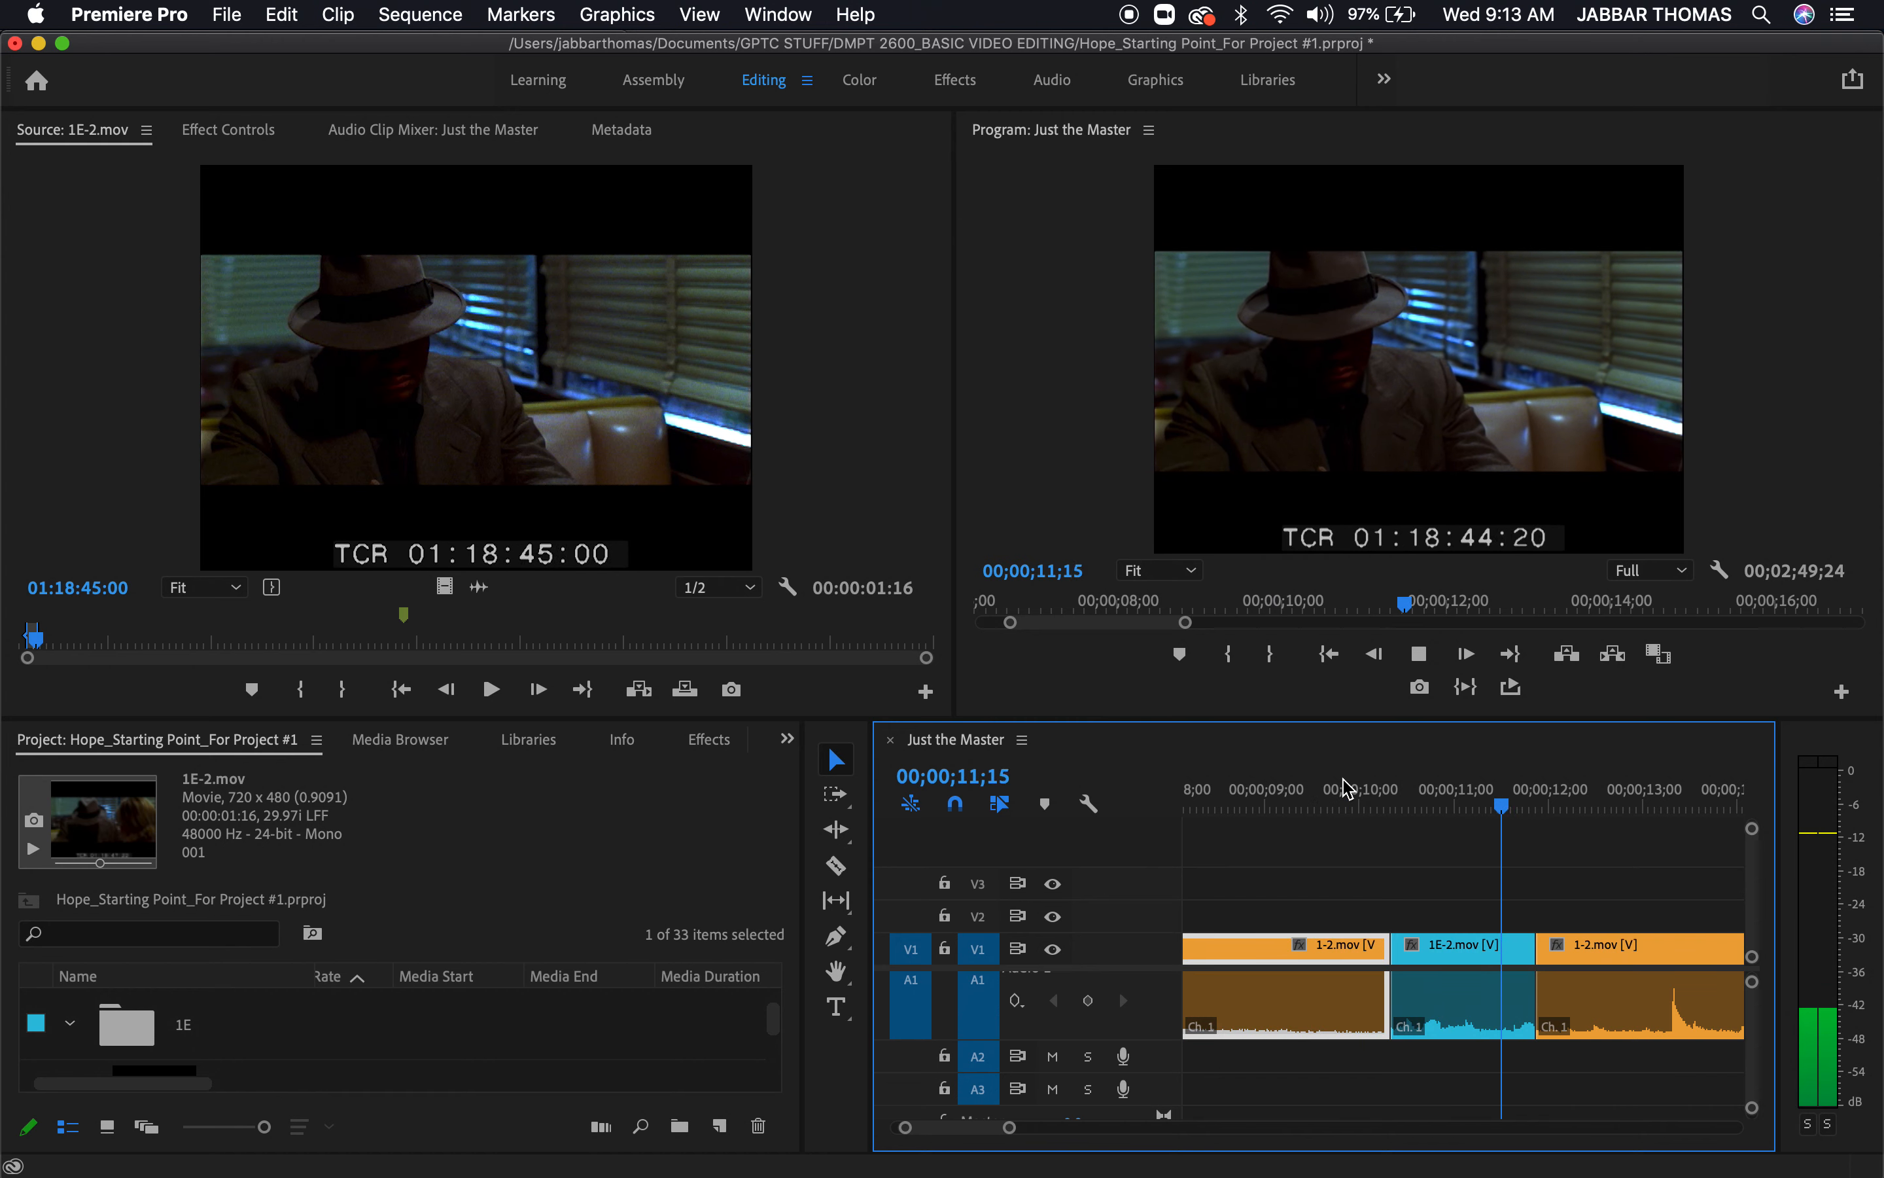
key(space)
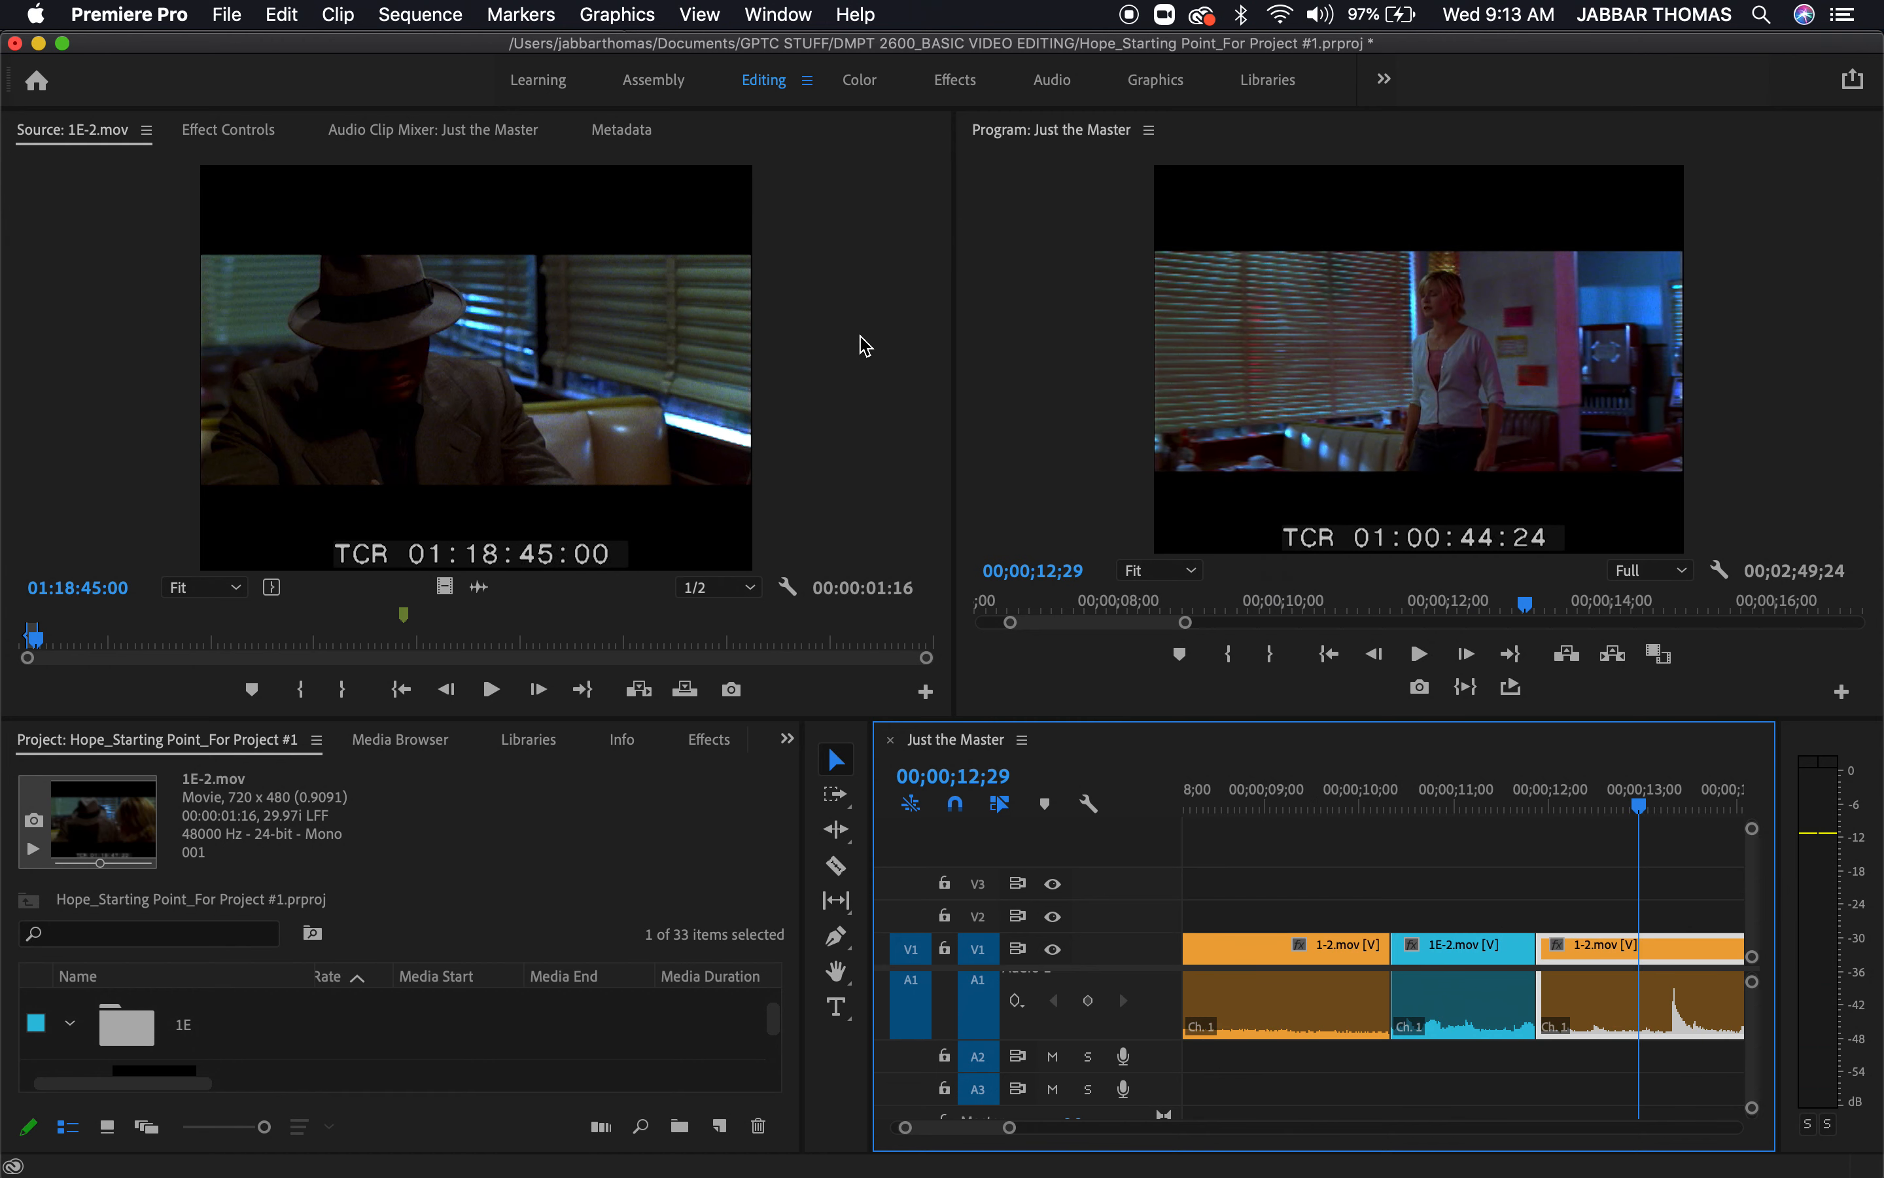
Undo the ripple delete of the gap after the 1E-2.mov cutaway
click(421, 14)
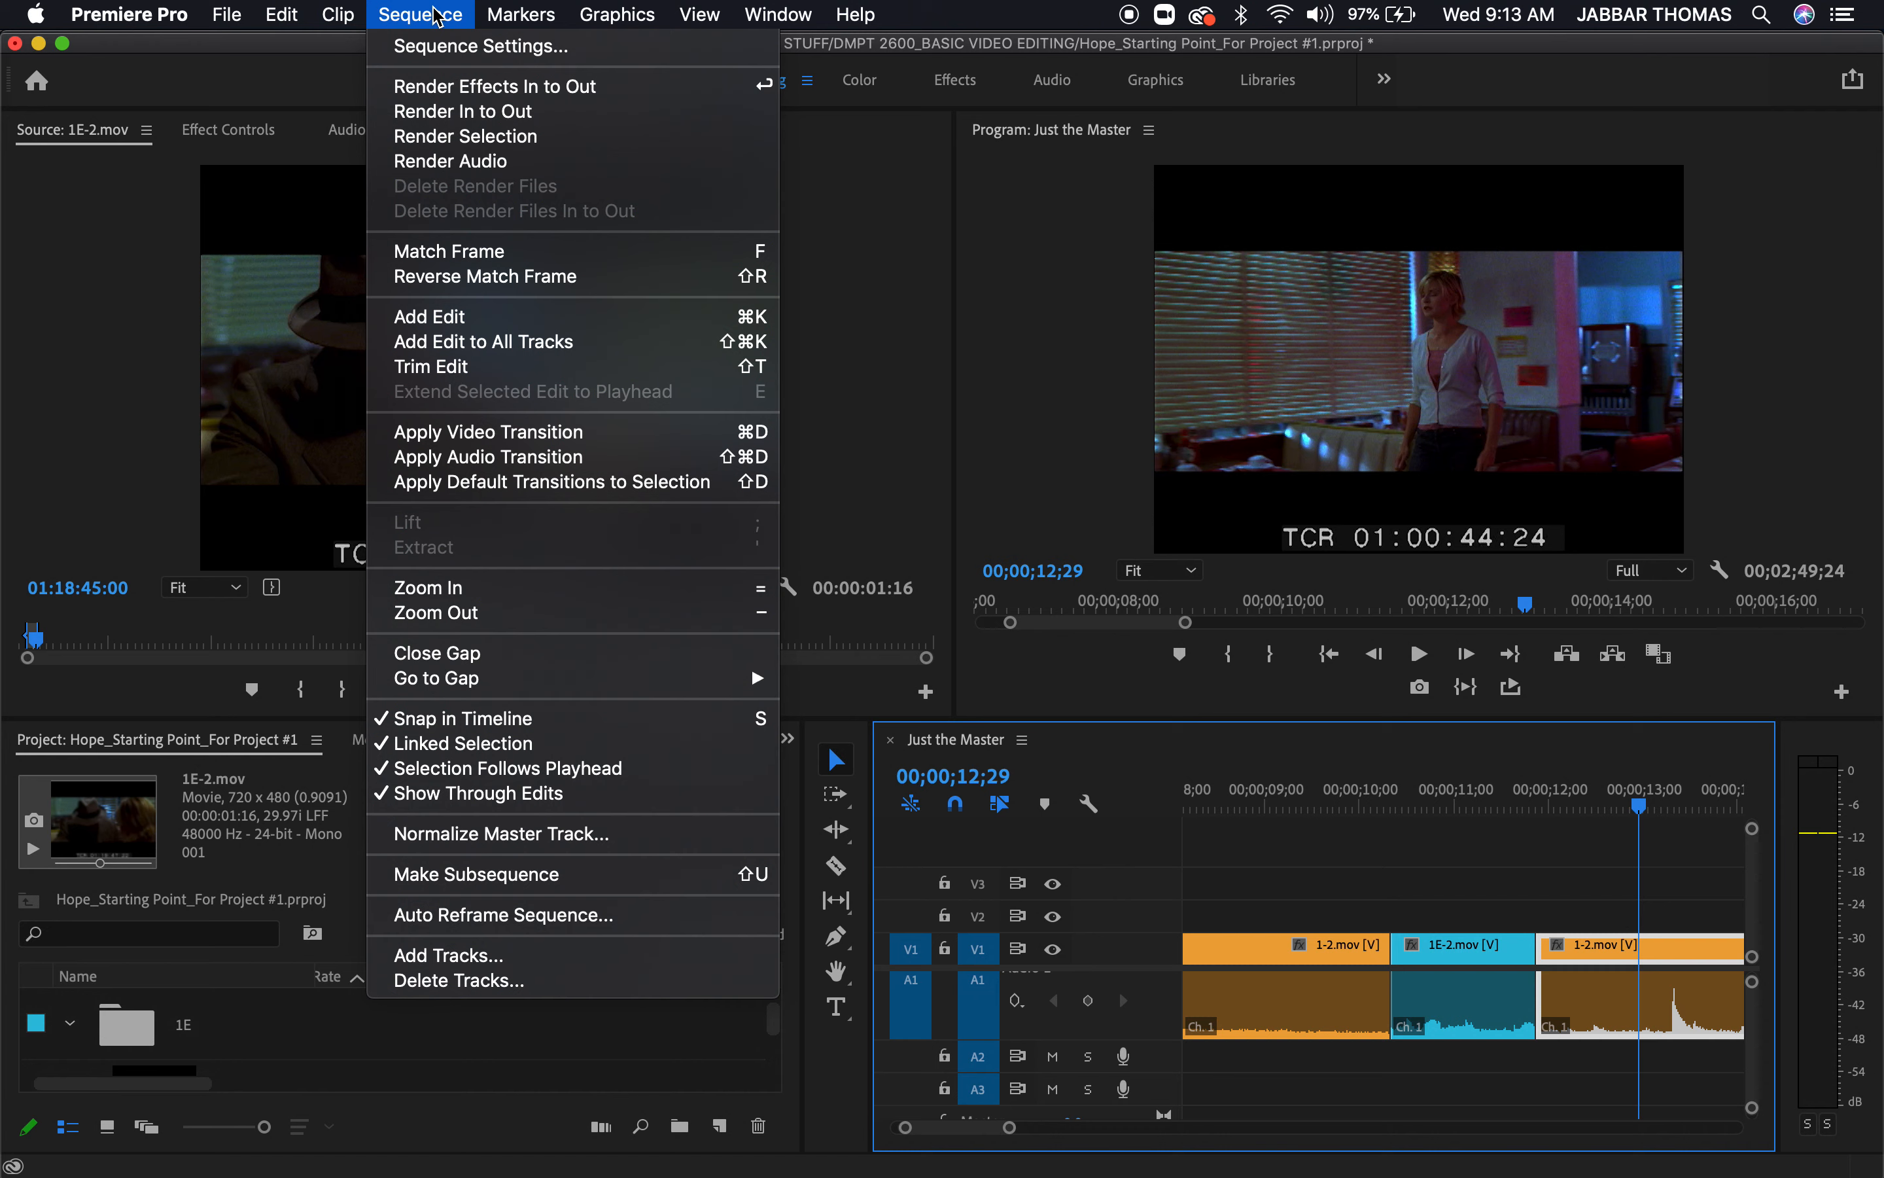
key(Escape)
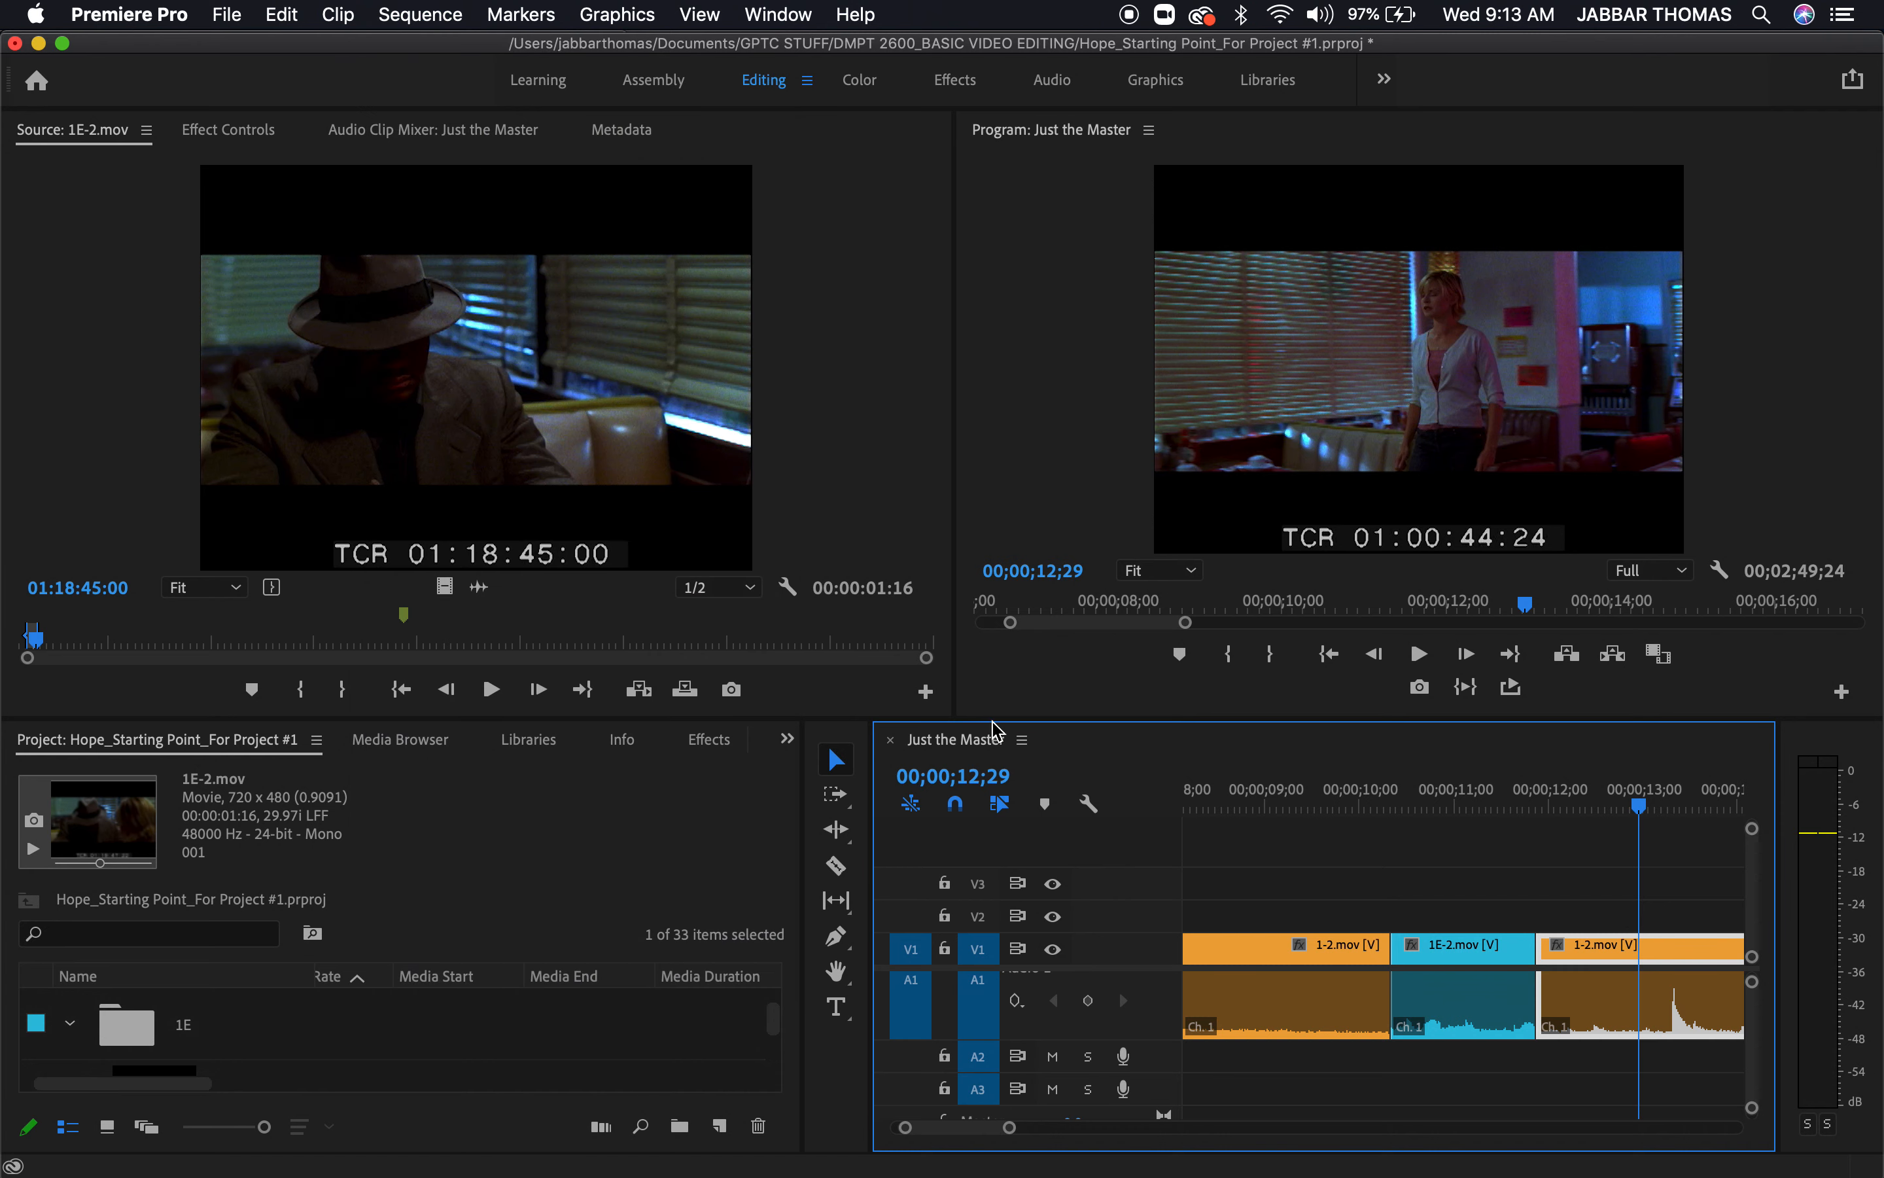
key(Delete)
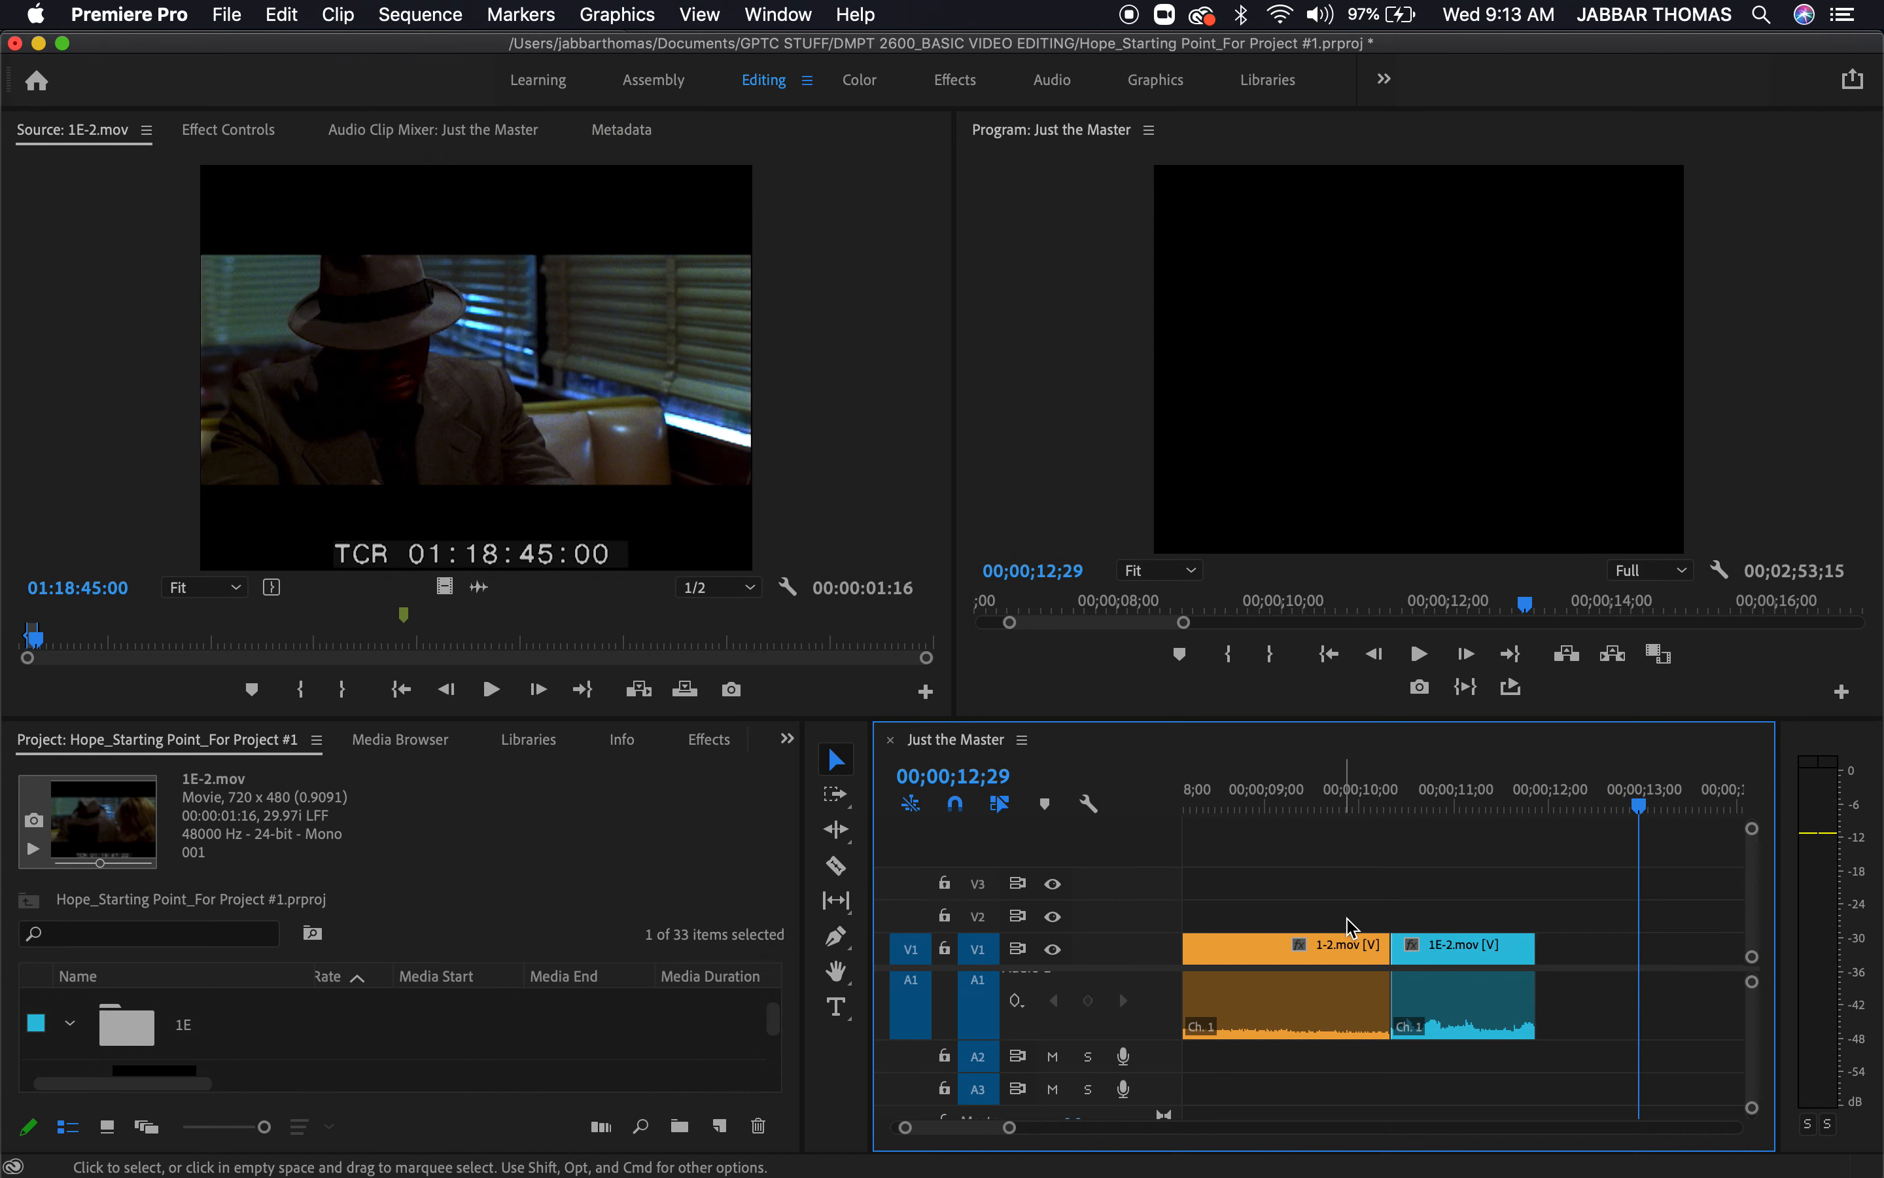
Select the gap between the 1E-2.mov cutaway and the following 1-2.mov clip and remove it with Close Gap
click(1602, 985)
scroll(1602, 985, right, 2)
key(minus)
key(minus)
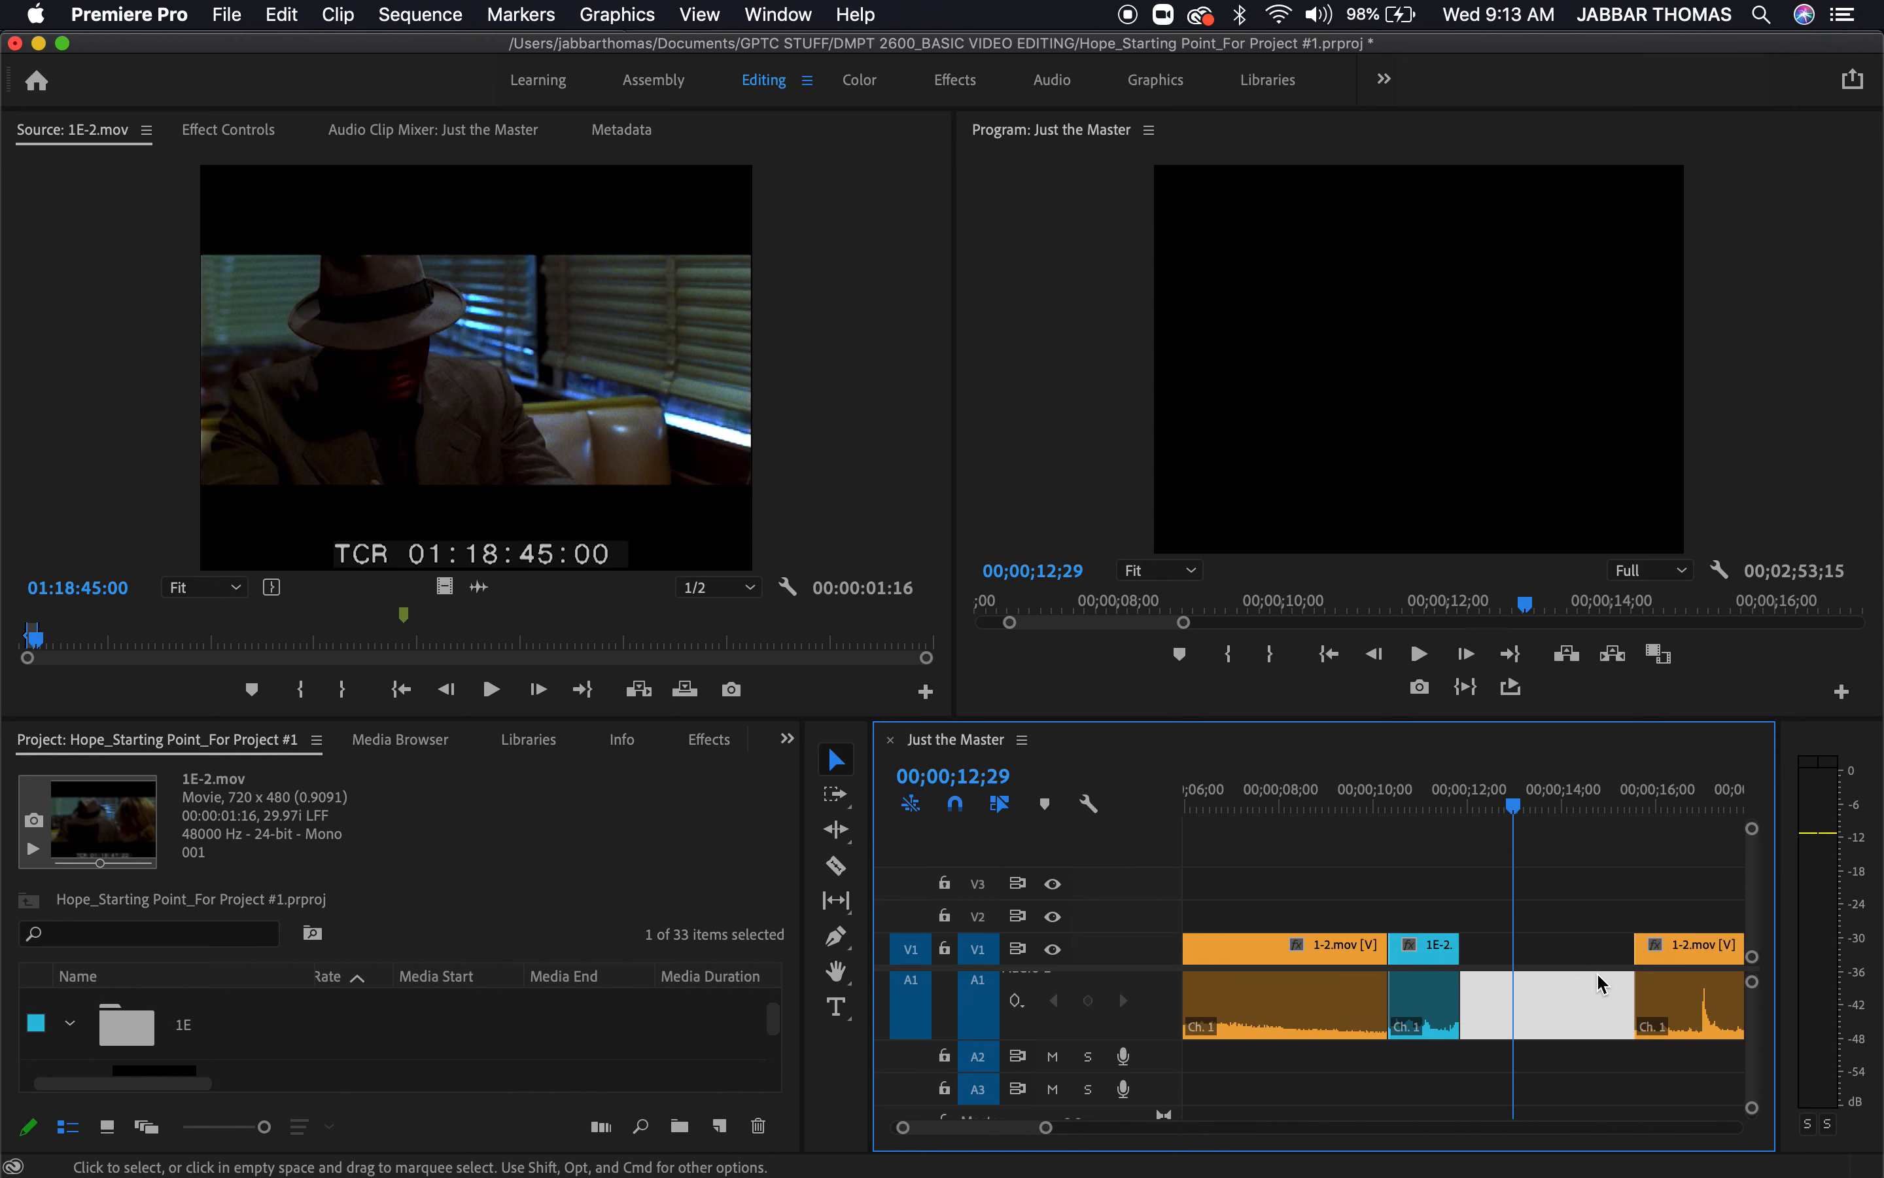
click(1510, 797)
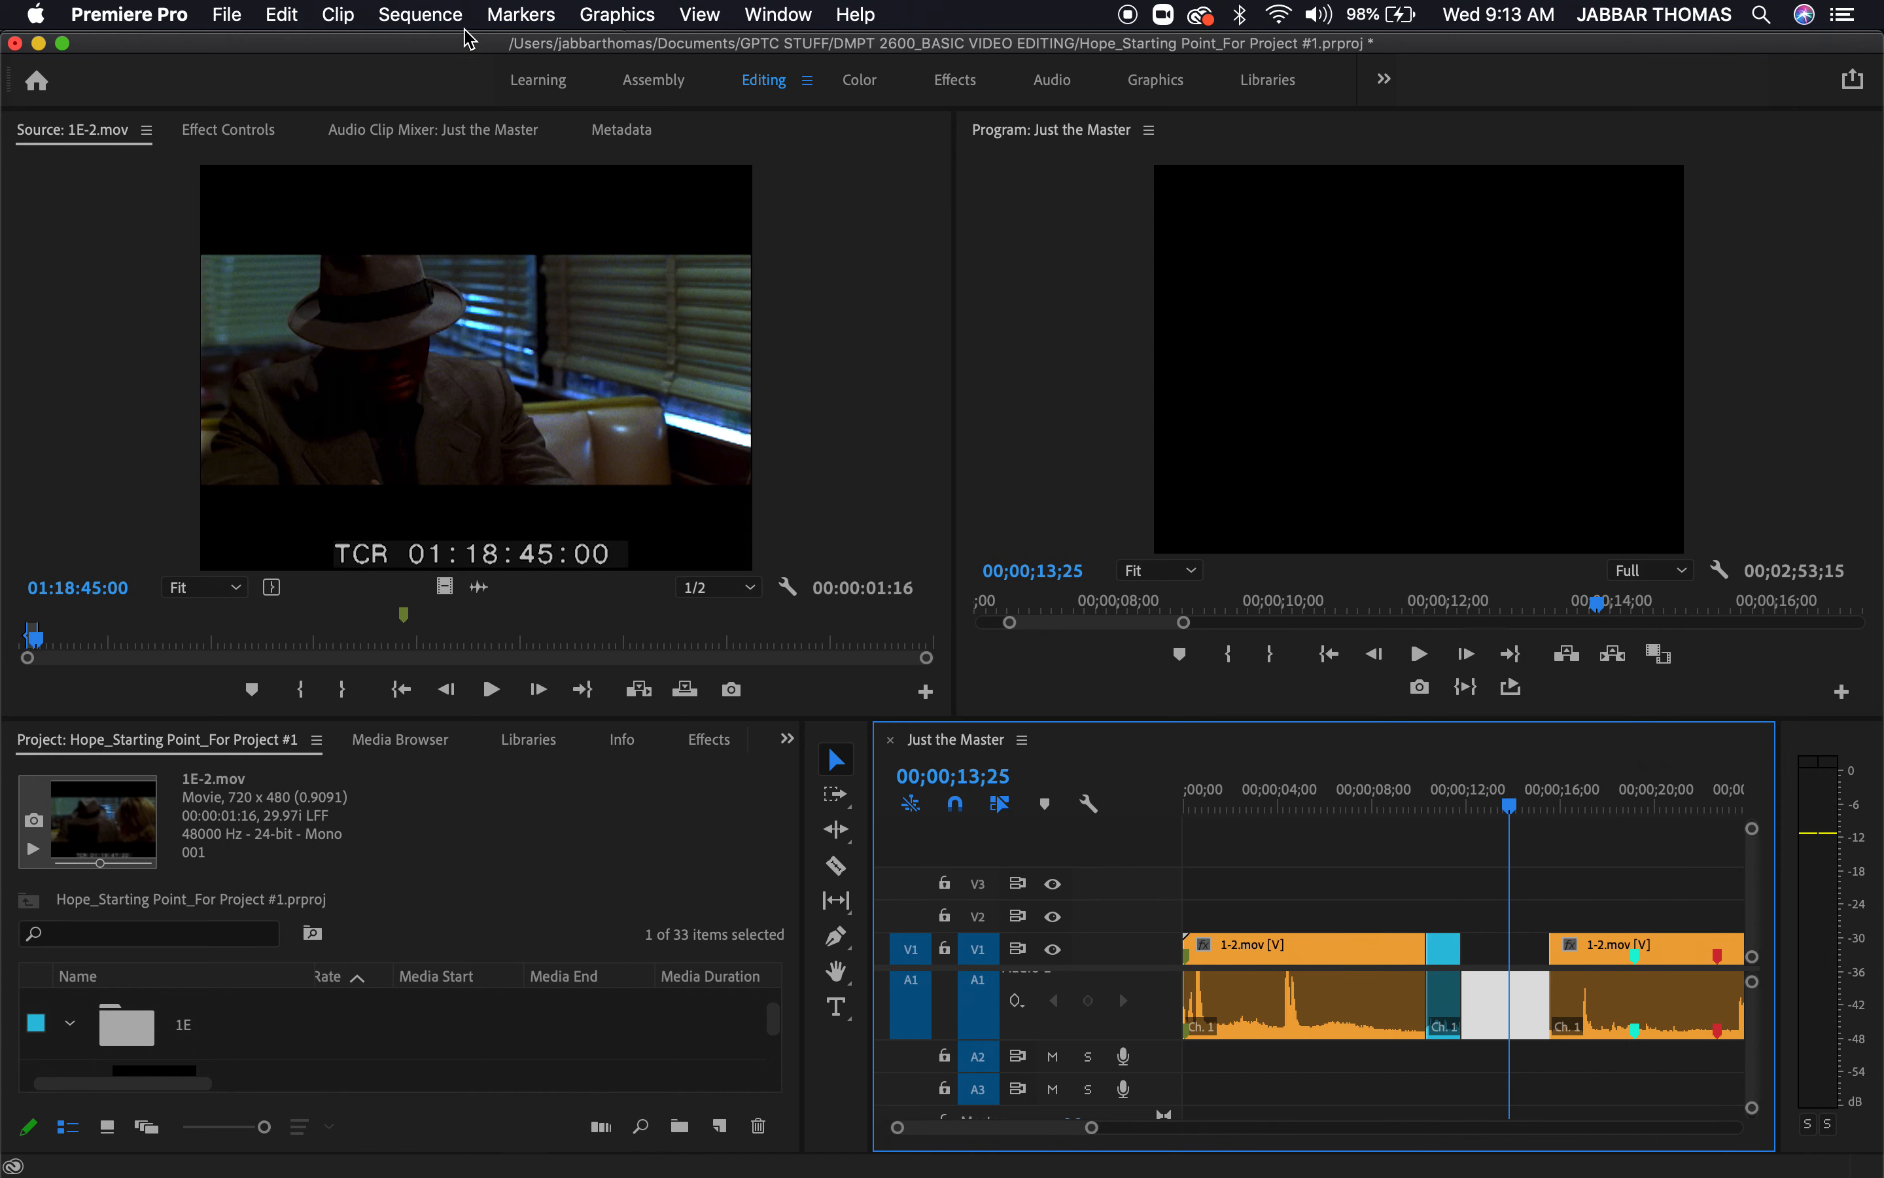
click(427, 11)
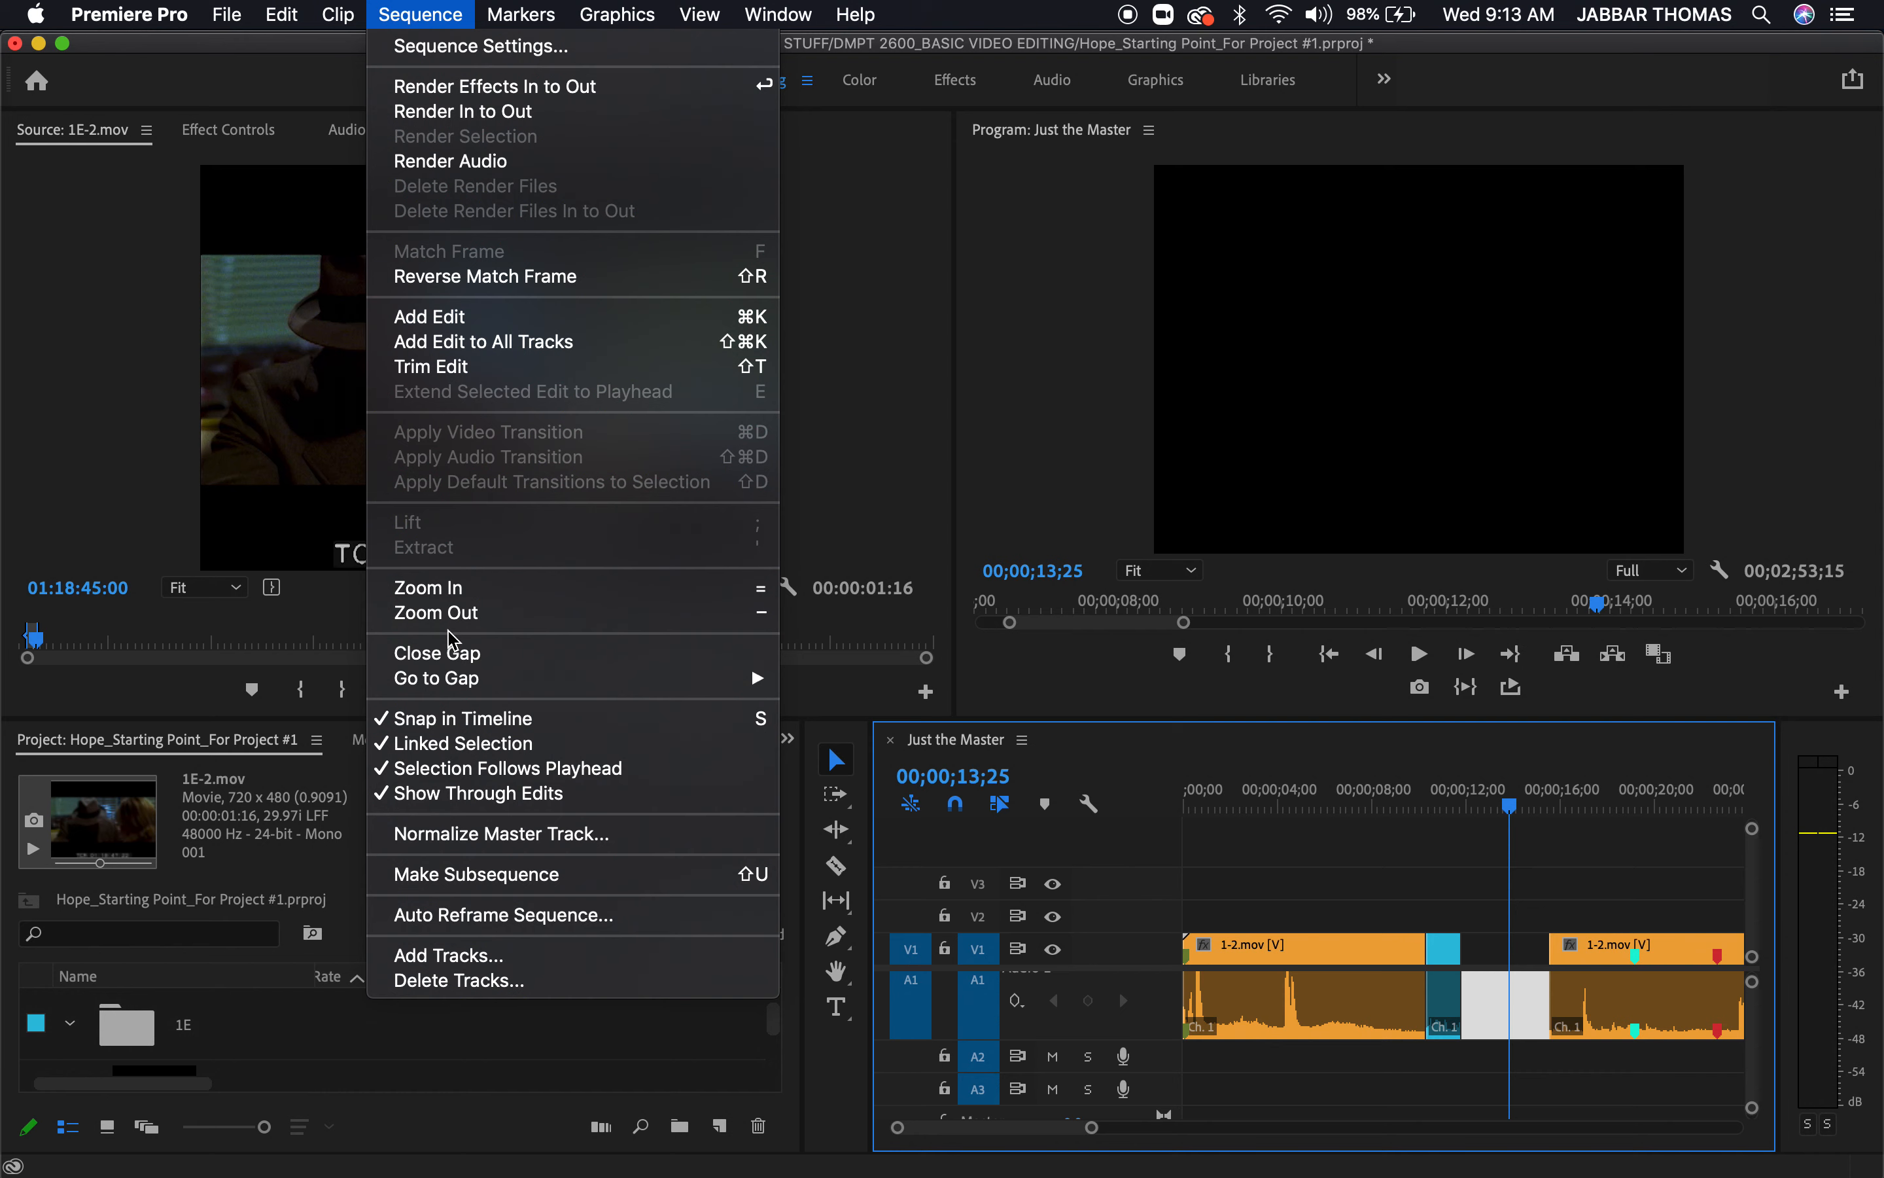
click(451, 653)
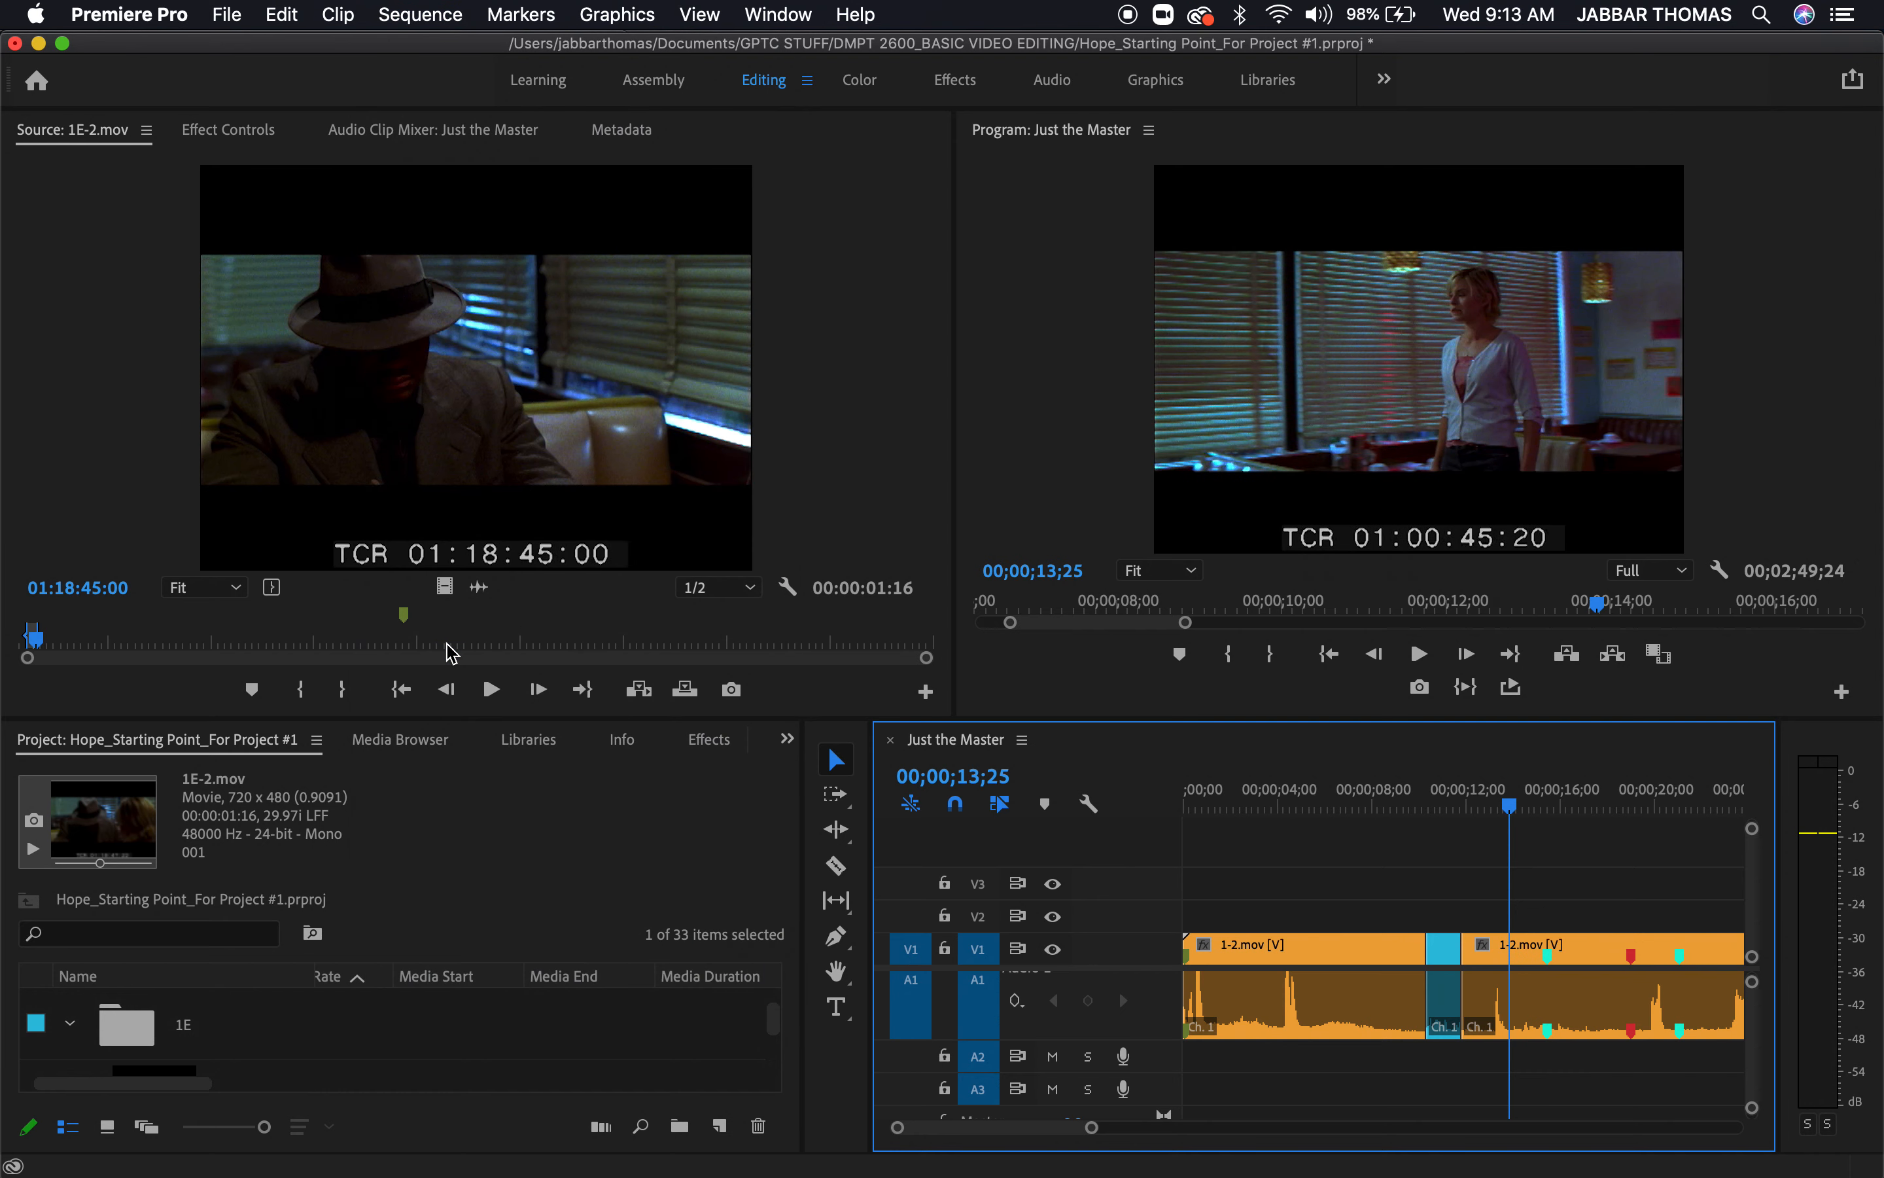
Undo back to the uncut 1-2.mov clip after the cutaway and add a clip marker to it at 00;00;15;28
key(super+z)
key(super+z)
key(super+z)
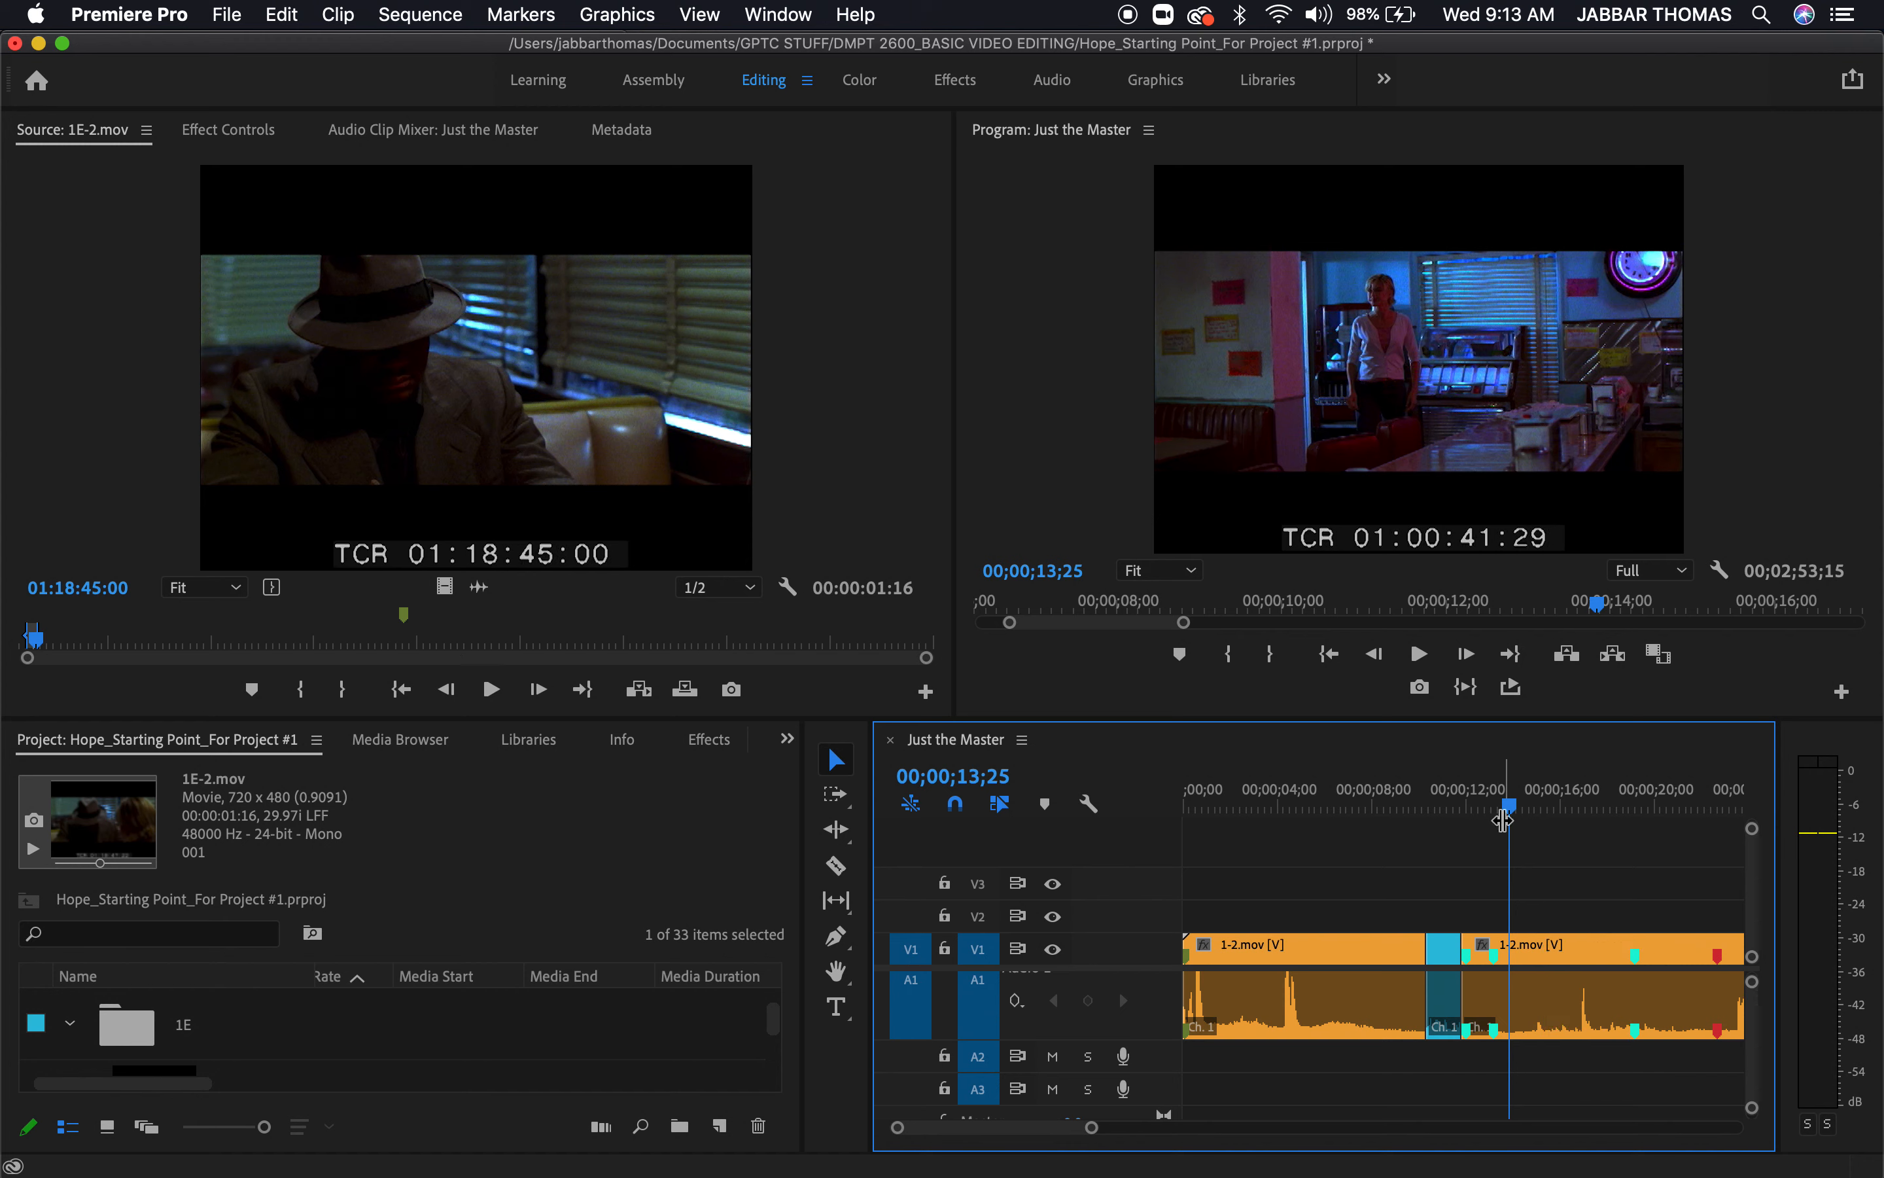
drag(1517, 811, 1565, 857)
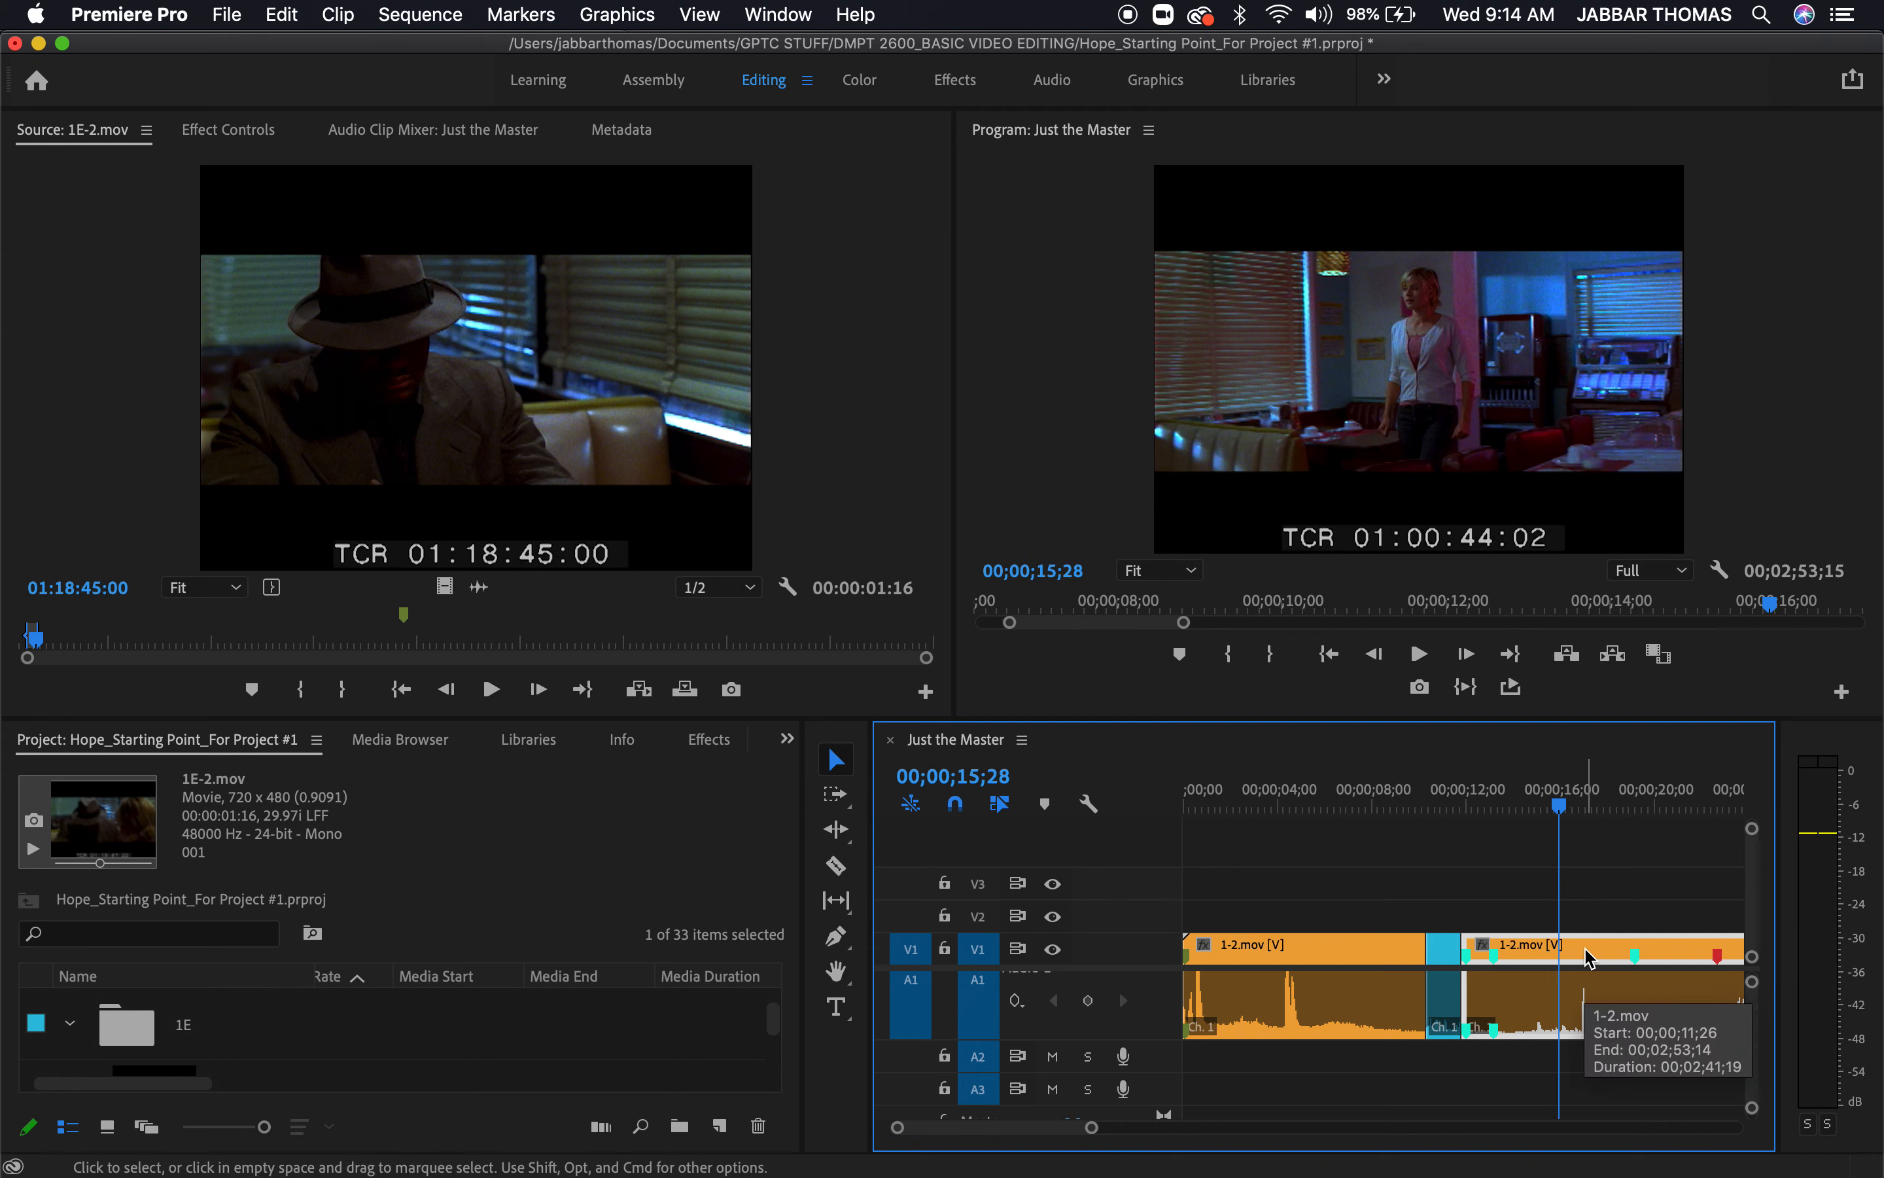
key(m)
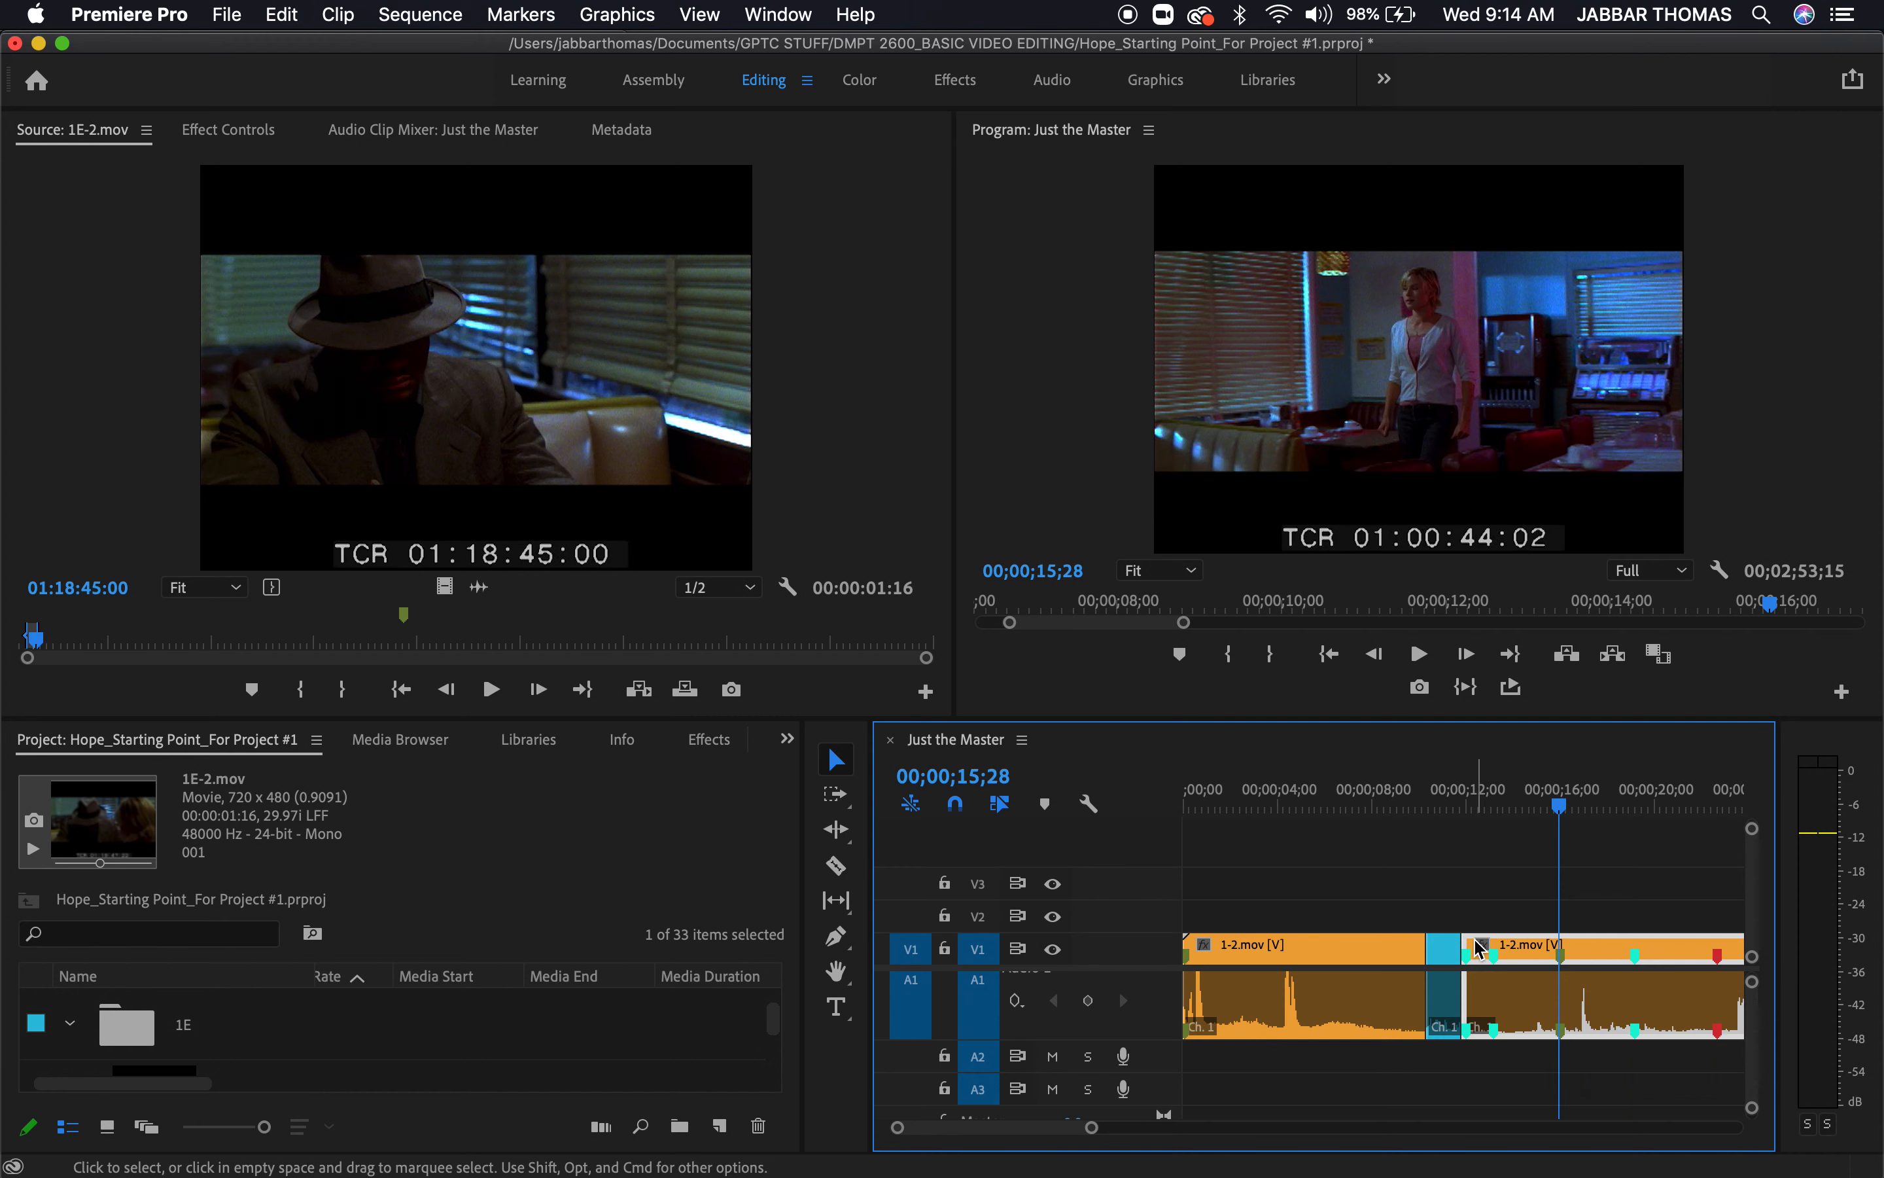
Ripple trim the start of the 1-2.mov clip after the cutaway to the new marker at 00;00;15;28
key(b)
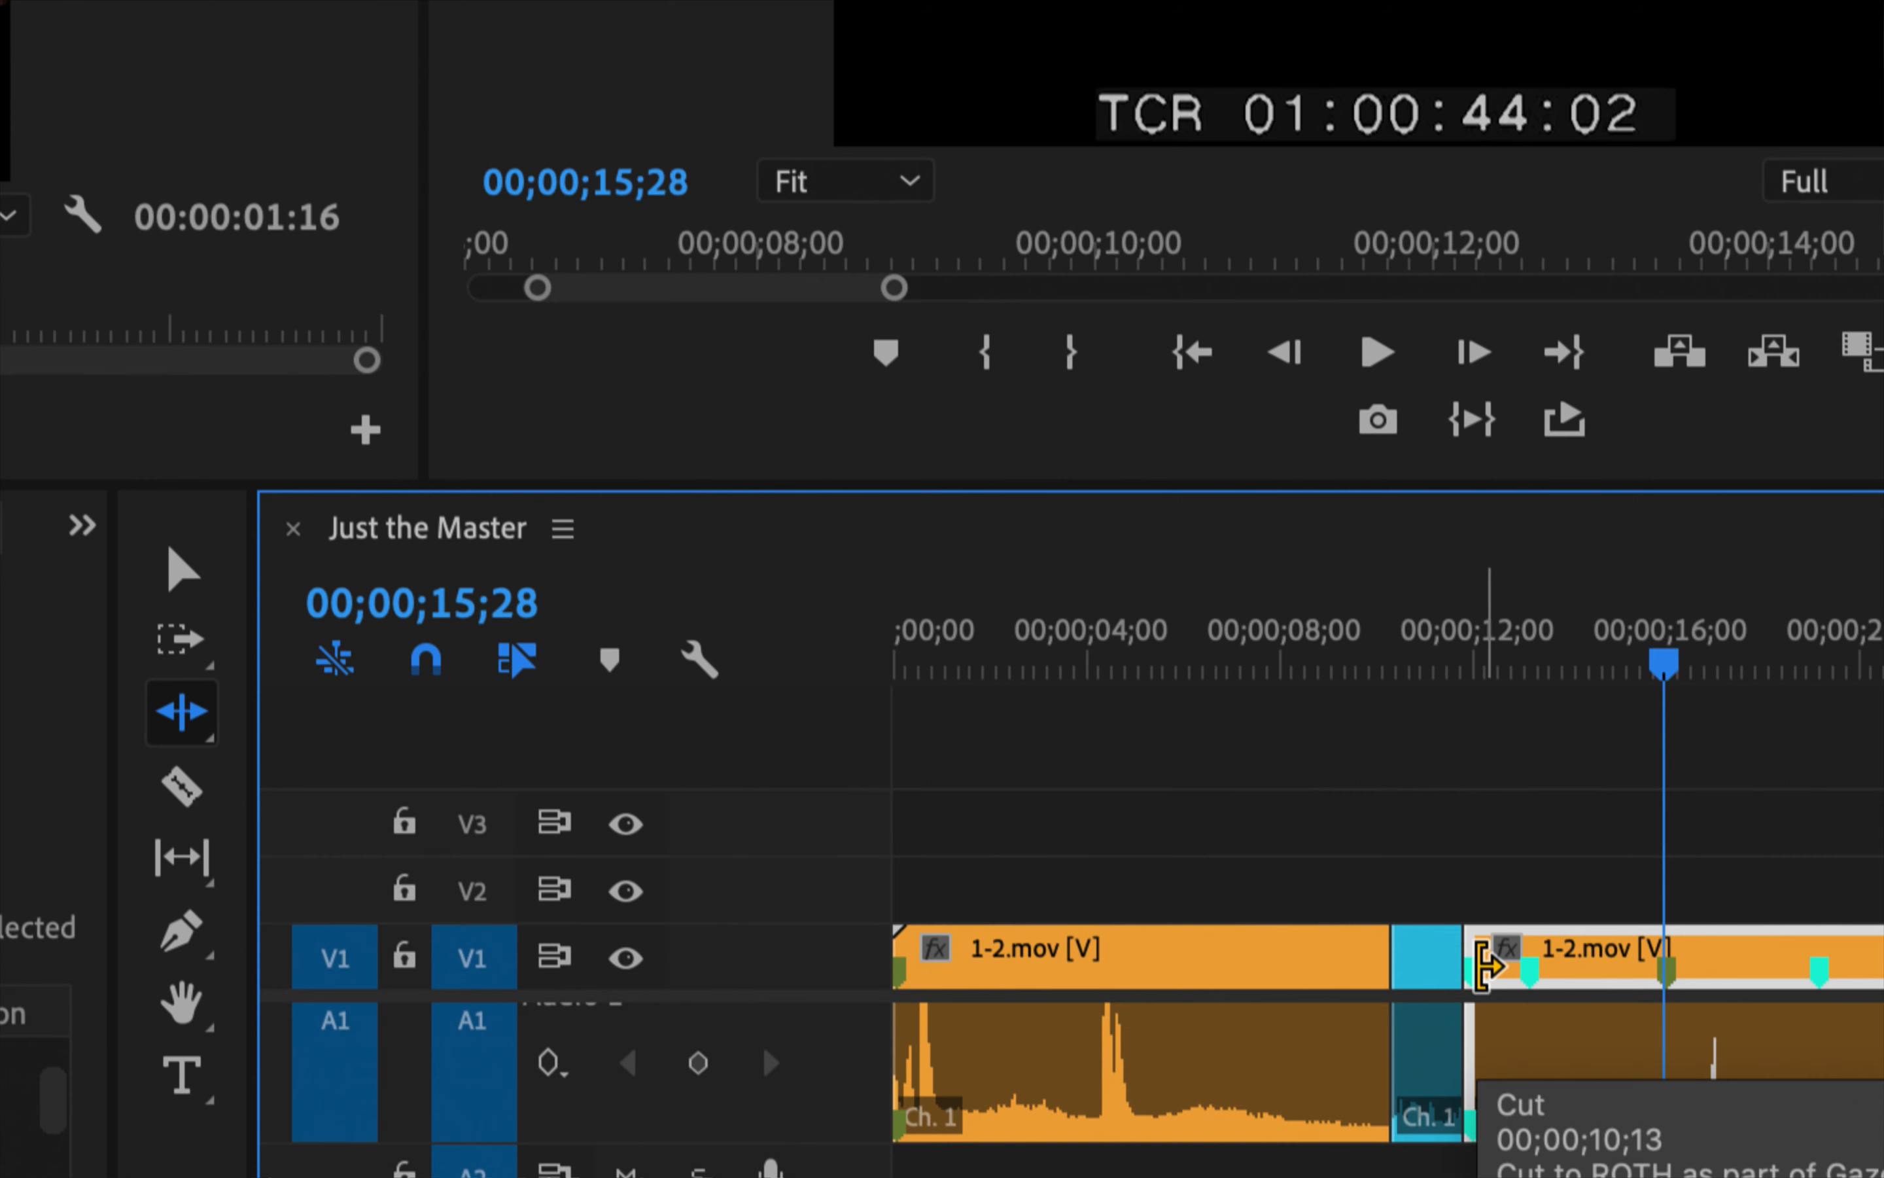
click(1490, 966)
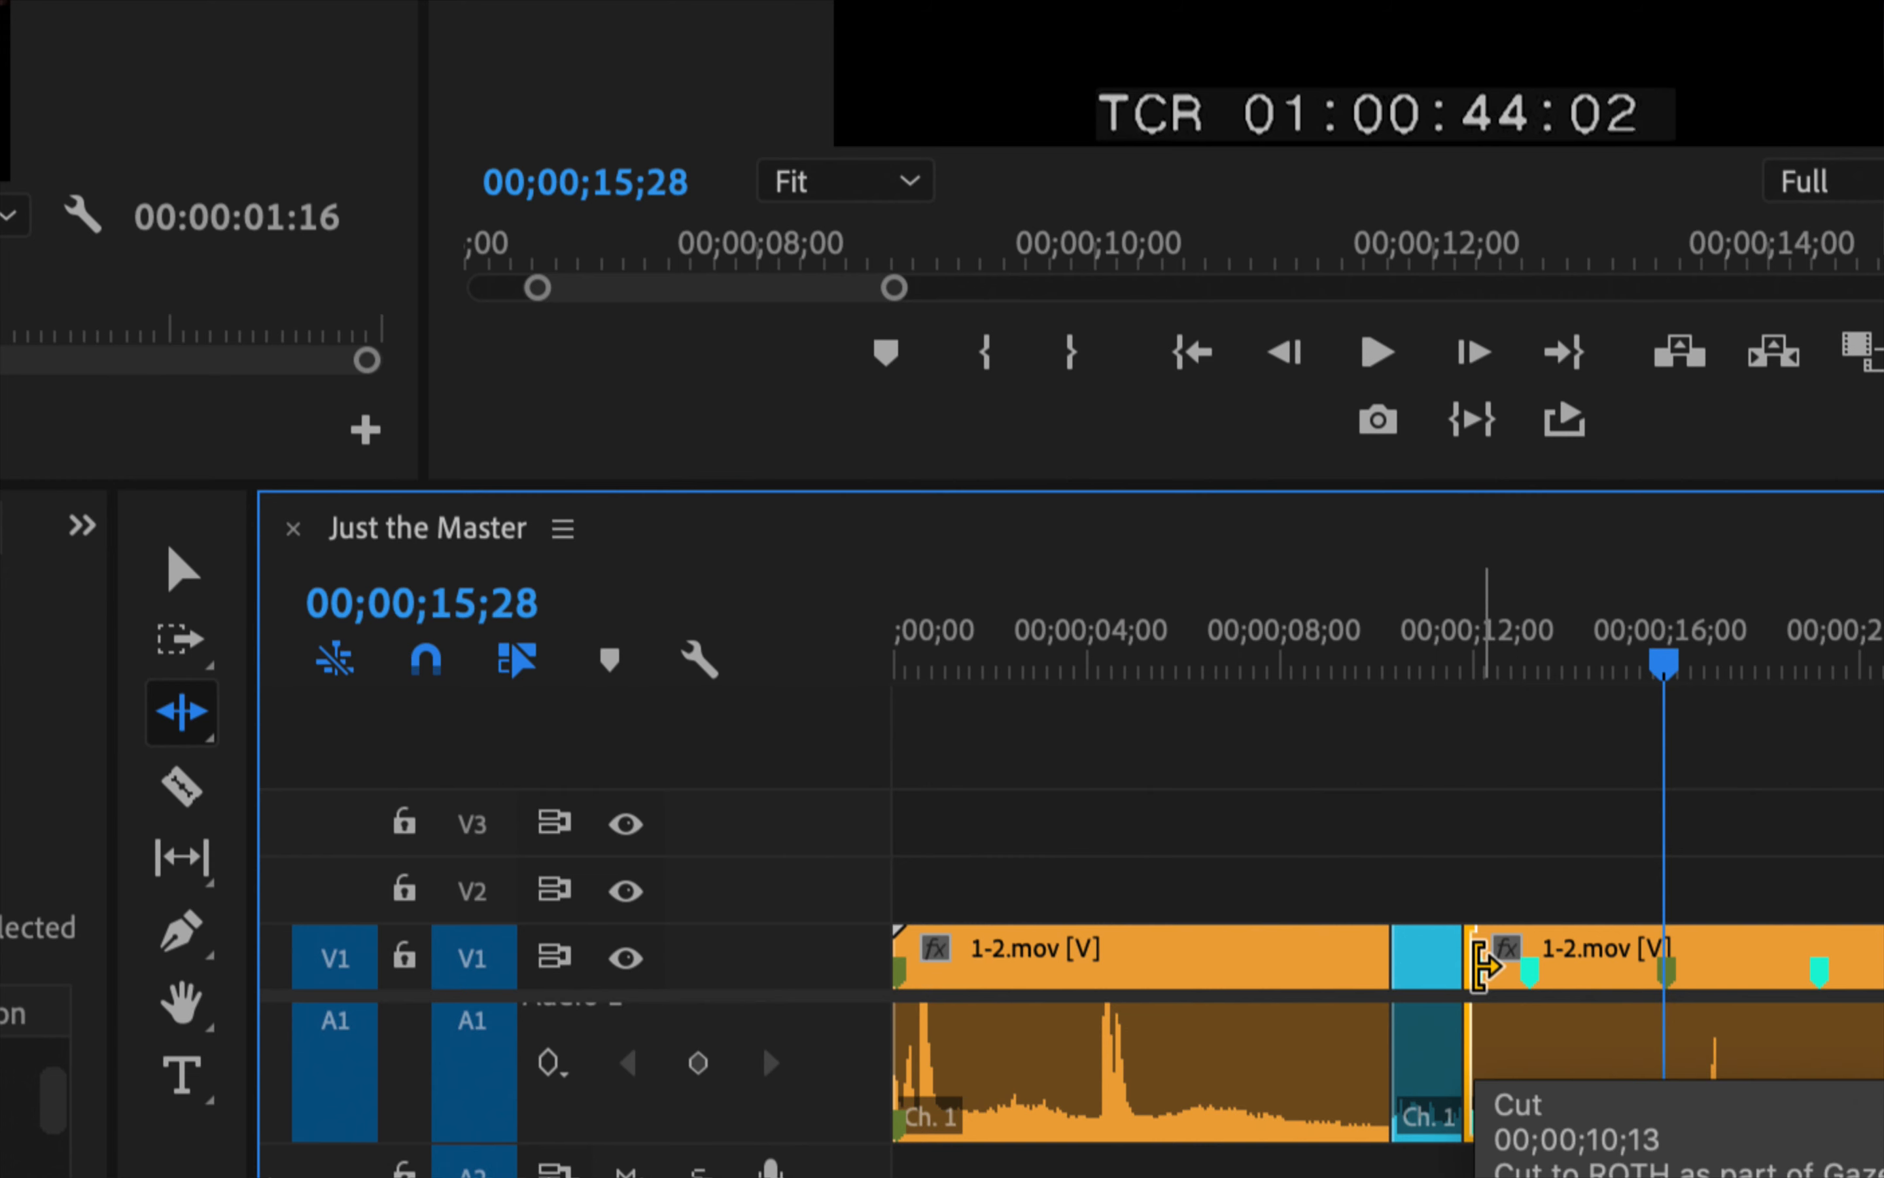
drag(1483, 965, 1669, 982)
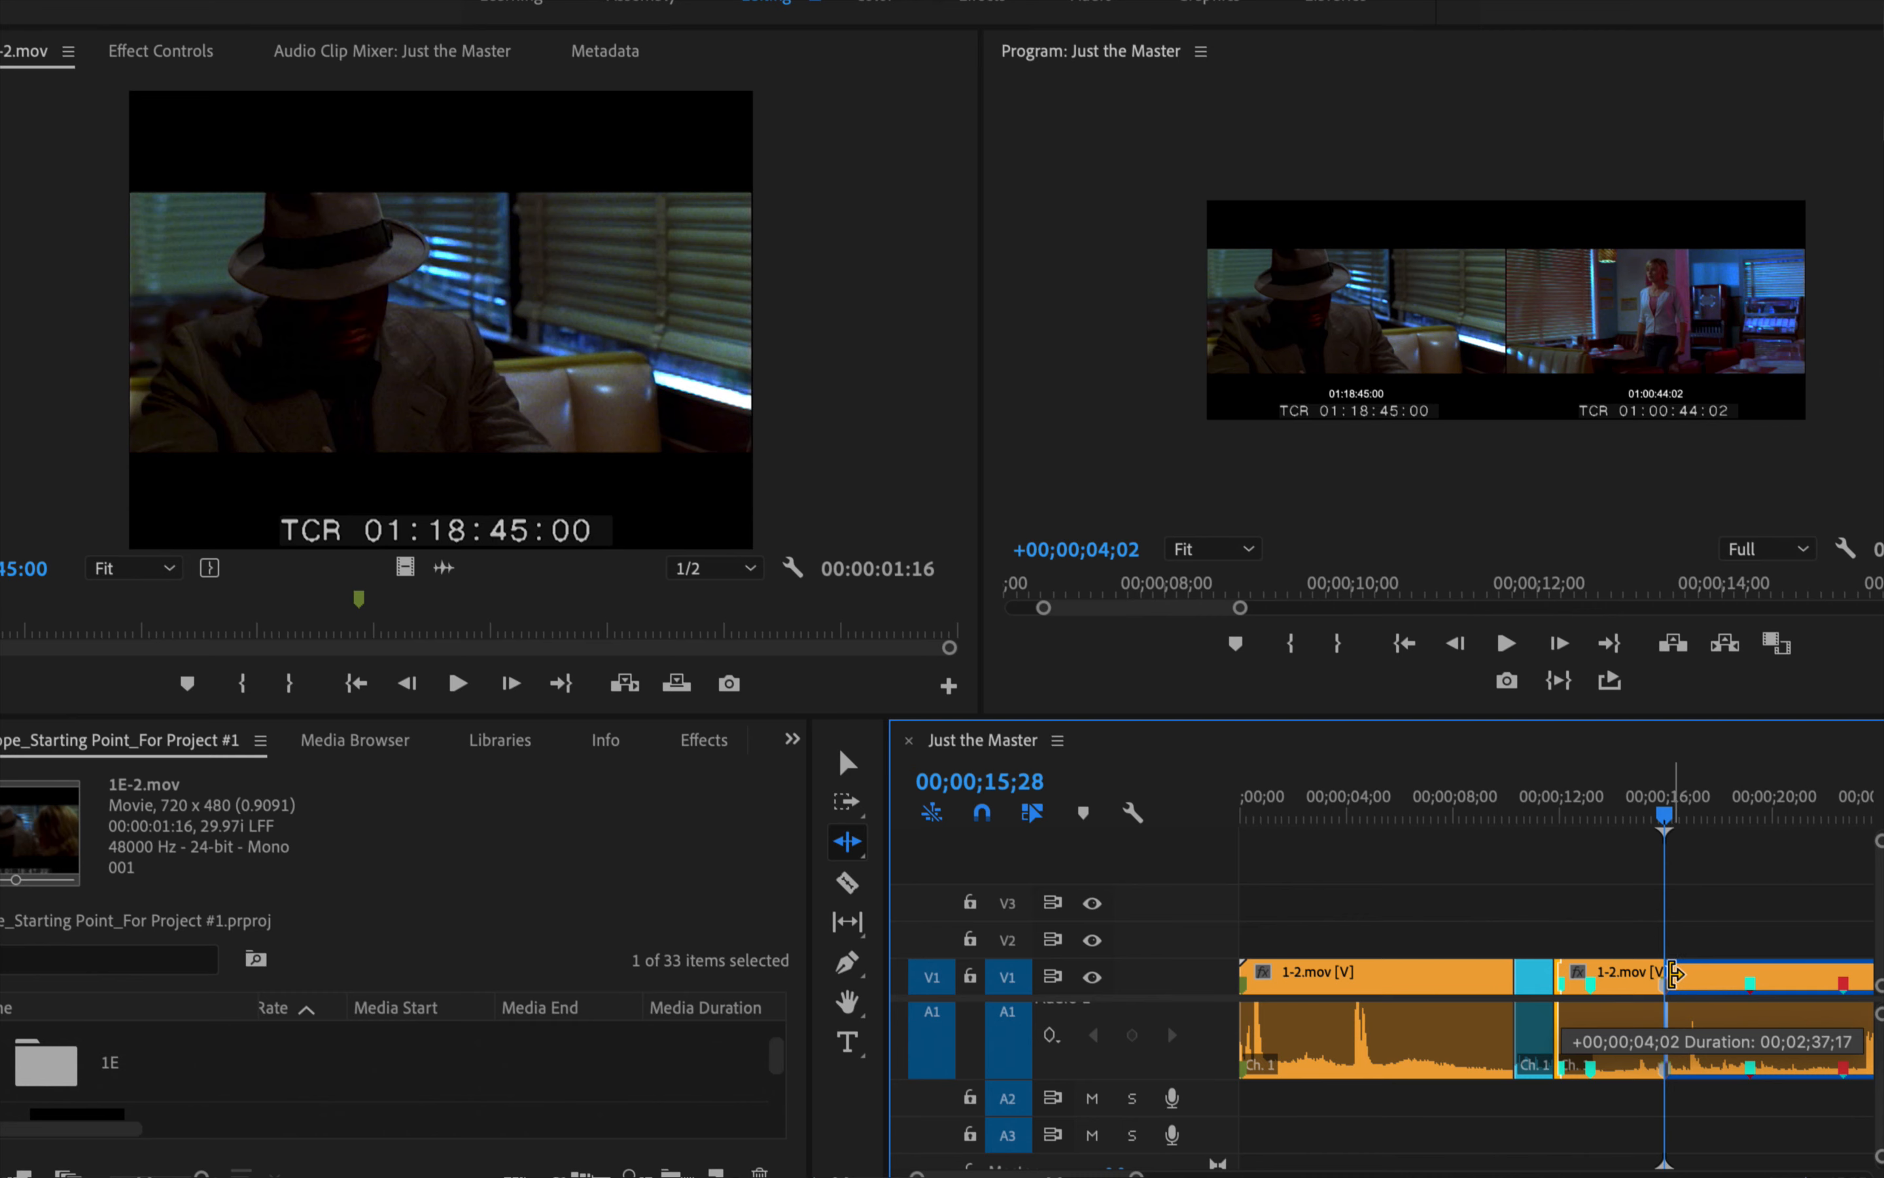
mouse_move(1674, 973)
mouse_down()
mouse_move(1696, 1041)
mouse_move(1680, 1012)
mouse_up()
drag(1680, 1013, 1679, 1013)
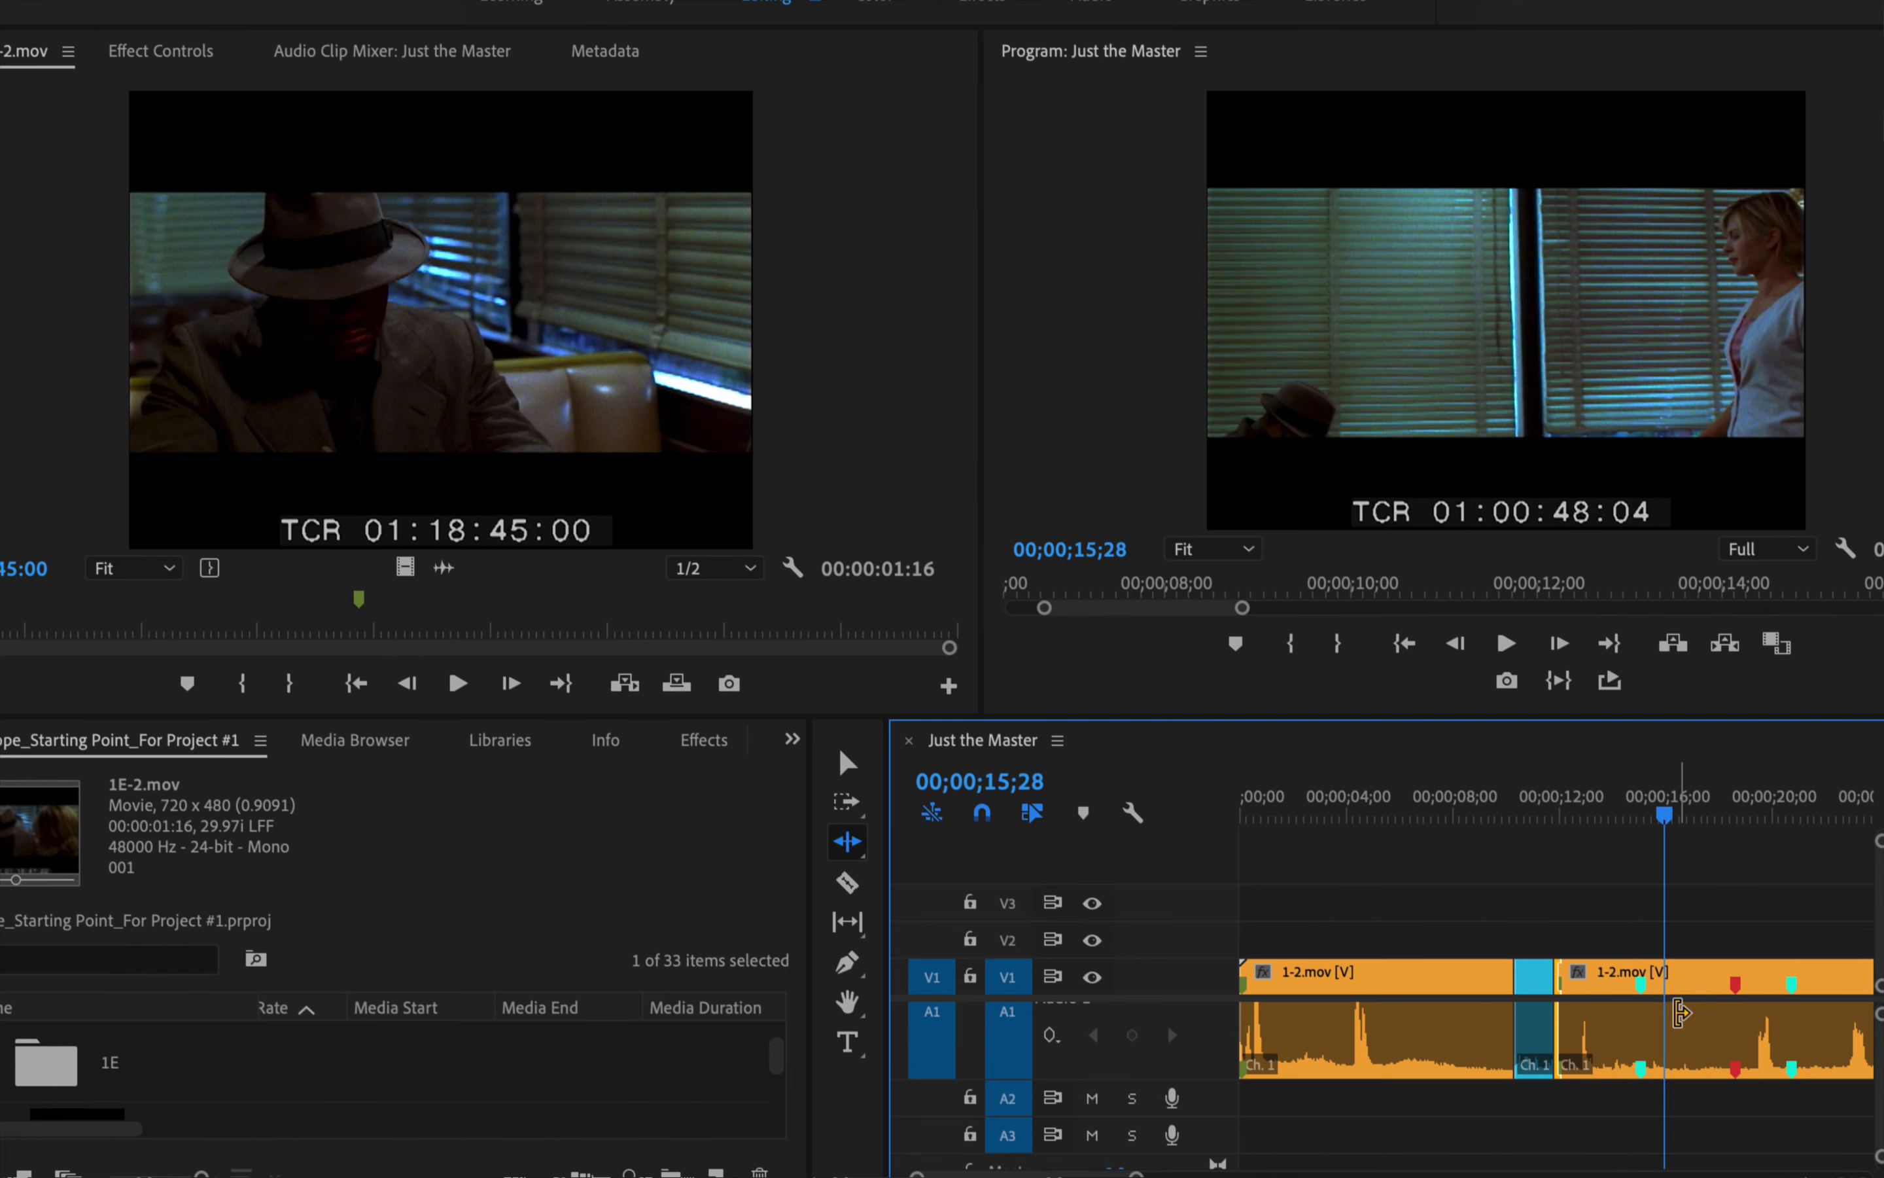
Play through the cutaway into the trimmed 1-2.mov clip, stopping at 00;00;13;23
click(1495, 802)
key(space)
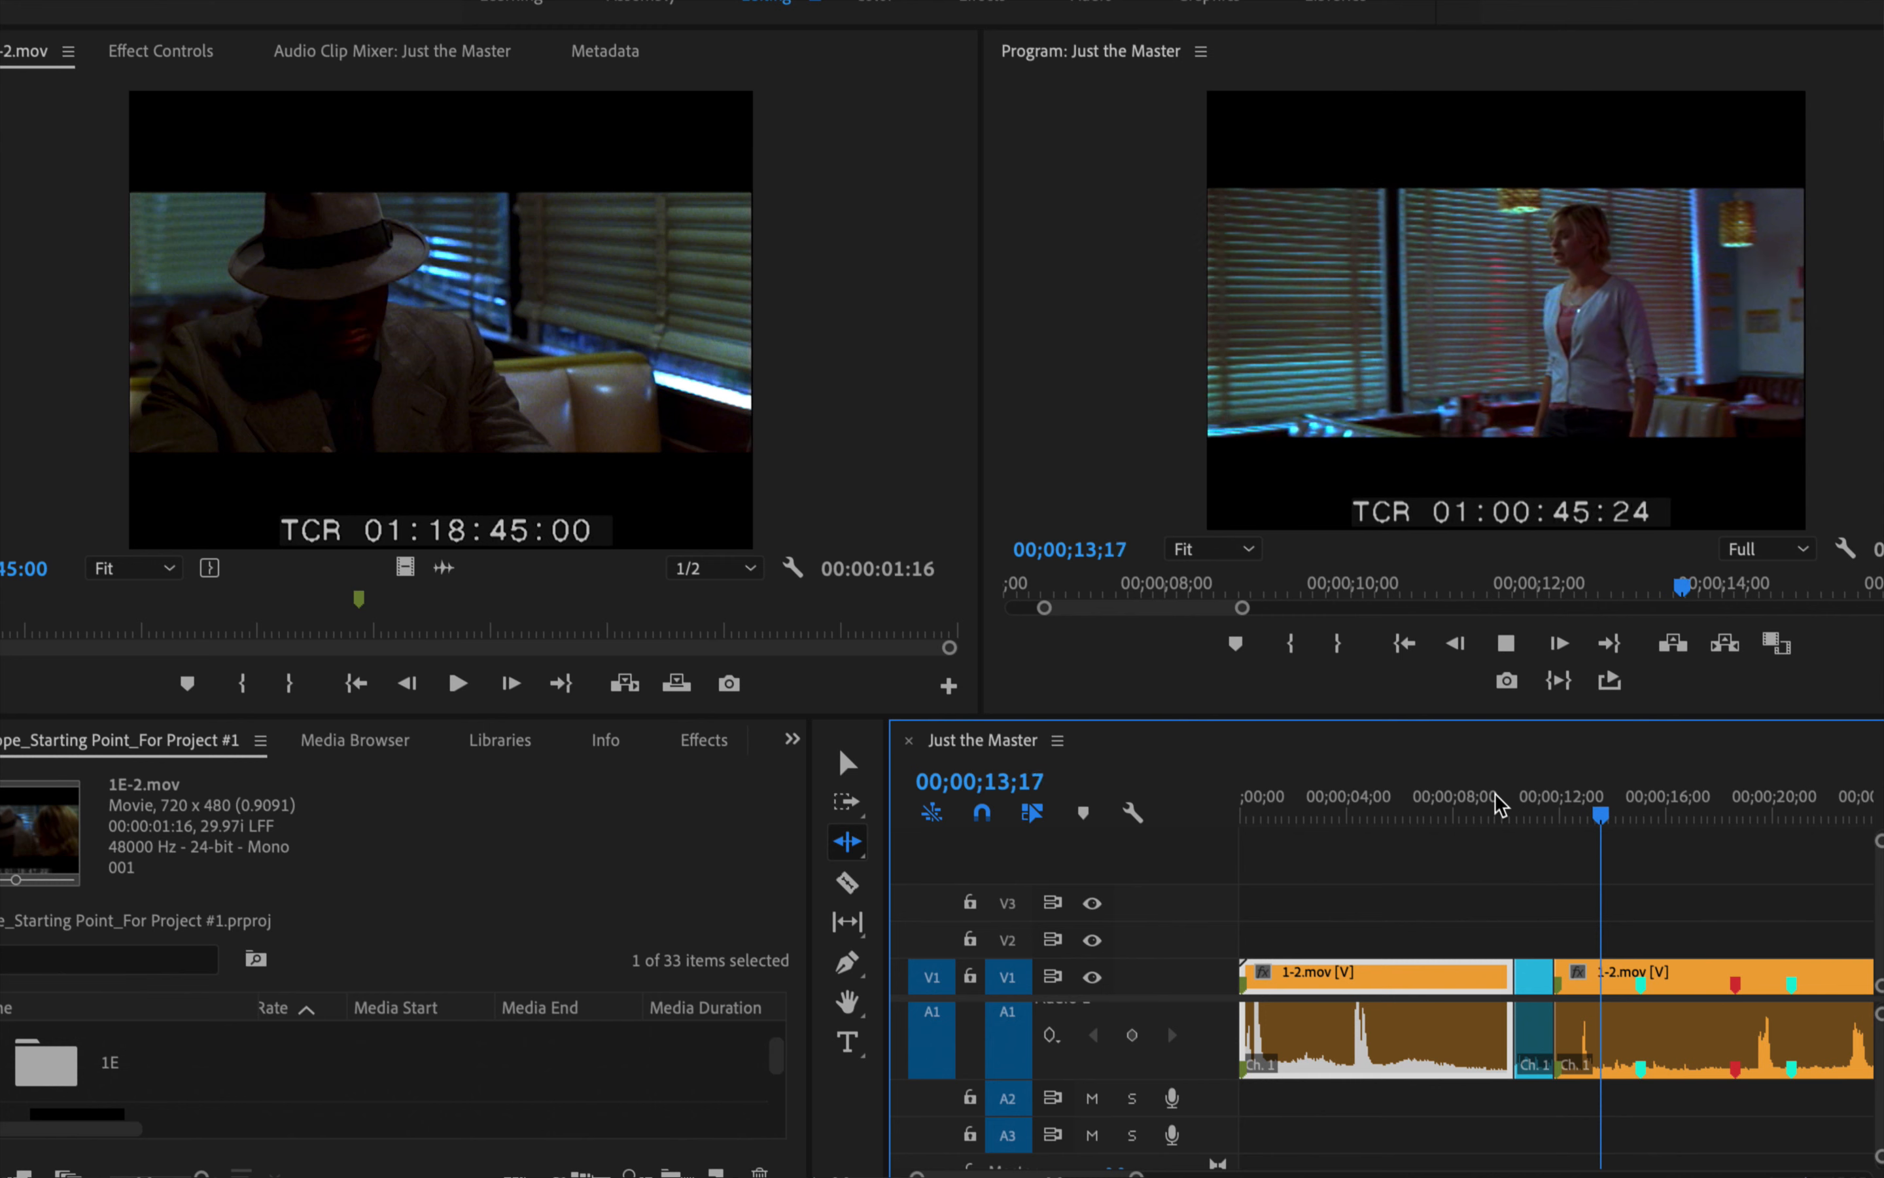
key(space)
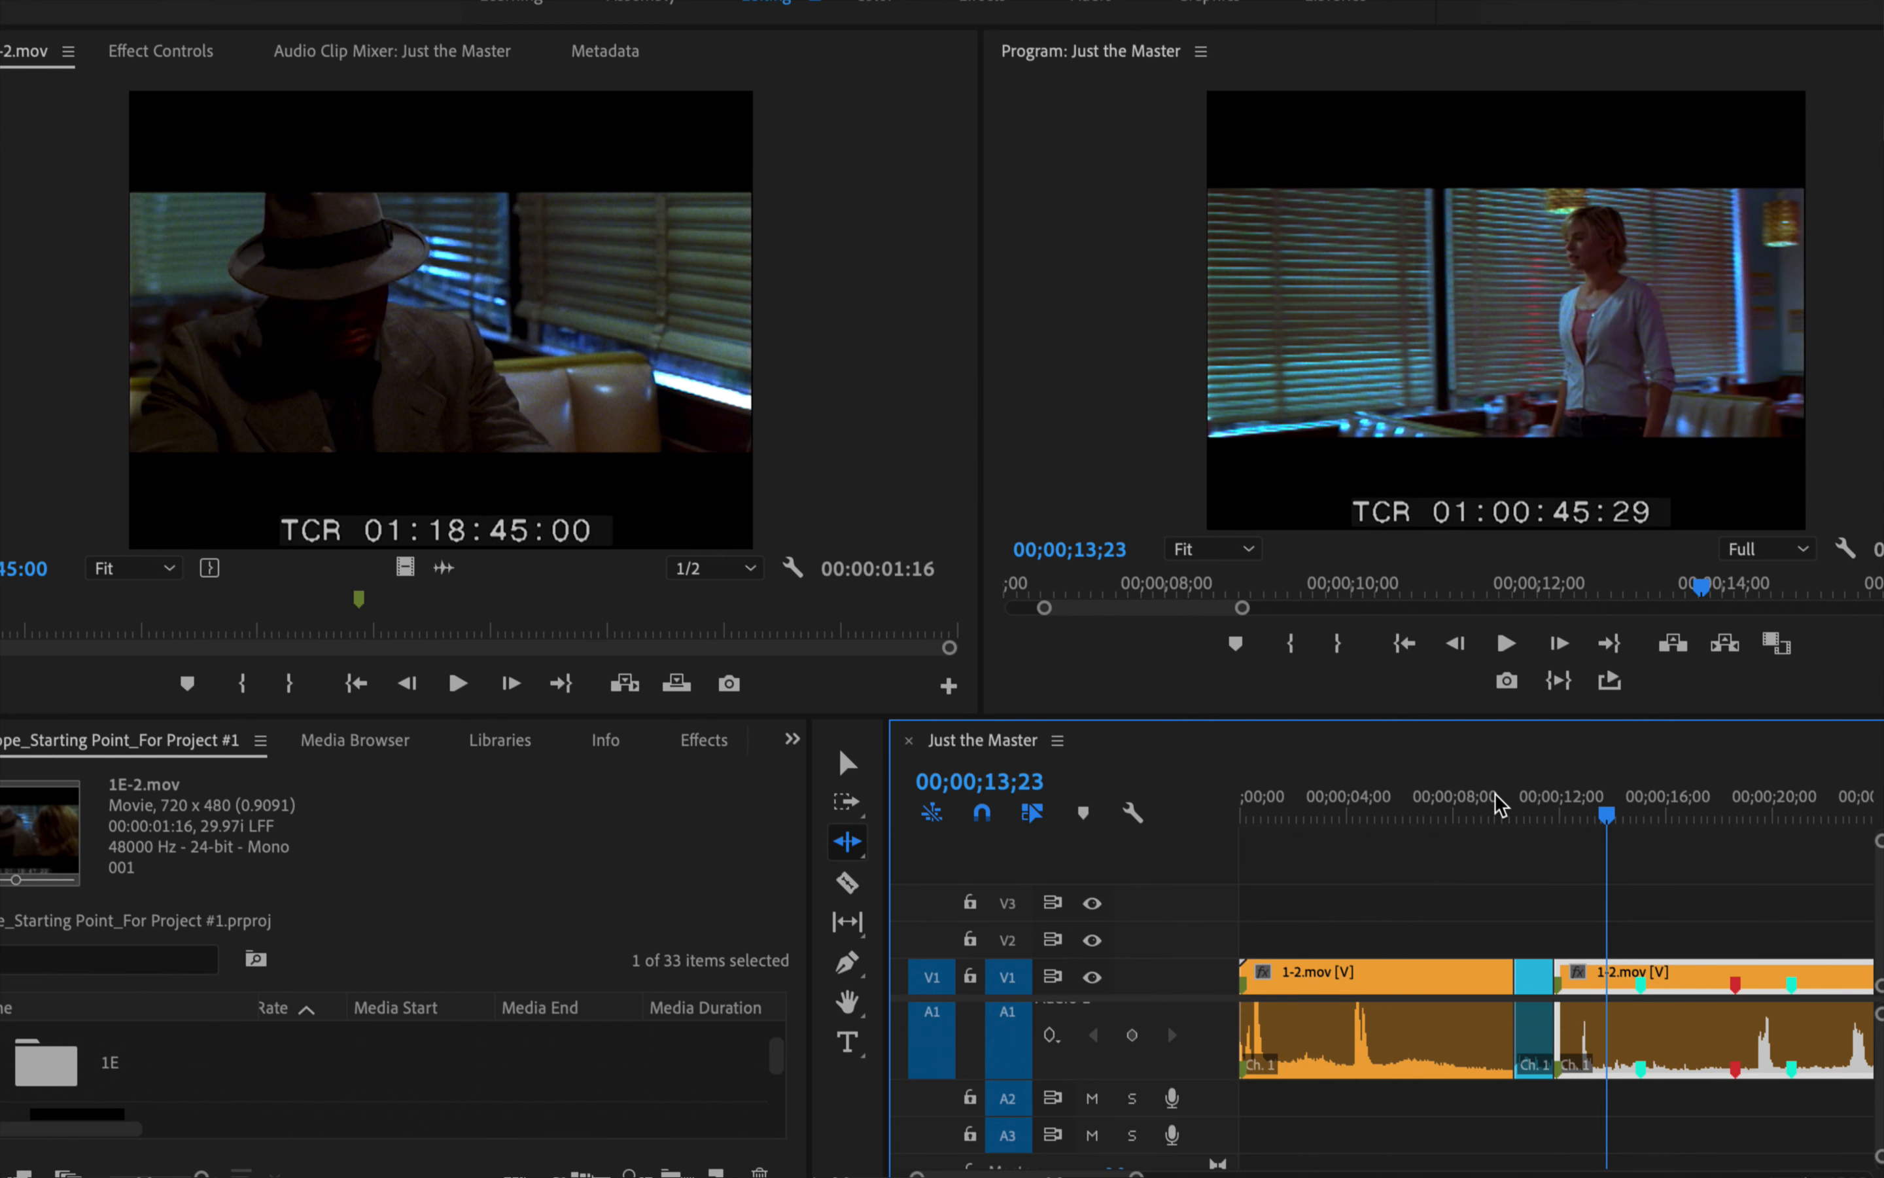
Undo the ripple trim of the 1-2.mov clip and bring back the 1E-2.mov cutaway at 00;00;10;10
key(super+z)
key(super+z)
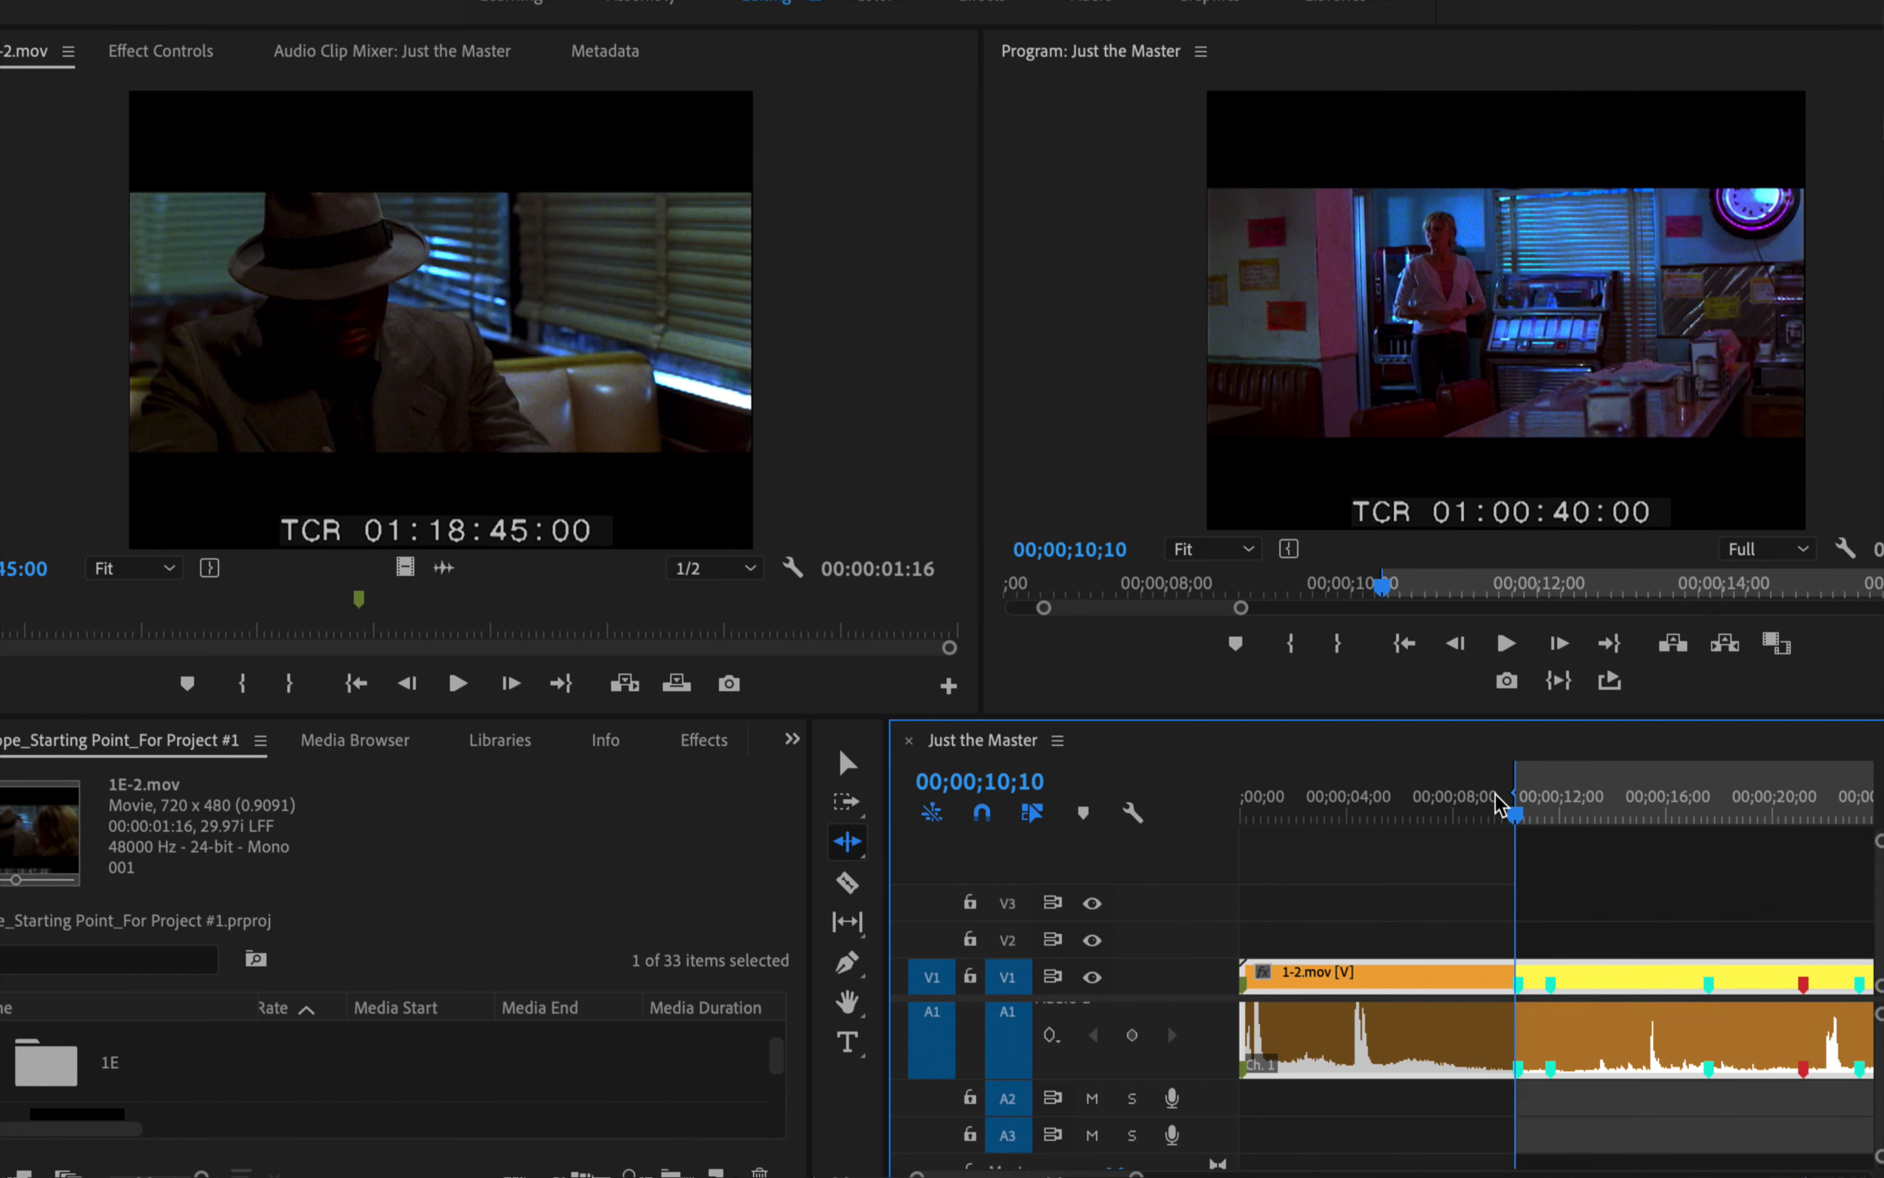
key(comma)
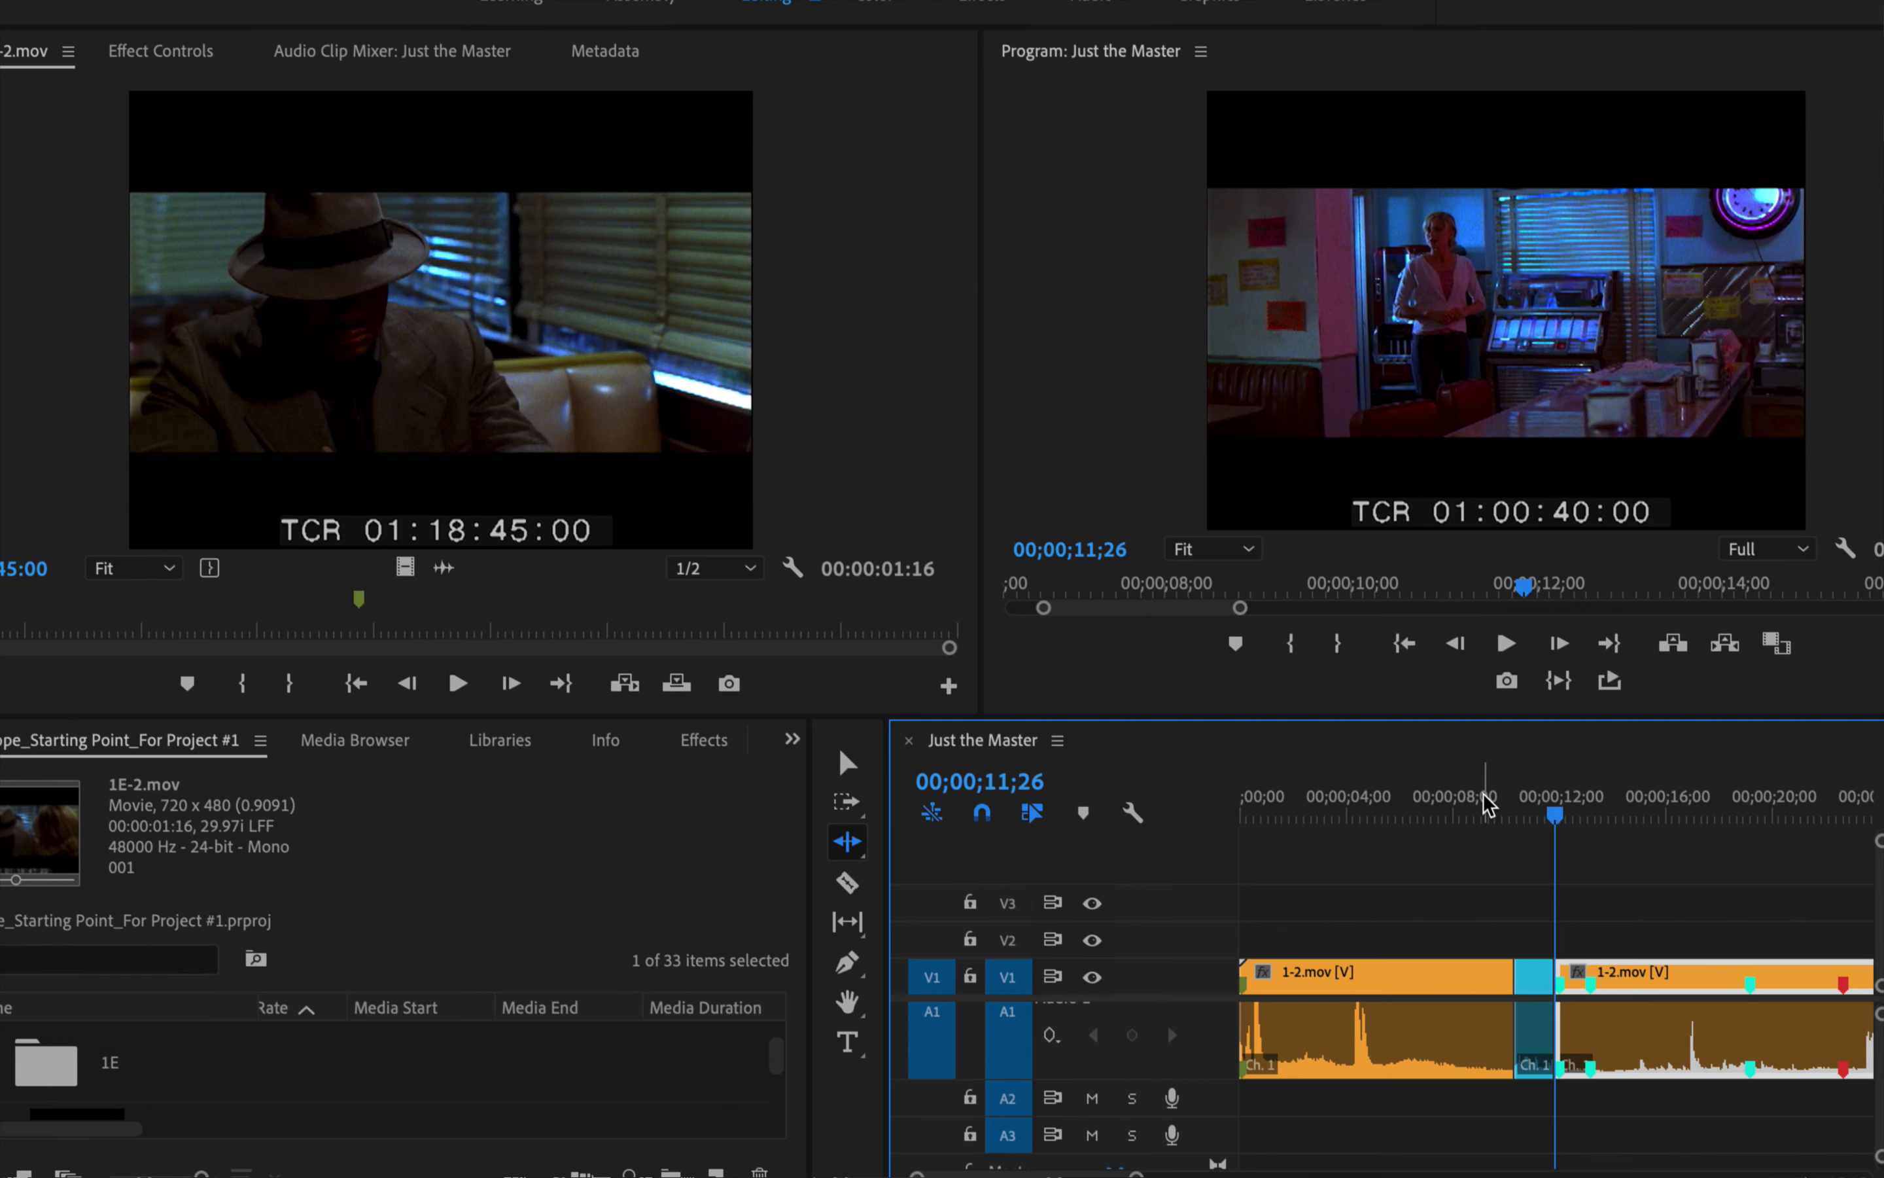
Play the untrimmed version from 00;00;08;00 at full panel size, stopping at 00;00;17;20
click(1421, 429)
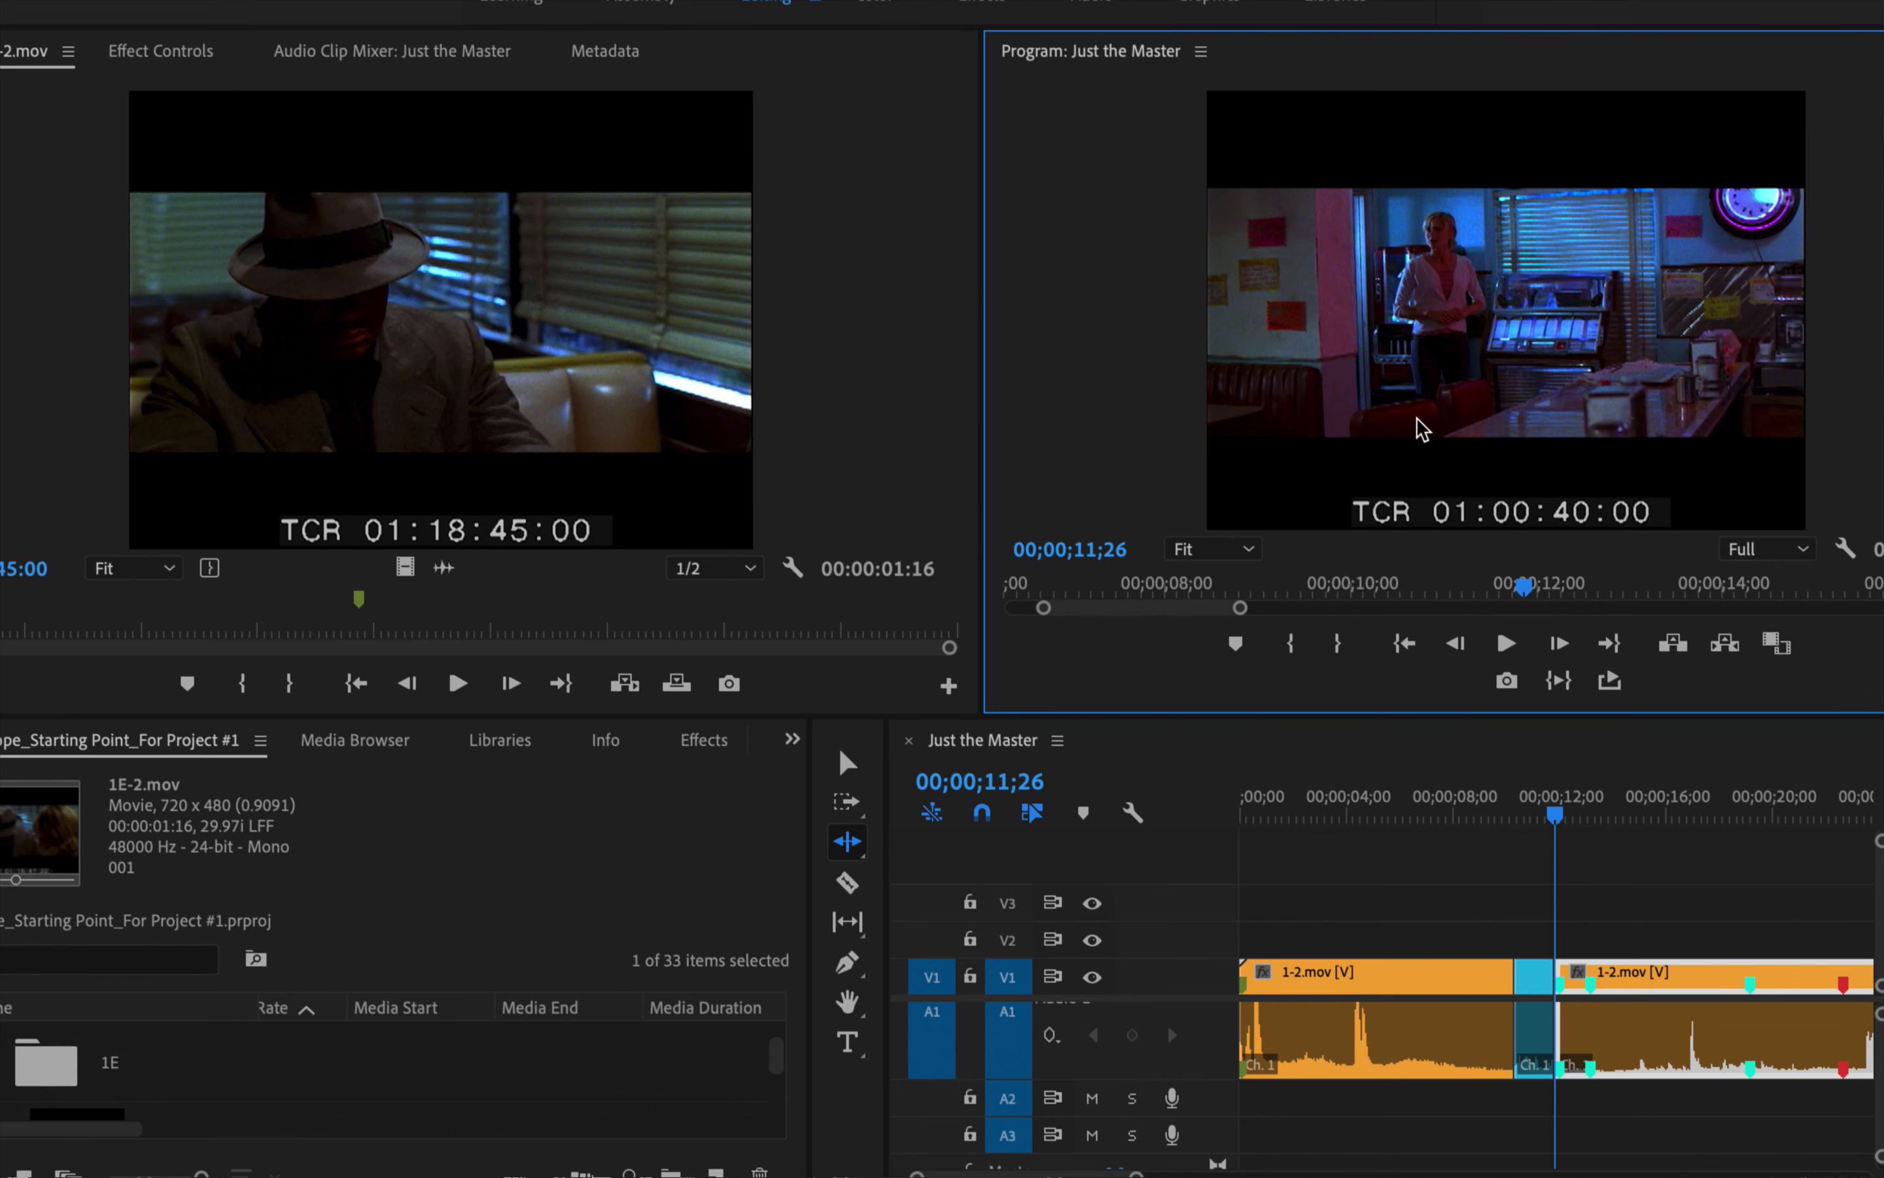
click(1453, 814)
key(grave)
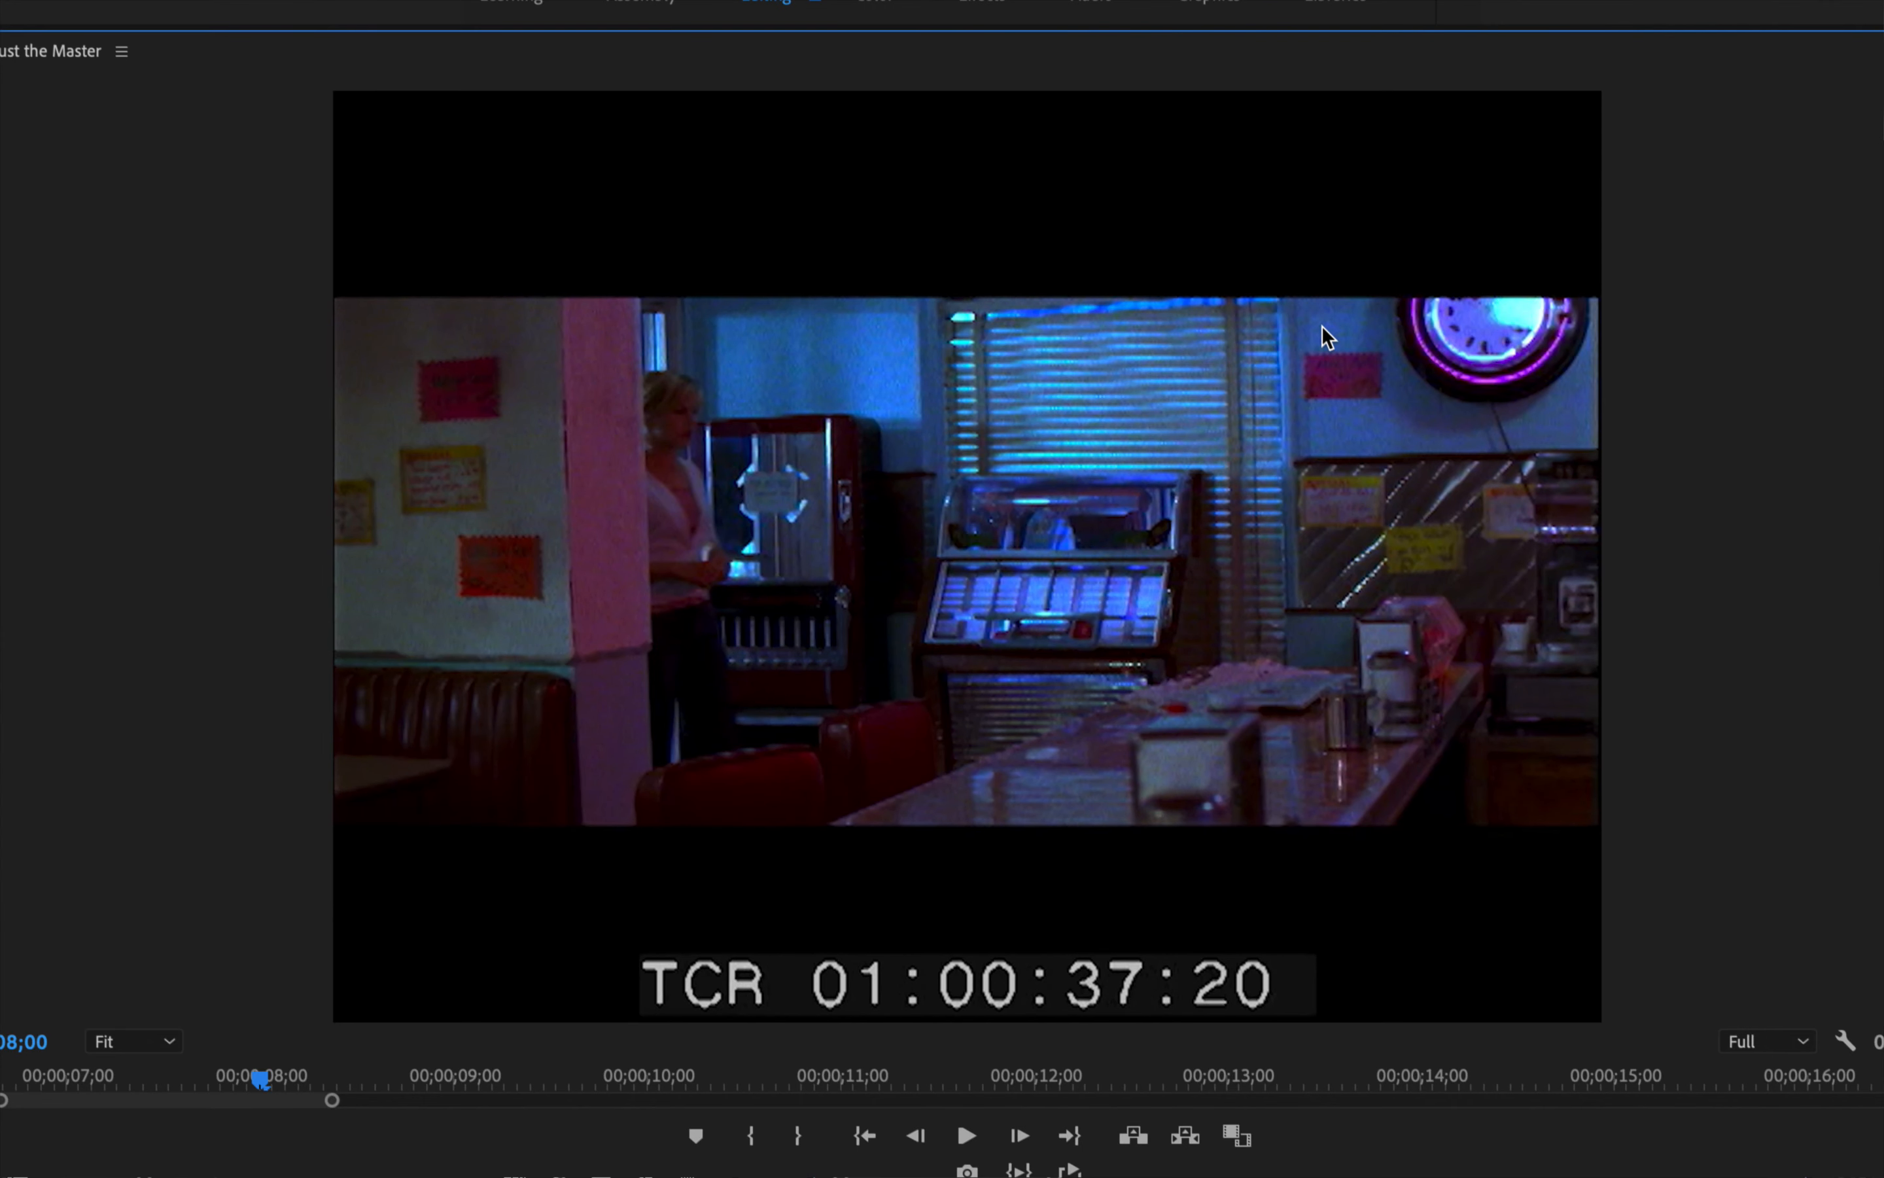
key(space)
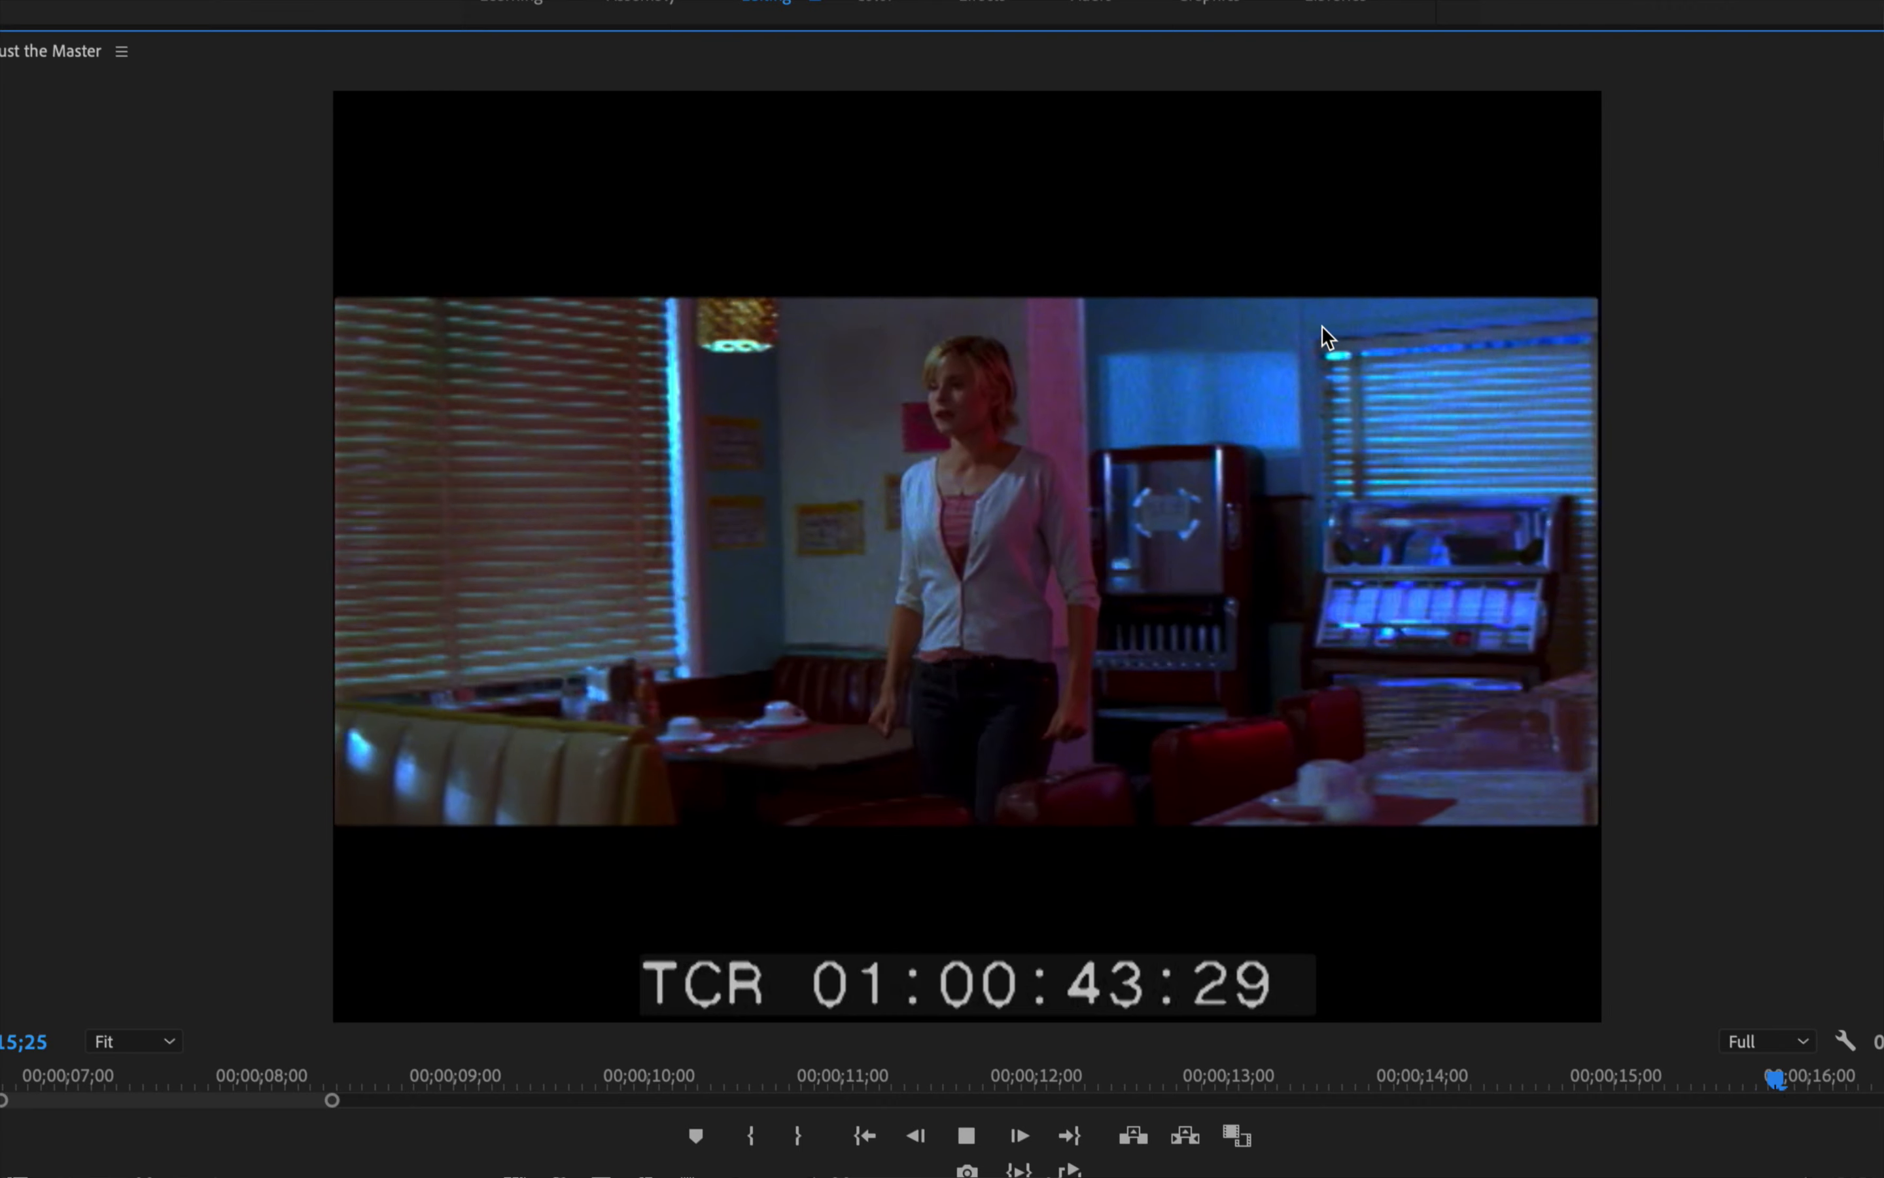
key(space)
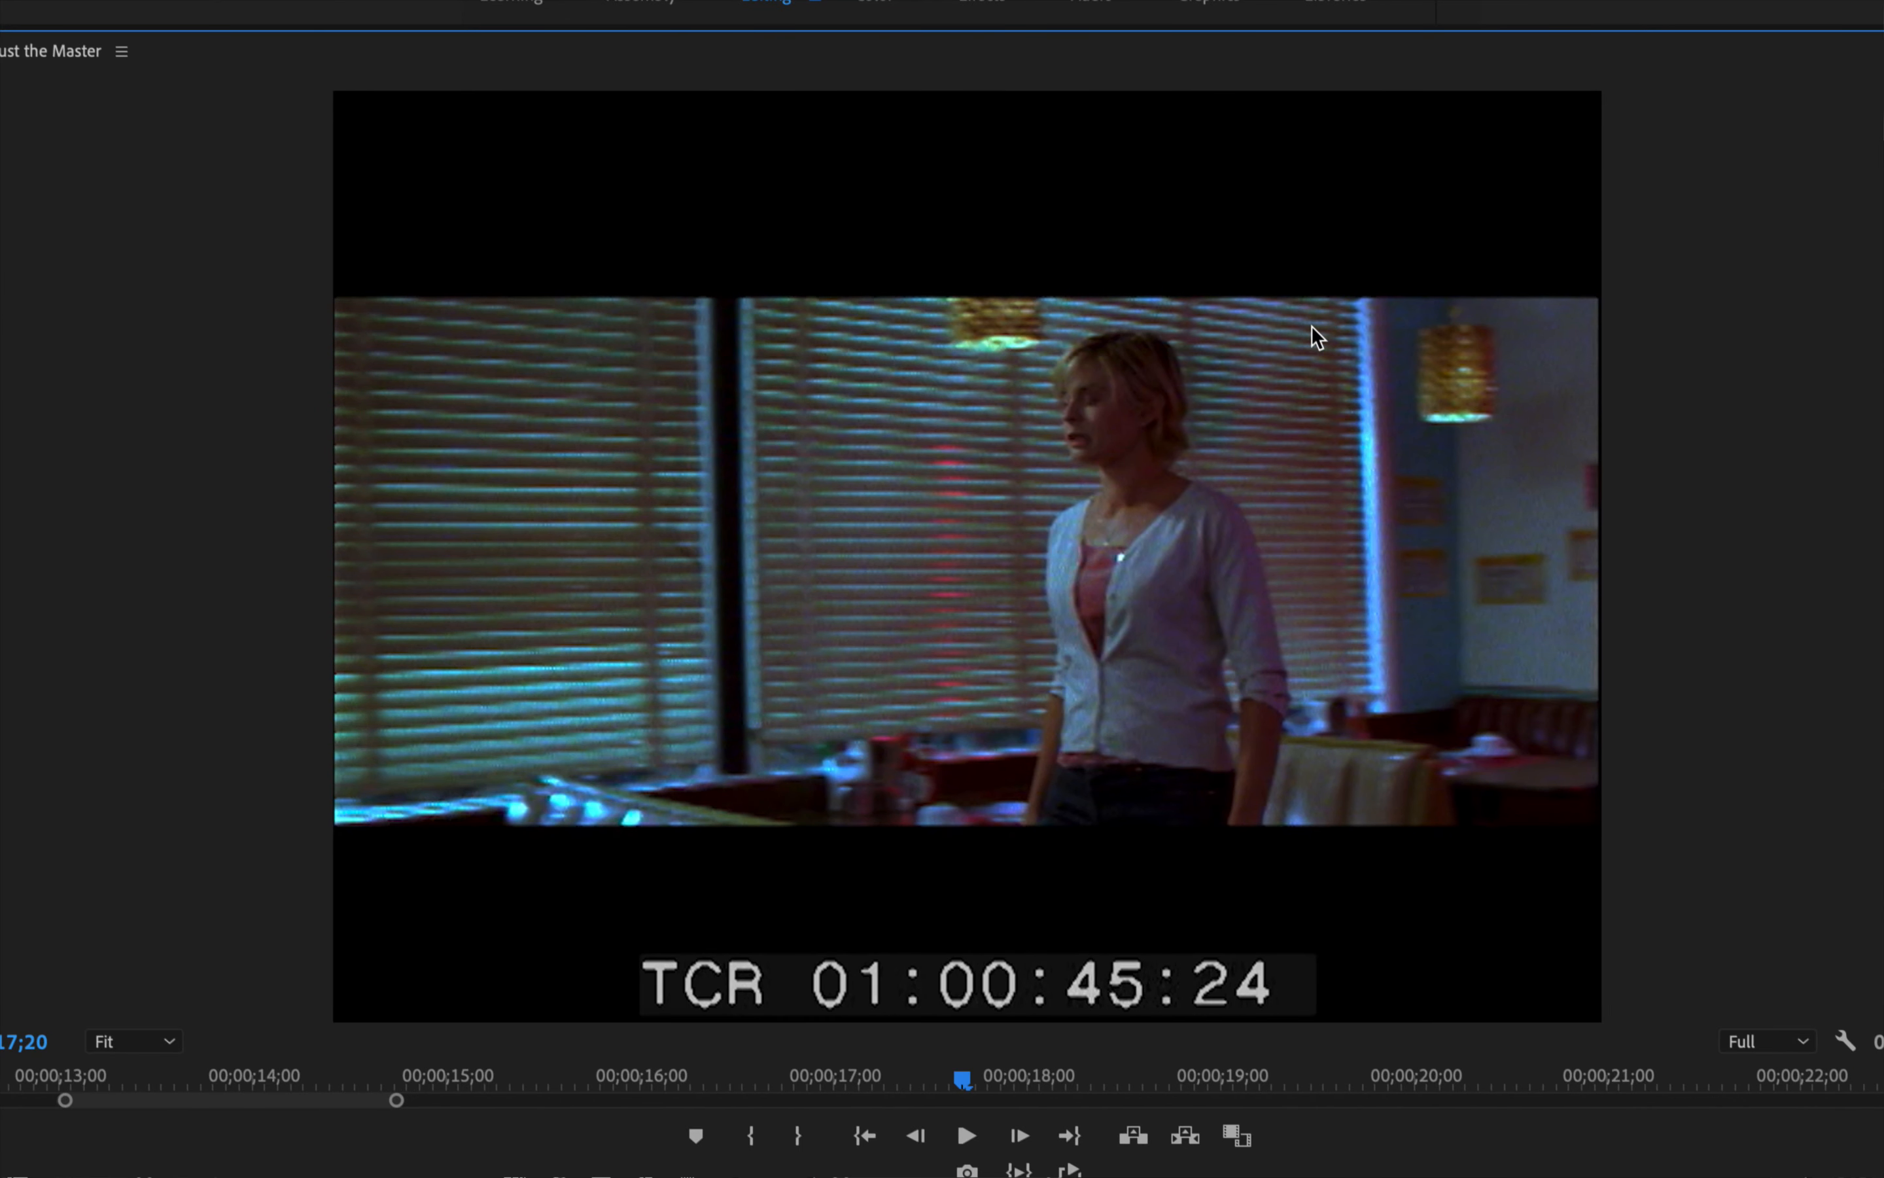
Reapply the trim of the 1-2.mov clip after the cutaway and play the sequence from 00;00;08;00 to 00;00;14;22
key(w)
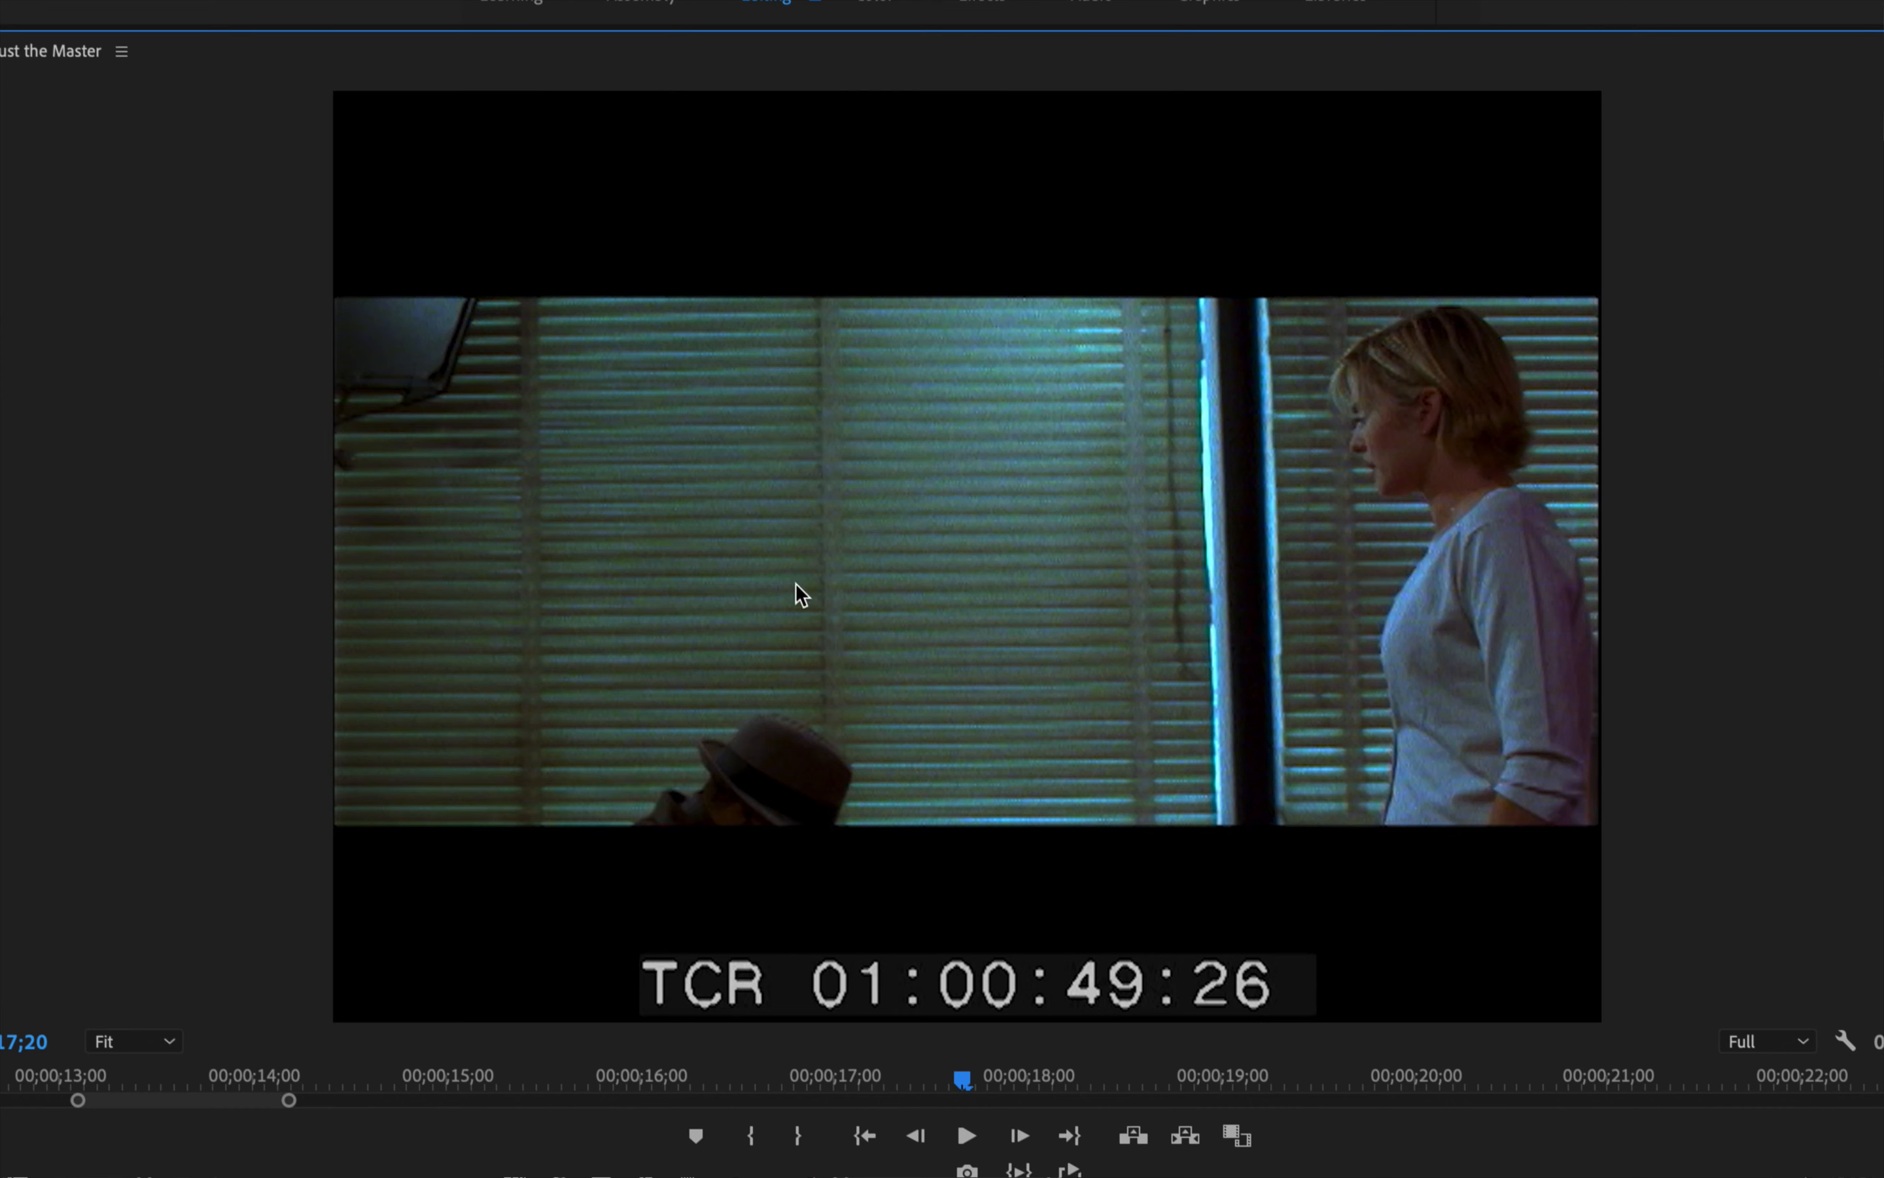
click(17, 1032)
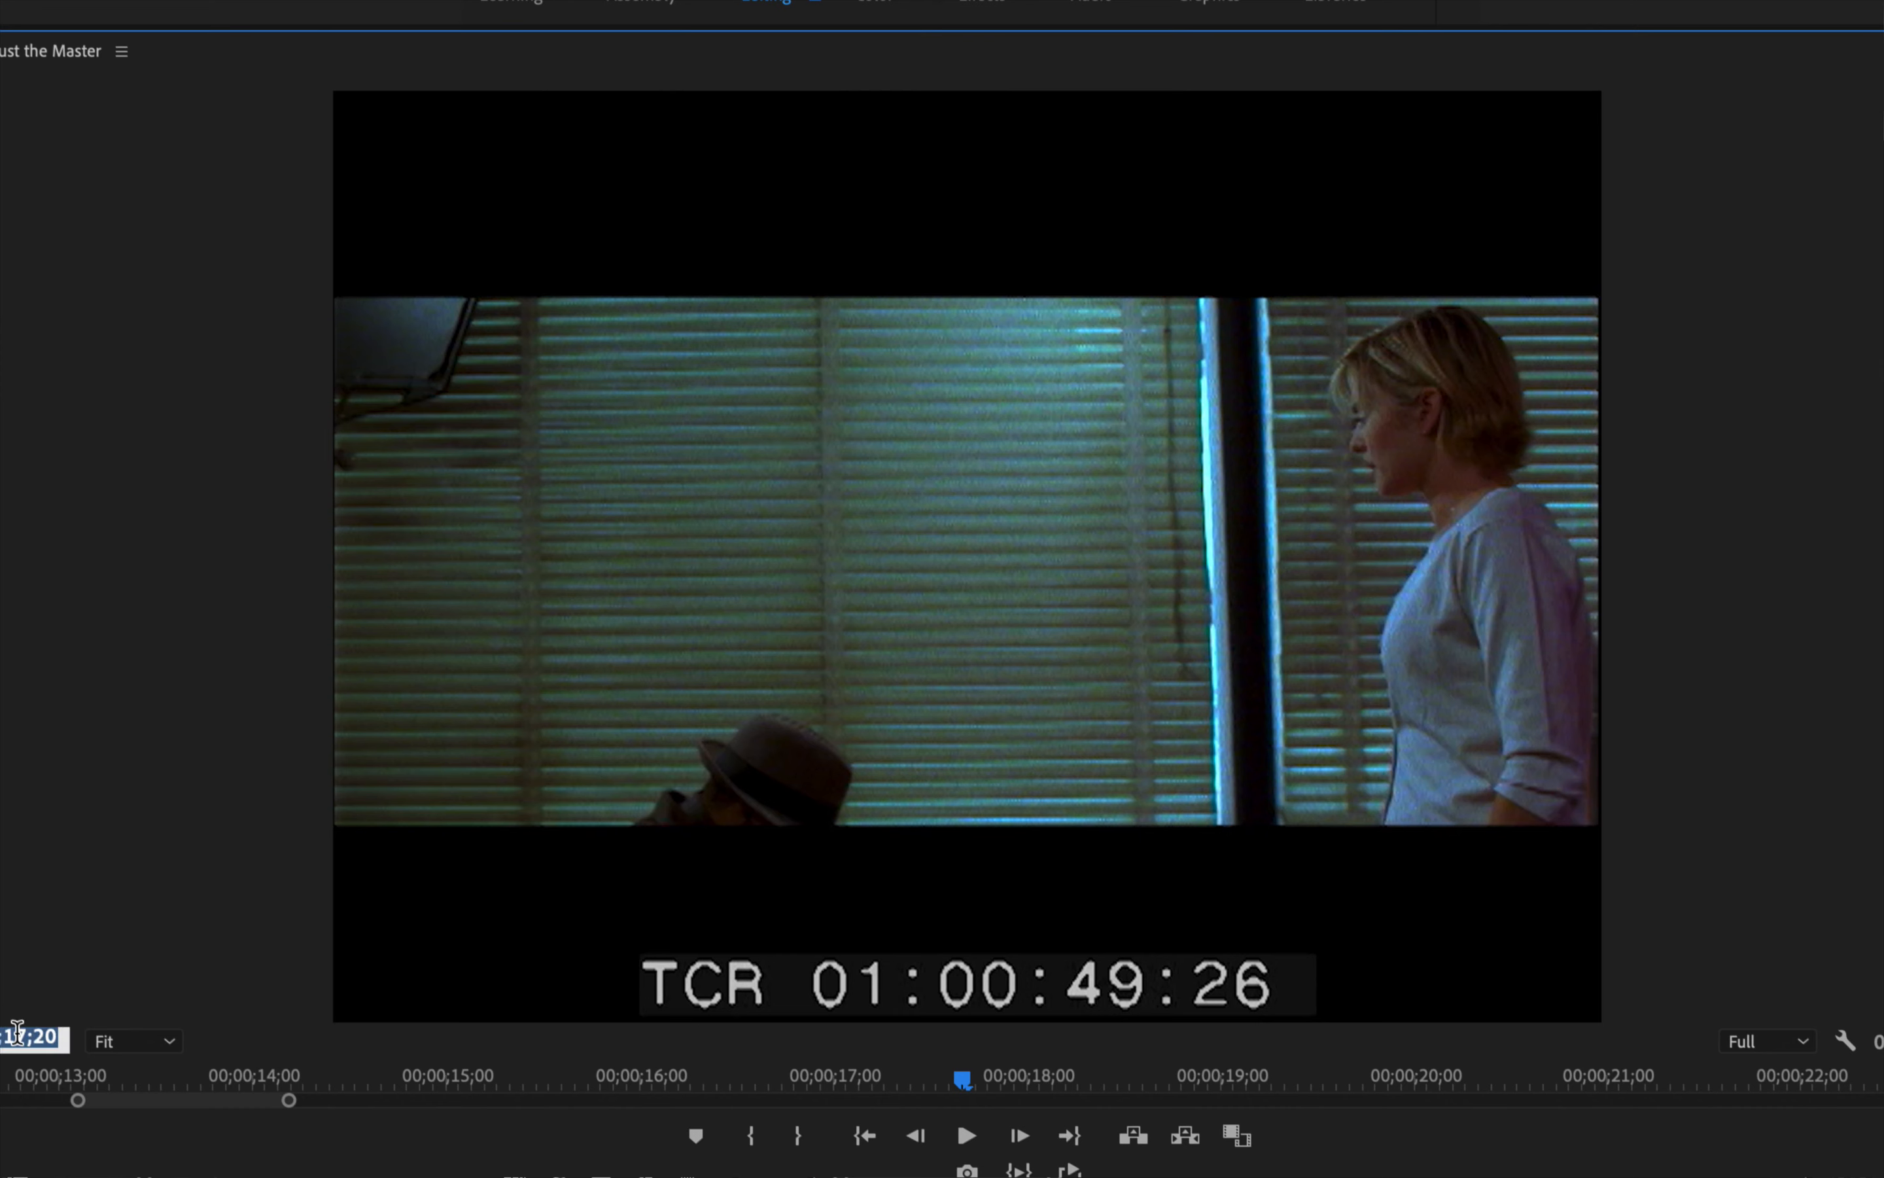
key(BackSpace)
text(800)
key(Return)
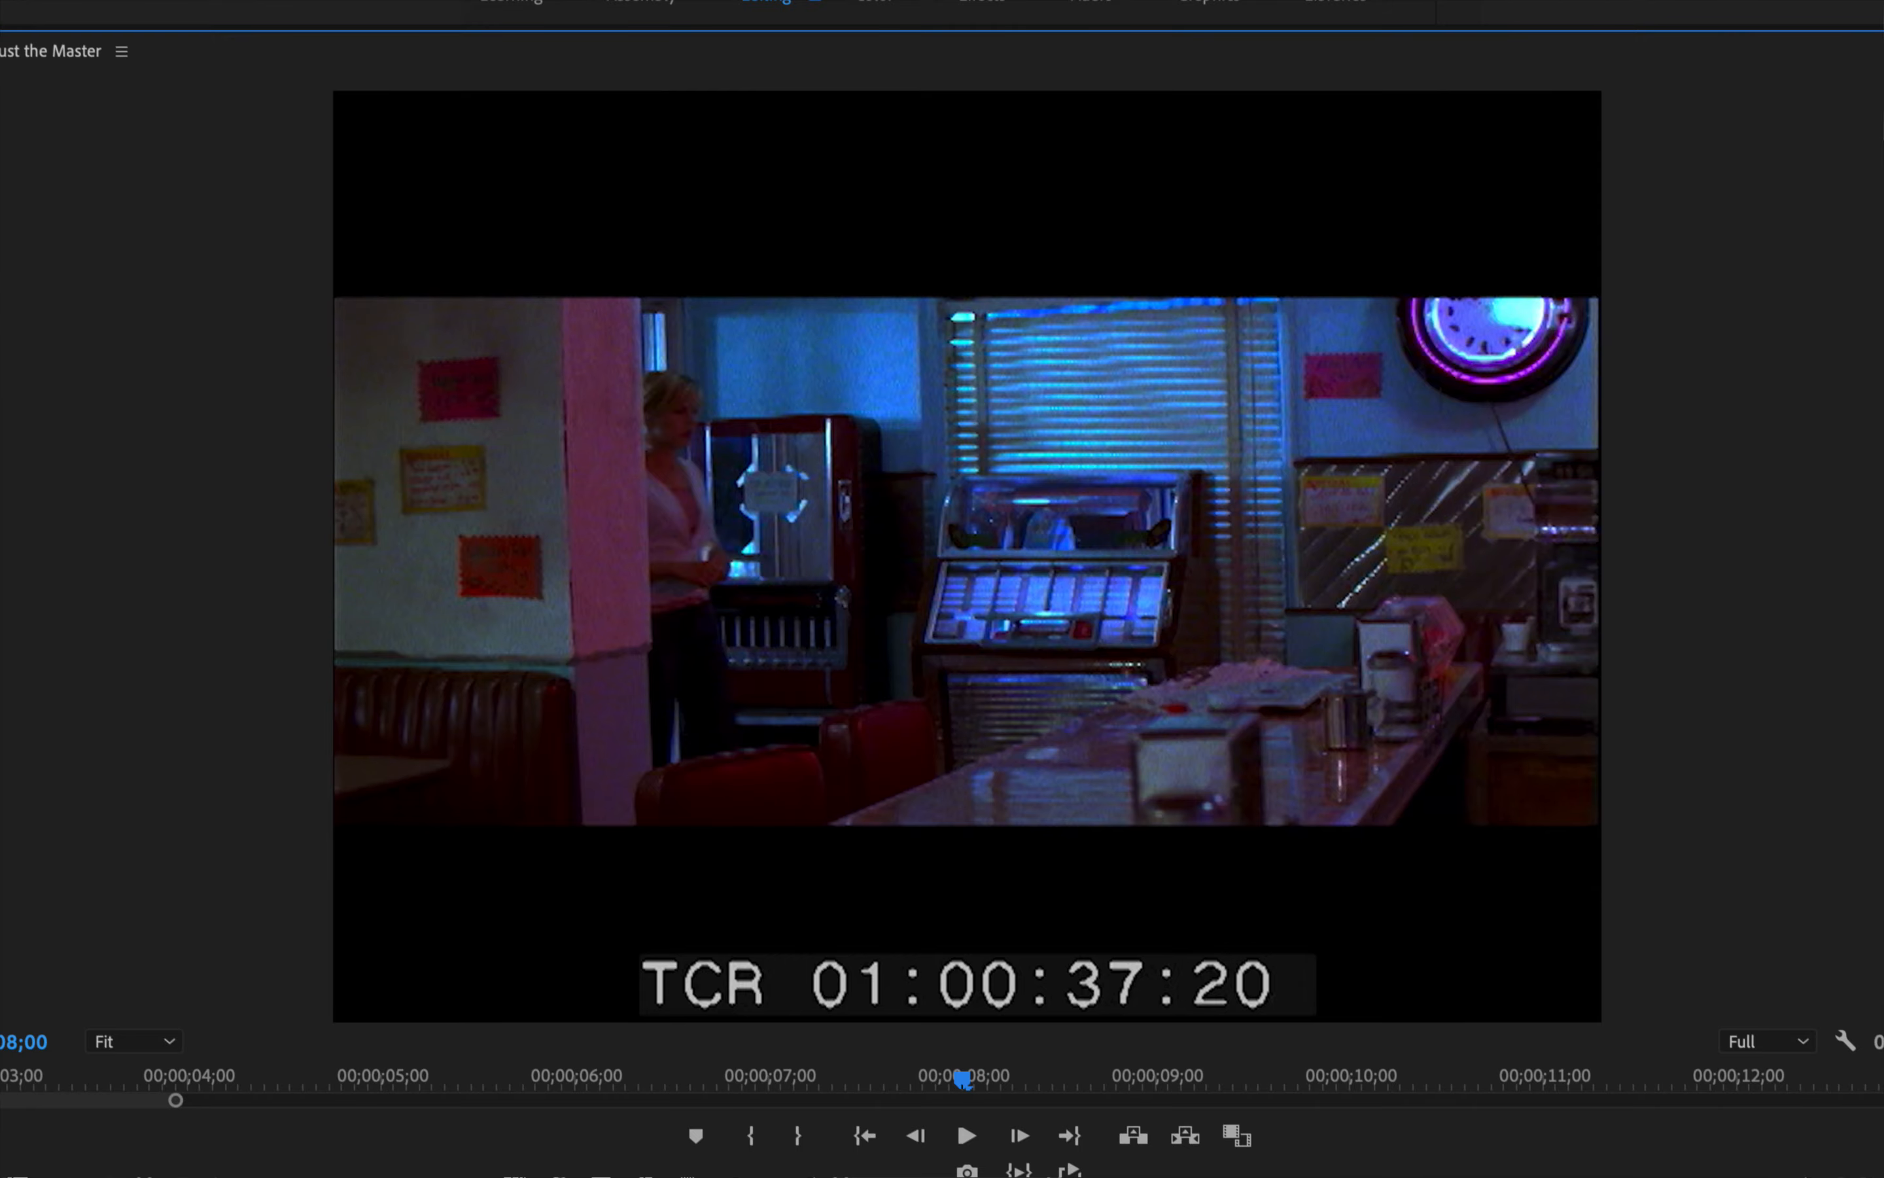
key(space)
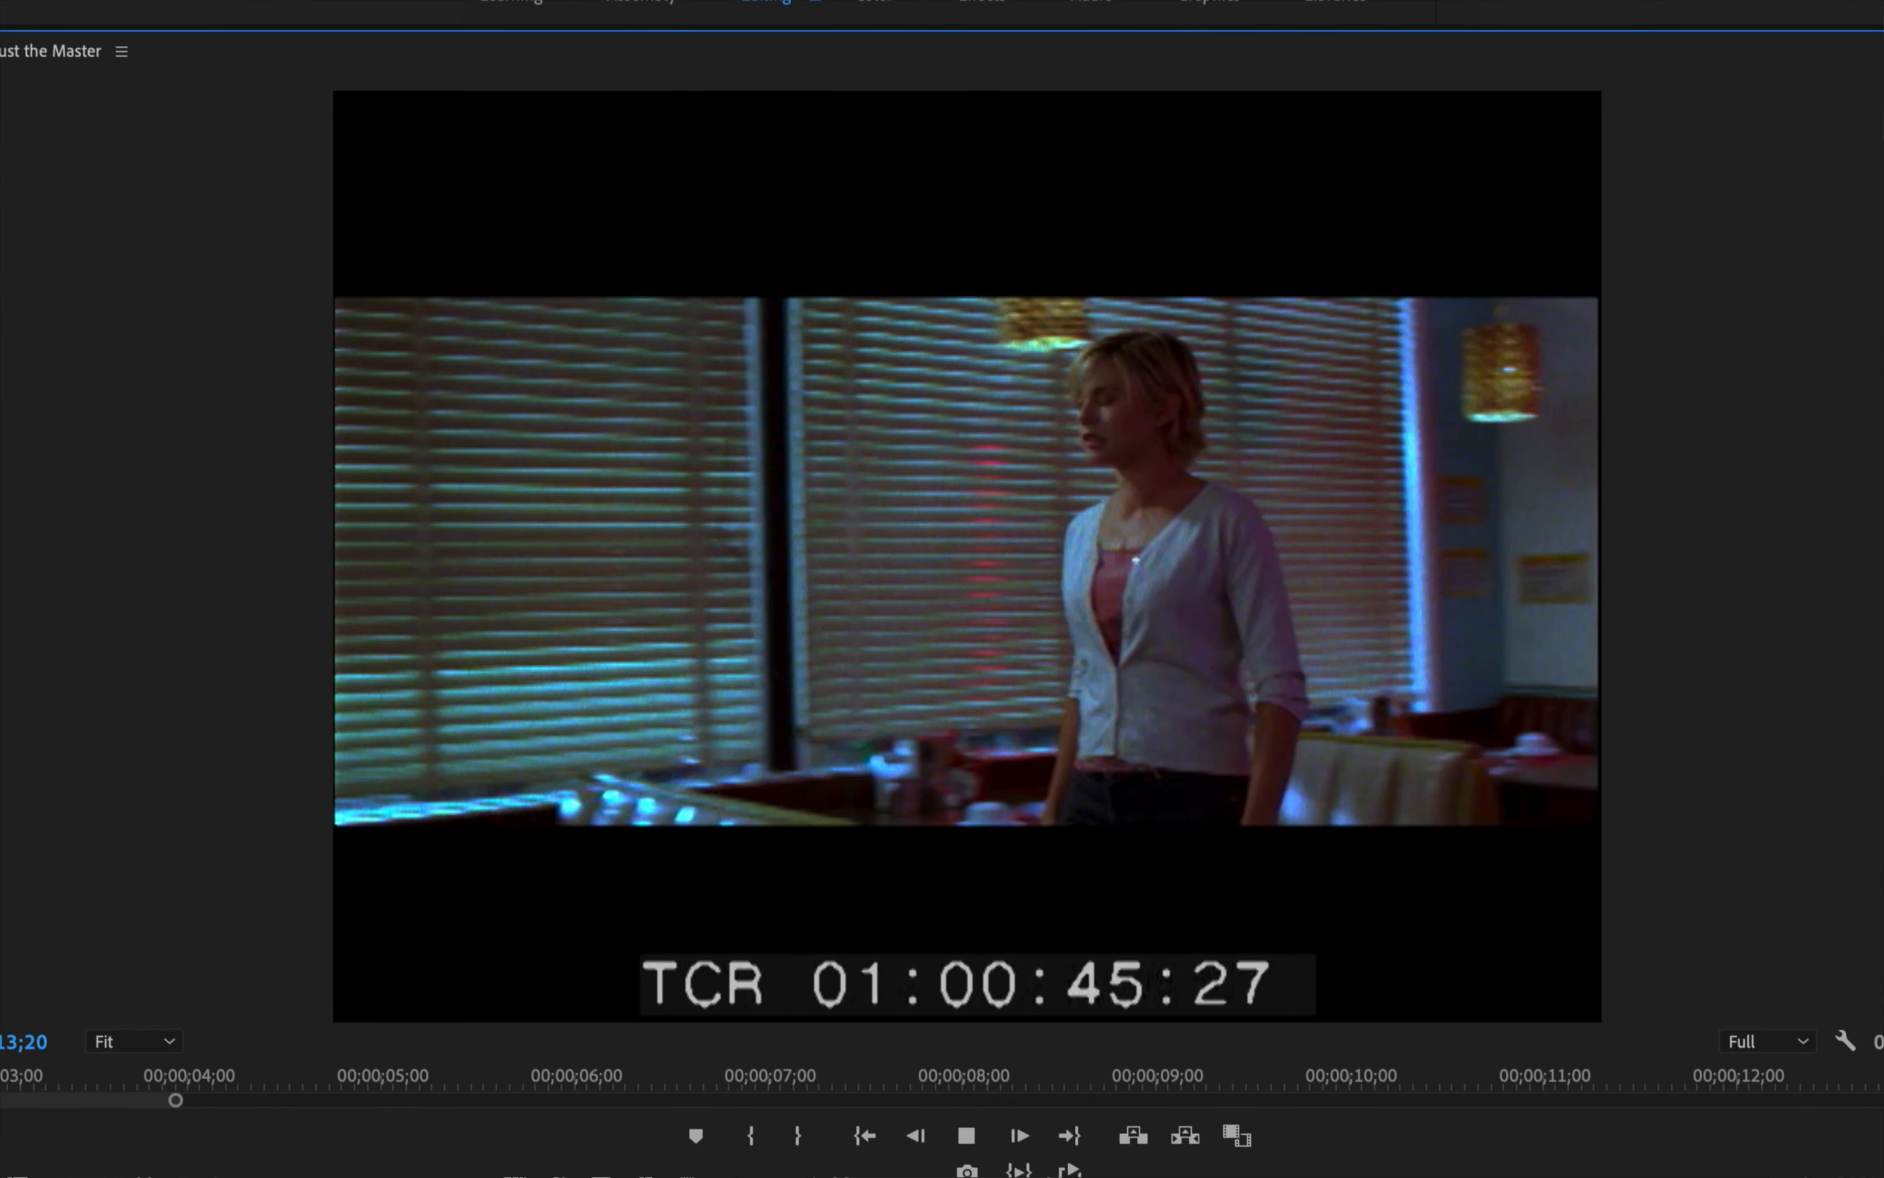
key(space)
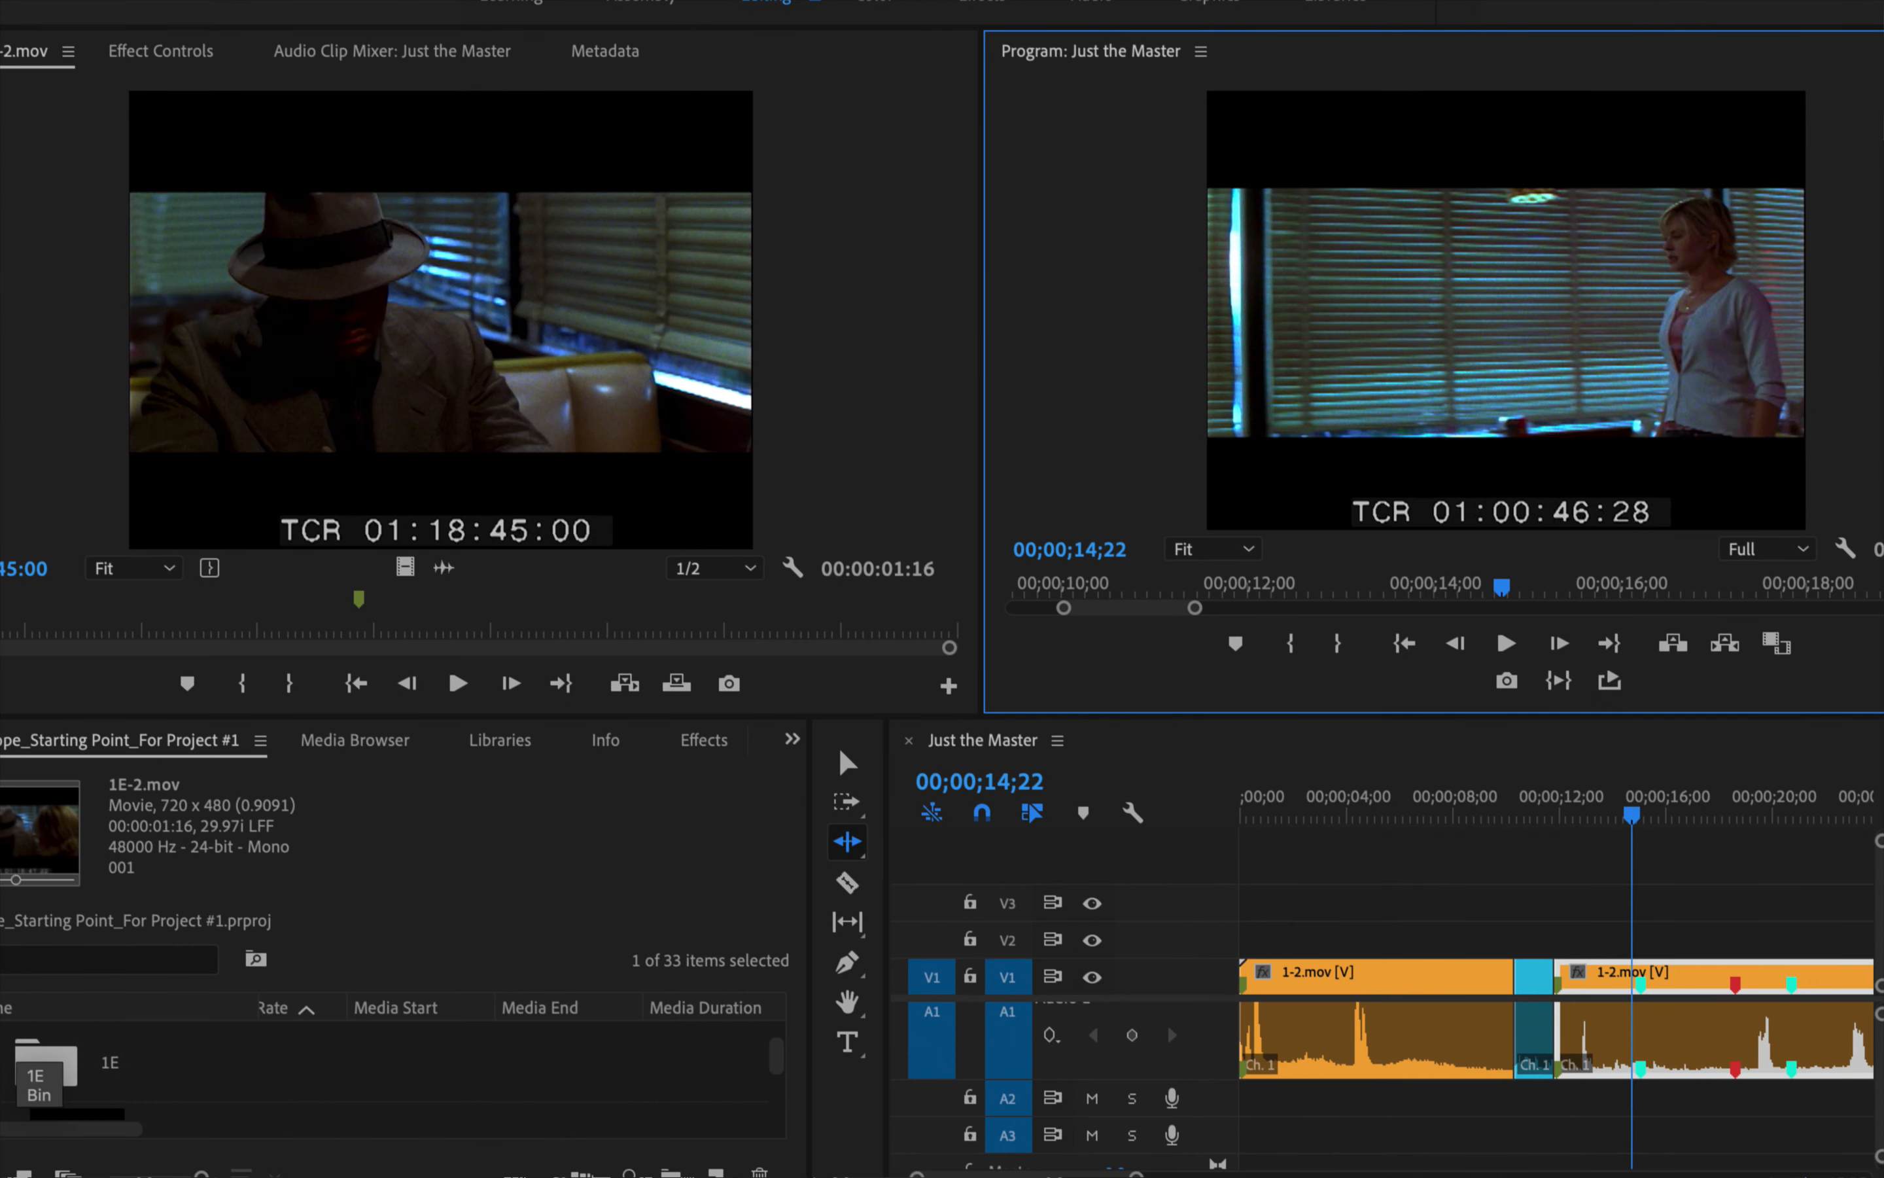
Park the Just the Master playhead at 00;00;14;28 and match that frame in the 1-2.mov source clip
key(minus)
key(minus)
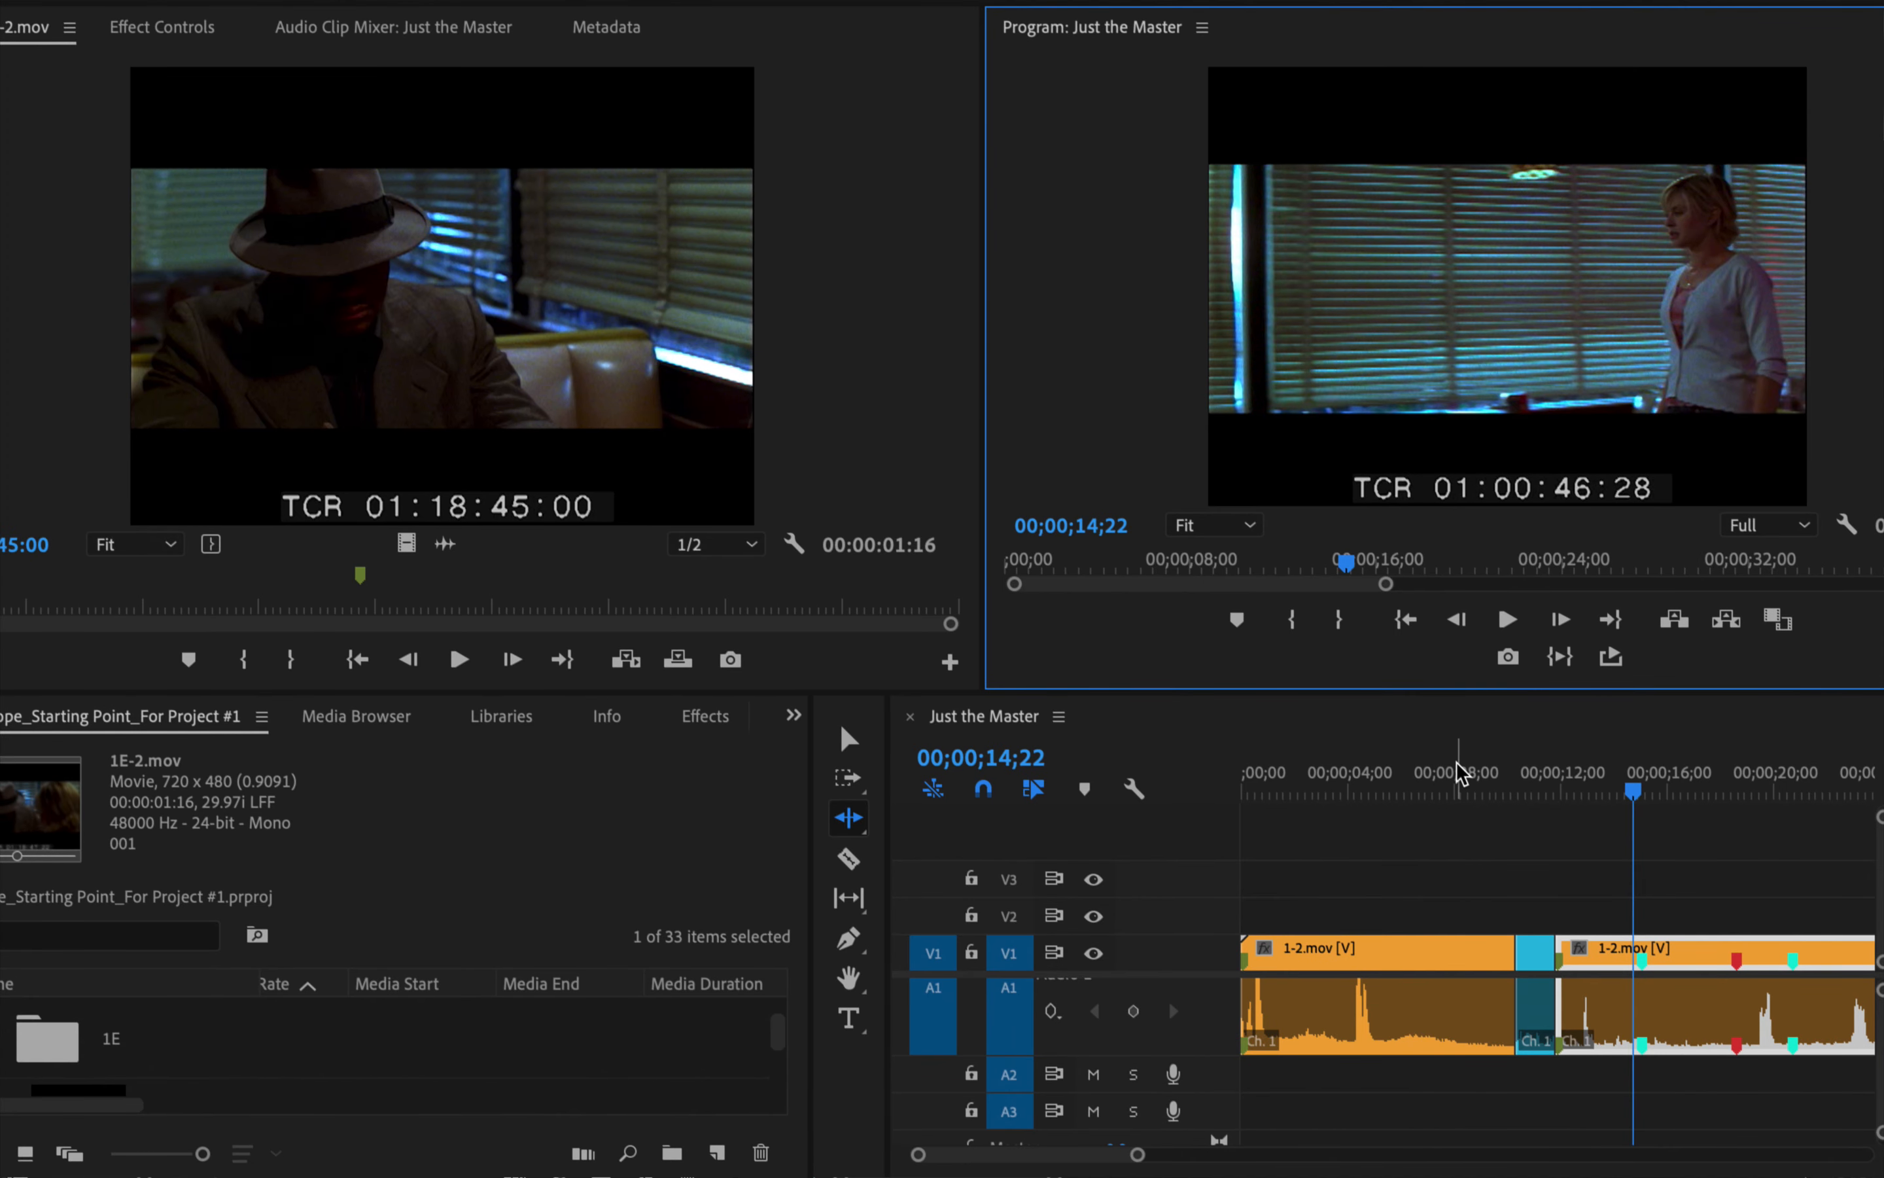
drag(1387, 584, 1881, 582)
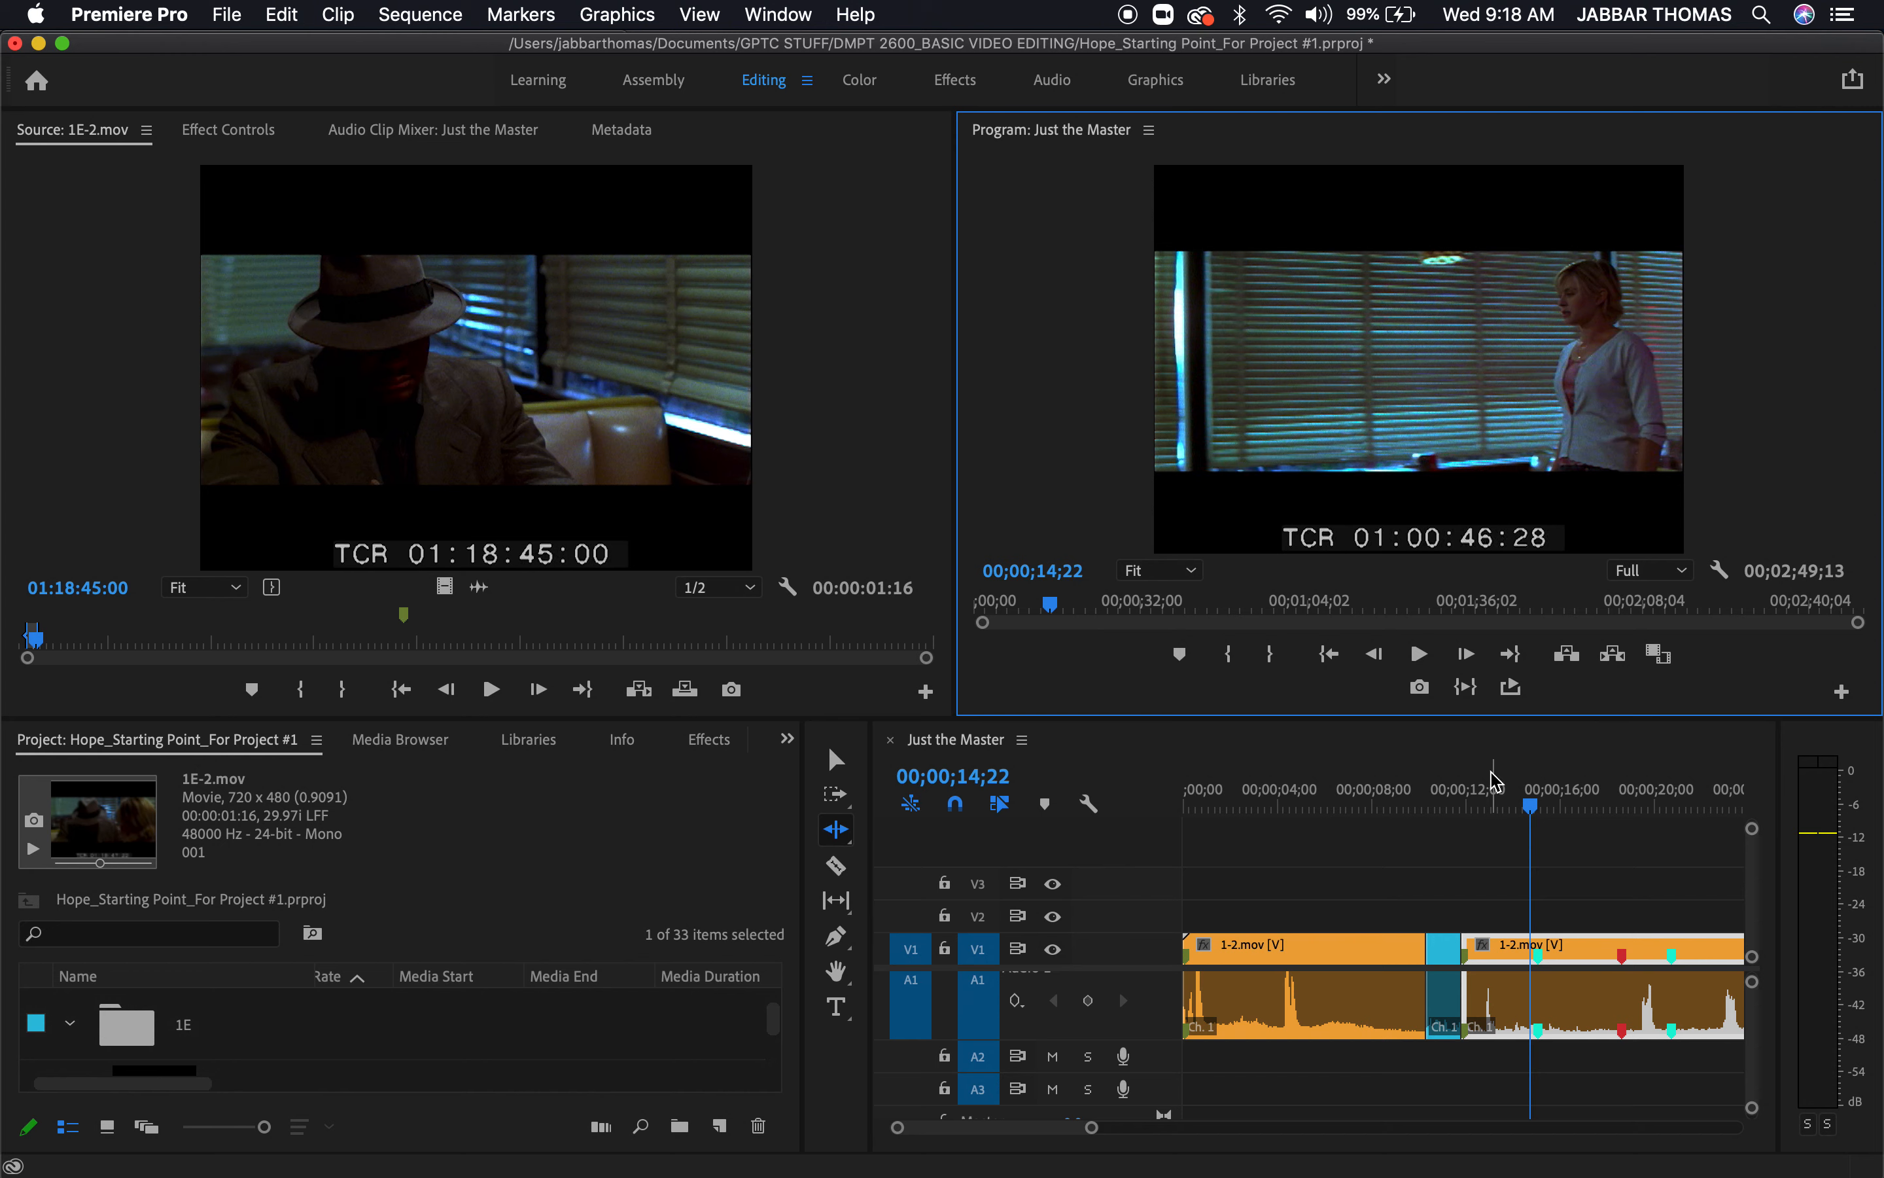
drag(1445, 790, 1536, 863)
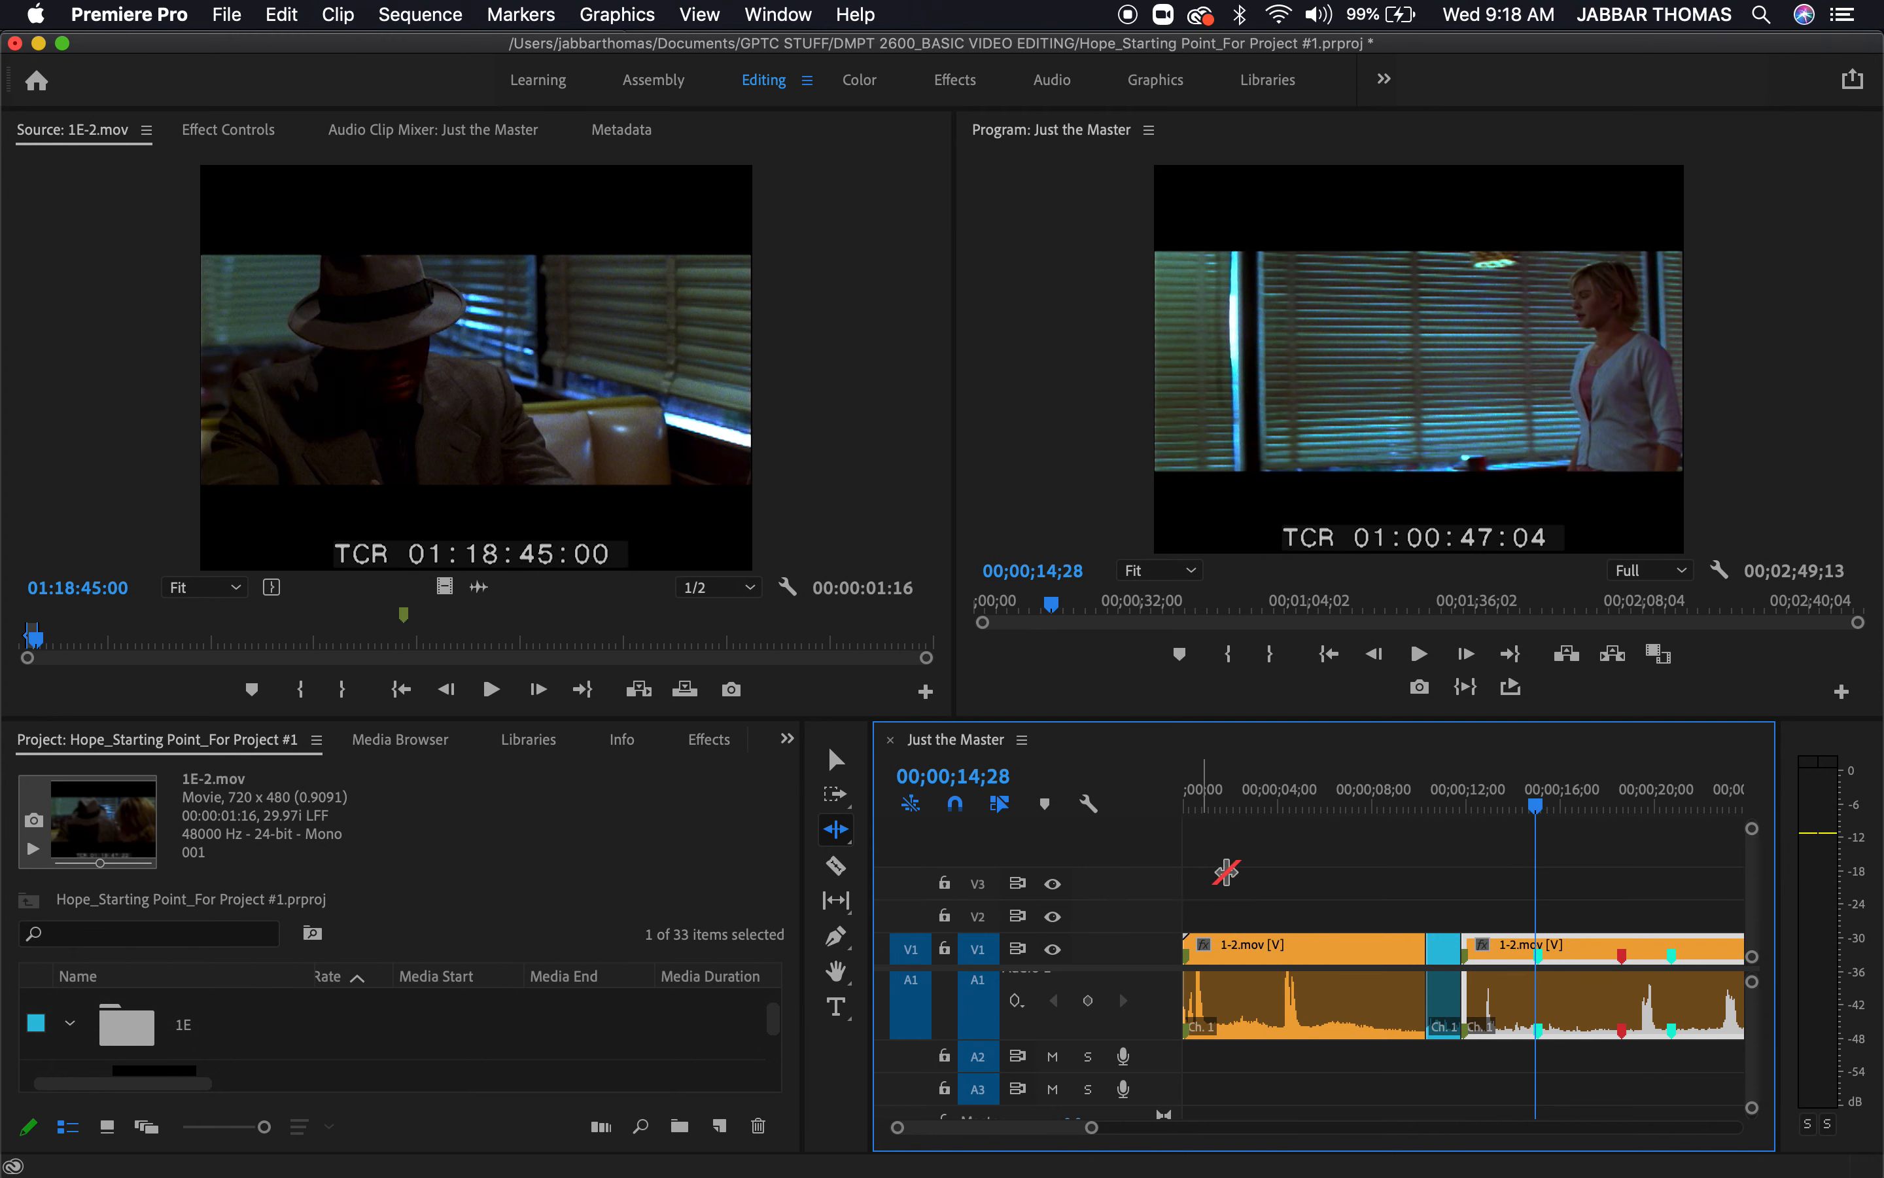
key(f)
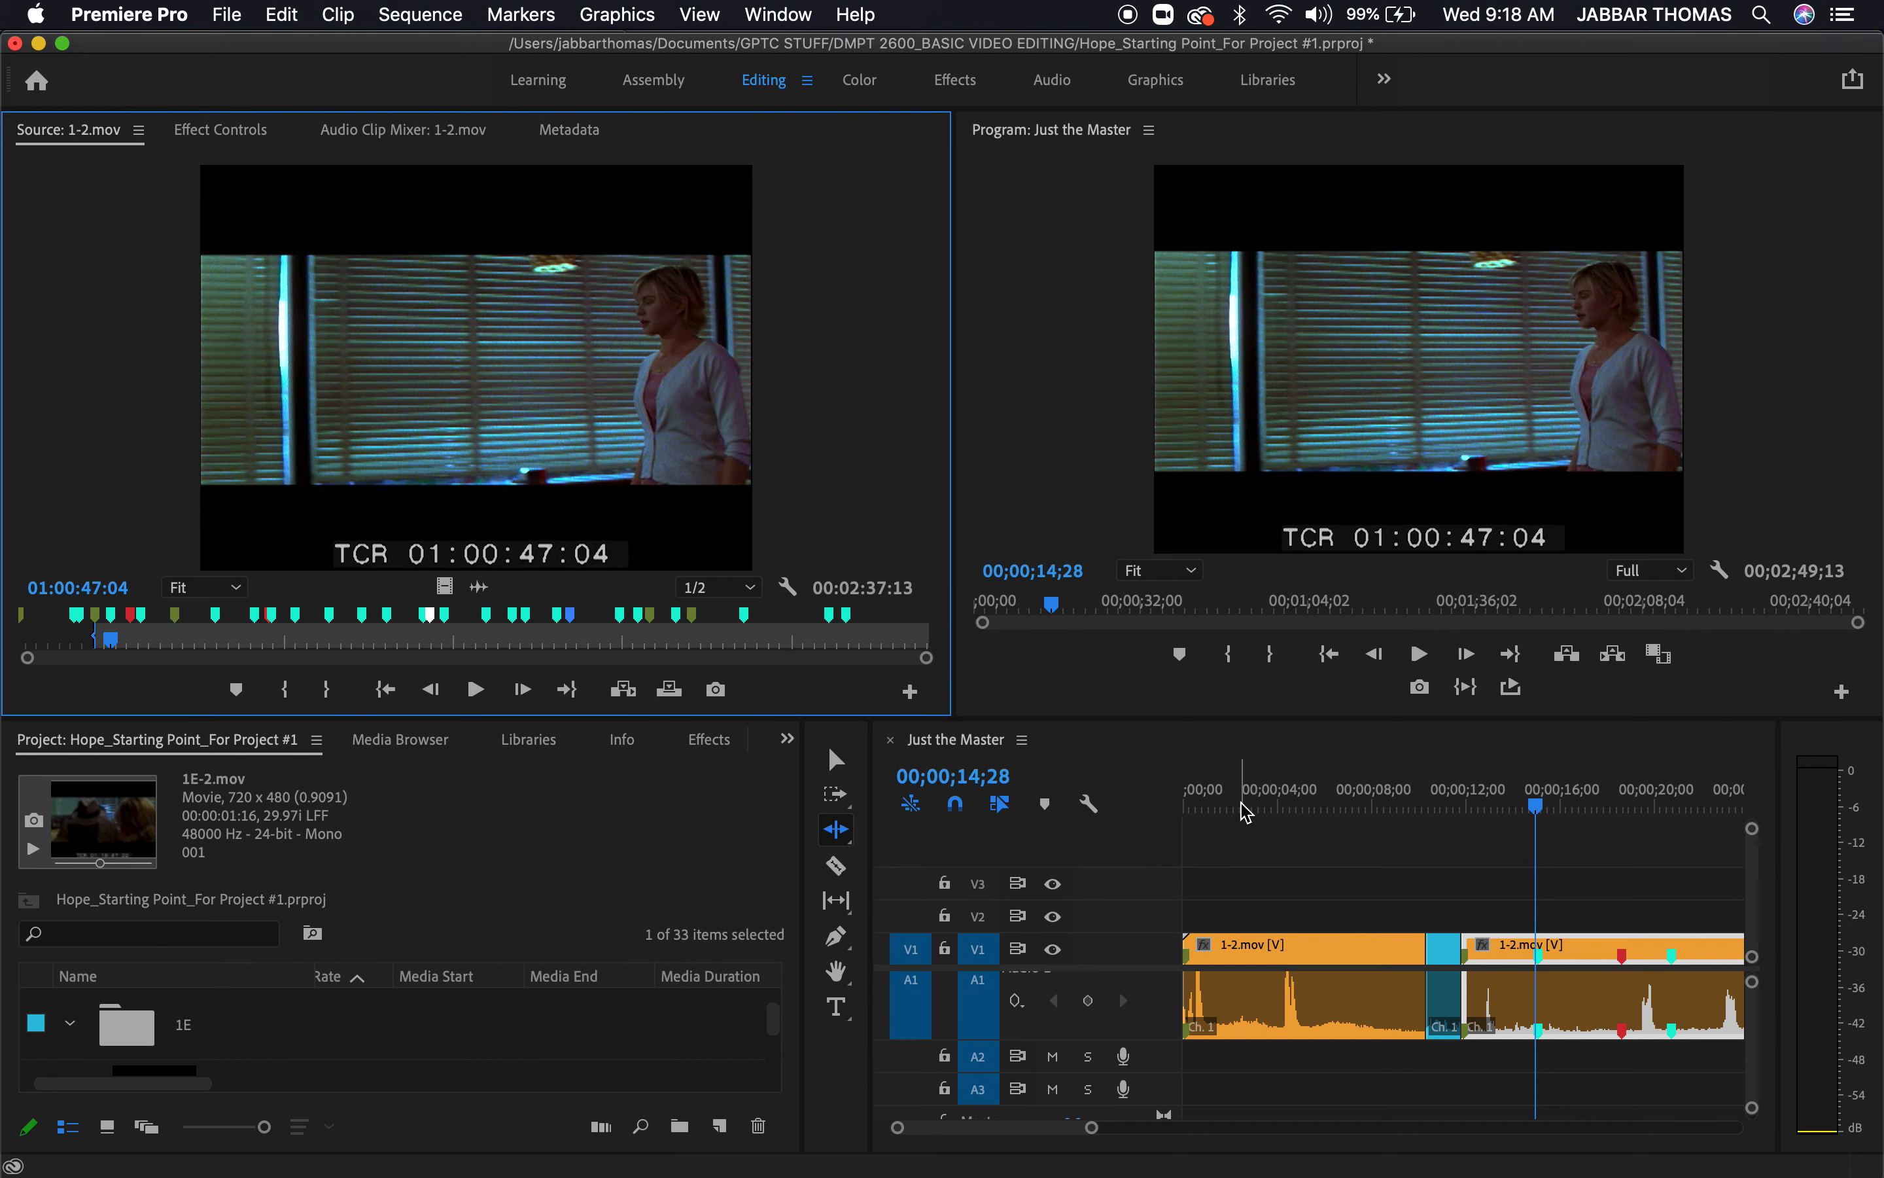
Read the details of the 1-2.mov source markers at 01:00:44:02 and 01:00:47:07
double_click(97, 629)
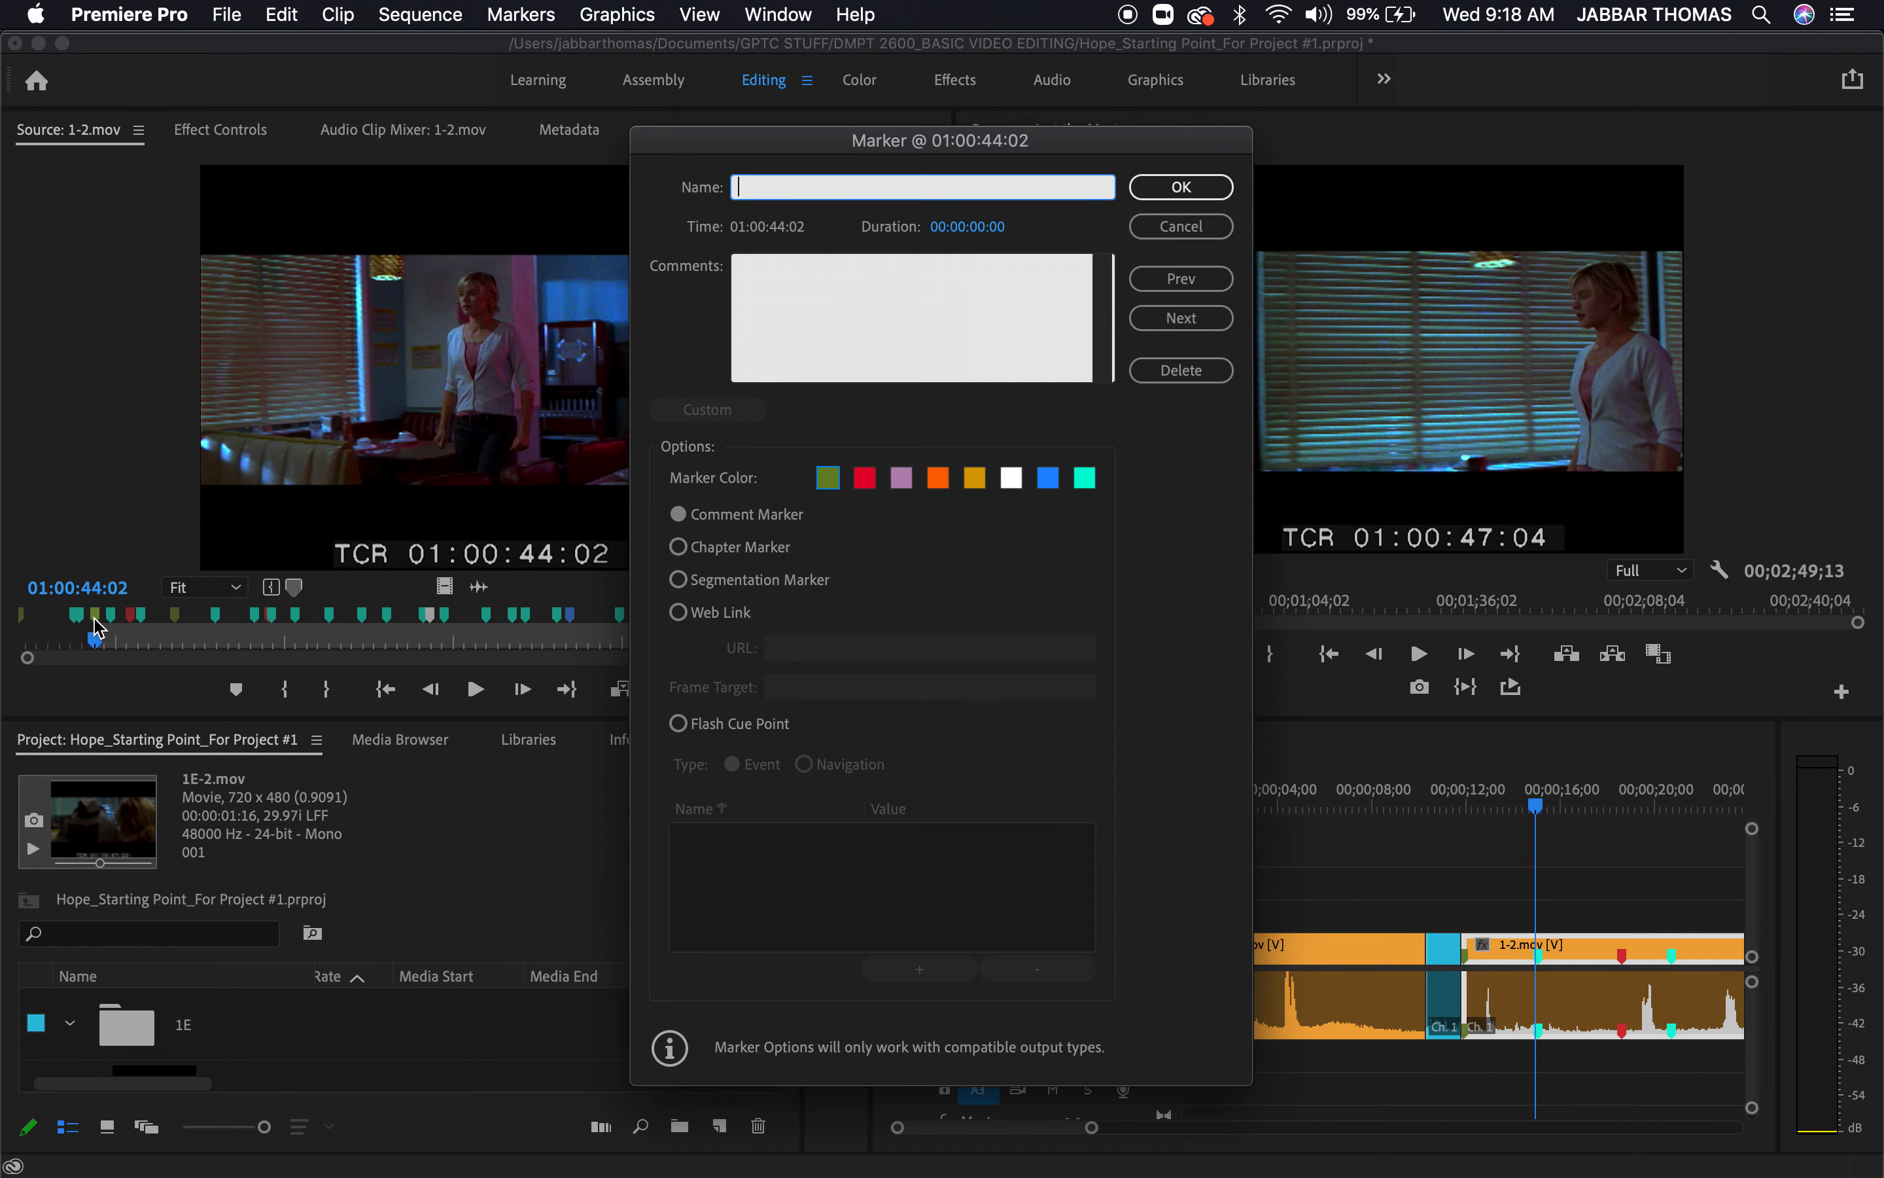
click(1180, 193)
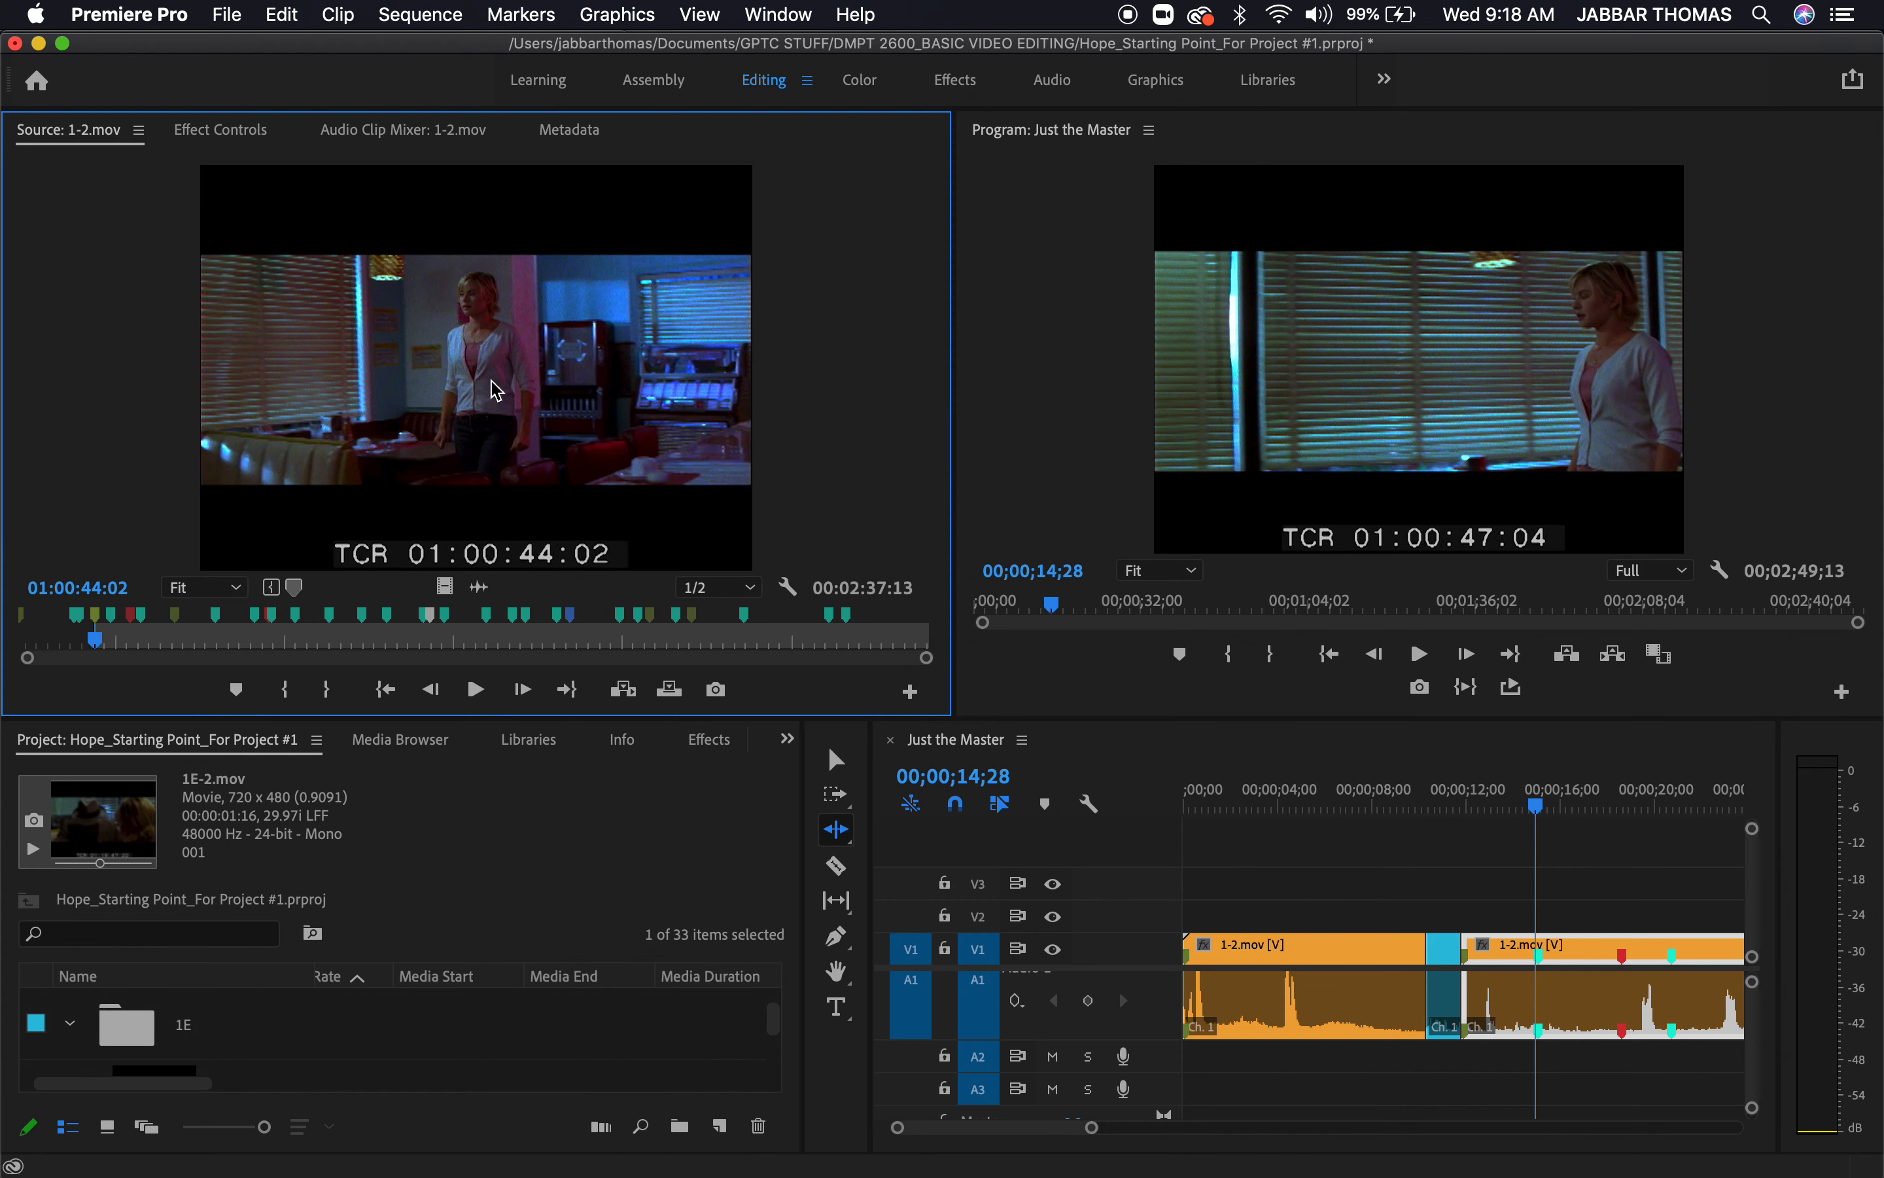
double_click(114, 621)
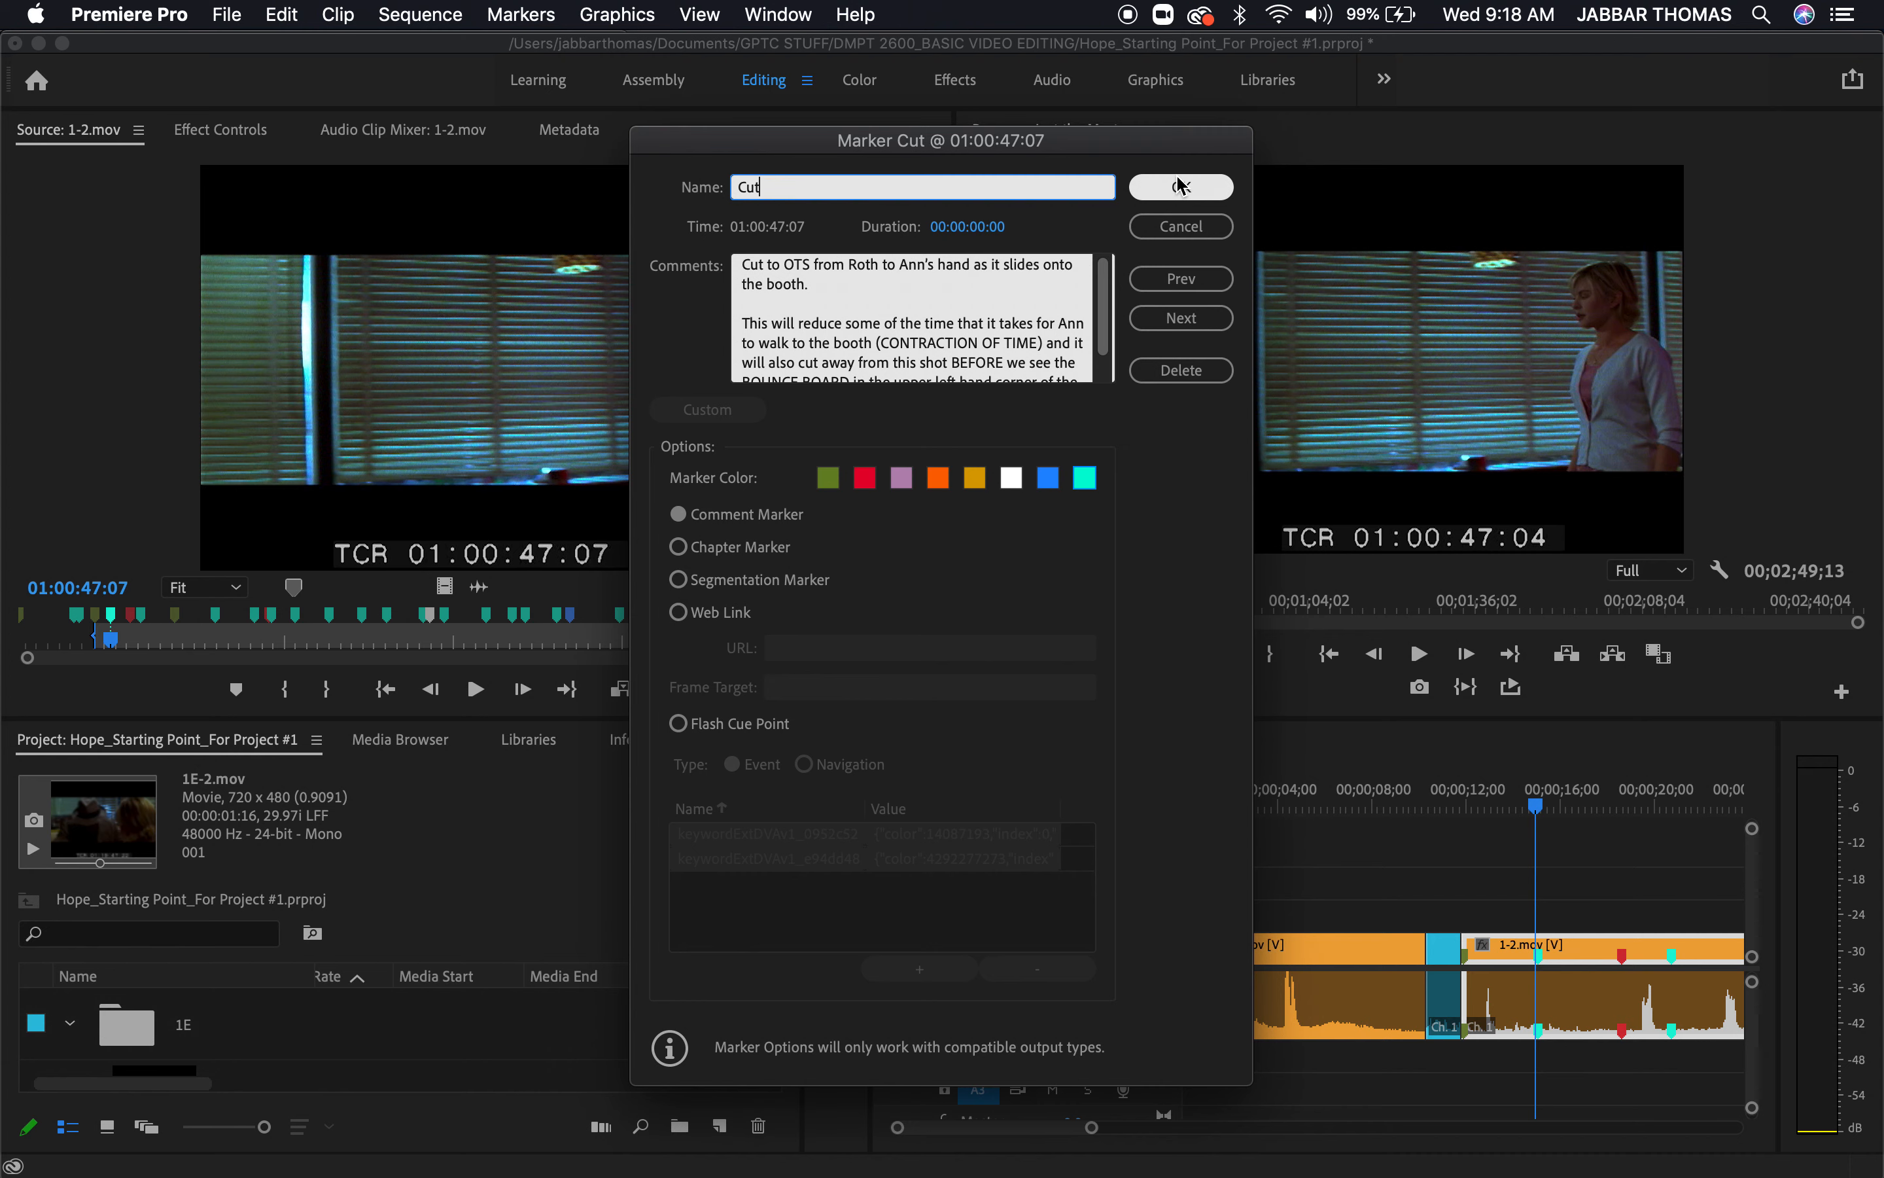
click(1180, 189)
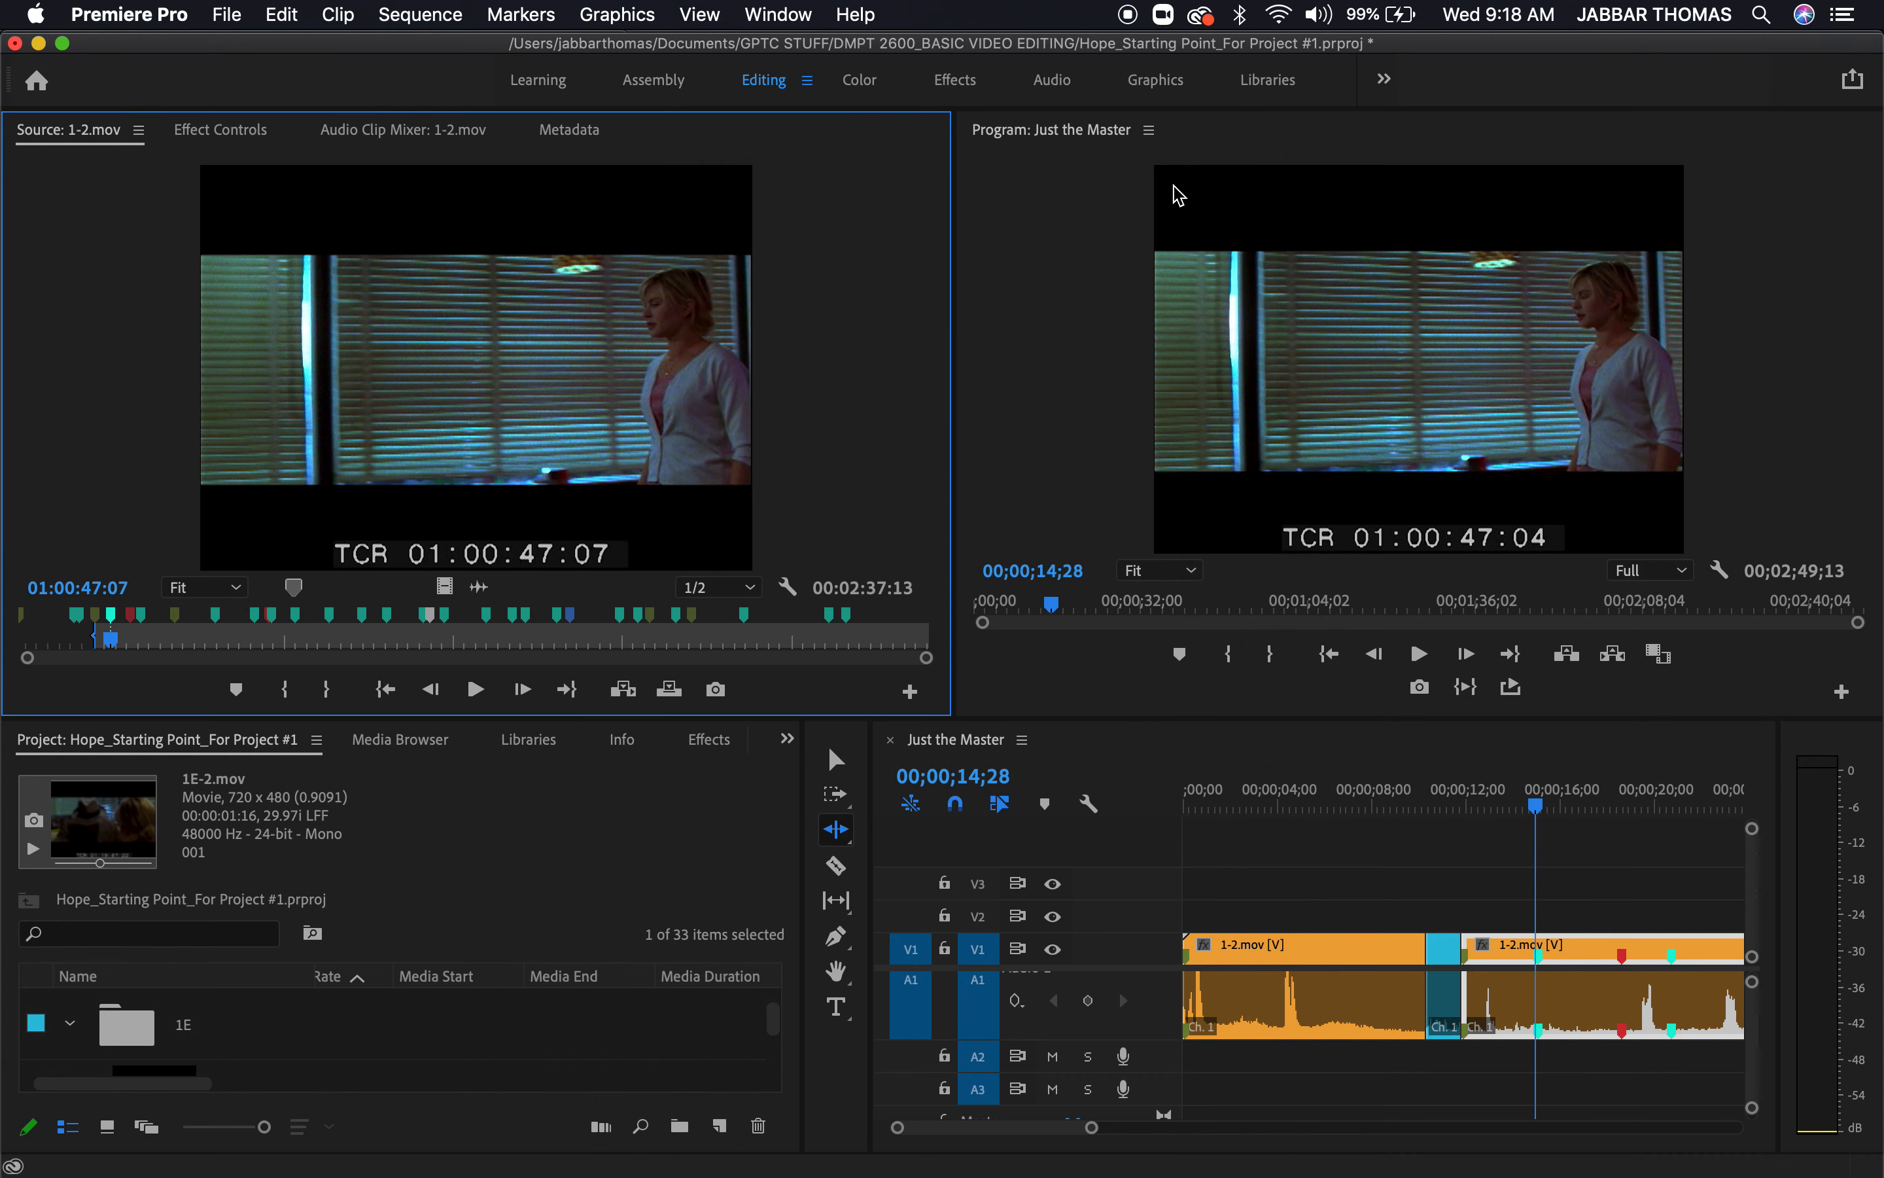
Place the sequence playhead at 00;00;15;01 and review the comments of the source clip's Cut marker at 01:00:47:07
drag(1471, 806, 1537, 811)
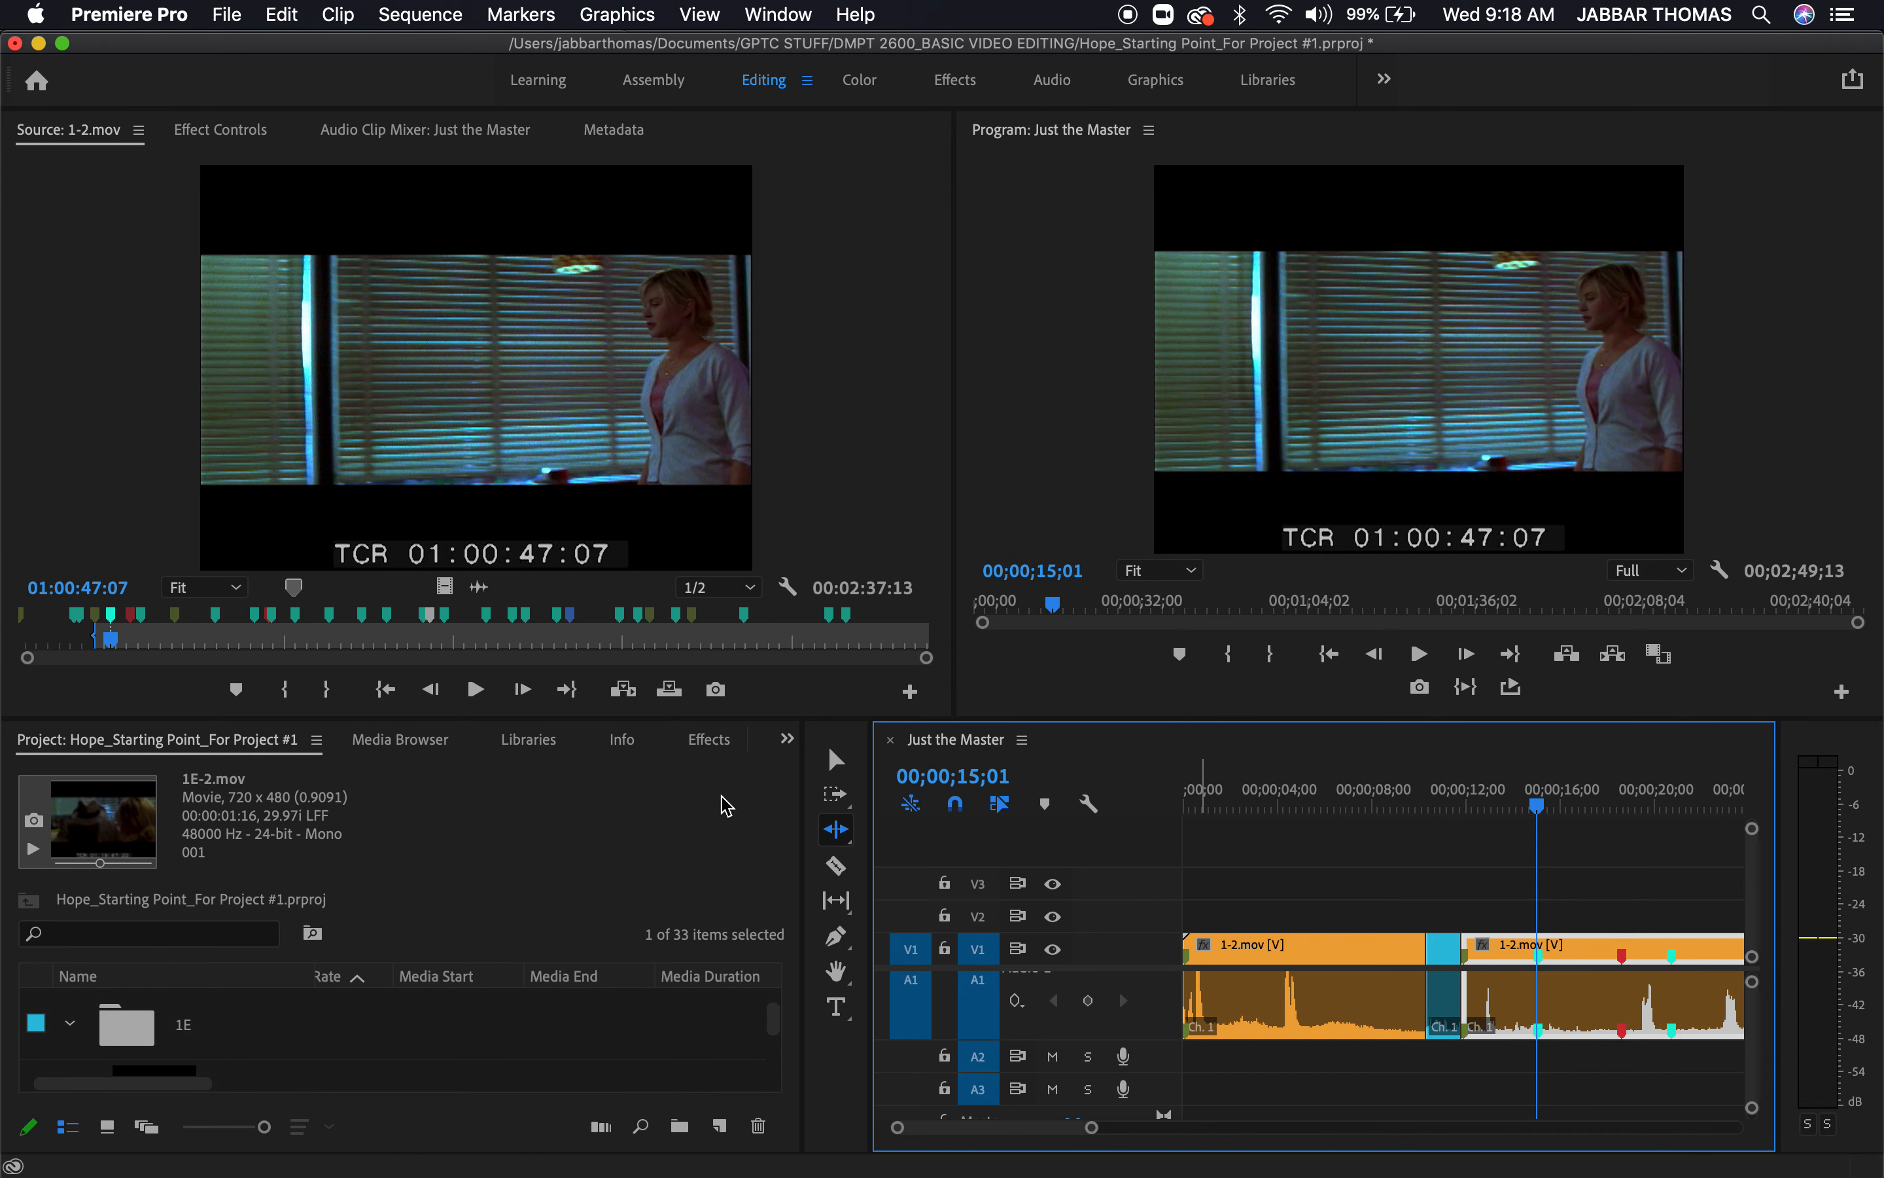
double_click(115, 629)
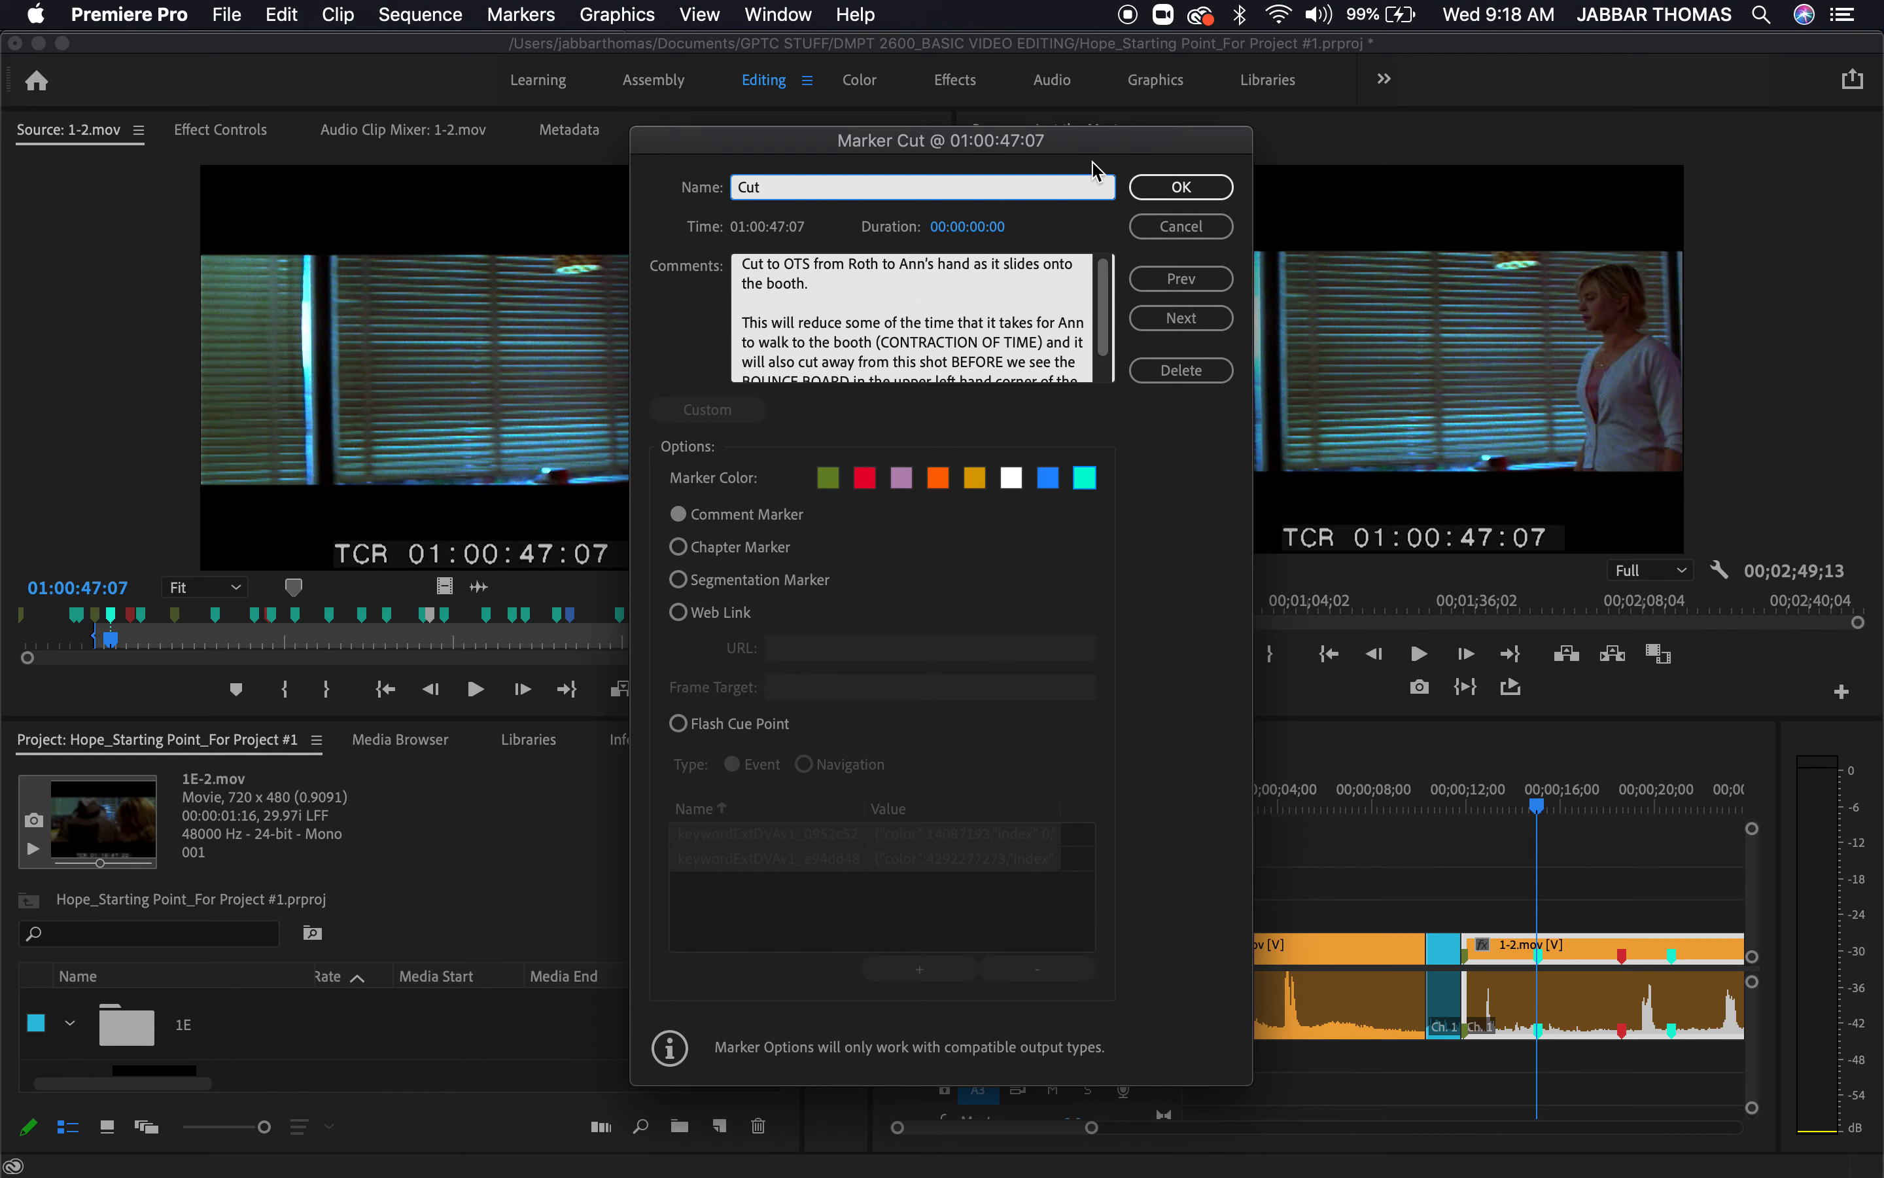
drag(1085, 152, 738, 36)
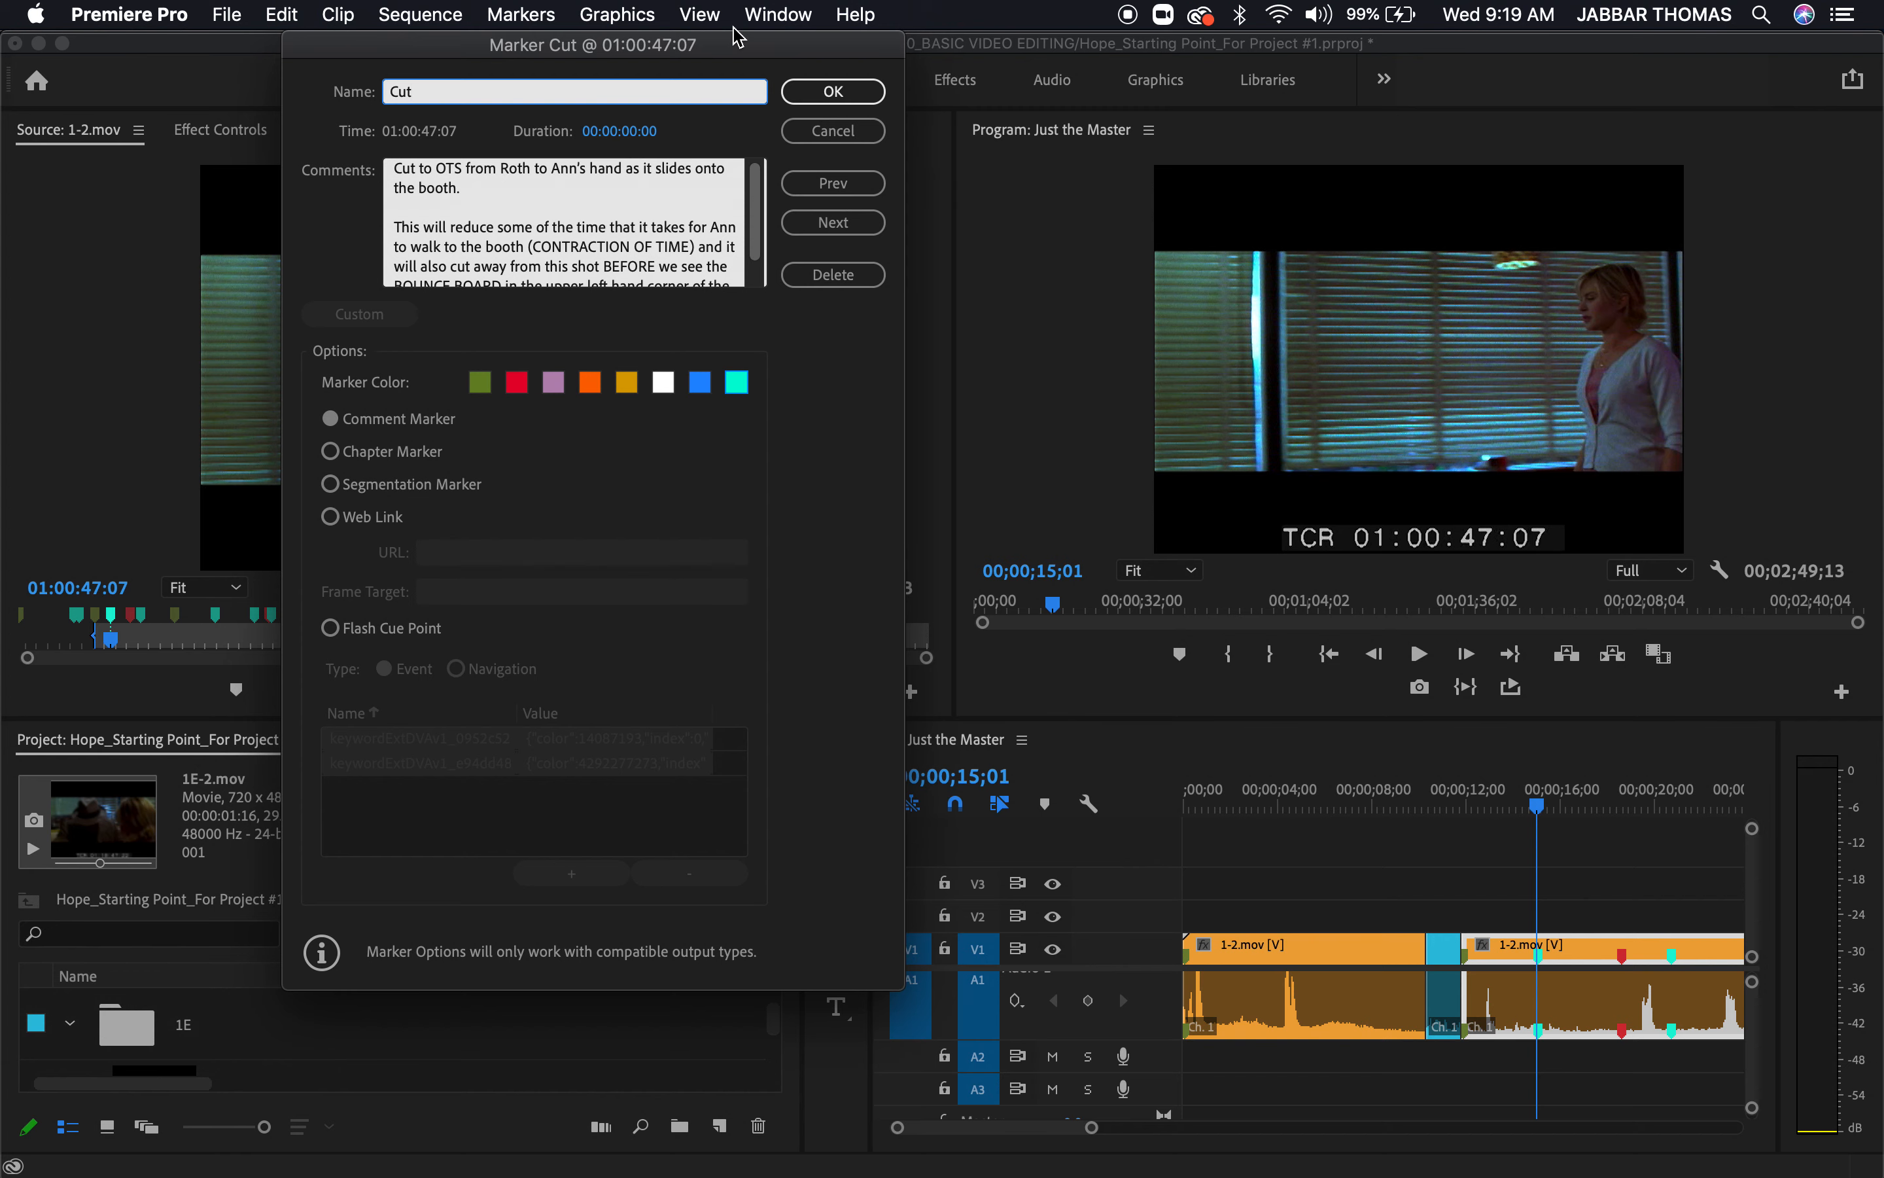
click(831, 94)
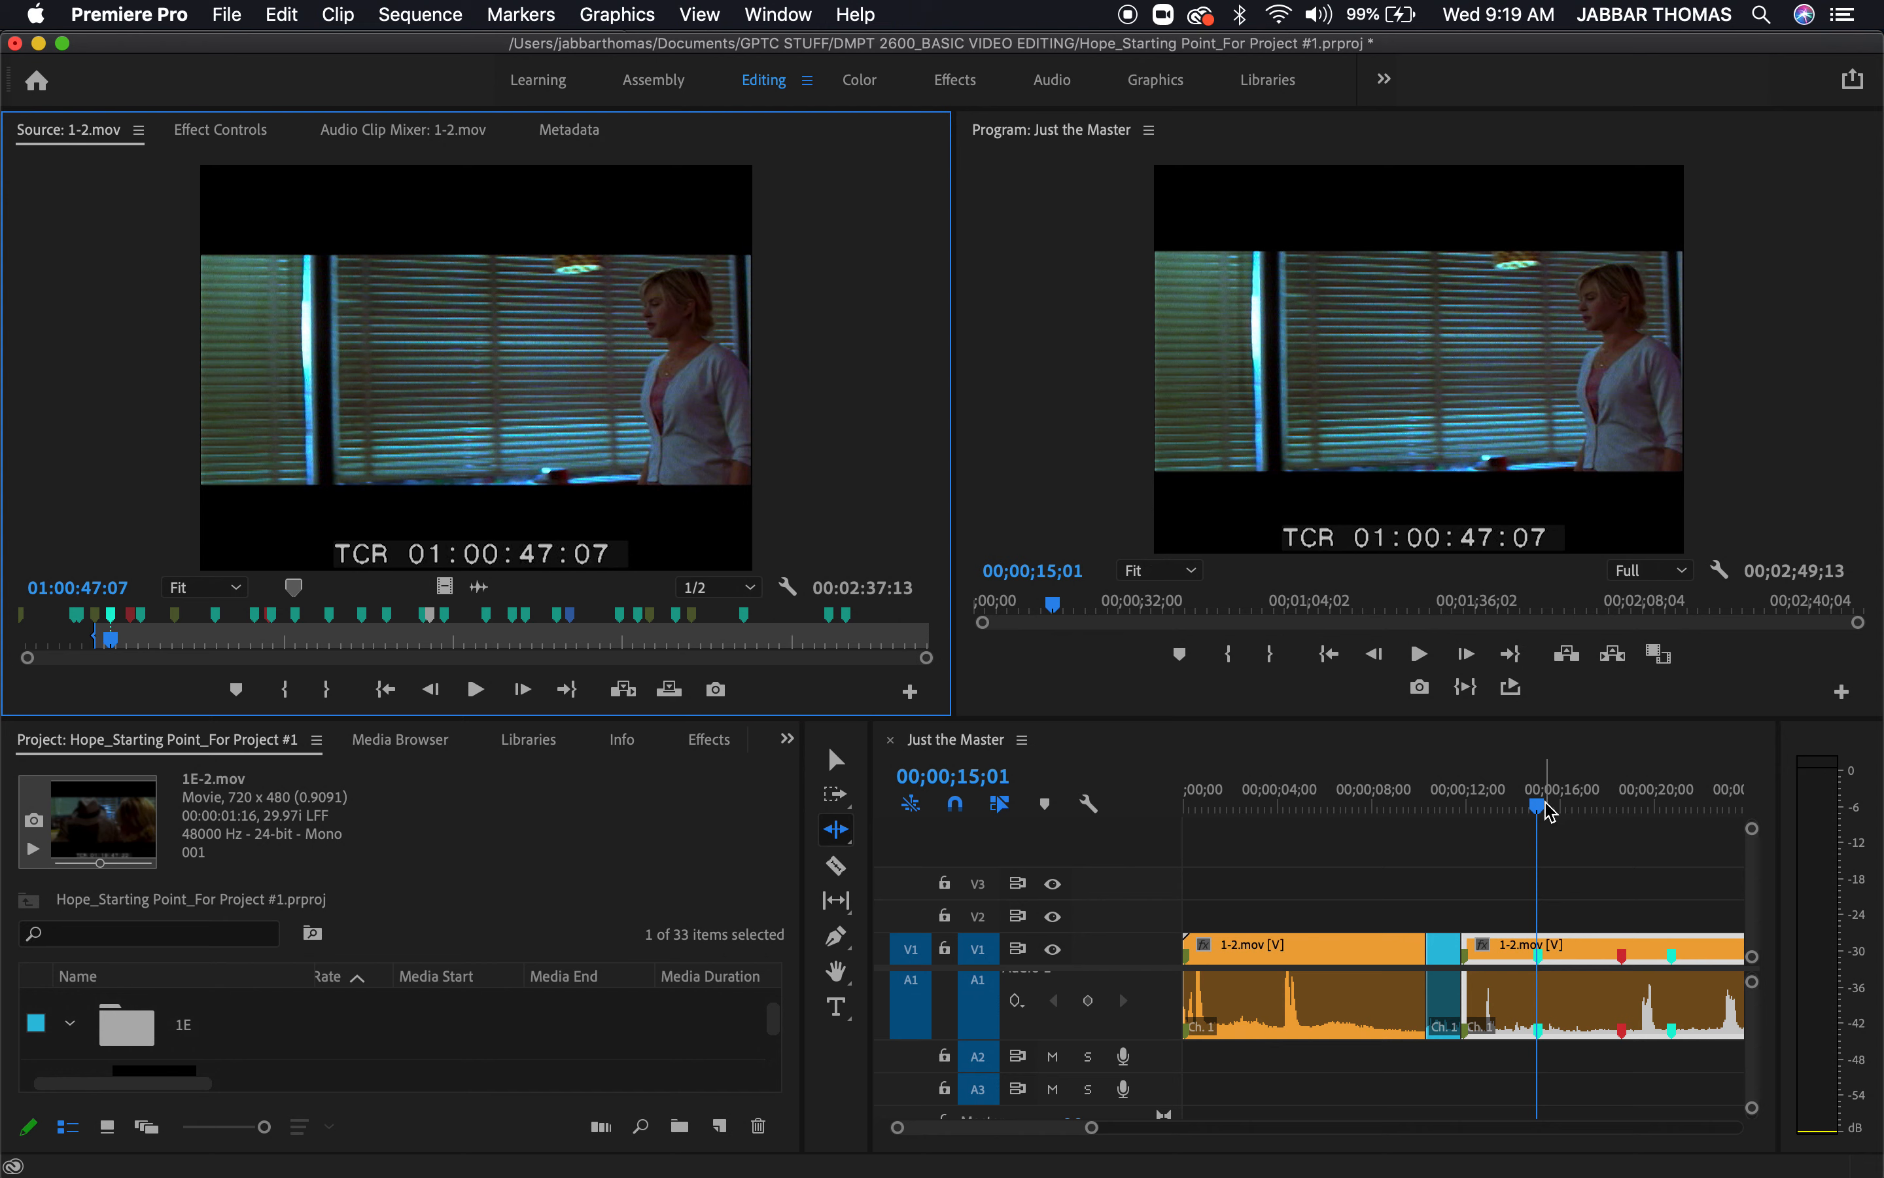
Inspect the sequence frame at 00;00;19;04 at full panel size, then return the playhead to the cut point at 00;00;15;01
drag(1550, 812, 1634, 814)
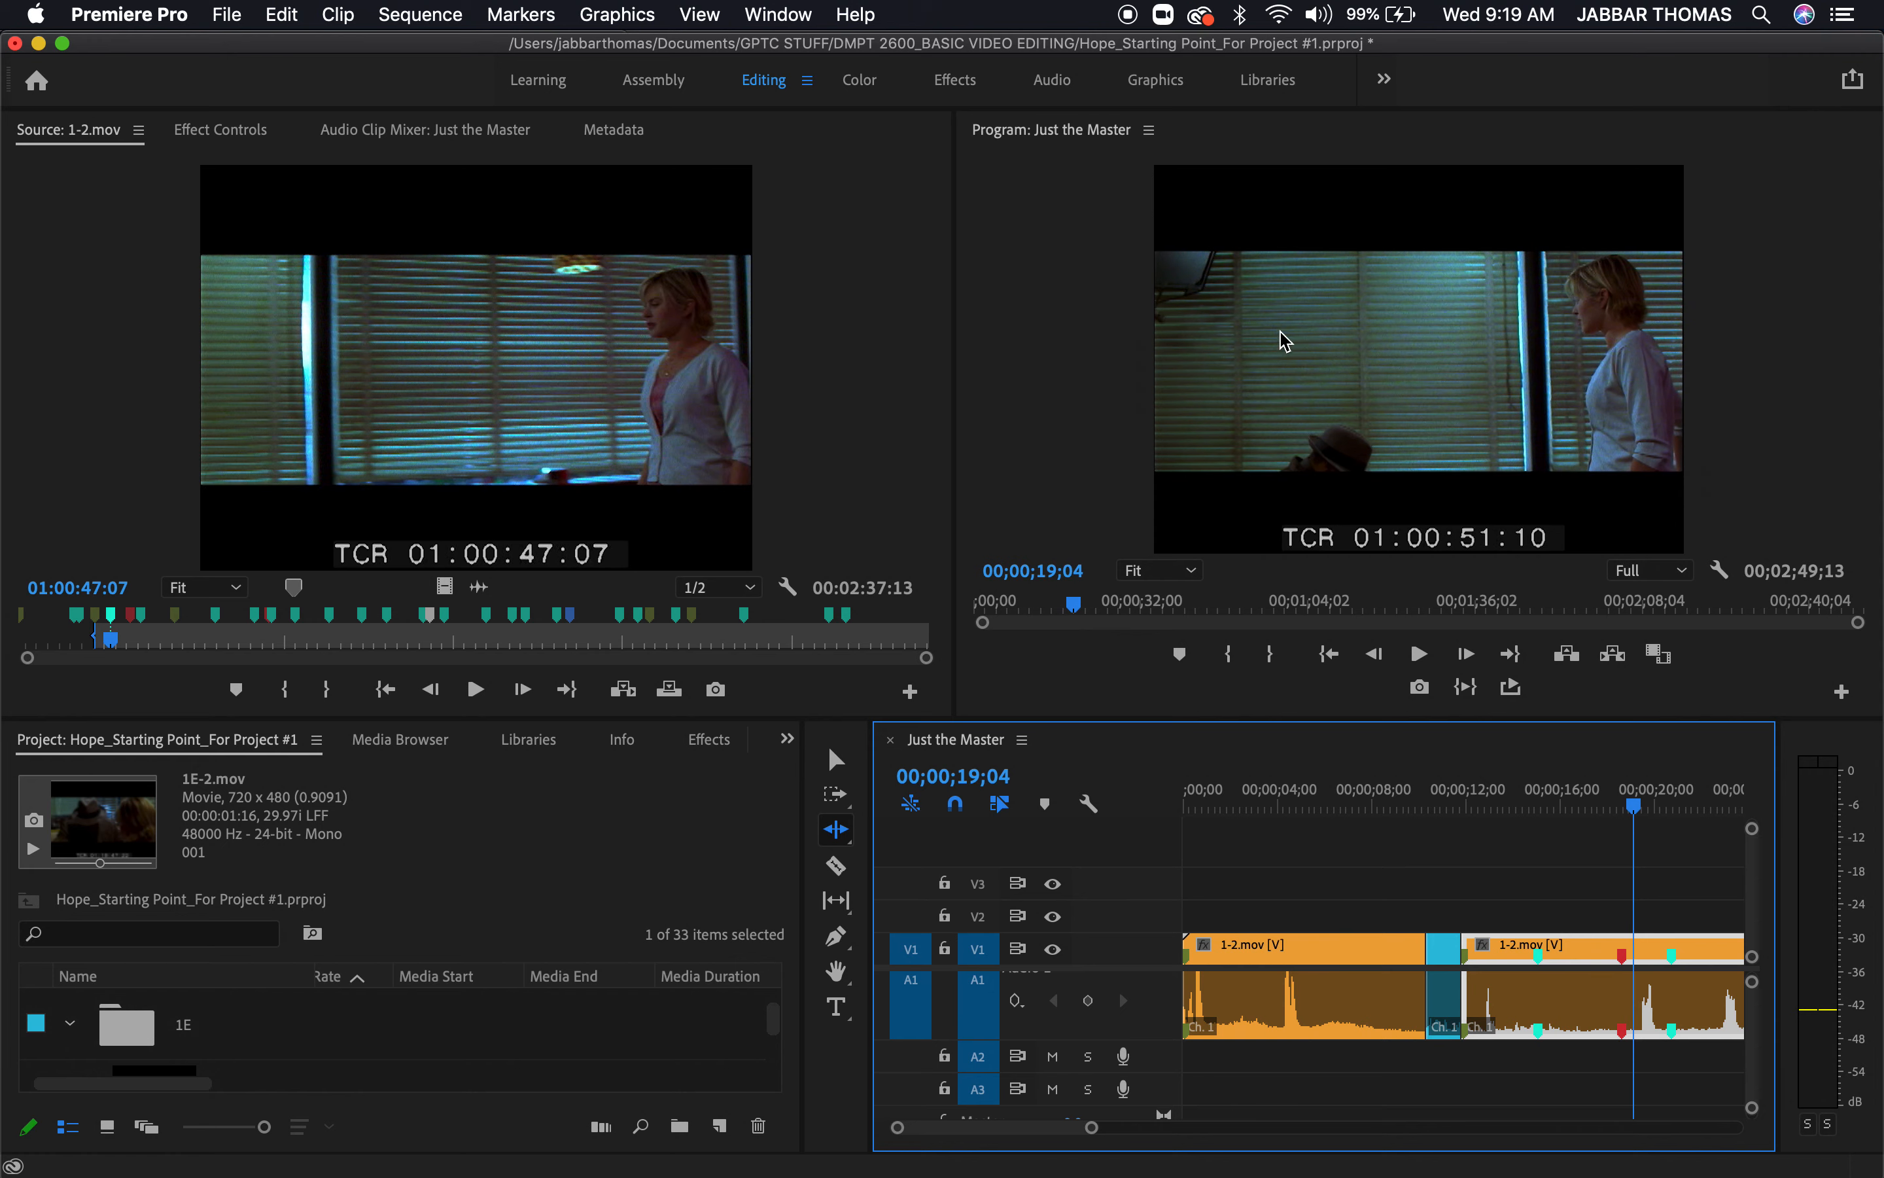
key(grave)
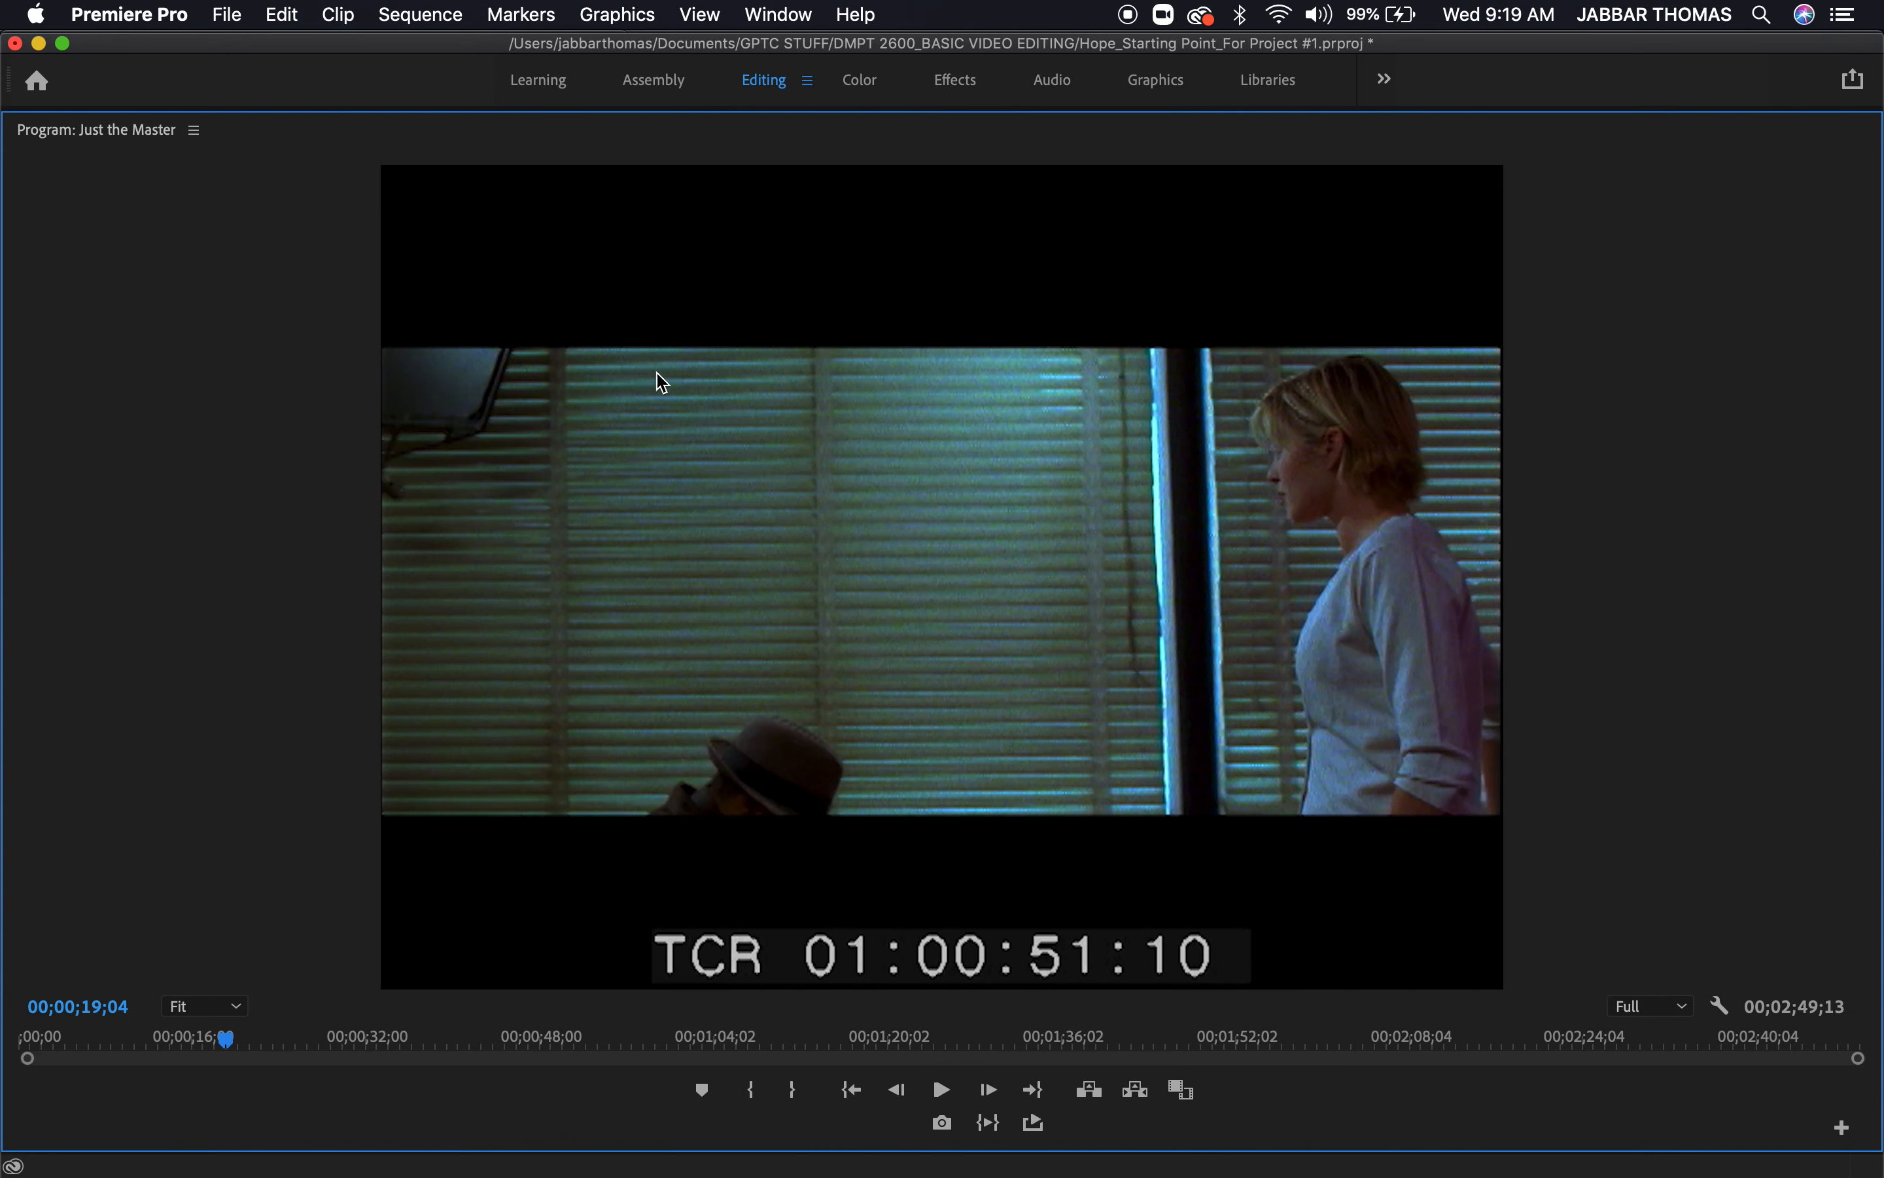
key(grave)
drag(1632, 808, 1537, 811)
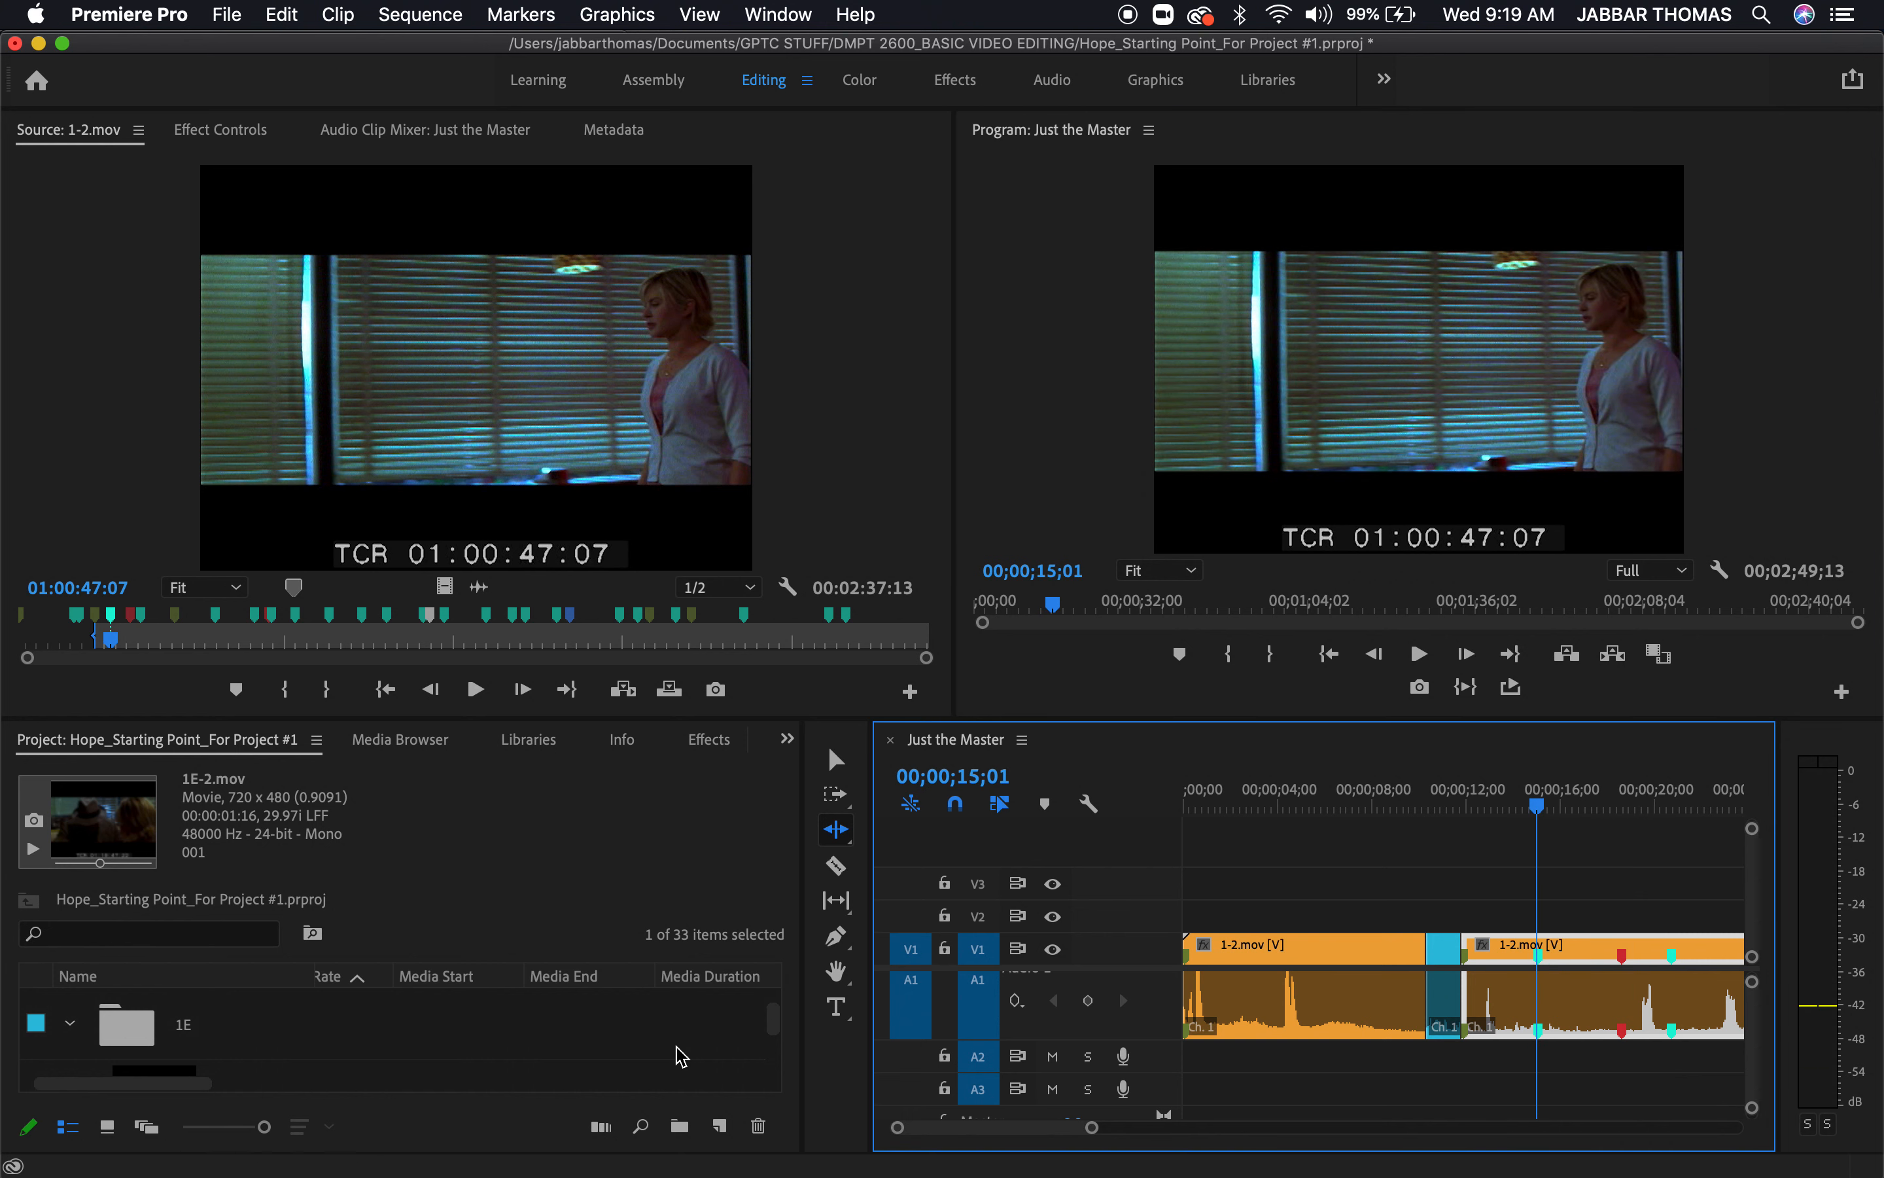
Look through the project's clips for a suitable over-the-shoulder take and open 1C-1.mov as the source clip
click(500, 884)
key(grave)
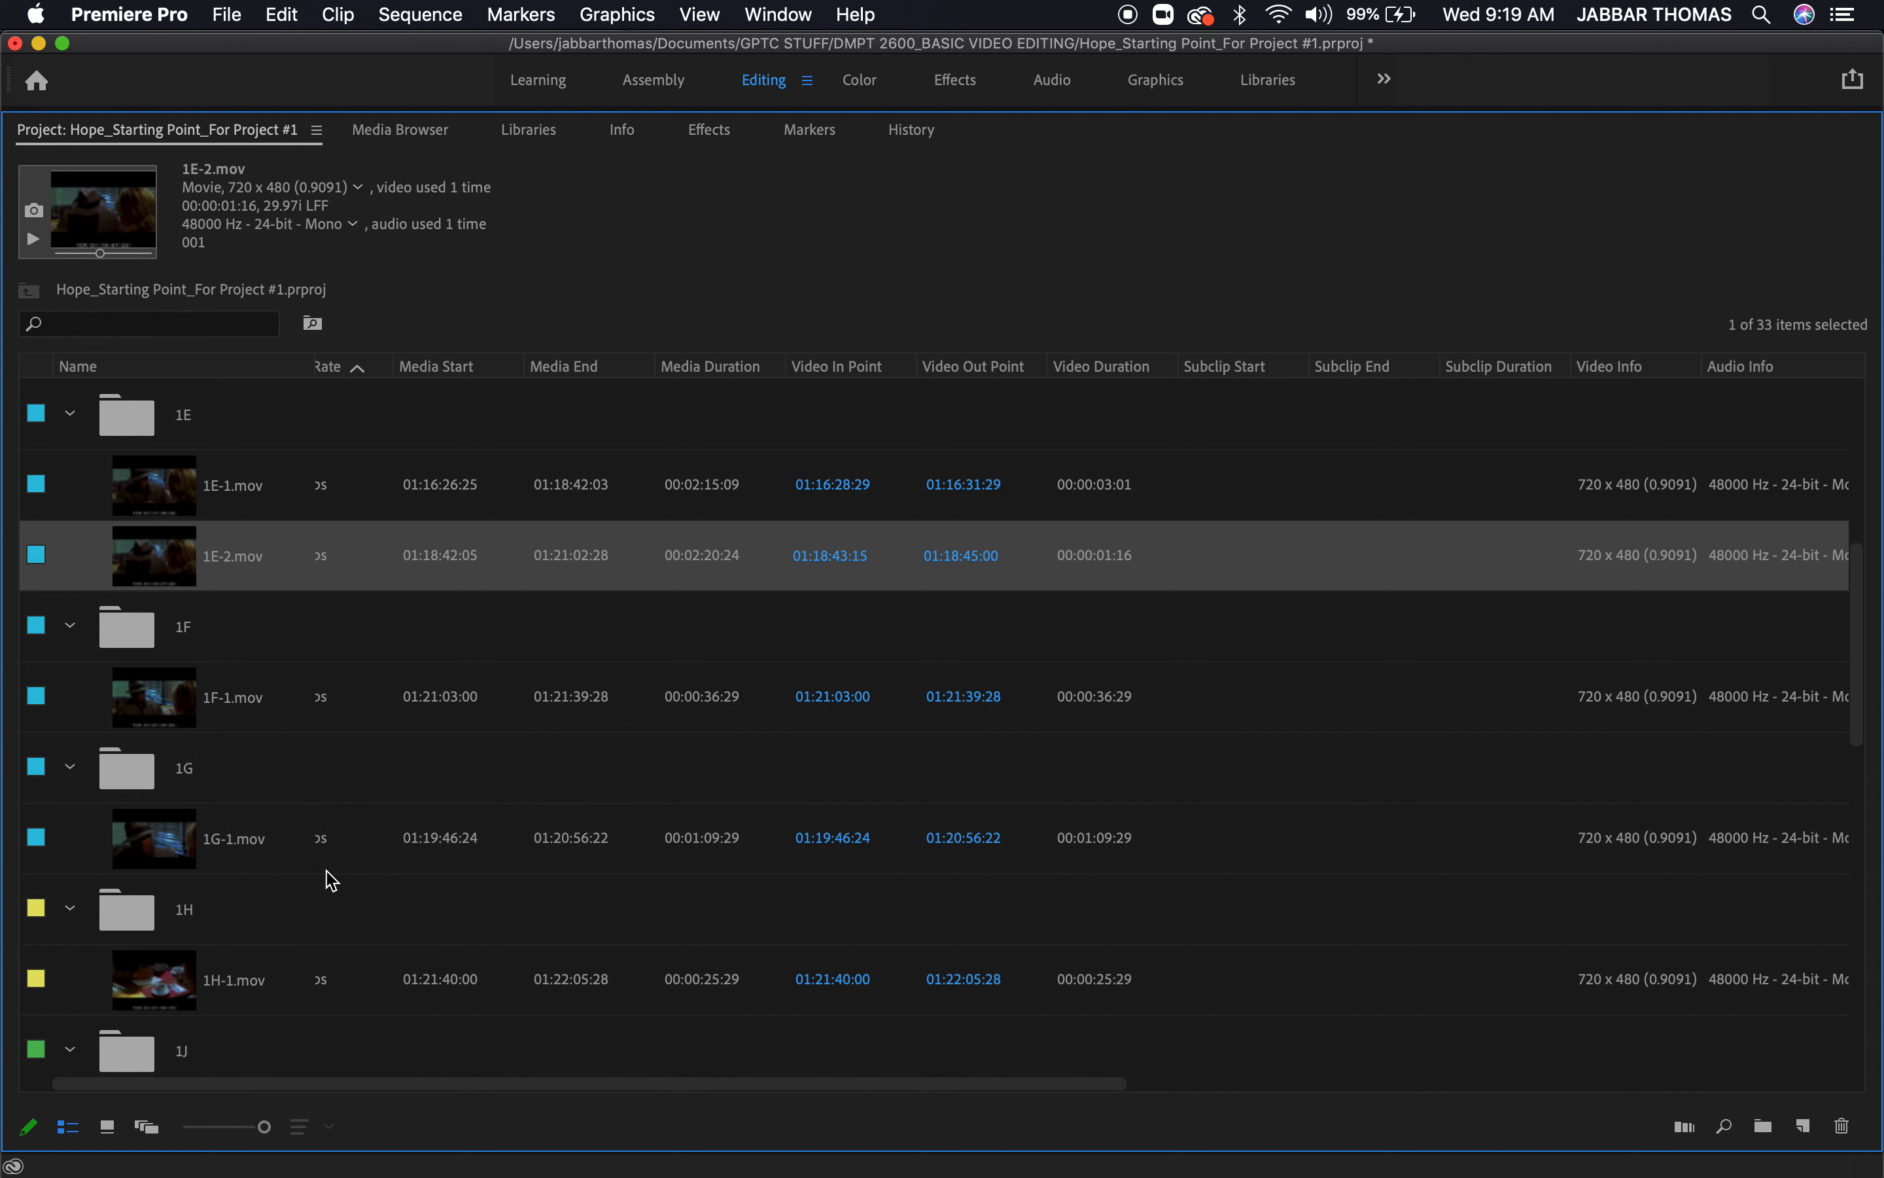
scroll(269, 820, down, 3)
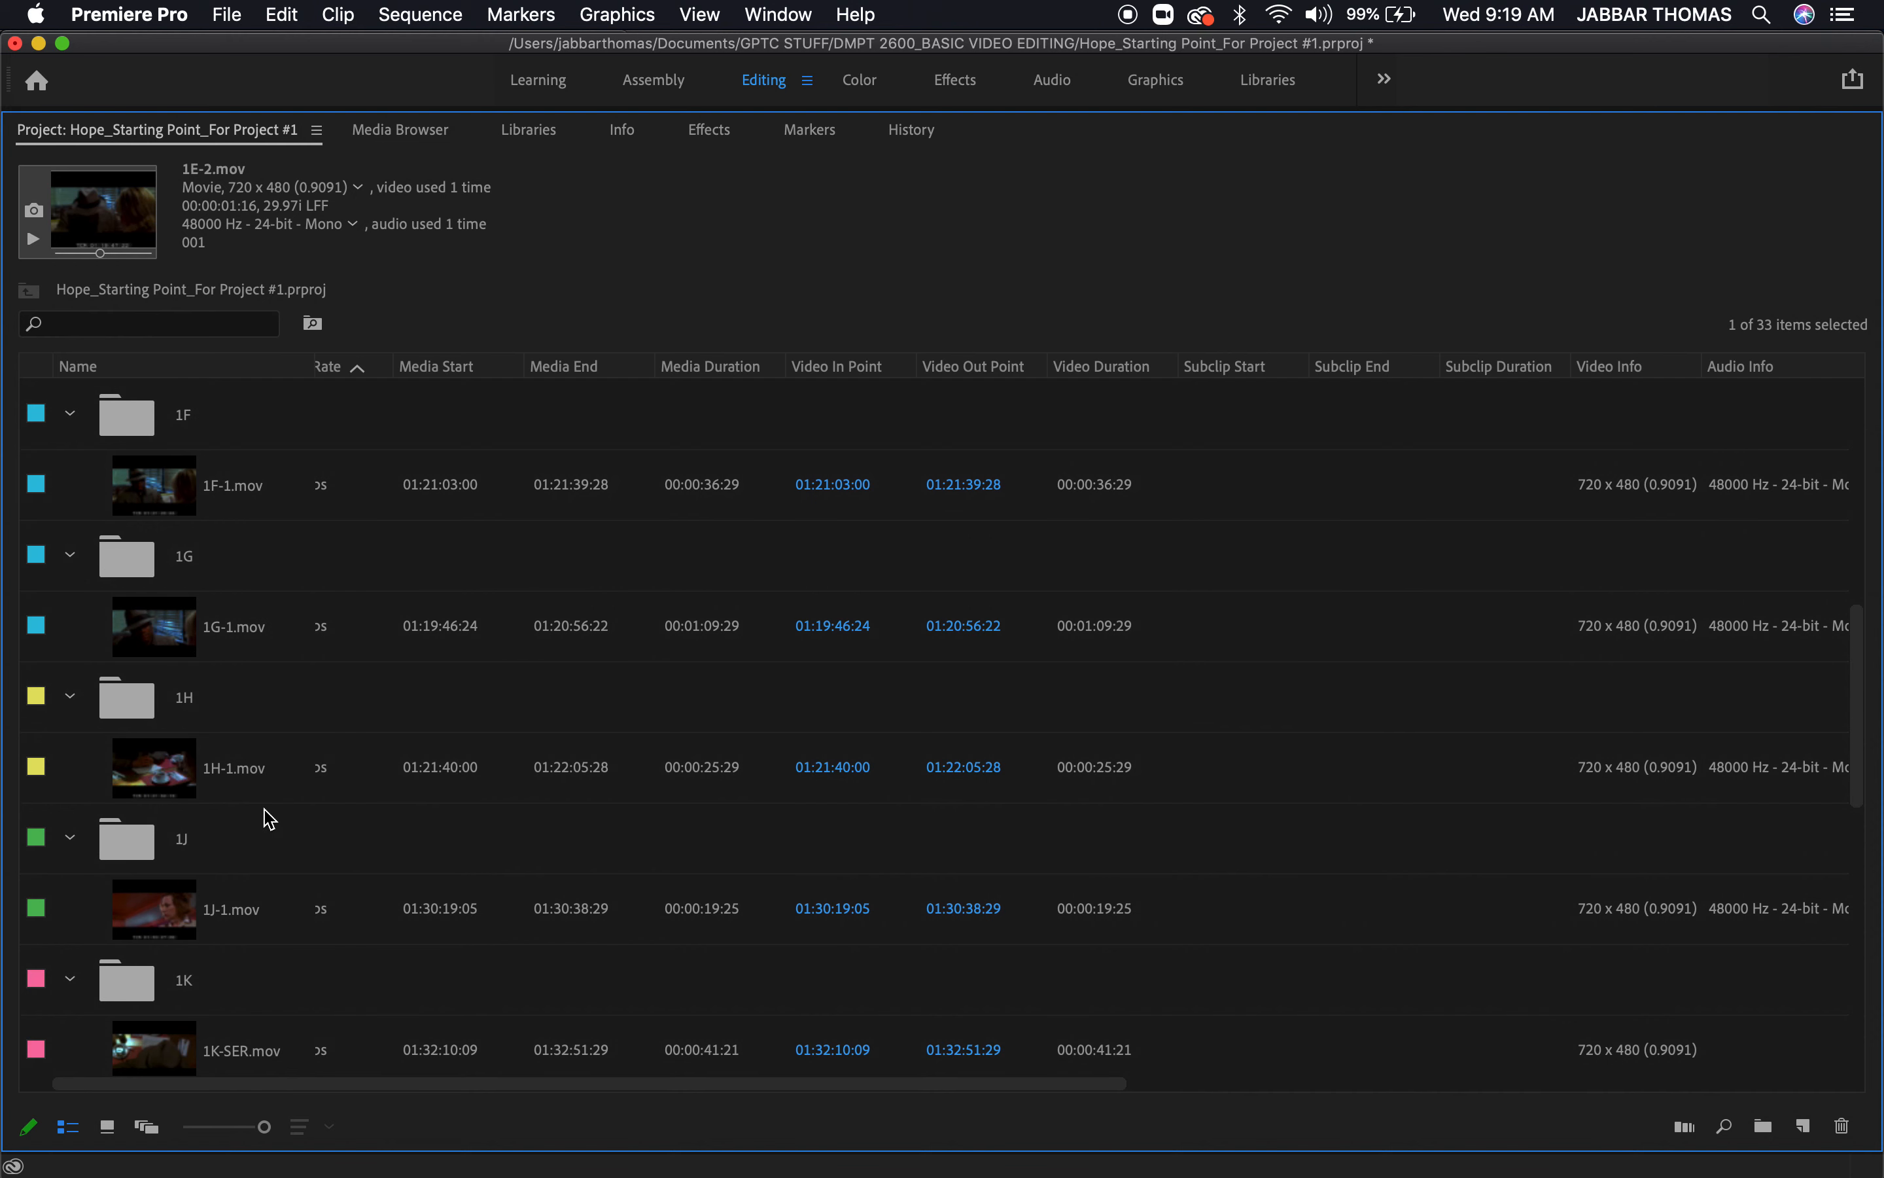
scroll(269, 819, down, 6)
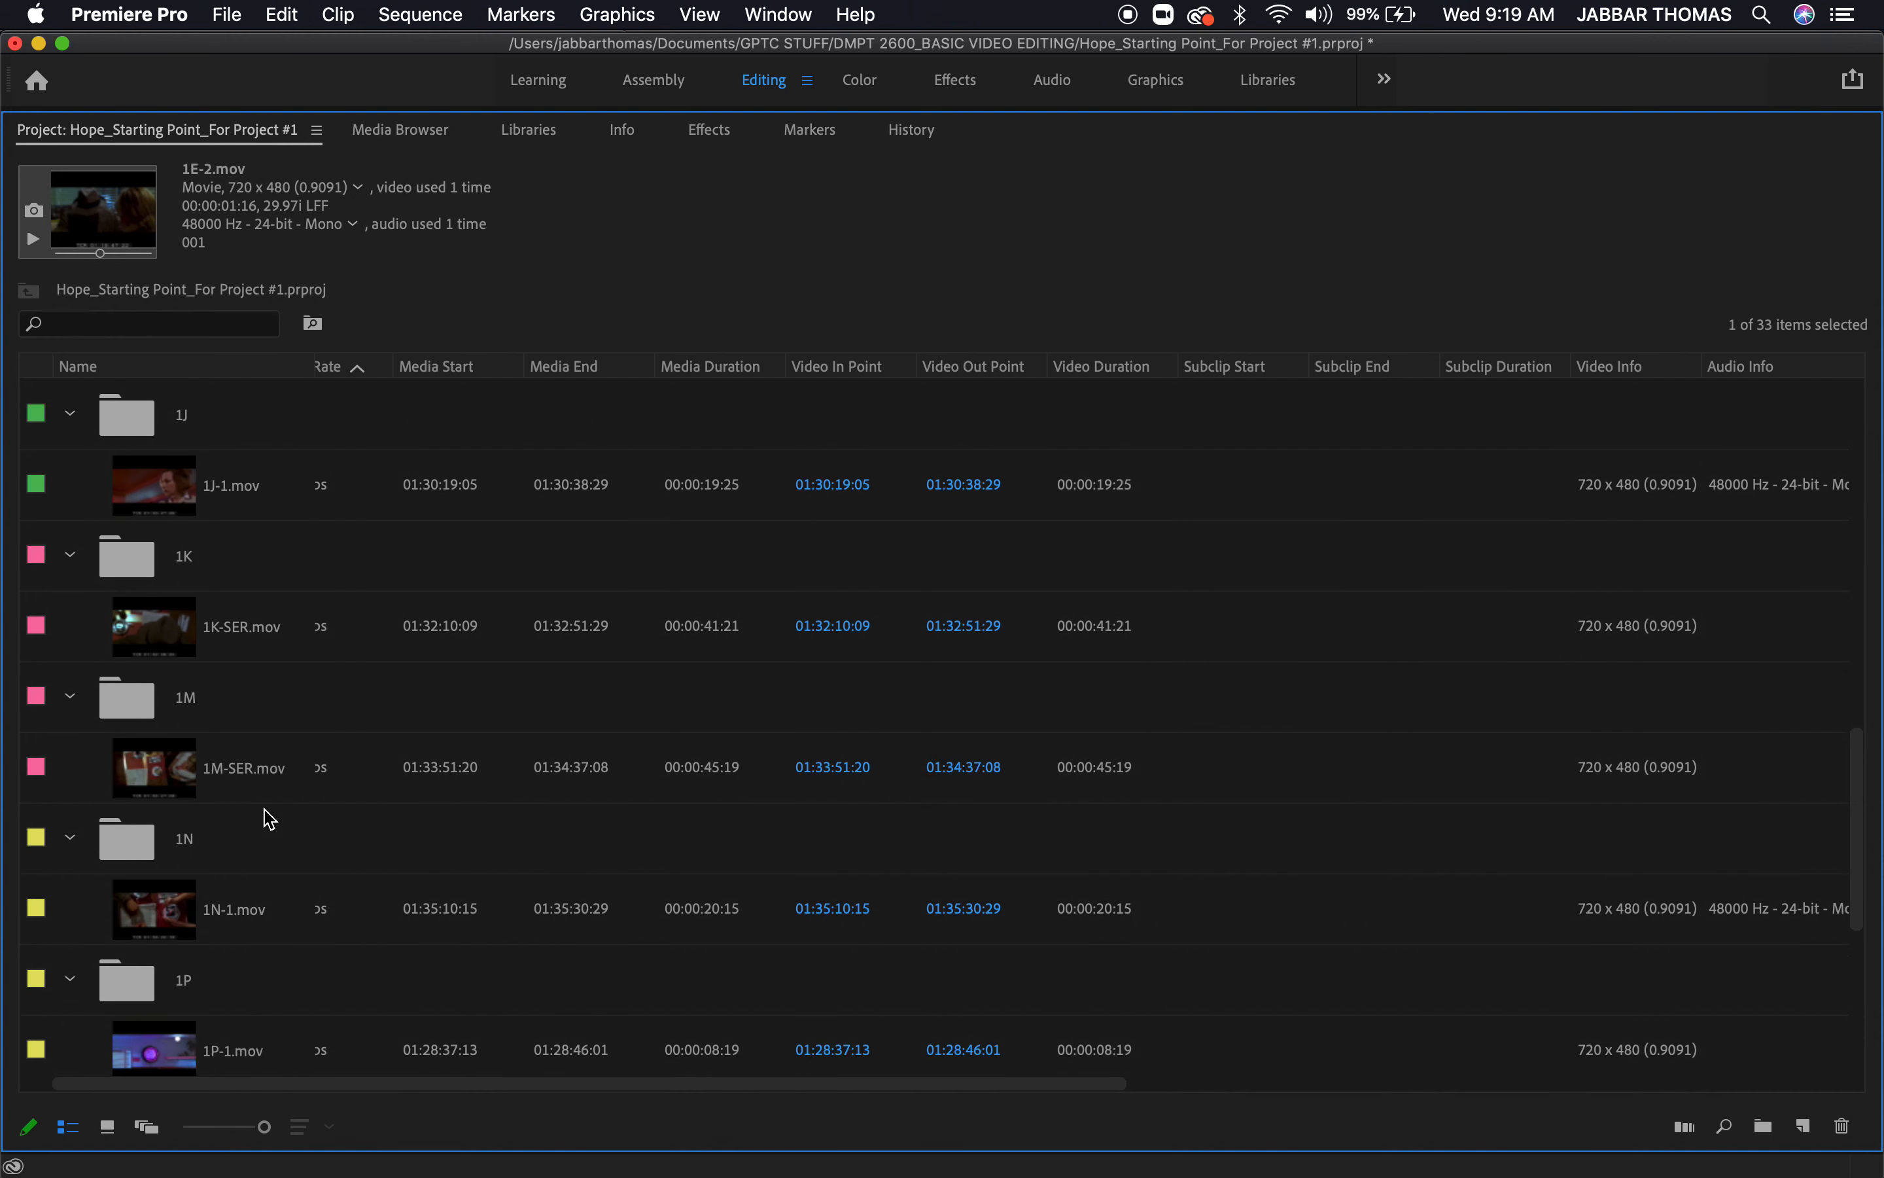
scroll(269, 820, down, 6)
scroll(269, 819, up, 14)
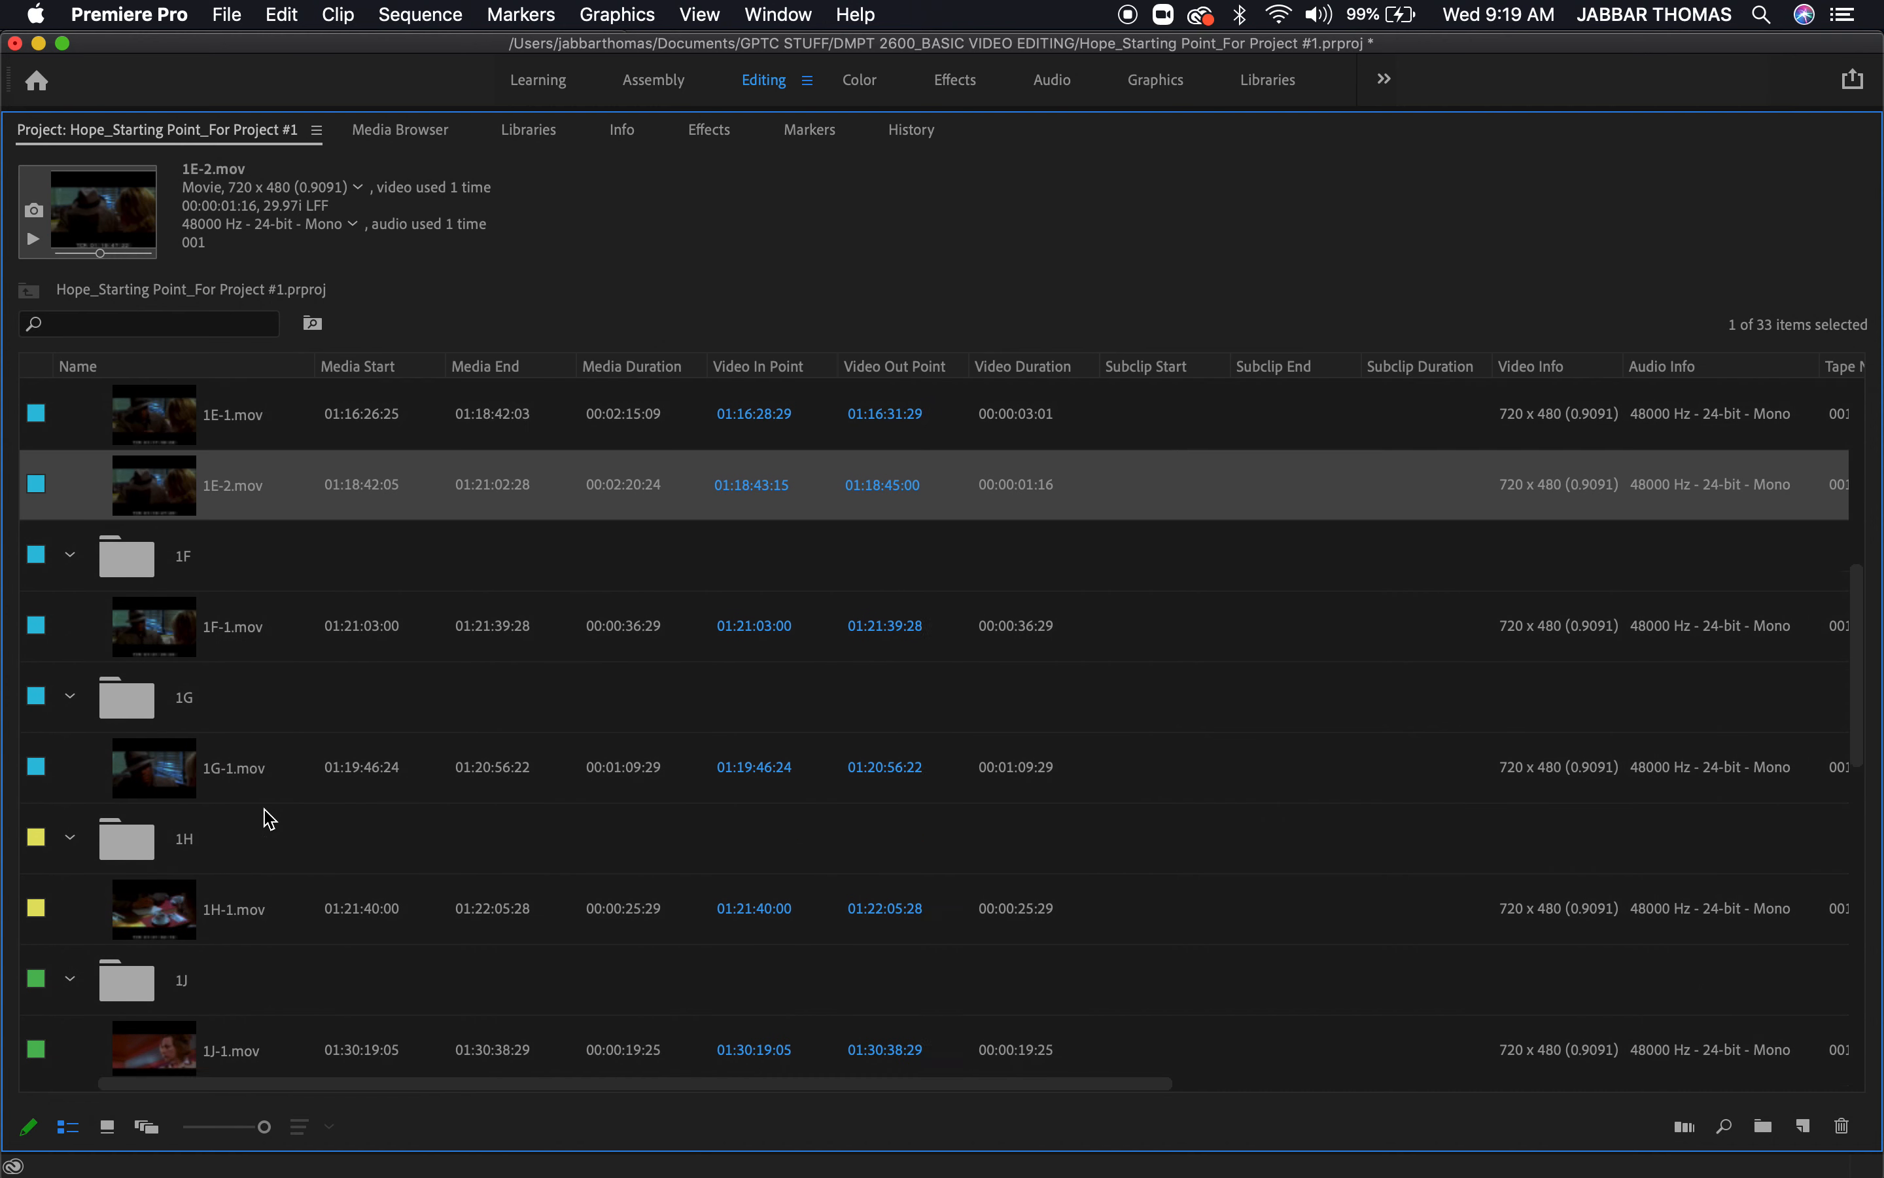
scroll(269, 819, up, 3)
scroll(269, 820, up, 5)
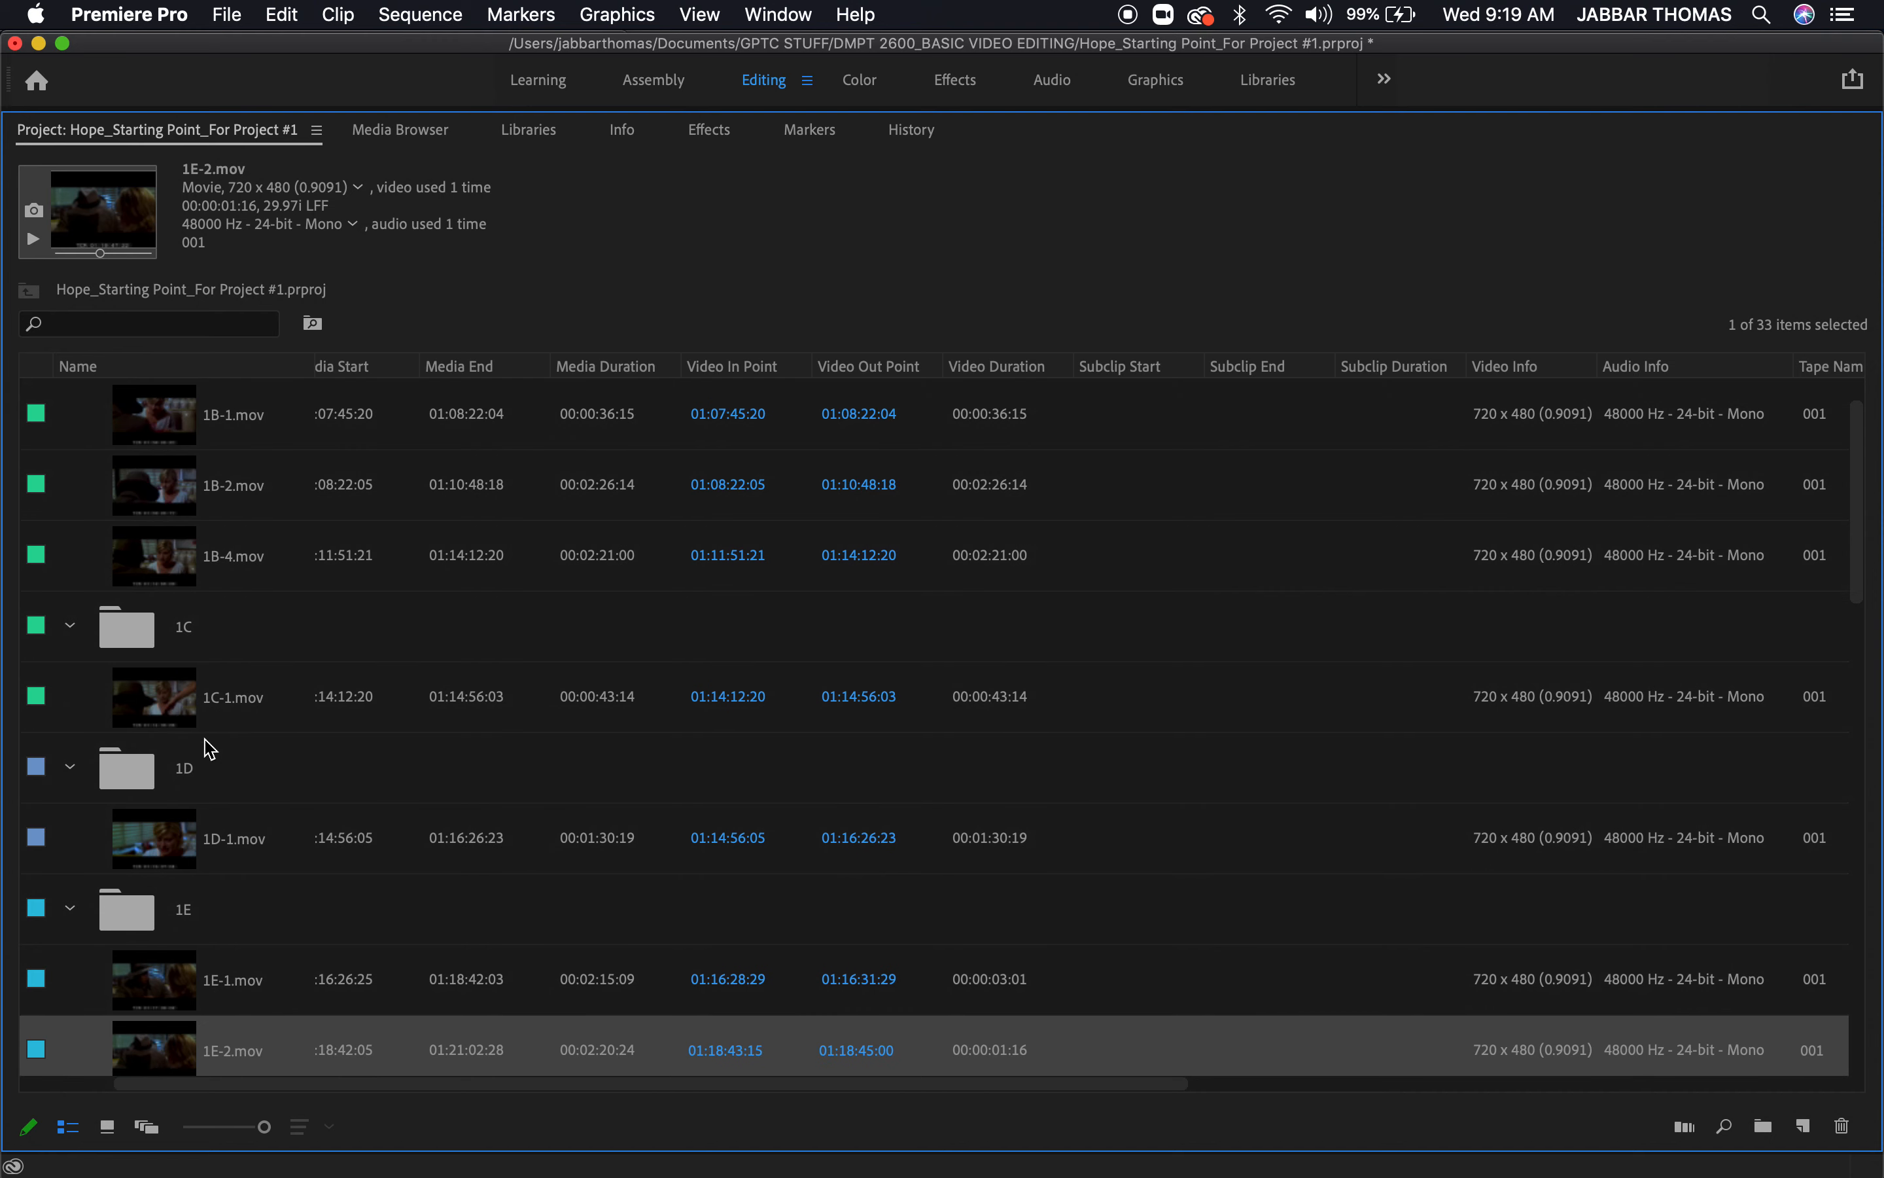
double_click(175, 705)
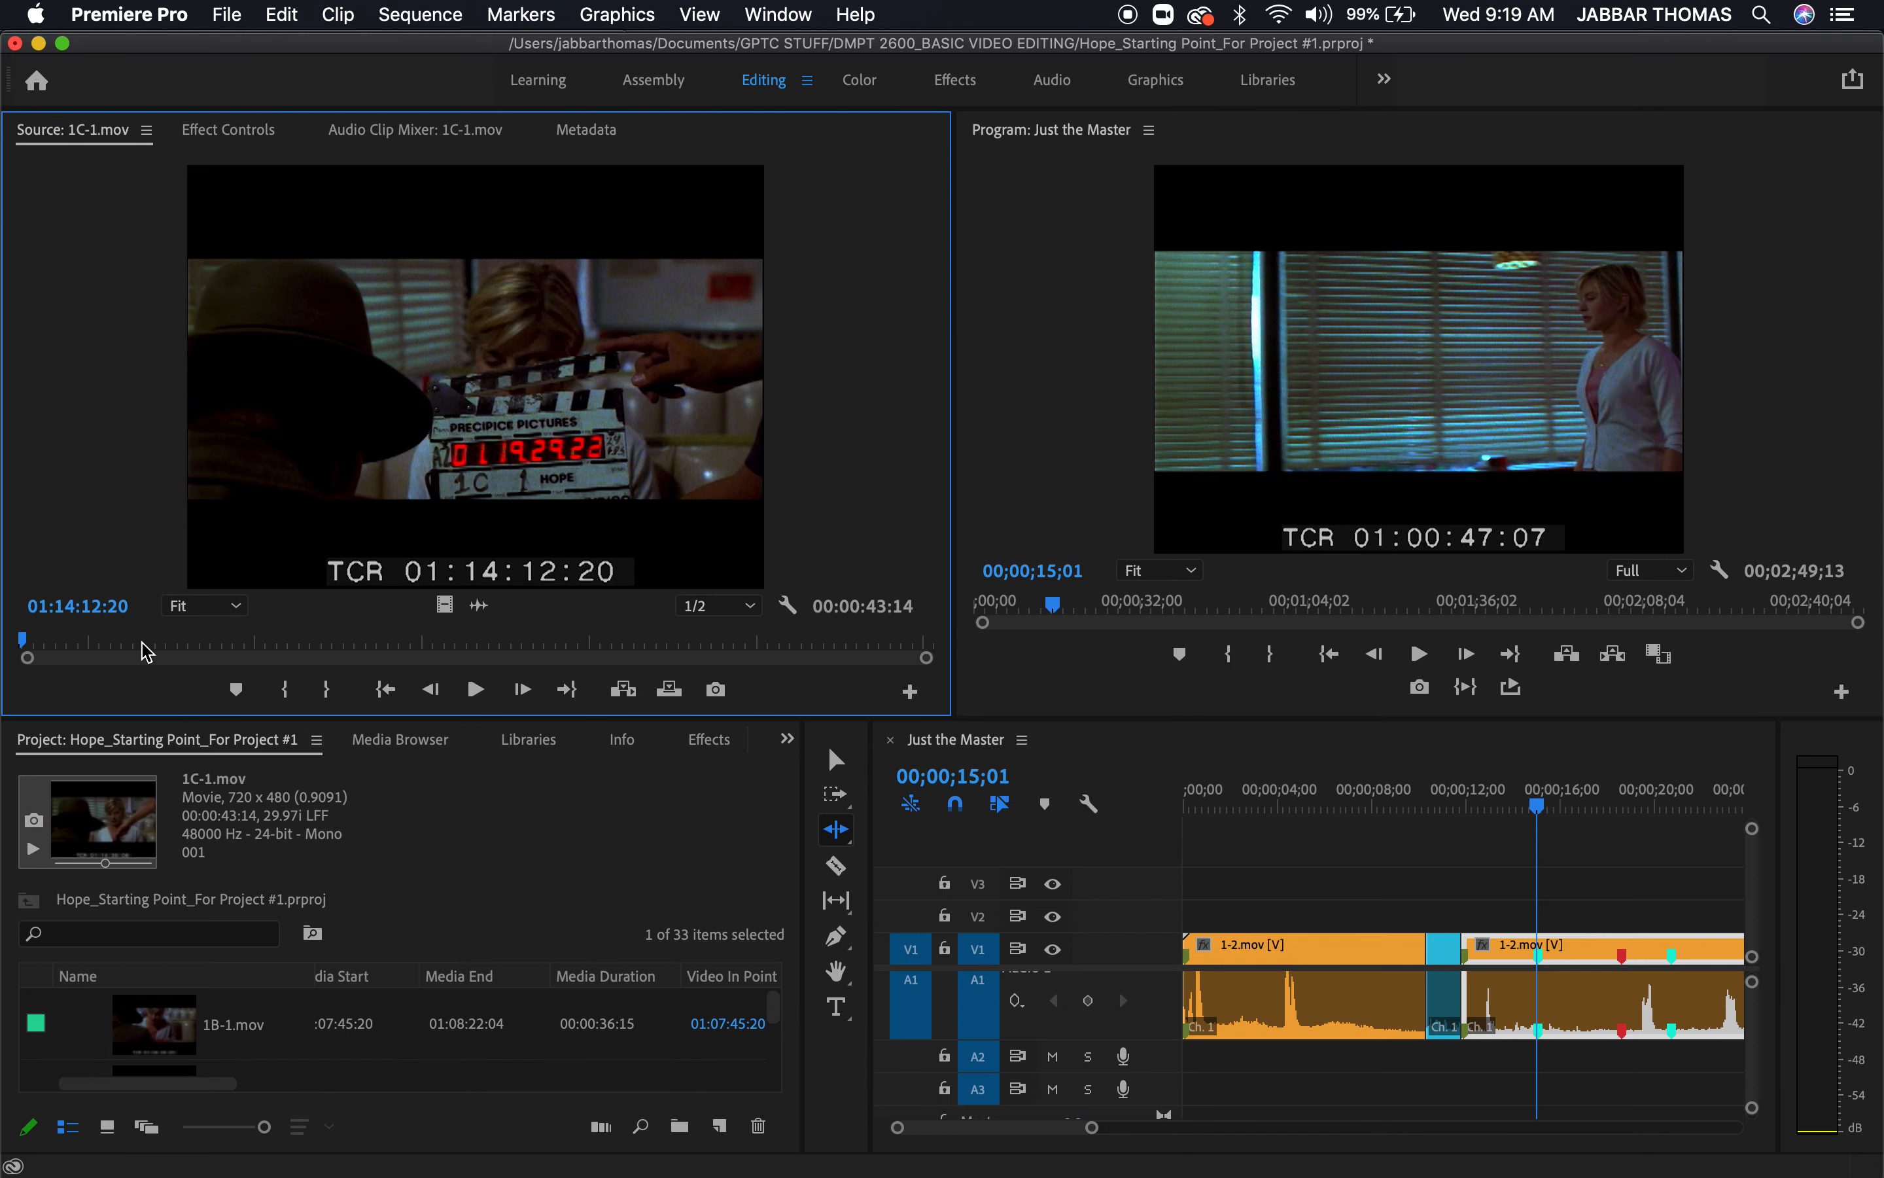
Open 1B-4.mov as the source clip and mark its In point at 01:11:57:24 and Out point at 01:12:14:29
key(grave)
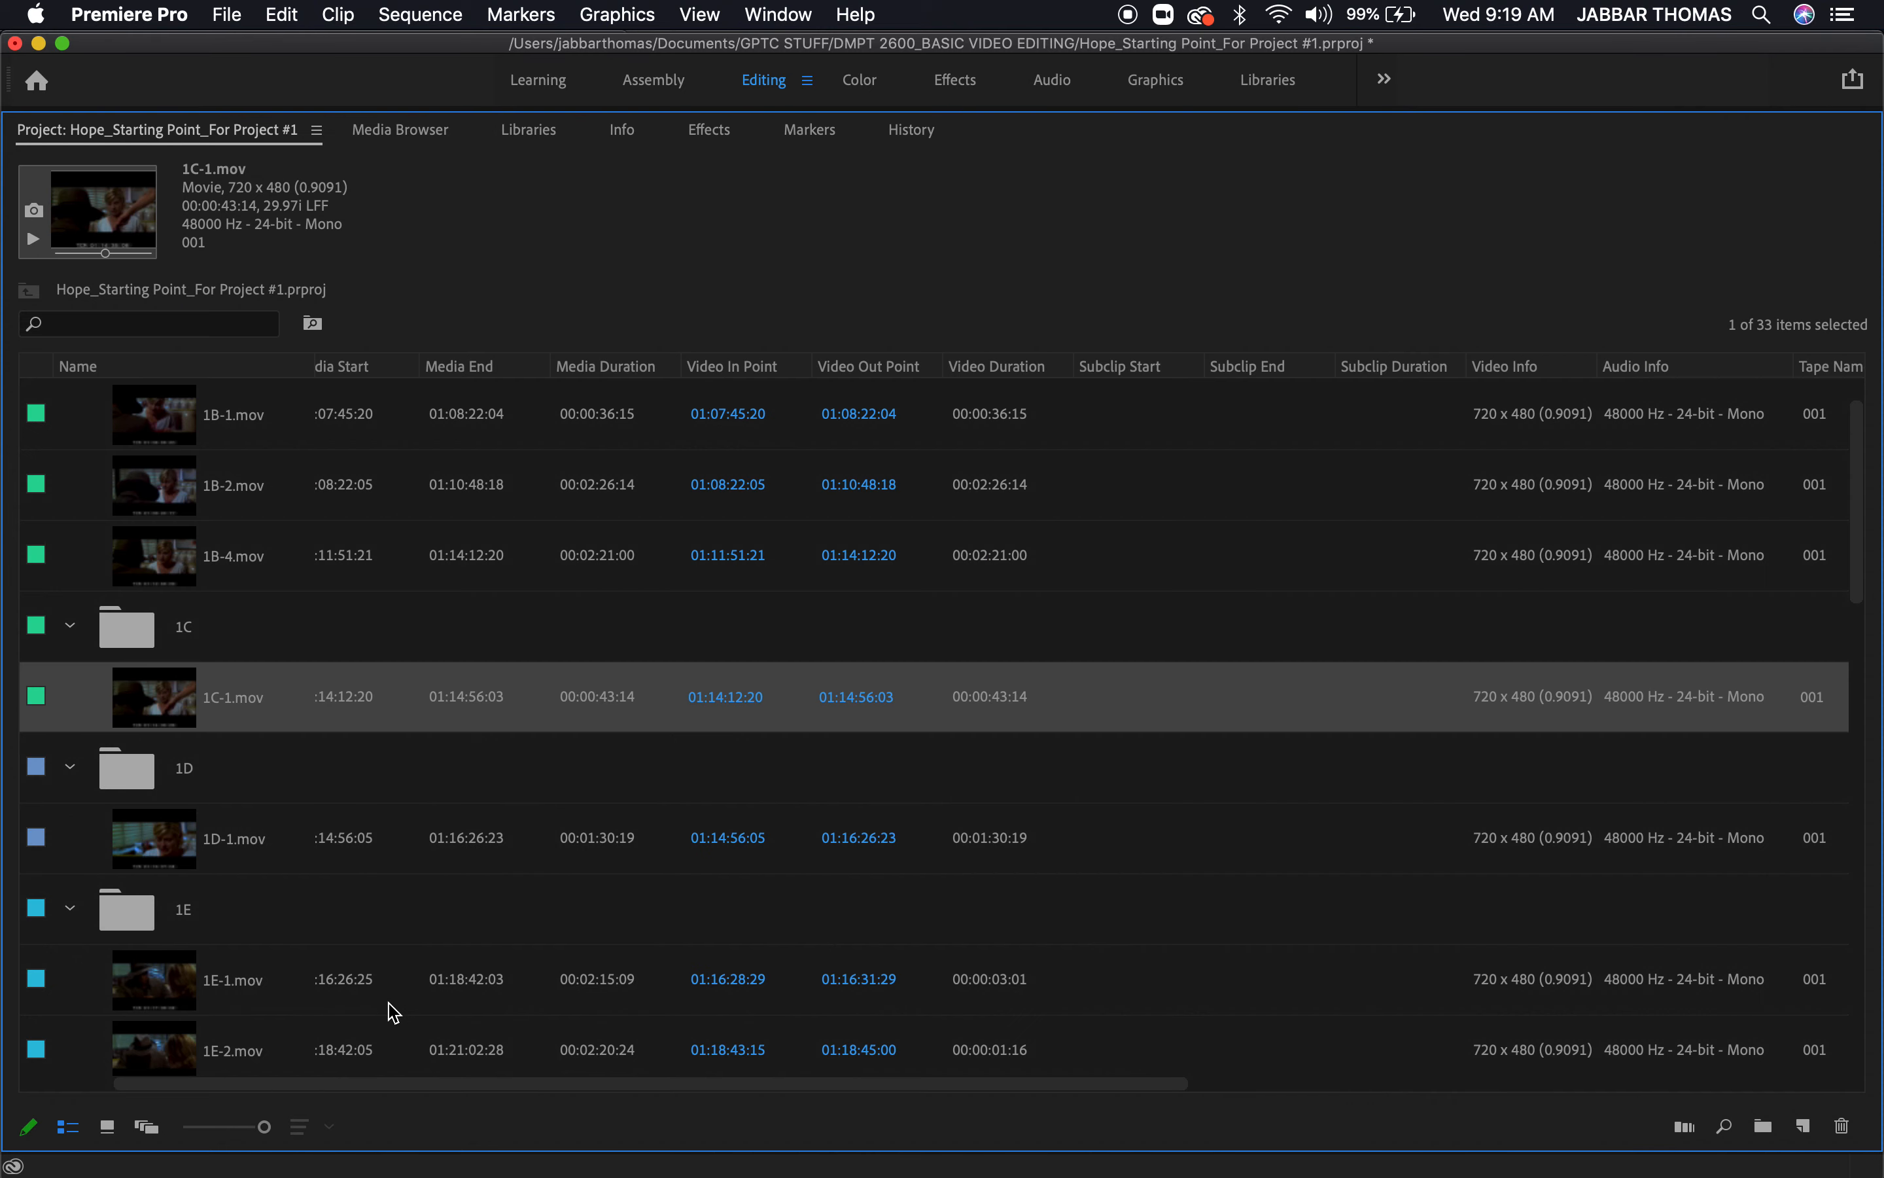
double_click(179, 562)
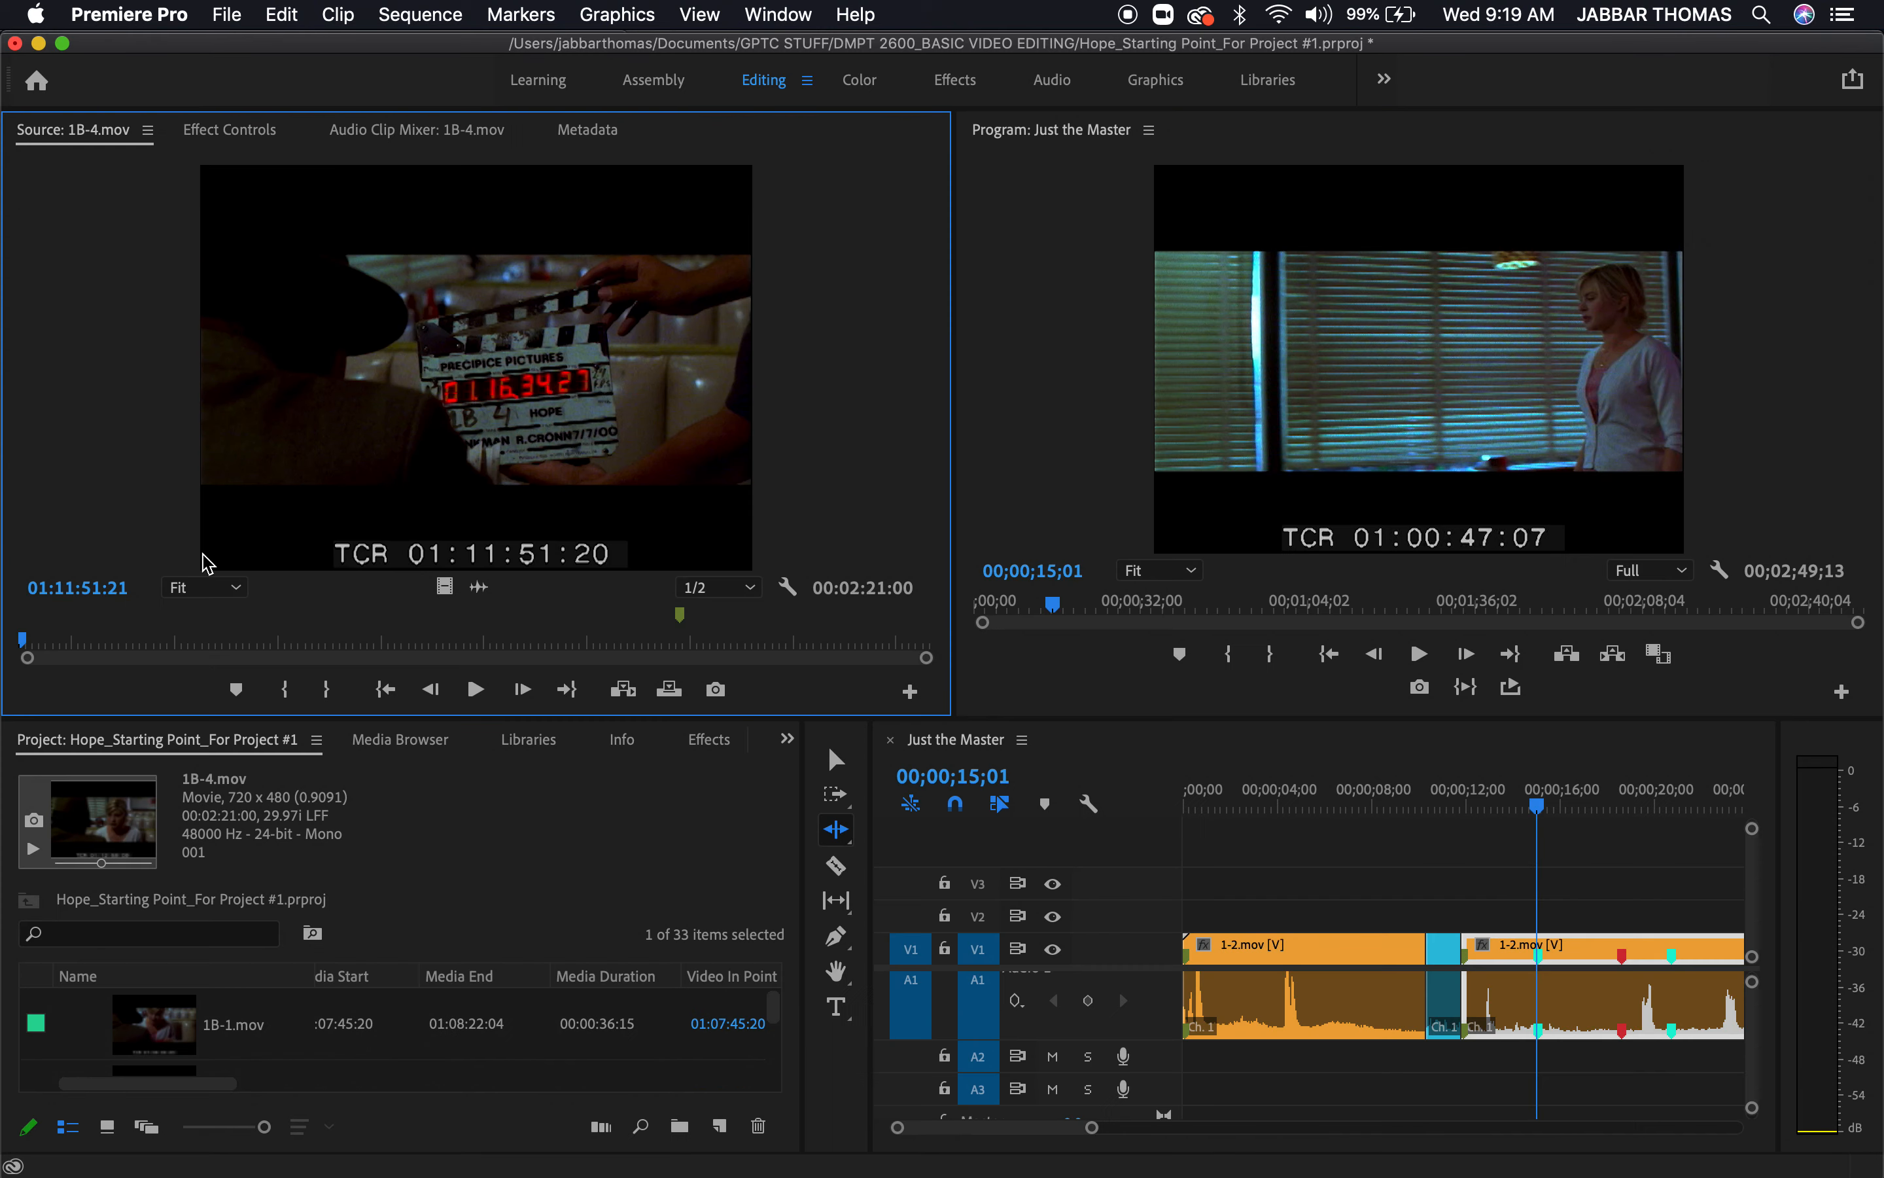
drag(70, 633, 62, 658)
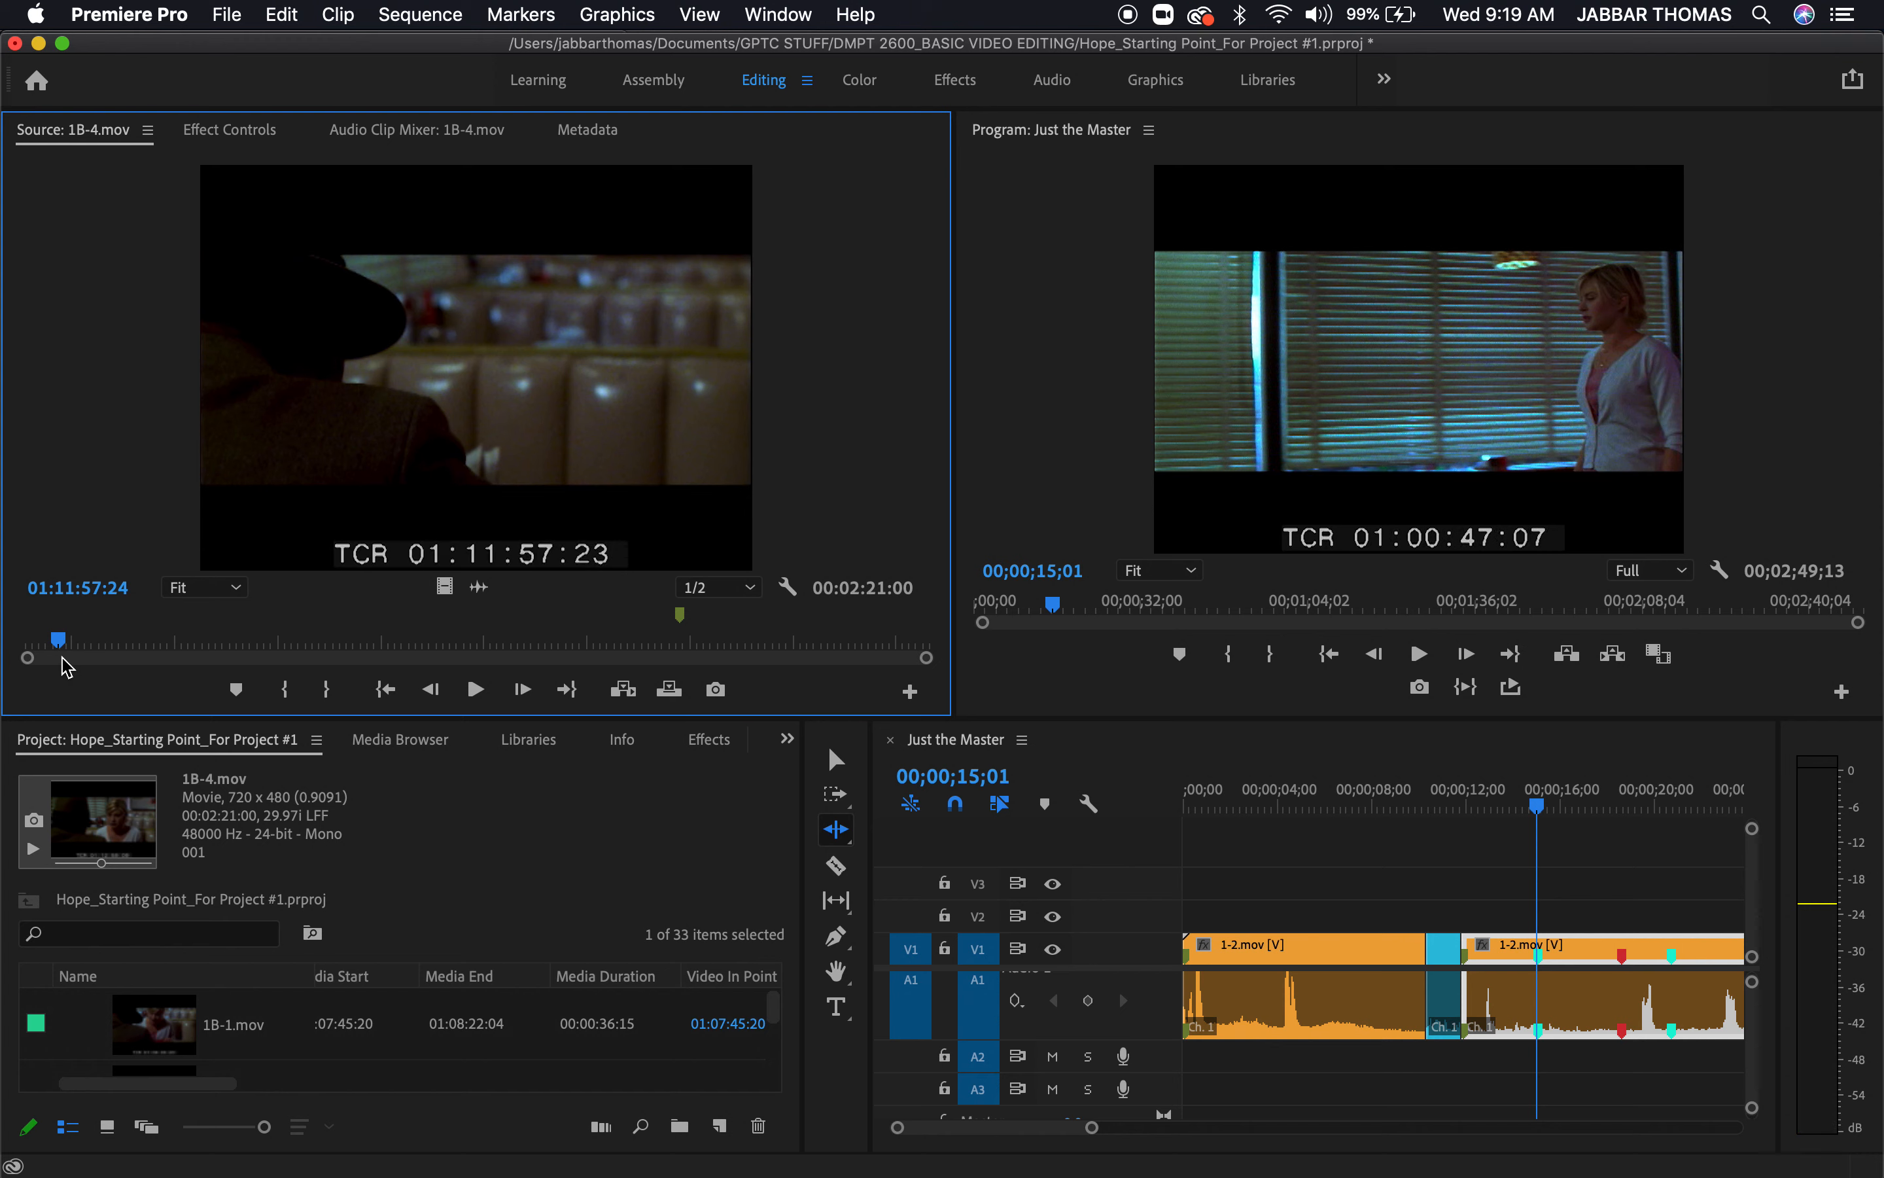
key(i)
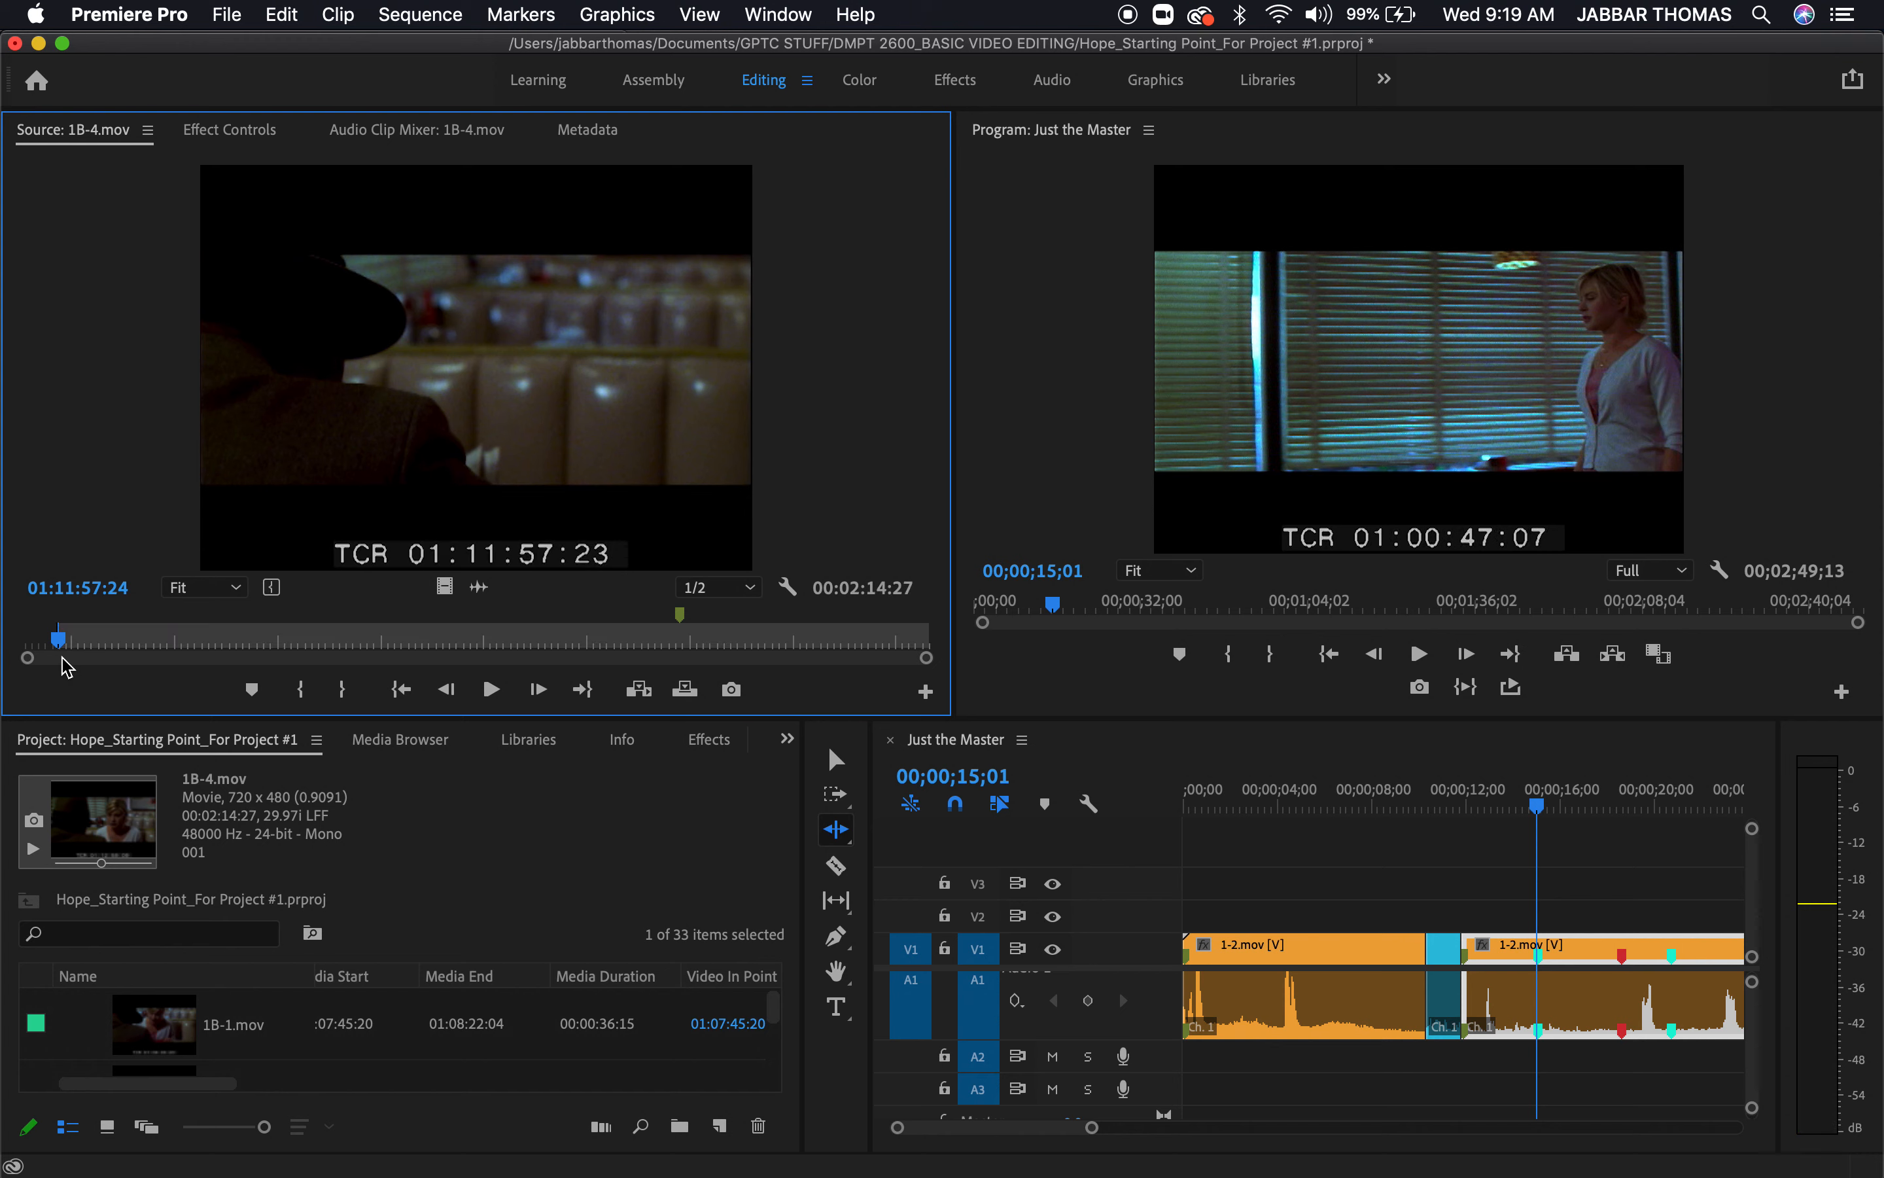
key(space)
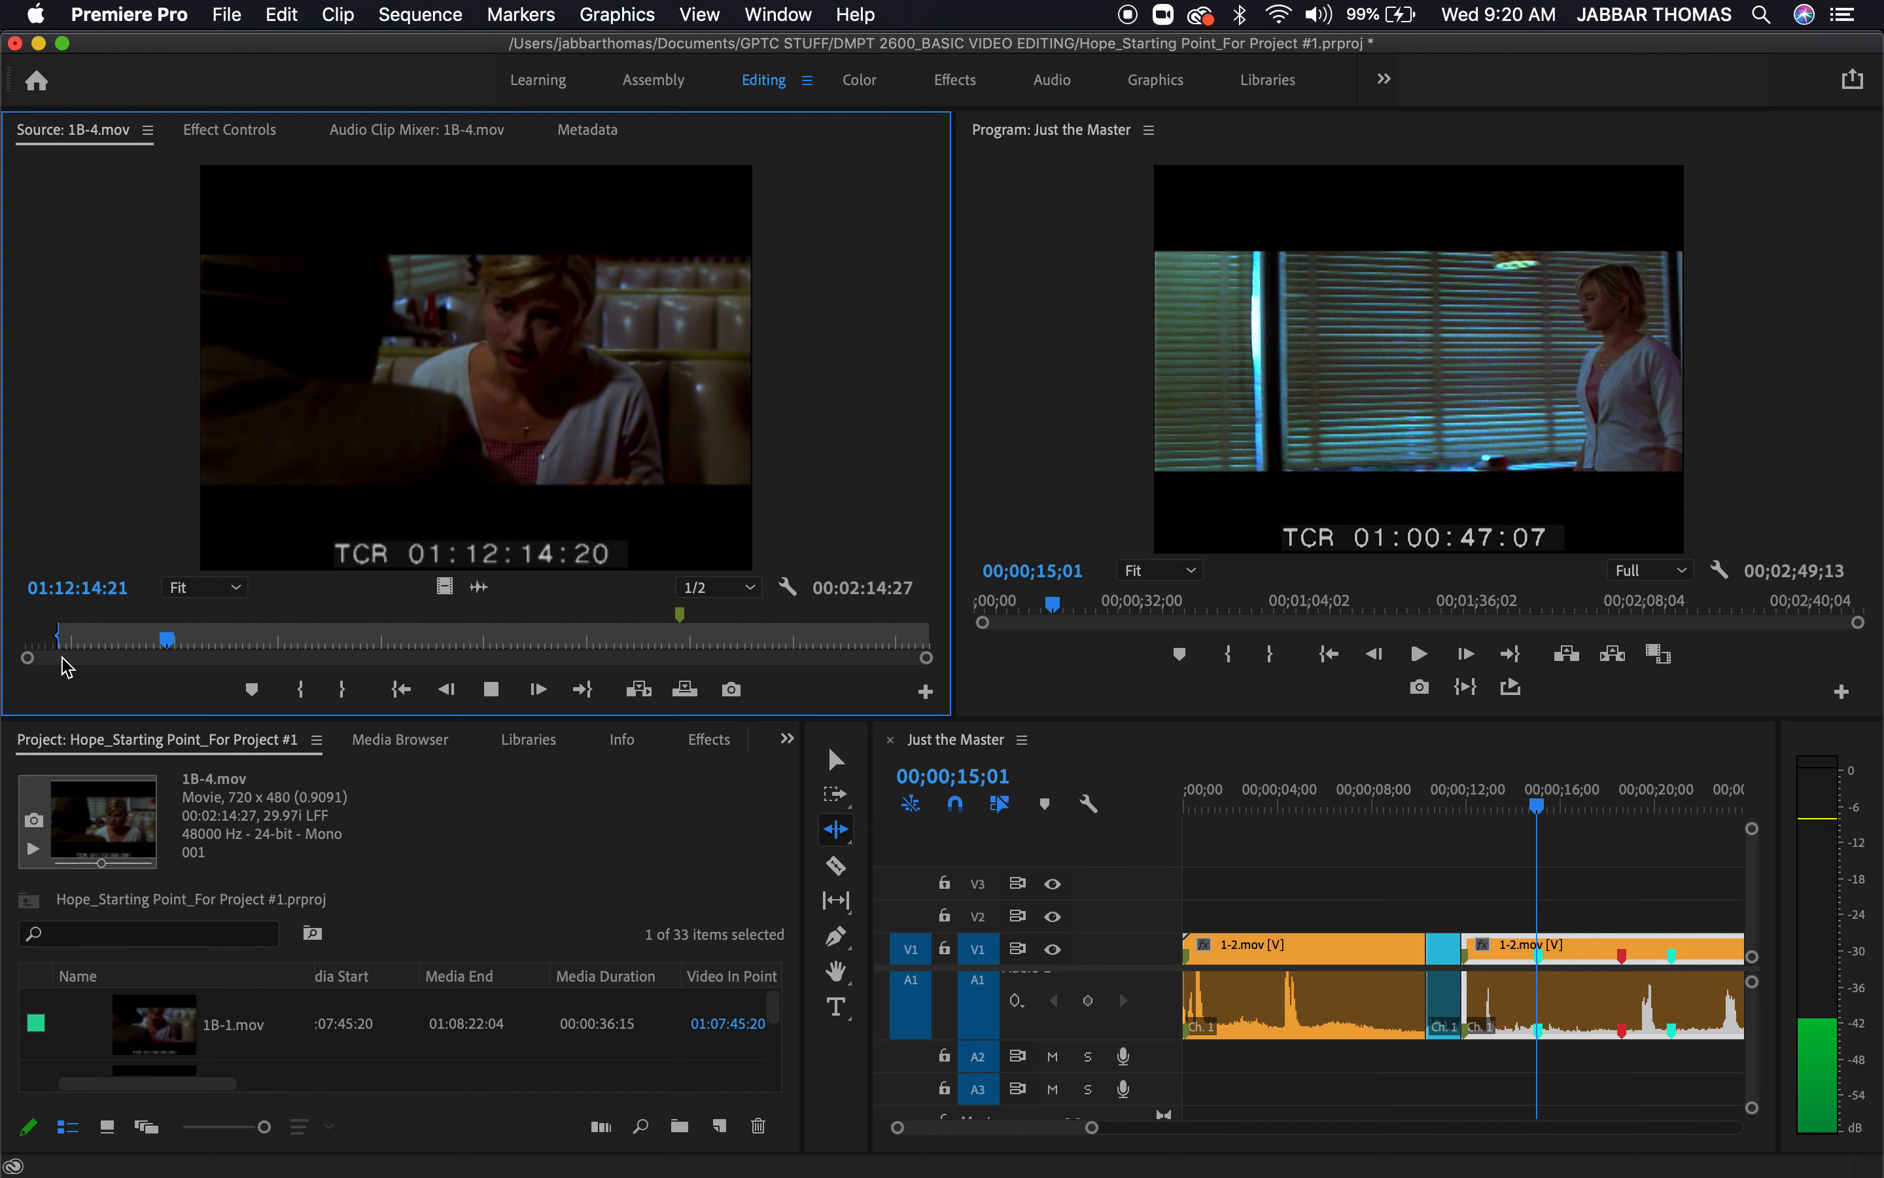
key(space)
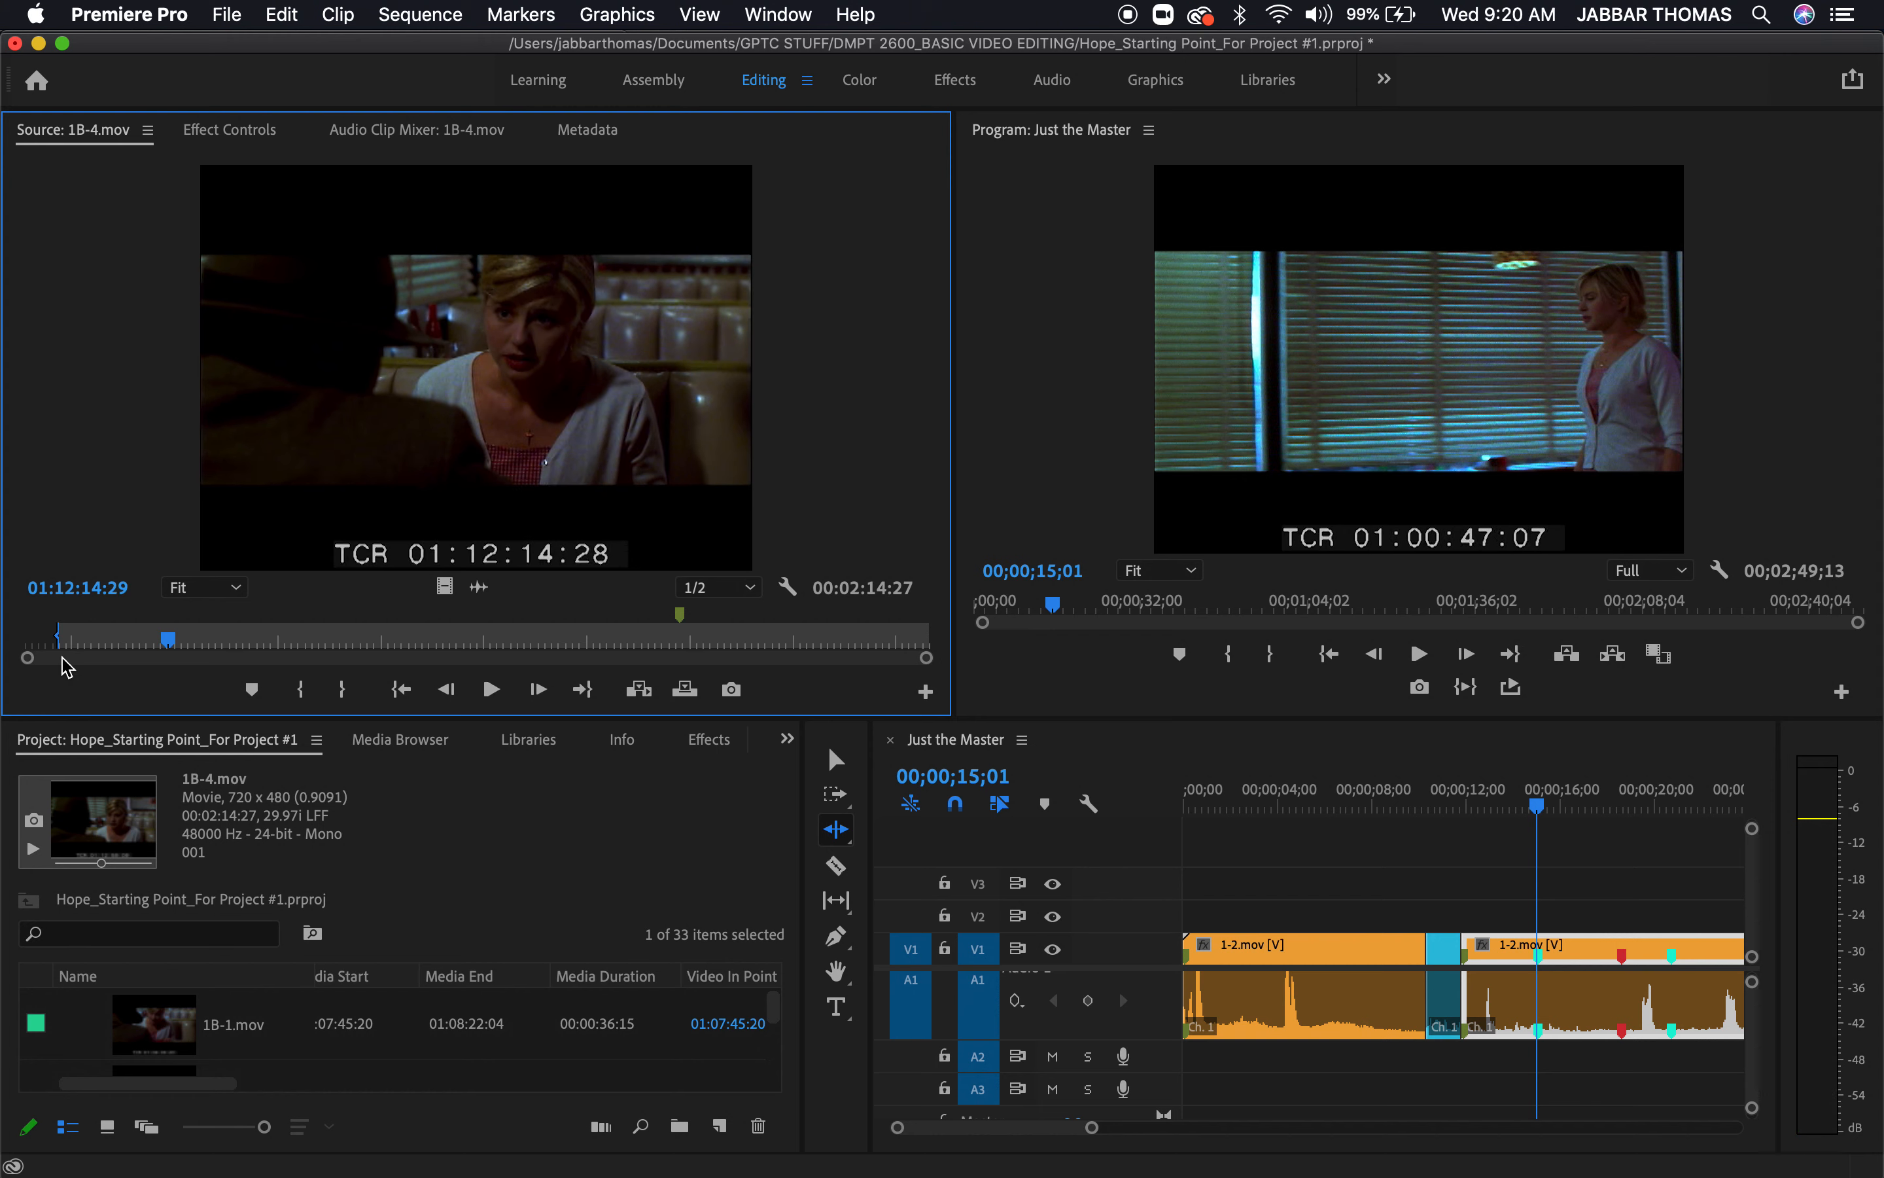
key(o)
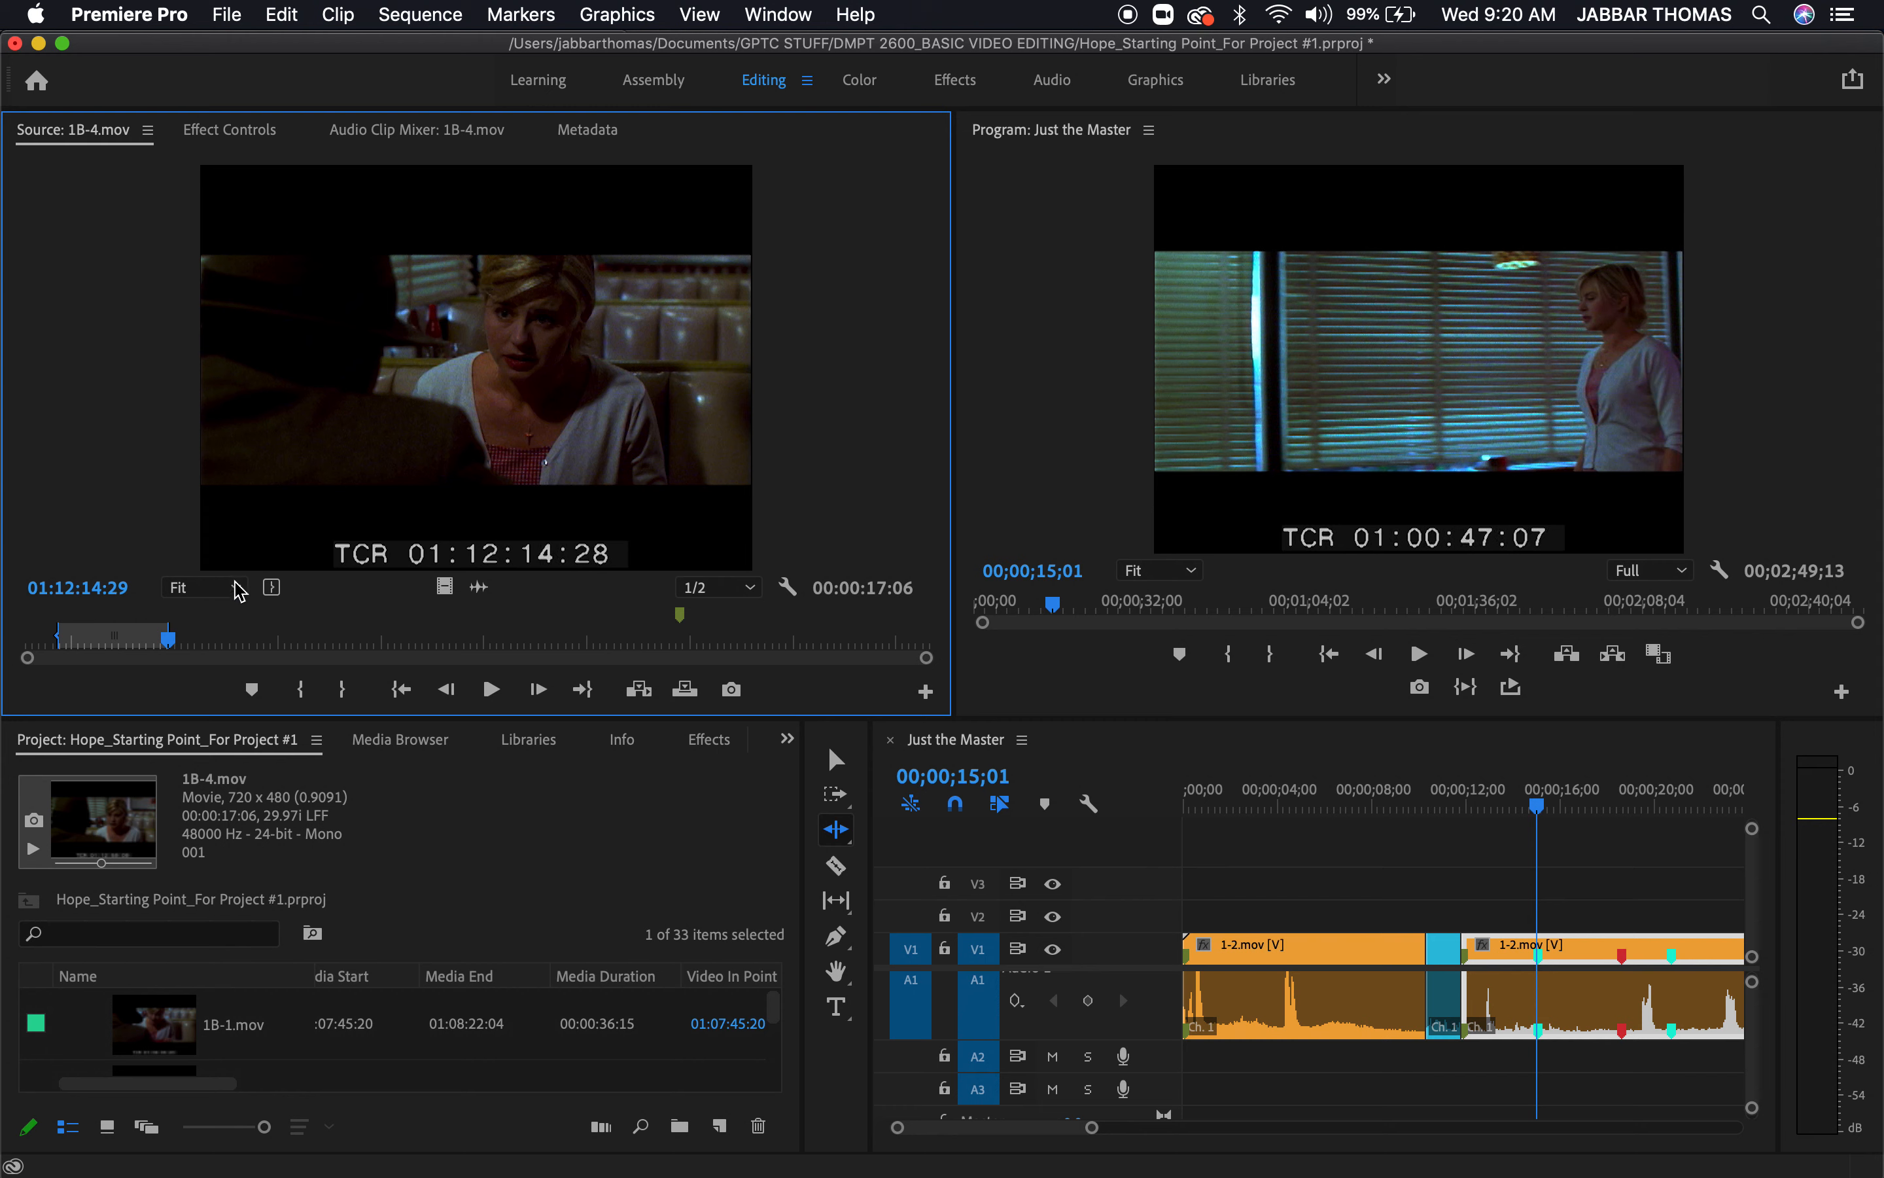
Set a sequence In point at 00;00;15;01 and overwrite the marked 1B-4.mov section onto V1 and A1 from there
click(1539, 810)
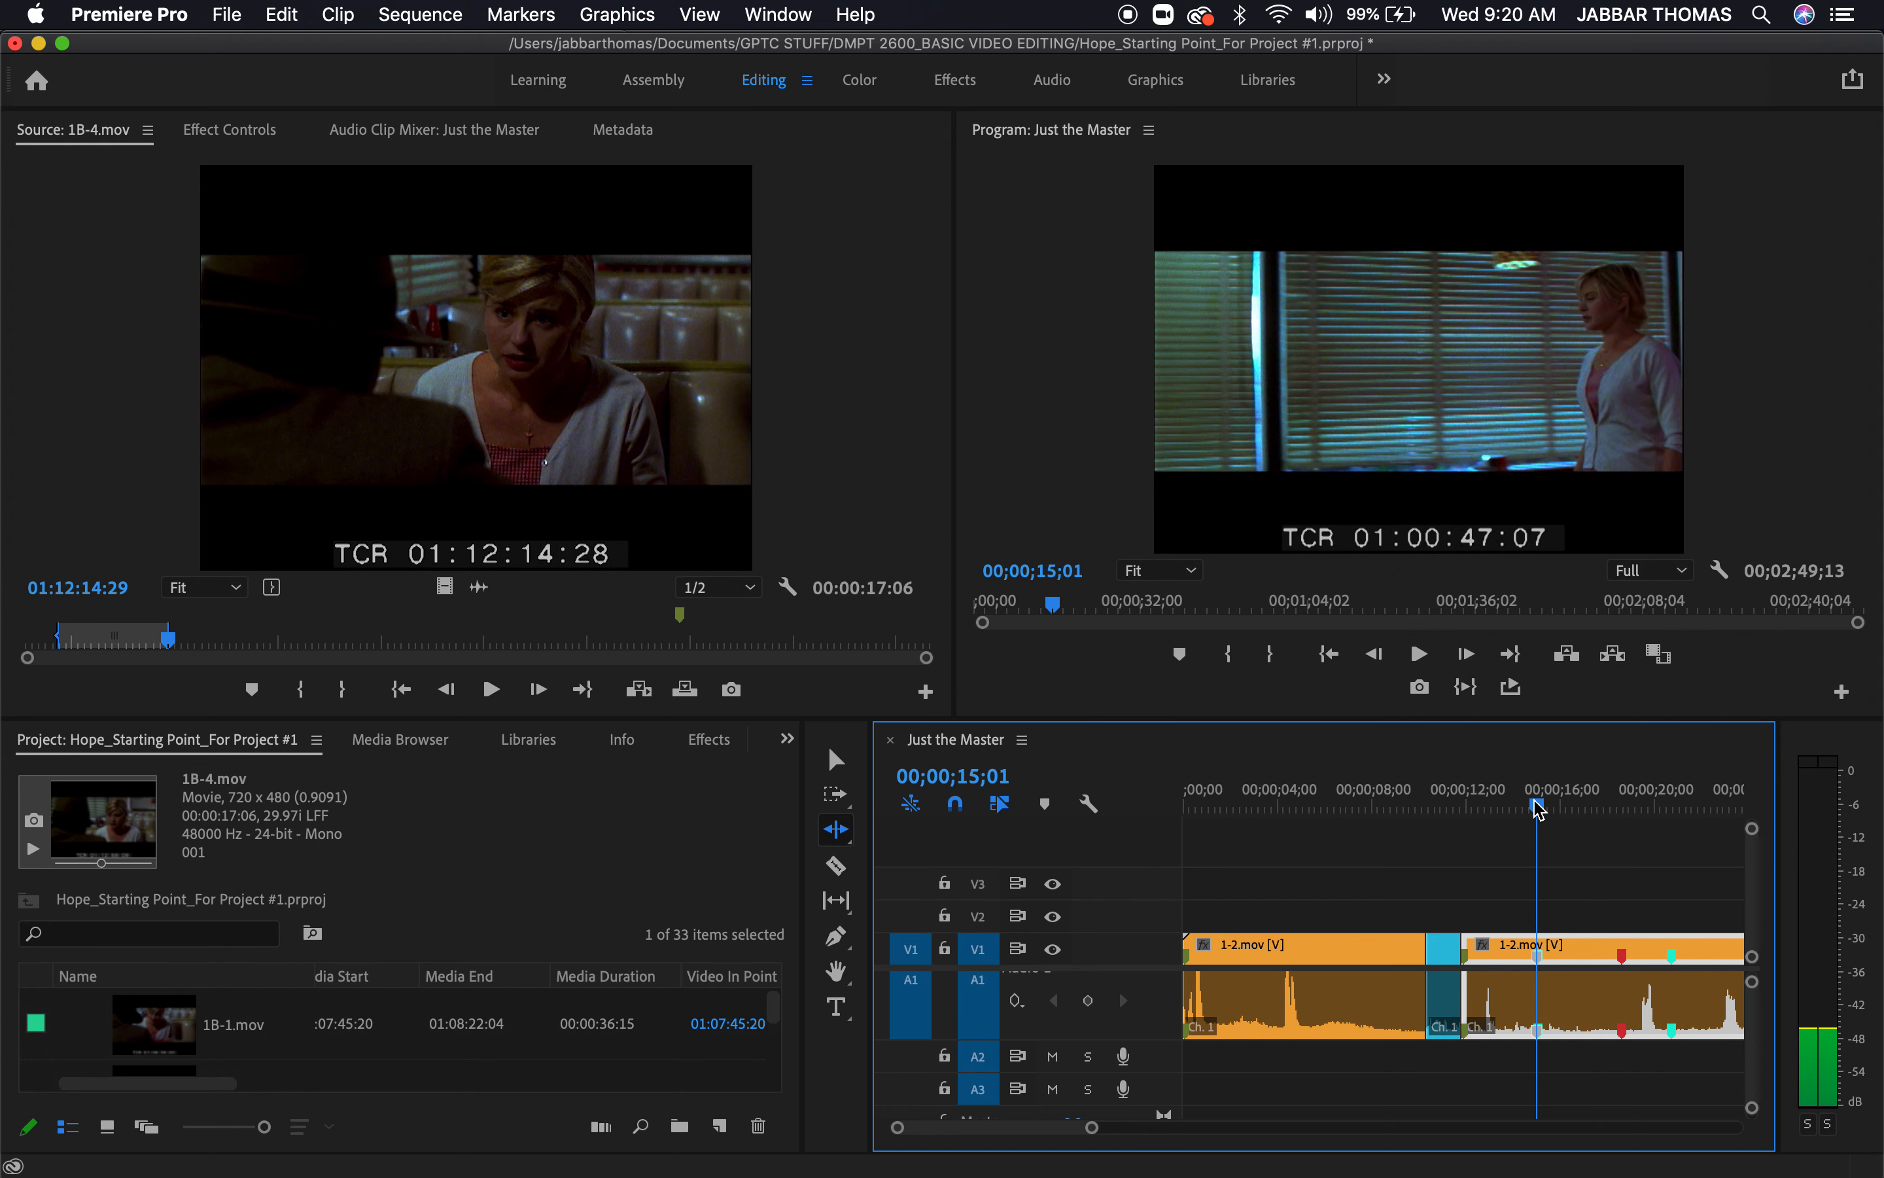
key(i)
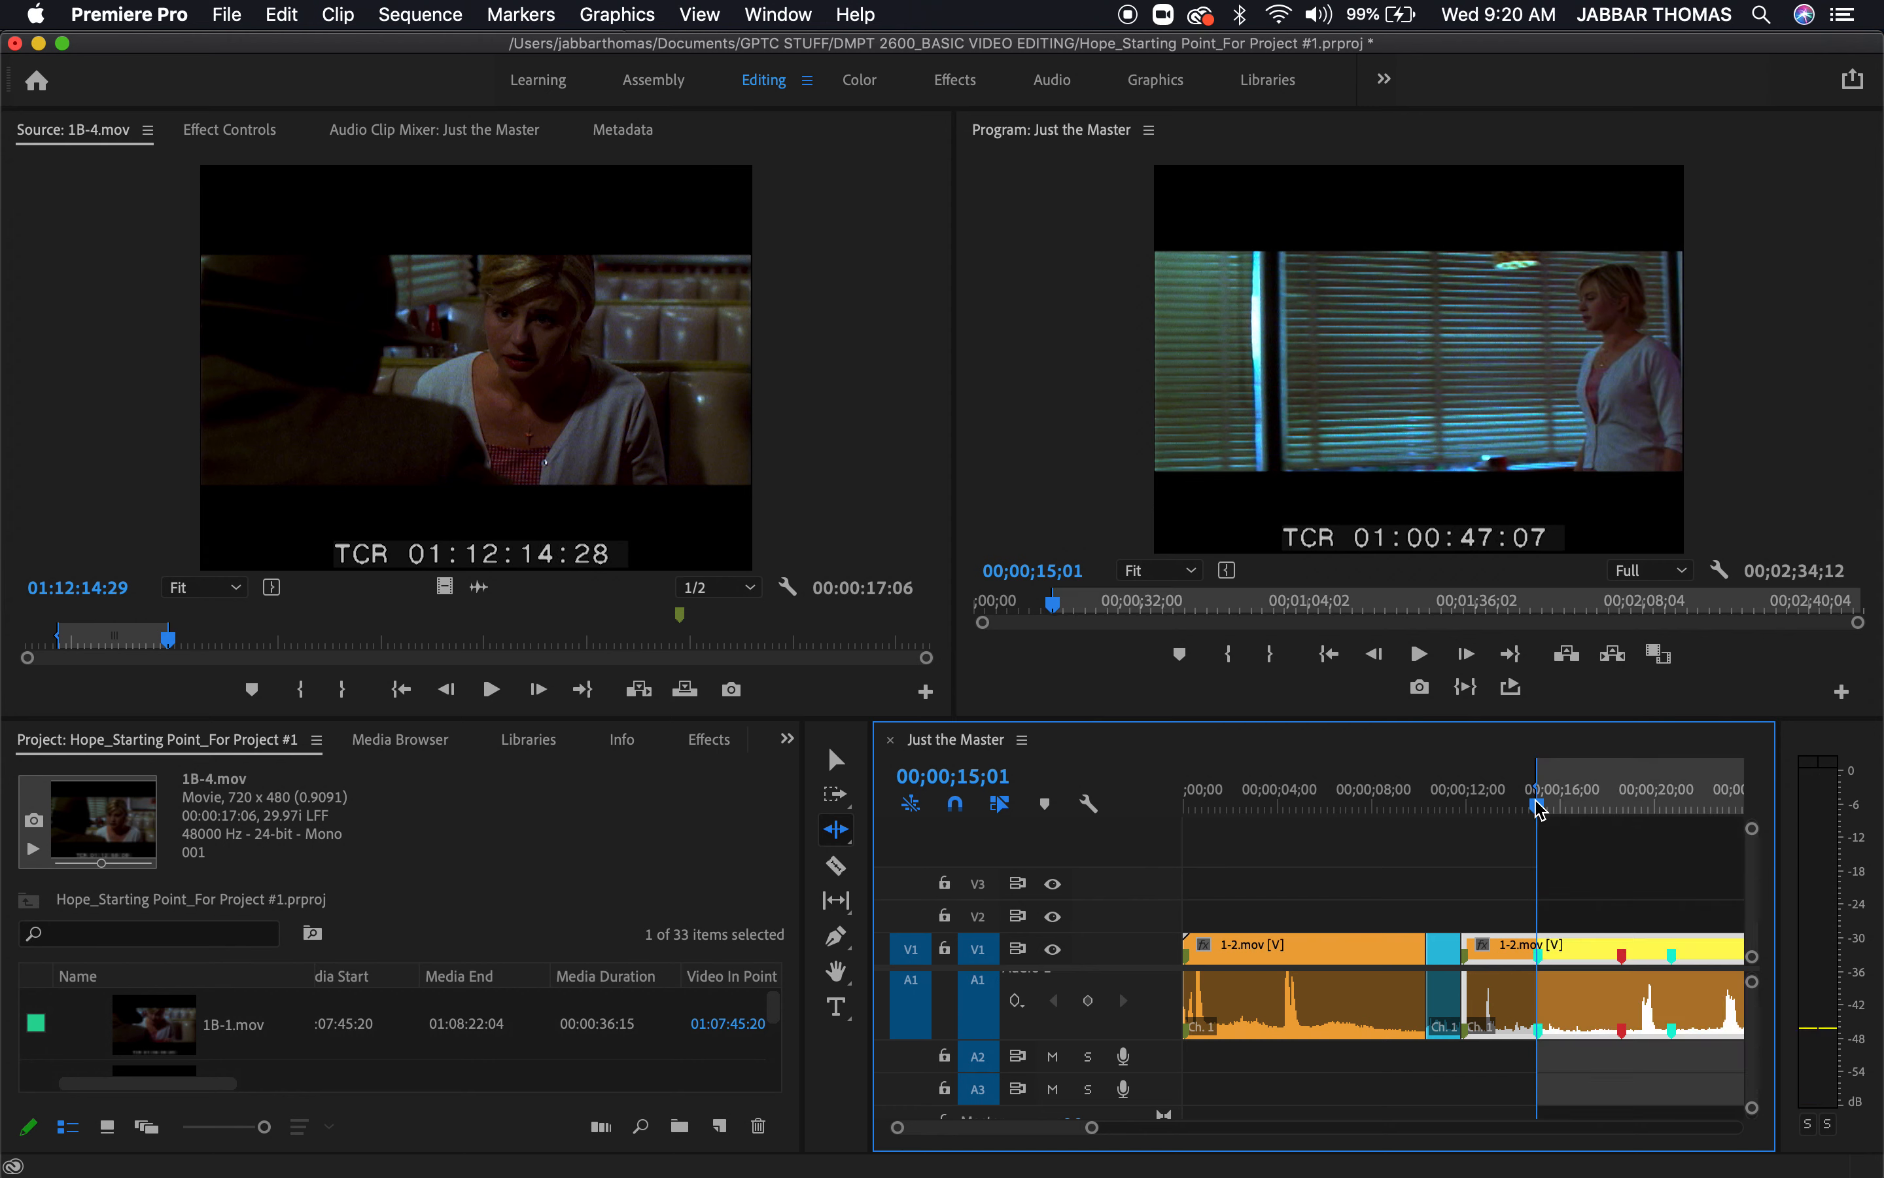
scroll(1523, 935, right, 5)
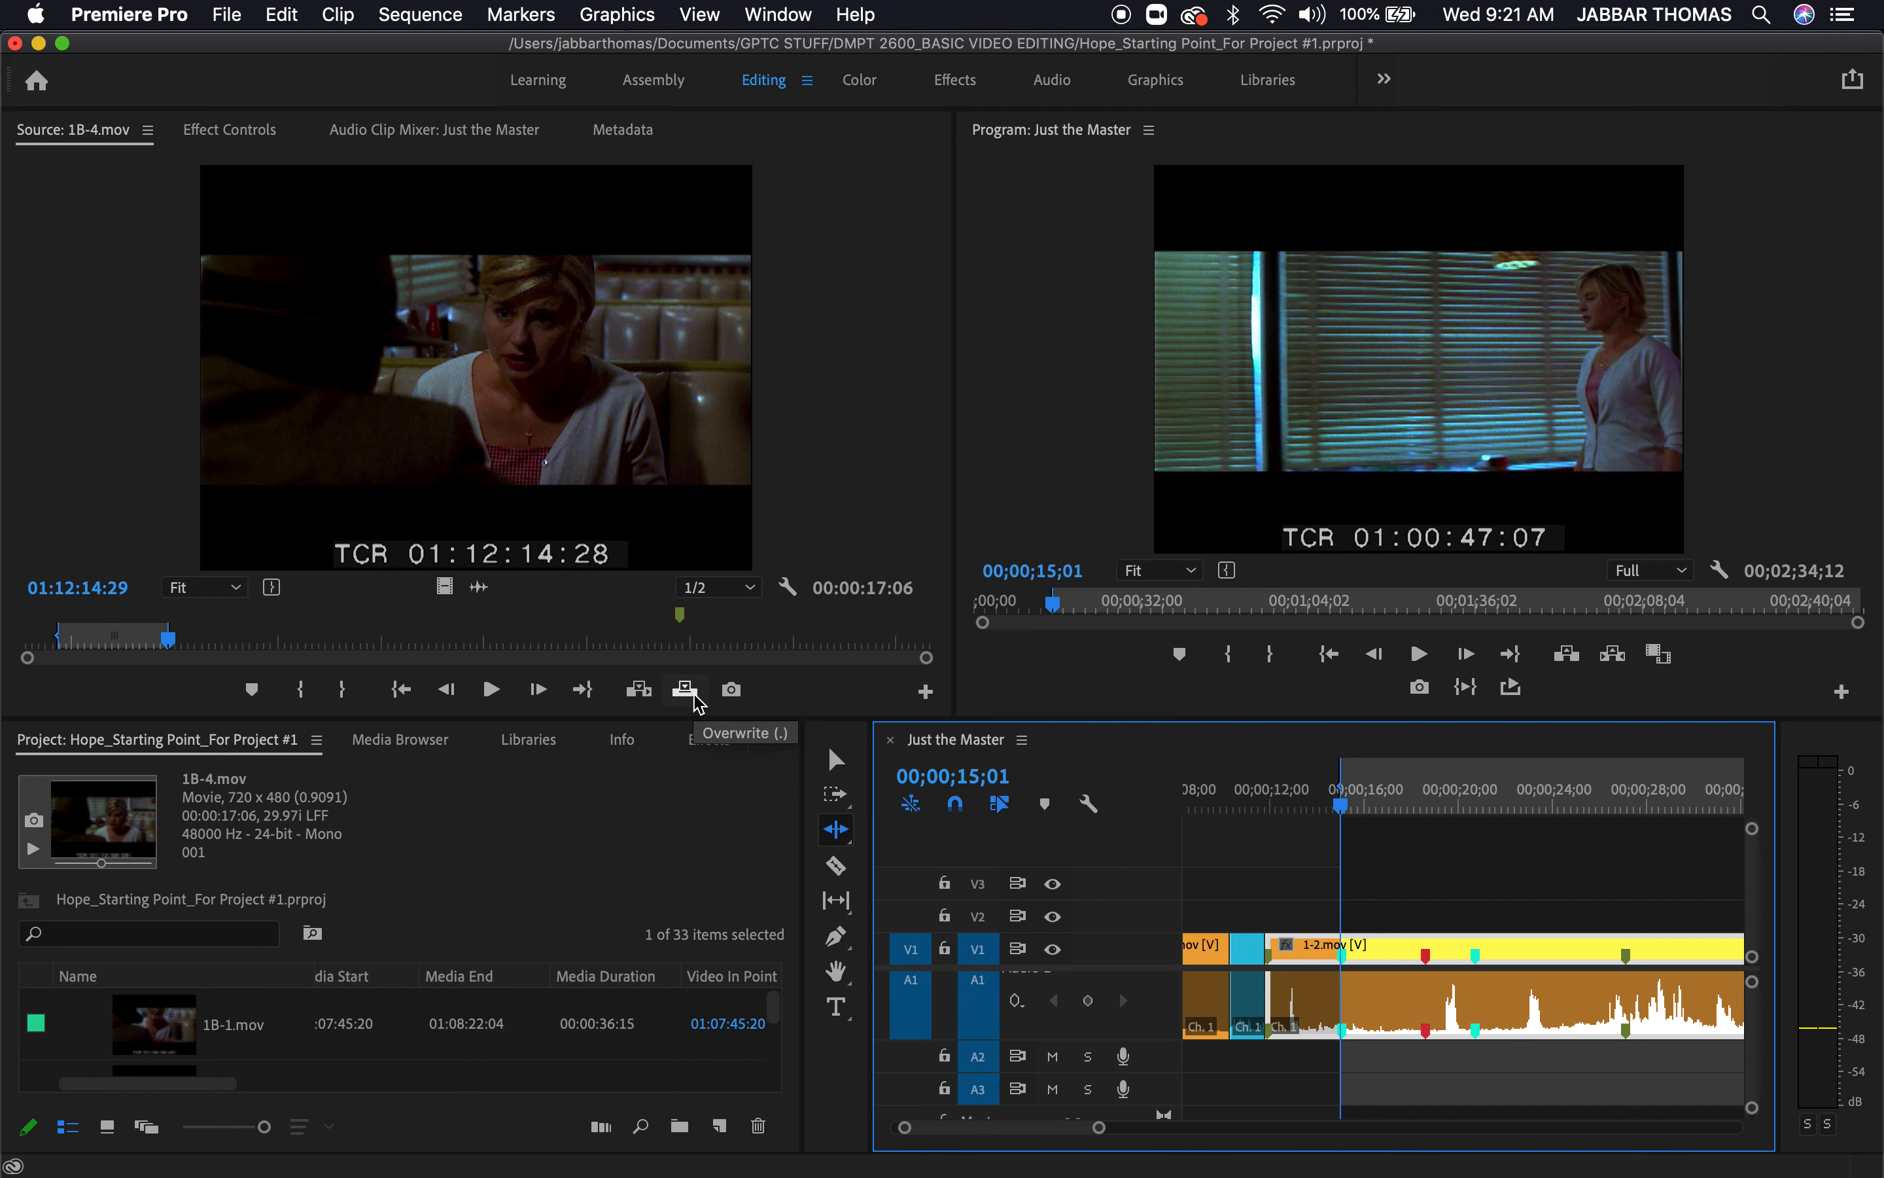
click(466, 303)
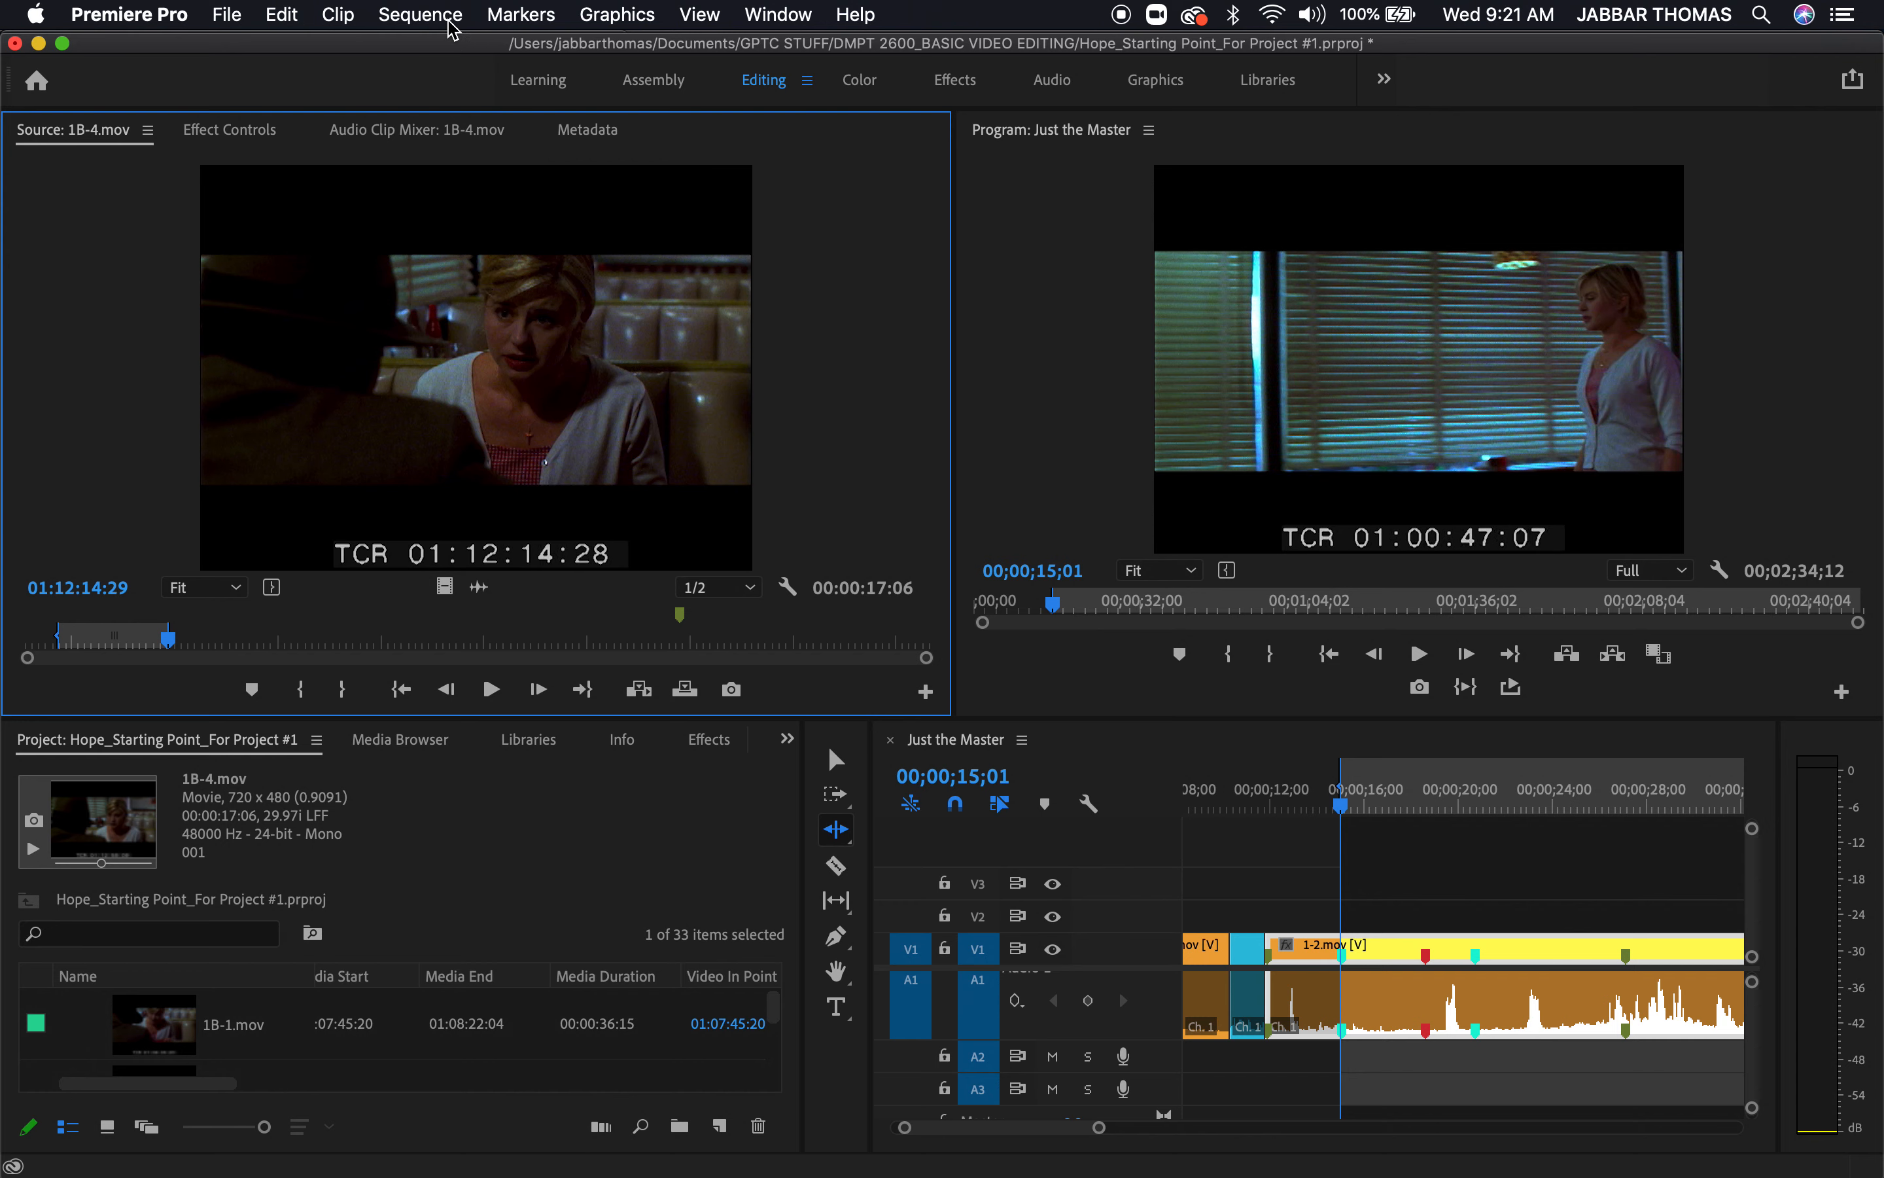
click(337, 16)
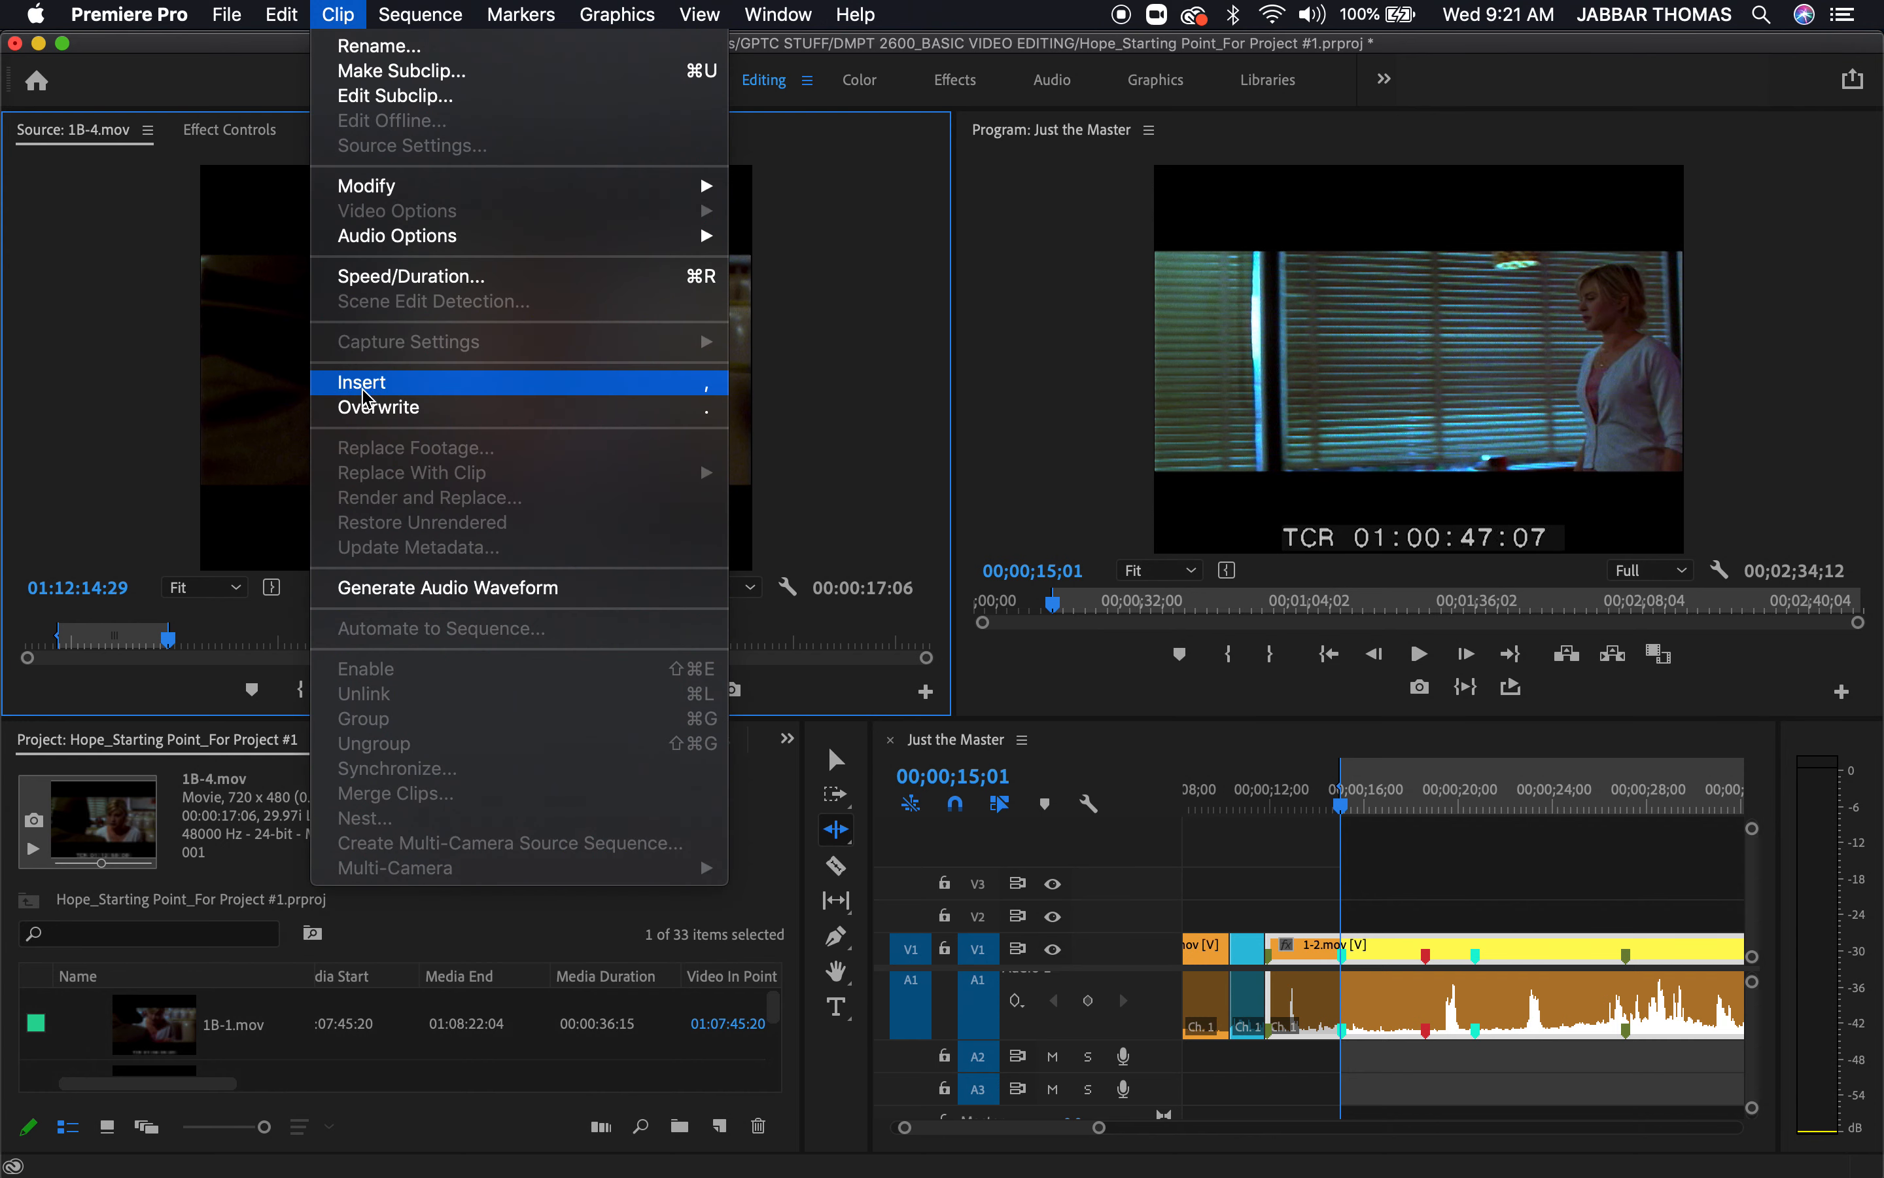
click(365, 410)
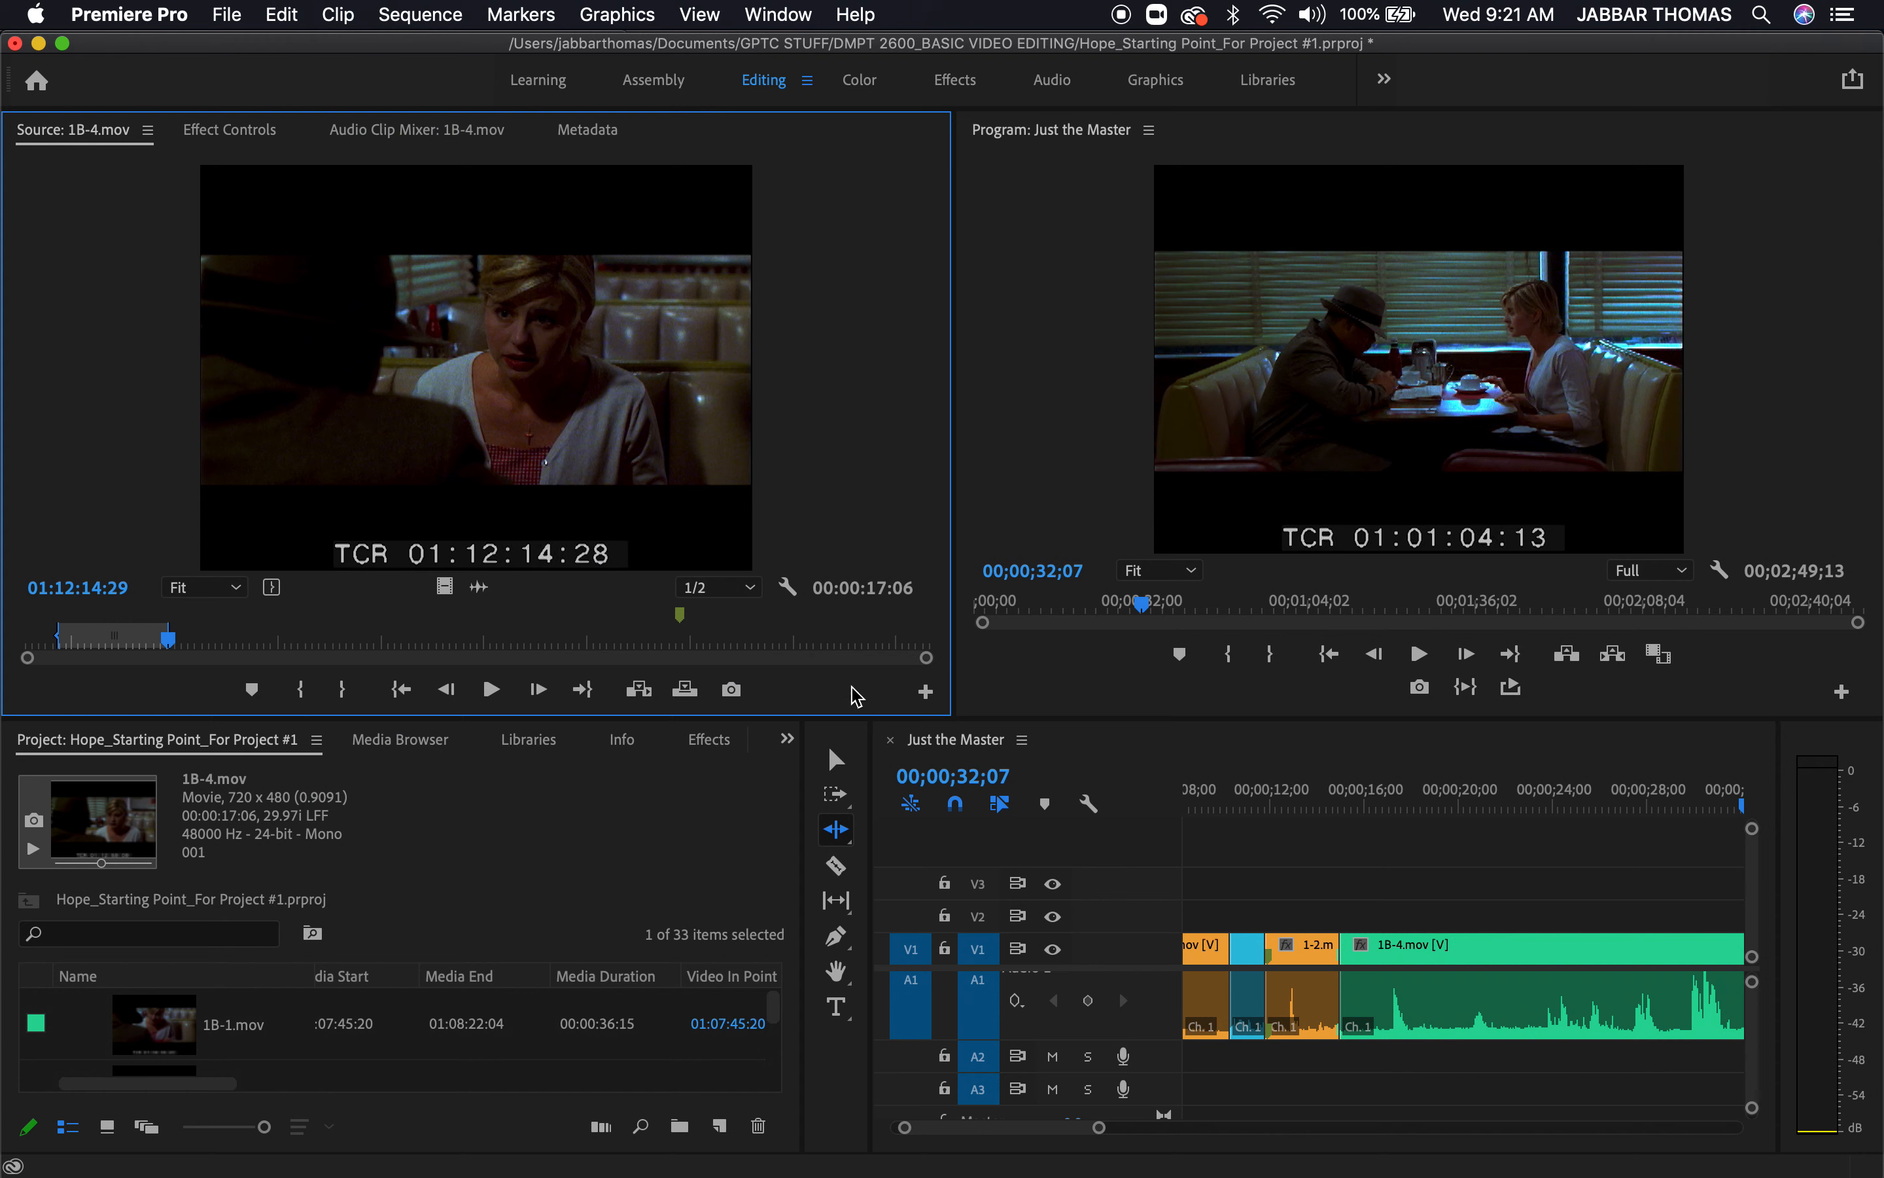
Play and scrub the sequence across the cut from the 1-2.mov section into 1B-4.mov to examine continuity
click(1483, 804)
key(minus)
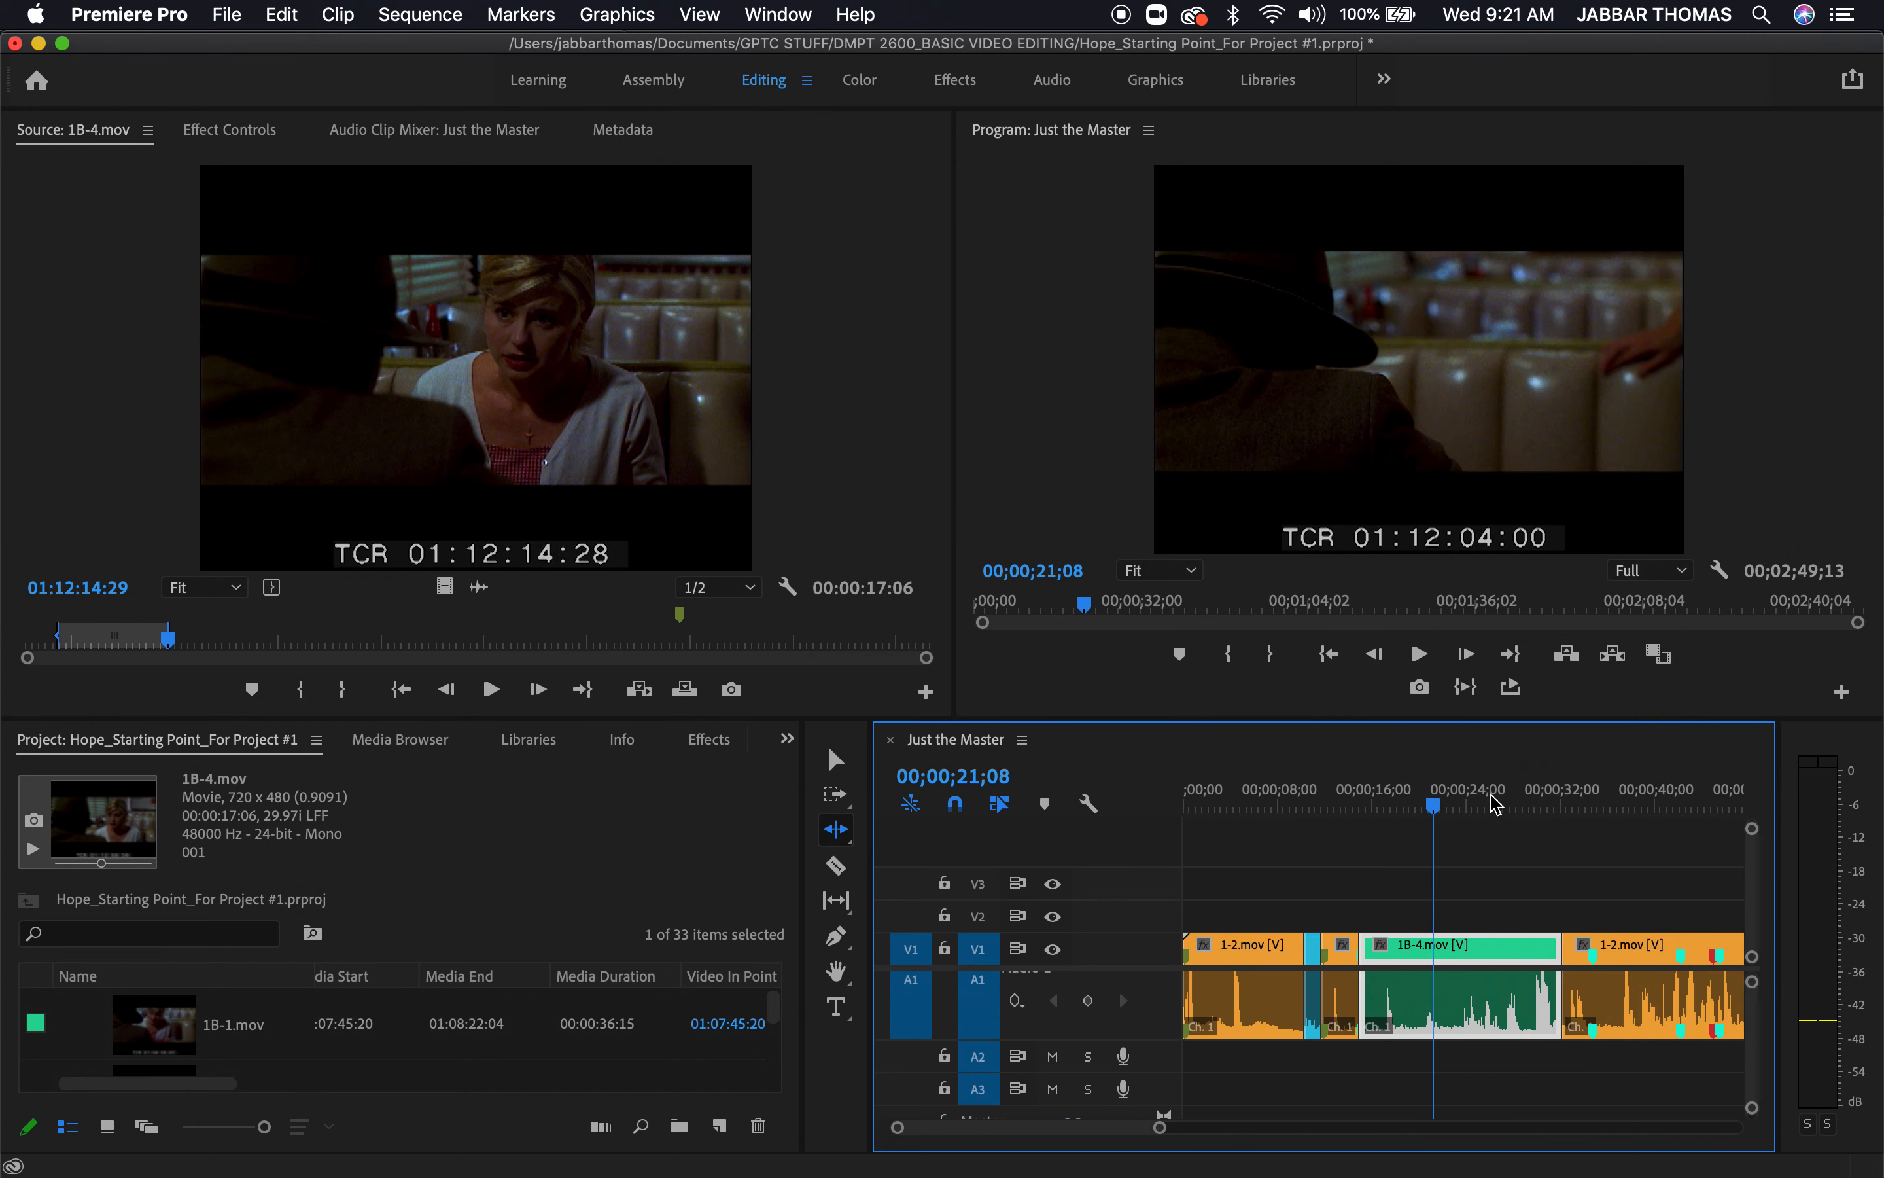
key(minus)
key(equal)
drag(1403, 806, 1275, 866)
key(space)
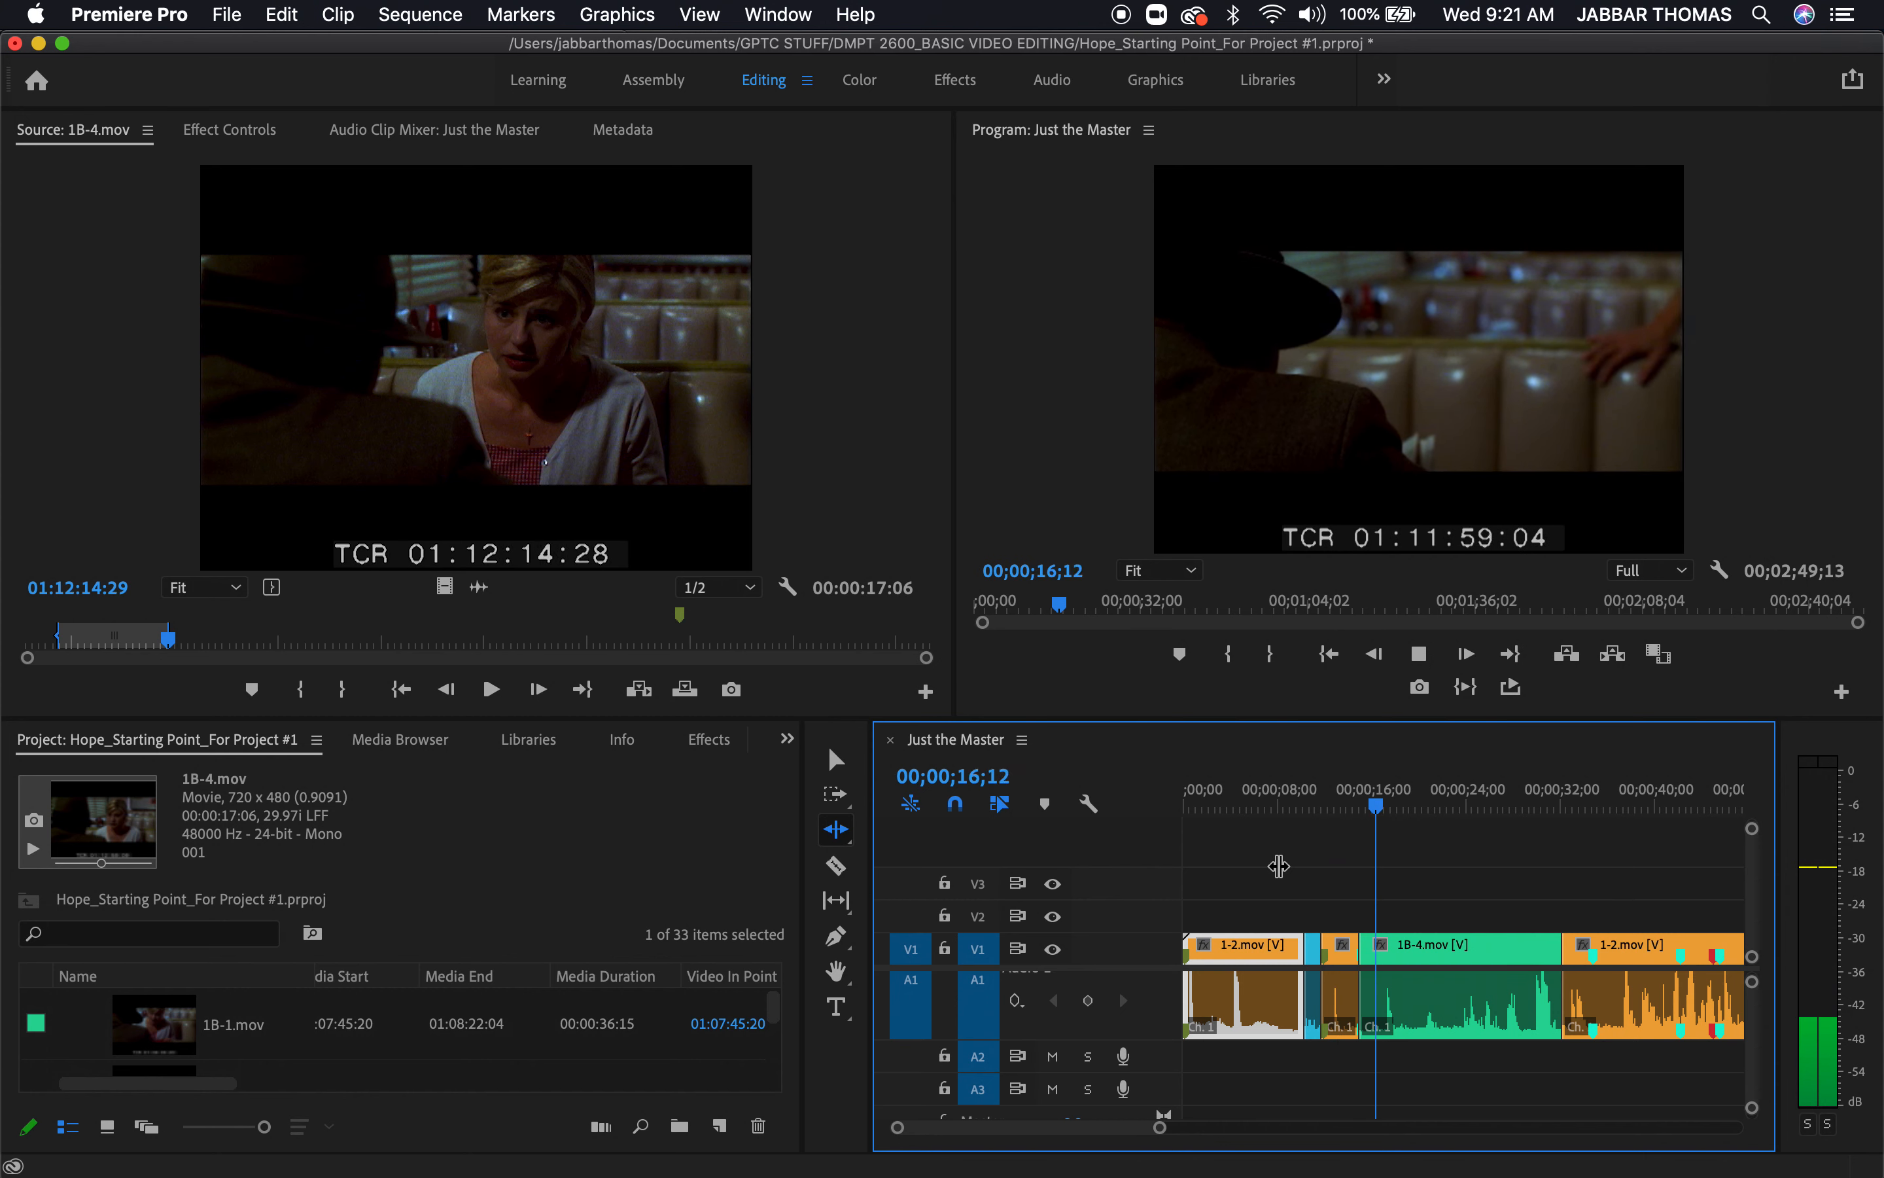
key(space)
click(1352, 806)
drag(1355, 810, 1331, 815)
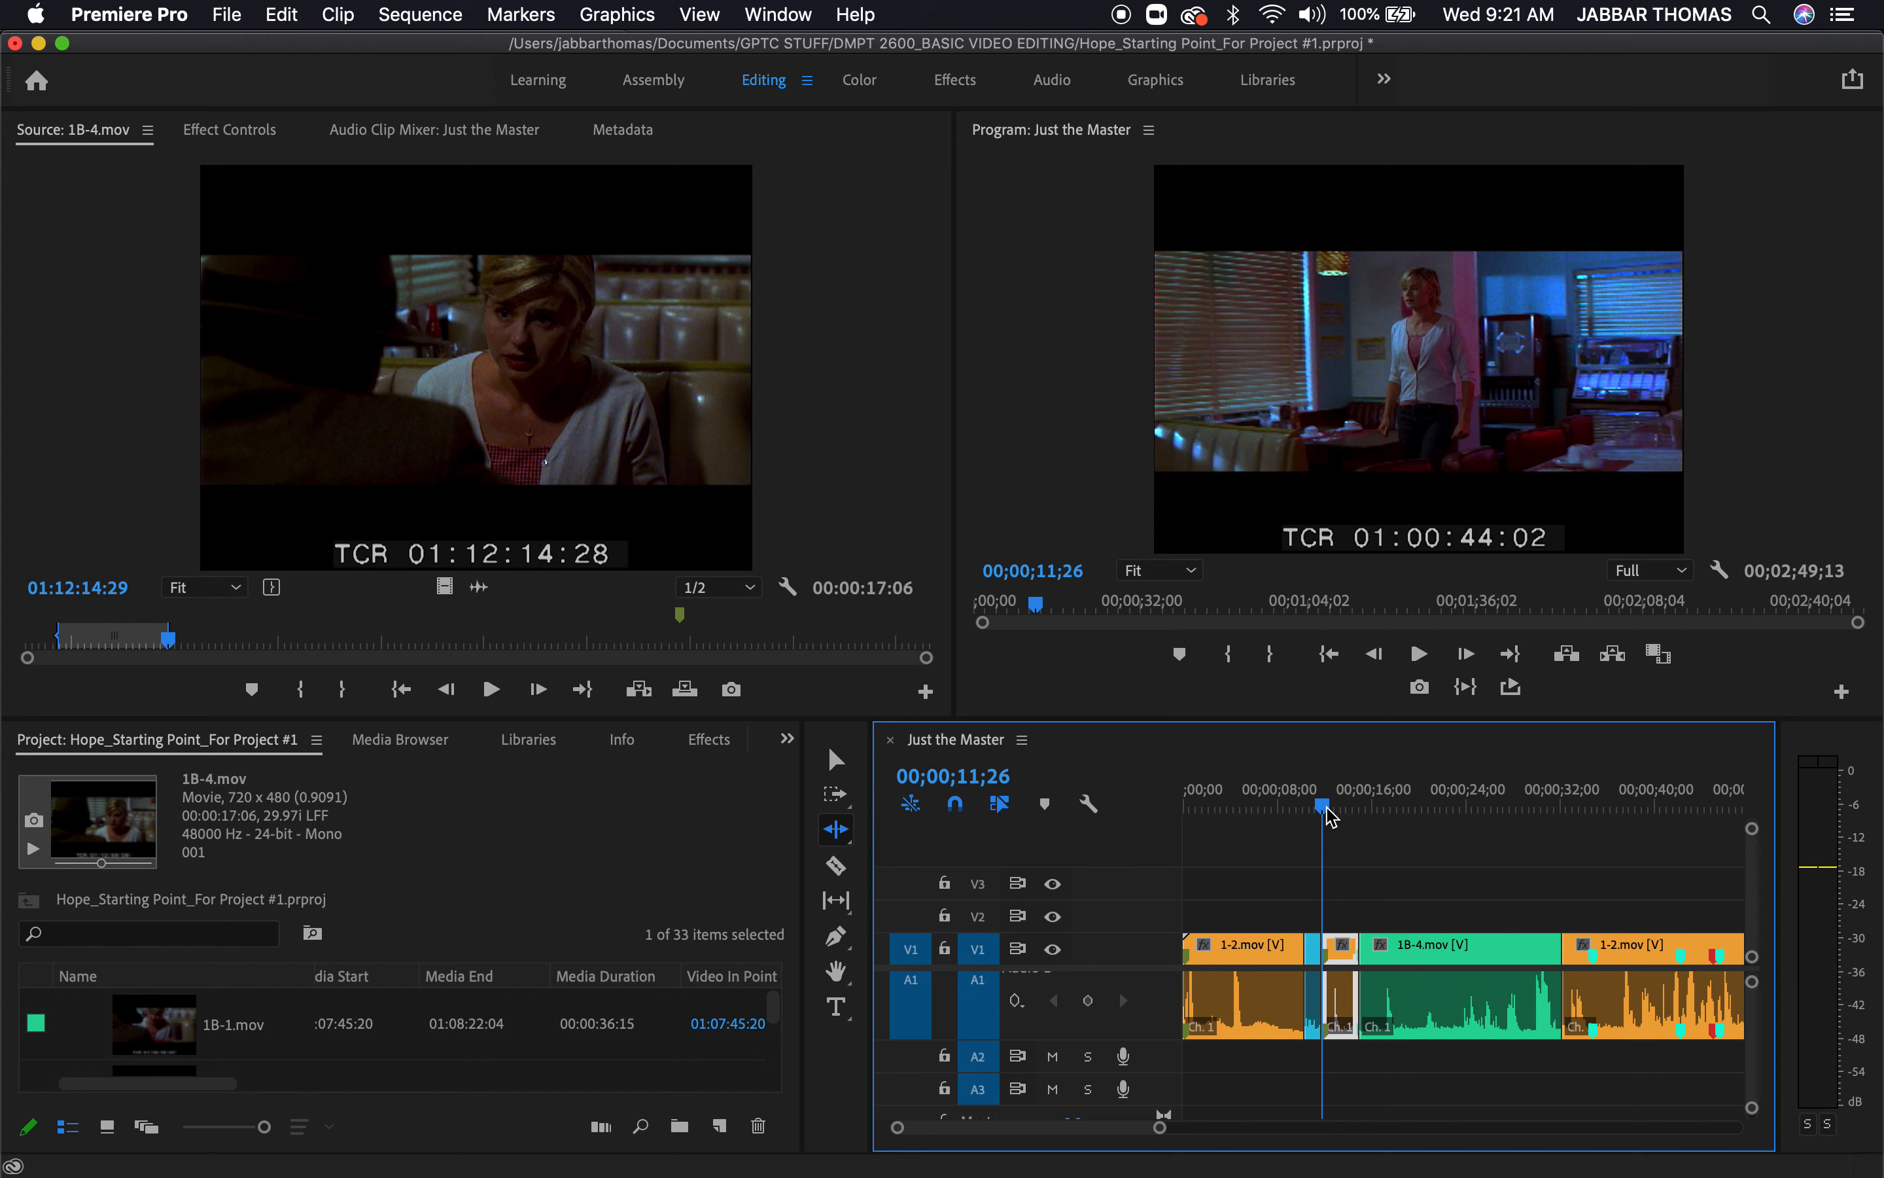
drag(1331, 816, 1333, 816)
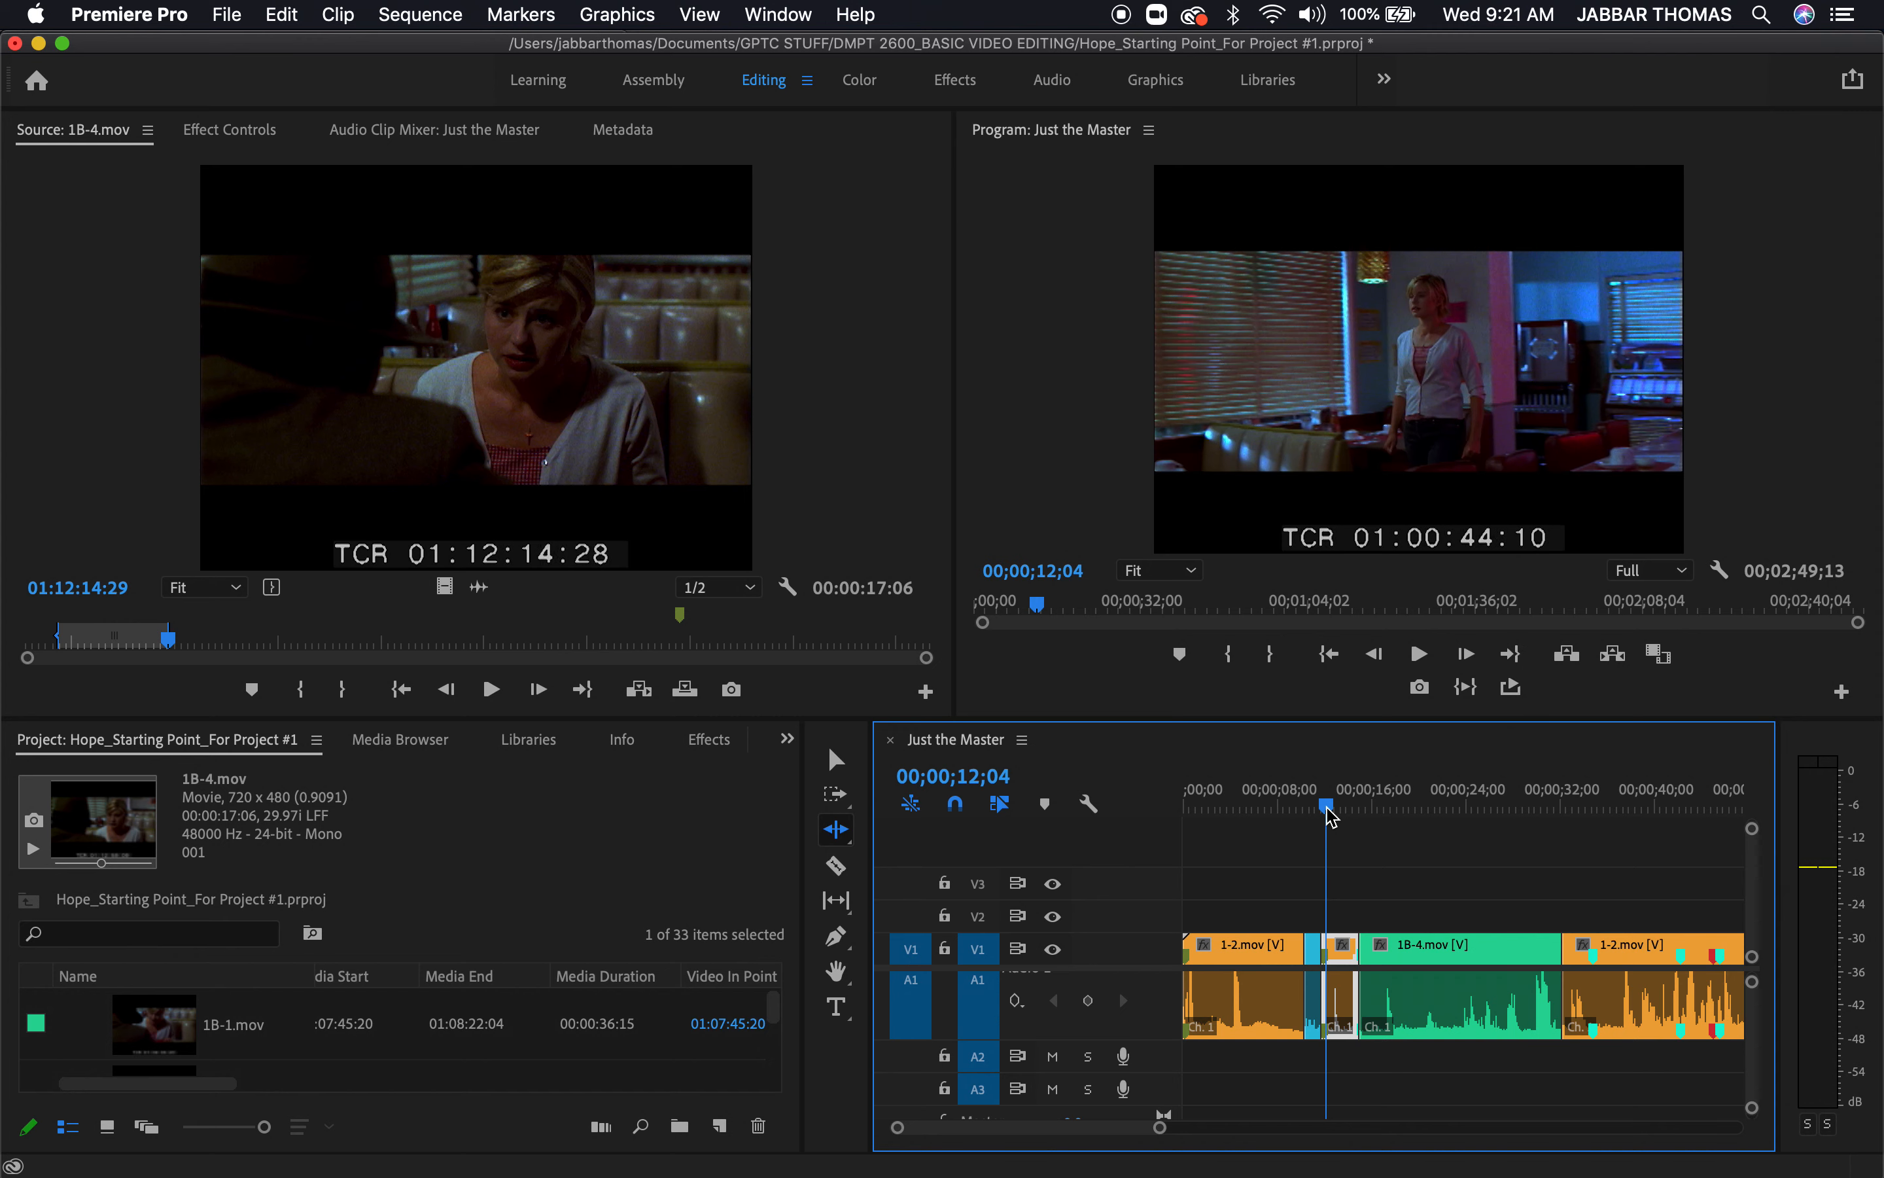
key(space)
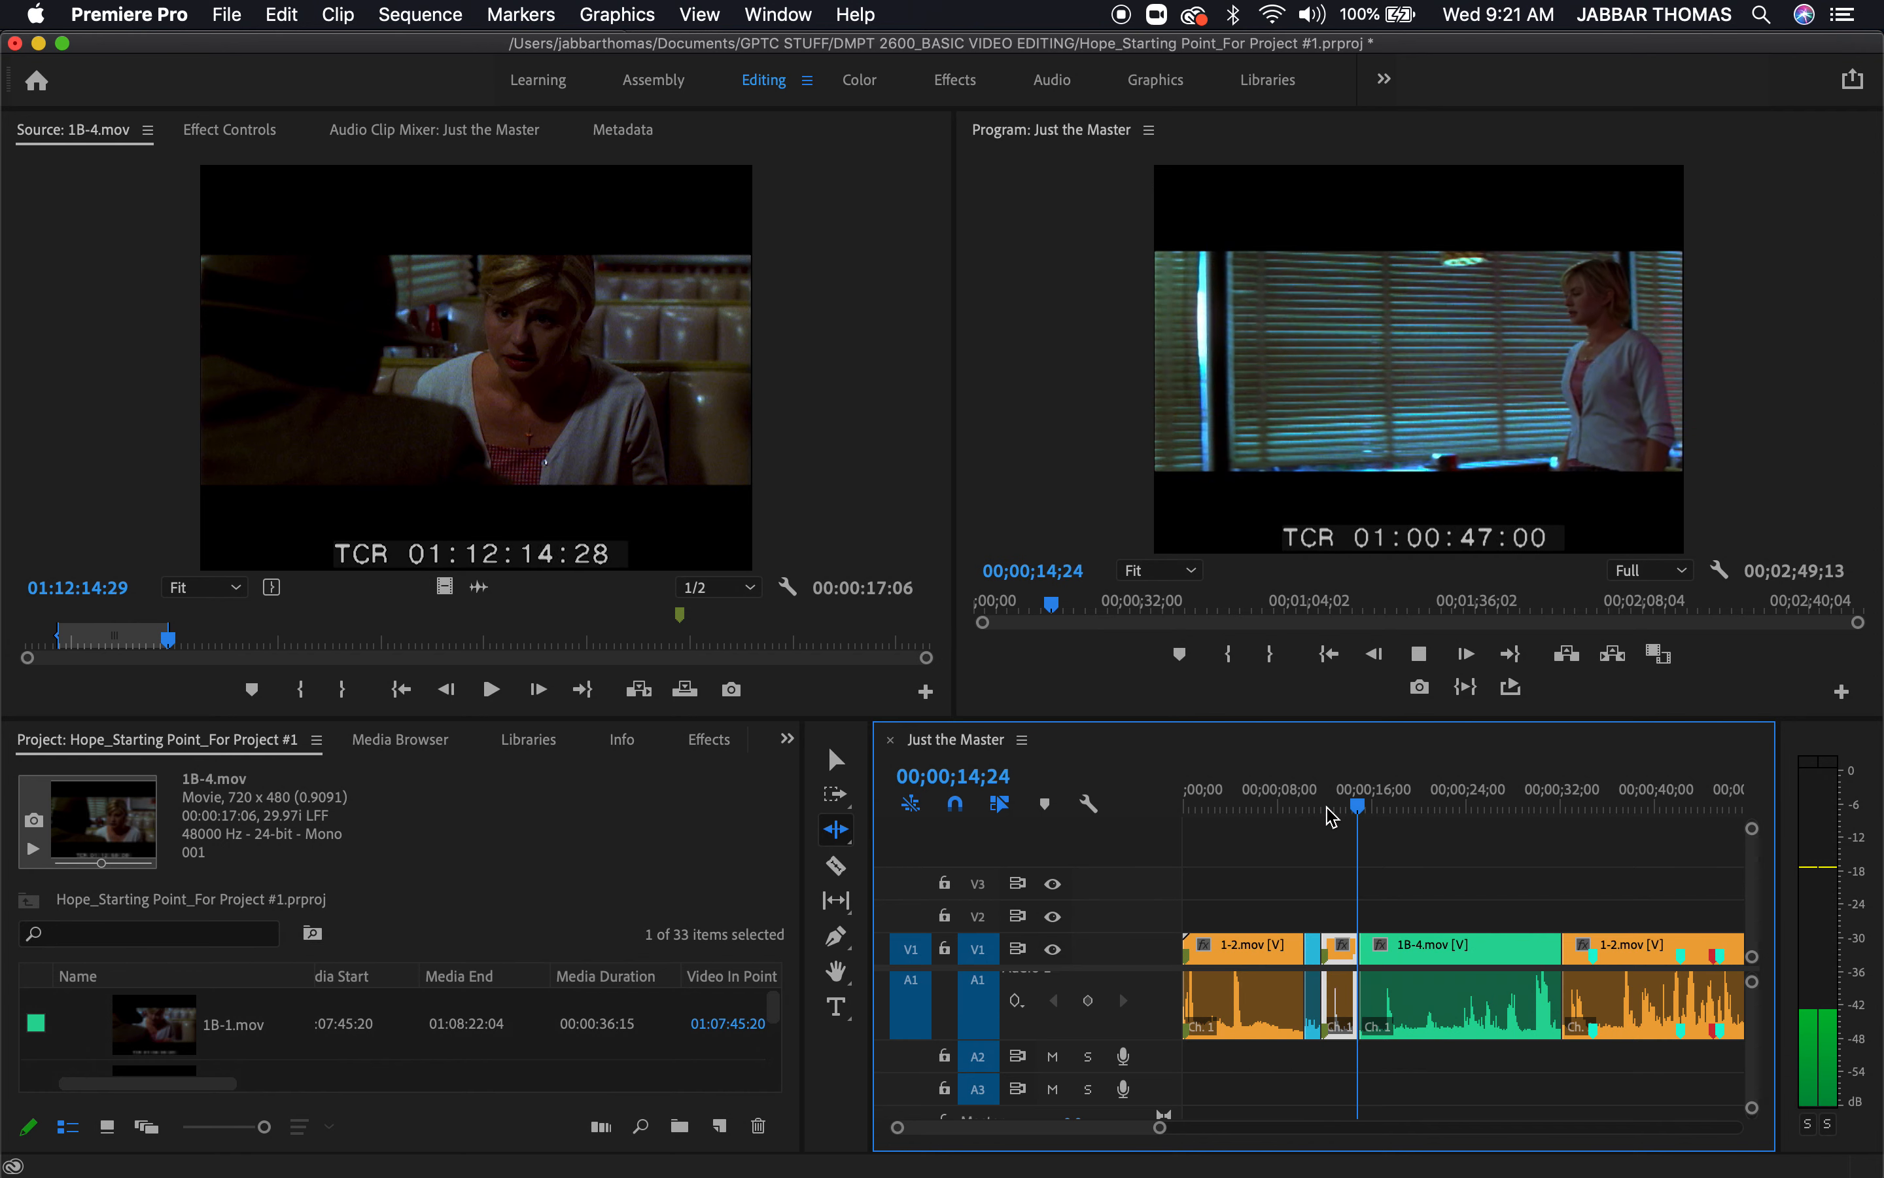
key(space)
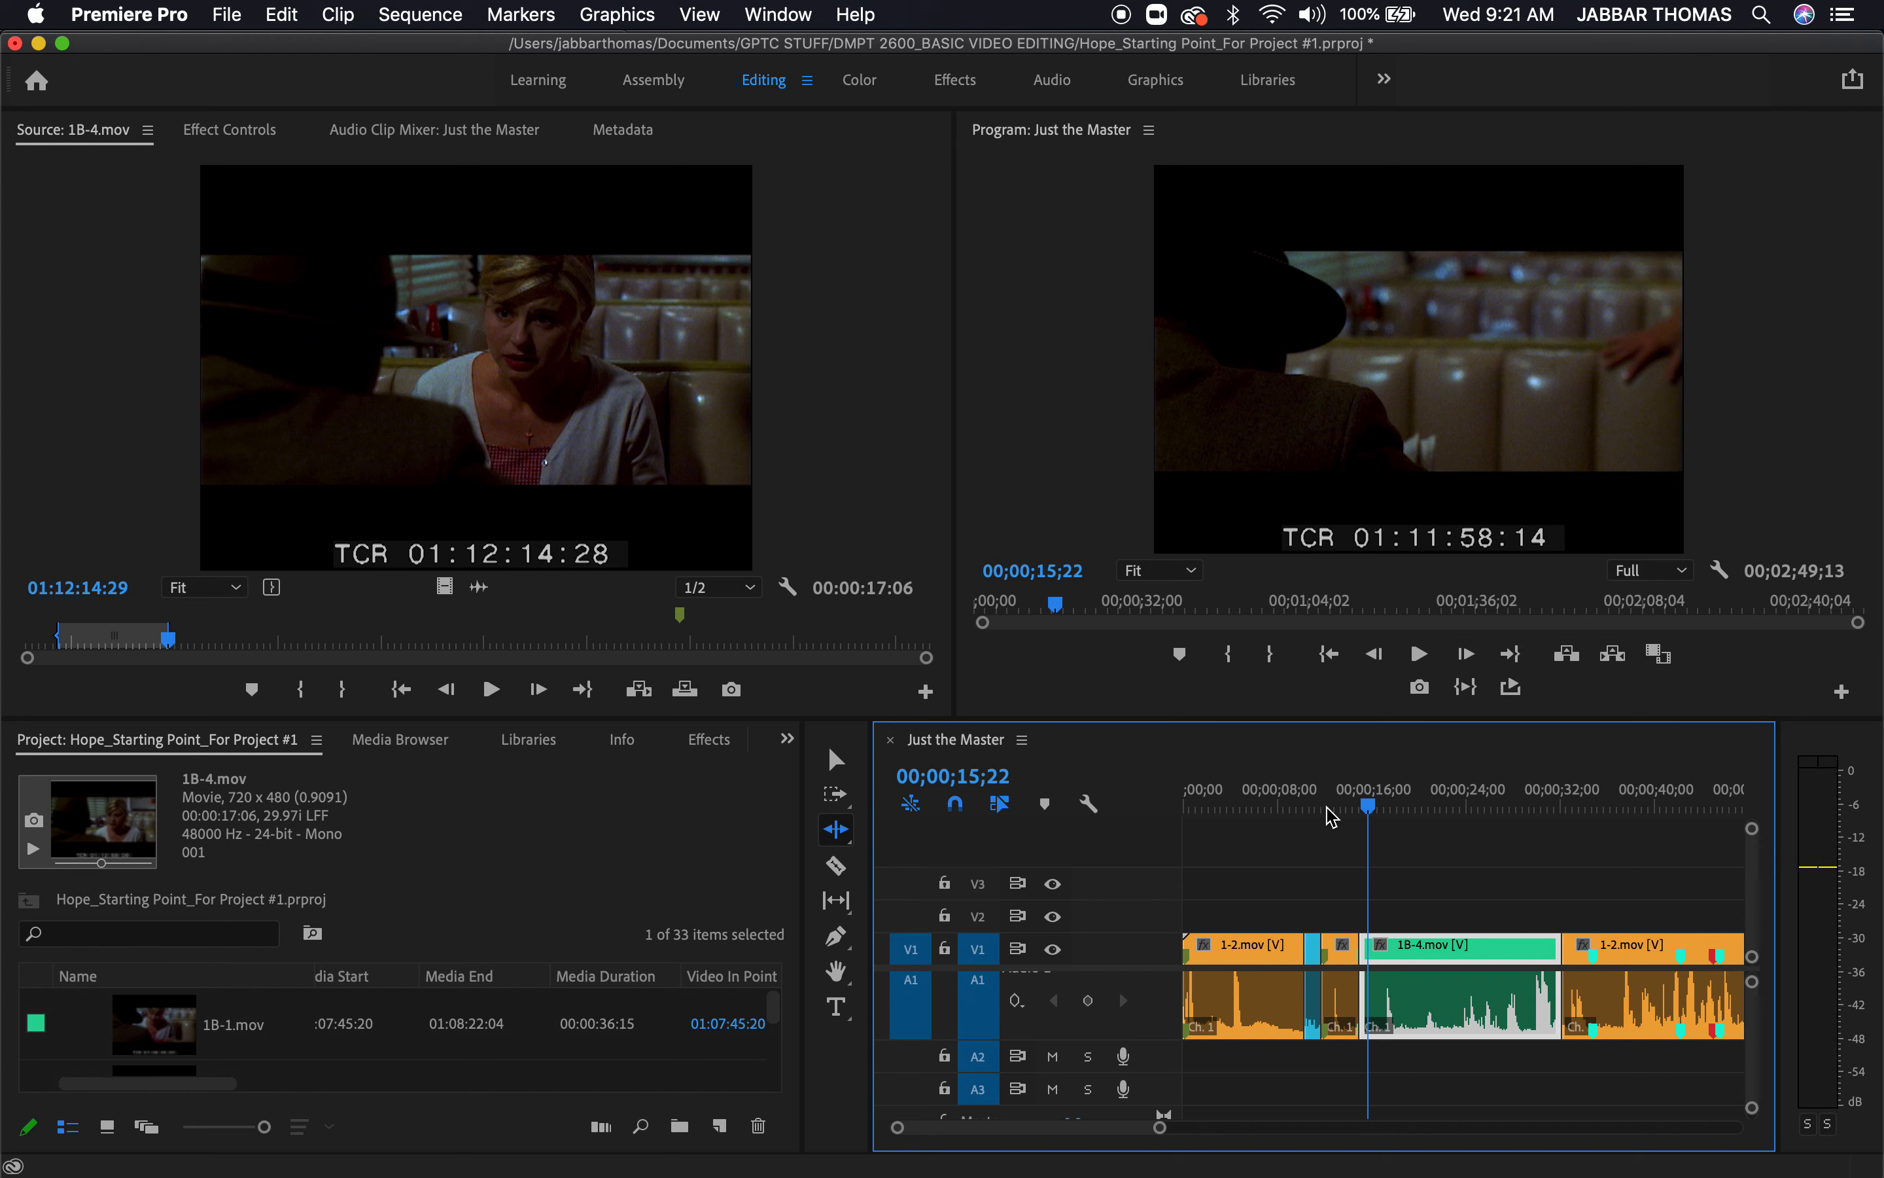
drag(1421, 816, 1372, 831)
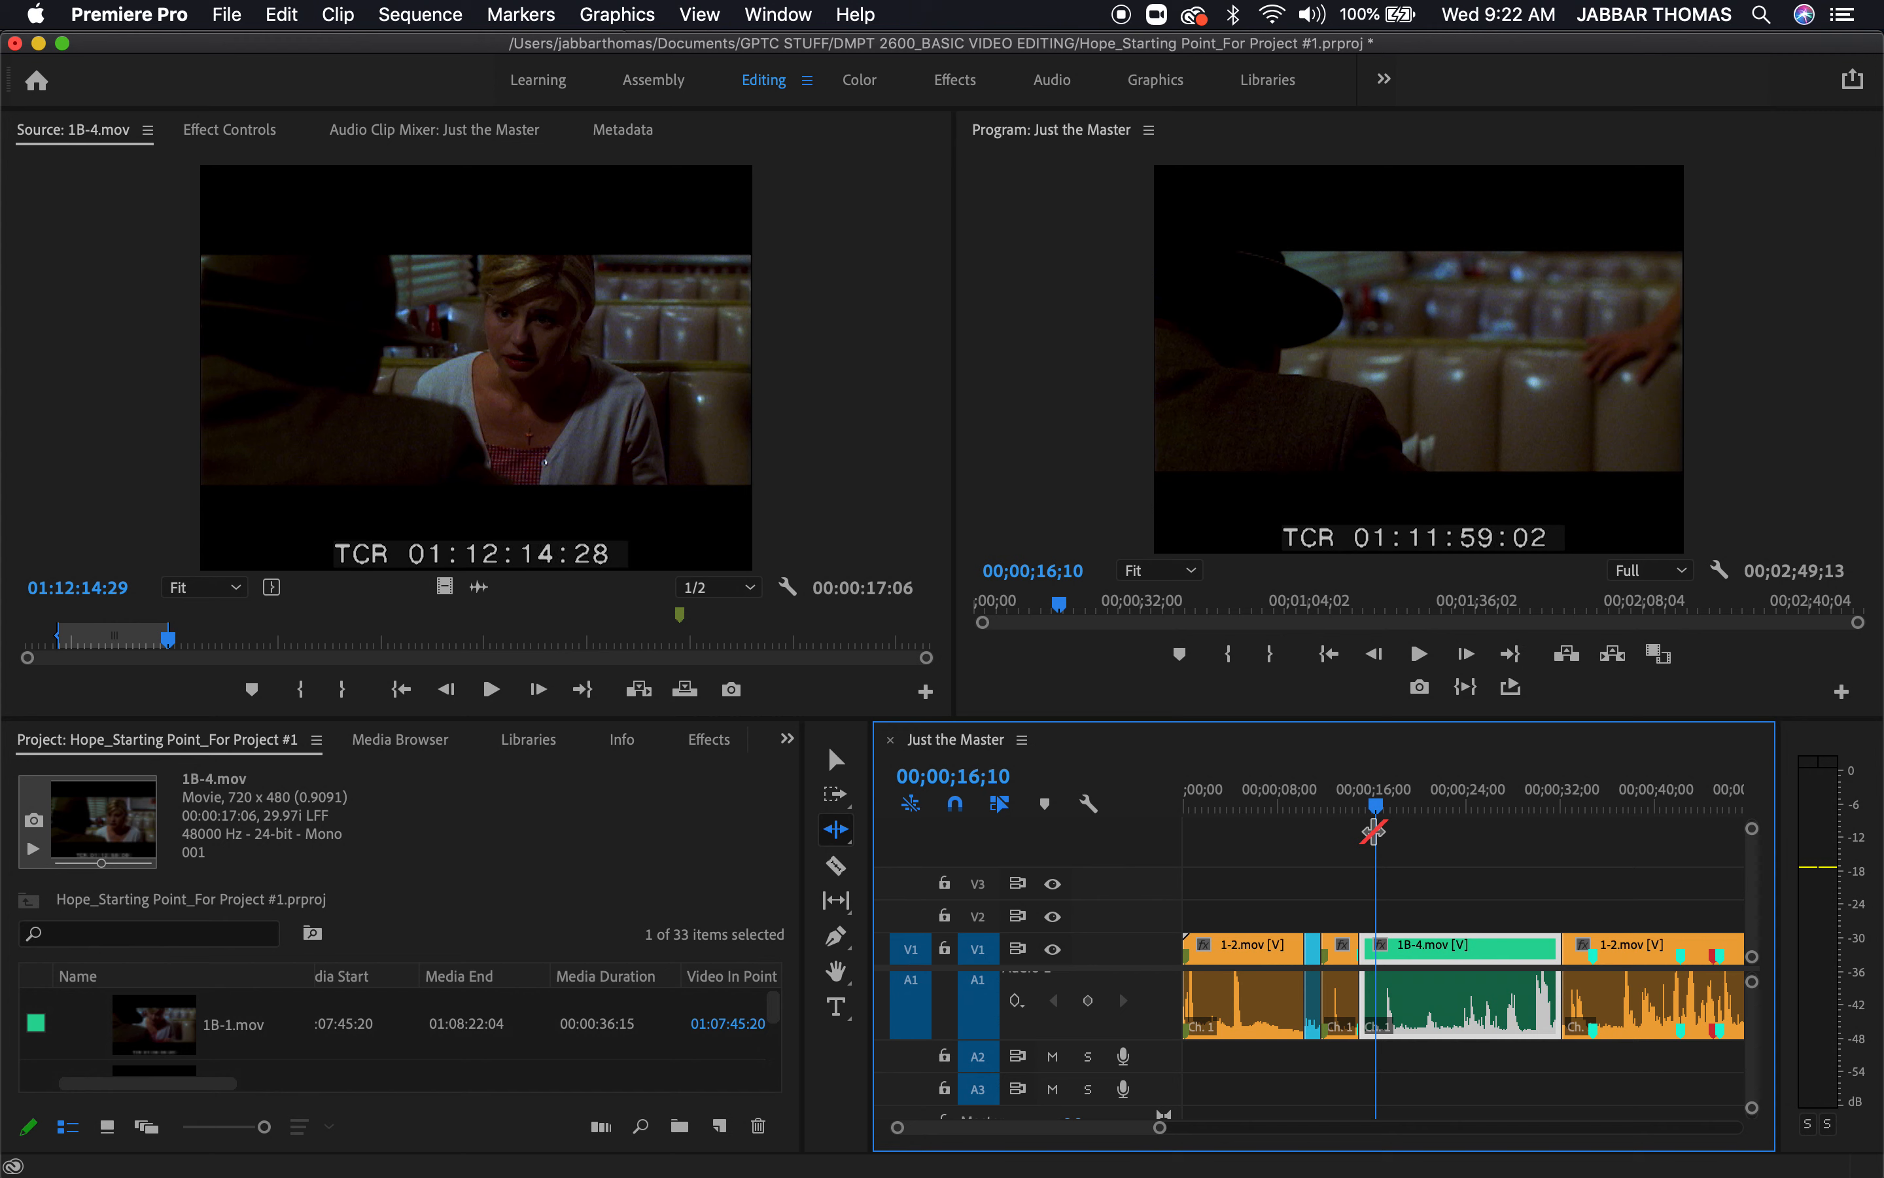
drag(1414, 810, 1352, 845)
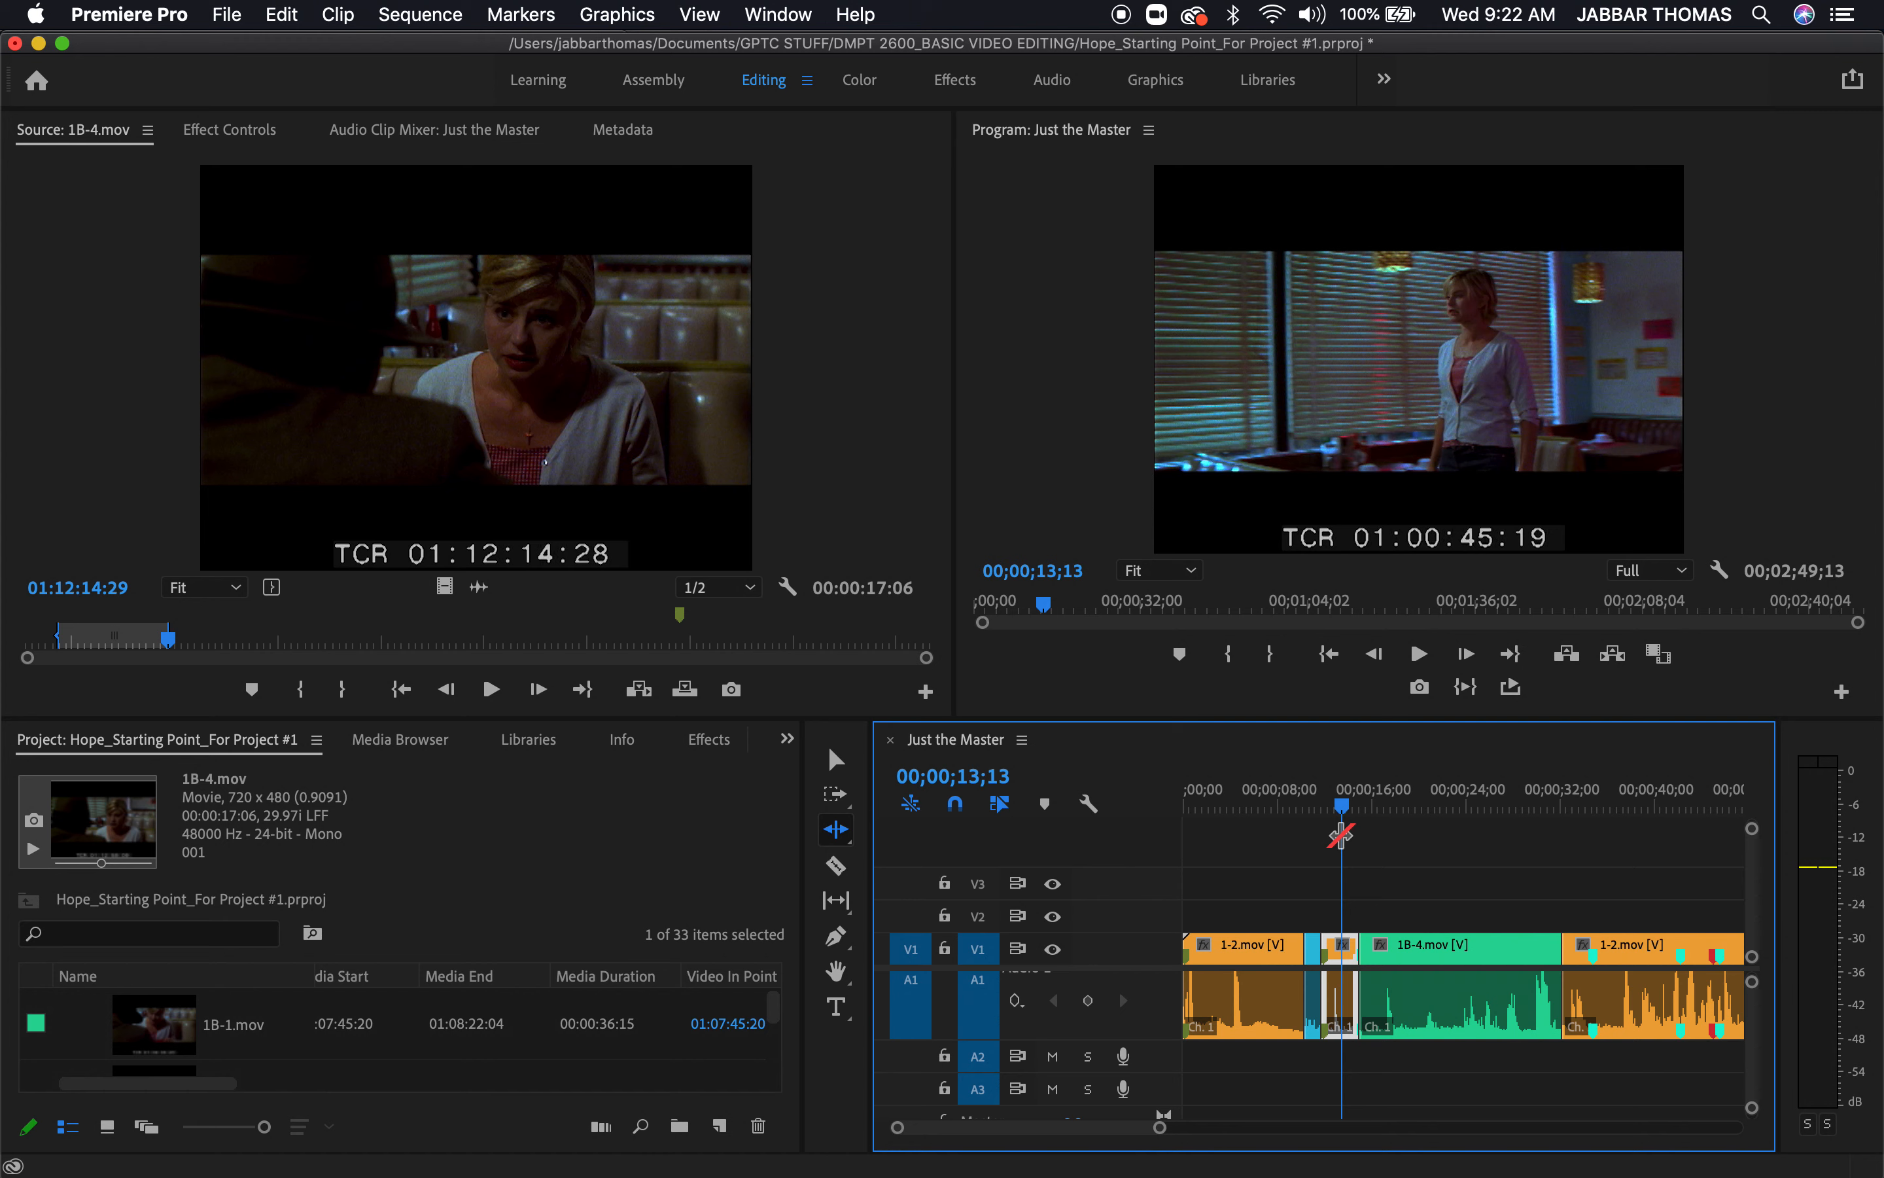
Switch to the Selection tool and park the playhead at 00;00;23;29, where the woman is sitting down in 1B-4.mov
drag(1353, 810, 1463, 845)
key(v)
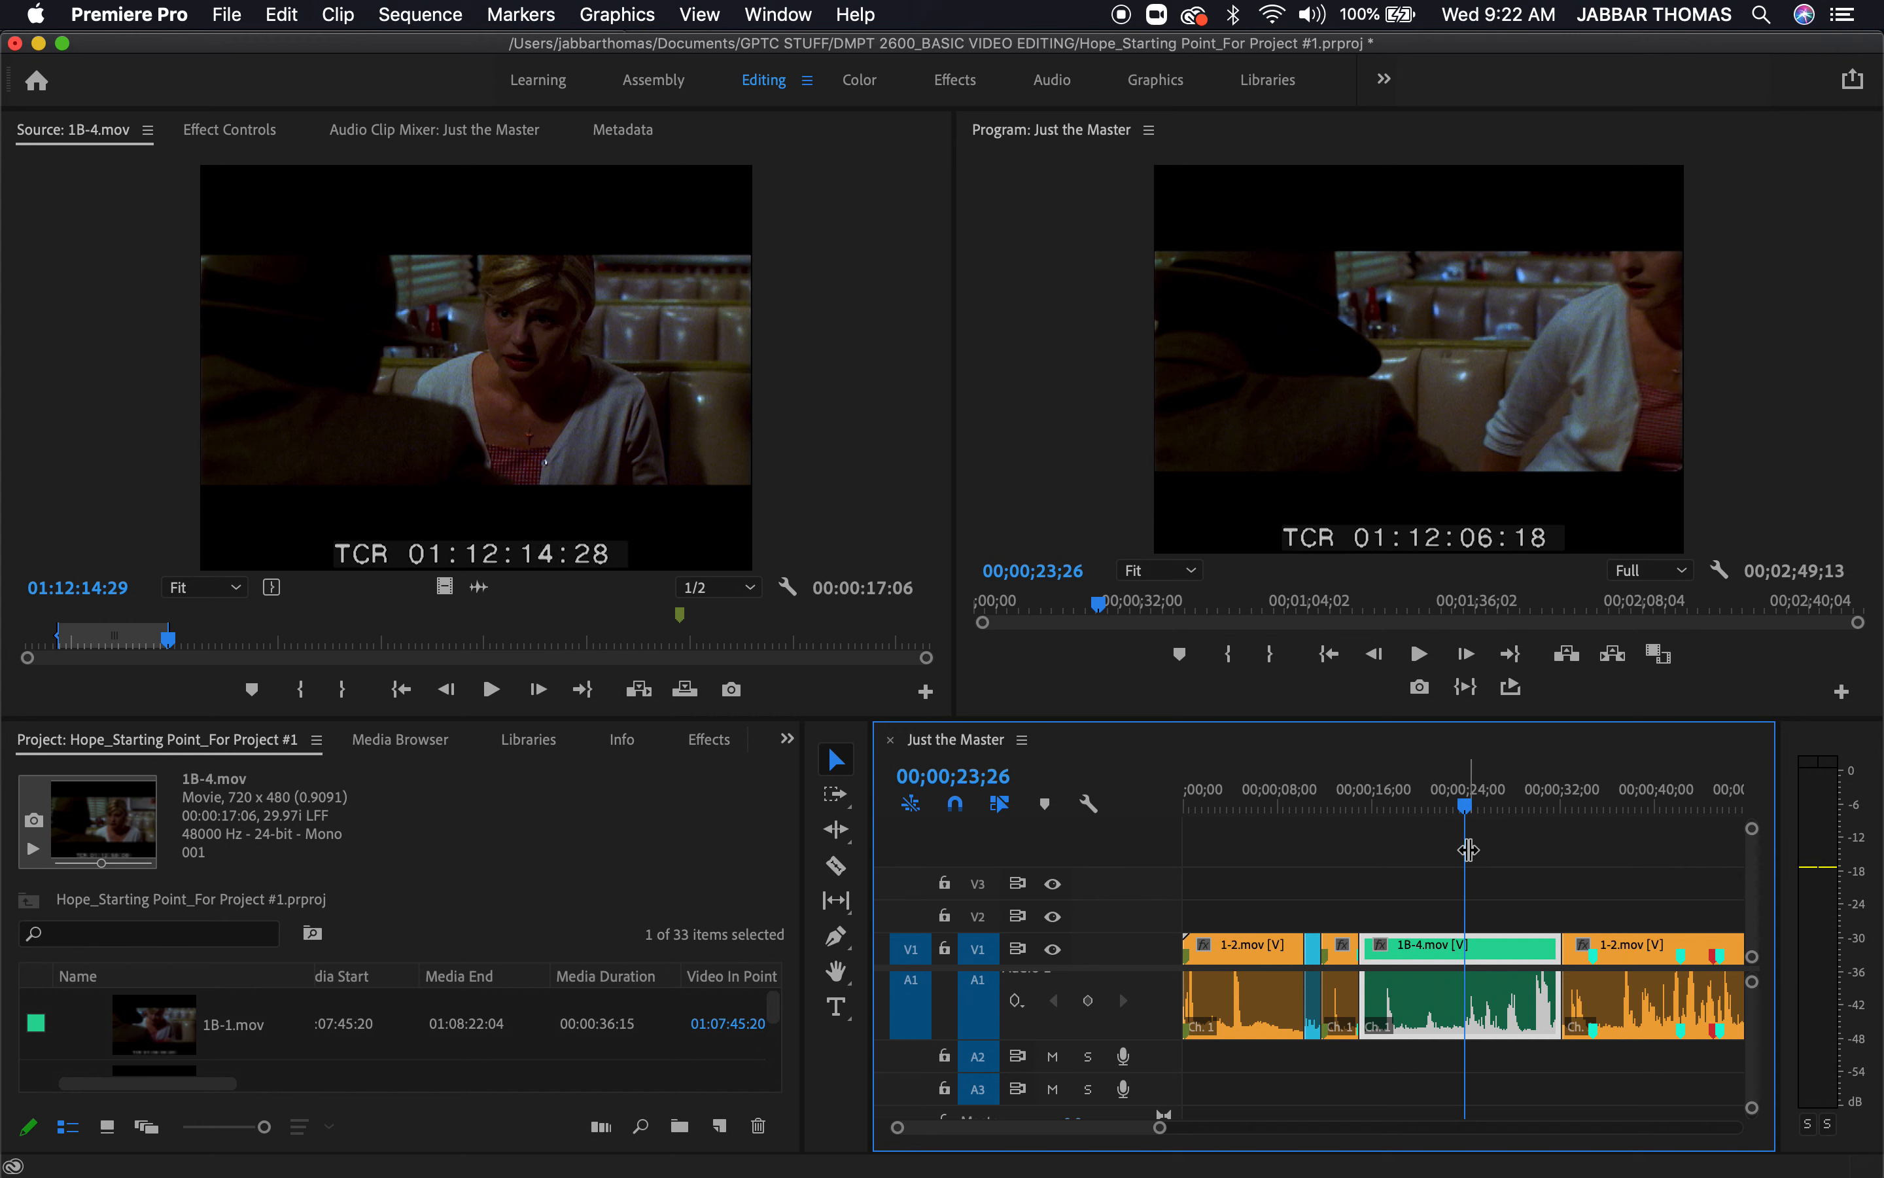
key(space)
key(space)
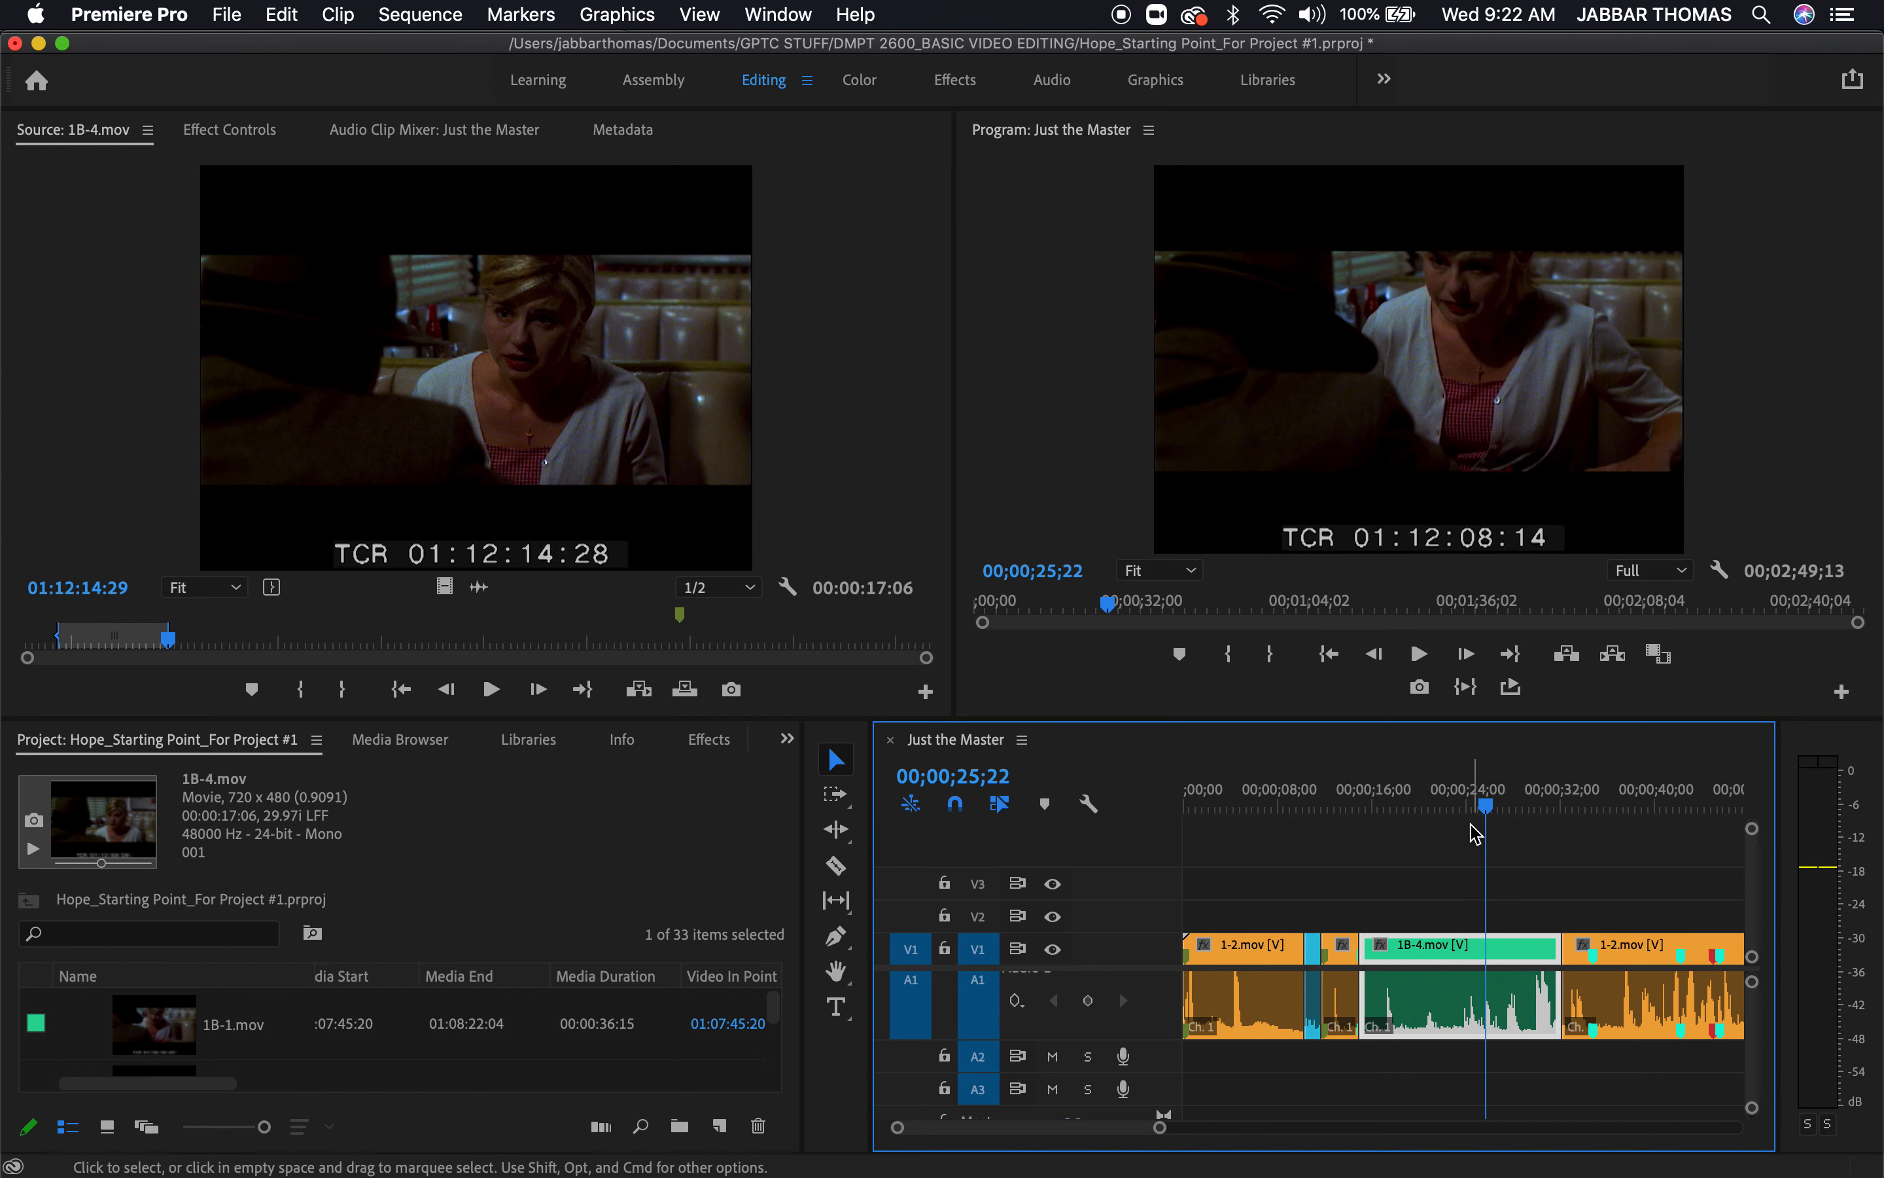
mouse_move(1456, 807)
mouse_down()
mouse_move(1431, 806)
mouse_move(1470, 825)
mouse_up()
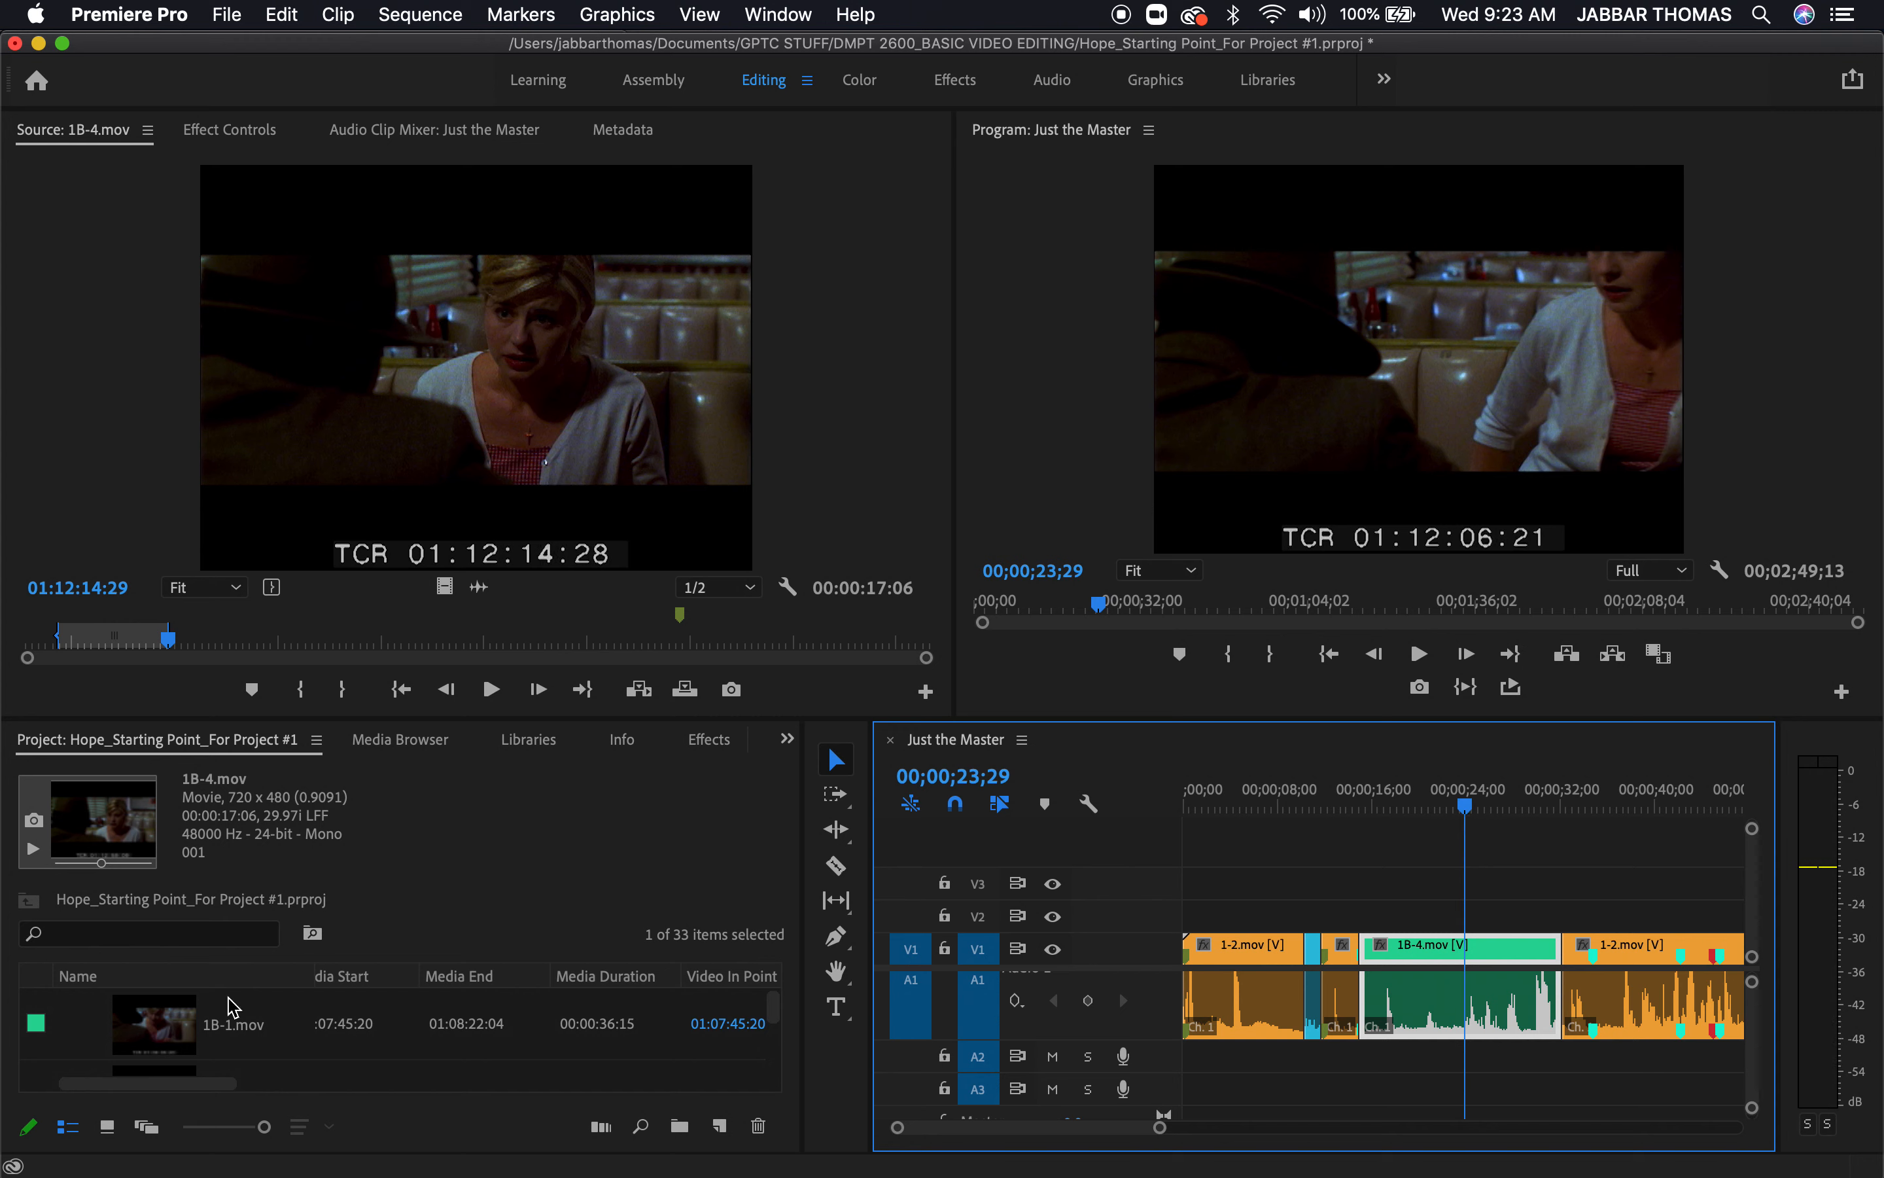
Find 1E-1.mov in the project's 1E bin and open it as the source clip
click(510, 886)
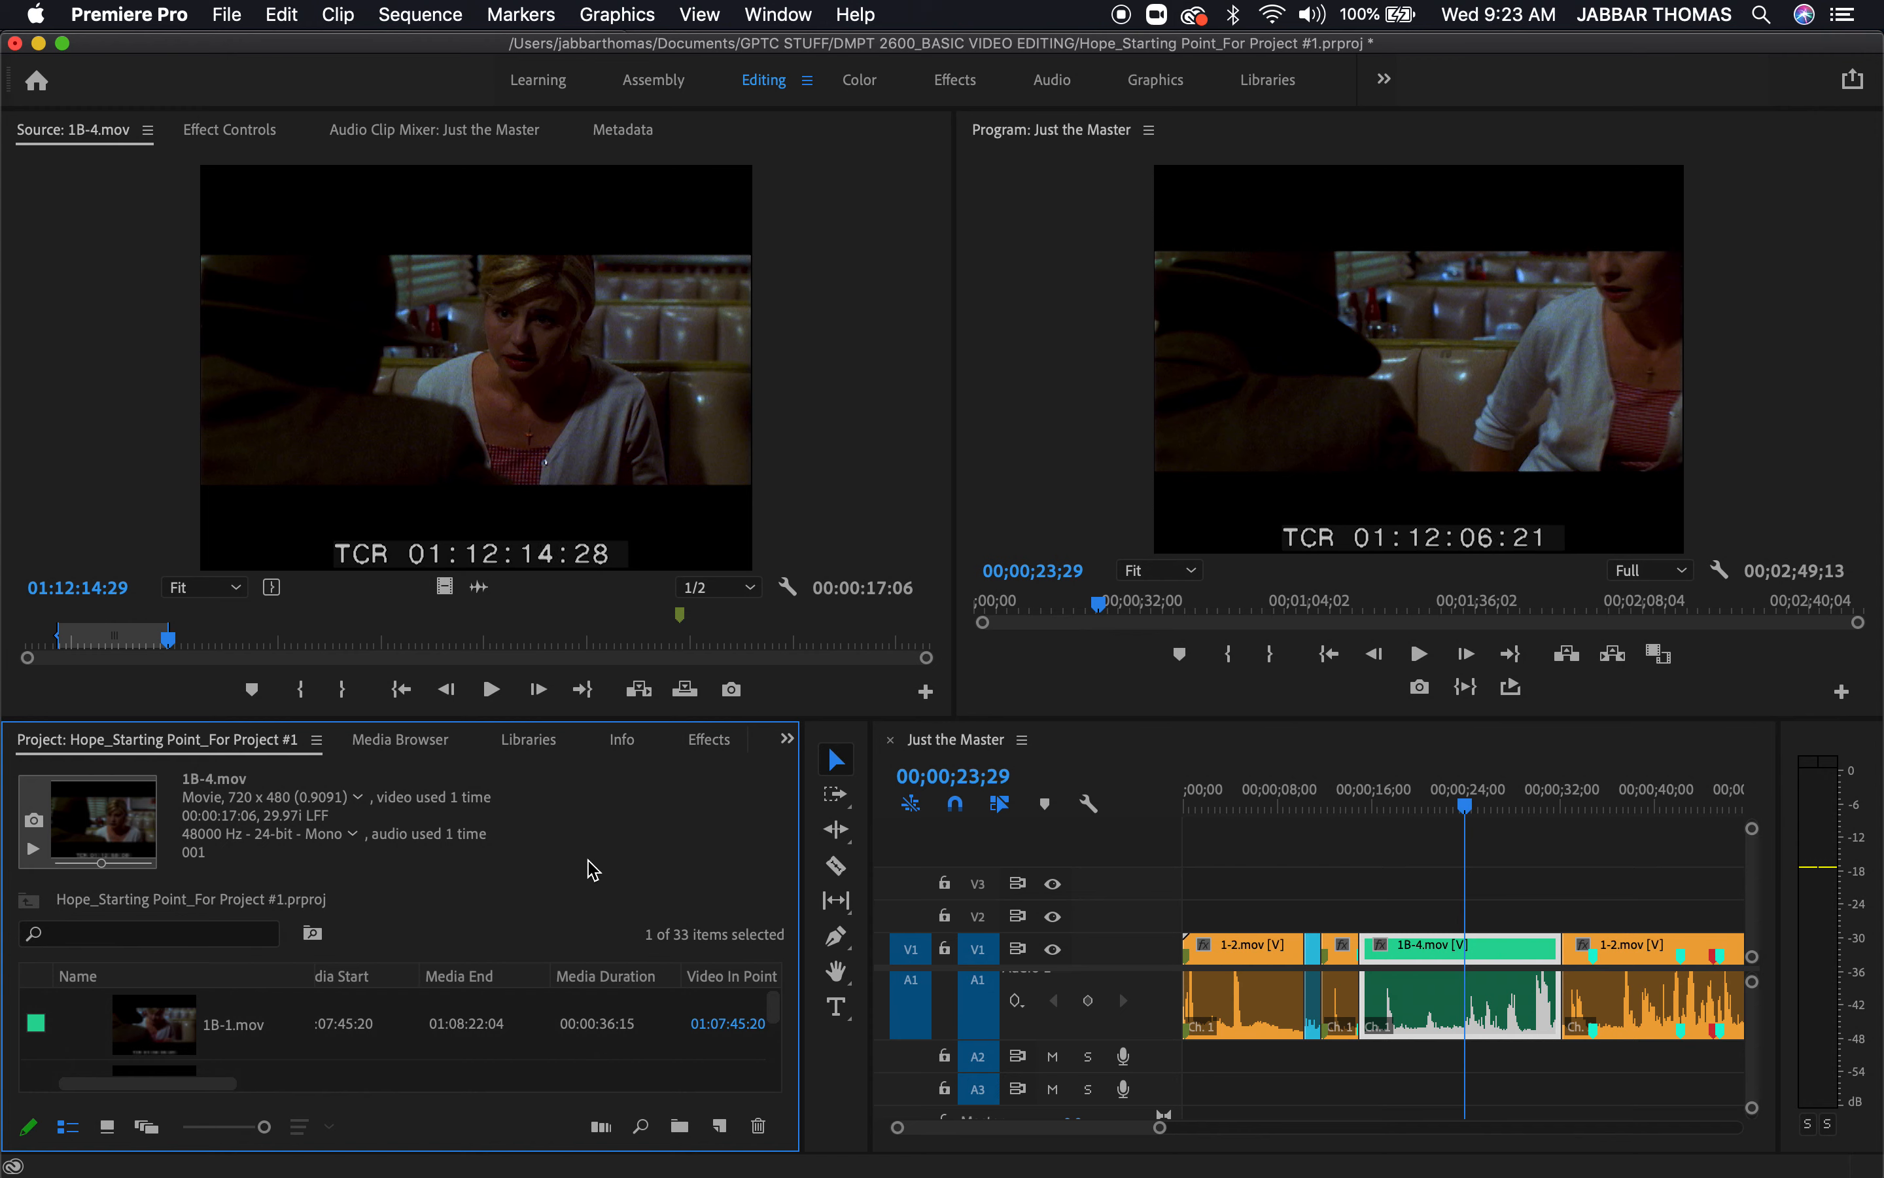
key(grave)
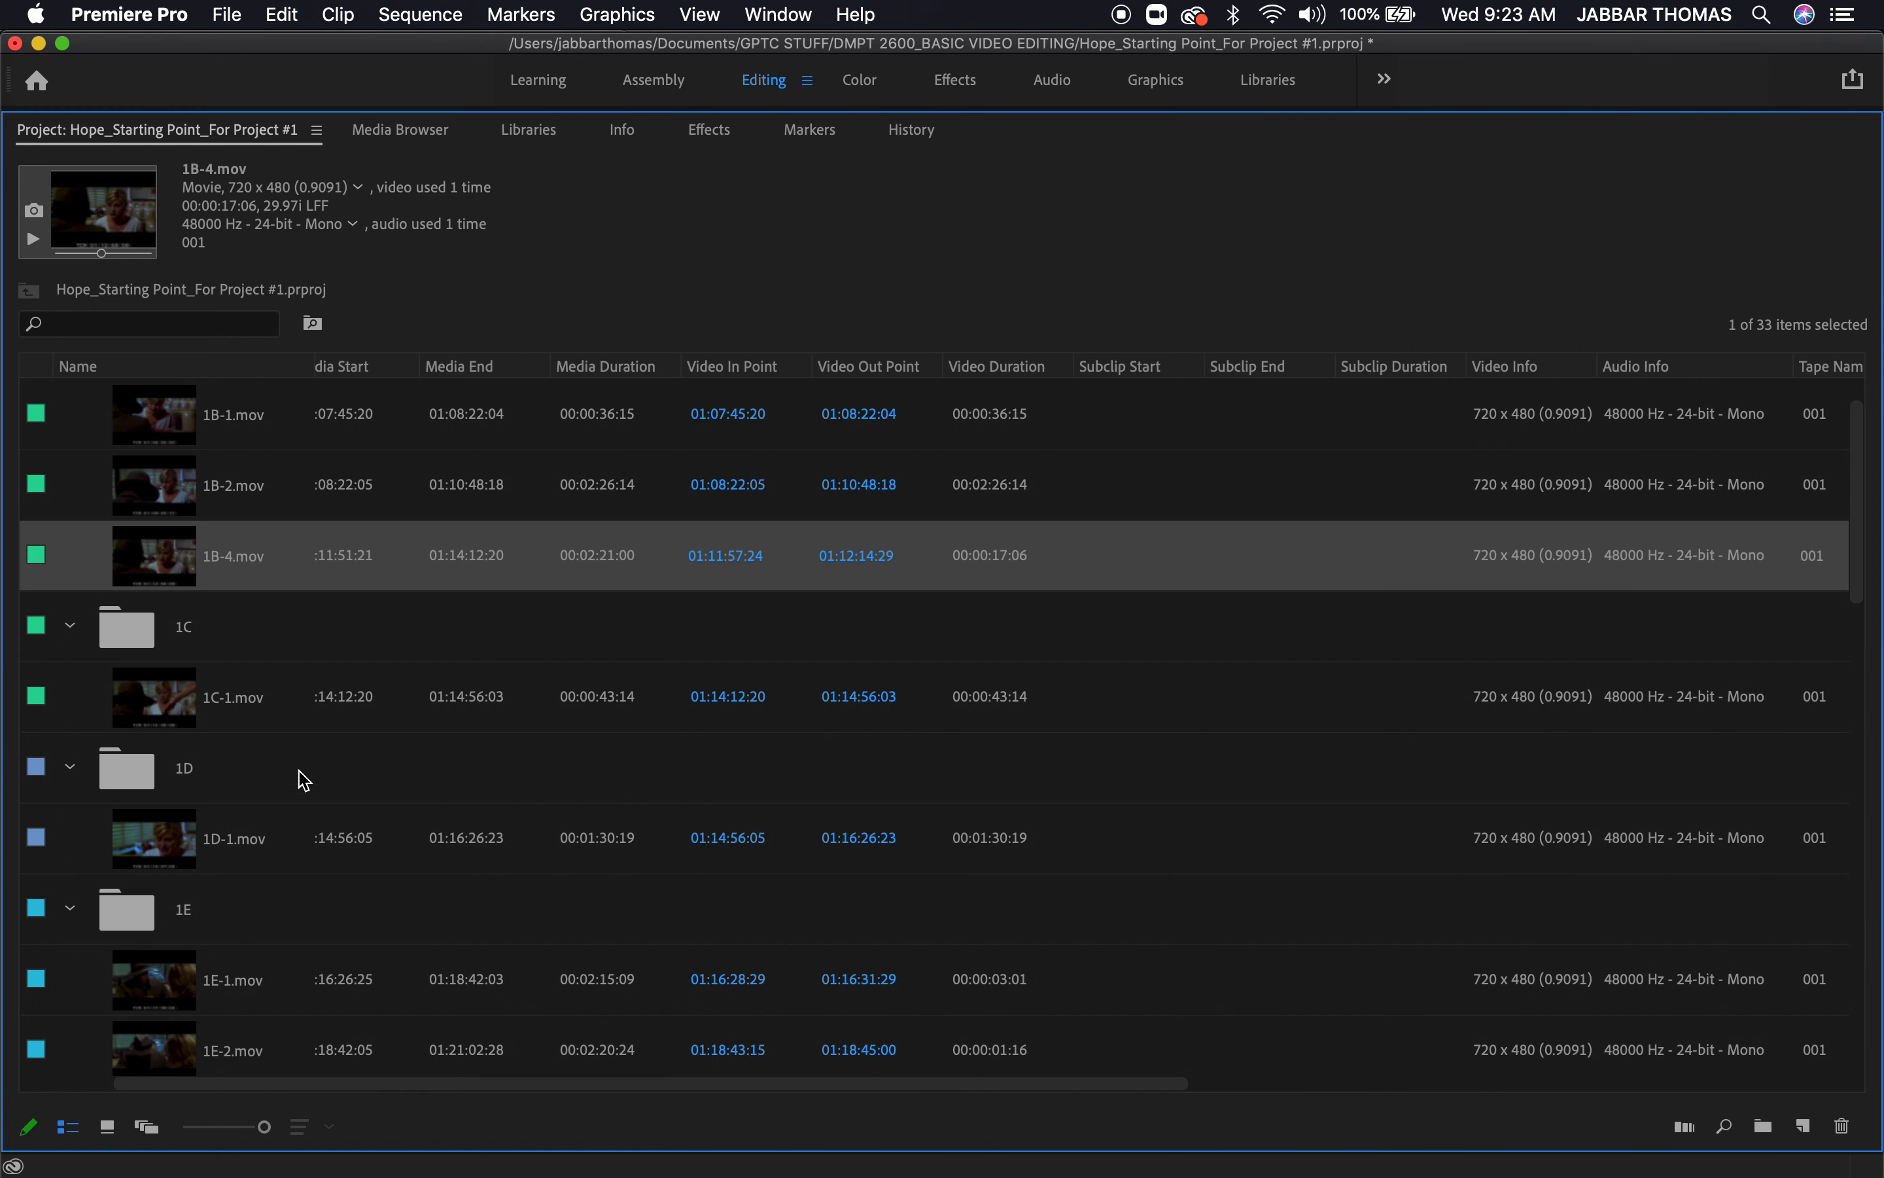
scroll(287, 866, down, 1)
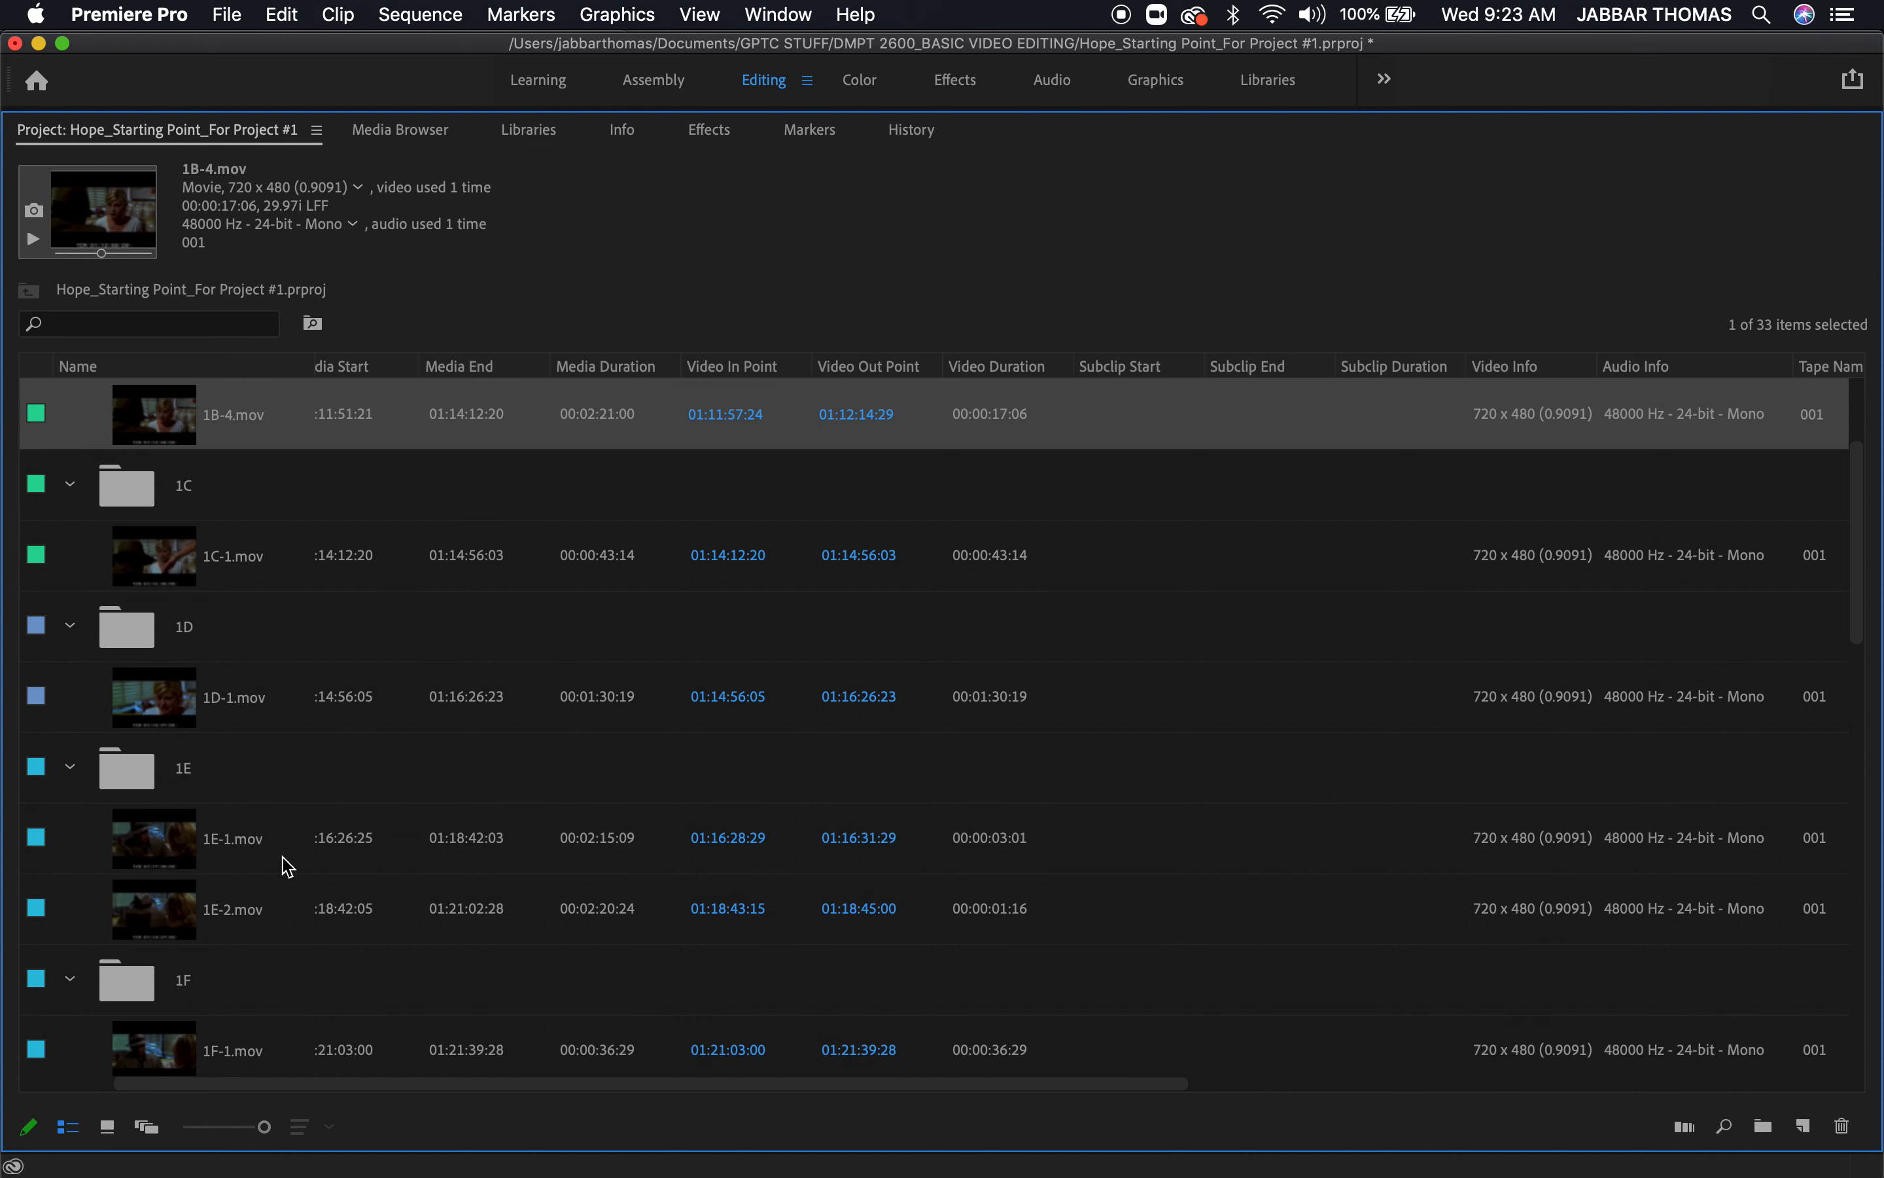
click(179, 860)
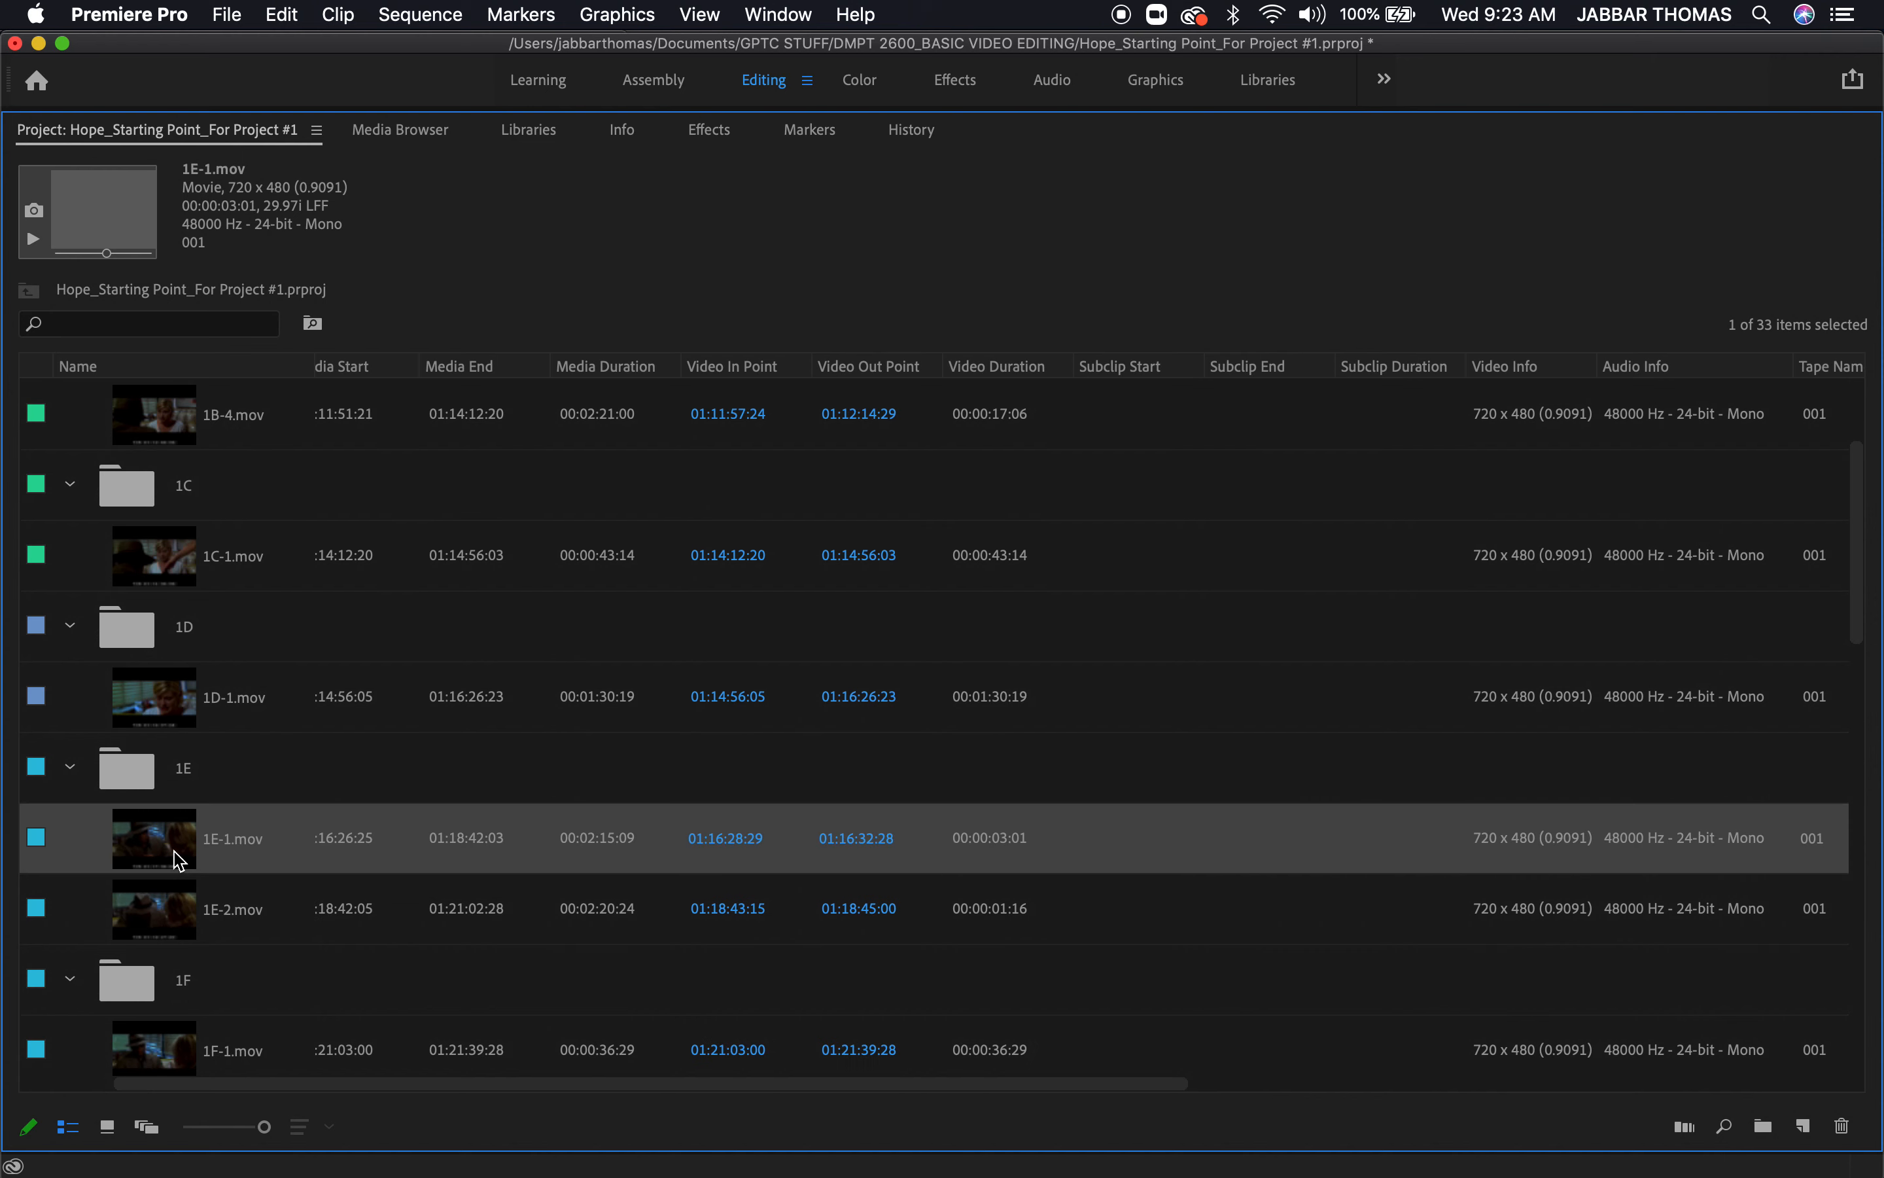
key(grave)
Replace the old marks on 1E-1.mov with an In point at 01:16:46:17 and an Out point at 01:16:53:25
mouse_move(166, 645)
mouse_down()
mouse_move(109, 643)
mouse_move(158, 668)
mouse_up()
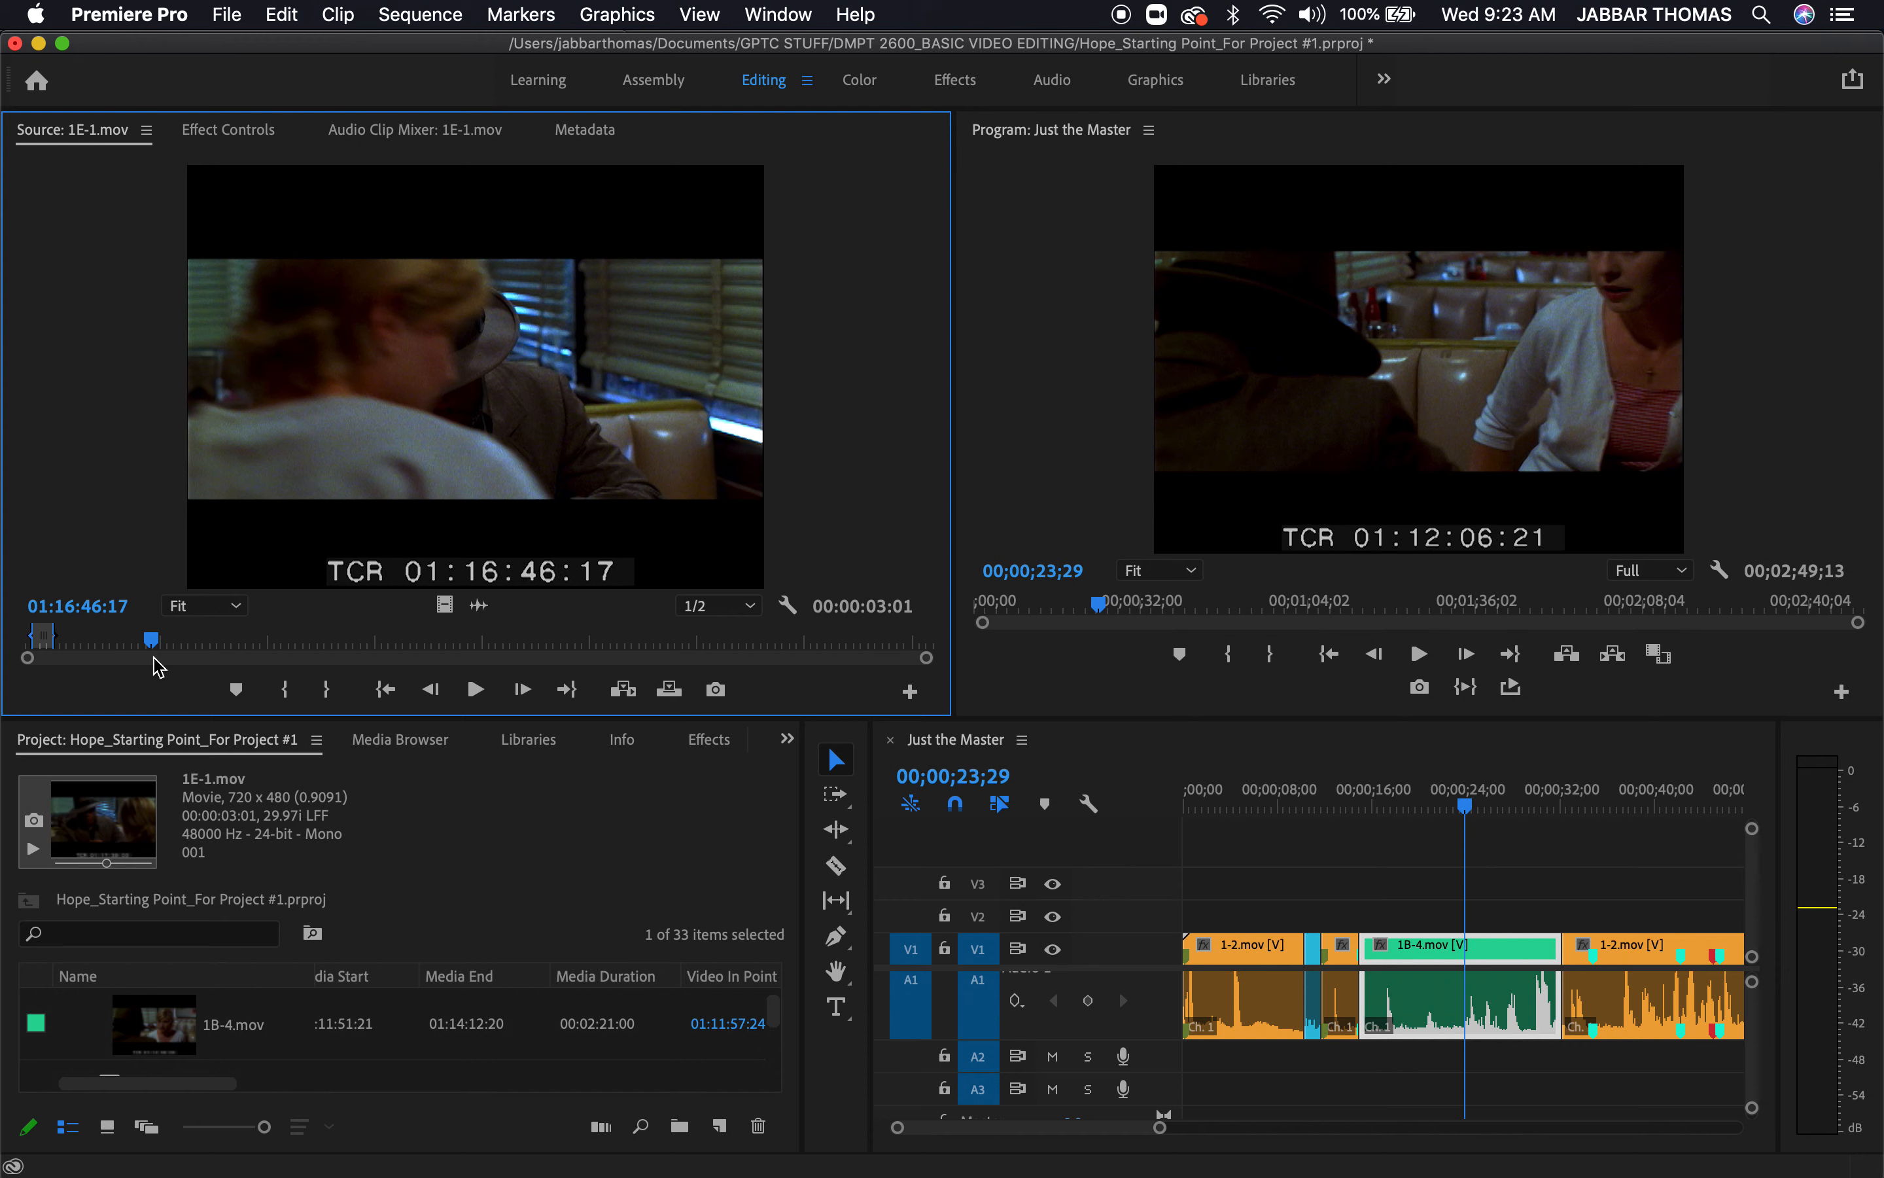
key(alt+x)
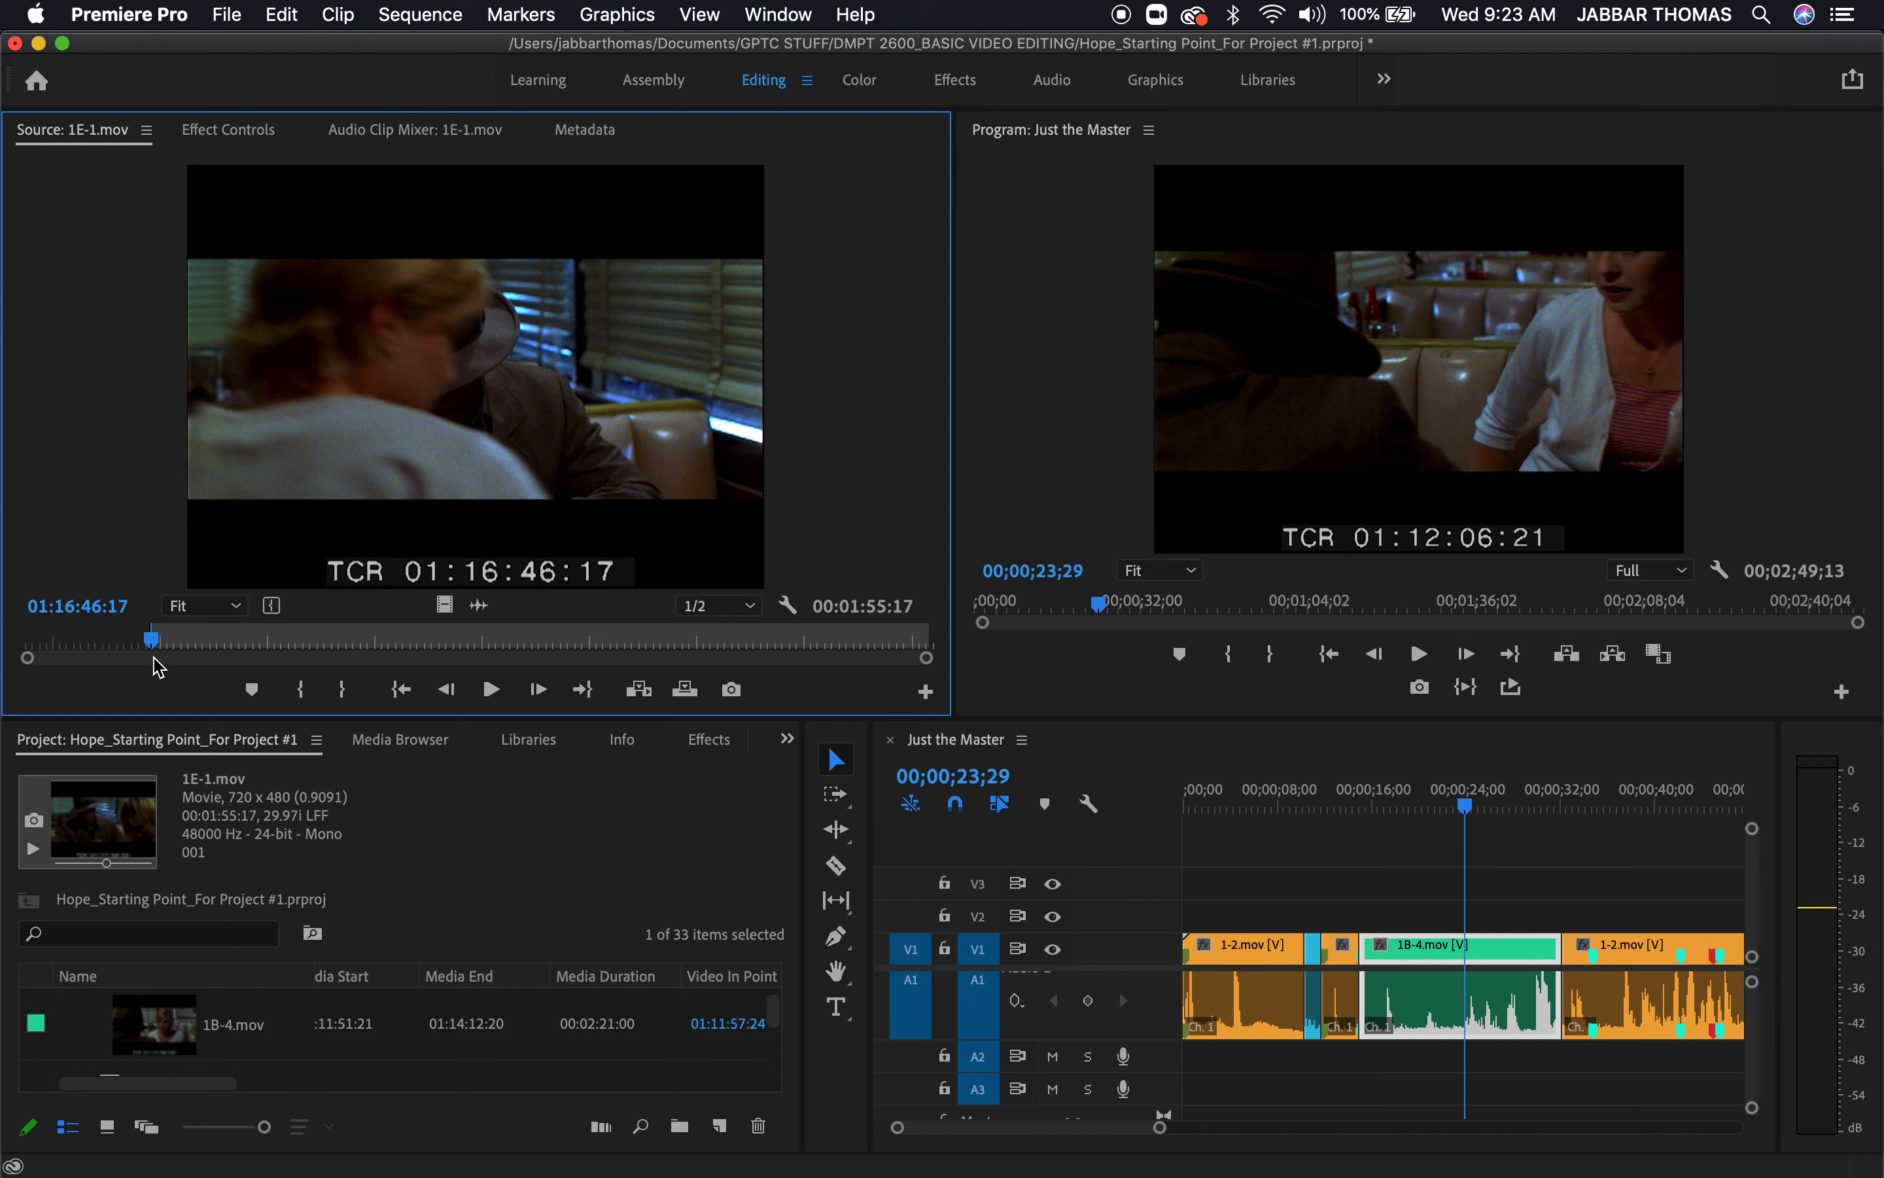
key(space)
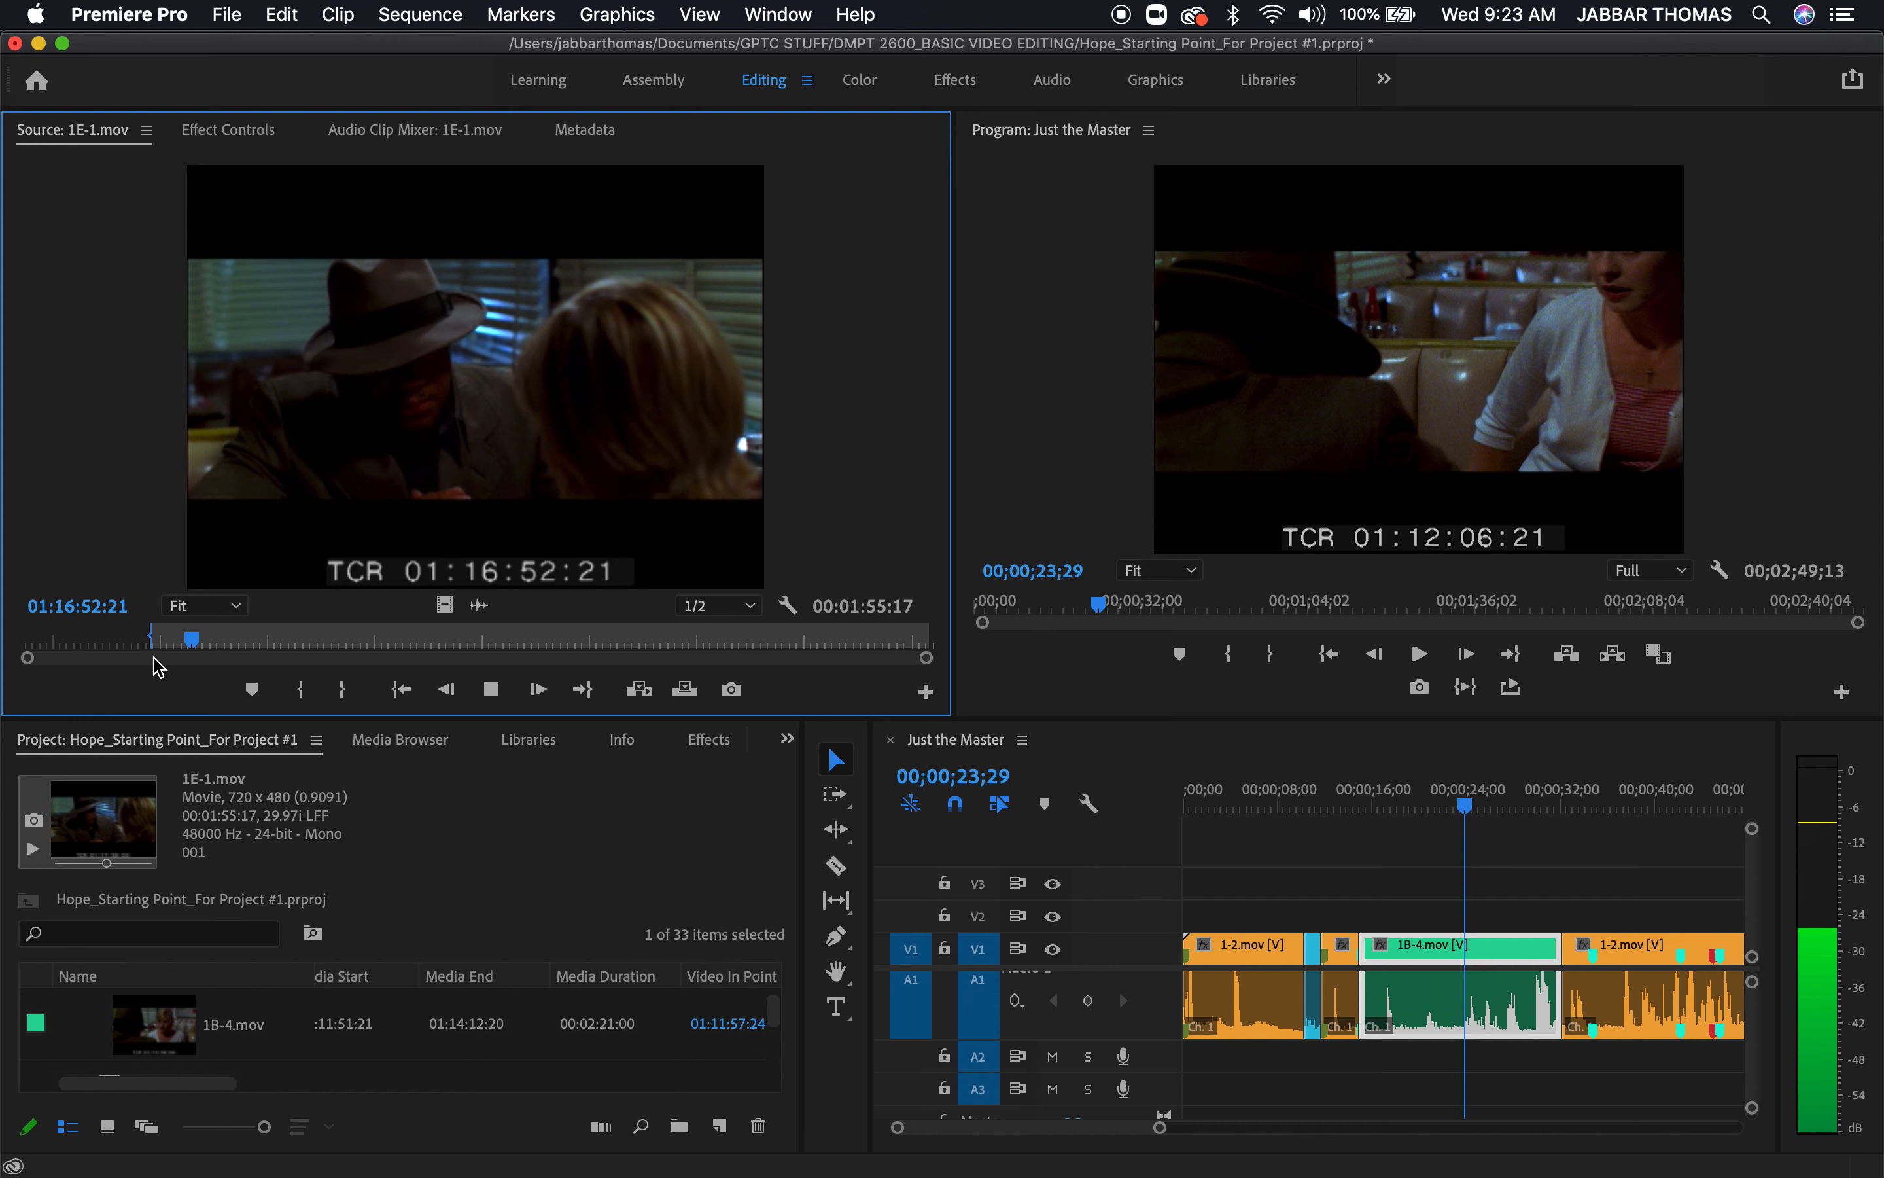
key(space)
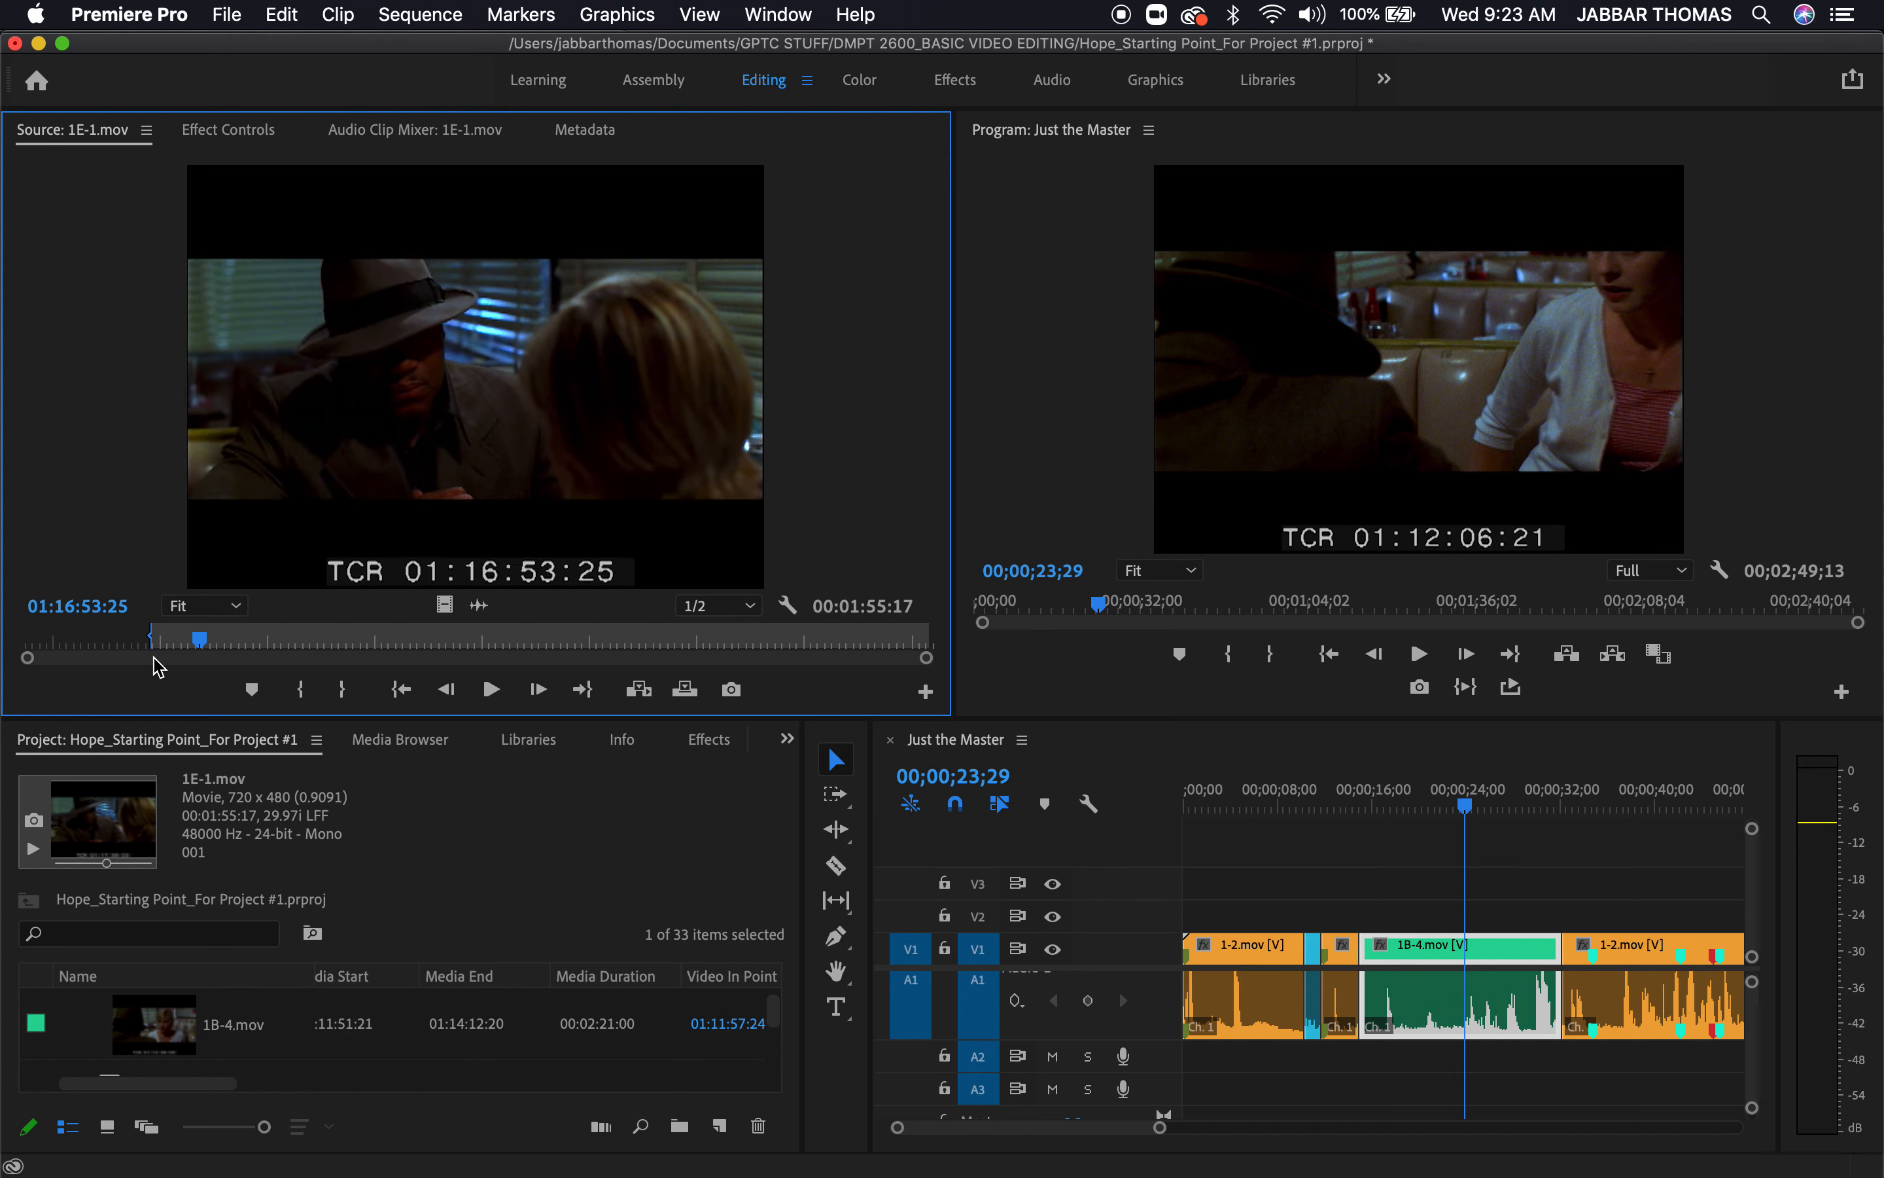
key(o)
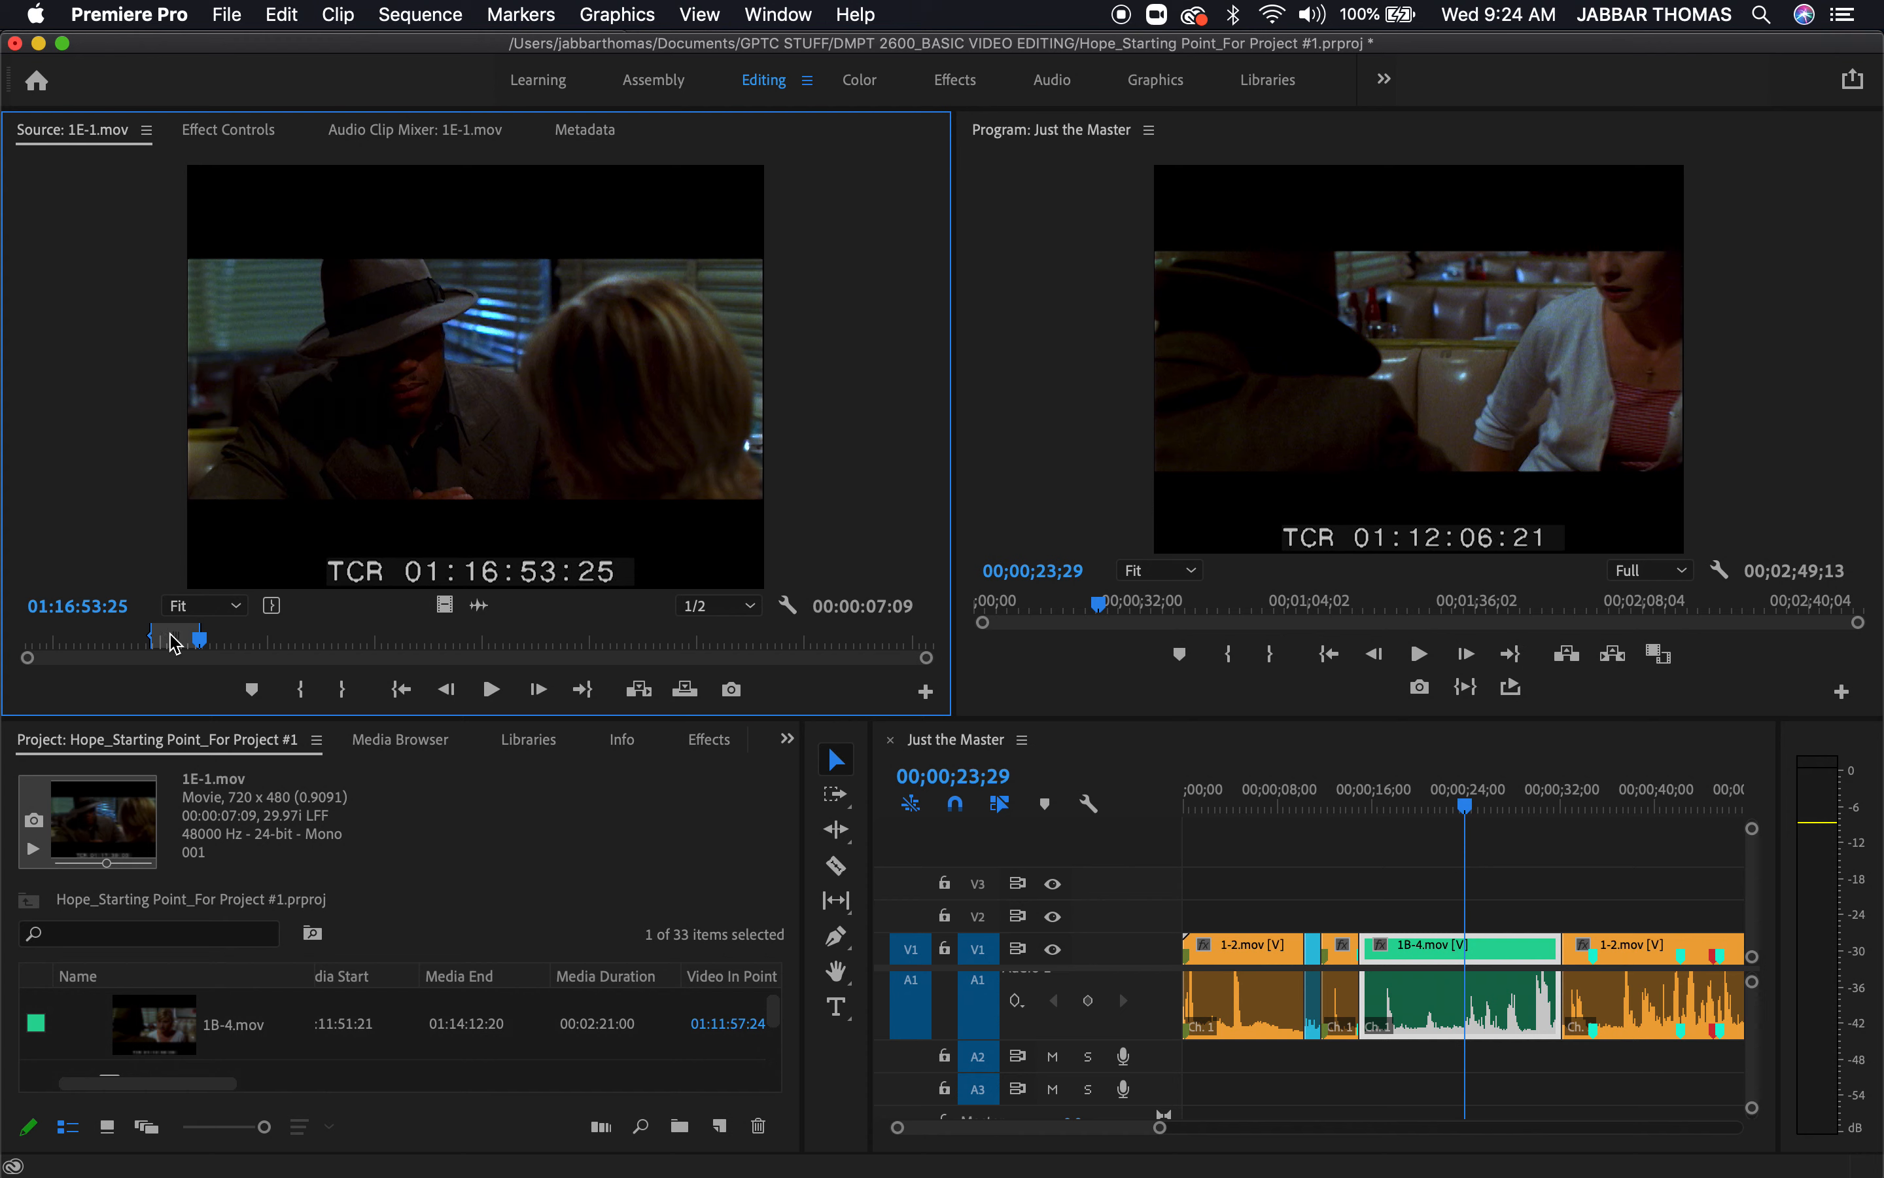
key(shift+i)
key(space)
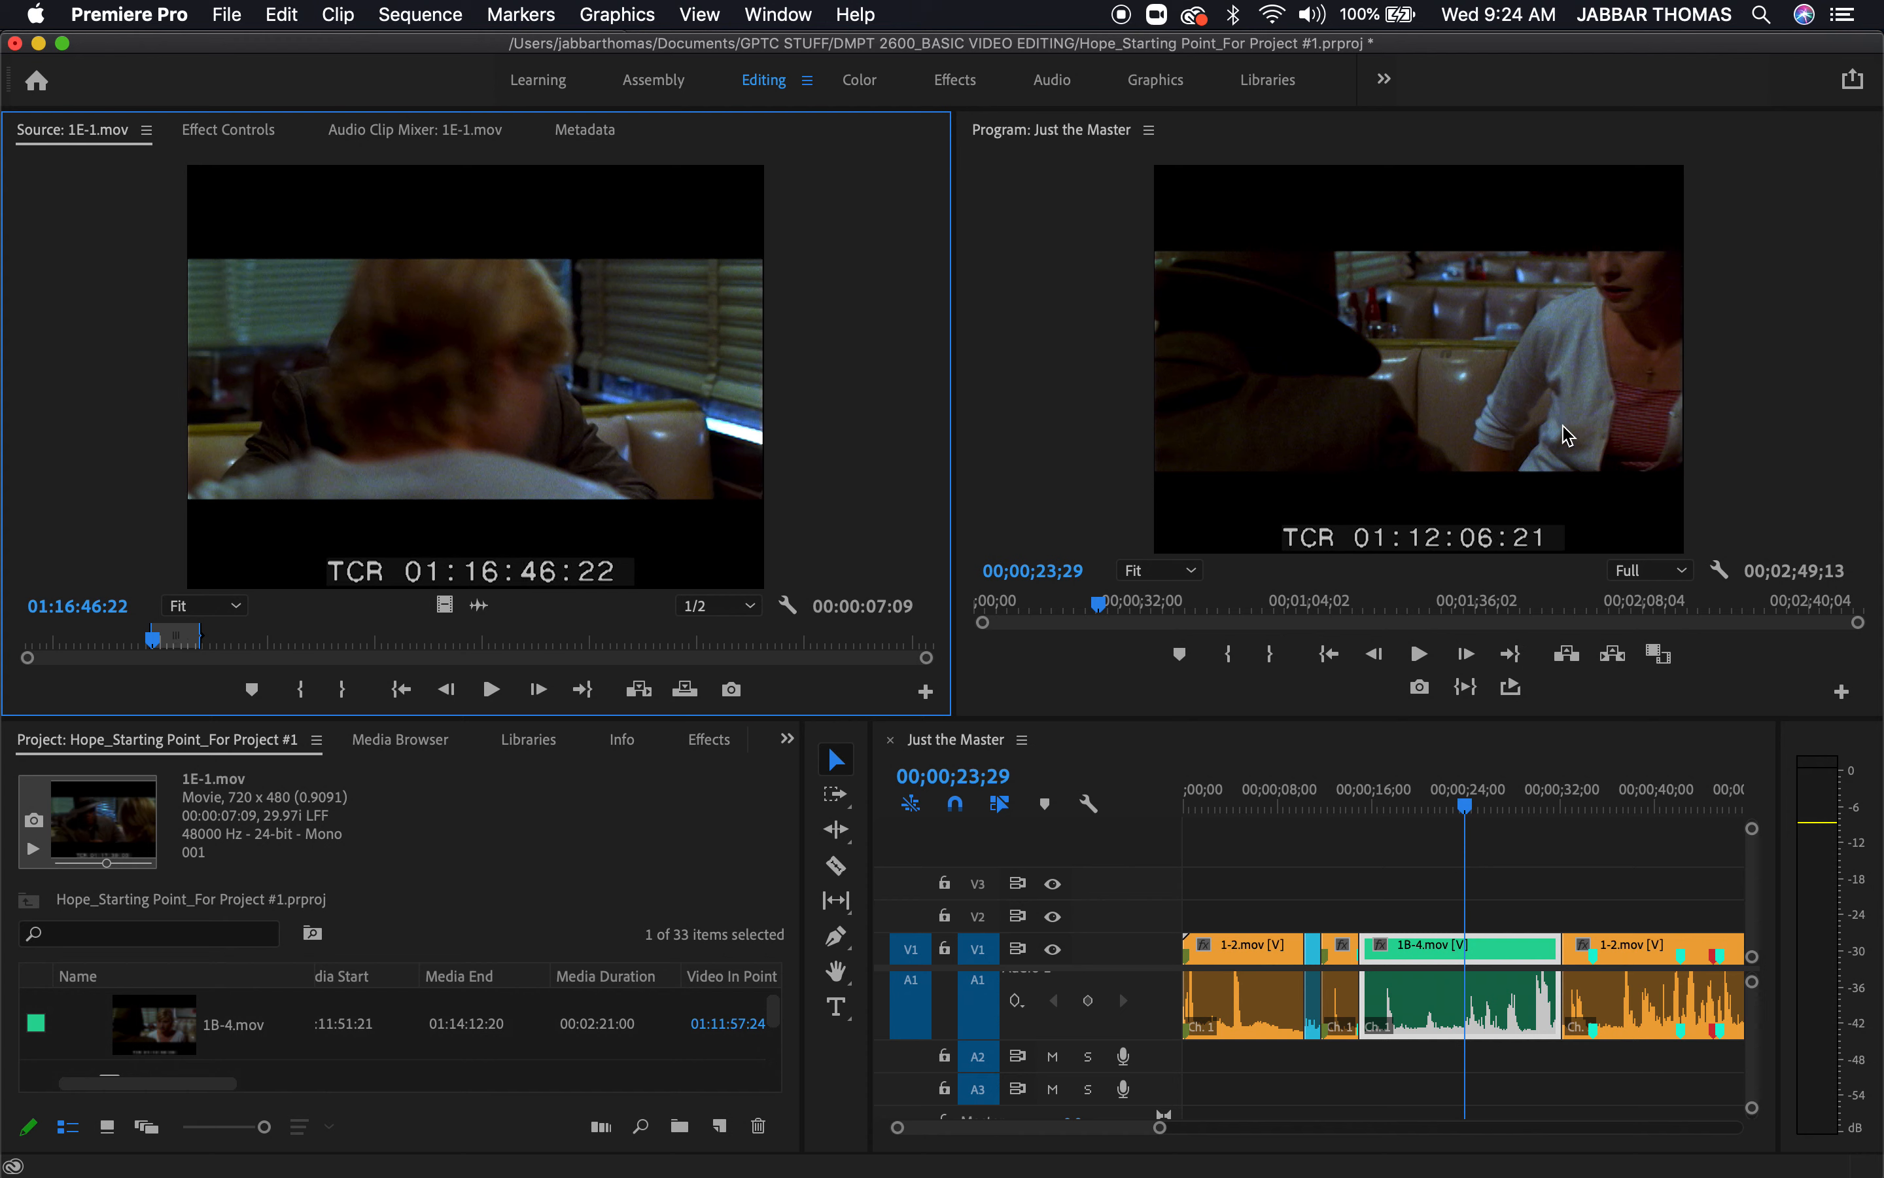
Set a sequence In point at 00;00;23;29 and overwrite the marked 1E-1.mov section onto V1 and A1 from there
click(1482, 765)
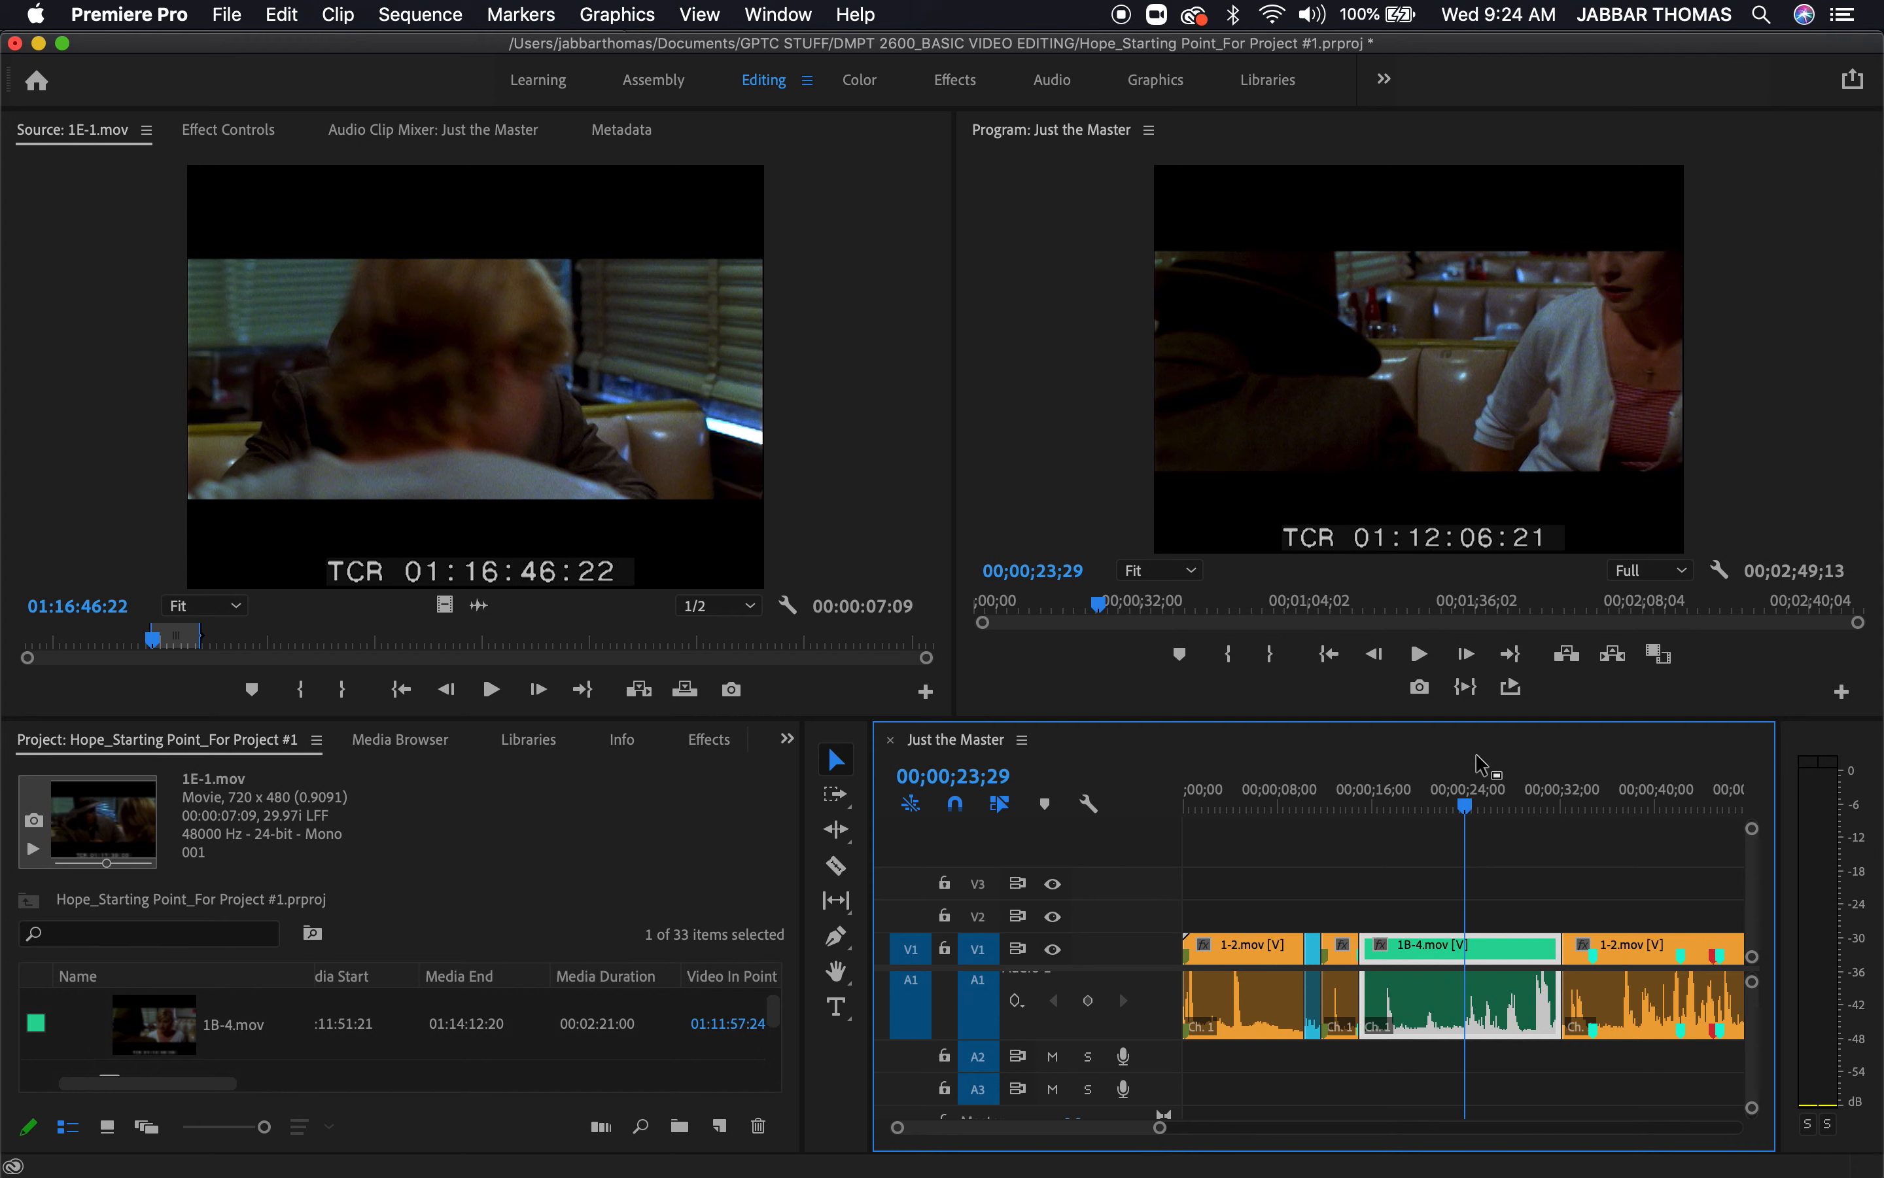
key(i)
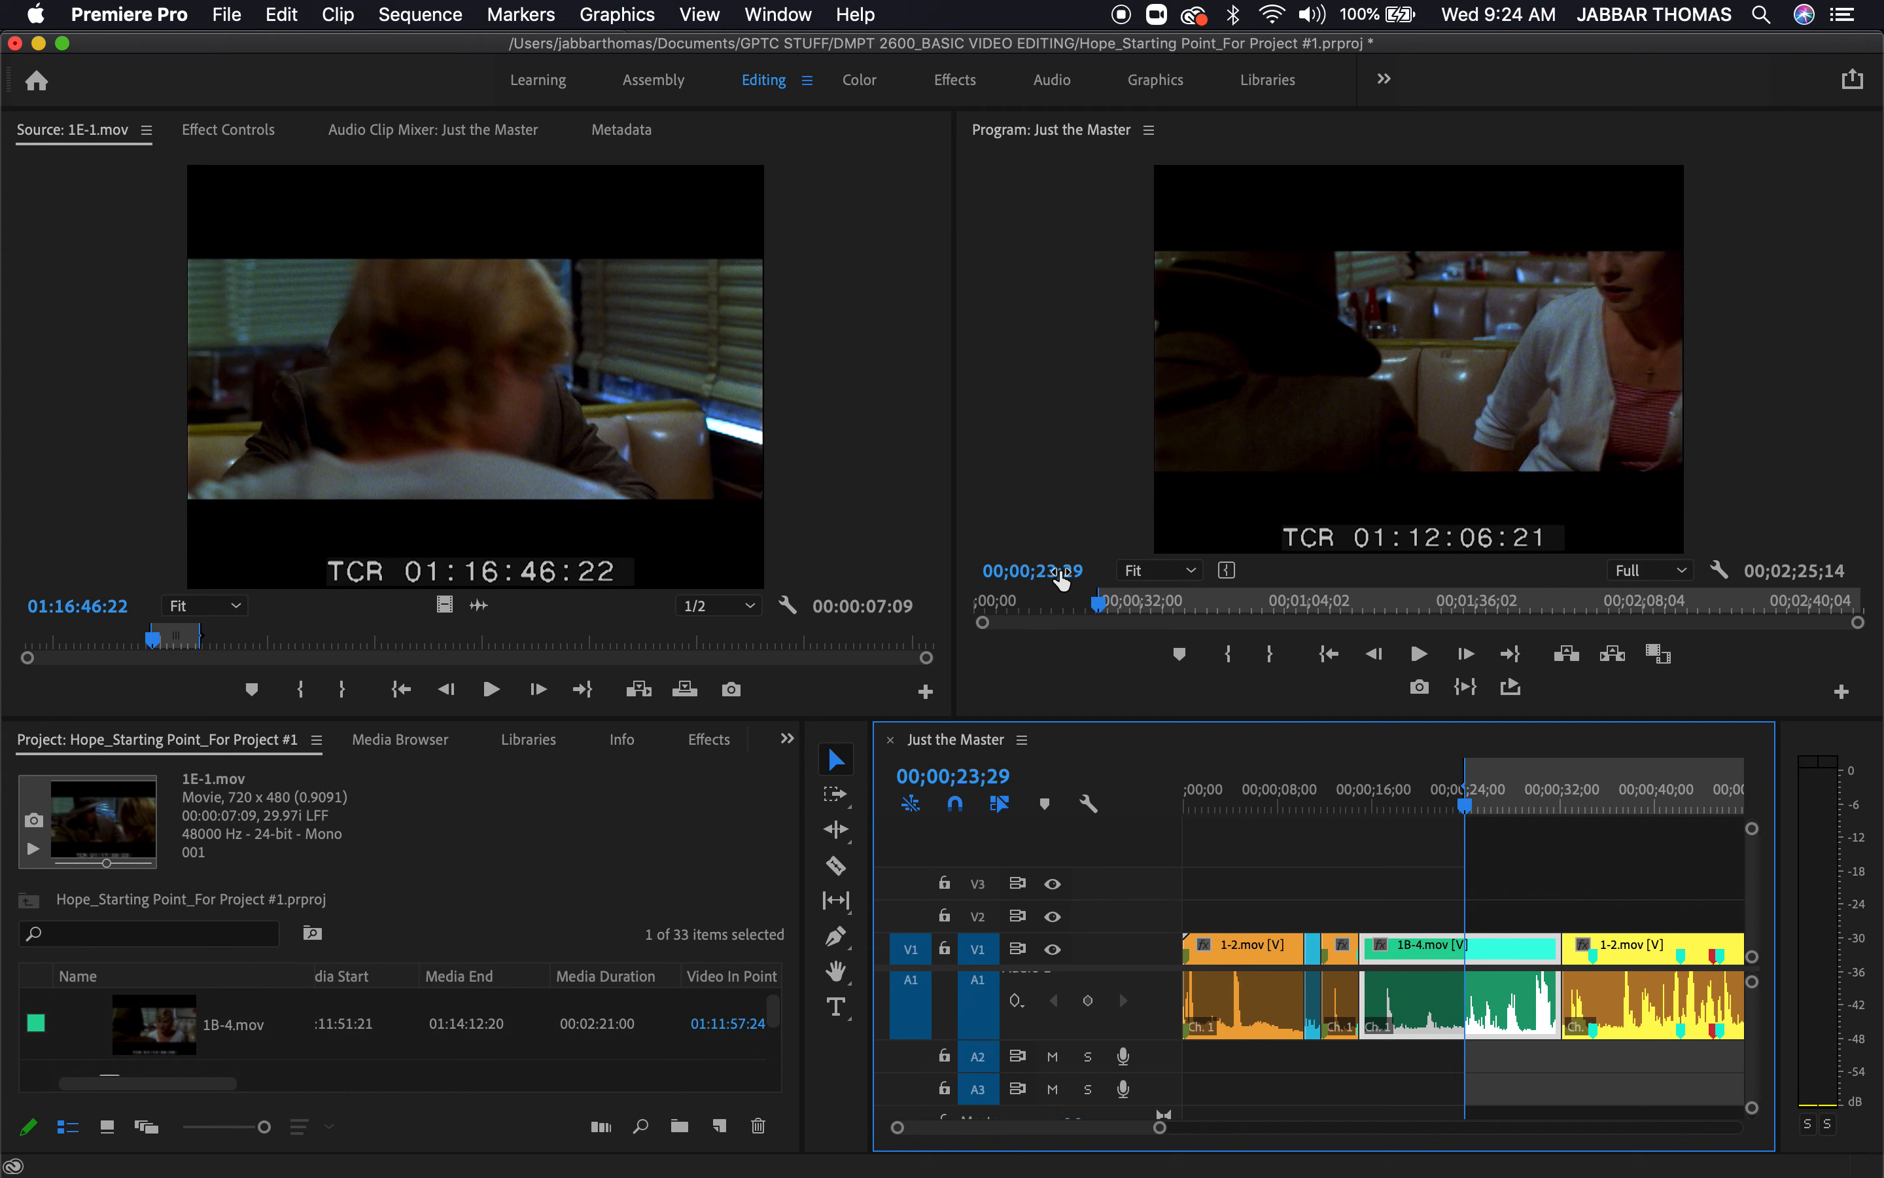
key(Left)
key(Left)
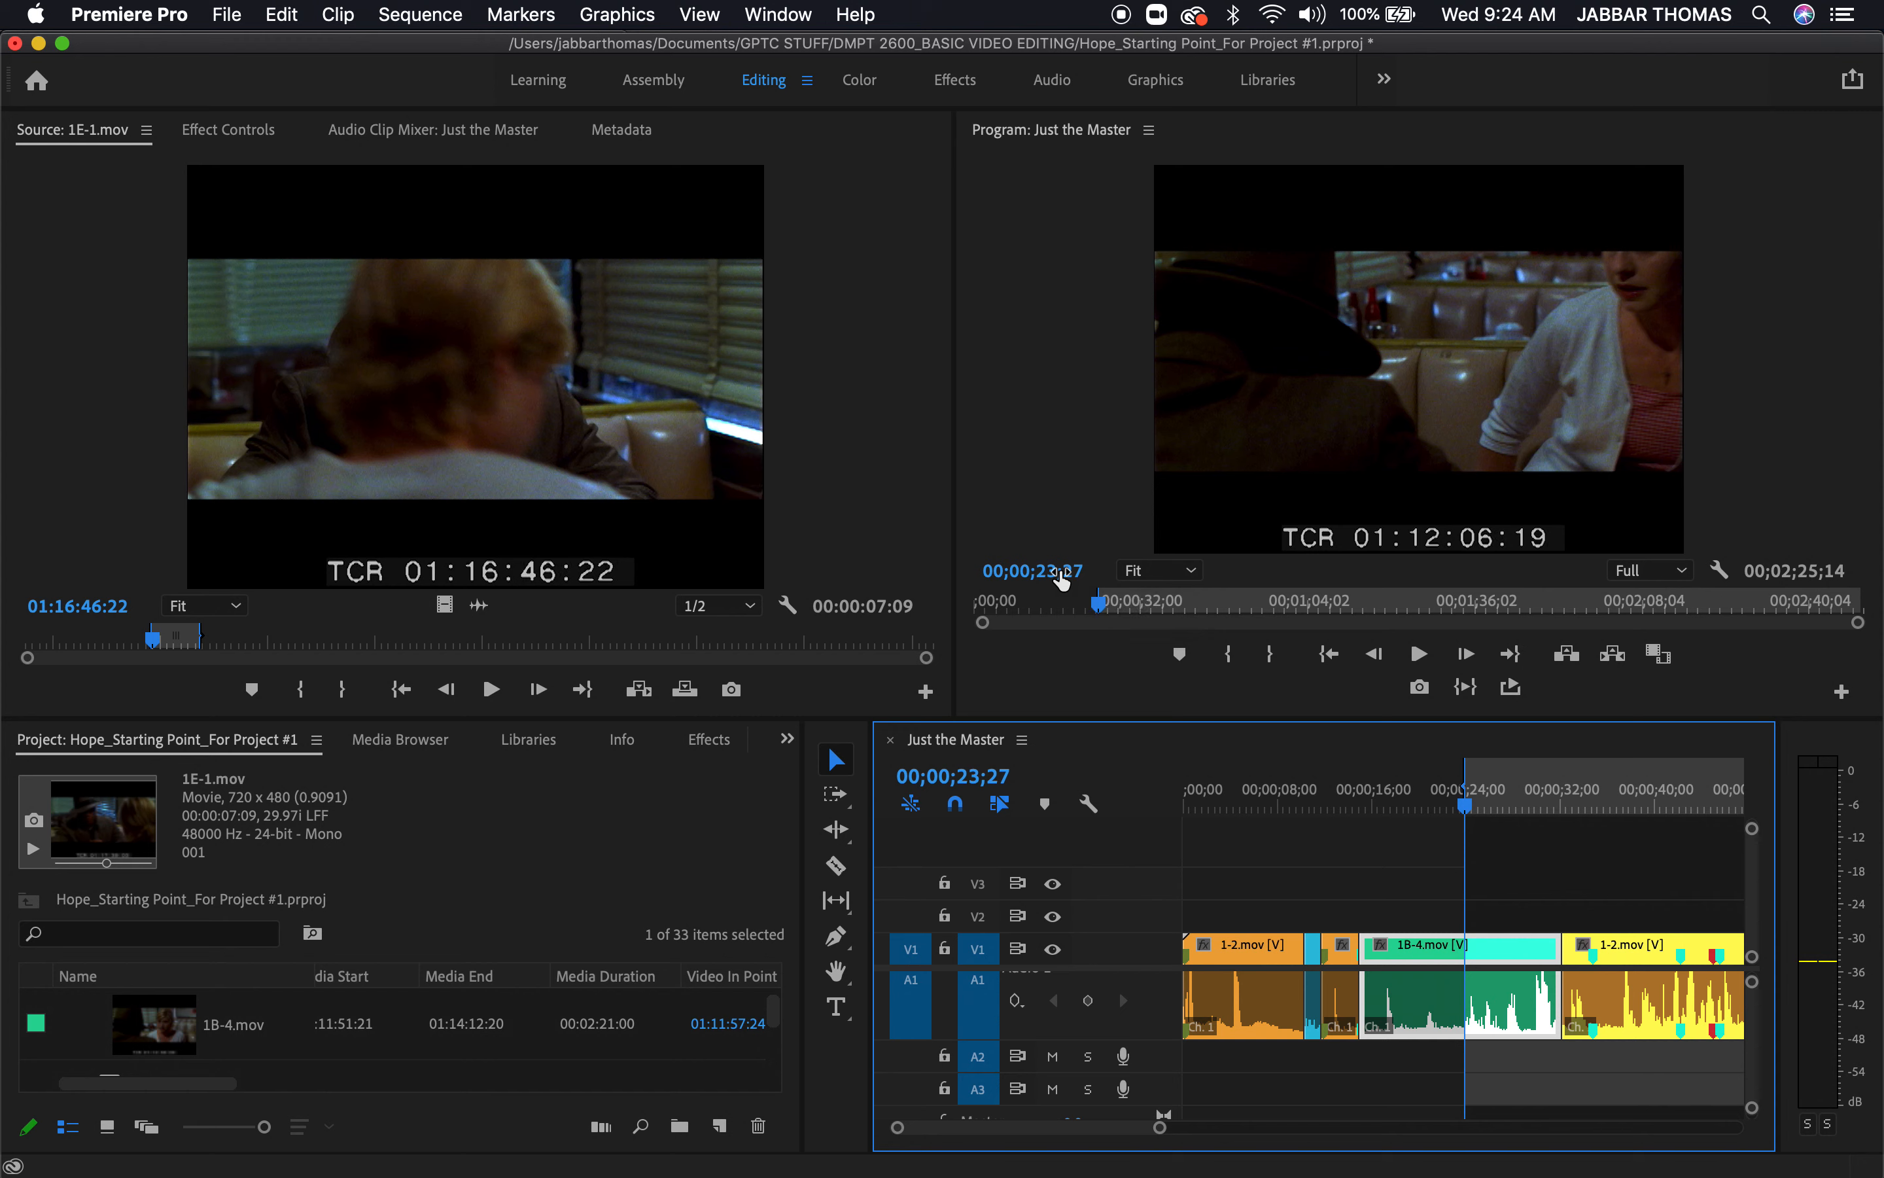
key(period)
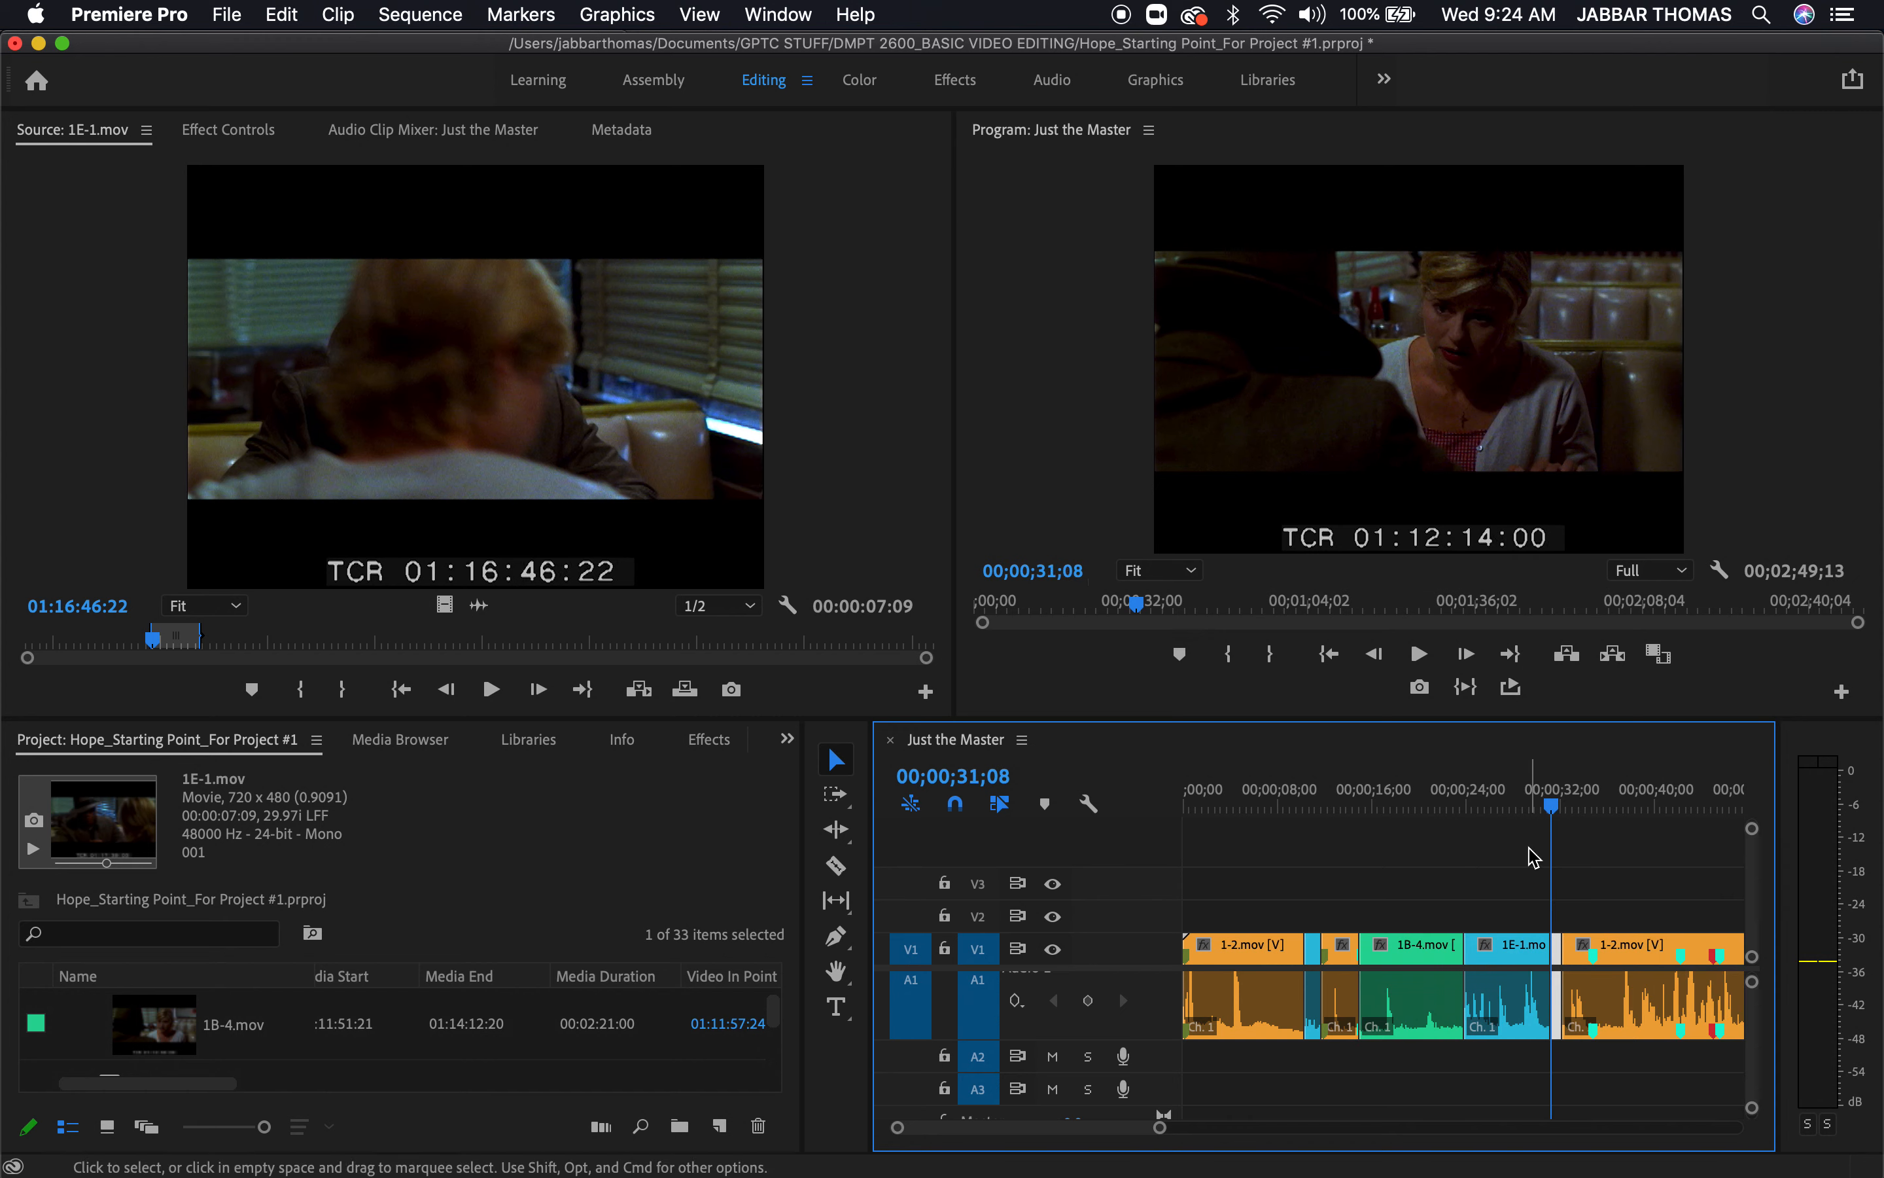
Play the sequence from the opening 1-2.mov section through 1B-4.mov into the new 1E-1.mov shot
click(1476, 794)
drag(1468, 786, 1380, 794)
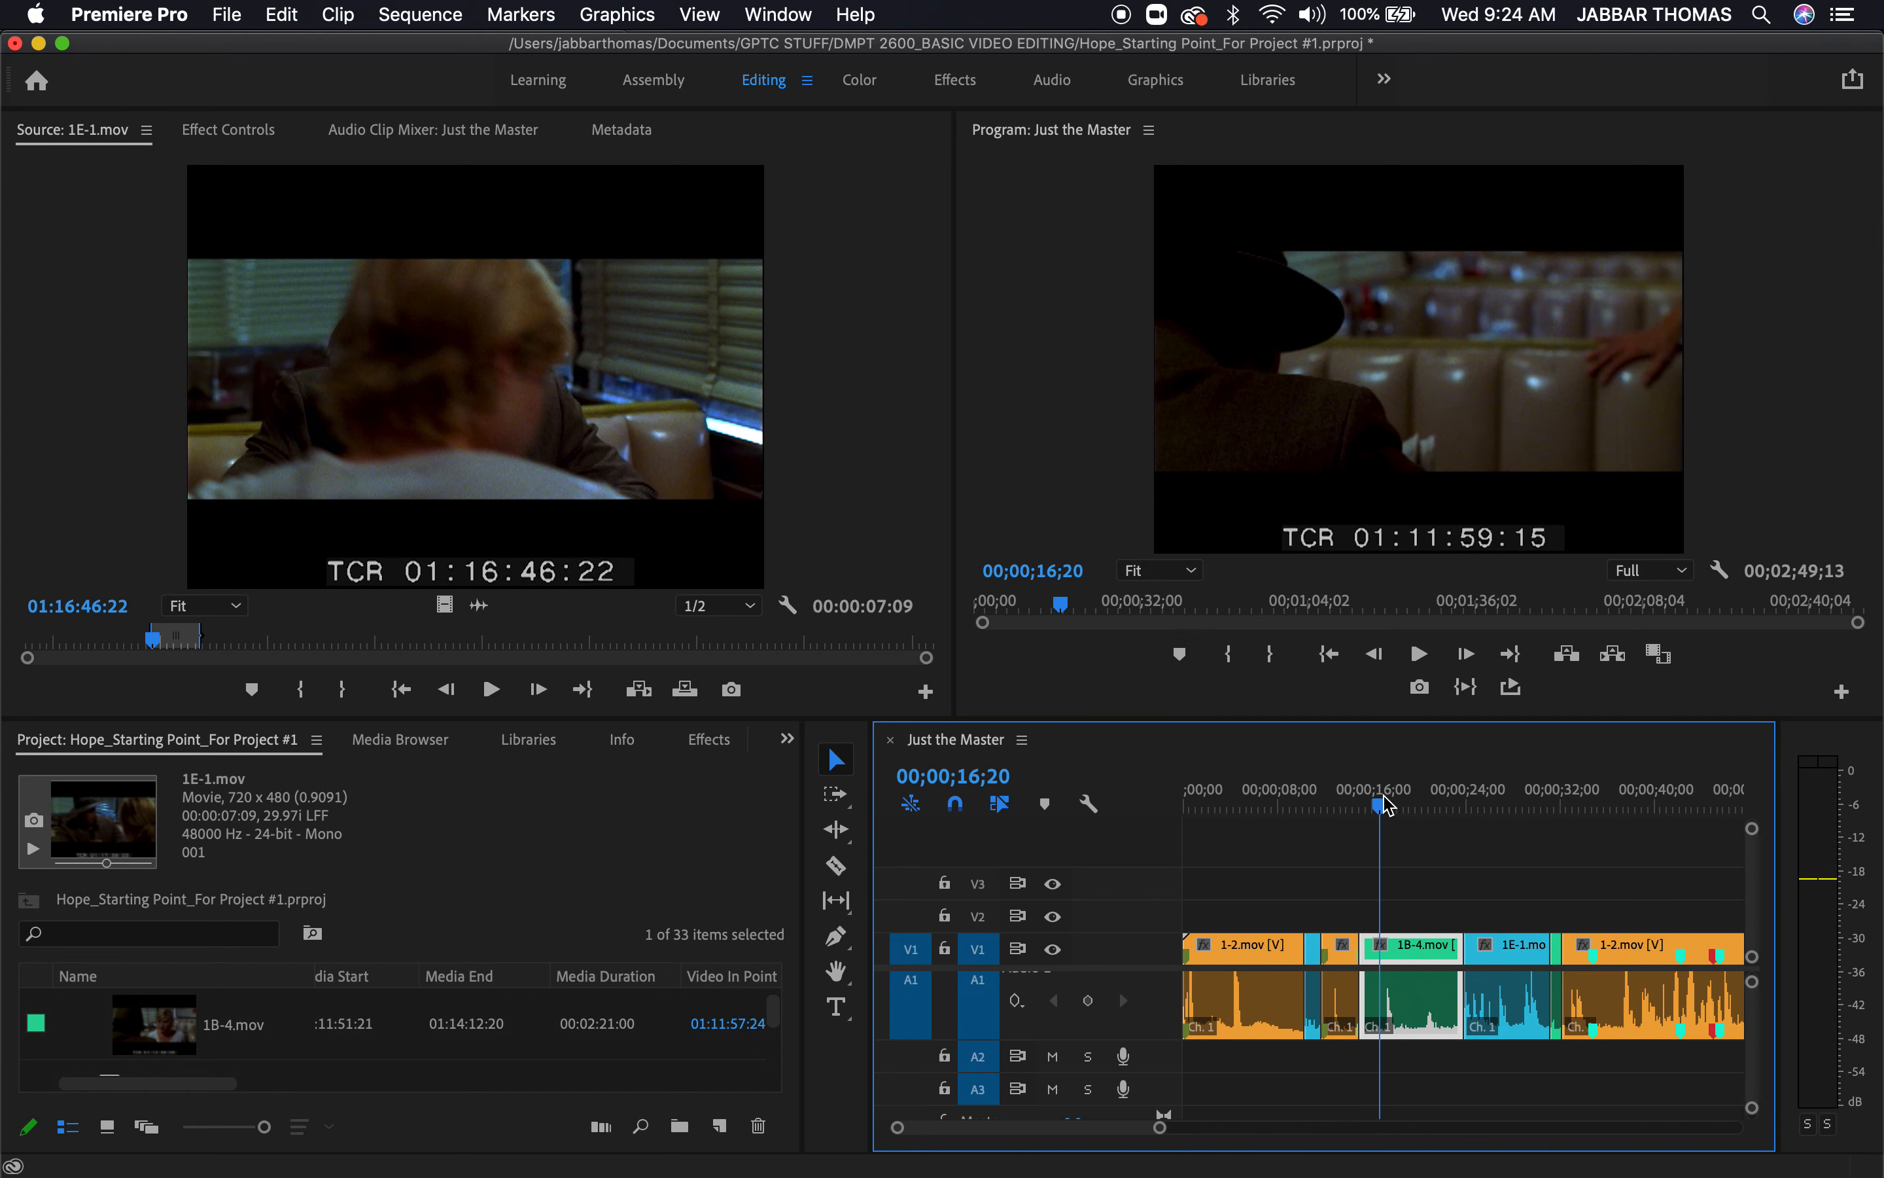
key(space)
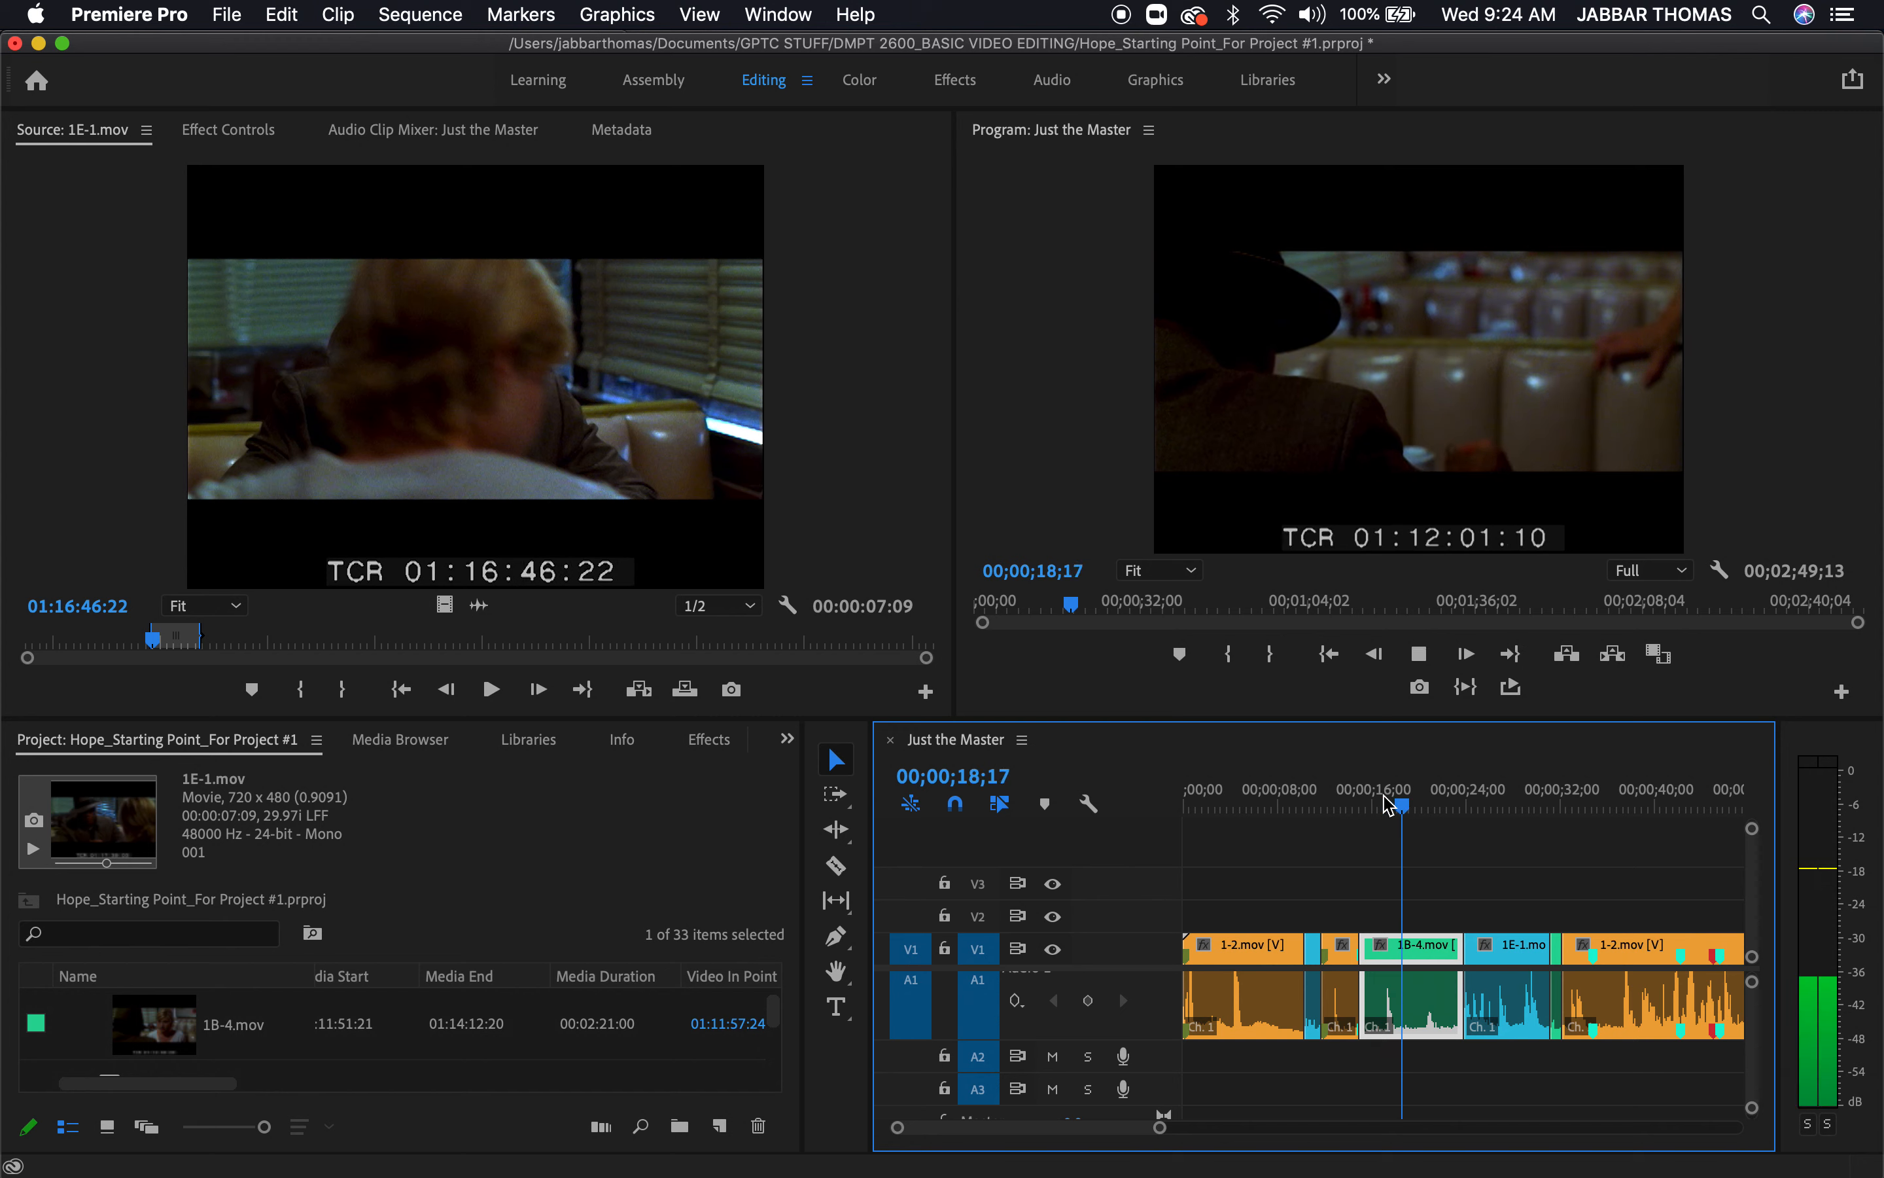
key(space)
click(1281, 798)
key(space)
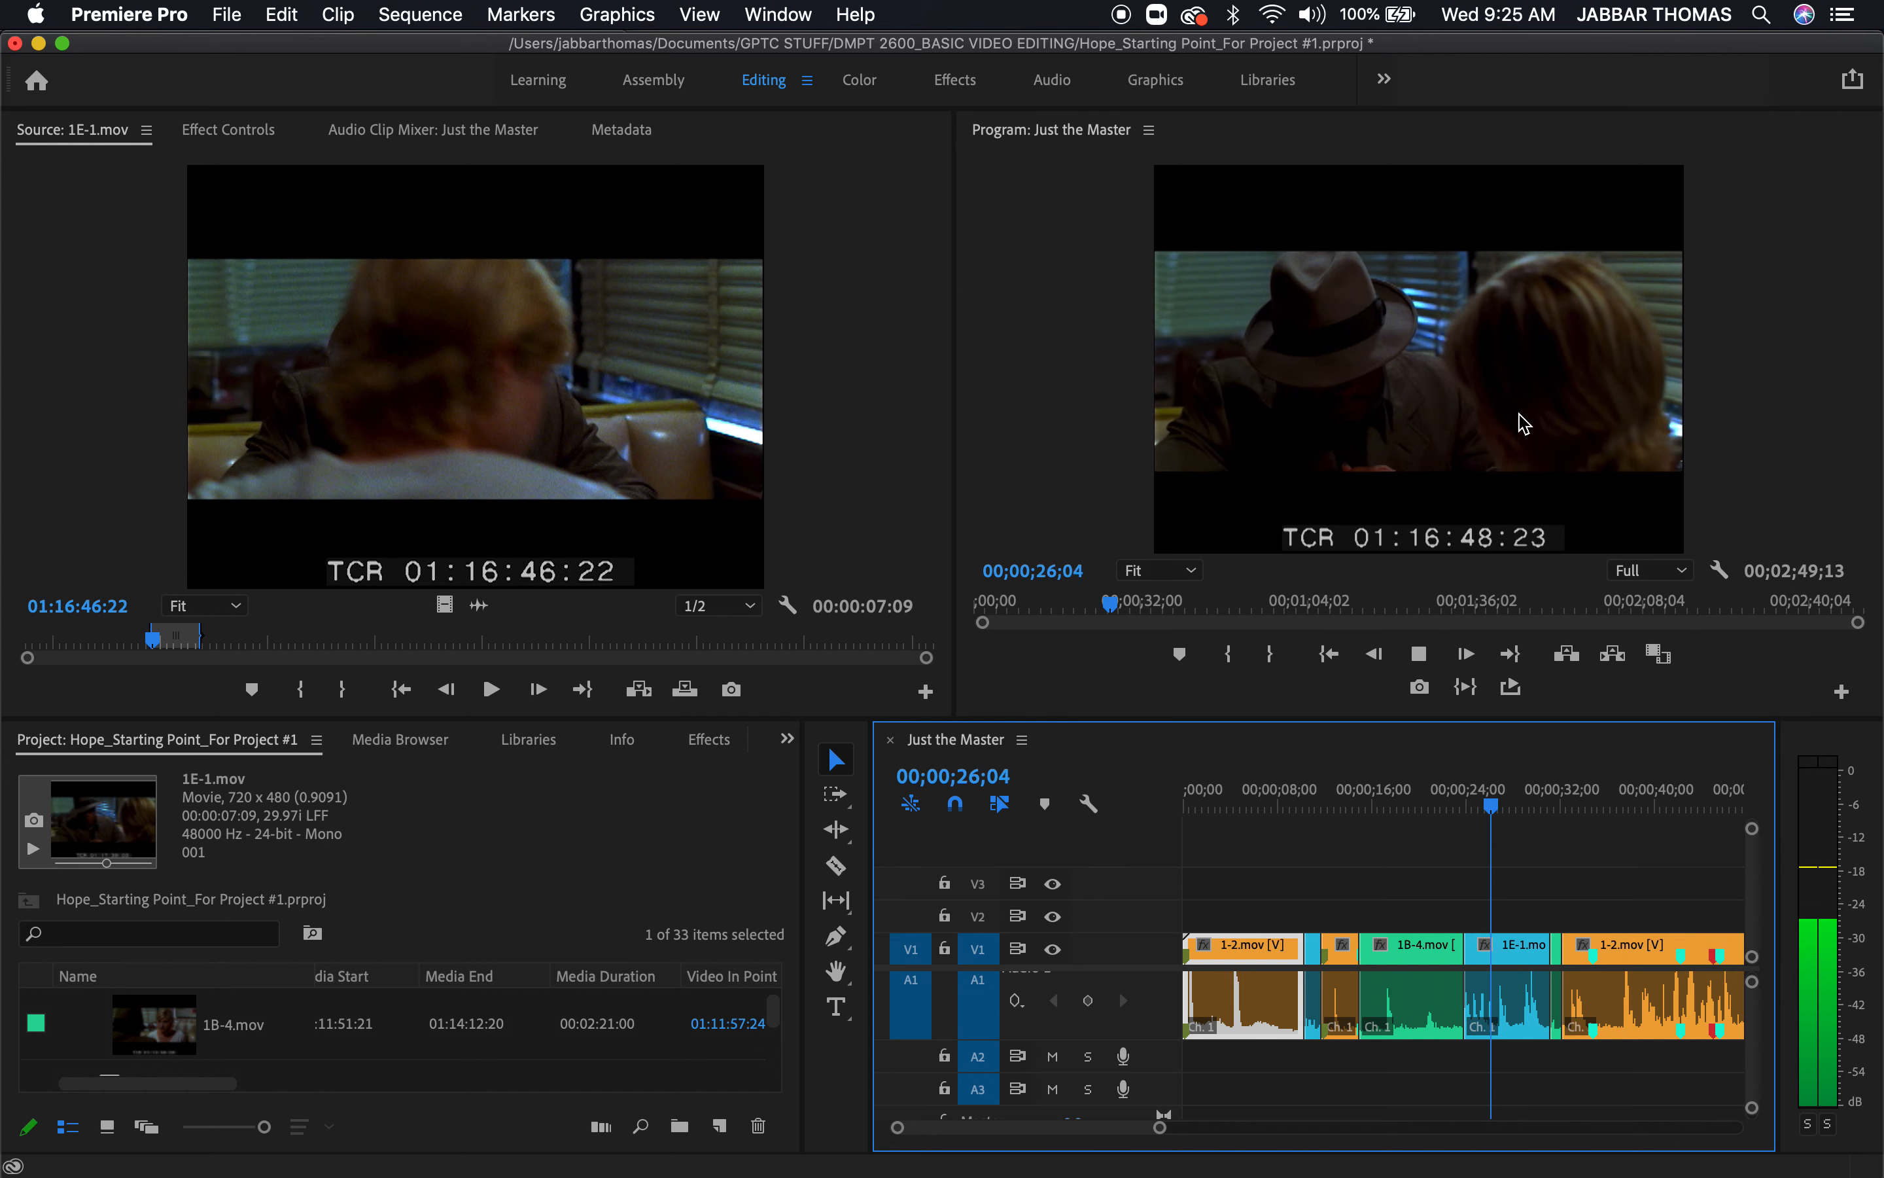
Review the cut from 1B-4.mov to 1E-1.mov at full panel size, playing backward and forward across it
key(grave)
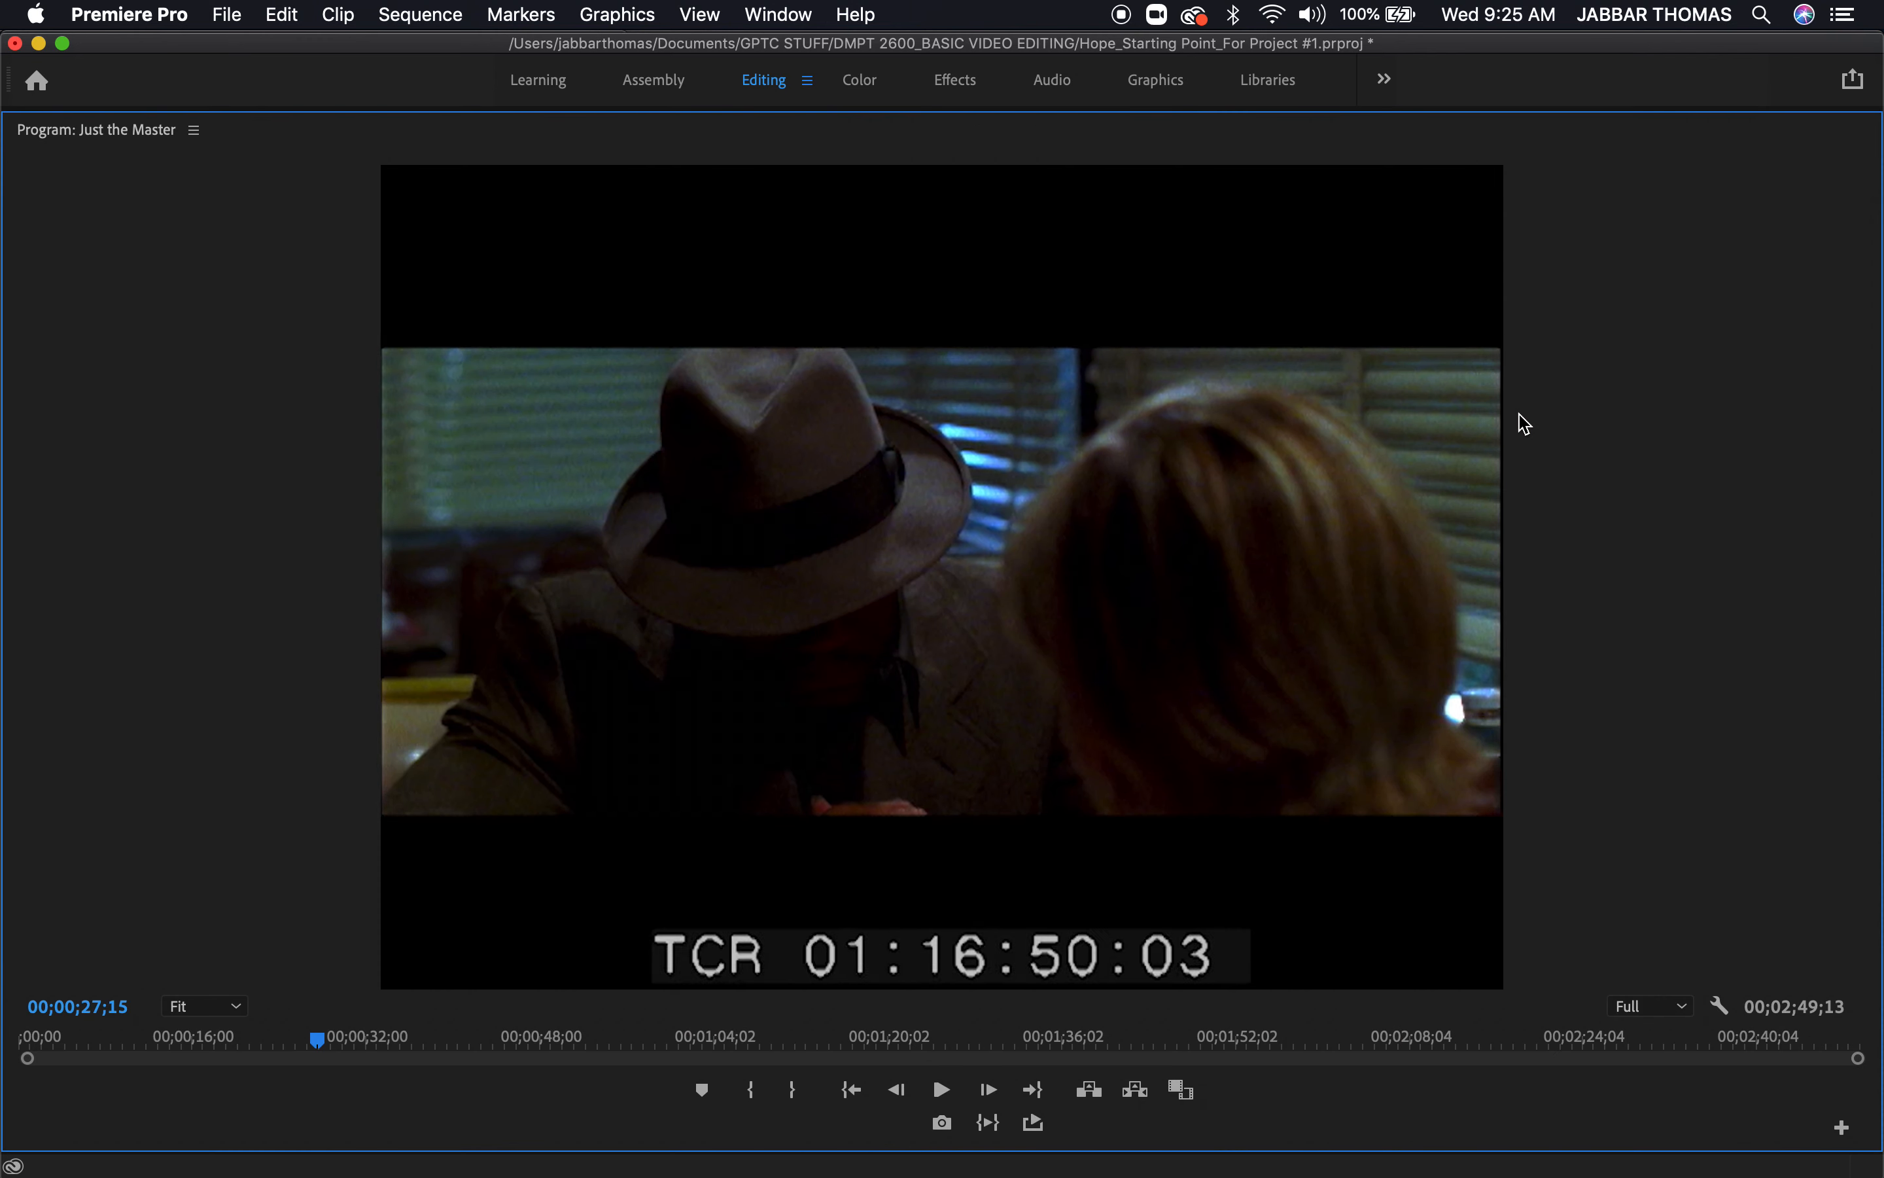
key(j)
key(j)
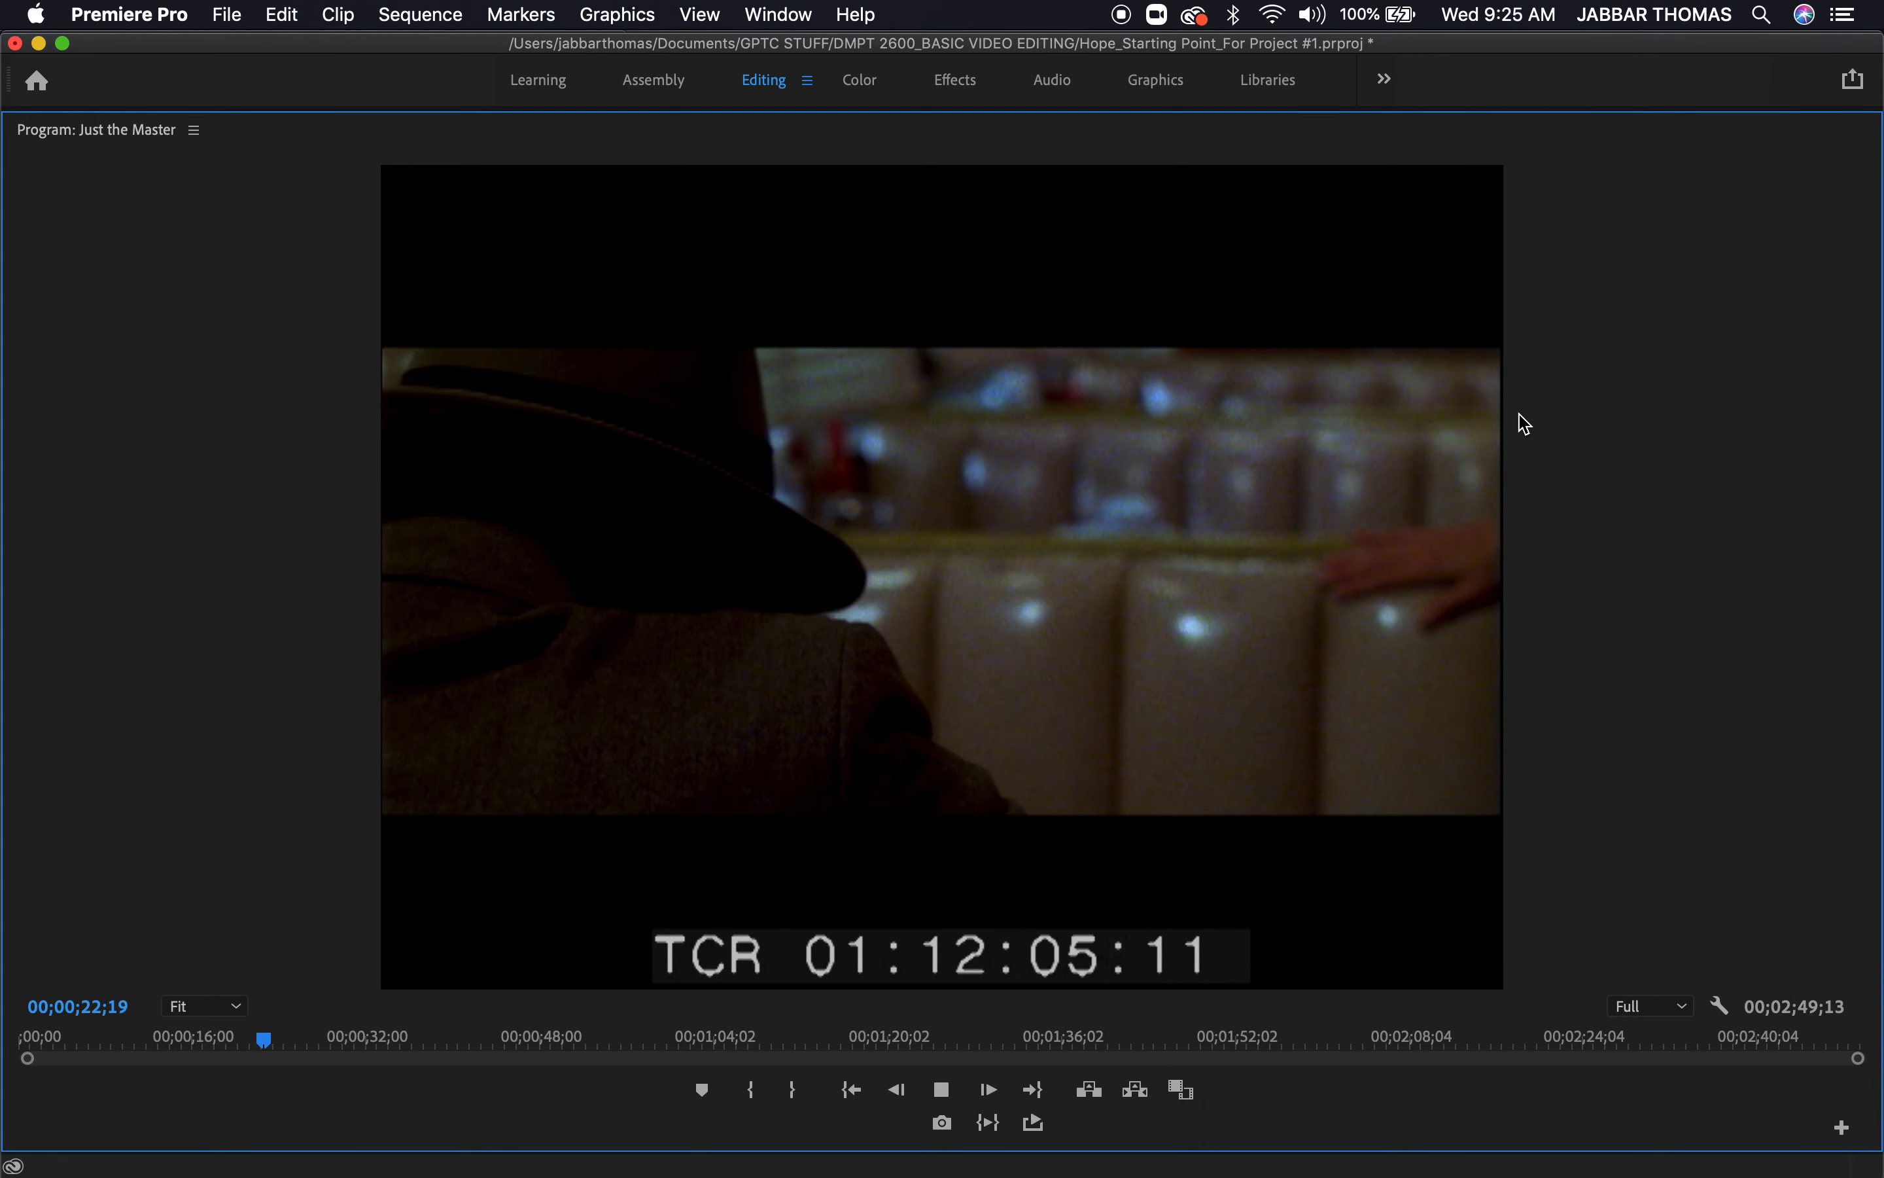
key(k)
key(grave)
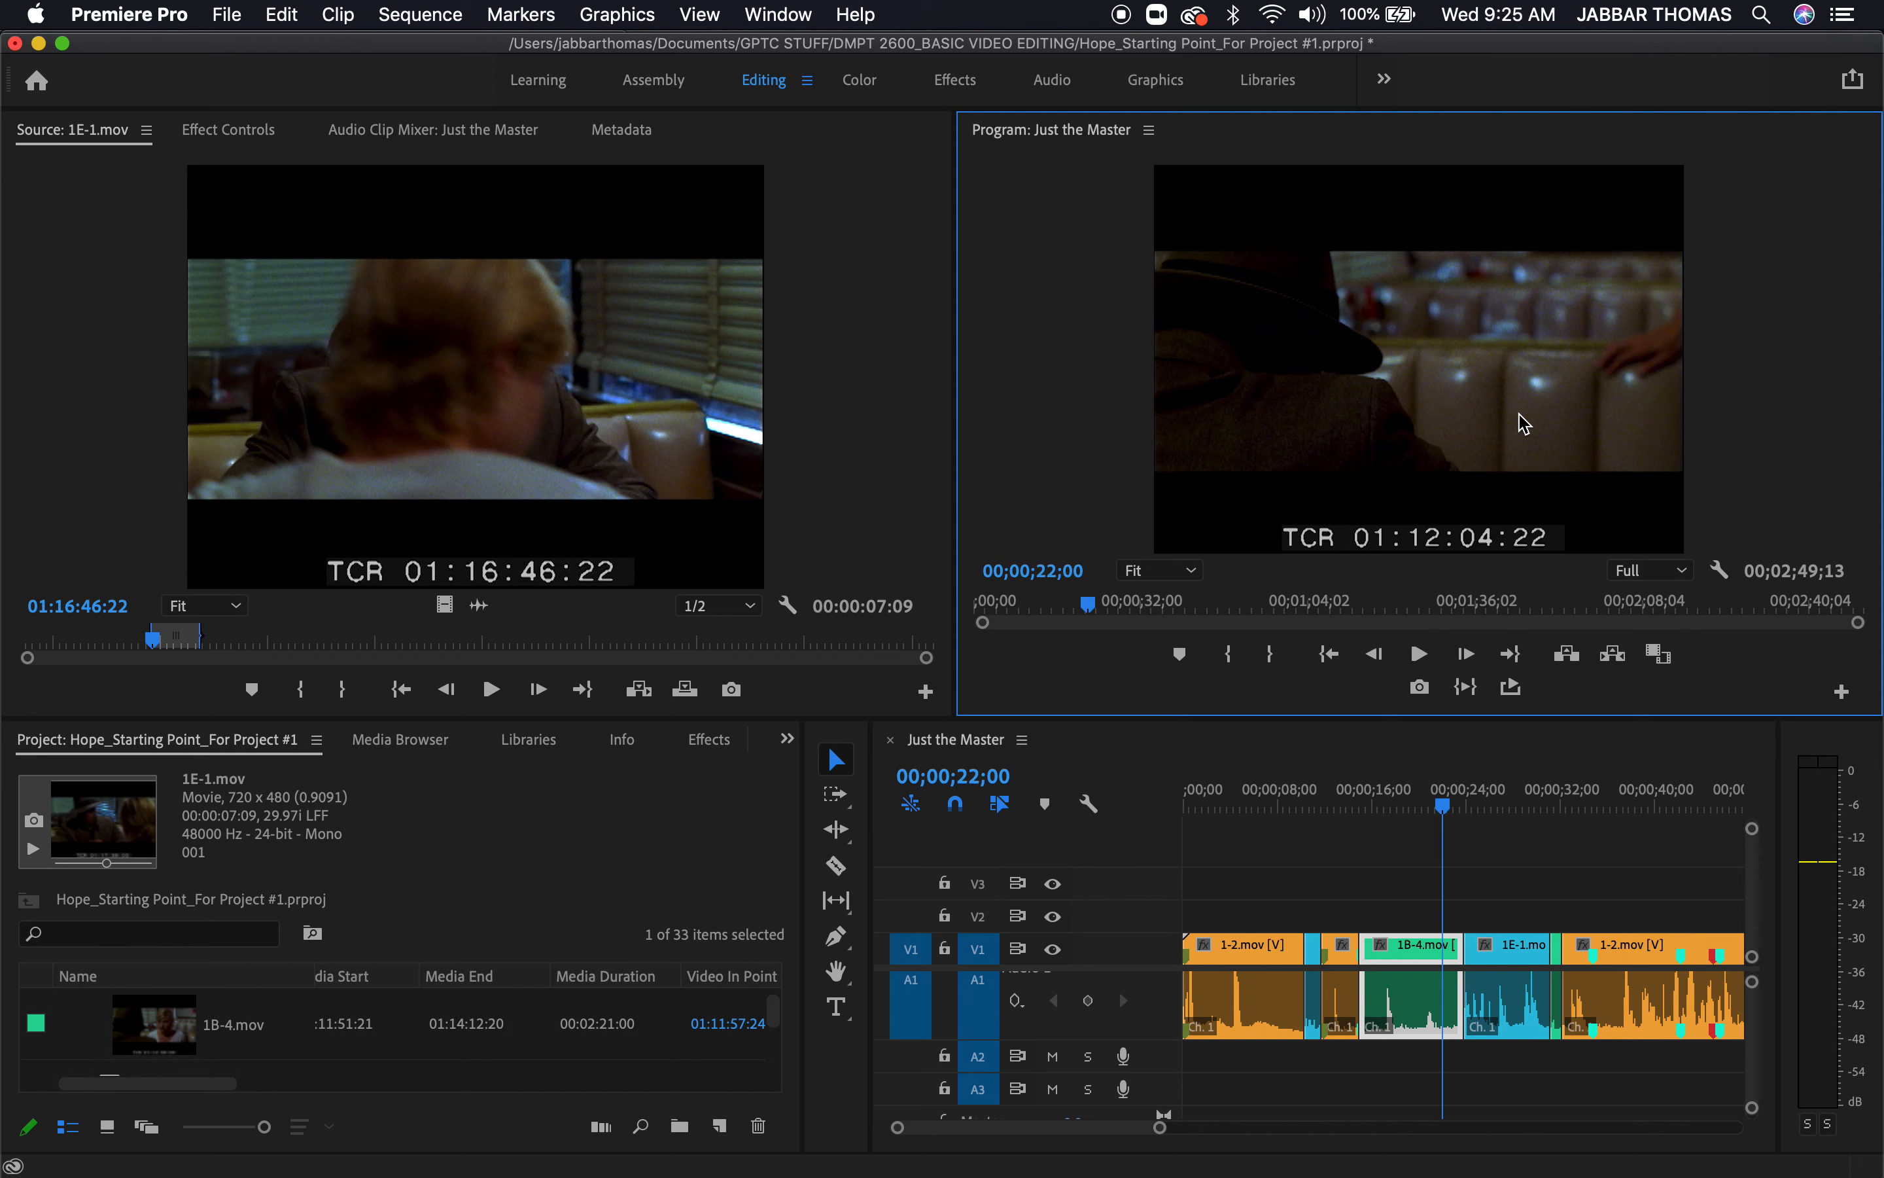
key(j)
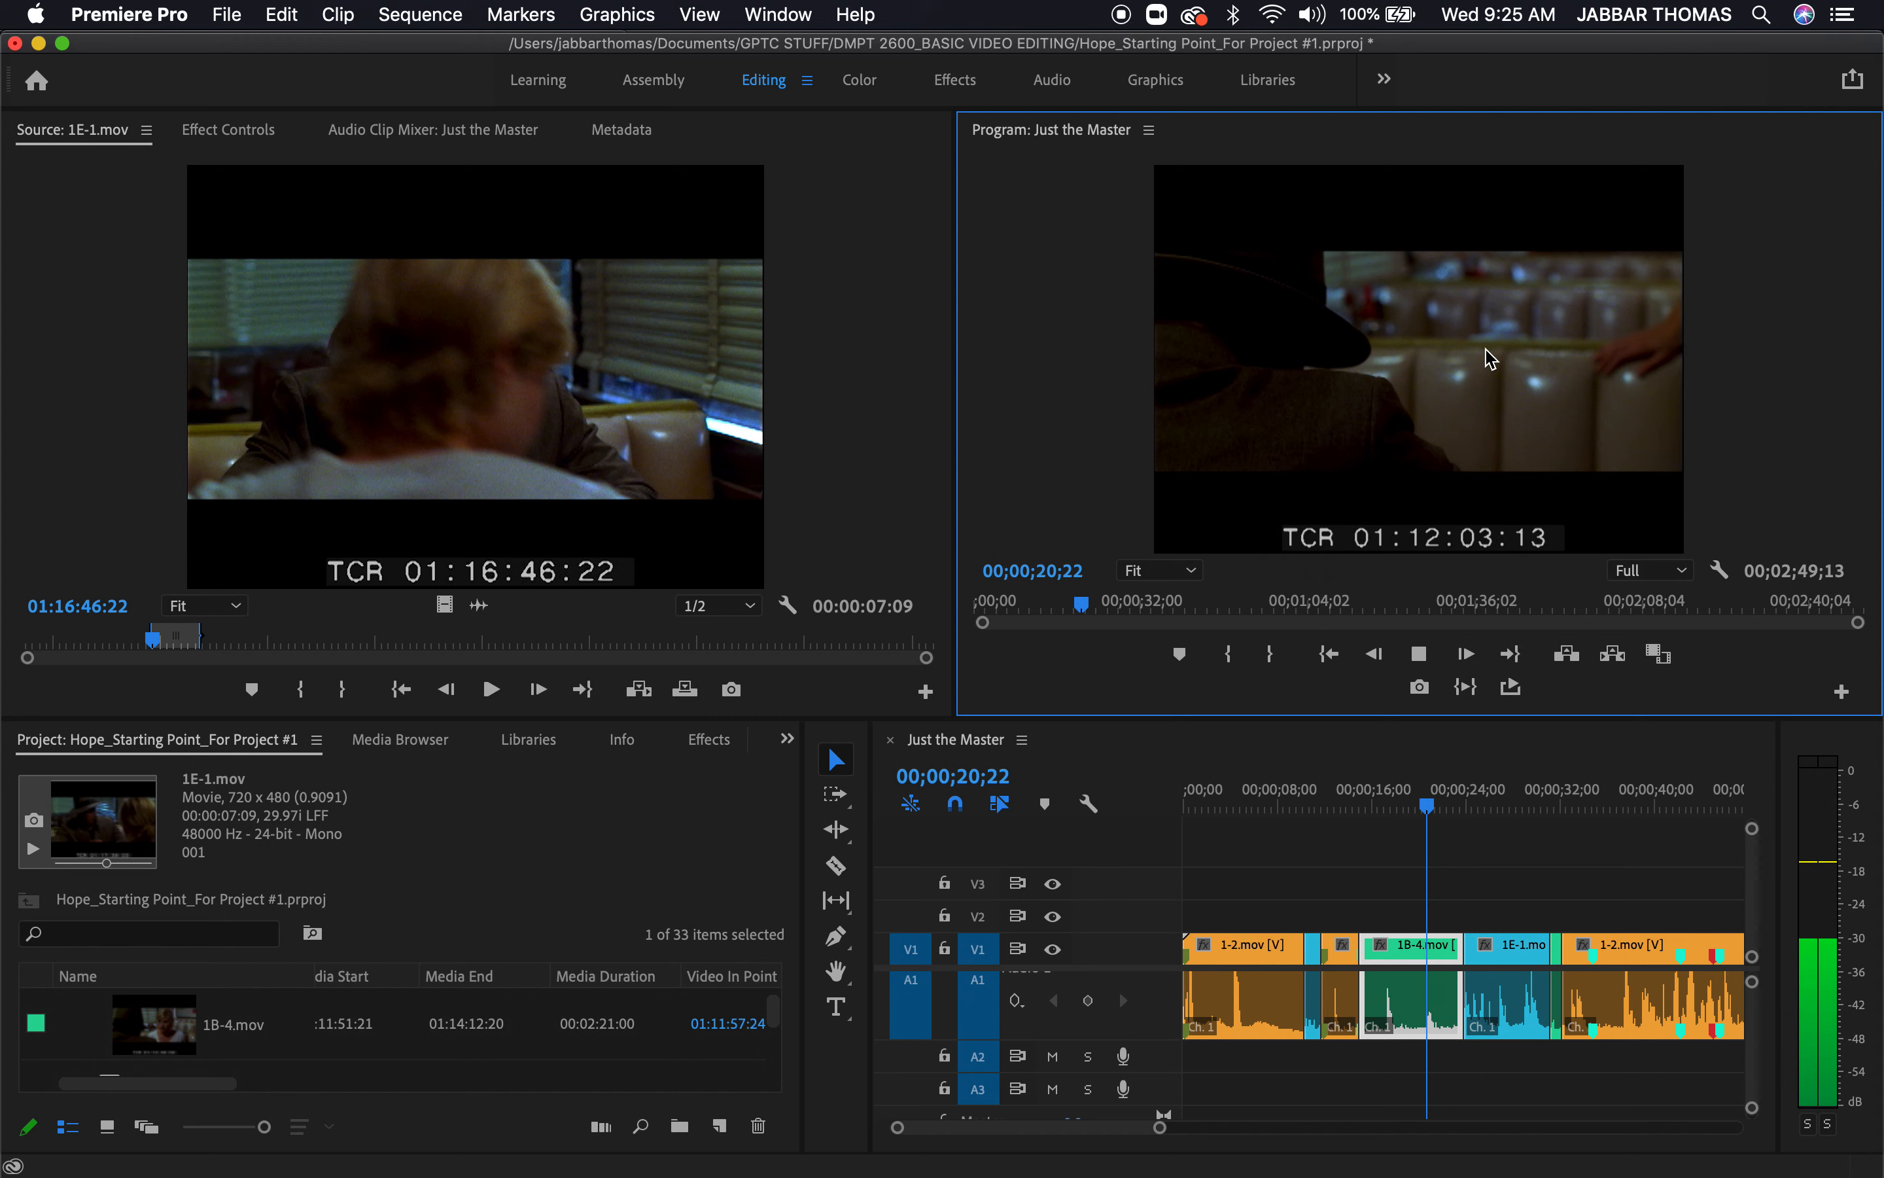
key(grave)
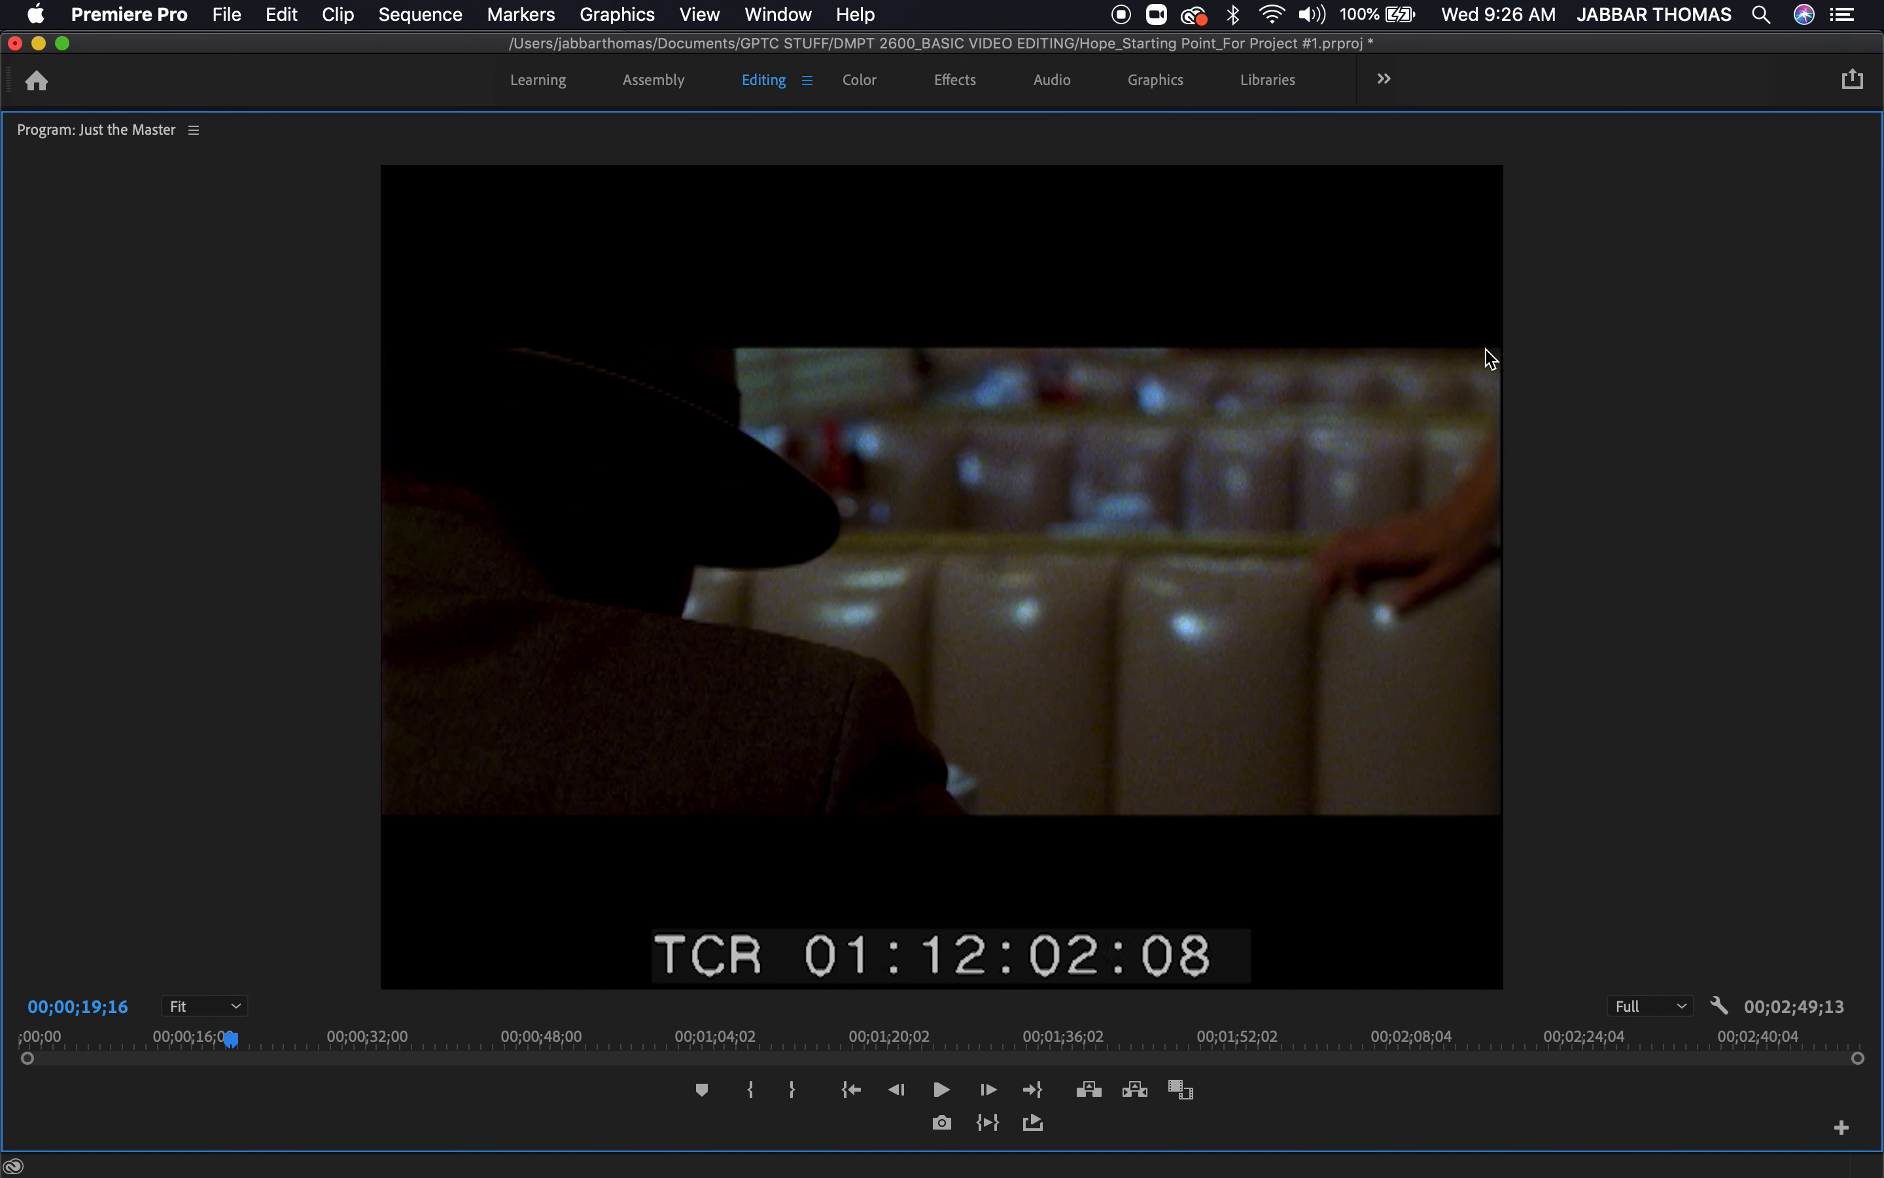
key(space)
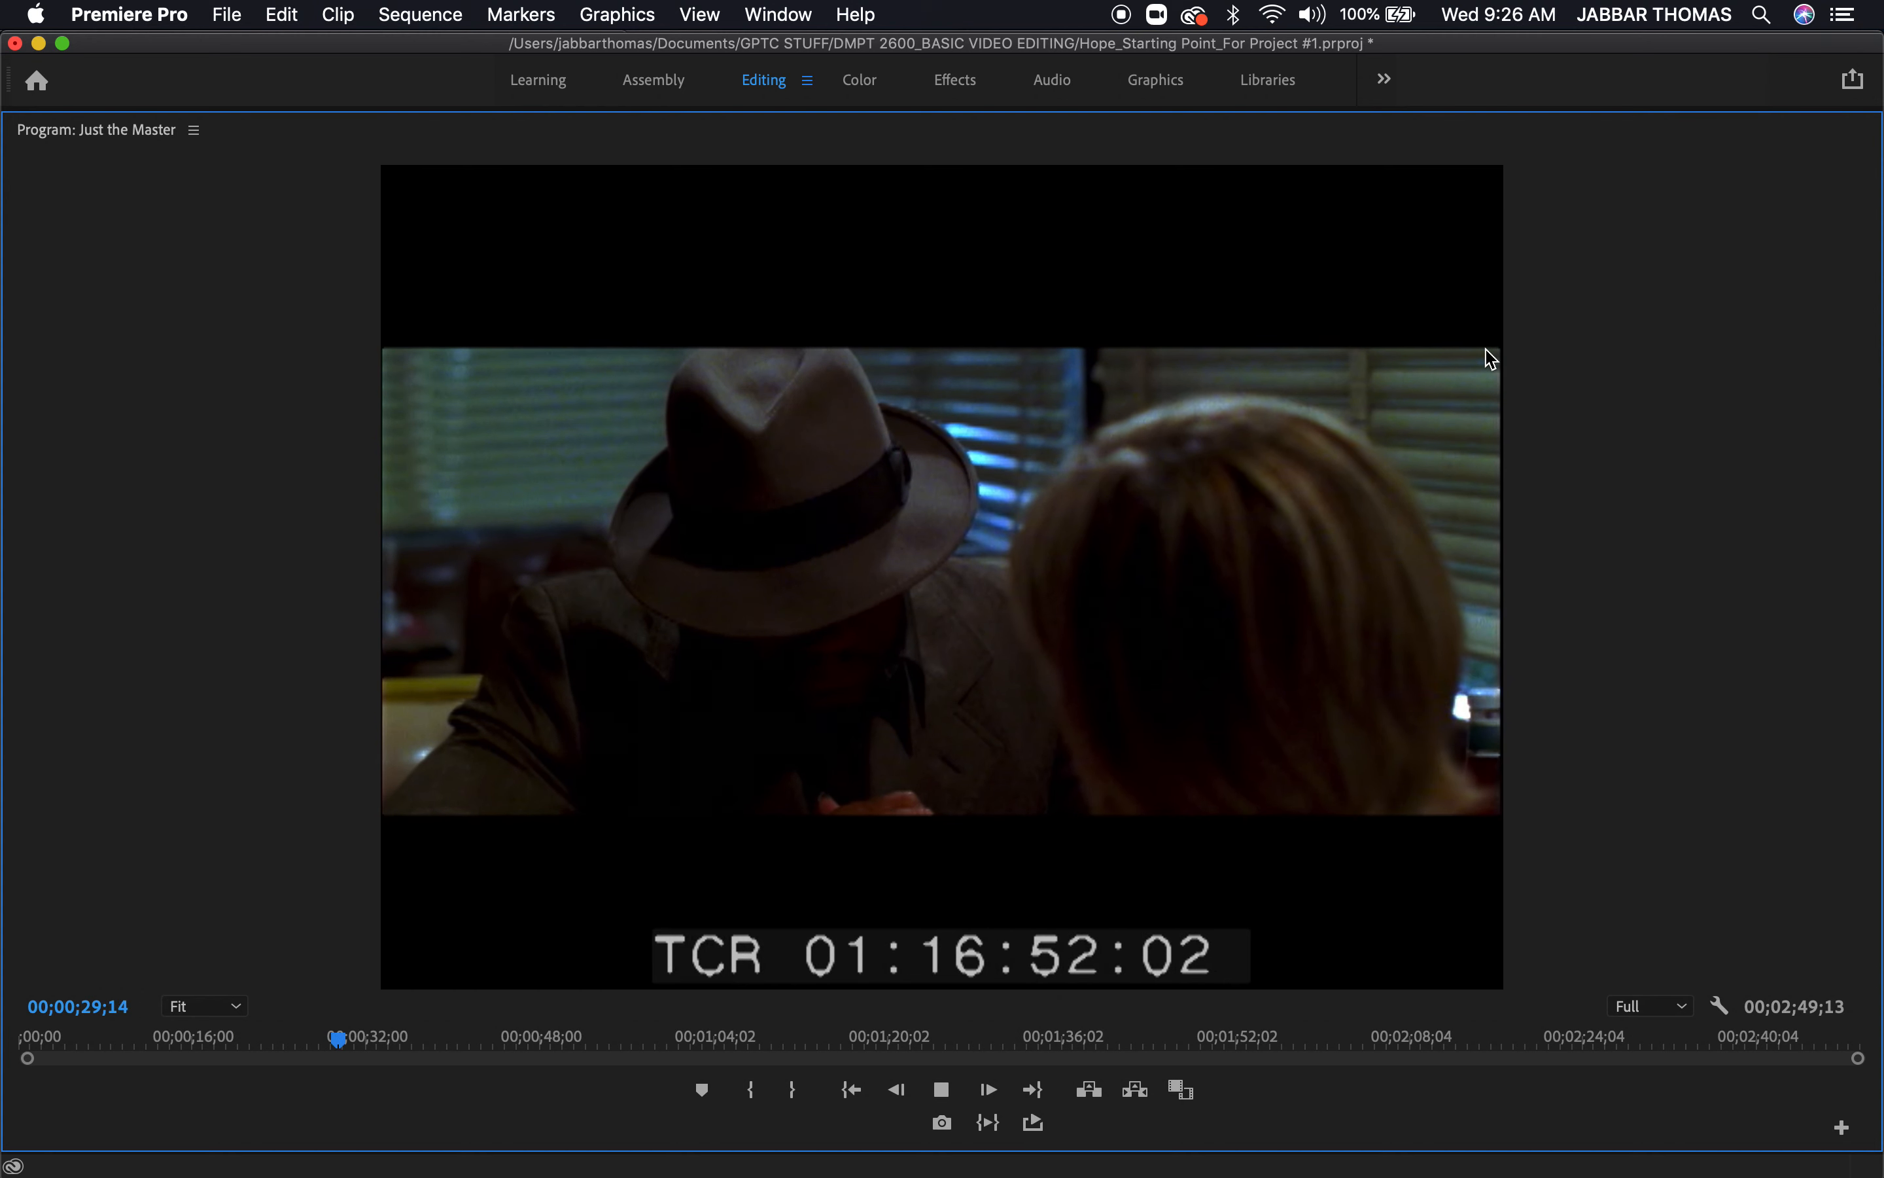
key(space)
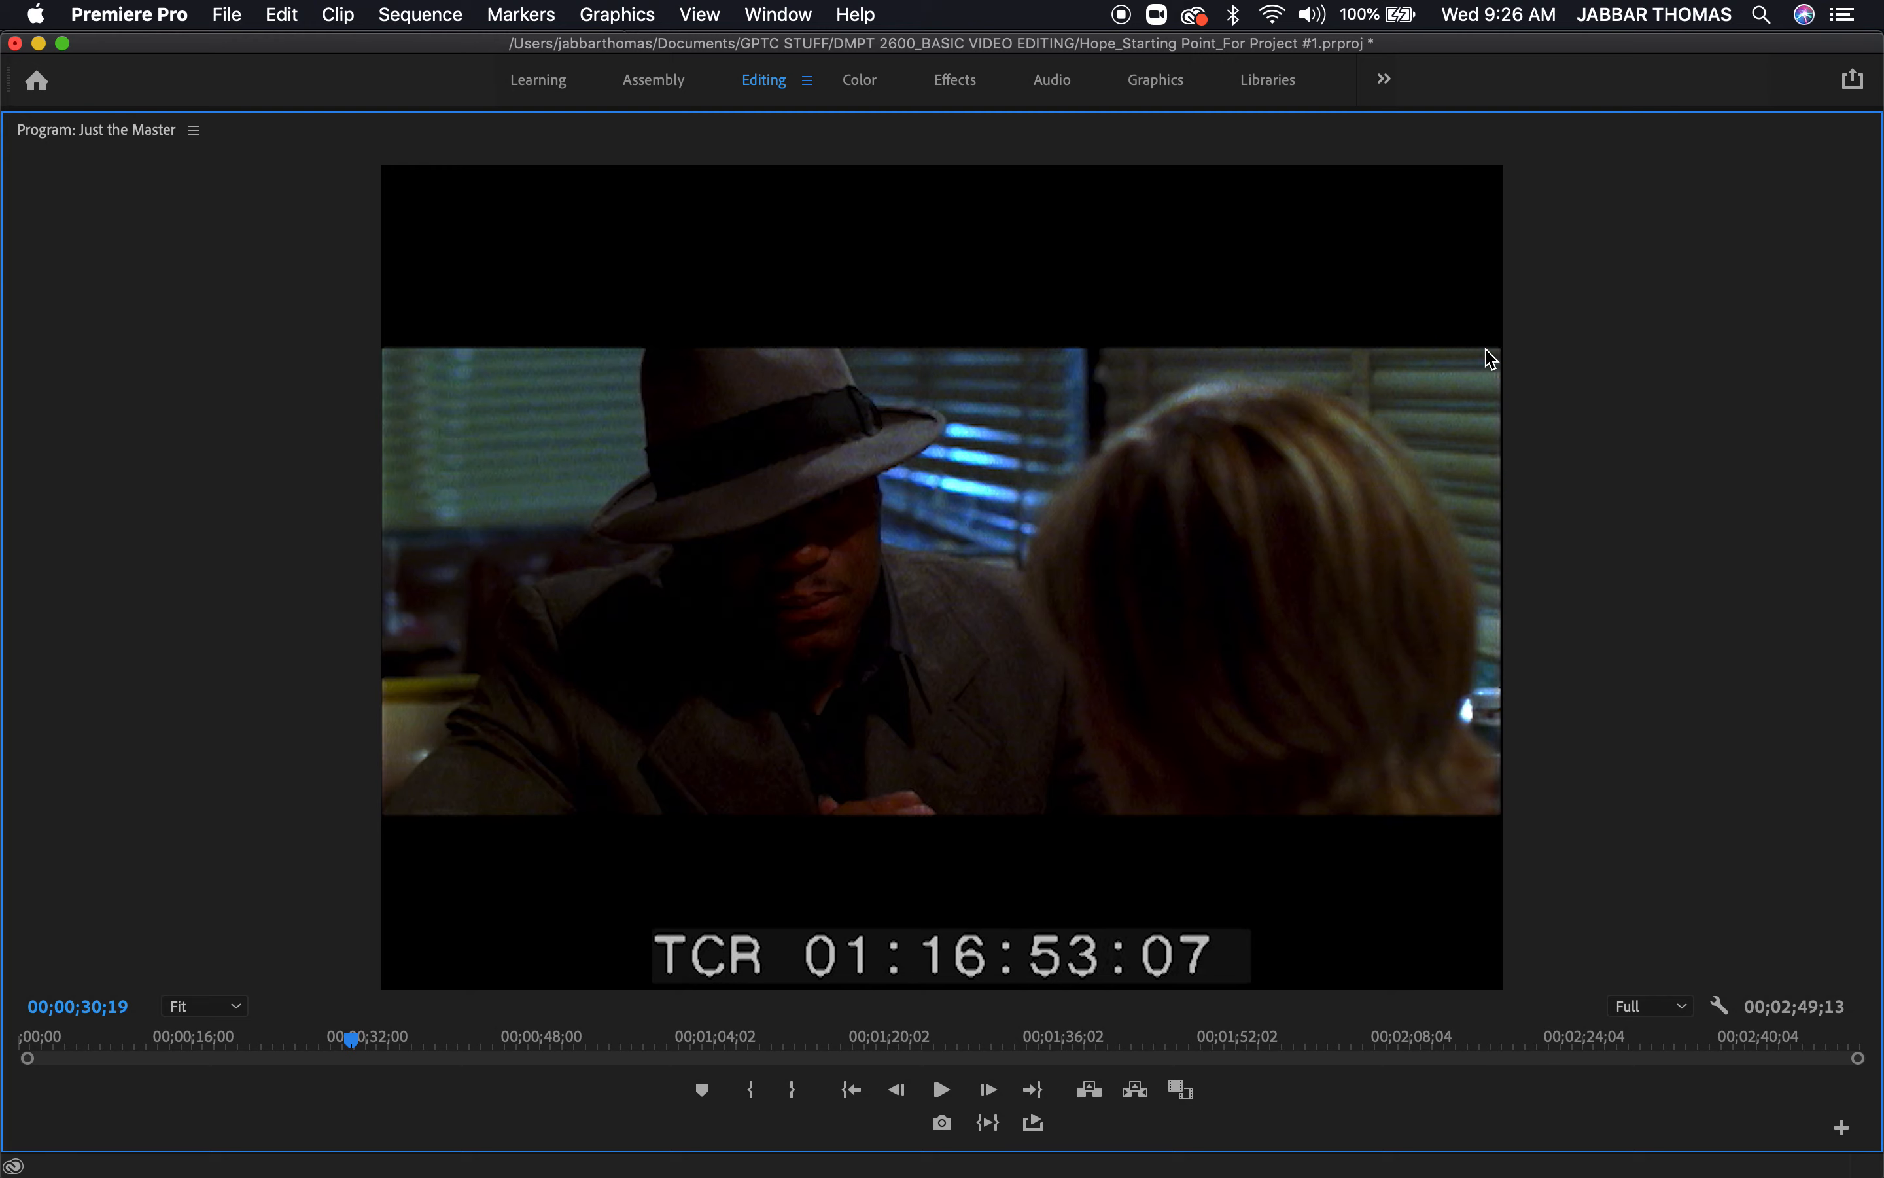
Undo the 1E-1.mov overwrite in the sequence and review the restored 1B-4.mov shot past the former cut
key(grave)
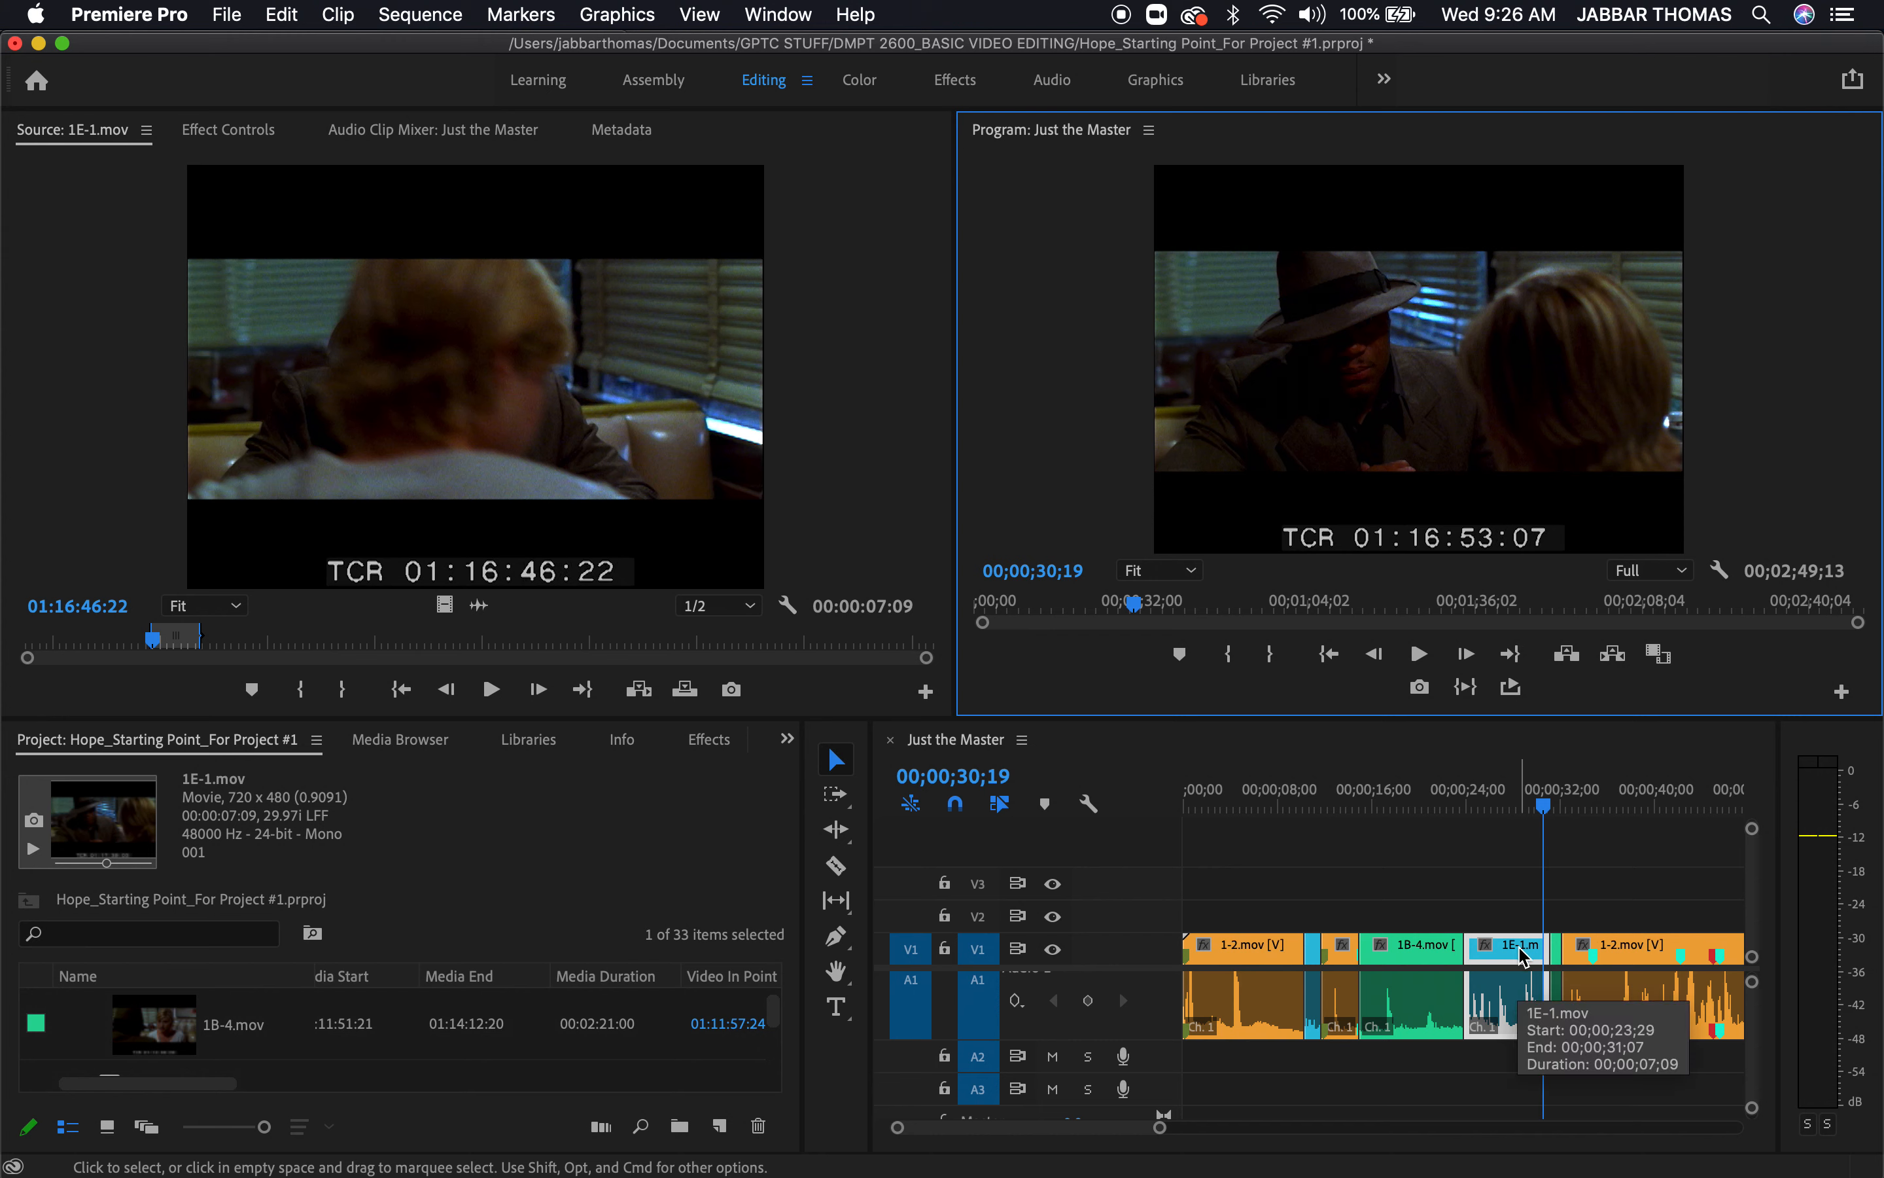
drag(1524, 957, 1521, 952)
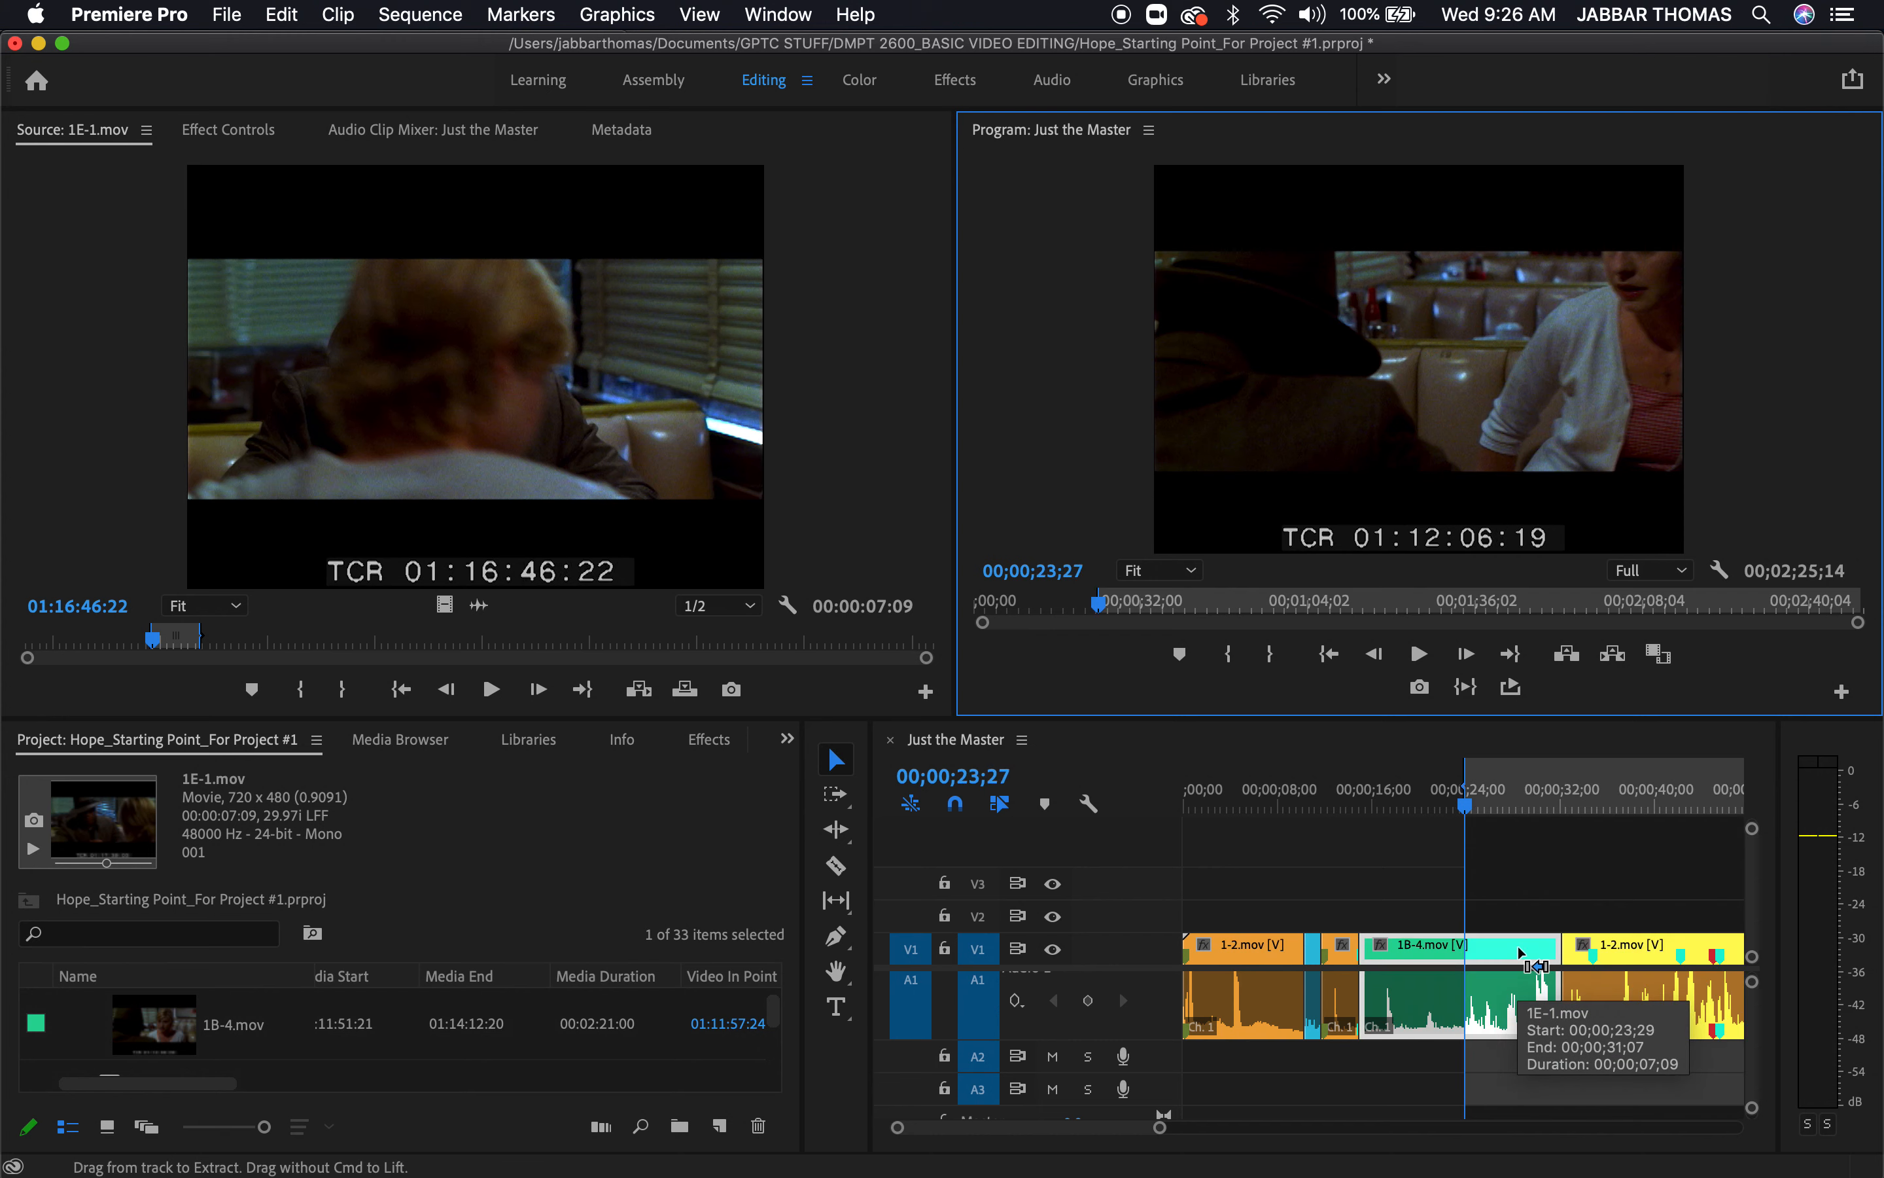
click(1512, 808)
drag(1521, 824, 1532, 833)
key(space)
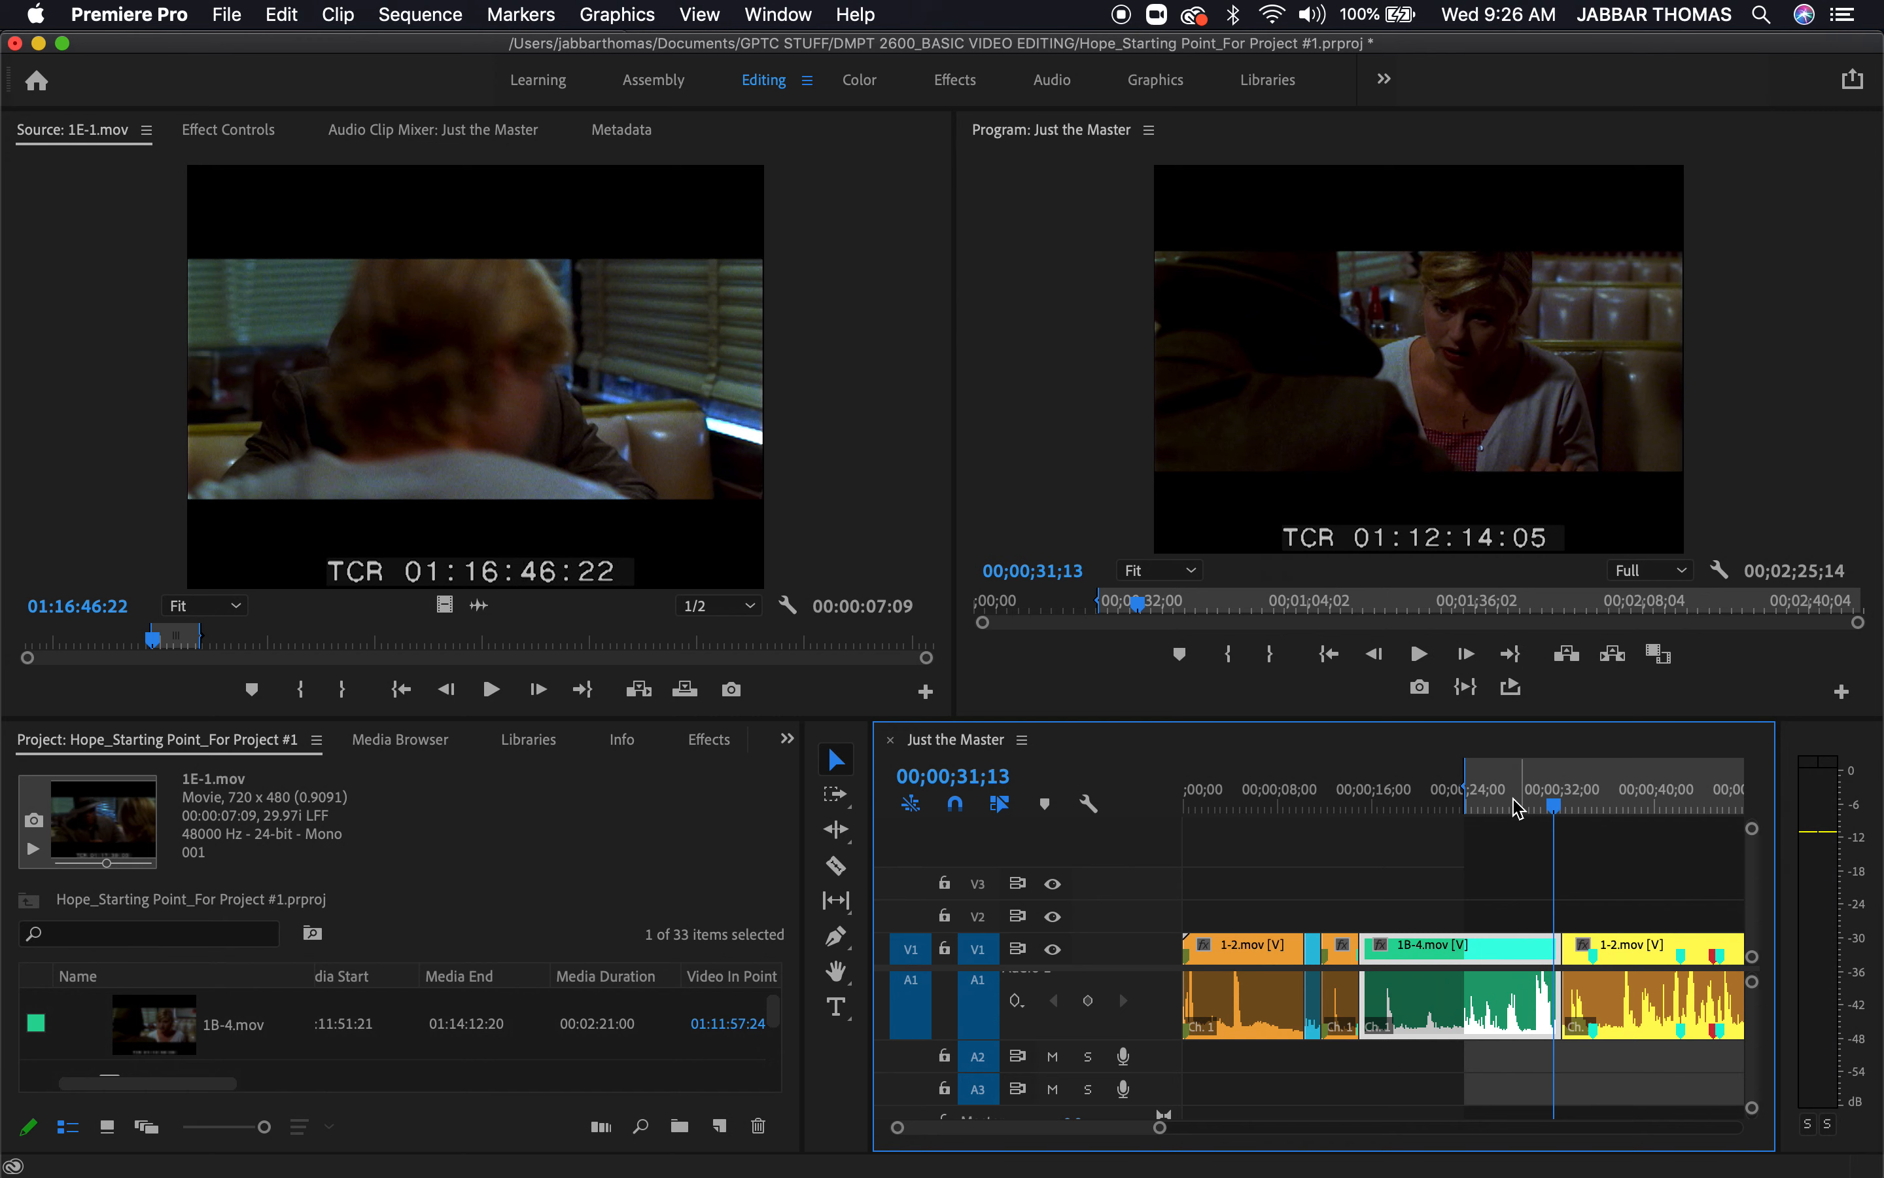
Play 1B-4.mov from the existing sequence In point and set a new sequence In point at 00;00;27;02
drag(1522, 798, 1468, 815)
key(space)
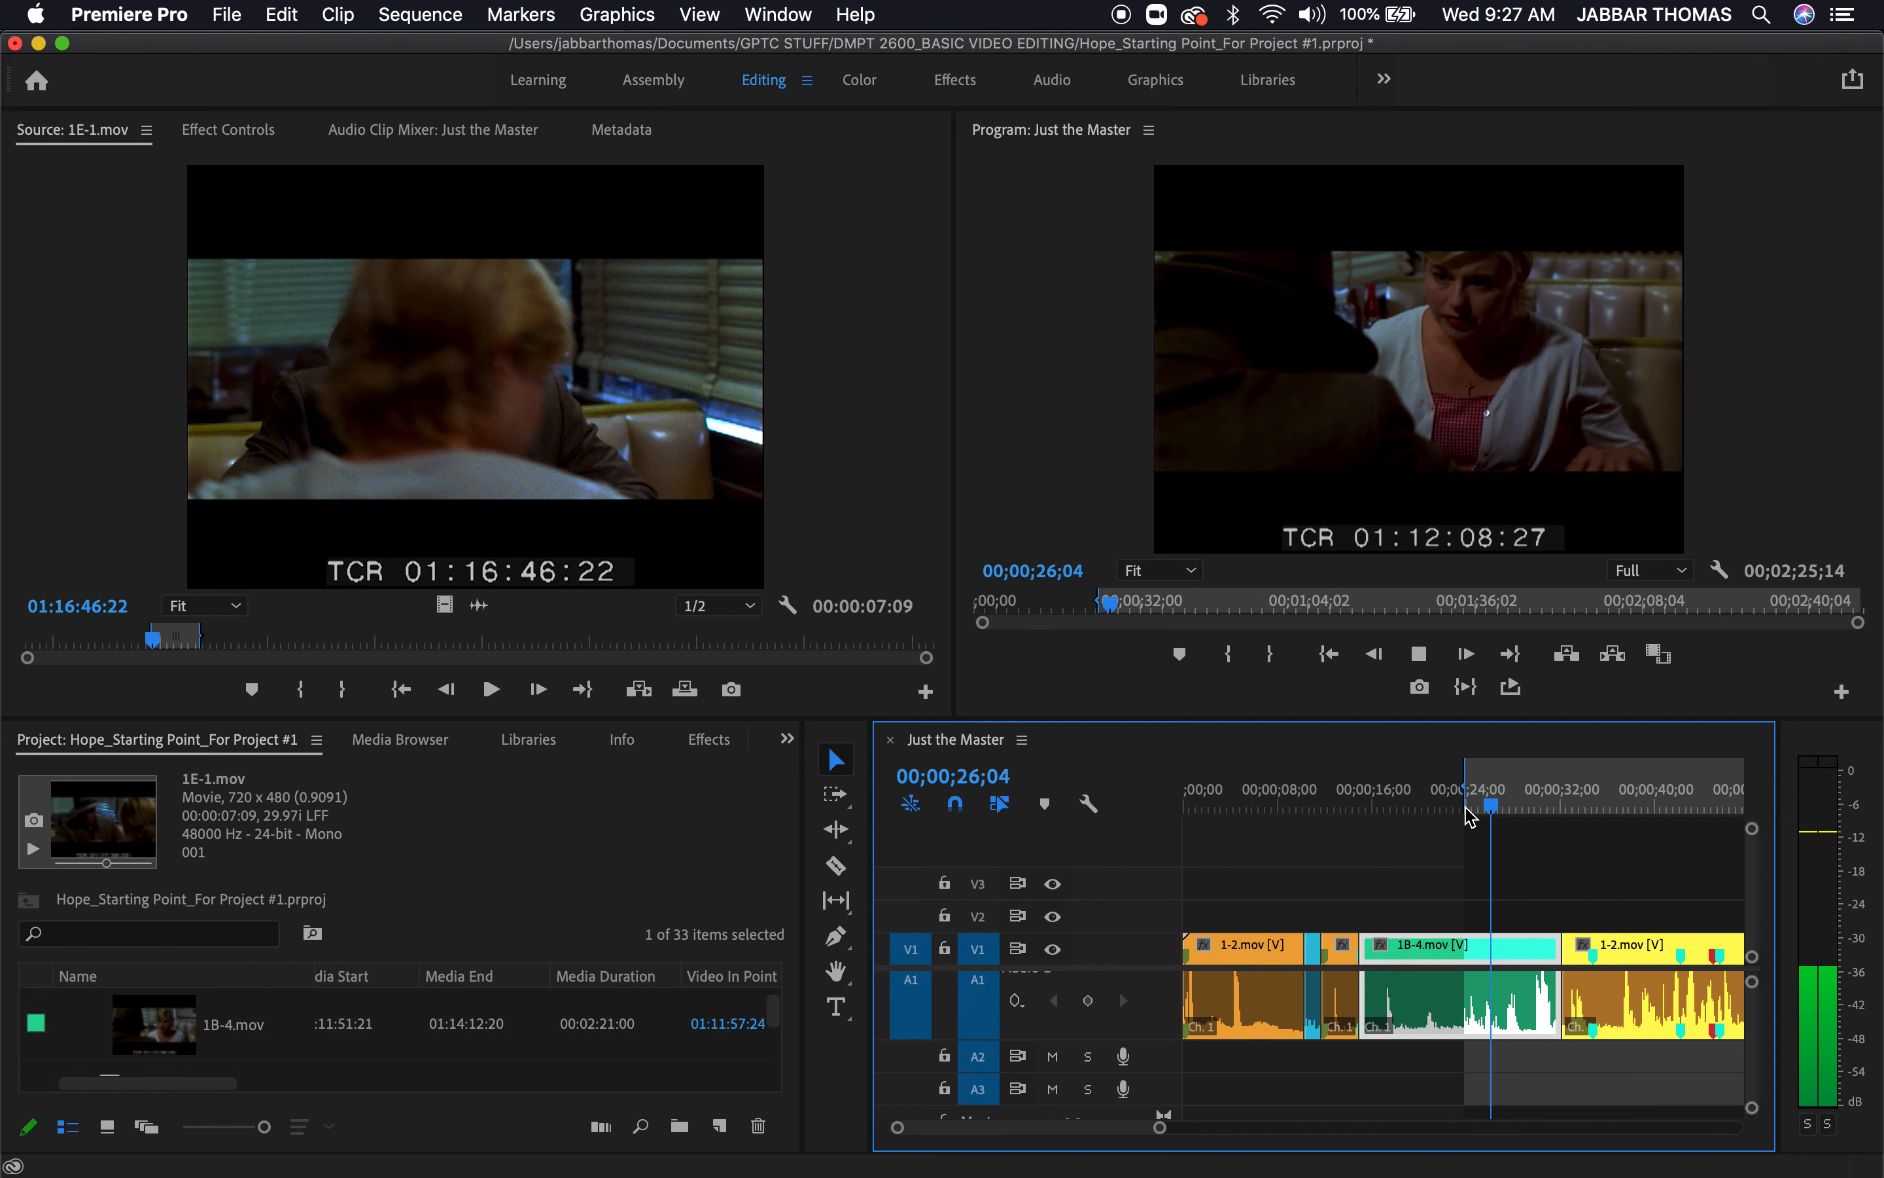
key(space)
key(i)
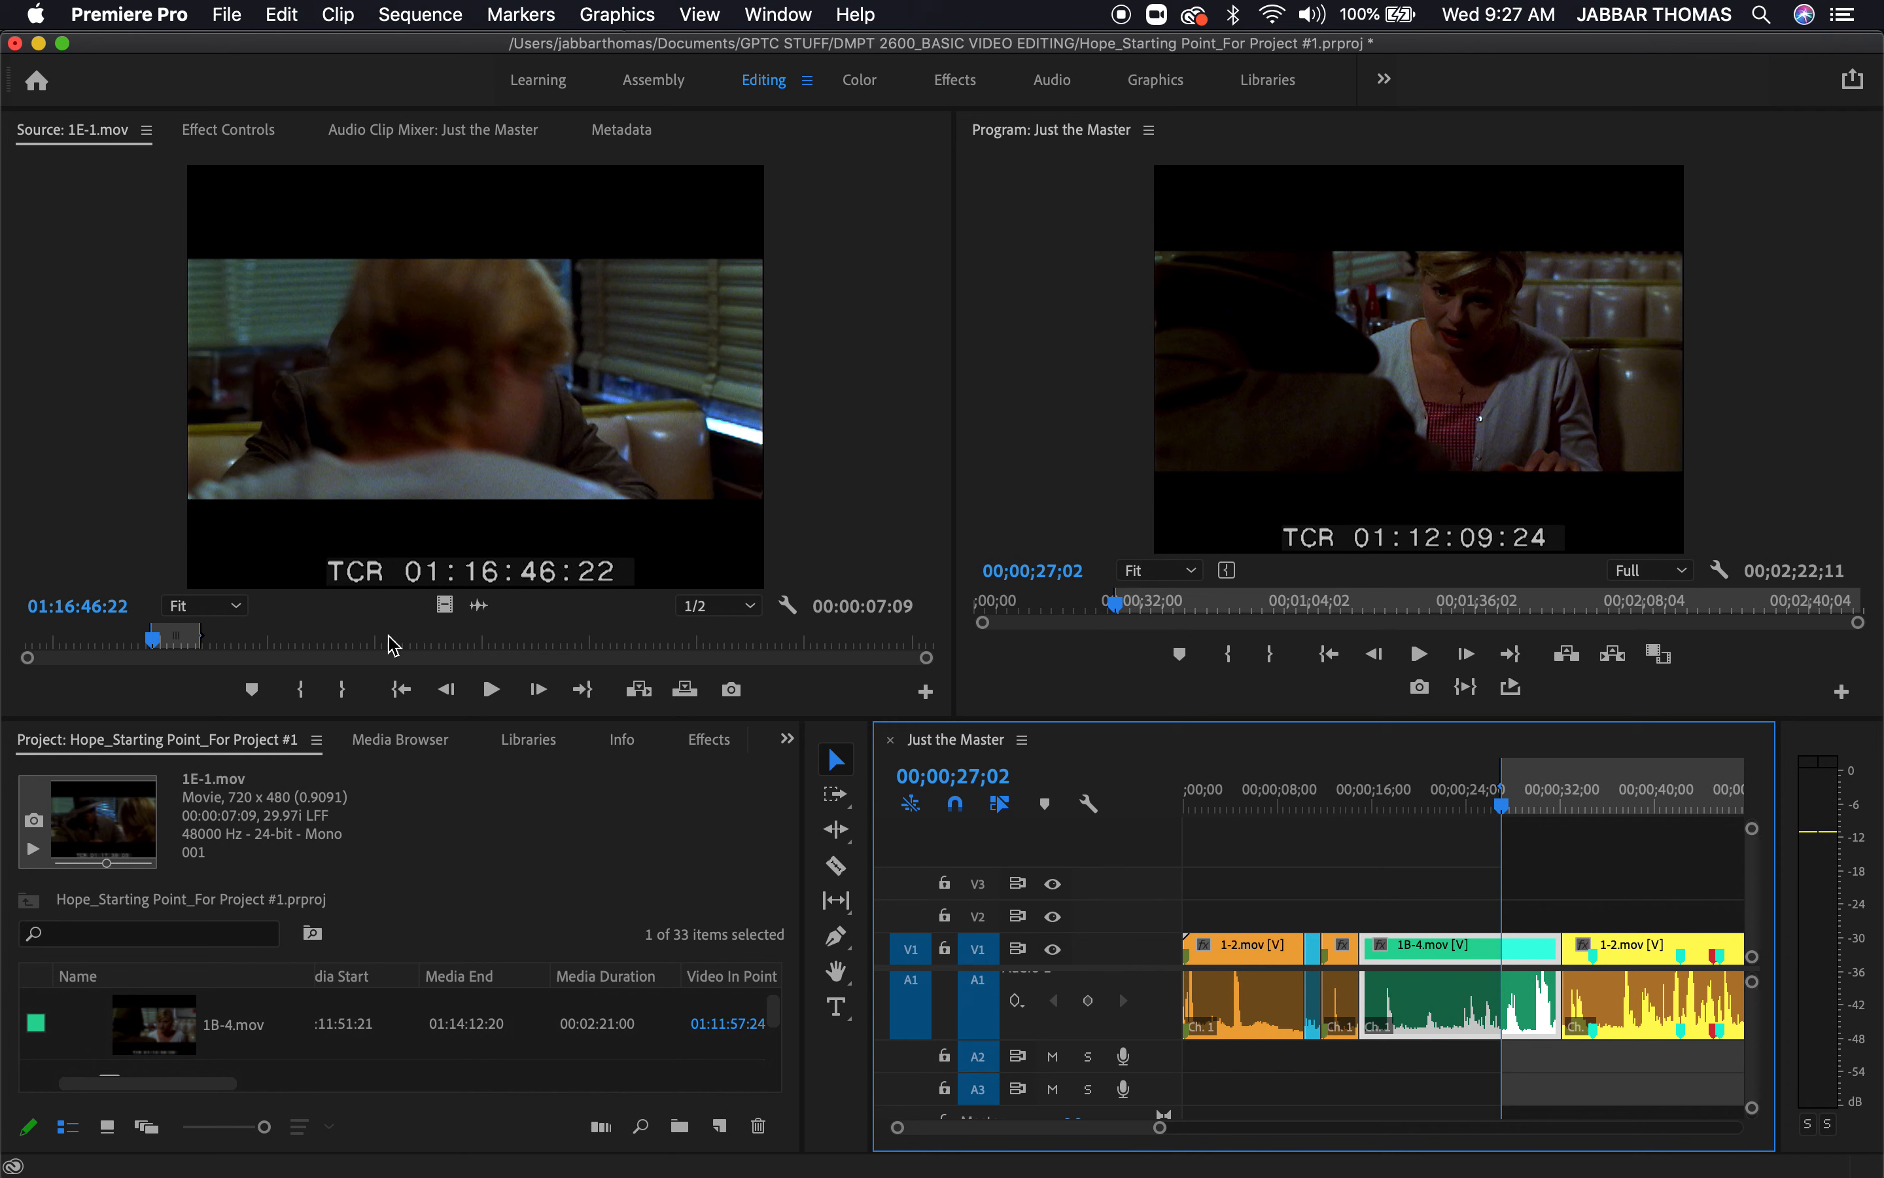
Move the In point of the 1E-1.mov source clip to its old Out point at 01:16:53:25 and clear the Out point
click(261, 641)
drag(261, 640, 209, 664)
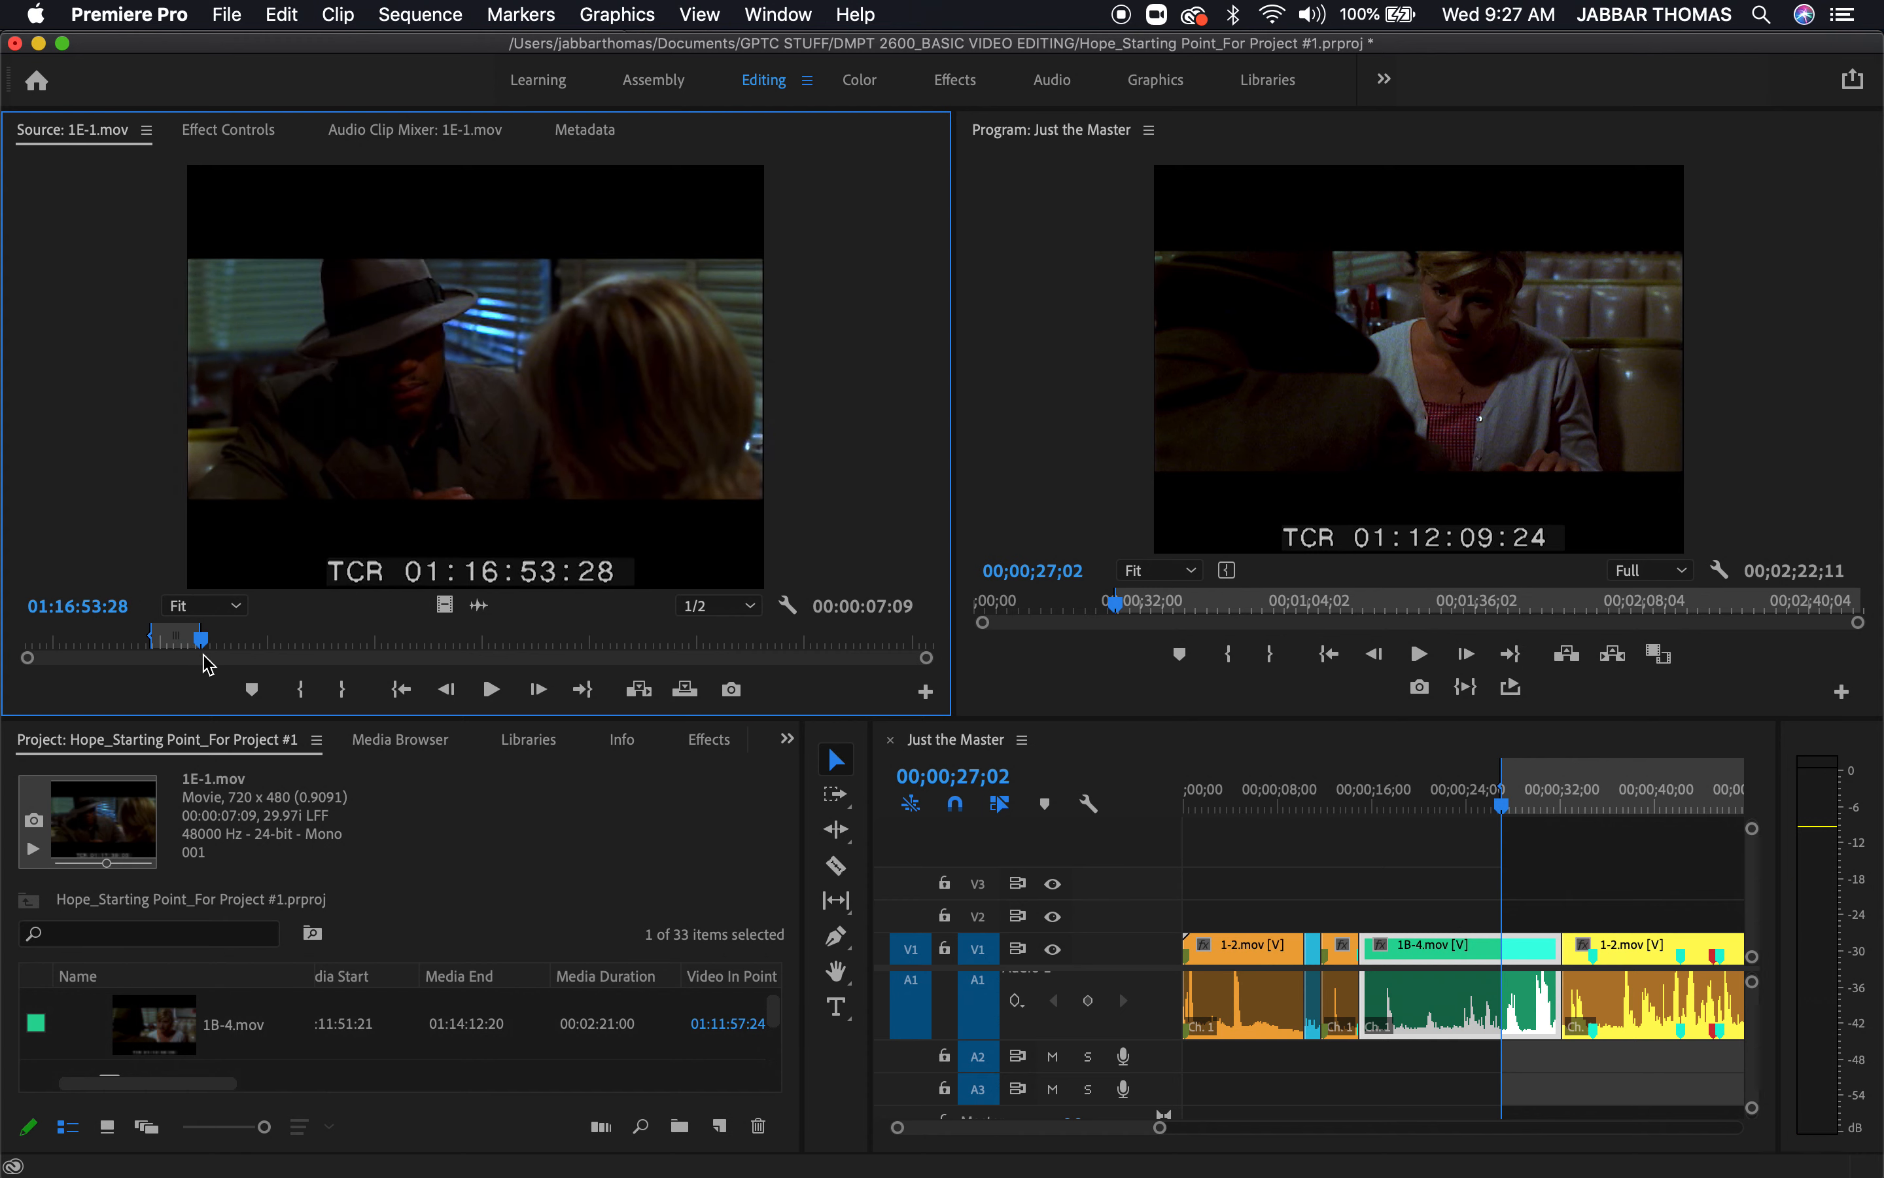
key(shift+i)
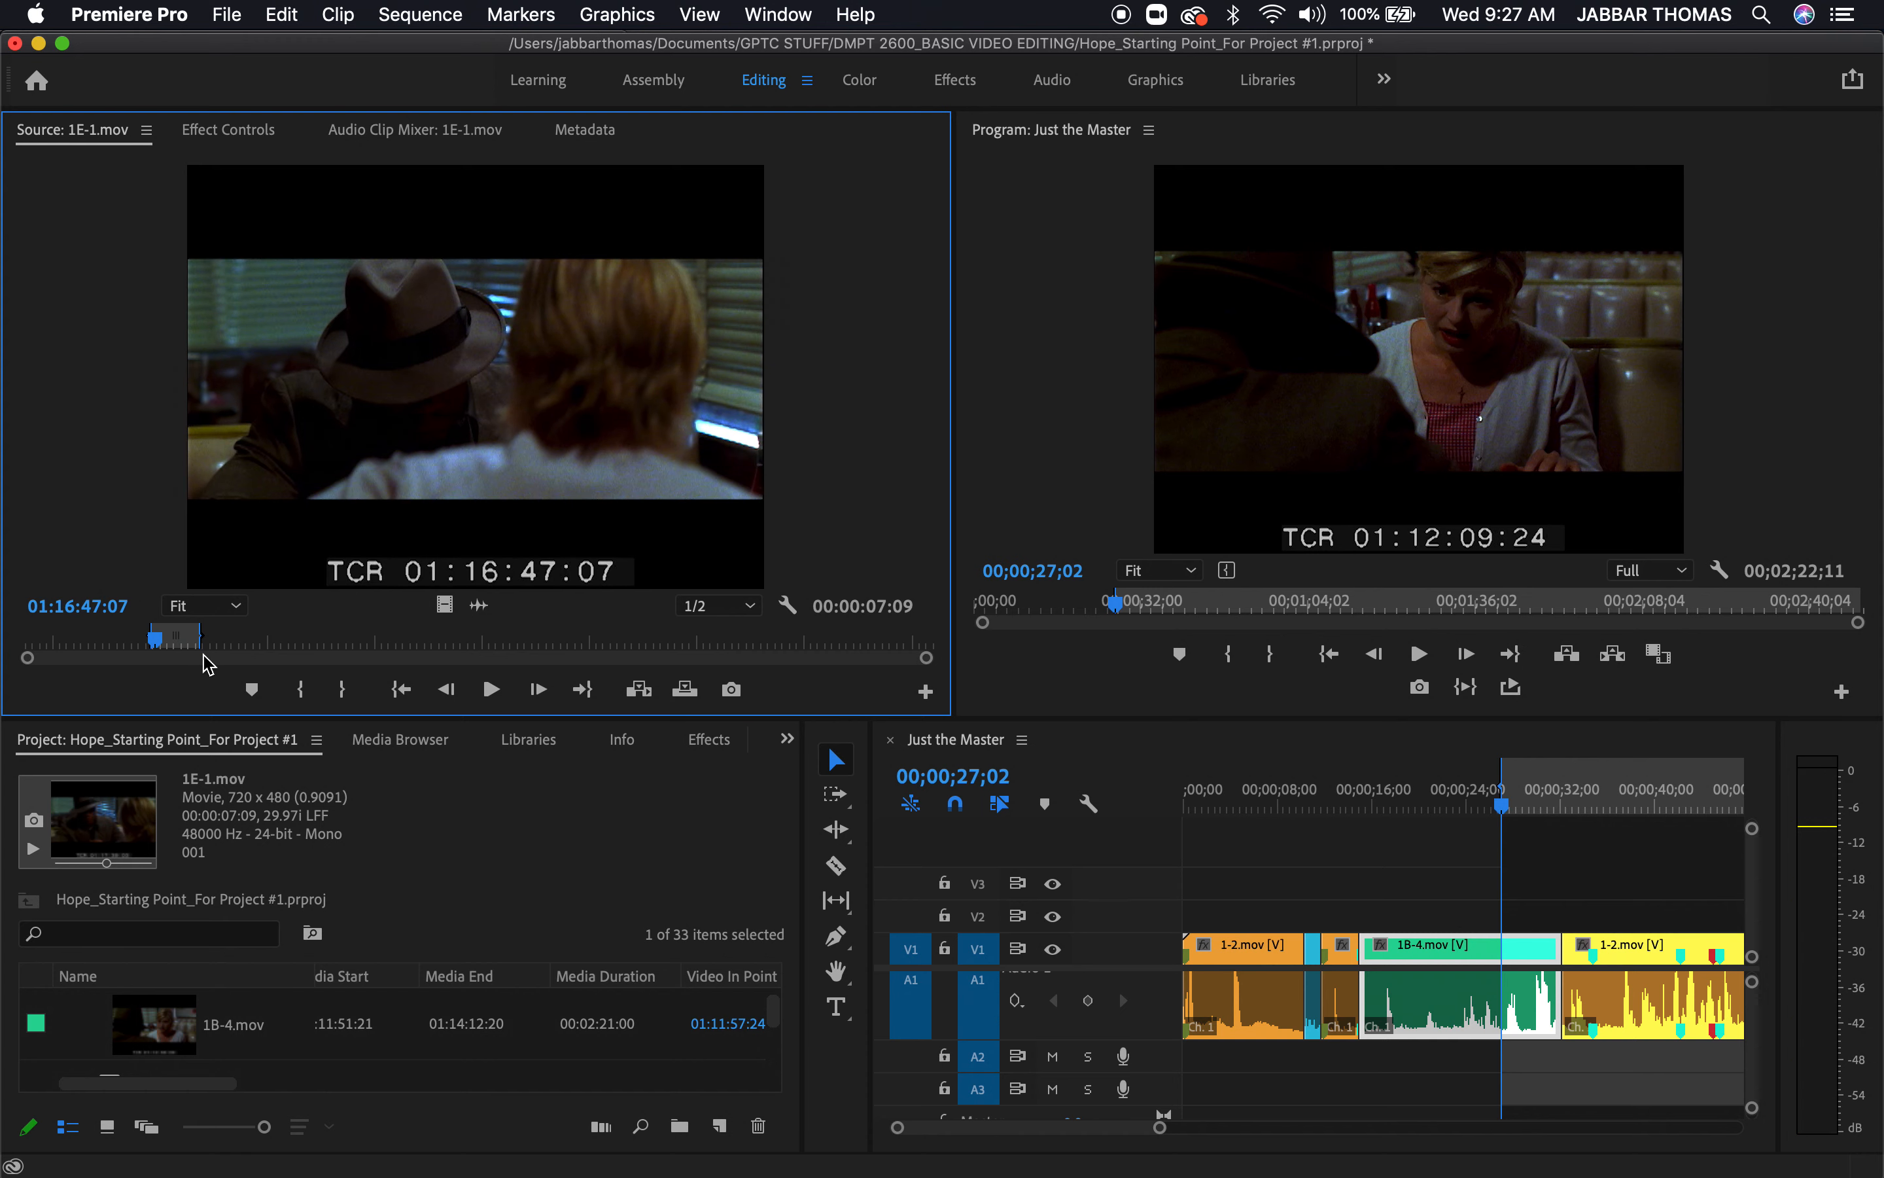
key(shift+o)
key(i)
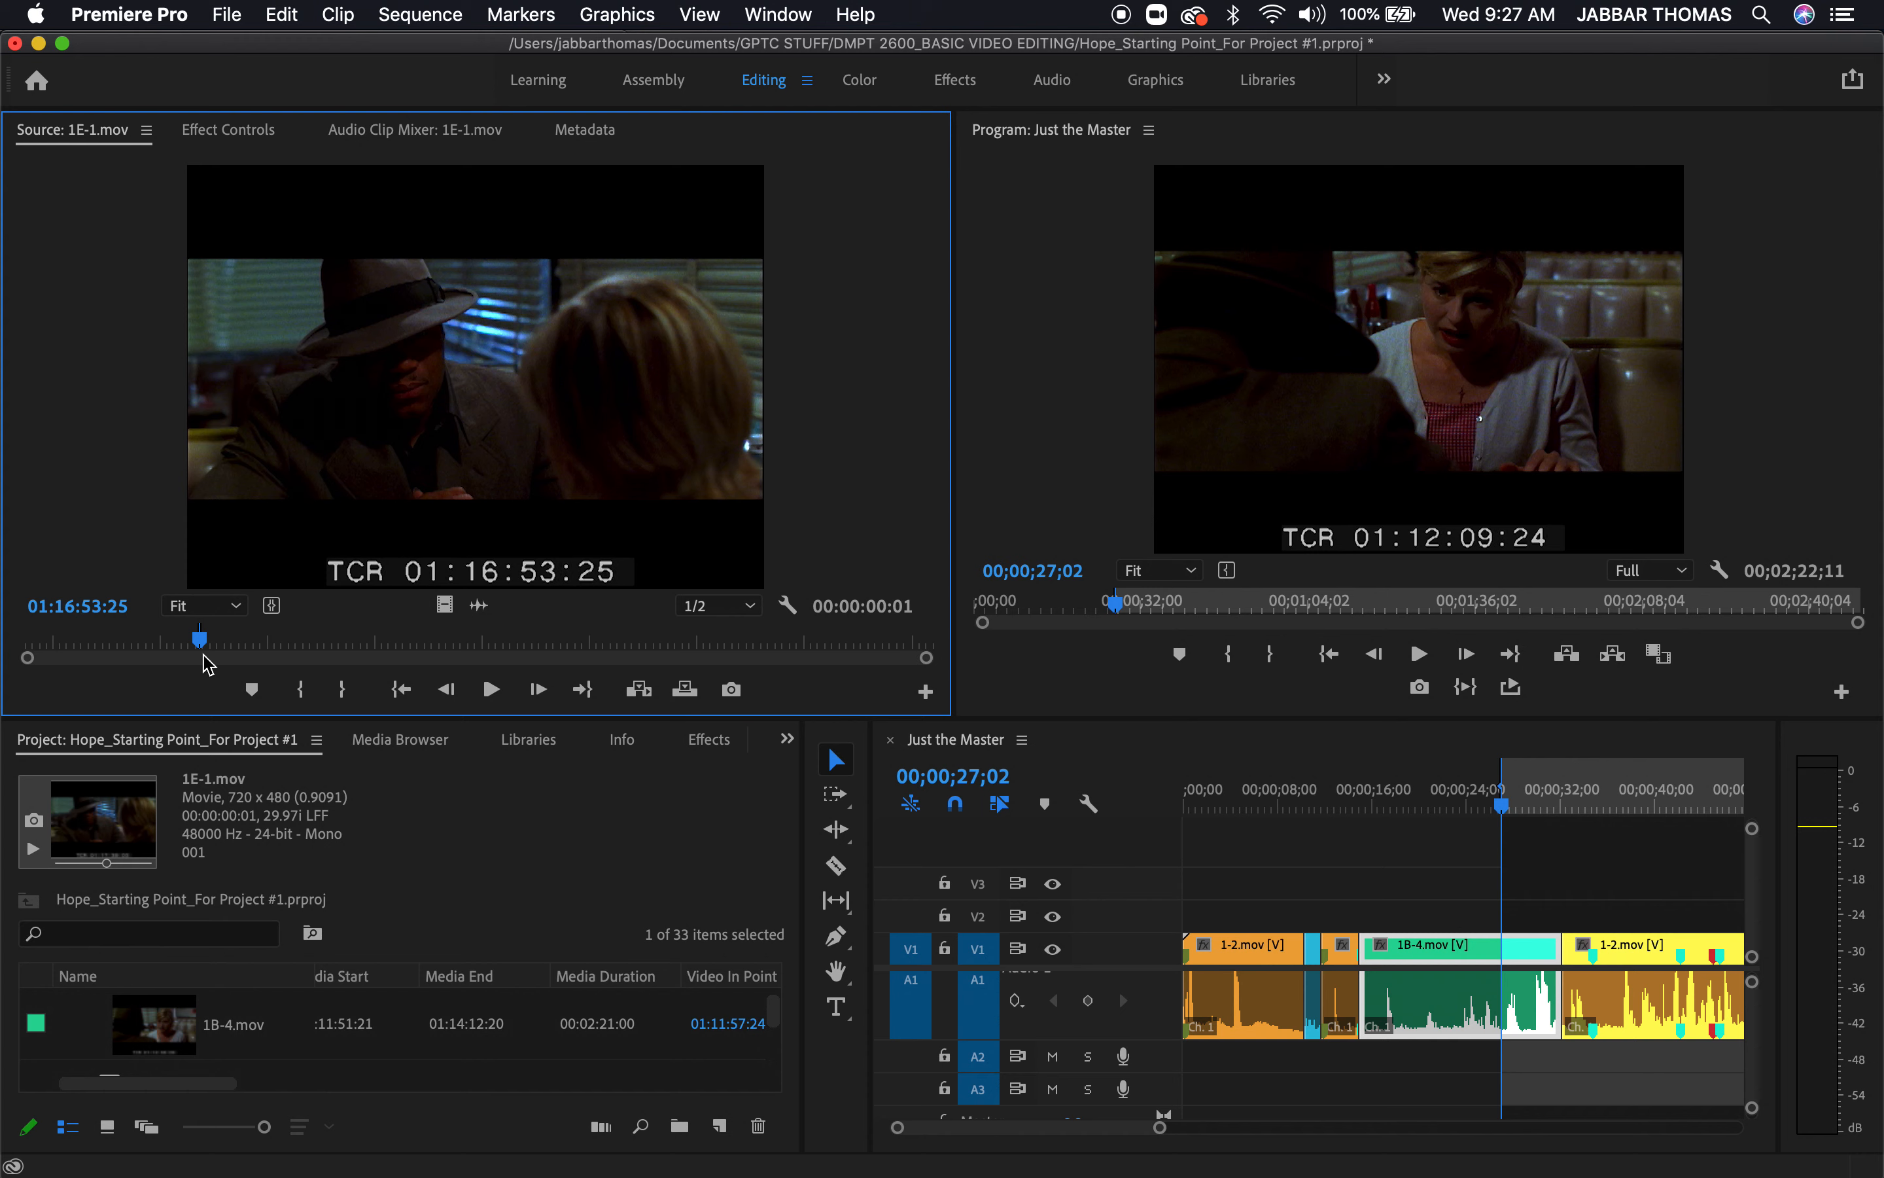
key(alt+o)
Preview 1E-1.mov from its In point and reset the source In point to 01:16:51:12
key(space)
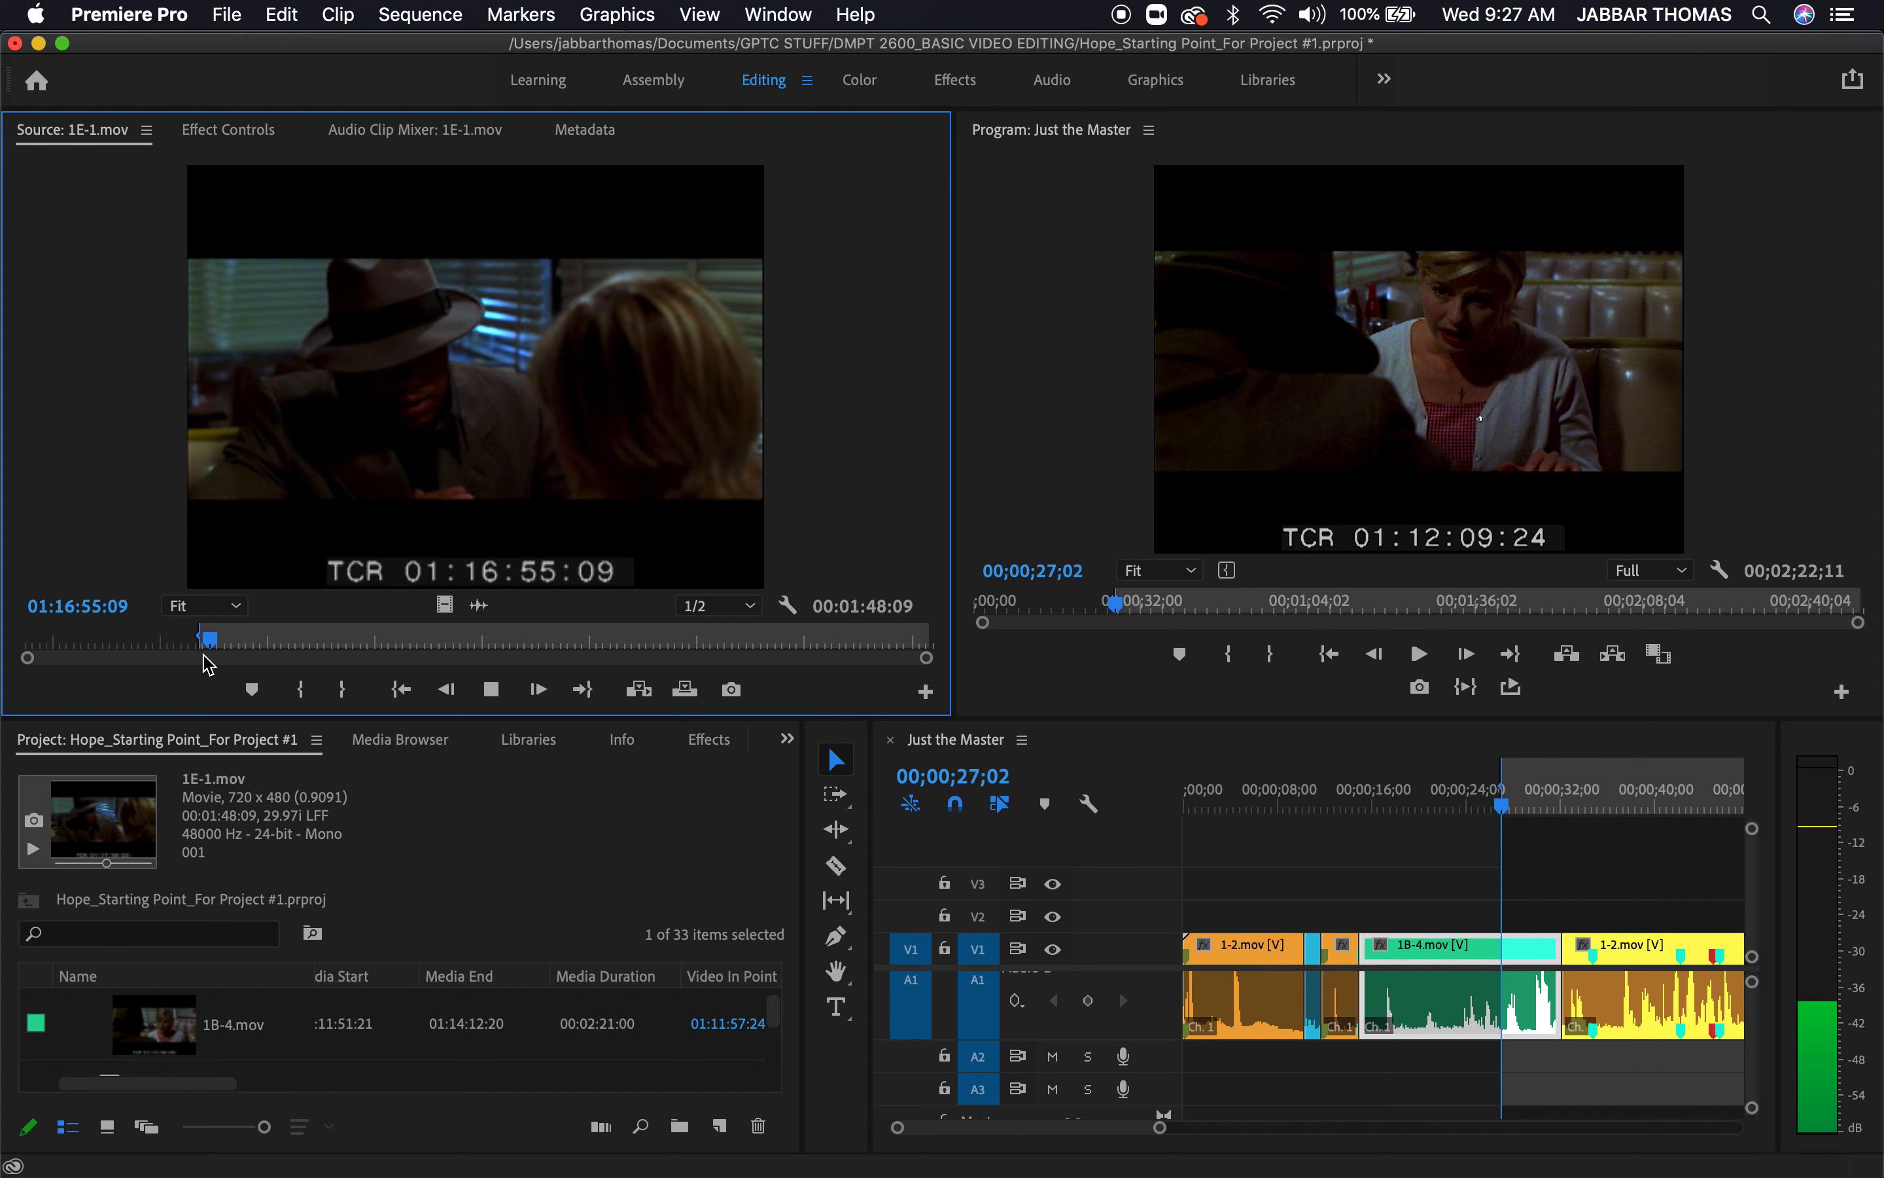
key(space)
key(shift+i)
key(space)
key(space)
click(187, 643)
key(i)
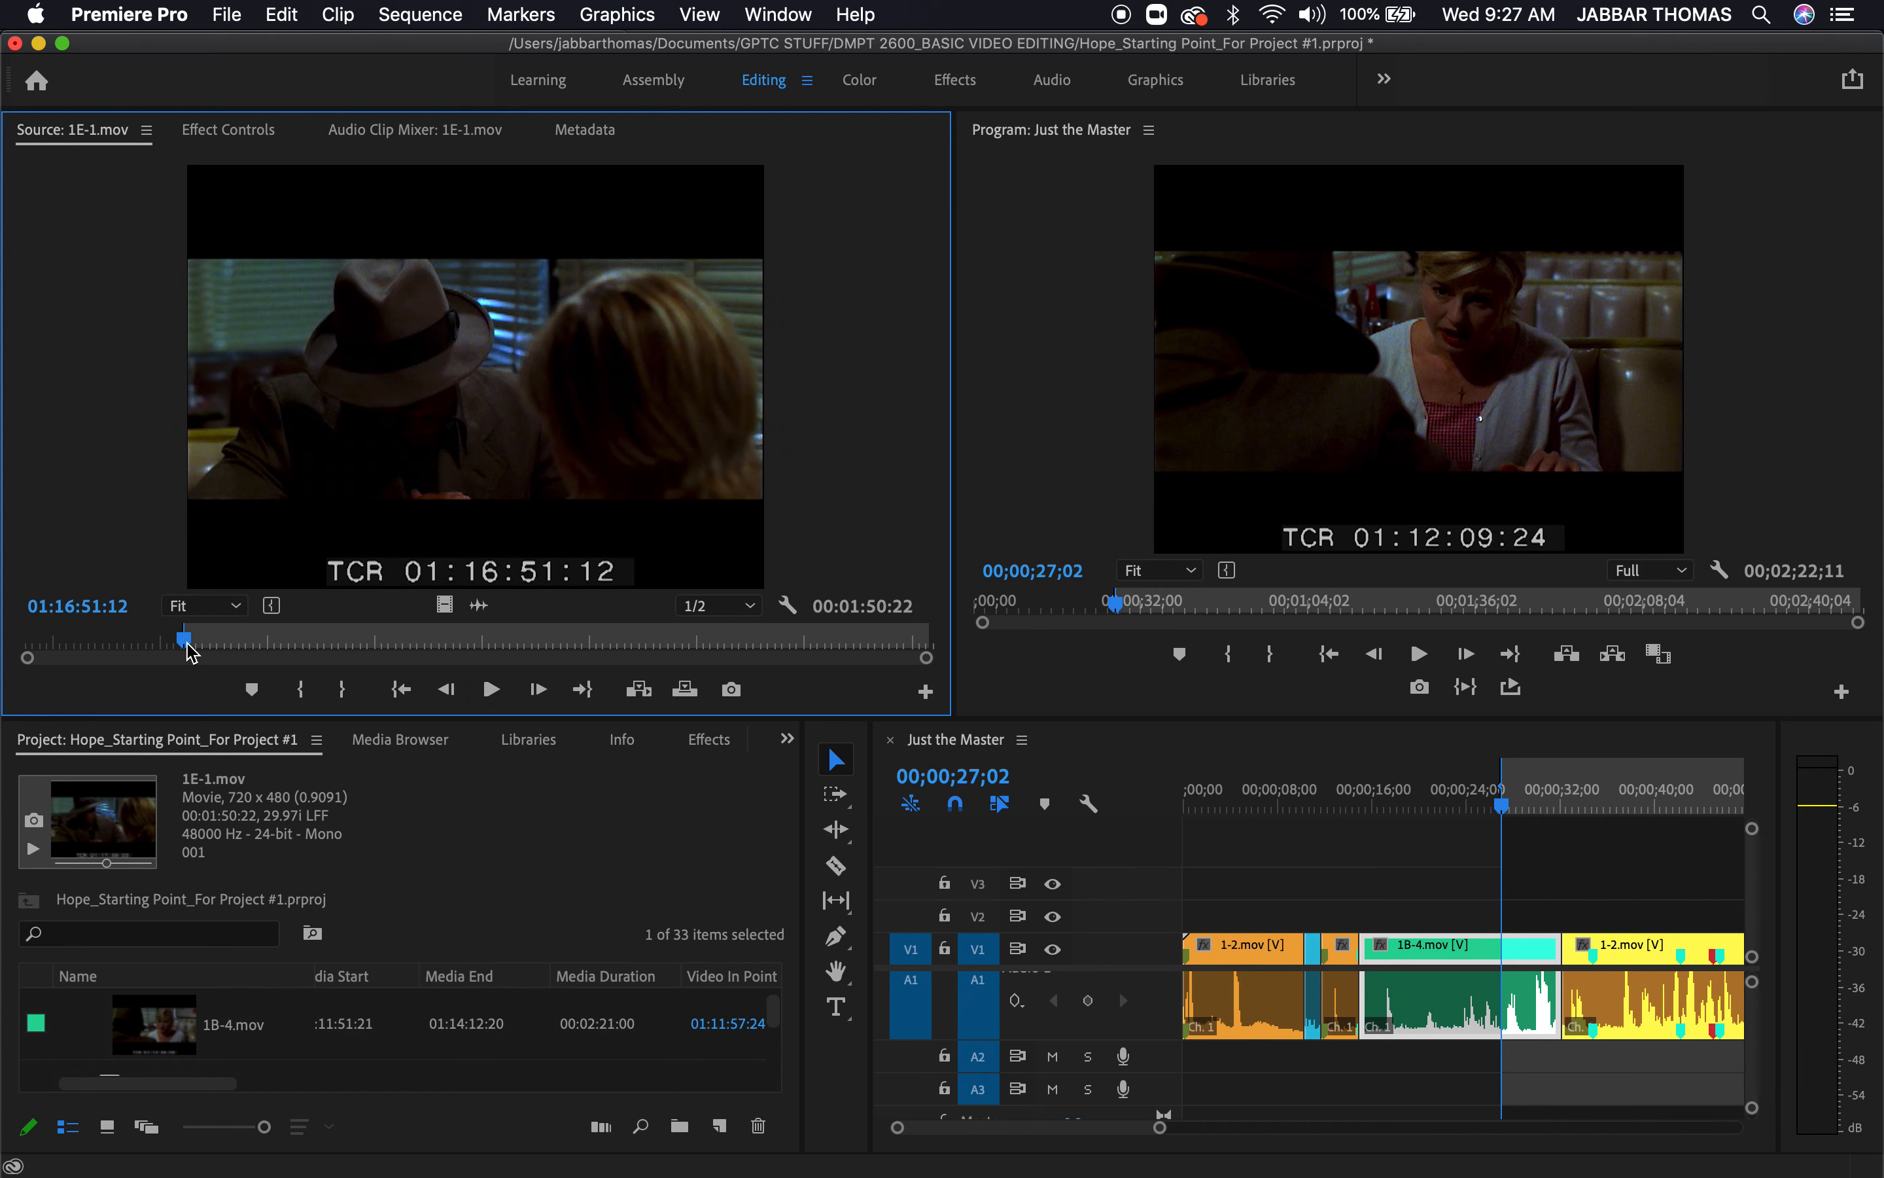
Mark an earlier In point and a new Out point at about 01:16:59 on 1E-1.mov, giving a section of 00:00:09:22
key(space)
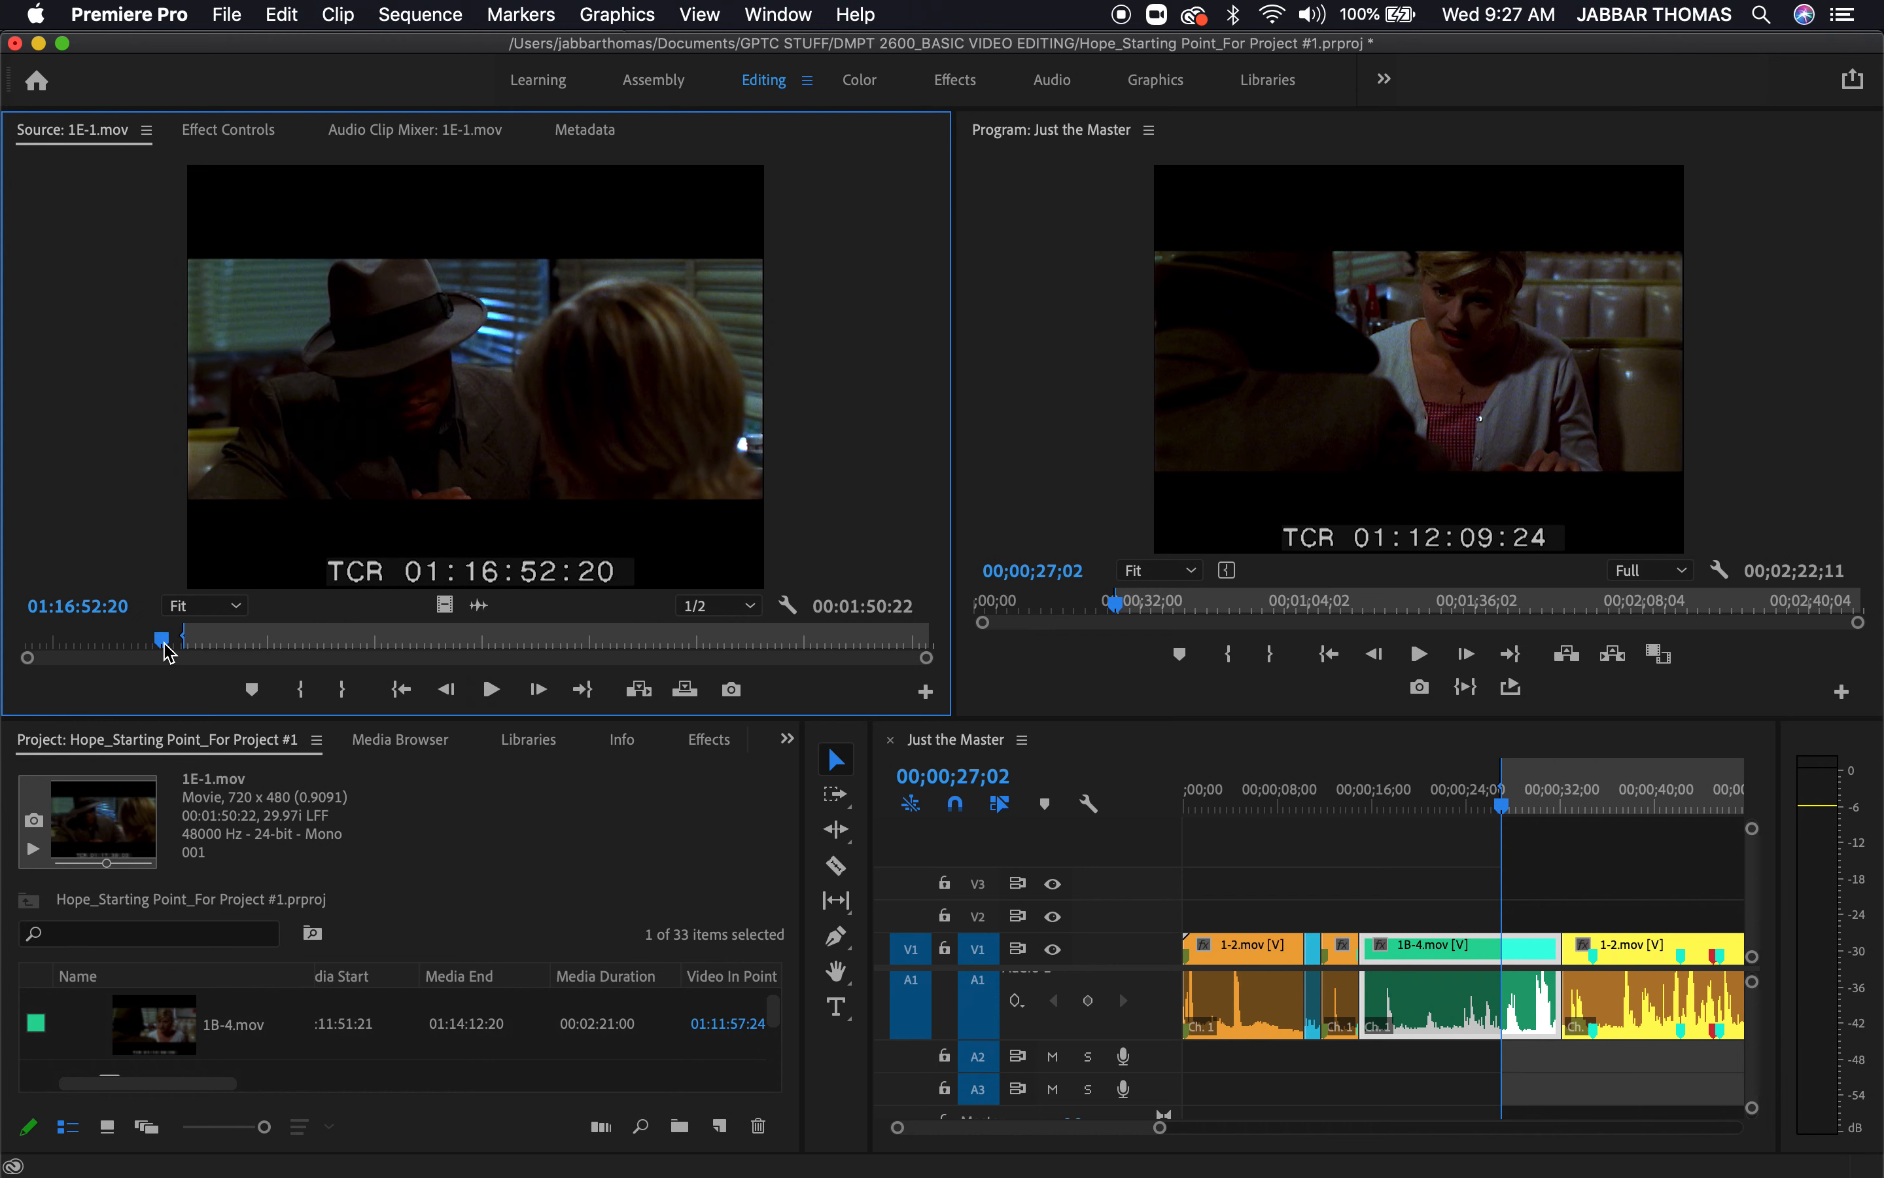
click(163, 643)
key(i)
key(space)
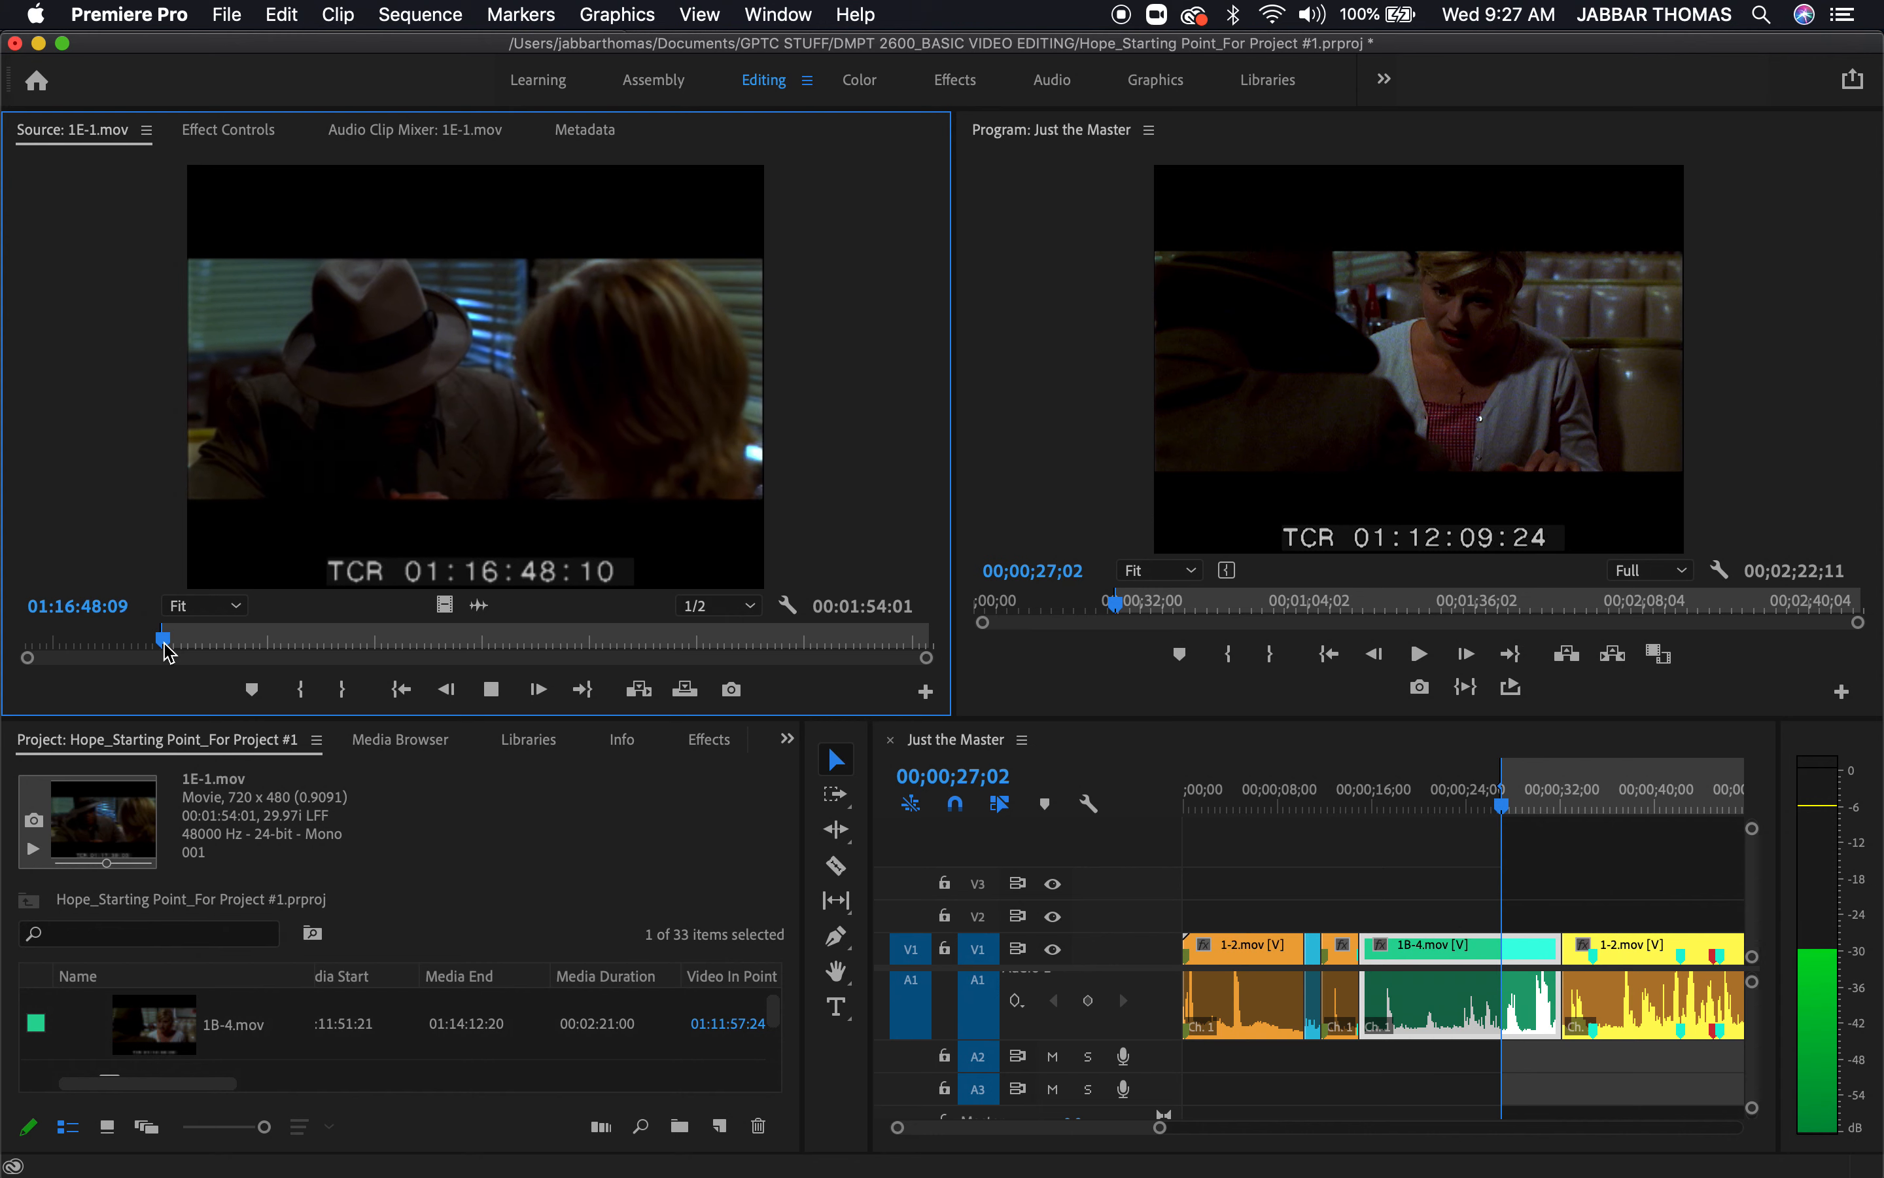
key(space)
key(i)
key(space)
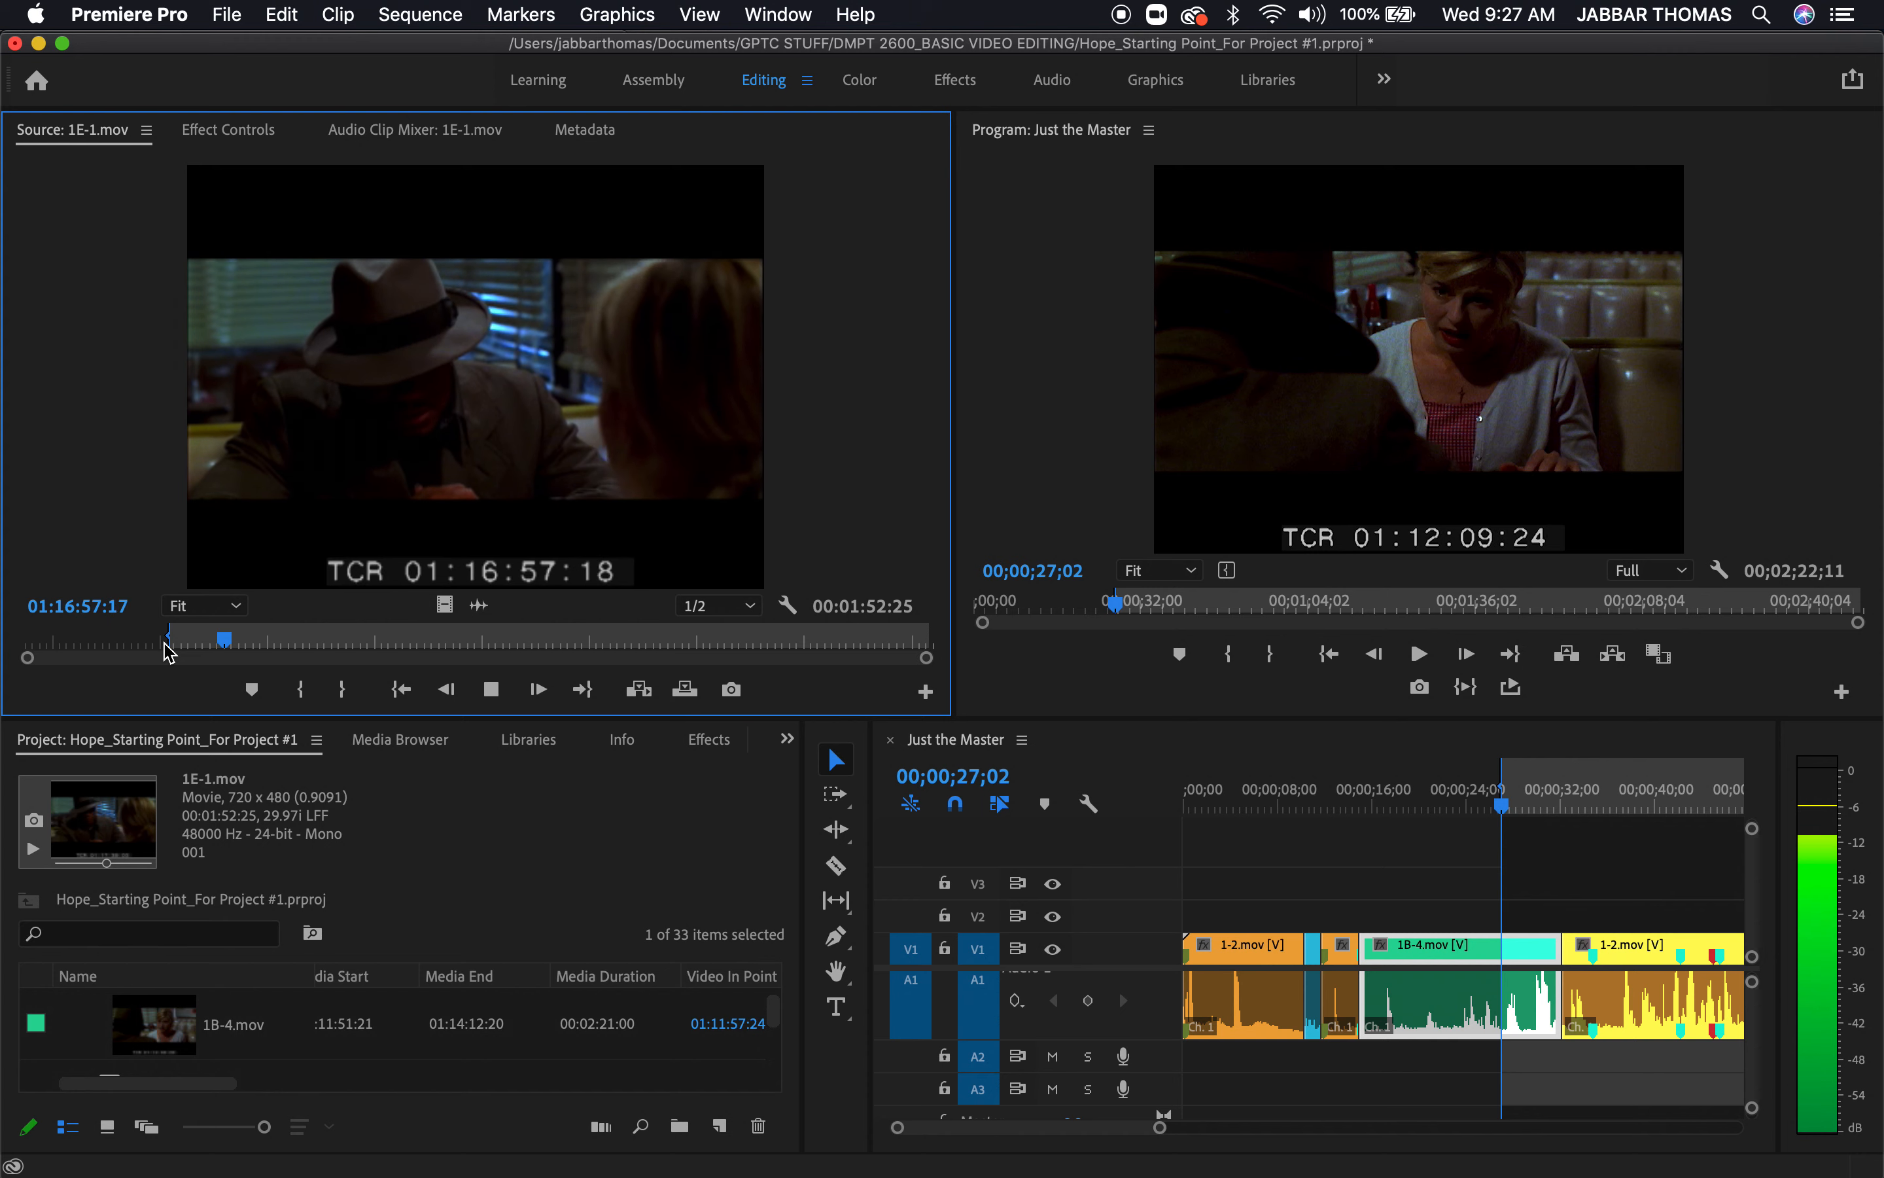
key(o)
key(space)
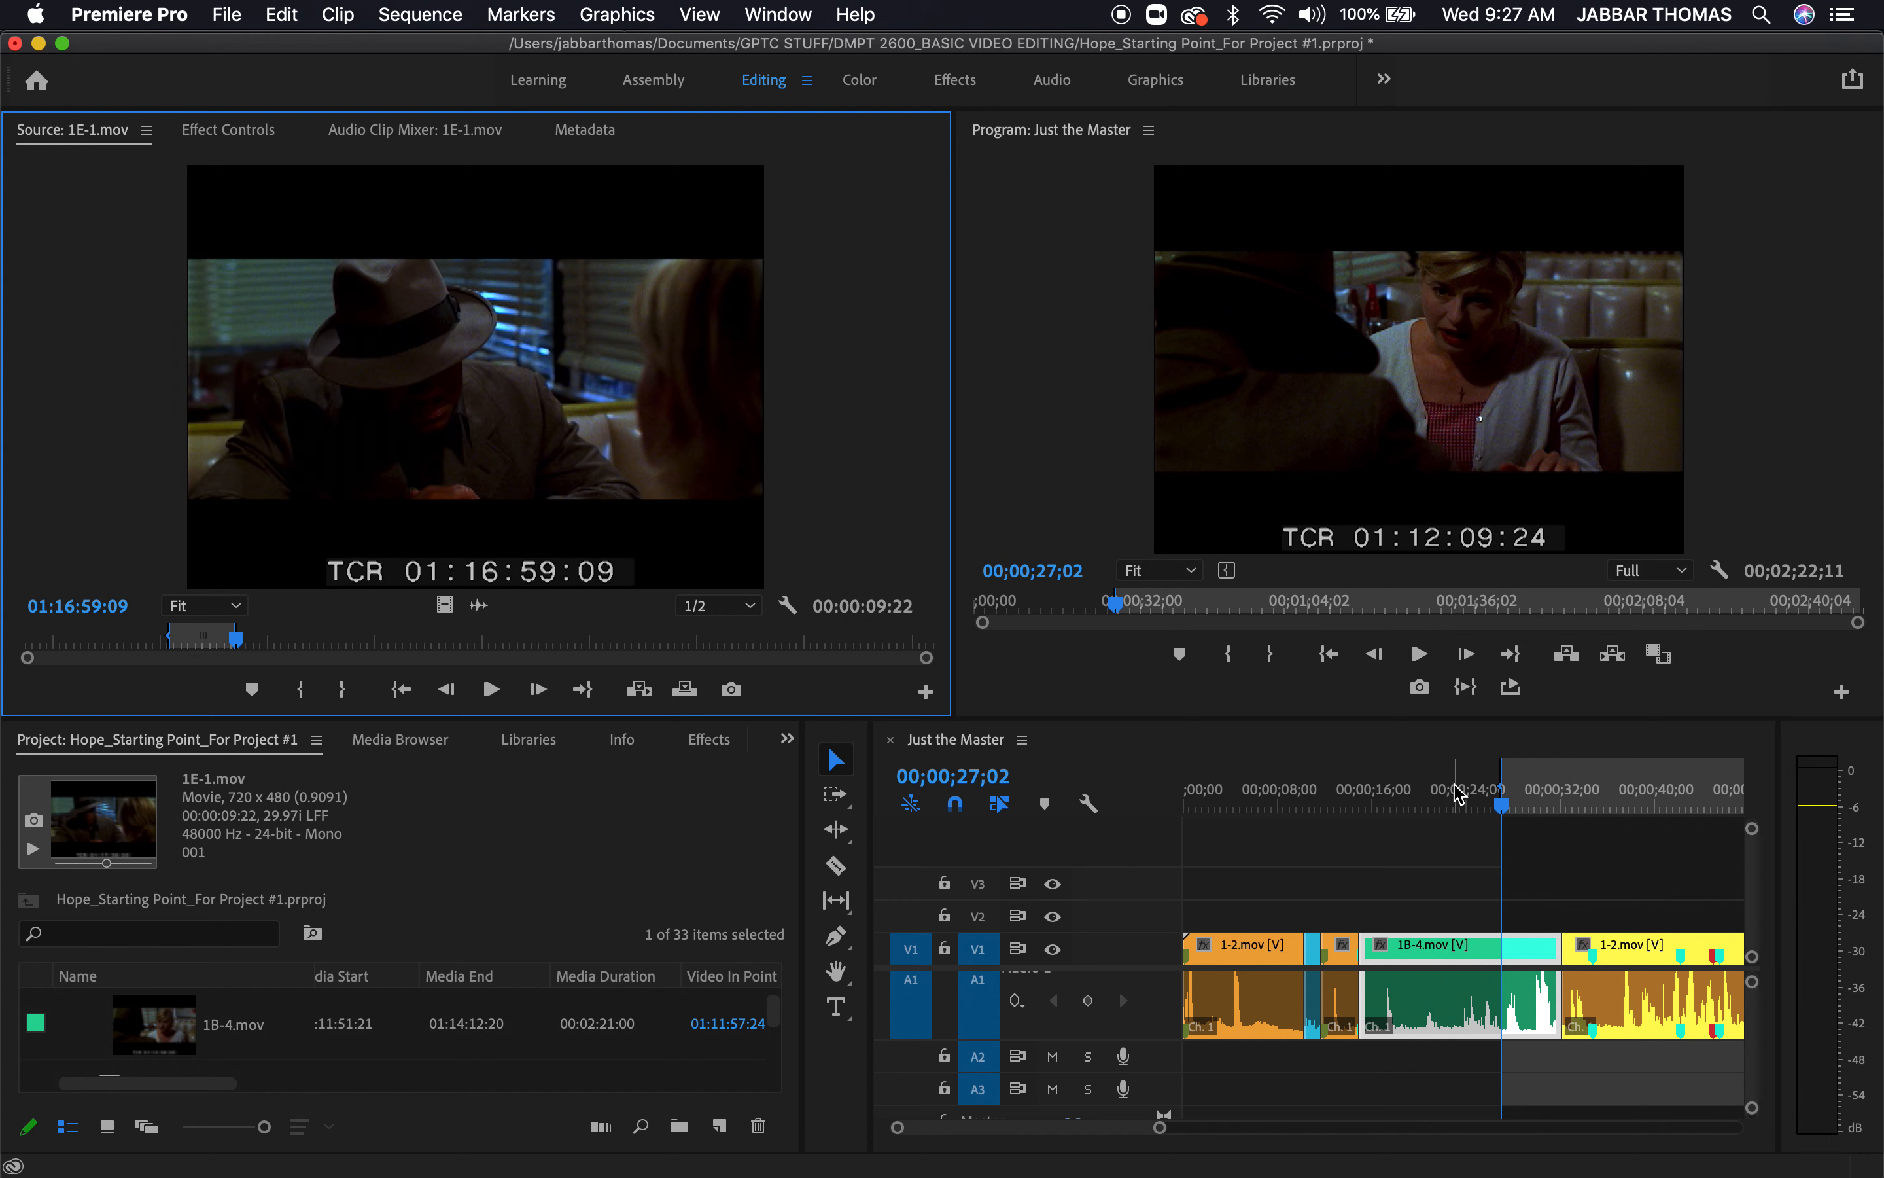
Set the sequence In point at 00;00;26;26 in 1B-4.mov and overwrite the marked 1E-1.mov section onto V1 and A1 from there
drag(1459, 793, 1491, 825)
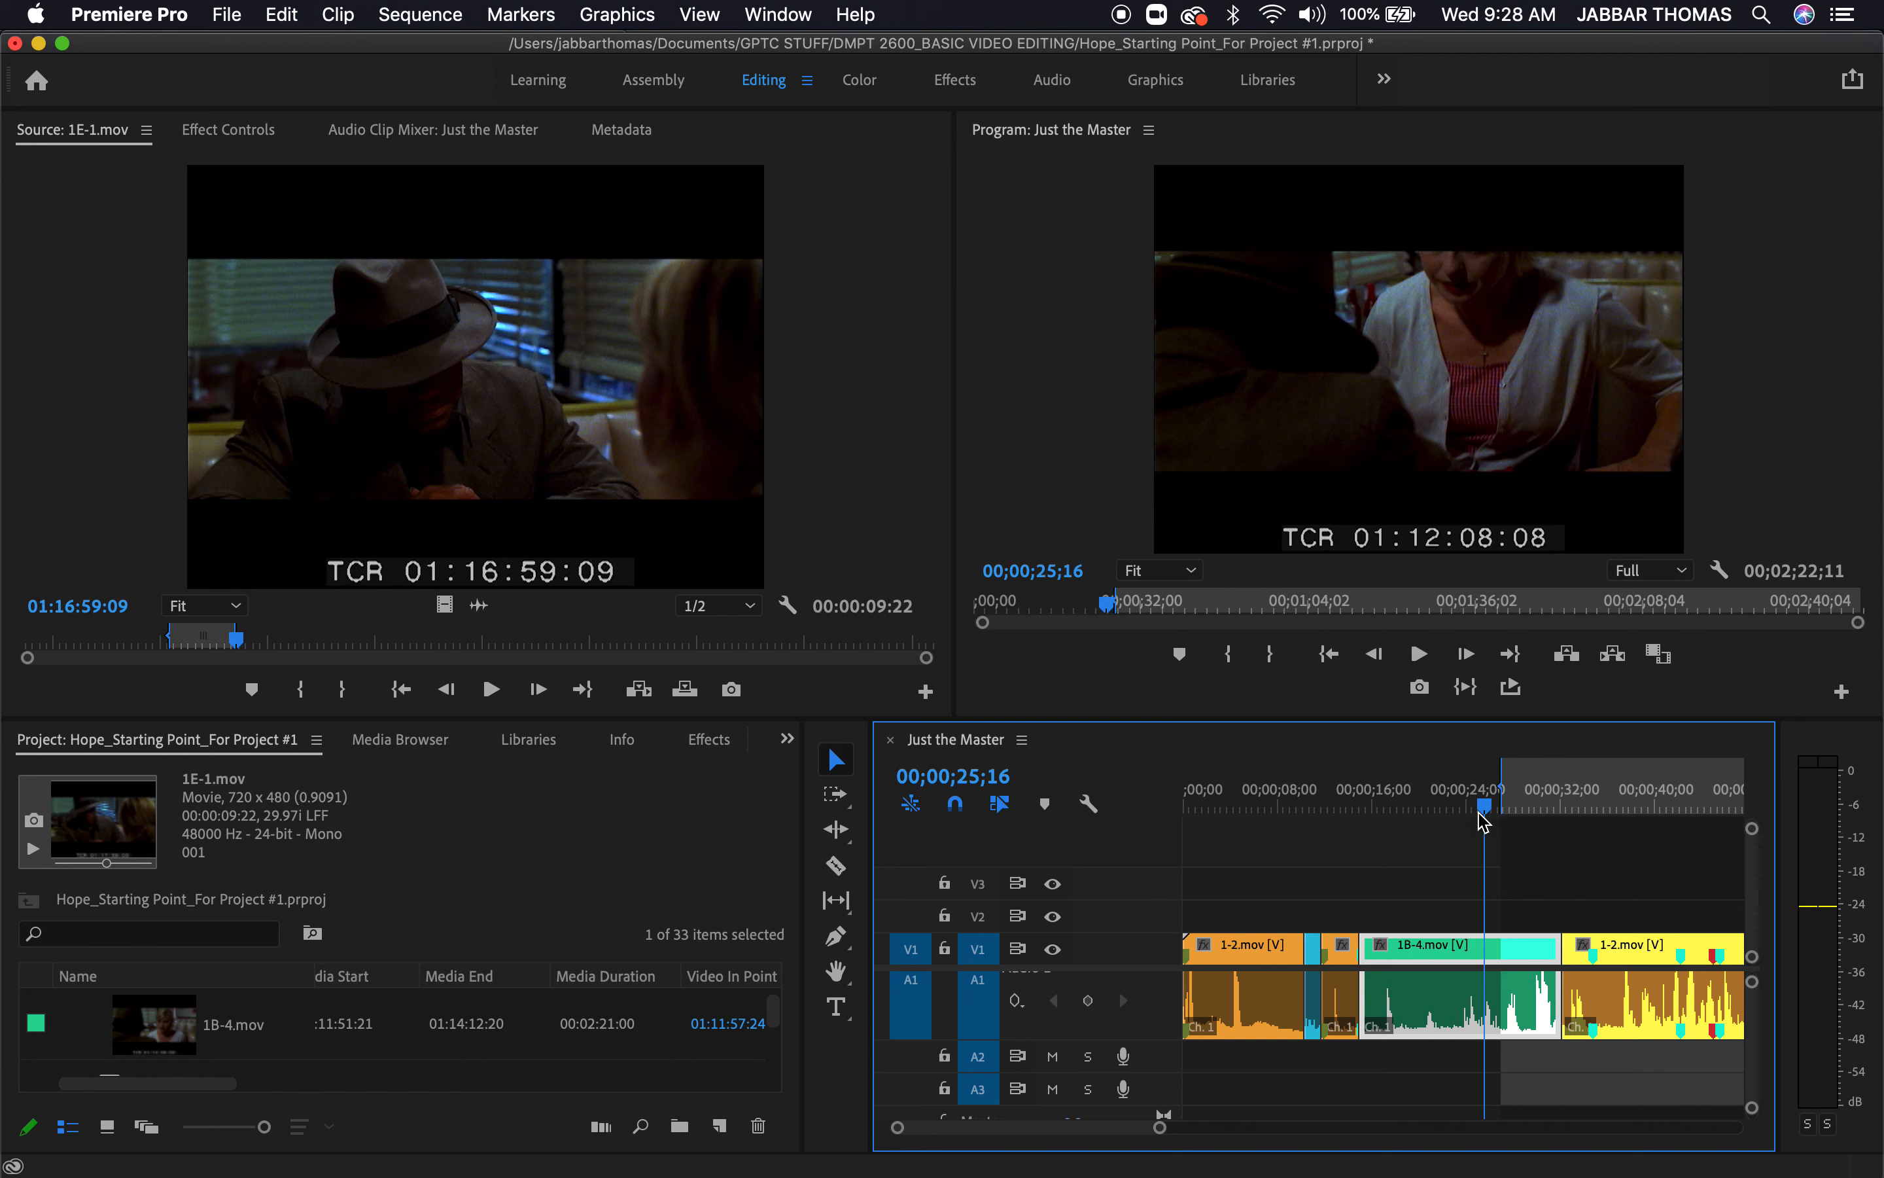
key(shift+i)
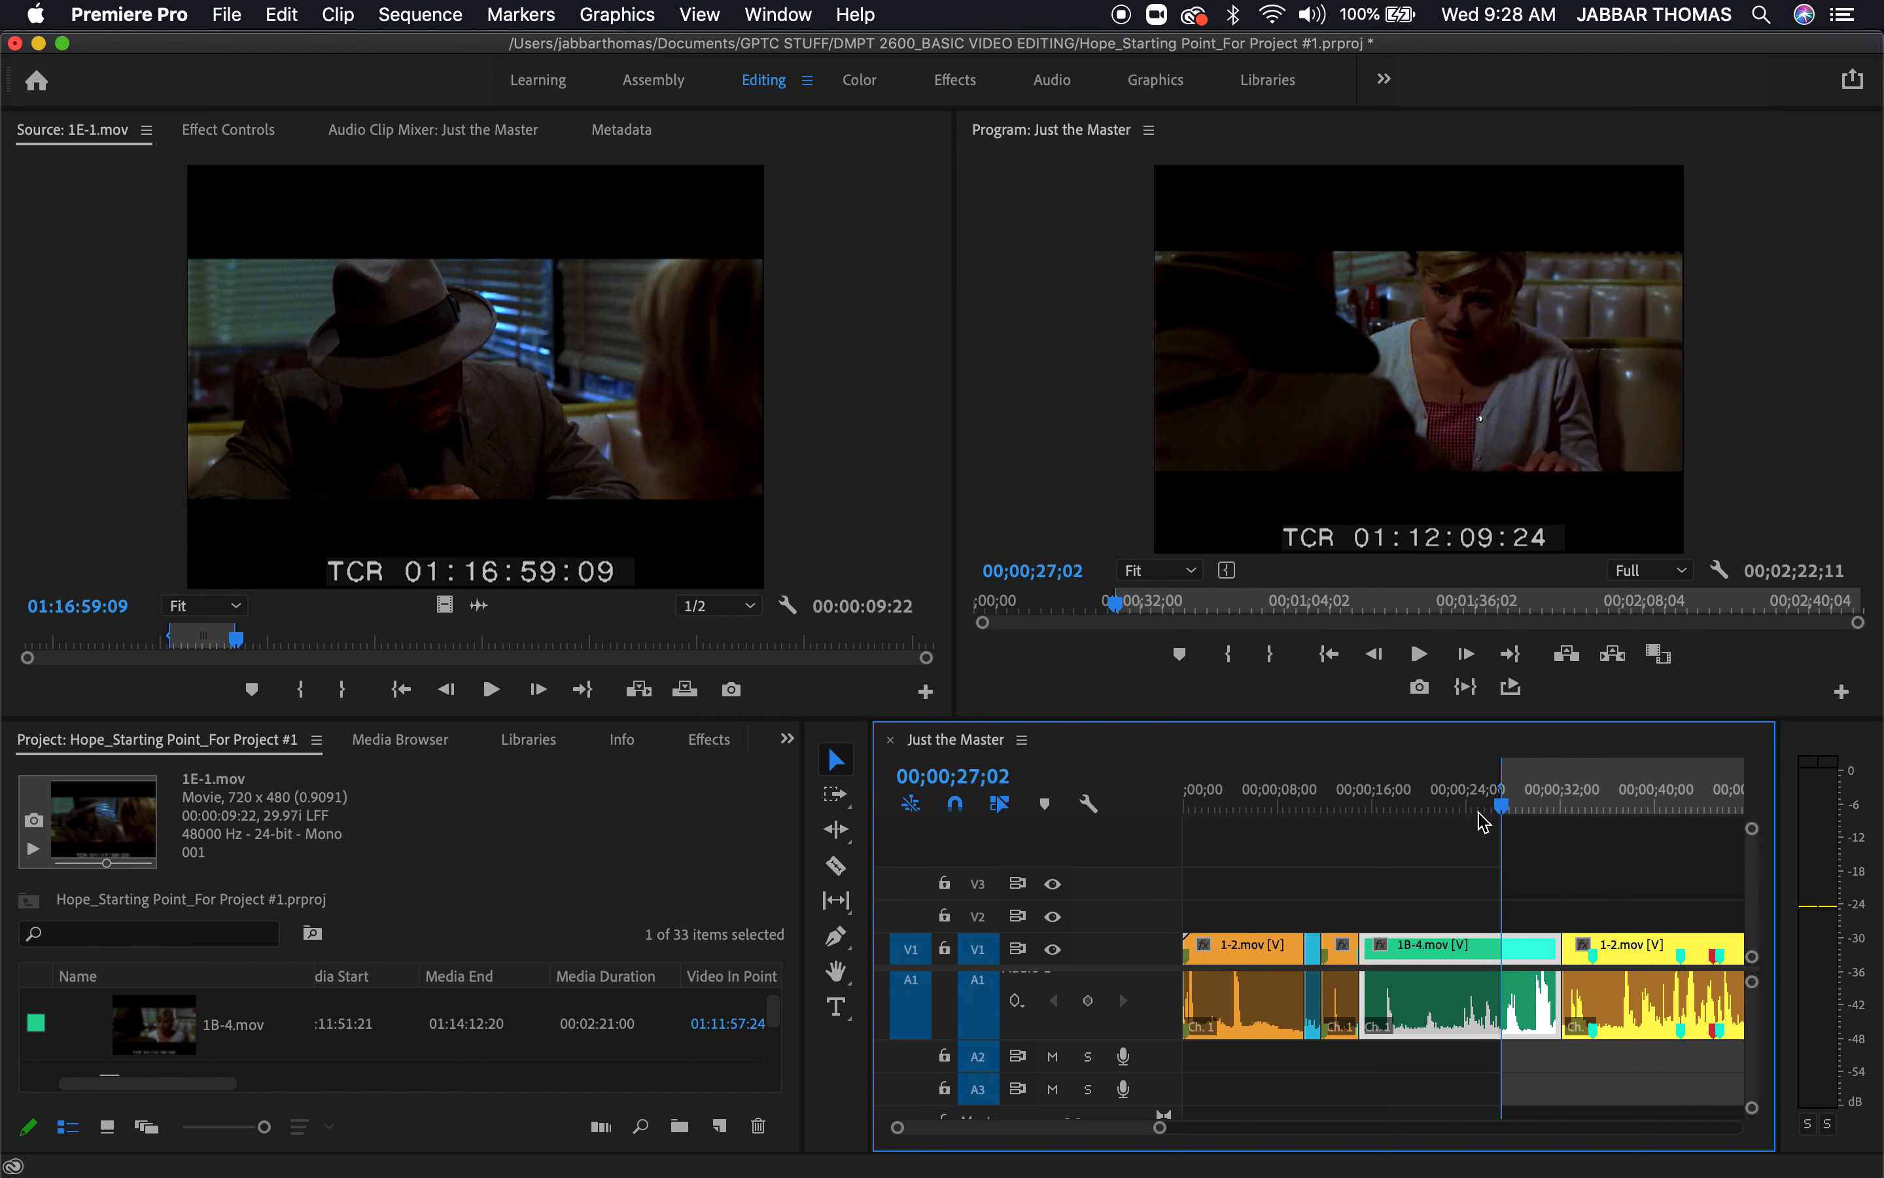
click(1474, 810)
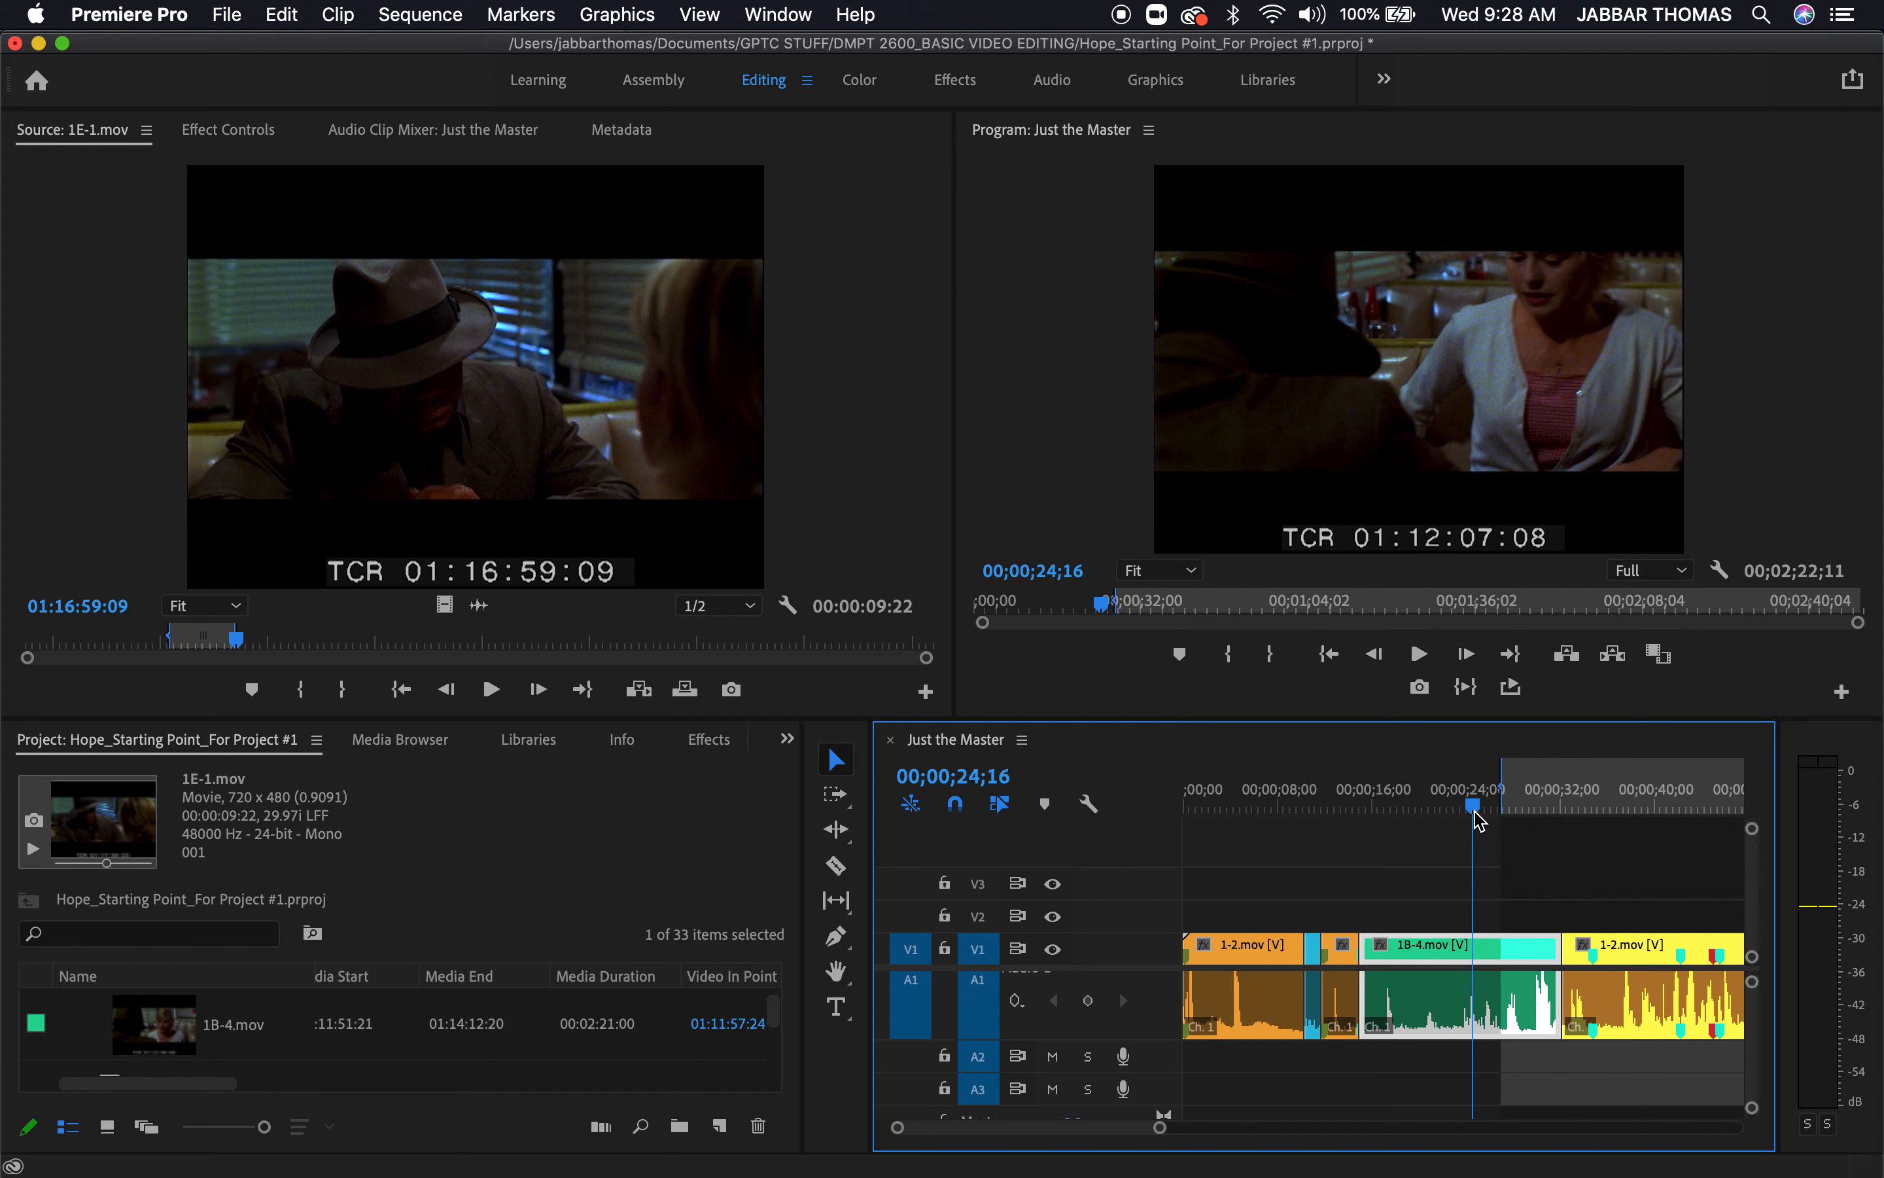
key(space)
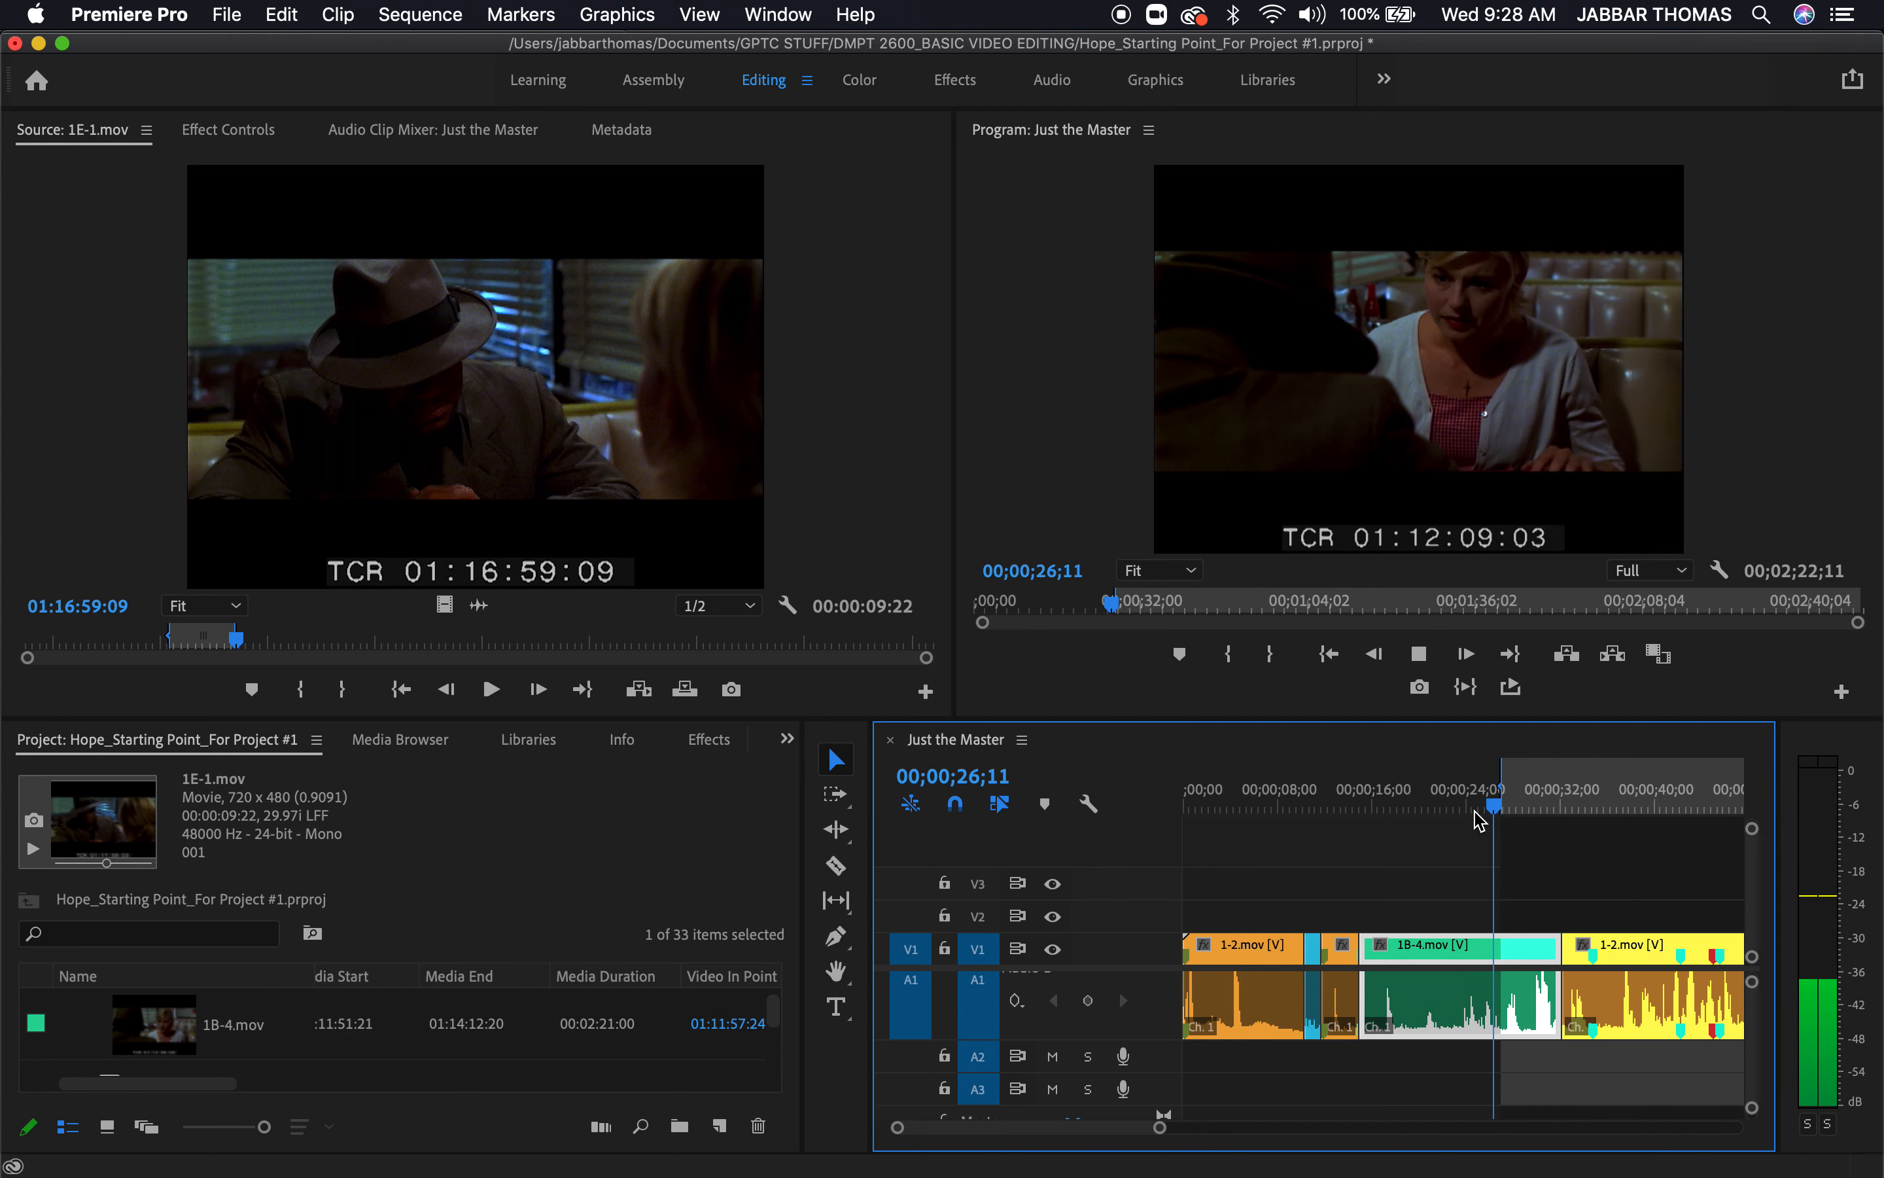
key(space)
key(space)
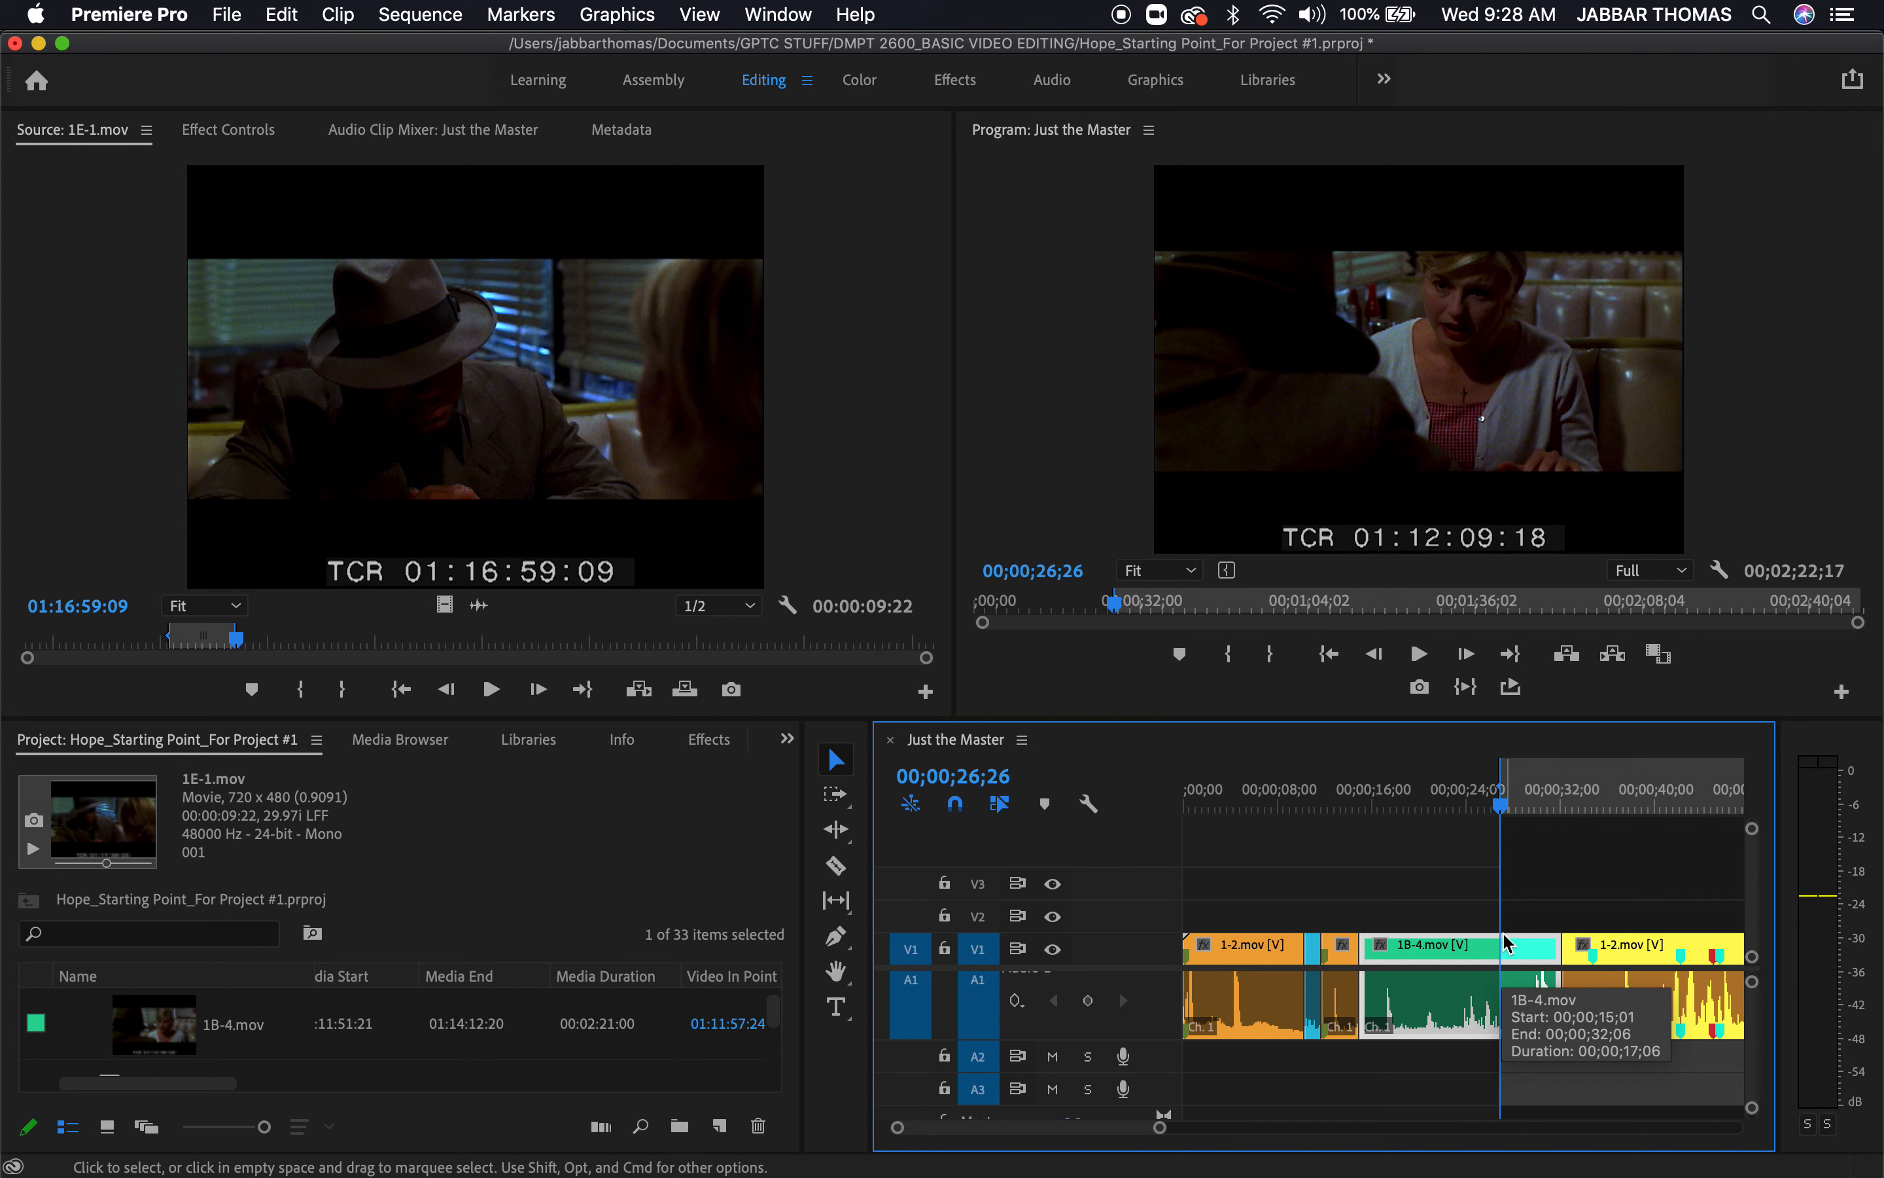
key(period)
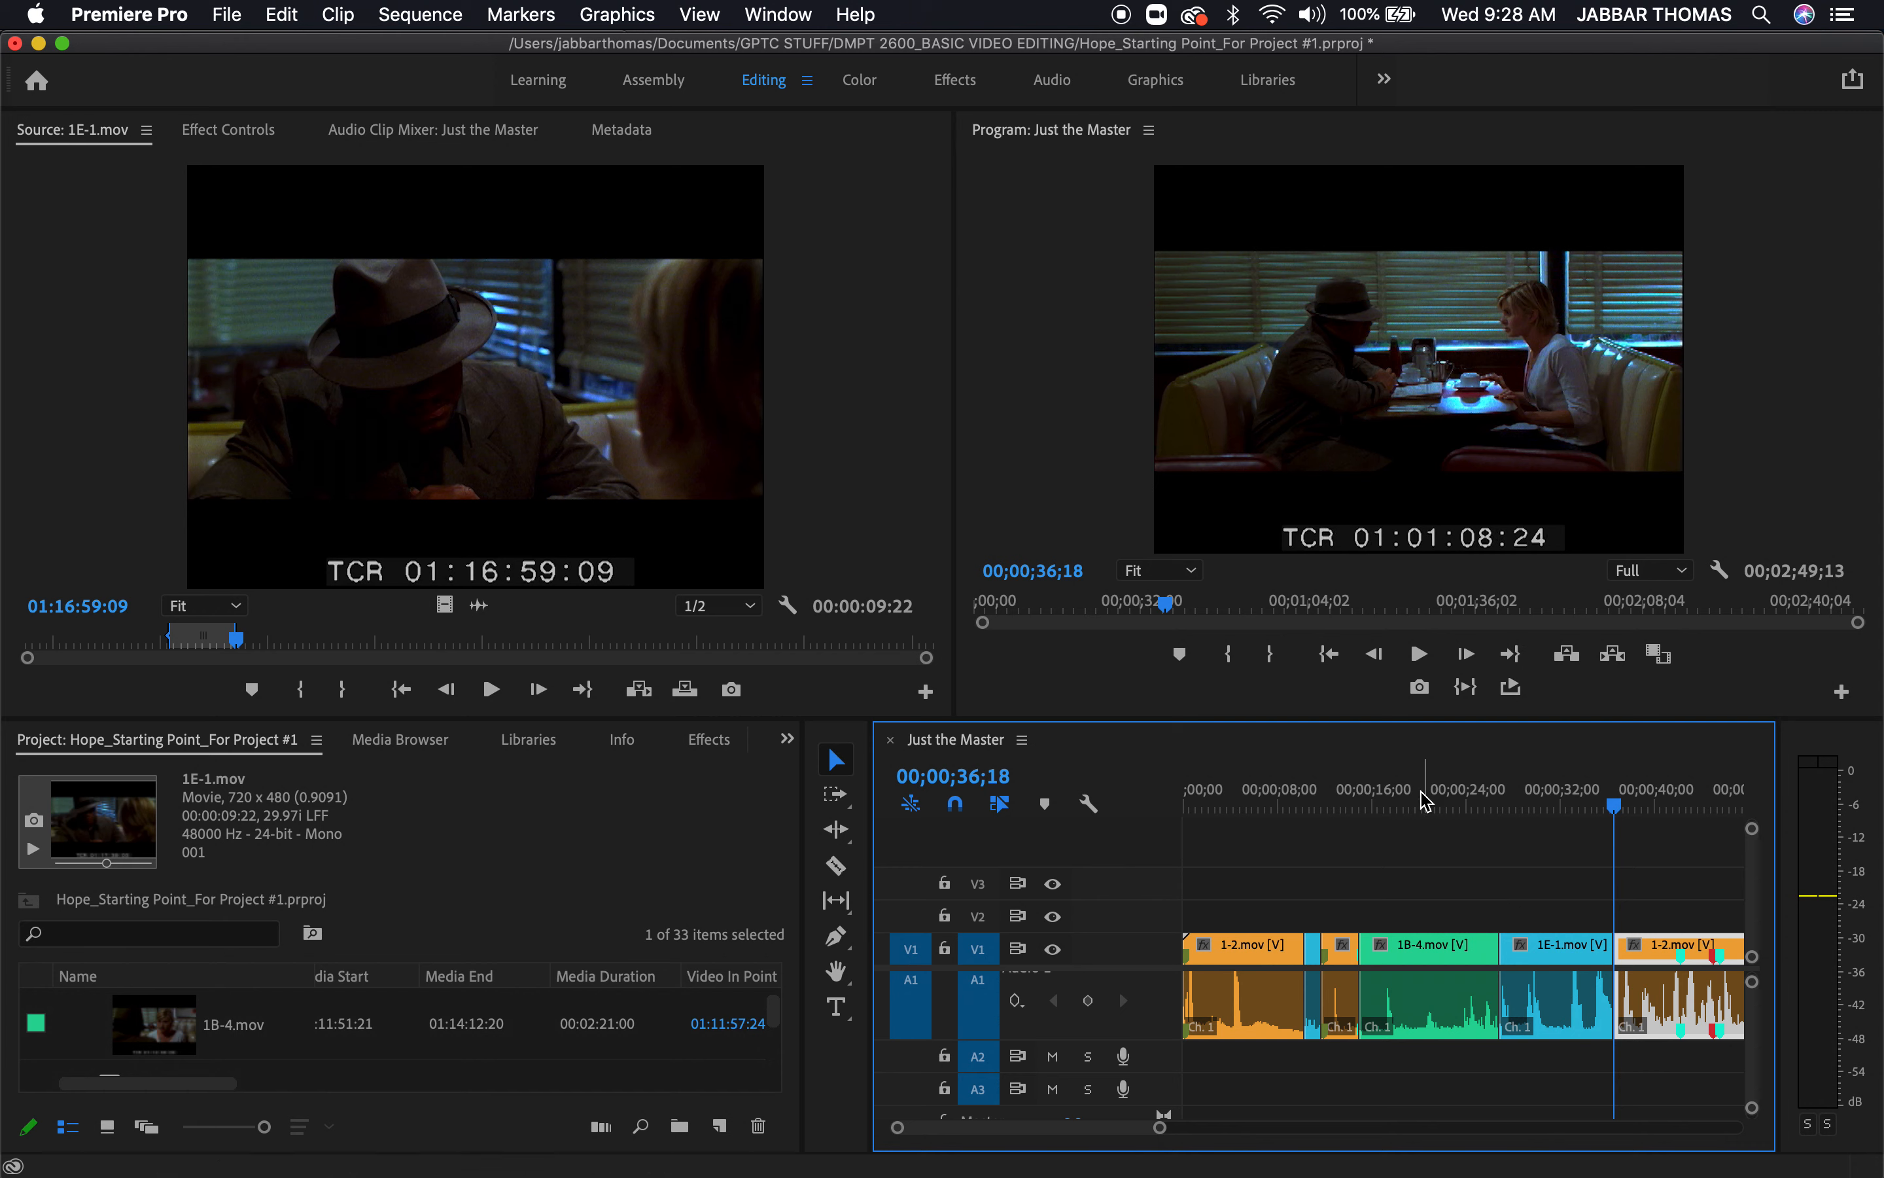
Play the sequence at full panel size from 00;00;07;13 in the opening 1-2.mov section
click(1277, 789)
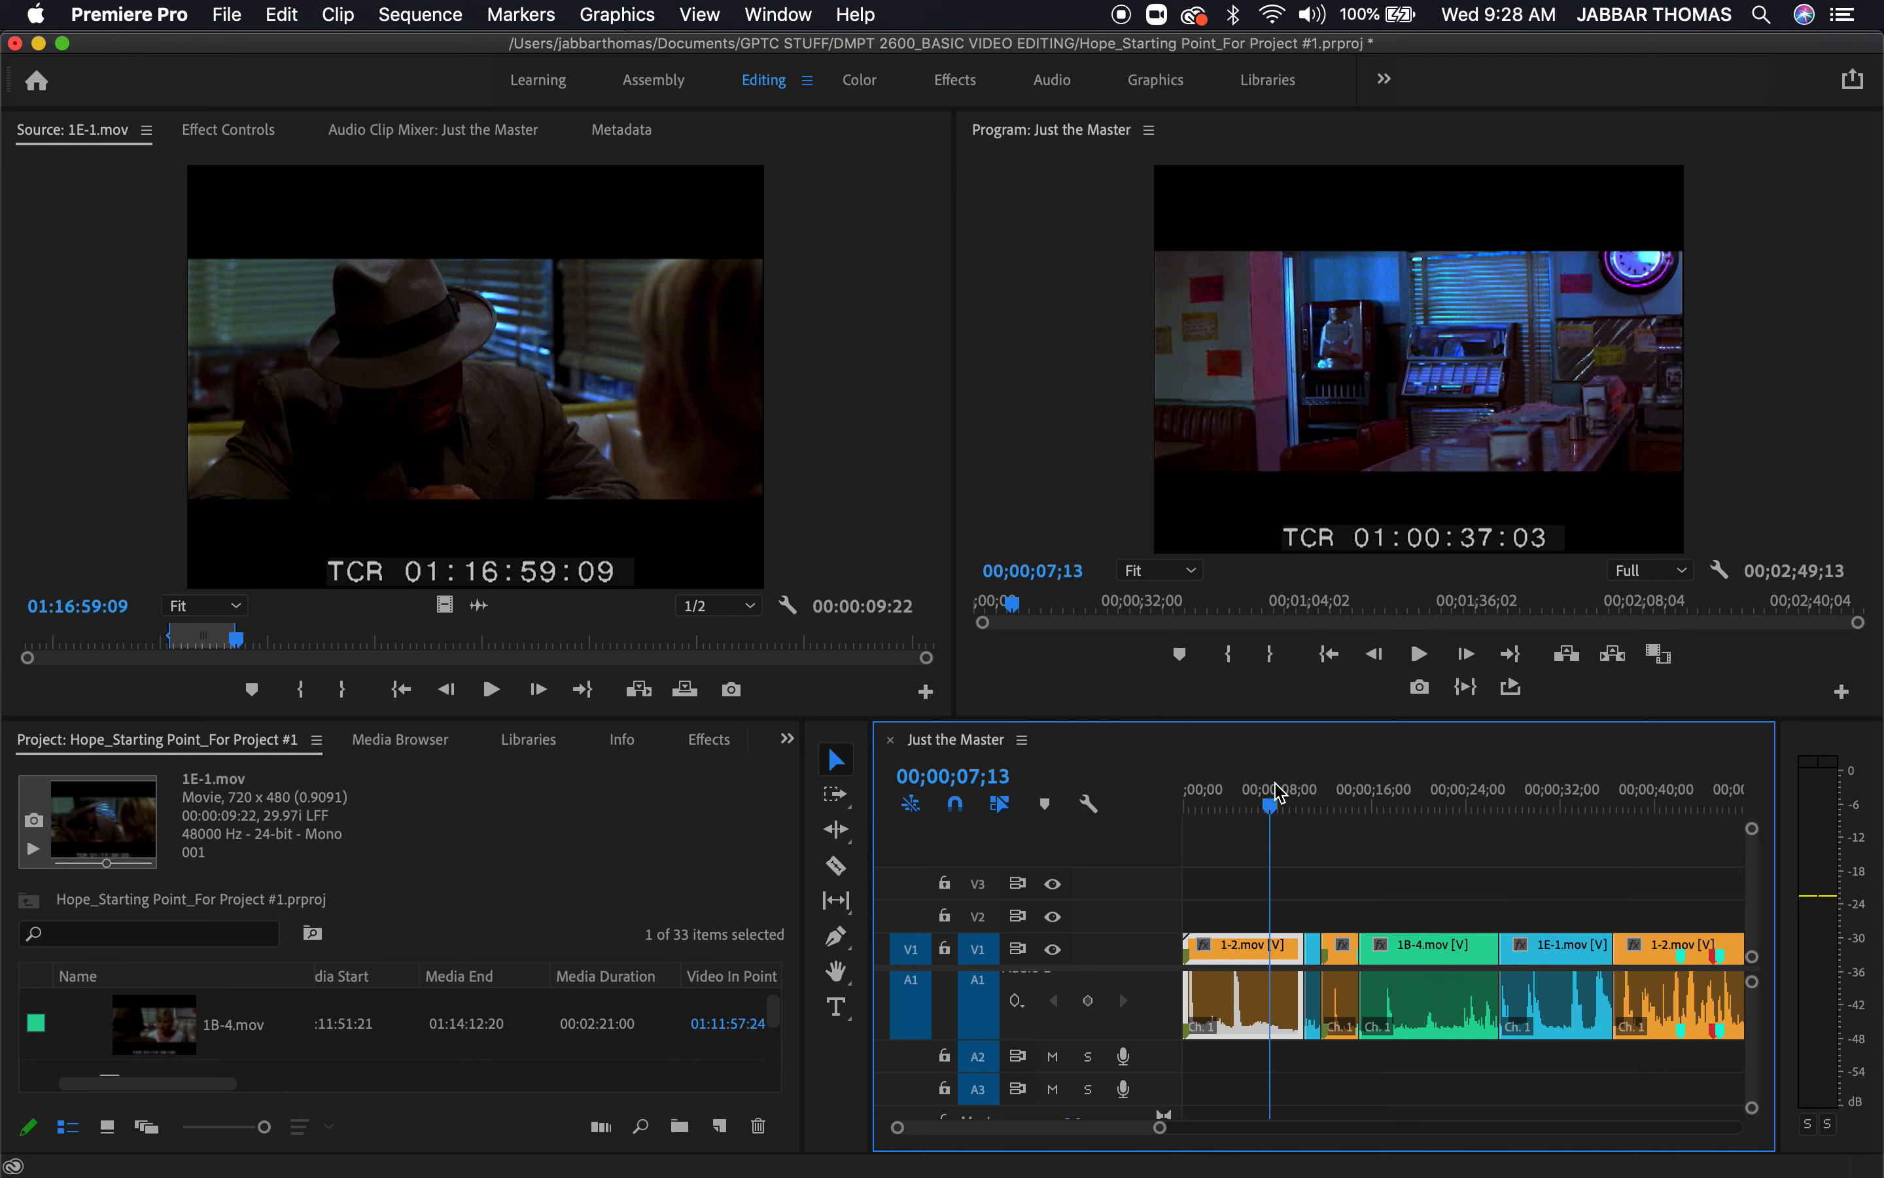
click(1353, 411)
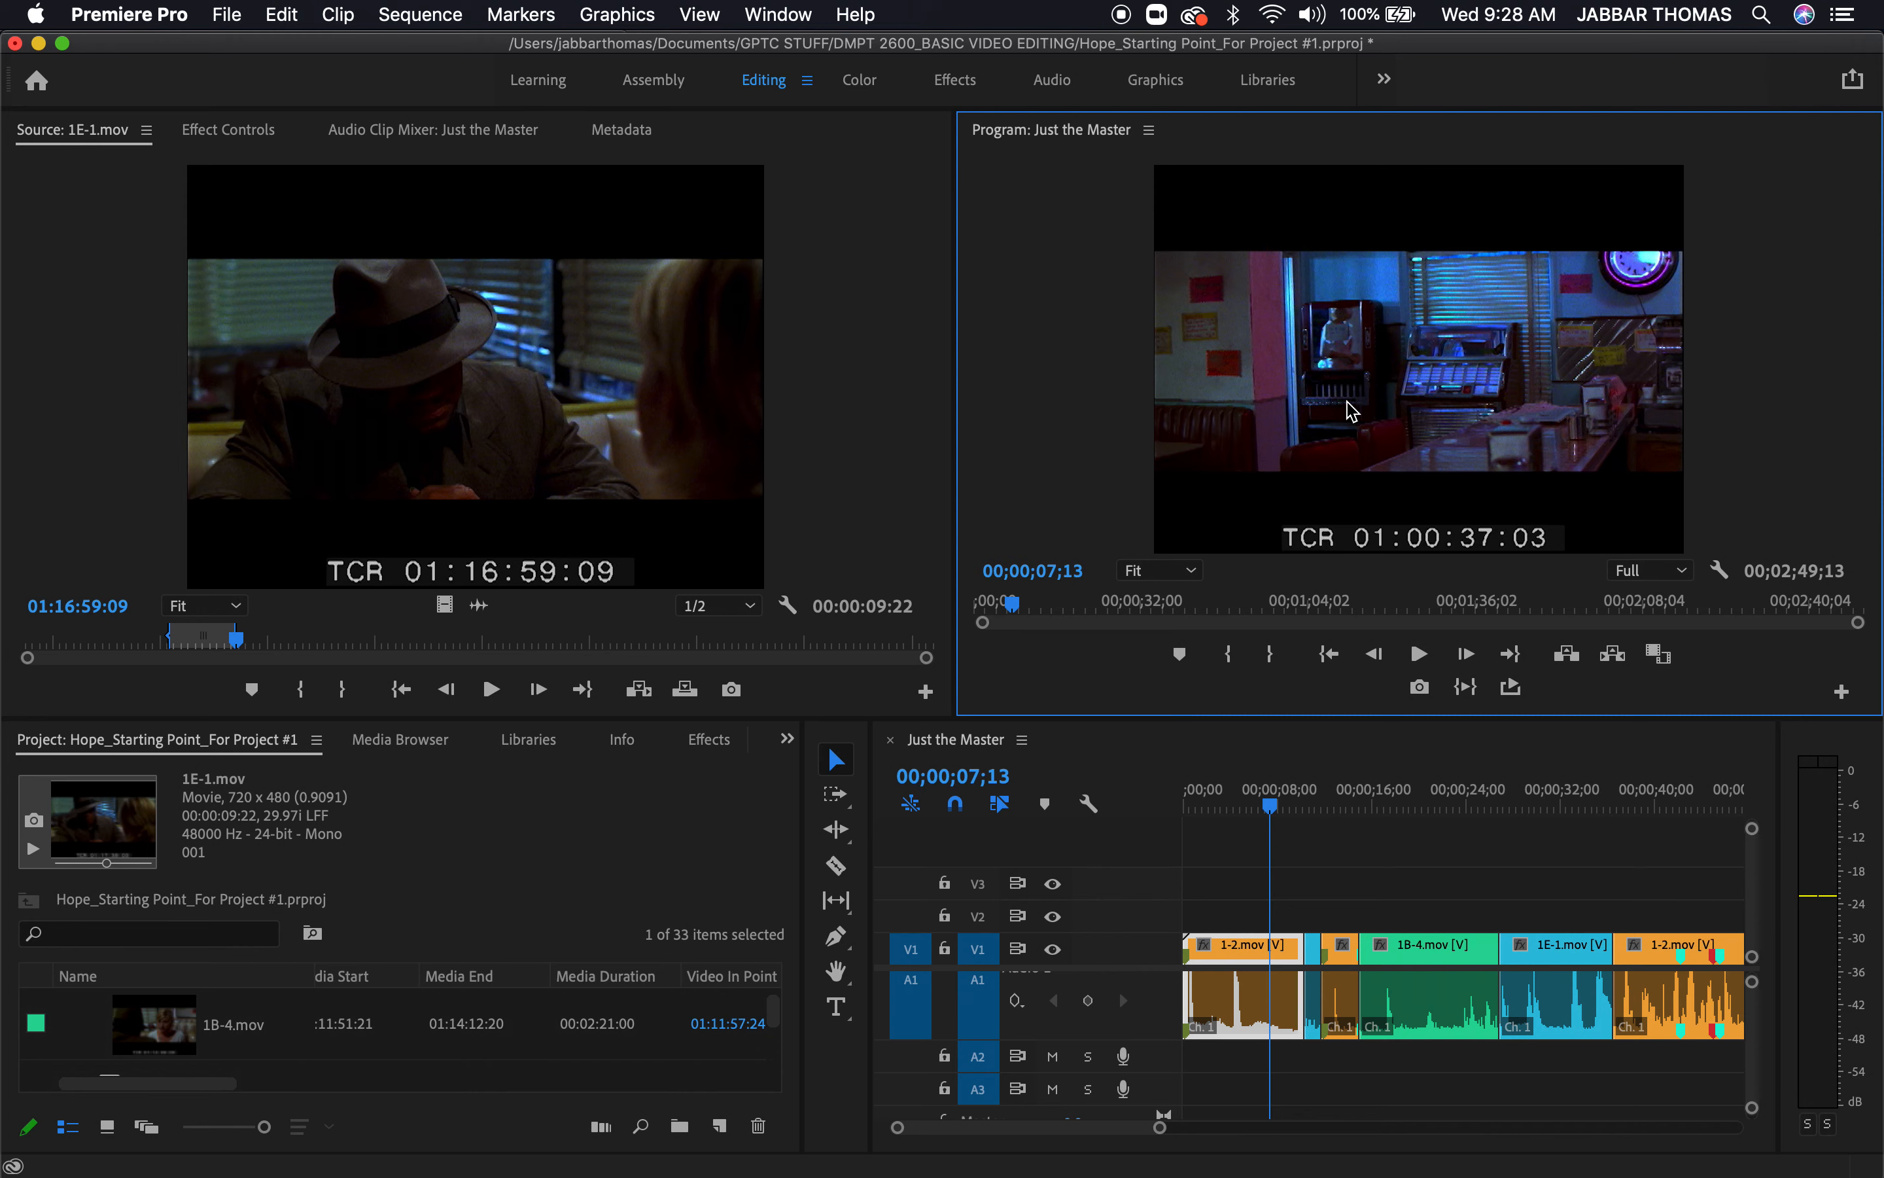
key(grave)
key(space)
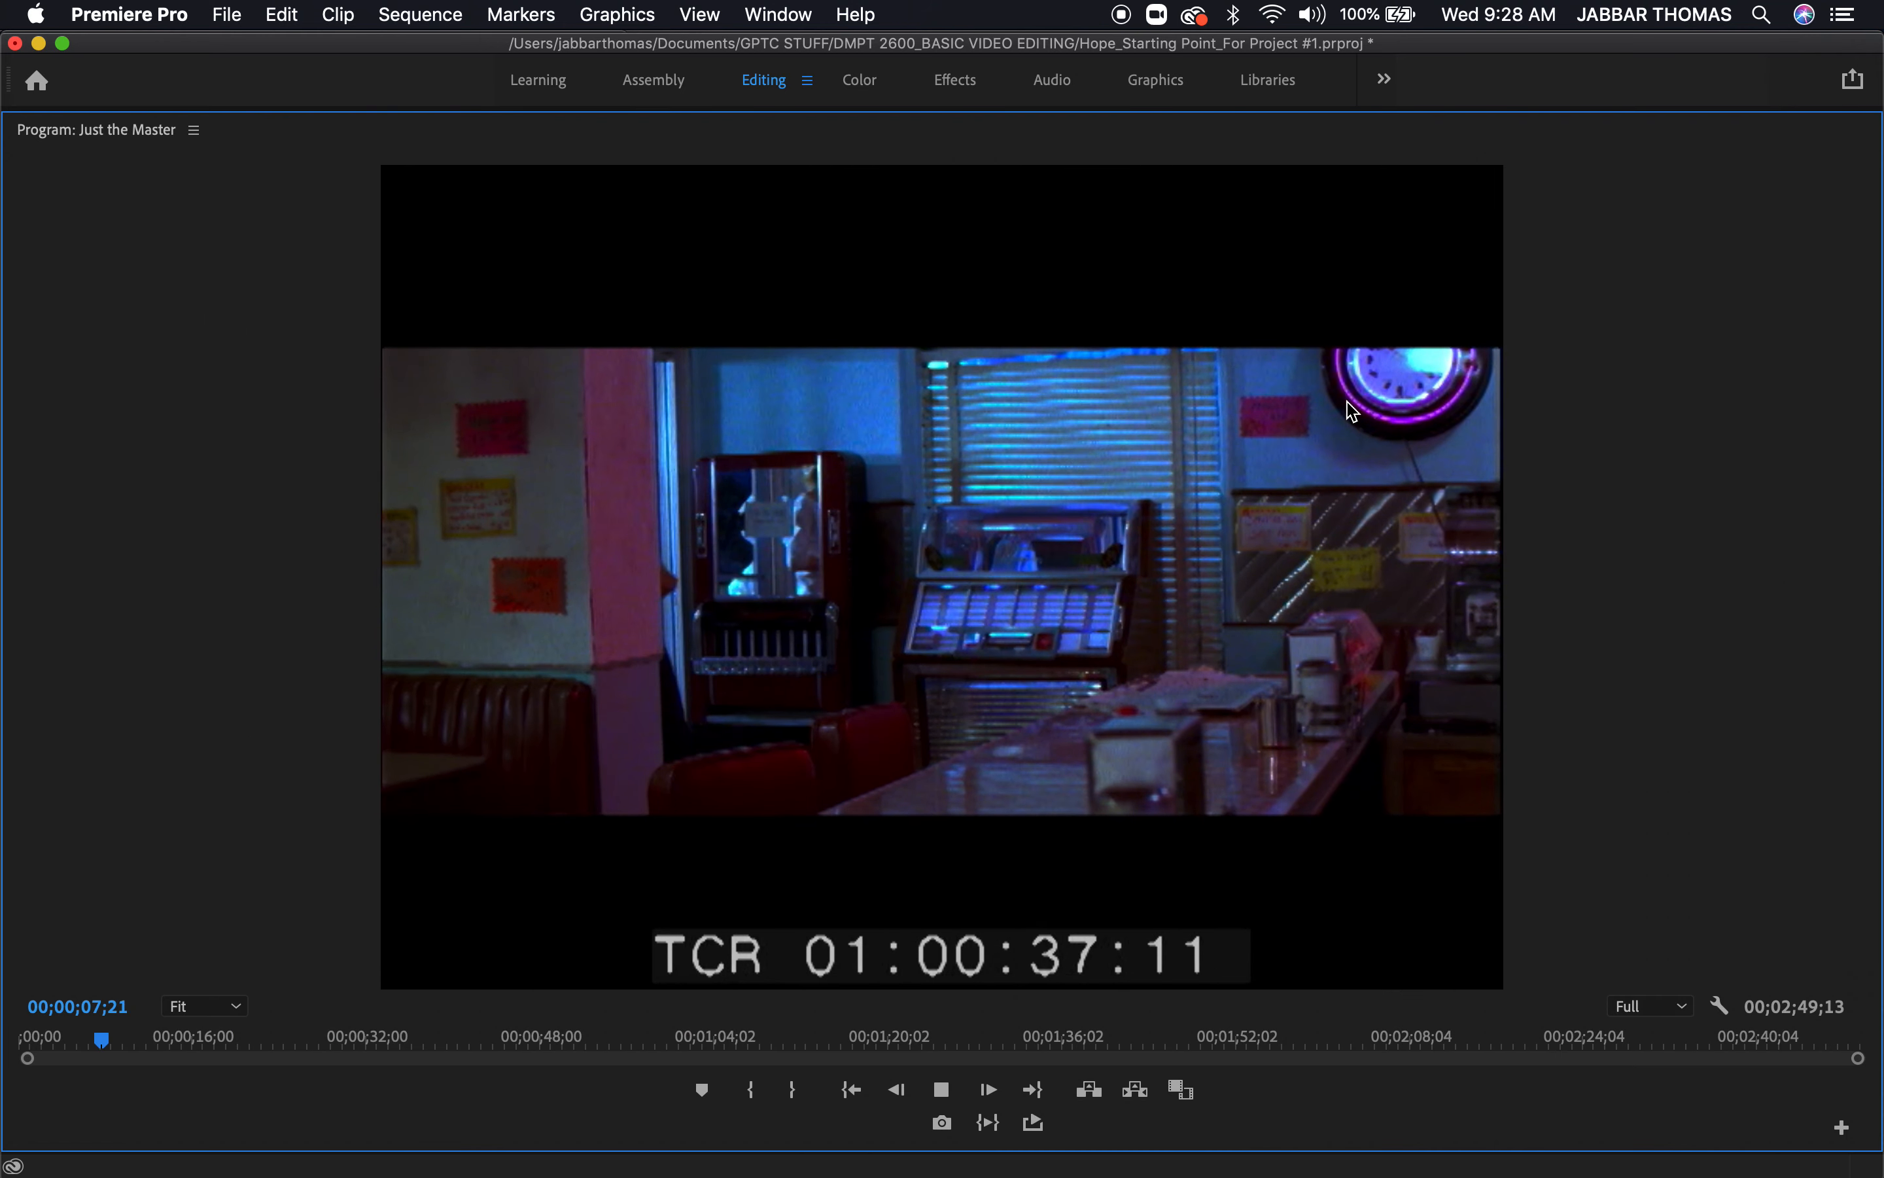
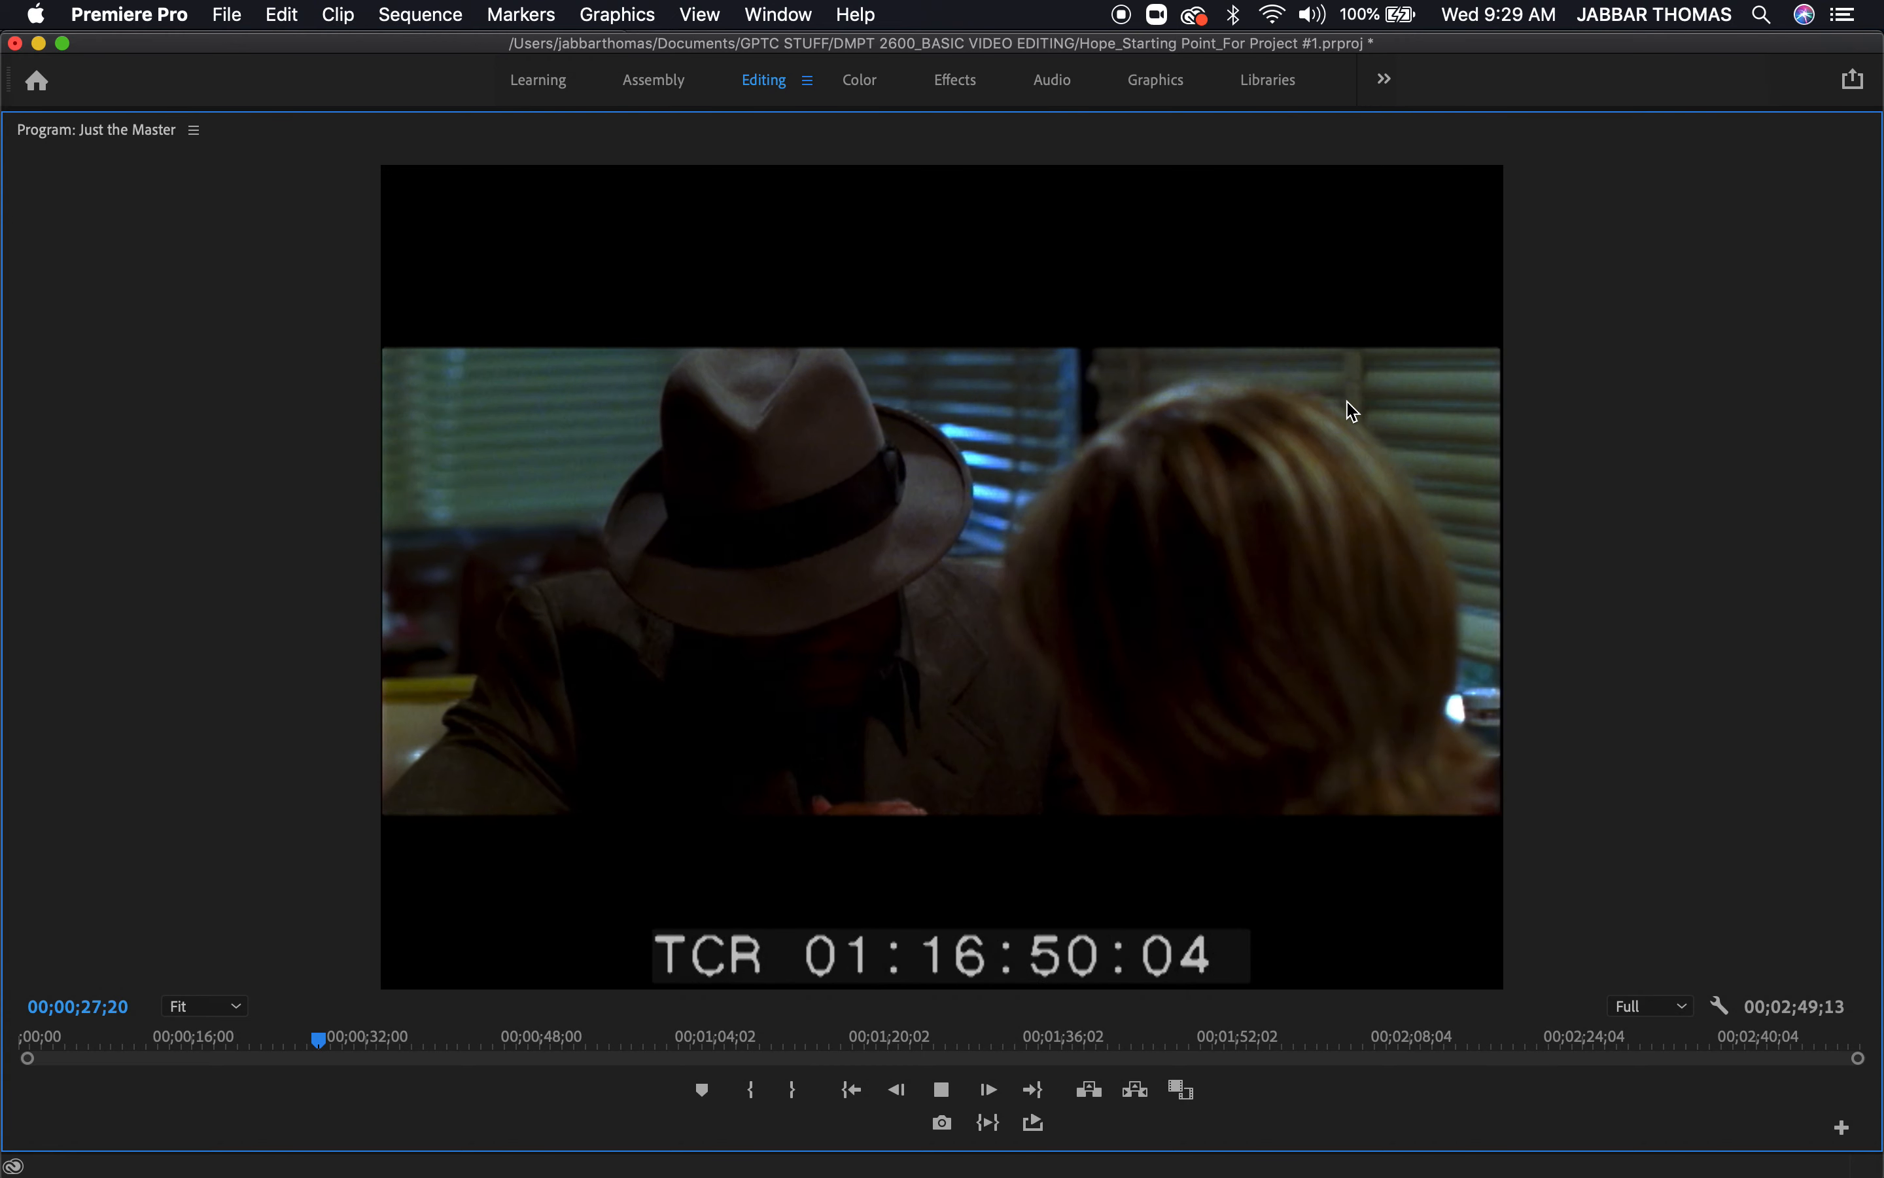
Play the sequence from 00;00;17;26 in the 1B-4.mov section across the cut into 1E-1.mov
key(grave)
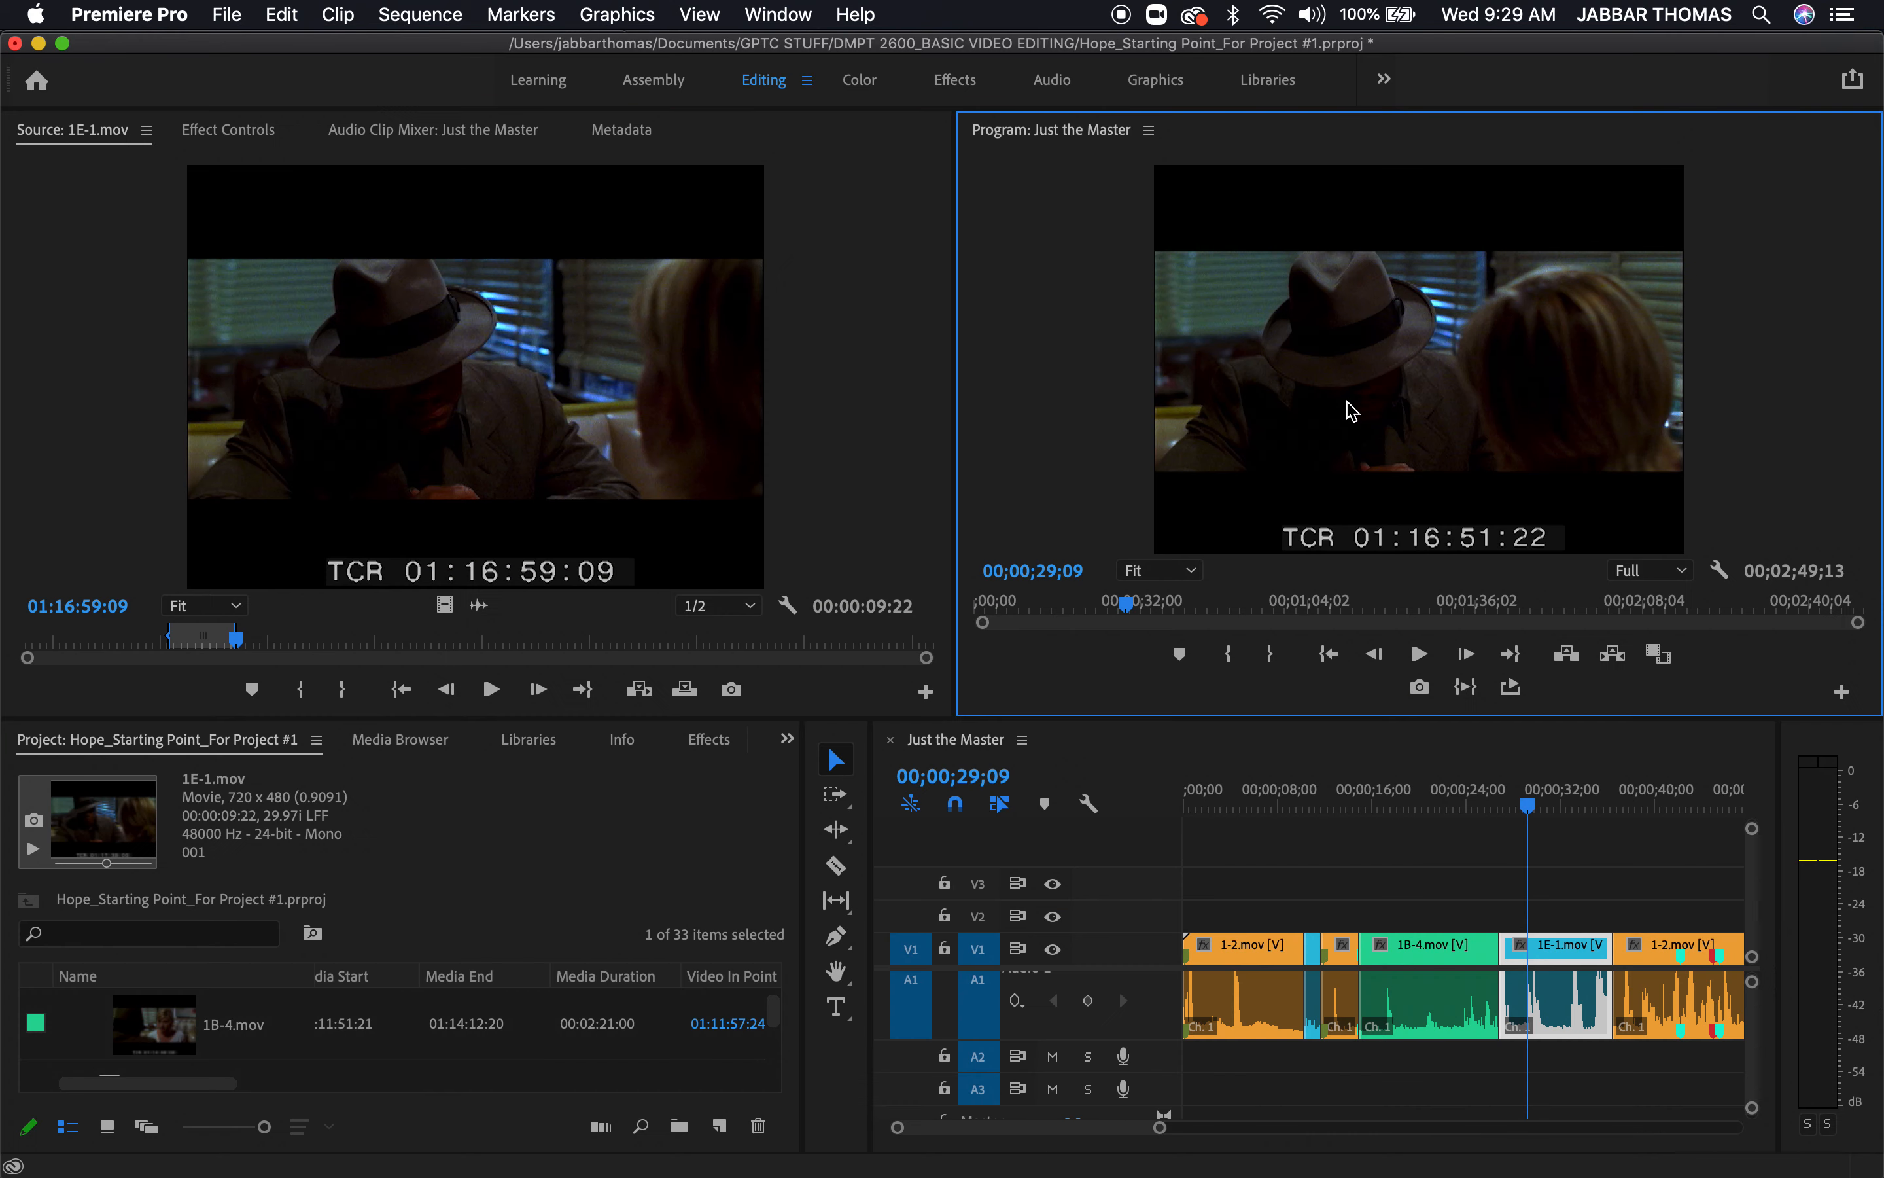
click(1394, 790)
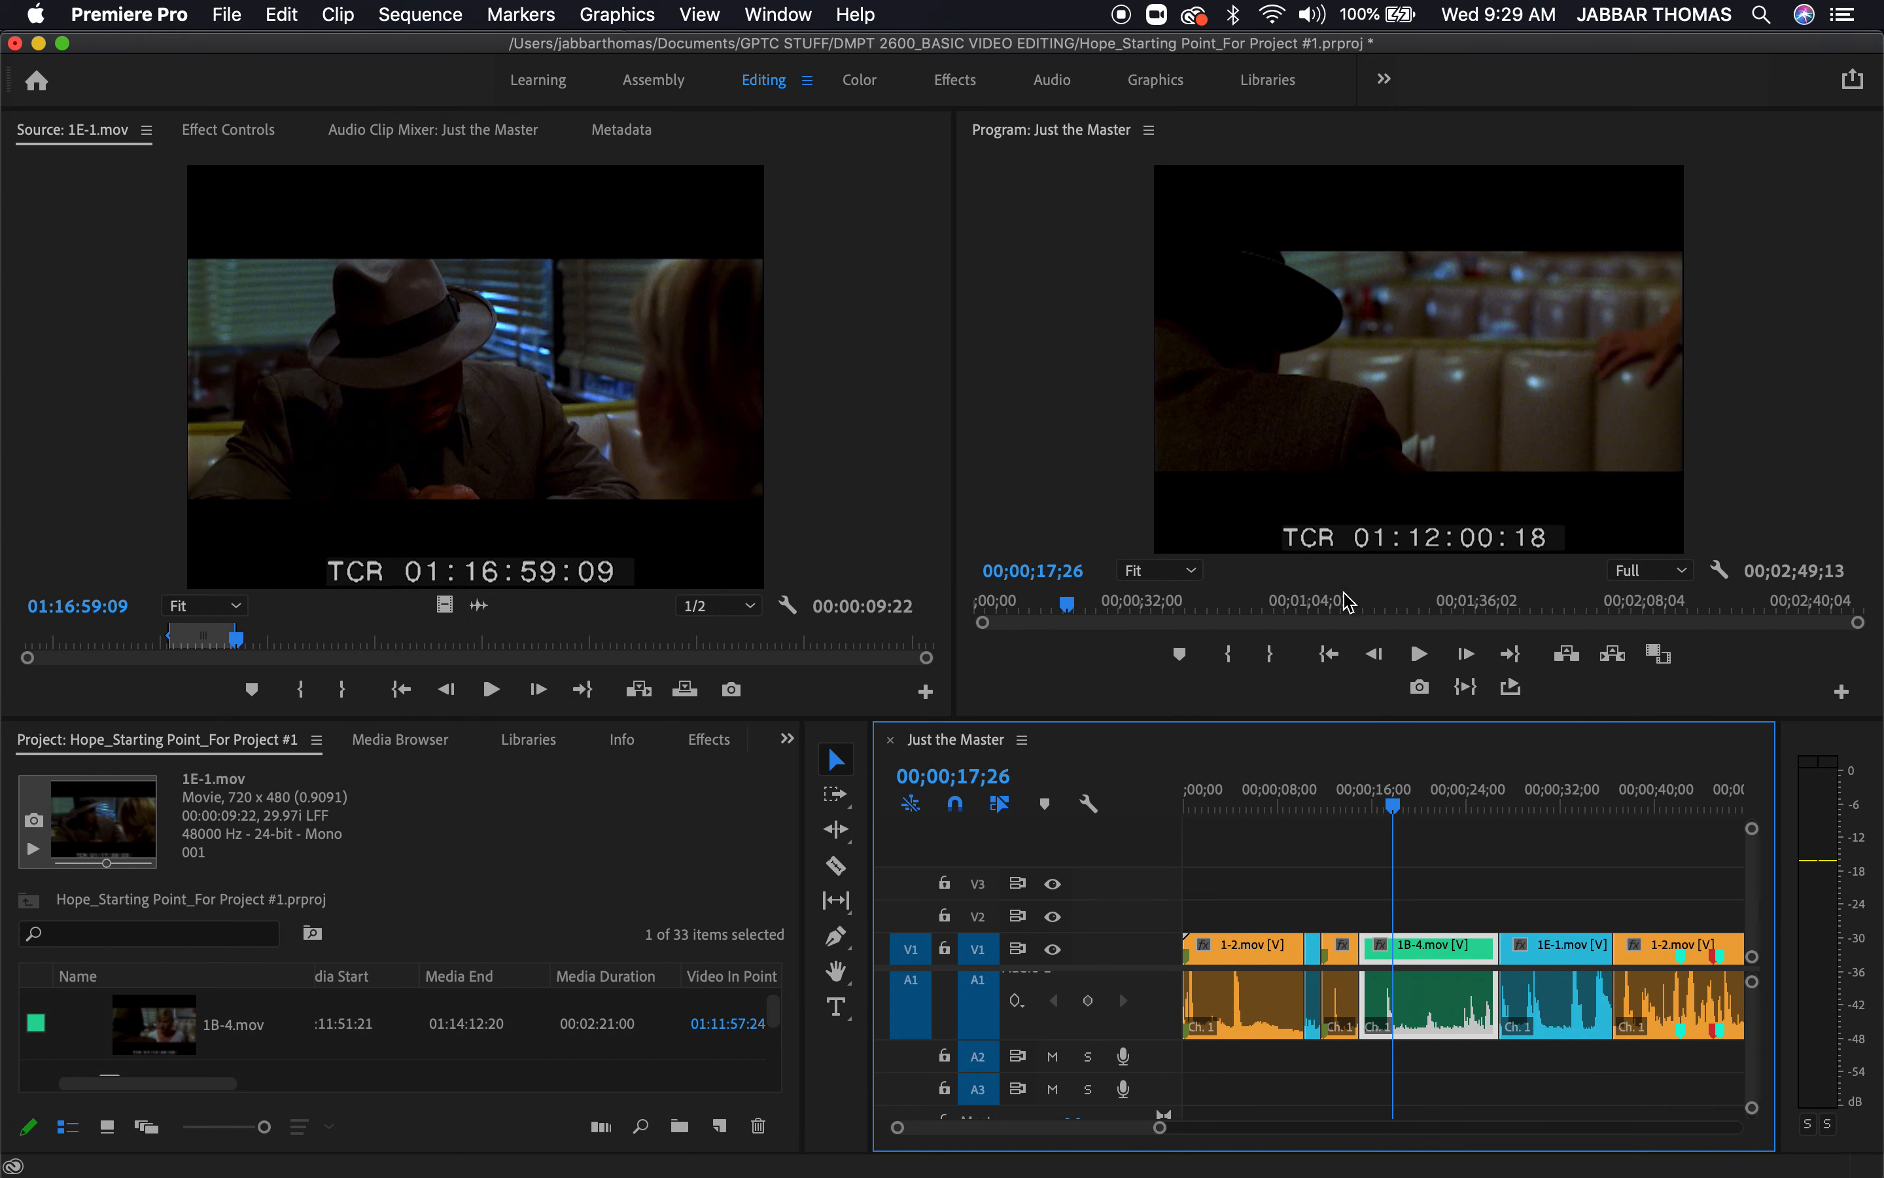
key(space)
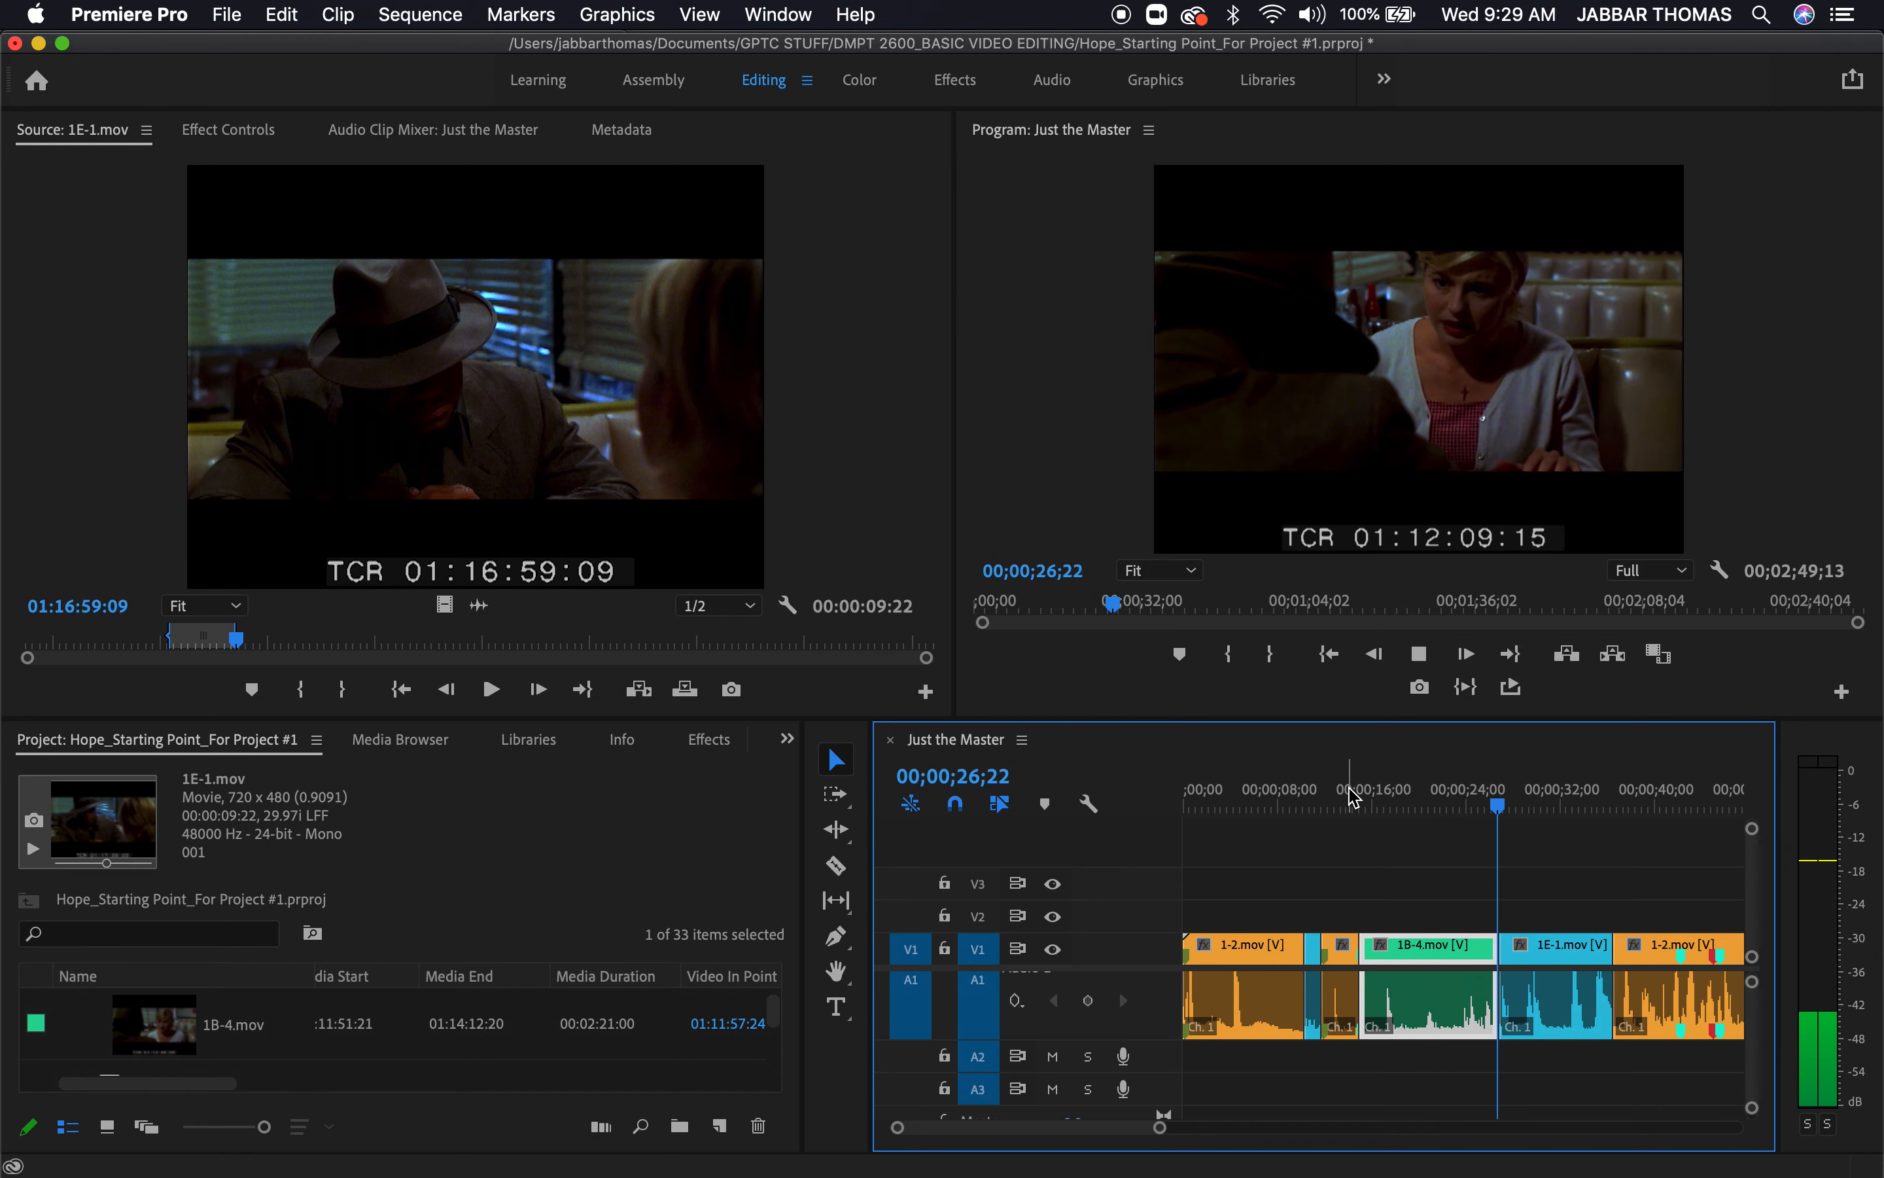
key(space)
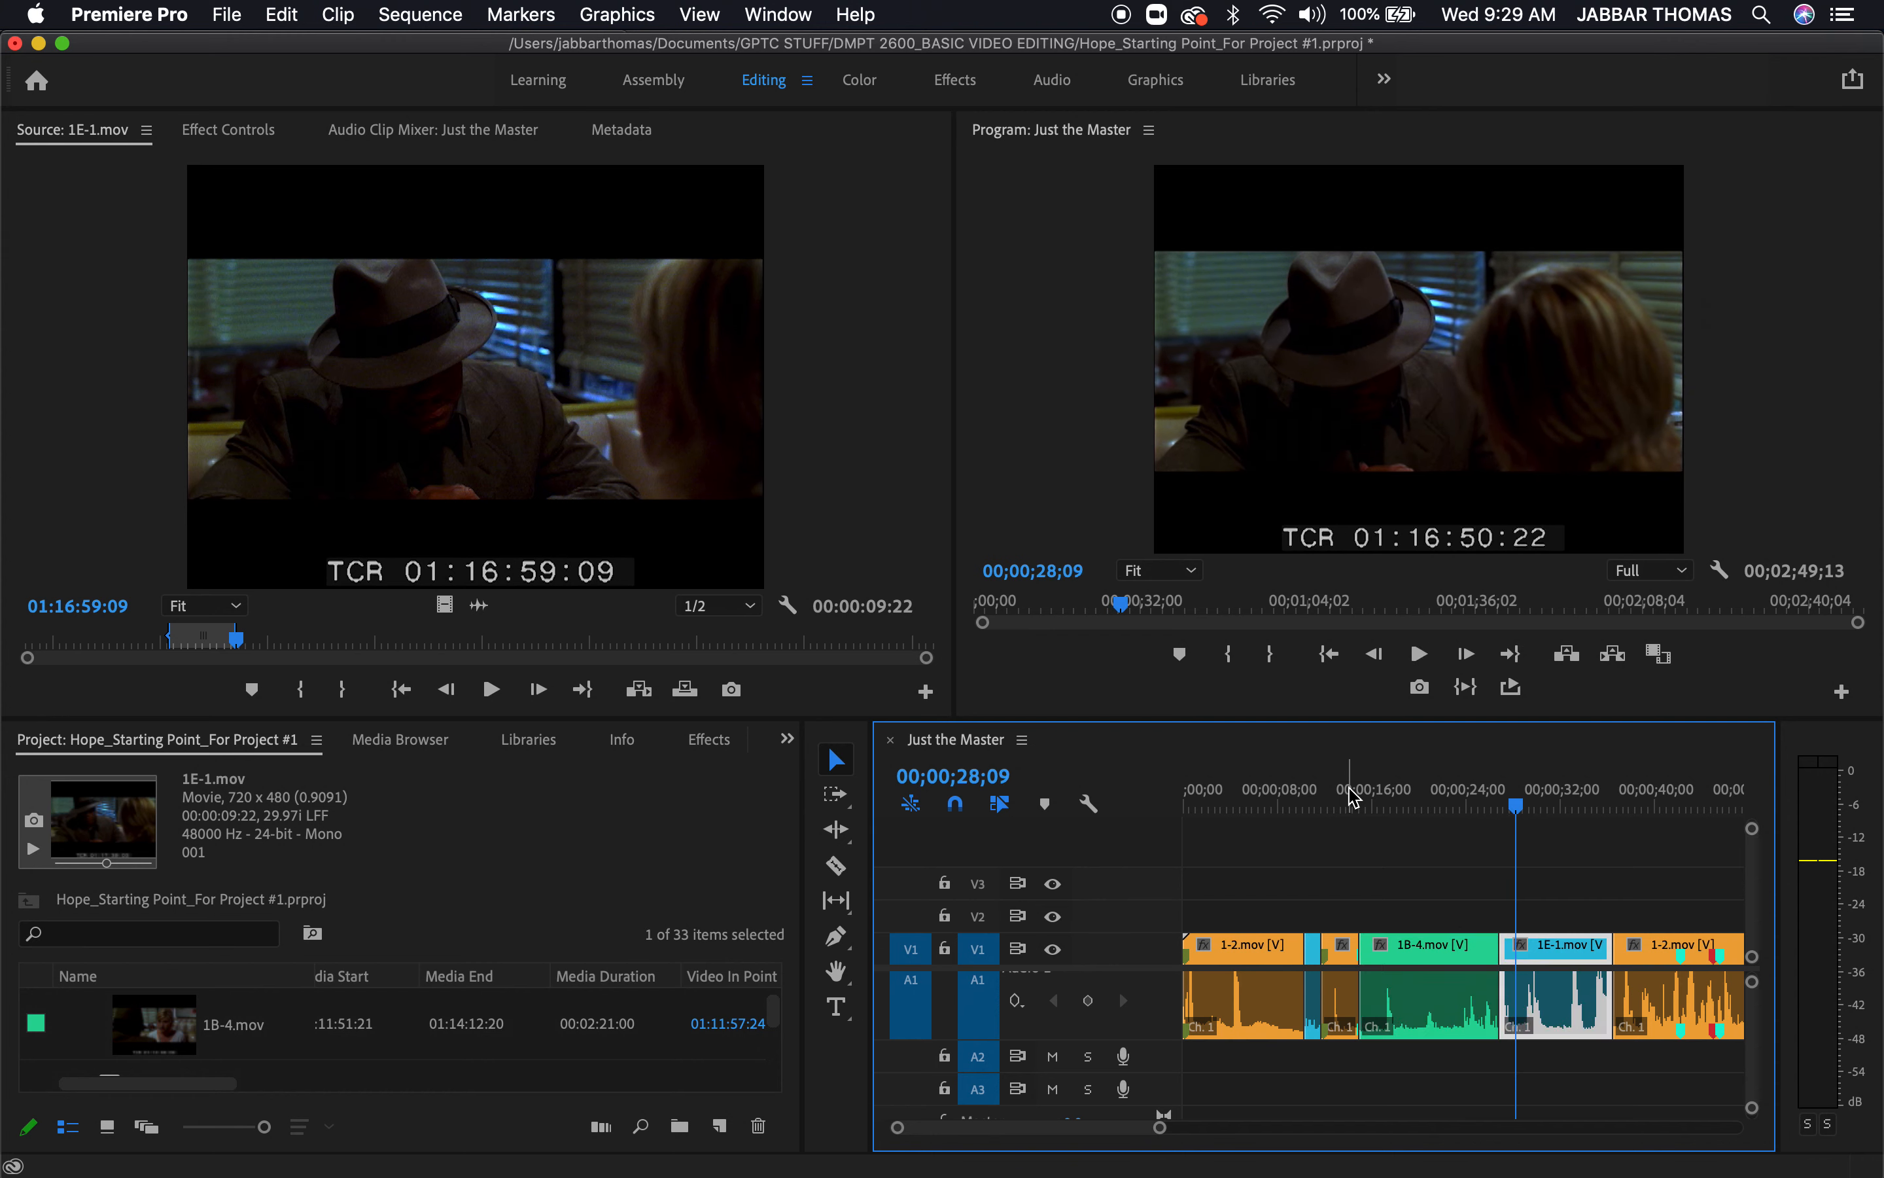
Undo the 1E-1.mov overwrite, overwrite it again at 00;00;26;26, and play 1B-4.mov from 00;00;22;23 at full panel size
key(super+z)
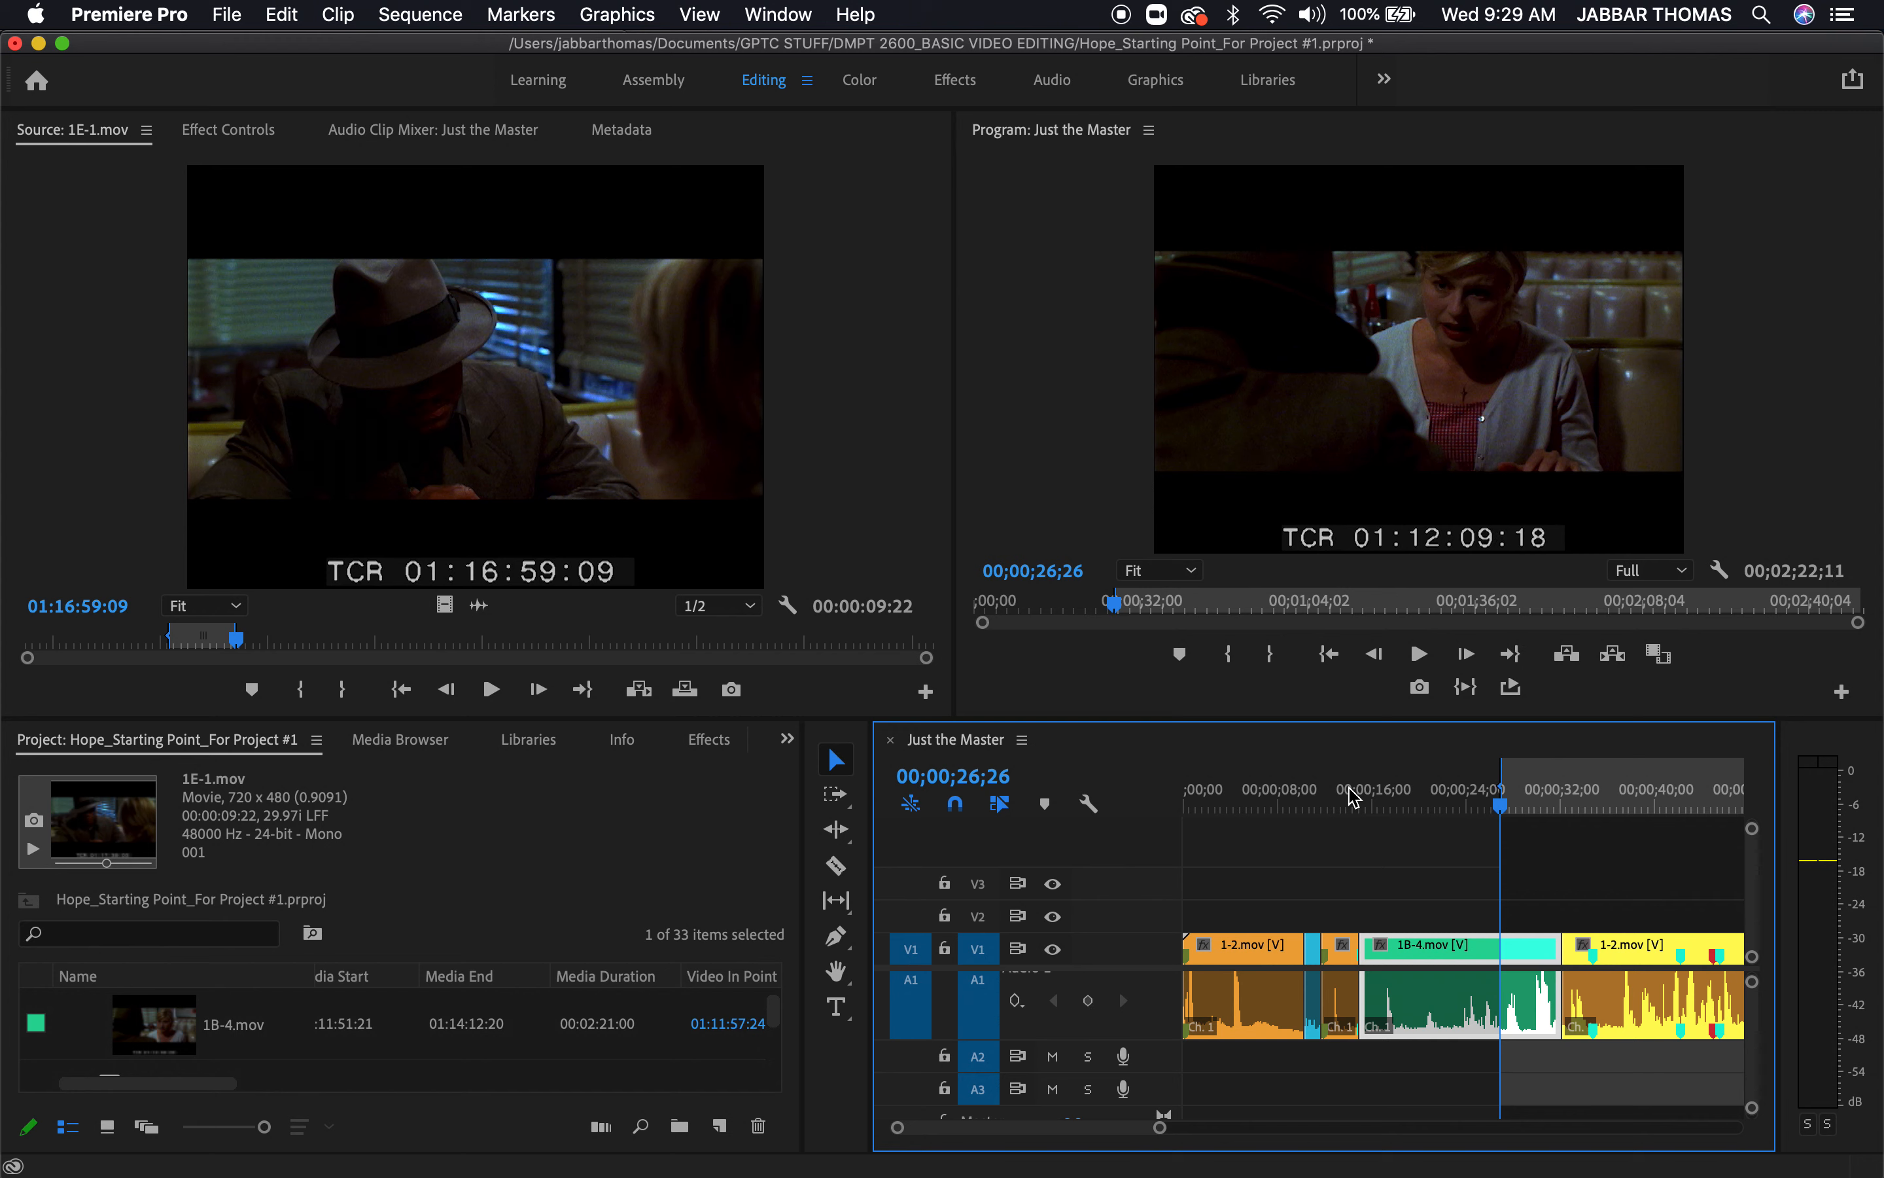
key(.)
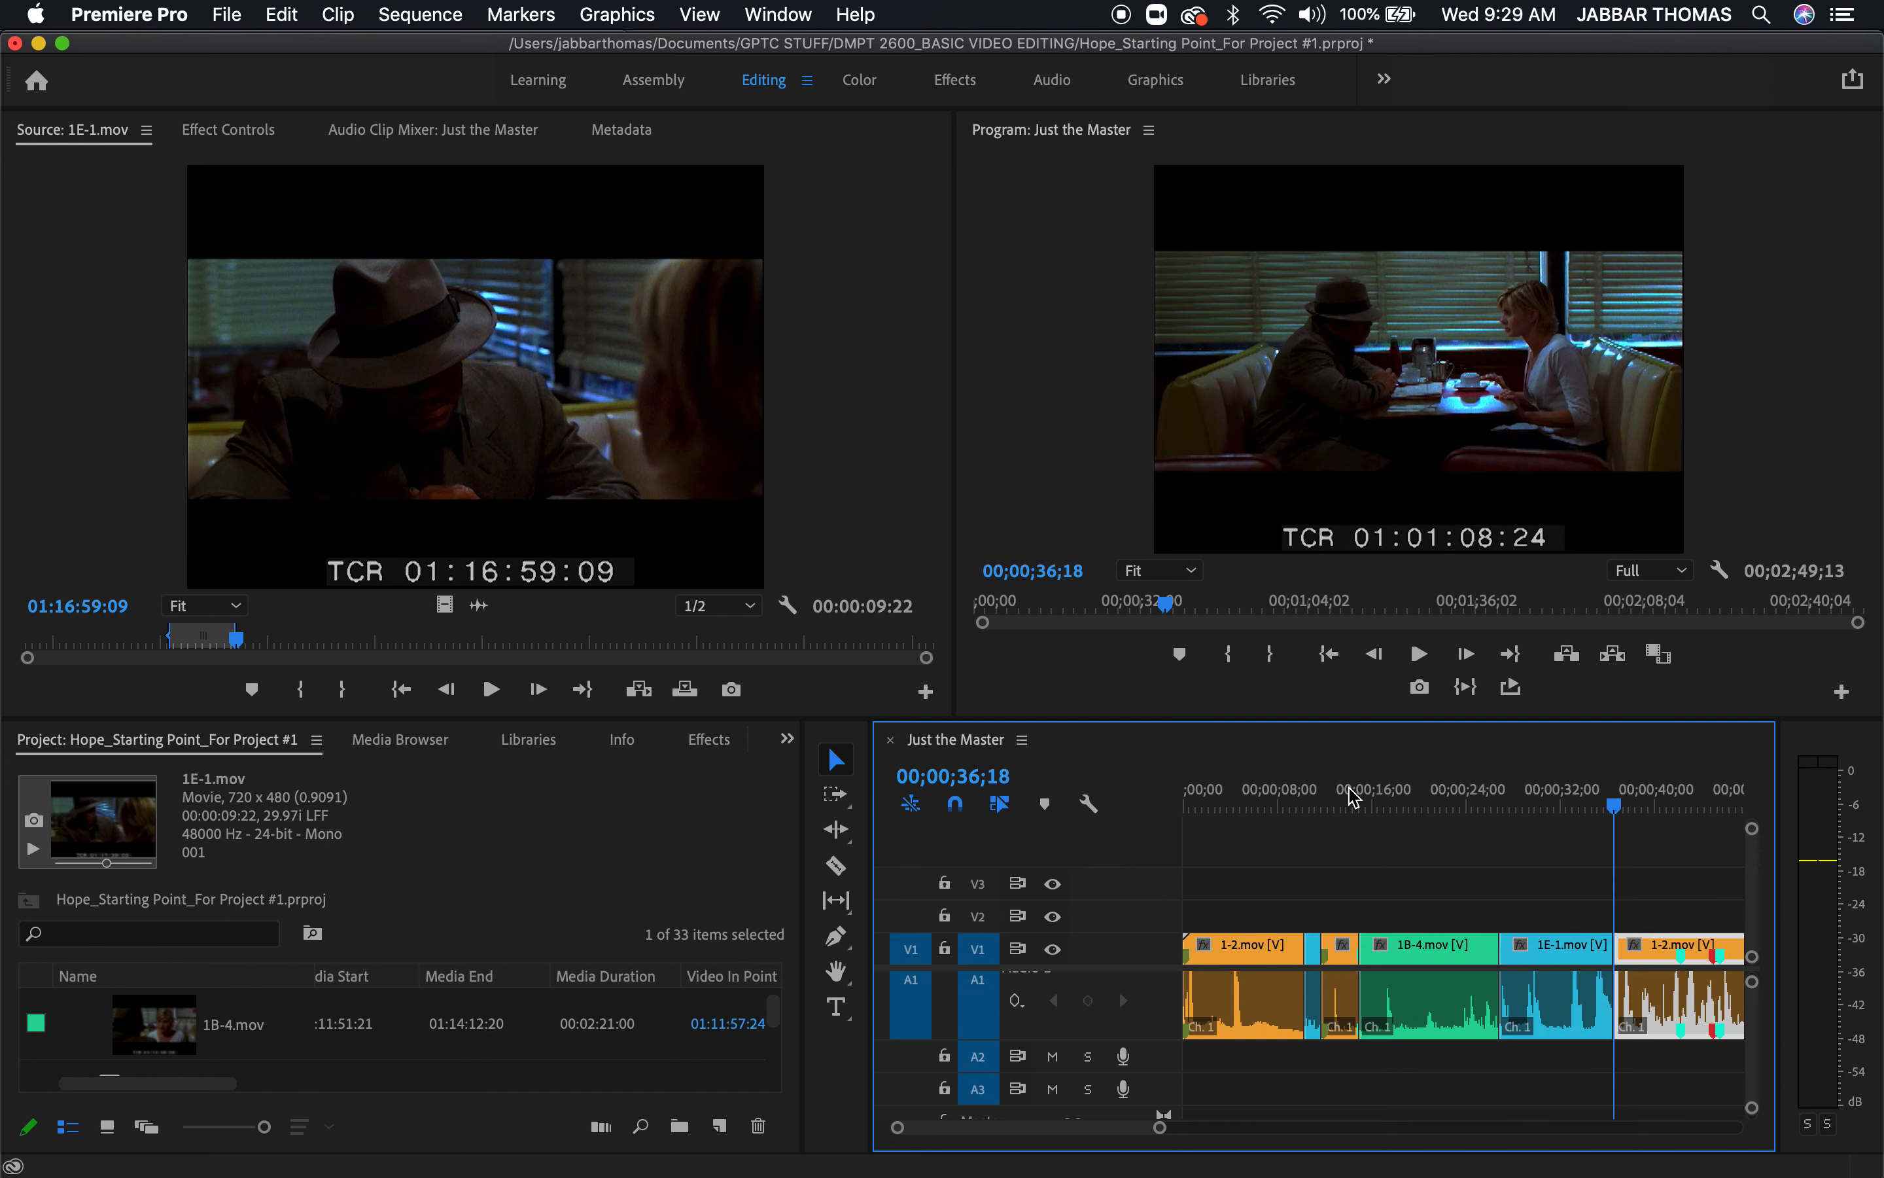
click(1477, 808)
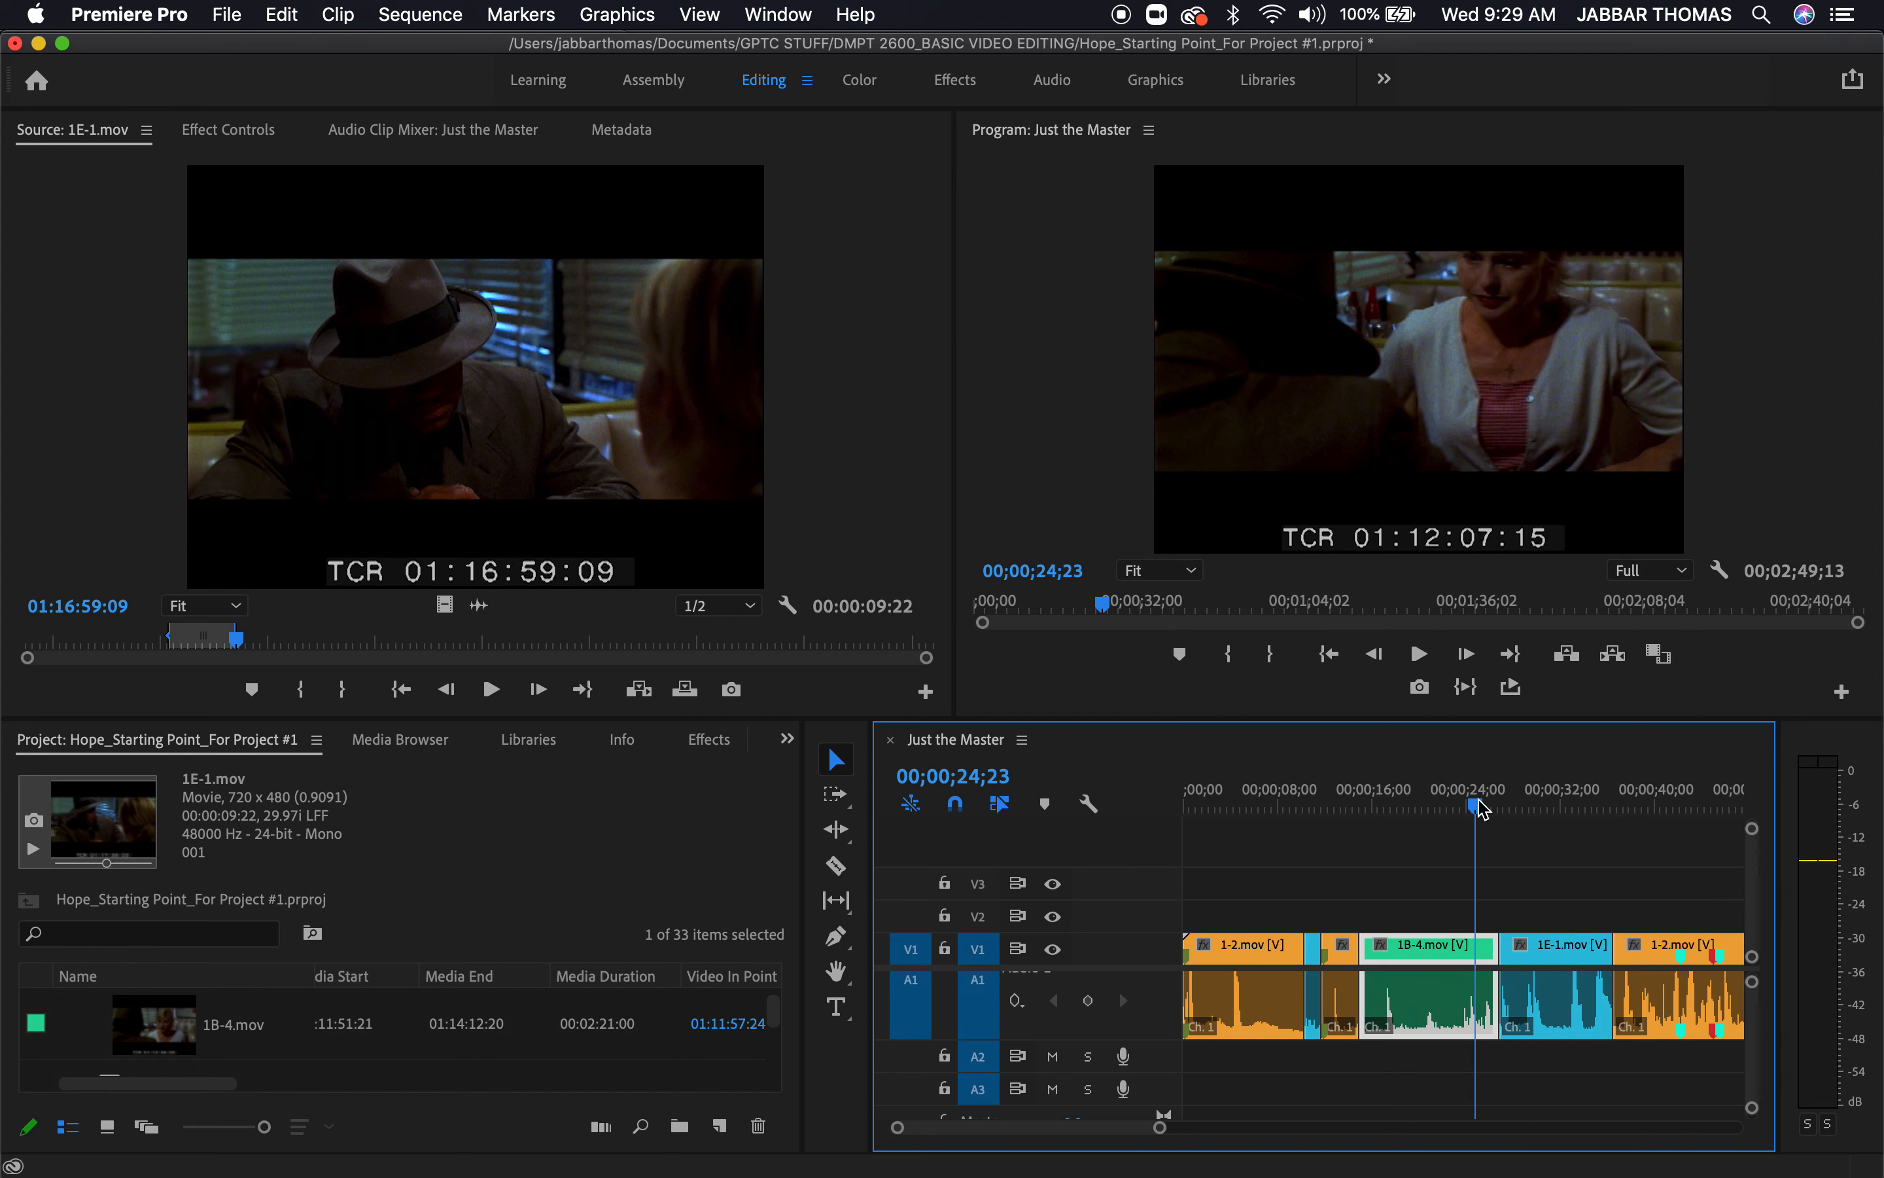
drag(1478, 806, 1453, 807)
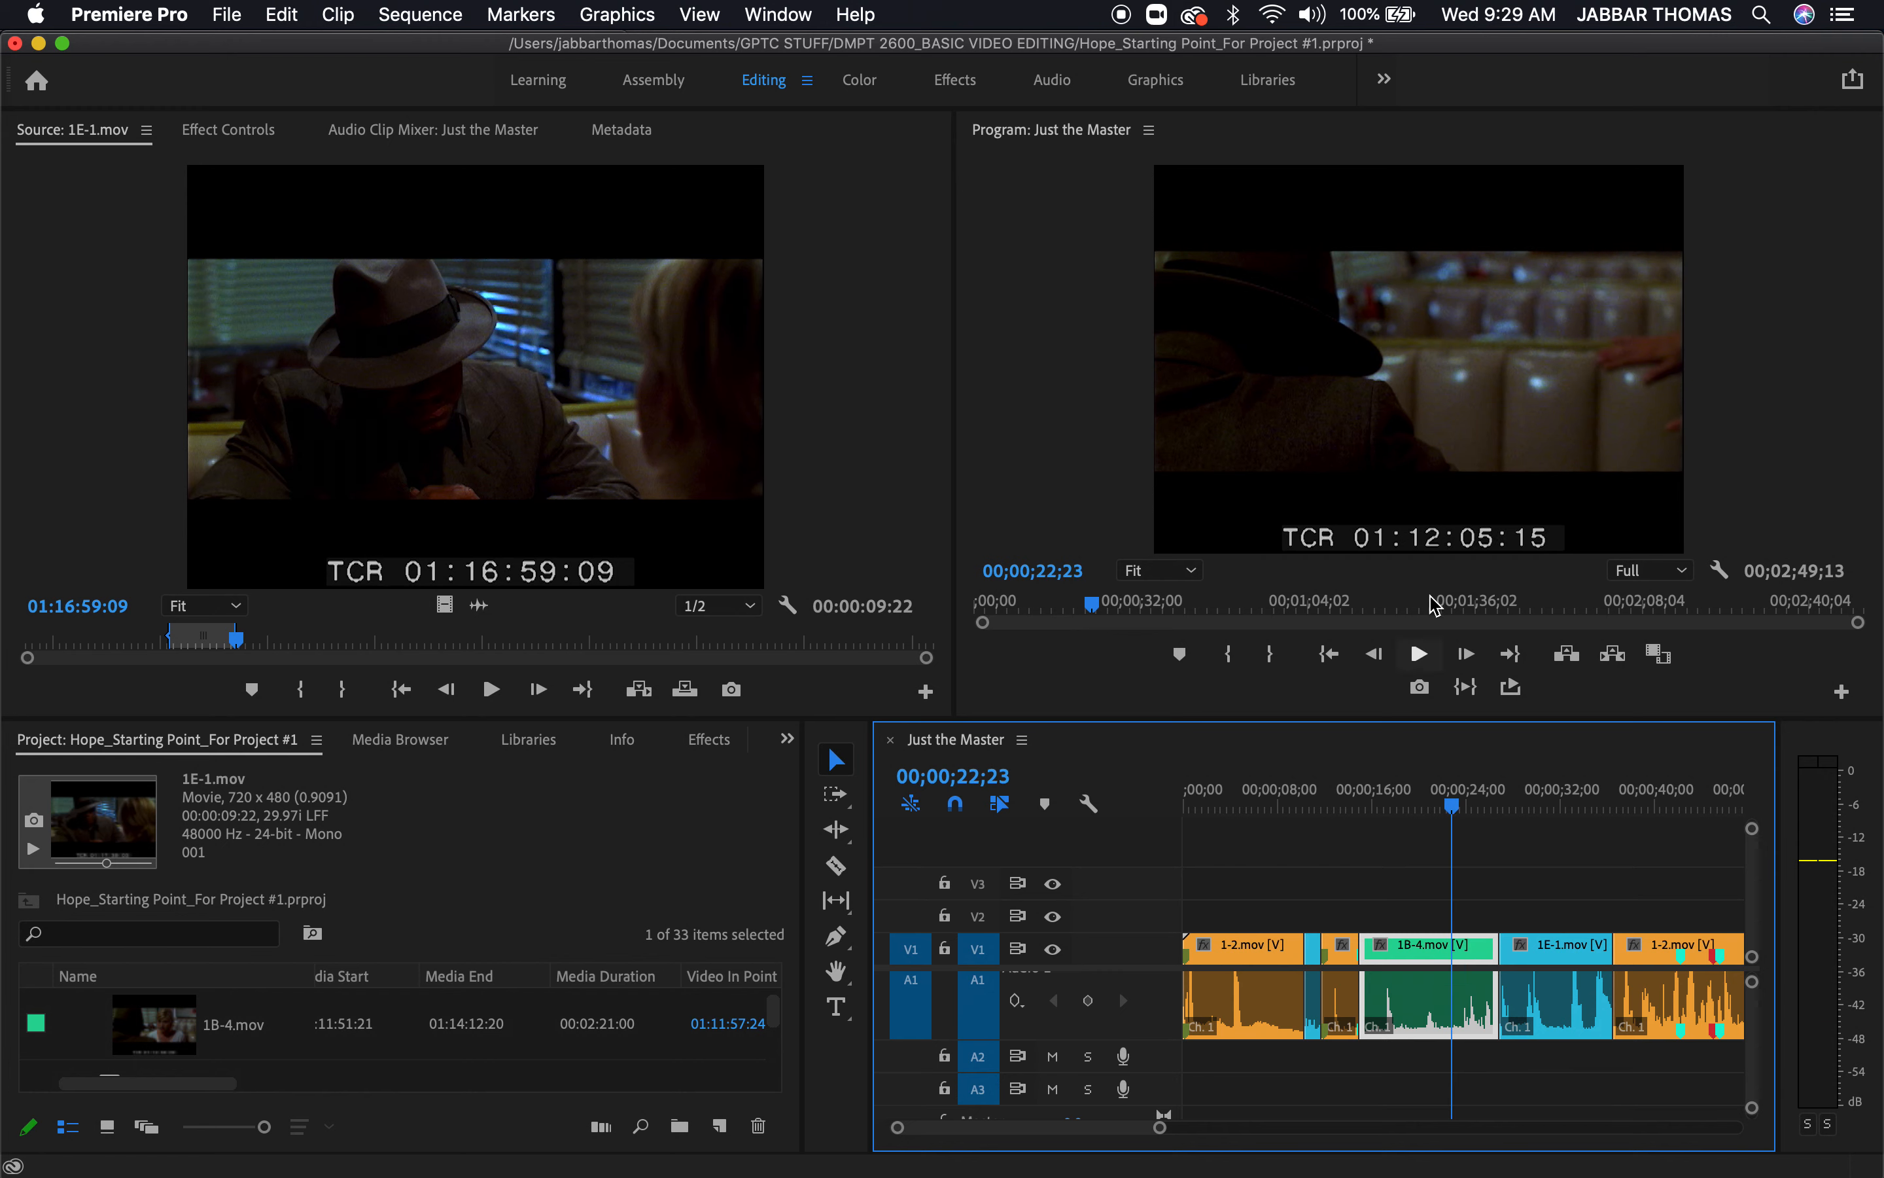
click(1414, 466)
key(grave)
key(space)
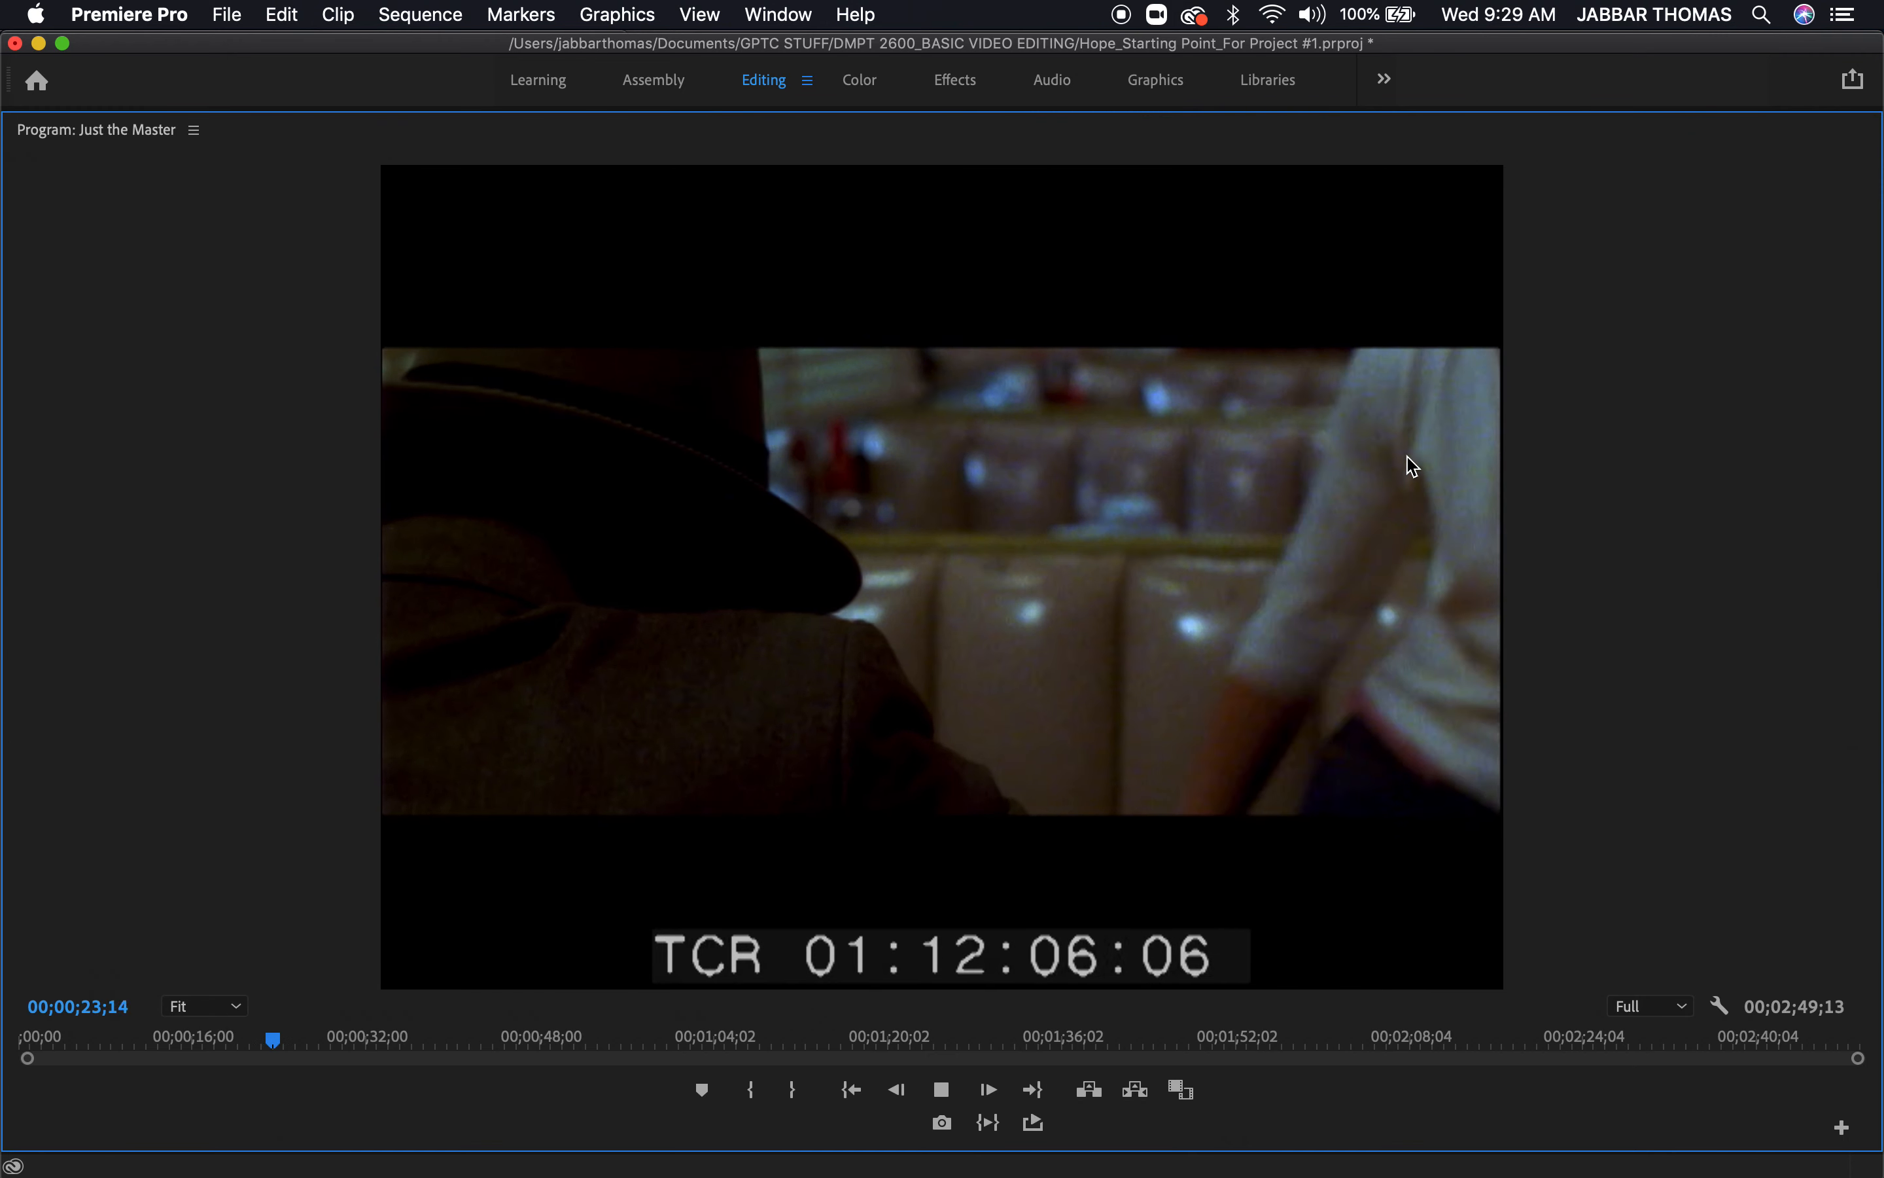
key(space)
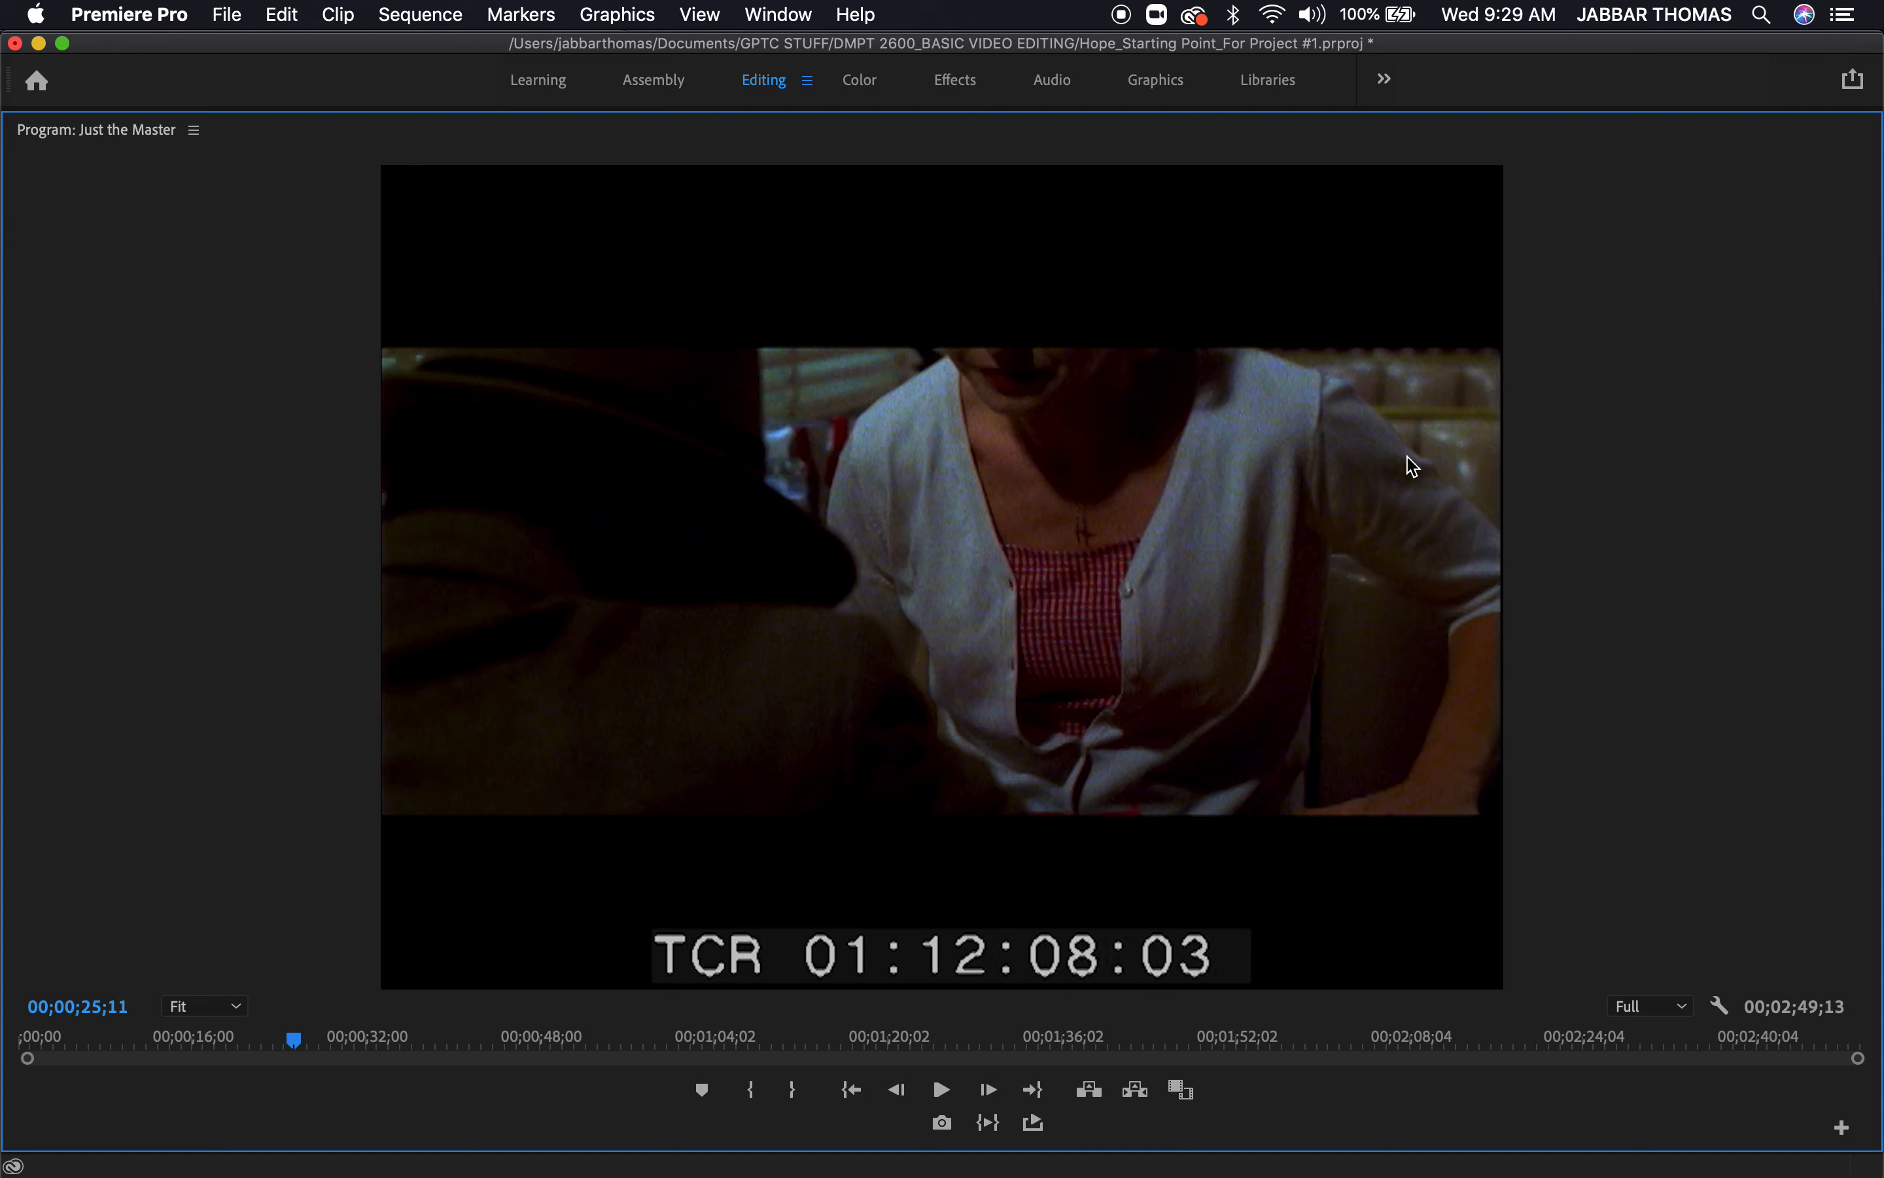
key(grave)
Undo the last edits back past the 1E-1.mov overwrite and redo them
click(1511, 802)
drag(1512, 802, 1486, 802)
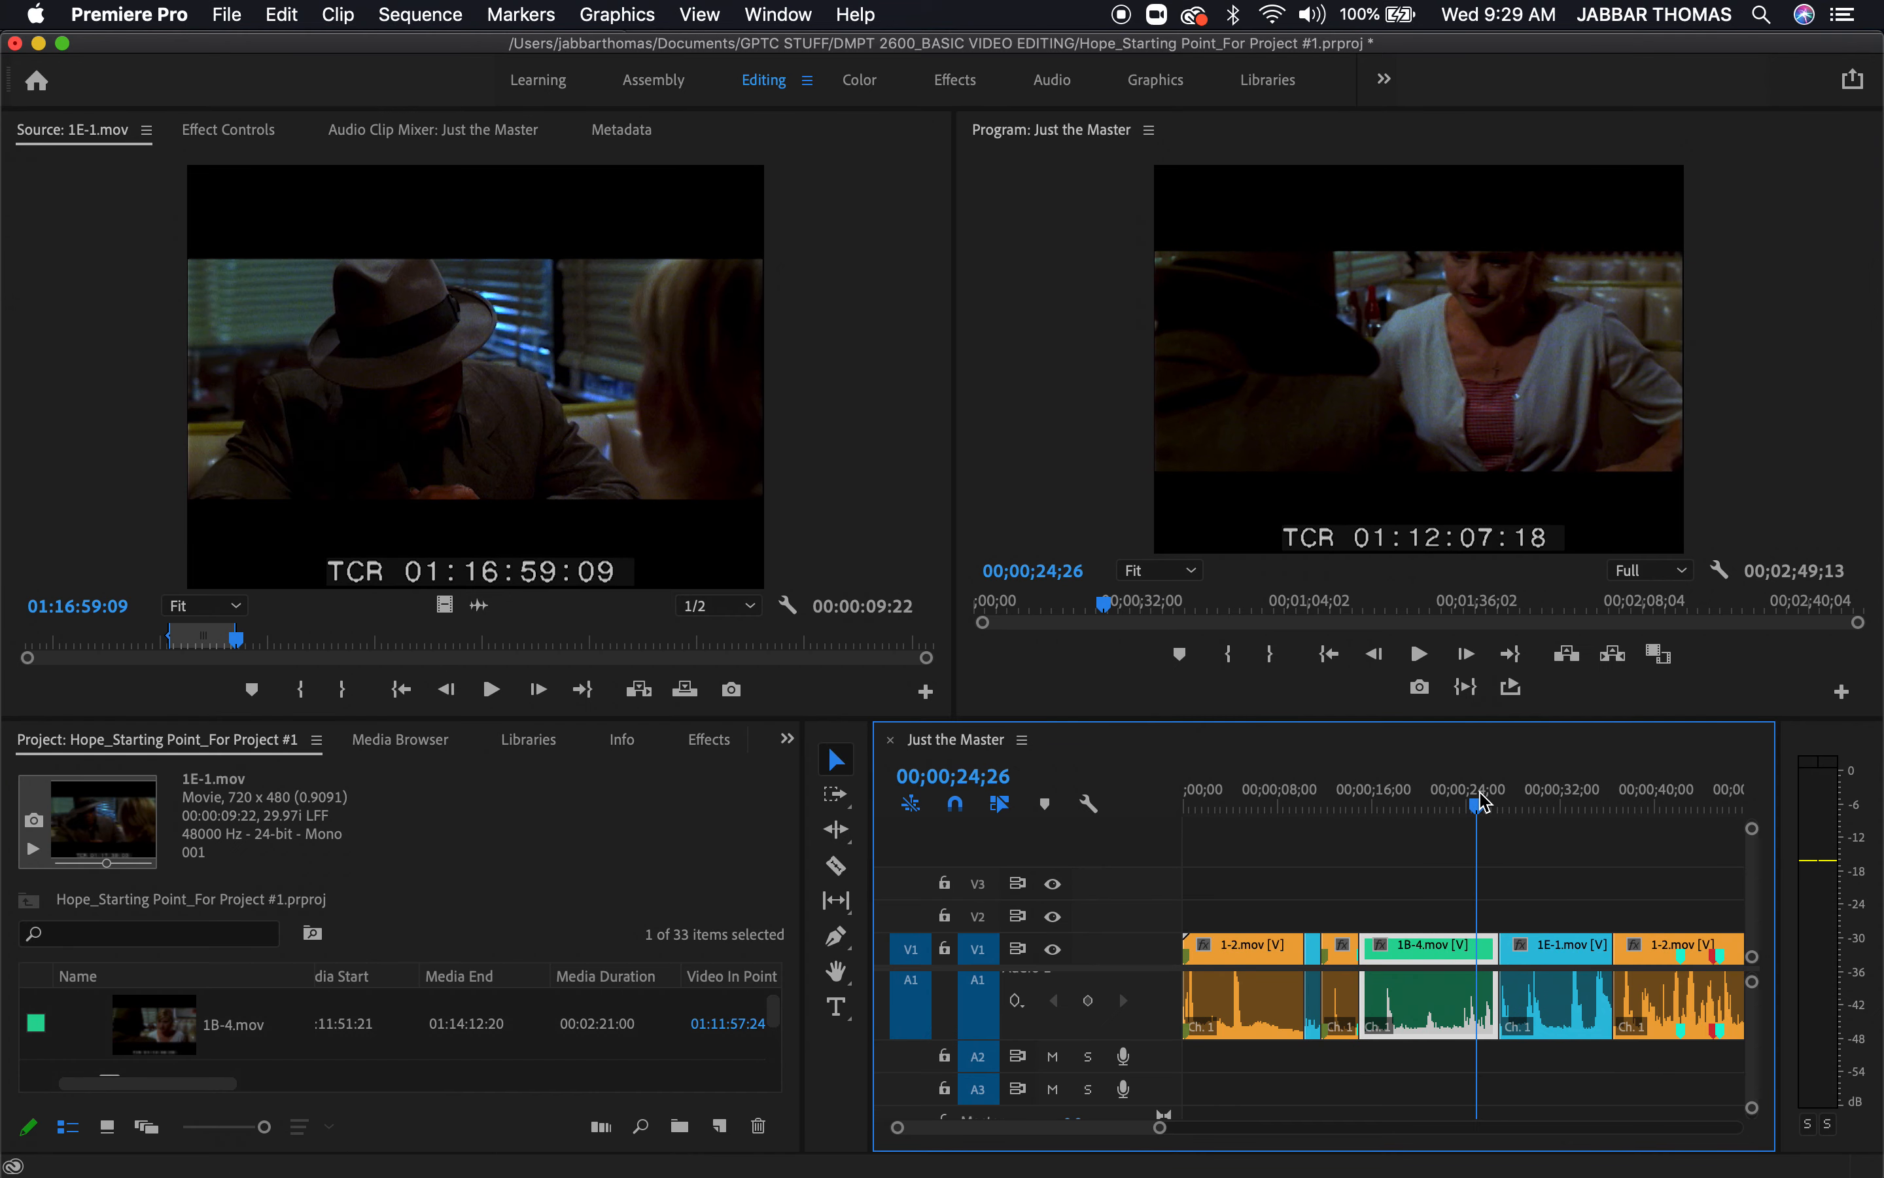
key(super+z)
key(super+z)
key(super+z)
key(super+z)
key(super+z)
key(super+shift+z)
key(super+shift+z)
key(super+shift+z)
key(super+shift+z)
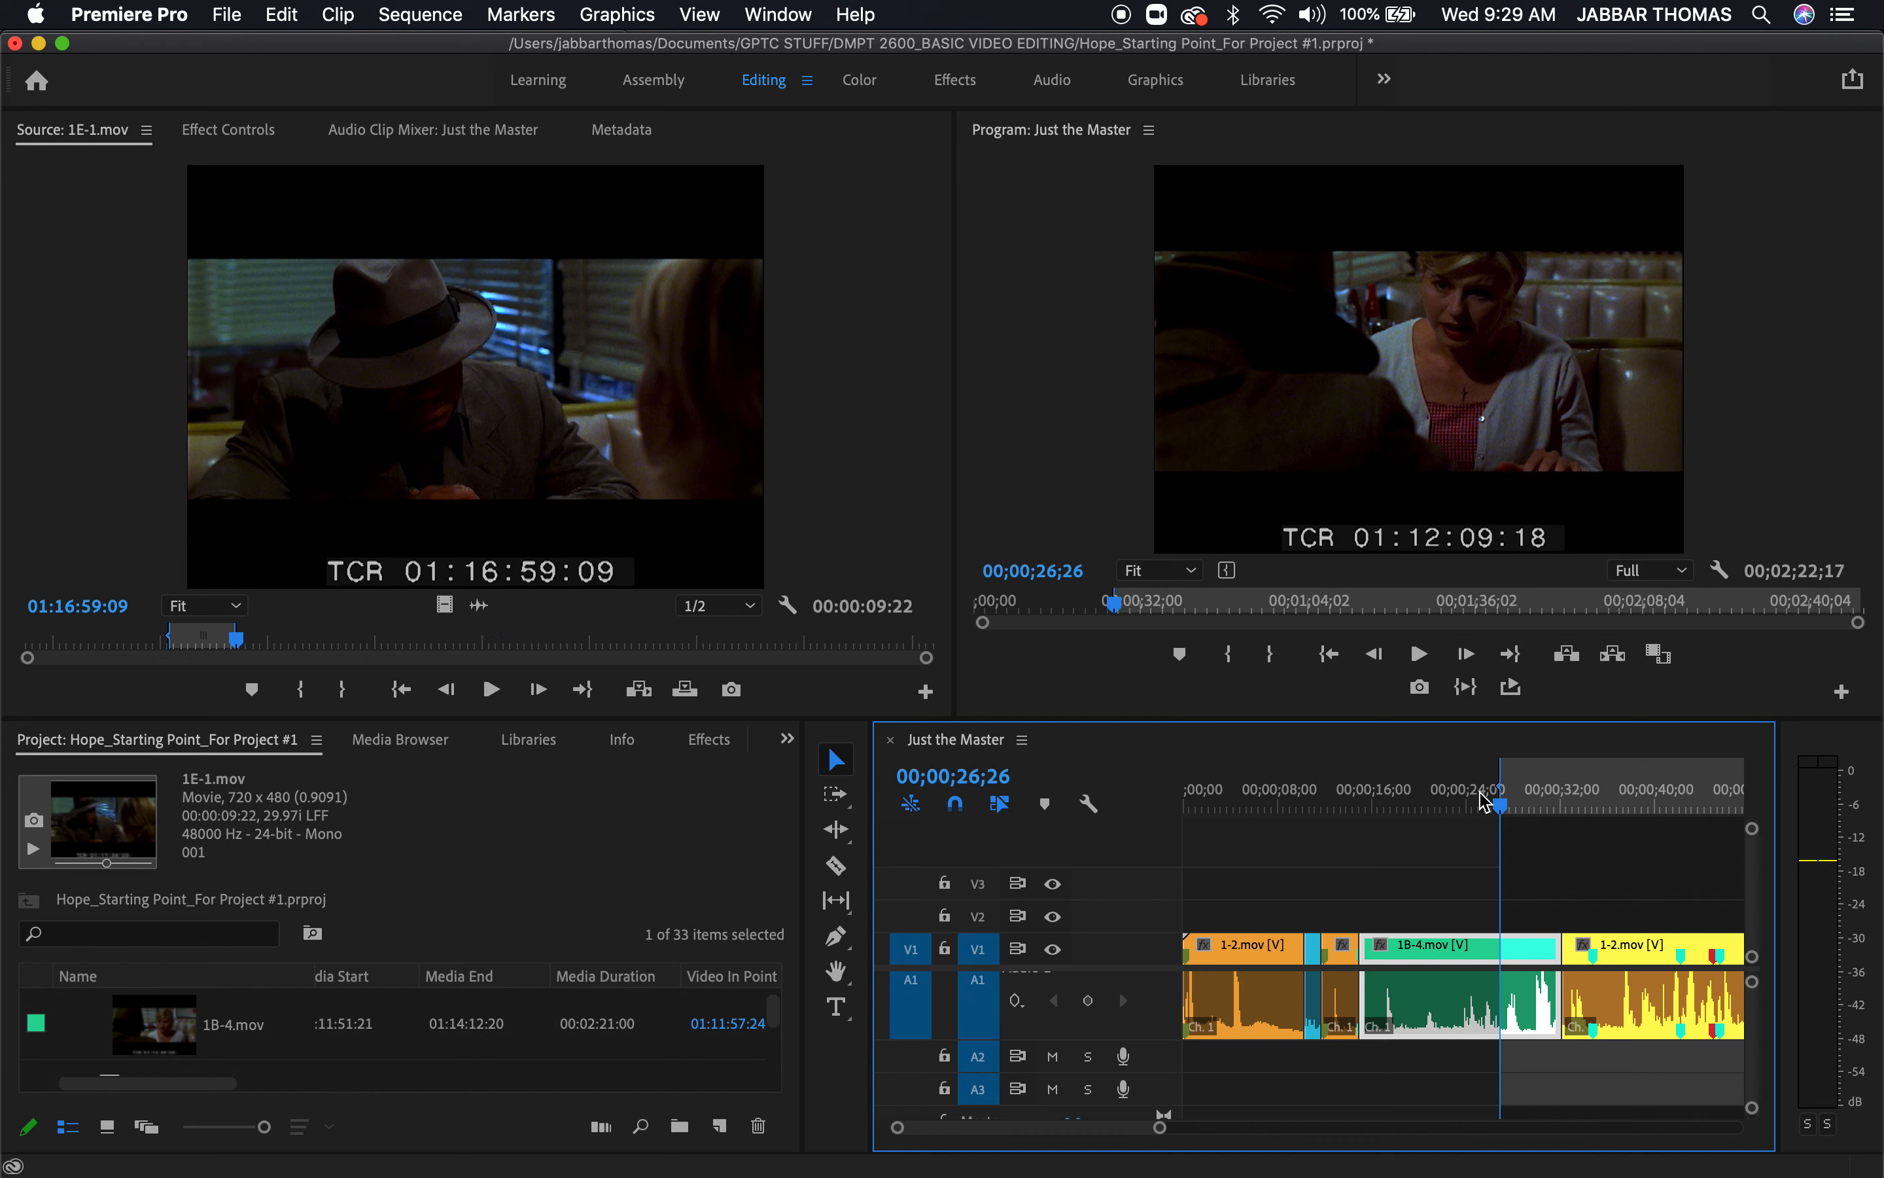
key(super+shift+z)
Mark In points at 00;00;23;29 in the sequence's 1B-4.mov section and at 01:16:46:17 on source clip 1E-1.mov
drag(1542, 809, 1471, 821)
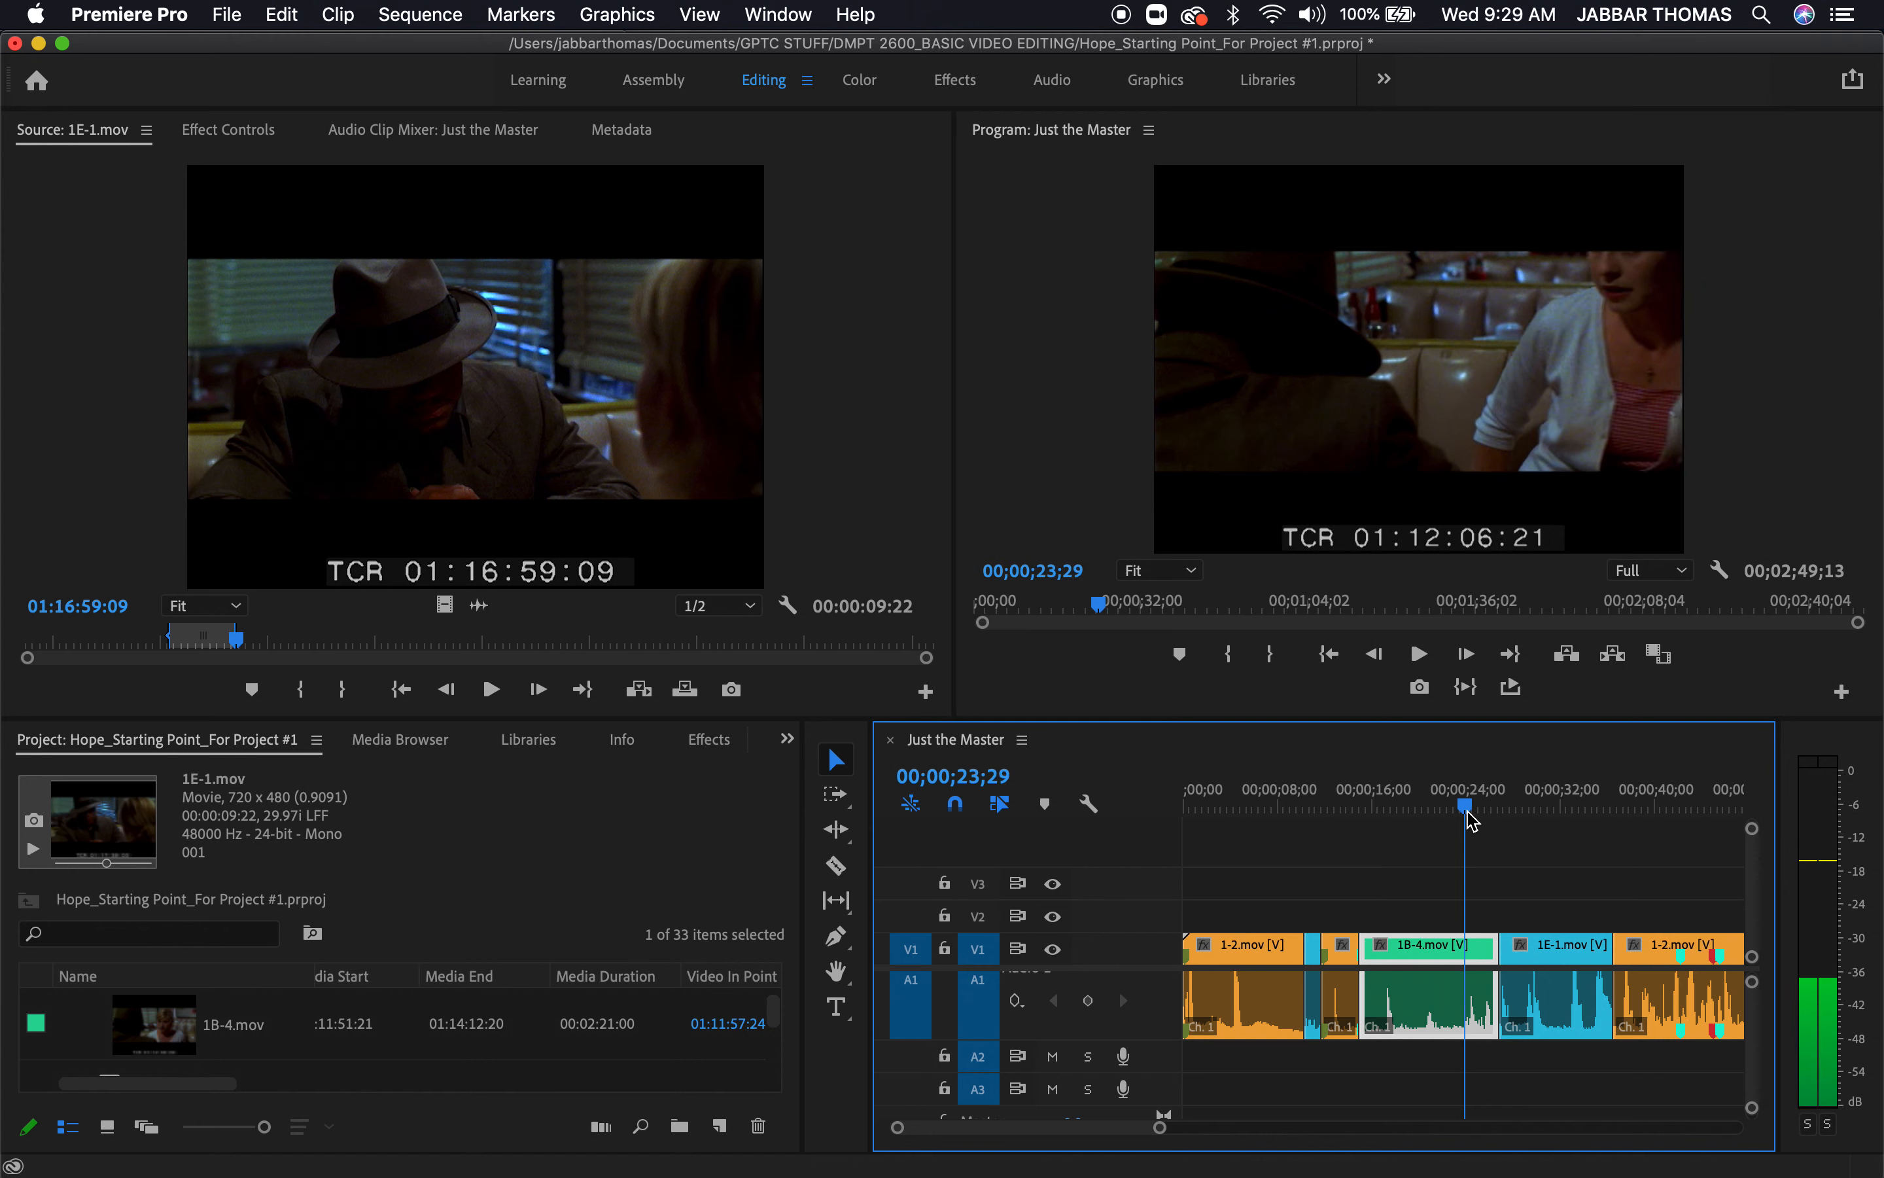
key(i)
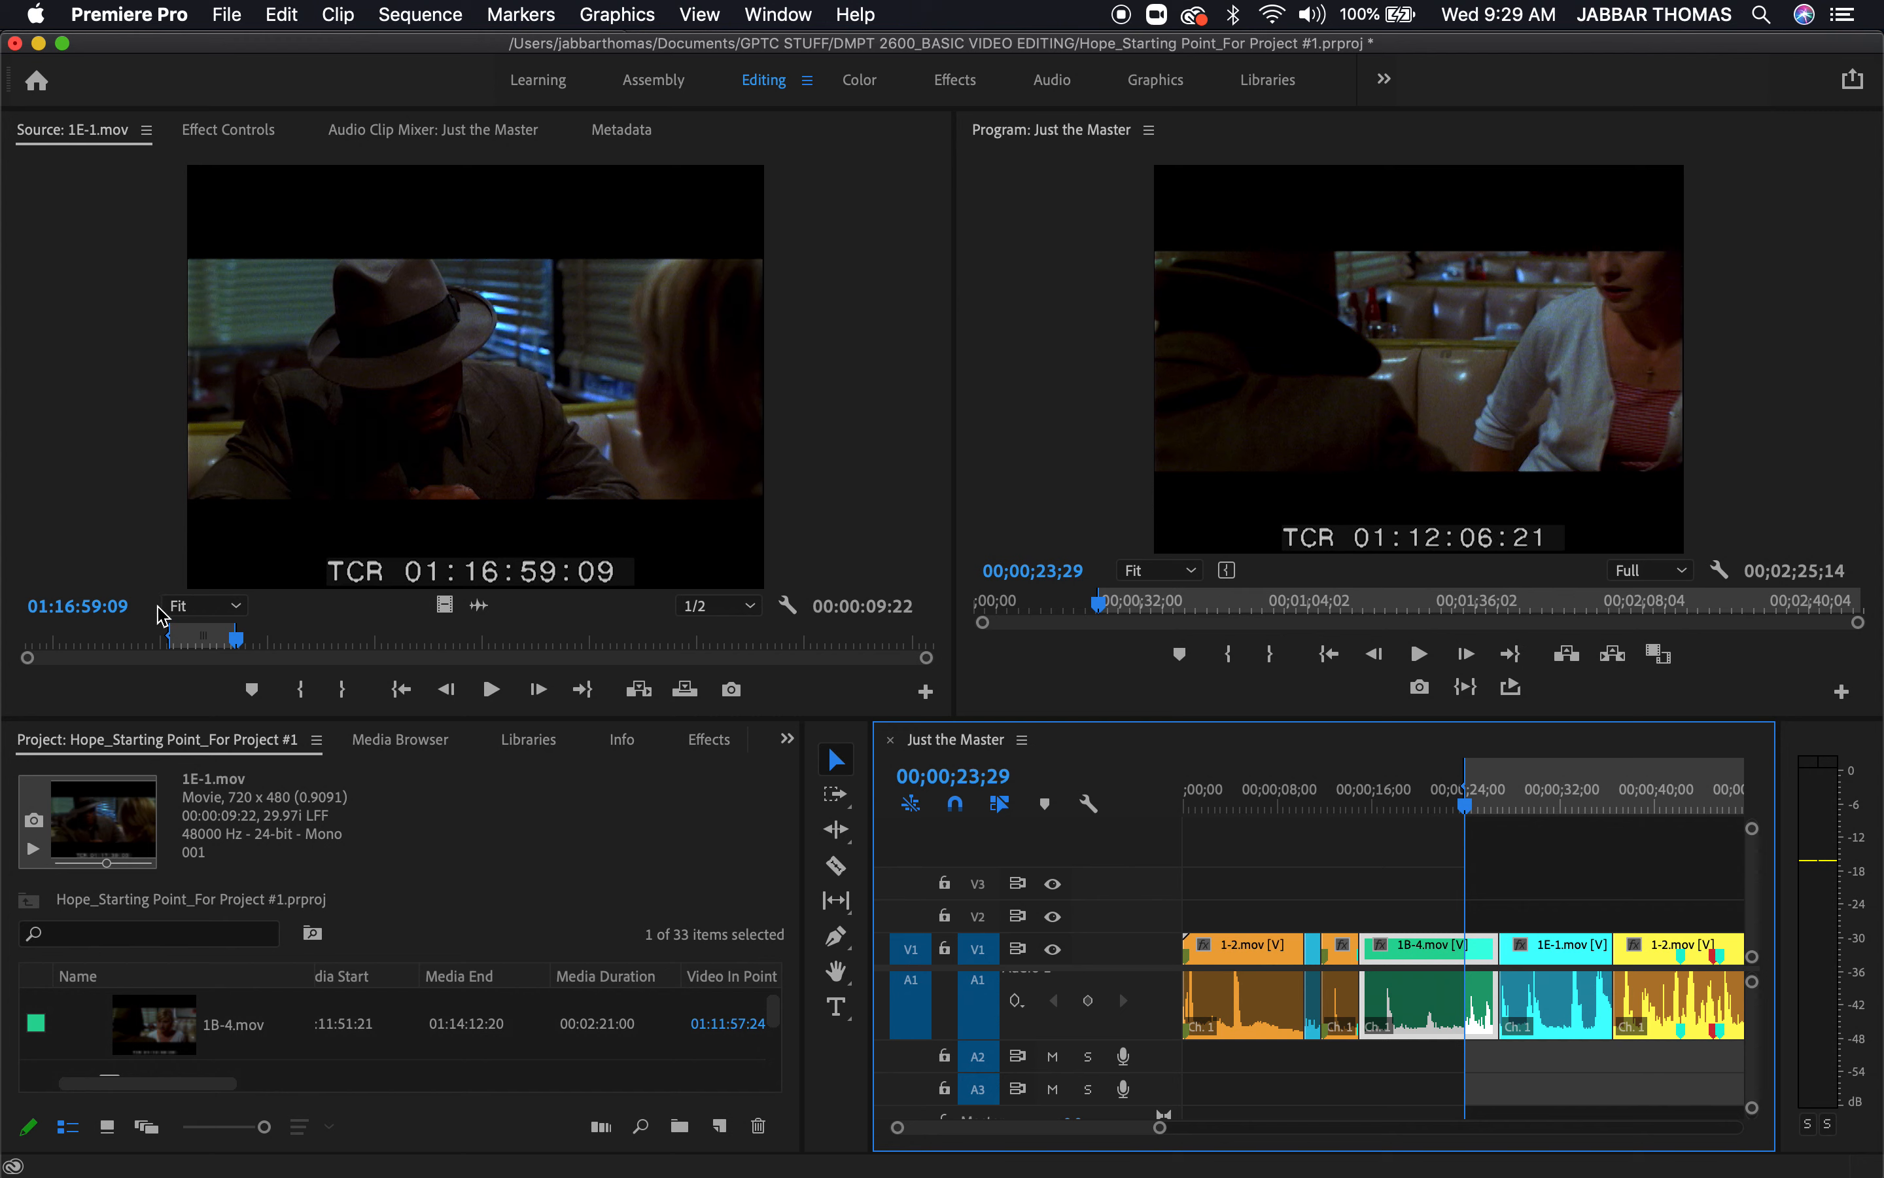
drag(134, 641, 159, 649)
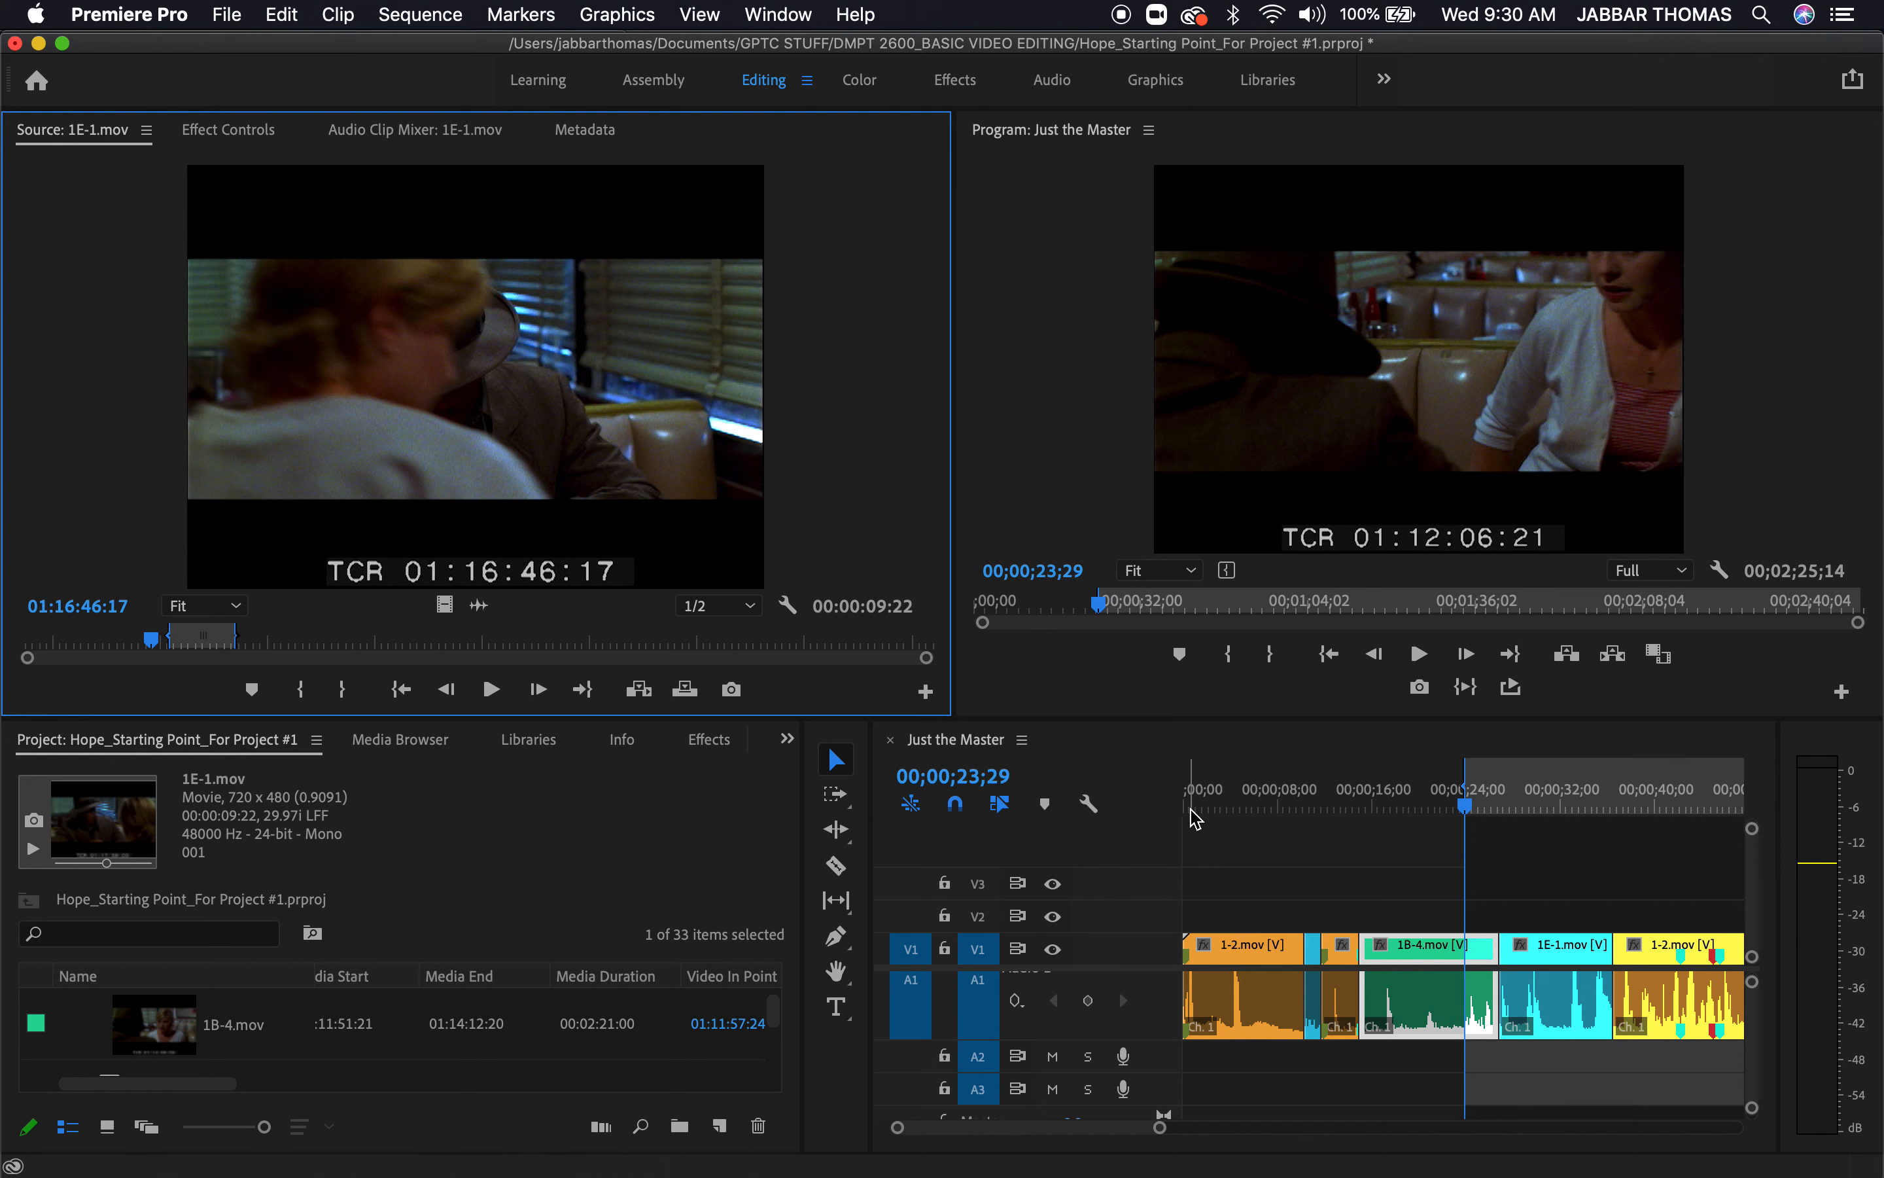
key(i)
Preview 1E-1.mov from its new In point and overwrite the marked section onto V1 and A1 from 00;00;23;29
key(space)
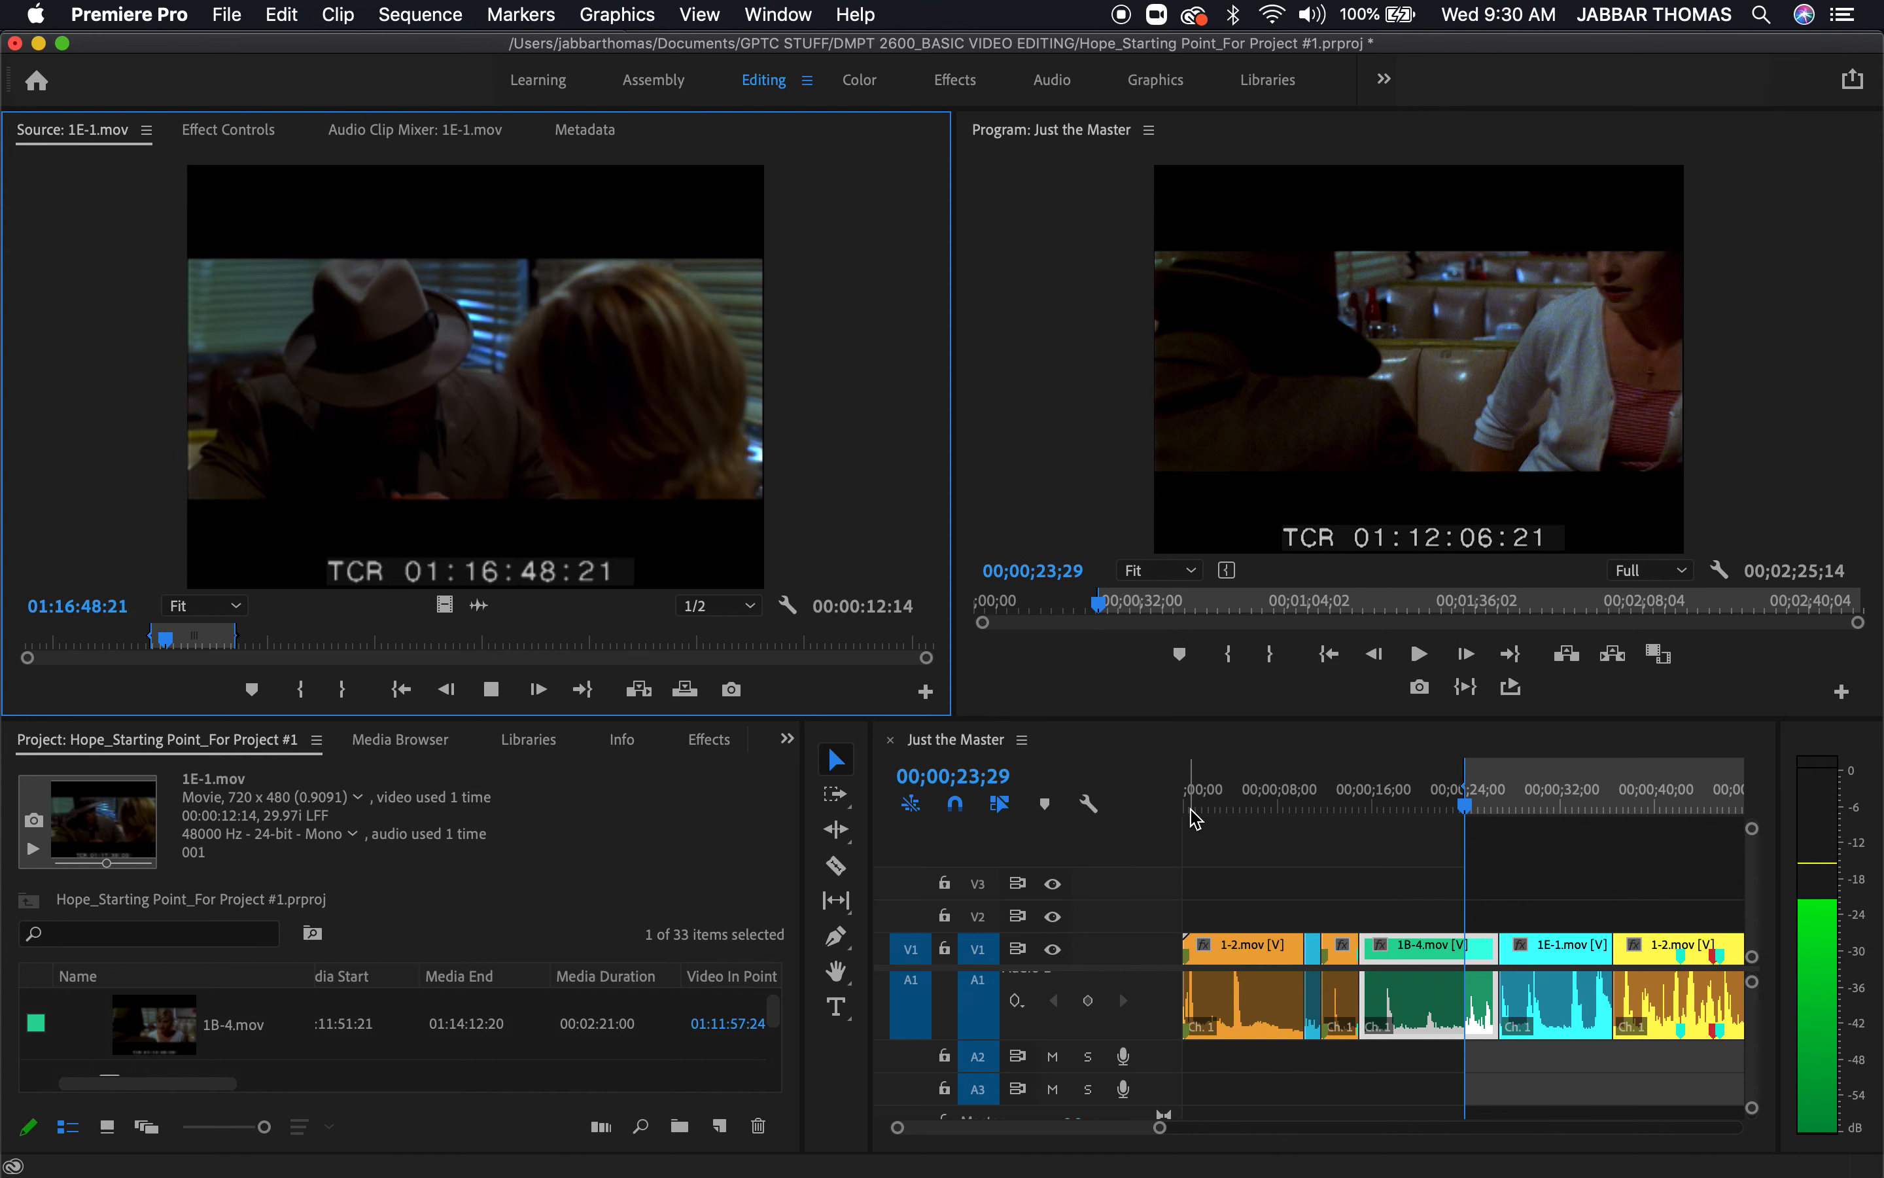
key(space)
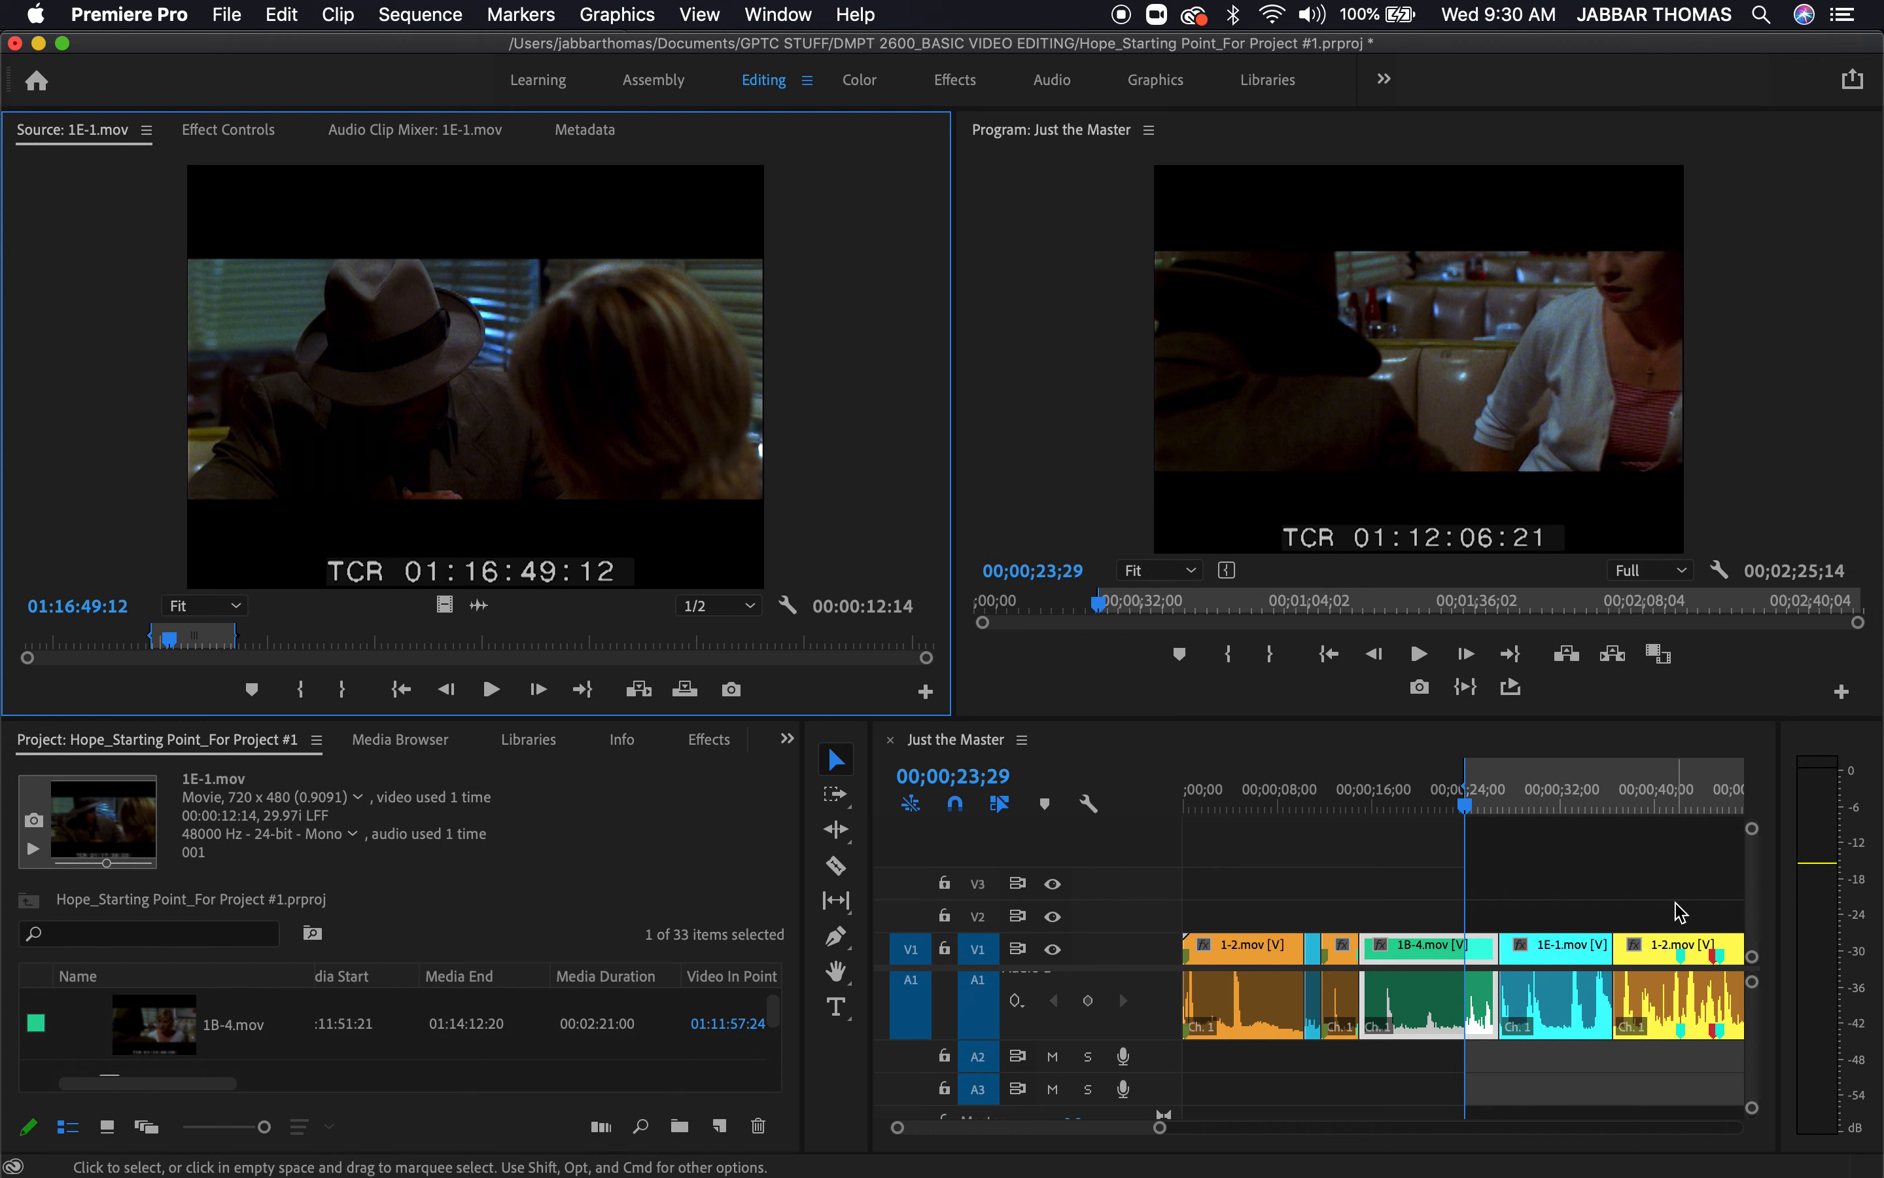
key(period)
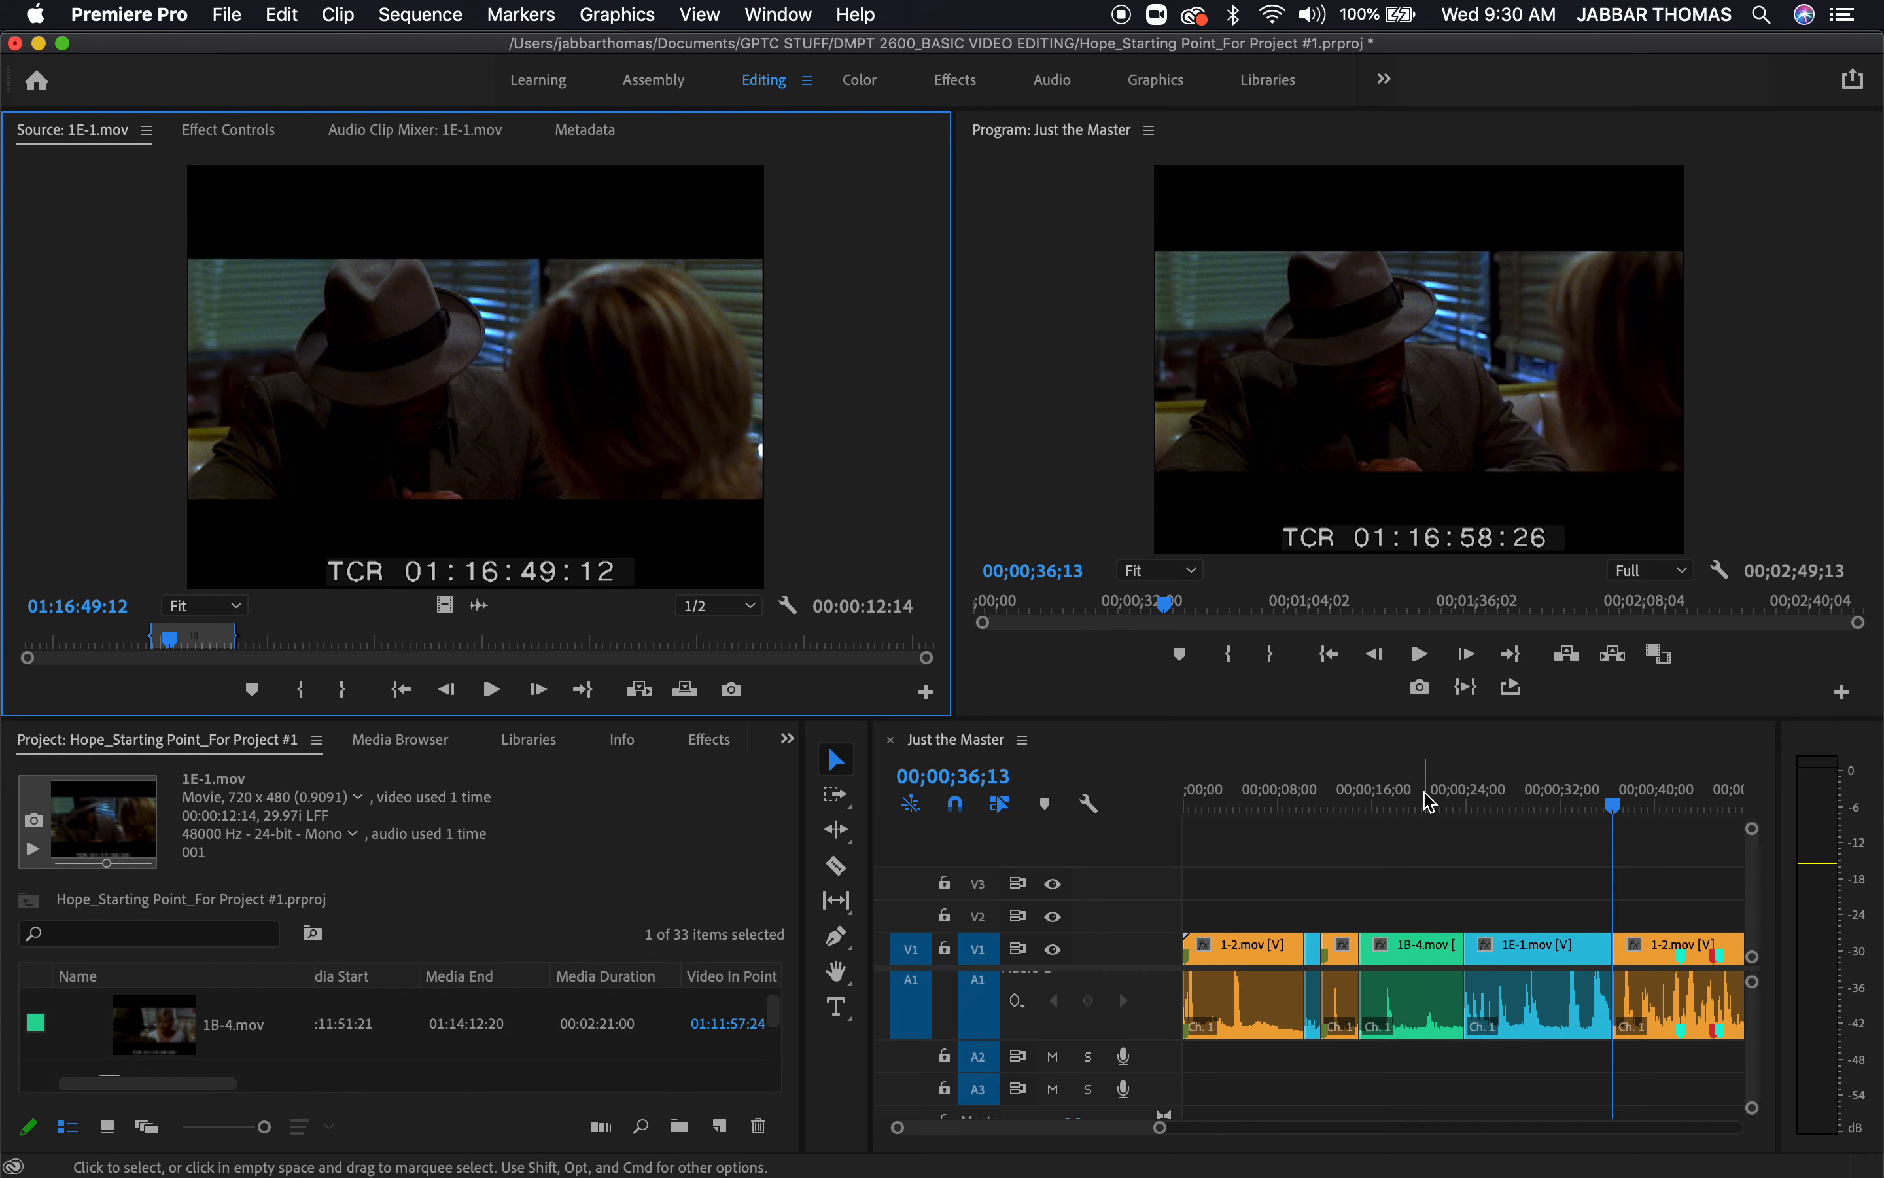
Play the sequence from 00;00;19;26 in 1B-4.mov into 1E-1.mov, enlarging the program view to full panel size
click(1427, 788)
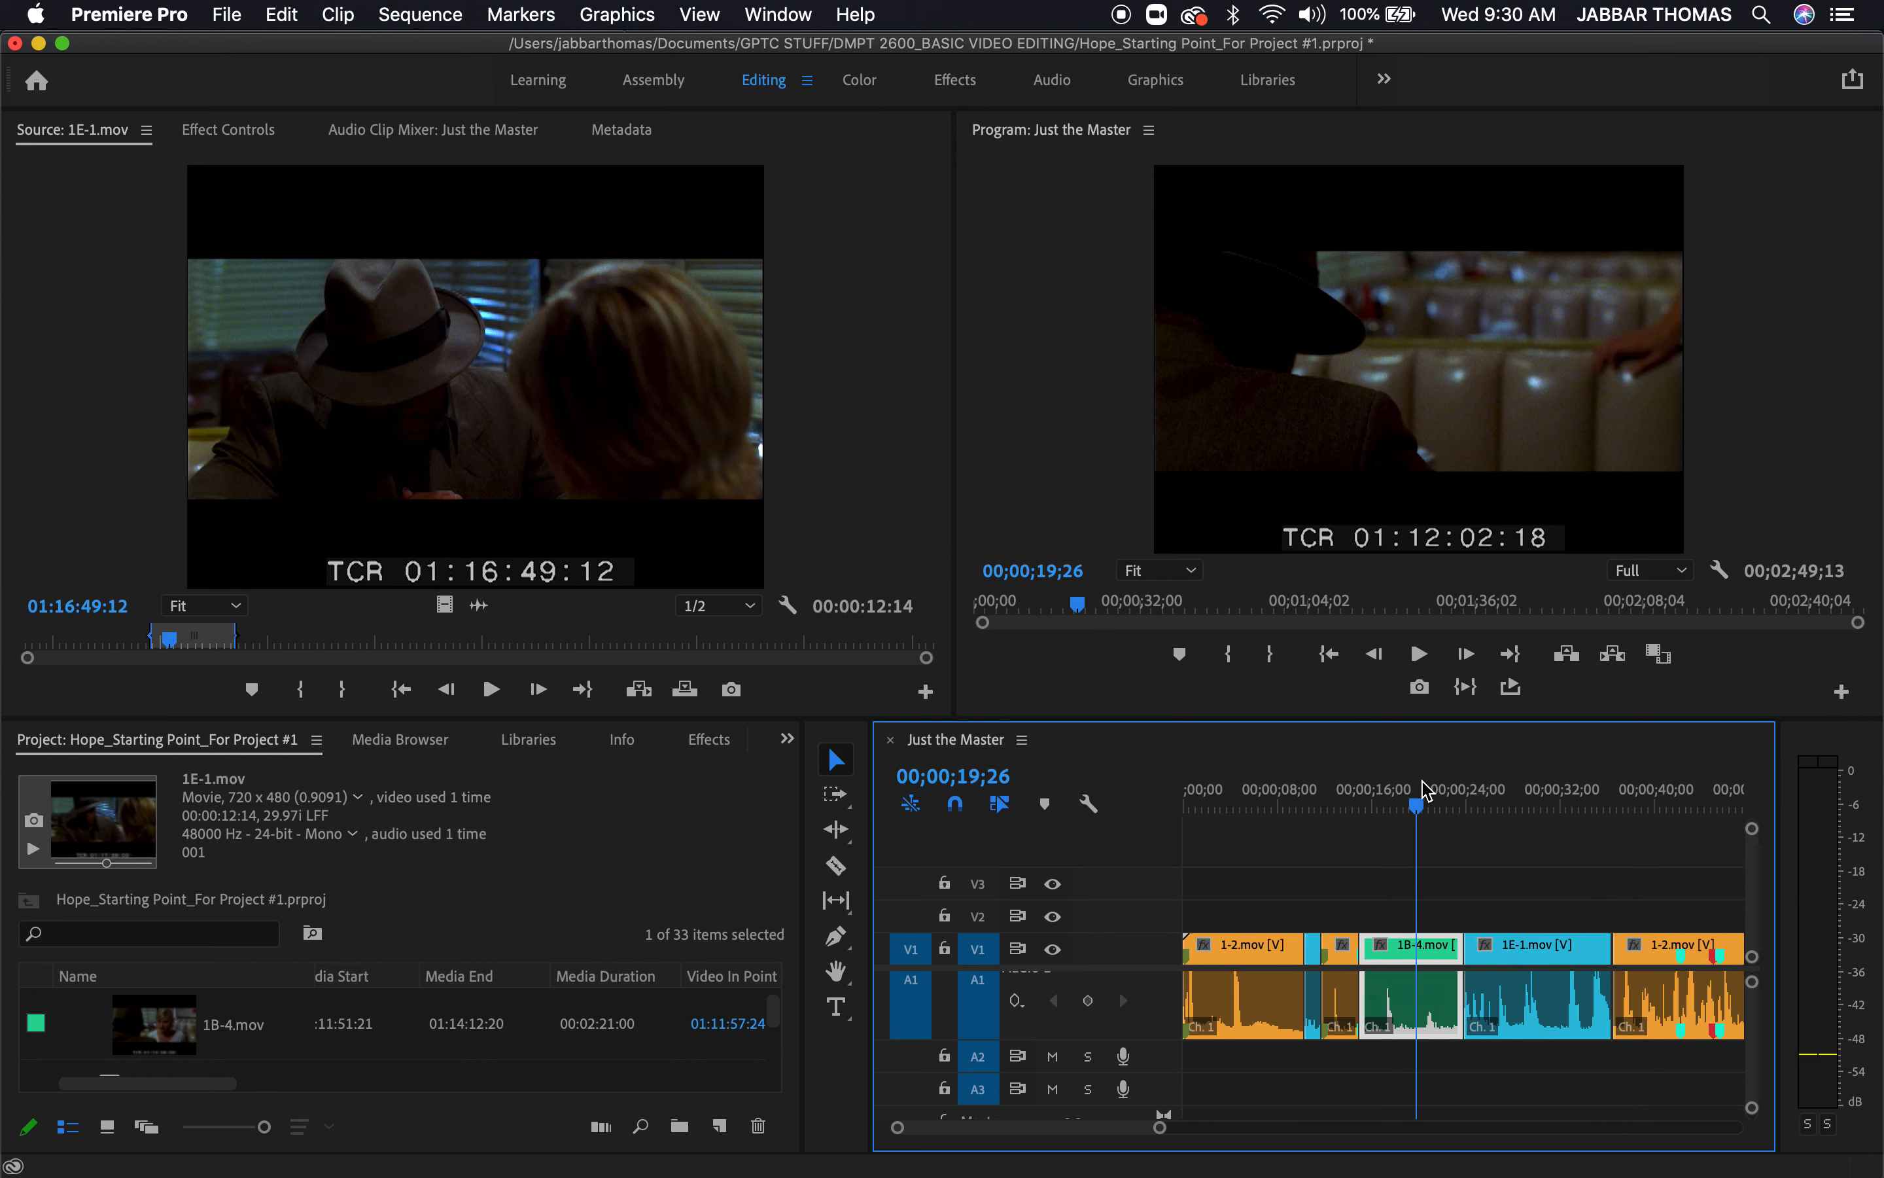
key(space)
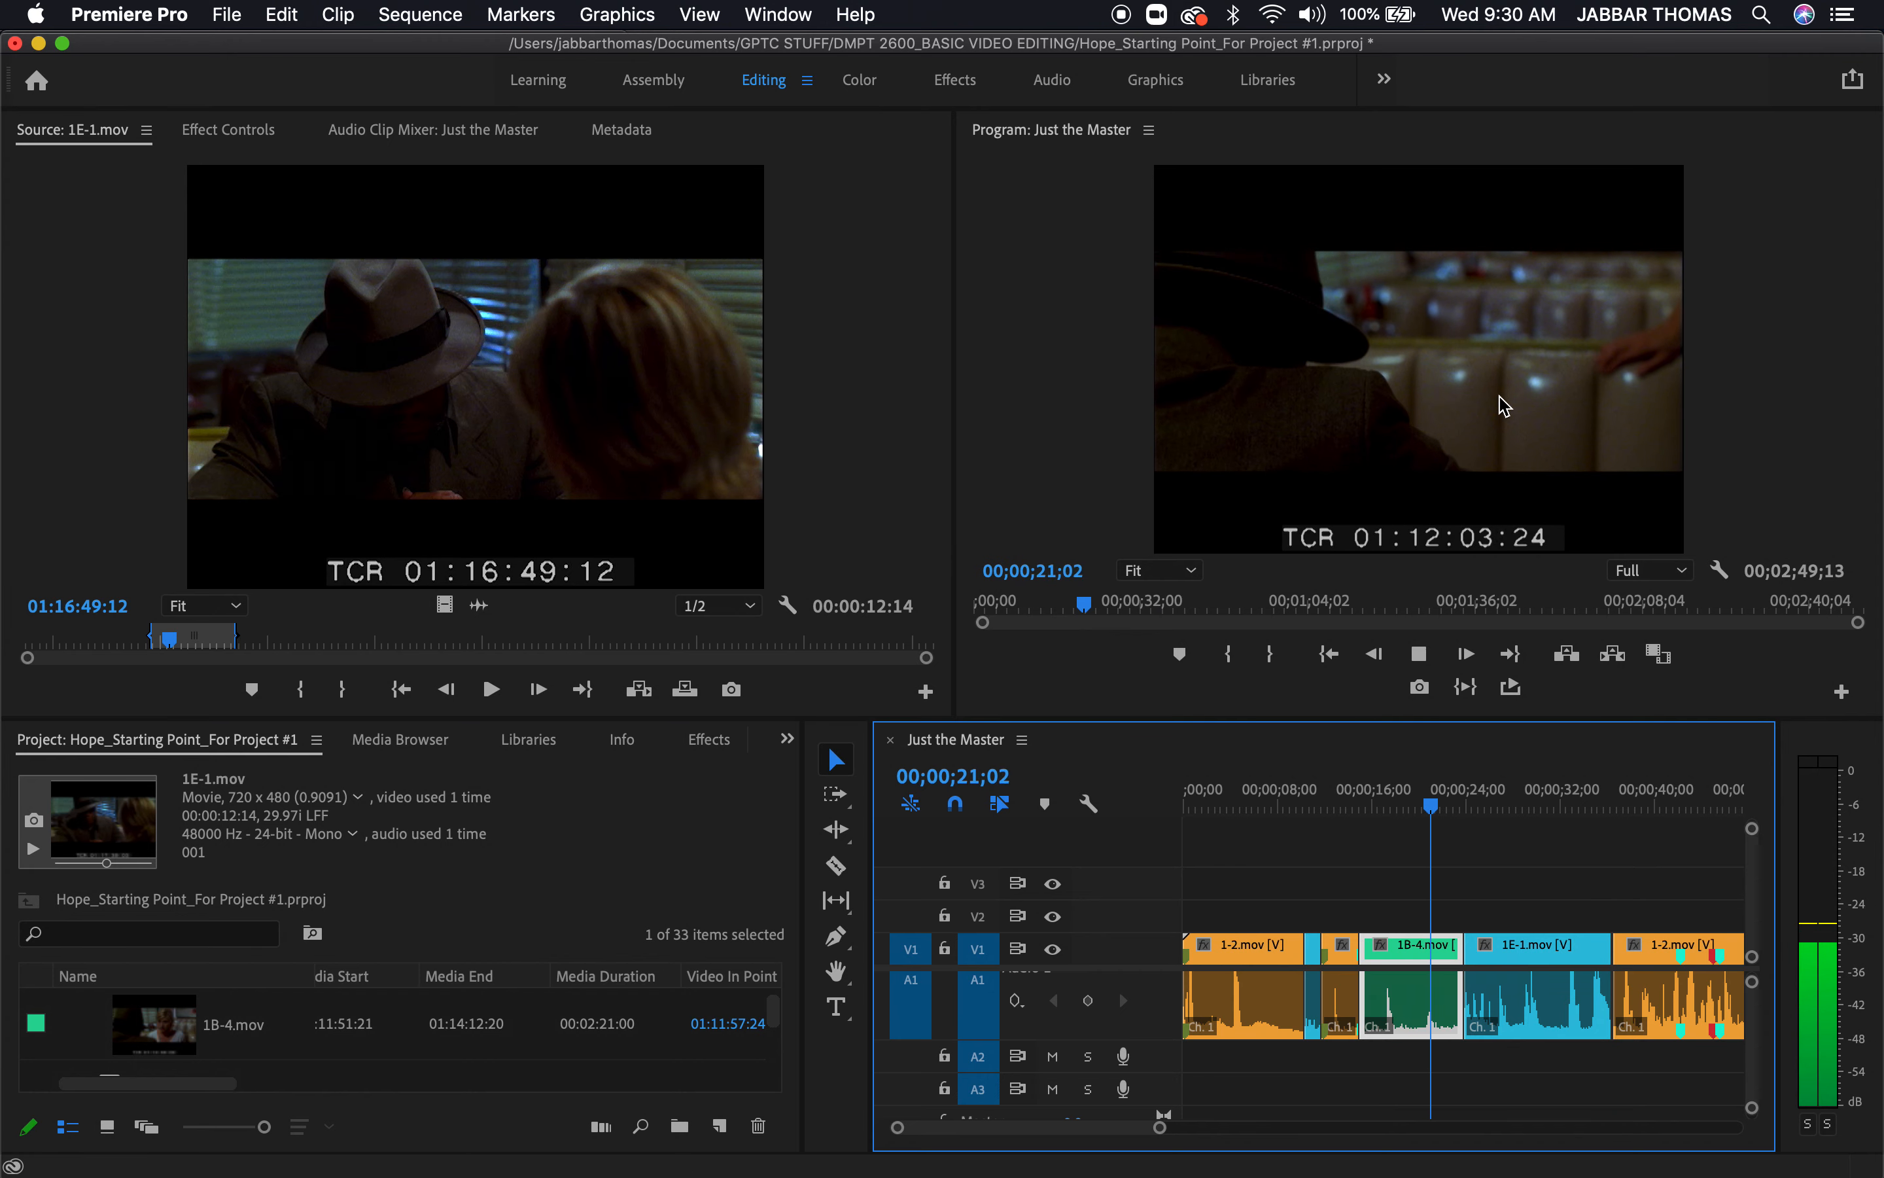
key(grave)
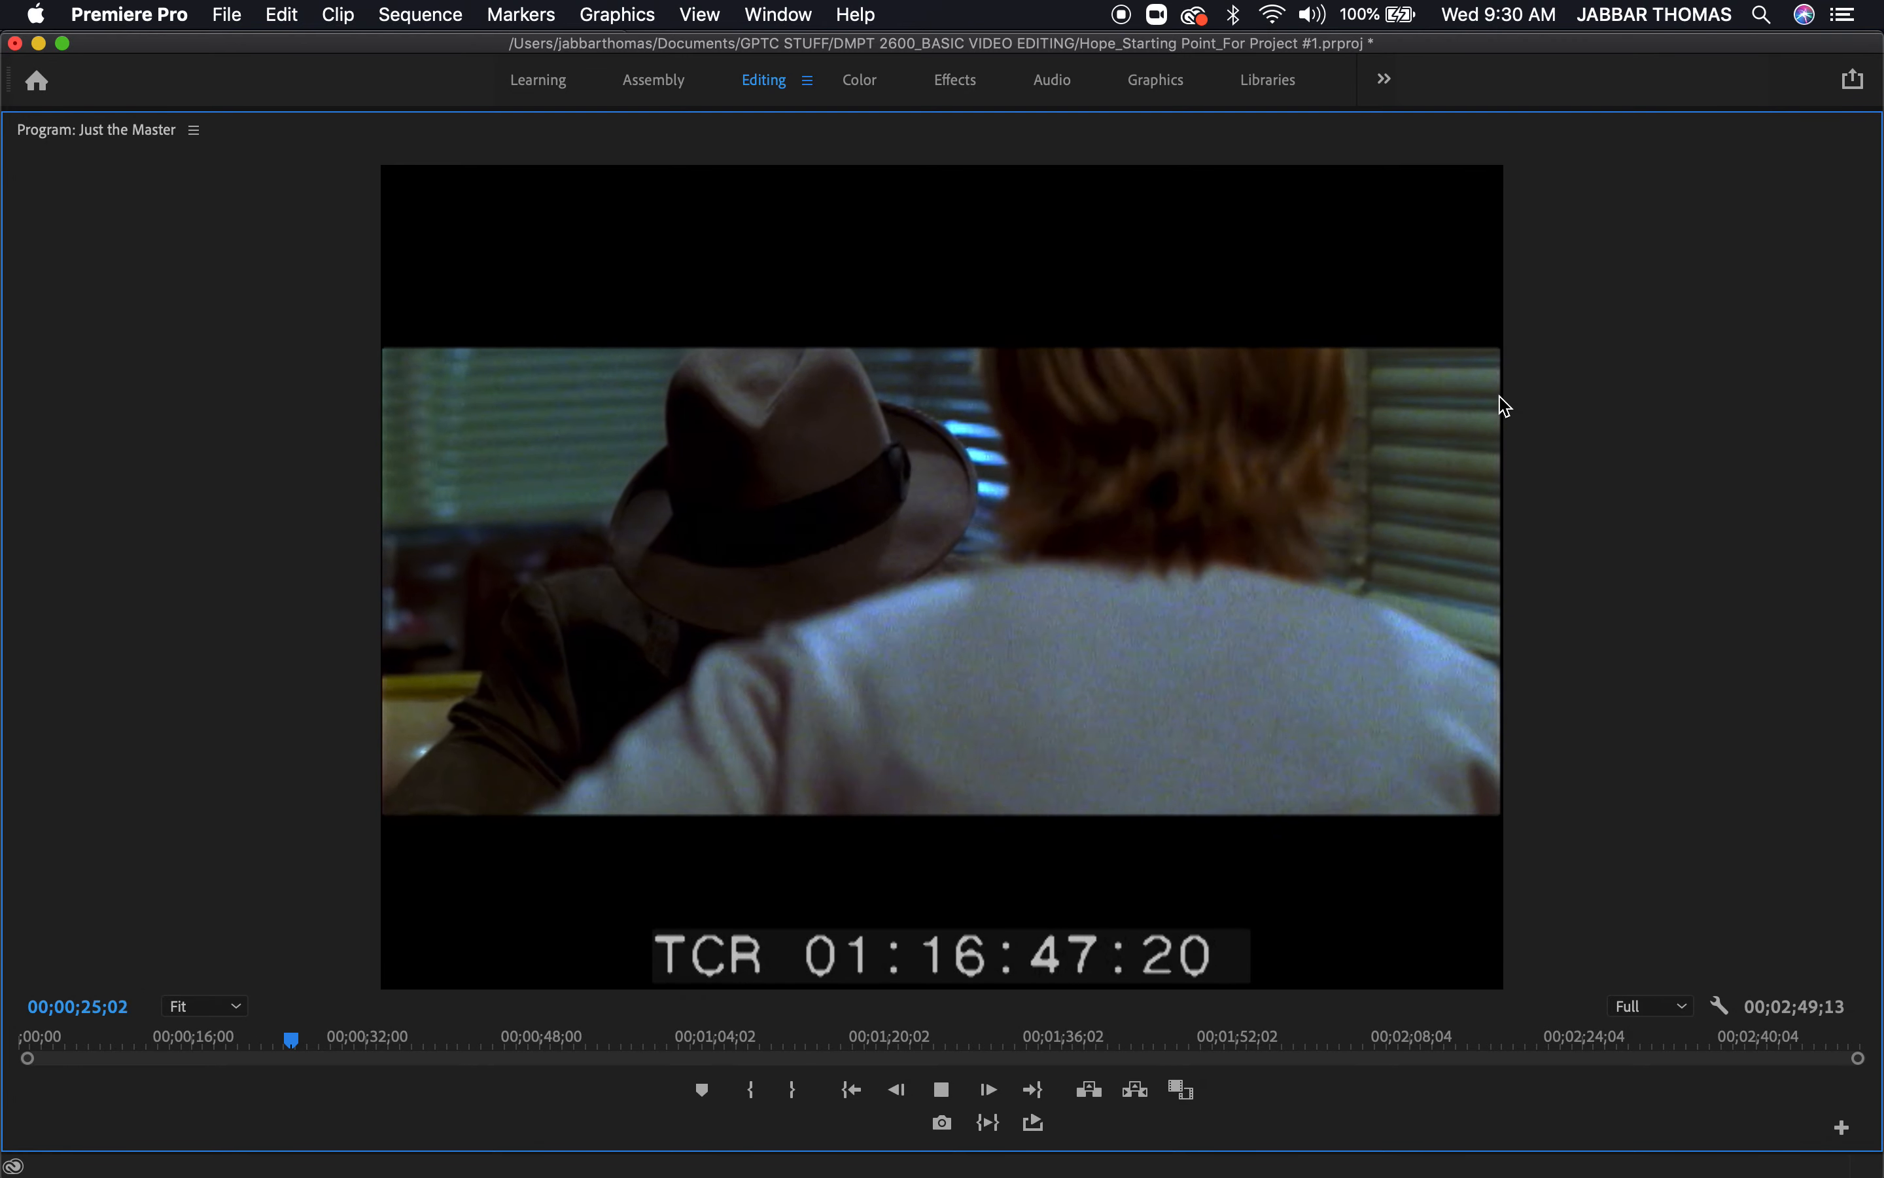
key(space)
key(grave)
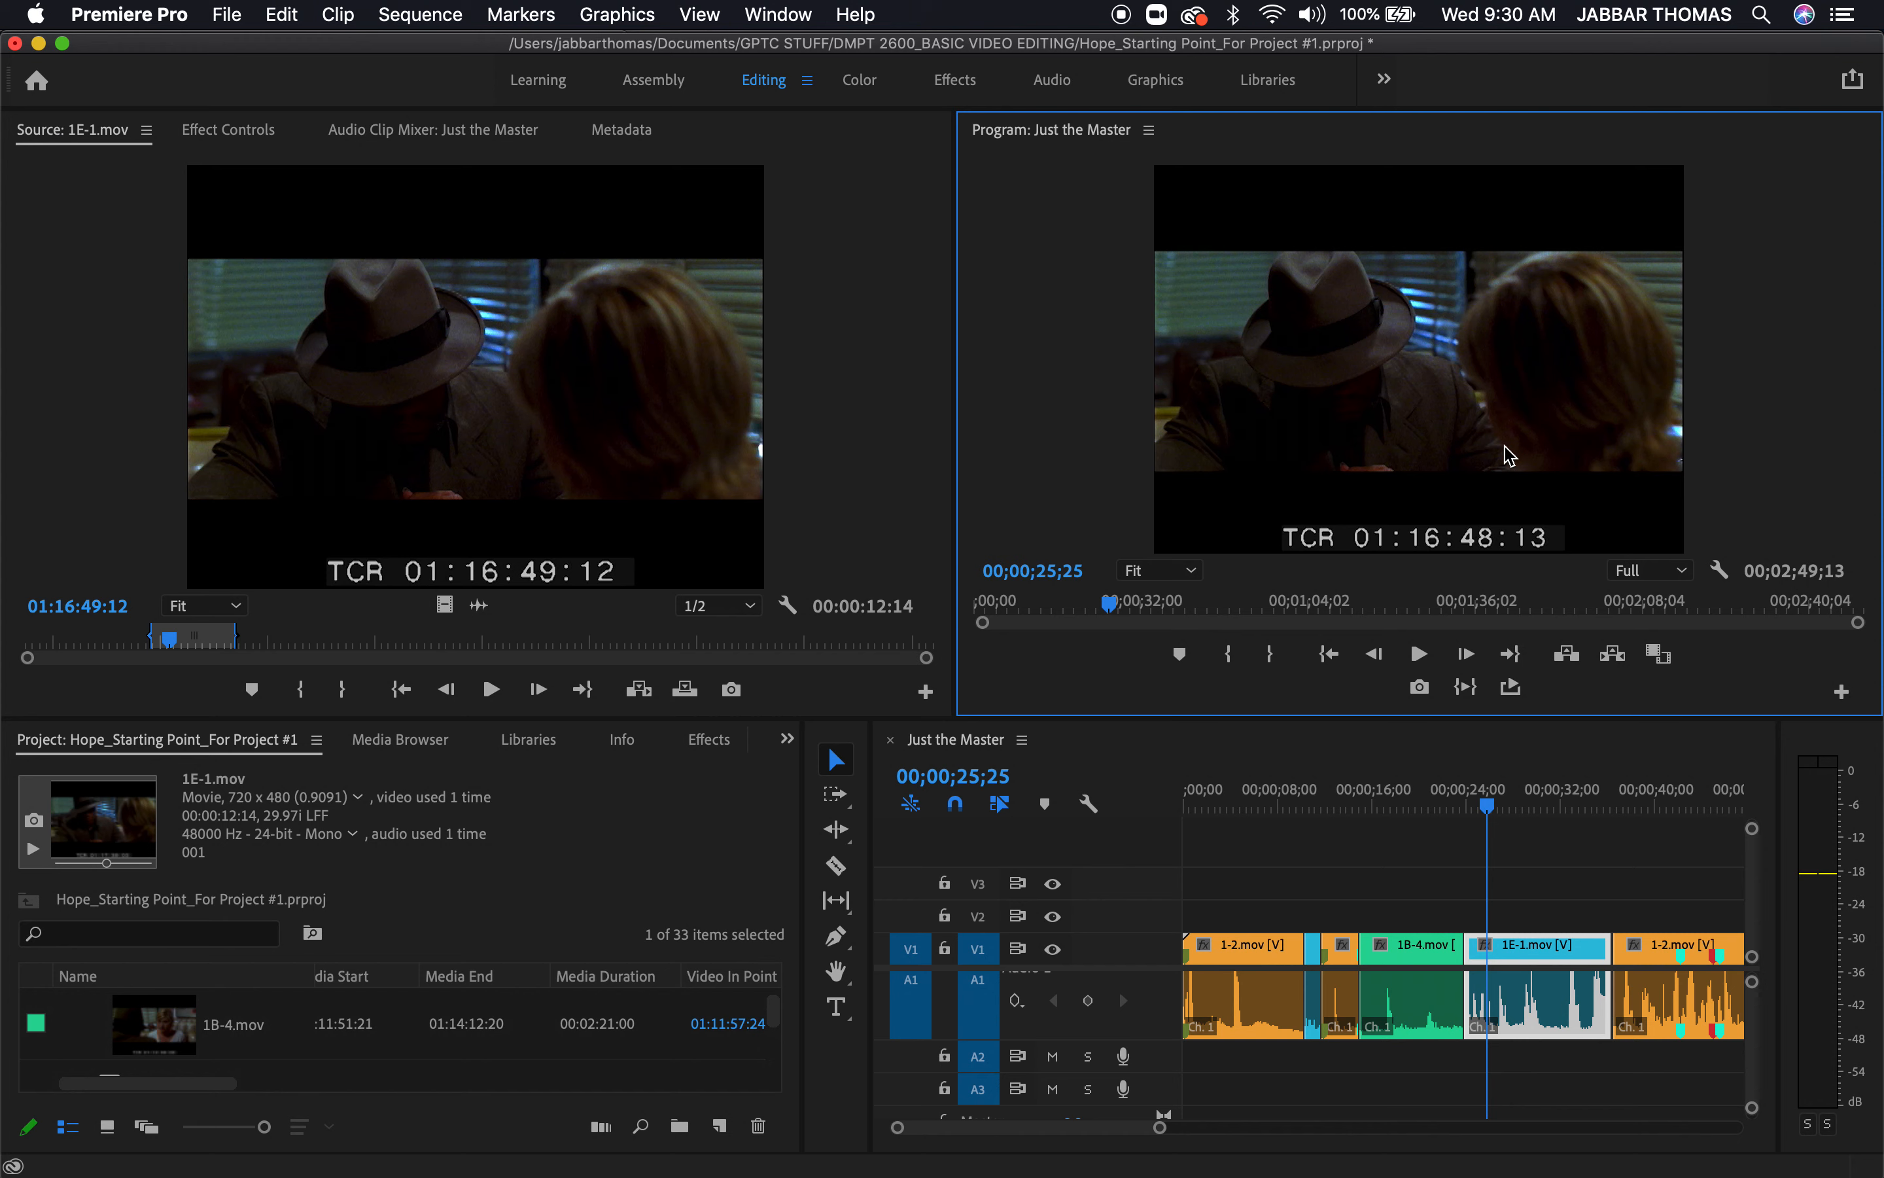
Ripple-trim the start of the 1E-1.mov section after 1B-4.mov earlier, extending the sequence to 00;02;51;06
mouse_move(1480, 801)
mouse_down()
mouse_move(1442, 801)
mouse_move(1468, 807)
mouse_up()
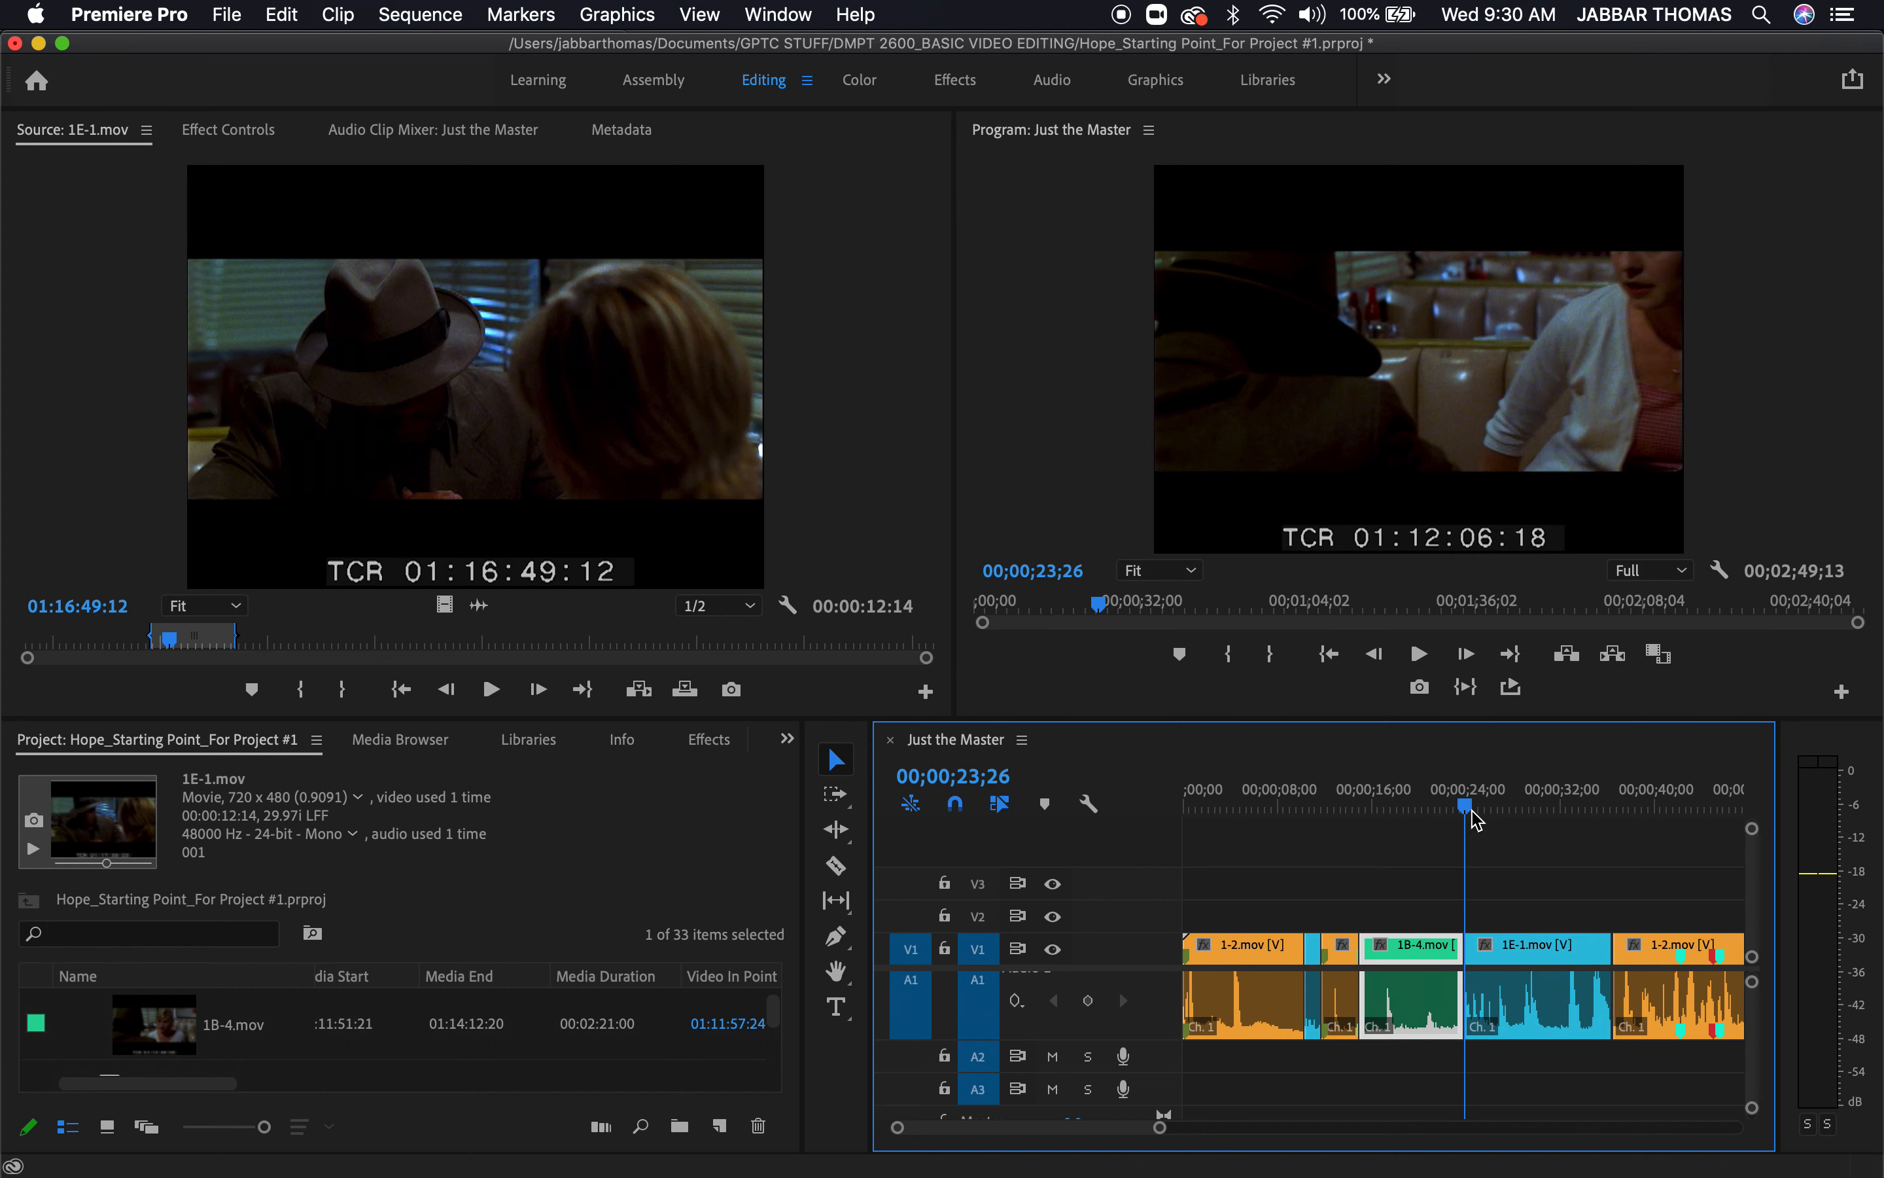
click(1543, 882)
key(b)
drag(1471, 945, 1452, 948)
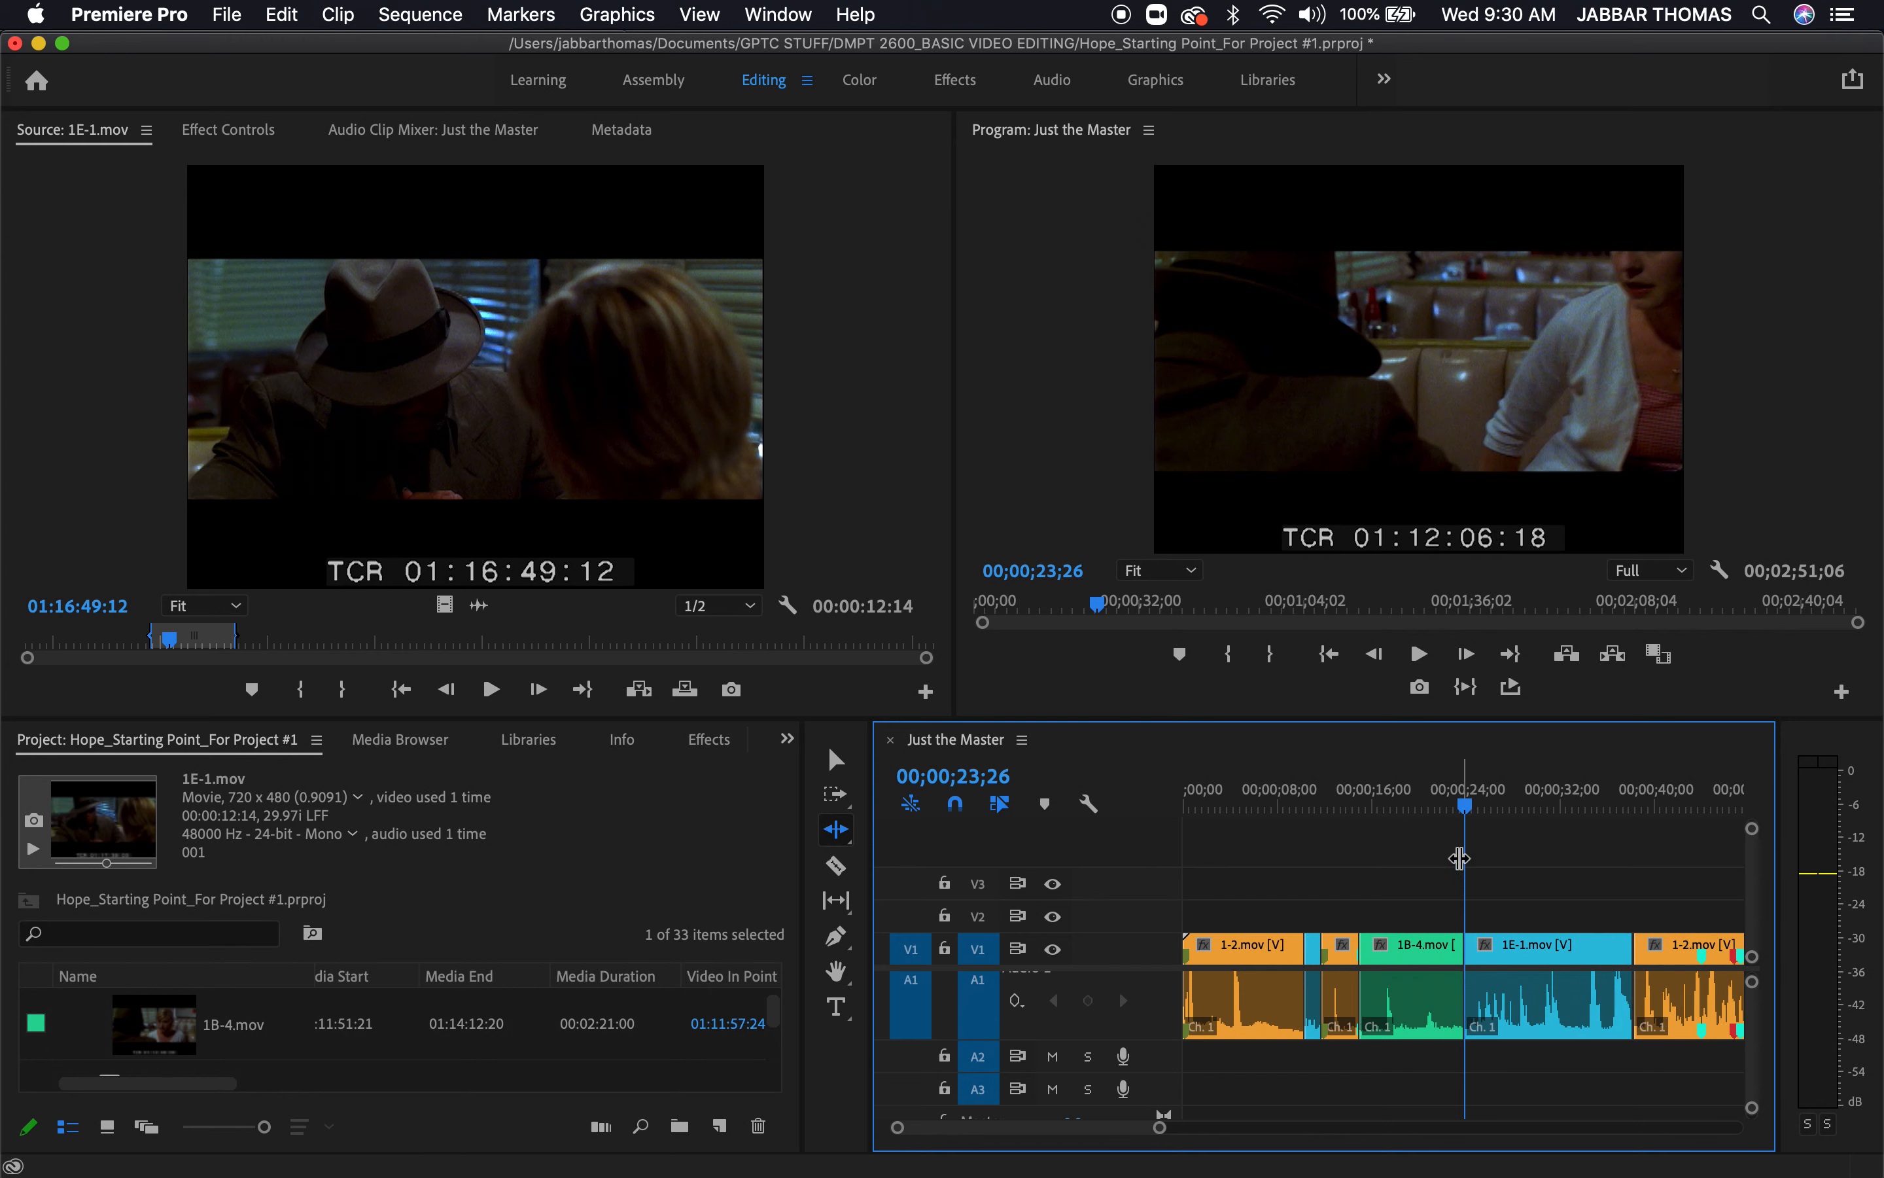
Play the cut from the end of 1B-4.mov into the extended 1E-1.mov section
click(1437, 801)
key(space)
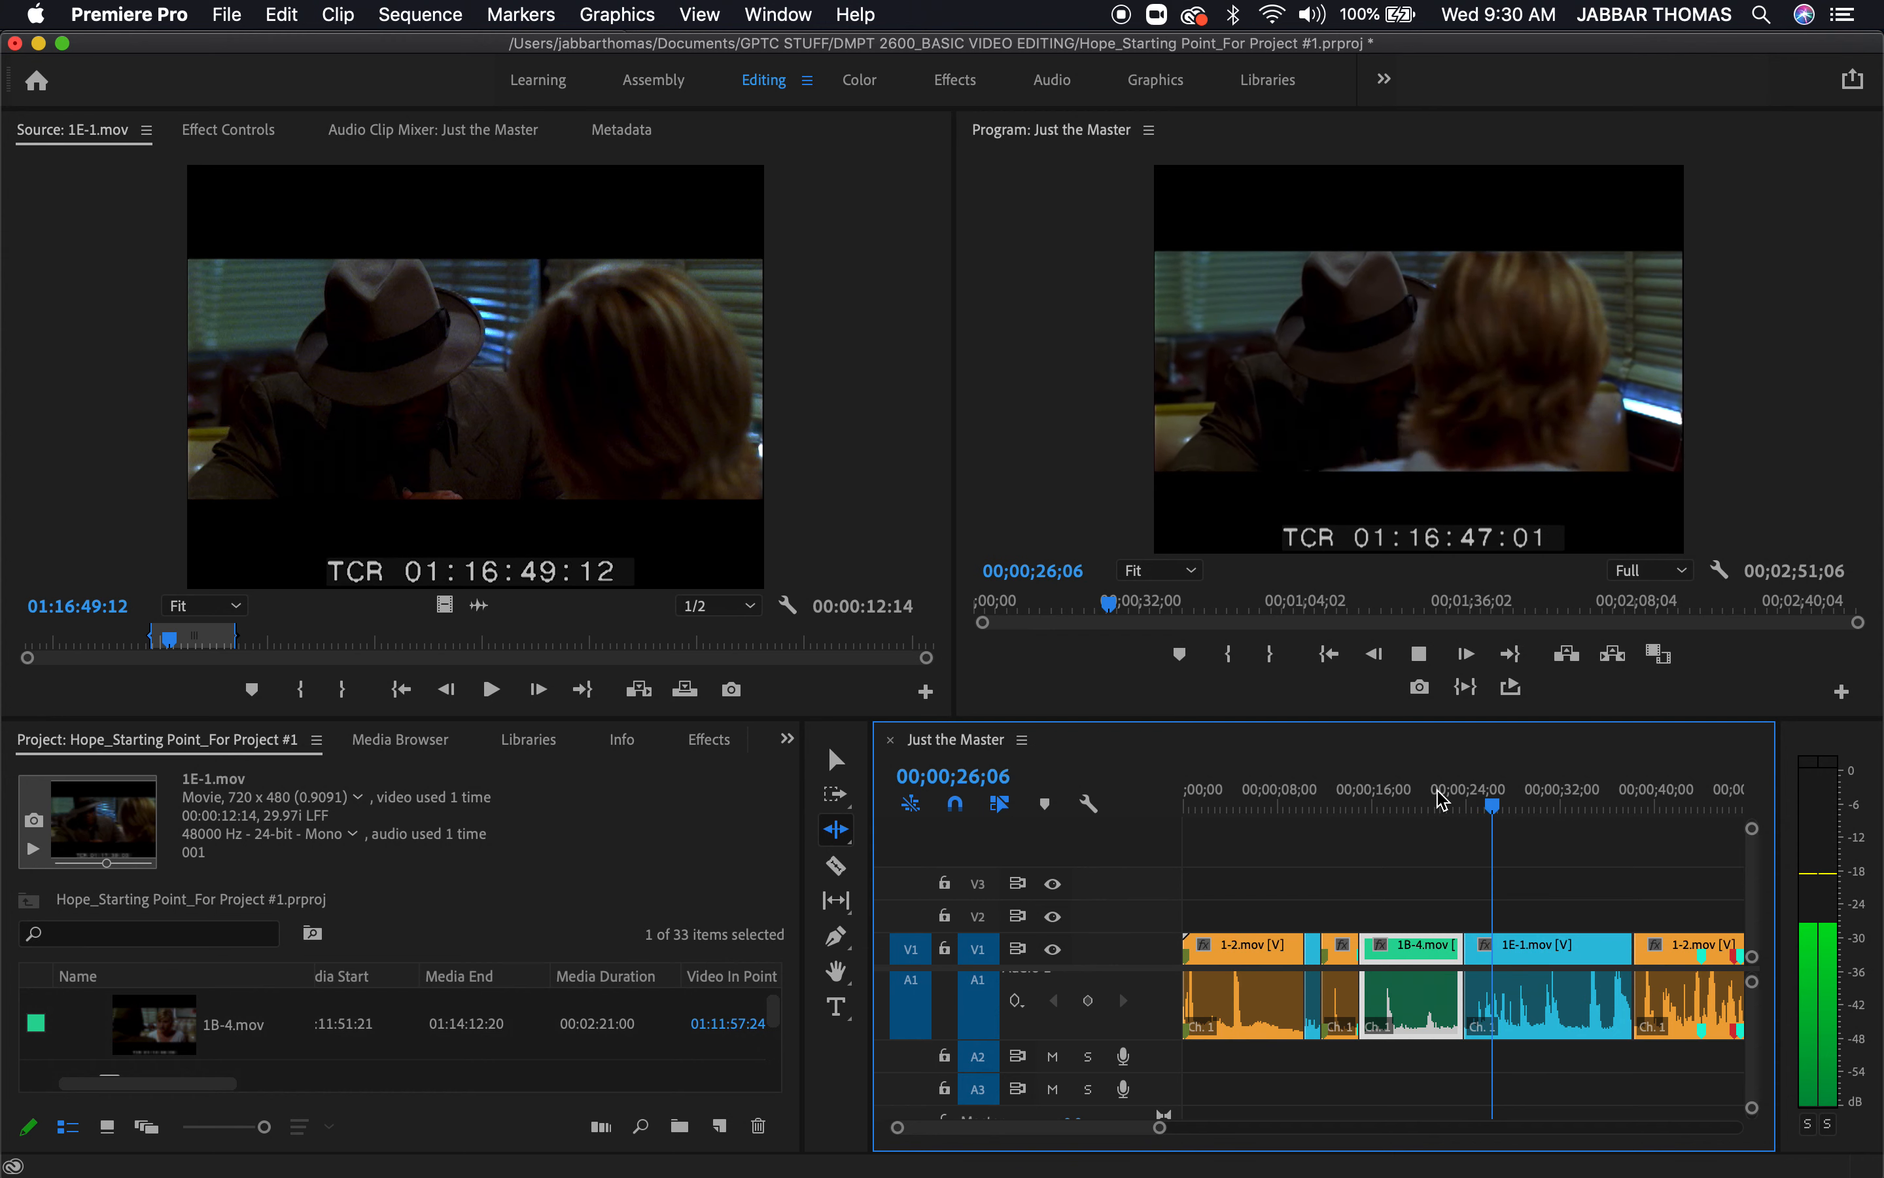
key(space)
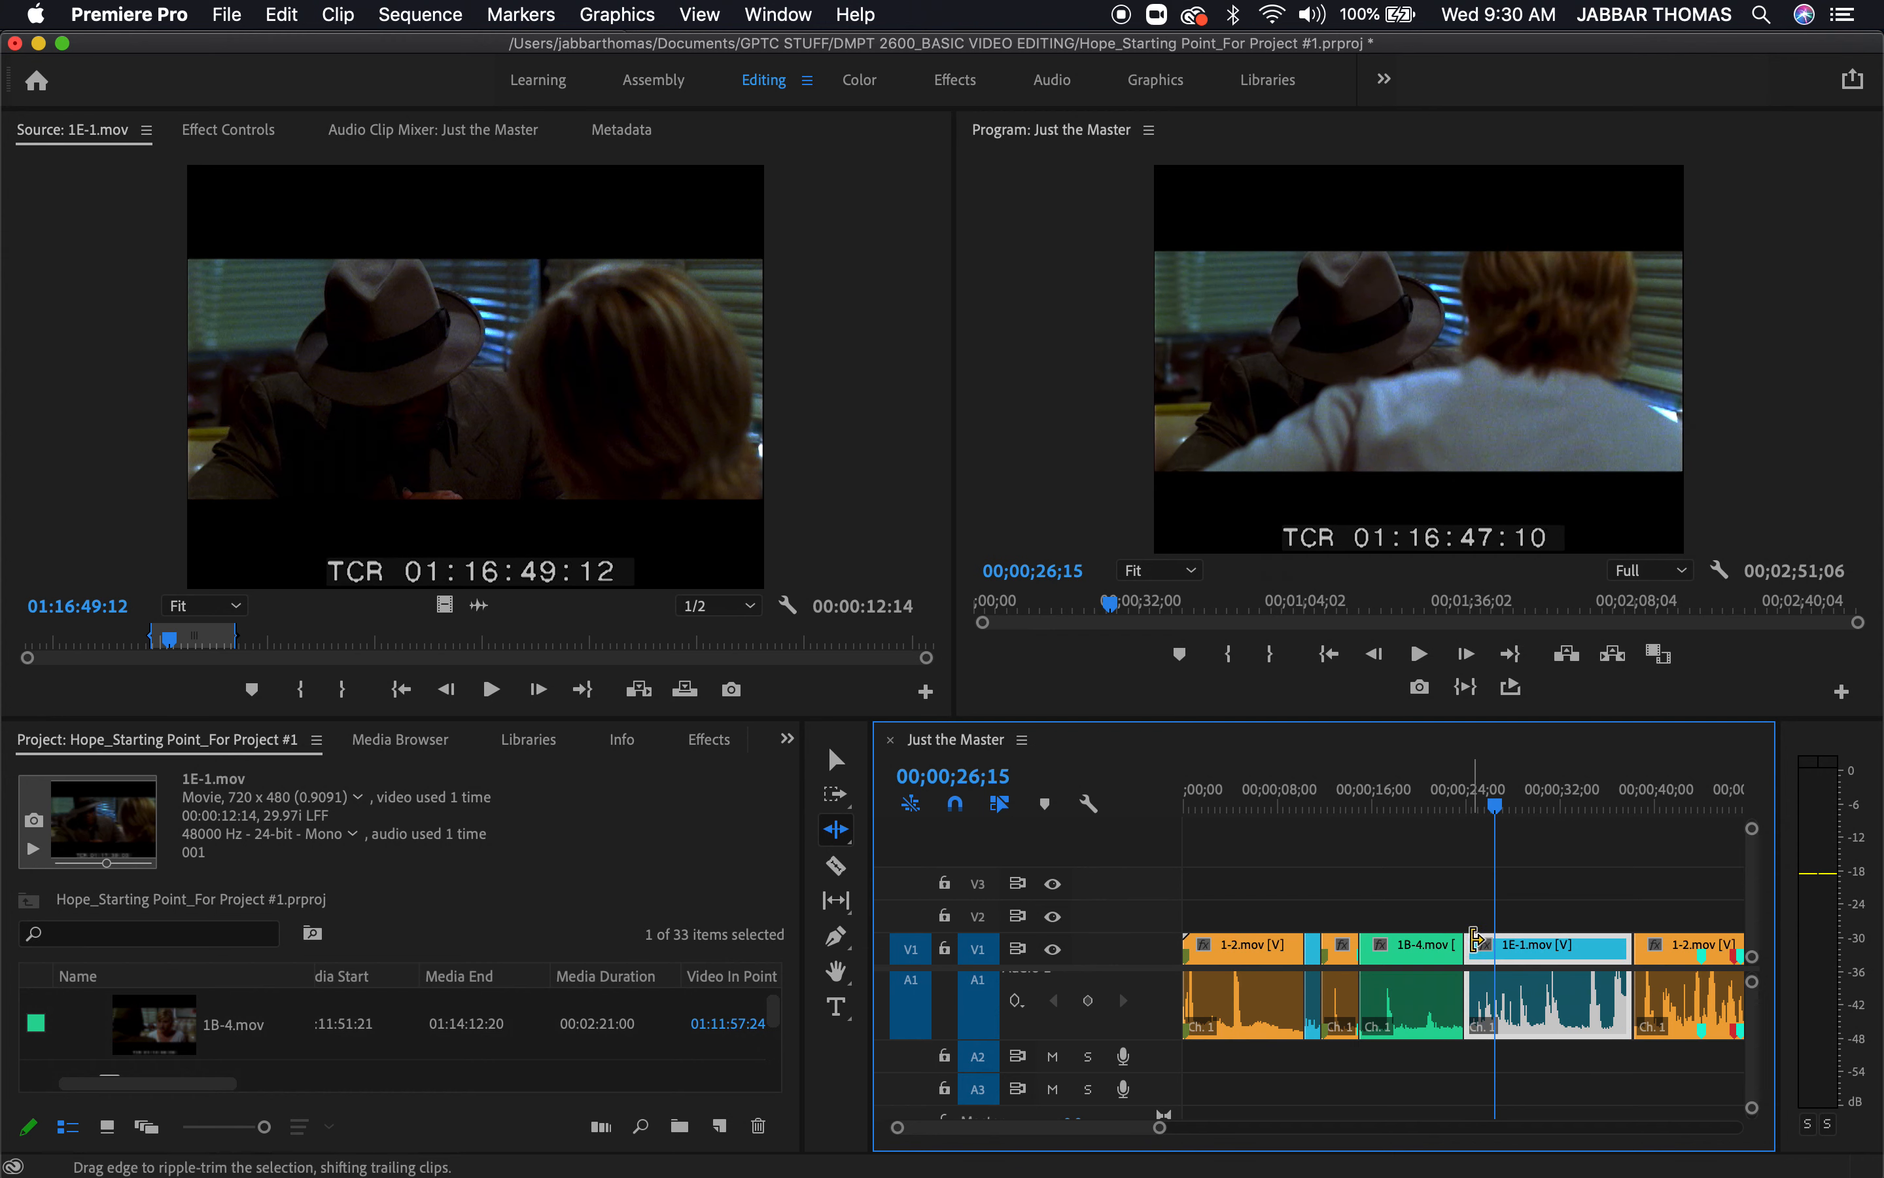
Try ripple-trimming the start of 1E-1.mov later, shortening the sequence to 00;02;47;23, and play across the cut
drag(1474, 940, 1511, 948)
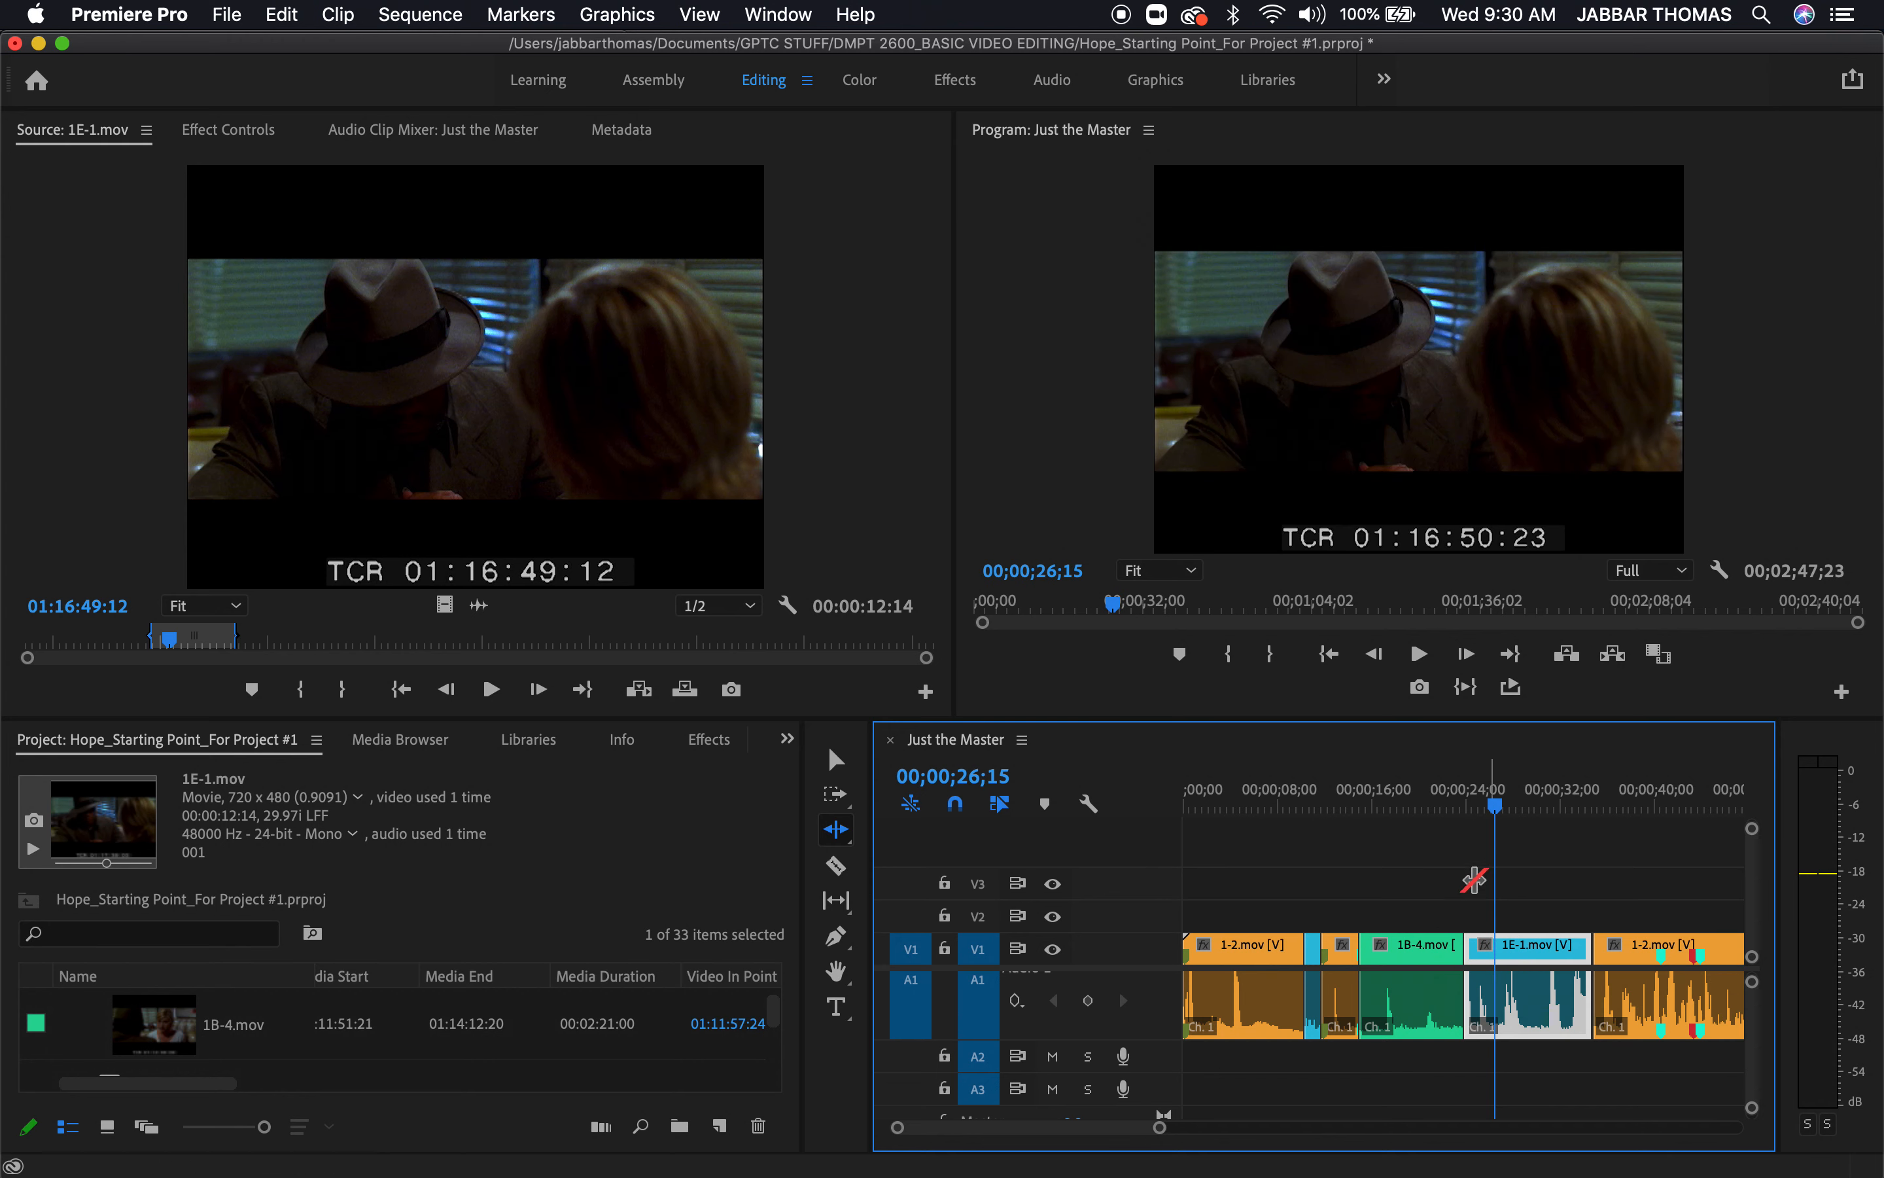
click(1446, 802)
key(space)
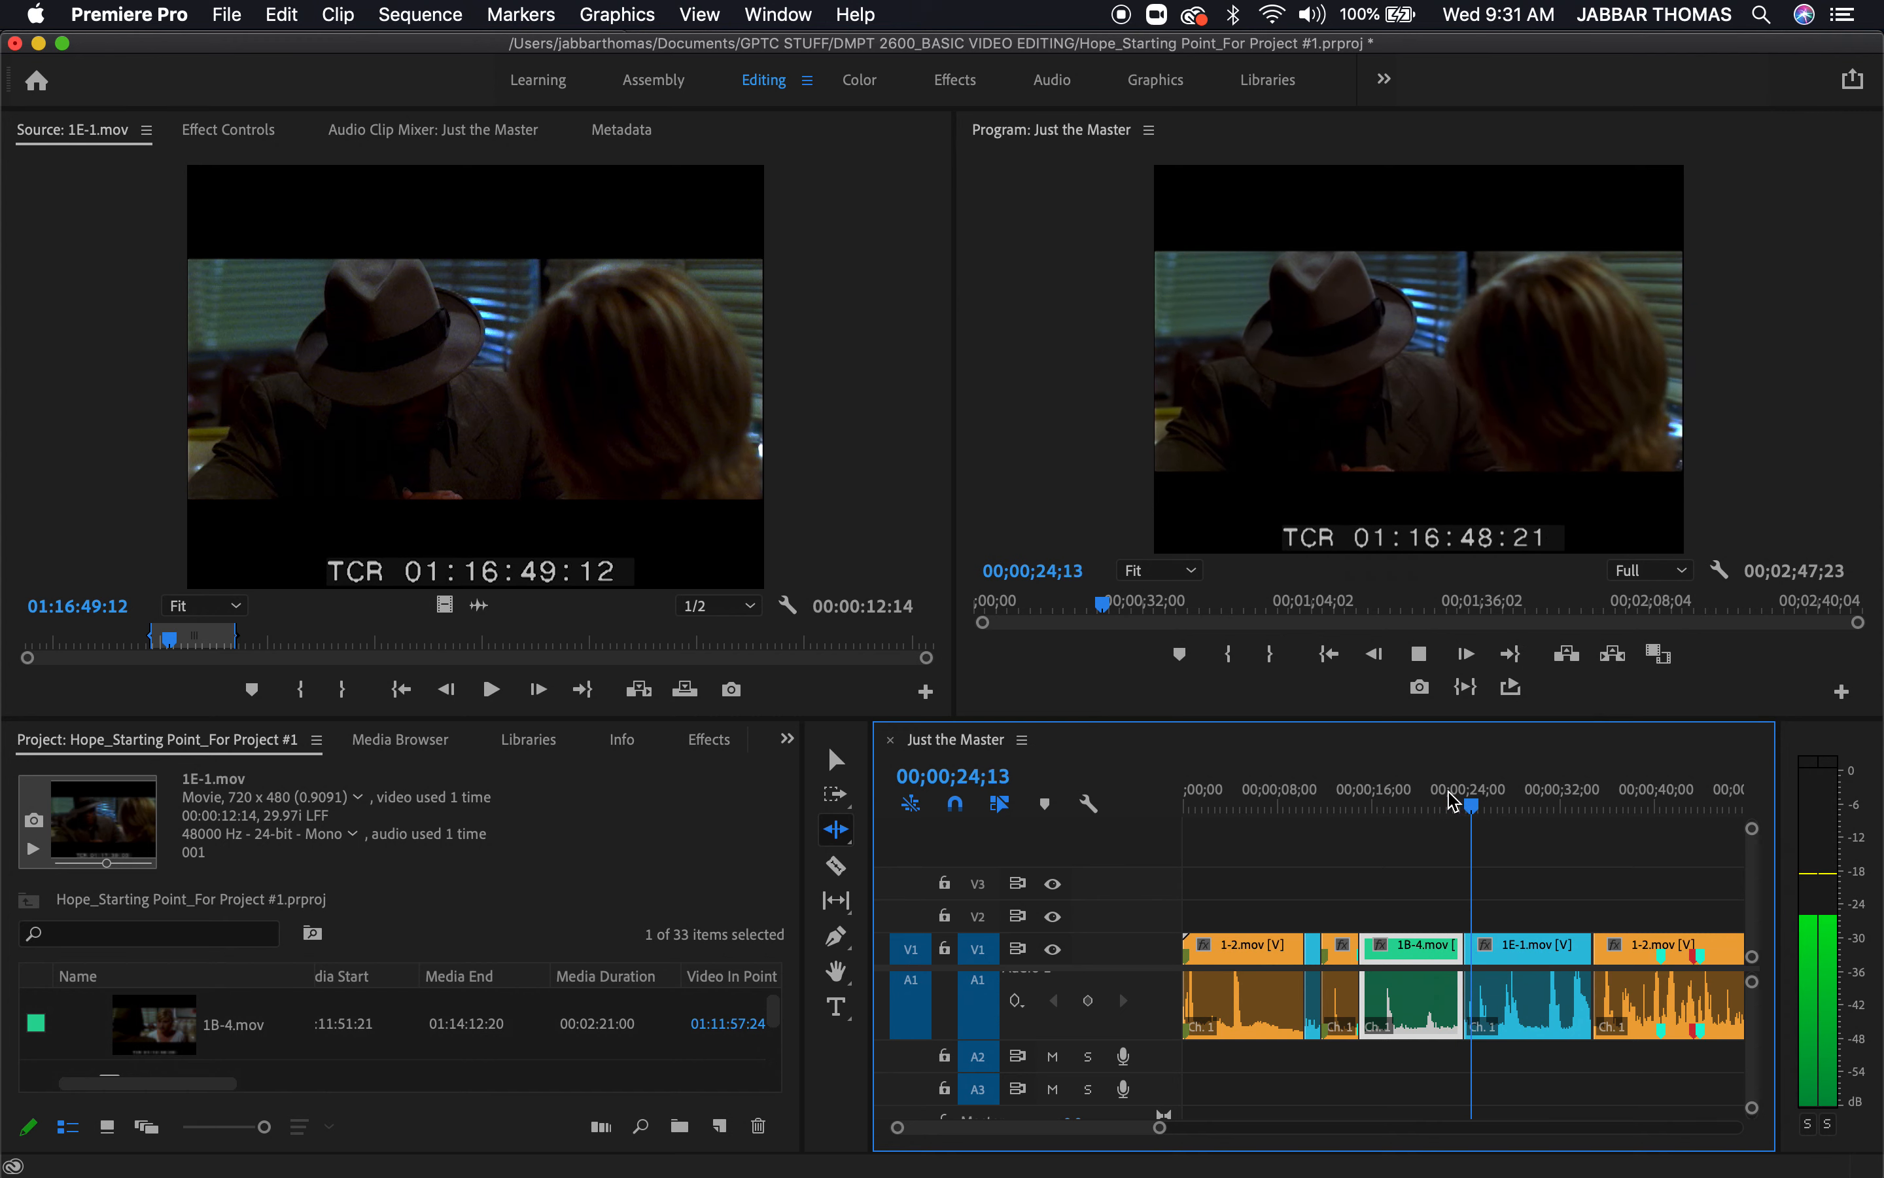
key(space)
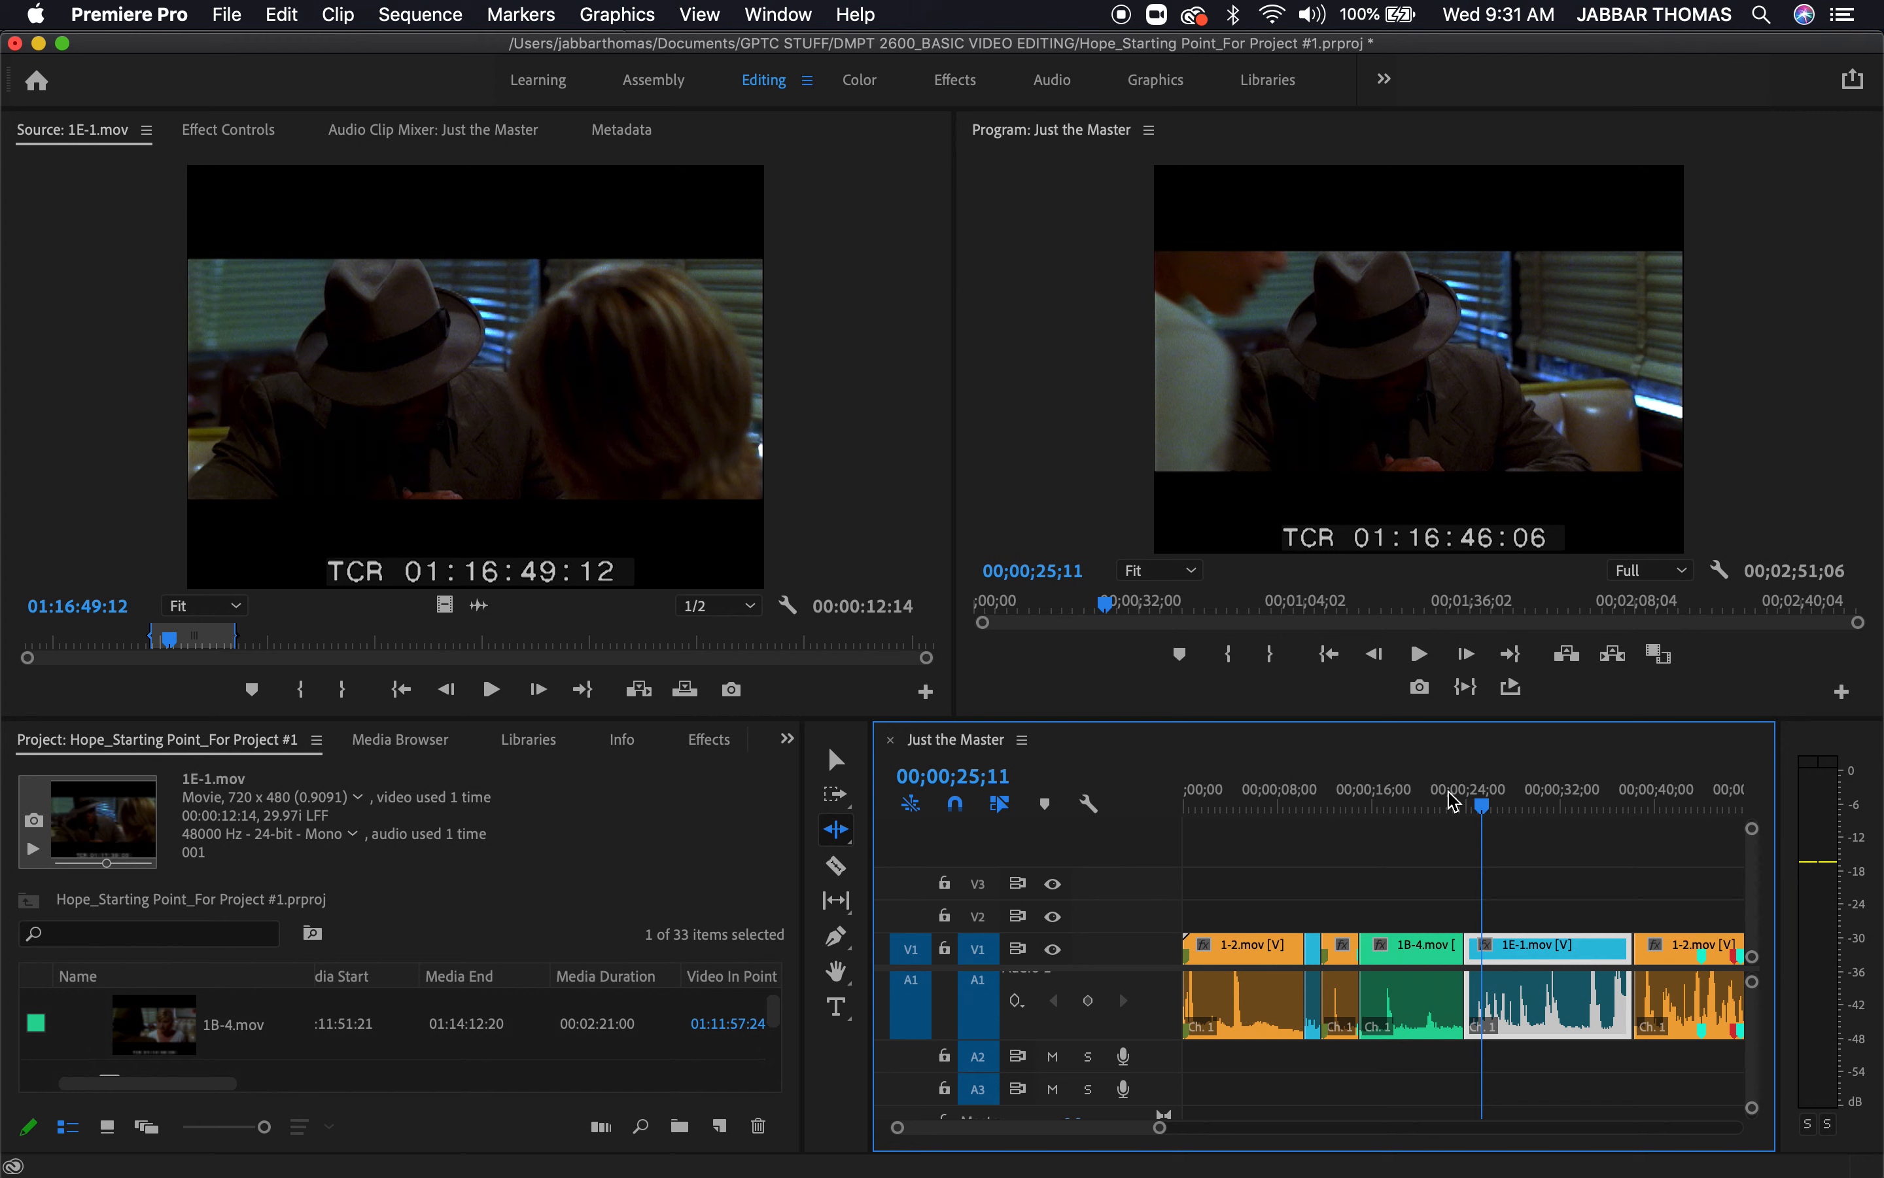
Use a rolling edit to move the cut between 1B-4.mov and 1E-1.mov later by 00;00;01;20
mouse_move(1454, 800)
mouse_down()
mouse_move(1470, 802)
mouse_move(1439, 821)
mouse_move(1471, 806)
mouse_move(1462, 828)
mouse_up()
click(844, 837)
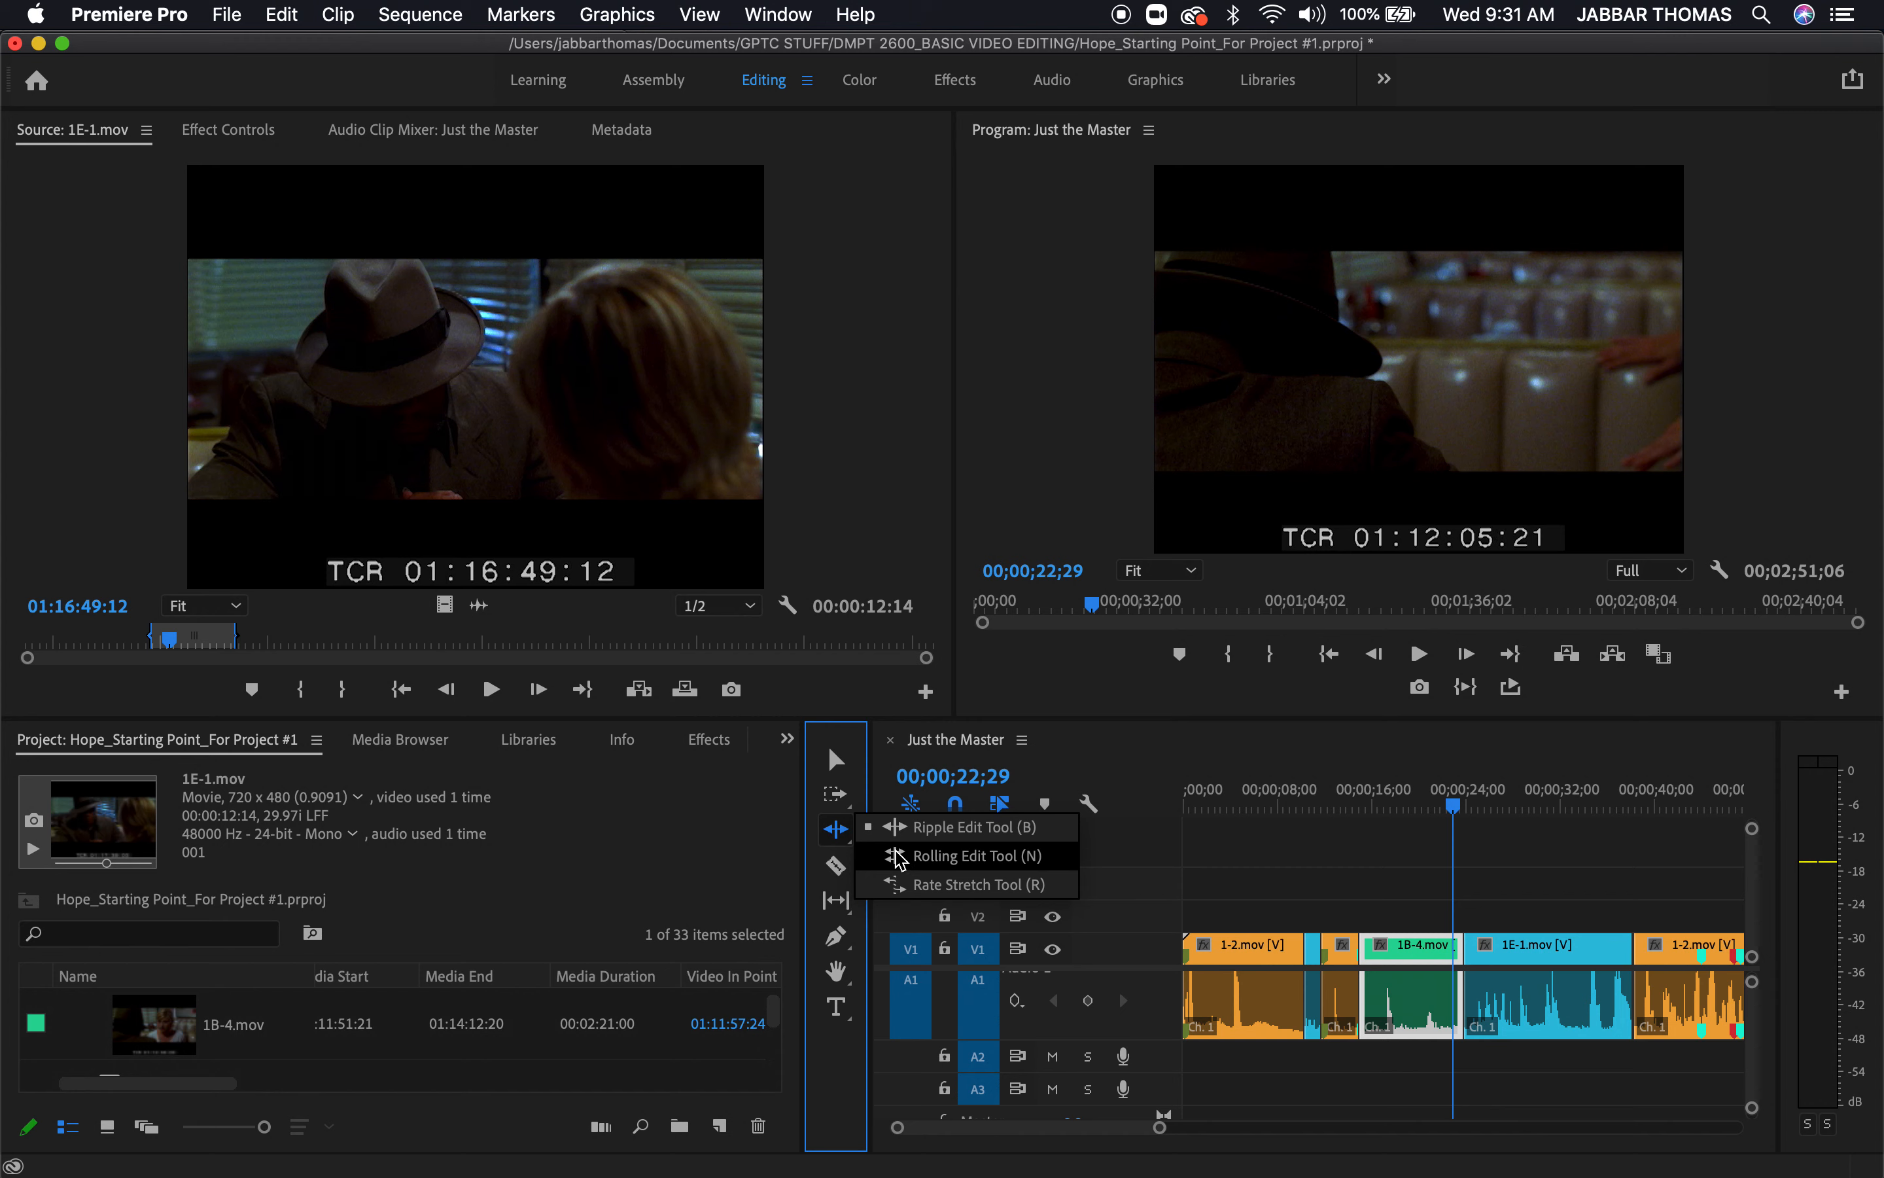
click(900, 859)
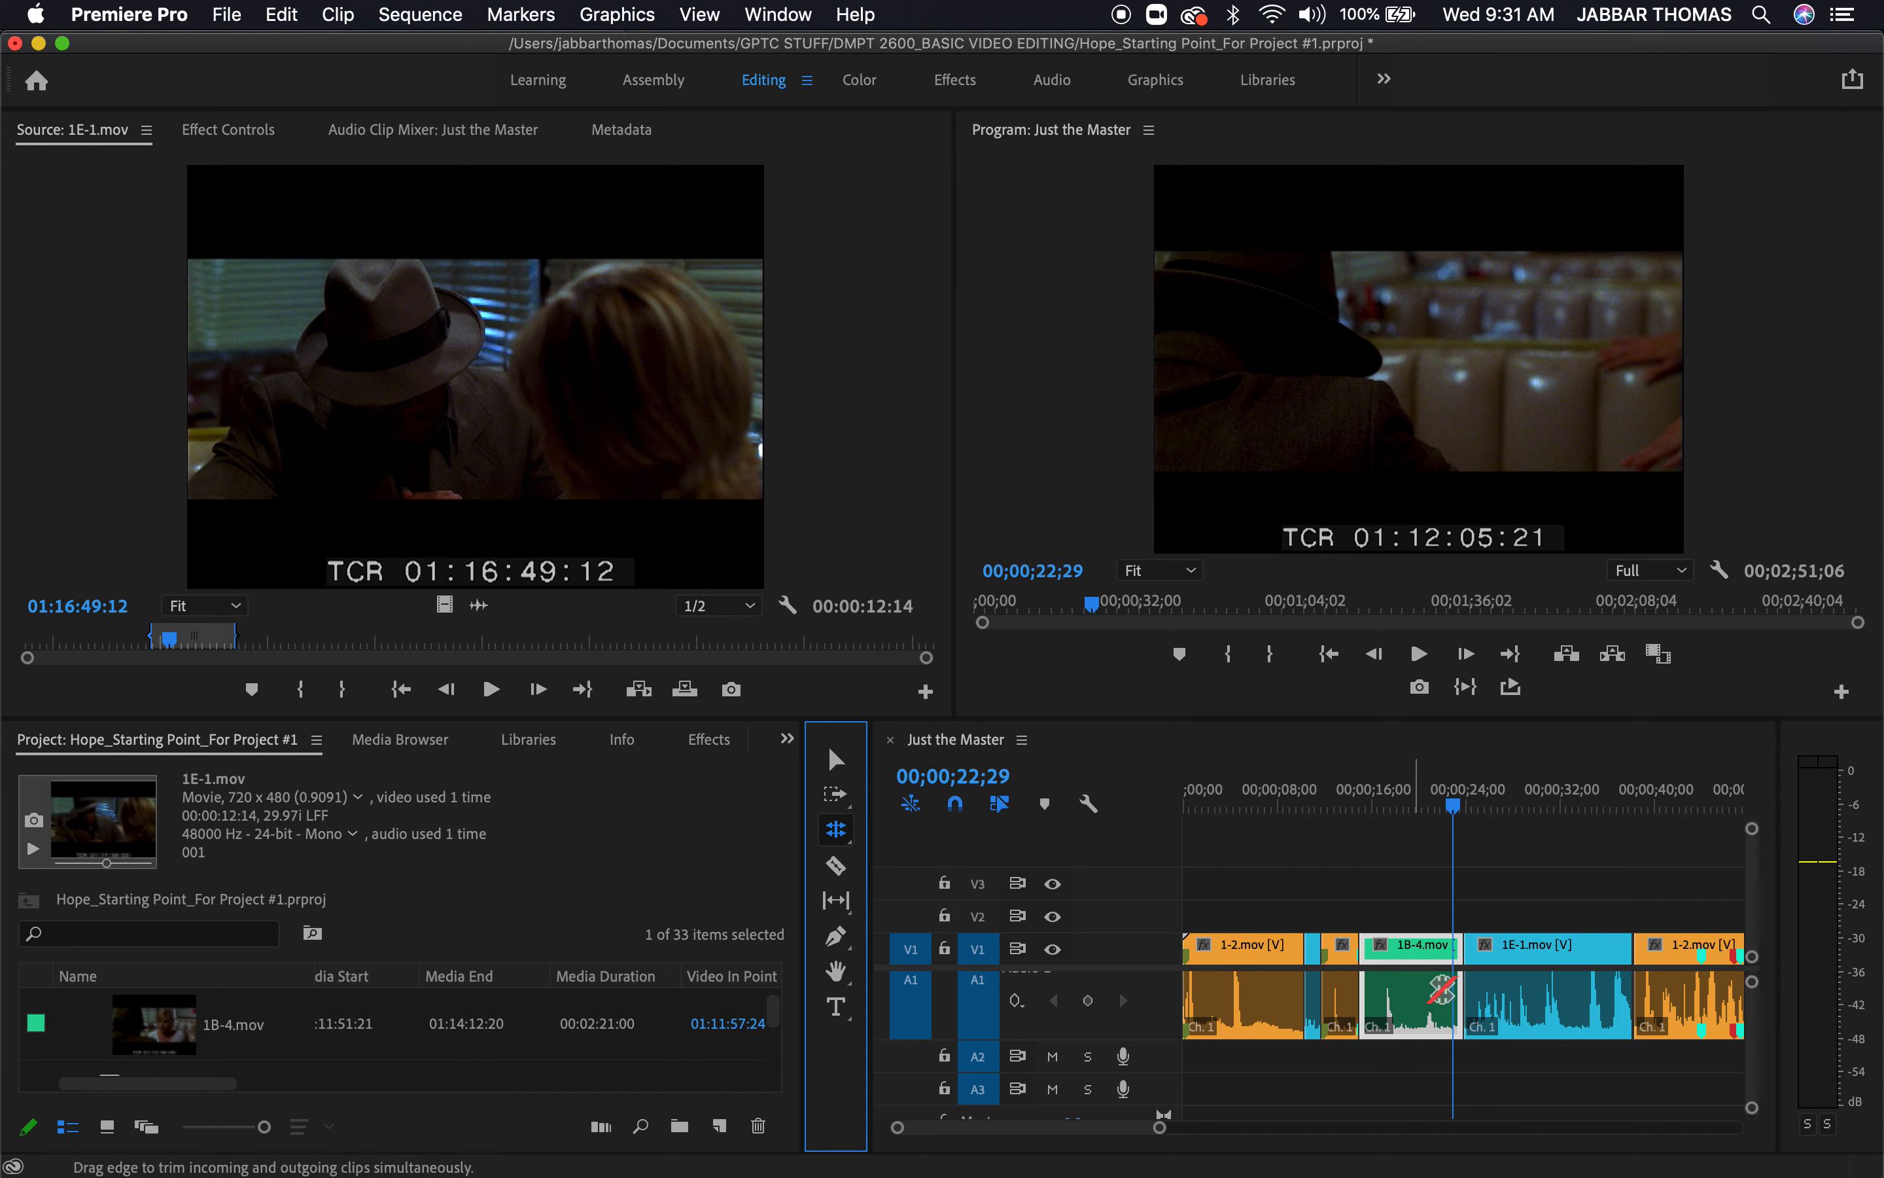
click(1463, 950)
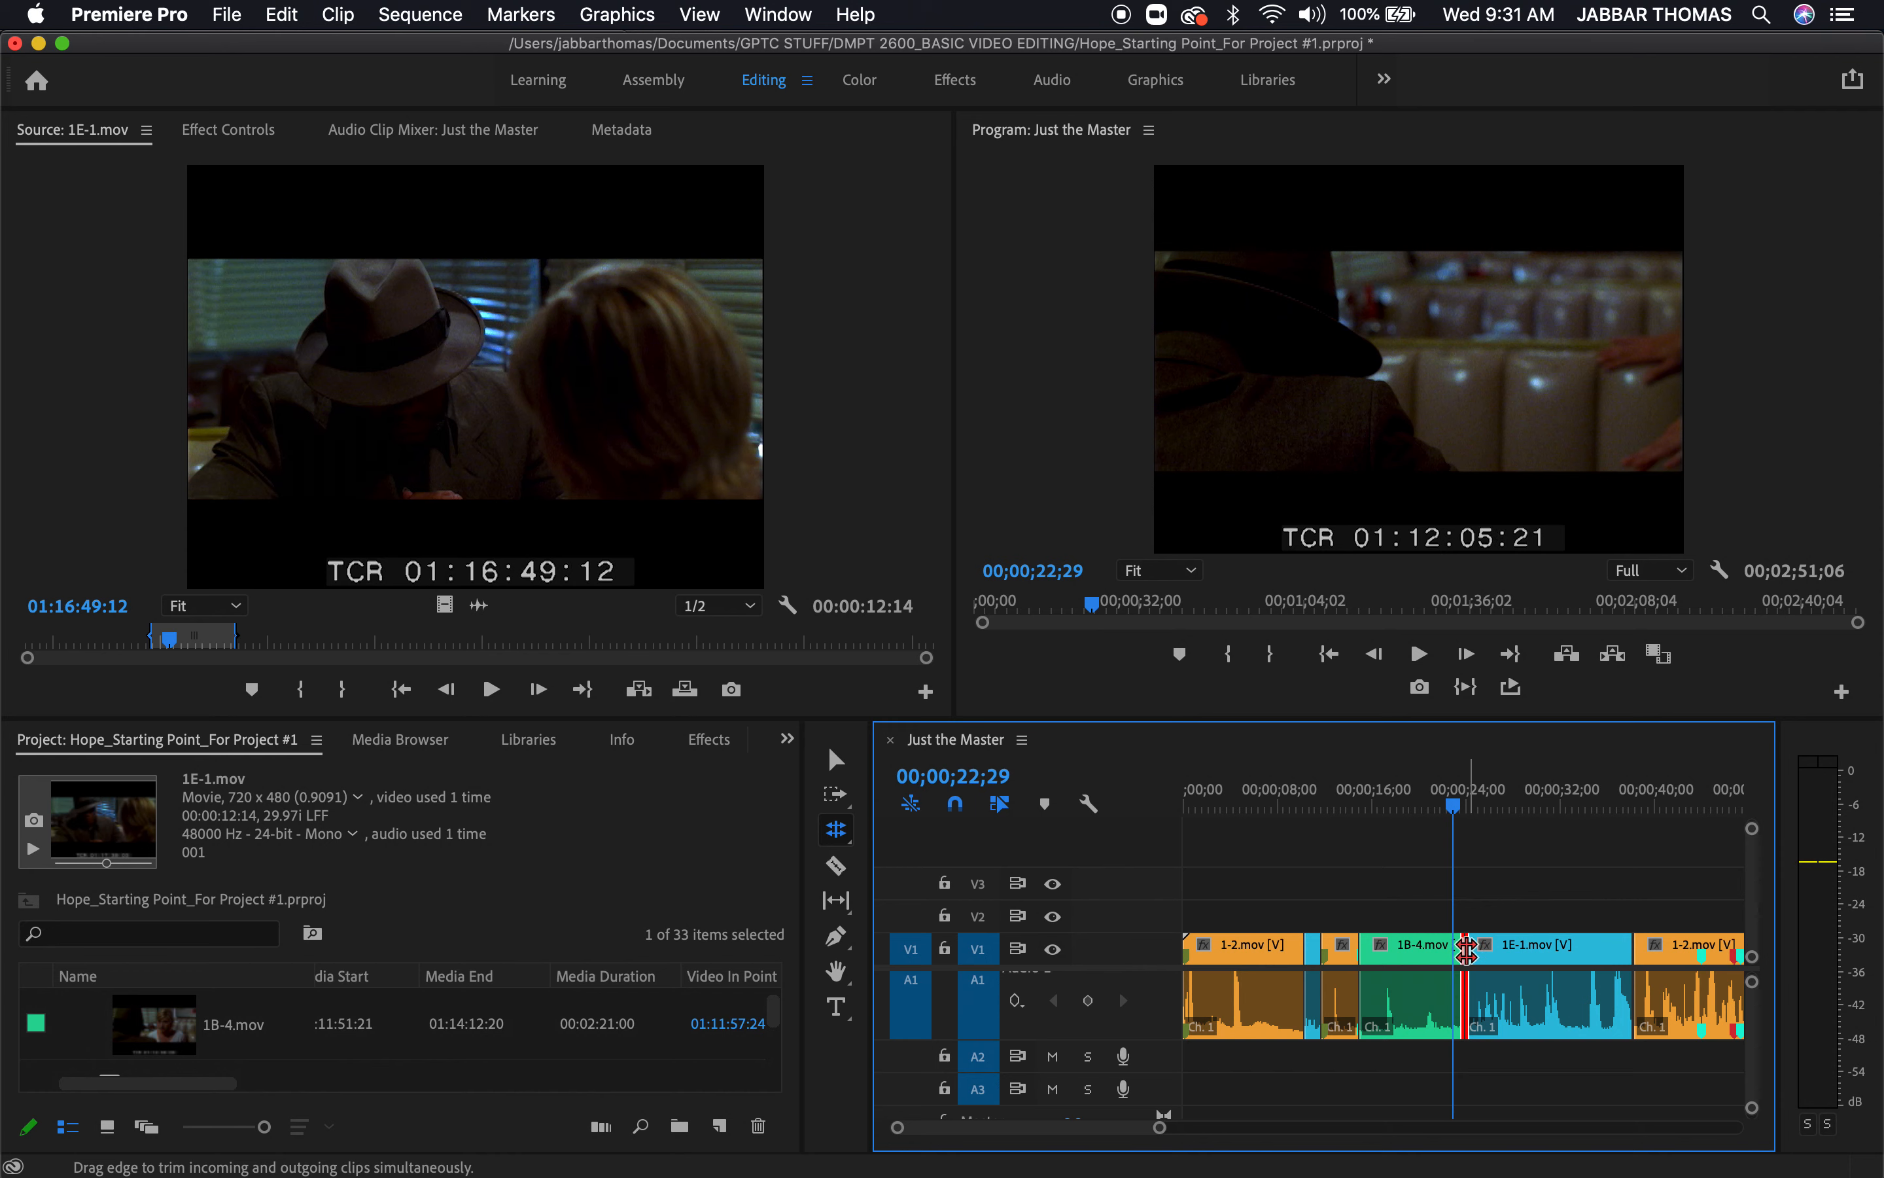
mouse_move(1467, 948)
mouse_down()
mouse_move(1494, 957)
mouse_move(1432, 961)
mouse_up()
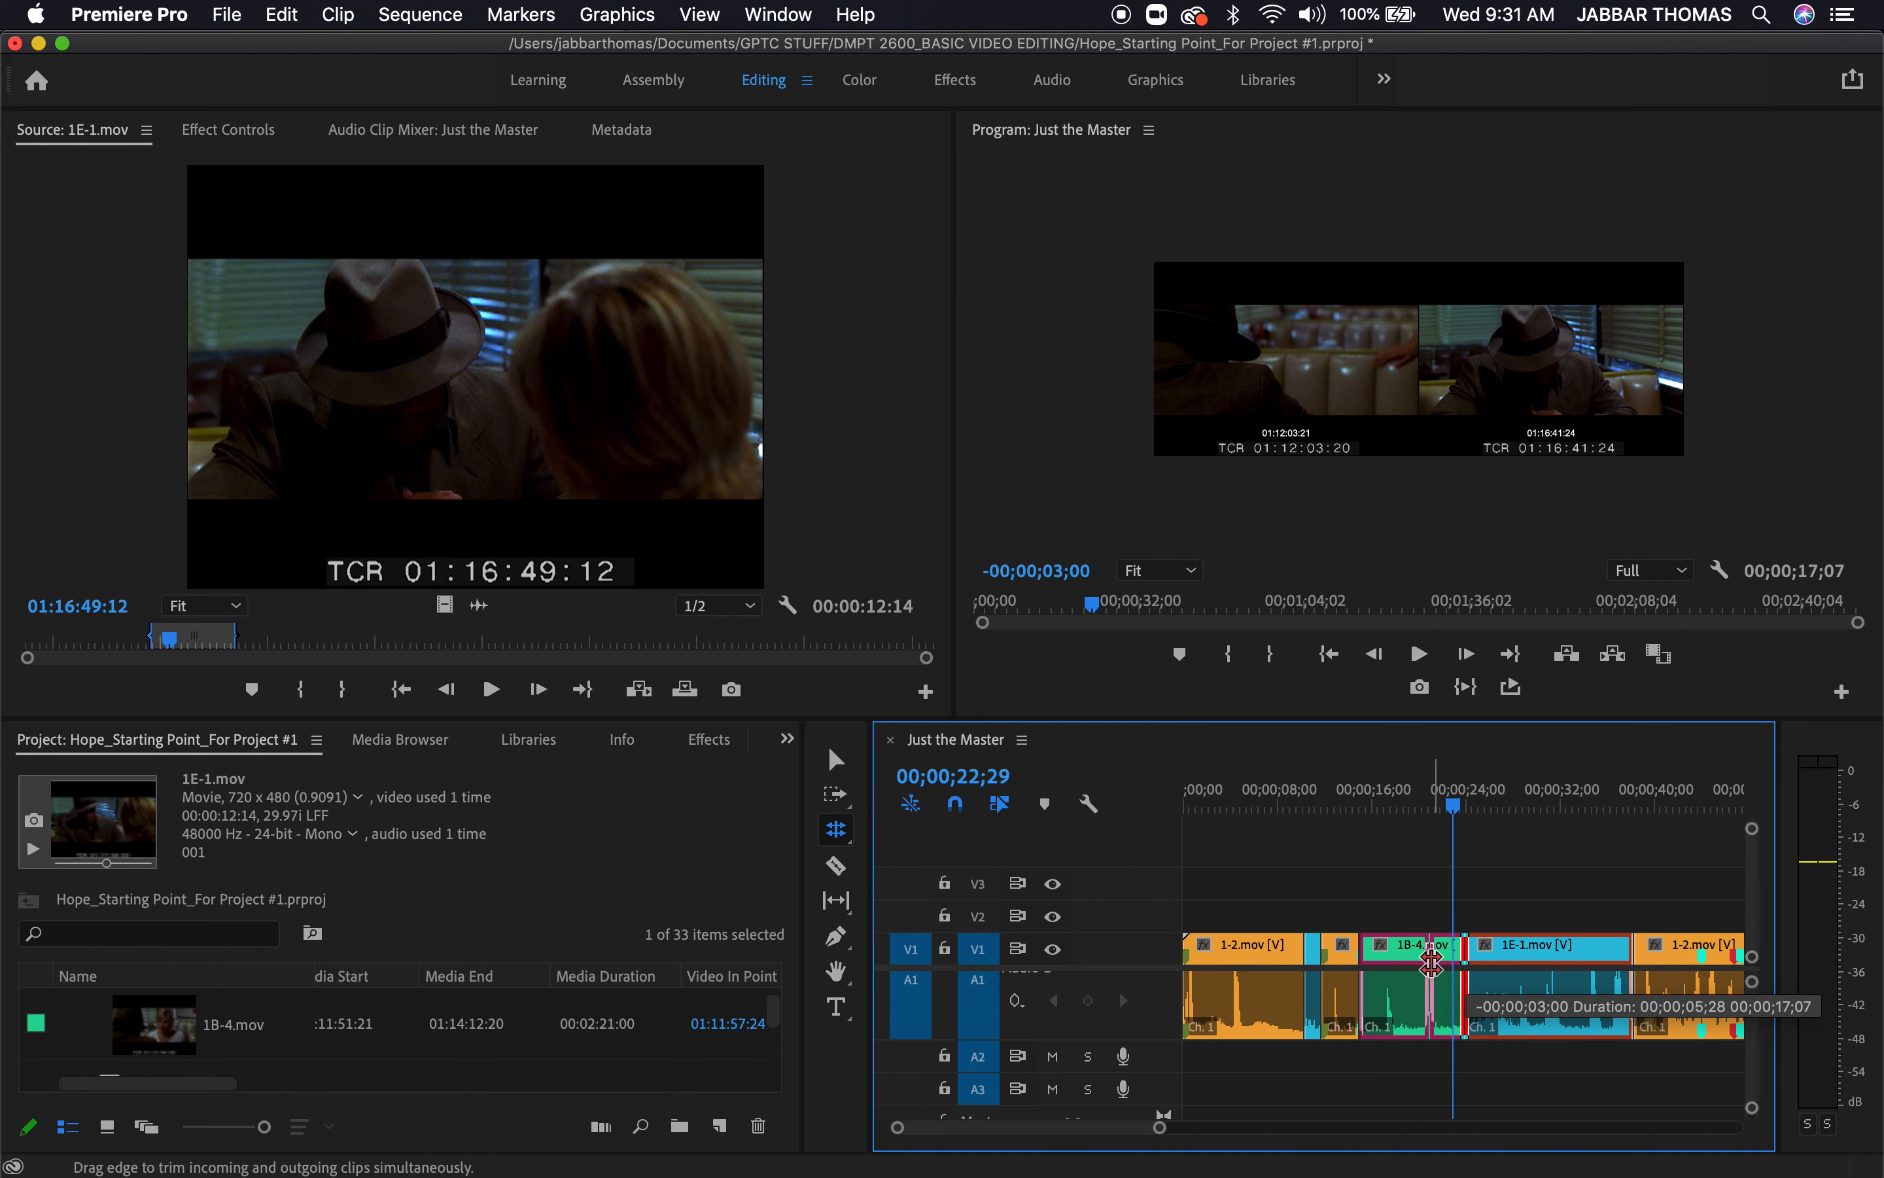
mouse_move(1431, 964)
mouse_down()
mouse_move(1462, 966)
mouse_move(1415, 967)
mouse_up()
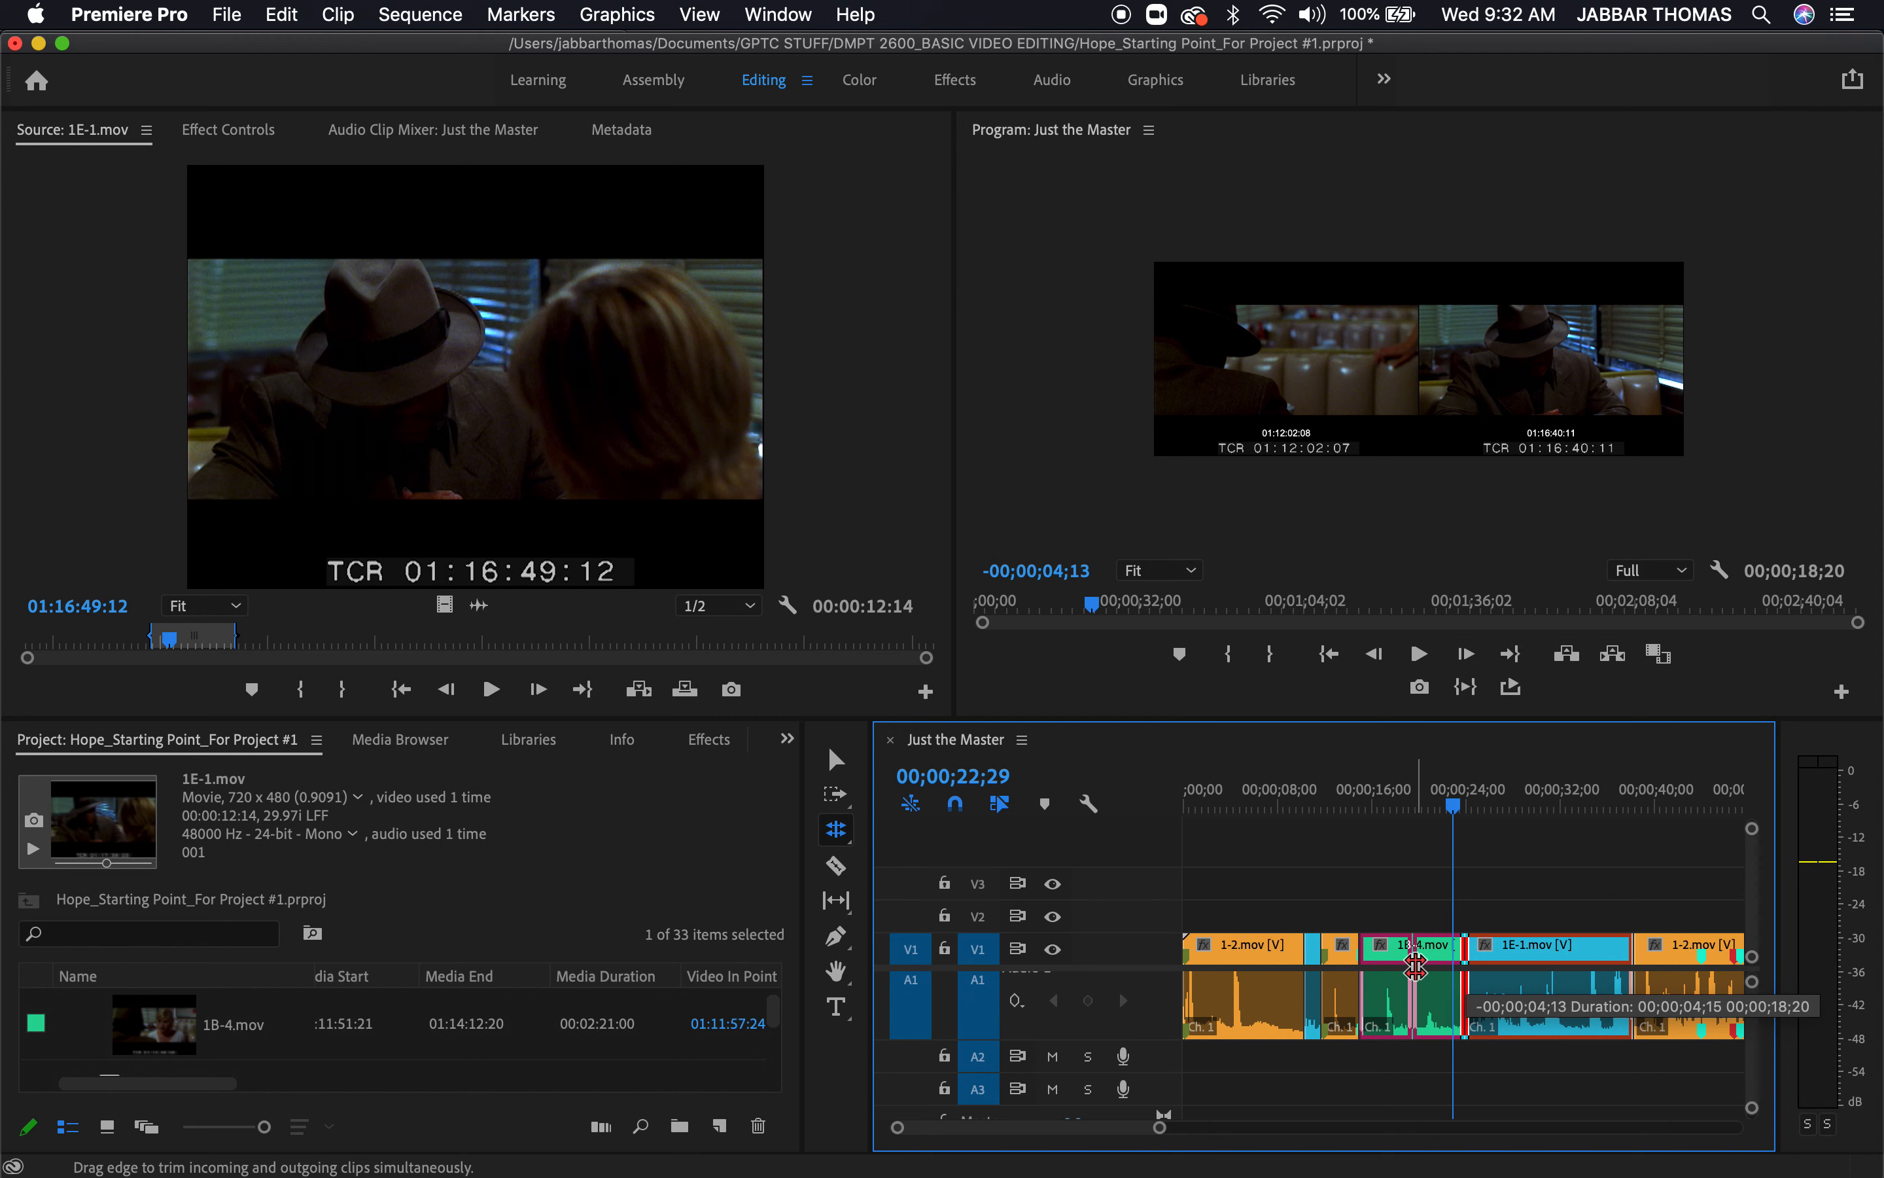
drag(1416, 967, 1437, 977)
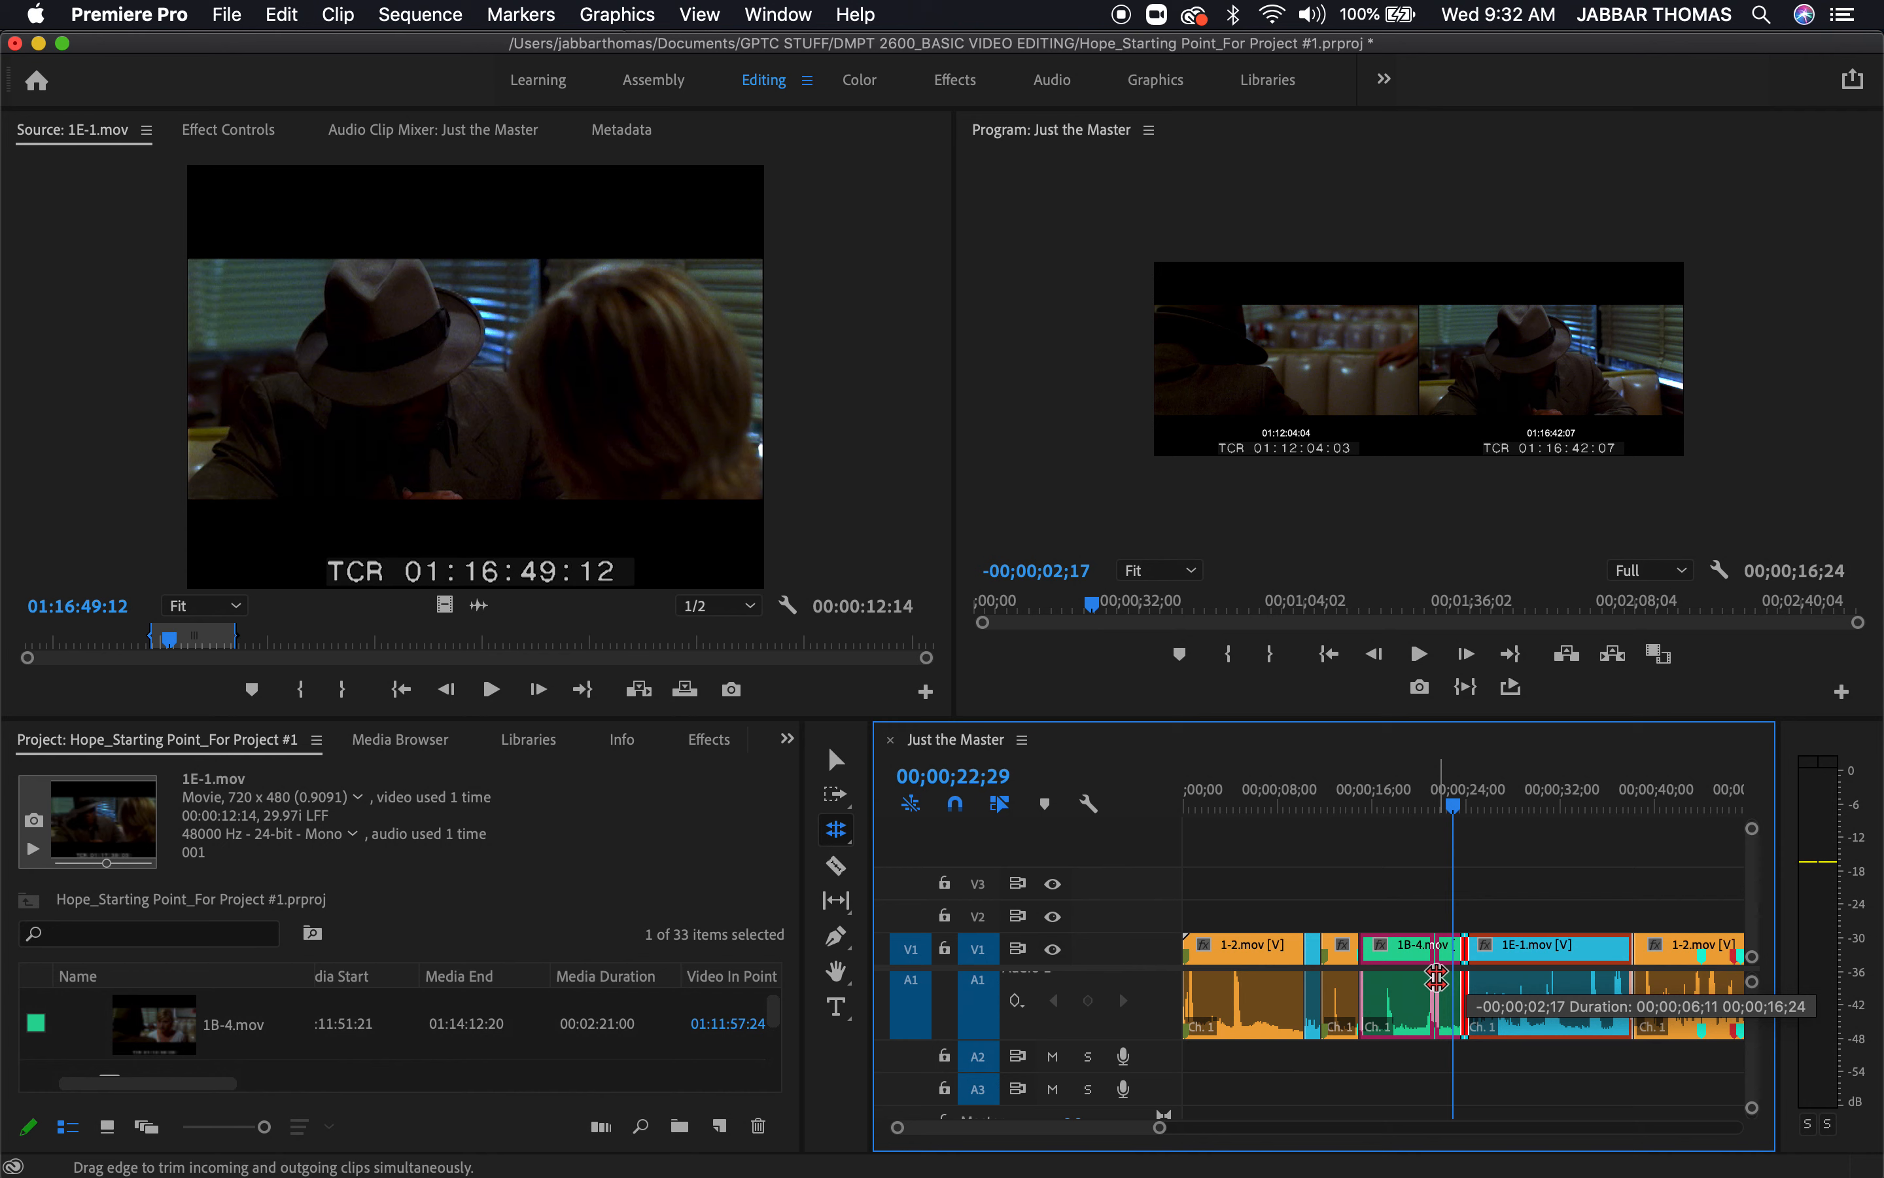
drag(1437, 978, 1487, 974)
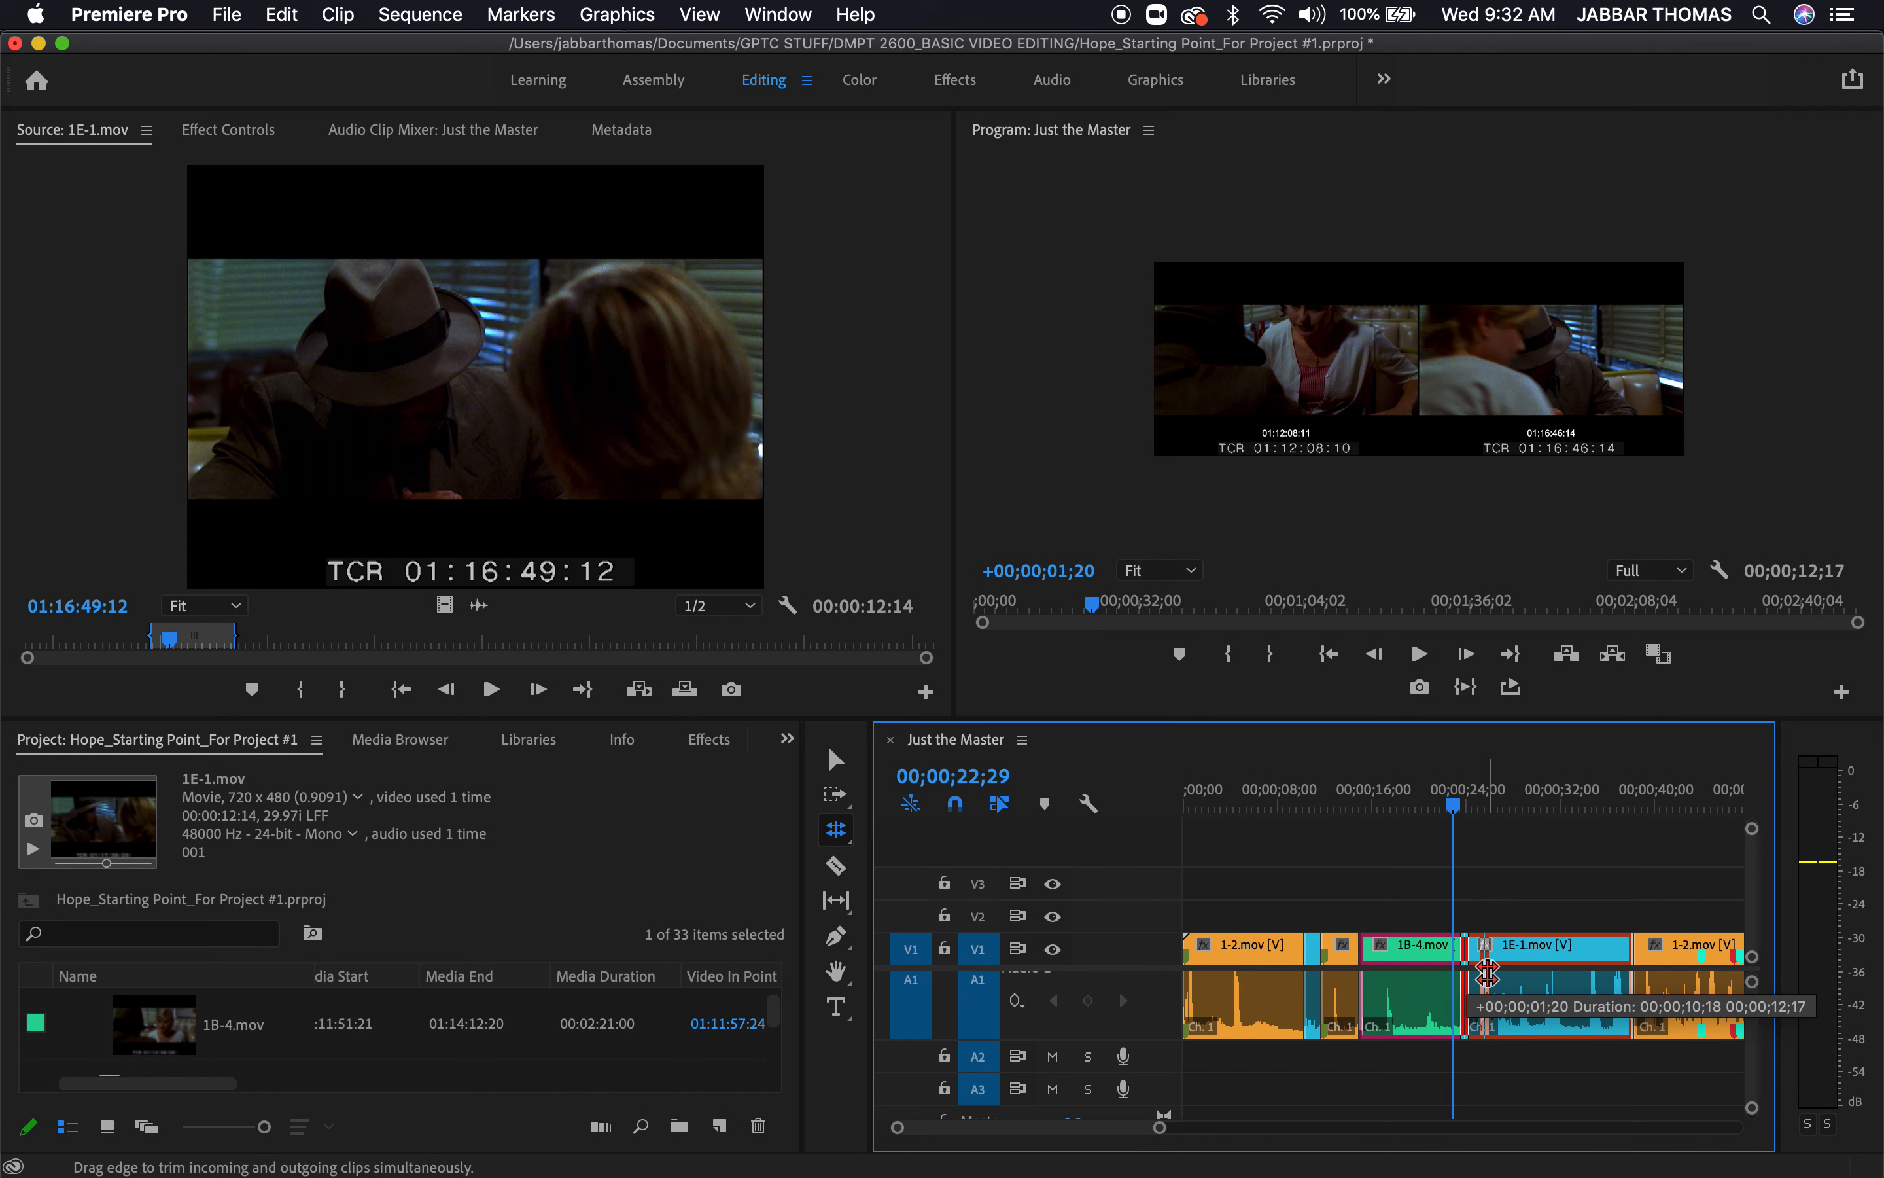
drag(1488, 973, 1488, 973)
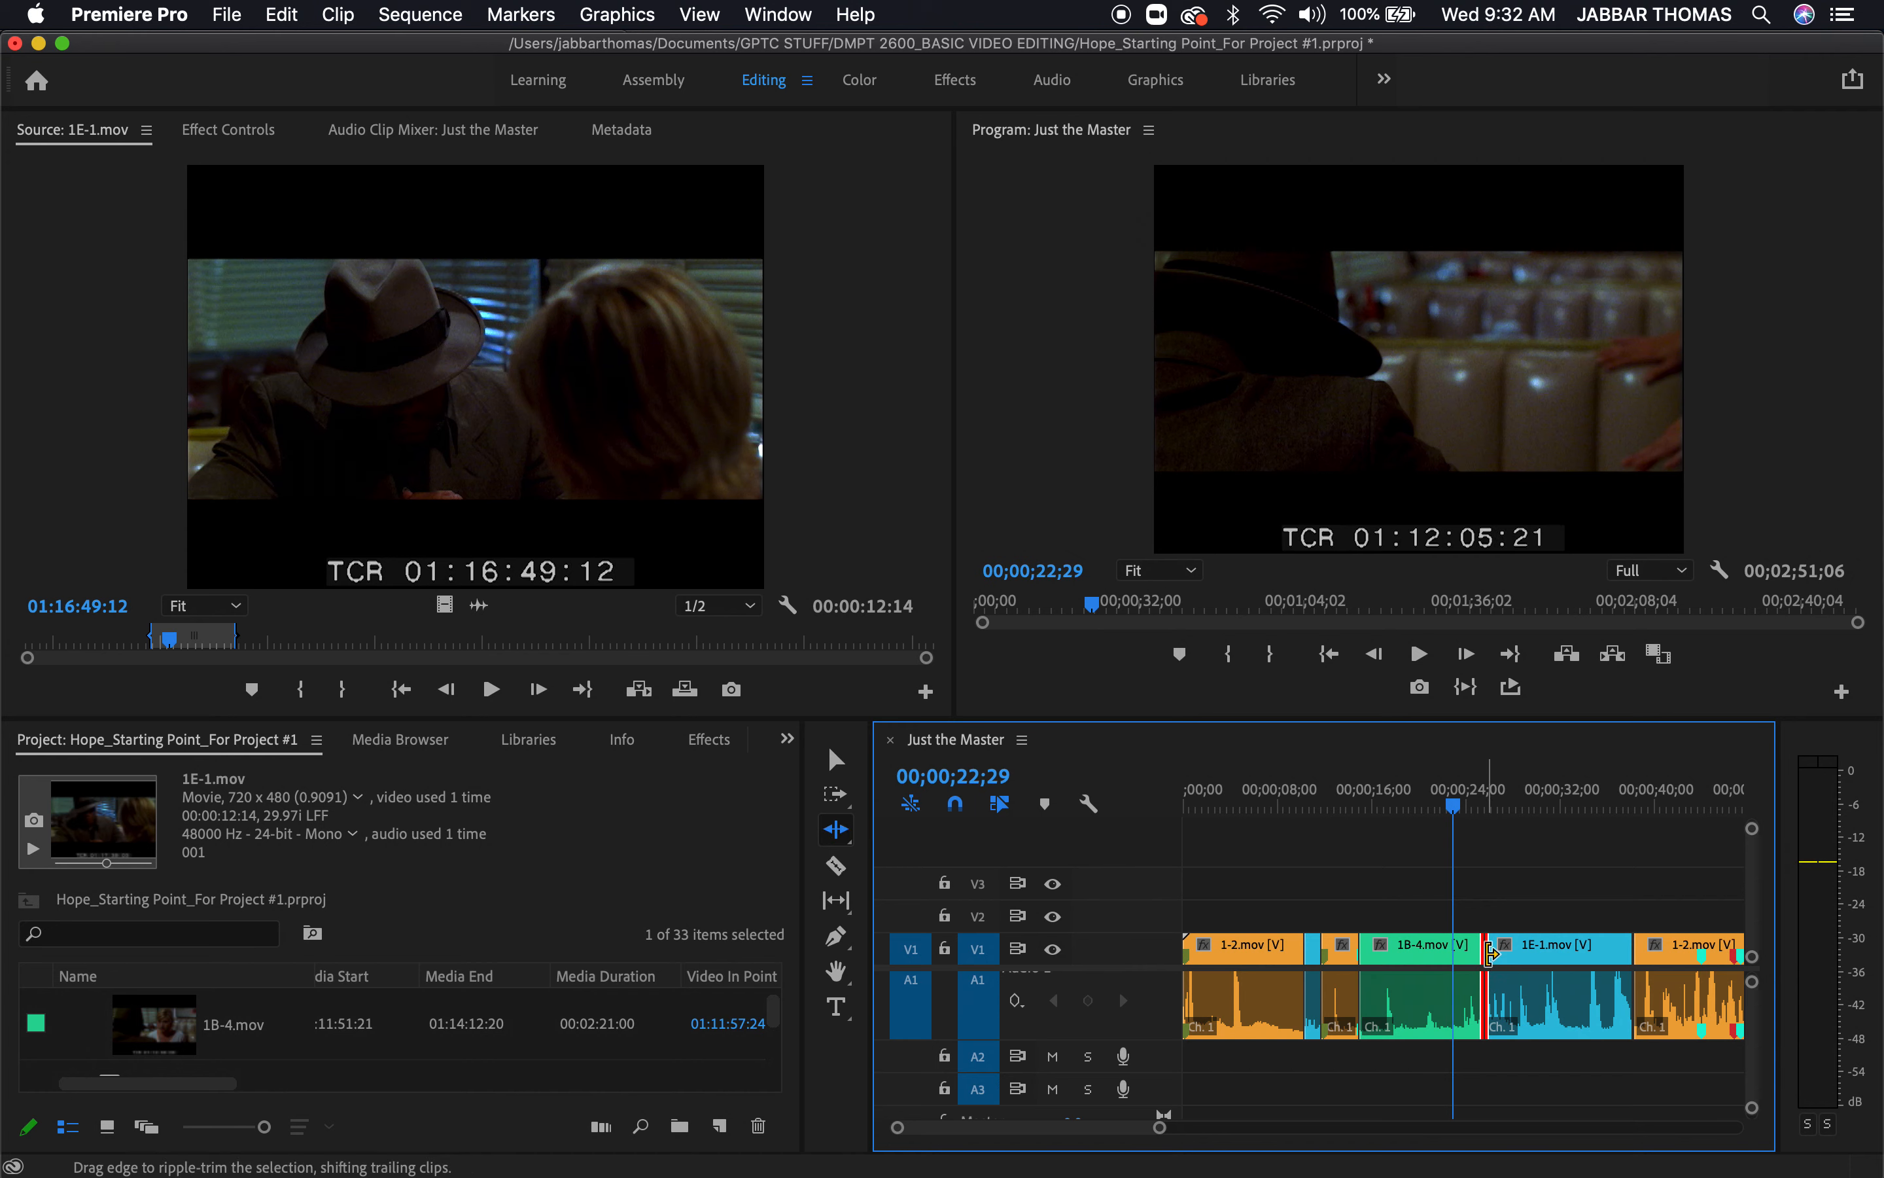
Ripple-trim the end of 1B-4.mov earlier, shortening the sequence to 00;02;49;16, and play across the cut from 00;00;18;13 at full panel size
click(1480, 956)
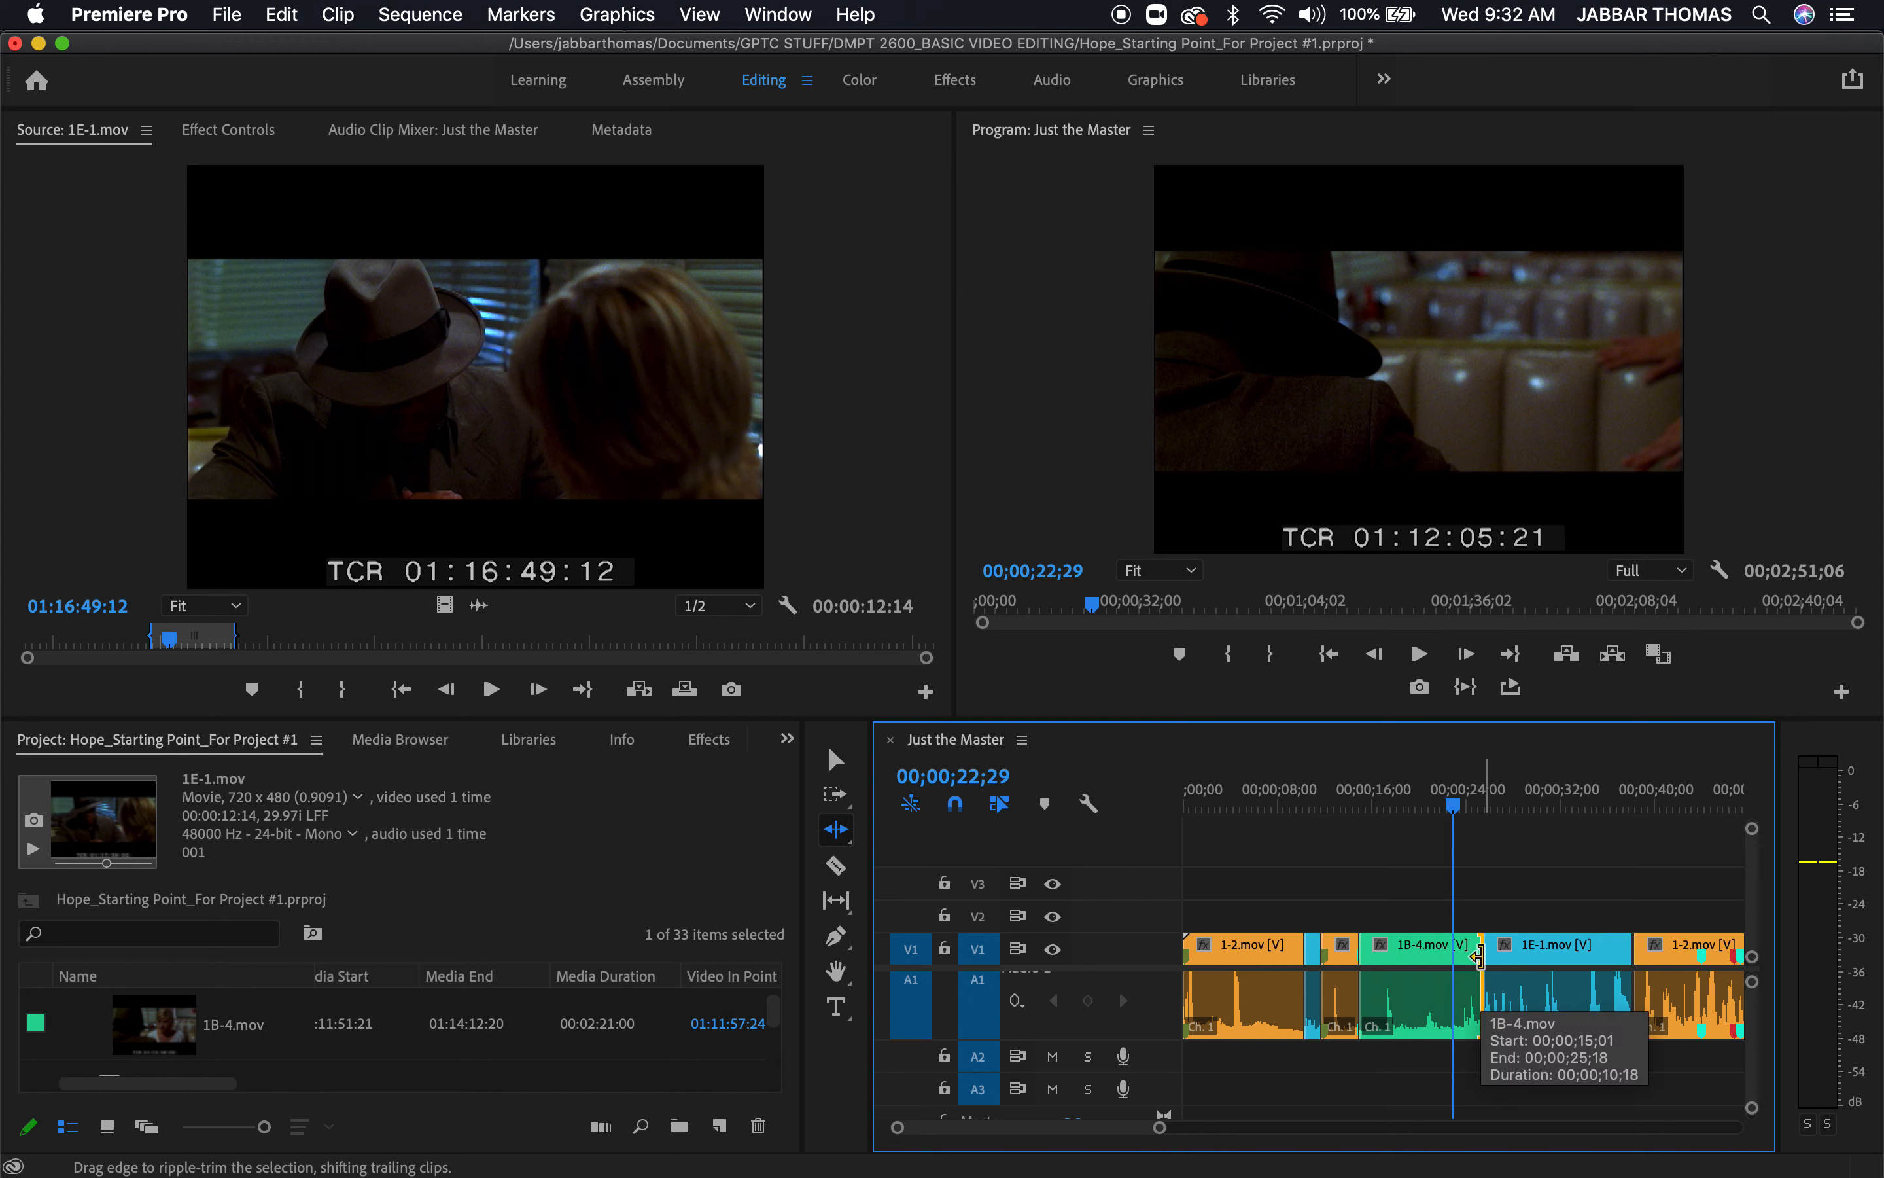
drag(1480, 957, 1455, 957)
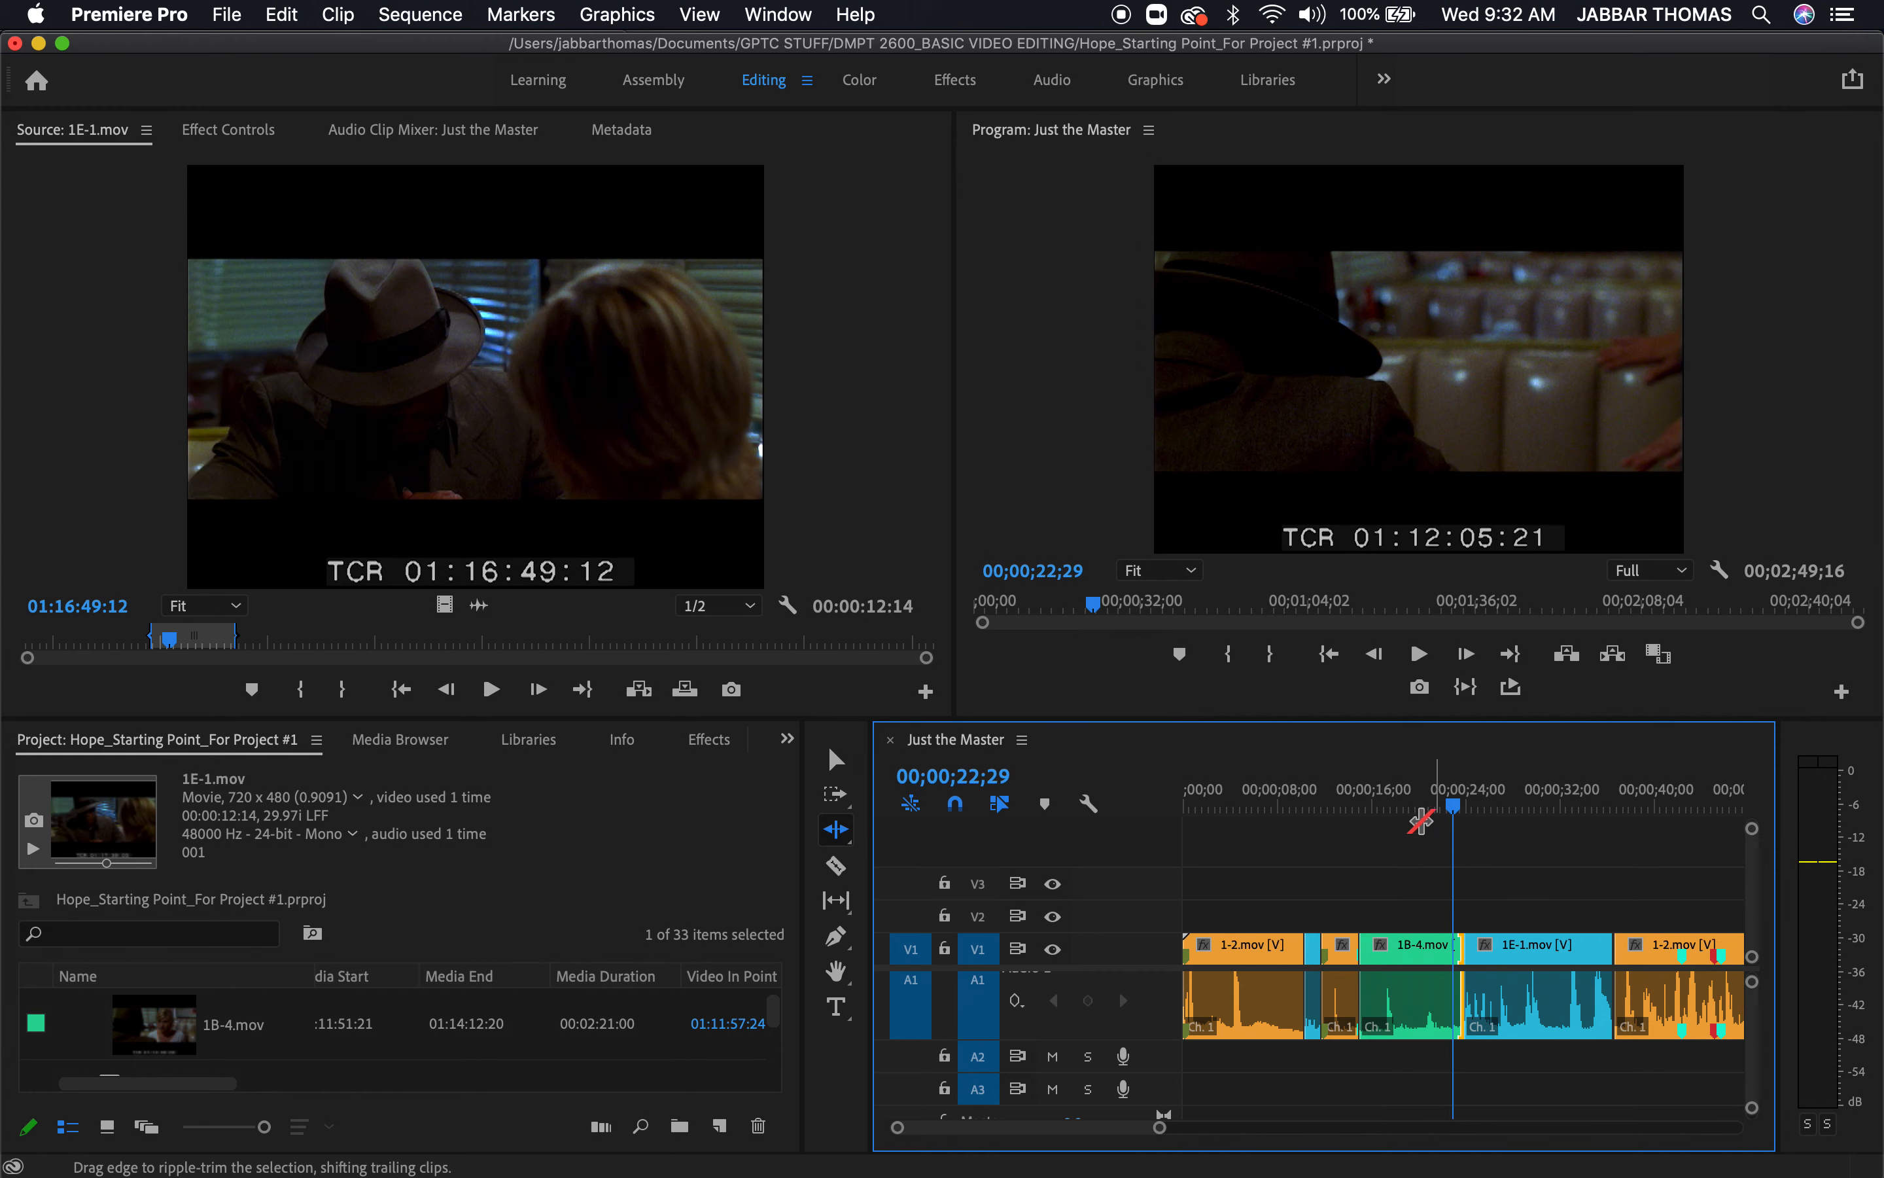
click(1401, 802)
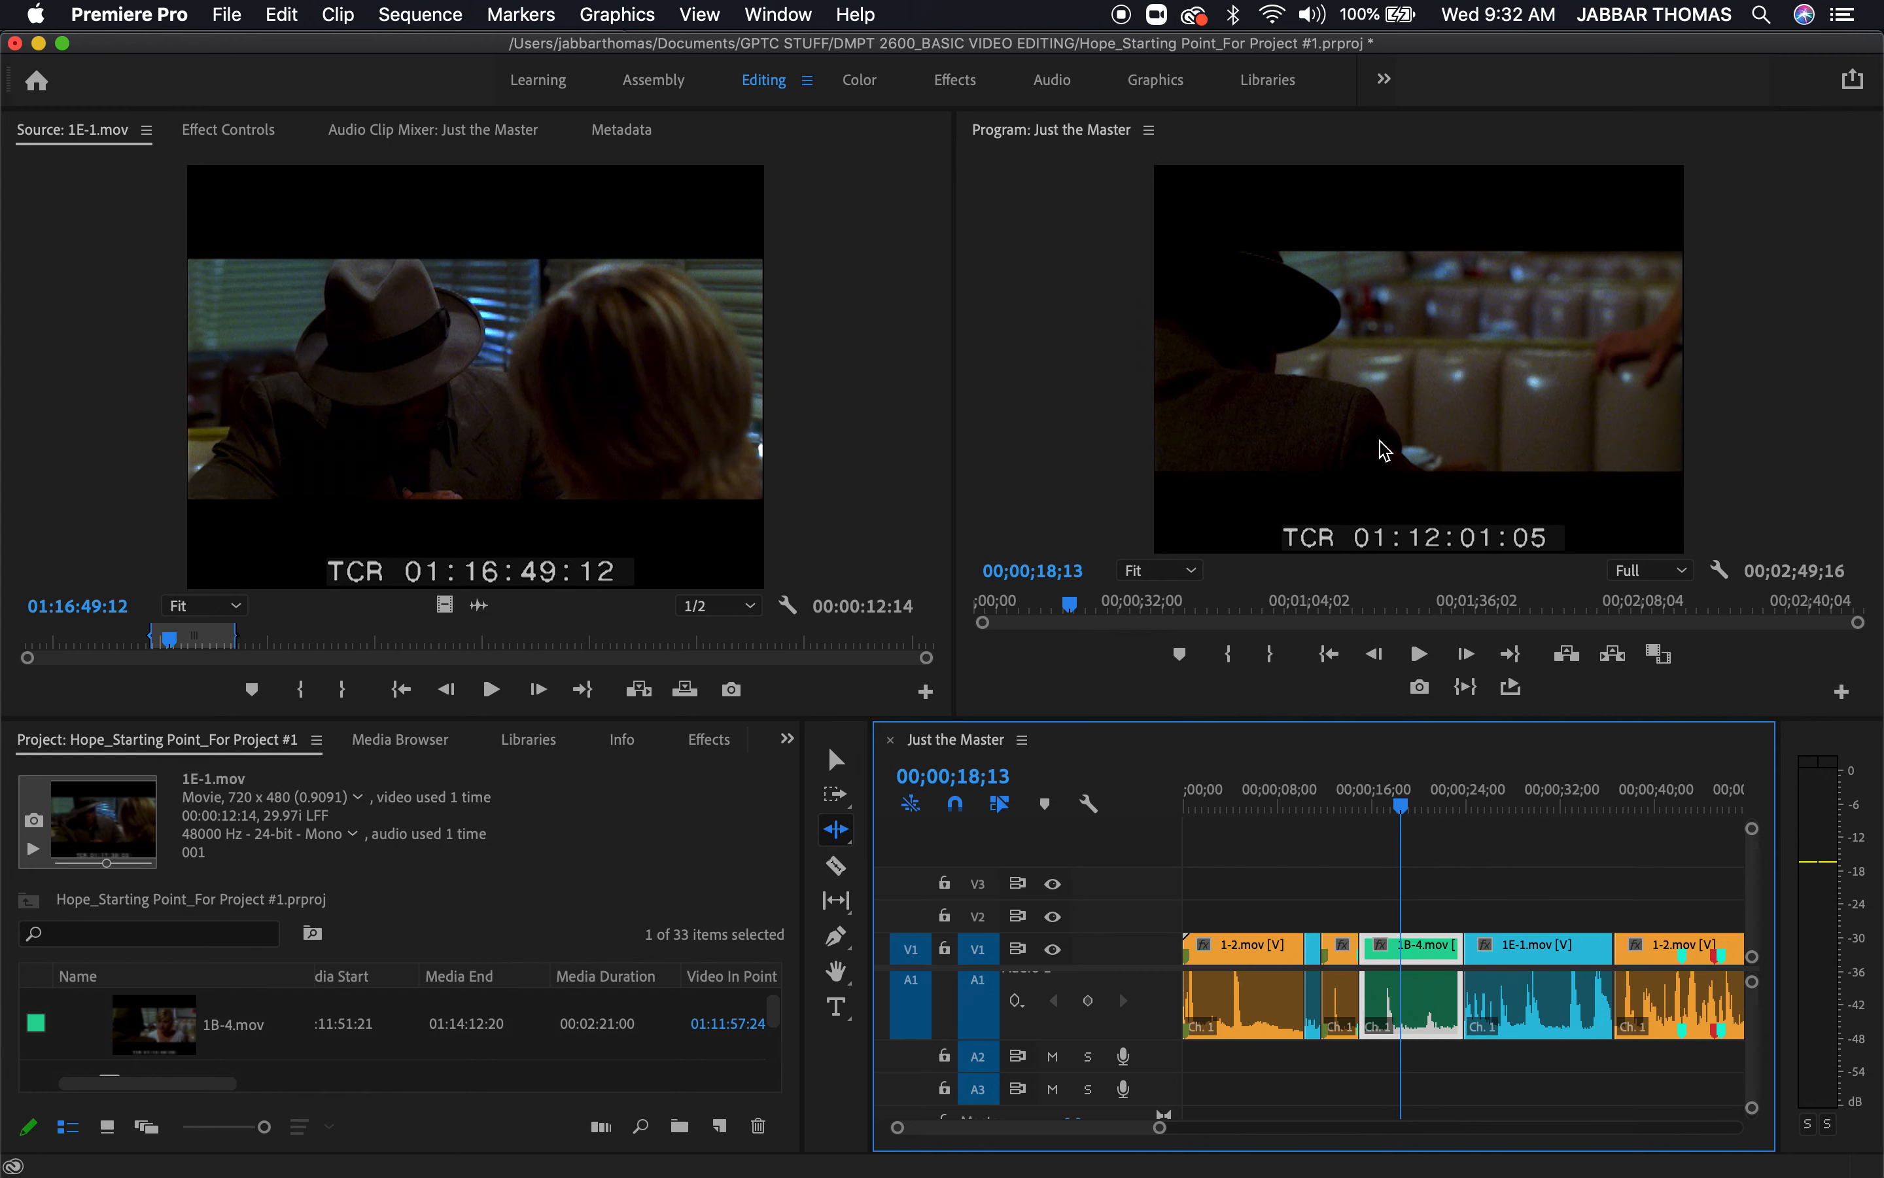
key(grave)
key(space)
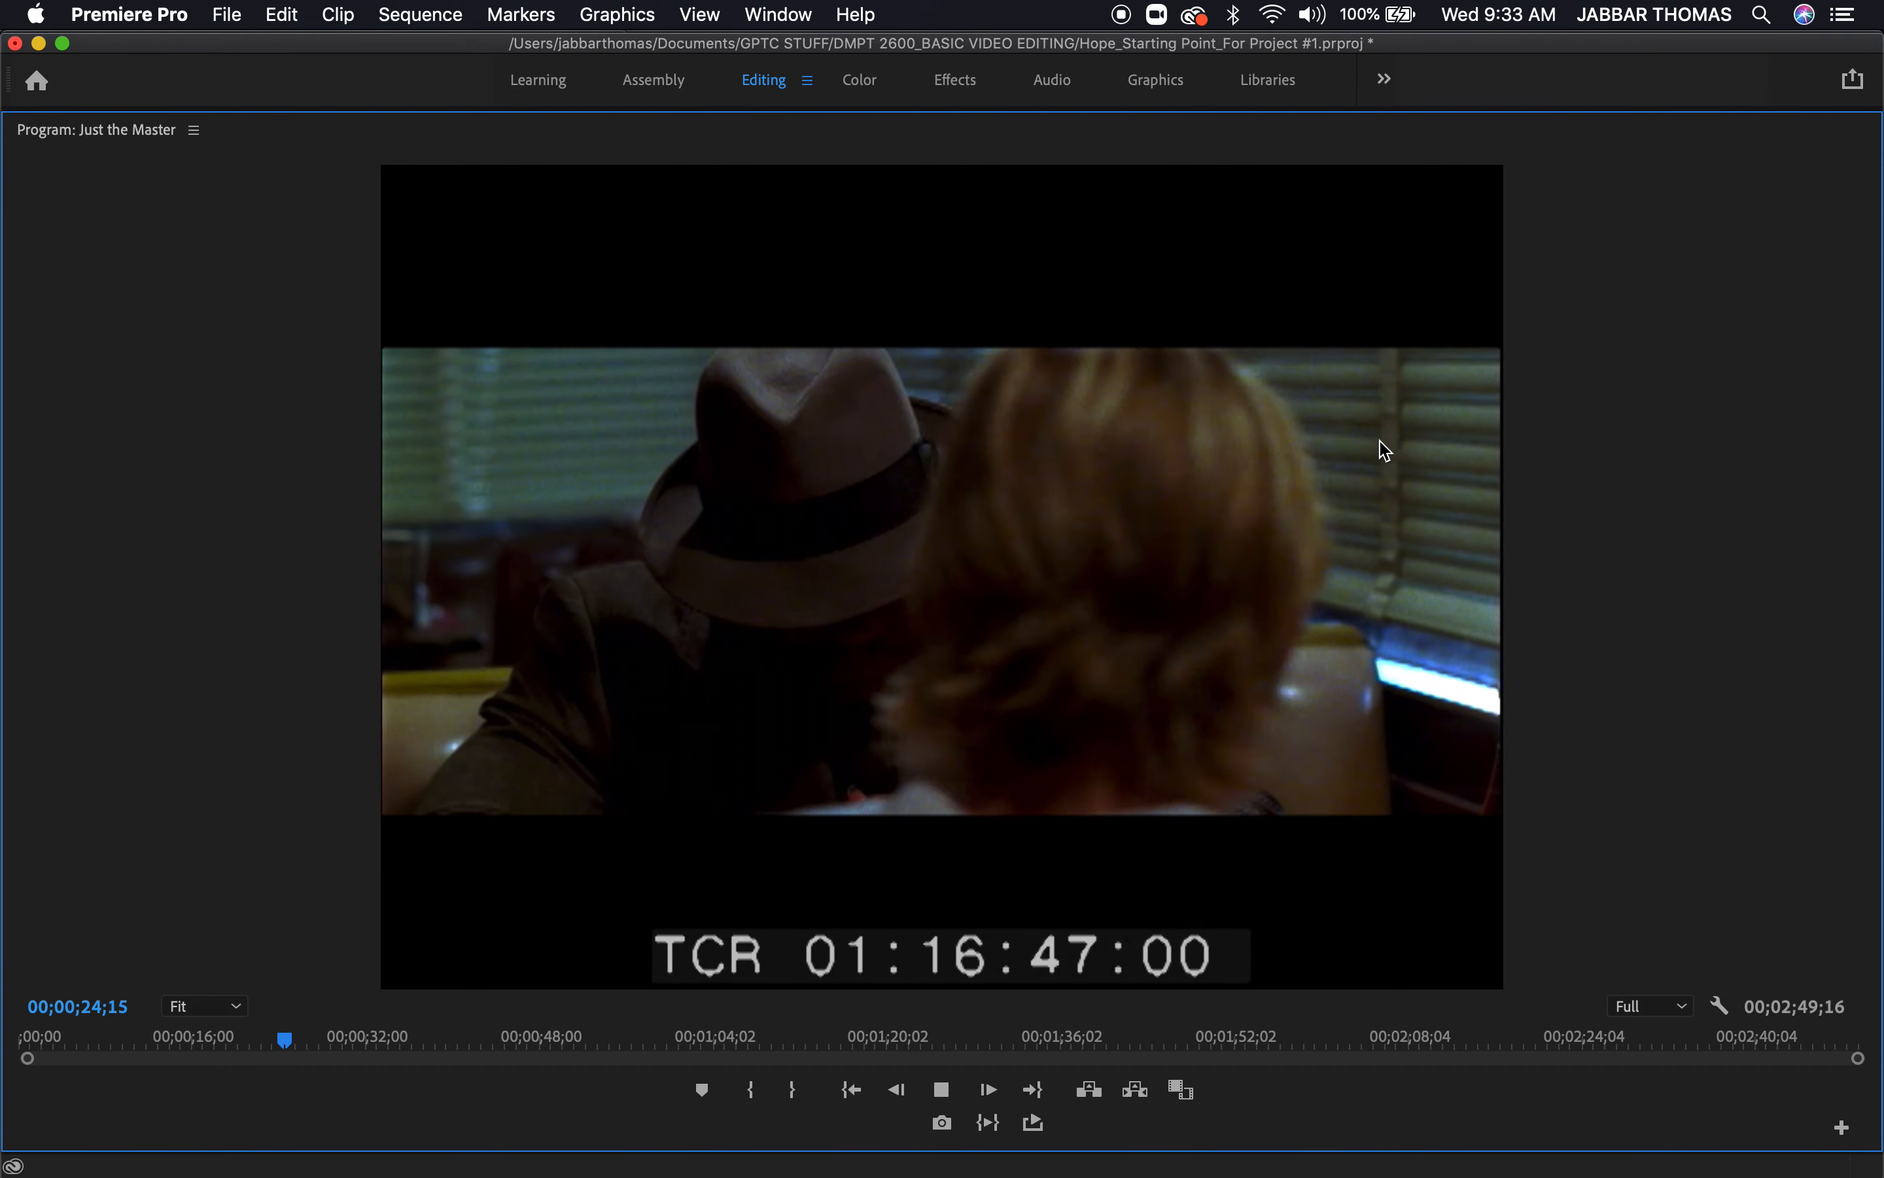
key(space)
key(grave)
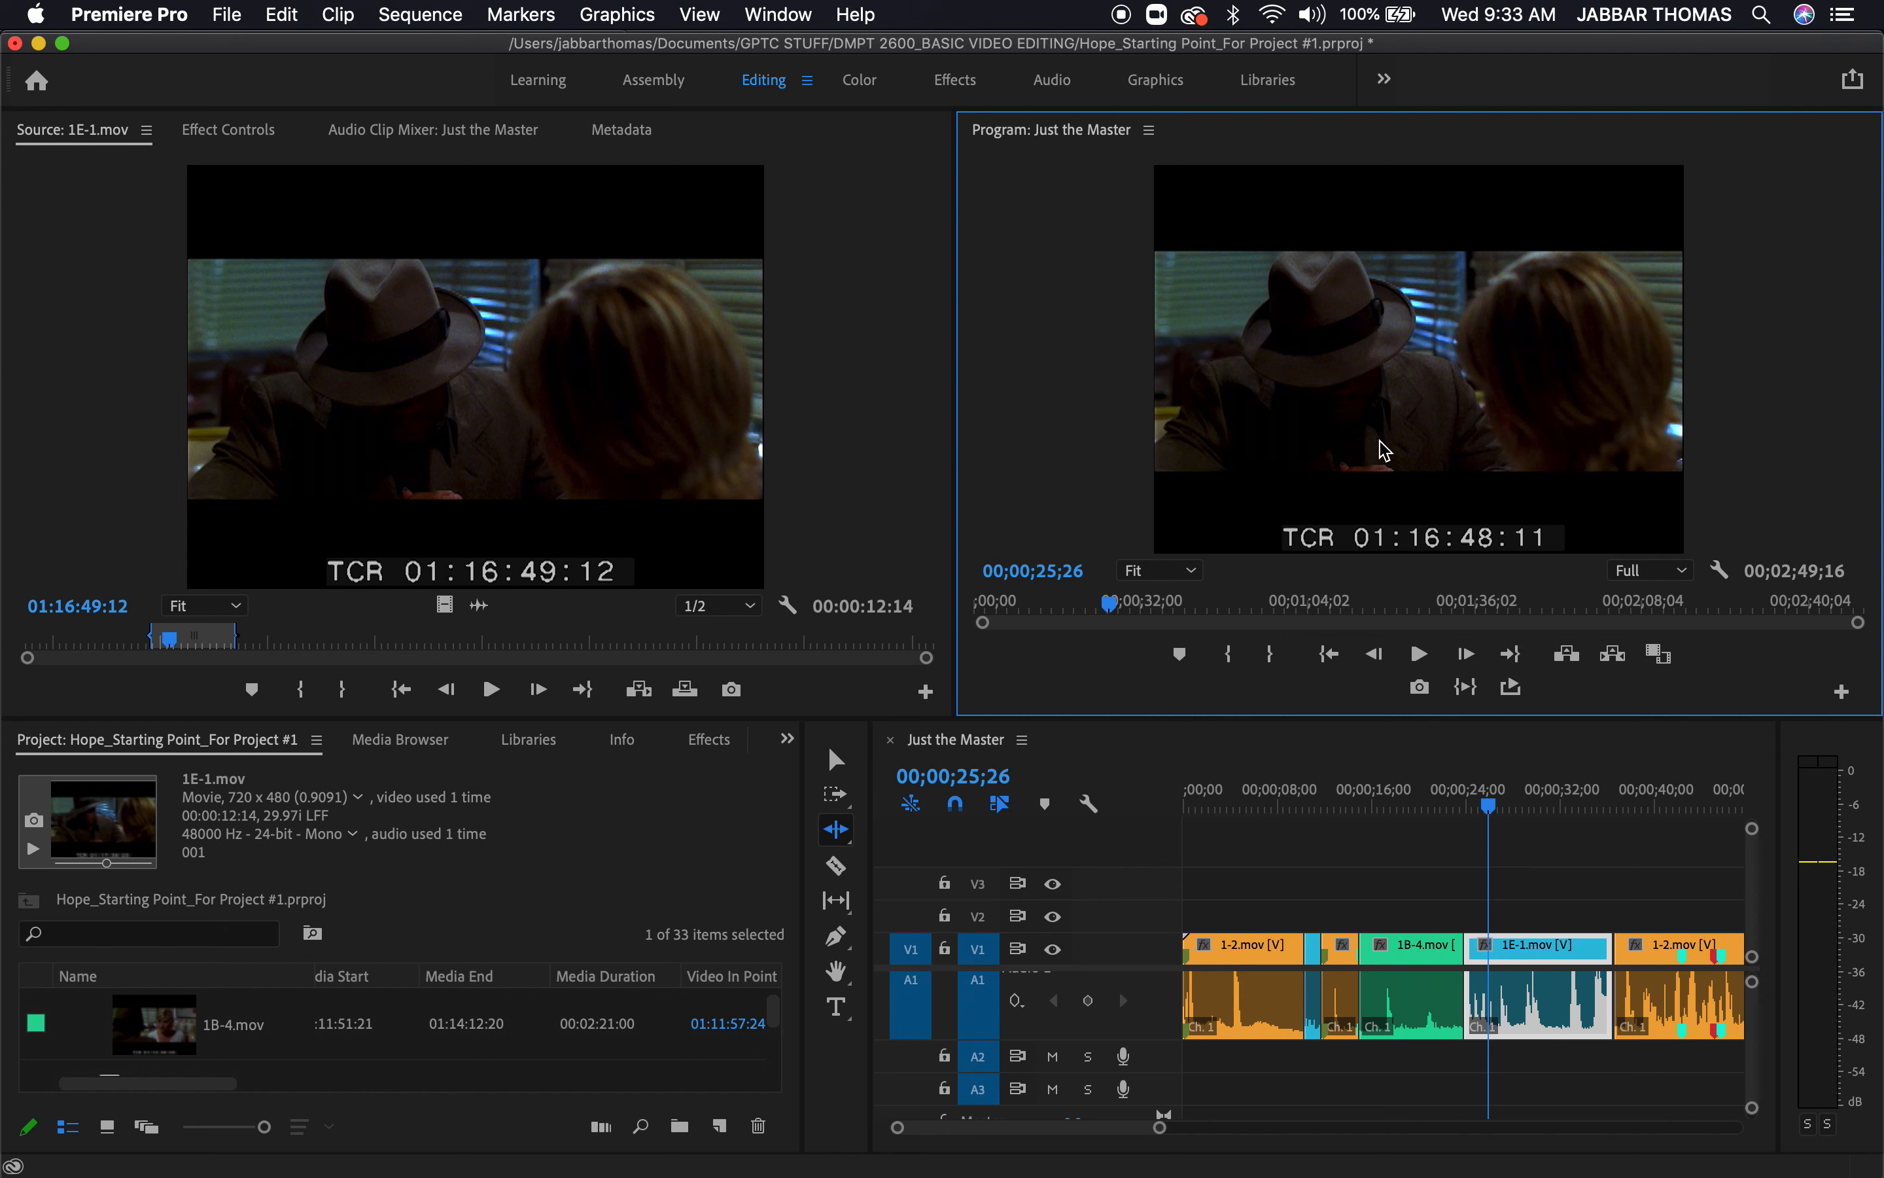
Save the project with the refined cut and return to the project's clip list
key(cmd+s)
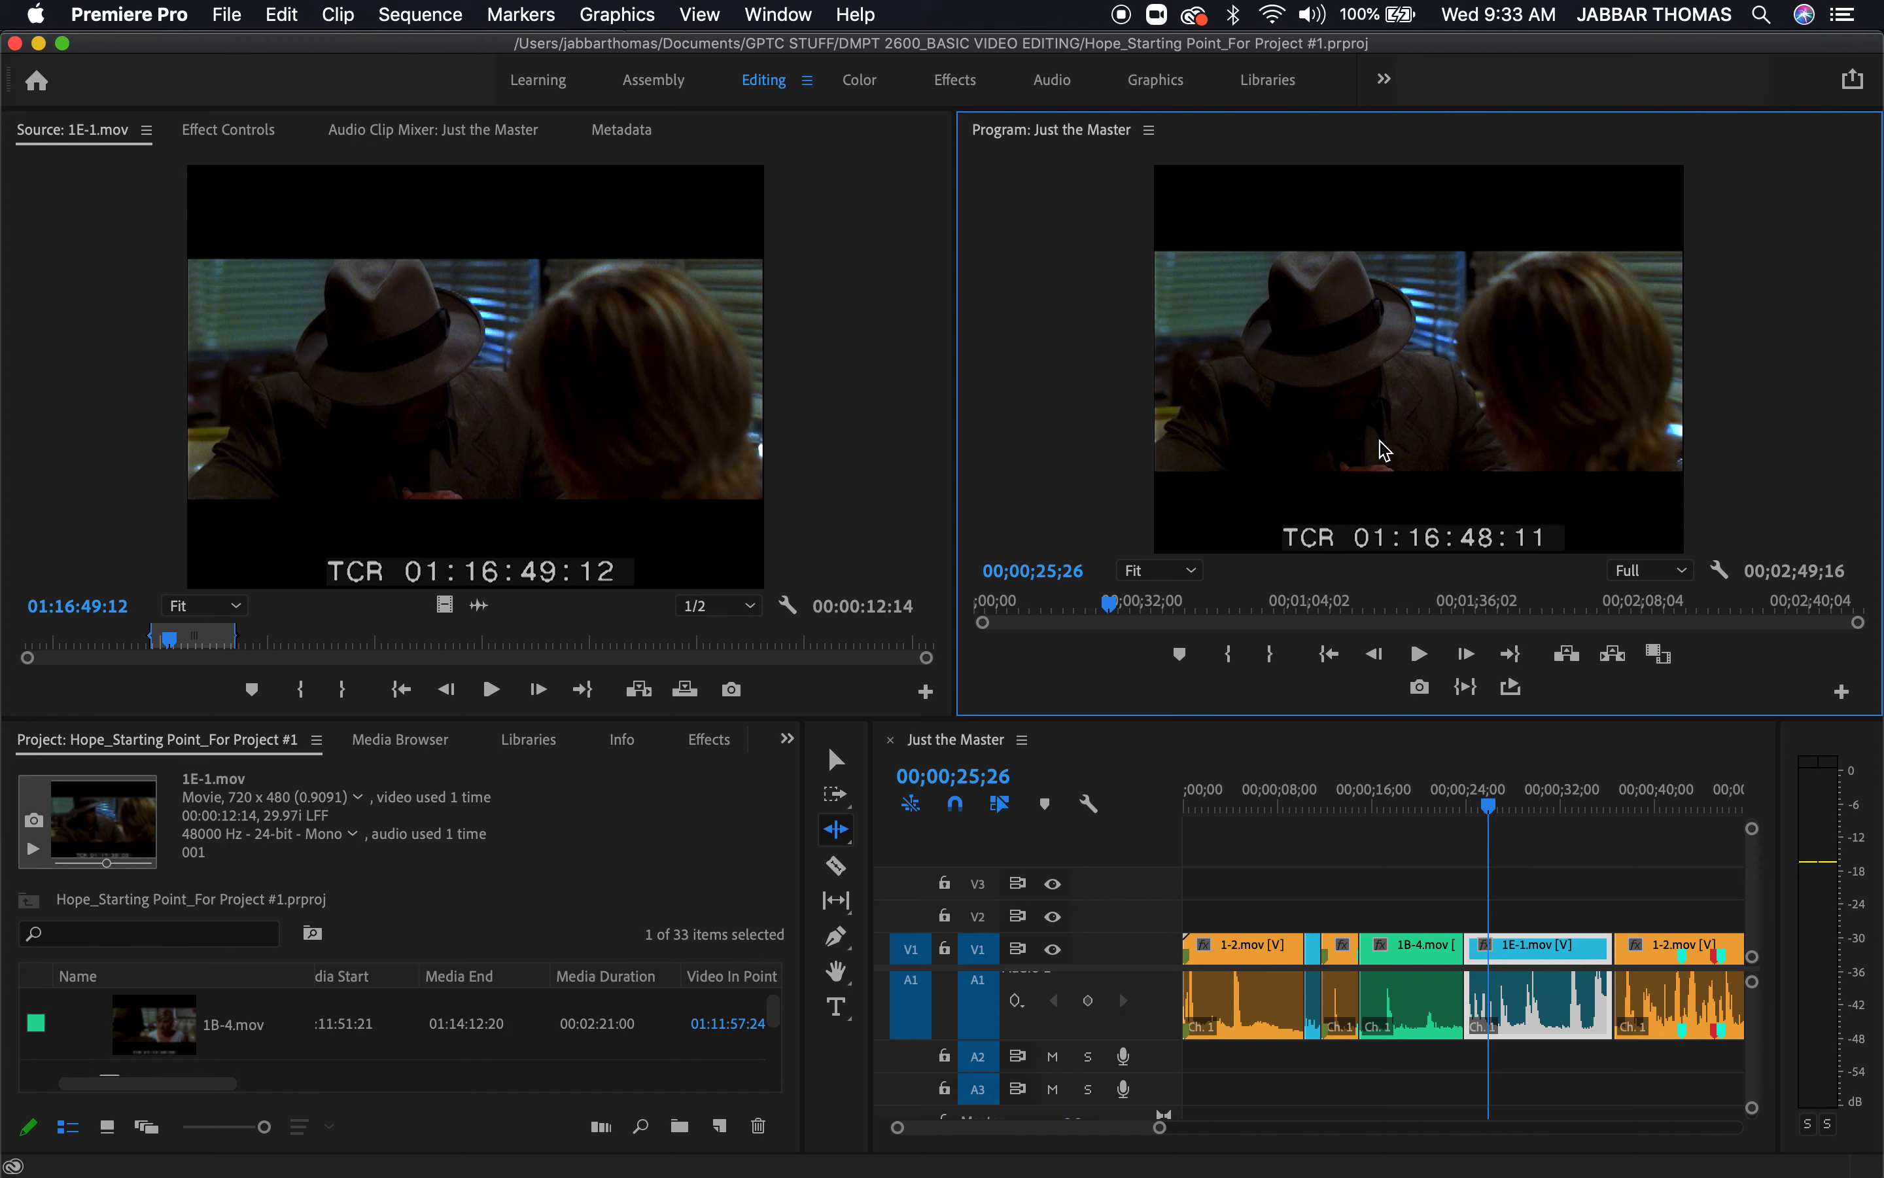
click(684, 814)
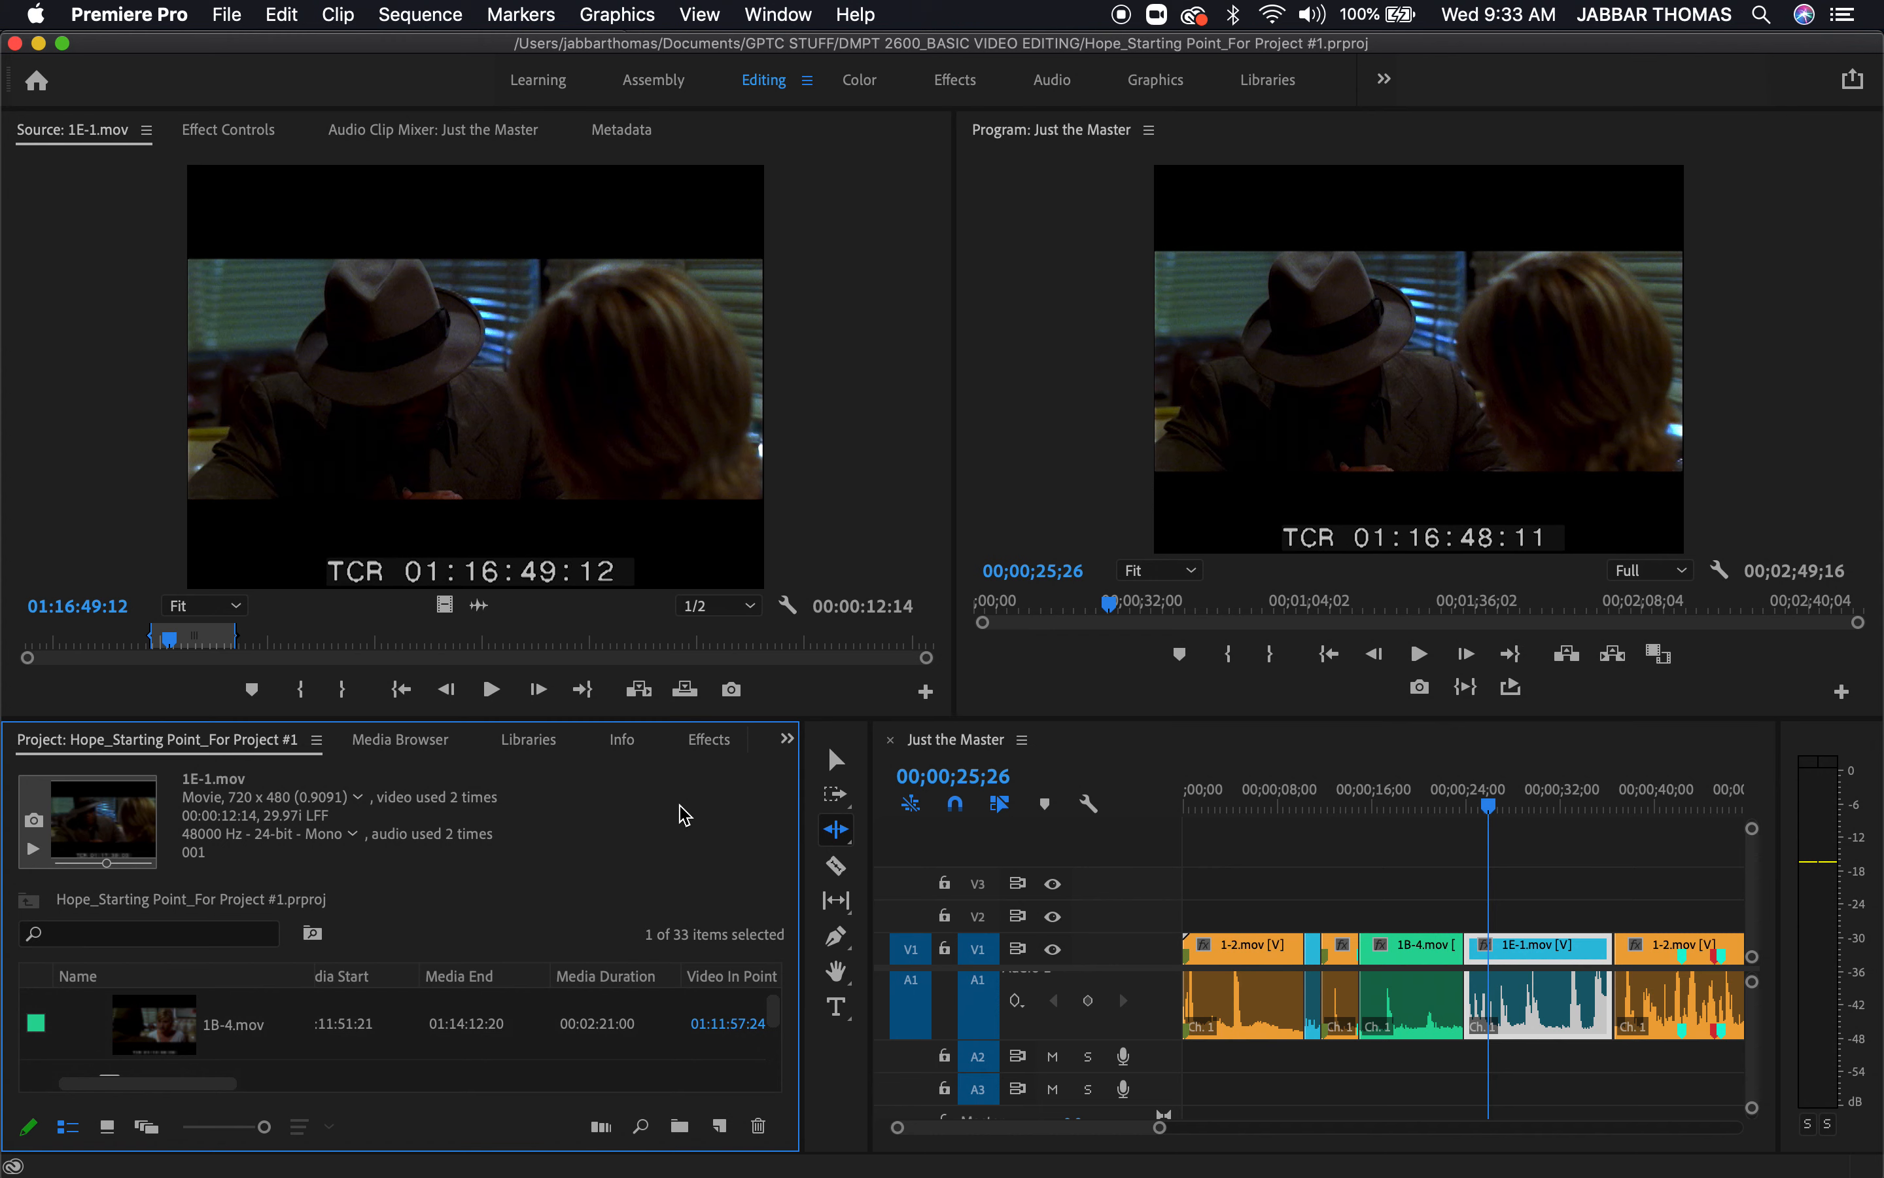